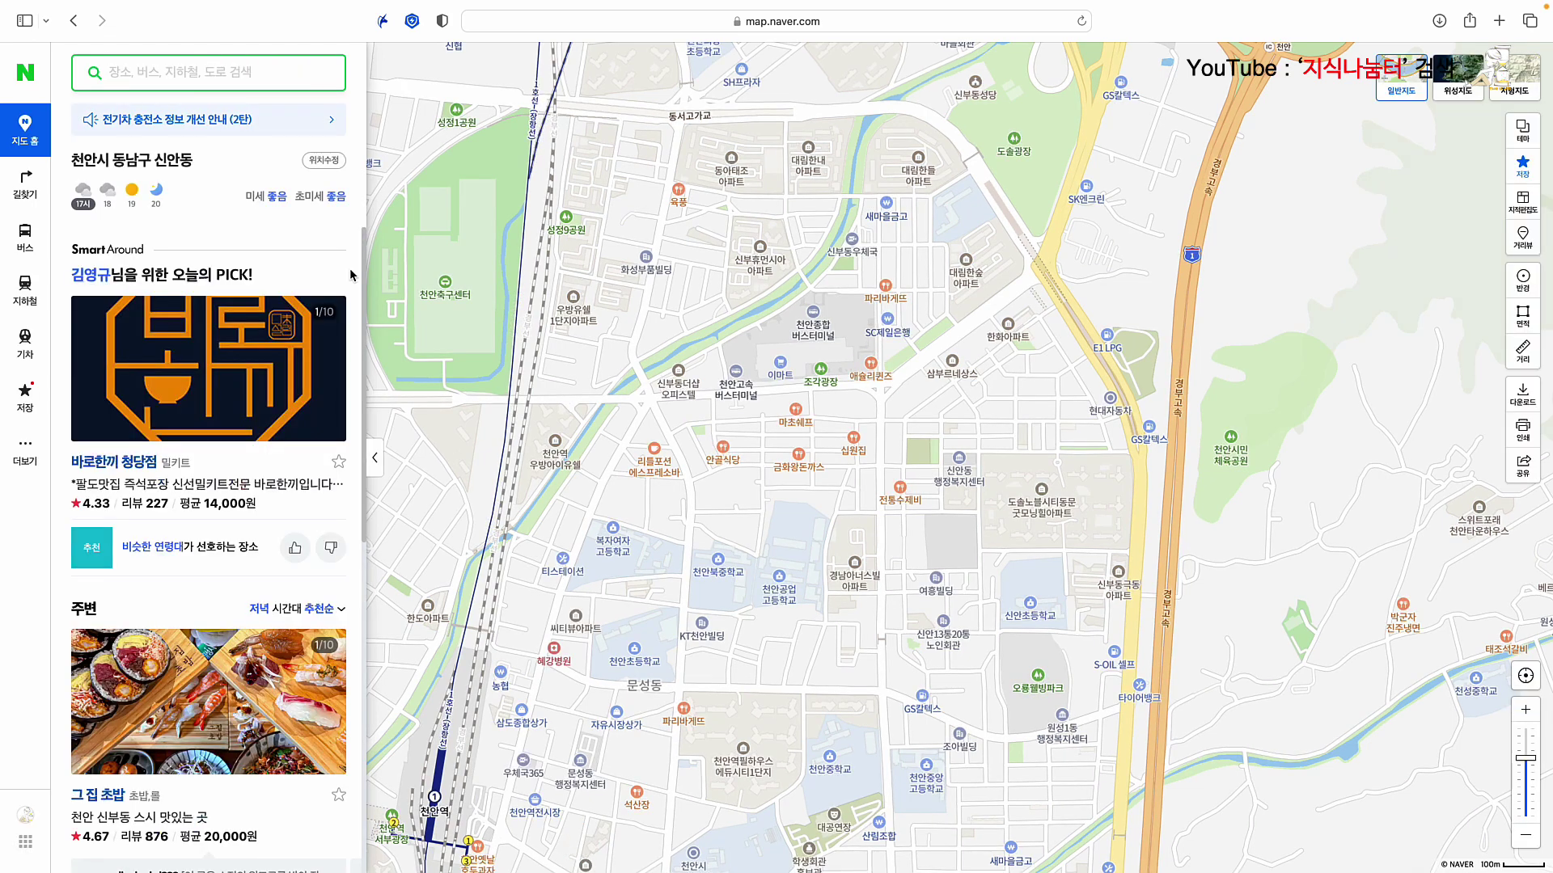
Step: Search the map for 모임공간 배움자리 and show its place details
{"action": "left_click", "coordinate": [176, 73]}
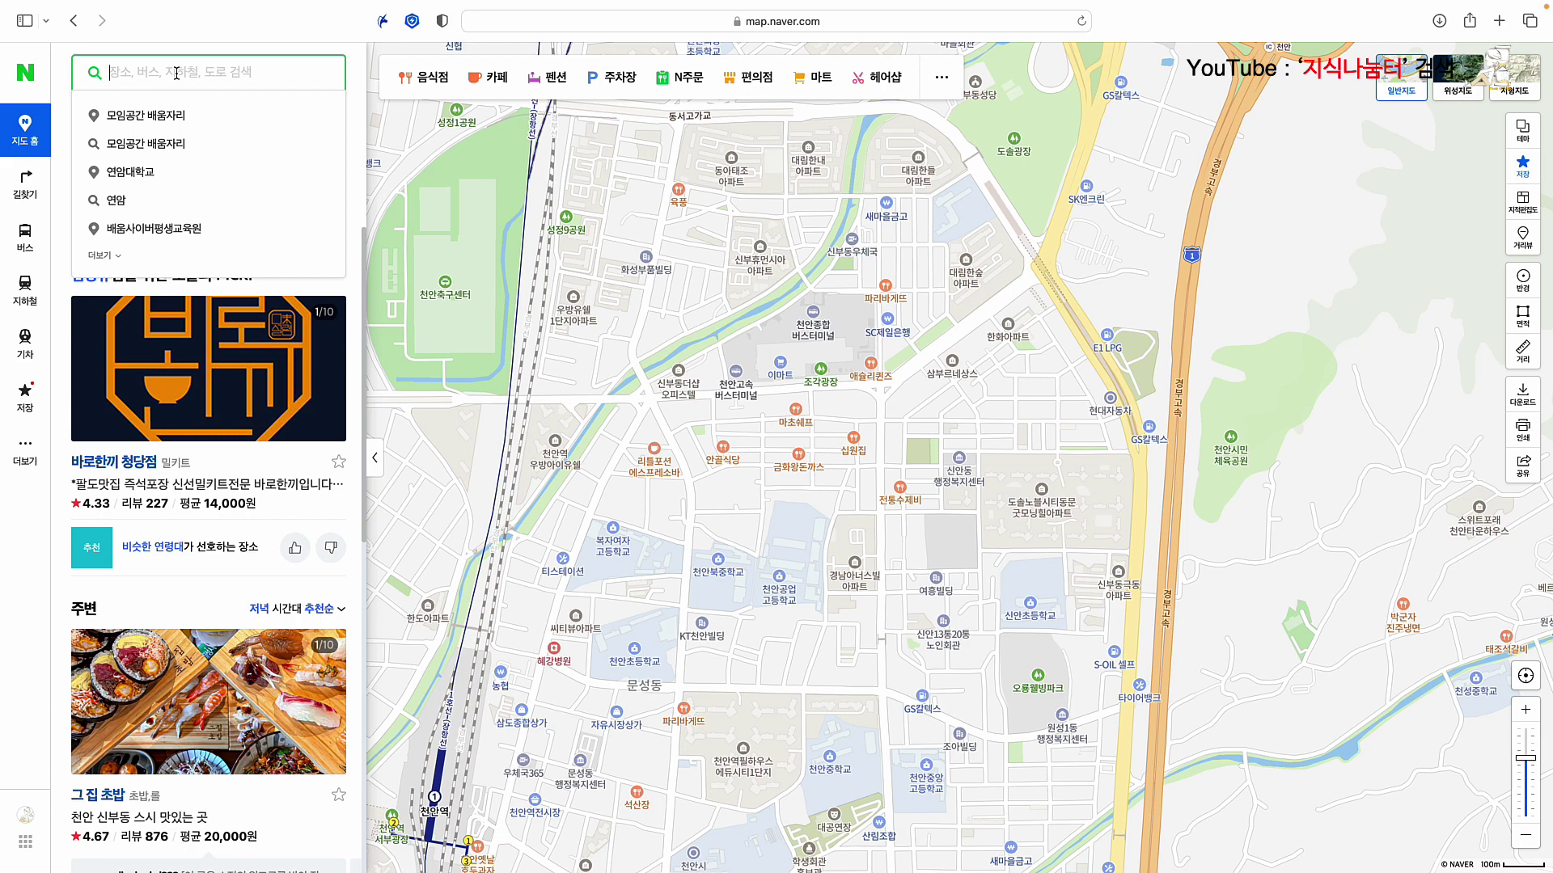
{"action": "type", "text": "모임공간 비"}
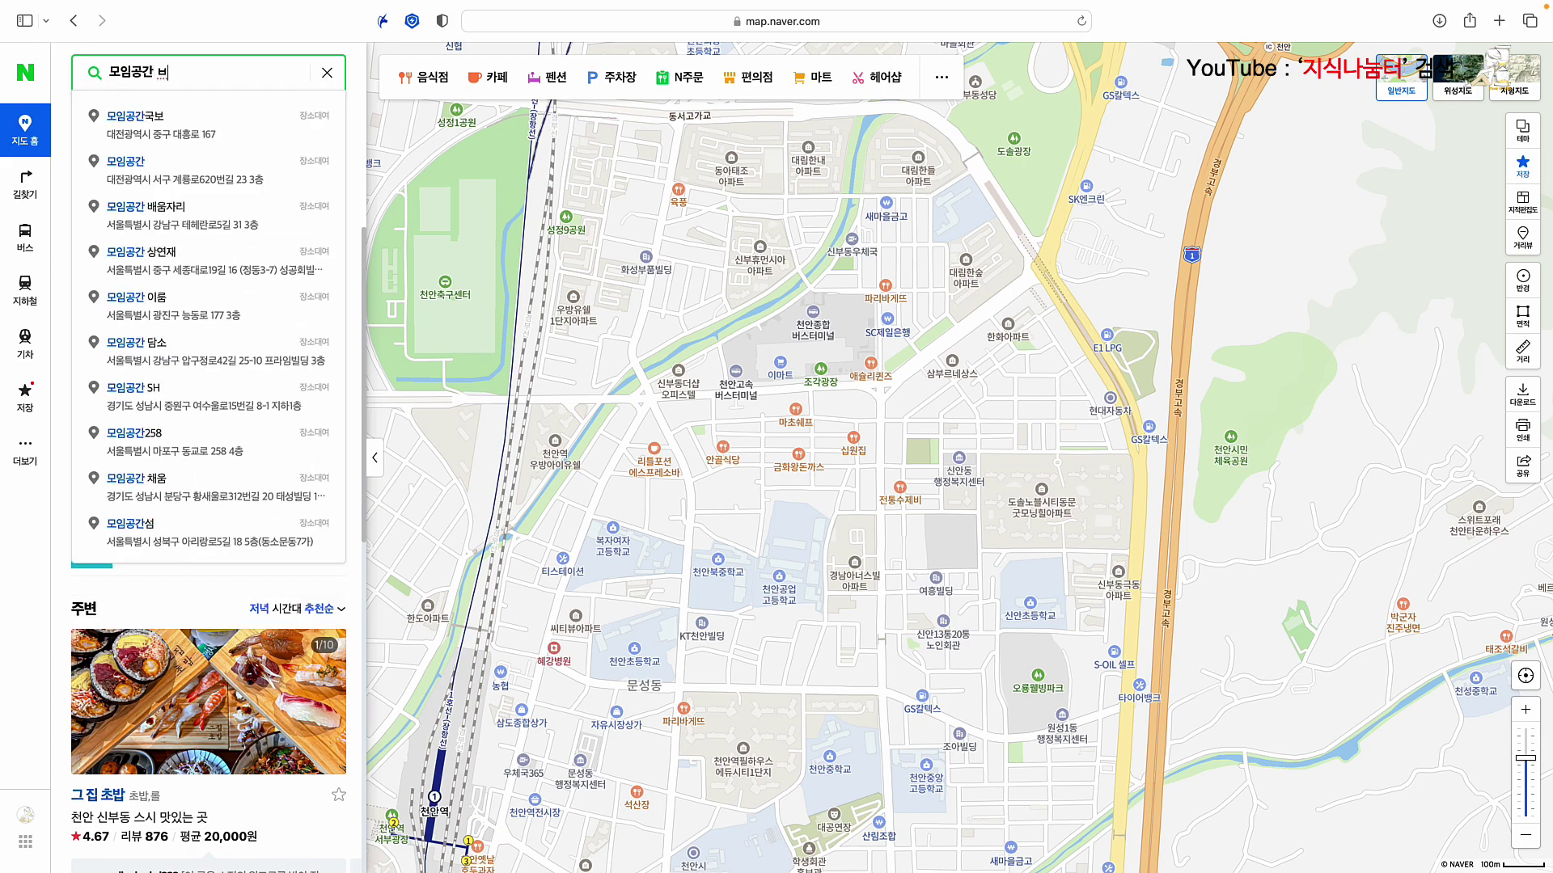
{"action": "type", "text": "움자리"}
{"action": "key", "text": "Return"}
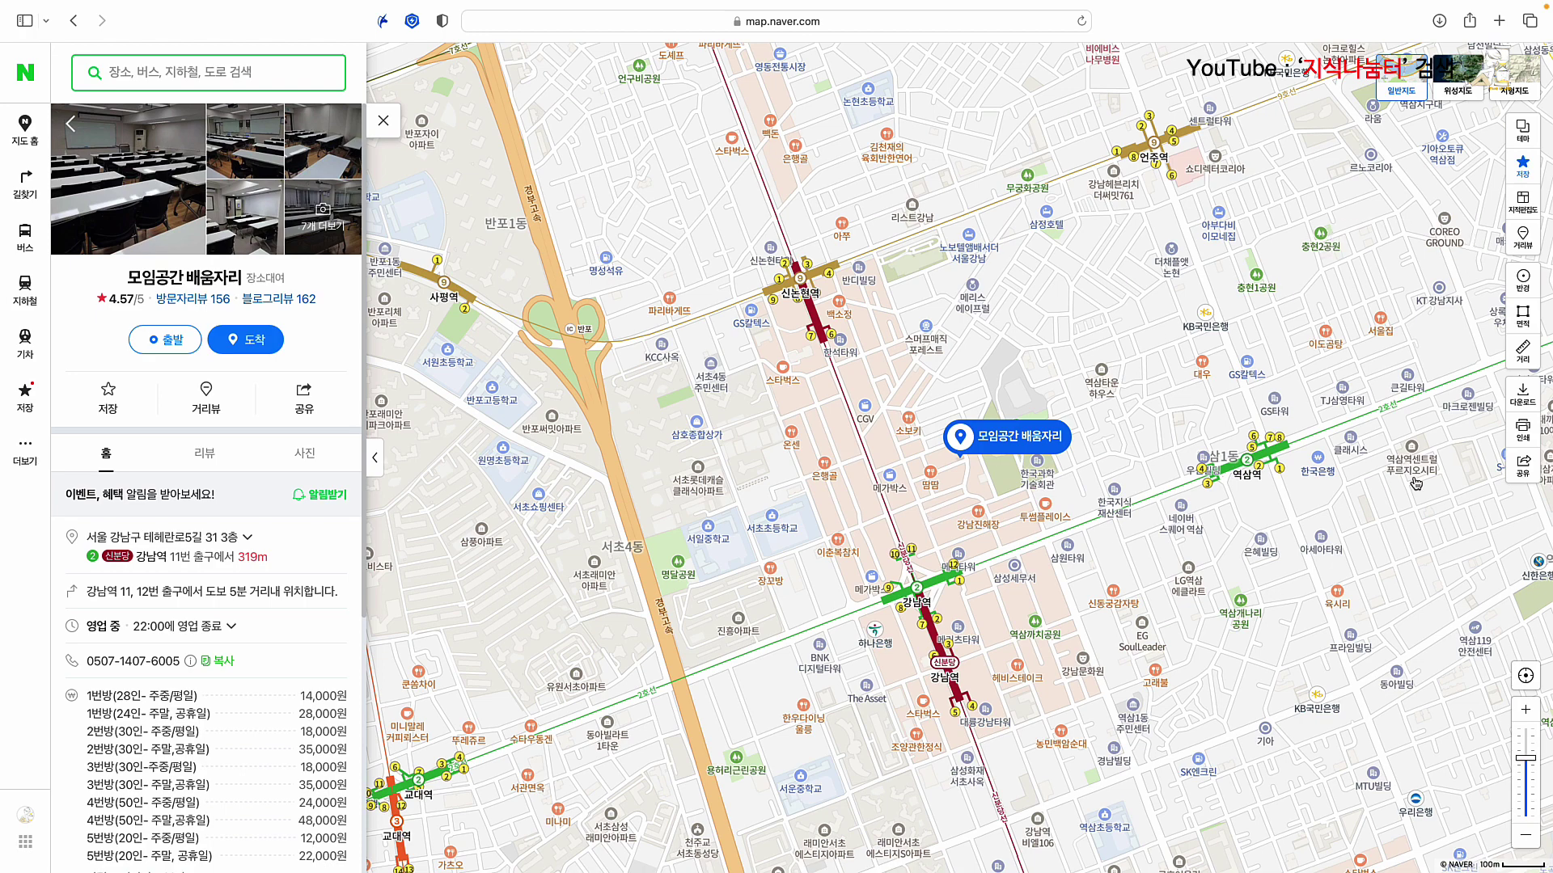
Step: Enlarge the map around 강남역 exit 11 and the streets leading to 모임공간 배움자리
{"action": "left_click", "coordinate": [1526, 710]}
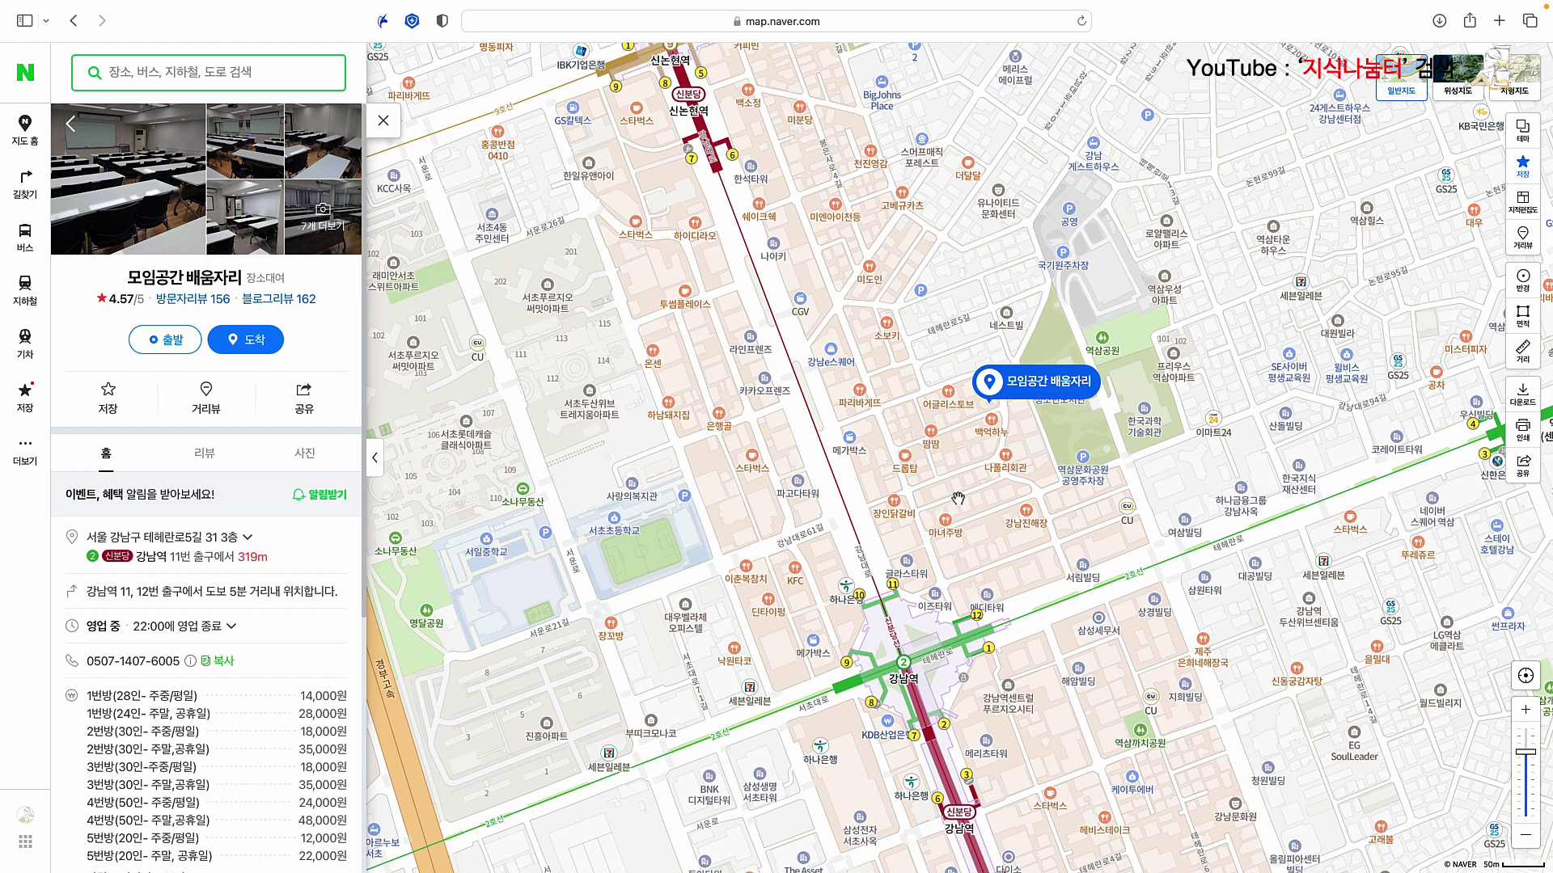
{"action": "left_click_drag", "start_coordinate": [958, 500], "coordinate": [1017, 549]}
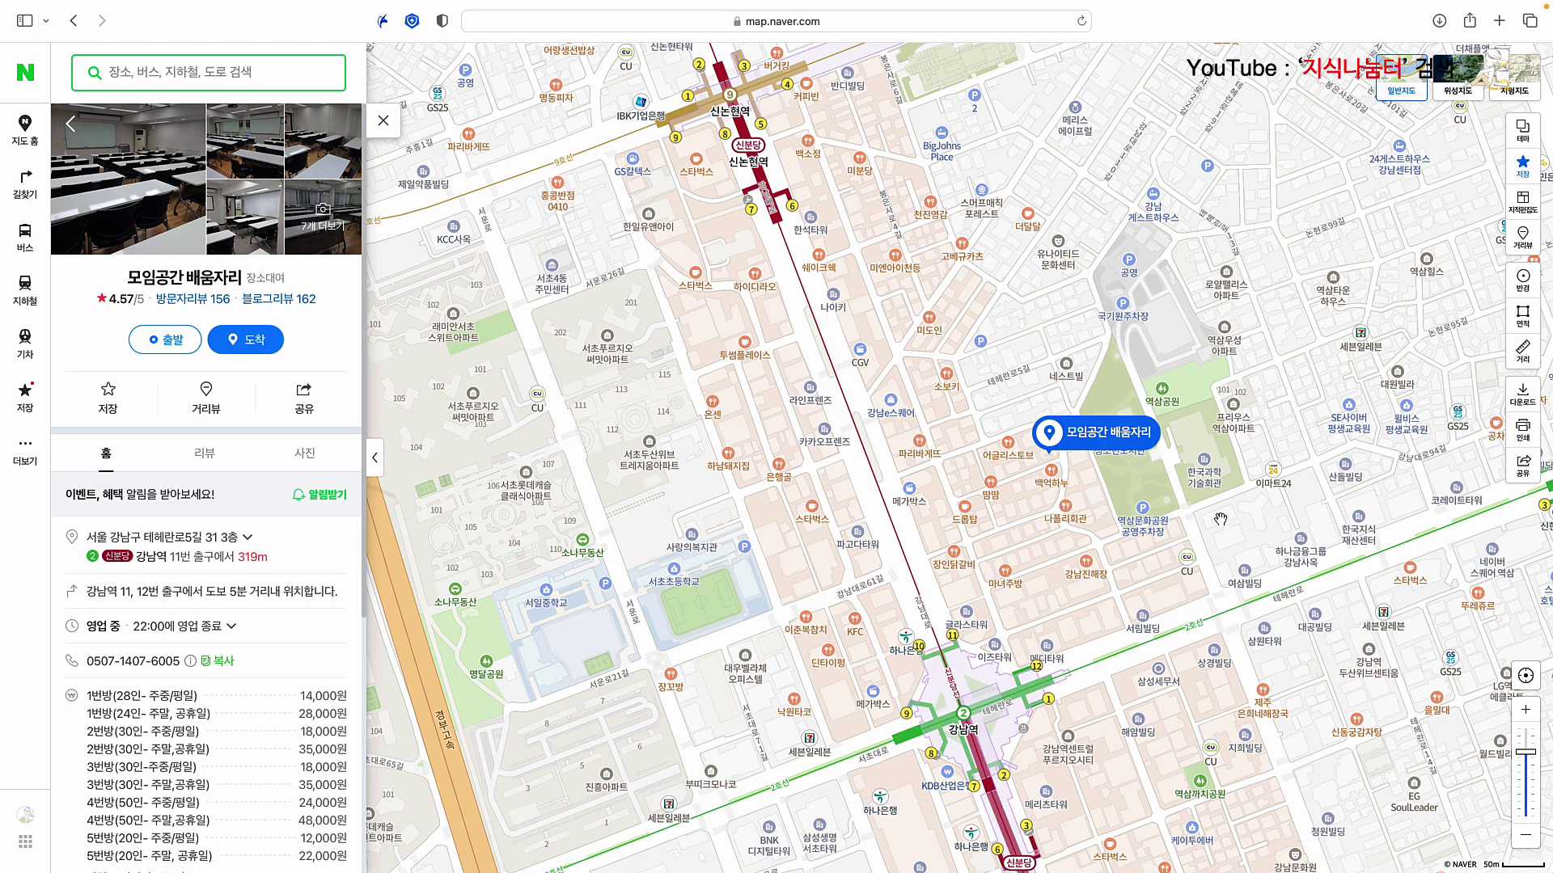
{"action": "left_click", "coordinate": [1533, 714]}
{"action": "left_click", "coordinate": [1534, 714]}
{"action": "left_click_drag", "start_coordinate": [1260, 636], "coordinate": [1244, 192]}
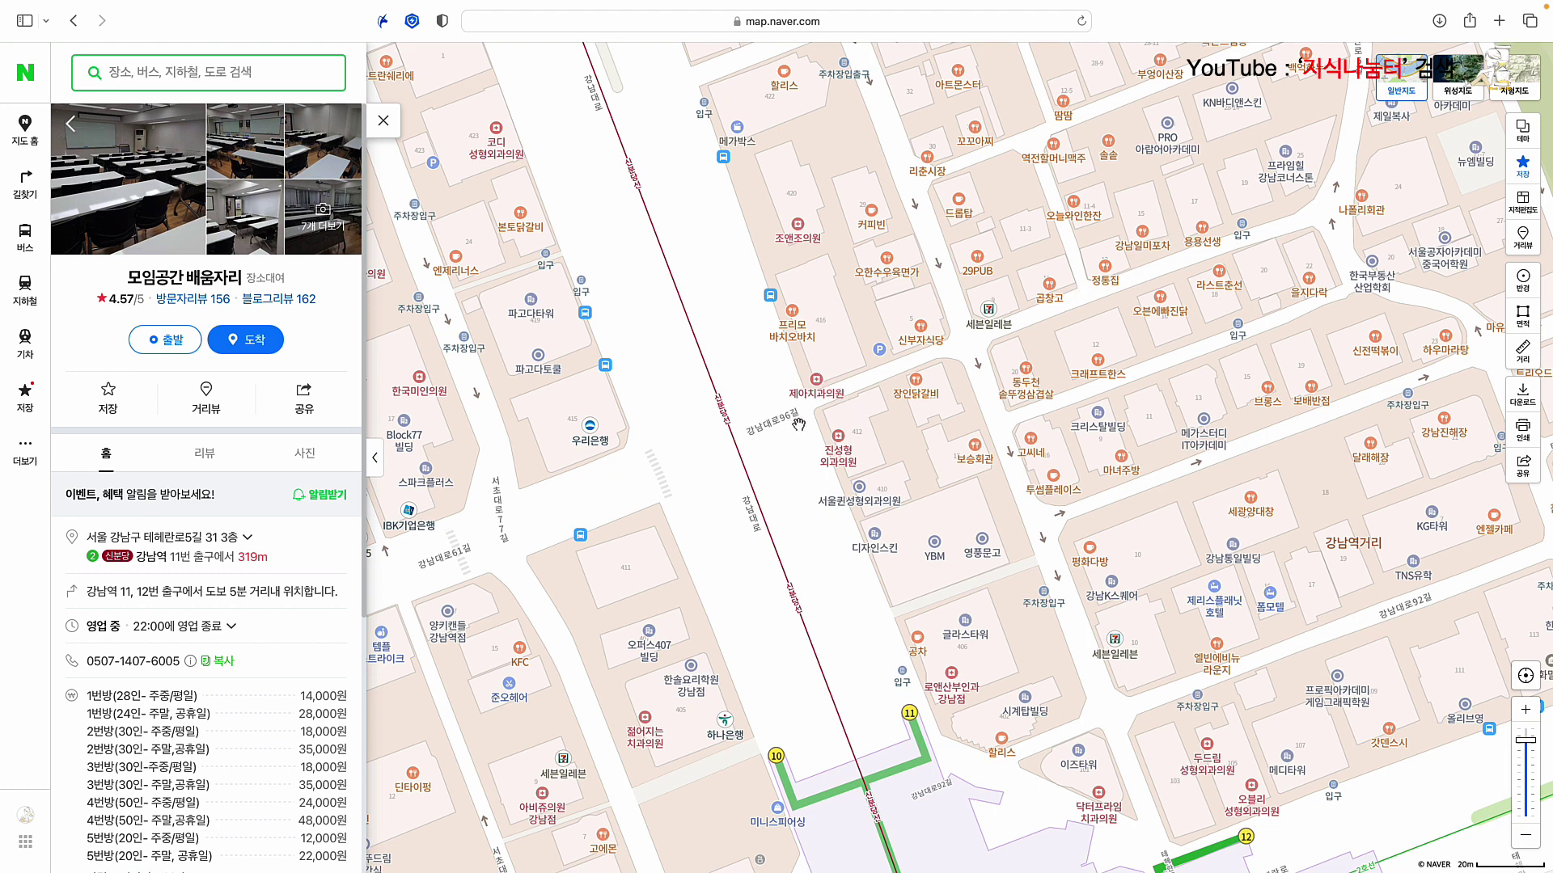
Step: Trace the walking route on the map from 강남역 exit 11 via 강남대로96길 to the 모임공간 배움자리 marker
{"action": "left_click_drag", "start_coordinate": [856, 376], "coordinate": [862, 476]}
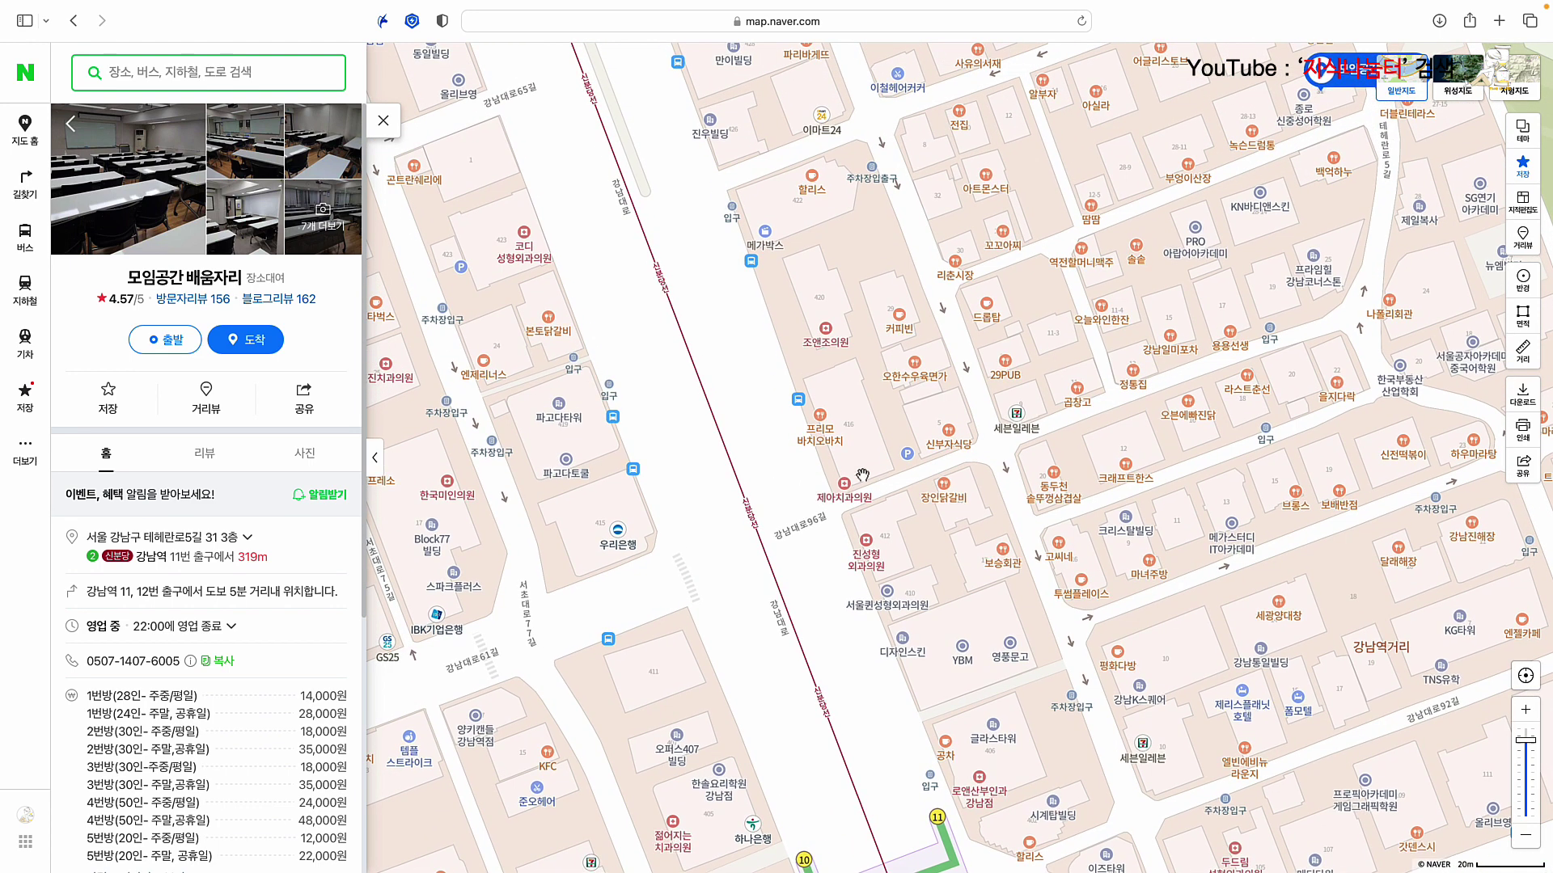
{"action": "mouse_move", "coordinate": [879, 408]}
{"action": "left_mouse_down"}
{"action": "mouse_move", "coordinate": [918, 488]}
{"action": "mouse_move", "coordinate": [826, 520]}
{"action": "mouse_move", "coordinate": [791, 556]}
{"action": "left_mouse_up"}
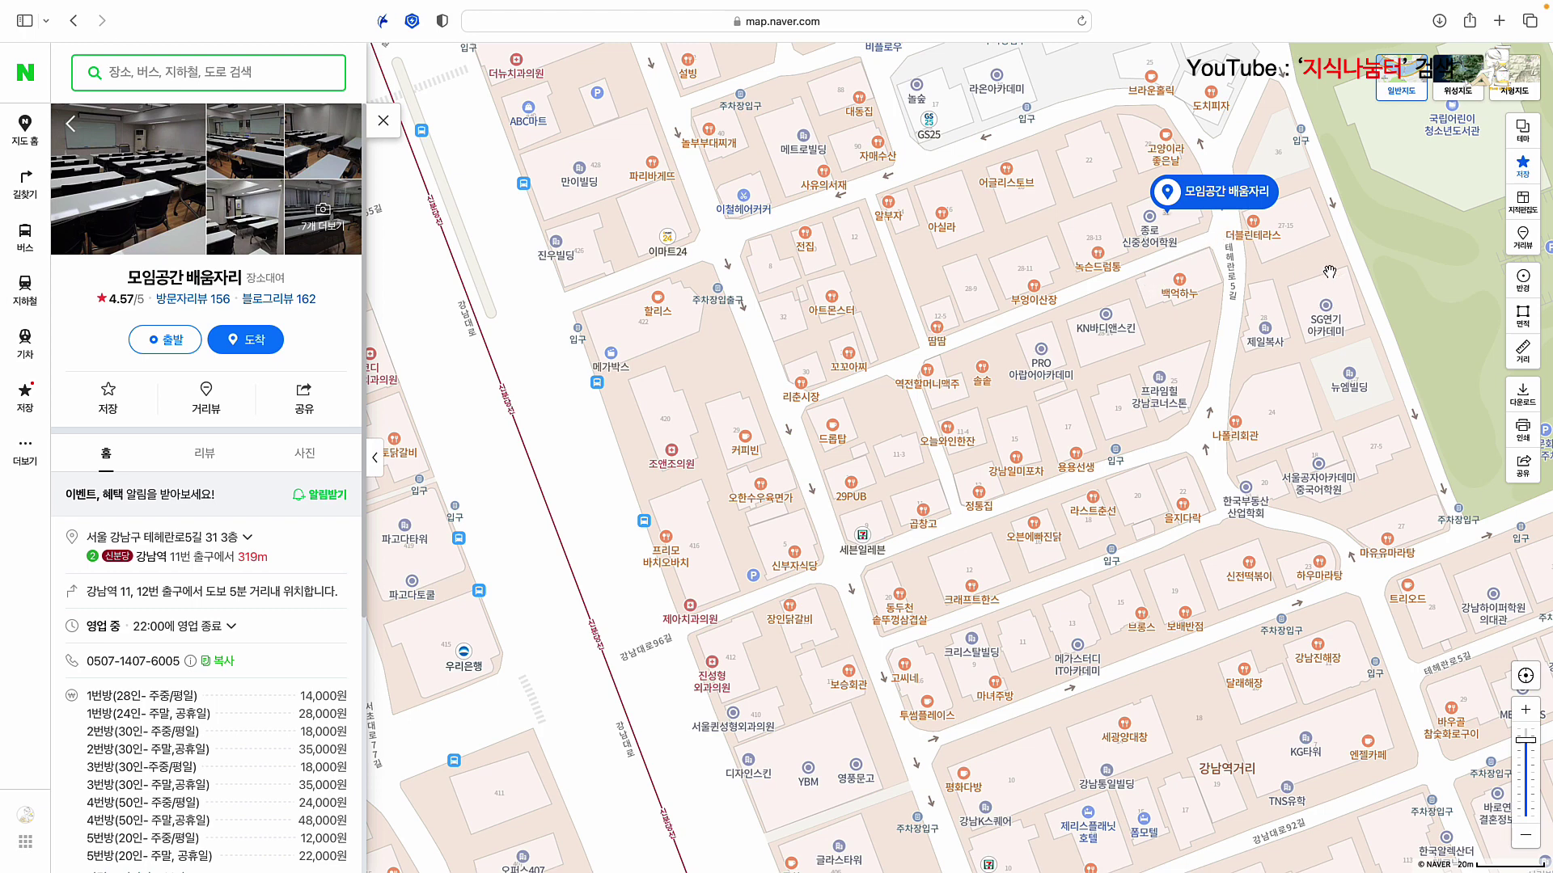
{"action": "left_click_drag", "start_coordinate": [1335, 269], "coordinate": [997, 426]}
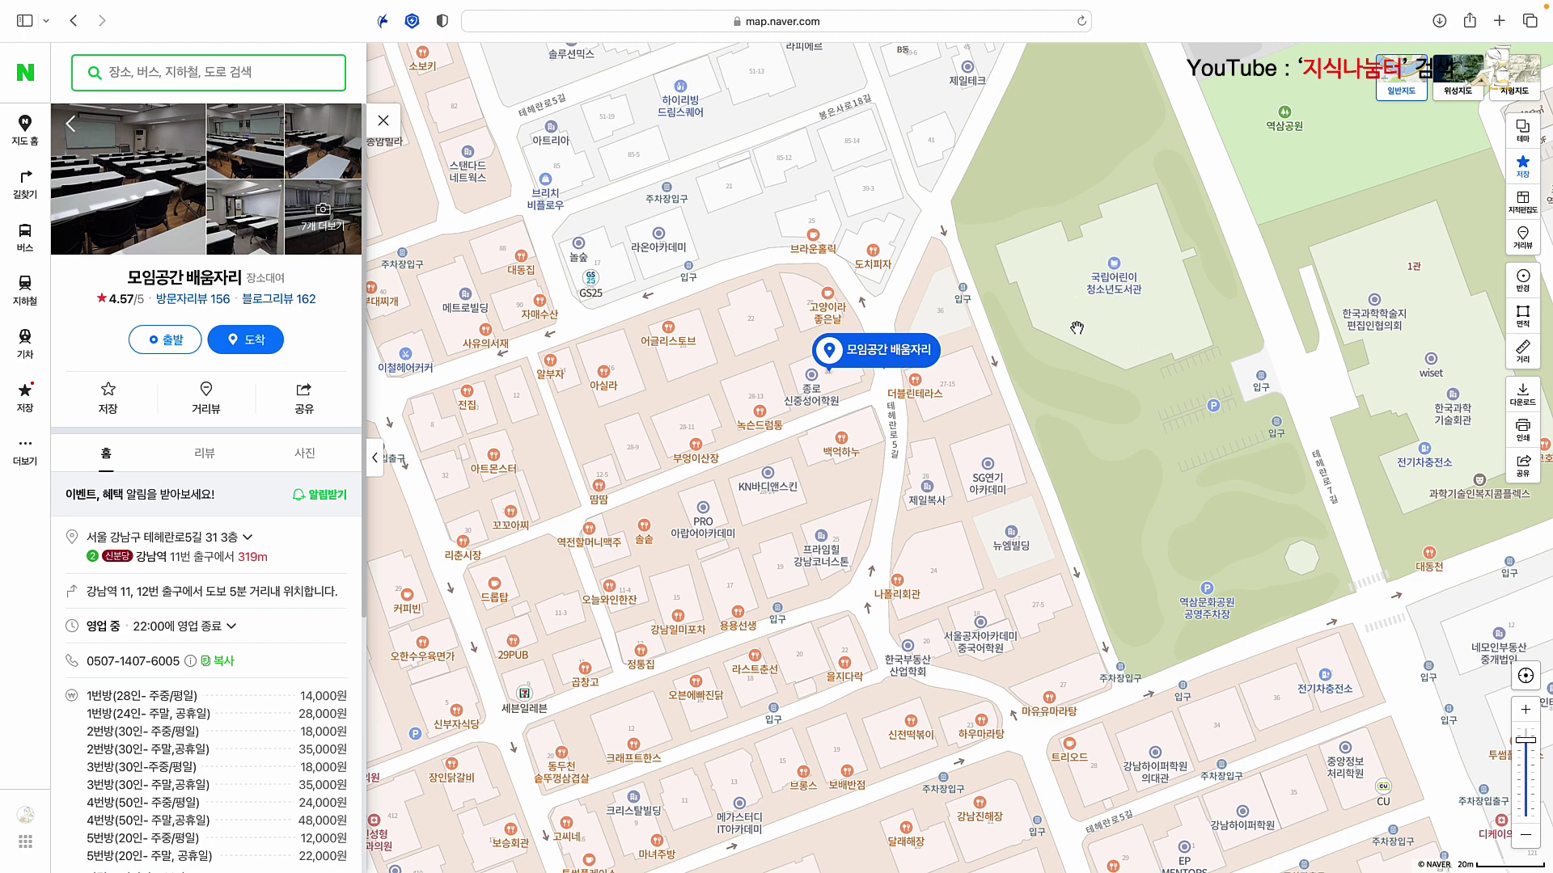
{"action": "left_click_drag", "start_coordinate": [1000, 433], "coordinate": [1064, 367]}
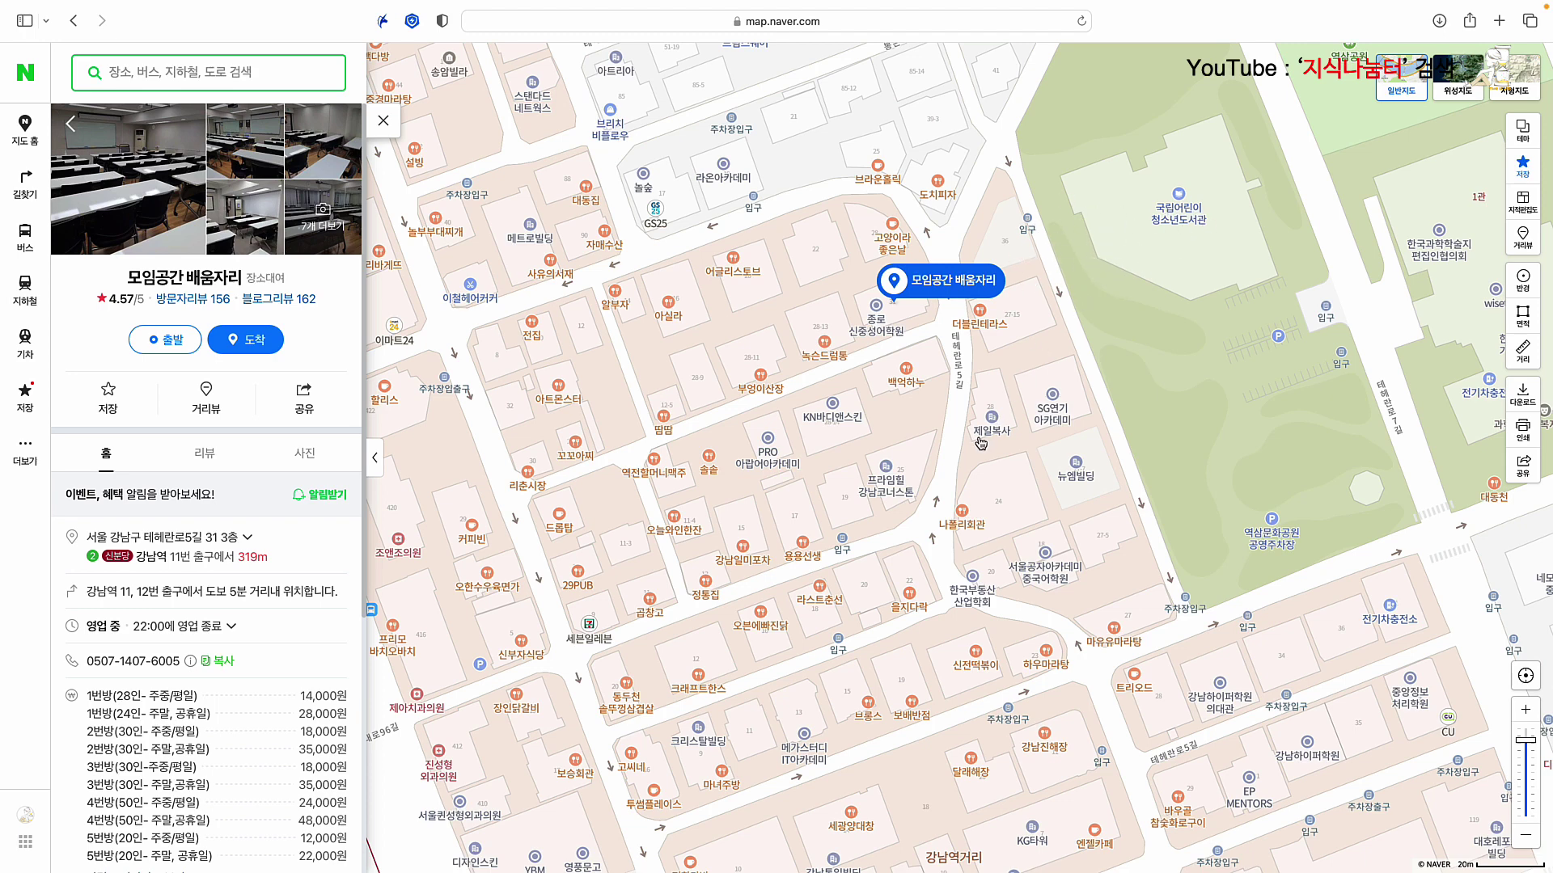
{"action": "left_click_drag", "start_coordinate": [980, 443], "coordinate": [1007, 349]}
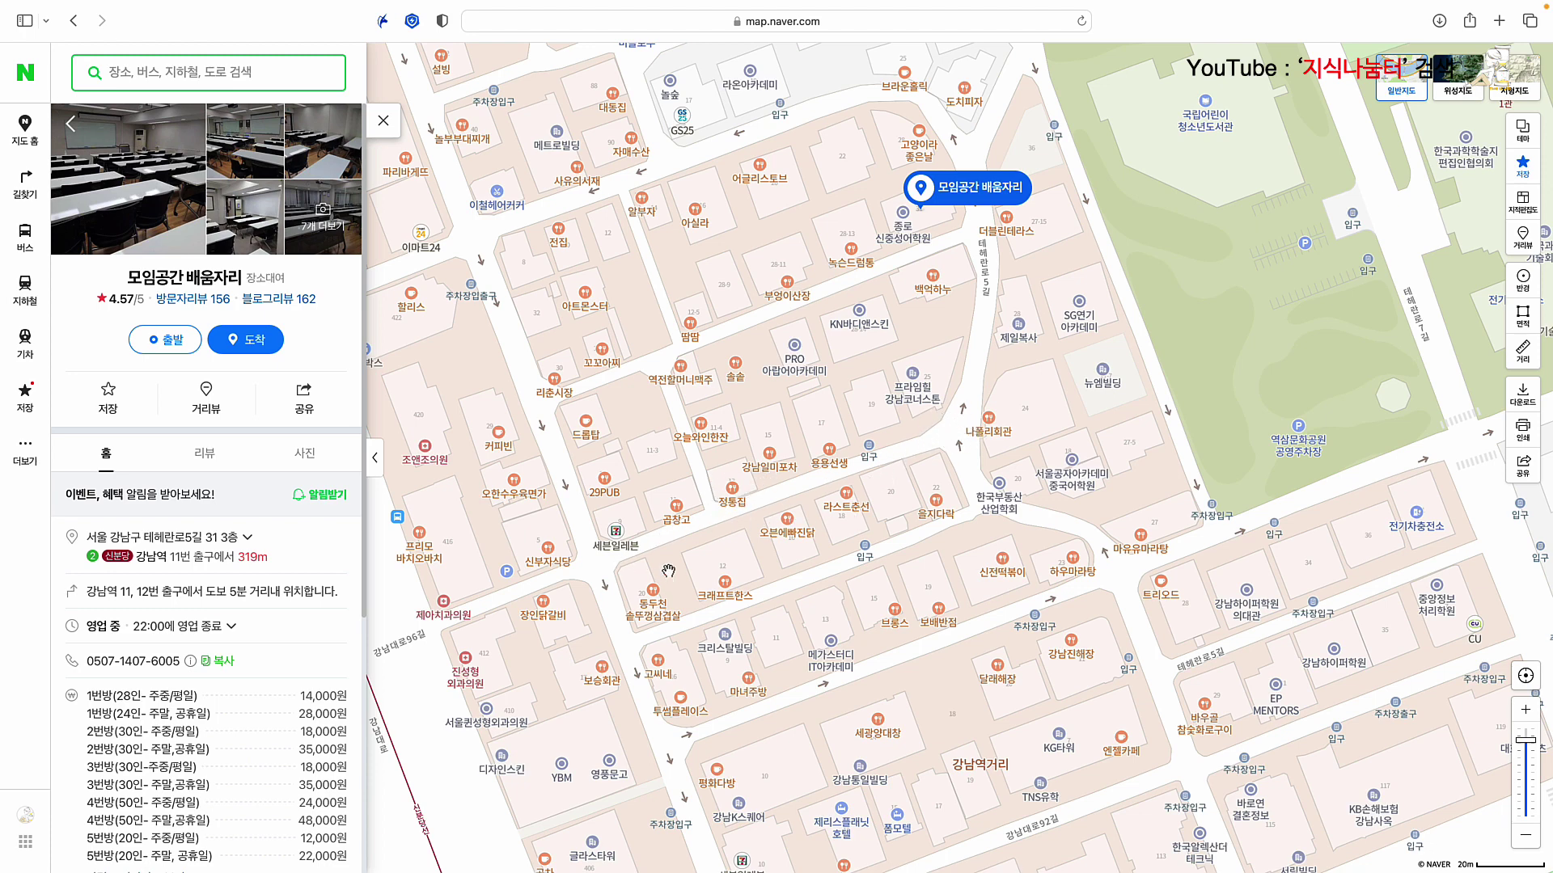
Step: Open the street view where 강남대로96길 meets 강남대로 and examine the alley entrance beside the New Balance store
{"action": "left_click", "coordinate": [1524, 239]}
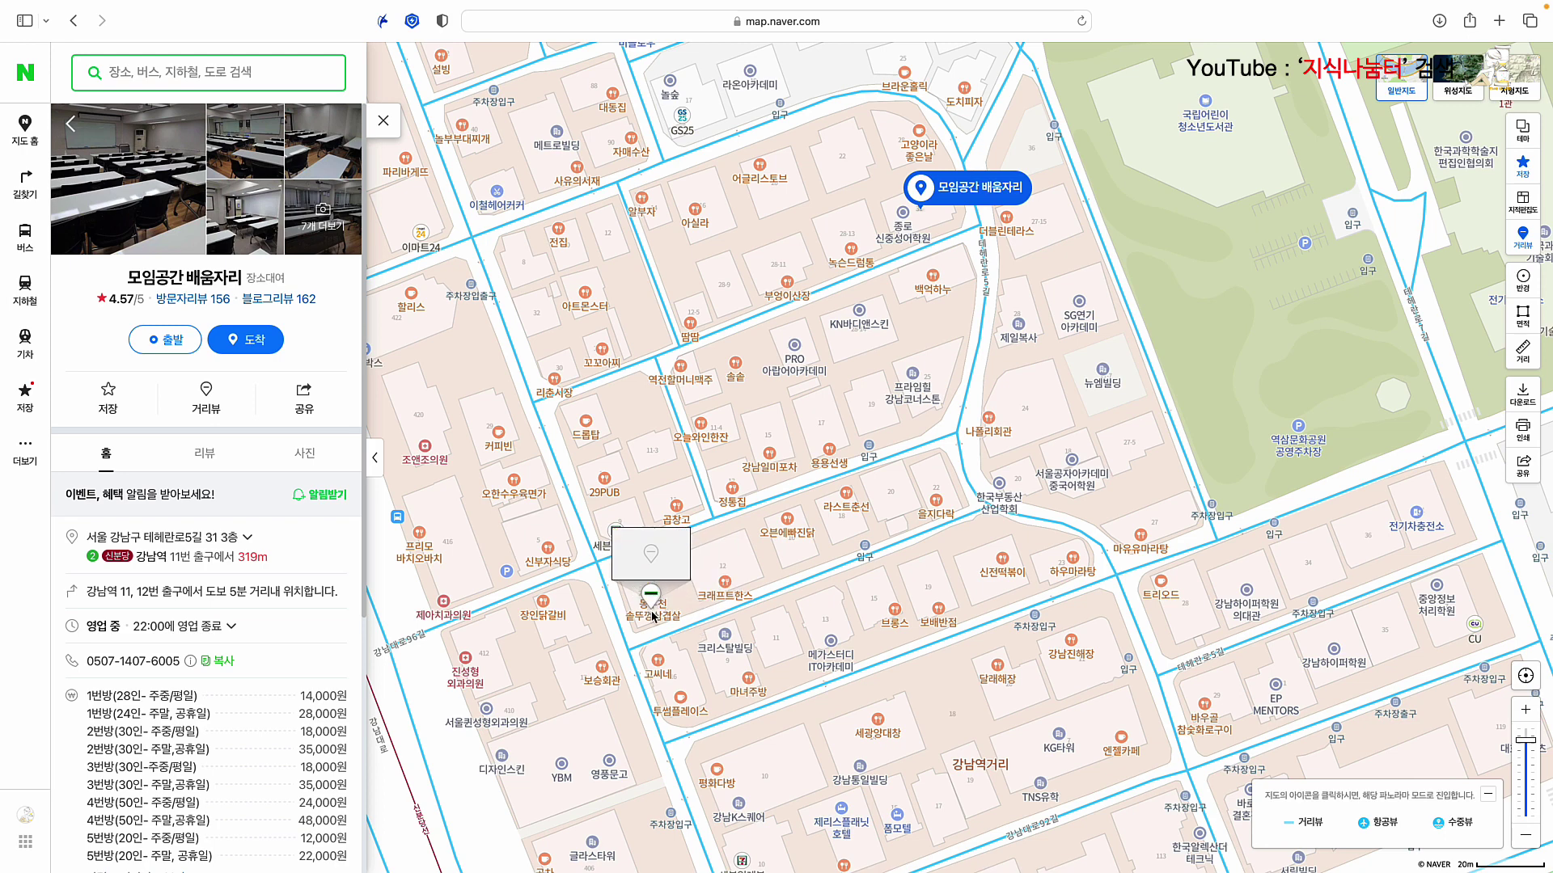
{"action": "left_click", "coordinate": [432, 633]}
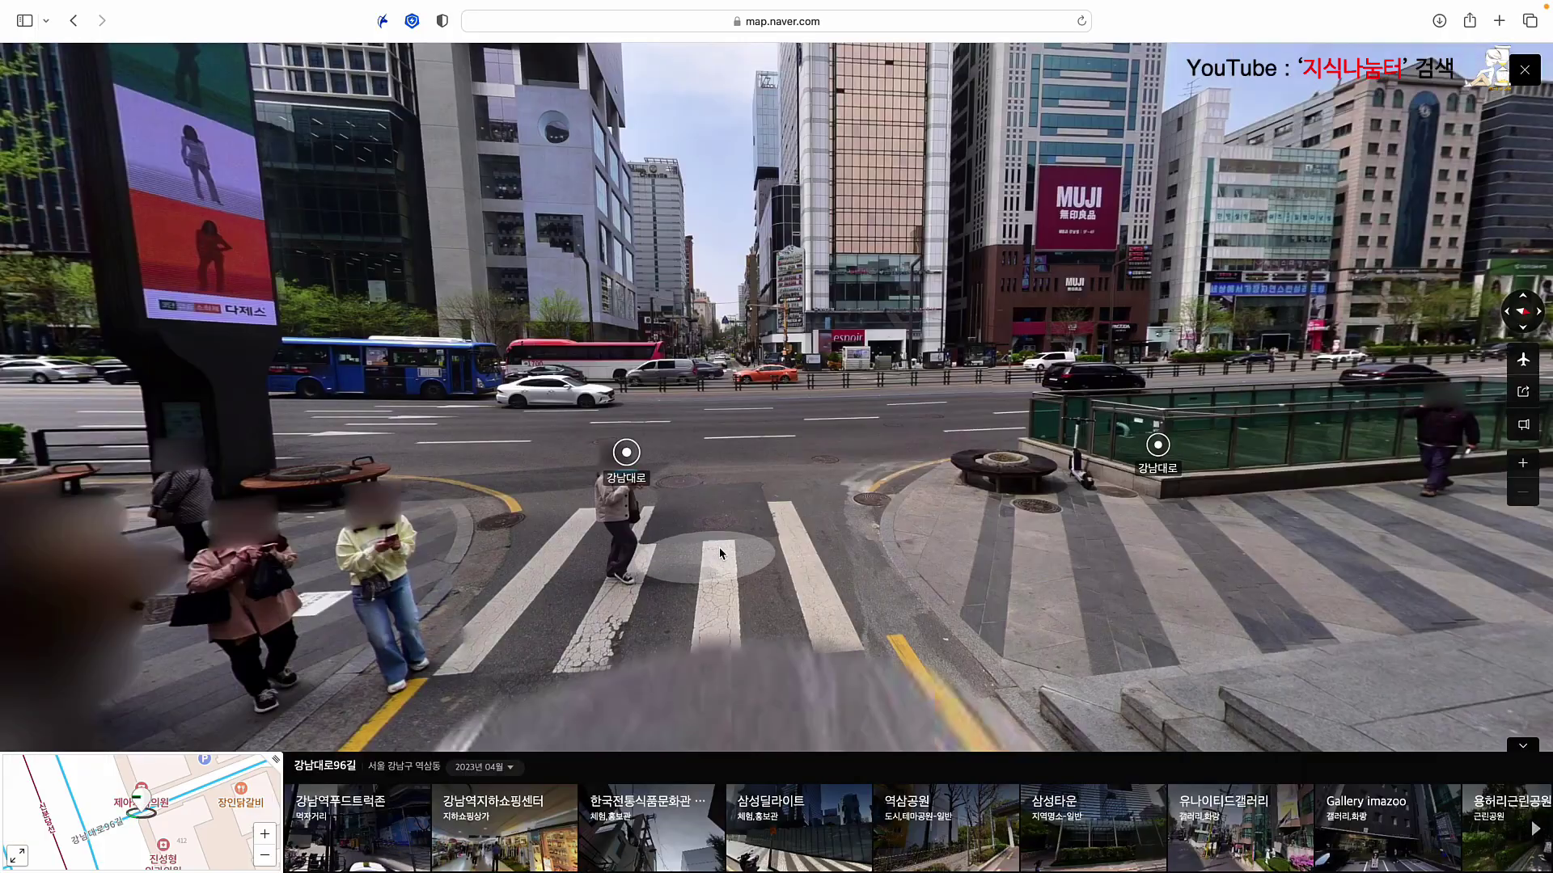
{"action": "left_click_drag", "start_coordinate": [805, 512], "coordinate": [711, 519]}
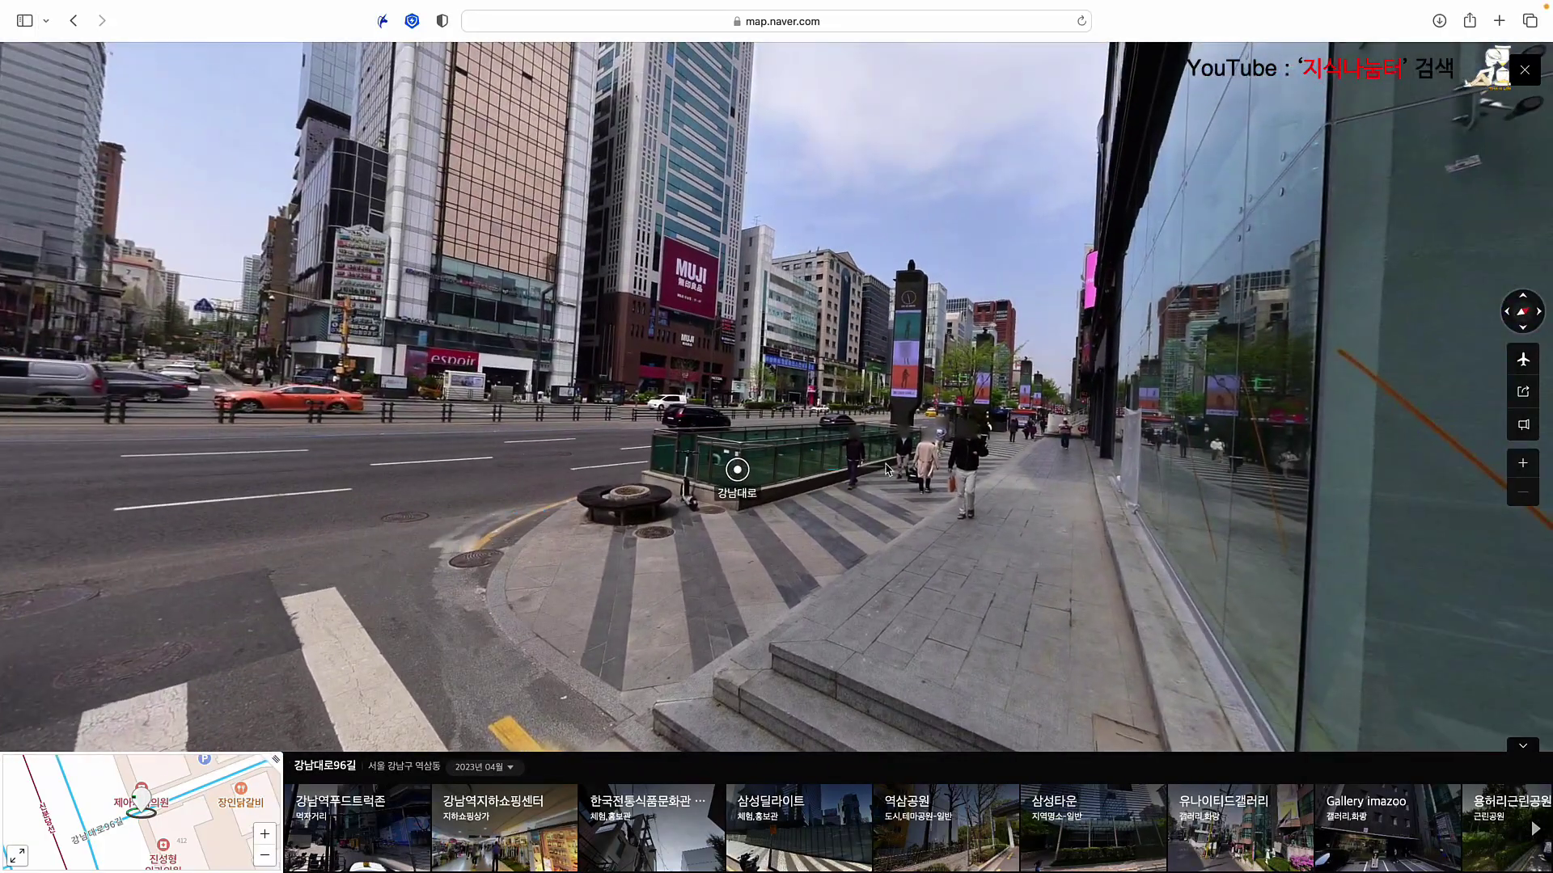
{"action": "left_click", "coordinate": [888, 469]}
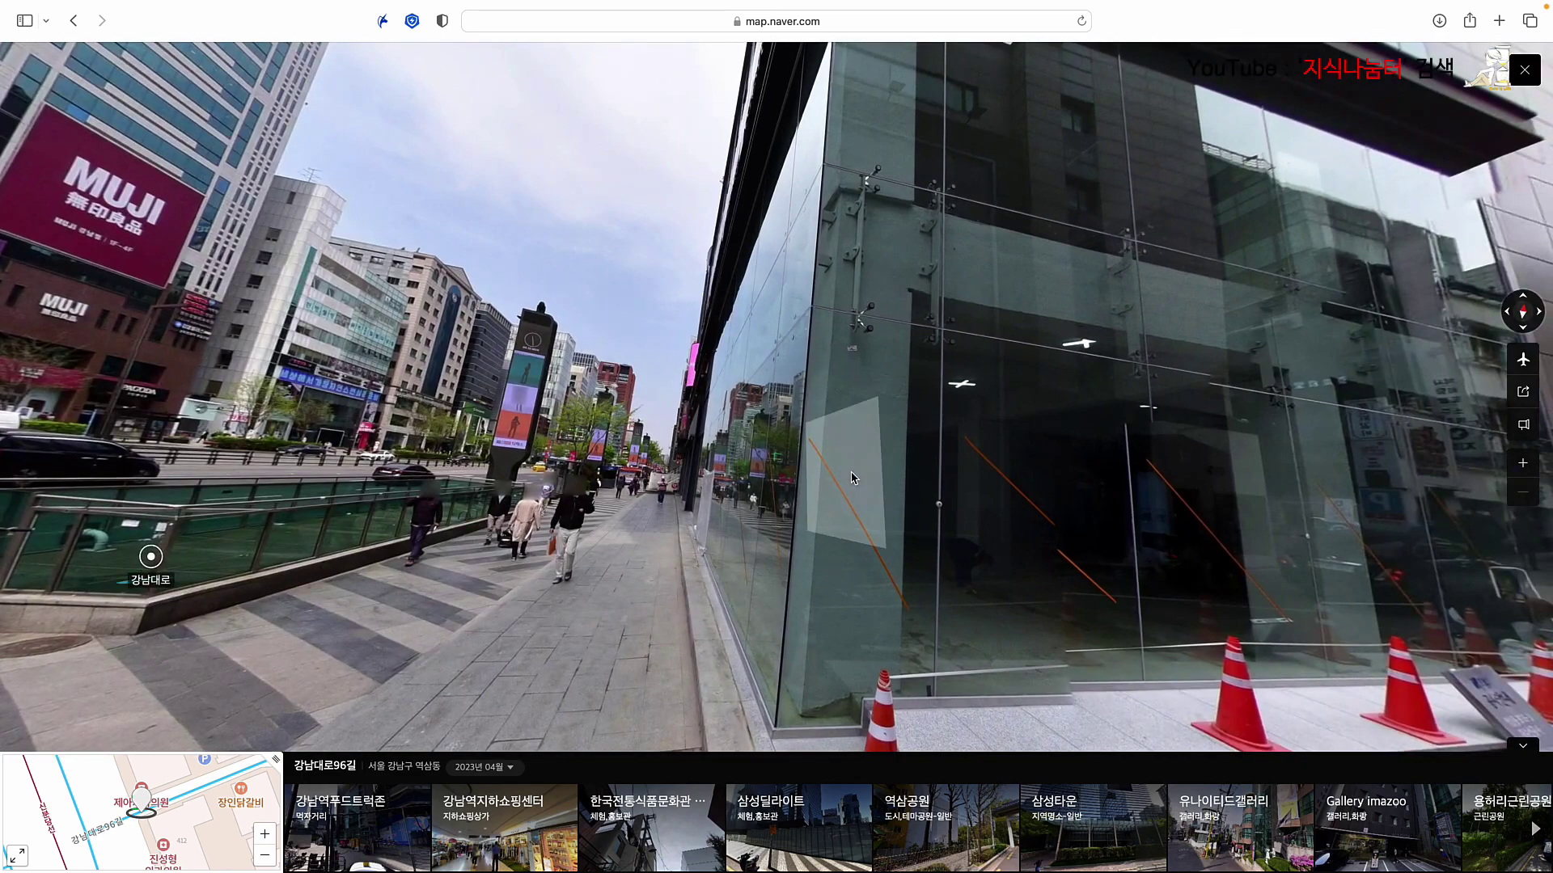
{"action": "left_click_drag", "start_coordinate": [873, 489], "coordinate": [630, 489]}
{"action": "left_click_drag", "start_coordinate": [740, 488], "coordinate": [485, 484]}
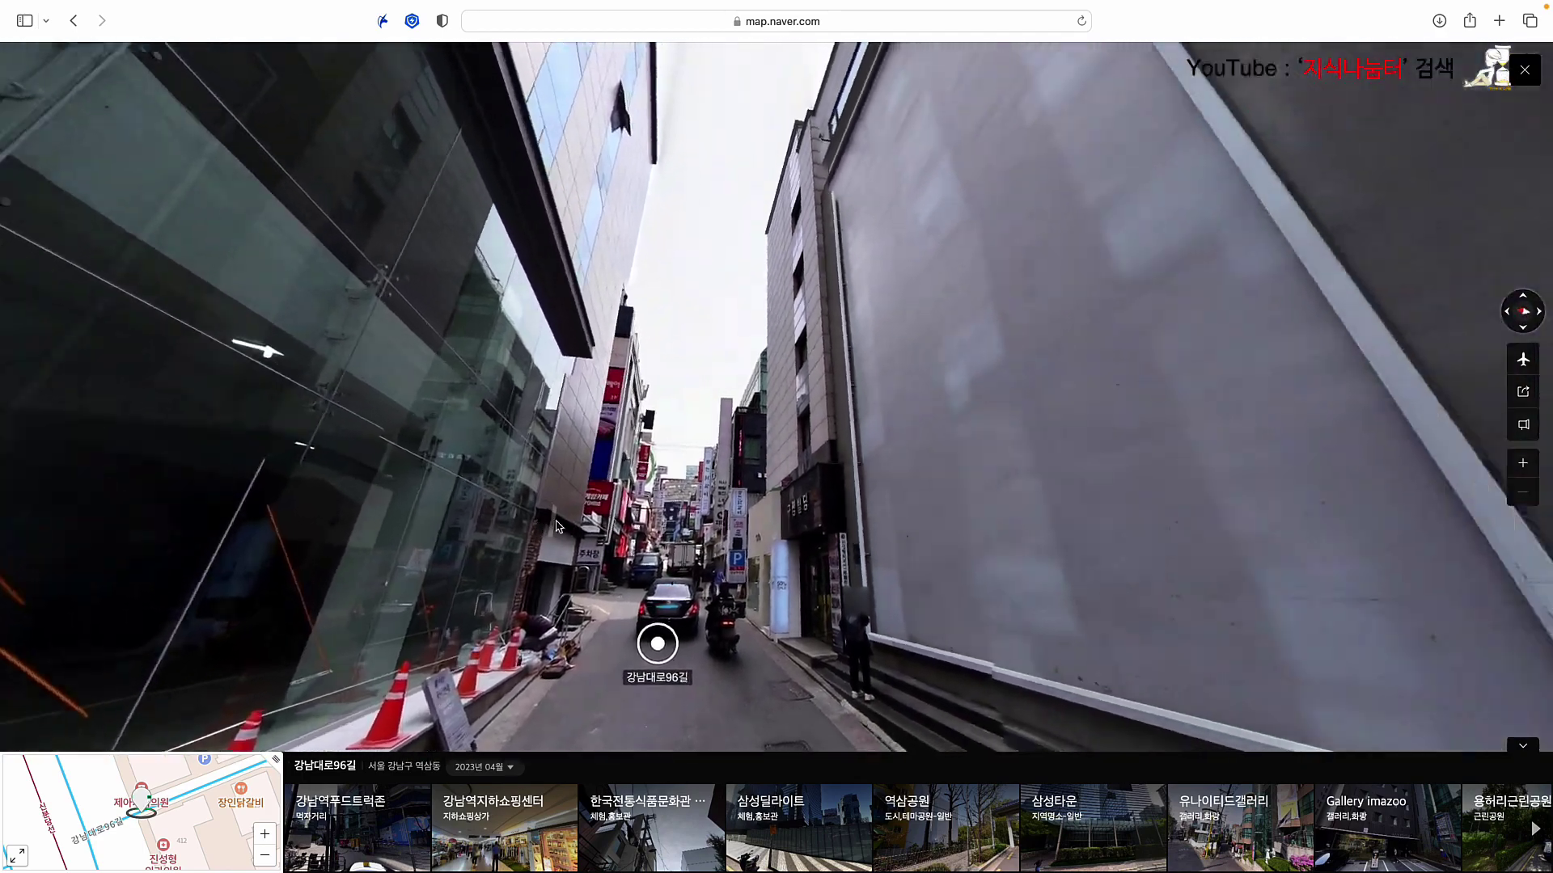
{"action": "left_click", "coordinate": [932, 471]}
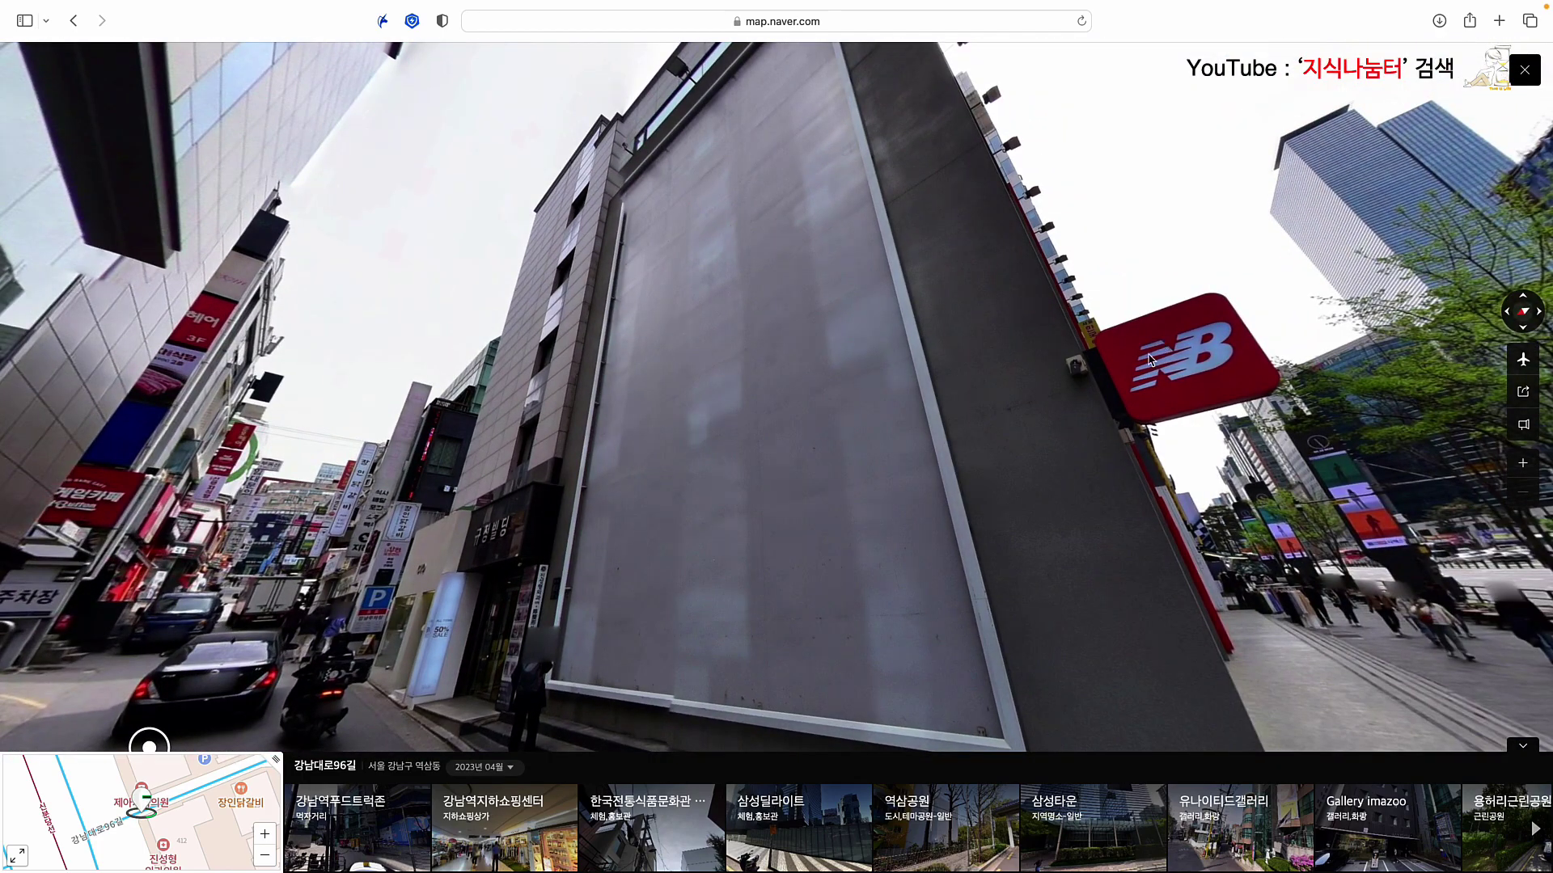
{"action": "left_click", "coordinate": [758, 465]}
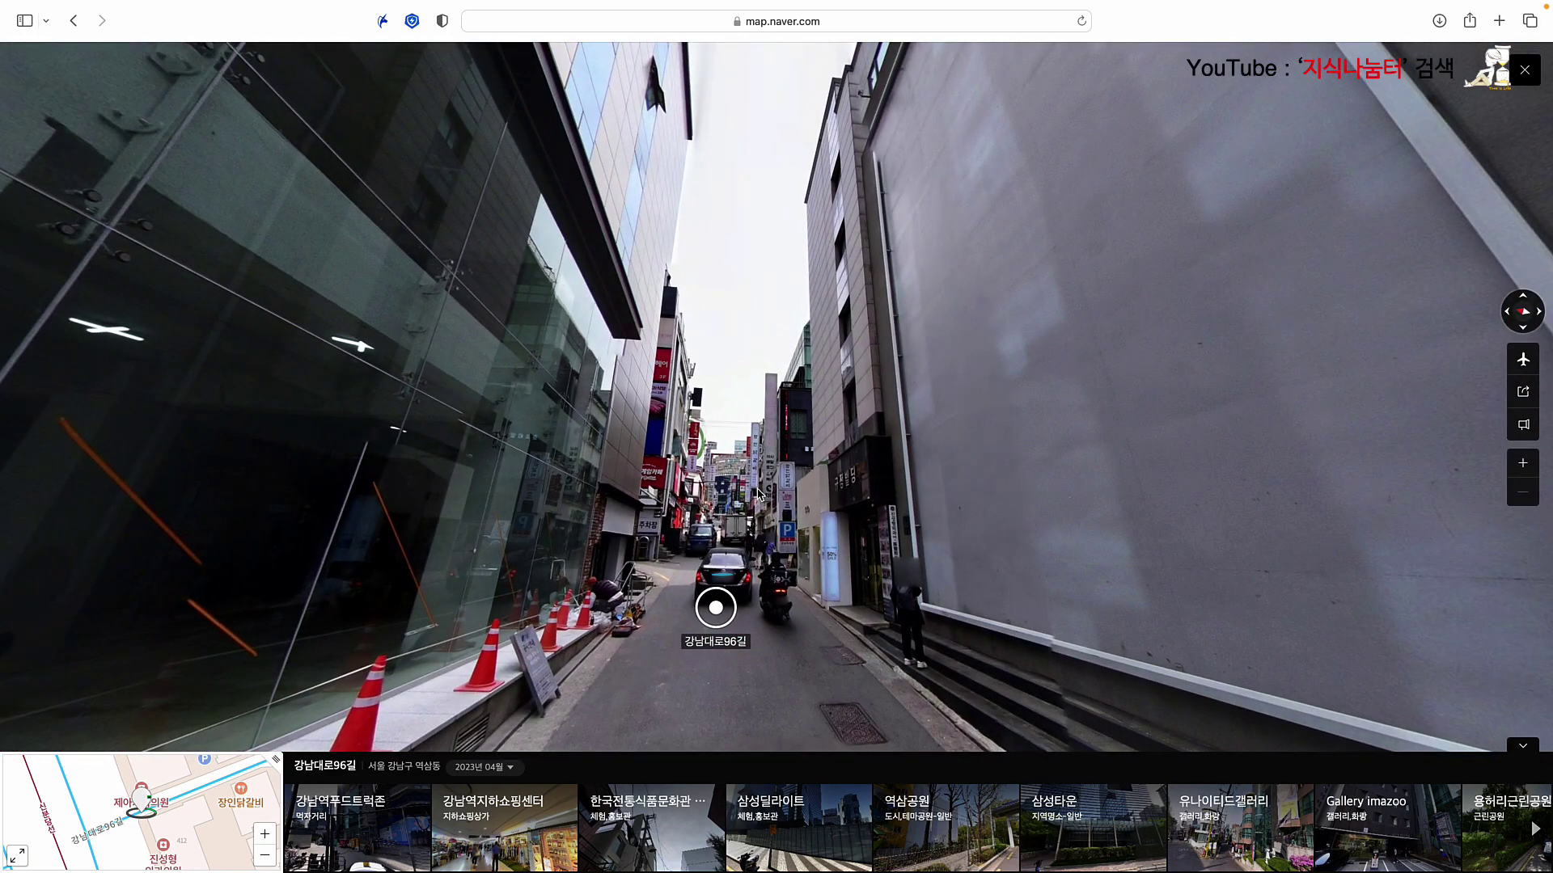
Step: Move the street view out onto 강남대로 and examine the buildings on both corners of the 강남대로96길 alley
{"action": "left_click", "coordinate": [748, 428]}
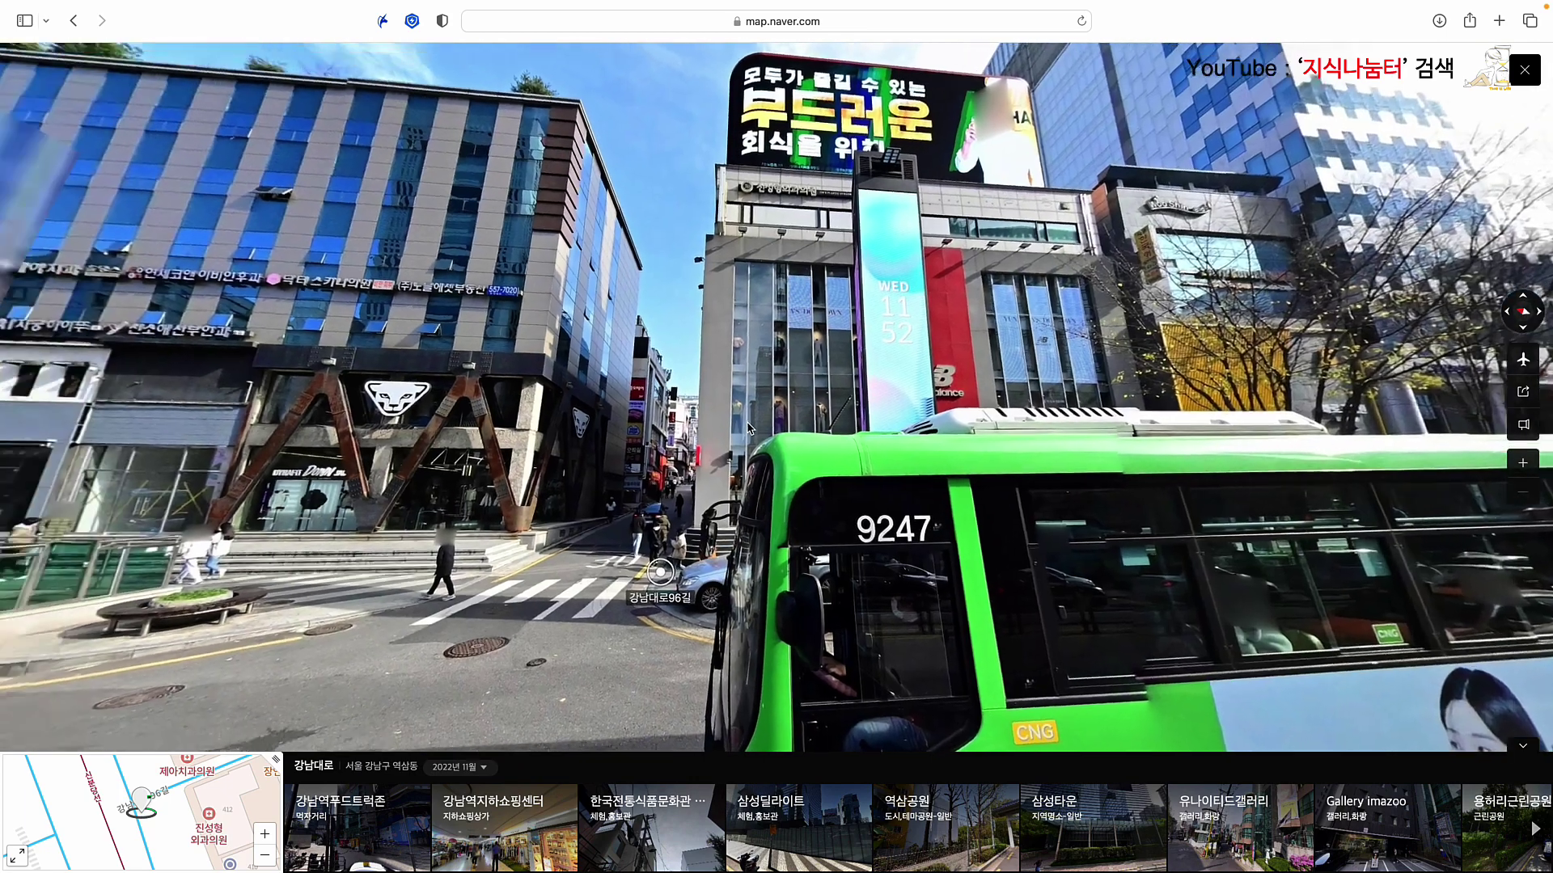
{"action": "left_click_drag", "start_coordinate": [747, 429], "coordinate": [699, 462]}
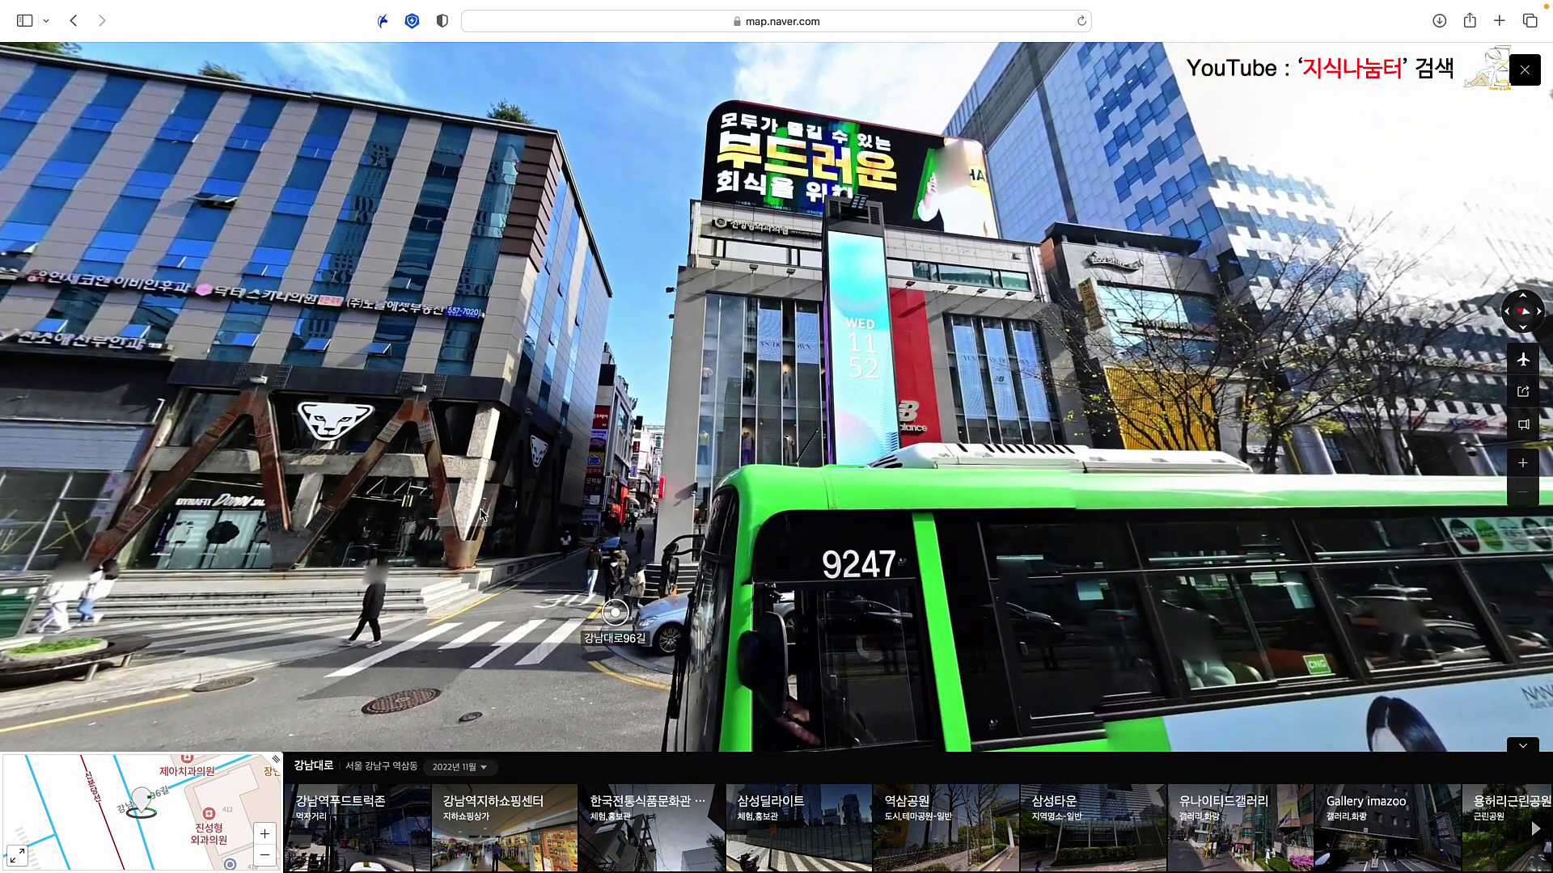
{"action": "left_click", "coordinate": [495, 468]}
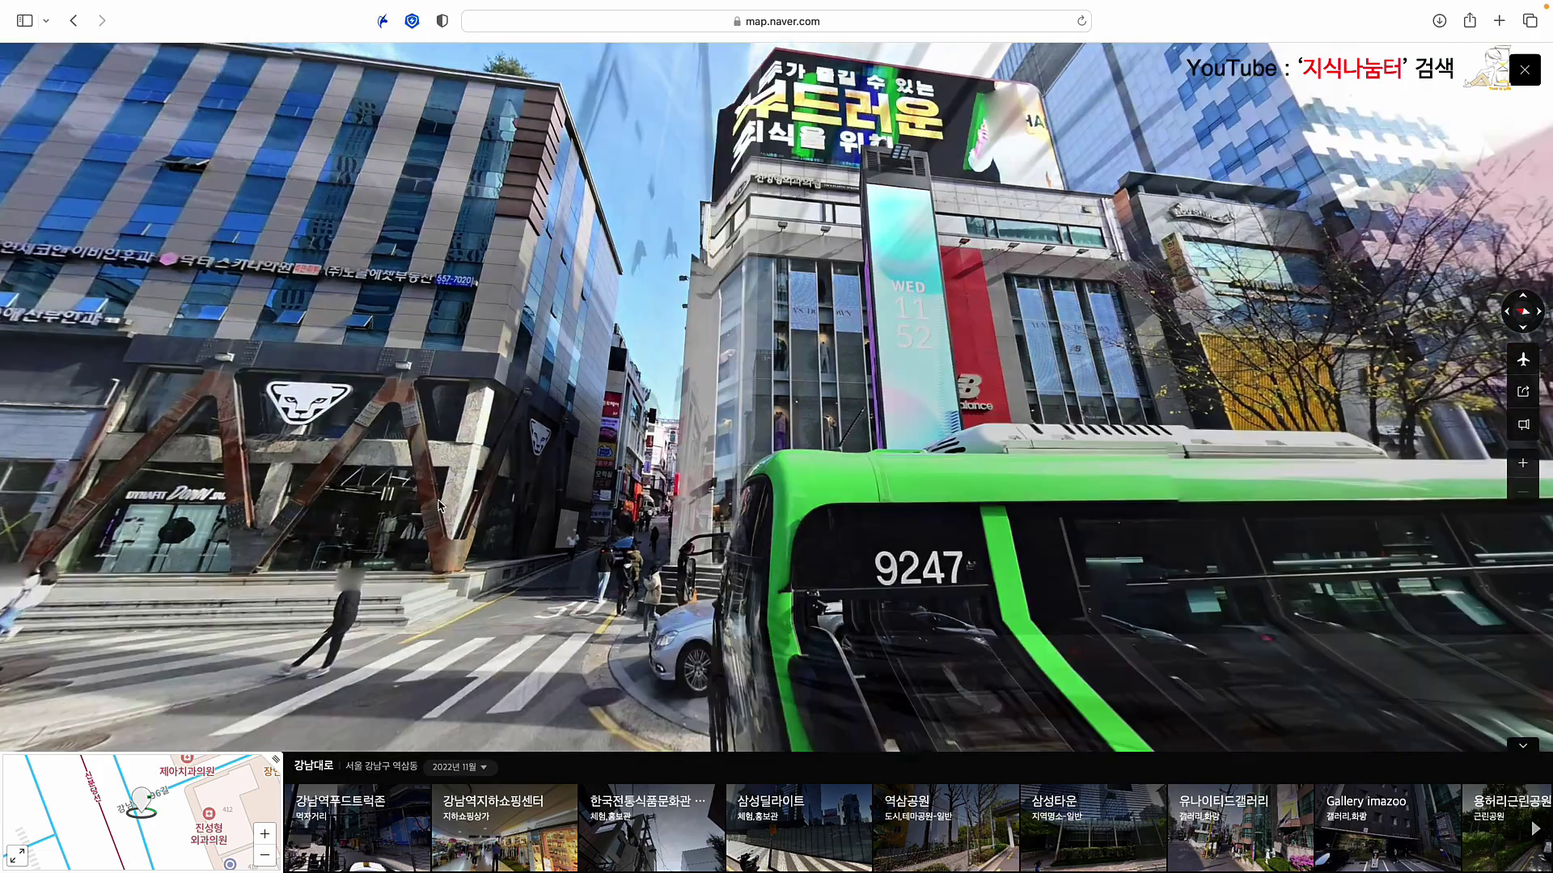
{"action": "left_click_drag", "start_coordinate": [431, 475], "coordinate": [528, 488]}
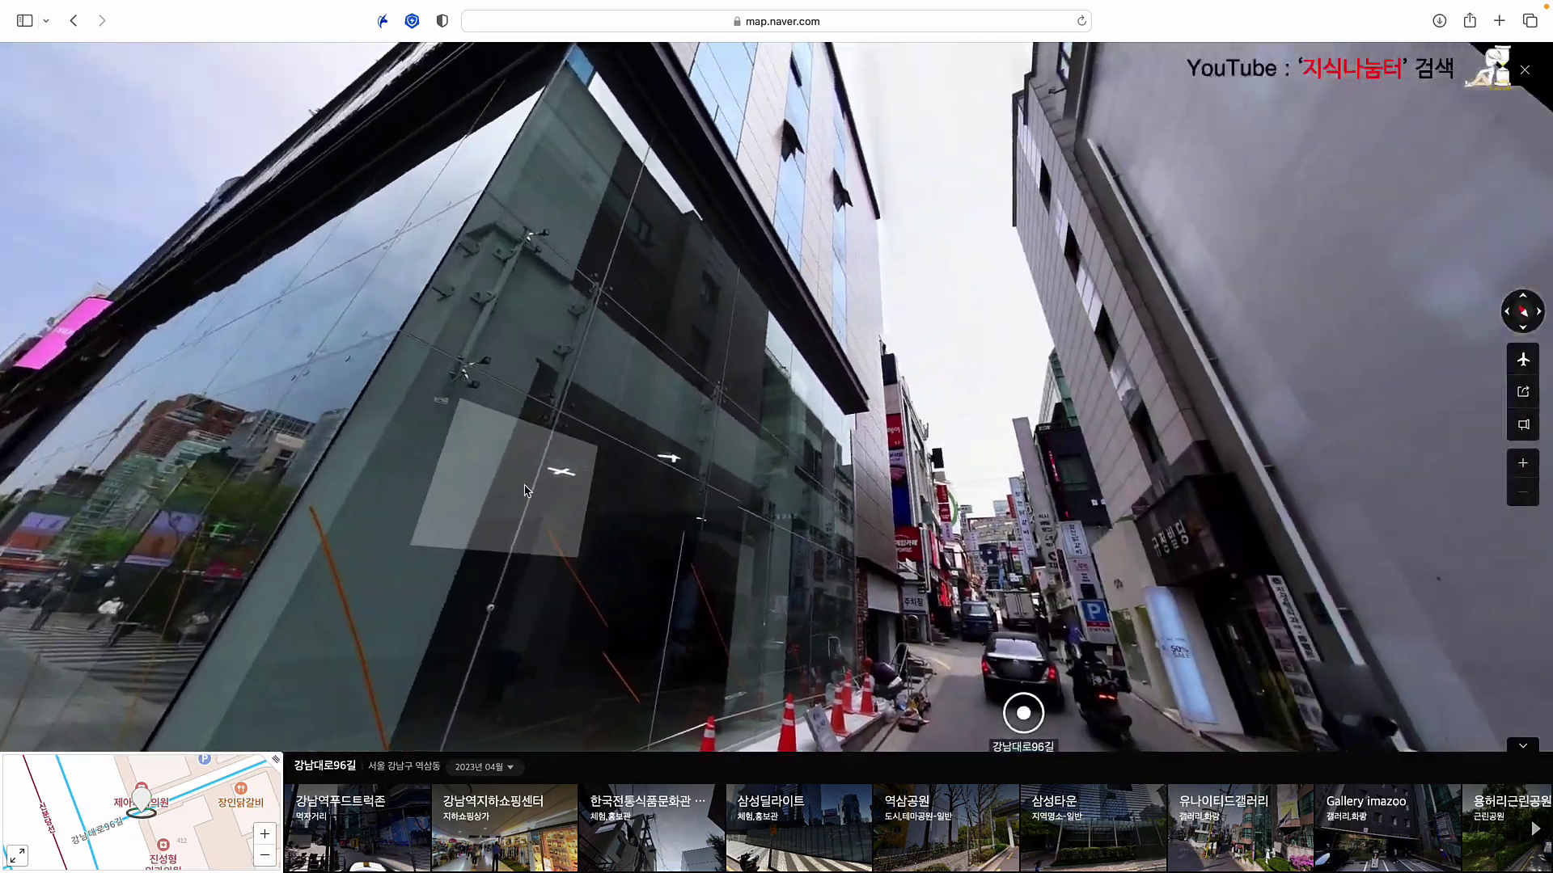
Step: Examine the alley and the New Balance building from the 강남대로96길 entrance, and return to the map
{"action": "left_click_drag", "start_coordinate": [809, 475], "coordinate": [516, 465]}
{"action": "left_click_drag", "start_coordinate": [1140, 422], "coordinate": [1001, 440]}
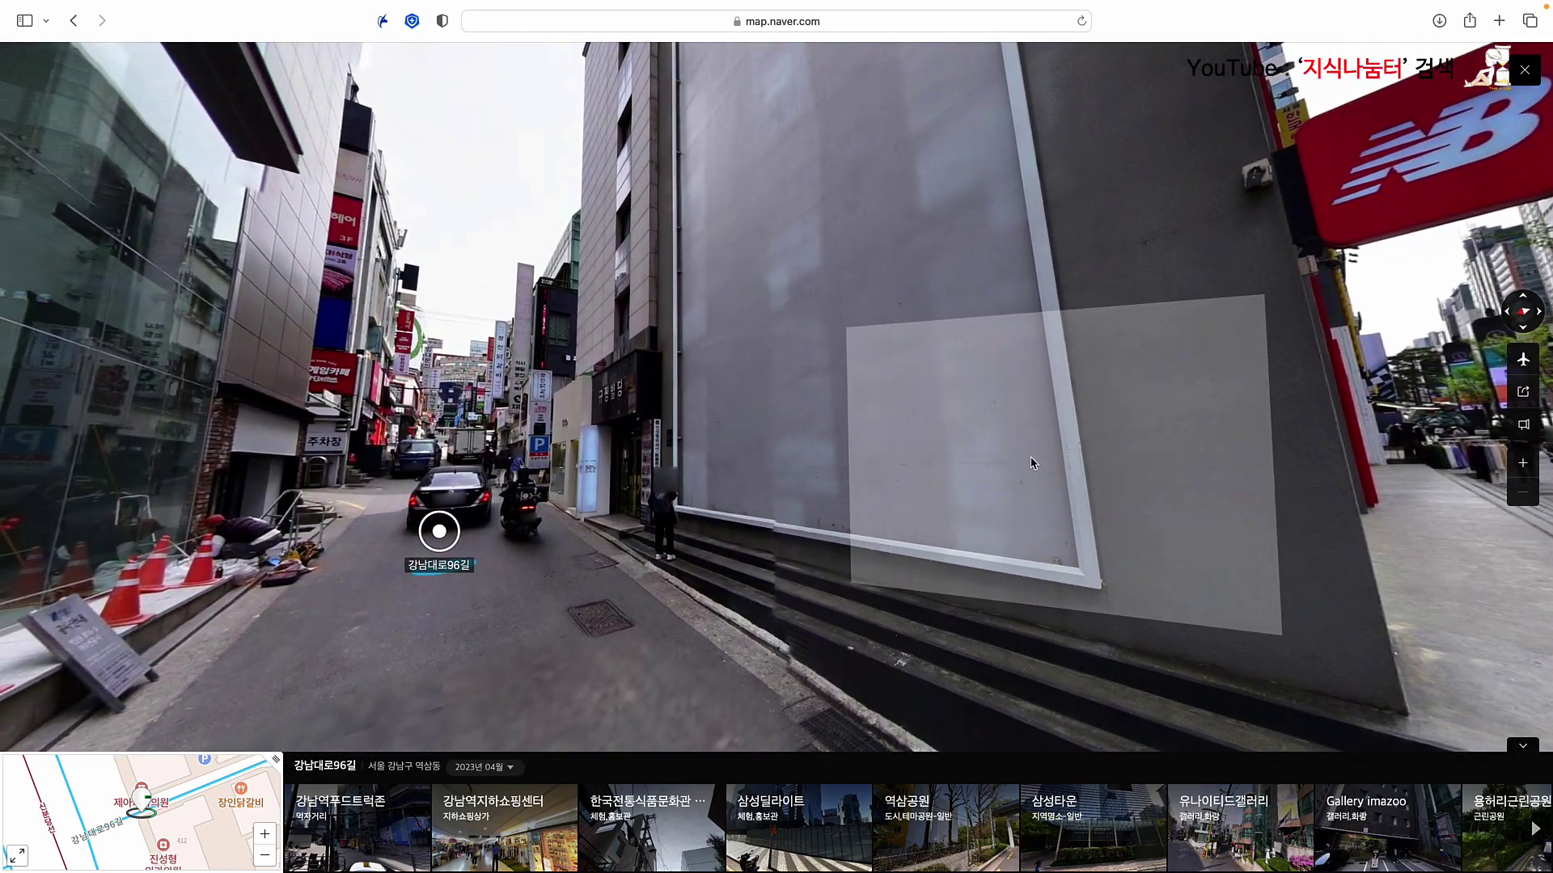
{"action": "left_click", "coordinate": [988, 434]}
{"action": "left_click_drag", "start_coordinate": [1053, 420], "coordinate": [1020, 410]}
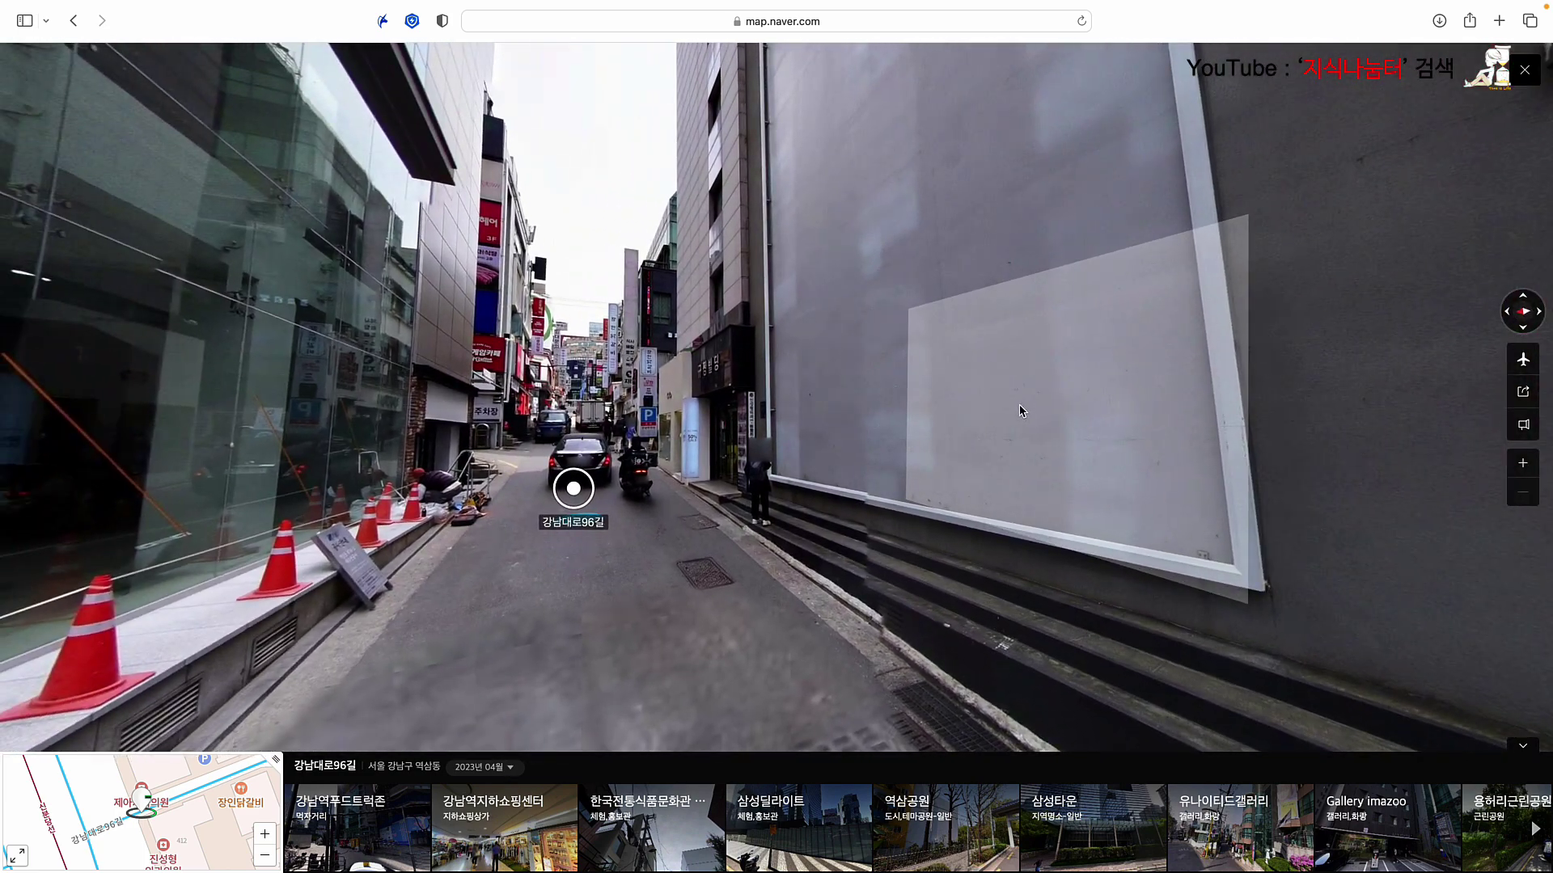
{"action": "left_click", "coordinate": [1020, 410]}
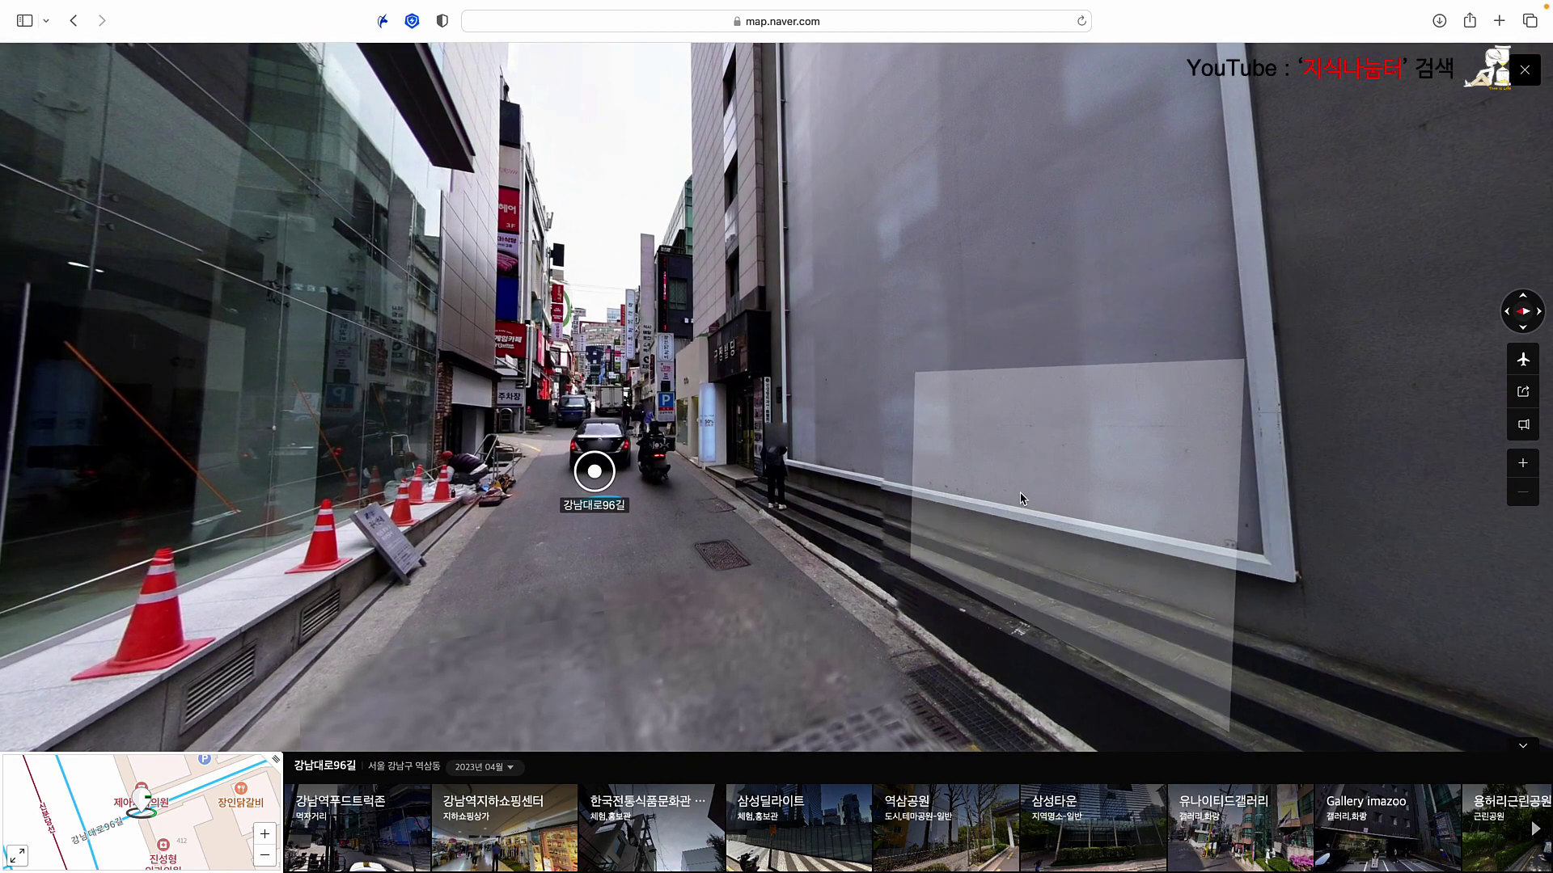
{"action": "left_click", "coordinate": [1001, 446]}
{"action": "left_click_drag", "start_coordinate": [1016, 437], "coordinate": [856, 437]}
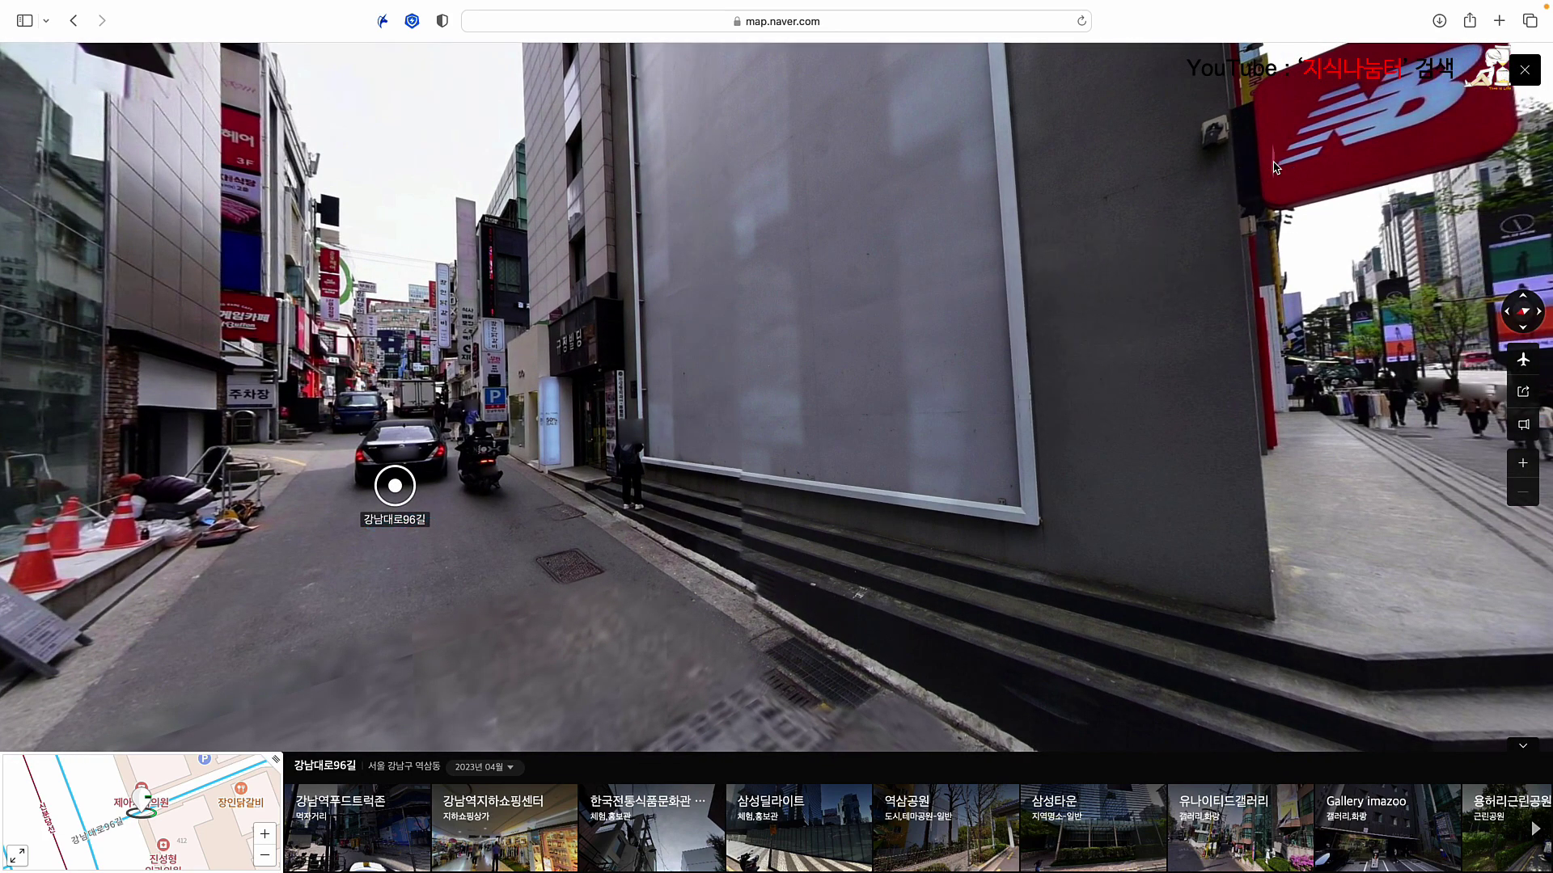
{"action": "left_click", "coordinate": [1525, 74]}
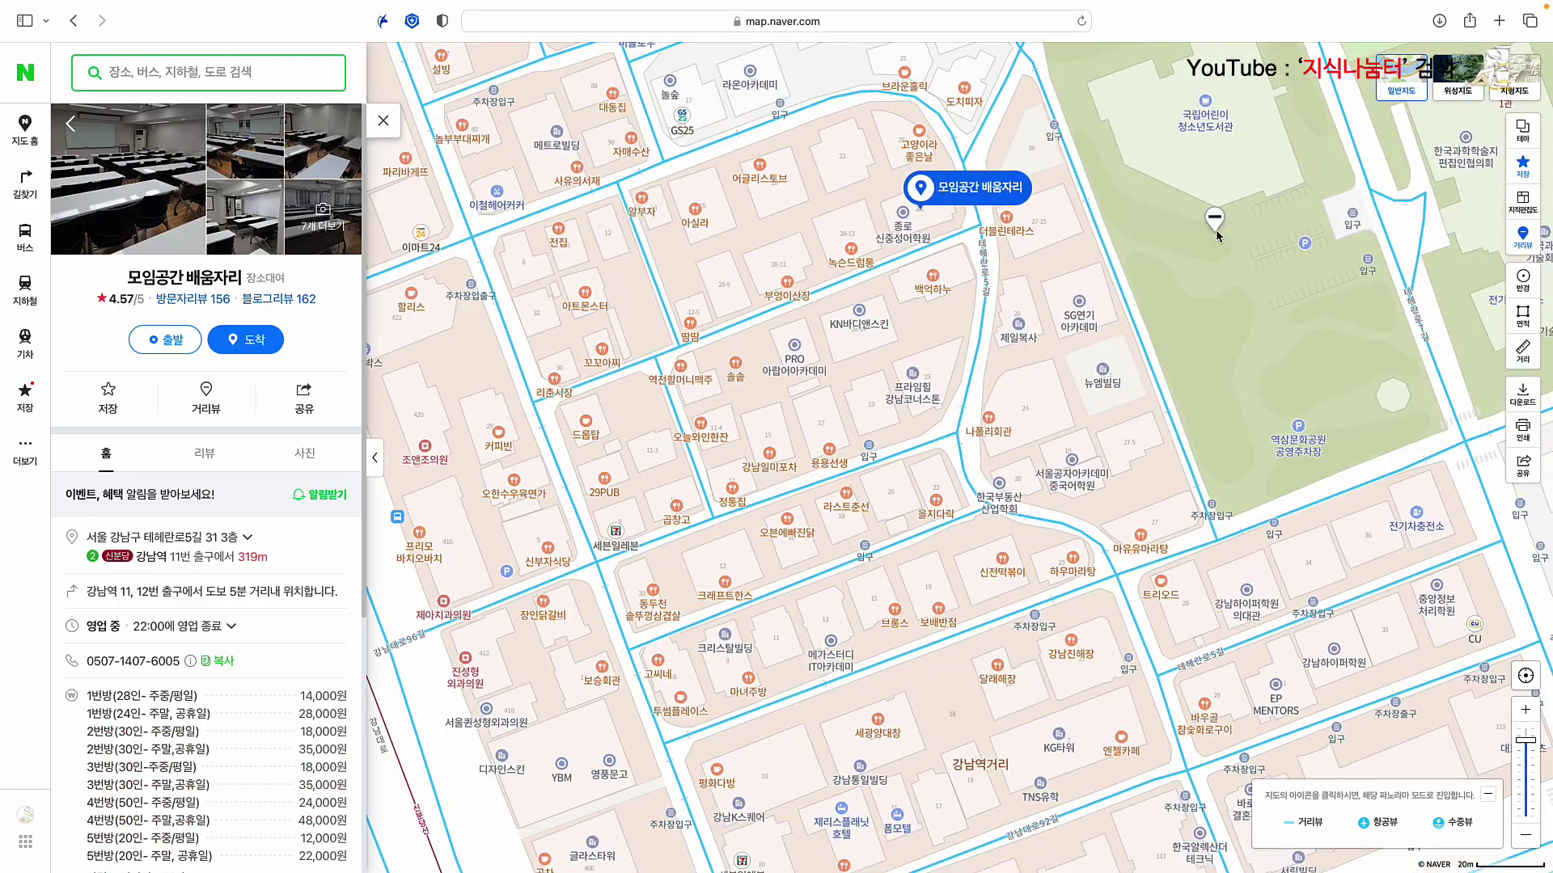
Step: View the 7-Eleven intersection on 강남대로96길 in street view, turn toward the street beside the store, and return to the map
{"action": "left_click", "coordinate": [598, 565]}
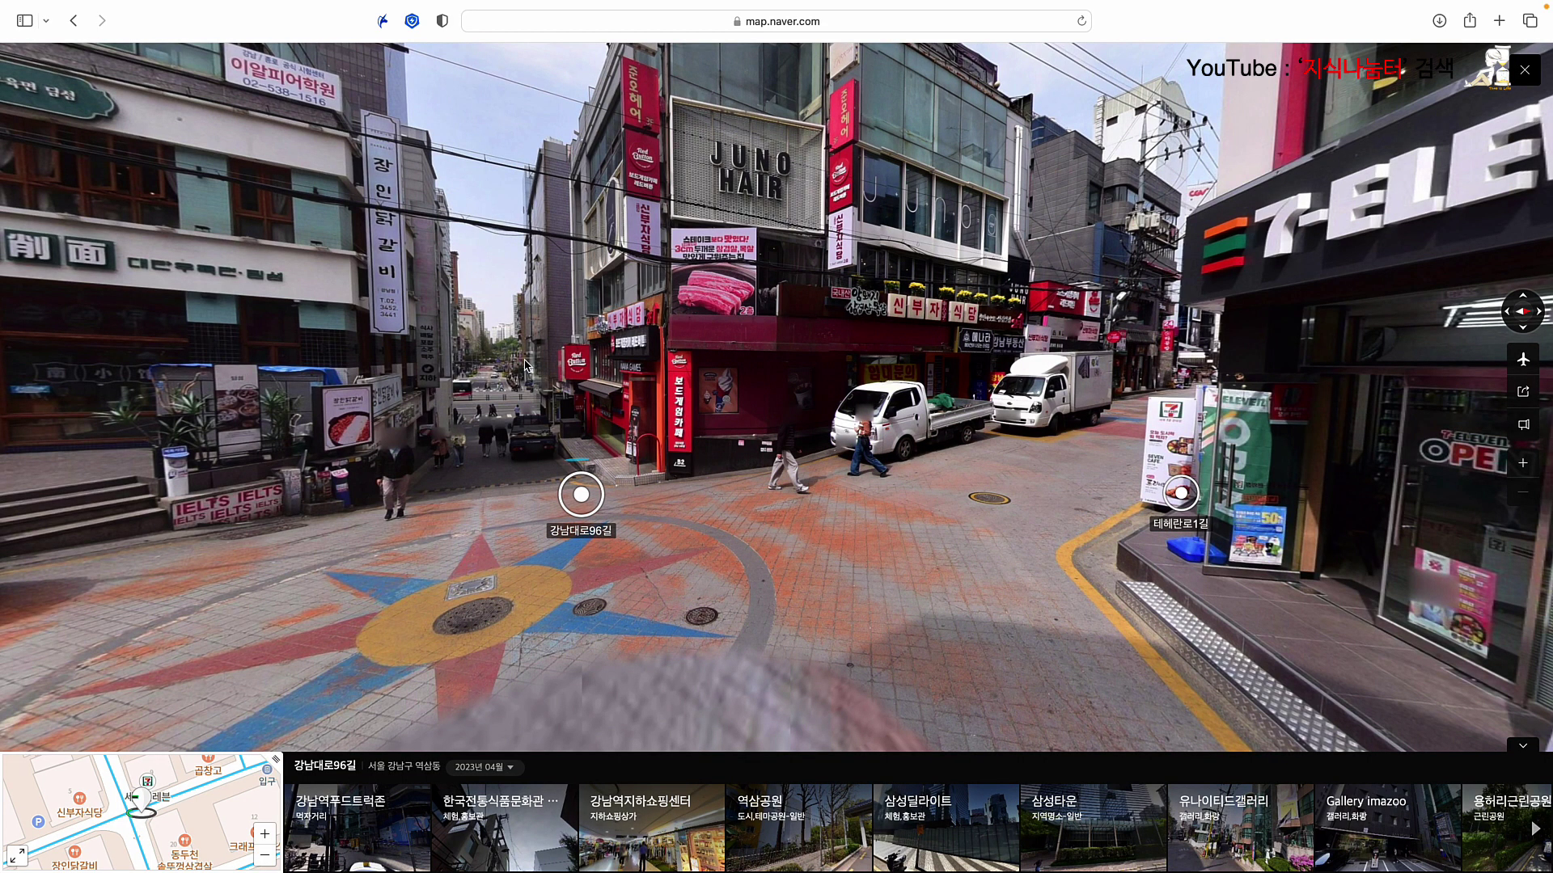
{"action": "left_click", "coordinate": [490, 446]}
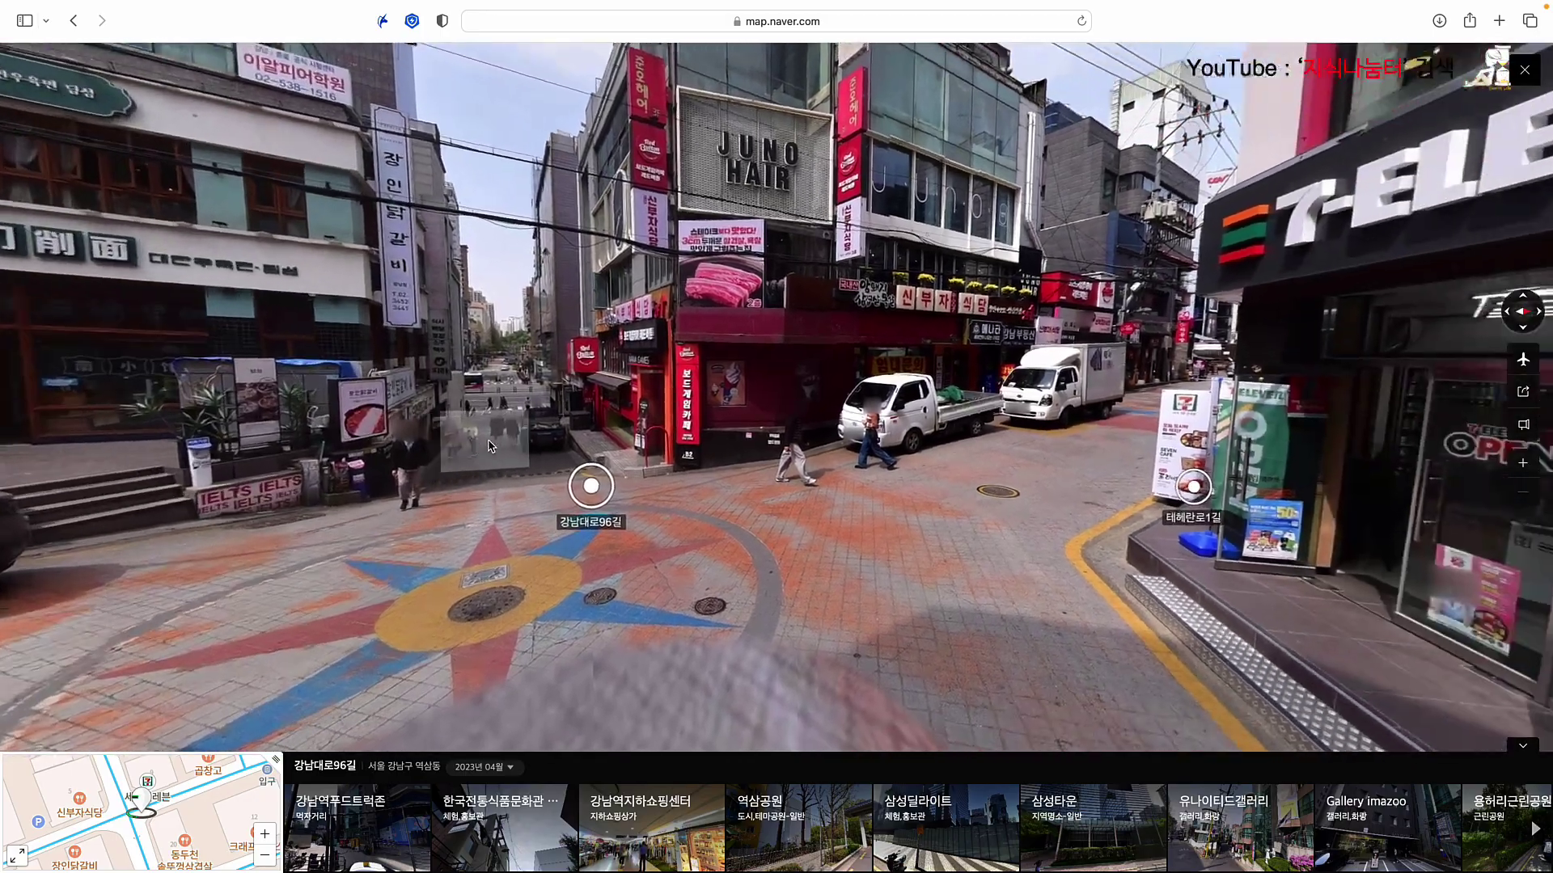
{"action": "left_click_drag", "start_coordinate": [1172, 485], "coordinate": [534, 474]}
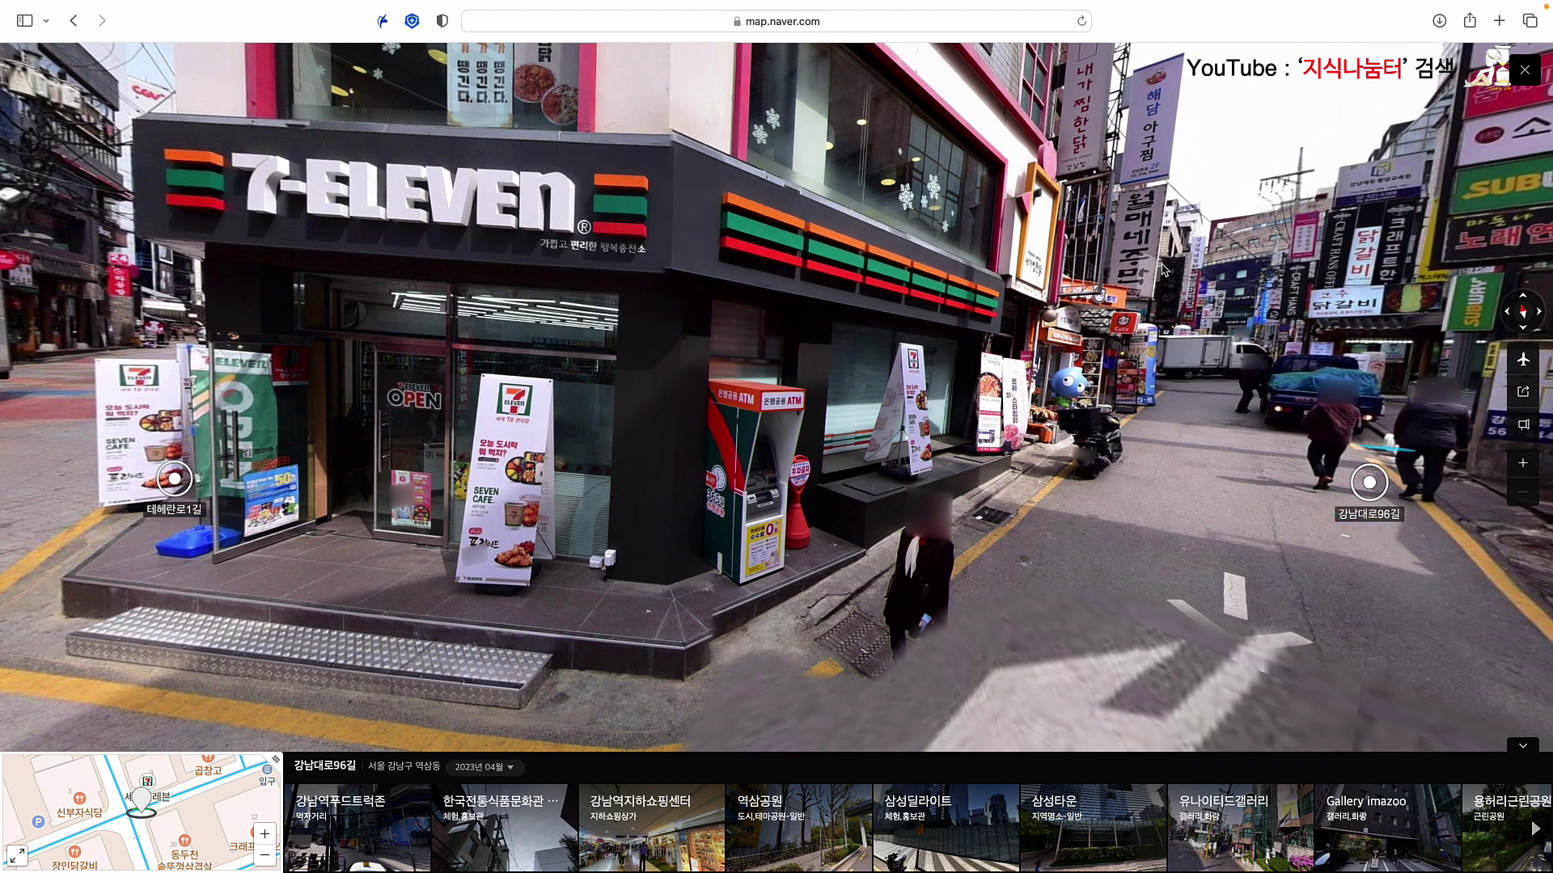
{"action": "left_click", "coordinate": [1524, 77]}
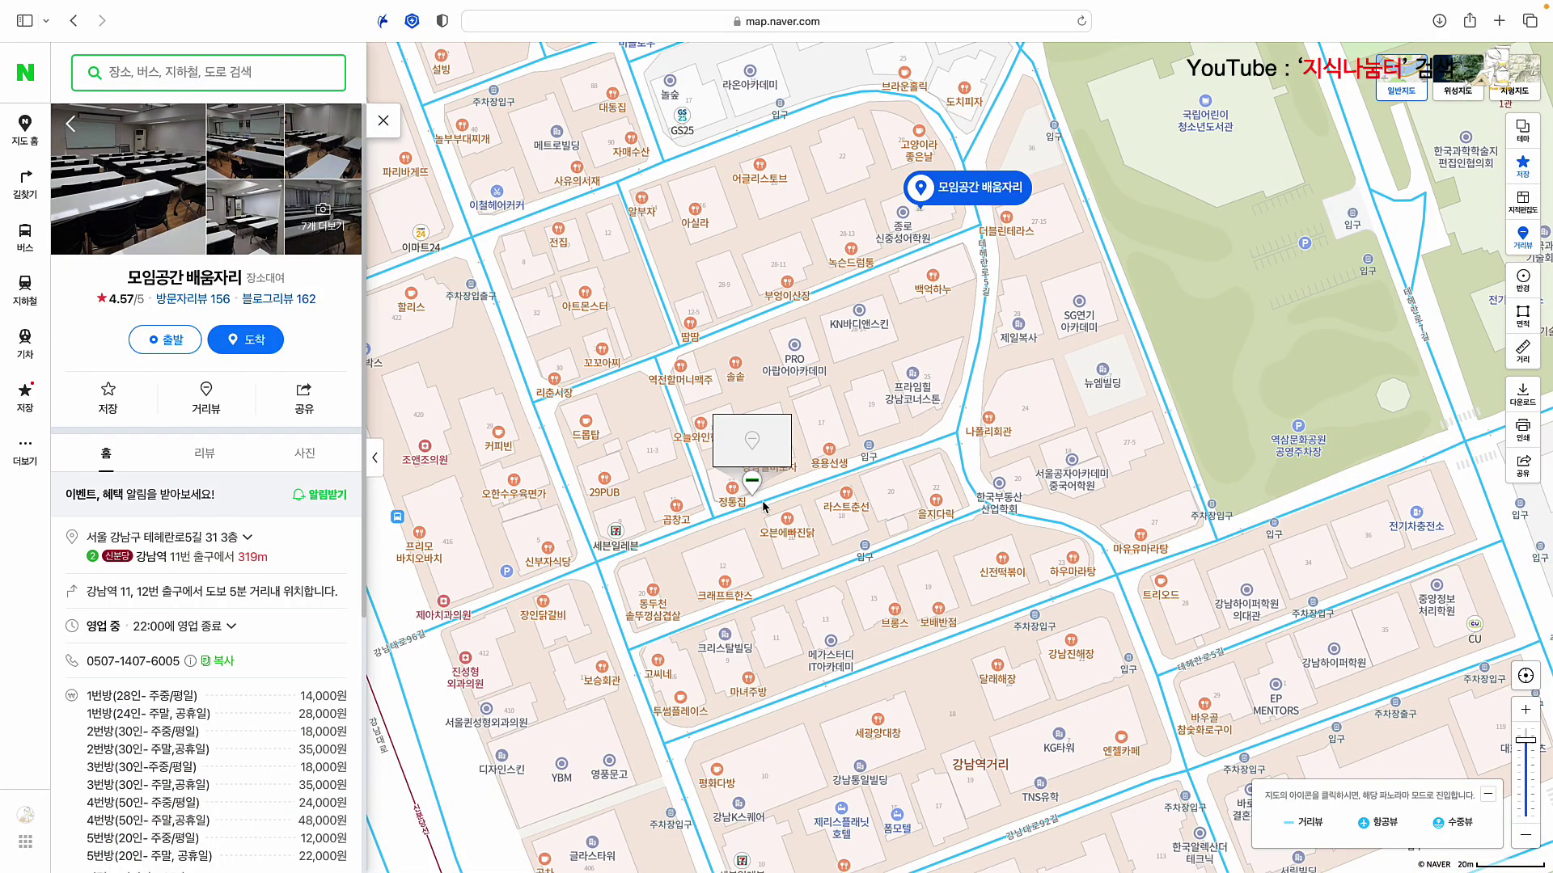
Step: Open the street view at the 정통집 corner on 강남대로96길 and examine the fork and the street ahead
{"action": "left_click", "coordinate": [717, 520]}
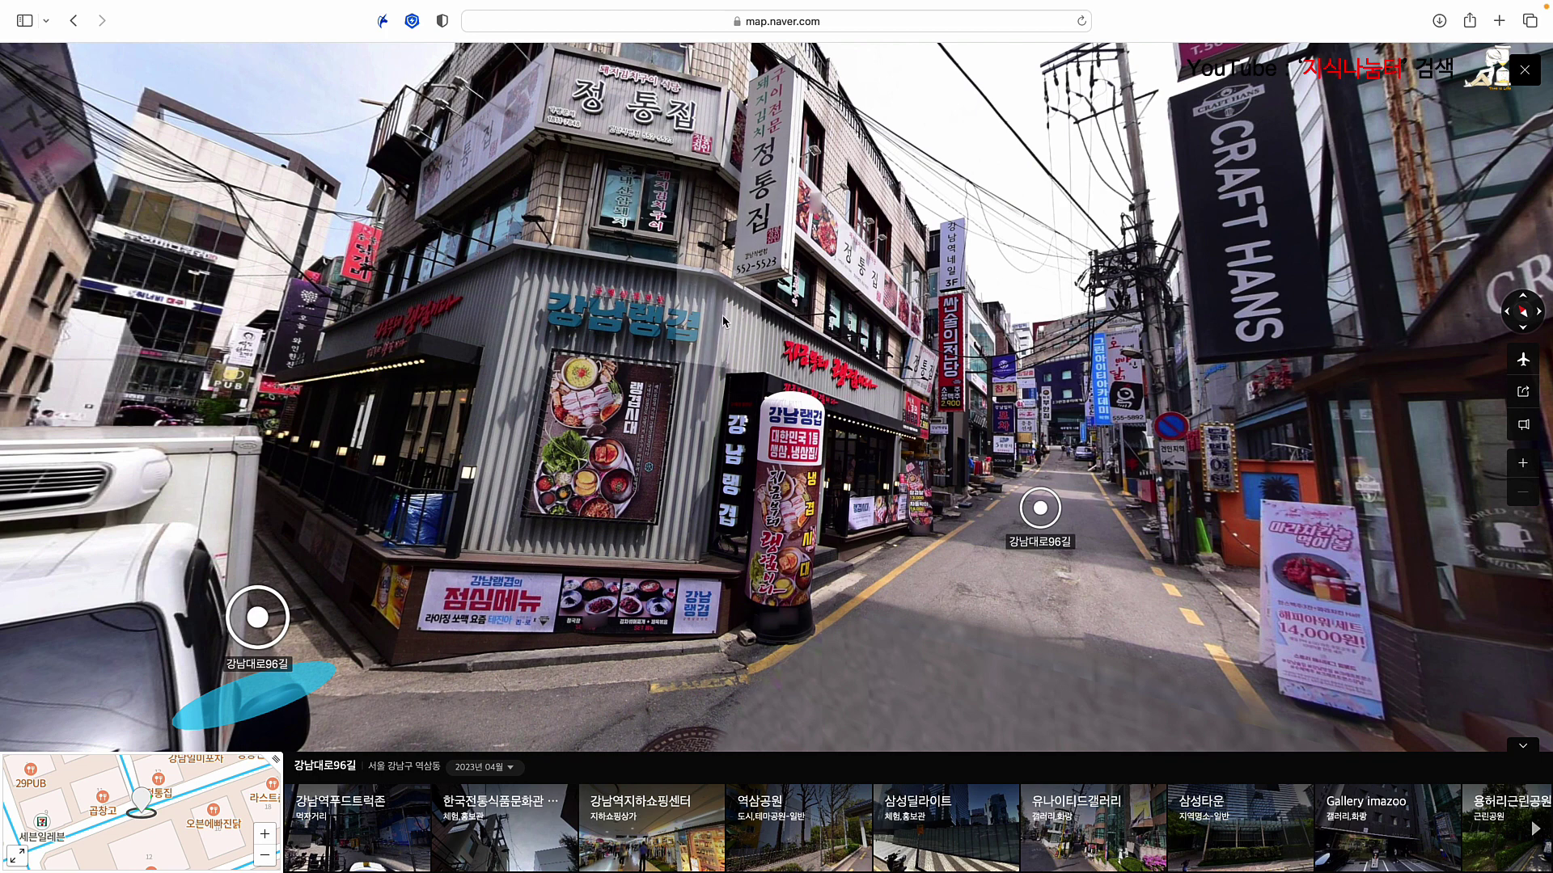
{"action": "left_click_drag", "start_coordinate": [704, 348], "coordinate": [750, 312]}
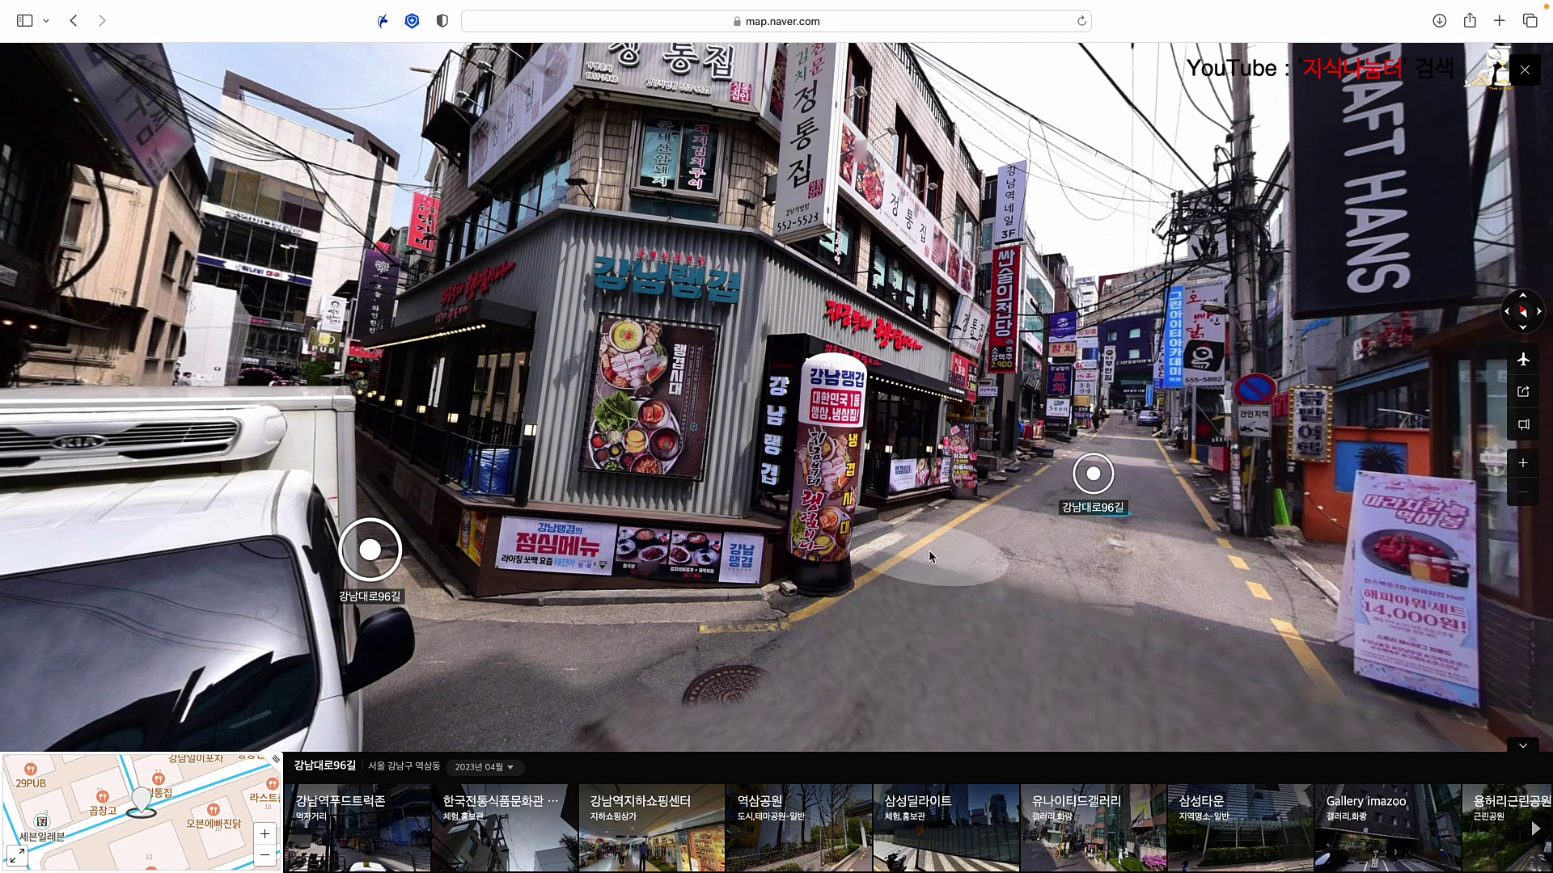
{"action": "left_click_drag", "start_coordinate": [627, 522], "coordinate": [709, 520]}
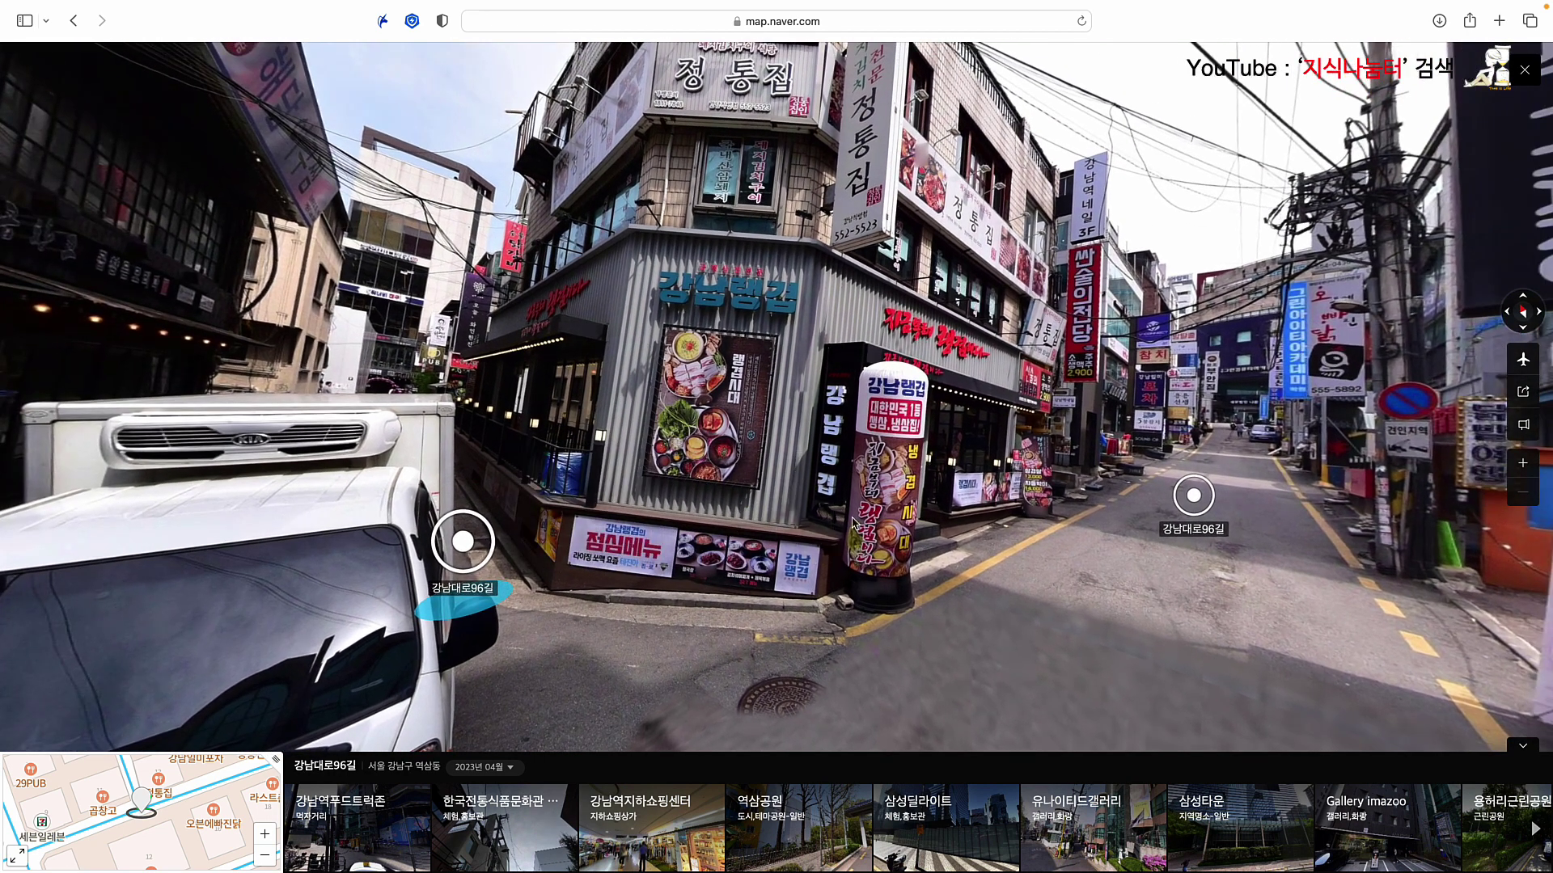
{"action": "left_click_drag", "start_coordinate": [1019, 503], "coordinate": [805, 572]}
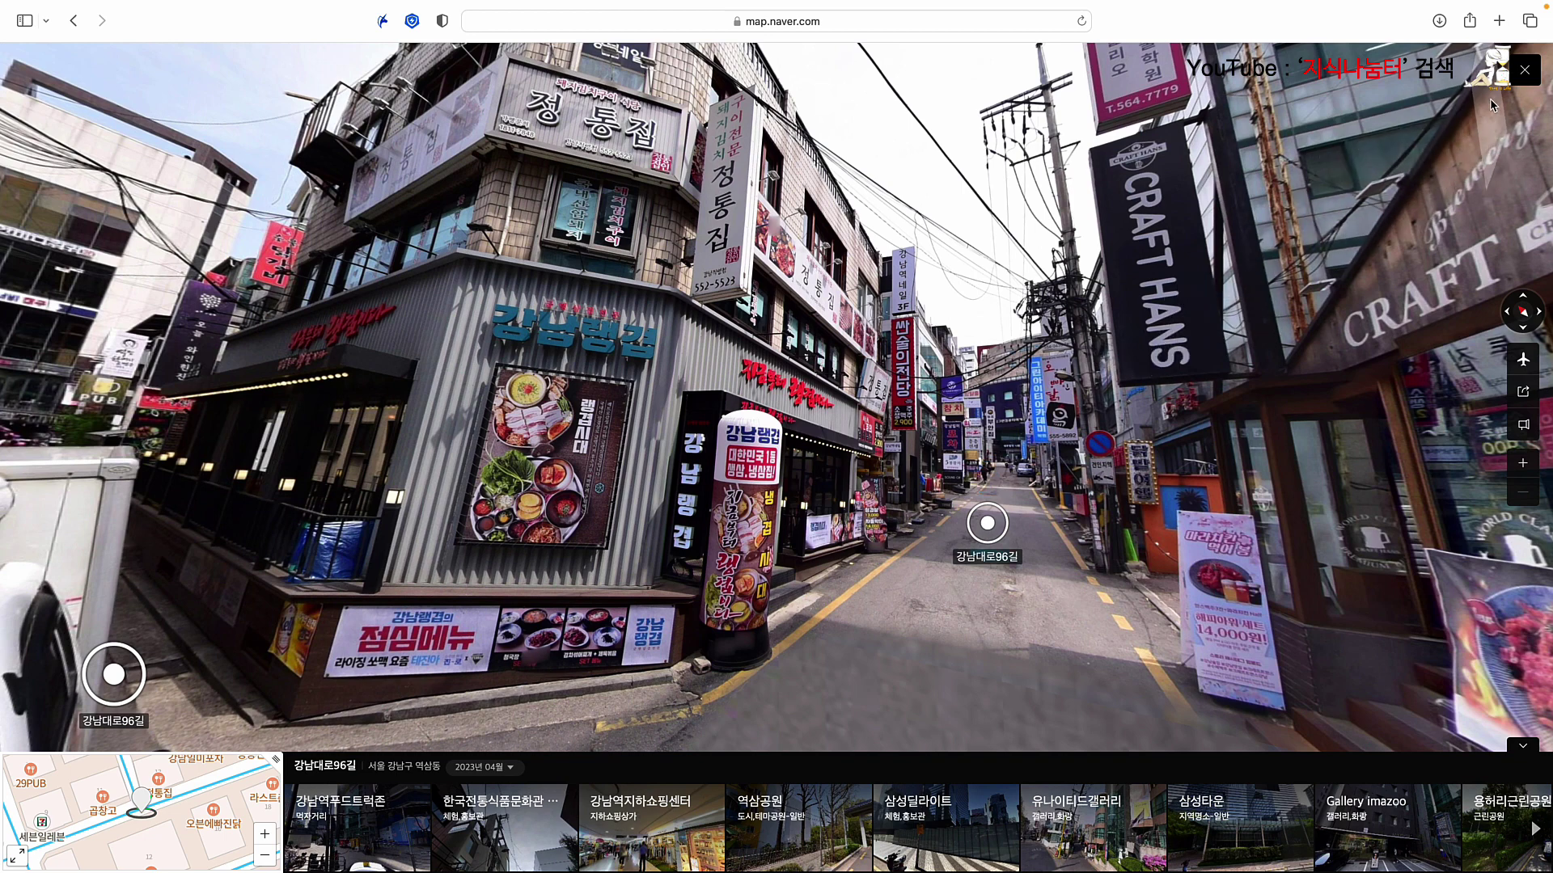
Step: Return to the map, open the street view on 테헤란로5길 by 나폴리회관, and examine the front of the building there
{"action": "left_click", "coordinate": [1525, 71]}
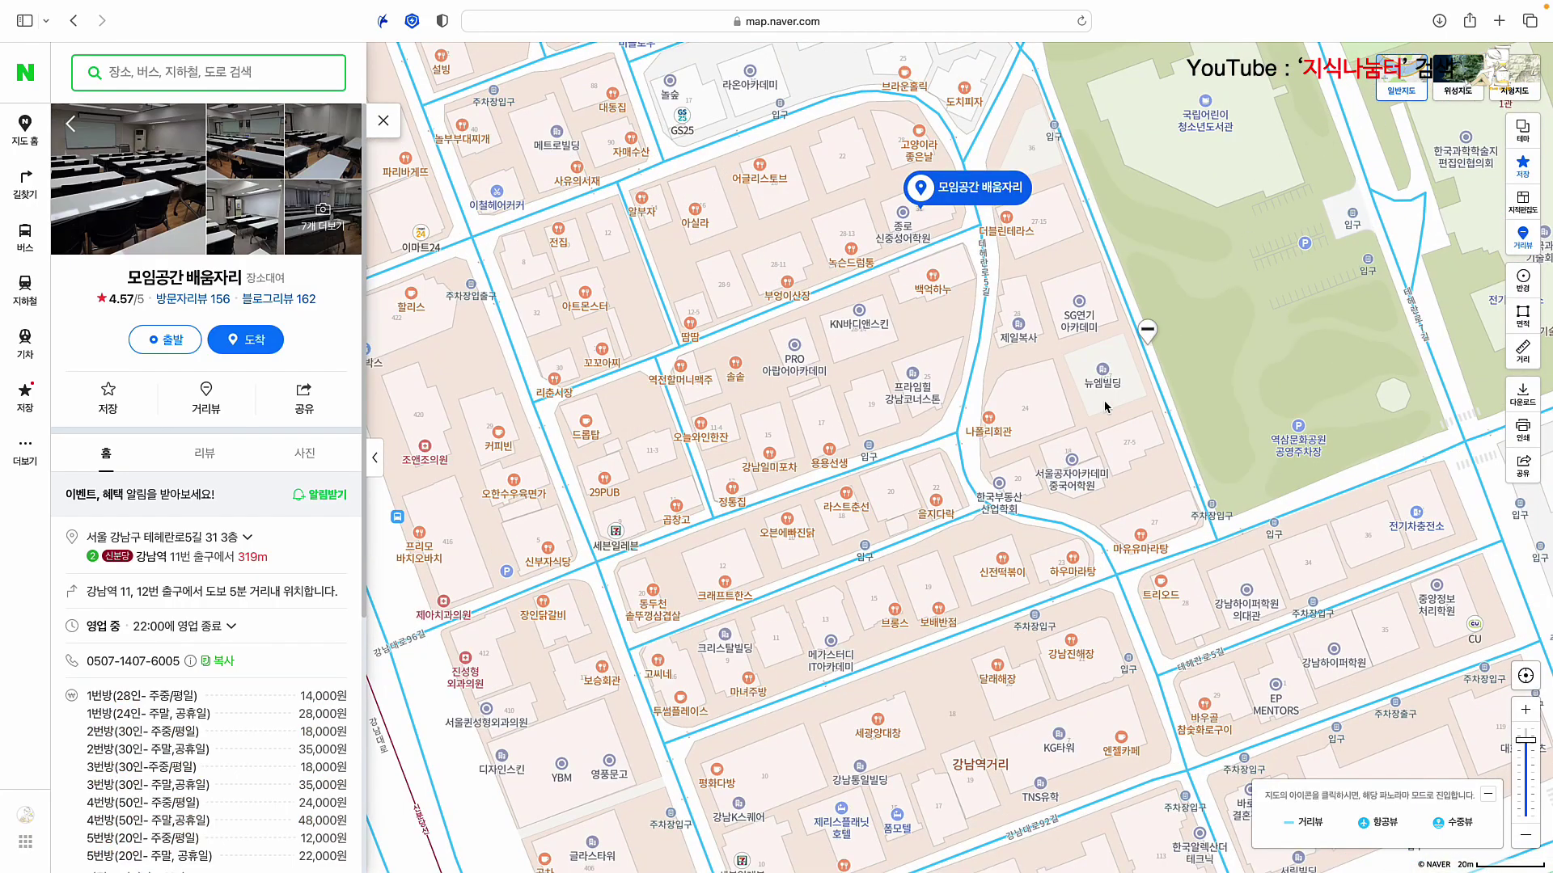
{"action": "left_click", "coordinate": [957, 438]}
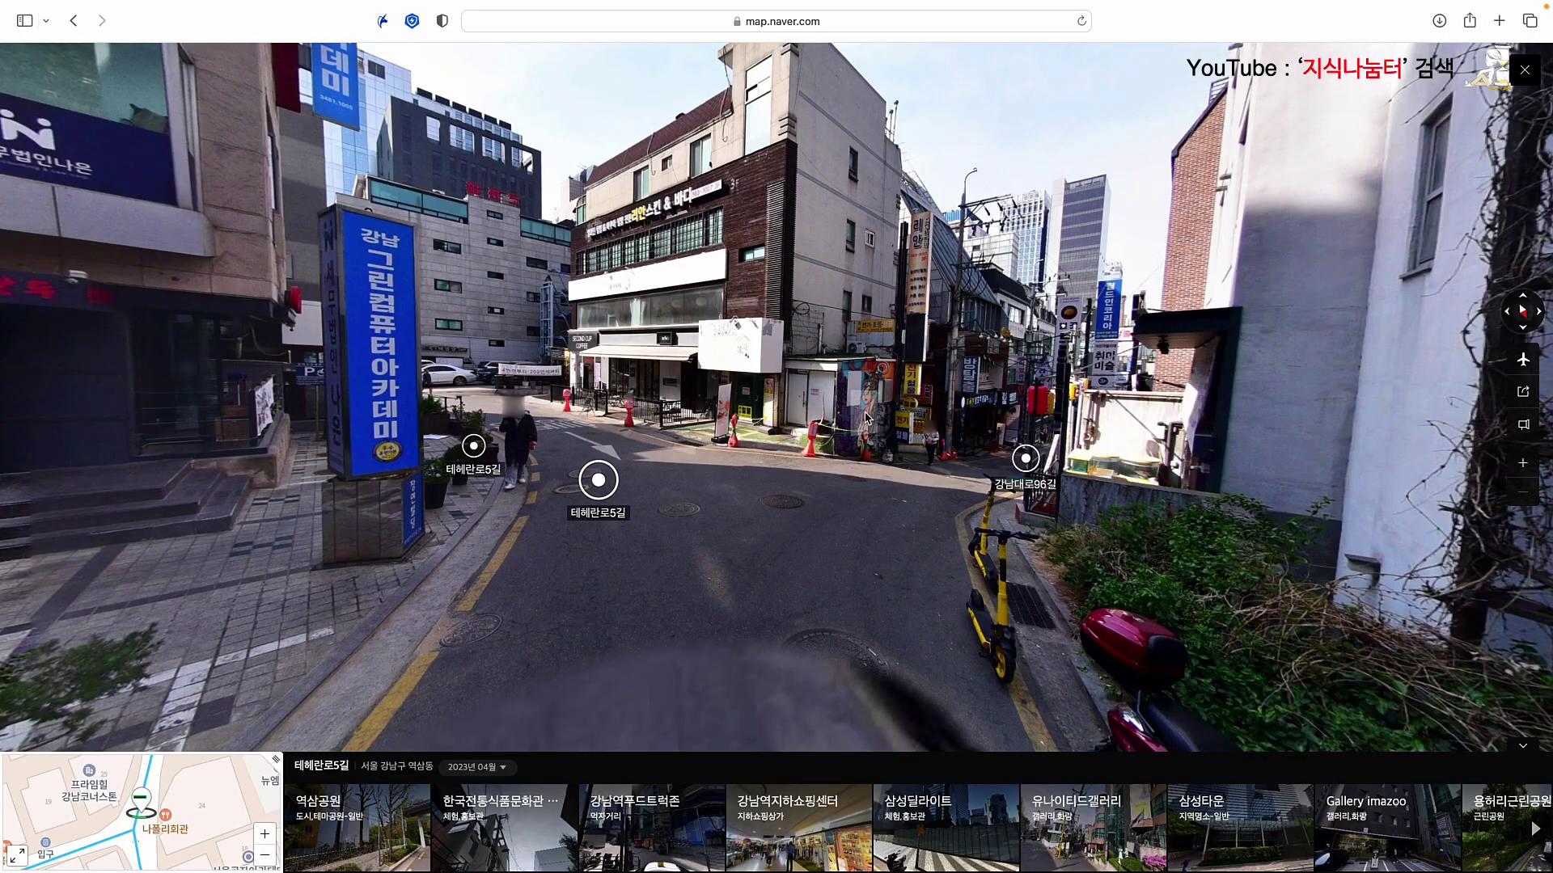
{"action": "left_click_drag", "start_coordinate": [866, 418], "coordinate": [903, 471]}
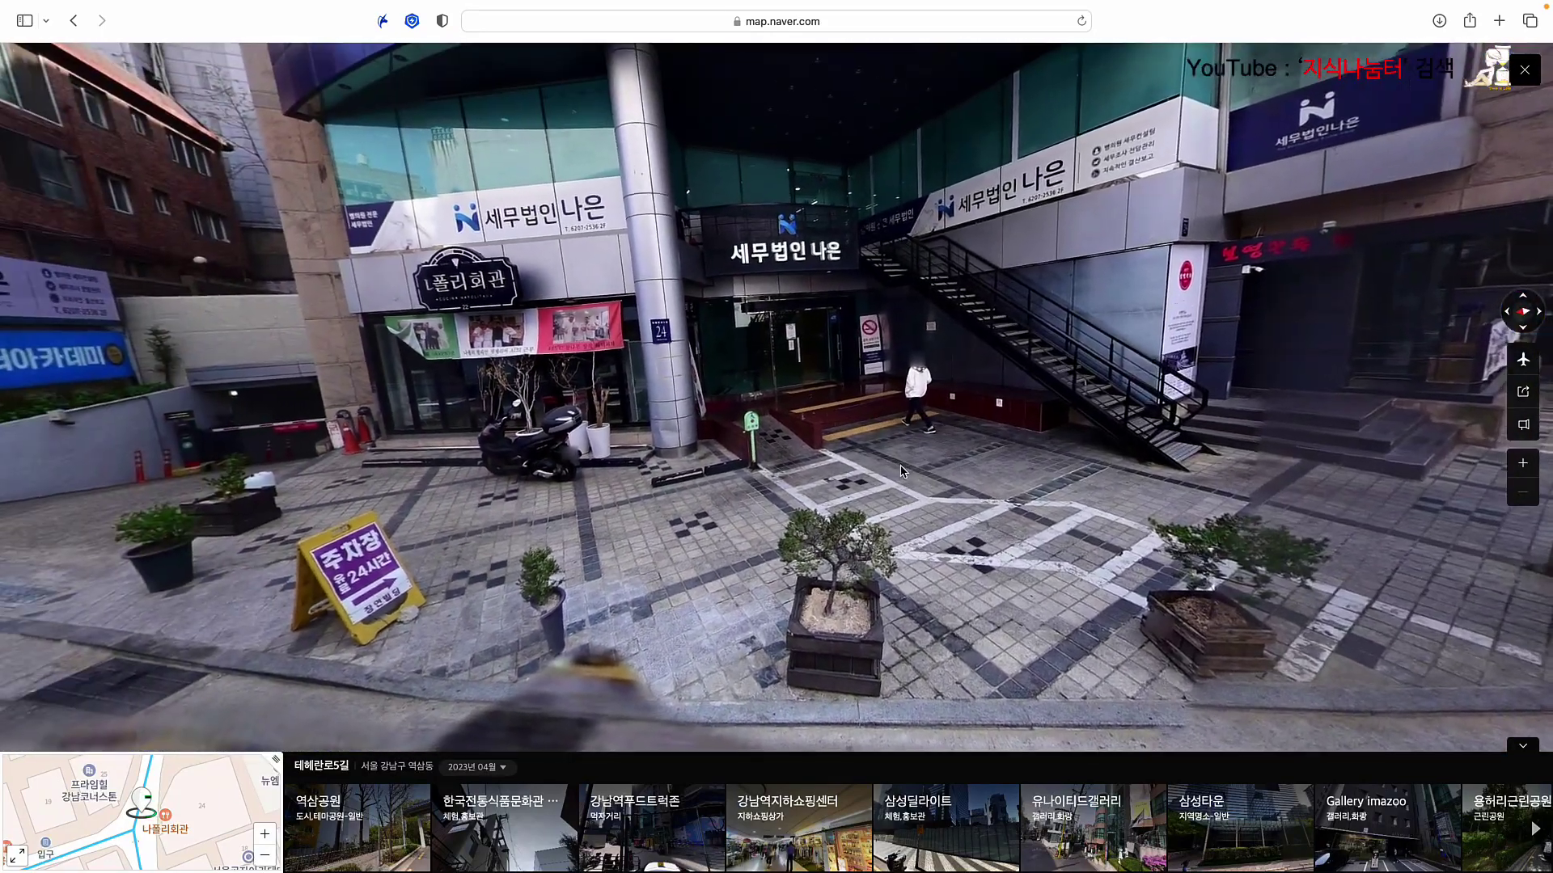
{"action": "left_click", "coordinate": [735, 524]}
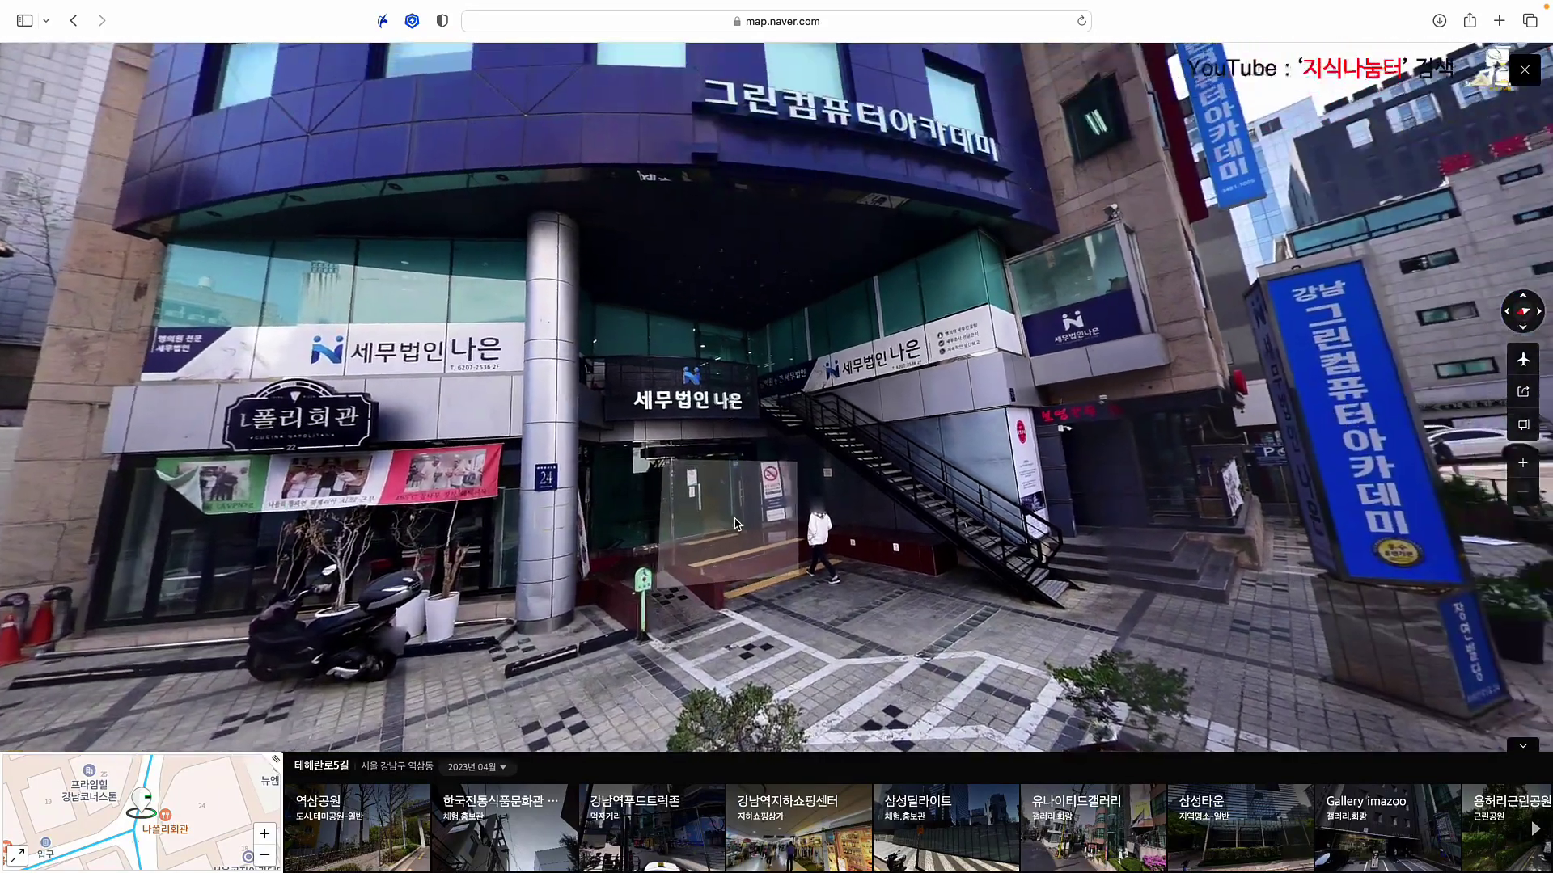
{"action": "left_click", "coordinate": [736, 524]}
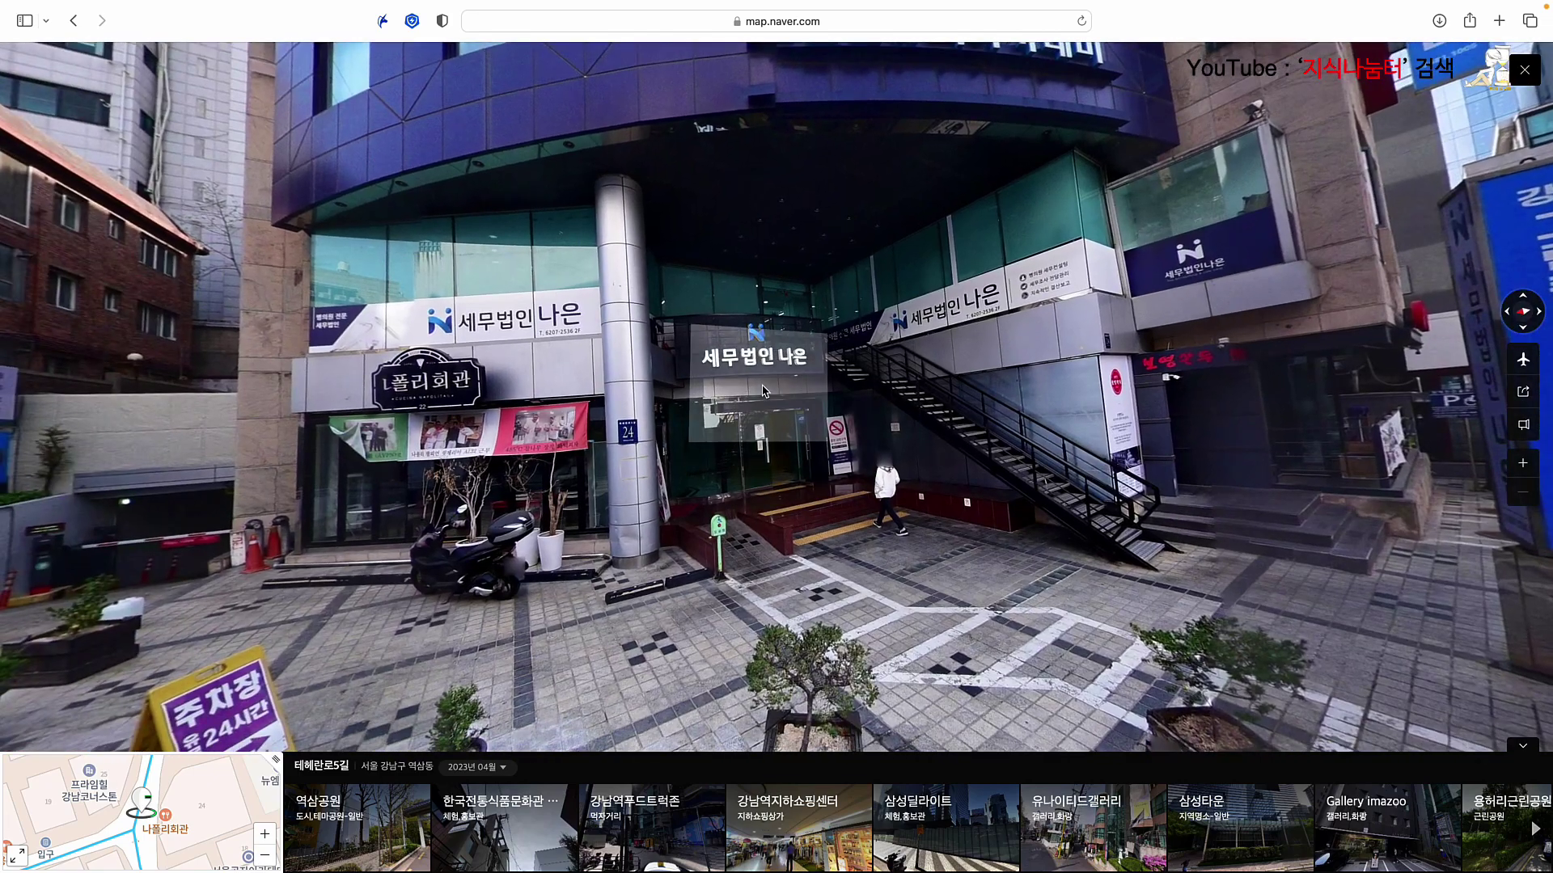
Step: View the 그린컴퓨터아카데미 building from the end of 강남대로96길 in street view, and return to the map
{"action": "left_click", "coordinate": [721, 385]}
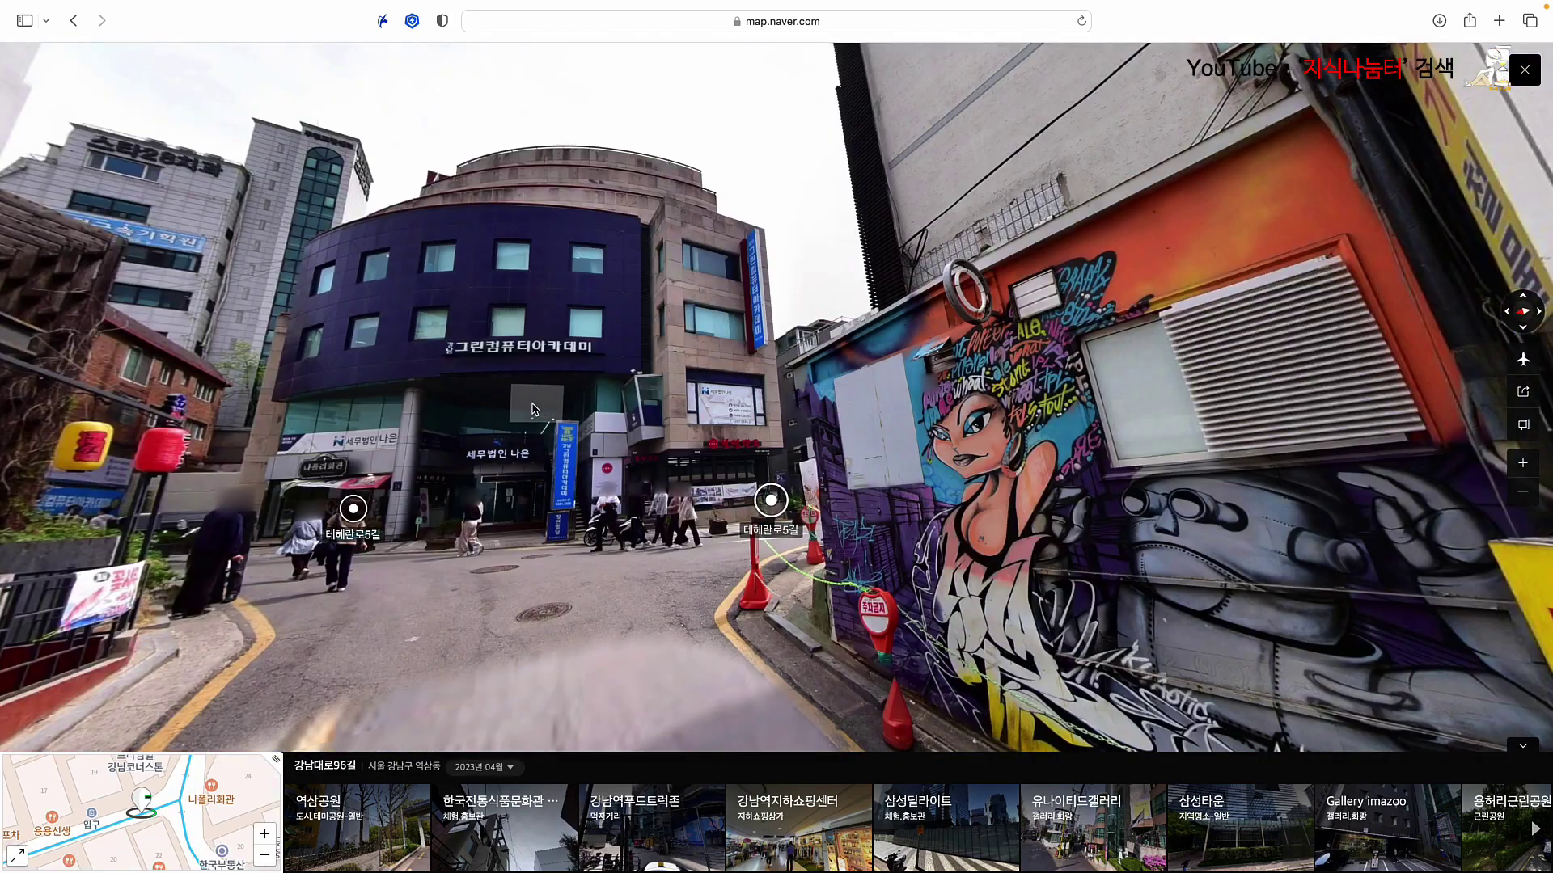
{"action": "left_click_drag", "start_coordinate": [479, 418], "coordinate": [612, 426]}
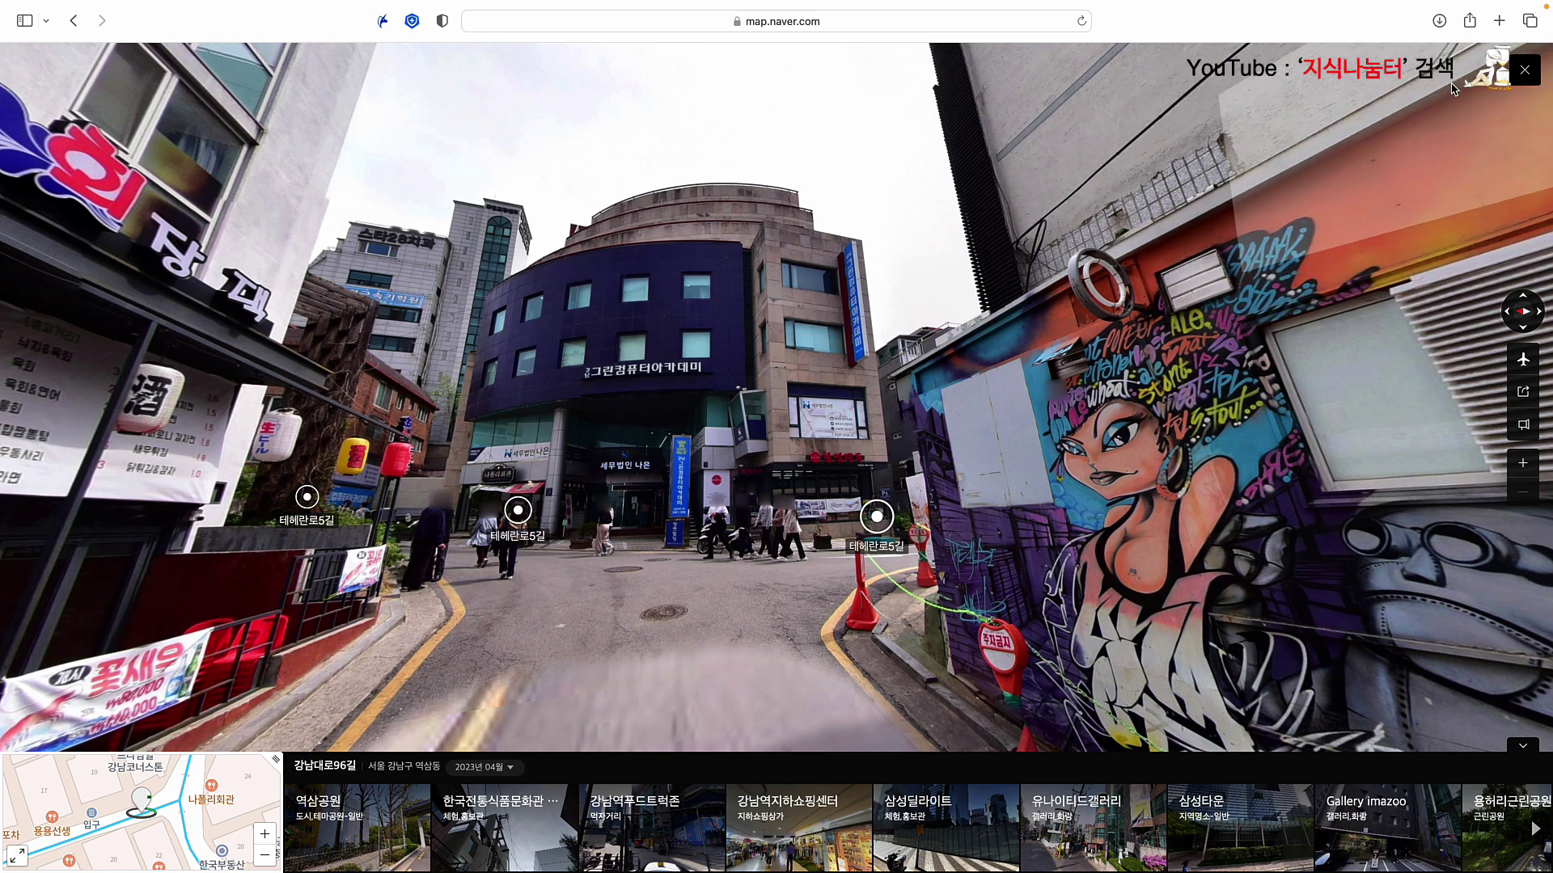
{"action": "left_click", "coordinate": [1525, 73]}
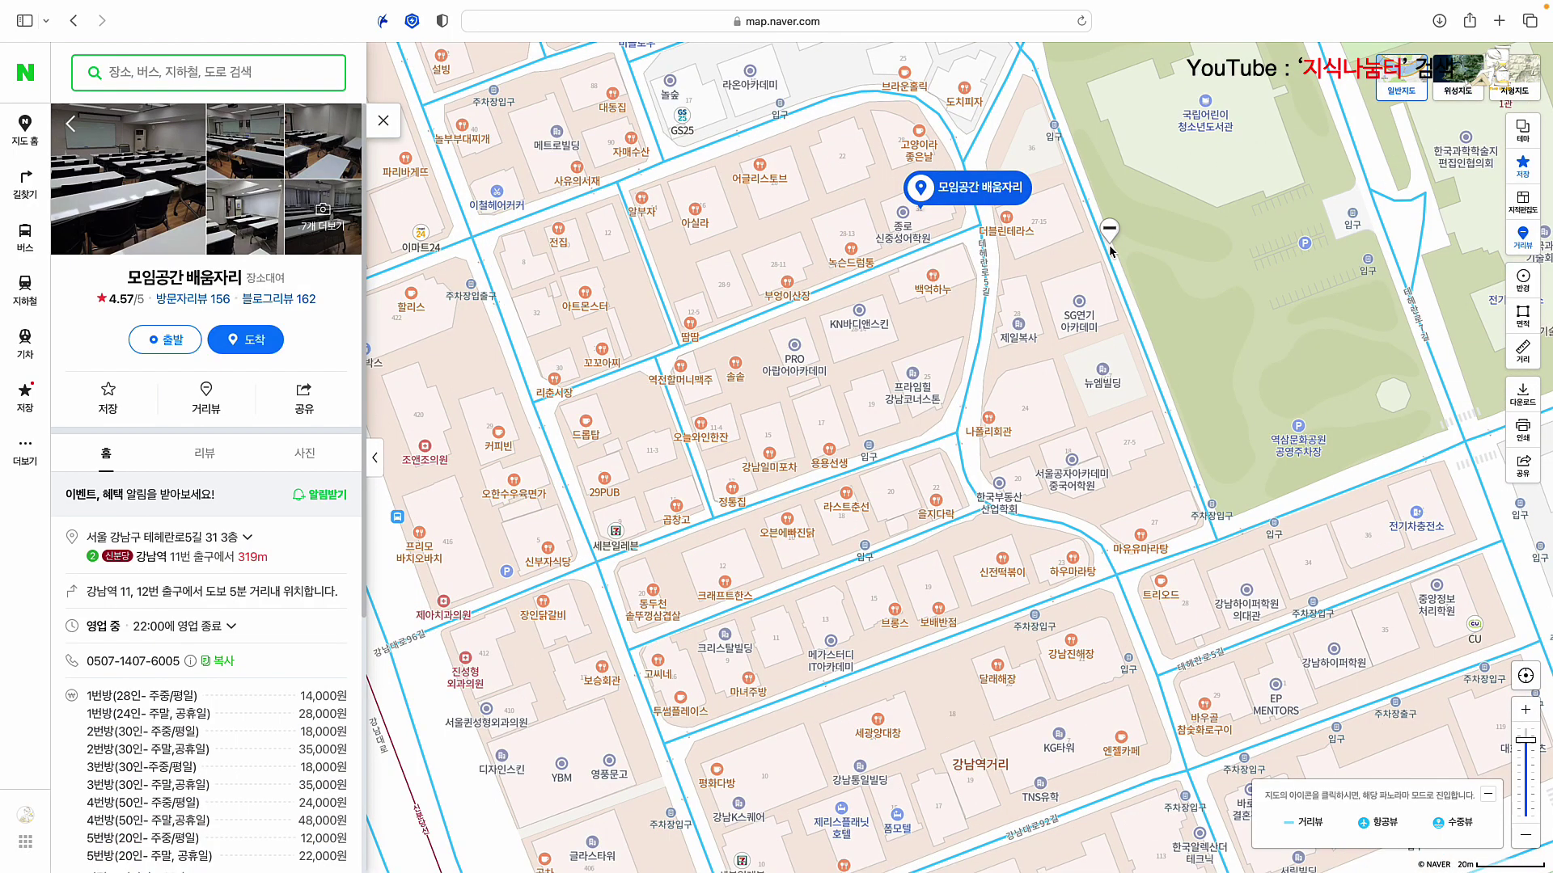
Step: Open the street view on 테헤란로5길 by the Dublin pub and turn toward the 금성빌딩 directory sign across the road
{"action": "left_click", "coordinate": [984, 241]}
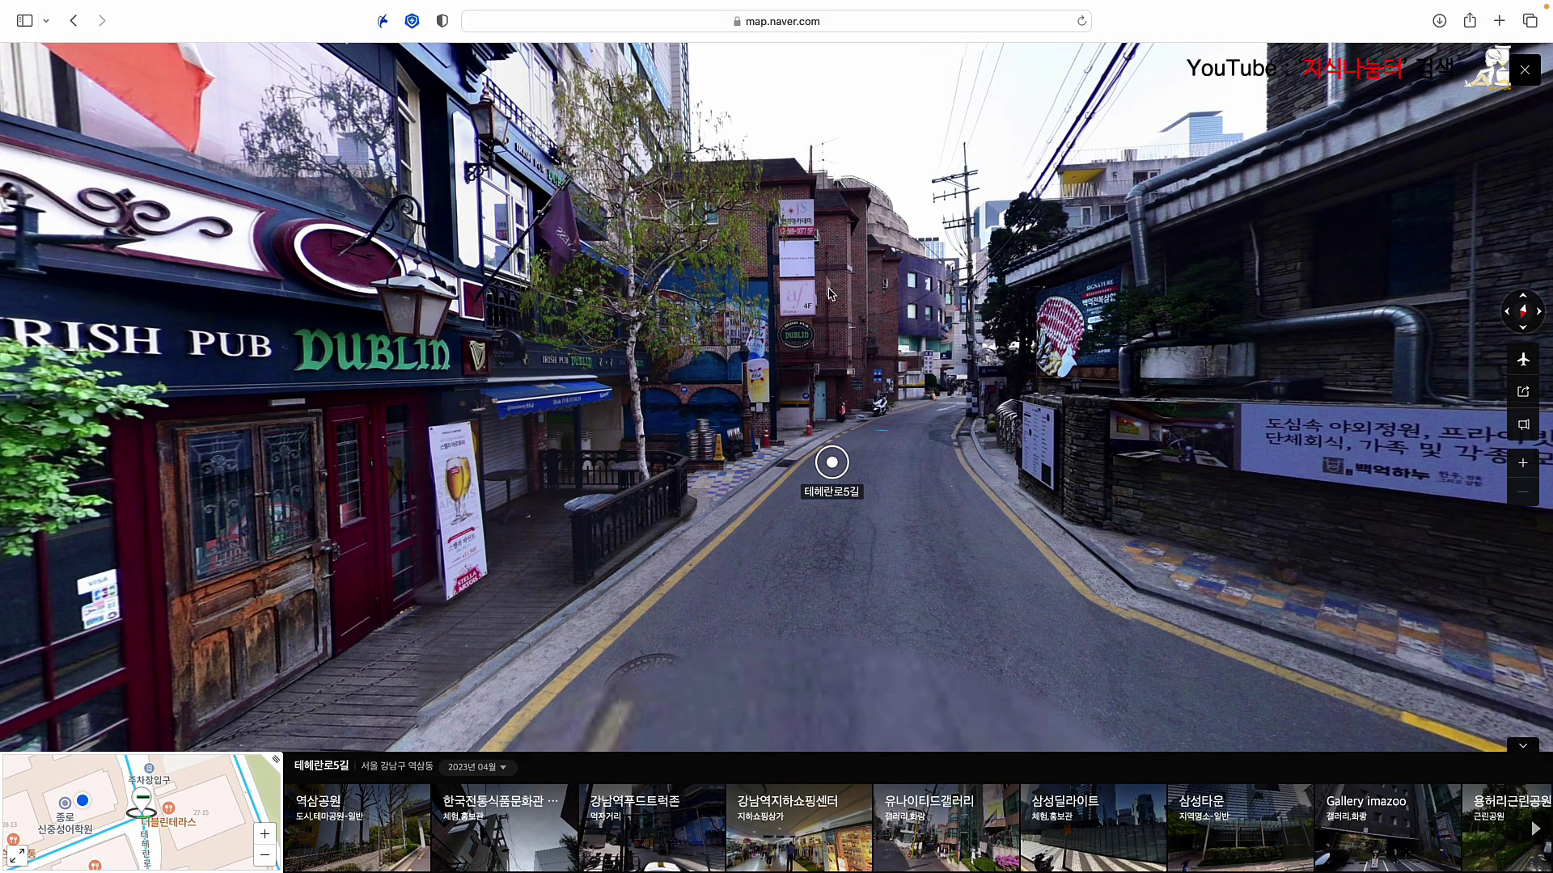
{"action": "left_click_drag", "start_coordinate": [829, 292], "coordinate": [970, 520]}
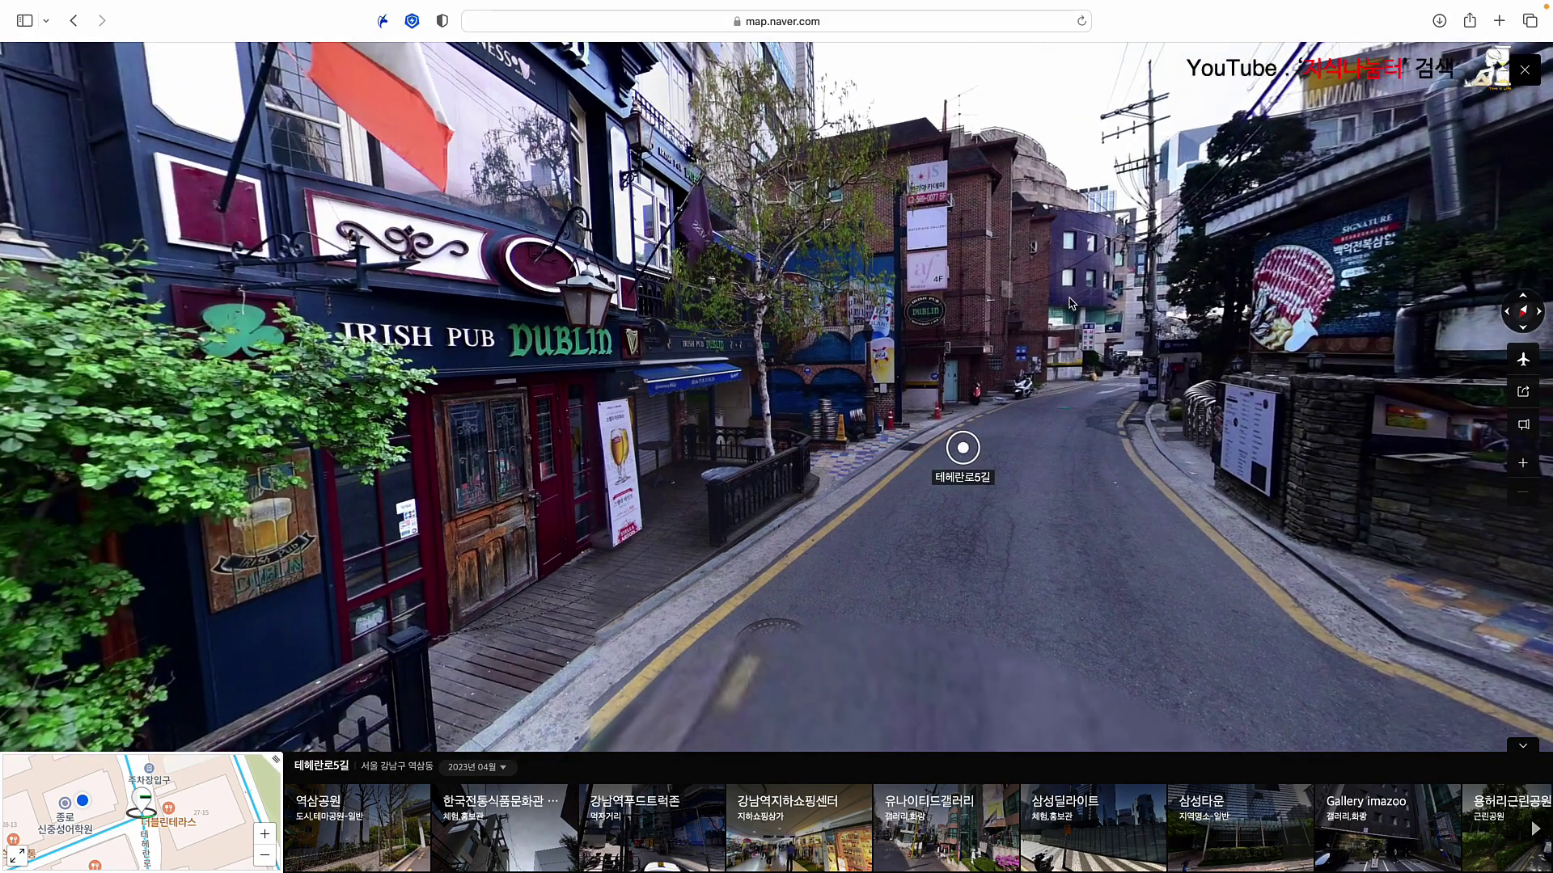
{"action": "left_click", "coordinate": [970, 520]}
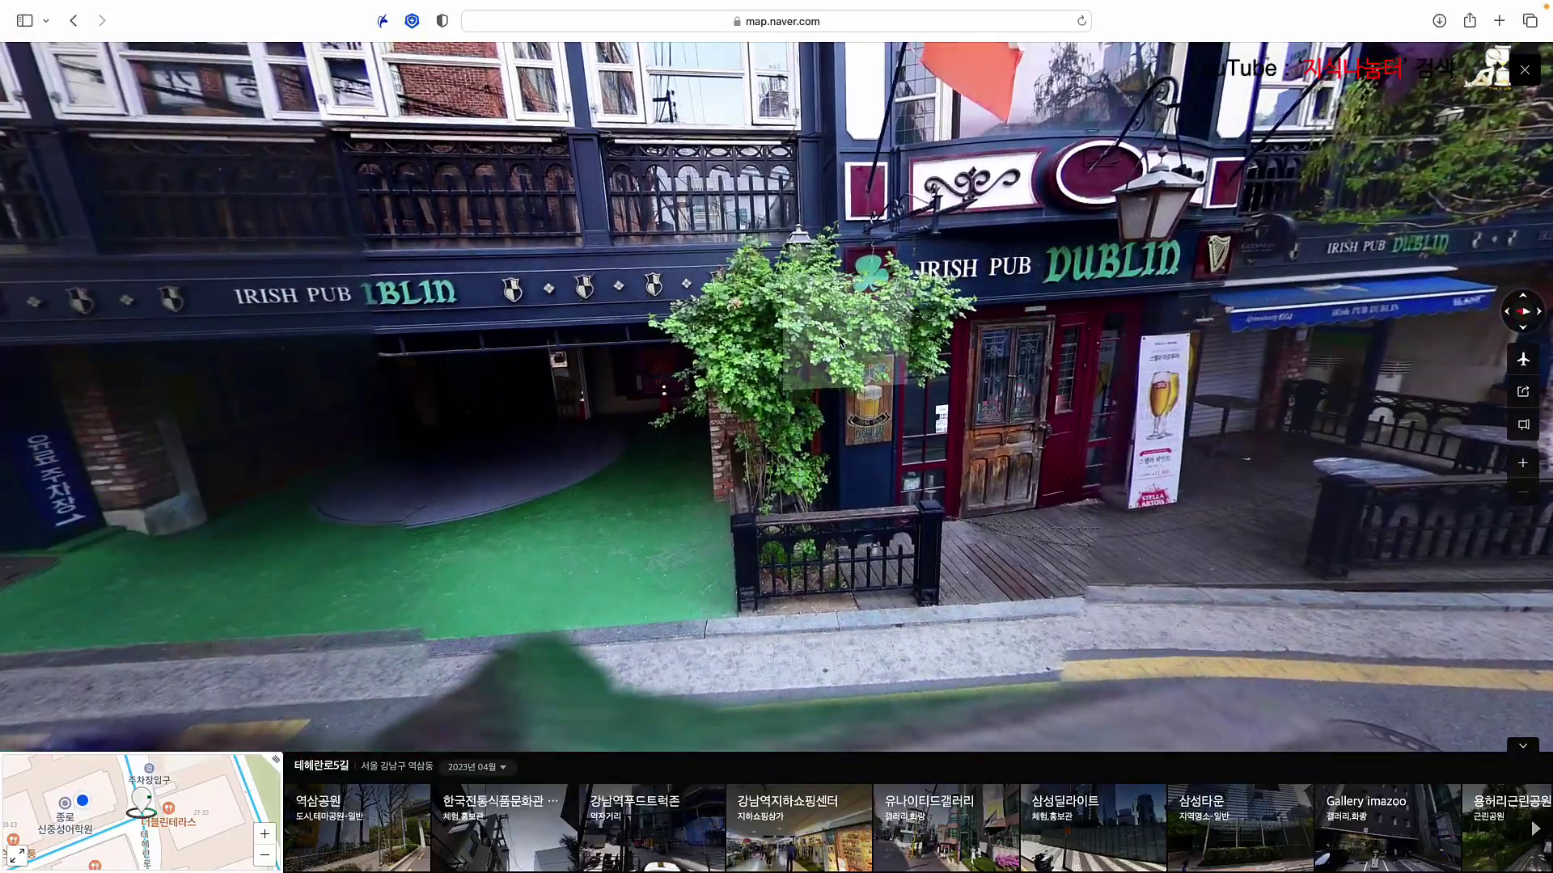
{"action": "left_click_drag", "start_coordinate": [841, 343], "coordinate": [1104, 336]}
{"action": "left_click_drag", "start_coordinate": [793, 336], "coordinate": [947, 327]}
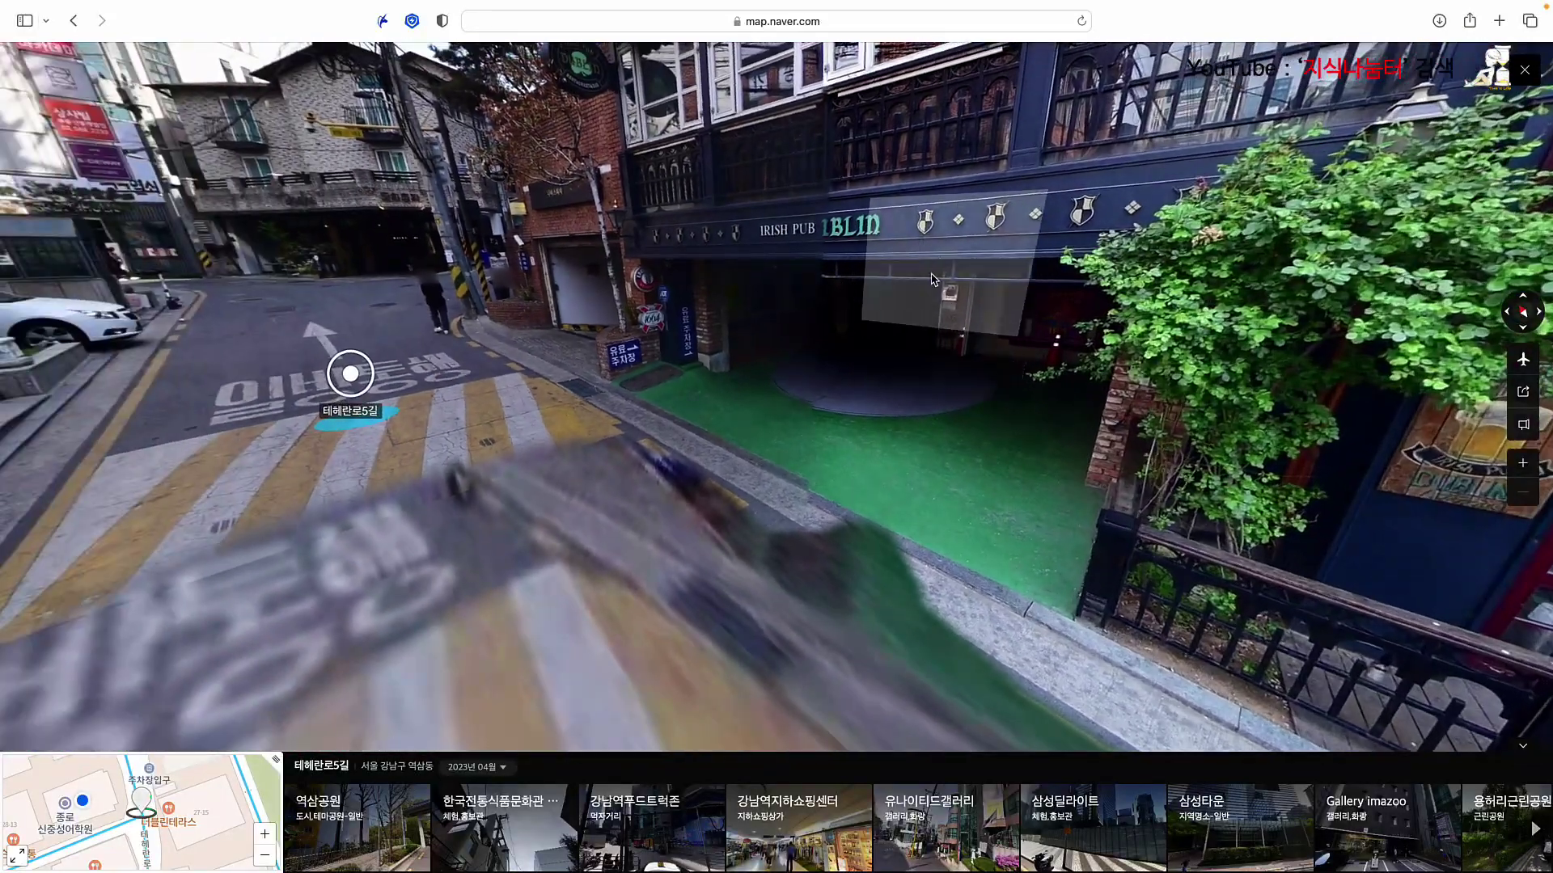
{"action": "left_click_drag", "start_coordinate": [800, 291], "coordinate": [1078, 301]}
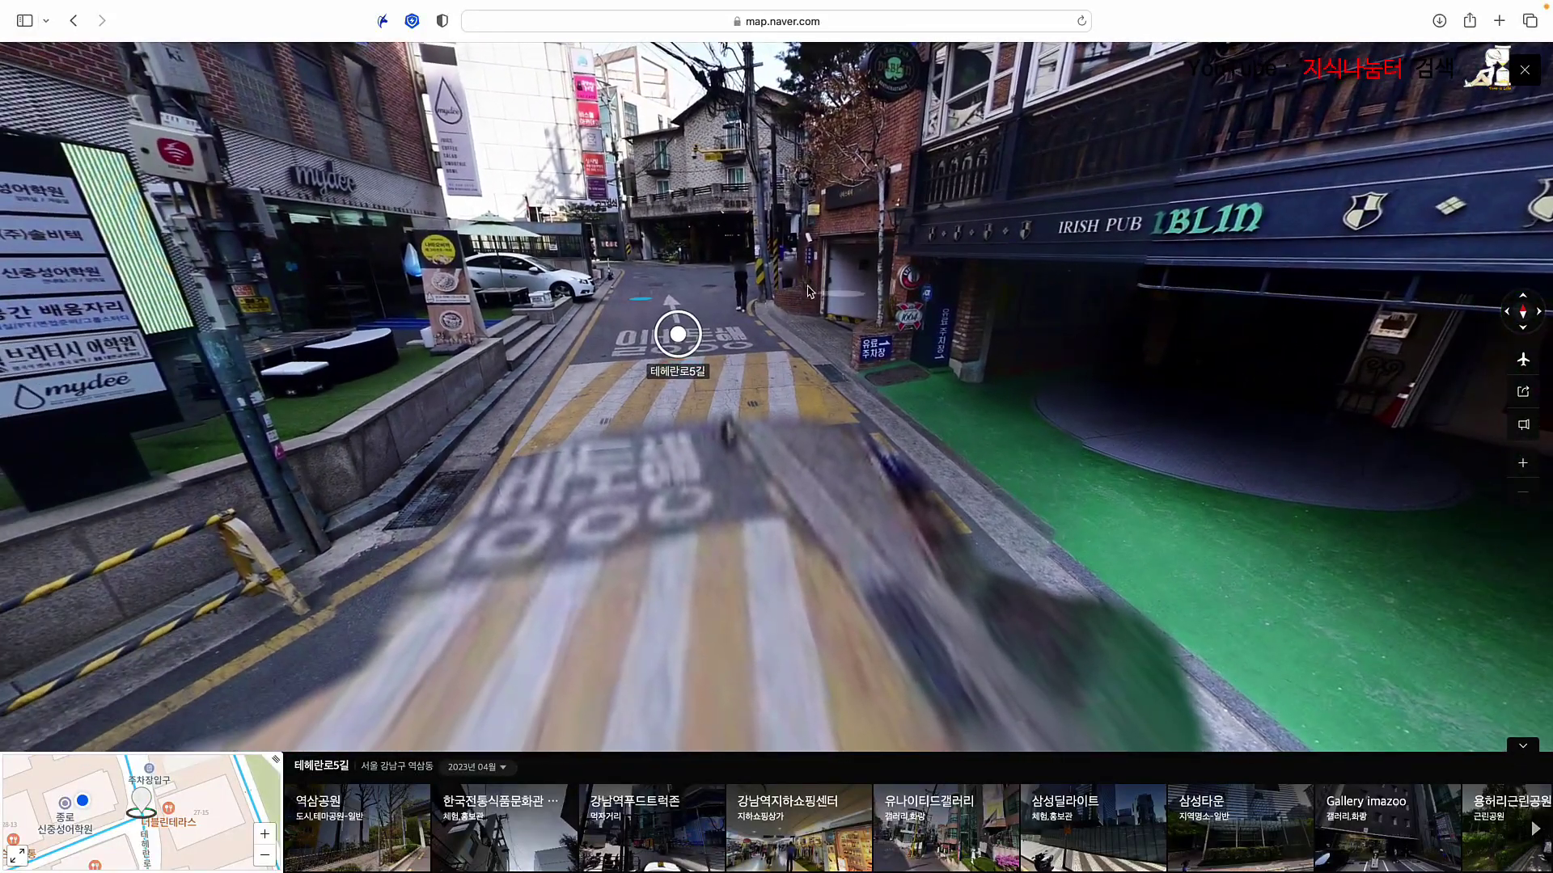
{"action": "left_click_drag", "start_coordinate": [726, 350], "coordinate": [895, 314]}
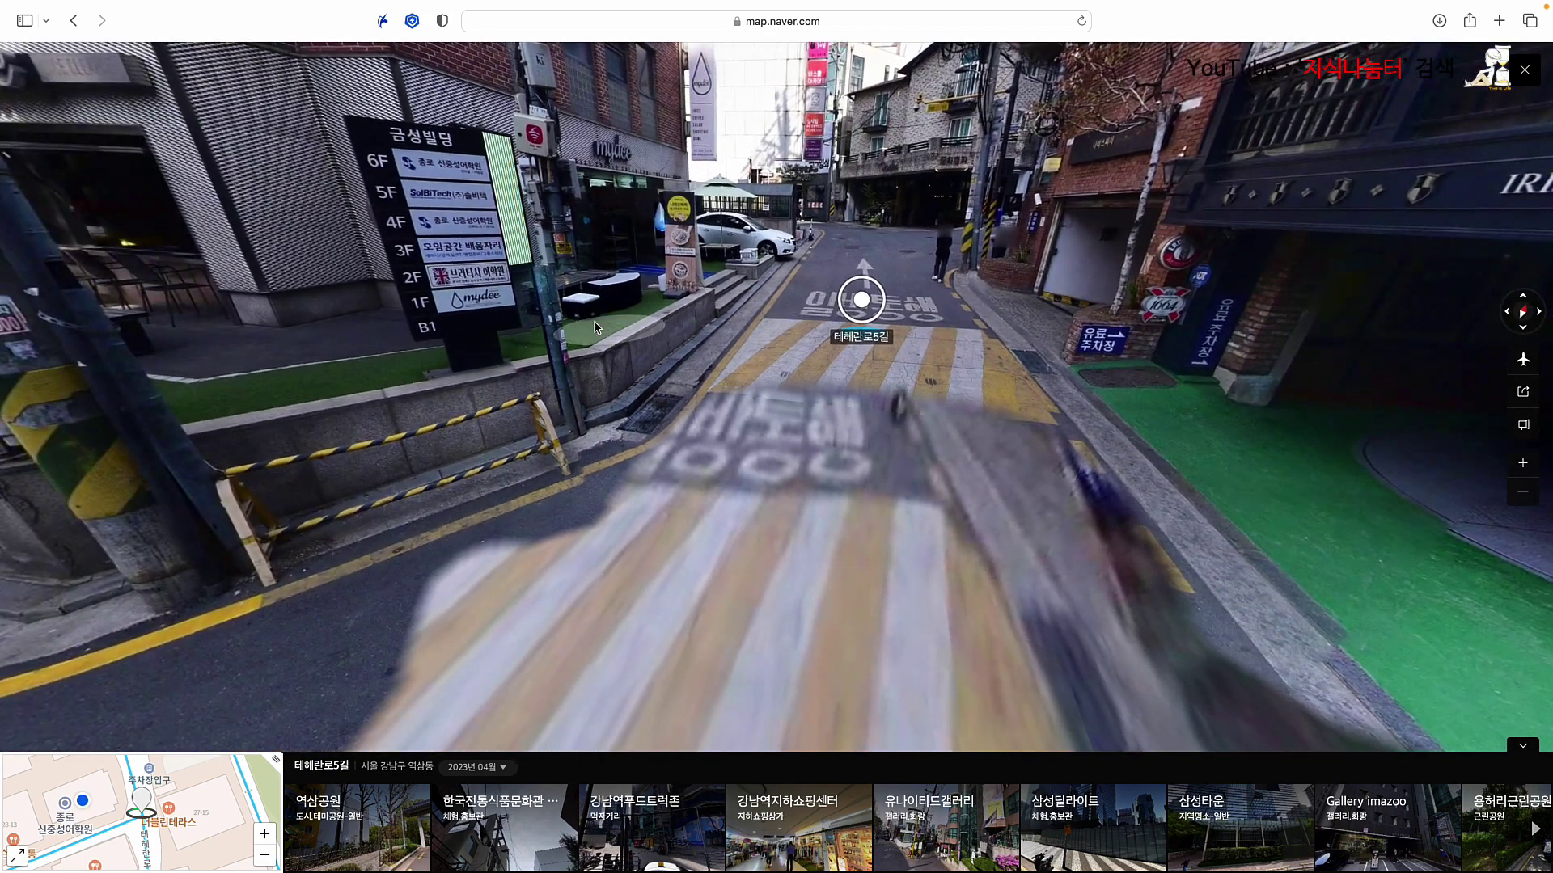
{"action": "mouse_move", "coordinate": [482, 261]}
{"action": "left_mouse_down"}
{"action": "mouse_move", "coordinate": [704, 339]}
{"action": "mouse_move", "coordinate": [655, 372]}
{"action": "mouse_move", "coordinate": [711, 412]}
{"action": "mouse_move", "coordinate": [550, 336]}
{"action": "mouse_move", "coordinate": [441, 319]}
{"action": "left_mouse_up"}
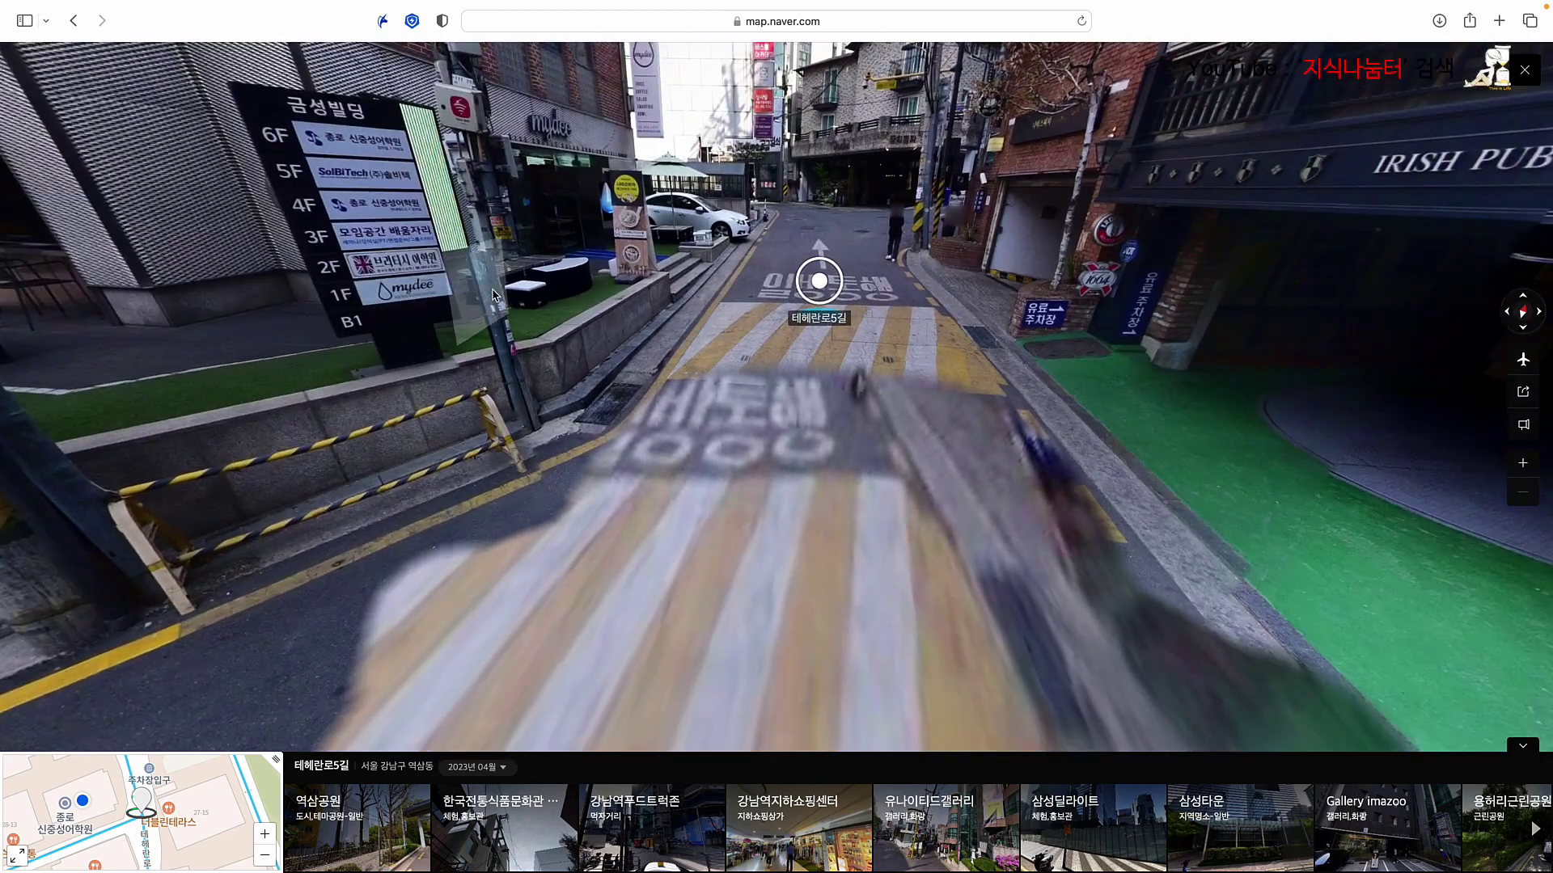
Step: Look back at the Dublin pub and step back along 테헤란로5길 to examine the approach to the mydee building
{"action": "left_click_drag", "start_coordinate": [739, 309], "coordinate": [475, 357]}
{"action": "left_click_drag", "start_coordinate": [1160, 207], "coordinate": [833, 385]}
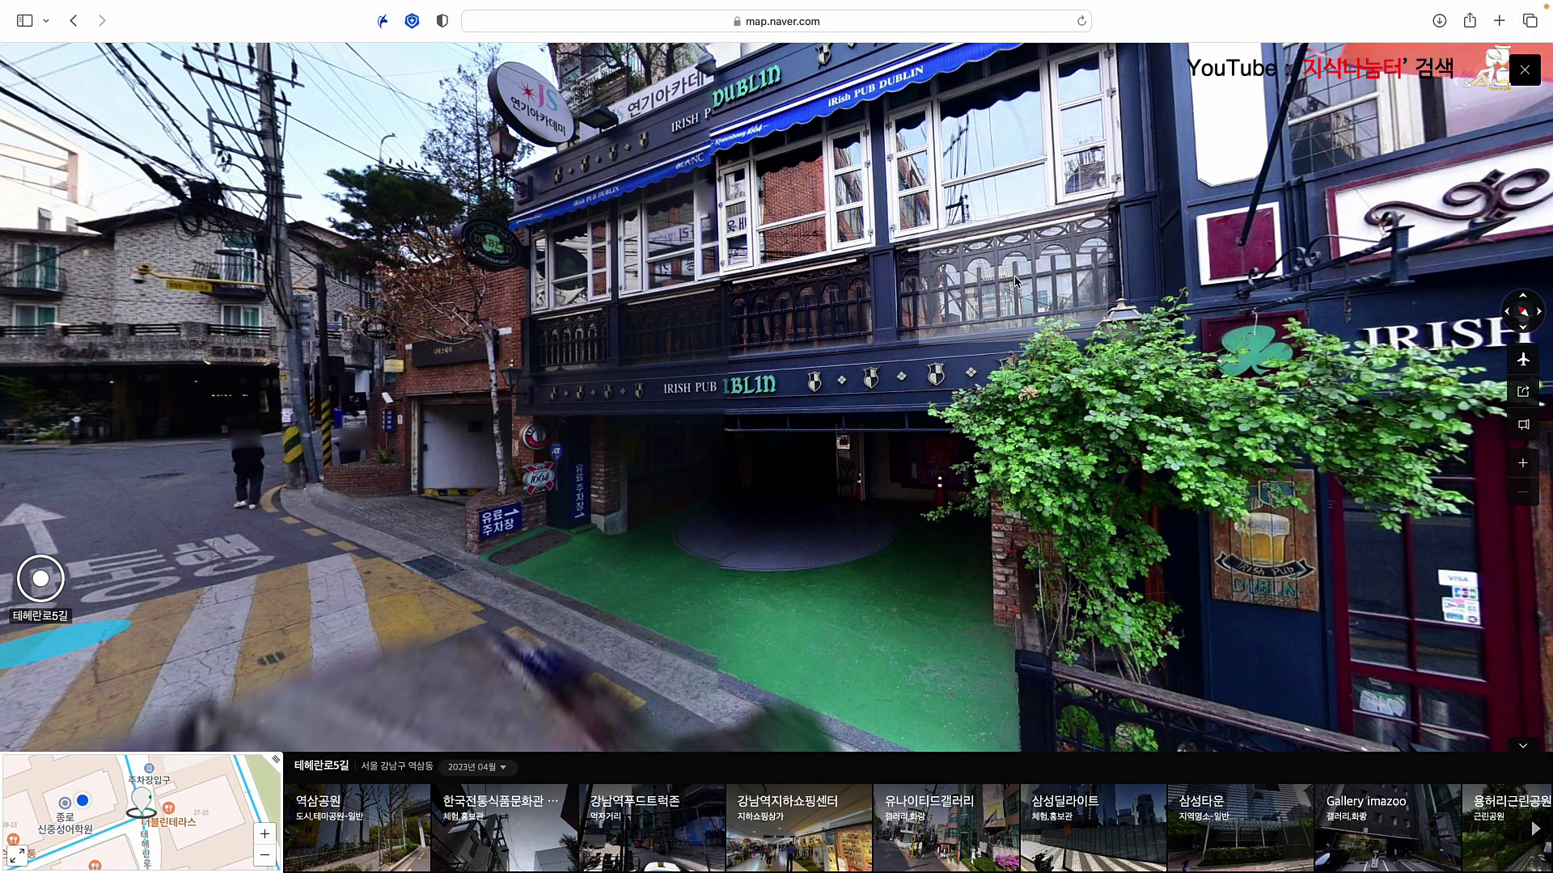
{"action": "left_click", "coordinate": [811, 283]}
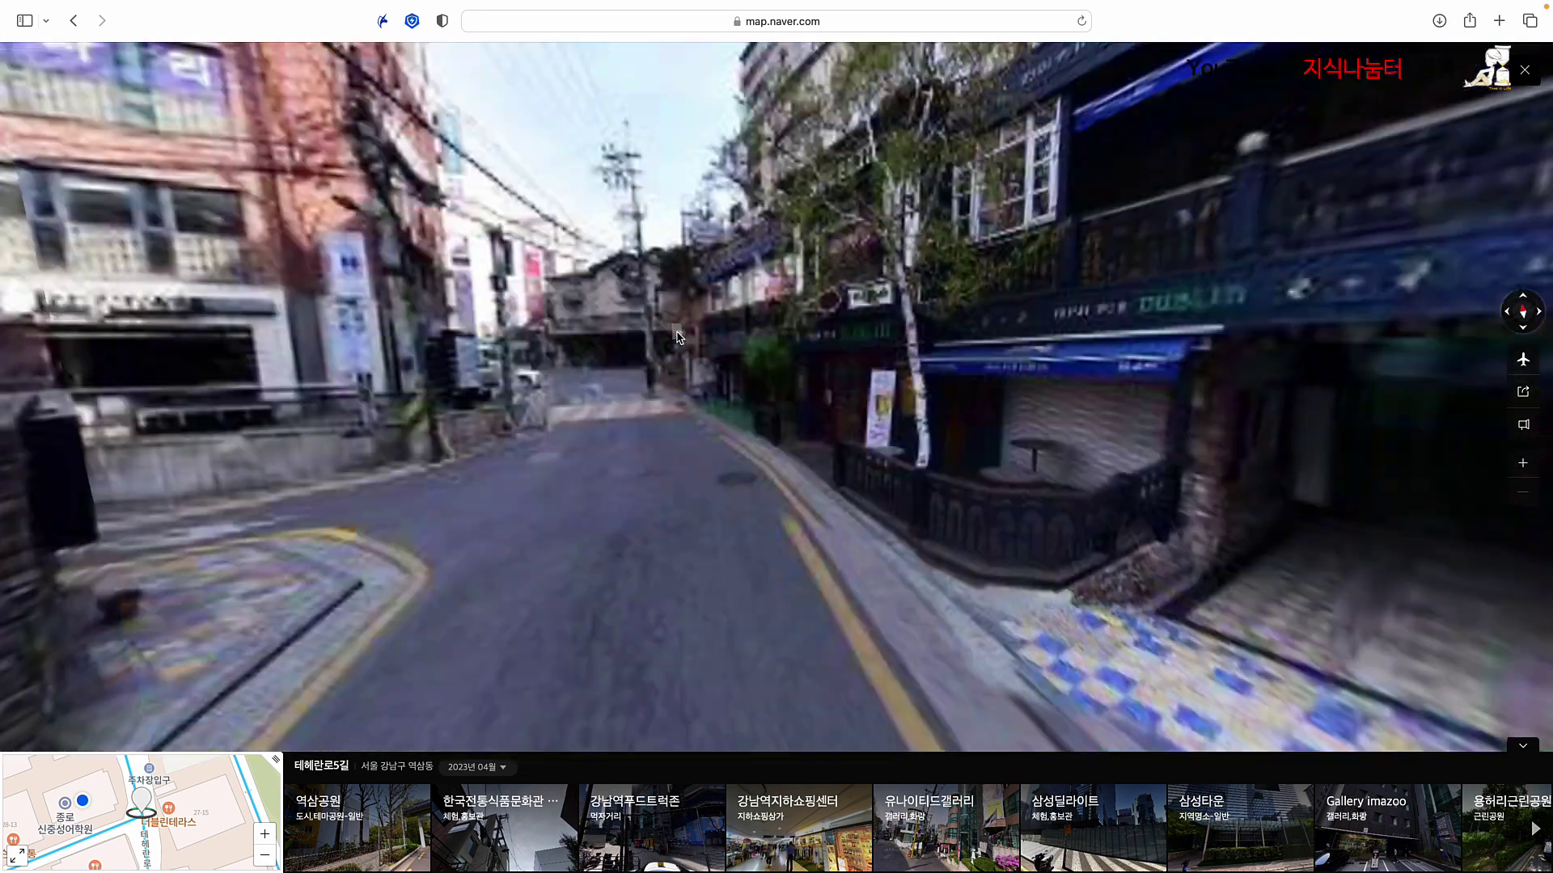
{"action": "left_click", "coordinate": [687, 330]}
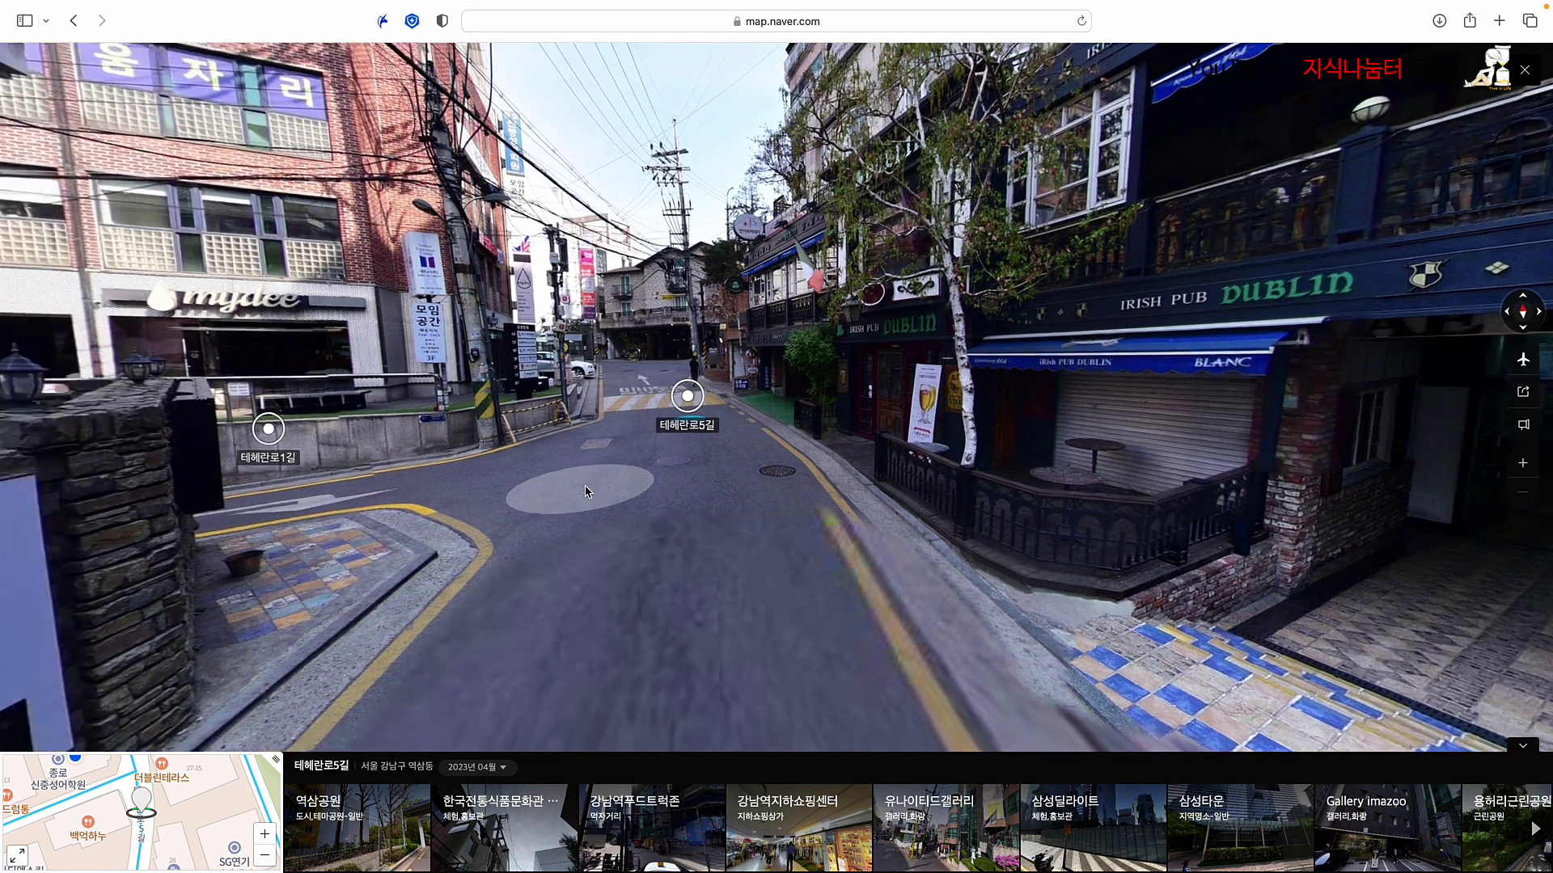
{"action": "left_click", "coordinate": [526, 497]}
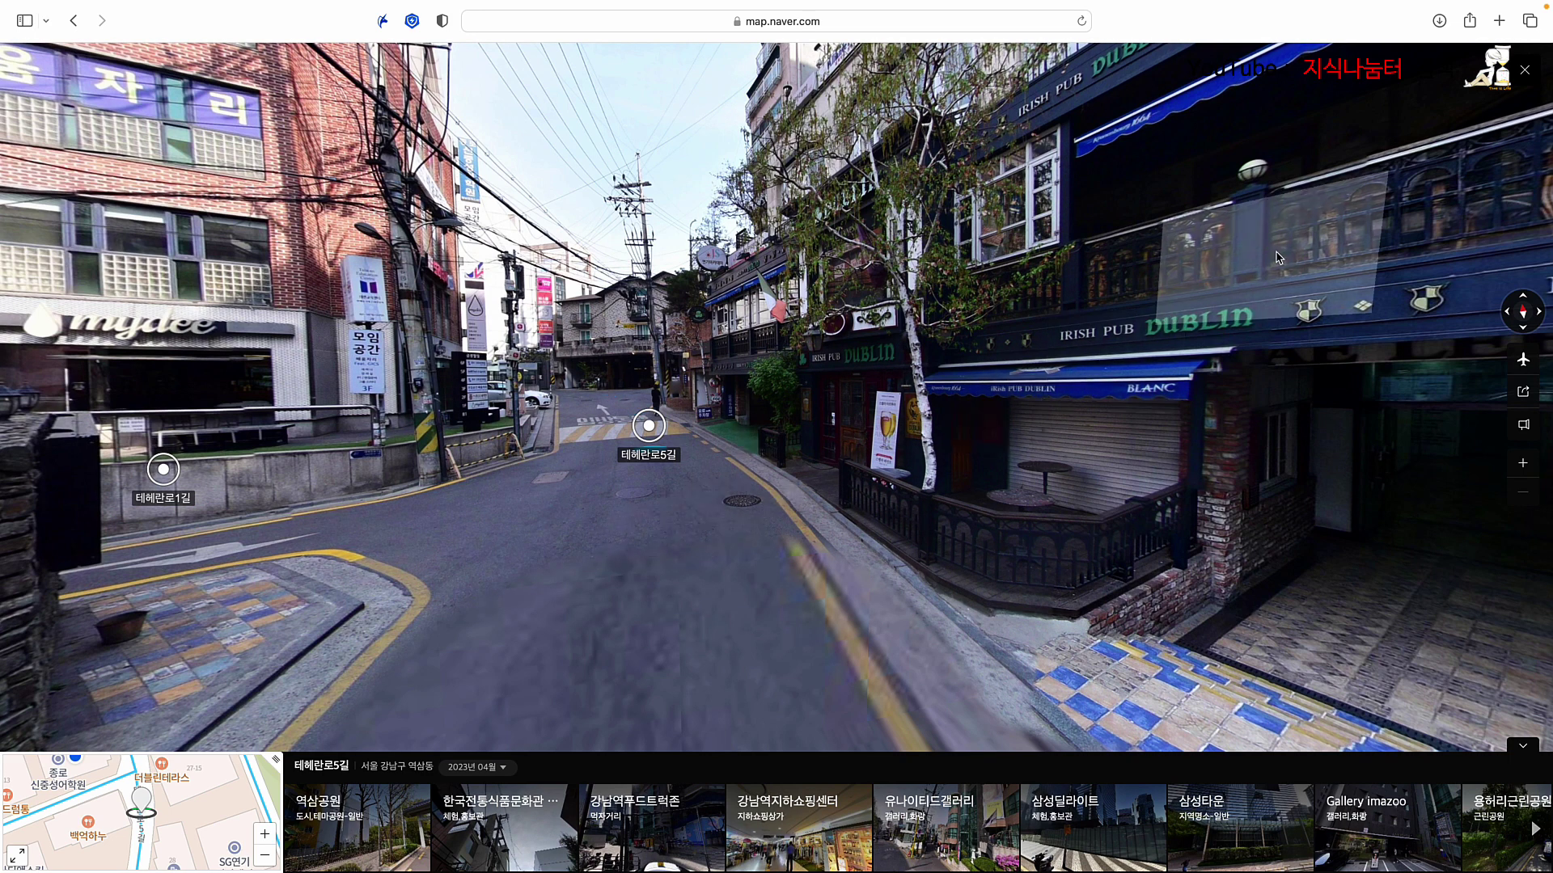
{"action": "left_click", "coordinate": [816, 332]}
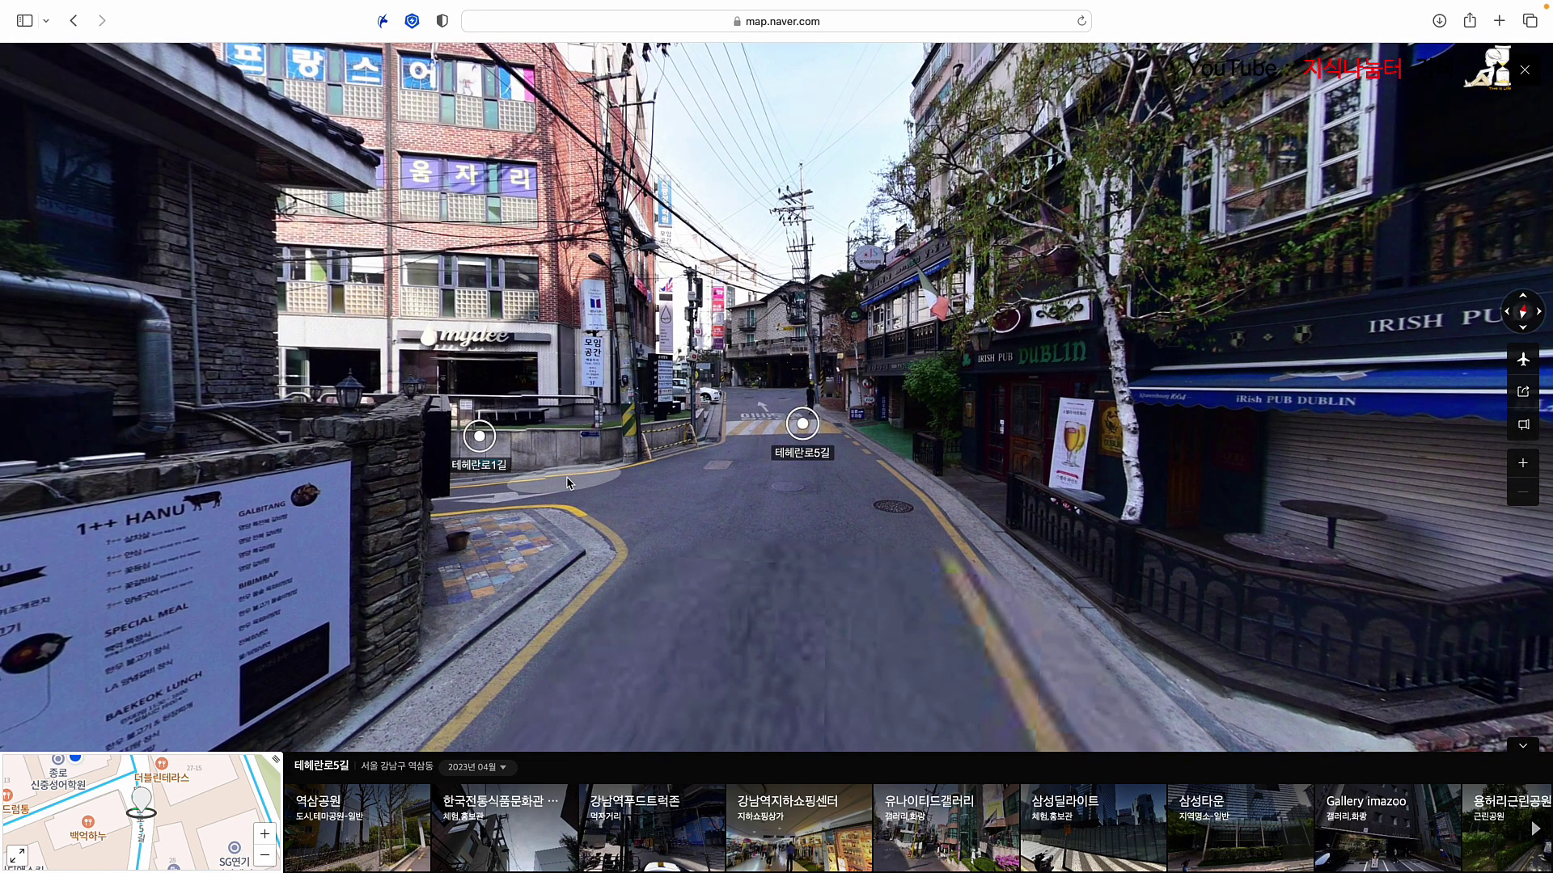
Step: Move around the corner into 테헤란로1길 and examine the front of the building housing 모임공간 배움자리
{"action": "left_click", "coordinate": [570, 479]}
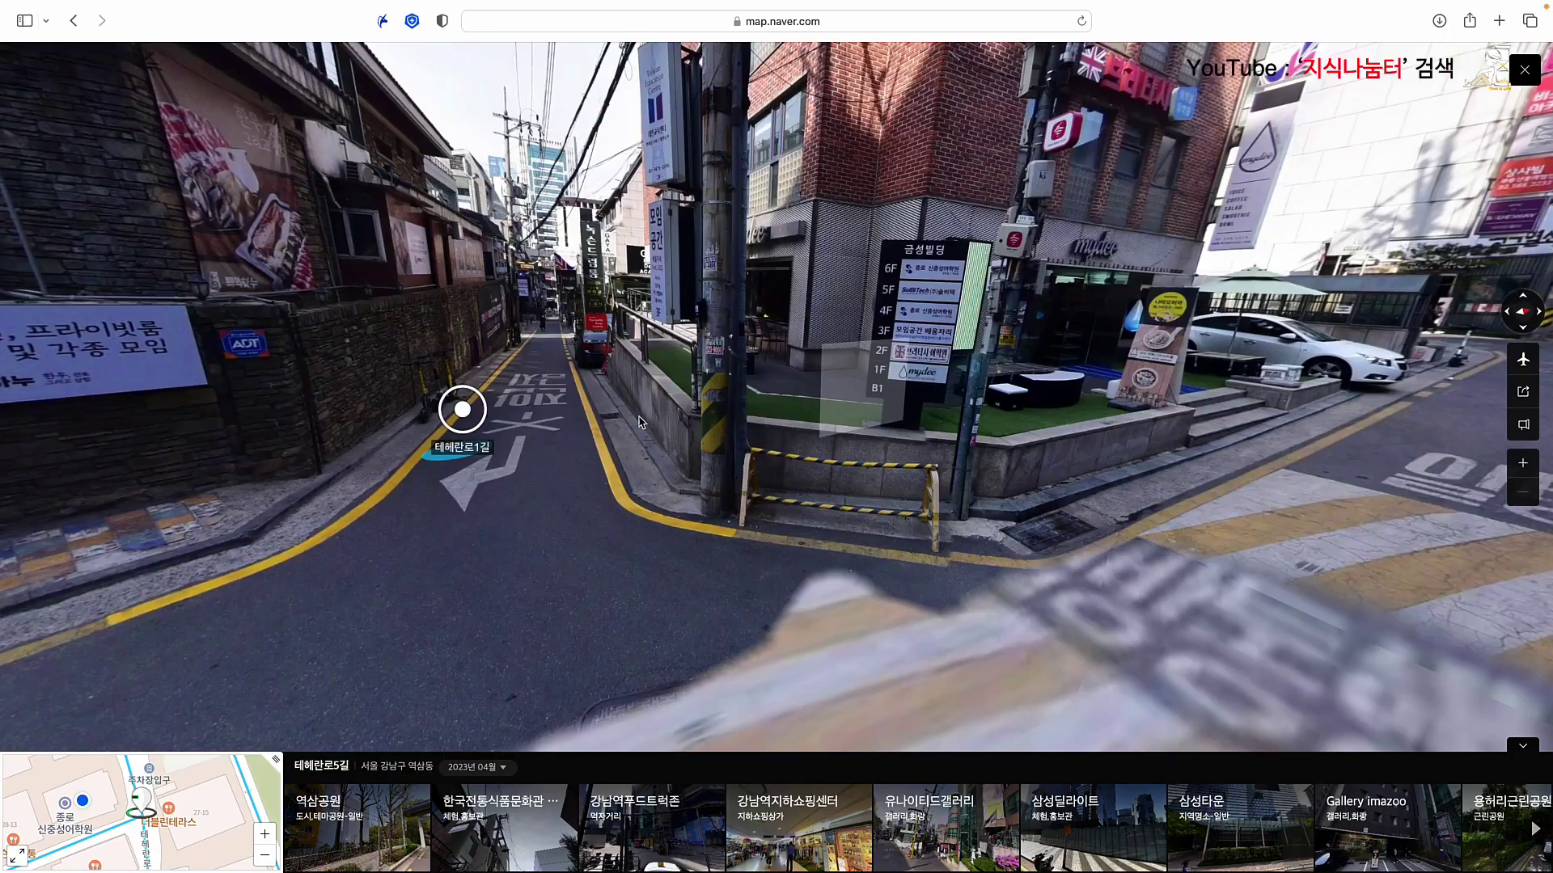
{"action": "left_click", "coordinate": [639, 421]}
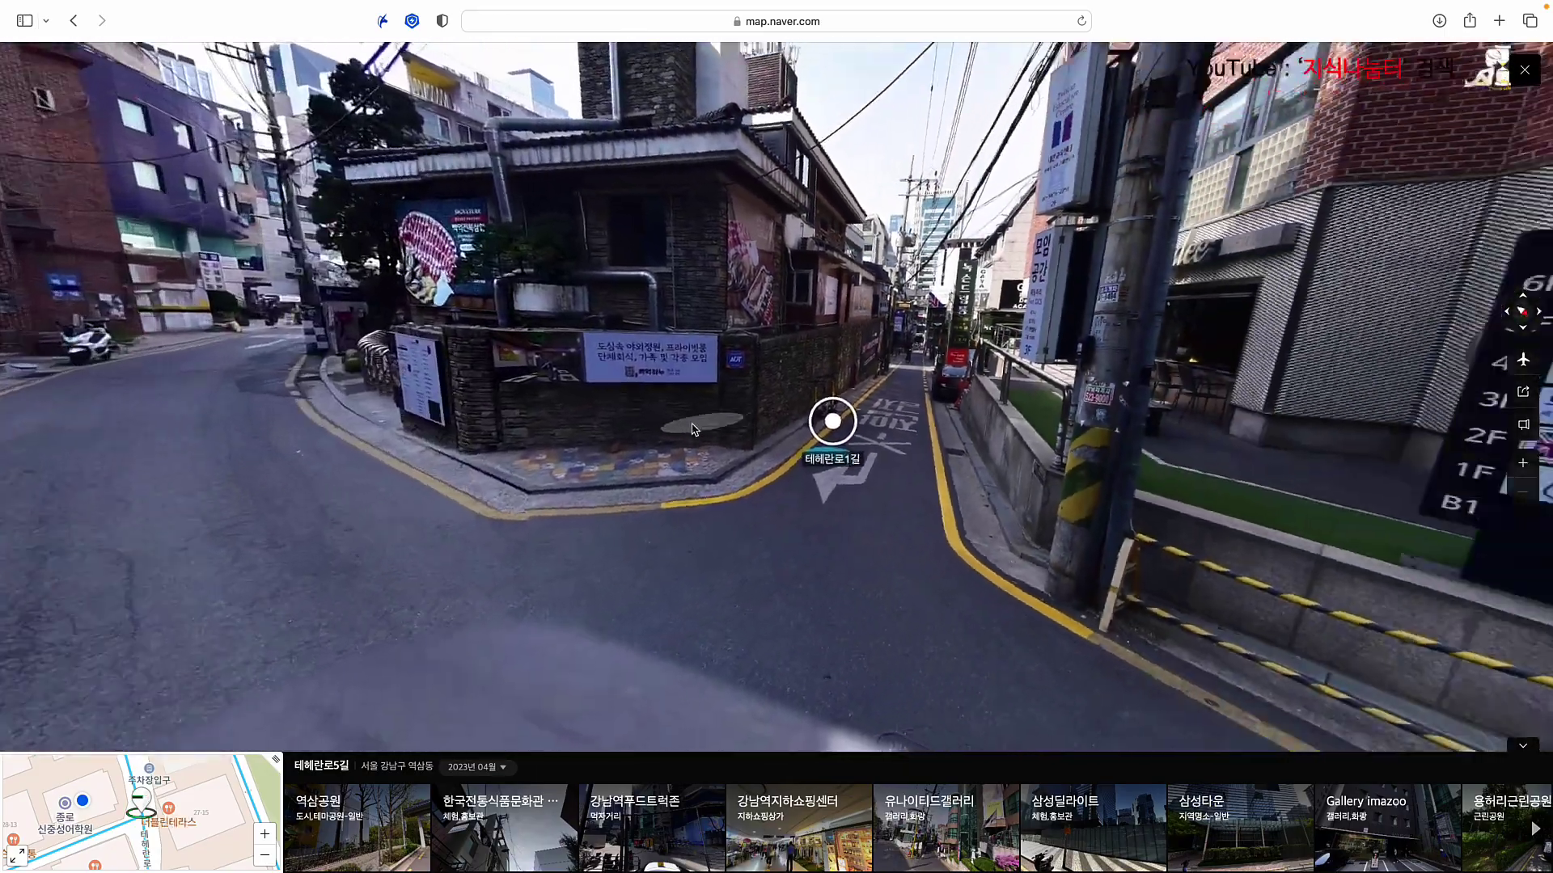
{"action": "left_click_drag", "start_coordinate": [694, 428], "coordinate": [497, 487]}
{"action": "left_click", "coordinate": [754, 458]}
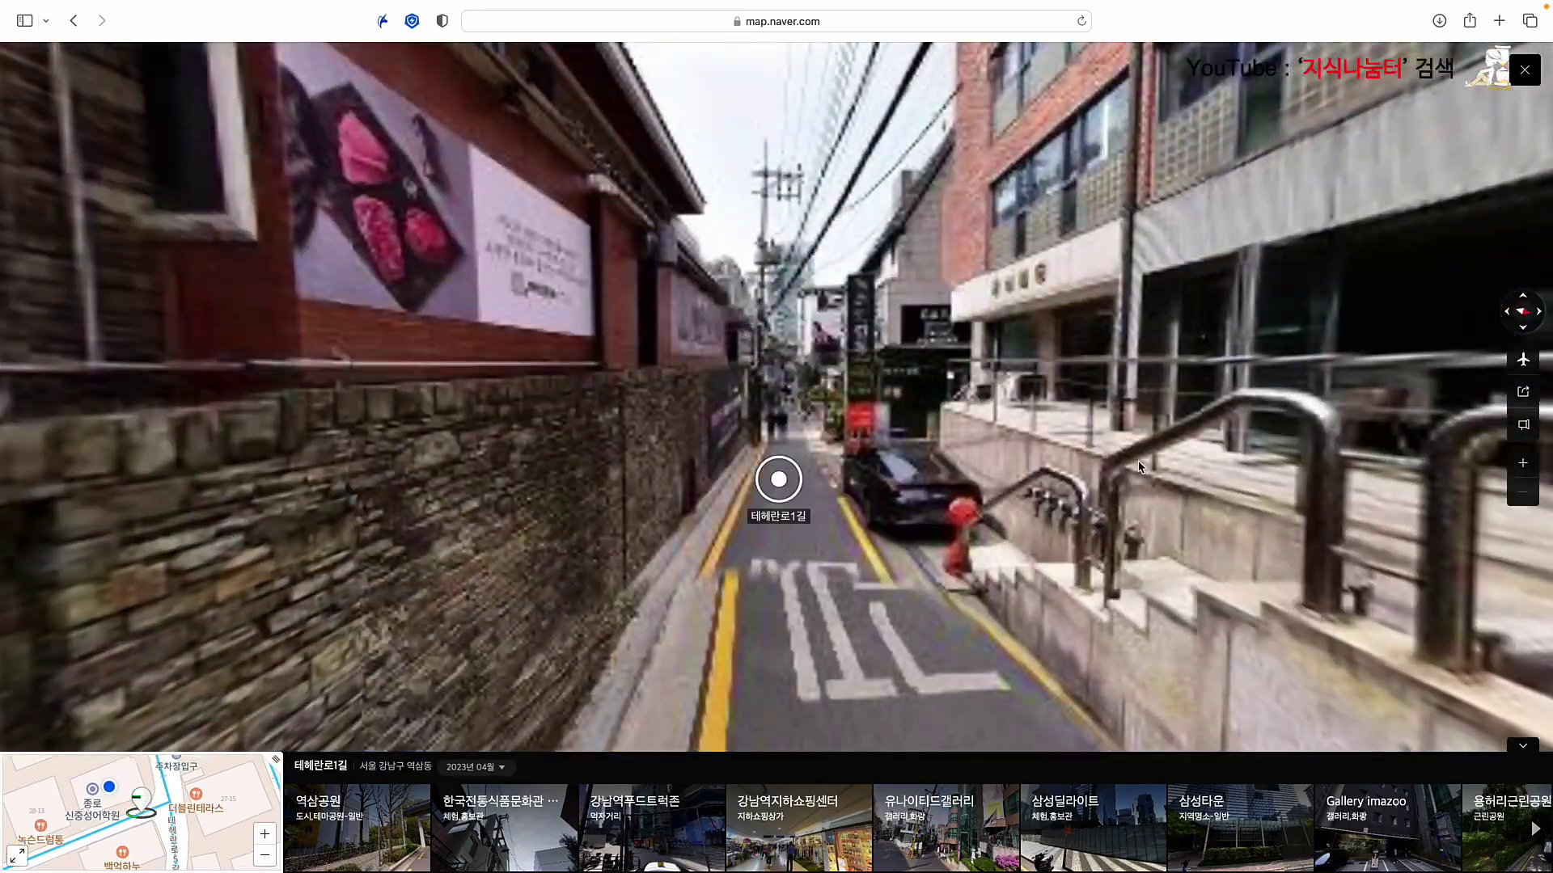
{"action": "left_click", "coordinate": [776, 475]}
{"action": "mouse_move", "coordinate": [703, 453]}
{"action": "left_mouse_down"}
{"action": "mouse_move", "coordinate": [1003, 450]}
{"action": "mouse_move", "coordinate": [894, 538]}
{"action": "mouse_move", "coordinate": [891, 558]}
{"action": "mouse_move", "coordinate": [909, 558]}
{"action": "left_mouse_up"}
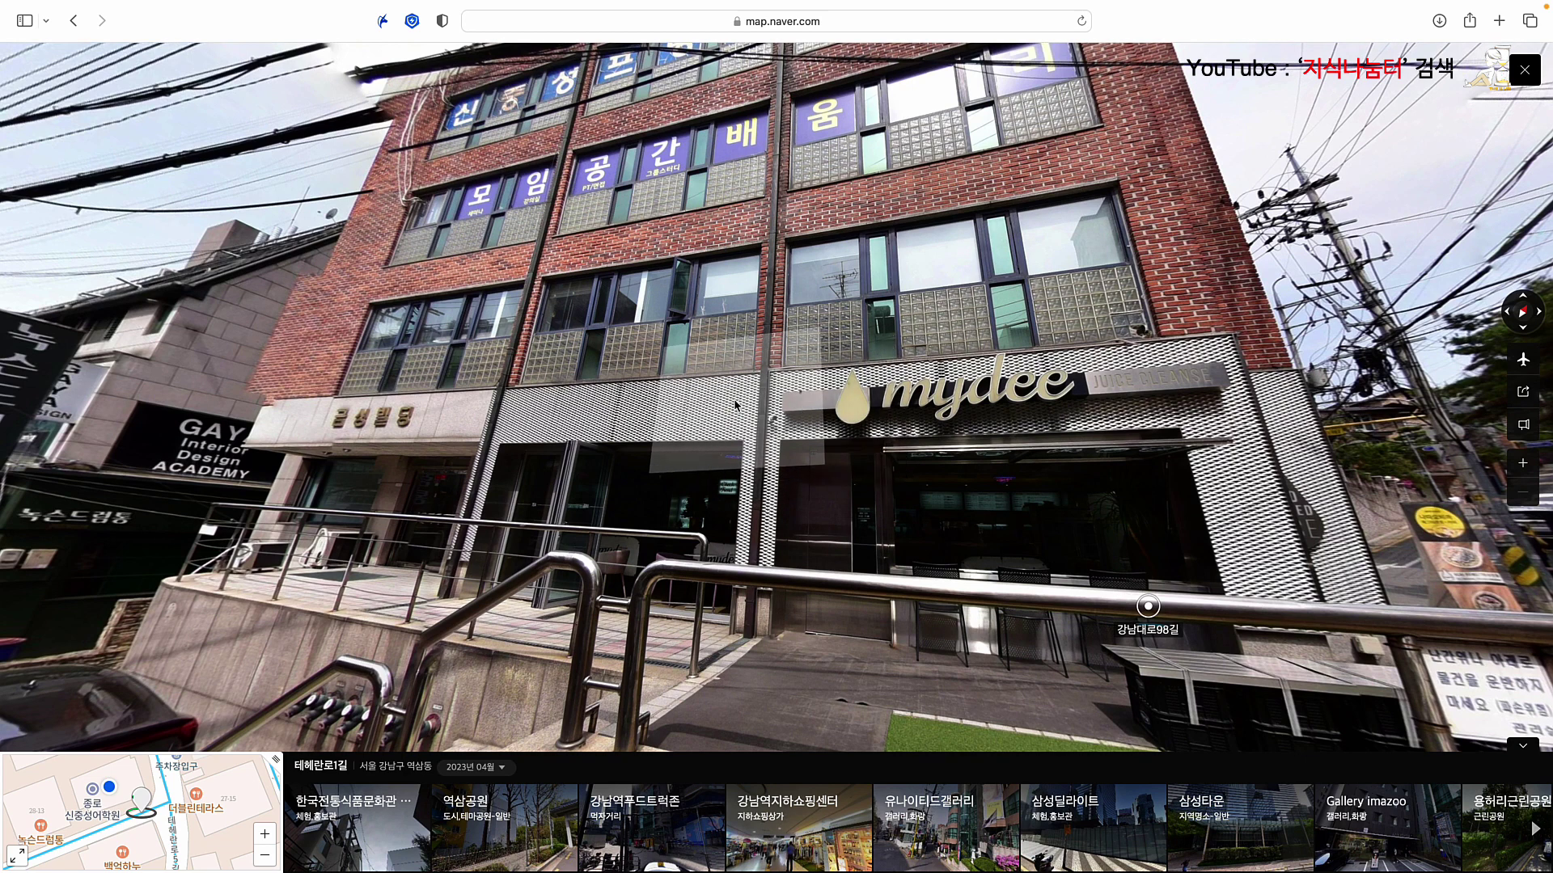
Step: Close the street view and zoom the map out to show both 강남역 exit 11 and 모임공간 배움자리
{"action": "left_click", "coordinate": [1523, 71]}
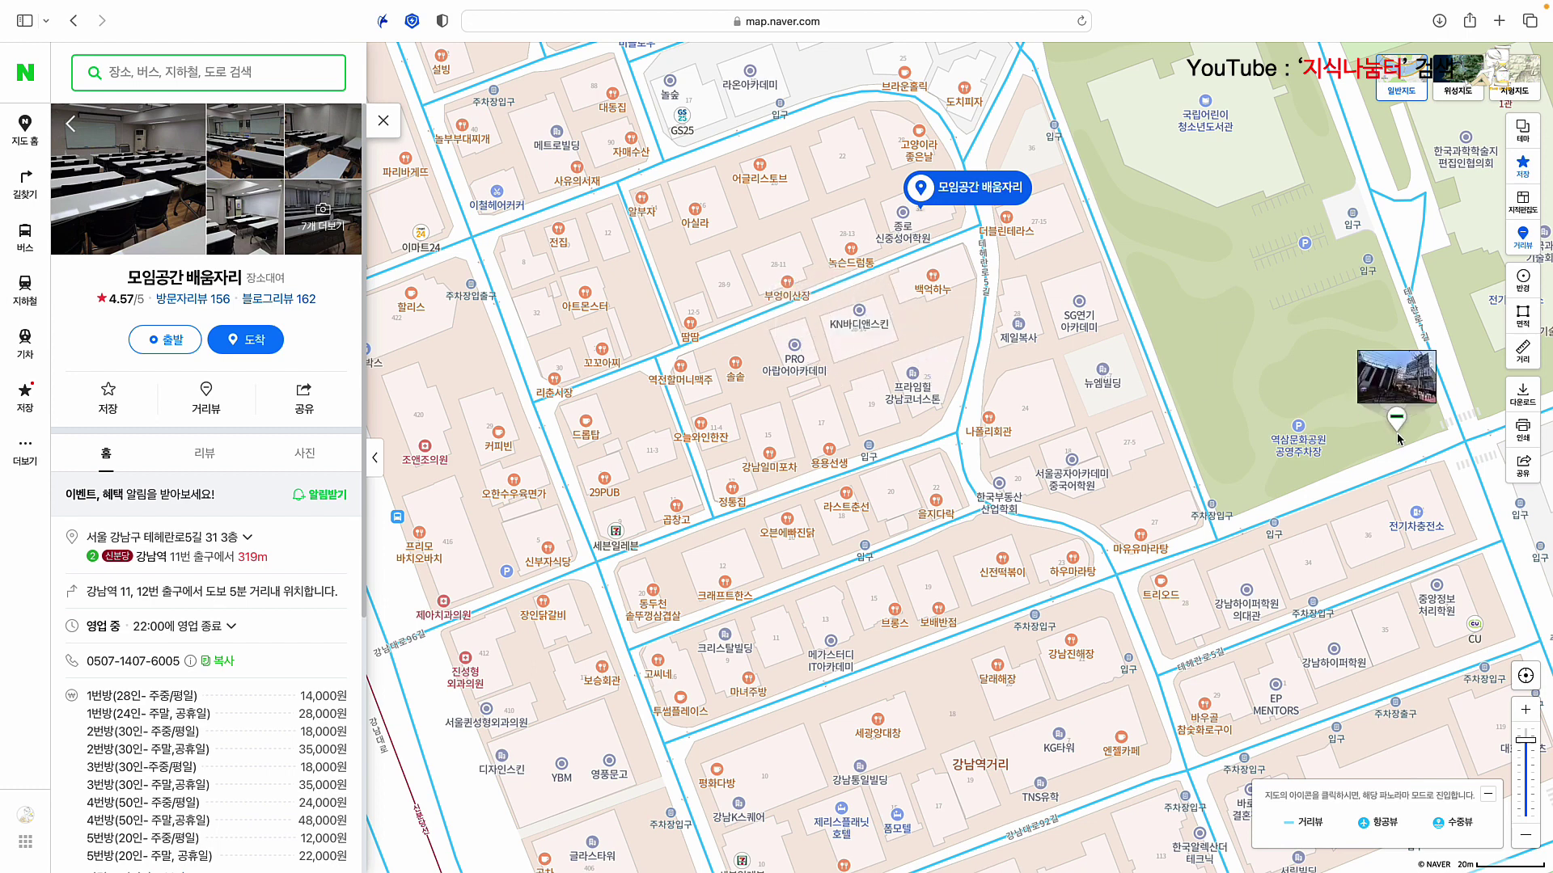
{"action": "left_click", "coordinate": [1532, 841]}
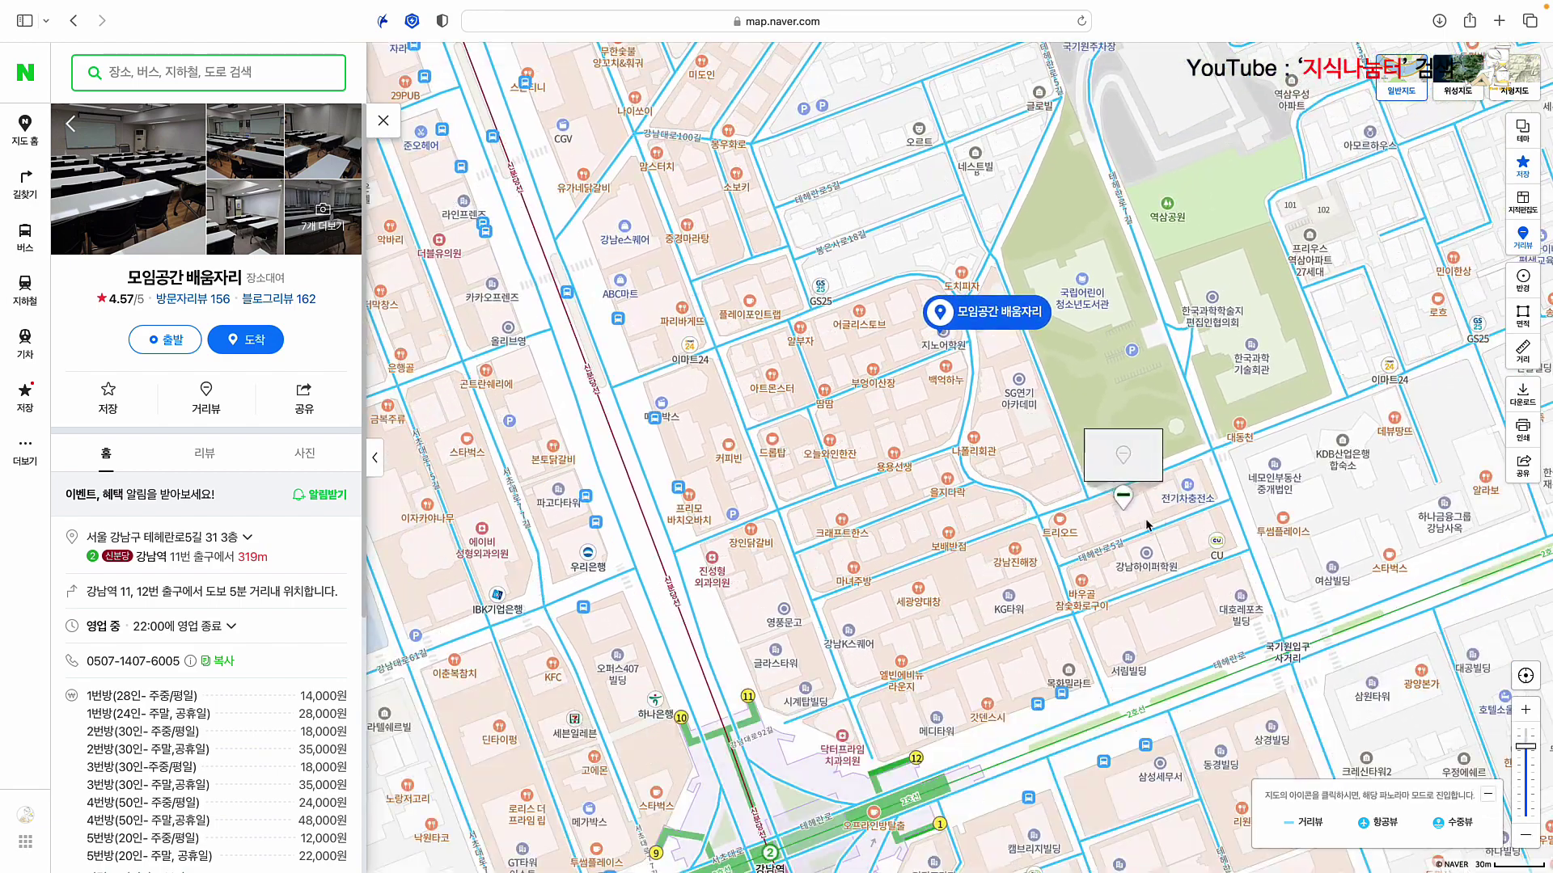
{"action": "left_click", "coordinate": [1528, 841]}
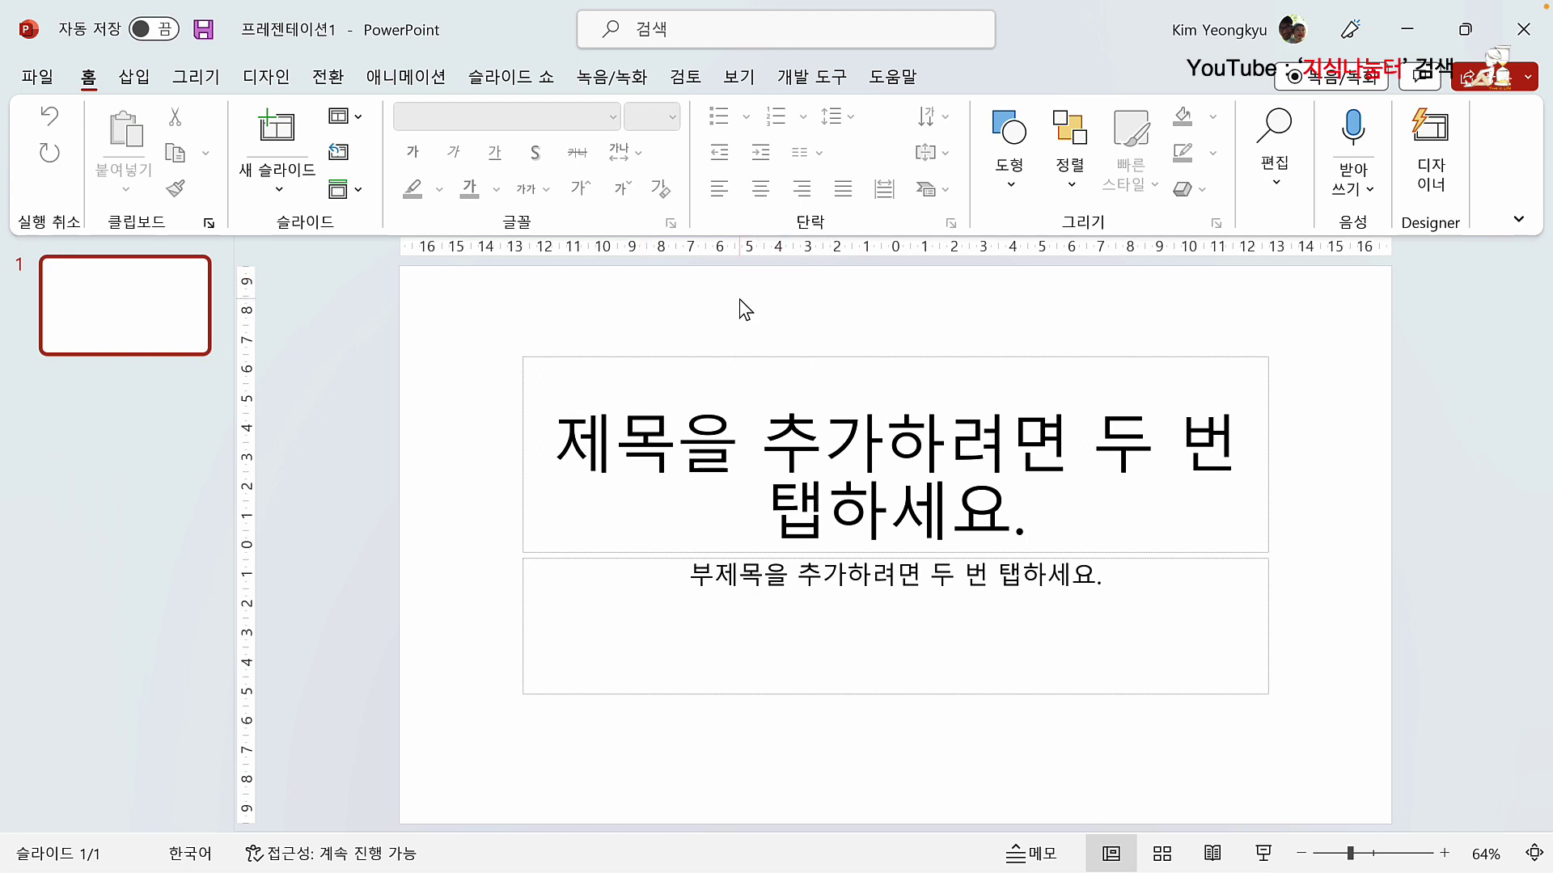
Step: In PowerPoint, open the custom slide size settings and set the slide width to 1024 px
{"action": "left_click", "coordinate": [287, 88]}
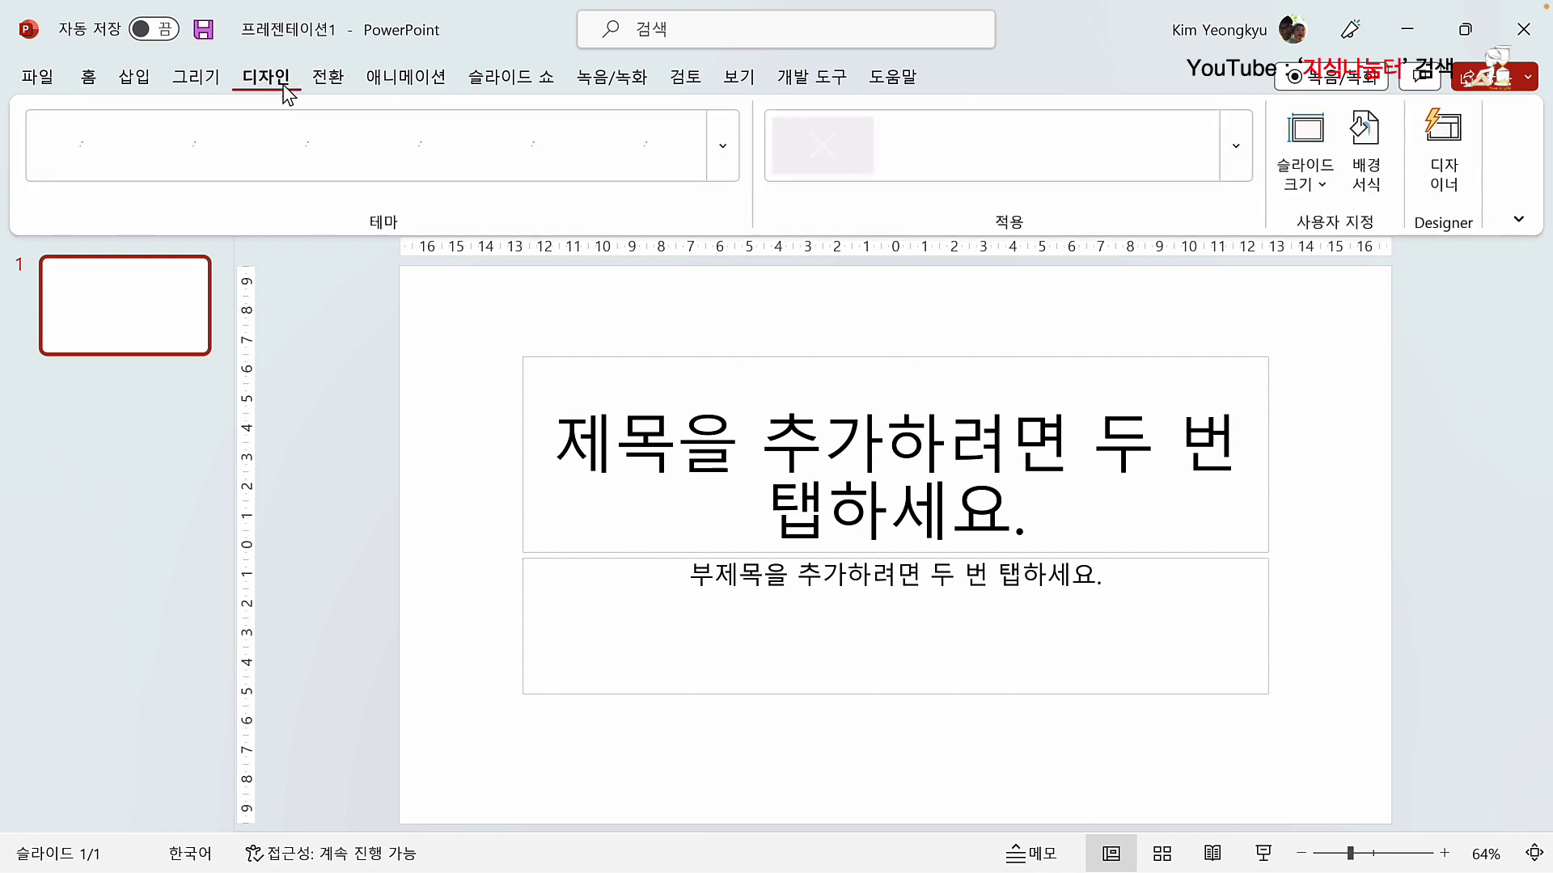
{"action": "left_click", "coordinate": [1310, 184]}
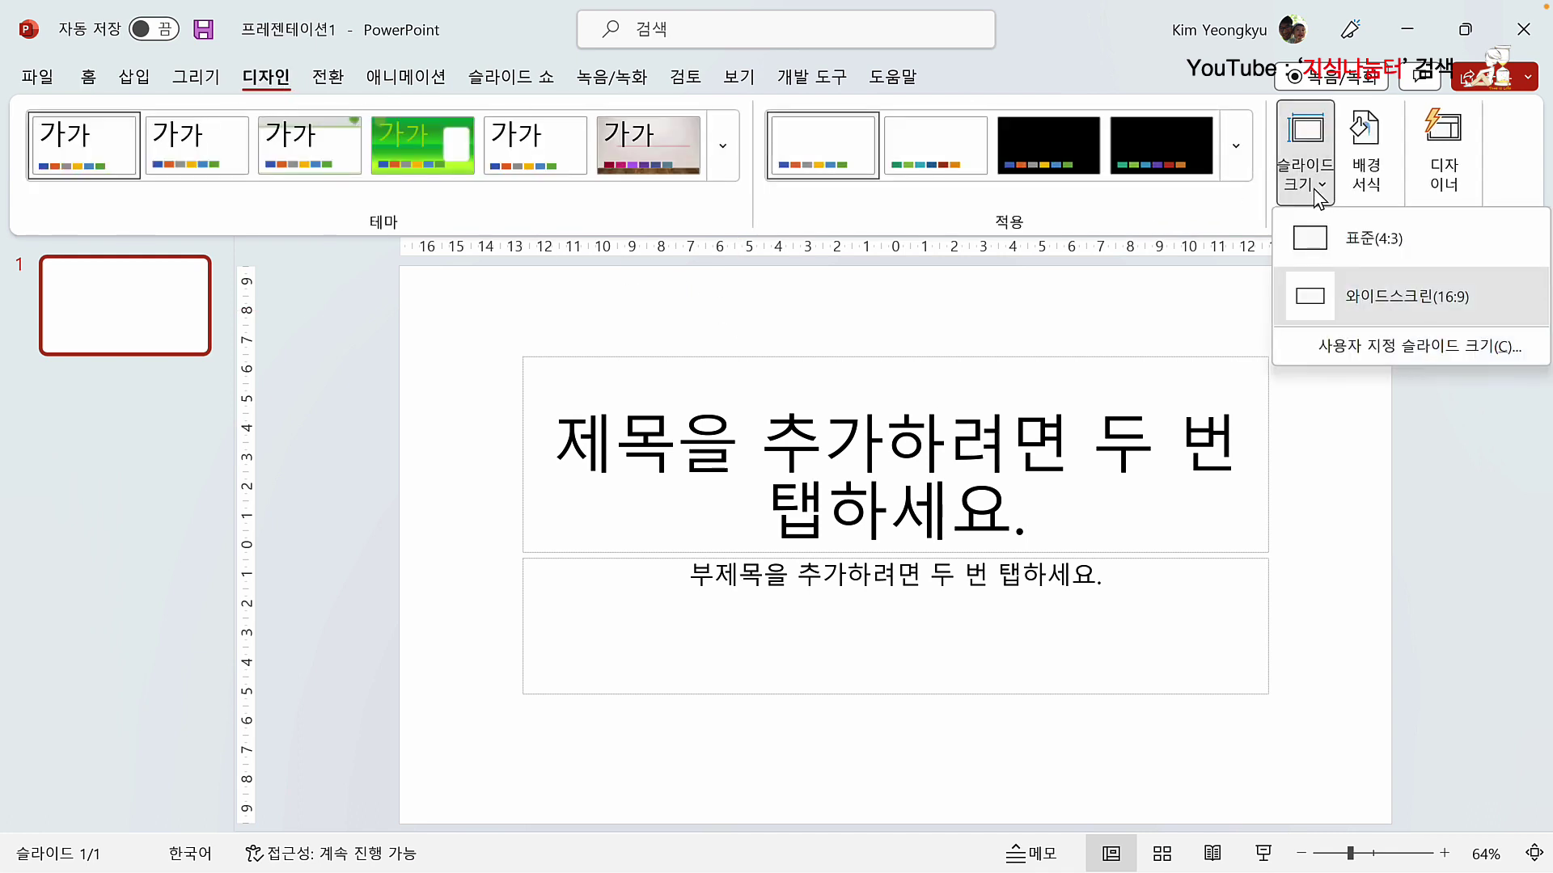
{"action": "left_click", "coordinate": [1386, 353]}
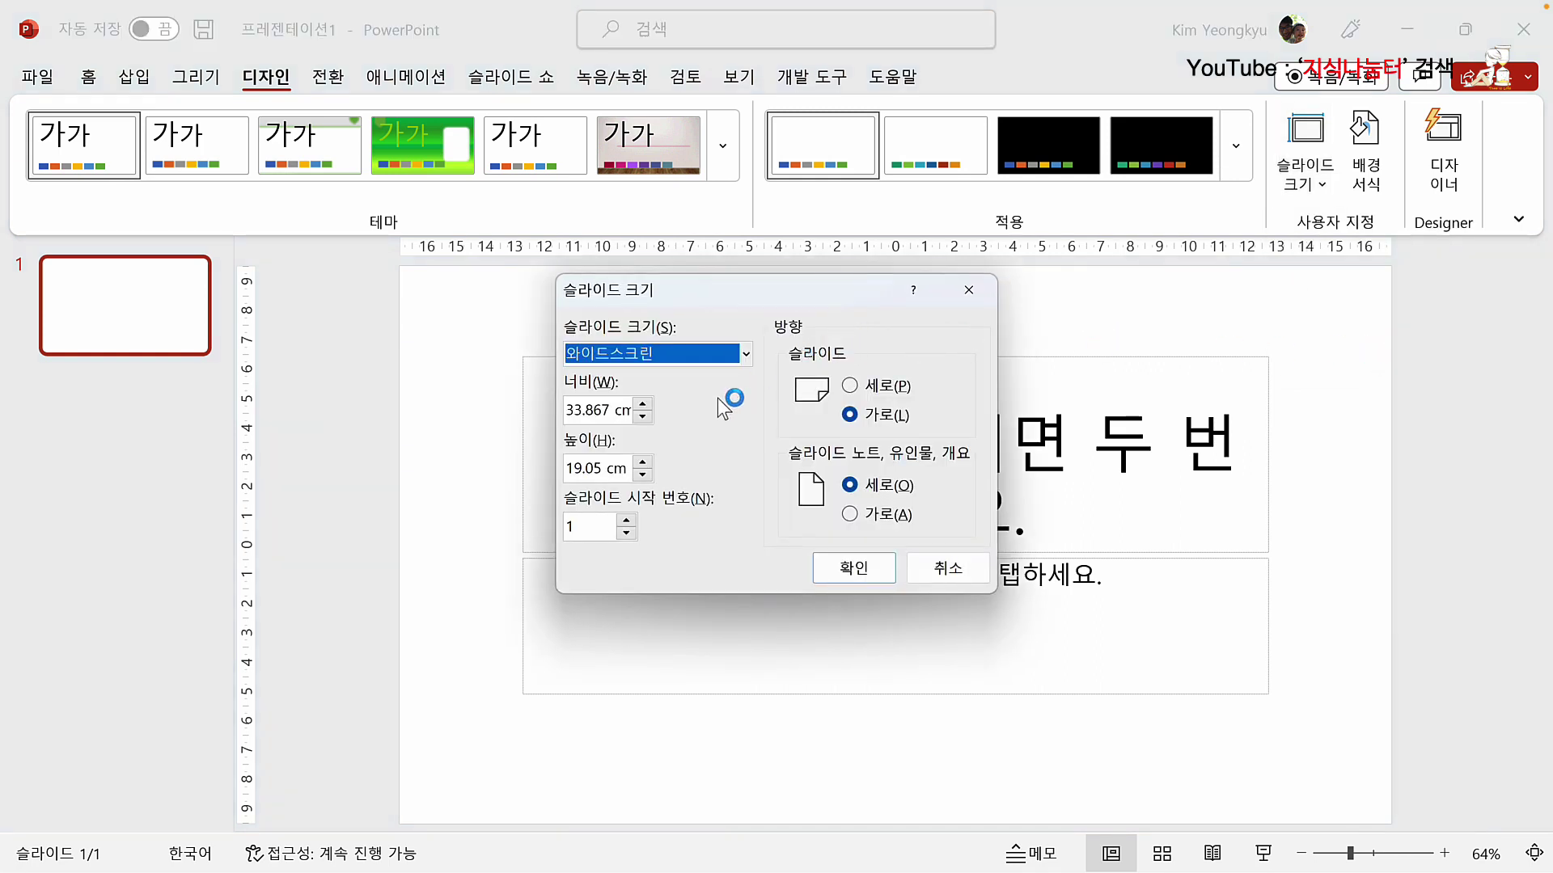
{"action": "left_click", "coordinate": [589, 411]}
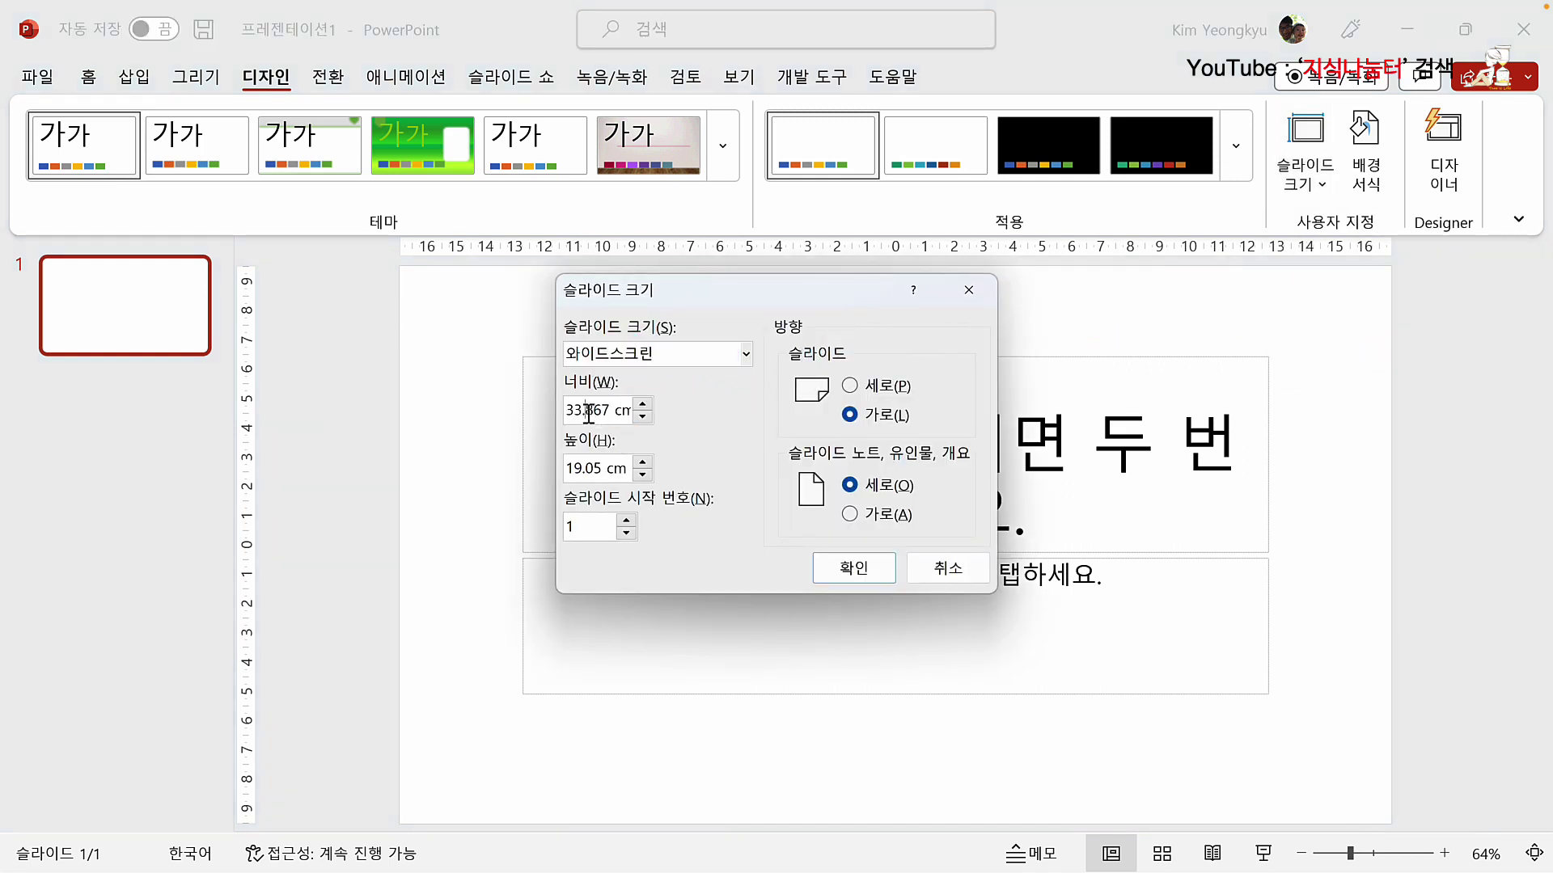
{"action": "left_click_drag", "start_coordinate": [570, 414], "coordinate": [651, 417]}
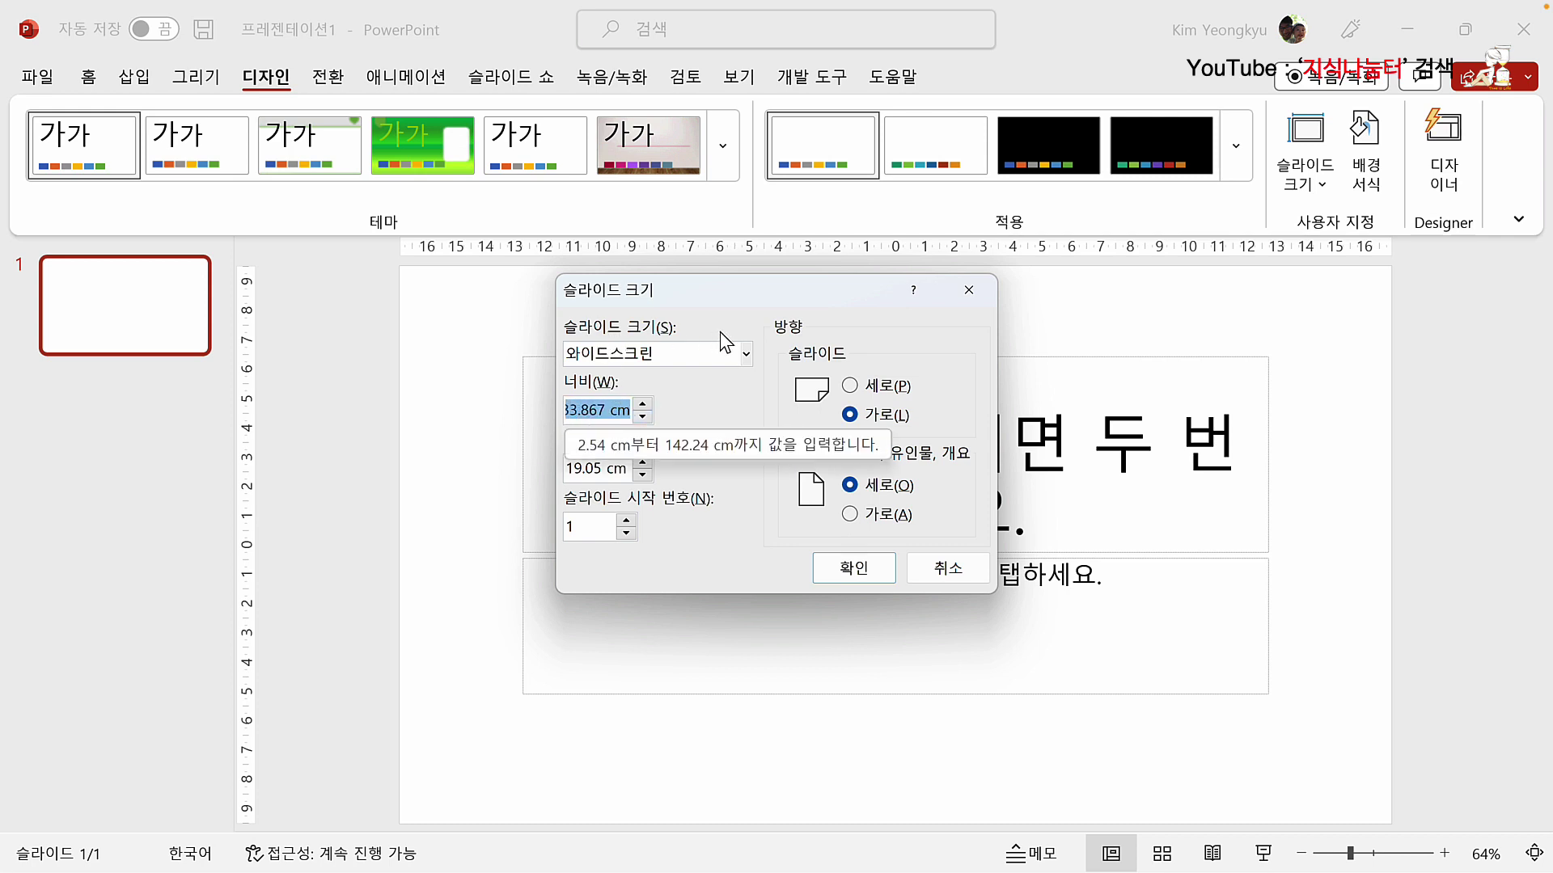
{"action": "type", "text": "1024"}
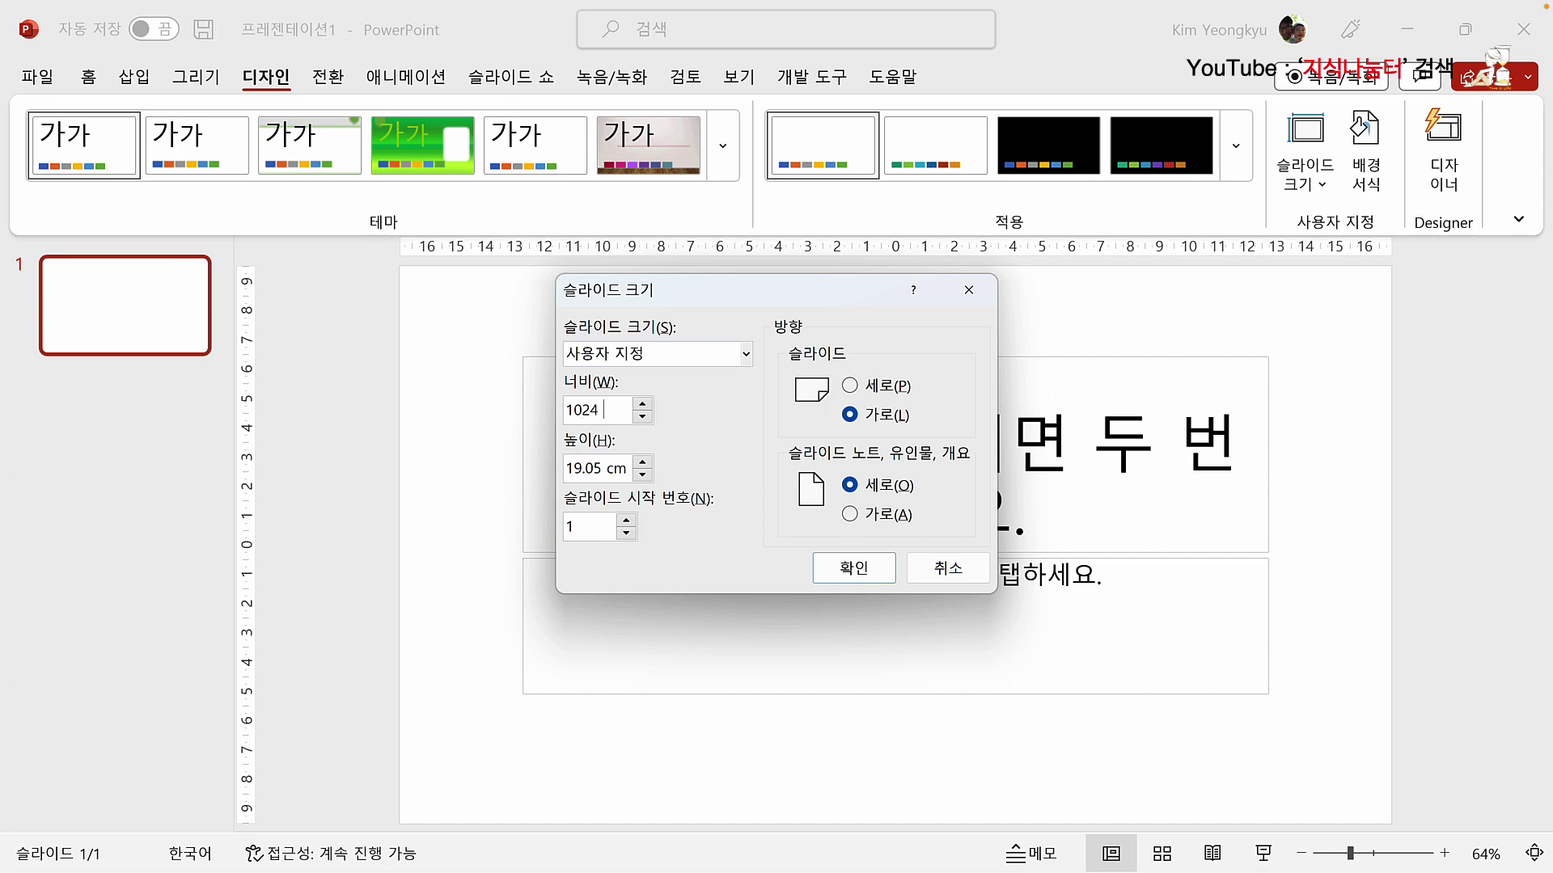
{"action": "type", "text": " px"}
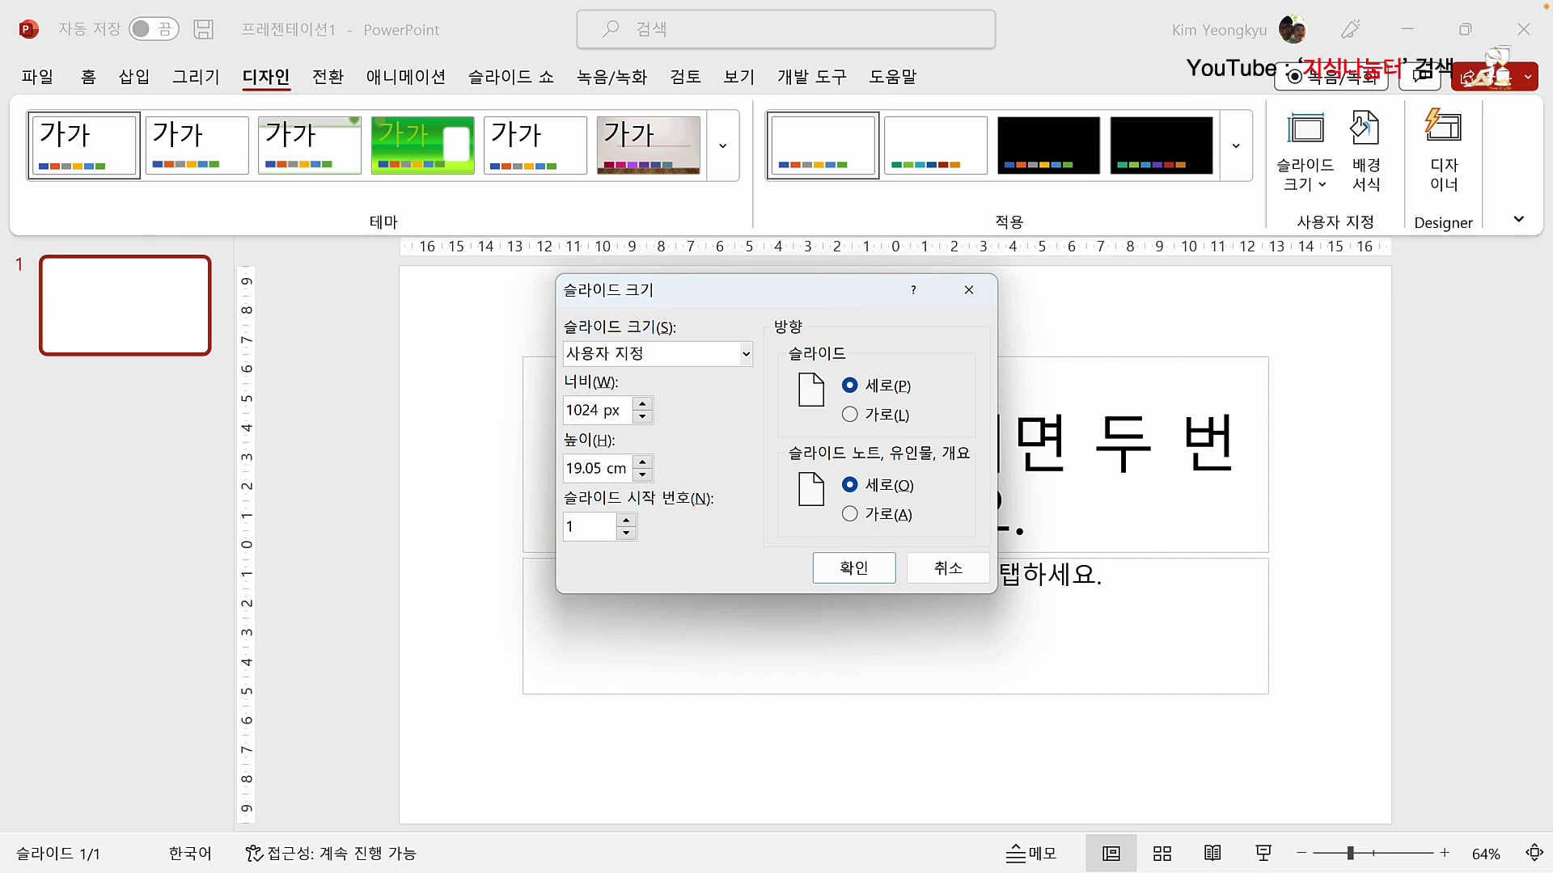
Step: Set the slide height to 1024 px and apply the new size, maximizing the content
{"action": "left_click", "coordinate": [583, 471]}
{"action": "left_click_drag", "start_coordinate": [571, 473], "coordinate": [644, 469]}
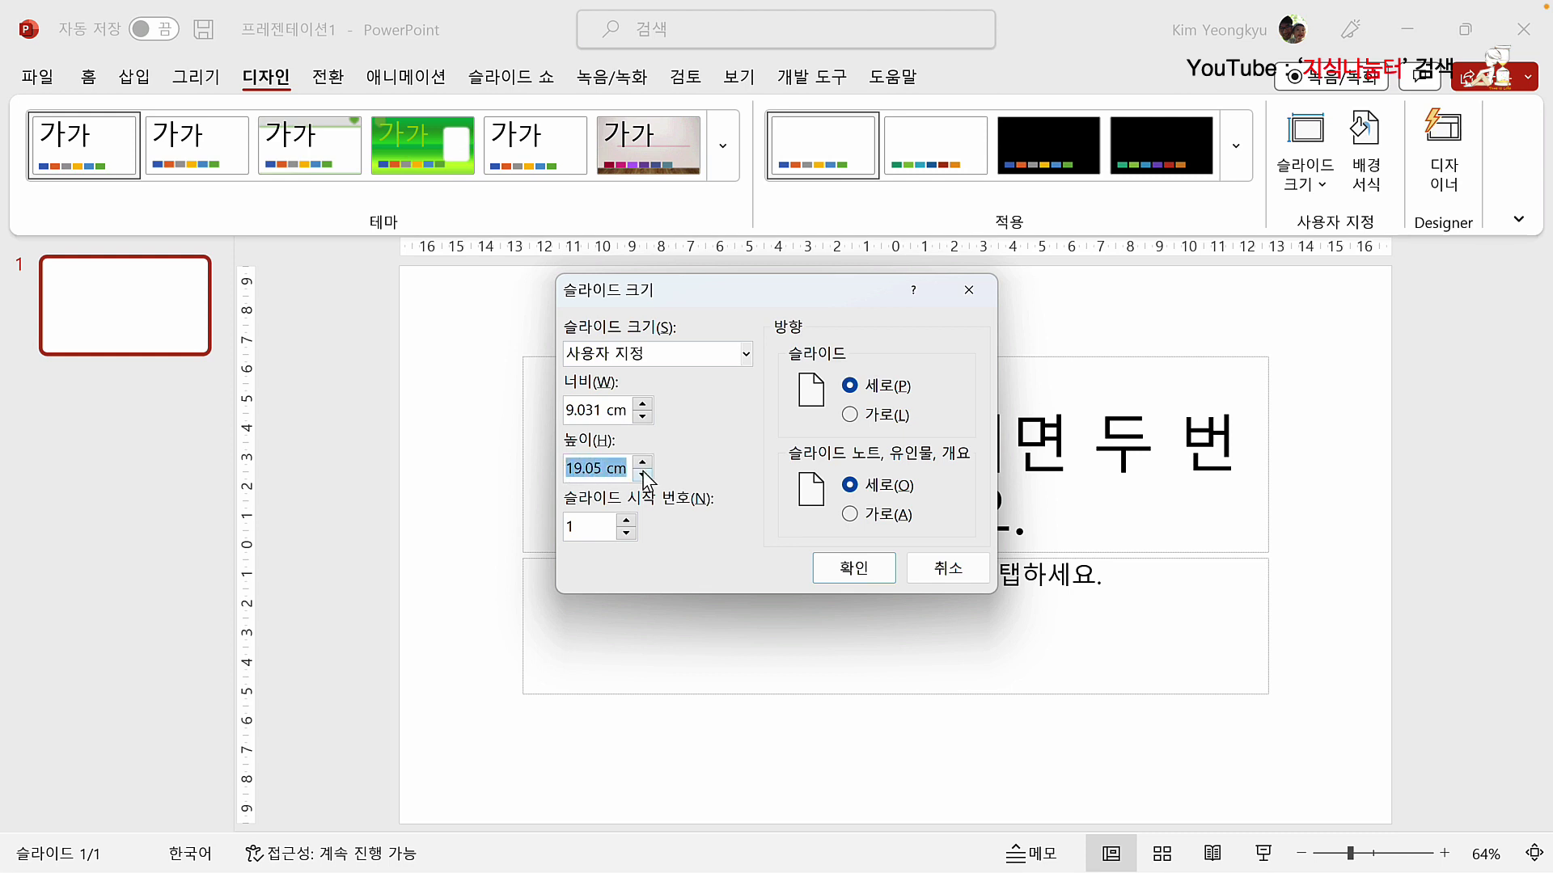
{"action": "type", "text": "1024"}
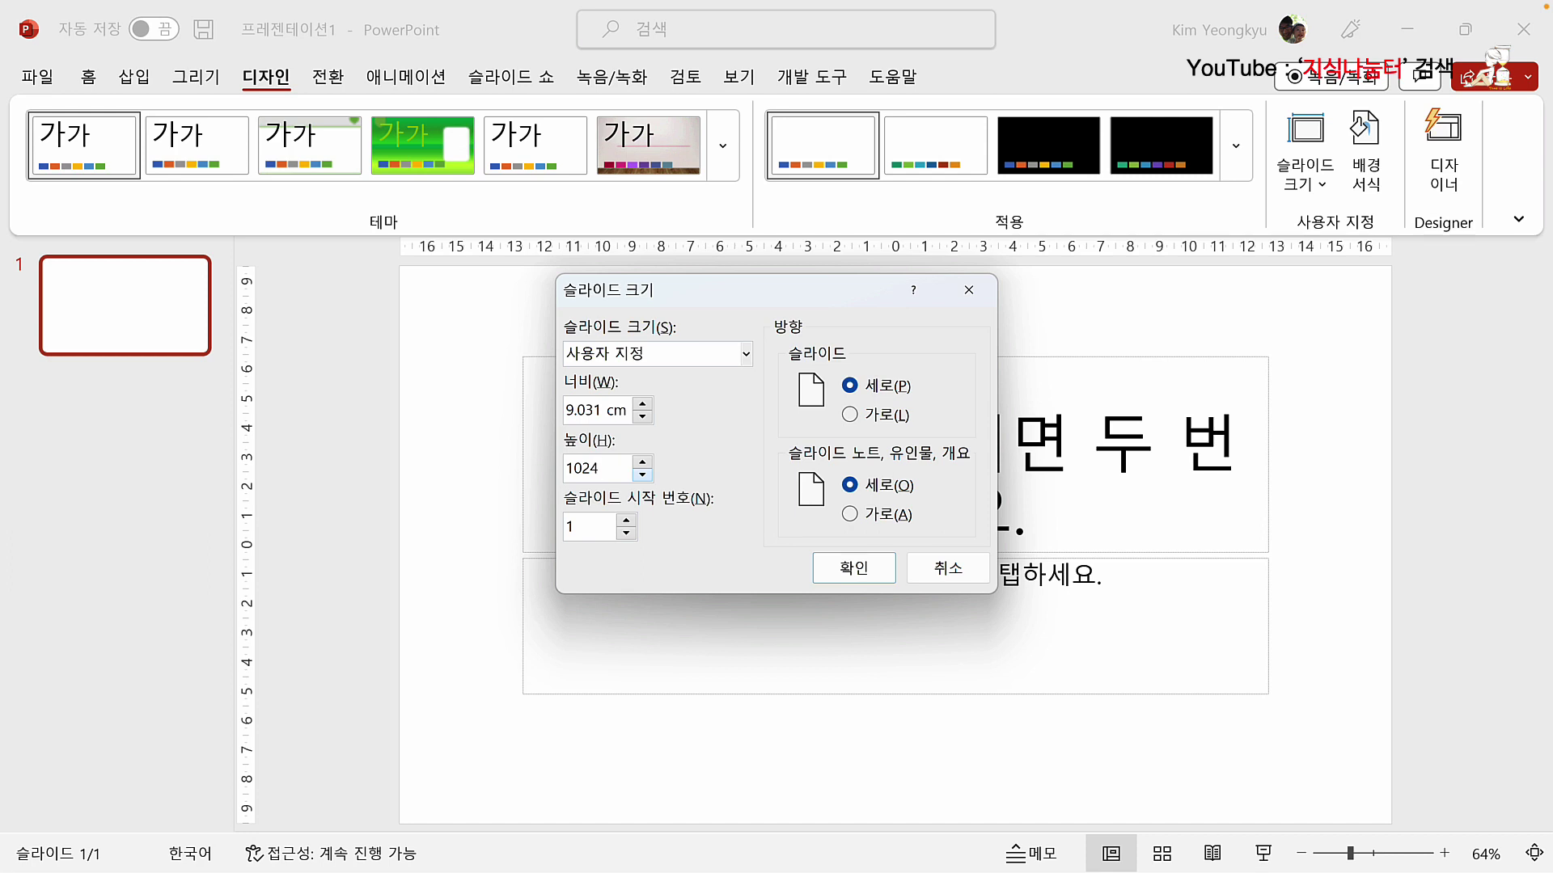
{"action": "type", "text": " px"}
{"action": "left_click", "coordinate": [601, 415]}
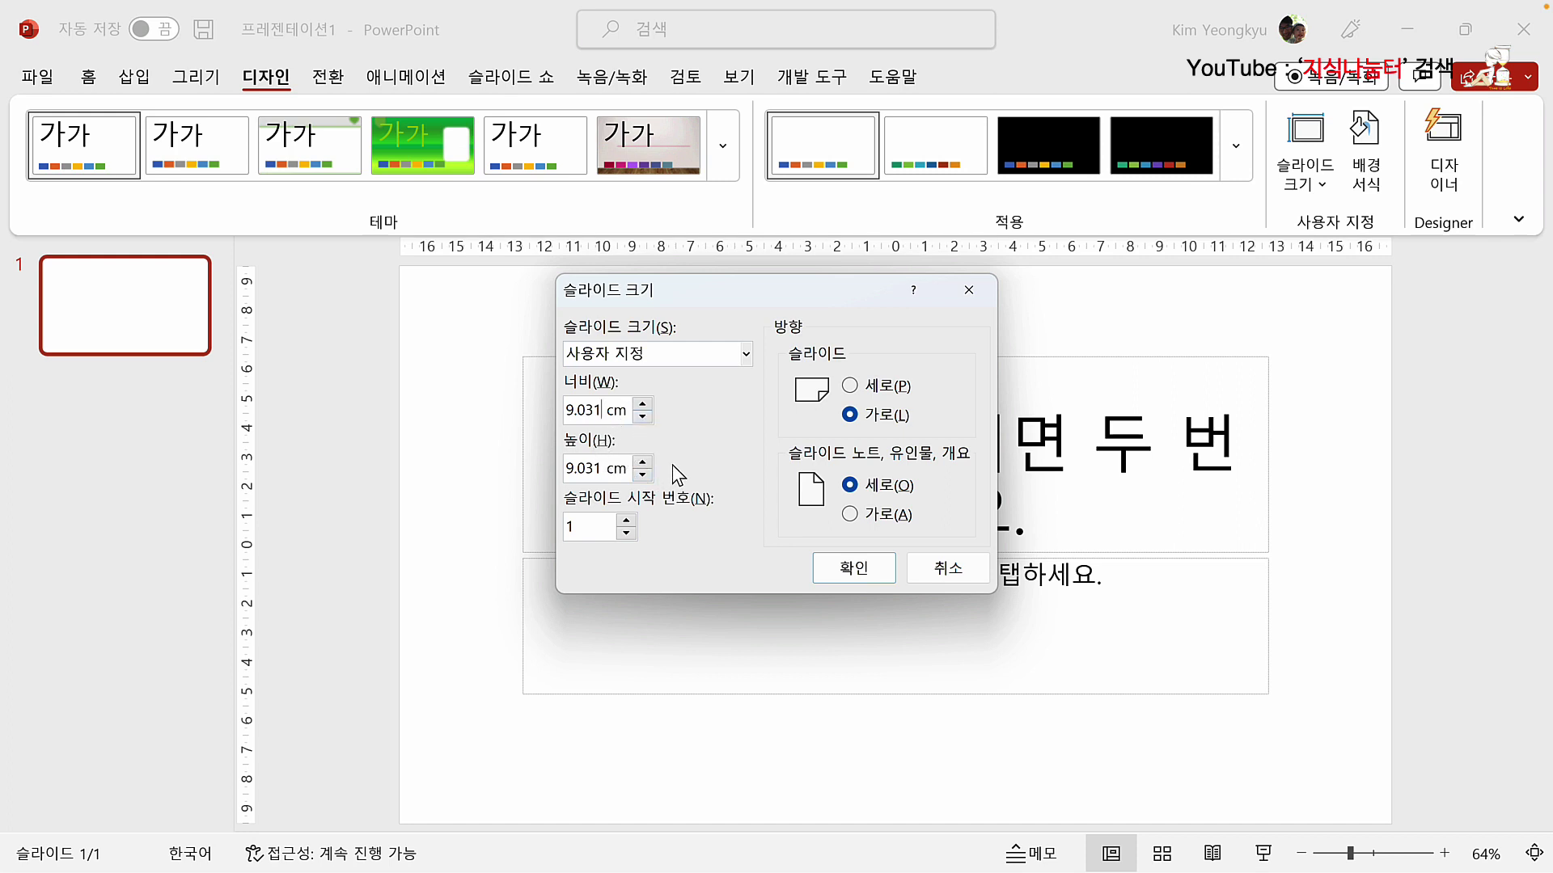
{"action": "left_click", "coordinate": [855, 576]}
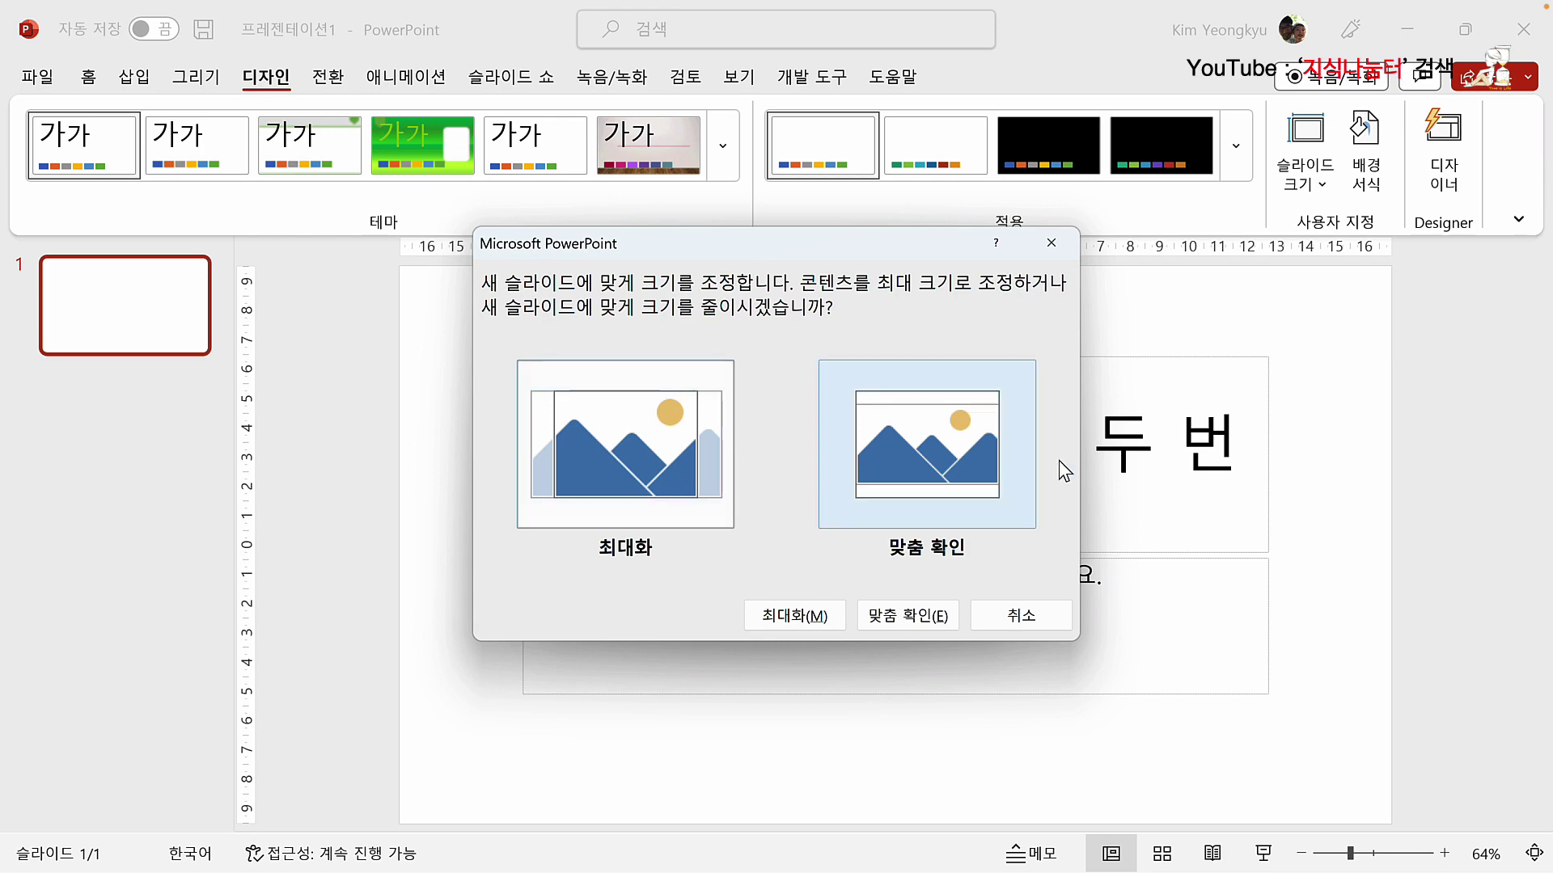
{"action": "left_click", "coordinate": [830, 616]}
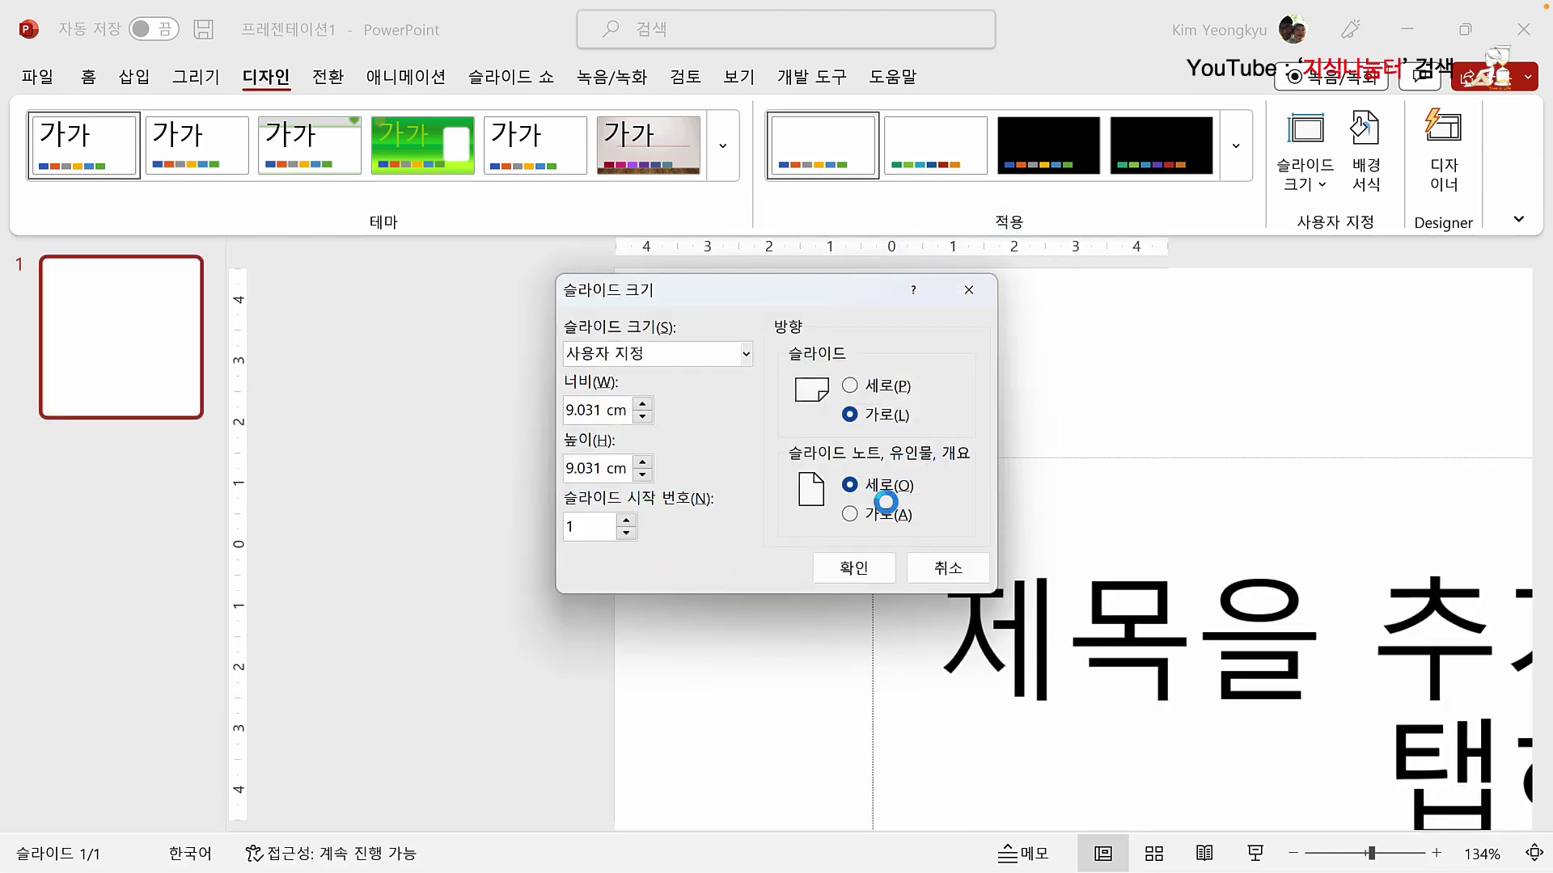
{"action": "key", "text": "Escape"}
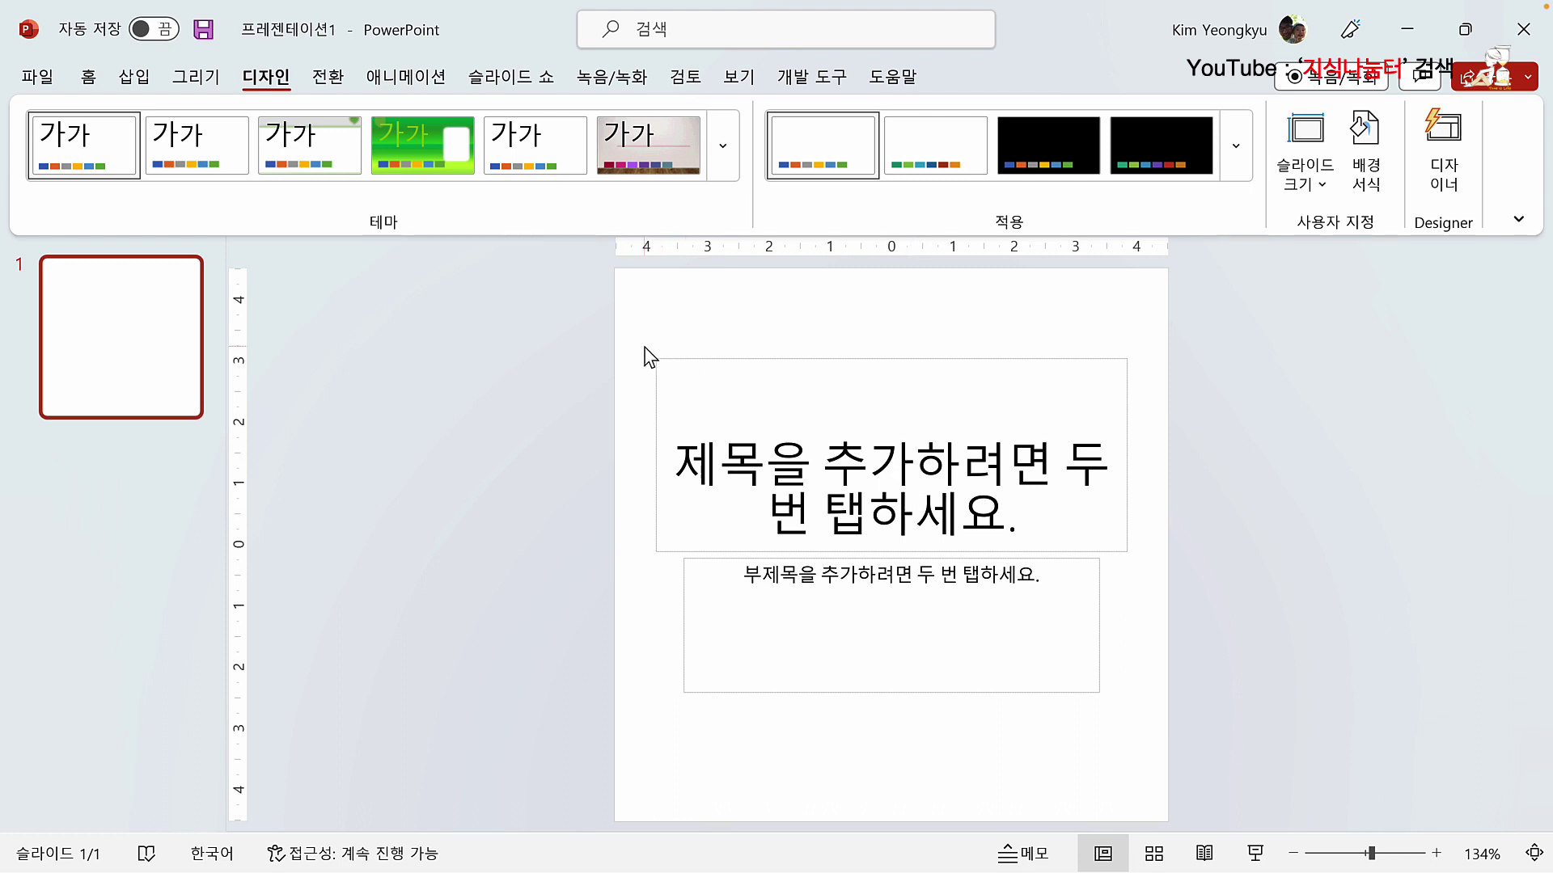
Step: Change the title slide's layout to a blank one
{"action": "left_click", "coordinate": [88, 76]}
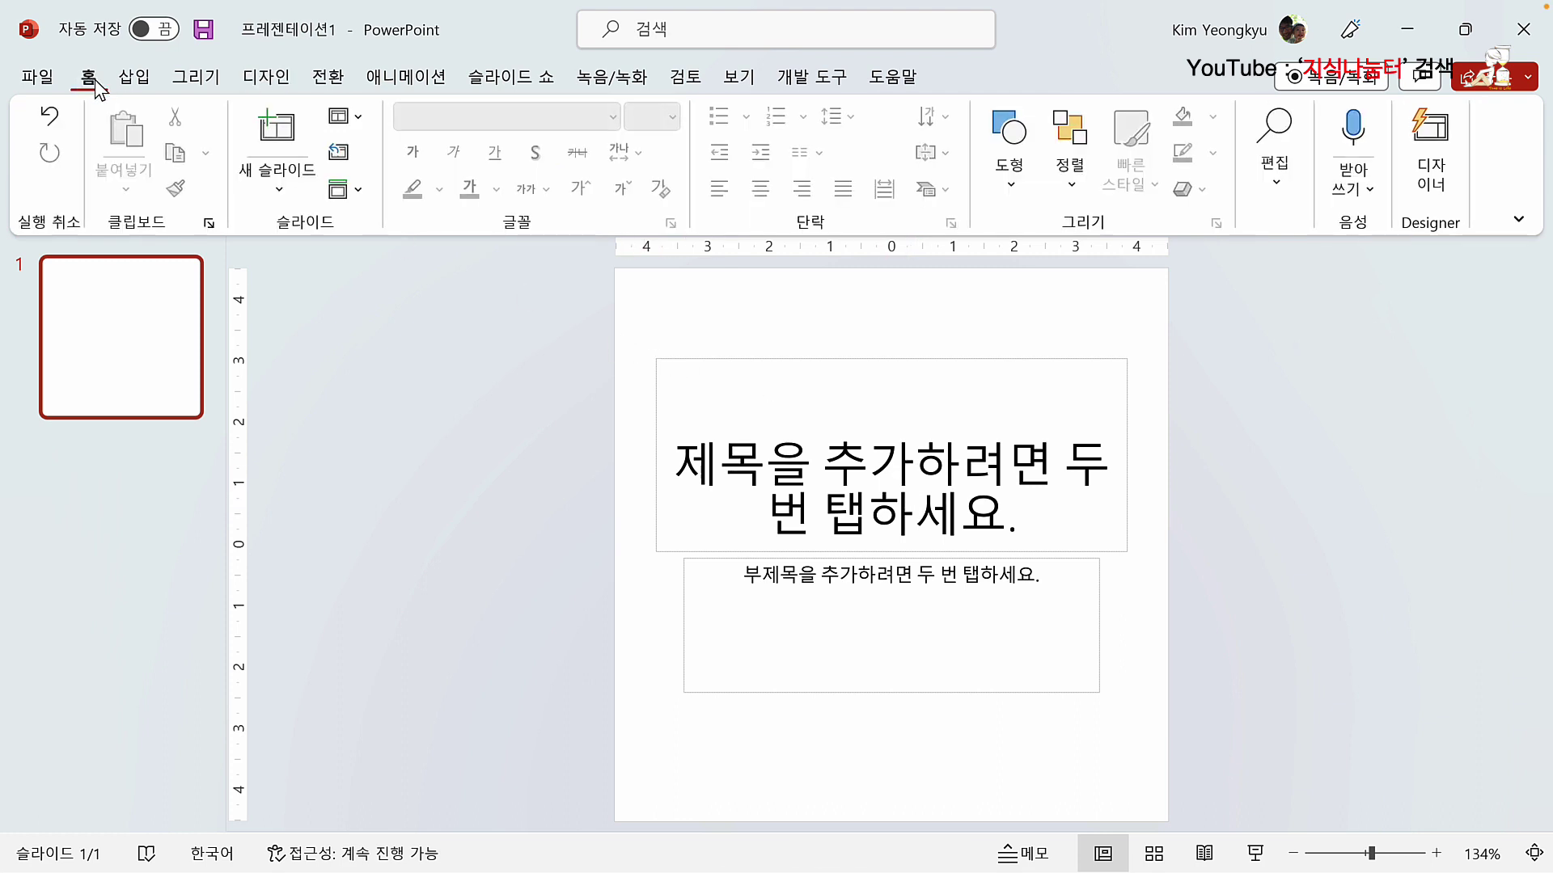
{"action": "left_click", "coordinate": [361, 126]}
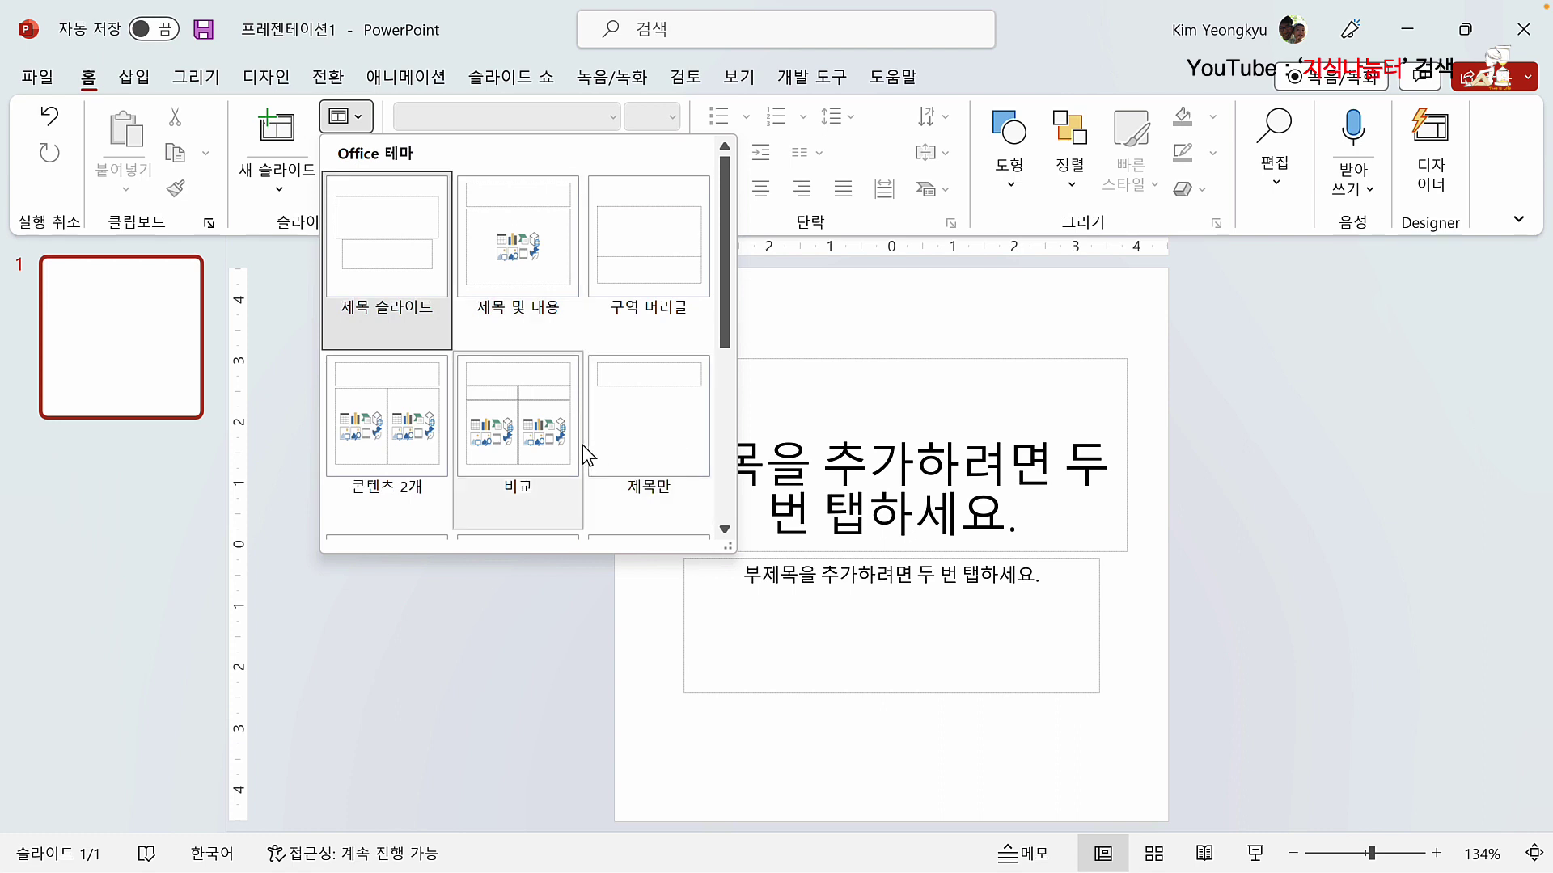
{"action": "scroll", "coordinate": [580, 446], "scroll_direction": "down", "scroll_amount": 3}
{"action": "left_click", "coordinate": [419, 289]}
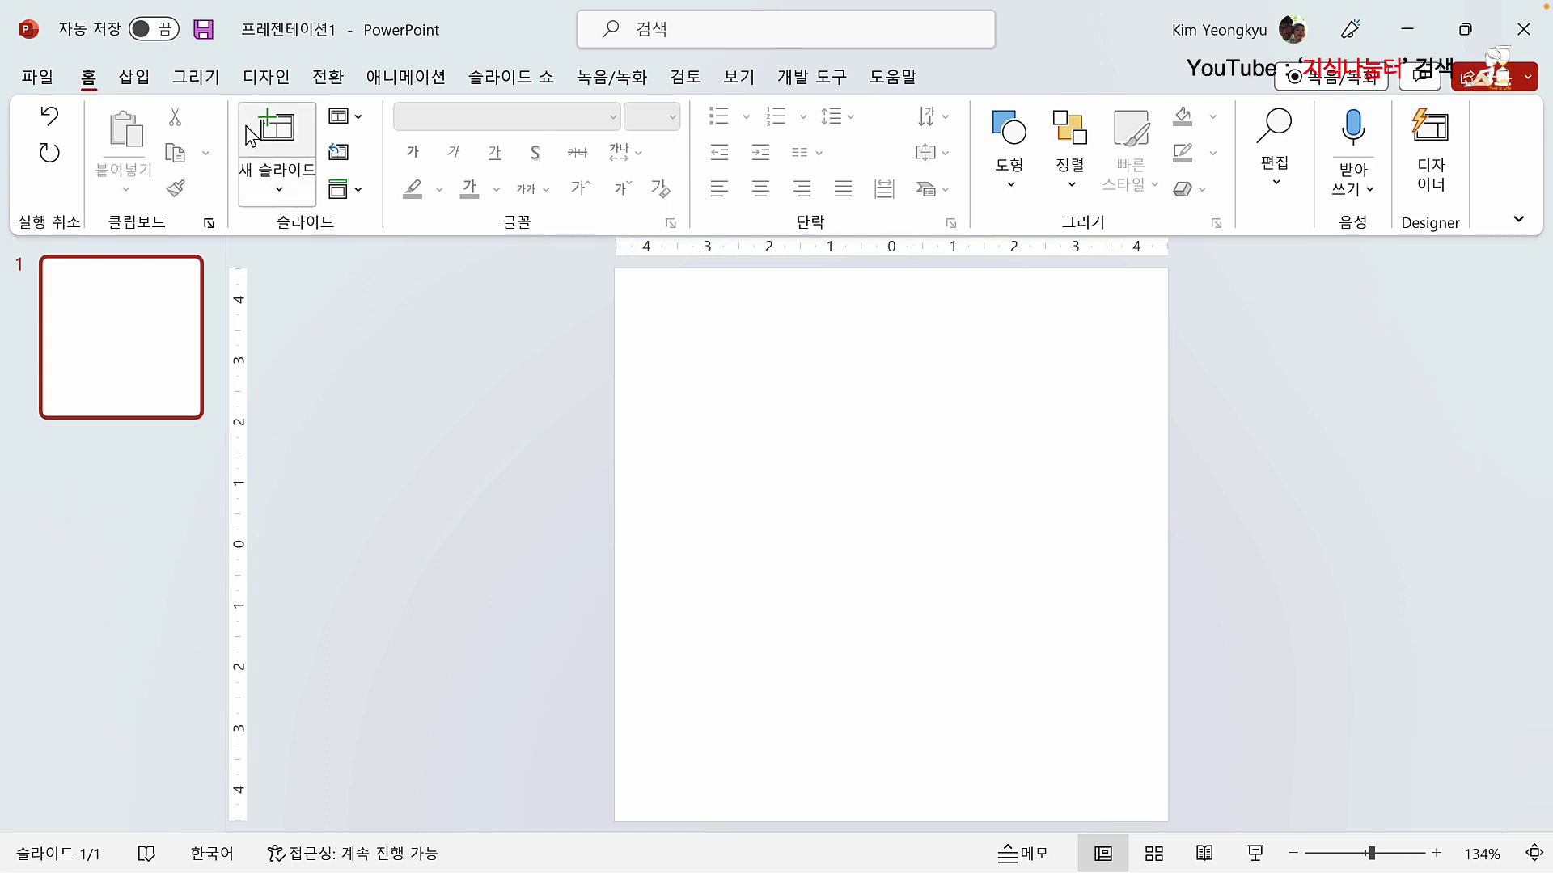
Step: Draw a thin horizontal rectangle about 9.01 cm wide and 0.42 cm high across the lower part of the slide
{"action": "left_click", "coordinate": [134, 77]}
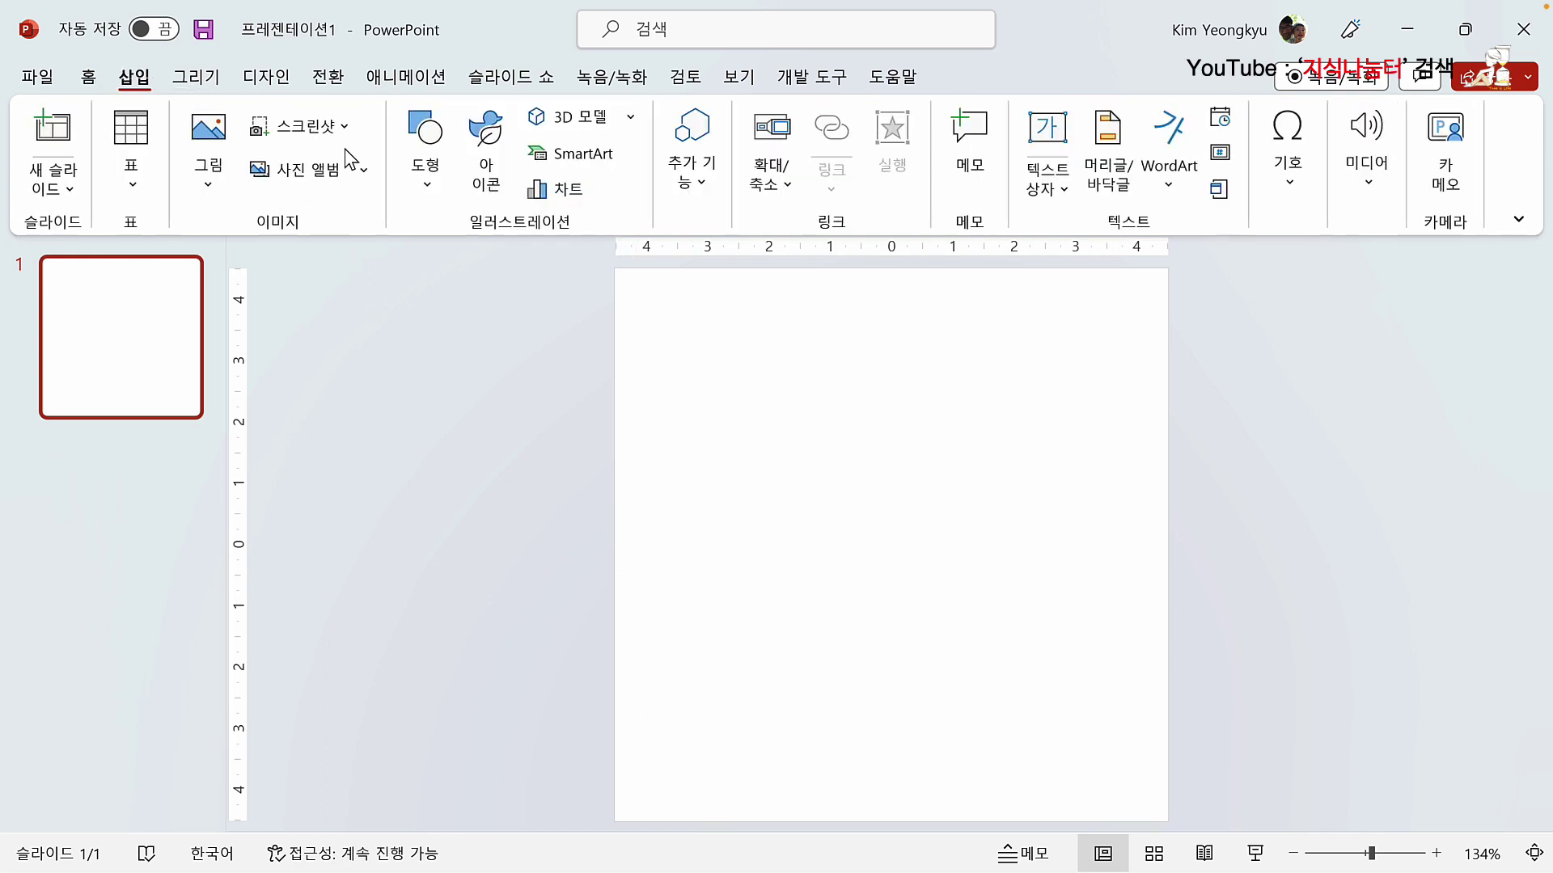
{"action": "left_click", "coordinate": [426, 194]}
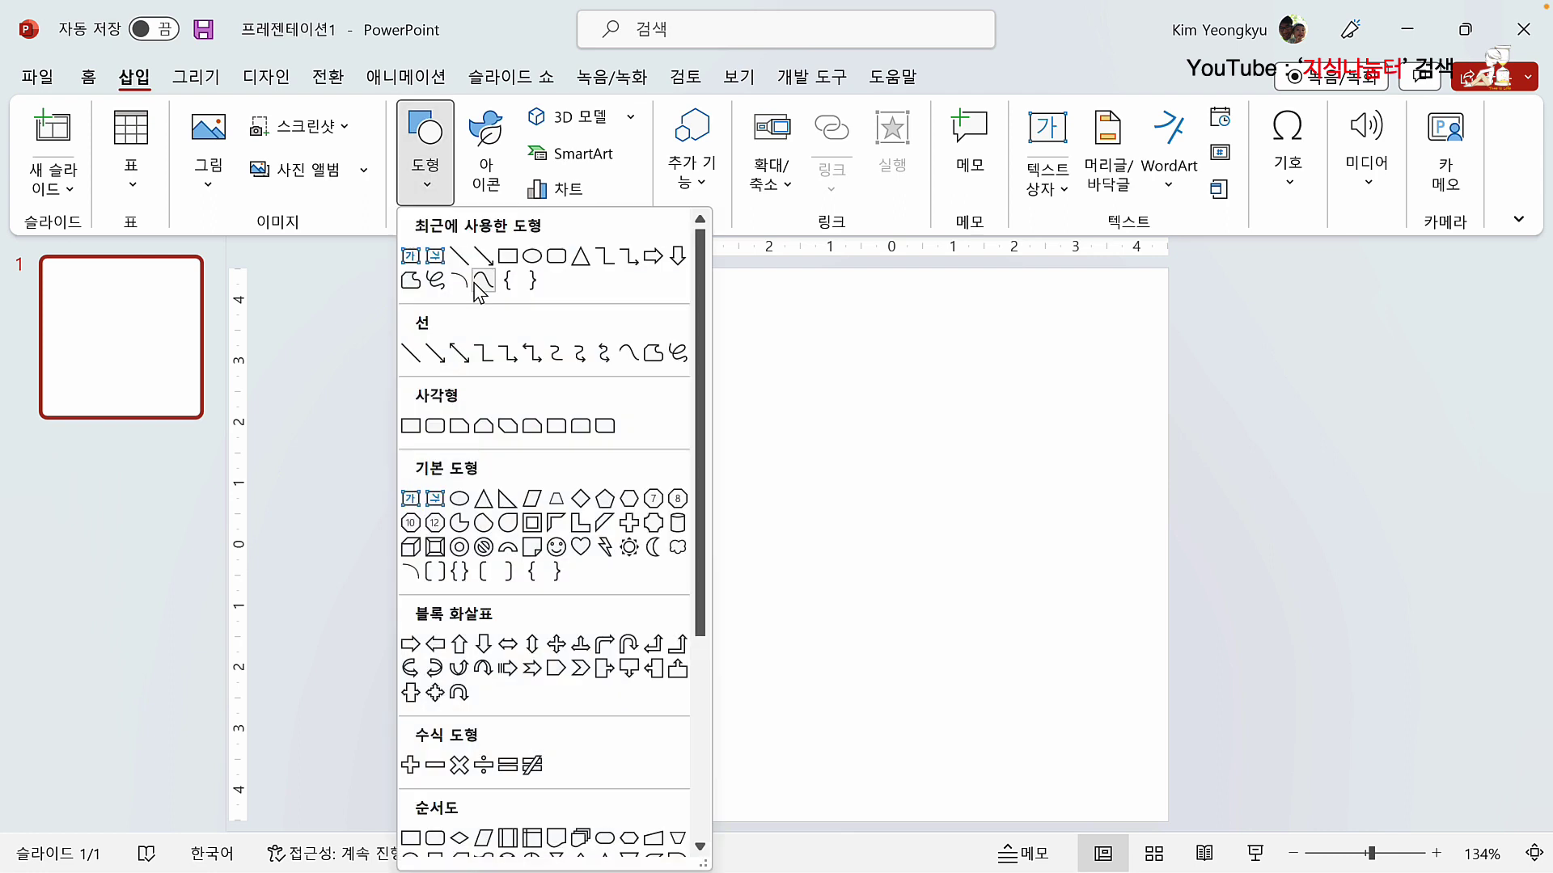
{"action": "left_click", "coordinate": [411, 426]}
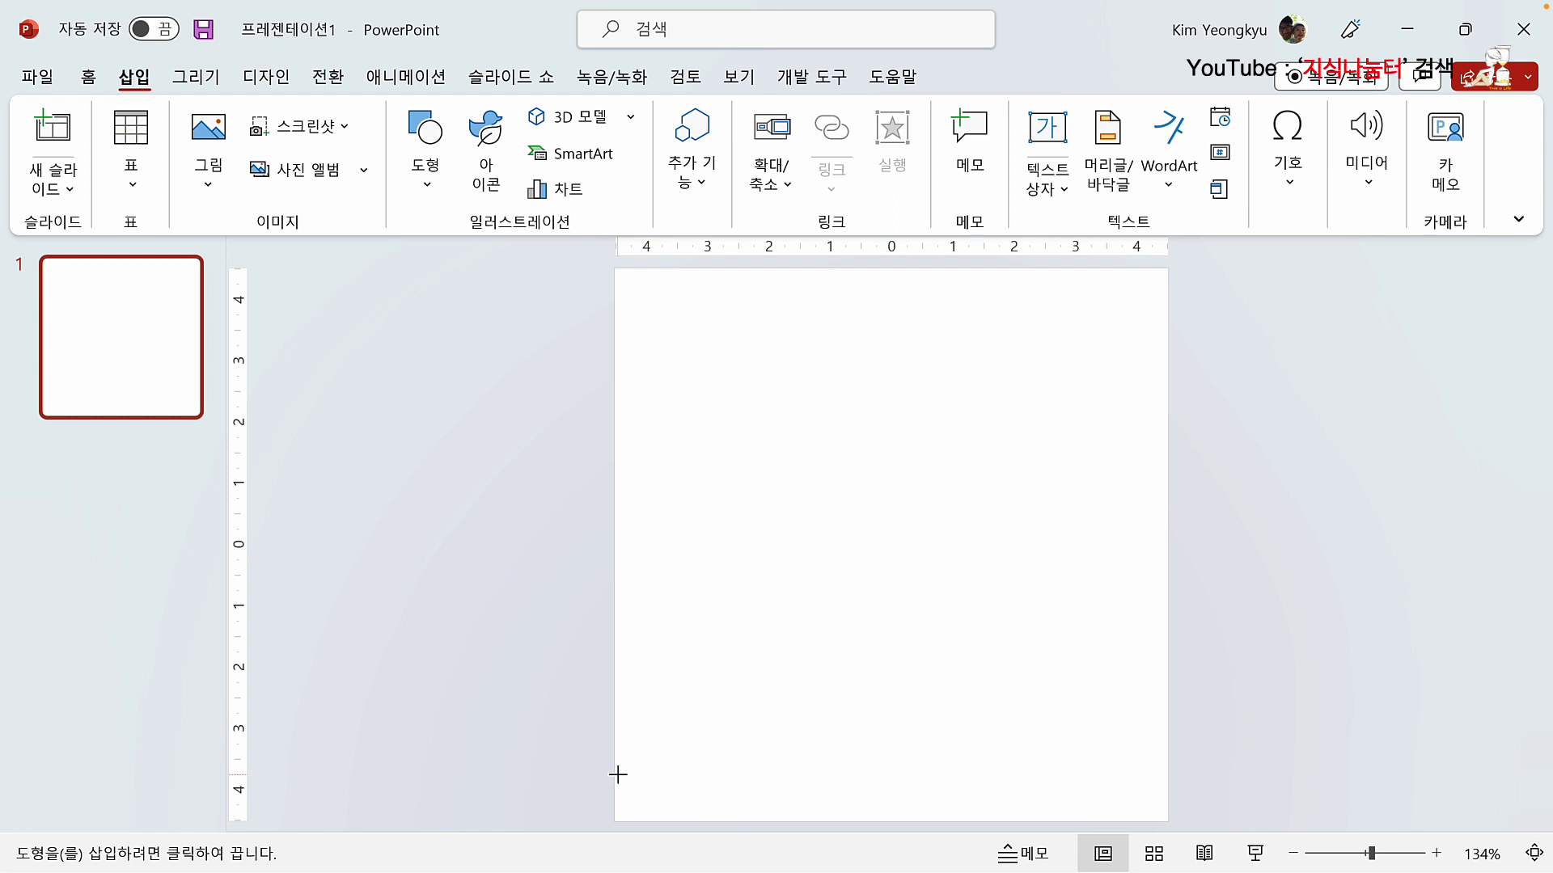
{"action": "left_click_drag", "start_coordinate": [617, 775], "coordinate": [1168, 799]}
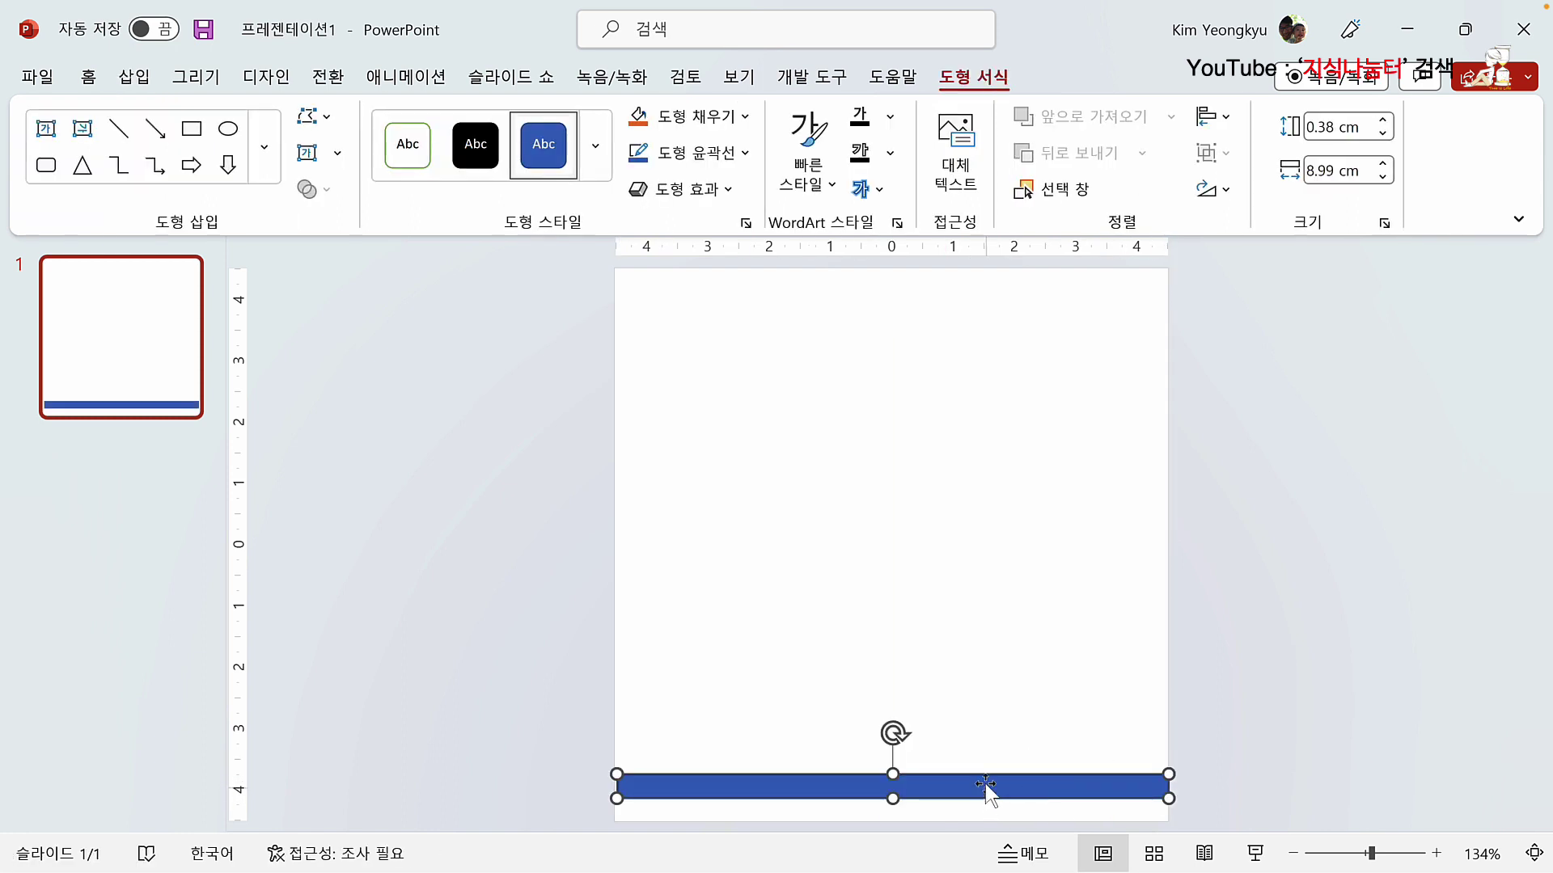
{"action": "left_click_drag", "start_coordinate": [988, 797], "coordinate": [985, 779]}
{"action": "left_click_drag", "start_coordinate": [1167, 766], "coordinate": [1167, 763]}
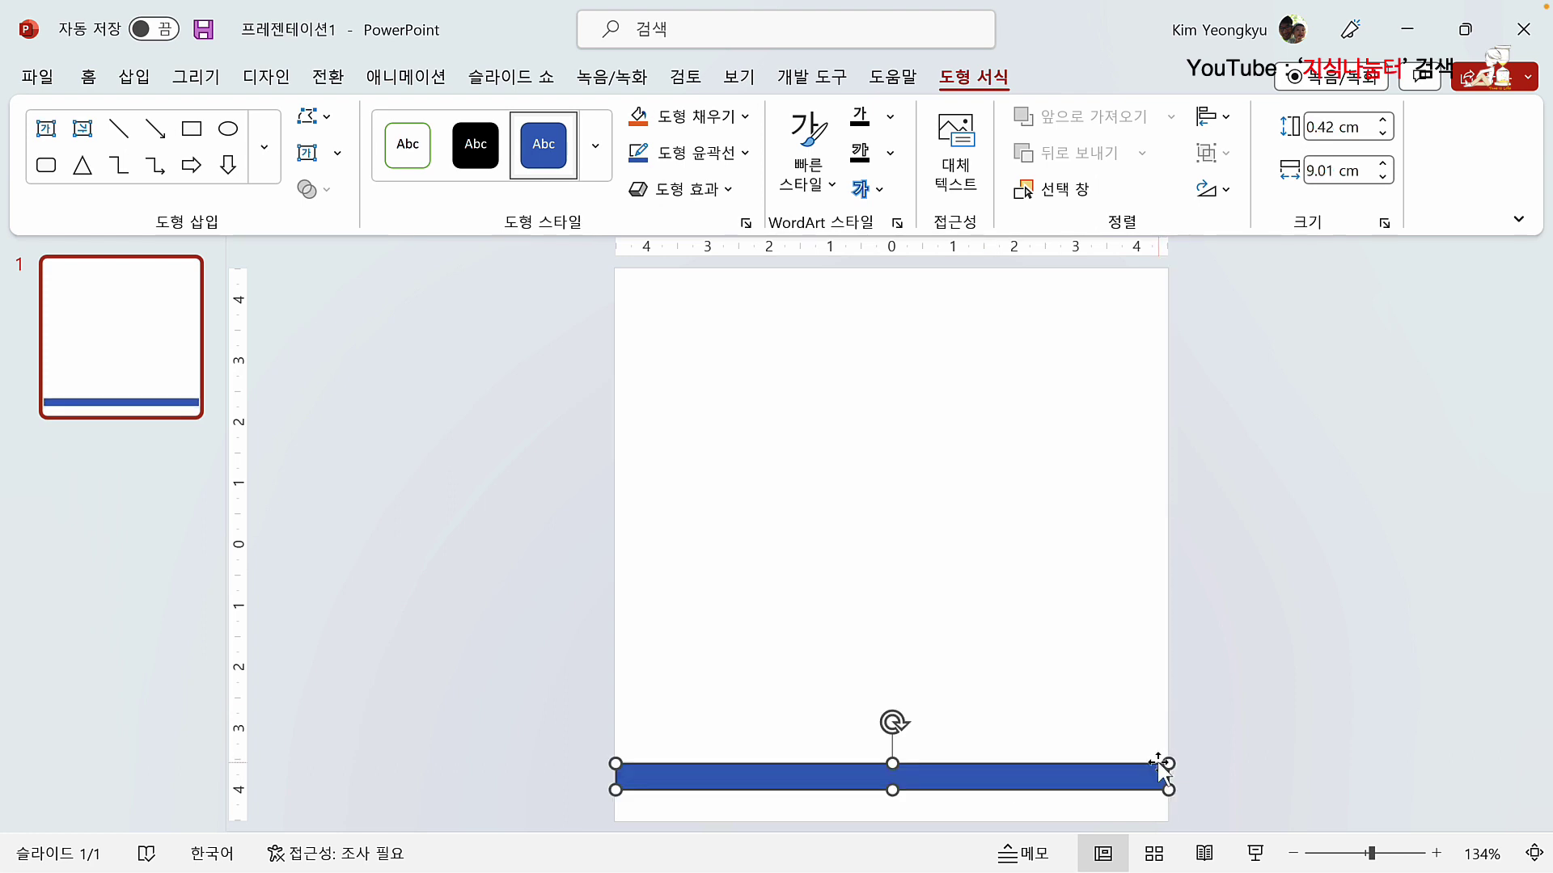
Step: Fill the horizontal bar with light grey and remove its outline
{"action": "left_click", "coordinate": [744, 120]}
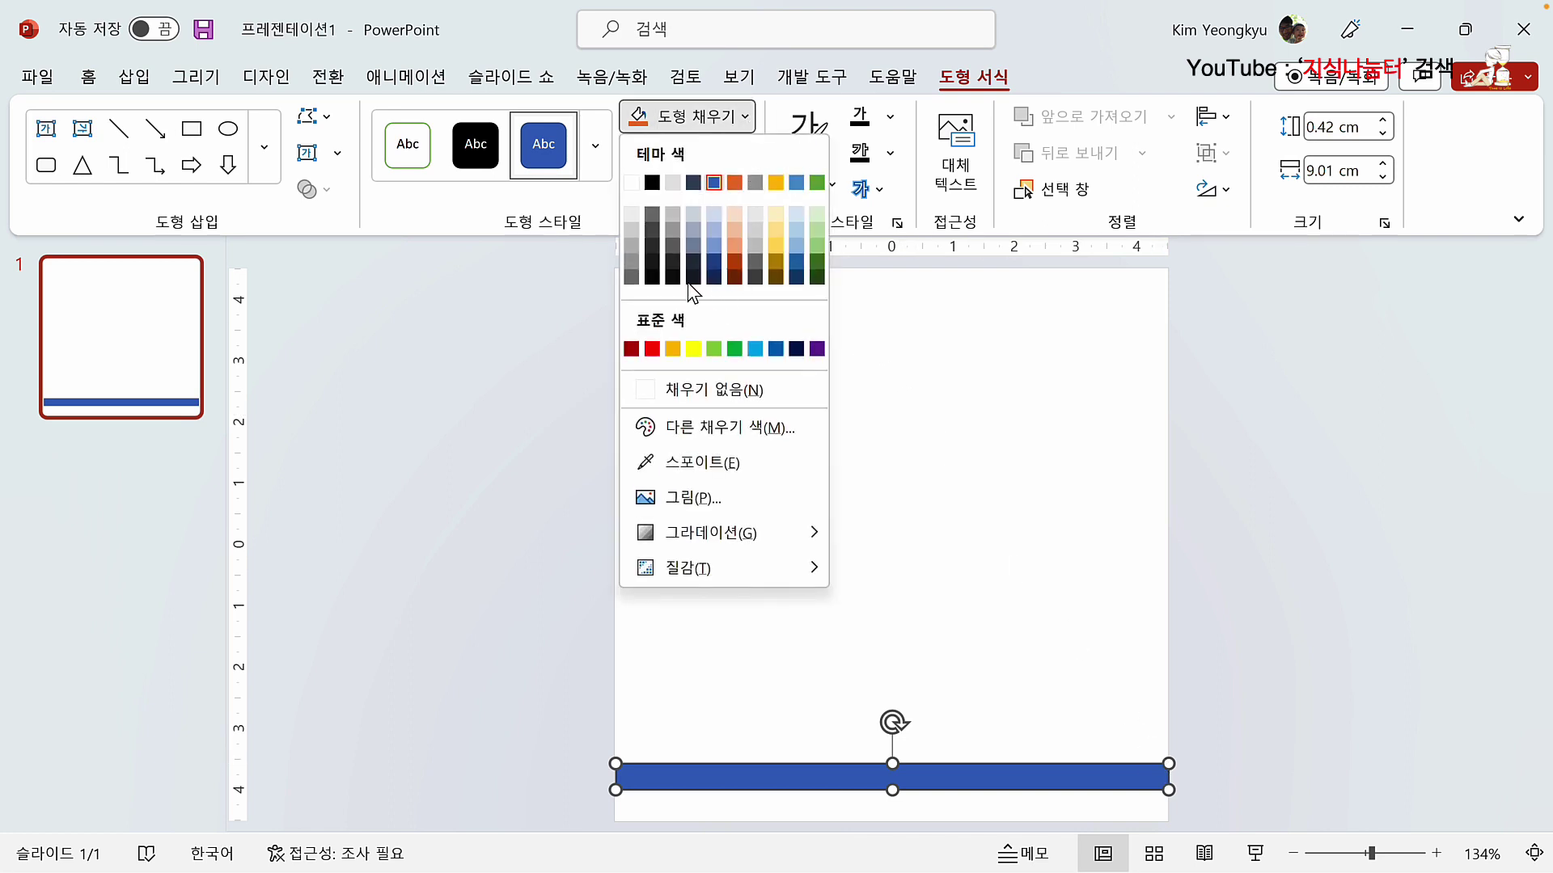
{"action": "left_click", "coordinate": [632, 235]}
{"action": "left_click", "coordinate": [741, 152]}
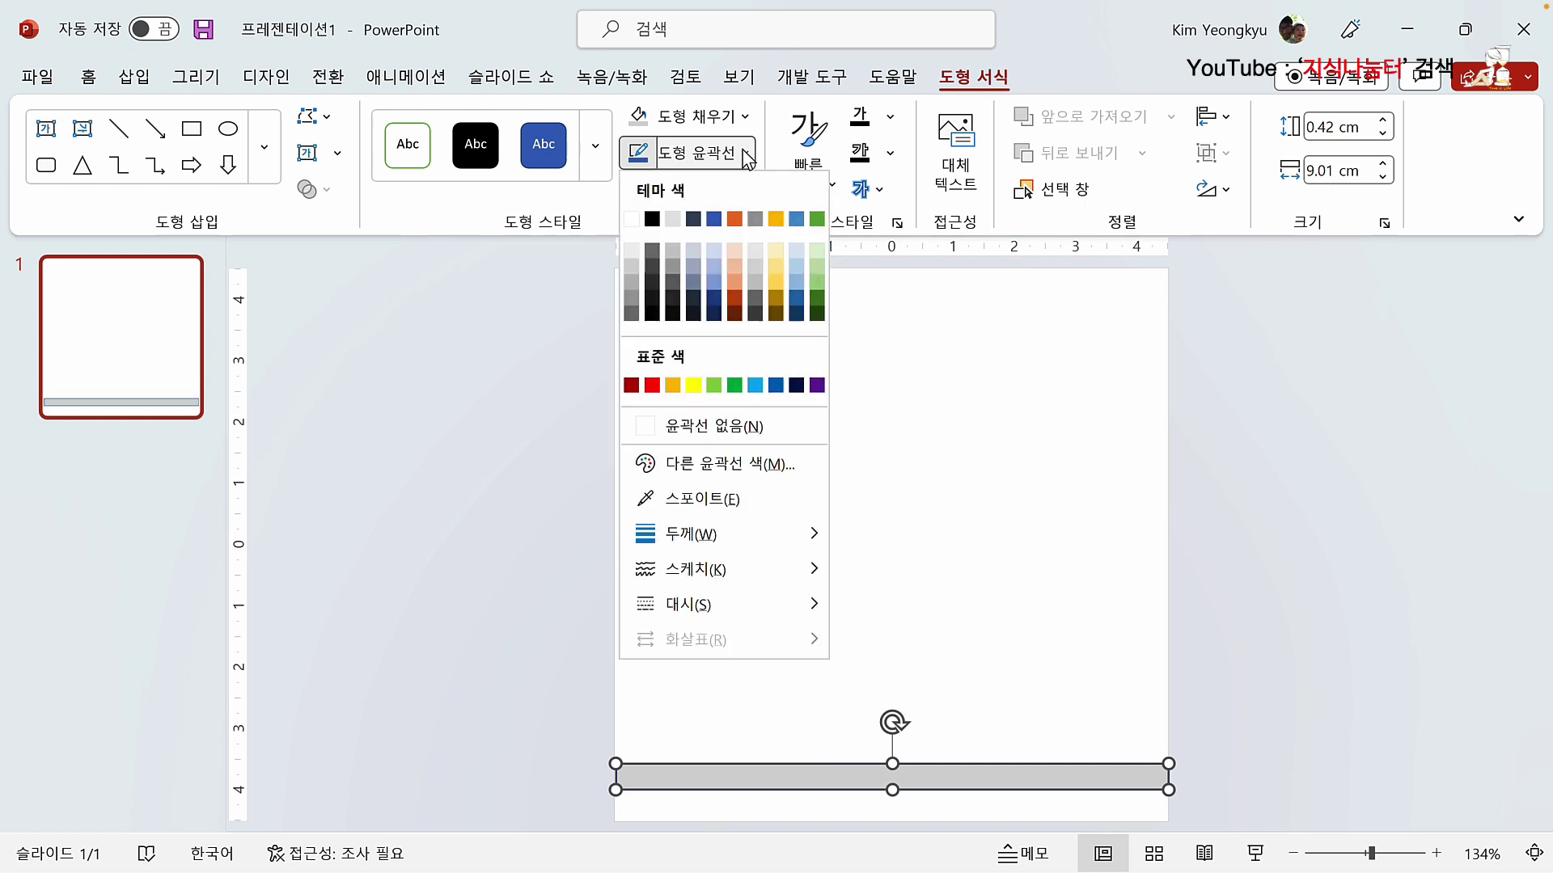
{"action": "left_click", "coordinate": [730, 427]}
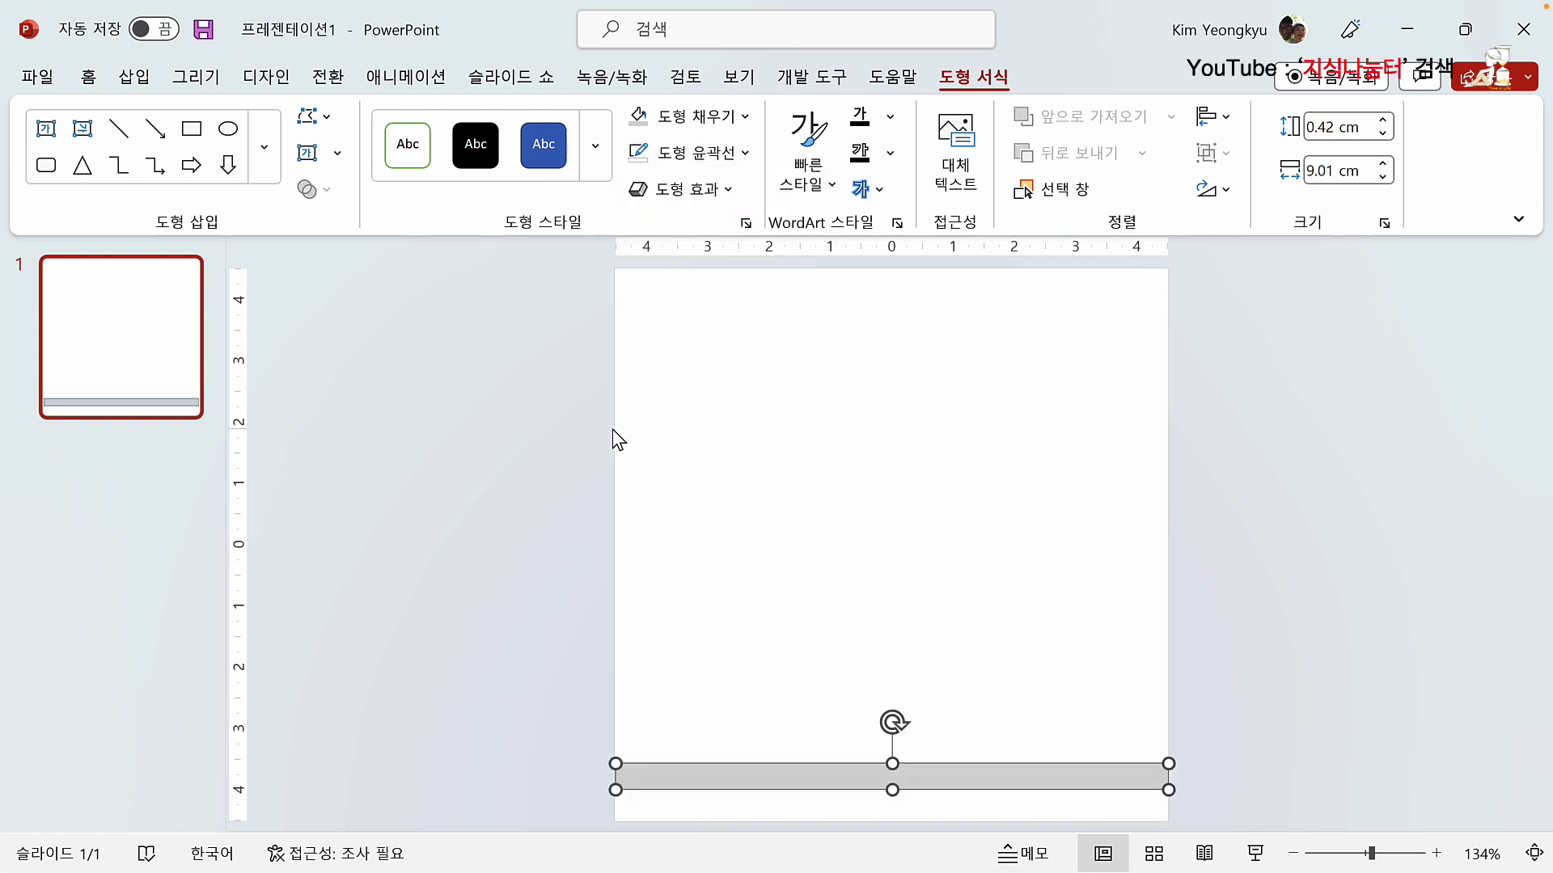
{"action": "left_click", "coordinate": [648, 564]}
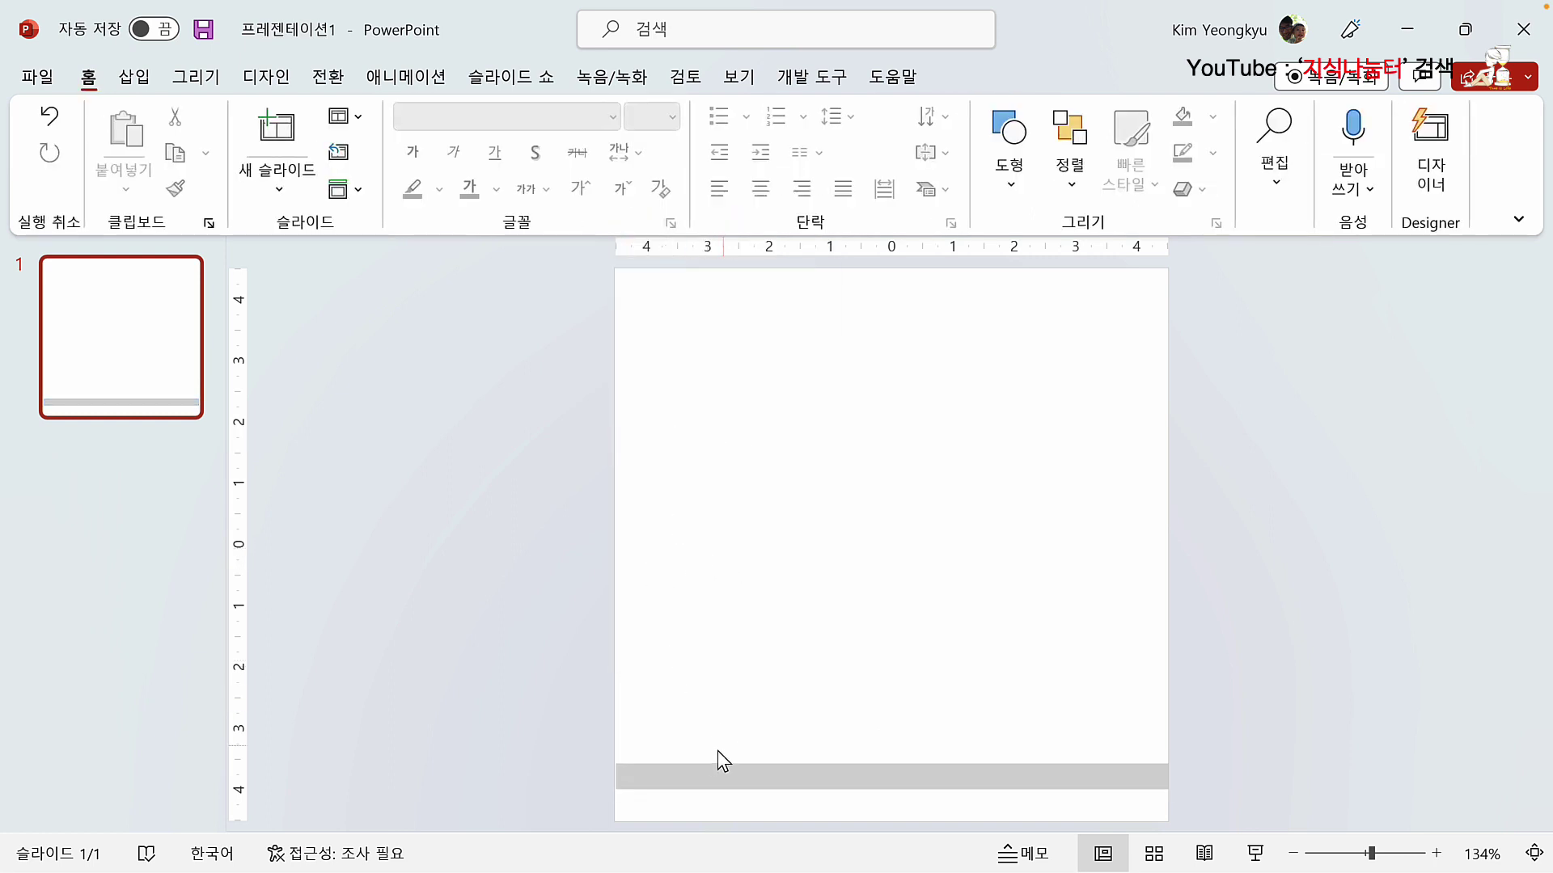
Step: Extend the grey bar to the slide's left edge and make it slightly taller by raising its upper edge
{"action": "left_click", "coordinate": [651, 776]}
{"action": "left_click_drag", "start_coordinate": [614, 764], "coordinate": [613, 766]}
{"action": "left_click", "coordinate": [549, 726]}
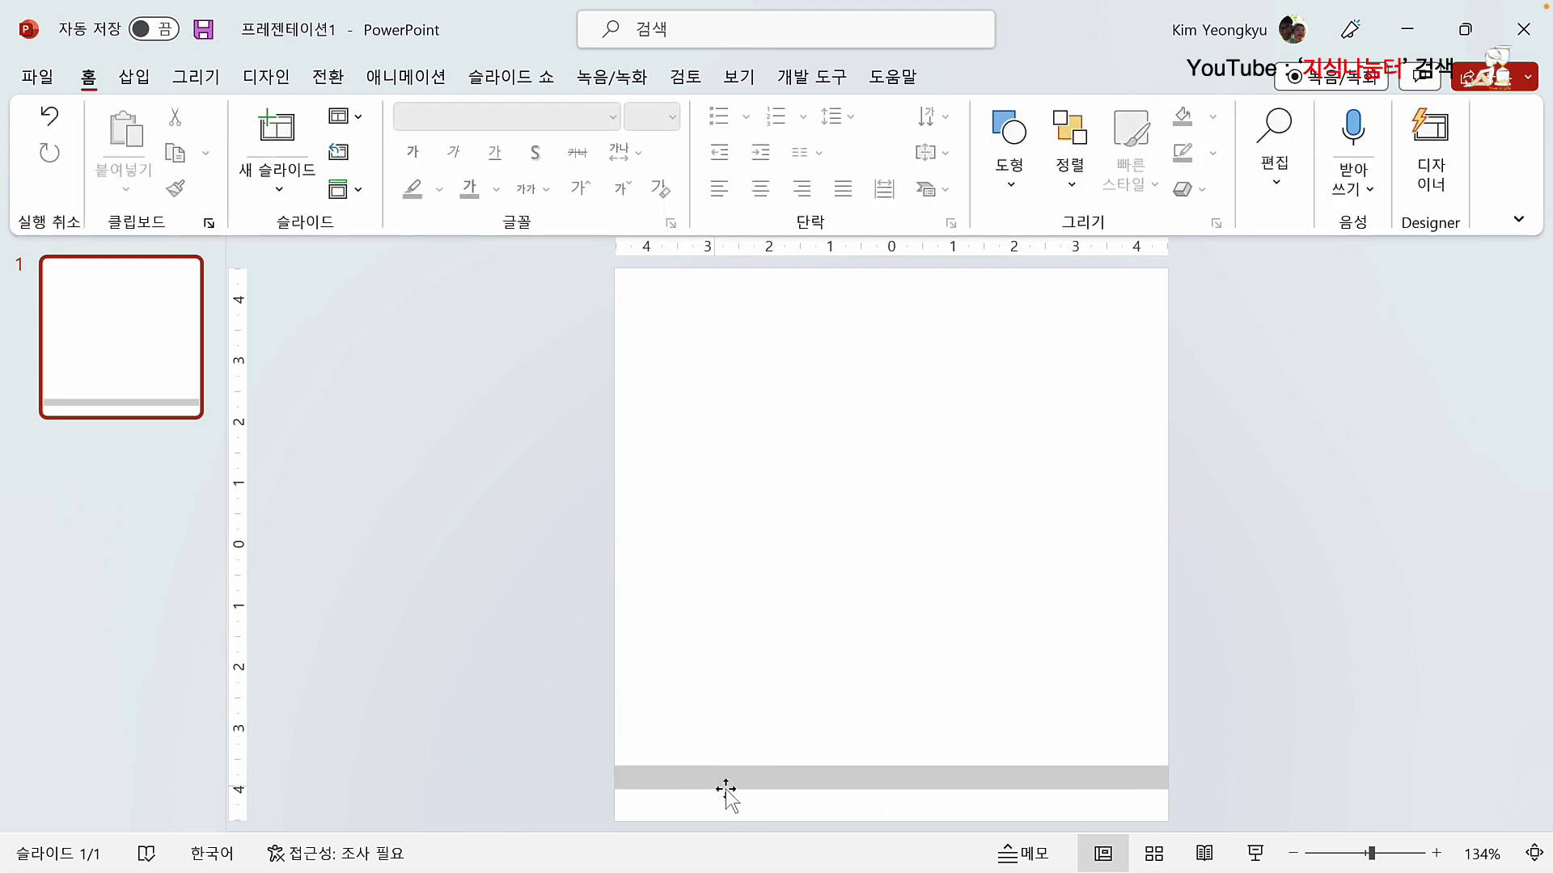
{"action": "left_click", "coordinate": [763, 777]}
{"action": "left_click_drag", "start_coordinate": [891, 766], "coordinate": [893, 758]}
{"action": "left_click", "coordinate": [790, 686]}
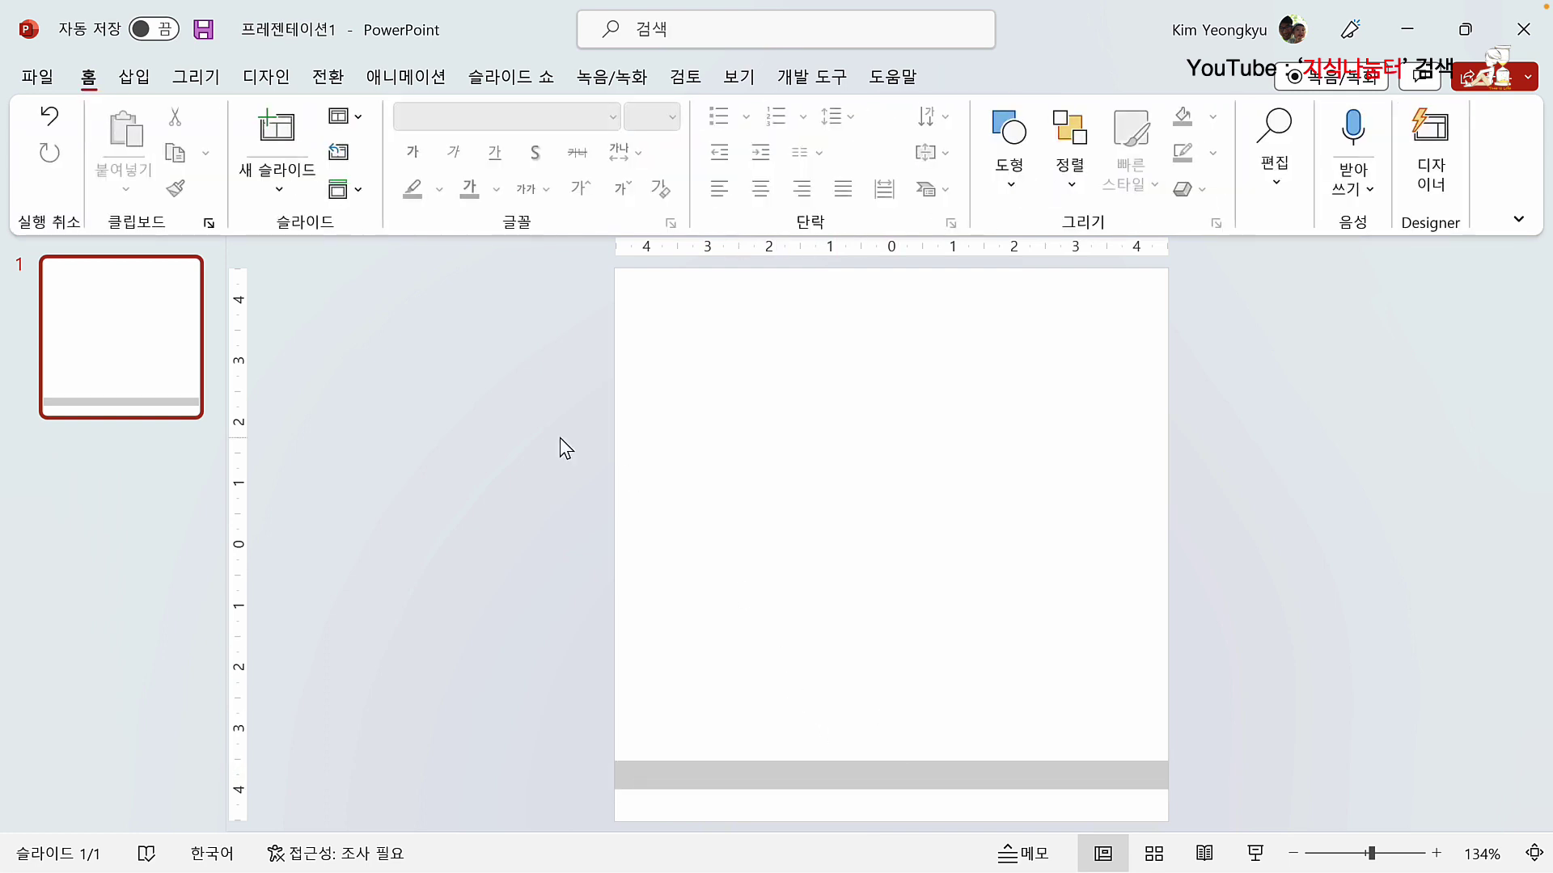
Step: Draw a small rectangle about 1.55 cm wide and 0.38 cm high on the left part of the grey bar
{"action": "left_click", "coordinate": [134, 77]}
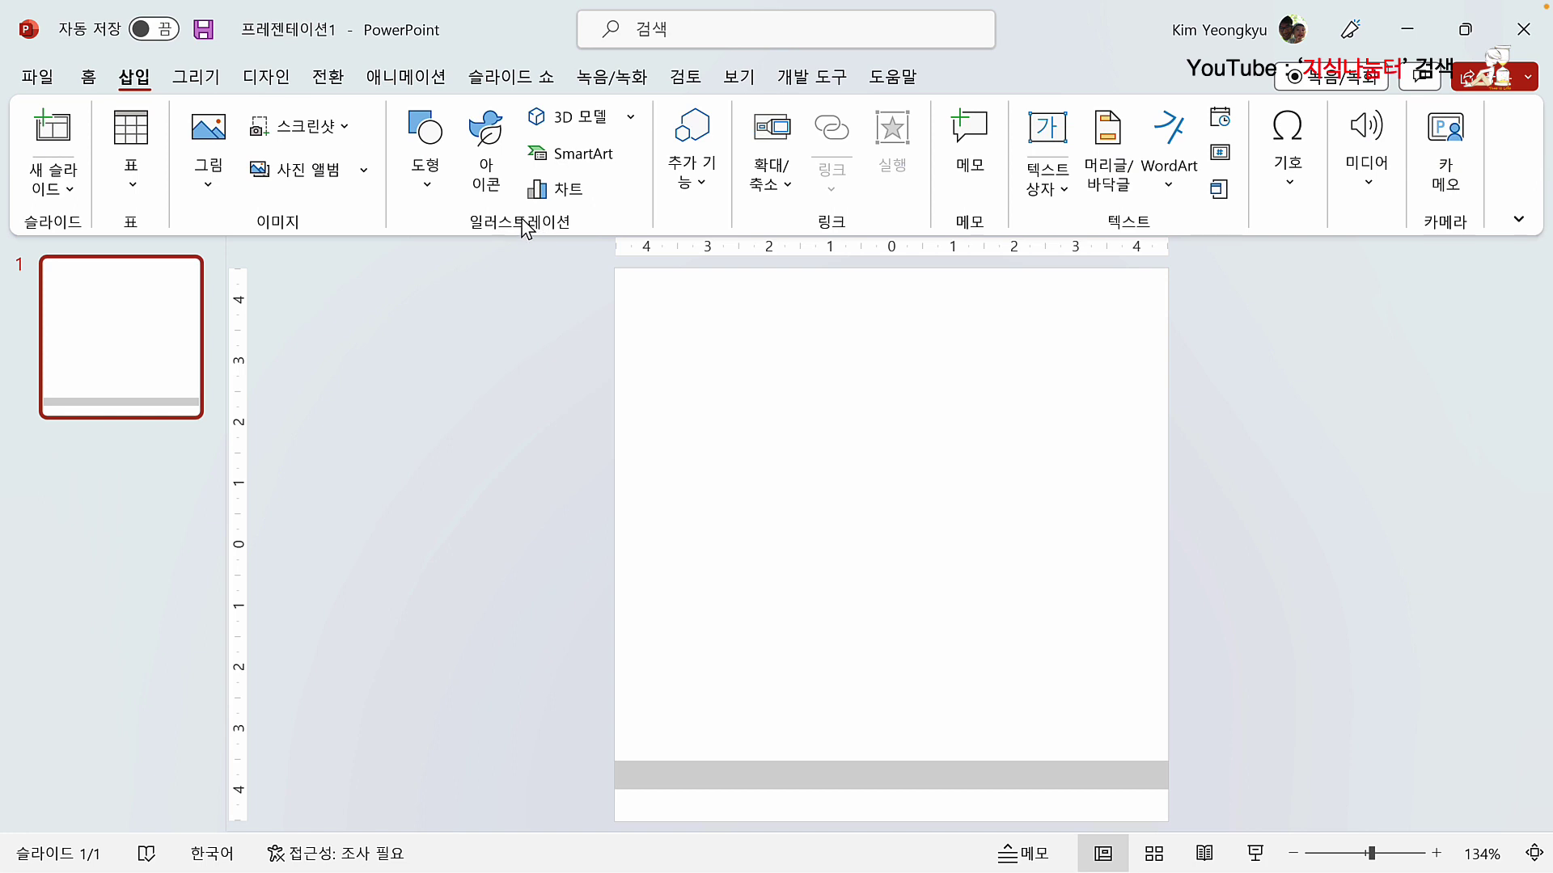
{"action": "left_click", "coordinate": [429, 186]}
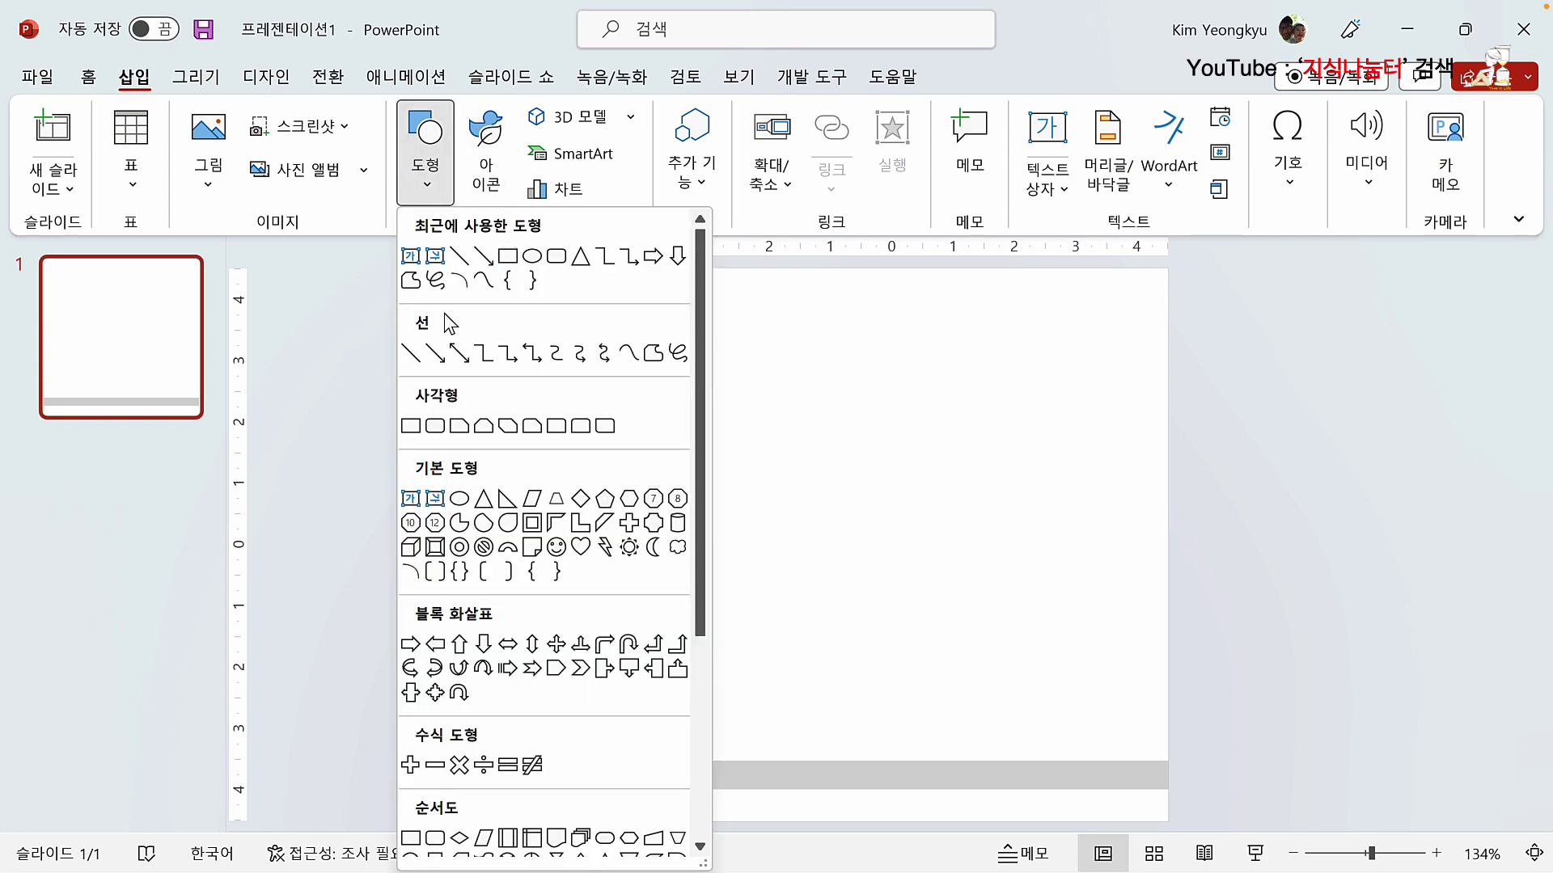
{"action": "left_click", "coordinate": [410, 426]}
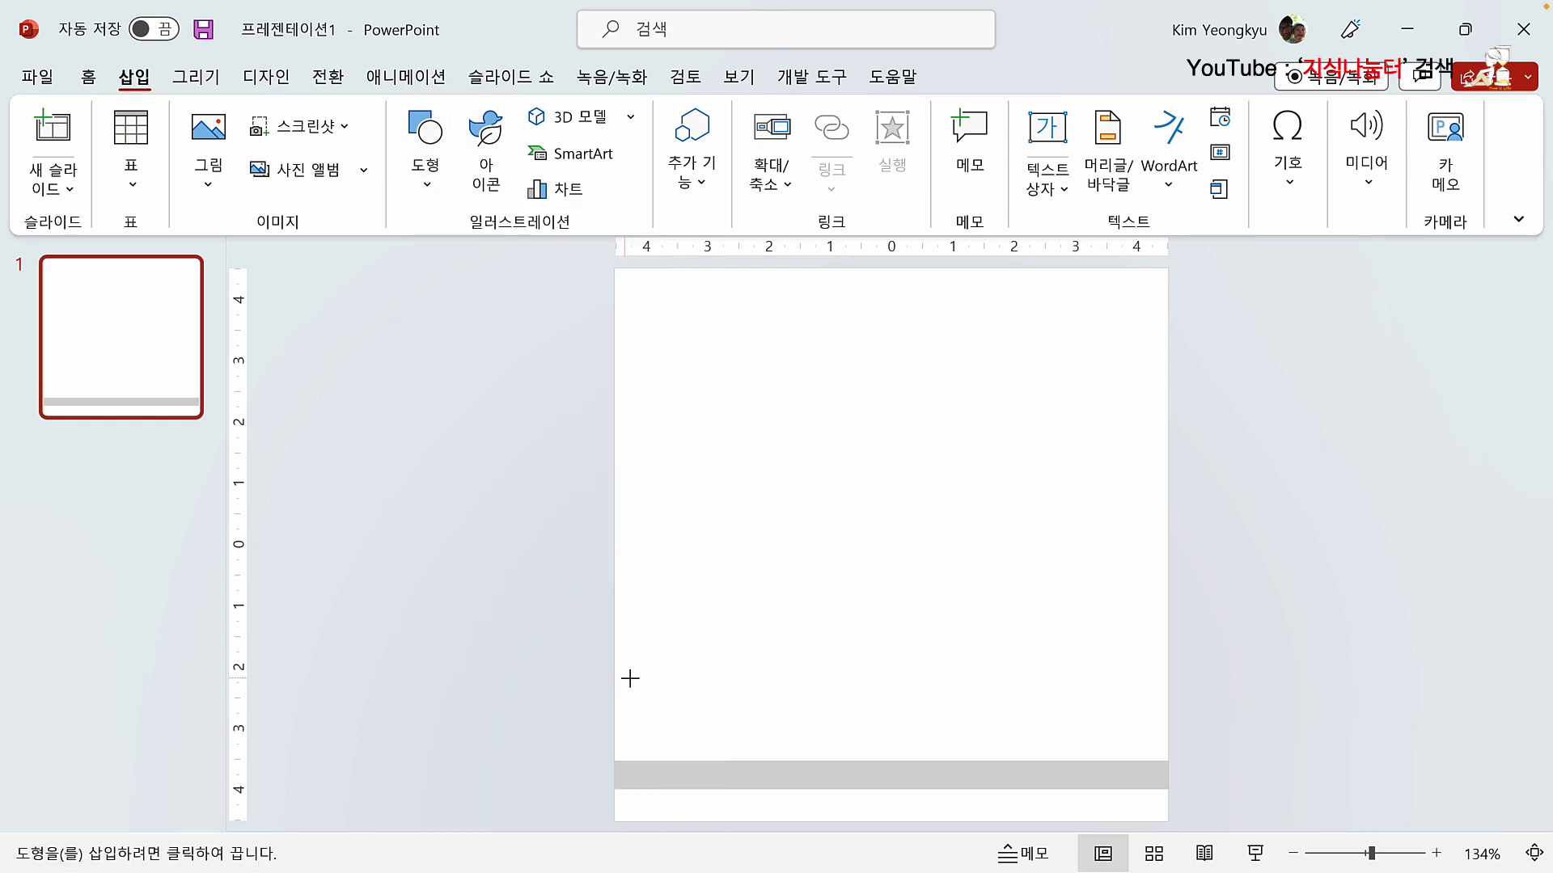
{"action": "mouse_move", "coordinate": [692, 710]}
{"action": "left_mouse_down"}
{"action": "mouse_move", "coordinate": [780, 731]}
{"action": "mouse_move", "coordinate": [744, 776]}
{"action": "left_mouse_up"}
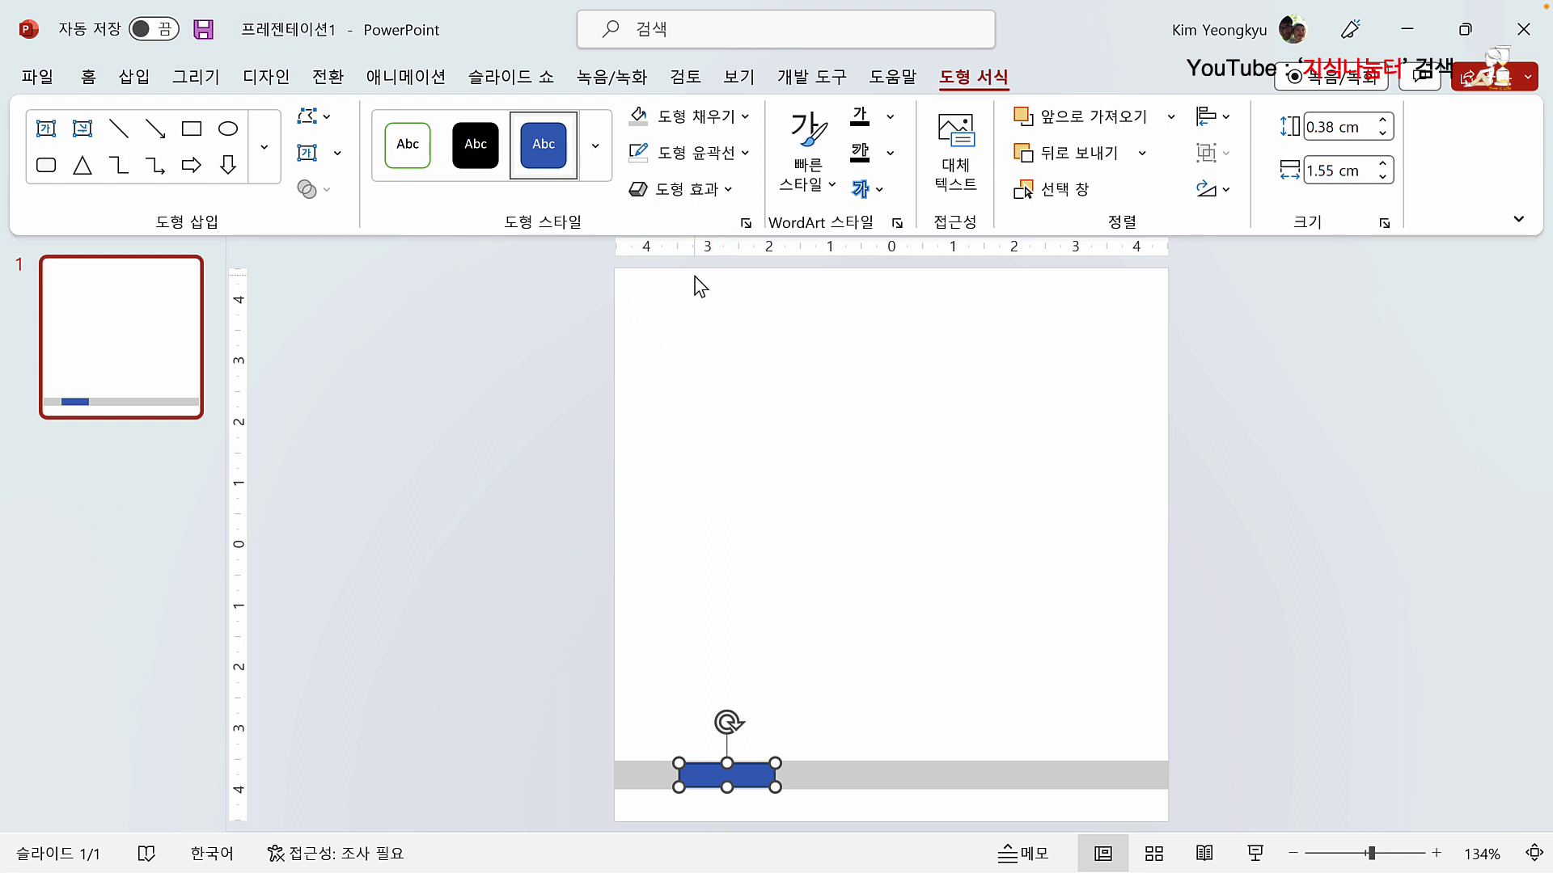
Step: Fill the small rectangle with the standard green and remove its outline
{"action": "left_click", "coordinate": [744, 119]}
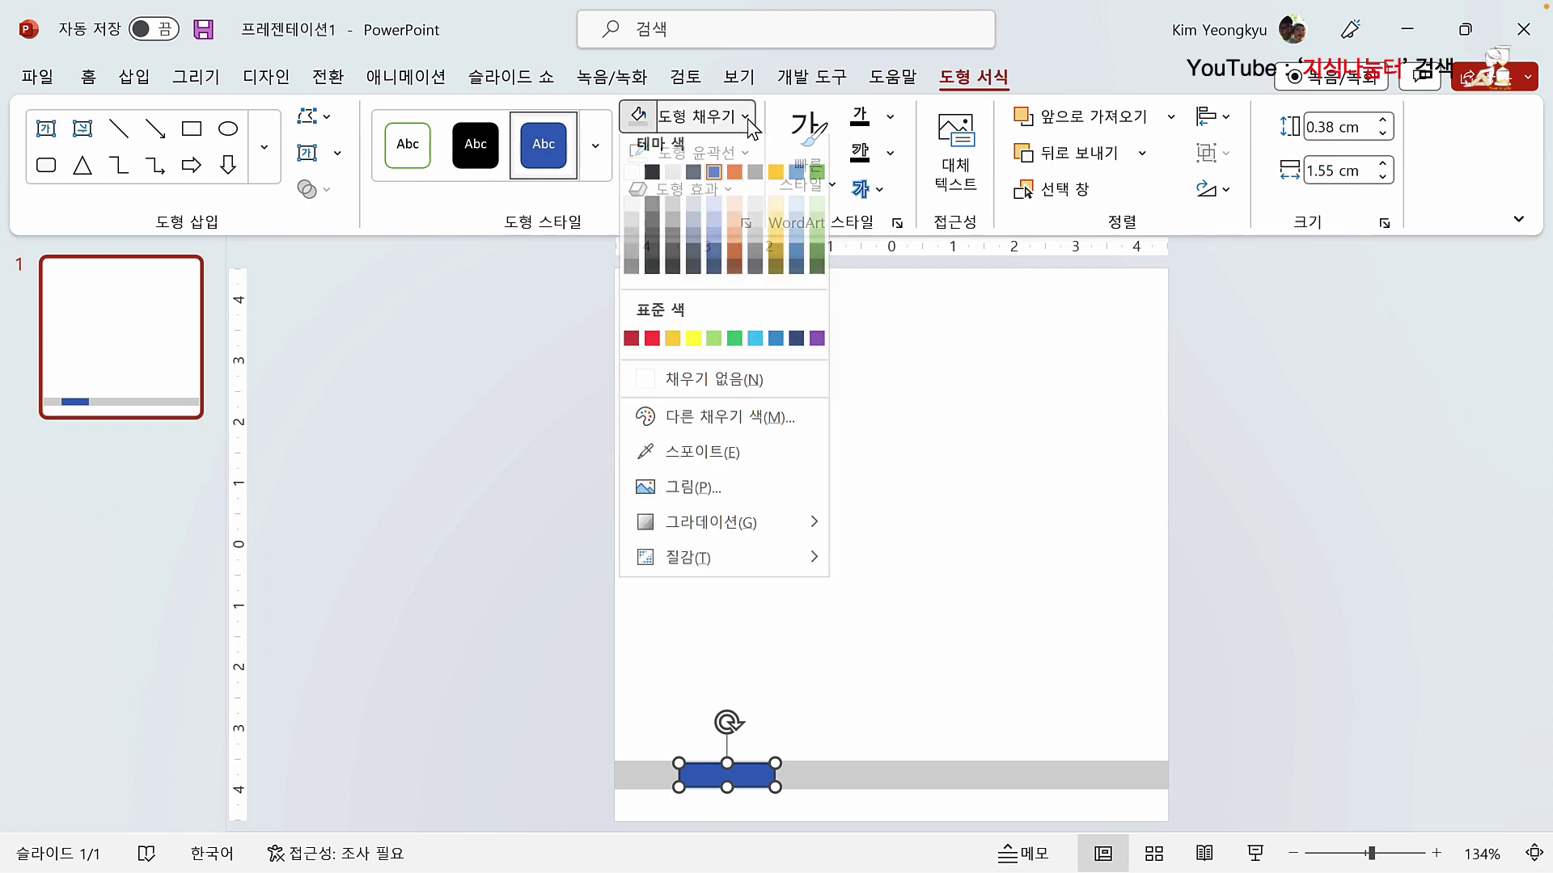
{"action": "left_click", "coordinate": [735, 350]}
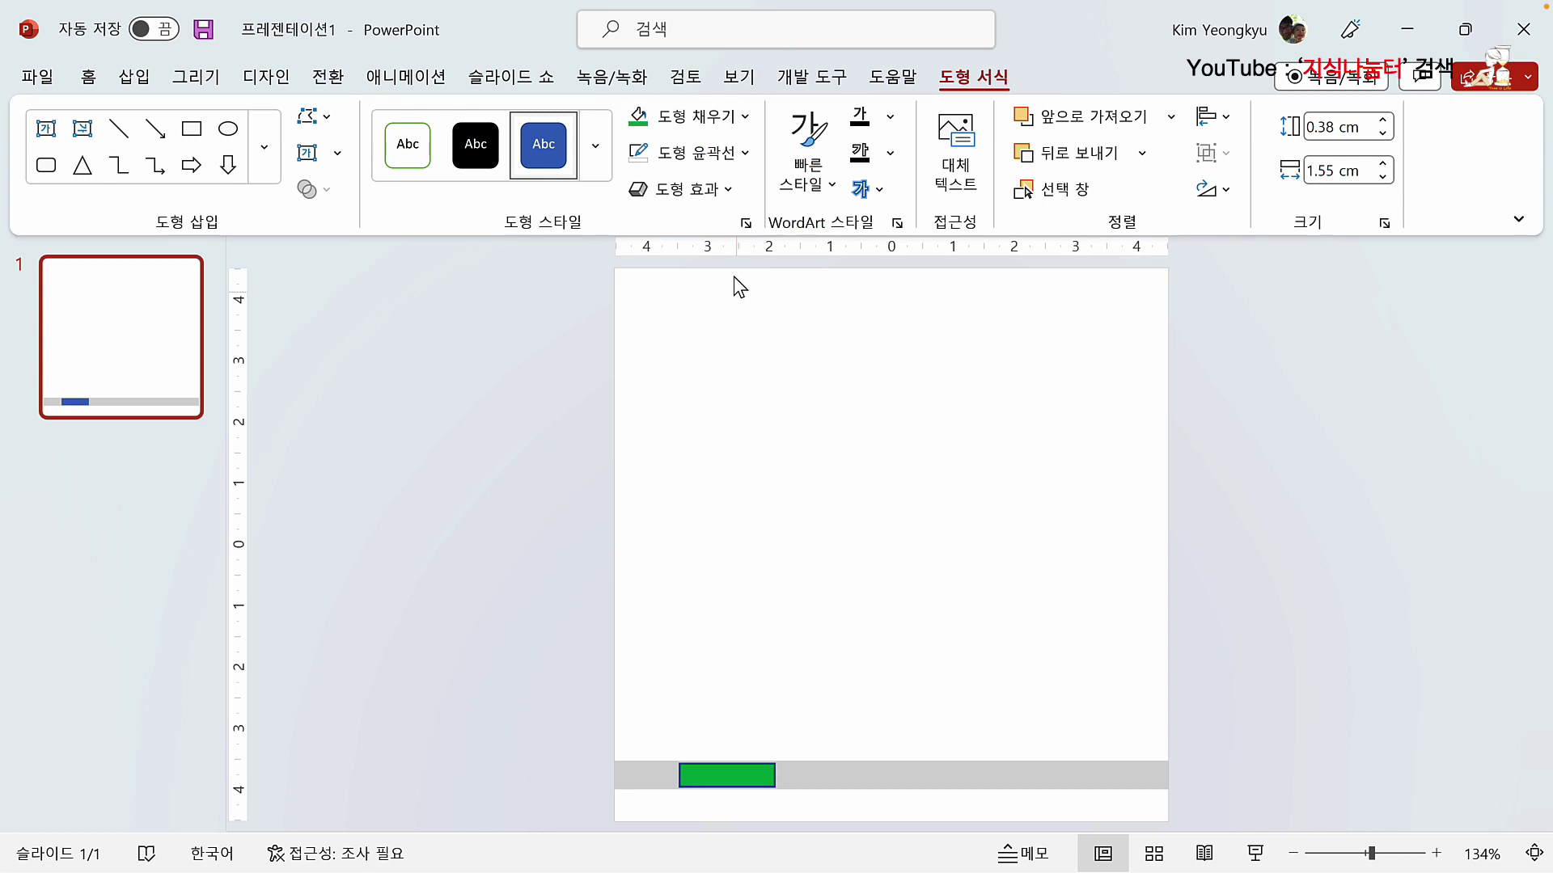
{"action": "left_click", "coordinate": [745, 153]}
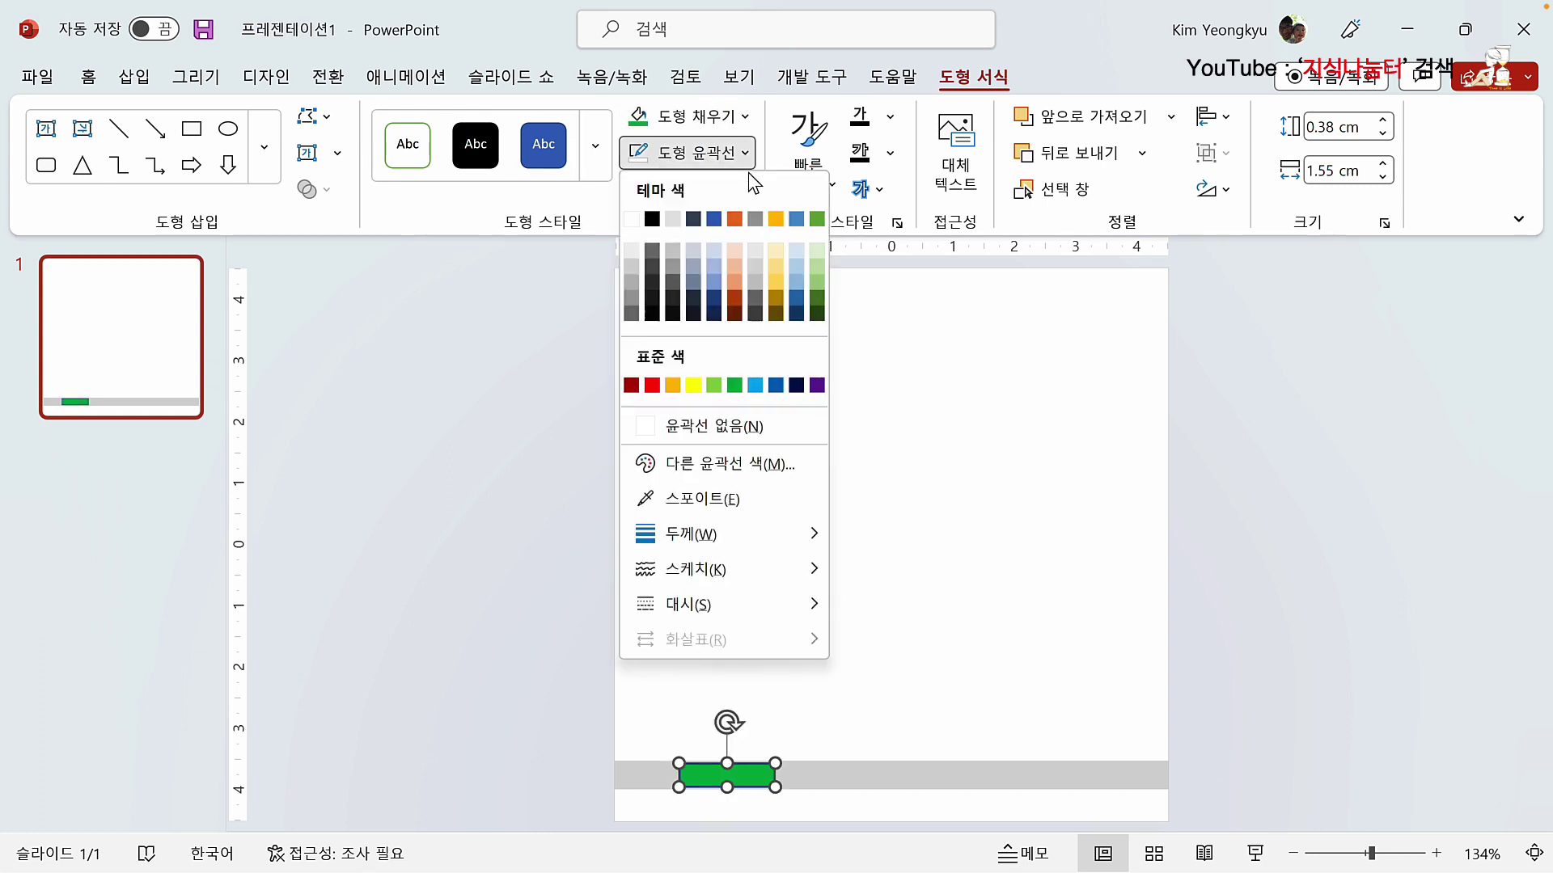
{"action": "left_click", "coordinate": [734, 415]}
{"action": "left_click", "coordinate": [422, 348]}
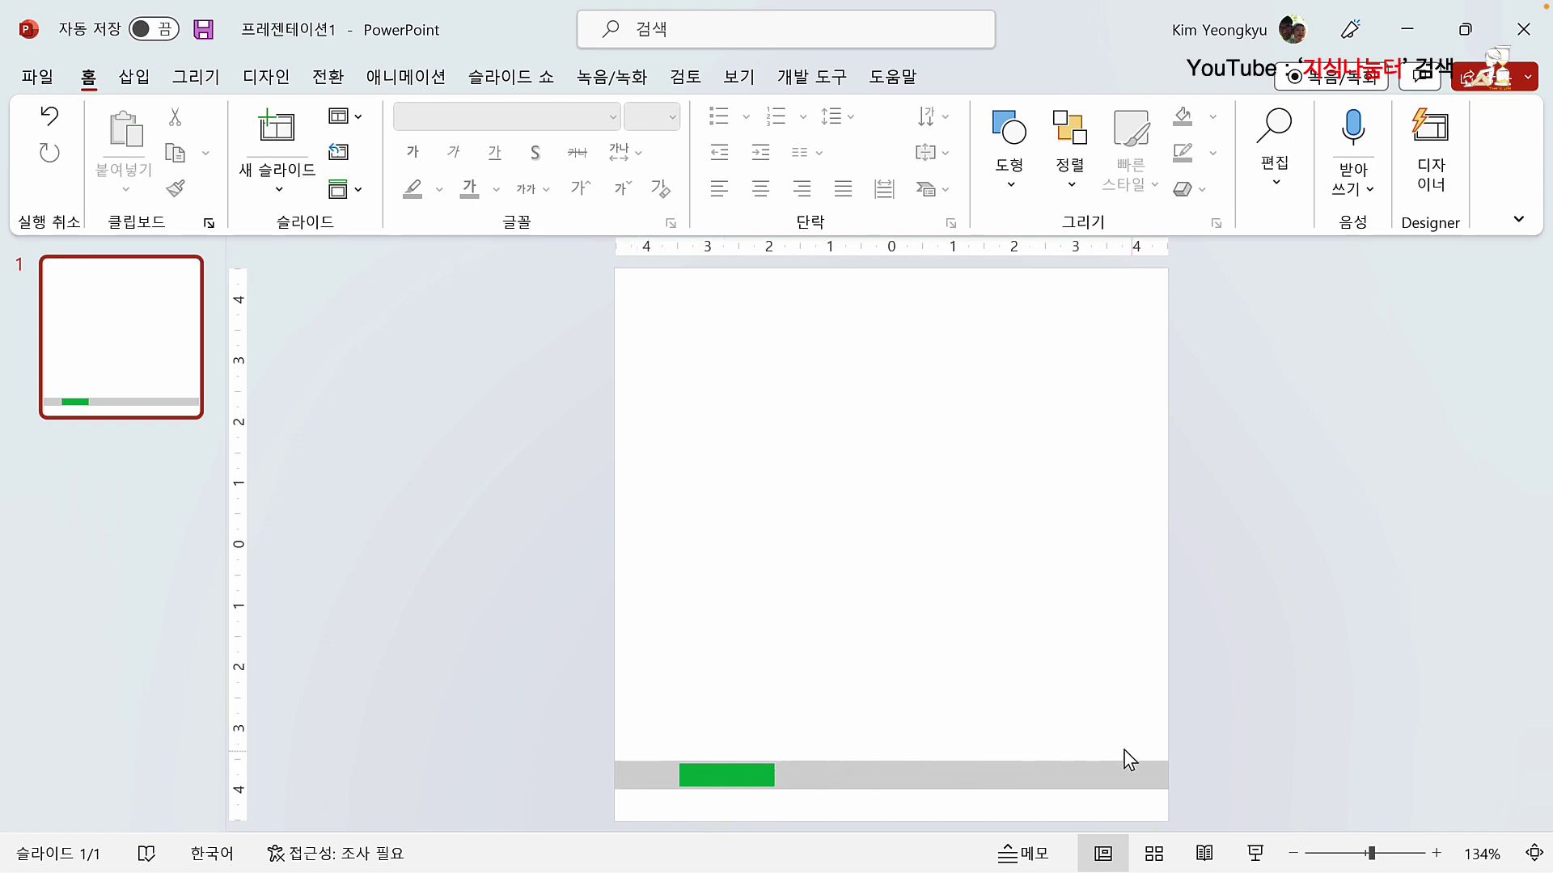
Step: Draw a straight horizontal line about 9.03 cm long along the middle of the grey bar and colour it standard green
{"action": "left_click", "coordinate": [141, 83]}
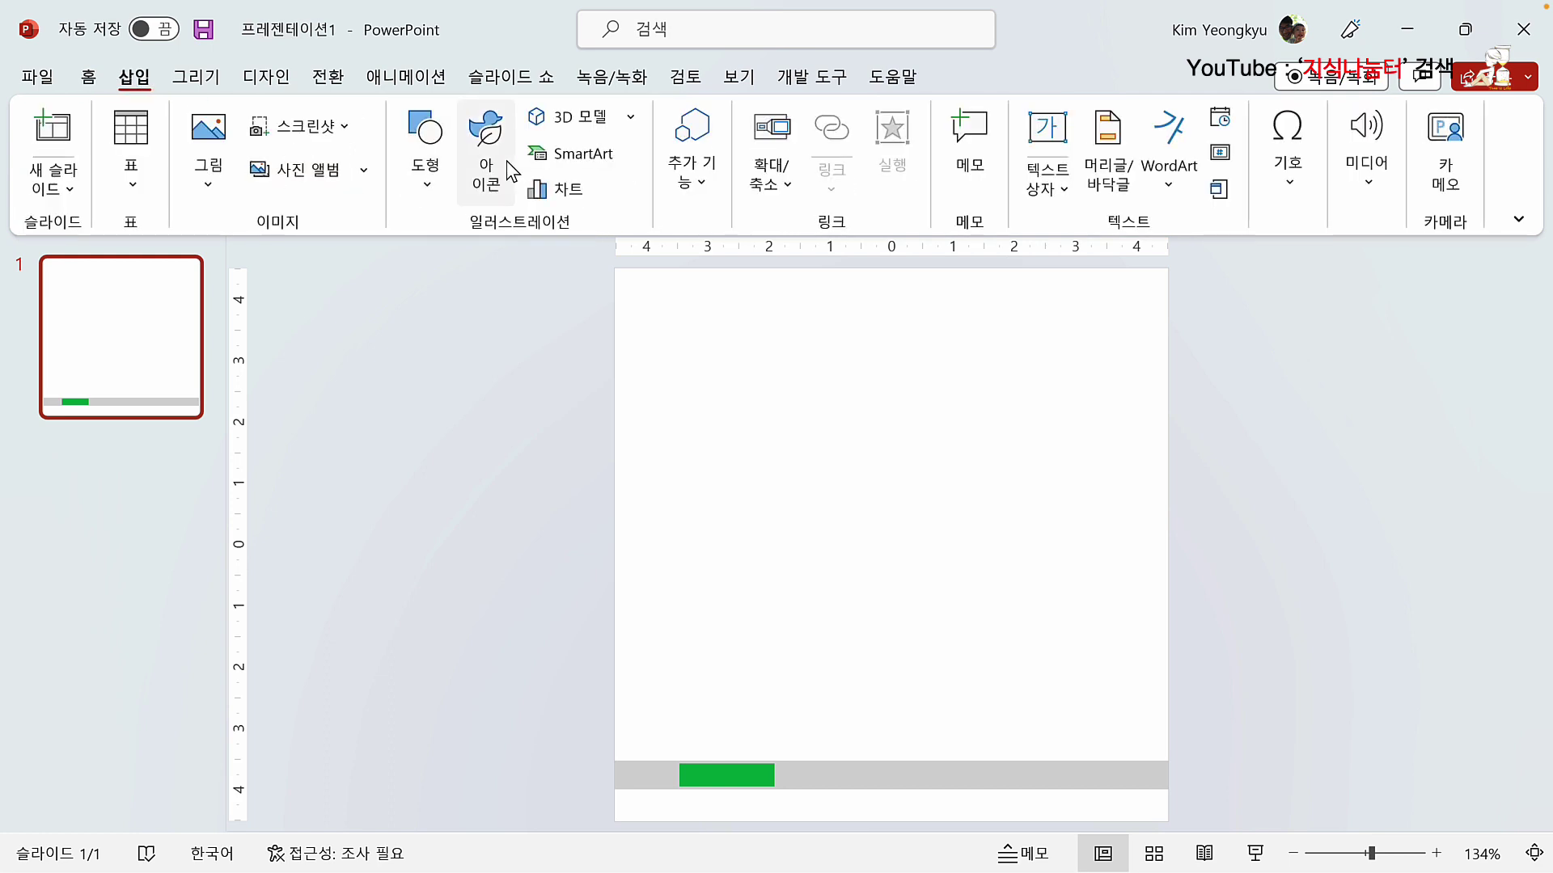
{"action": "left_click", "coordinate": [419, 194]}
{"action": "left_click", "coordinate": [425, 351]}
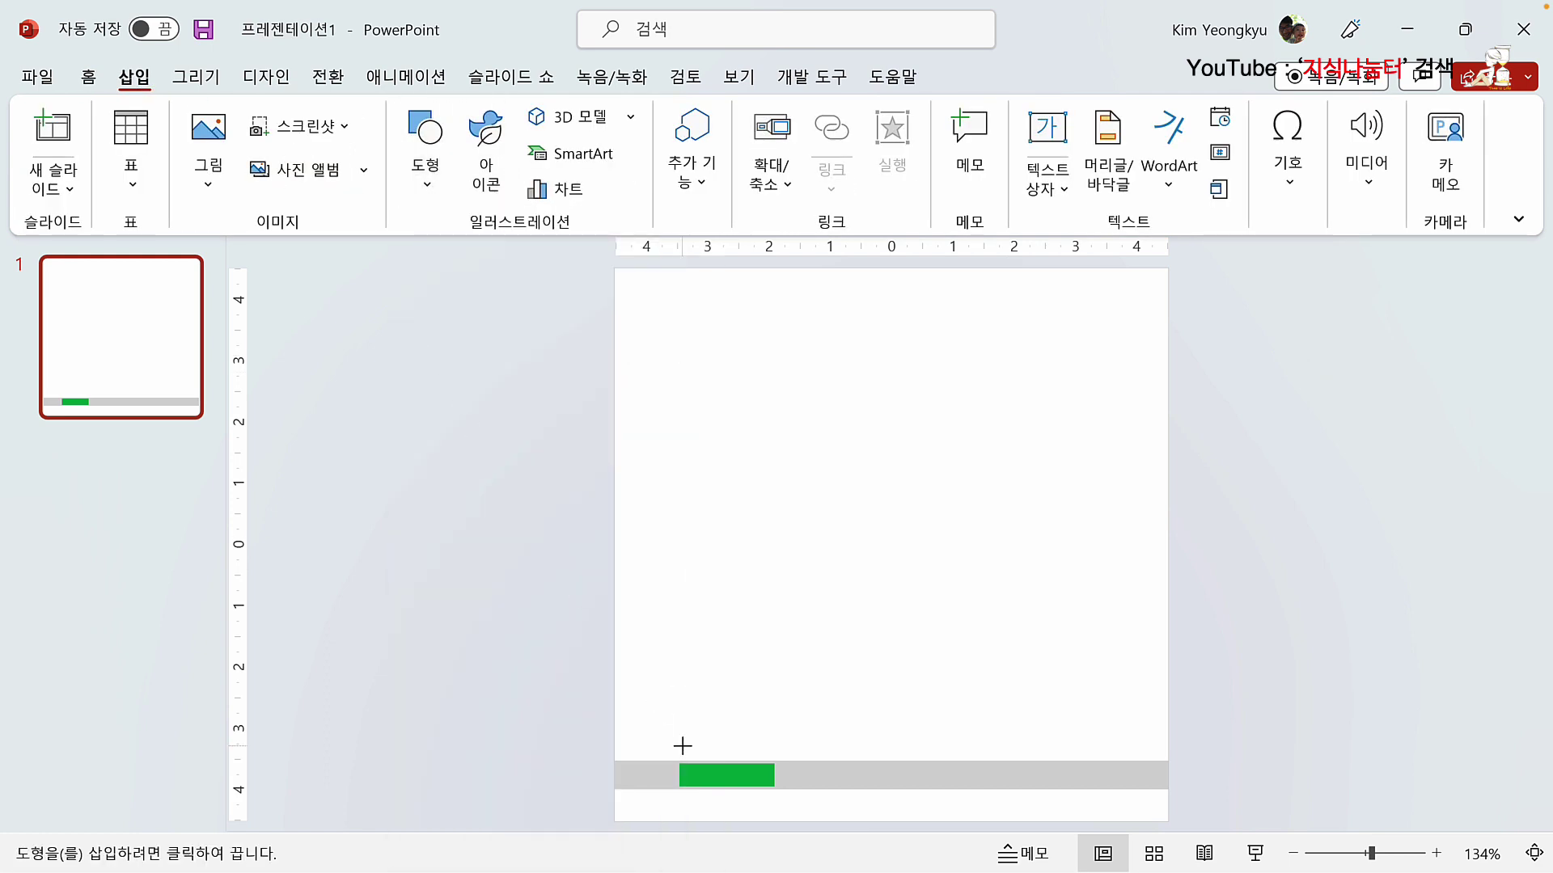
{"action": "left_click_drag", "start_coordinate": [616, 775], "coordinate": [1169, 776]}
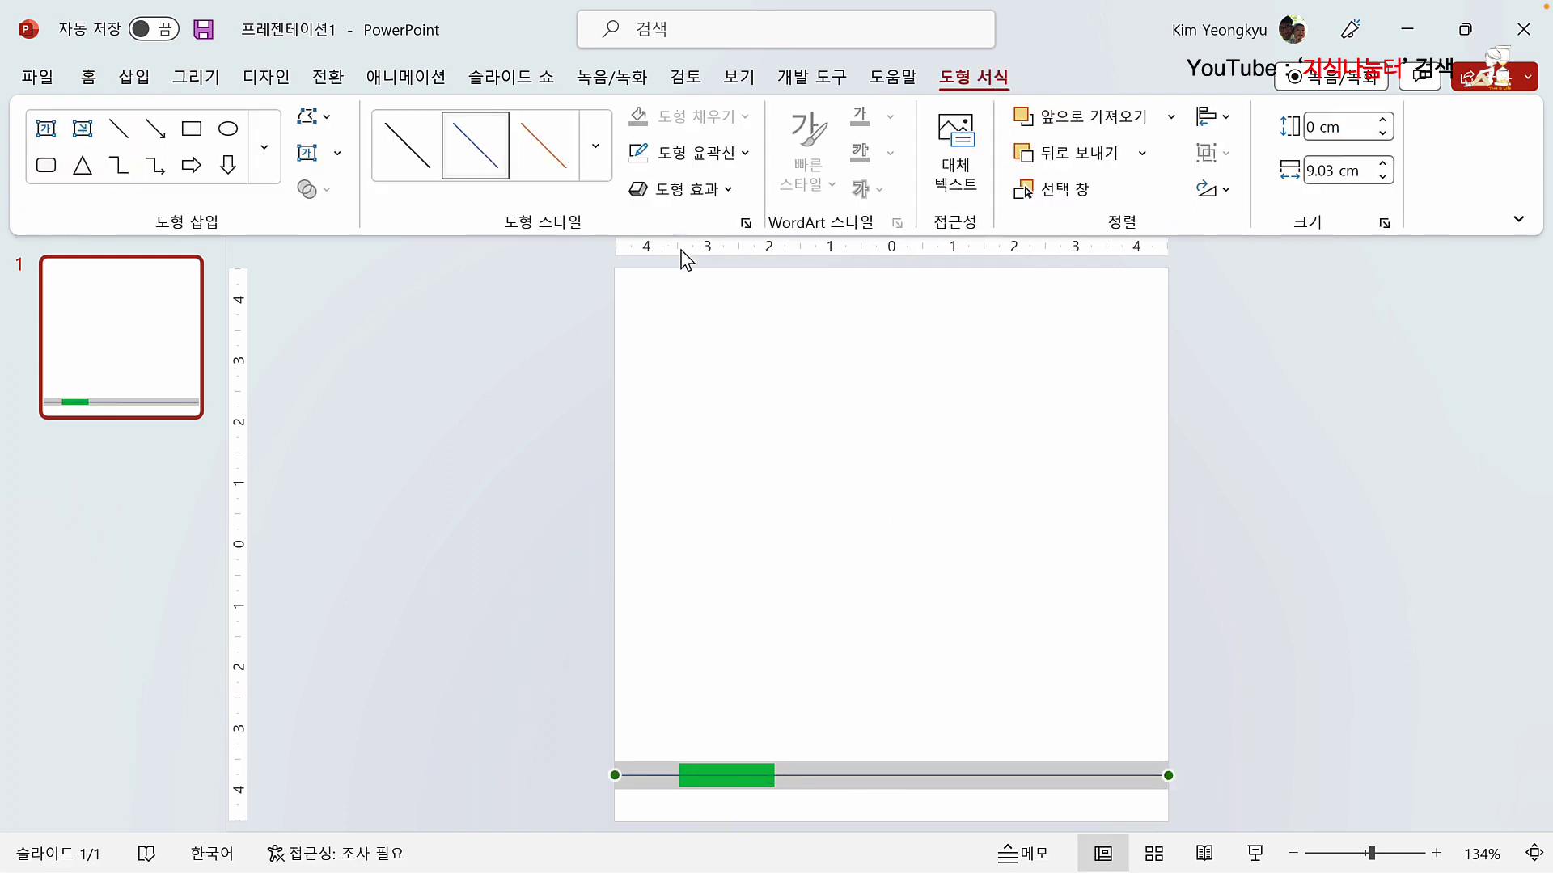
{"action": "left_click", "coordinate": [744, 158]}
{"action": "left_click", "coordinate": [735, 385]}
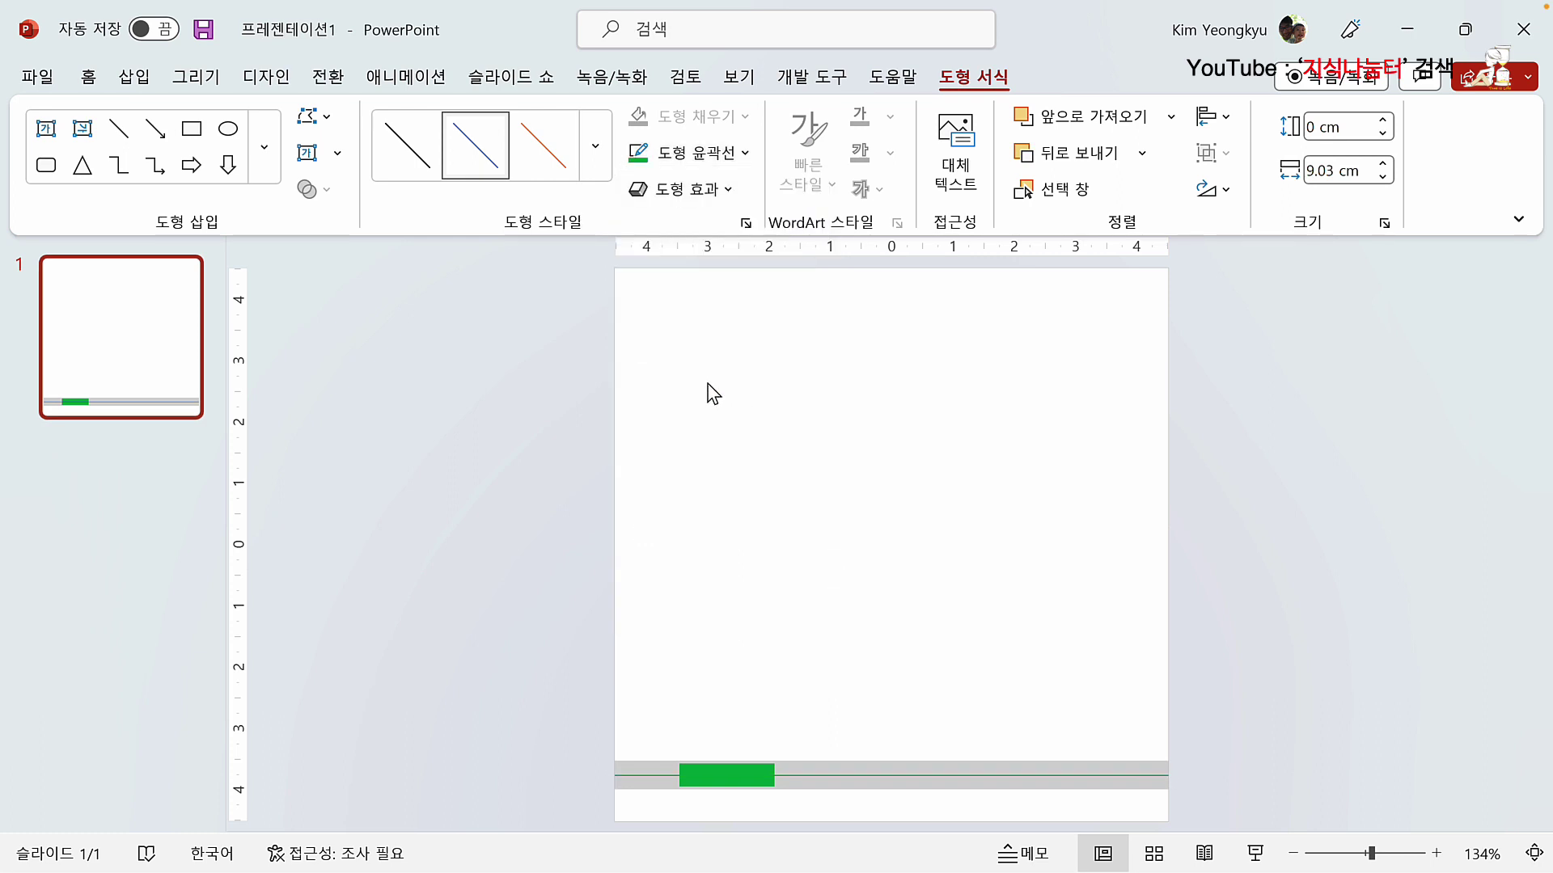
{"action": "left_click", "coordinate": [705, 617]}
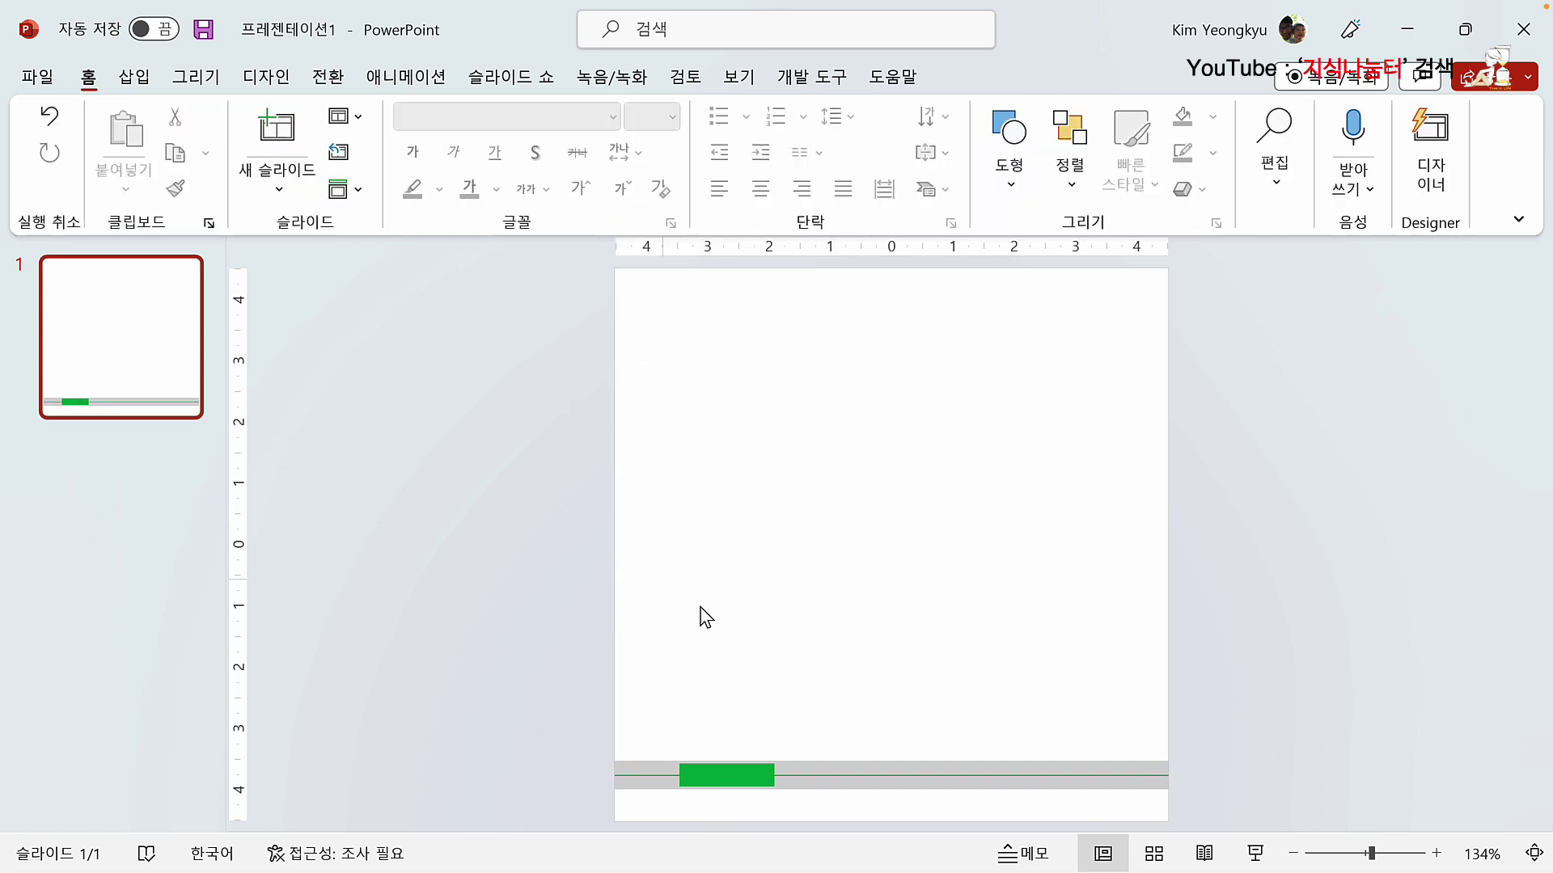
Step: Bring the small green rectangle to the front so it covers the green line on the grey bar
{"action": "double_click", "coordinate": [733, 782]}
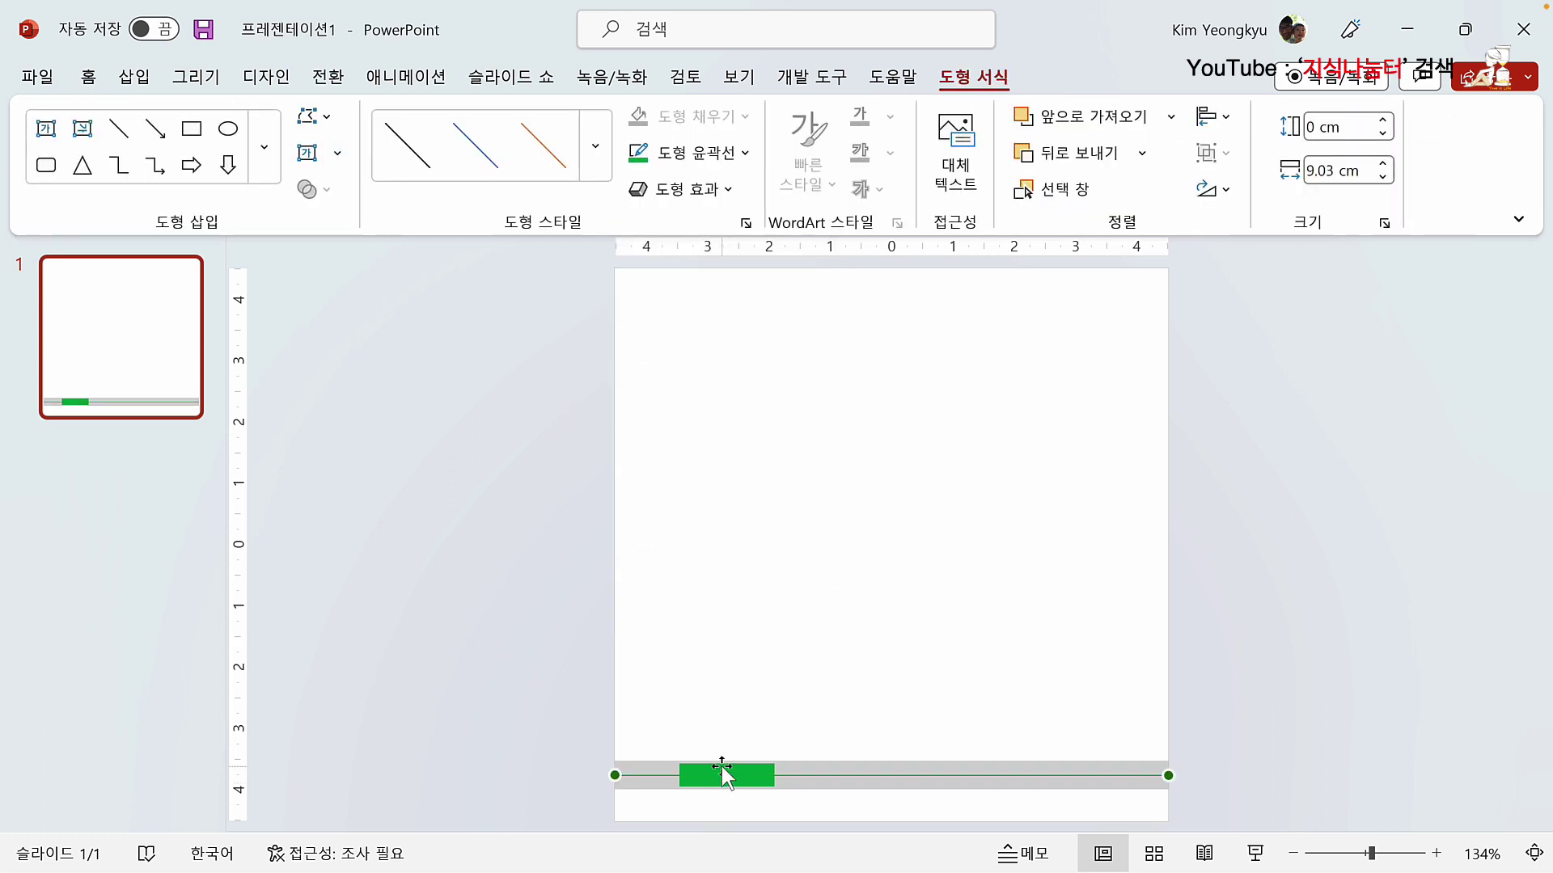
{"action": "left_click_drag", "start_coordinate": [667, 706], "coordinate": [794, 804]}
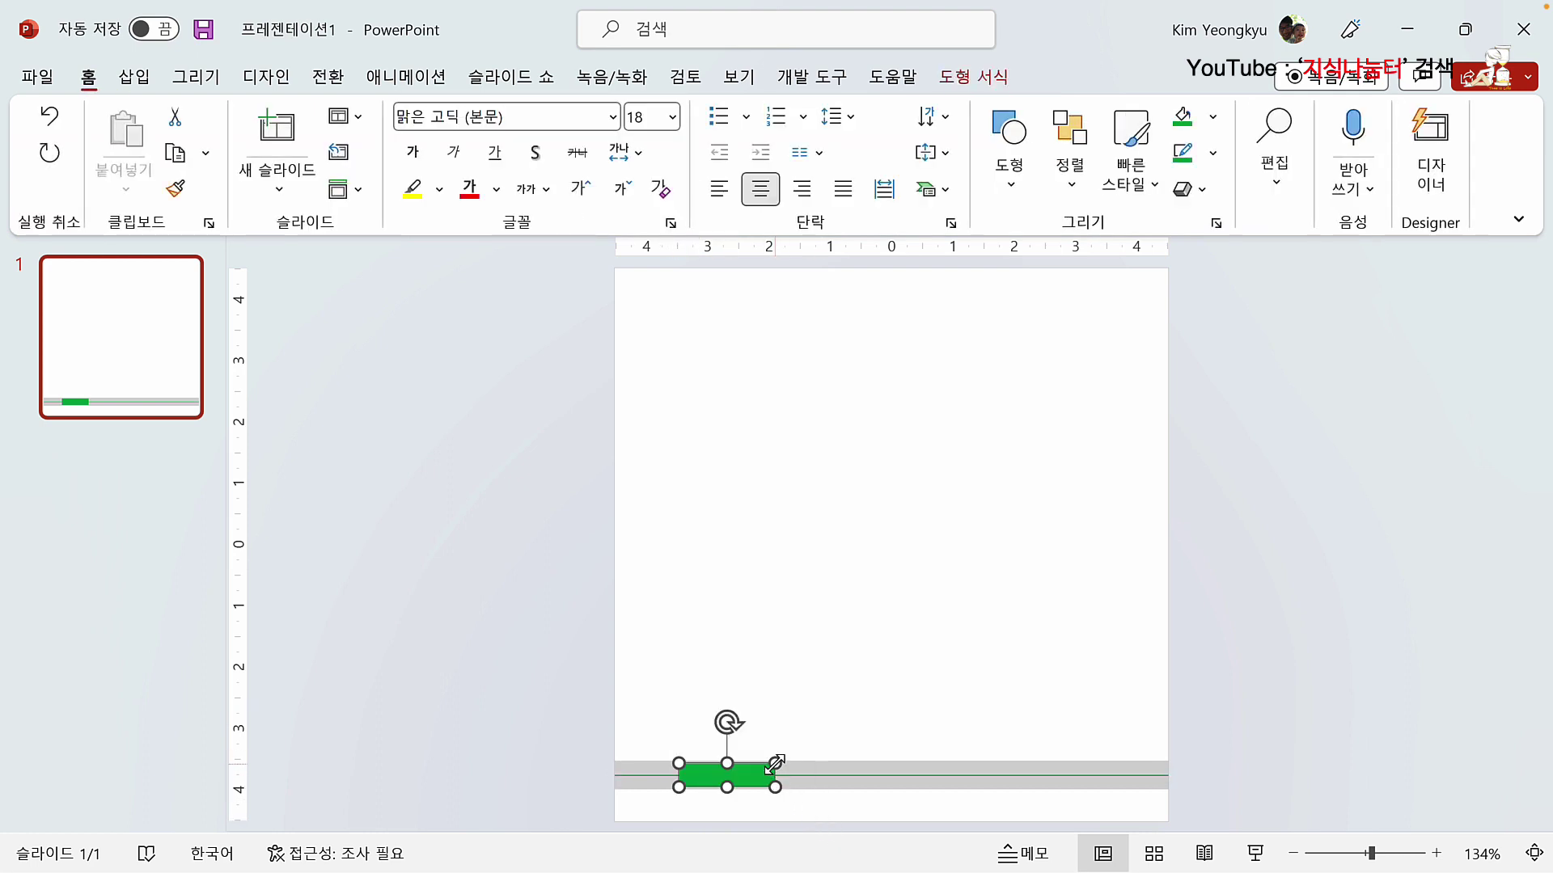
{"action": "right_click", "coordinate": [776, 768]}
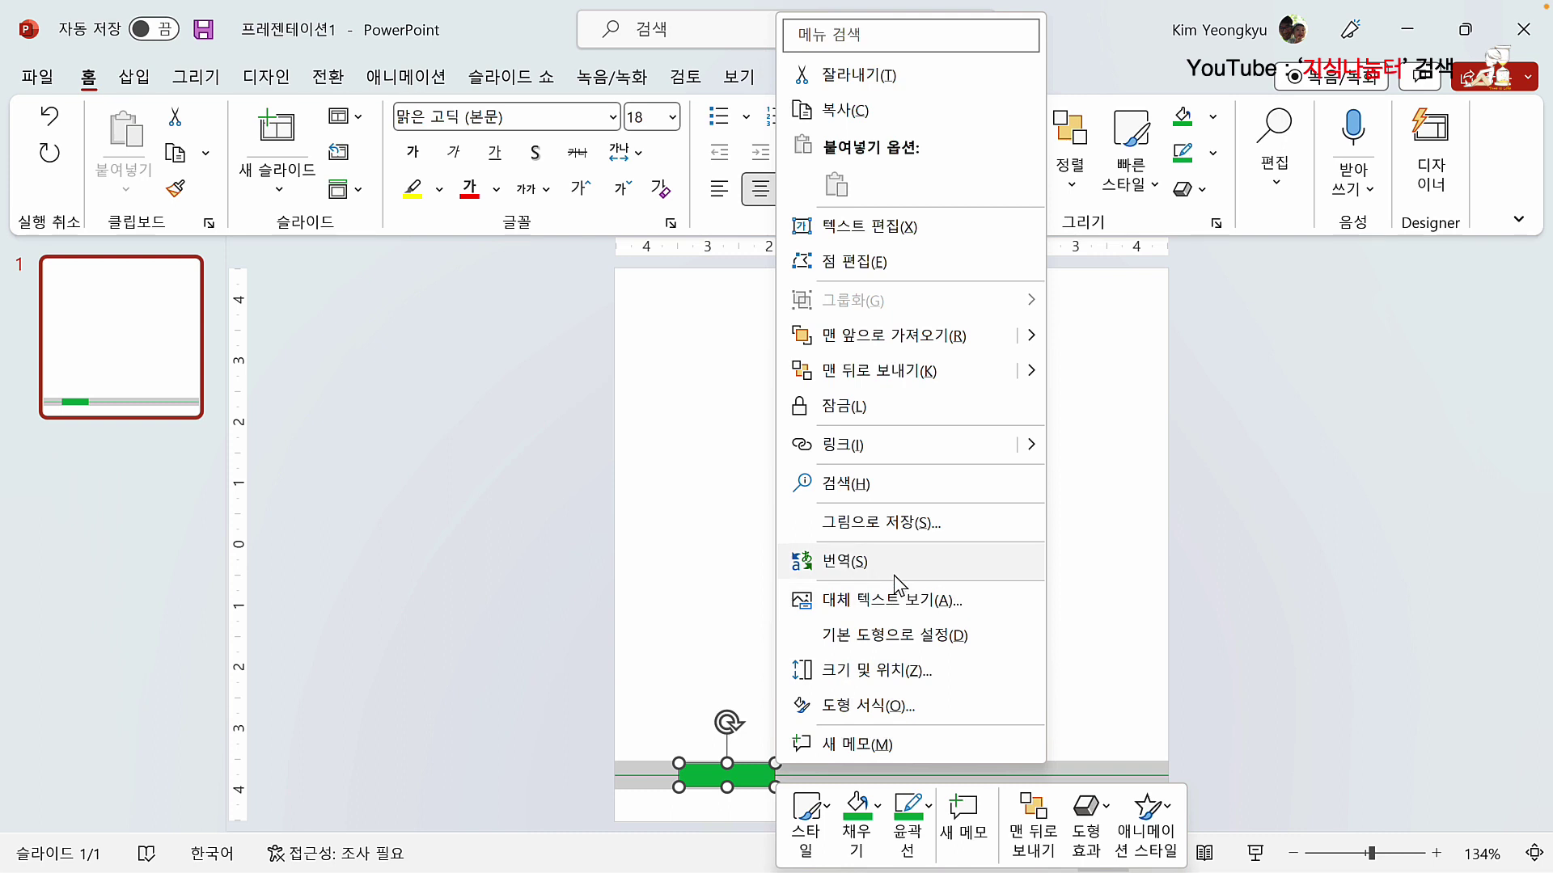
{"action": "left_click", "coordinate": [909, 346]}
{"action": "left_click", "coordinate": [793, 487]}
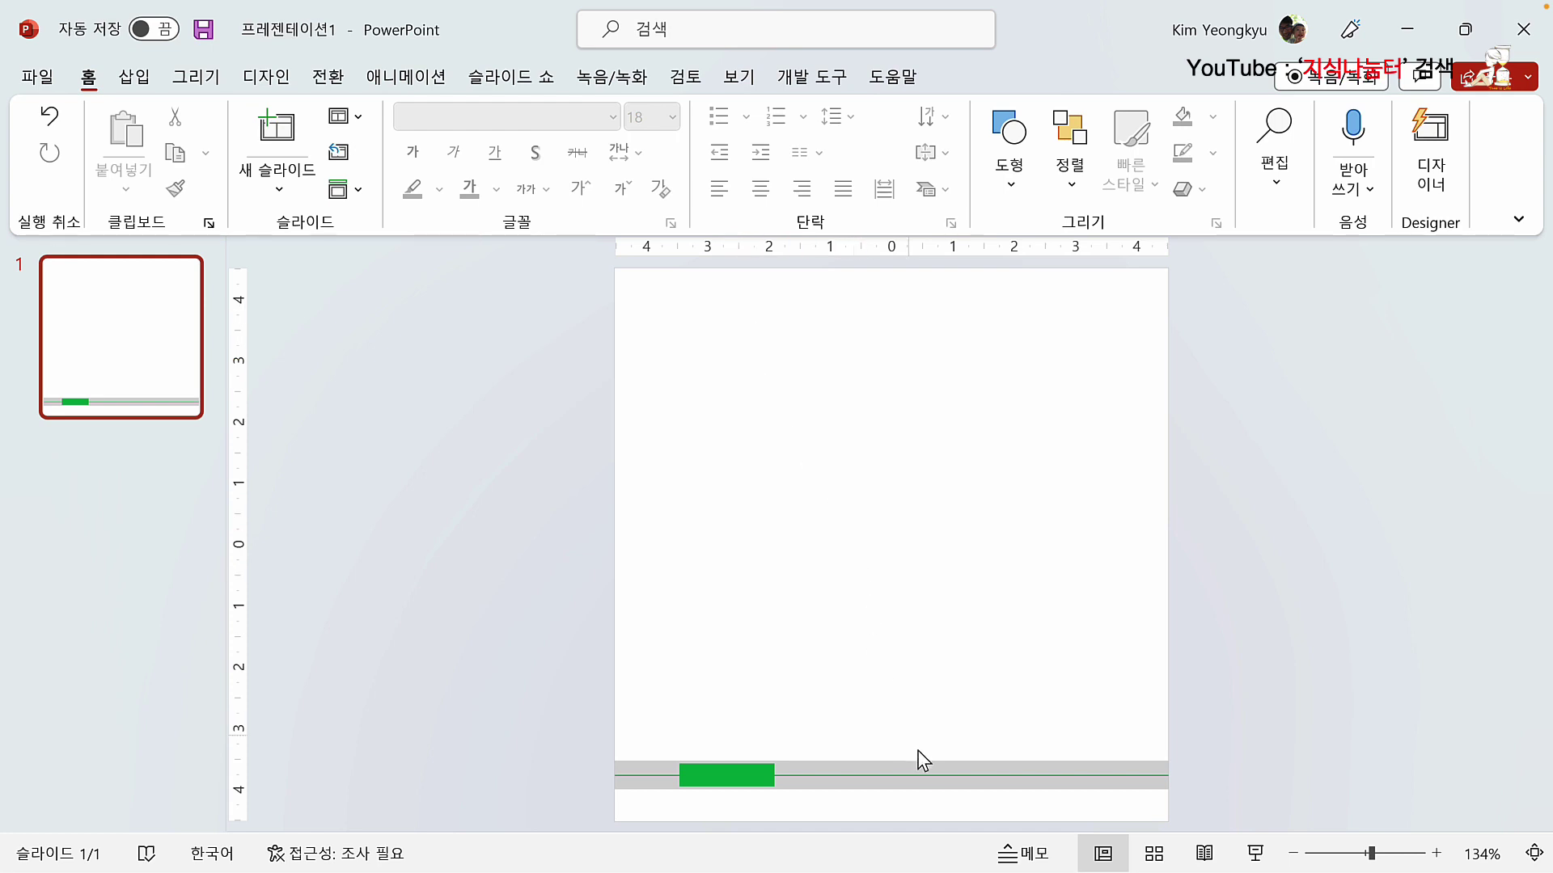
Step: Duplicate the horizontal grey bar, rotate the copy 90° to the left, and place it across the green rectangle's centre over the slide's full height
{"action": "left_click", "coordinate": [935, 768]}
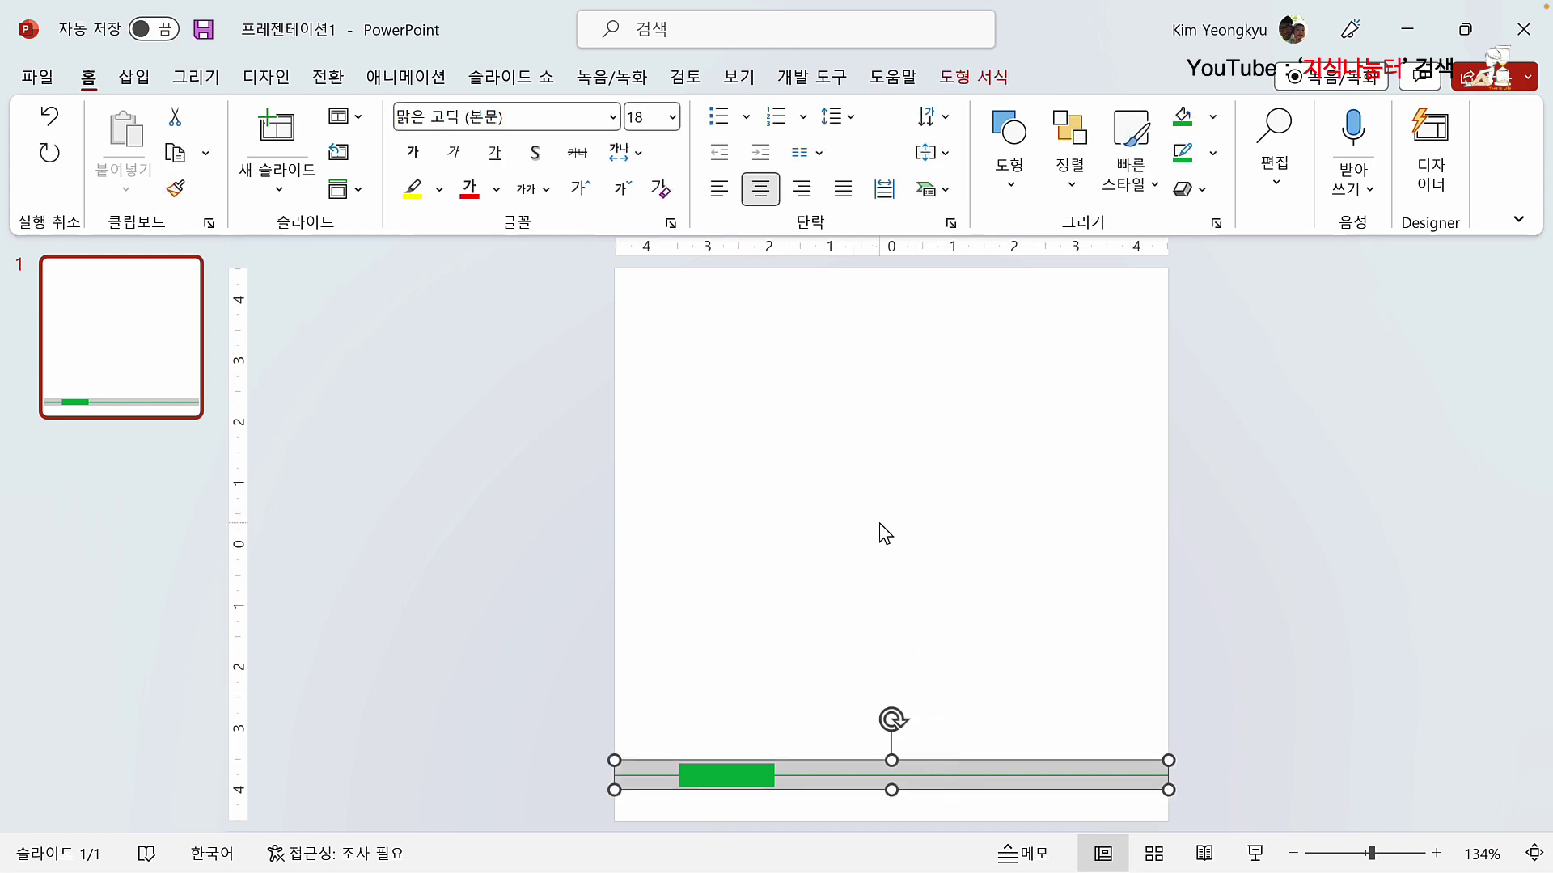
{"action": "key", "text": "ctrl+d"}
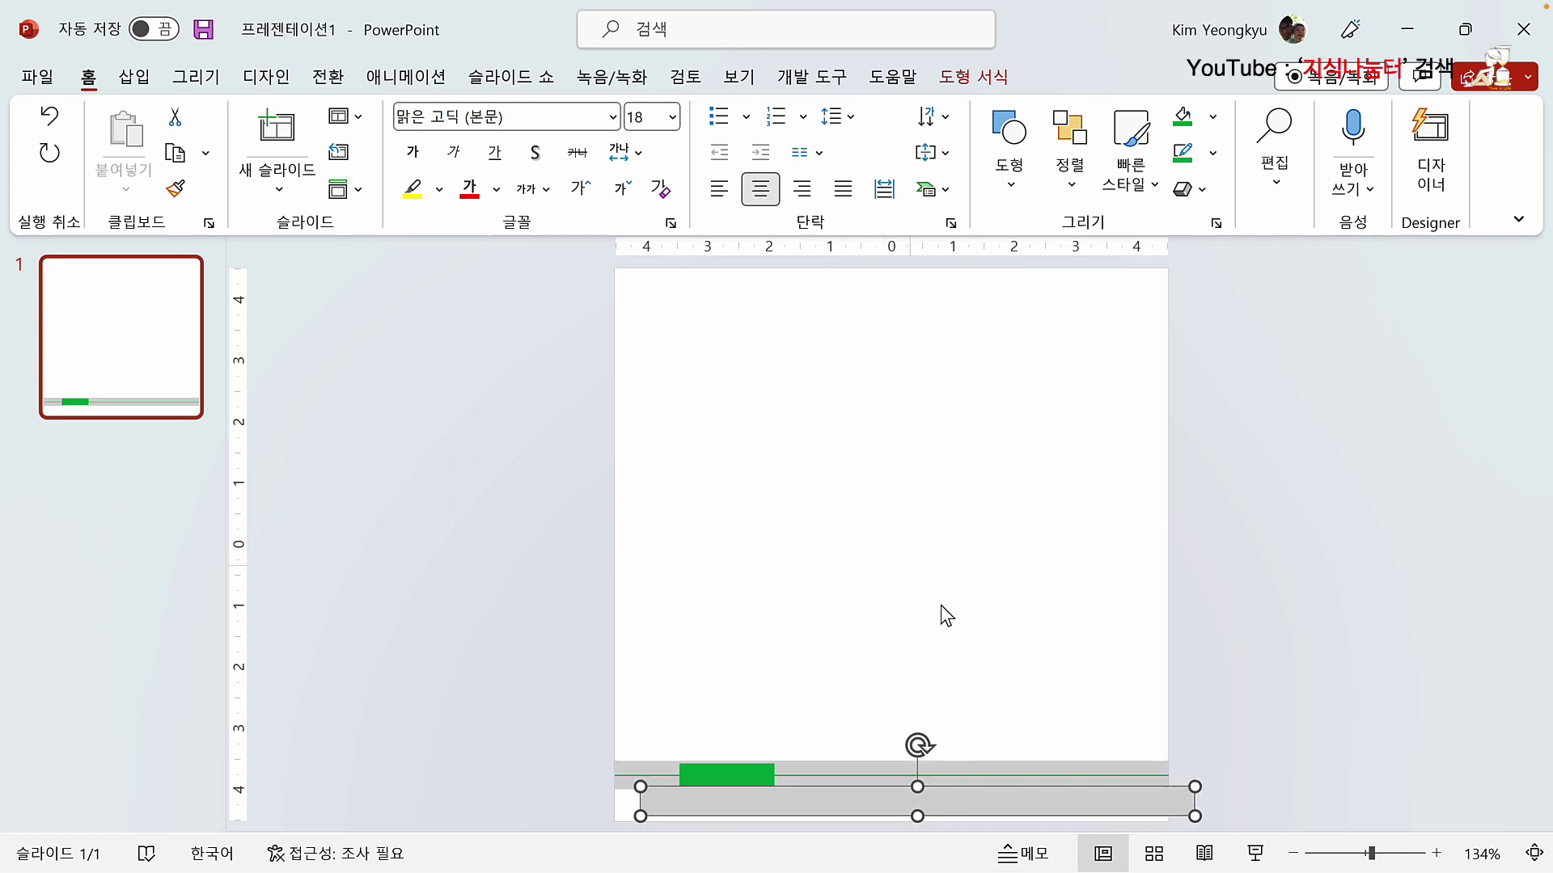
{"action": "left_click_drag", "start_coordinate": [992, 790], "coordinate": [952, 550]}
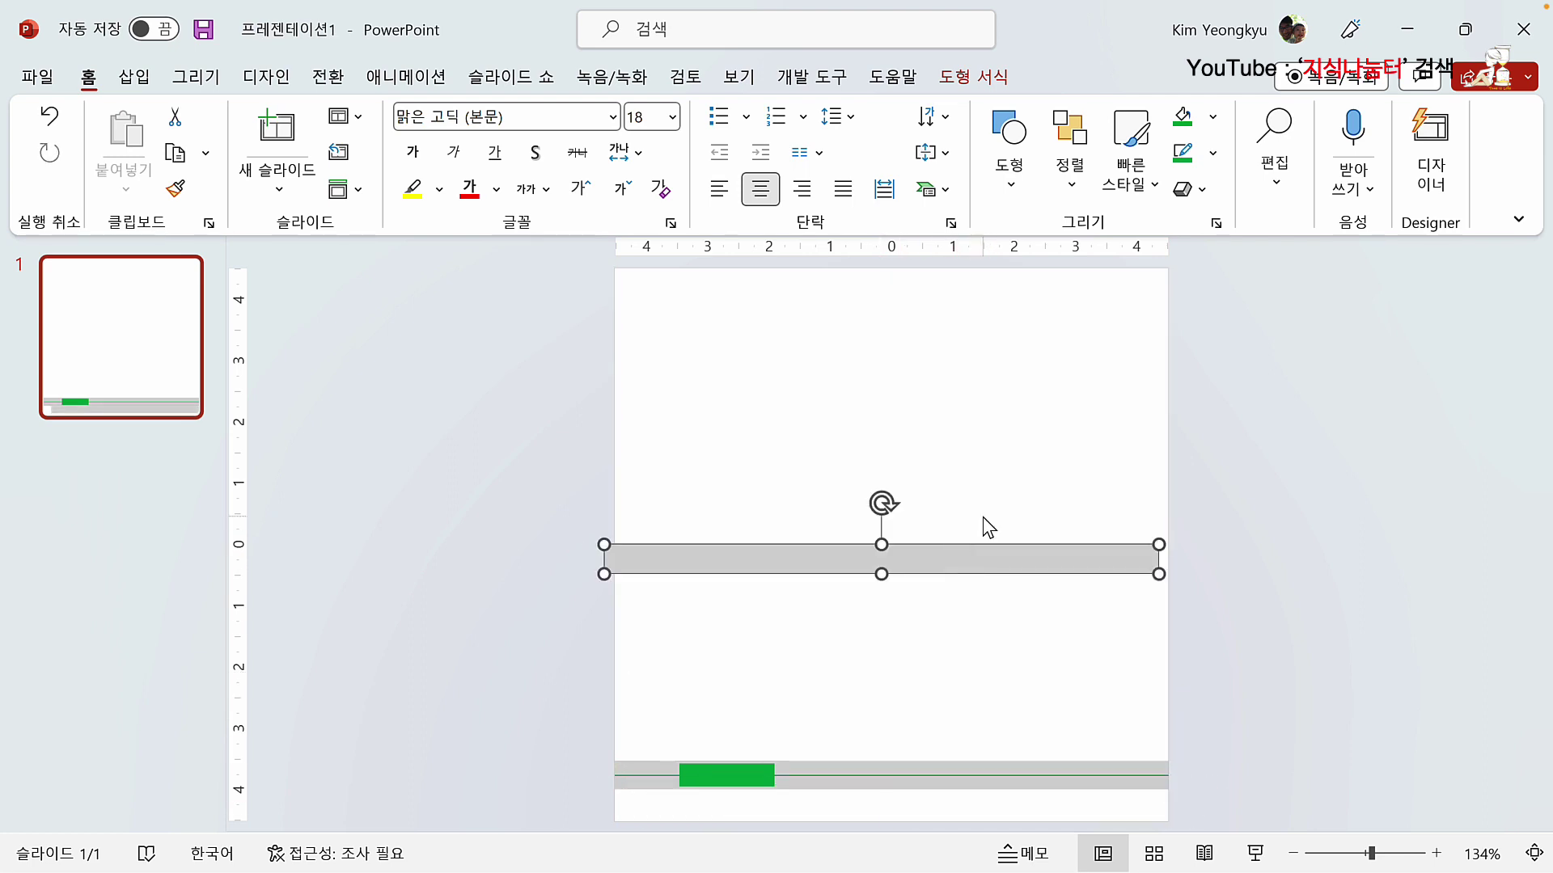
{"action": "left_click", "coordinate": [988, 77]}
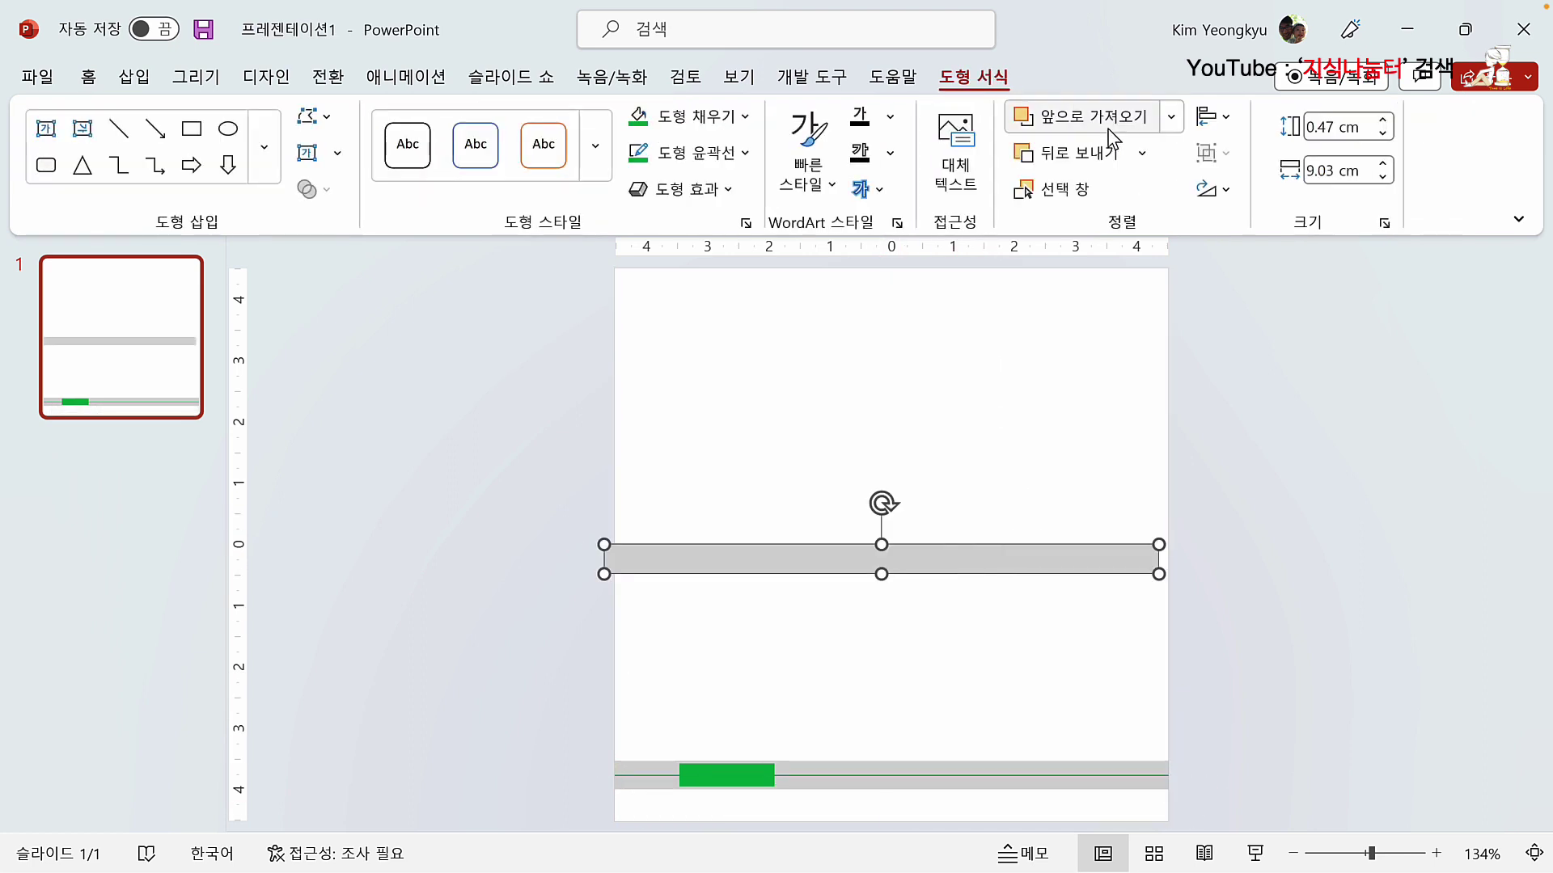
{"action": "left_click", "coordinate": [1226, 193]}
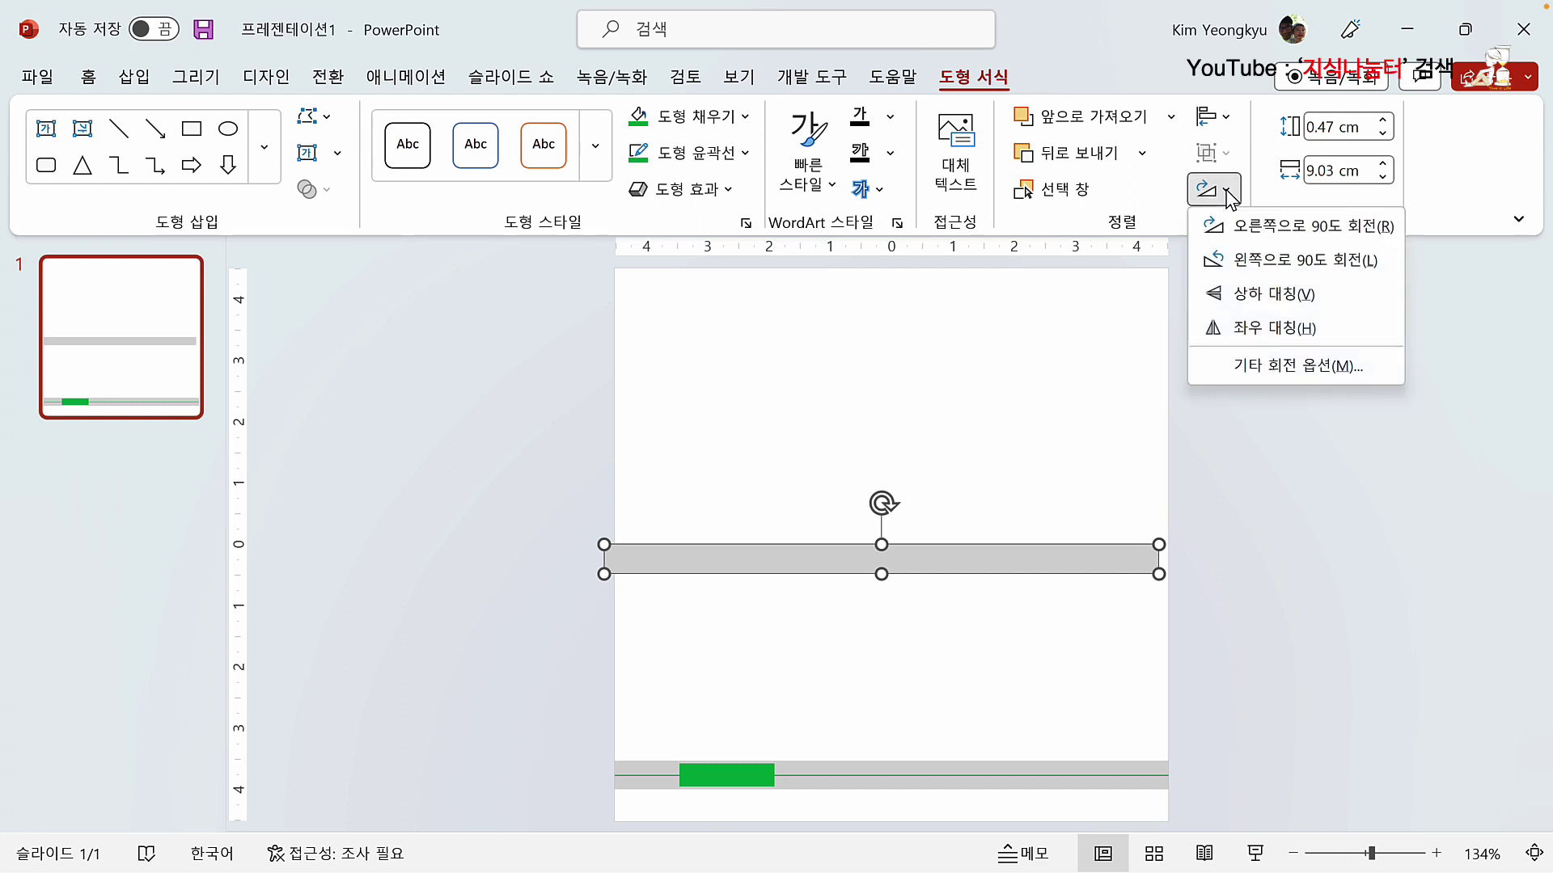
{"action": "left_click", "coordinate": [1256, 263]}
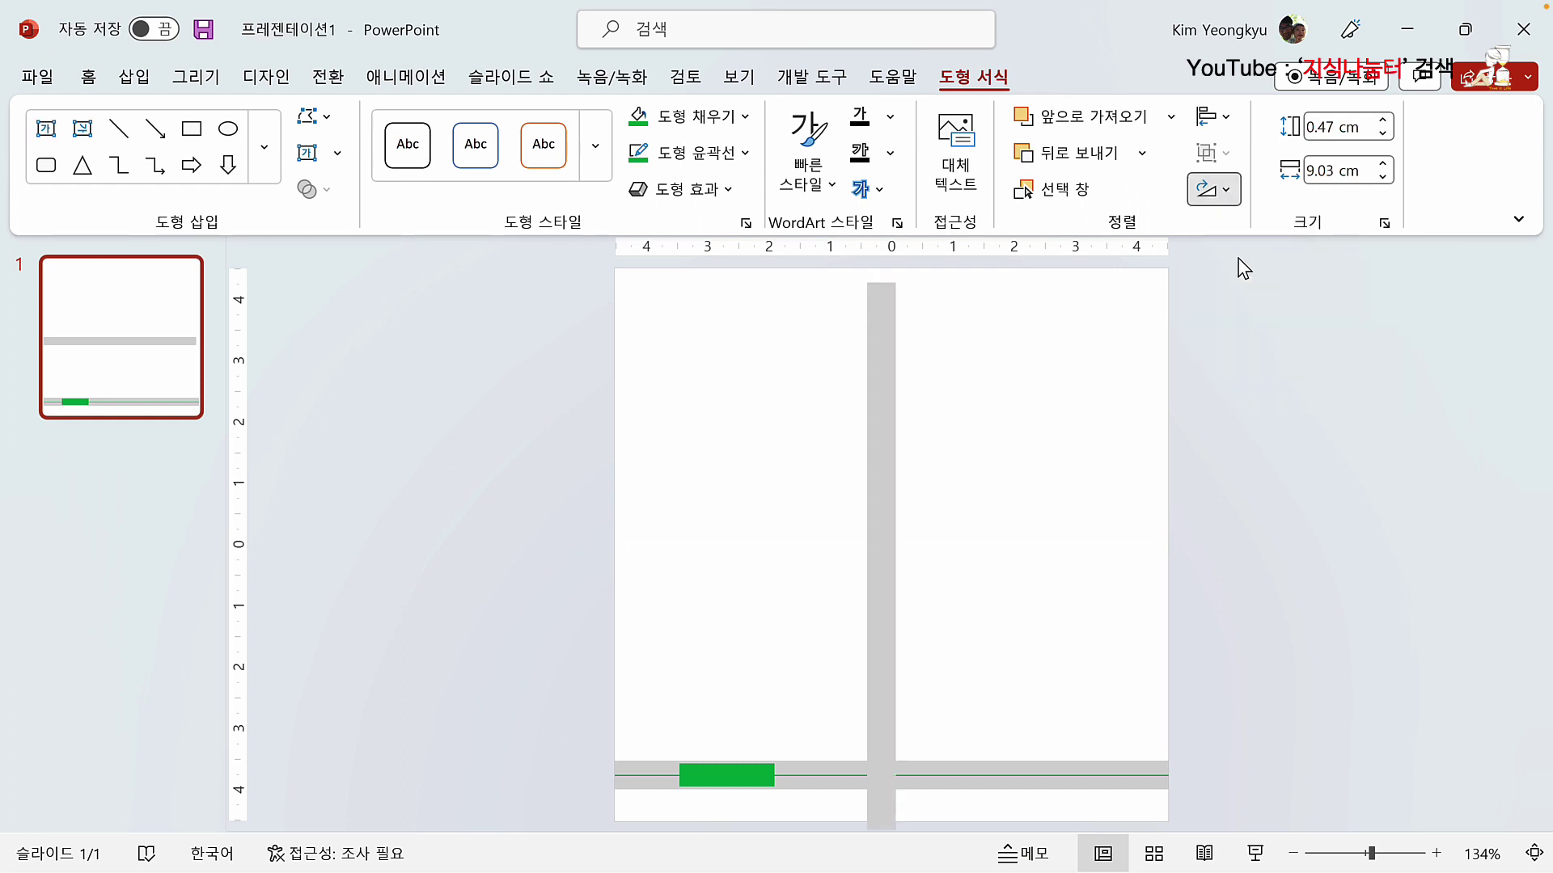
{"action": "left_click_drag", "start_coordinate": [890, 380], "coordinate": [731, 361]}
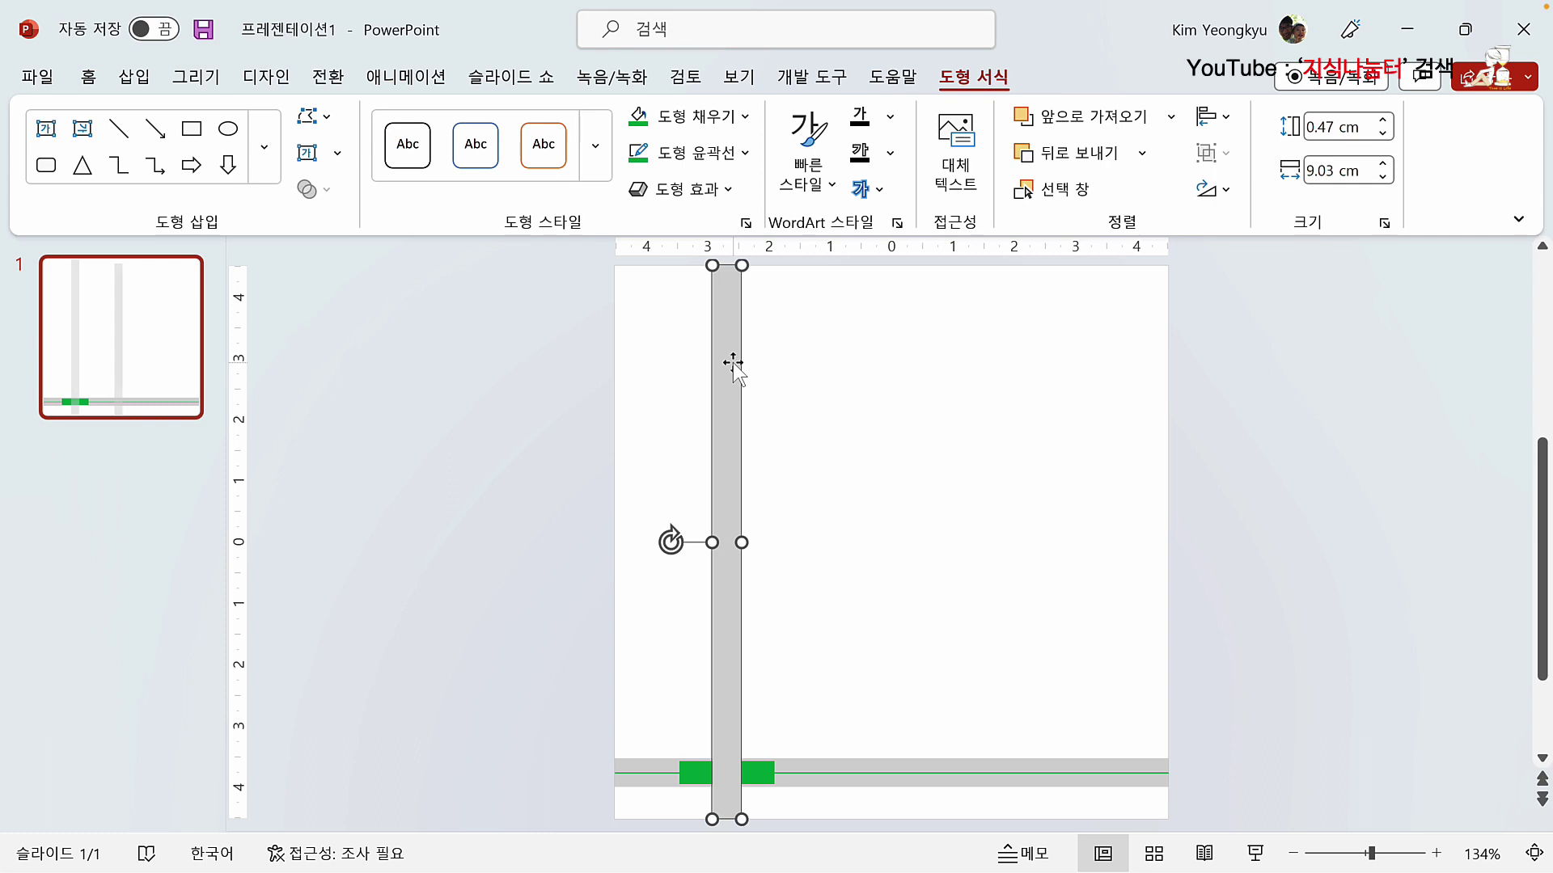
Step: Send the vertical grey bar to the back, behind the horizontal bar and the green rectangle
{"action": "right_click", "coordinate": [727, 304]}
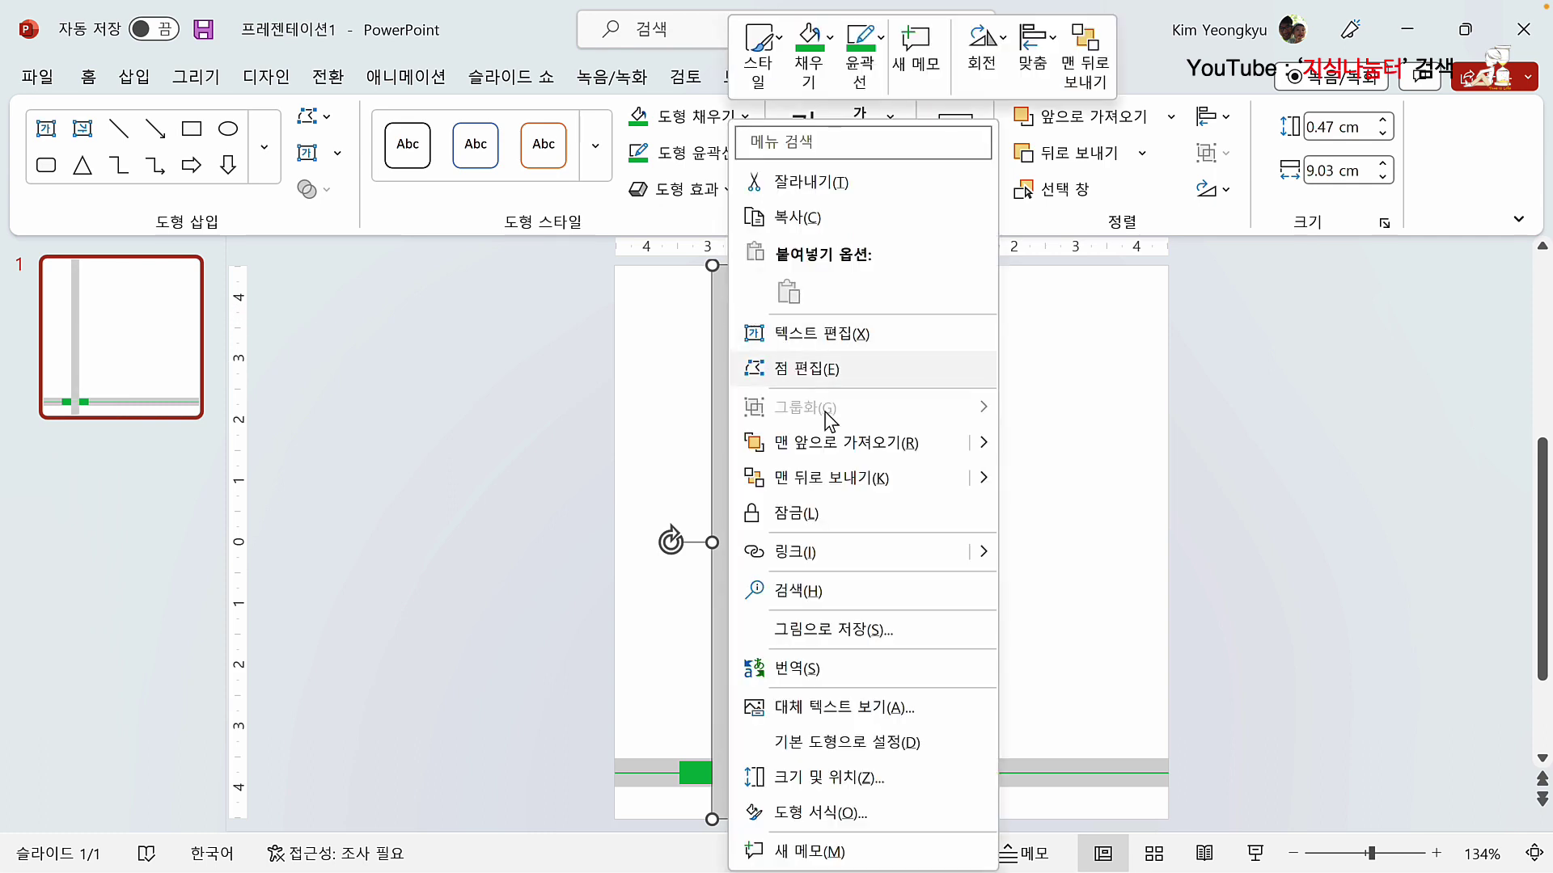
{"action": "left_click", "coordinate": [844, 476]}
{"action": "left_click", "coordinate": [901, 477]}
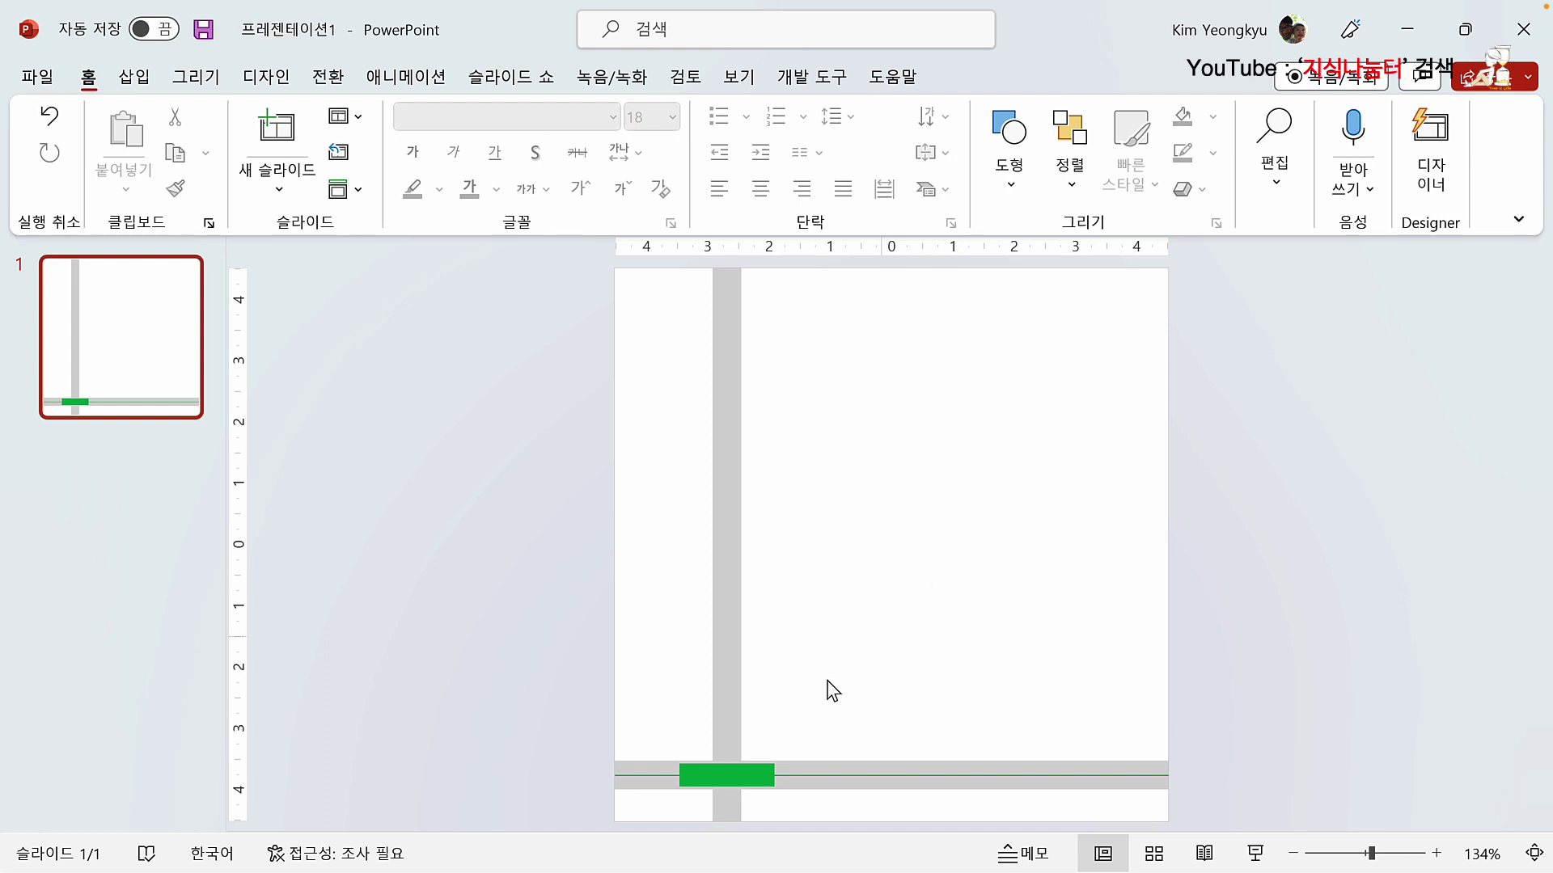
Step: Duplicate the small green rectangle, move the copy to the middle of the slide and fill it with the standard dark red
{"action": "left_click", "coordinate": [730, 773]}
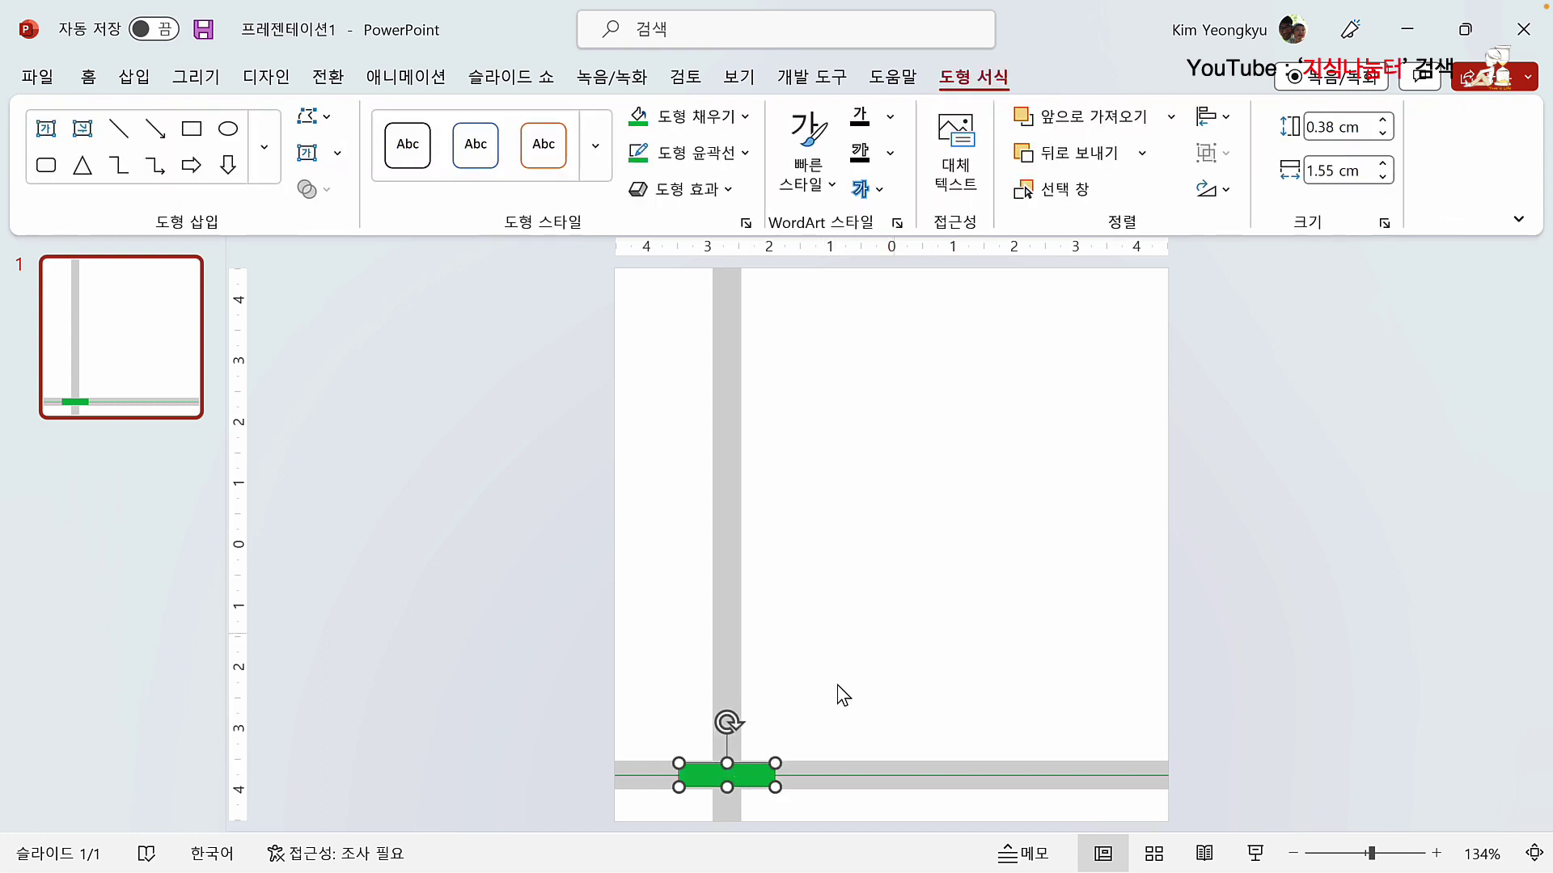
{"action": "key", "text": "ctrl+d"}
{"action": "left_click_drag", "start_coordinate": [788, 800], "coordinate": [911, 496]}
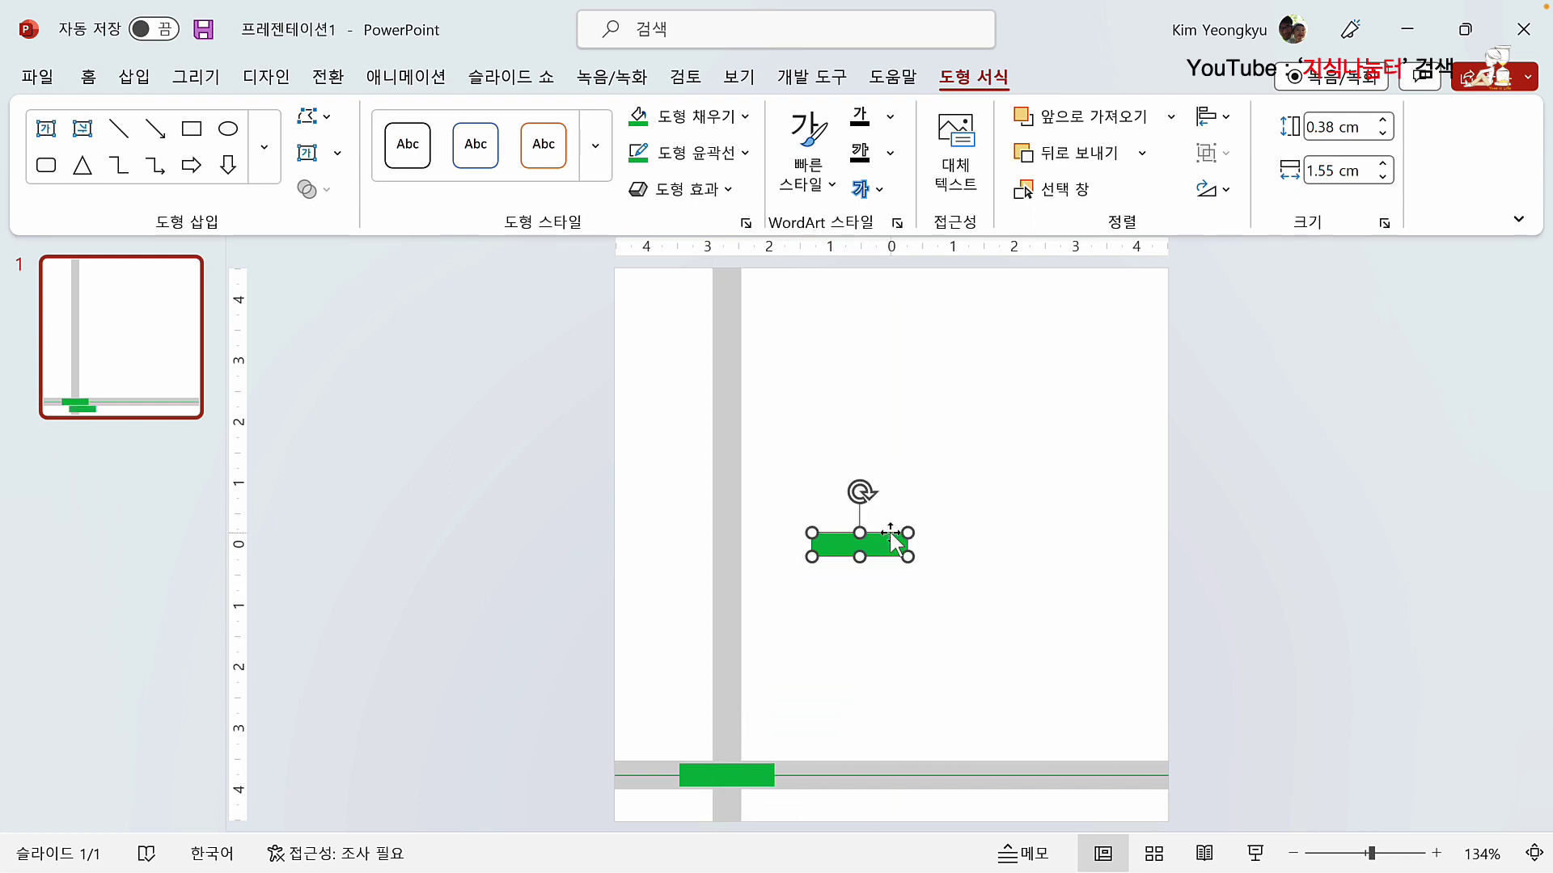
{"action": "left_click", "coordinate": [744, 116]}
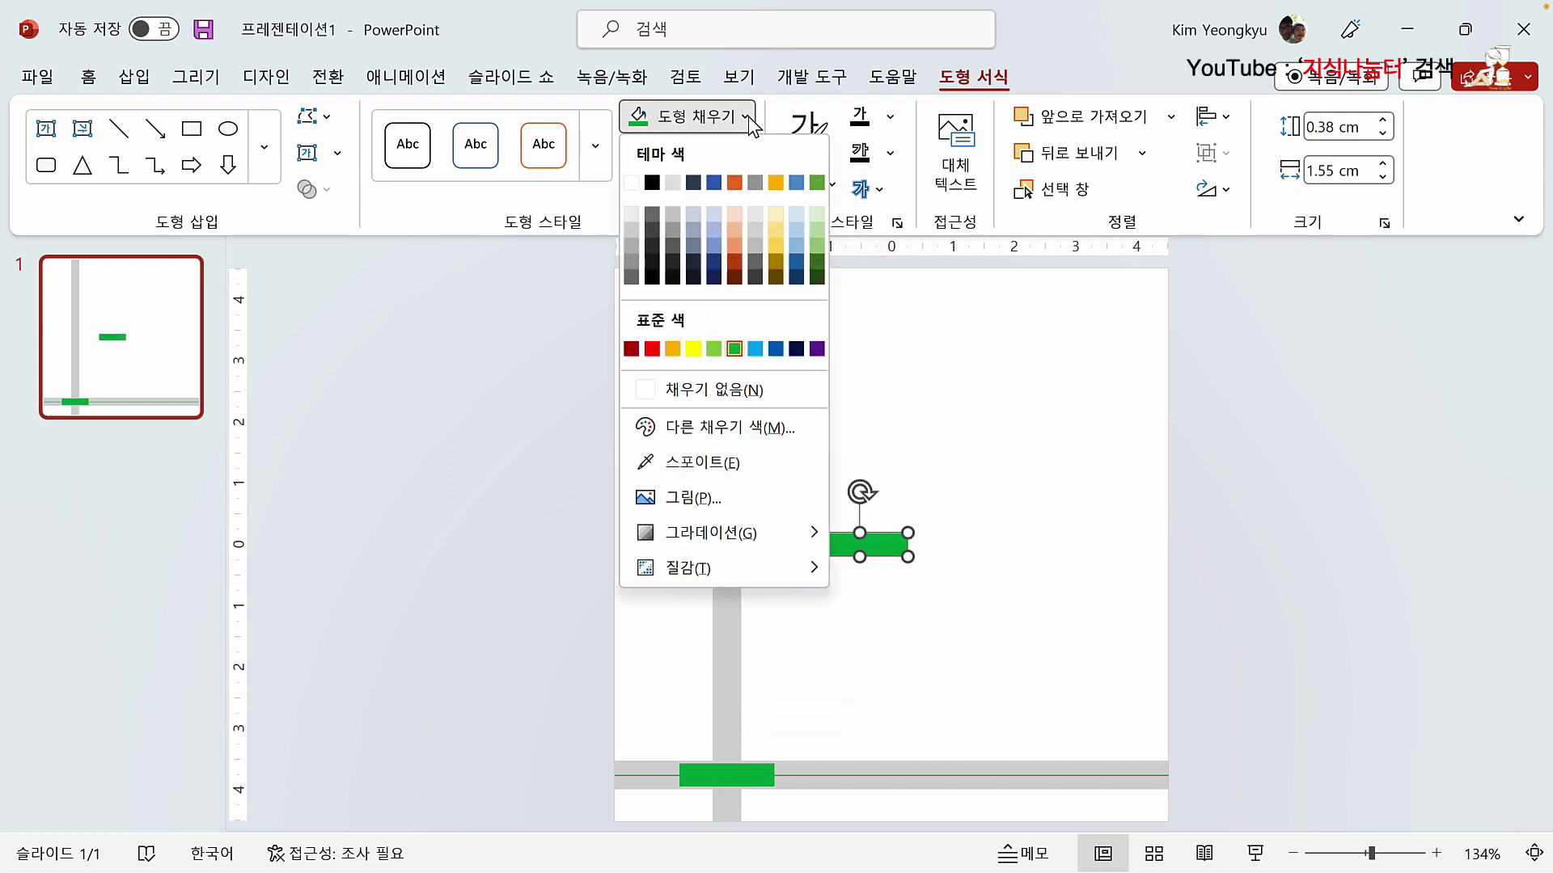
{"action": "left_click", "coordinate": [636, 346]}
{"action": "left_click", "coordinate": [731, 387]}
Step: Rotate the dark red rectangle 90° to the right and place it at the upper end of the vertical grey bar
{"action": "left_click", "coordinate": [858, 544]}
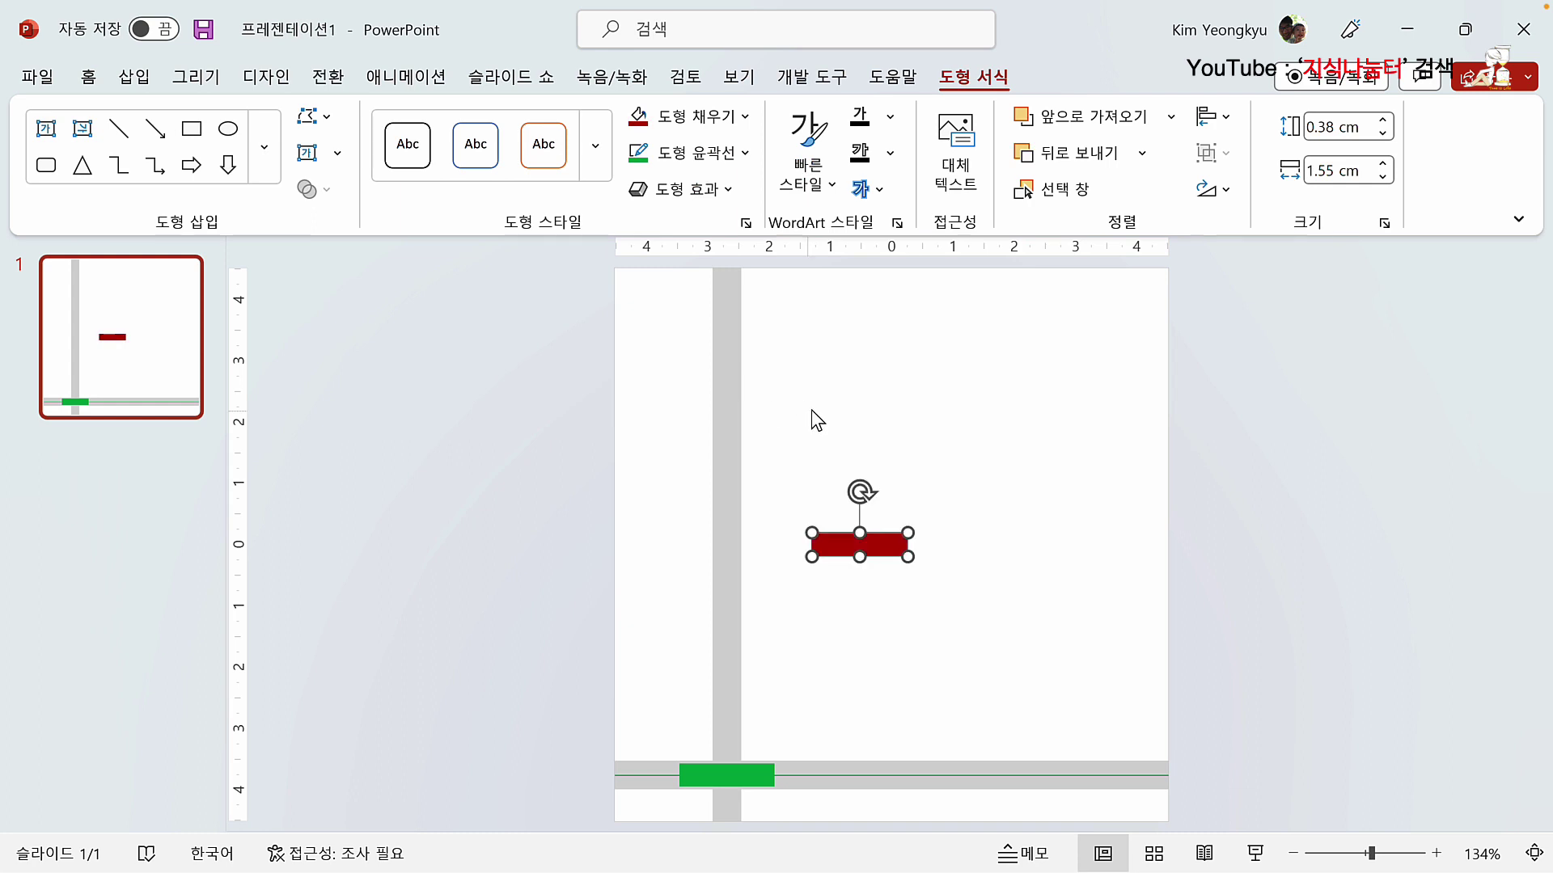
{"action": "left_click", "coordinate": [1223, 192]}
{"action": "left_click", "coordinate": [1249, 227]}
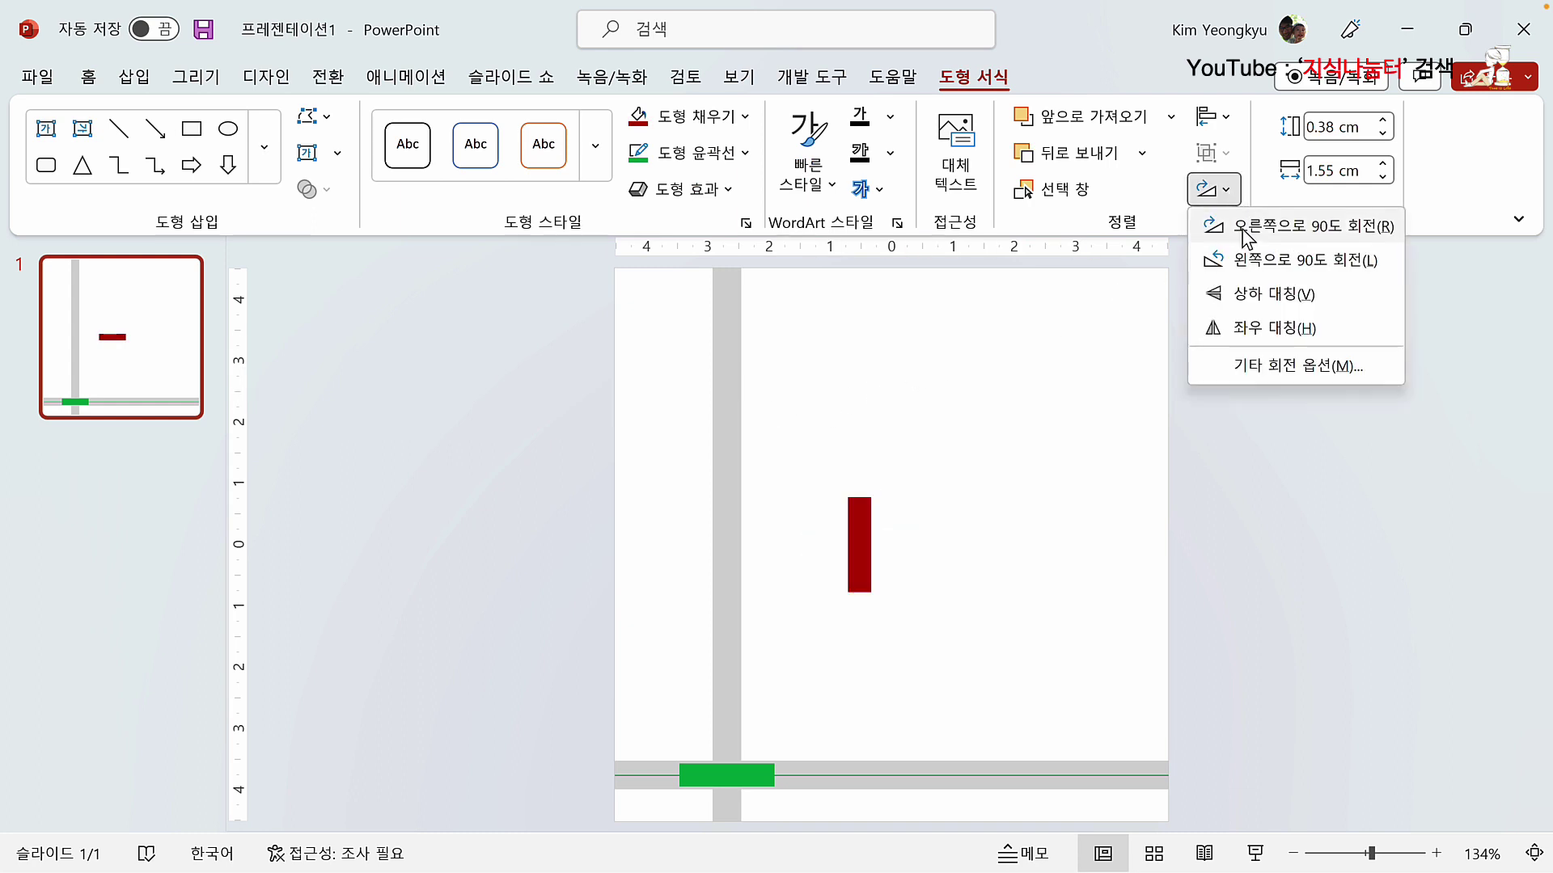
{"action": "left_click_drag", "start_coordinate": [857, 521], "coordinate": [729, 298]}
{"action": "left_click", "coordinate": [883, 419]}
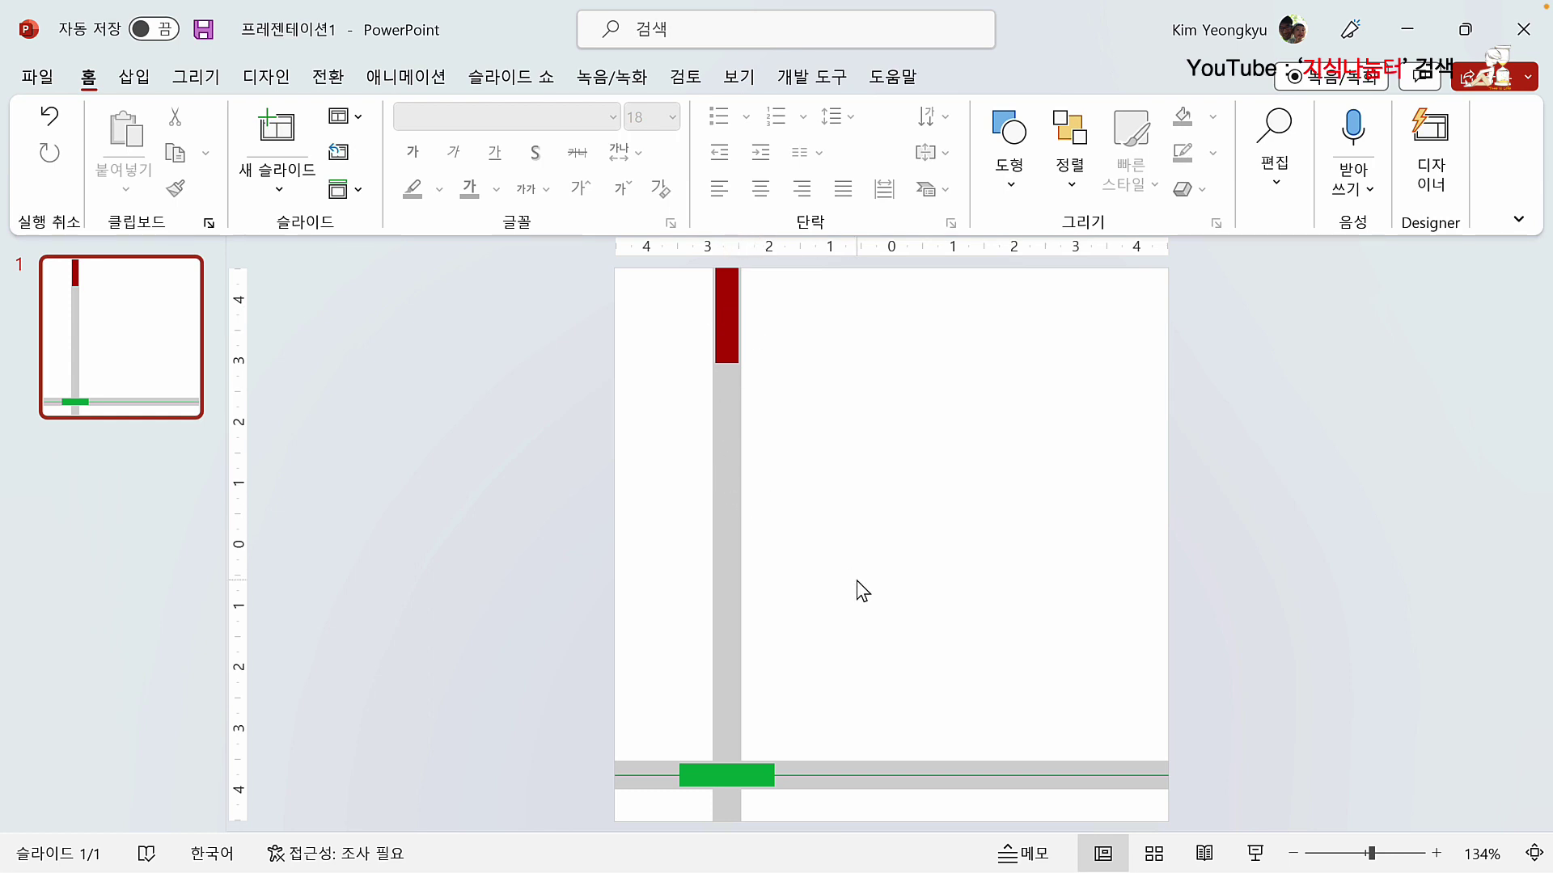
Step: Duplicate the green line, rotate the copy 90° to the right, centre it along the vertical grey bar and colour it dark red
{"action": "left_click", "coordinate": [877, 776]}
{"action": "key", "text": "ctrl+d"}
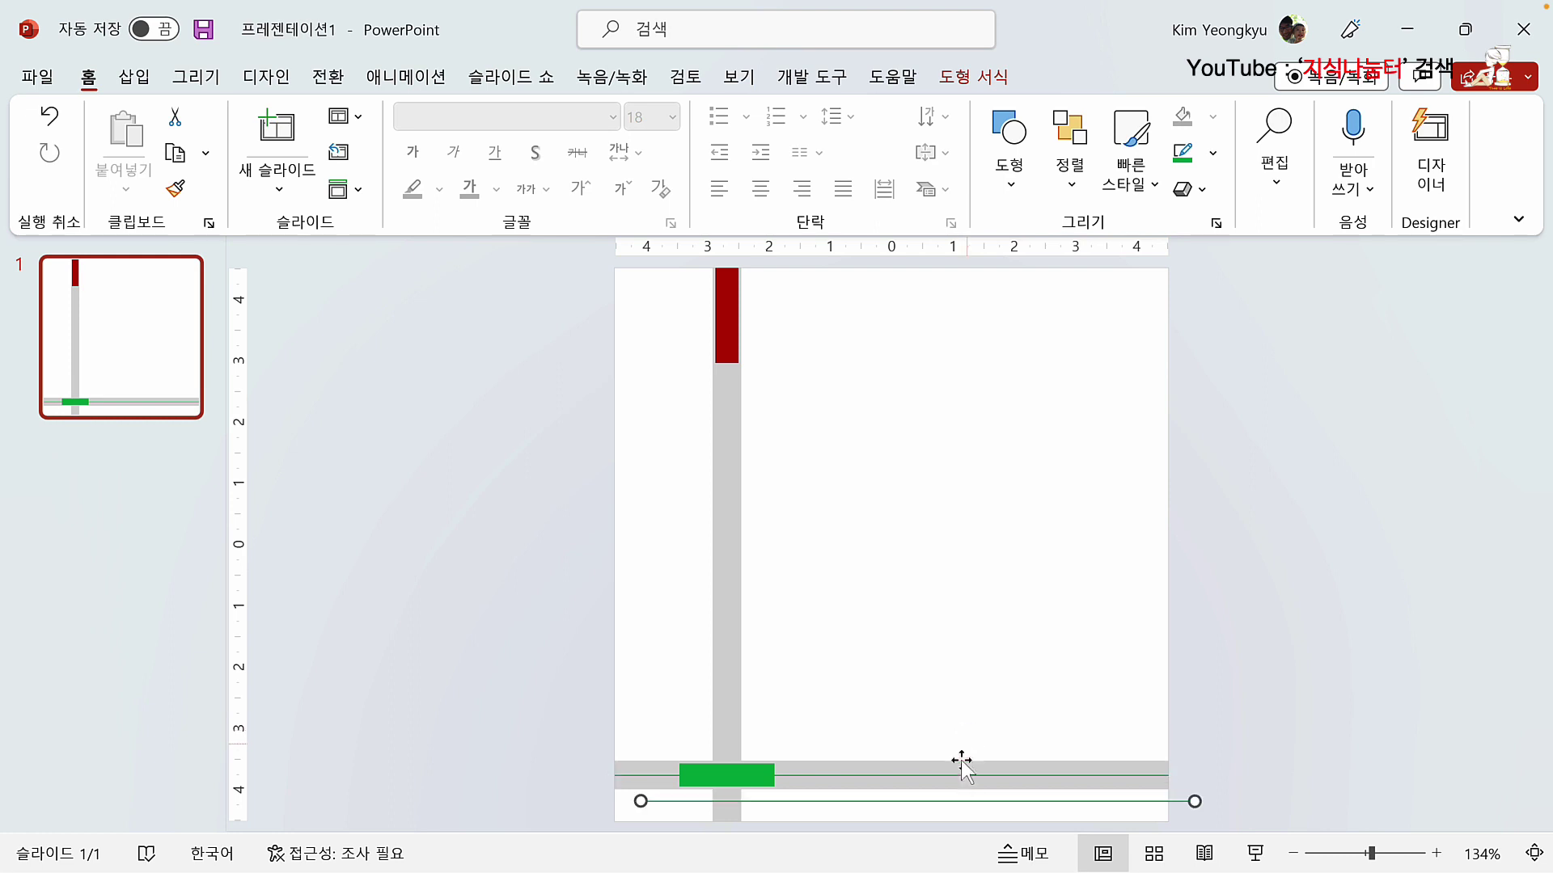
{"action": "left_click_drag", "start_coordinate": [946, 803], "coordinate": [926, 583]}
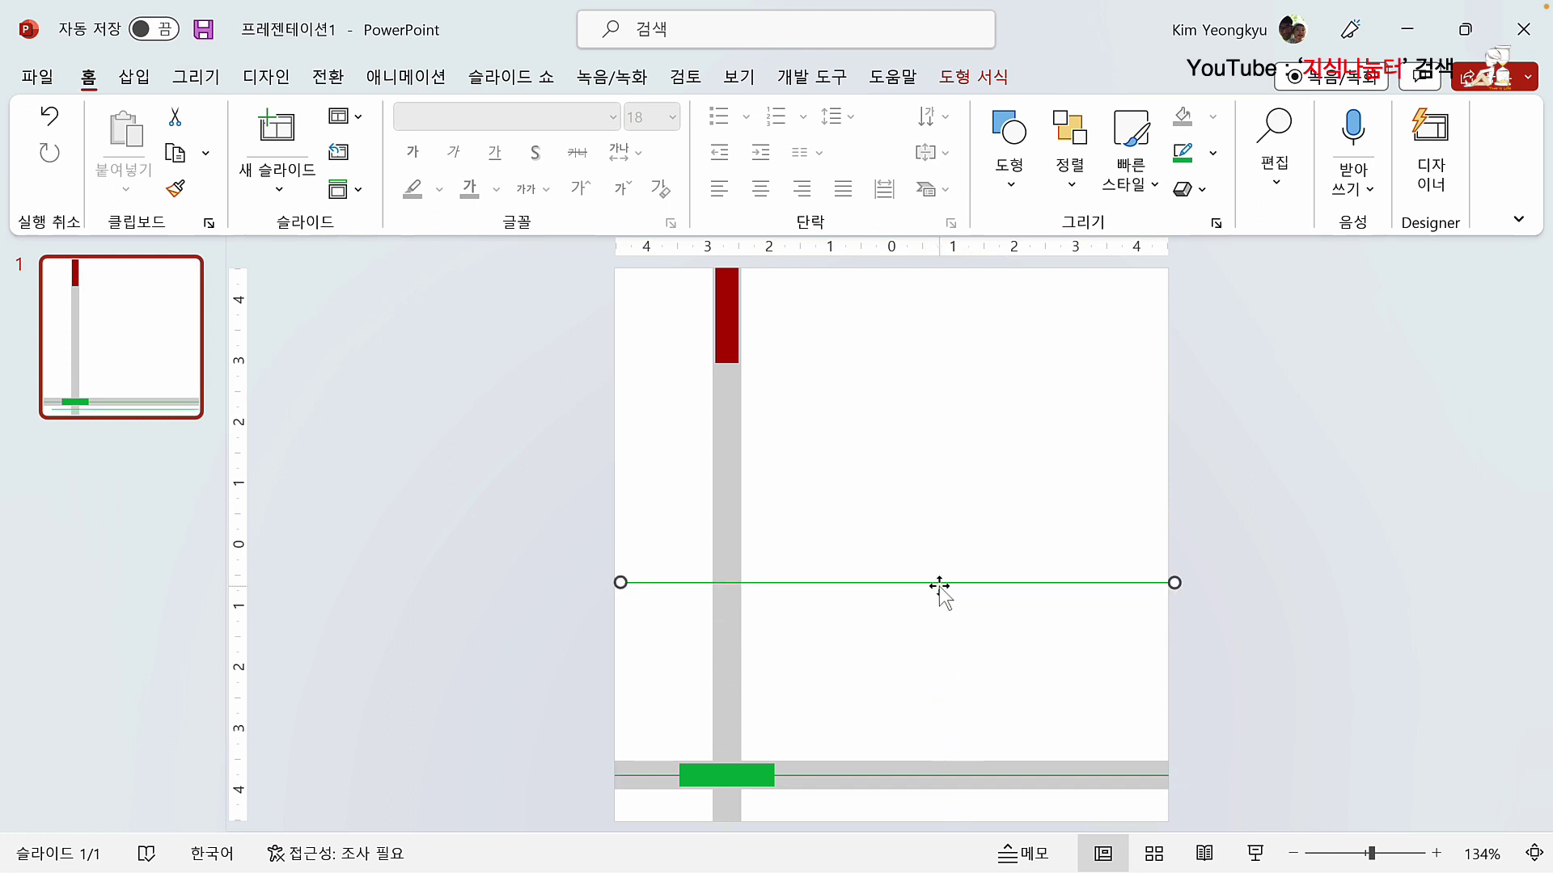
{"action": "left_click", "coordinate": [981, 85]}
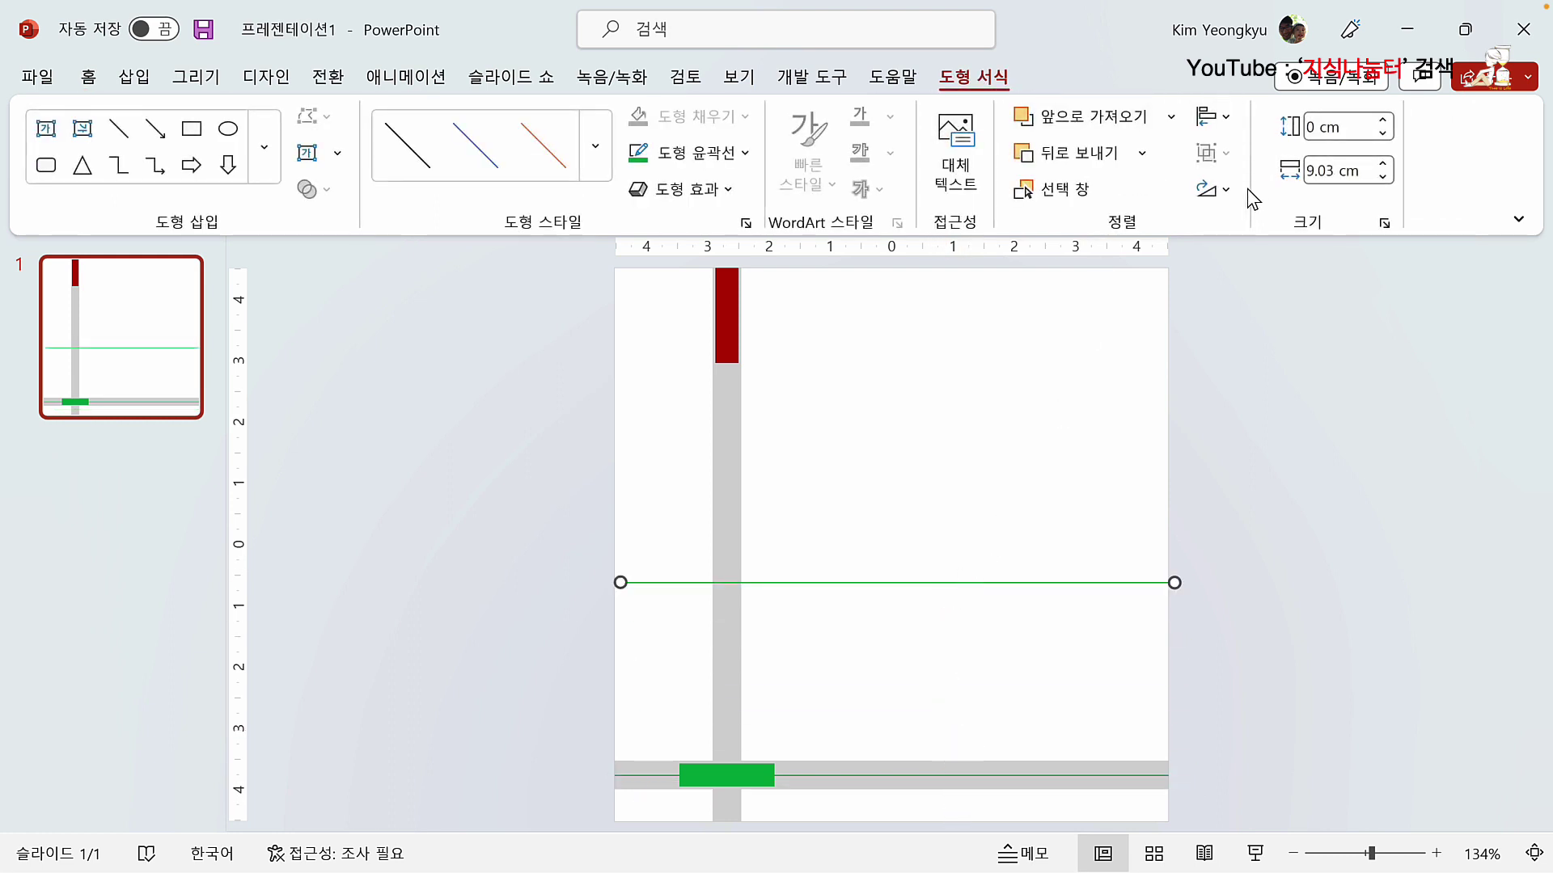
{"action": "left_click", "coordinate": [1213, 189]}
{"action": "left_click", "coordinate": [1260, 233]}
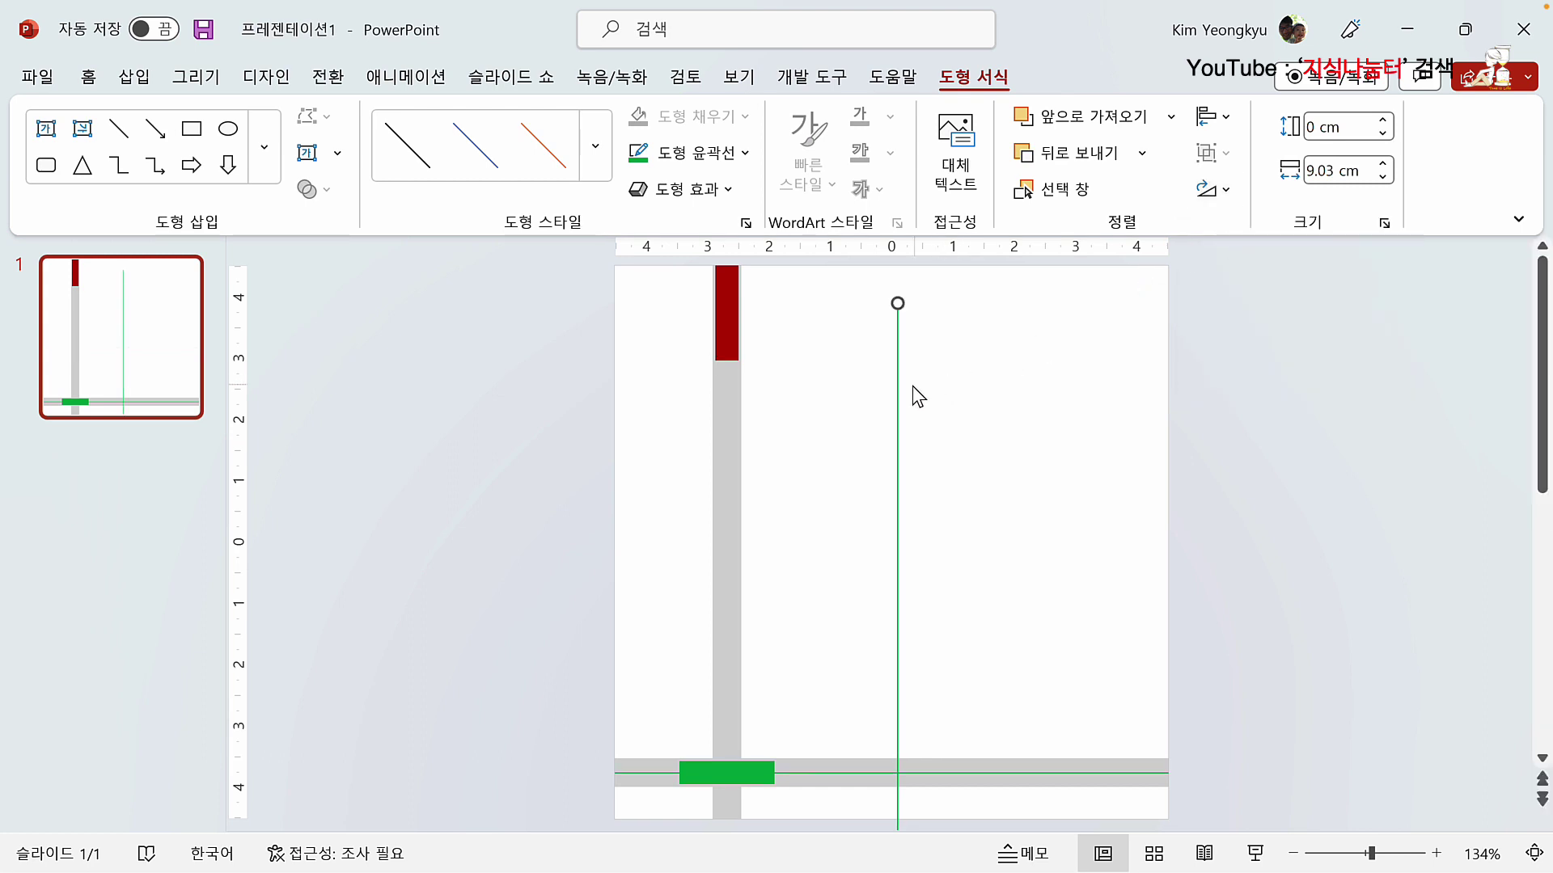
{"action": "left_click_drag", "start_coordinate": [898, 385], "coordinate": [727, 349]}
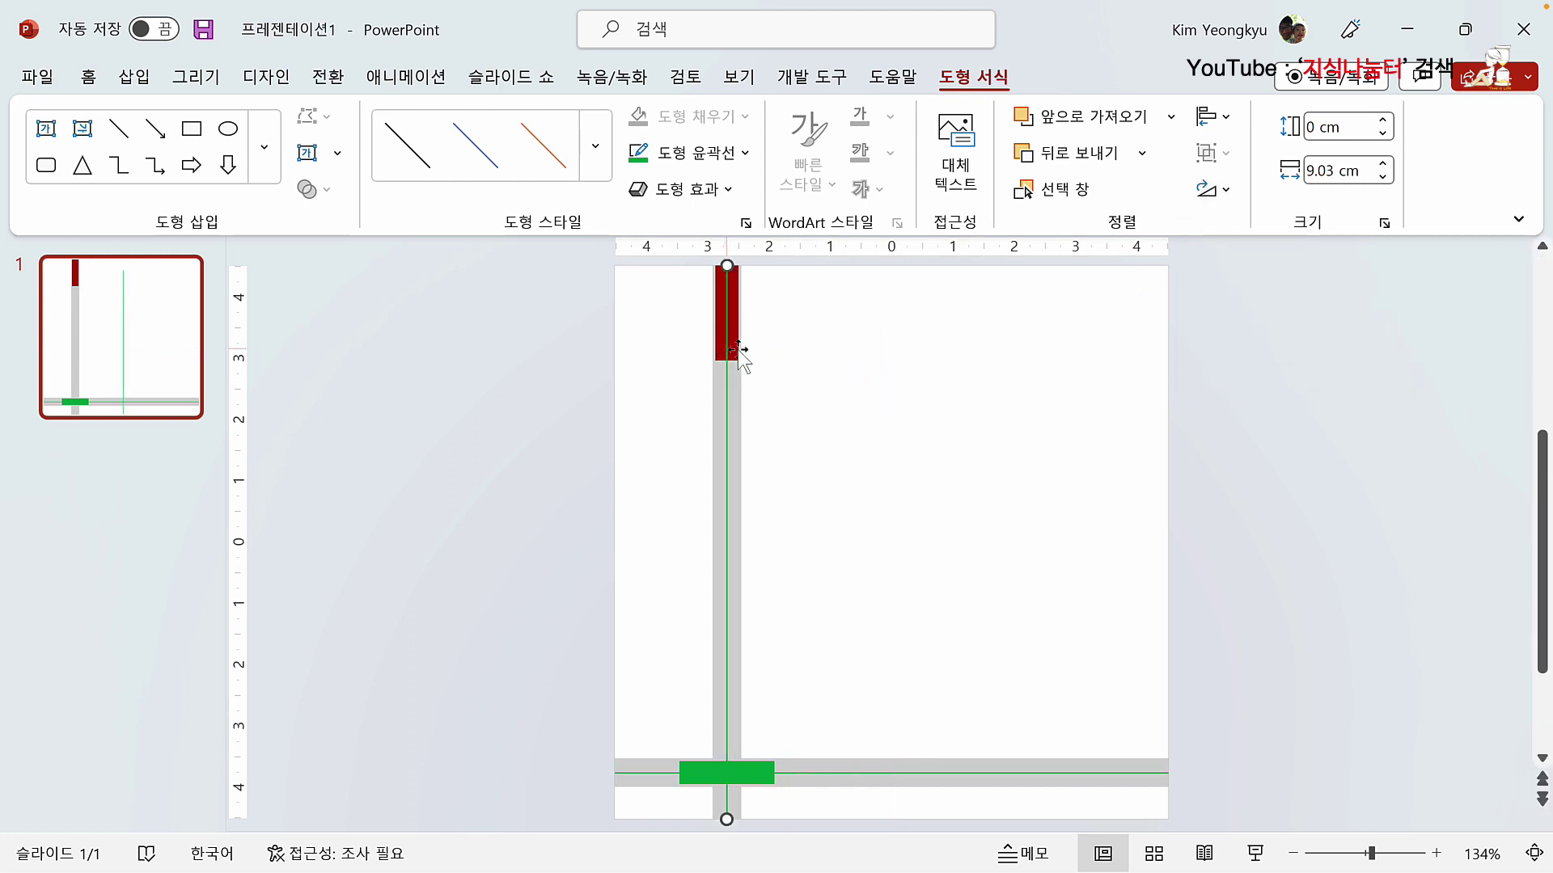
{"action": "left_click", "coordinate": [751, 159]}
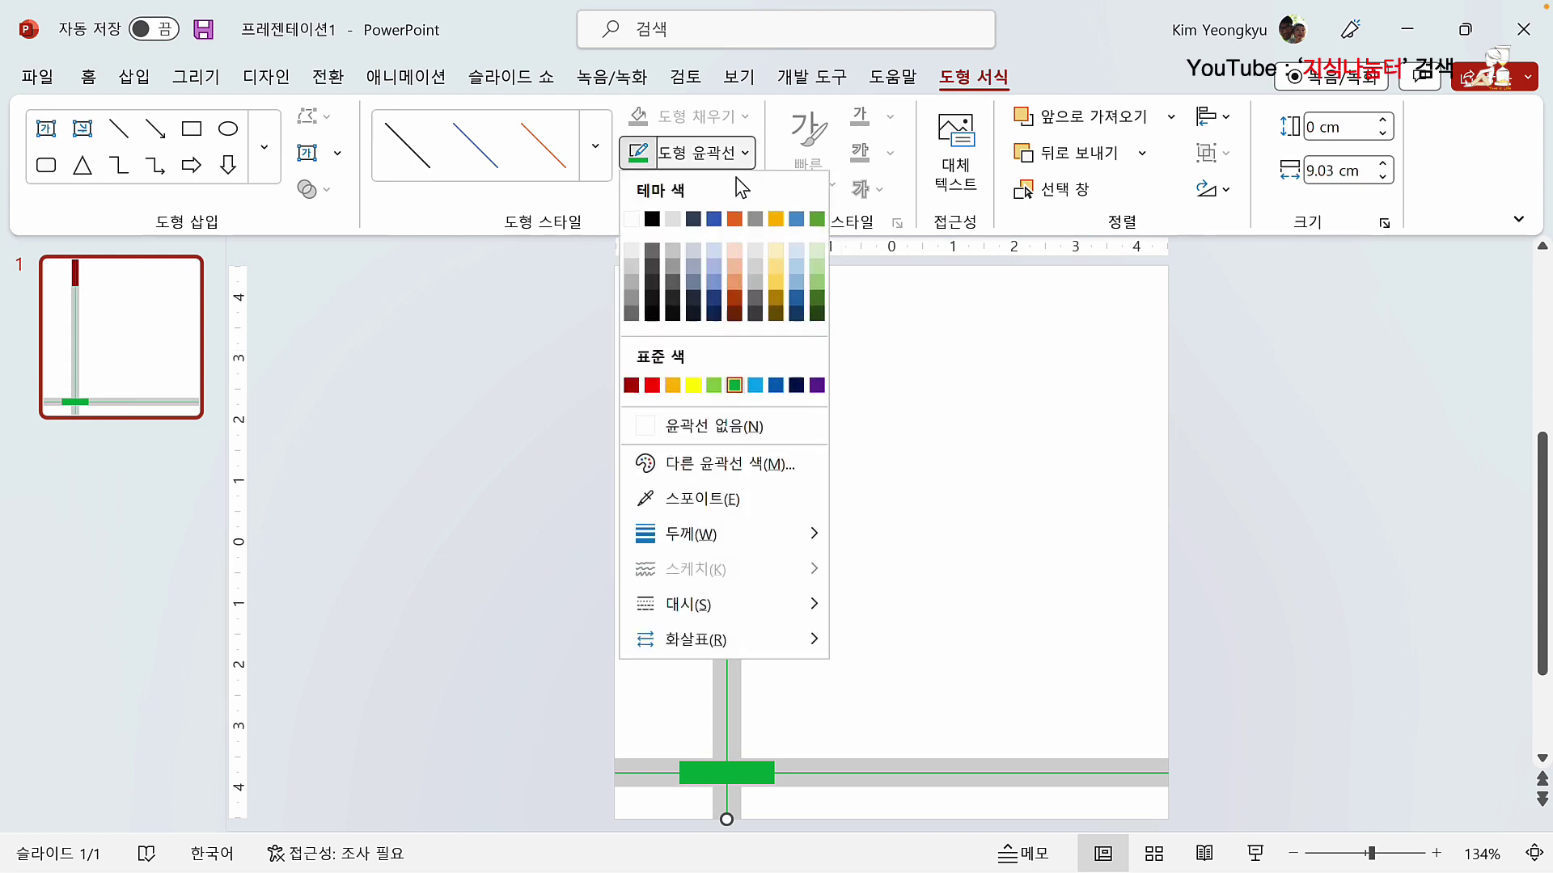
{"action": "left_click", "coordinate": [647, 386]}
Step: Bring the dark red rectangle to the front so it covers the vertical line
{"action": "left_click_drag", "start_coordinate": [868, 398], "coordinate": [613, 253]}
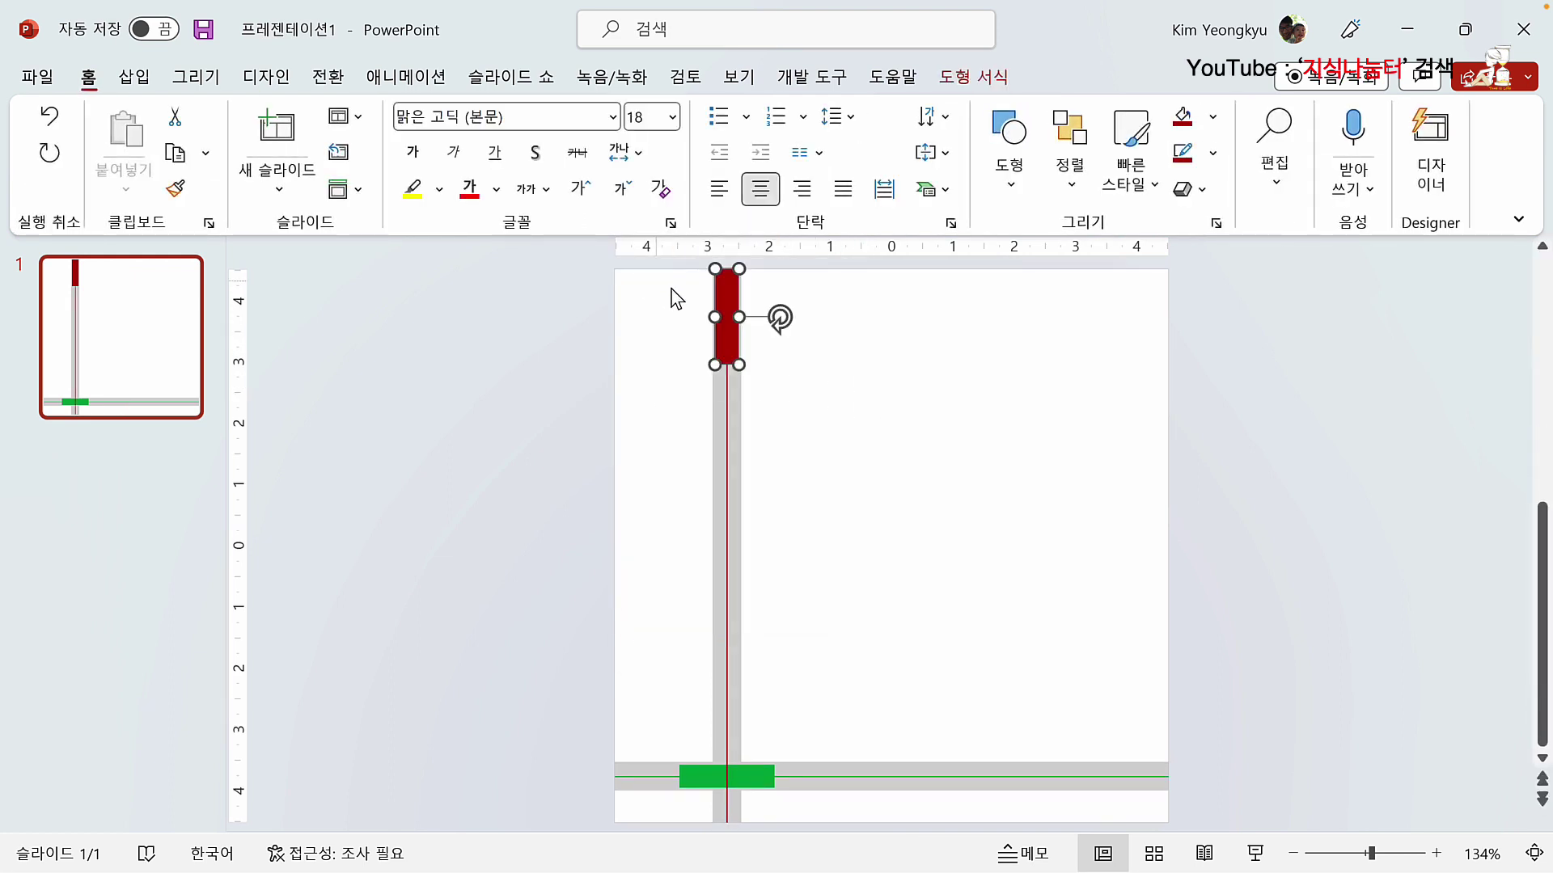
{"action": "right_click", "coordinate": [746, 283]}
{"action": "left_click", "coordinate": [906, 444]}
{"action": "left_click", "coordinate": [904, 438]}
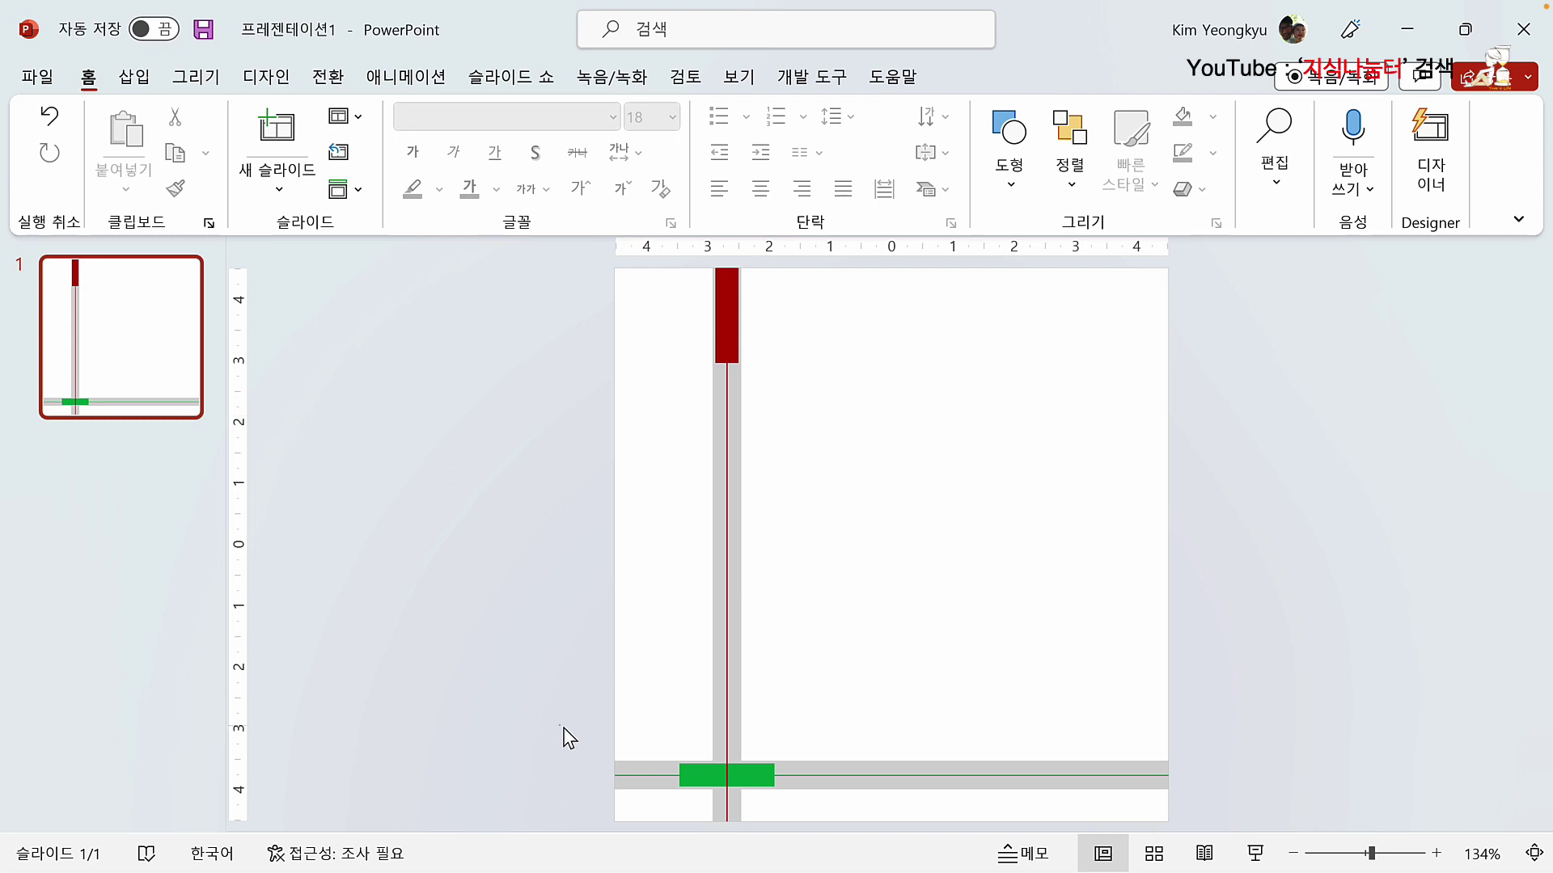
Step: Duplicate the horizontal grey bar with its green line and rectangle, and place the copy near the slide's upper edge across the dark red rectangle
{"action": "left_click_drag", "start_coordinate": [563, 730], "coordinate": [1205, 818]}
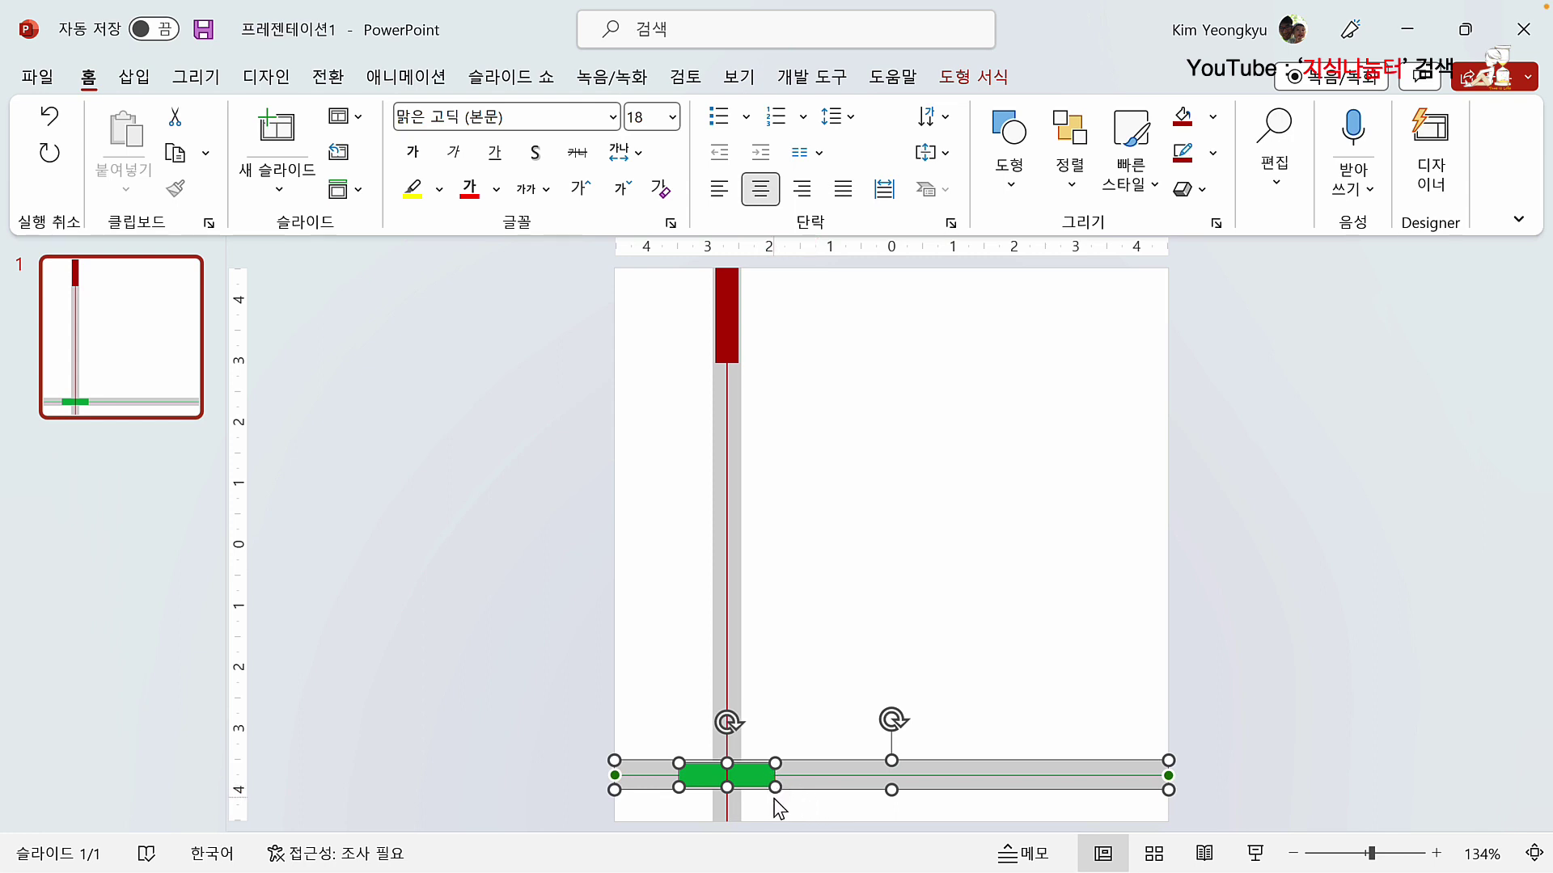
{"action": "key", "text": "ctrl+d"}
{"action": "left_click_drag", "start_coordinate": [837, 805], "coordinate": [817, 314]}
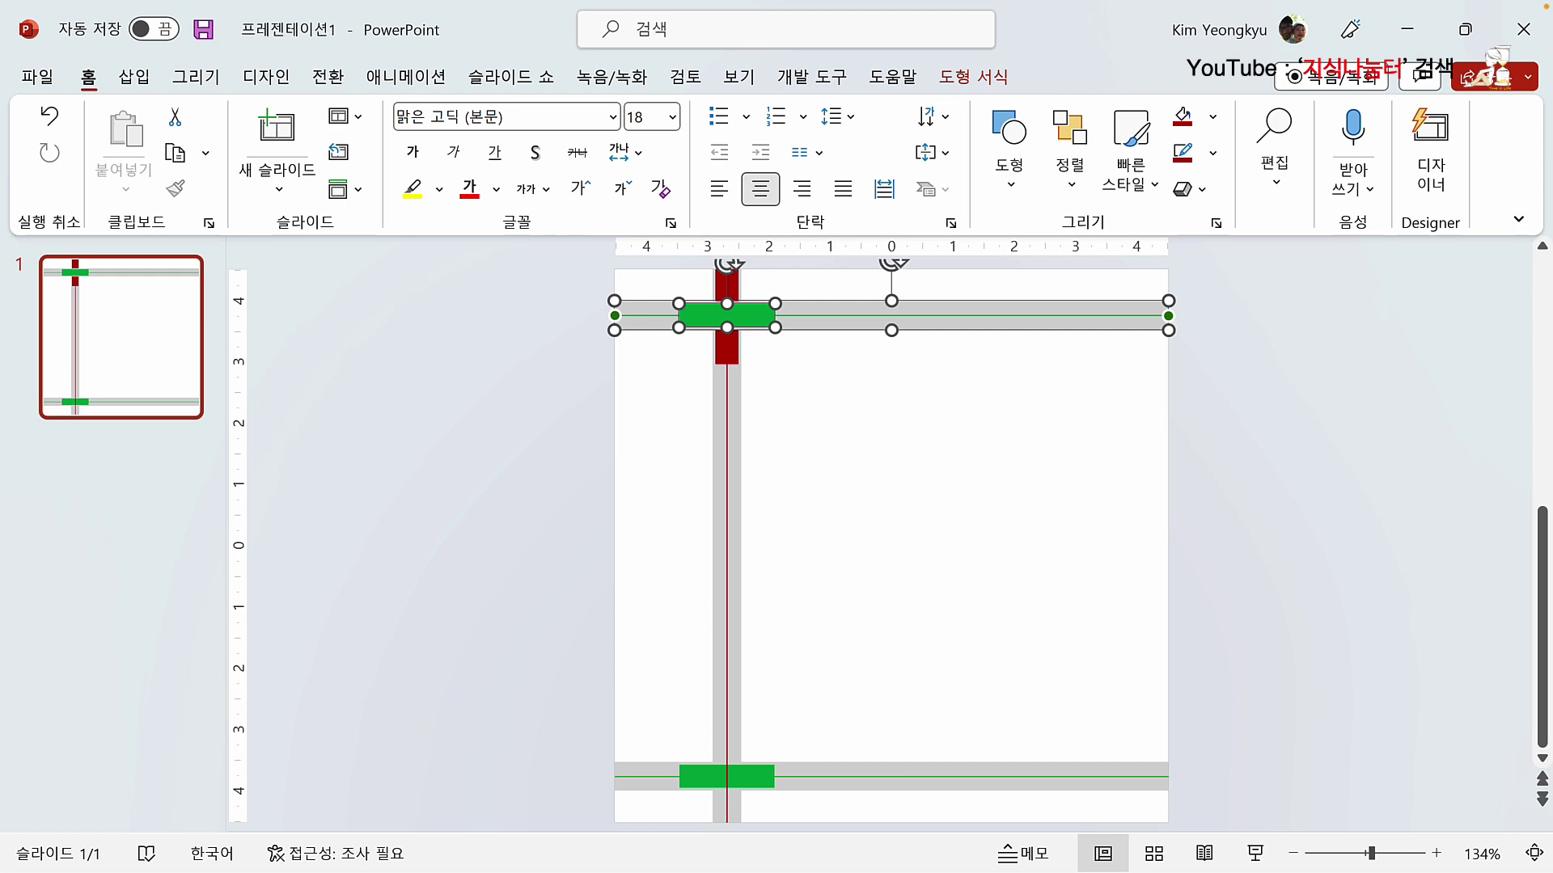
{"action": "left_click", "coordinate": [998, 495]}
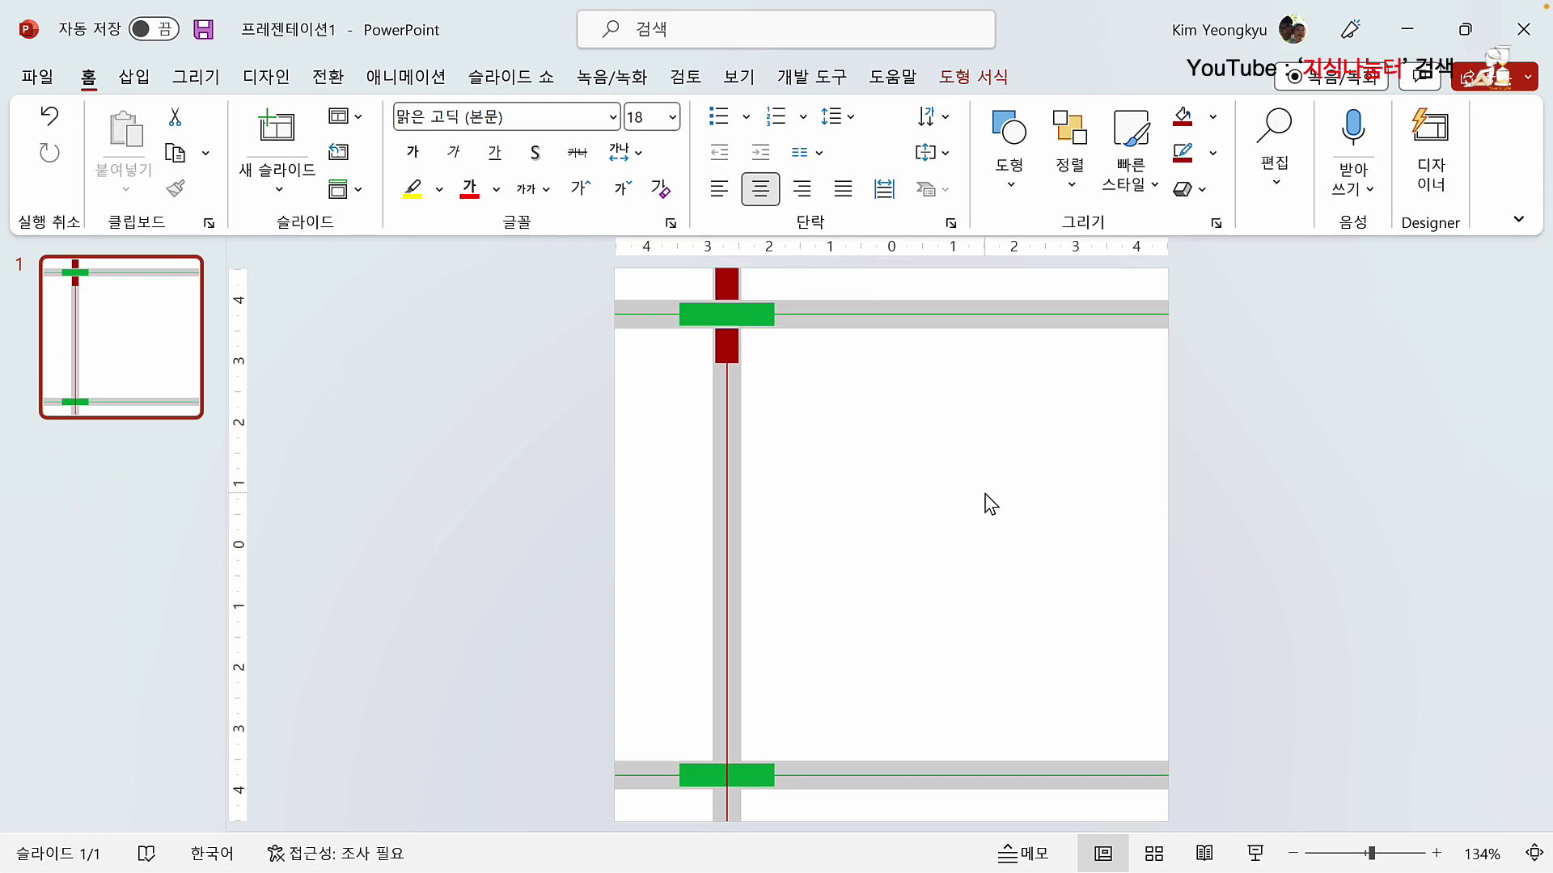
Step: Open the custom colour choices for the upper green rectangle's fill and pick the standard brown #996633
{"action": "left_click", "coordinate": [765, 314]}
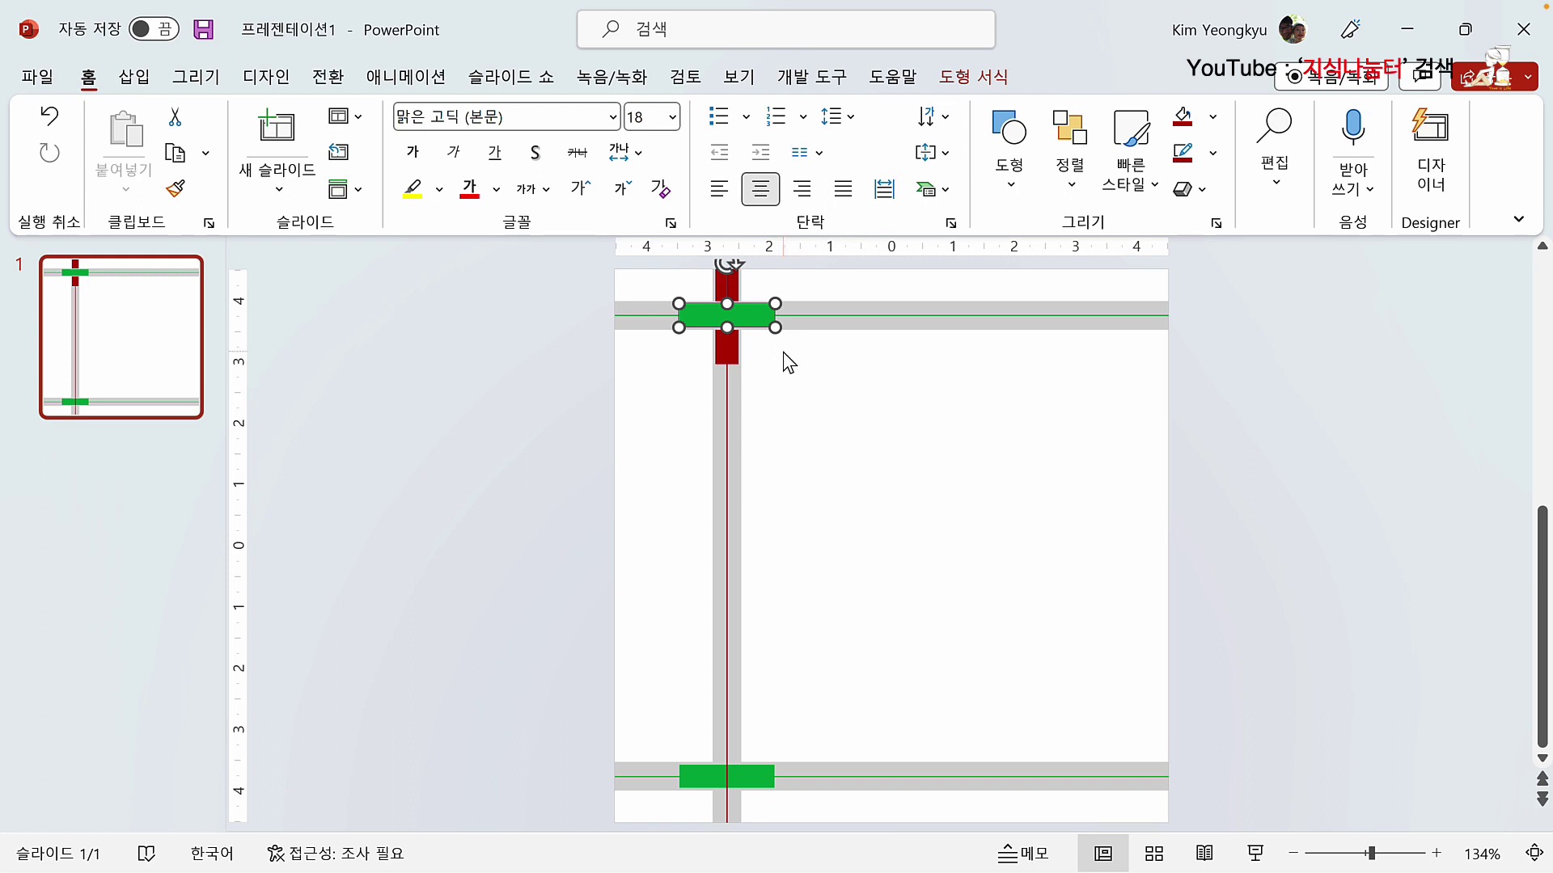
{"action": "left_click", "coordinate": [972, 77]}
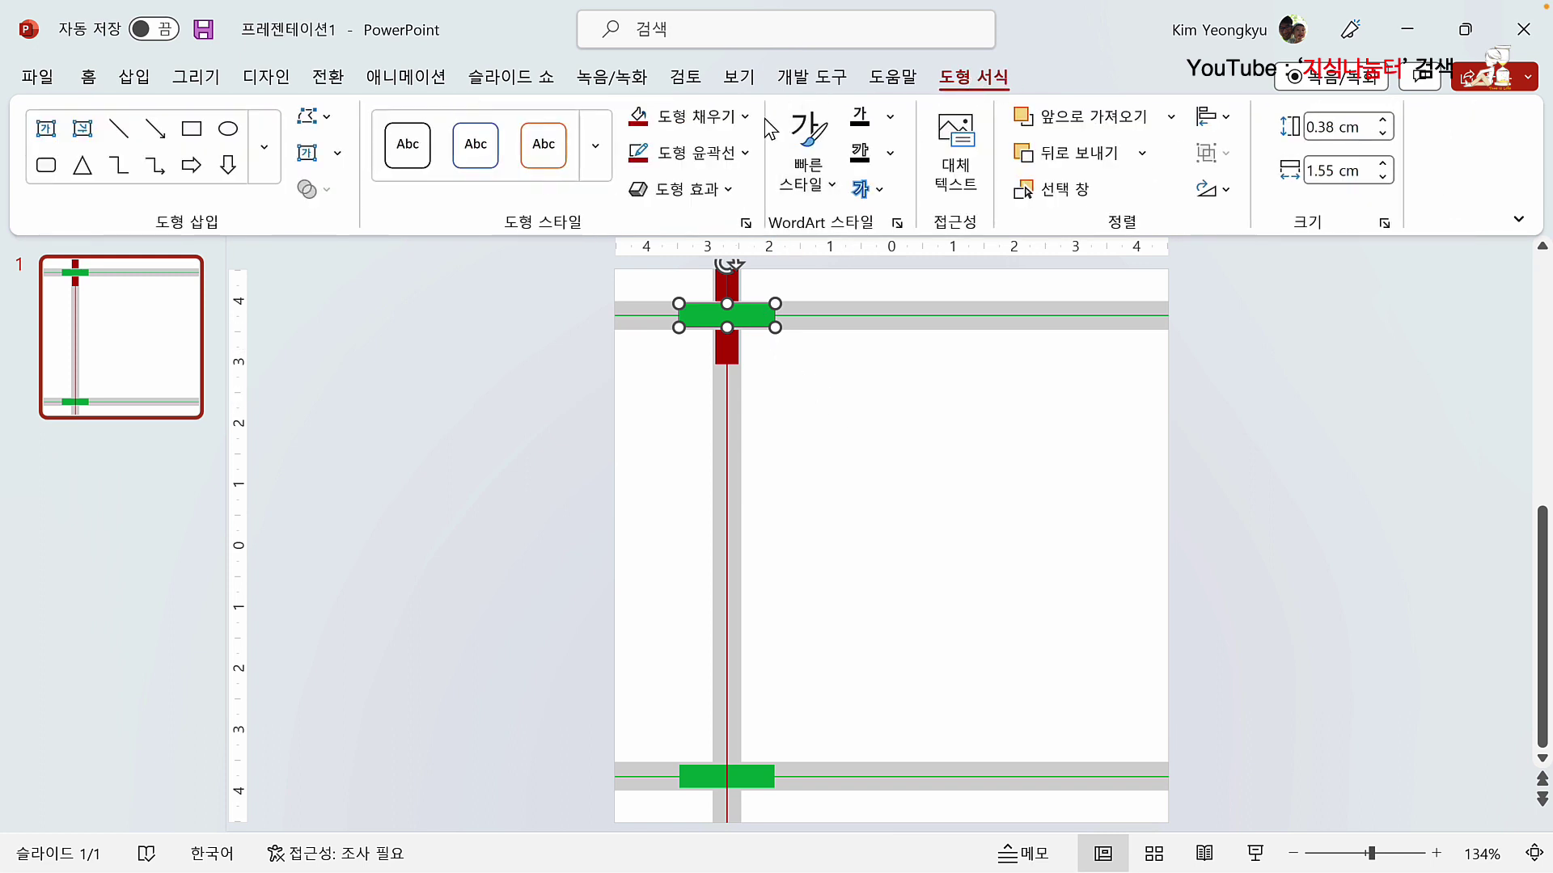
{"action": "left_click", "coordinate": [745, 118]}
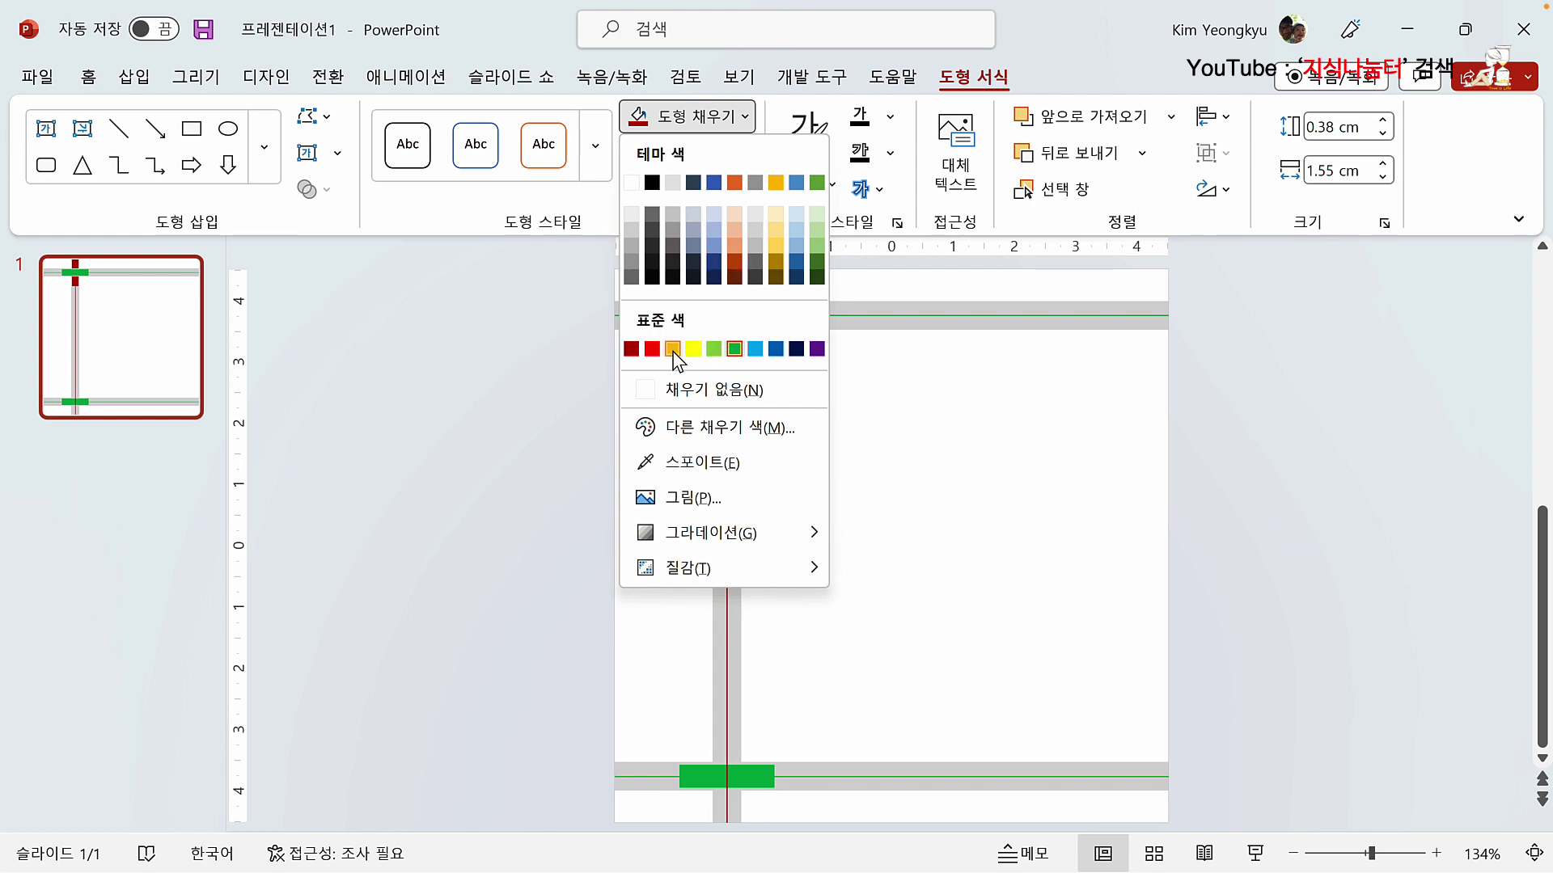
{"action": "left_click", "coordinate": [731, 435]}
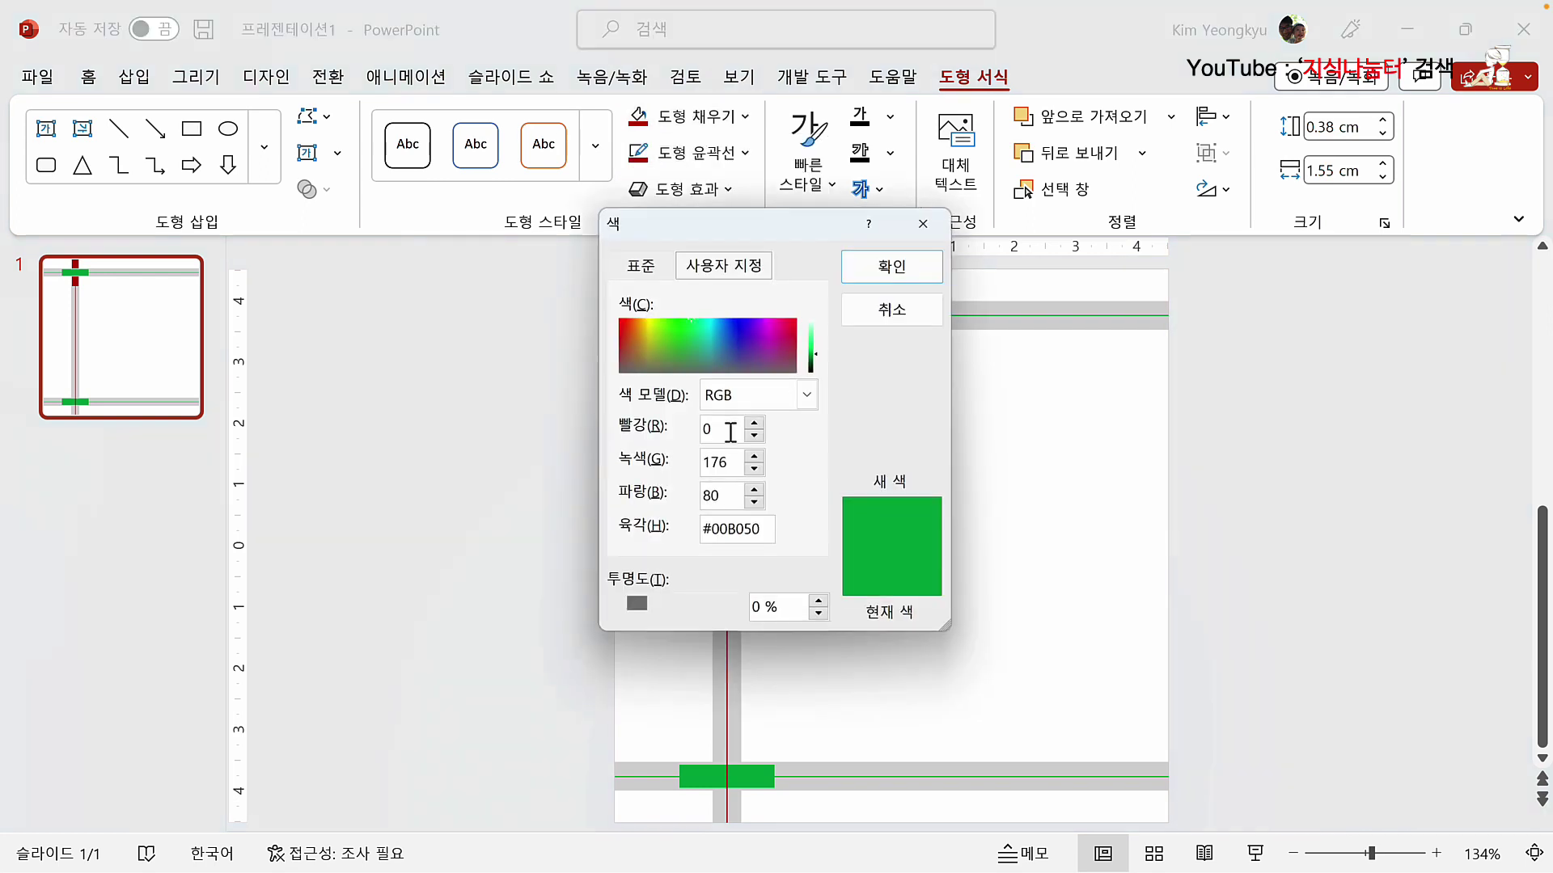
{"action": "left_click", "coordinate": [639, 265]}
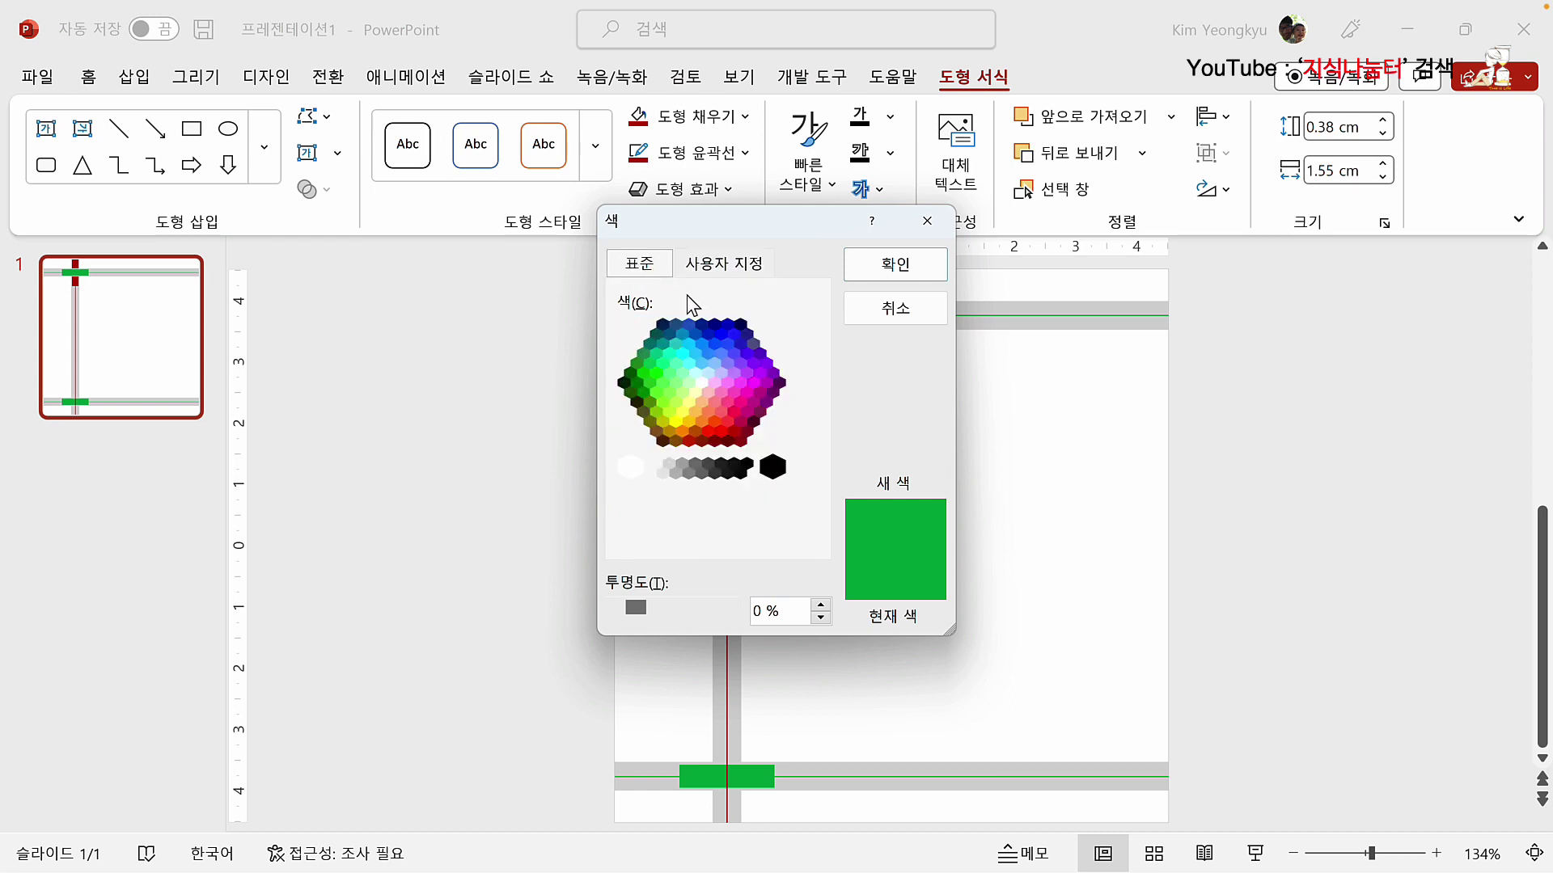
{"action": "left_click", "coordinate": [666, 436]}
Step: Switch the fill colour to HSL, adjust the brown to saturation 121 and luminance 148 (#C79461), and apply it
{"action": "left_click", "coordinate": [714, 266]}
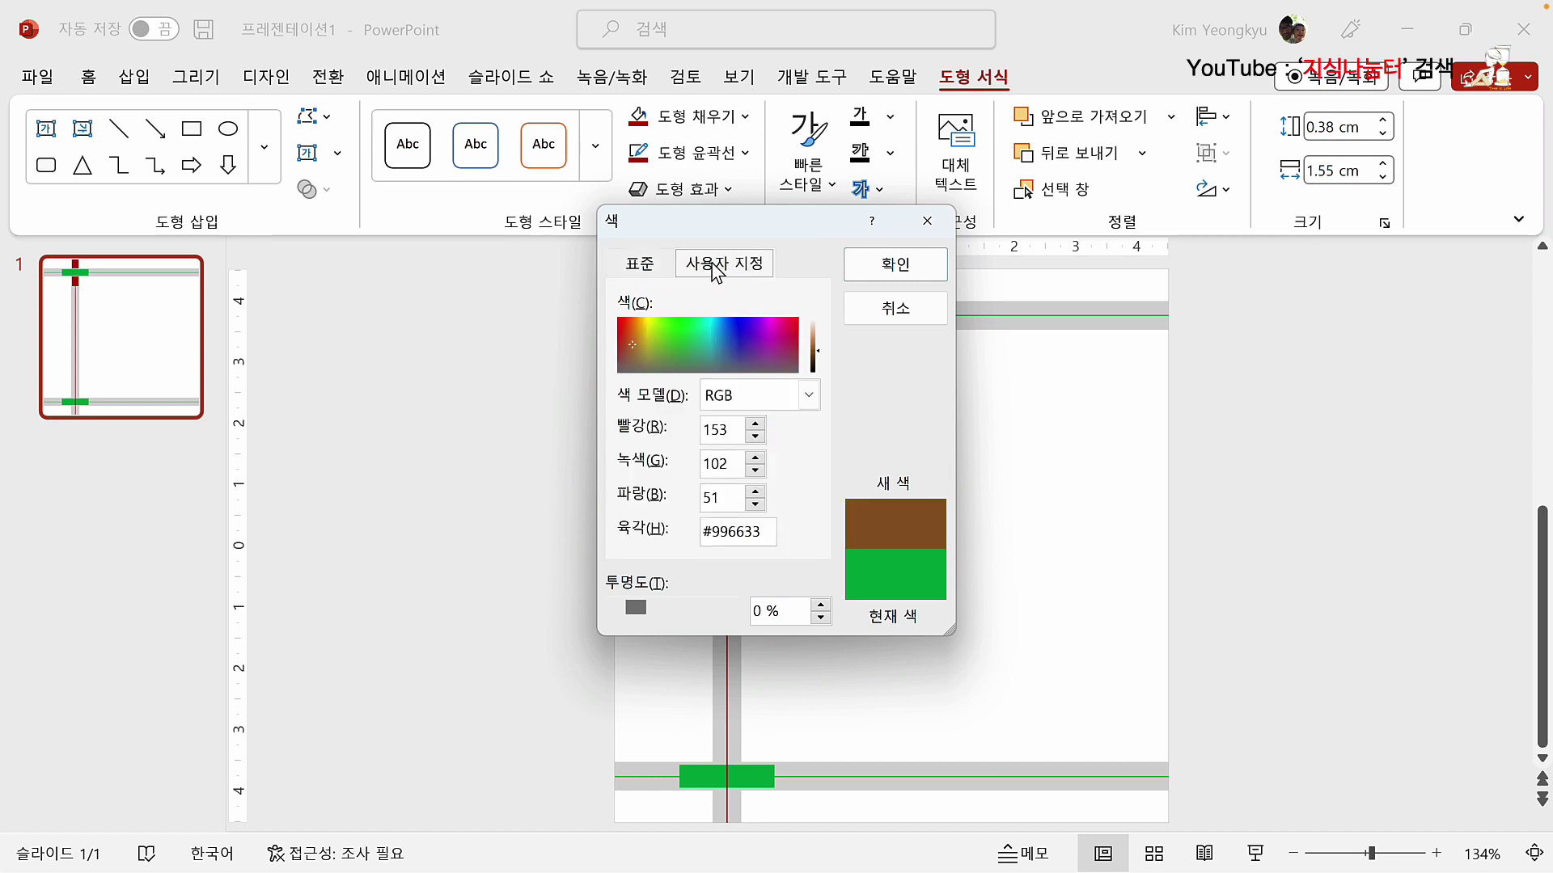
{"action": "left_click", "coordinate": [808, 395]}
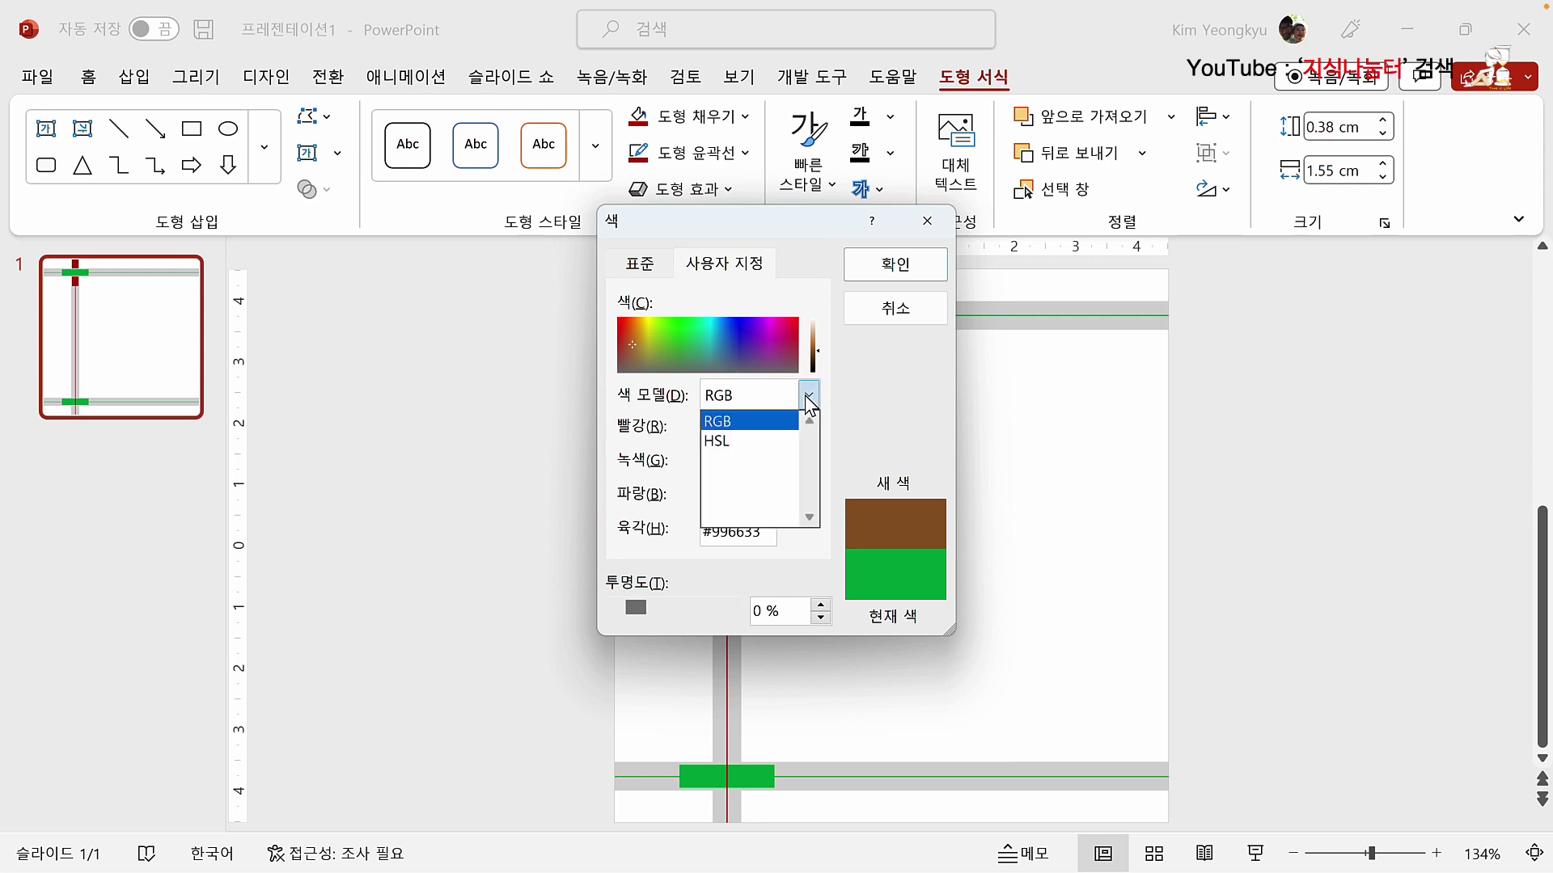
{"action": "left_click", "coordinate": [745, 443]}
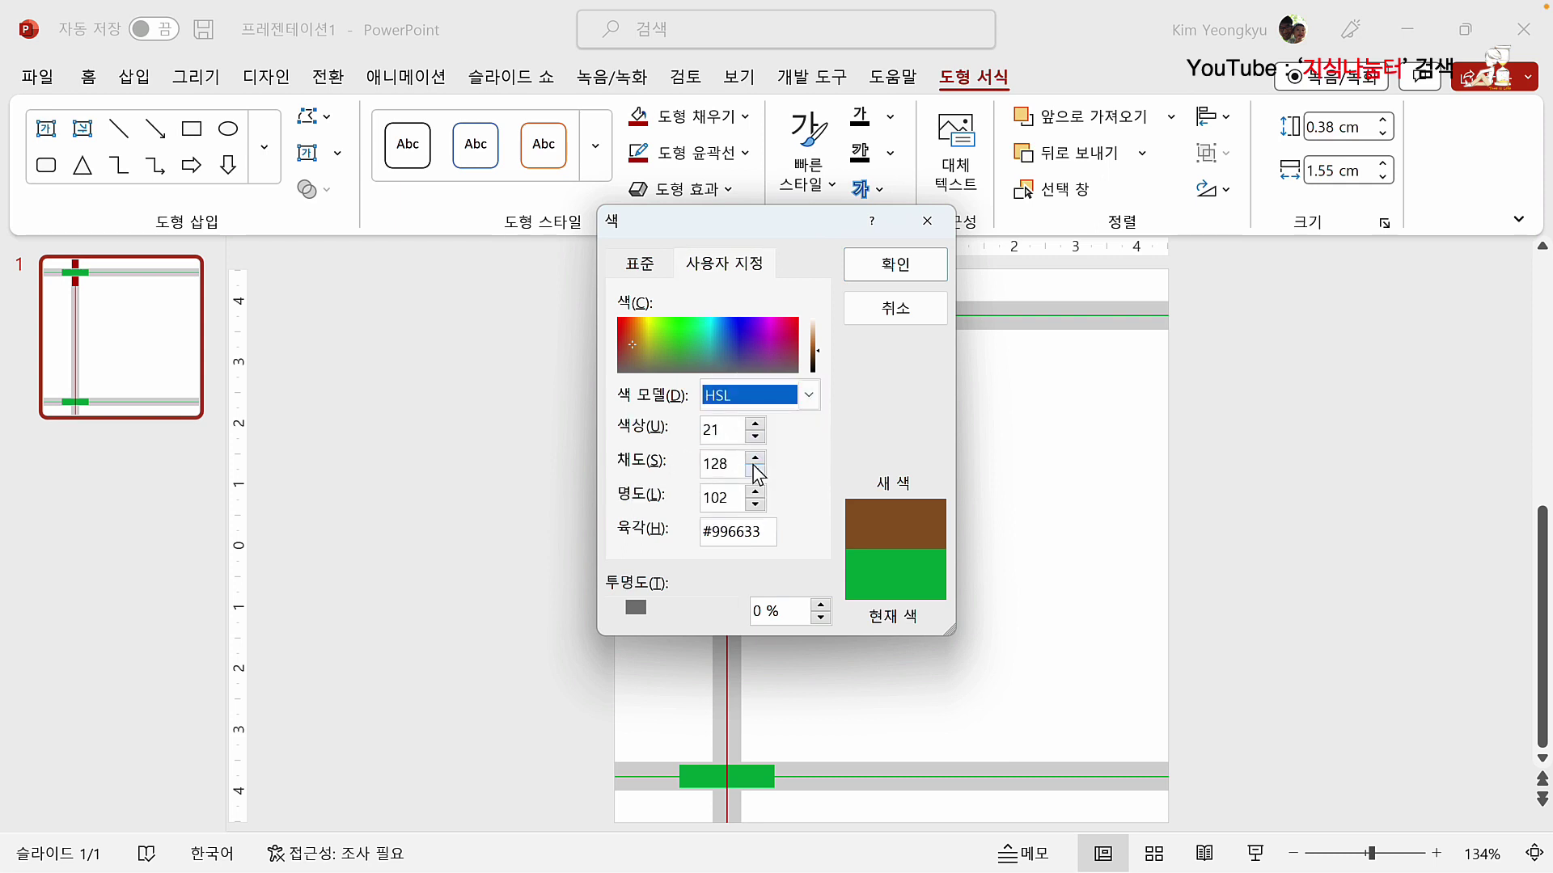
{"action": "left_click", "coordinate": [755, 457]}
{"action": "left_click", "coordinate": [755, 458]}
{"action": "left_click", "coordinate": [755, 457]}
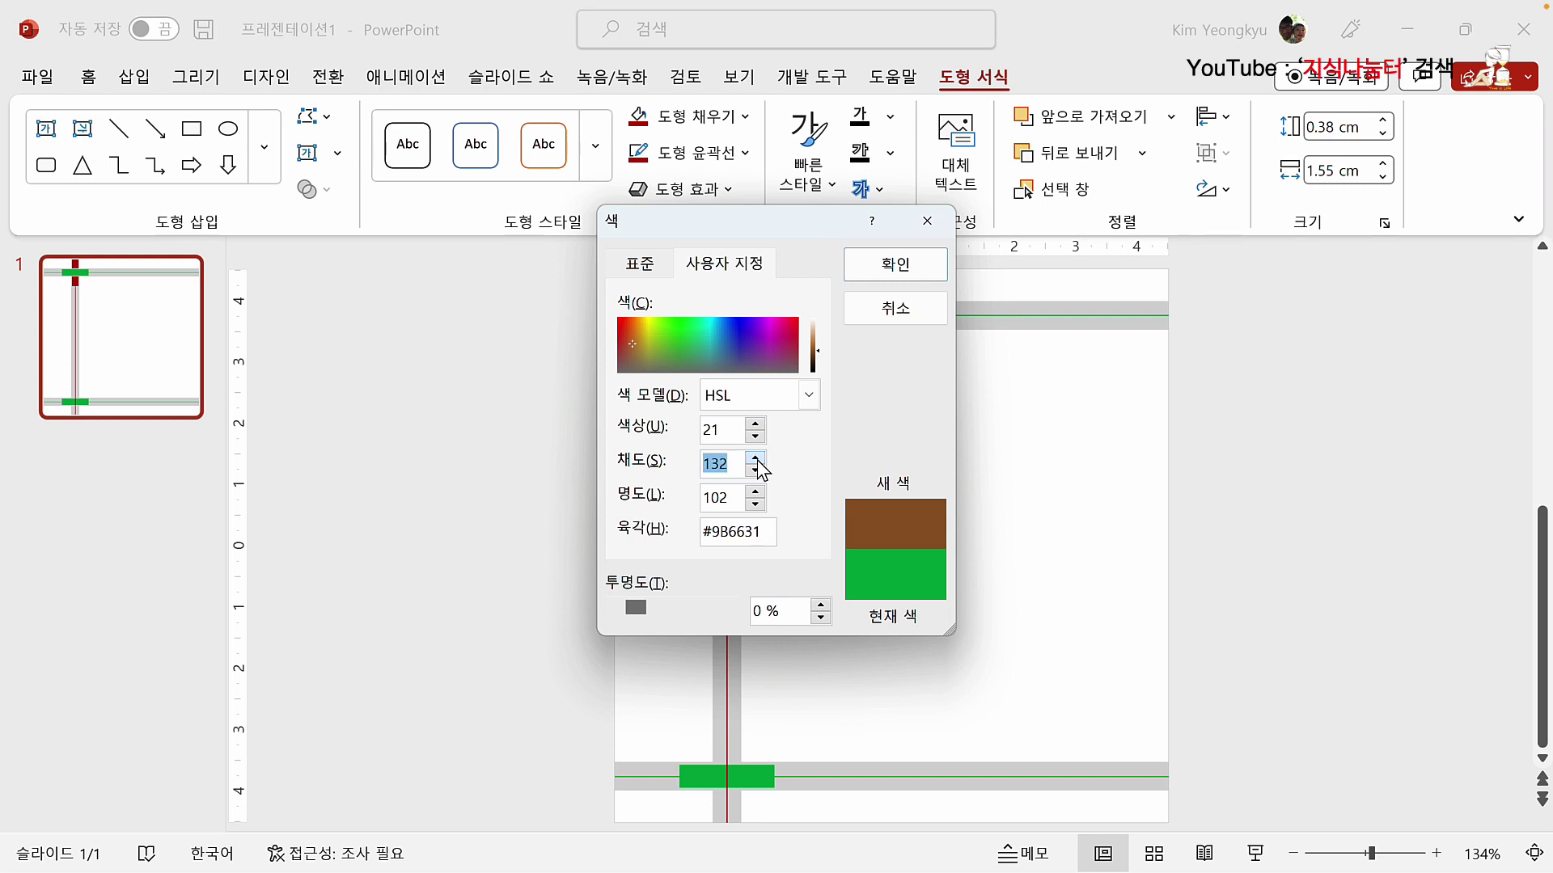
{"action": "left_click", "coordinate": [755, 457]}
{"action": "left_click", "coordinate": [755, 471]}
{"action": "left_click", "coordinate": [754, 471]}
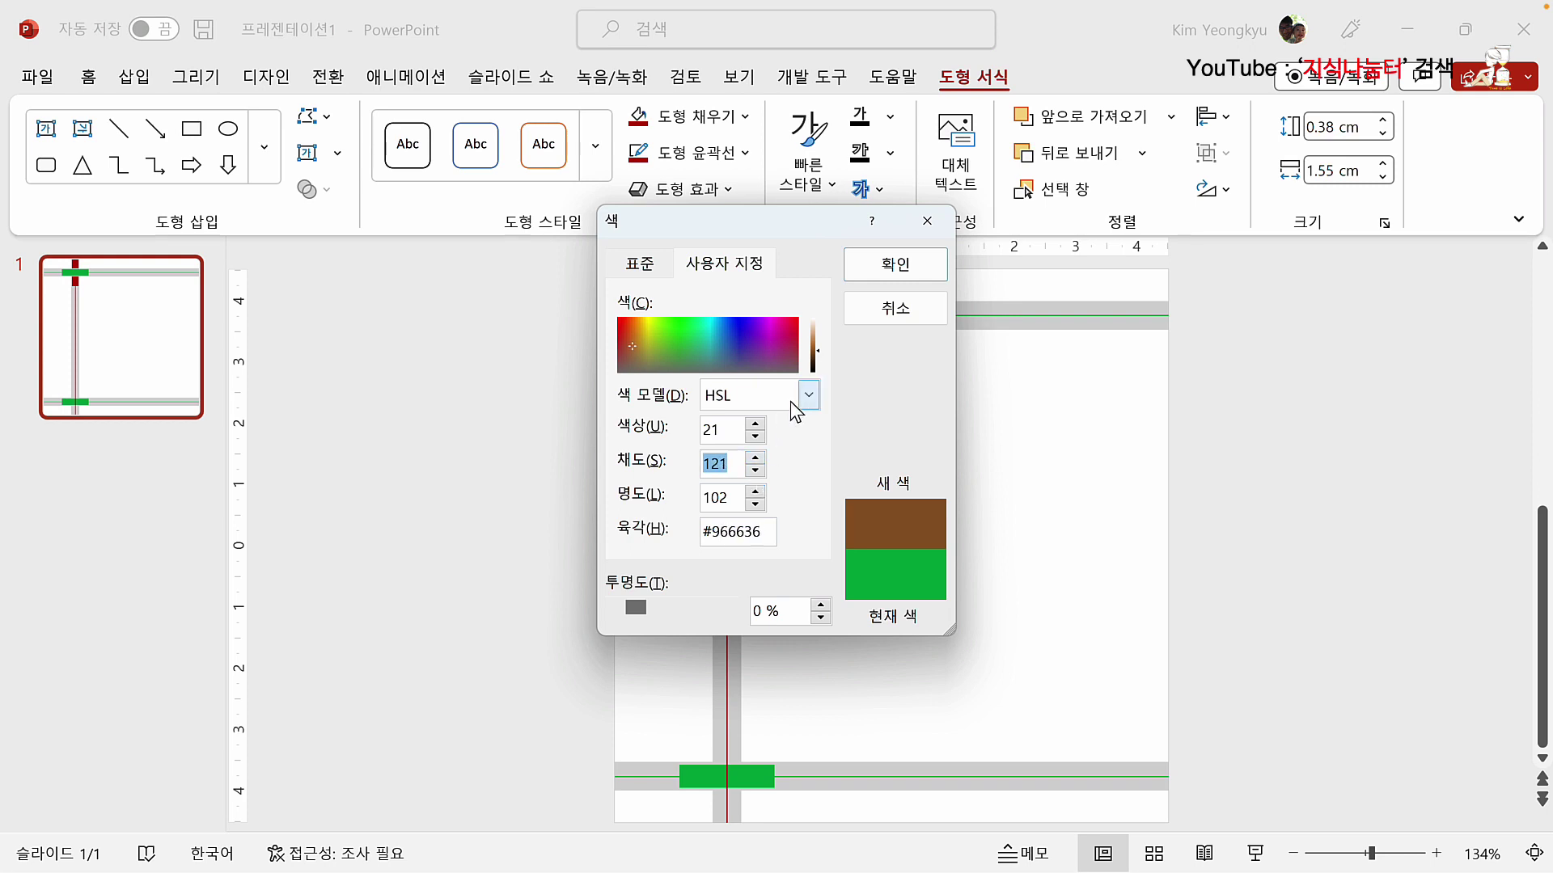
{"action": "left_click", "coordinate": [817, 343]}
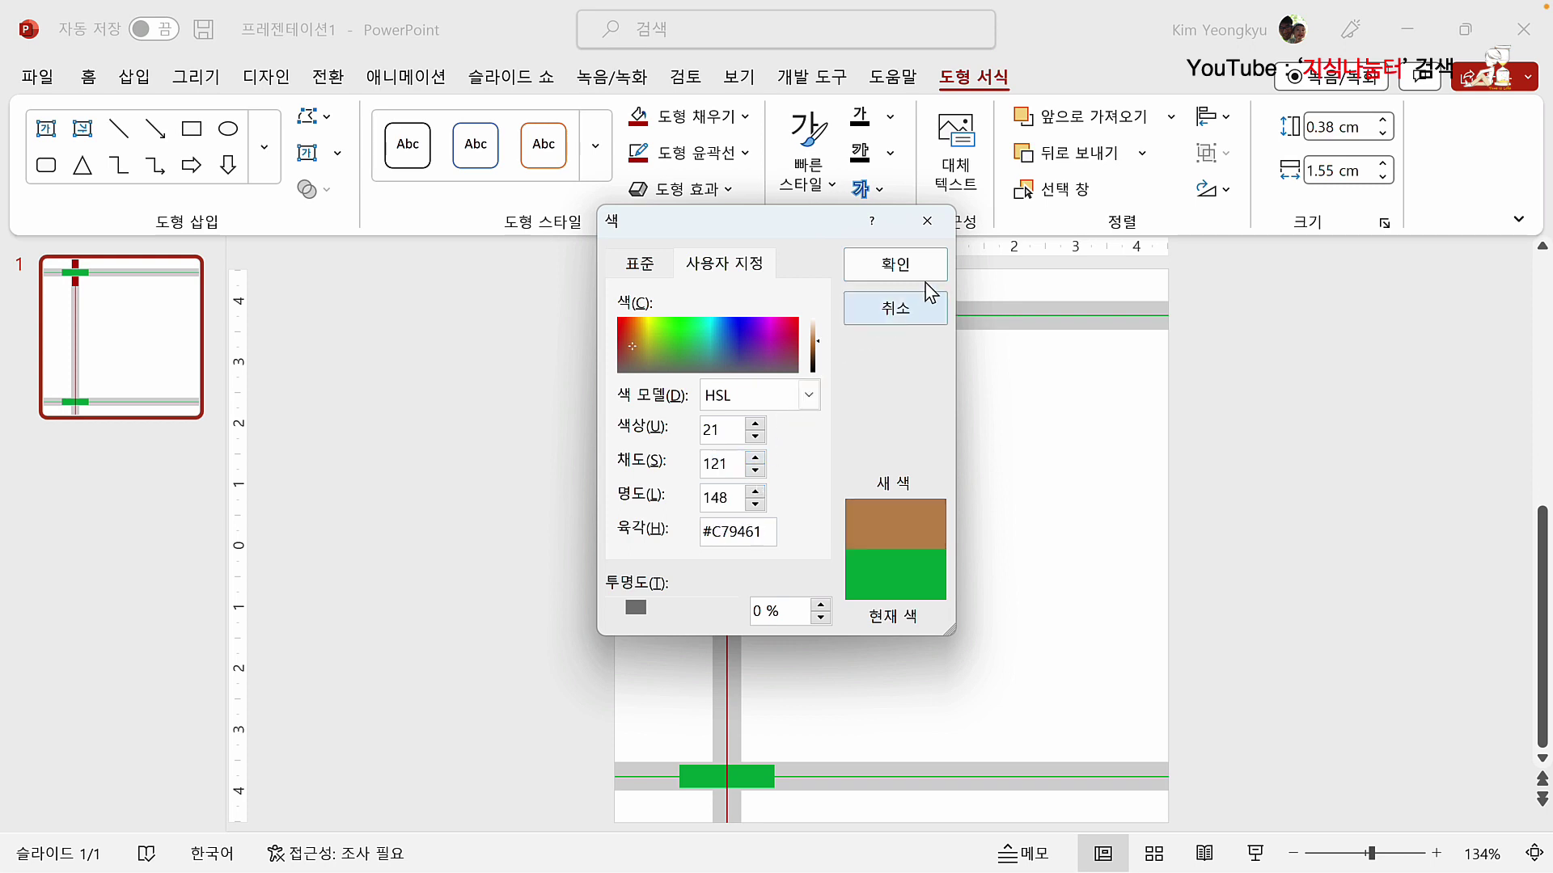
{"action": "left_click", "coordinate": [894, 264]}
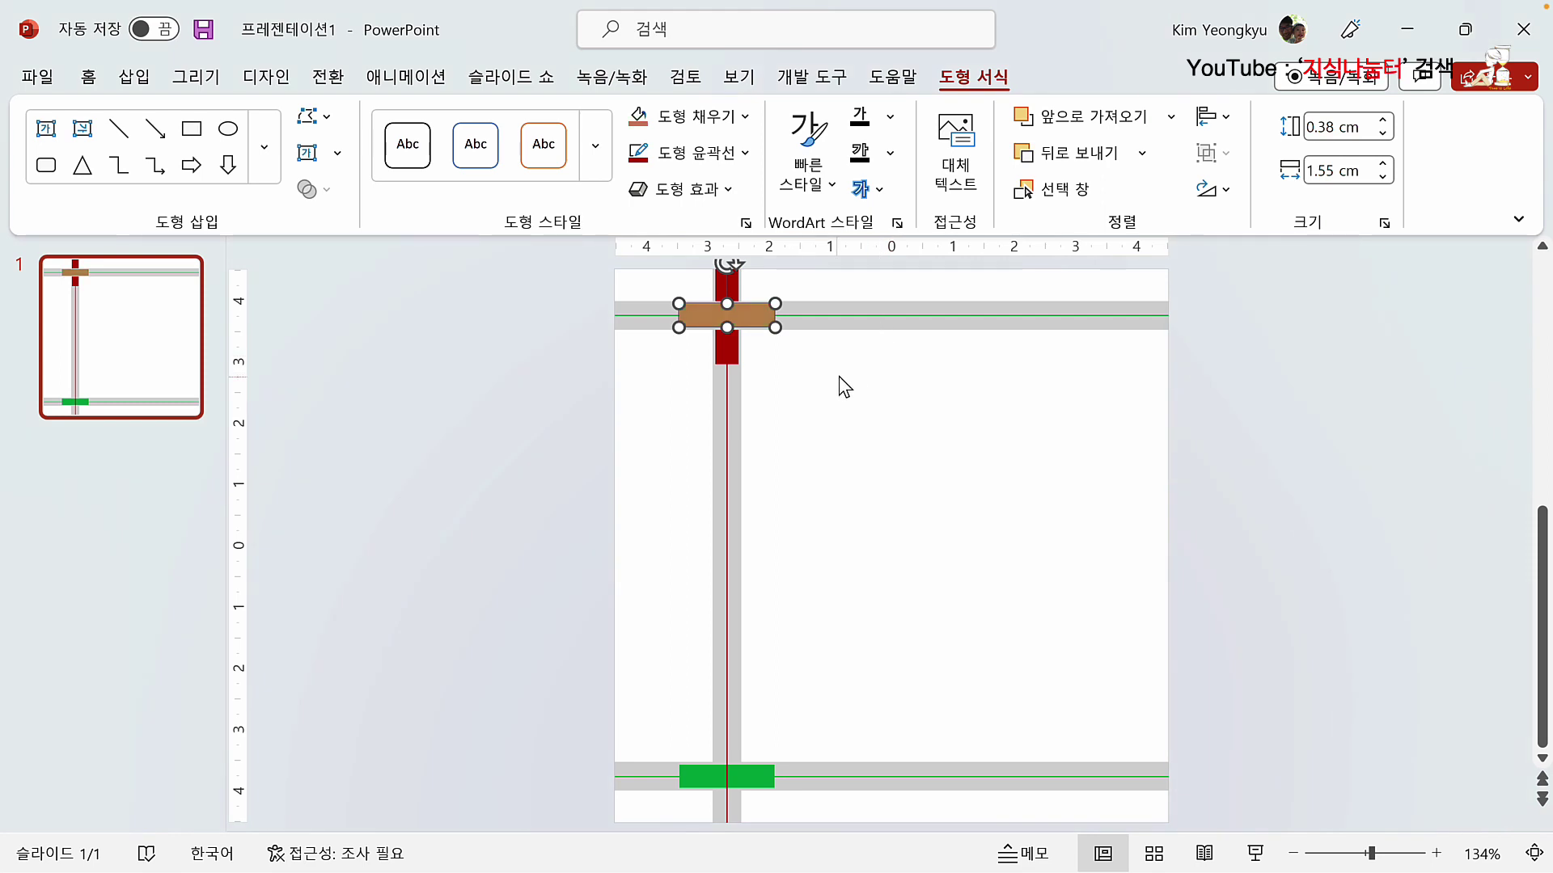
Step: Colour the upper horizontal green line with the same recently used light brown as its rectangle
{"action": "left_click", "coordinate": [849, 315]}
{"action": "left_click", "coordinate": [738, 156]}
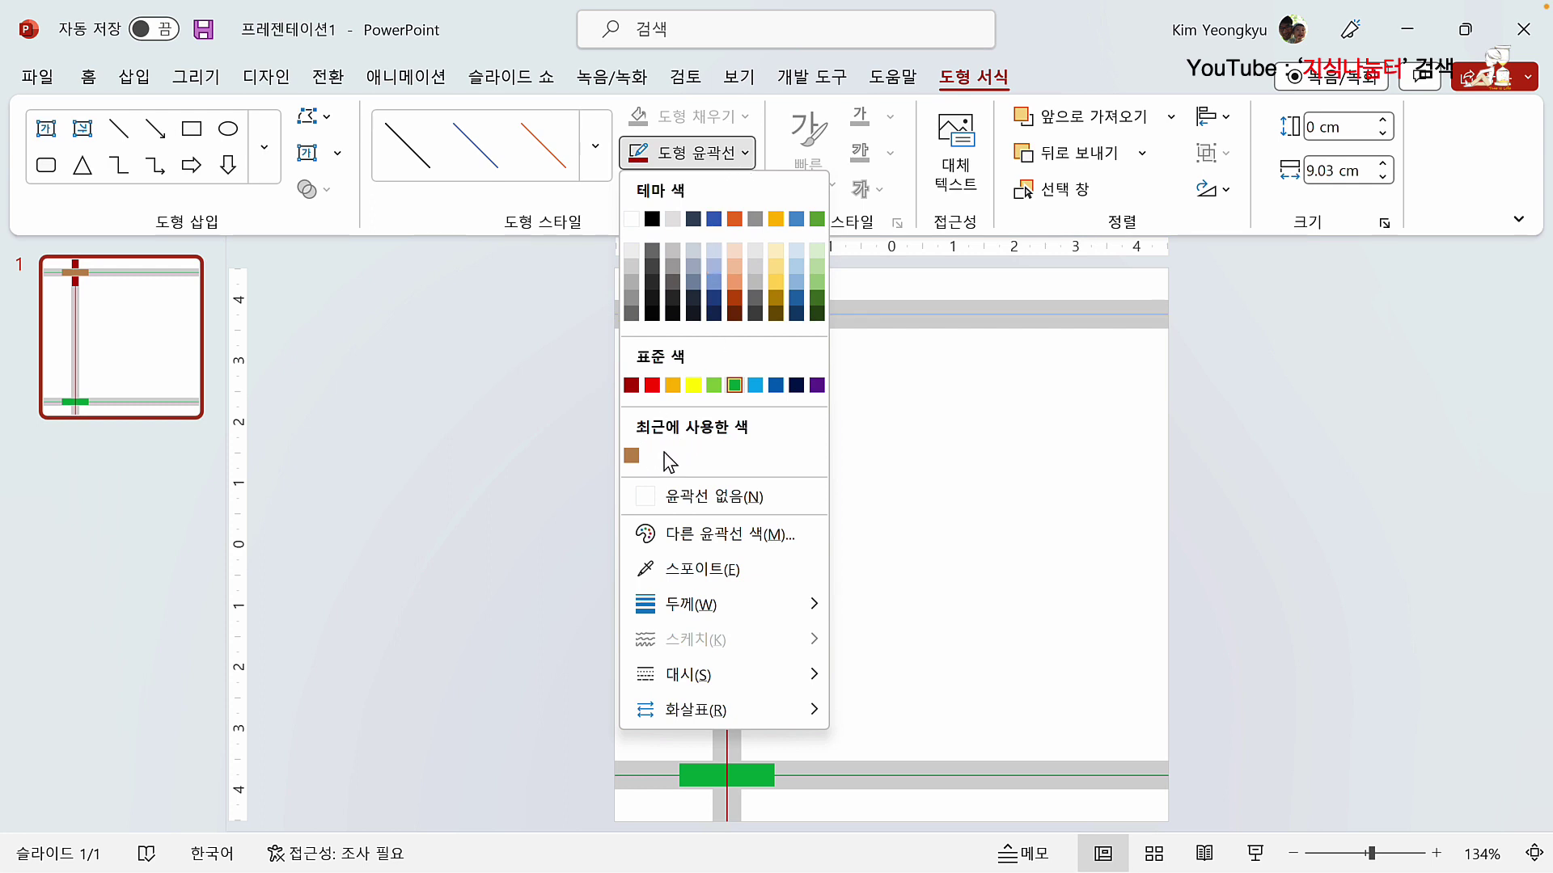
{"action": "left_click", "coordinate": [632, 456]}
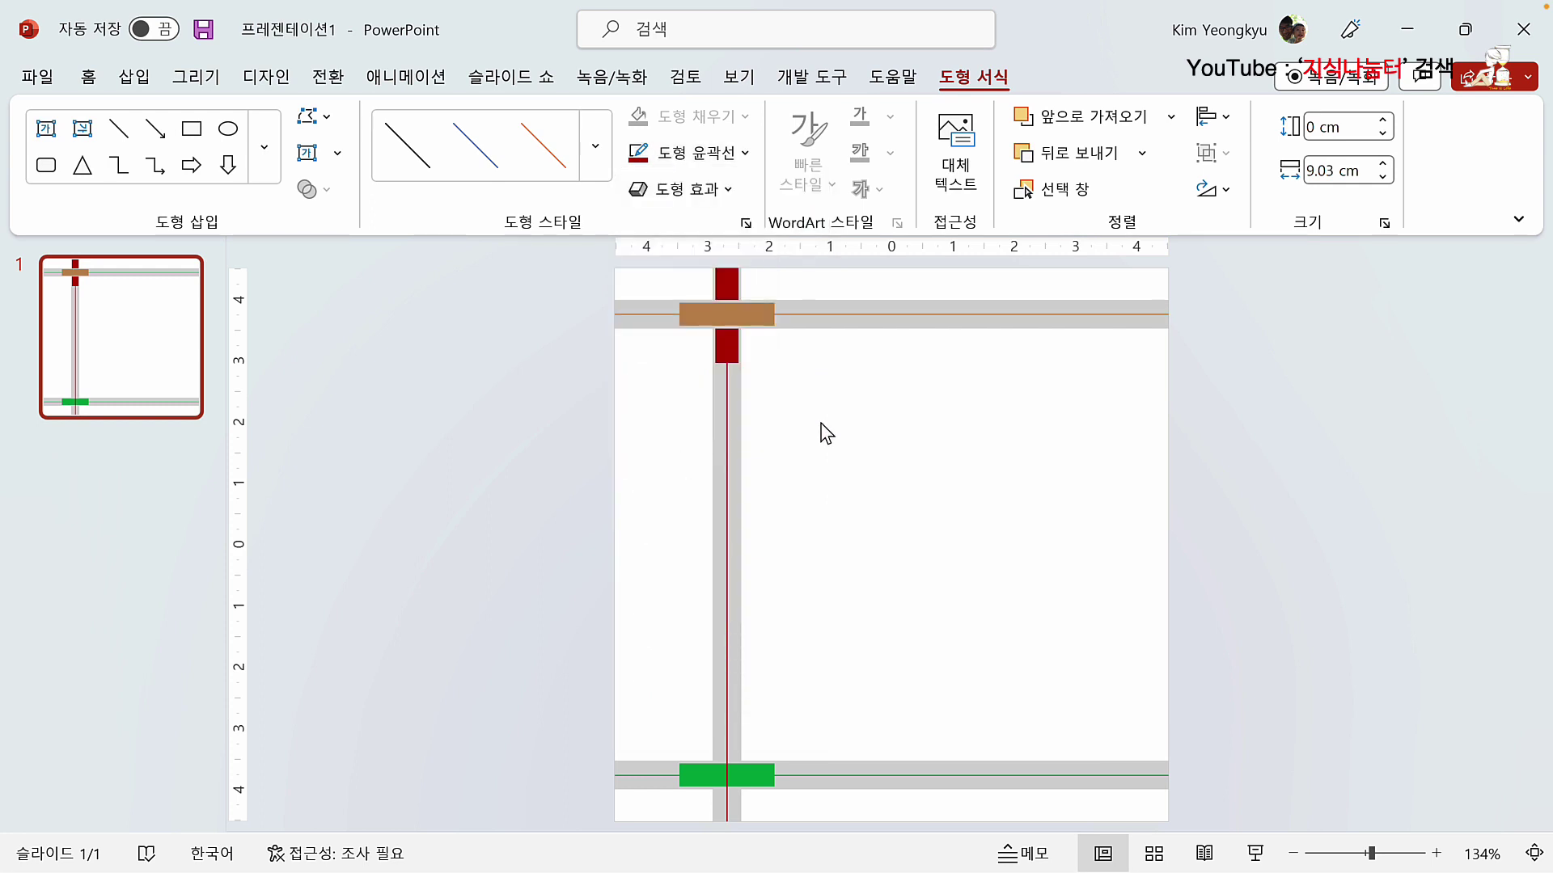
{"action": "left_click", "coordinate": [872, 416]}
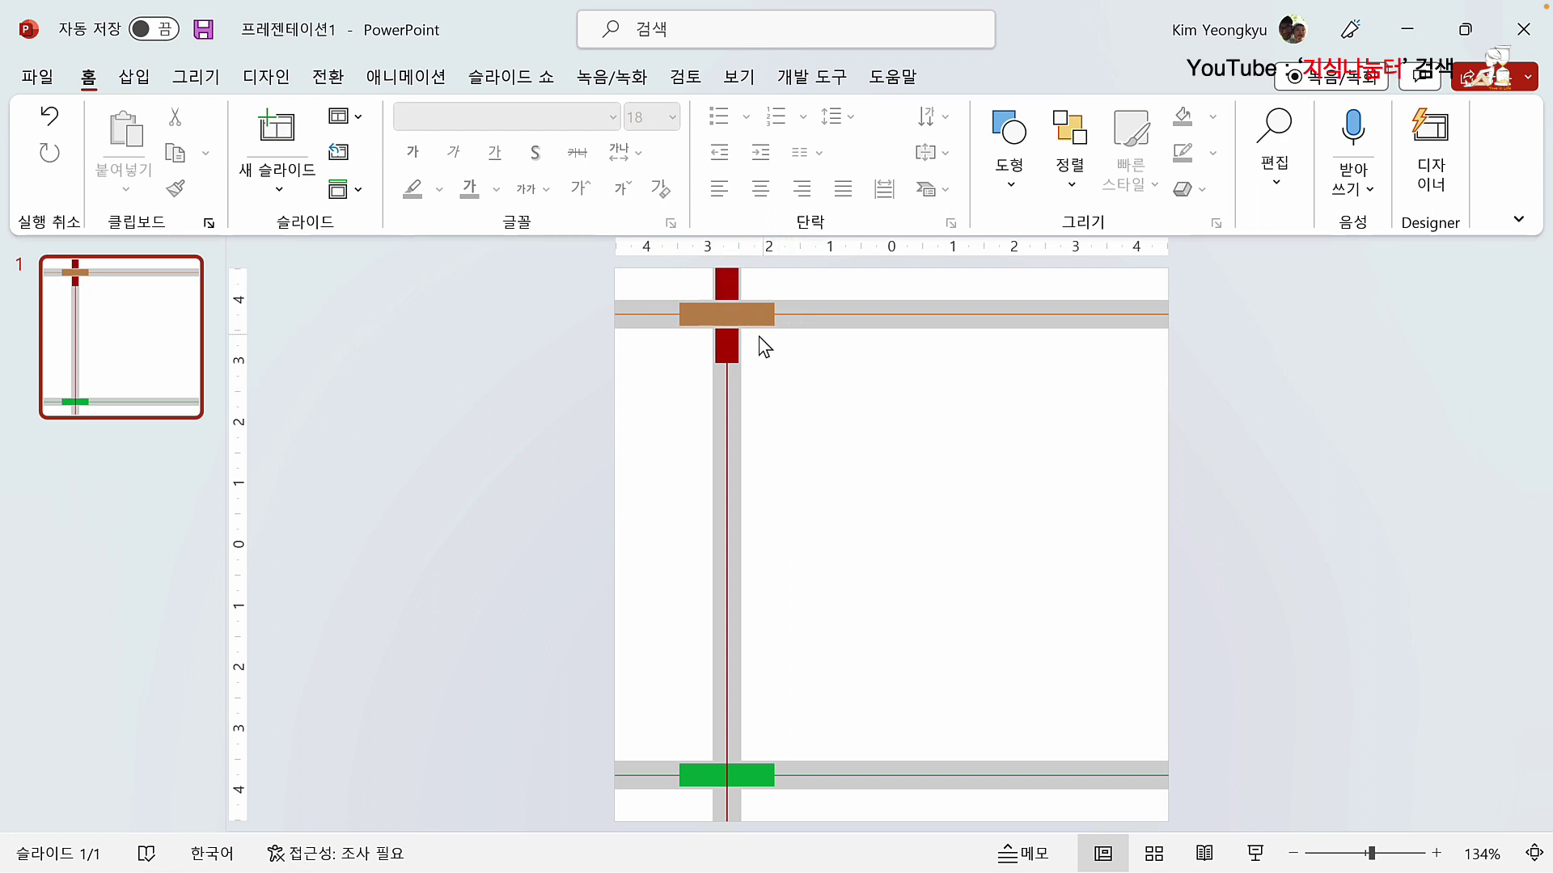
Step: Try to send the upper horizontal grey bar behind all other shapes
{"action": "left_click", "coordinate": [869, 328]}
{"action": "right_click", "coordinate": [864, 330]}
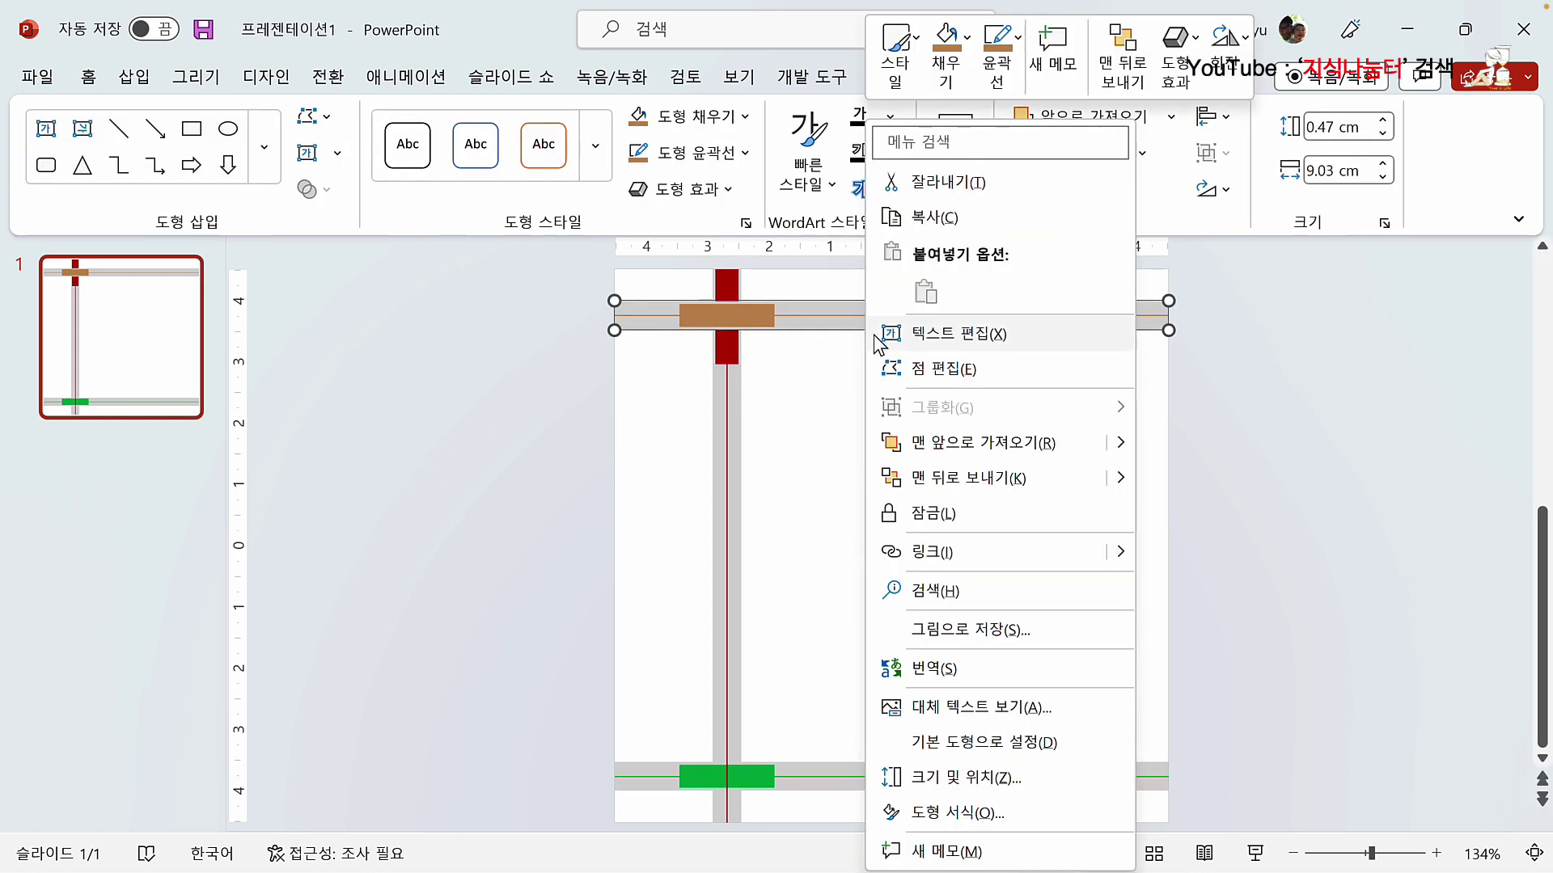
{"action": "left_click", "coordinate": [970, 477]}
{"action": "left_click", "coordinate": [890, 453]}
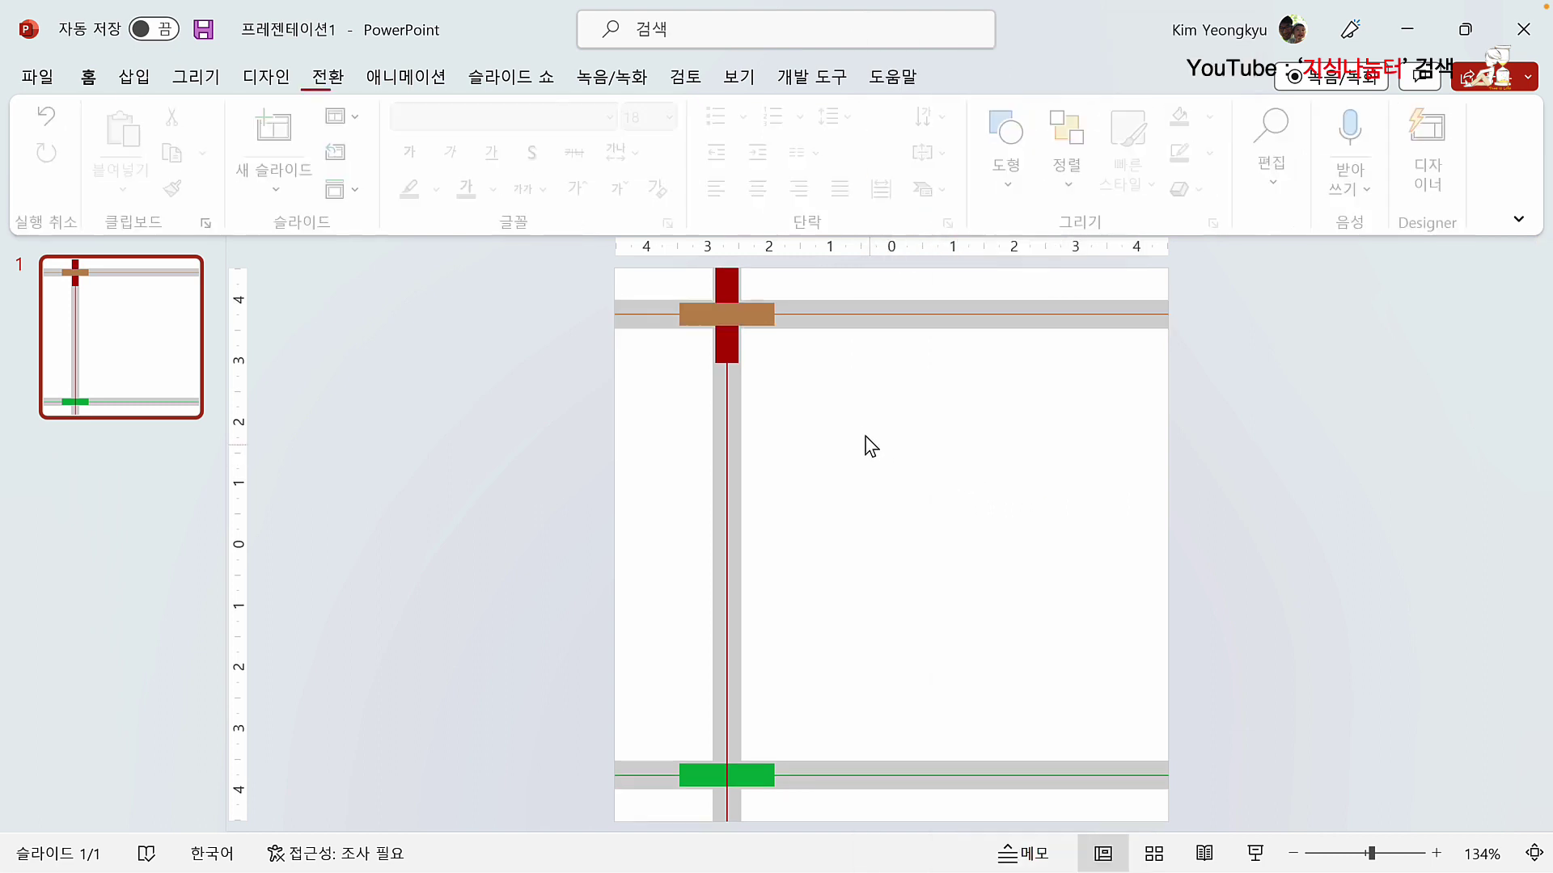
Step: Bring the dark red rectangle to the front so it crosses over the brown rectangle
{"action": "left_click", "coordinate": [727, 348]}
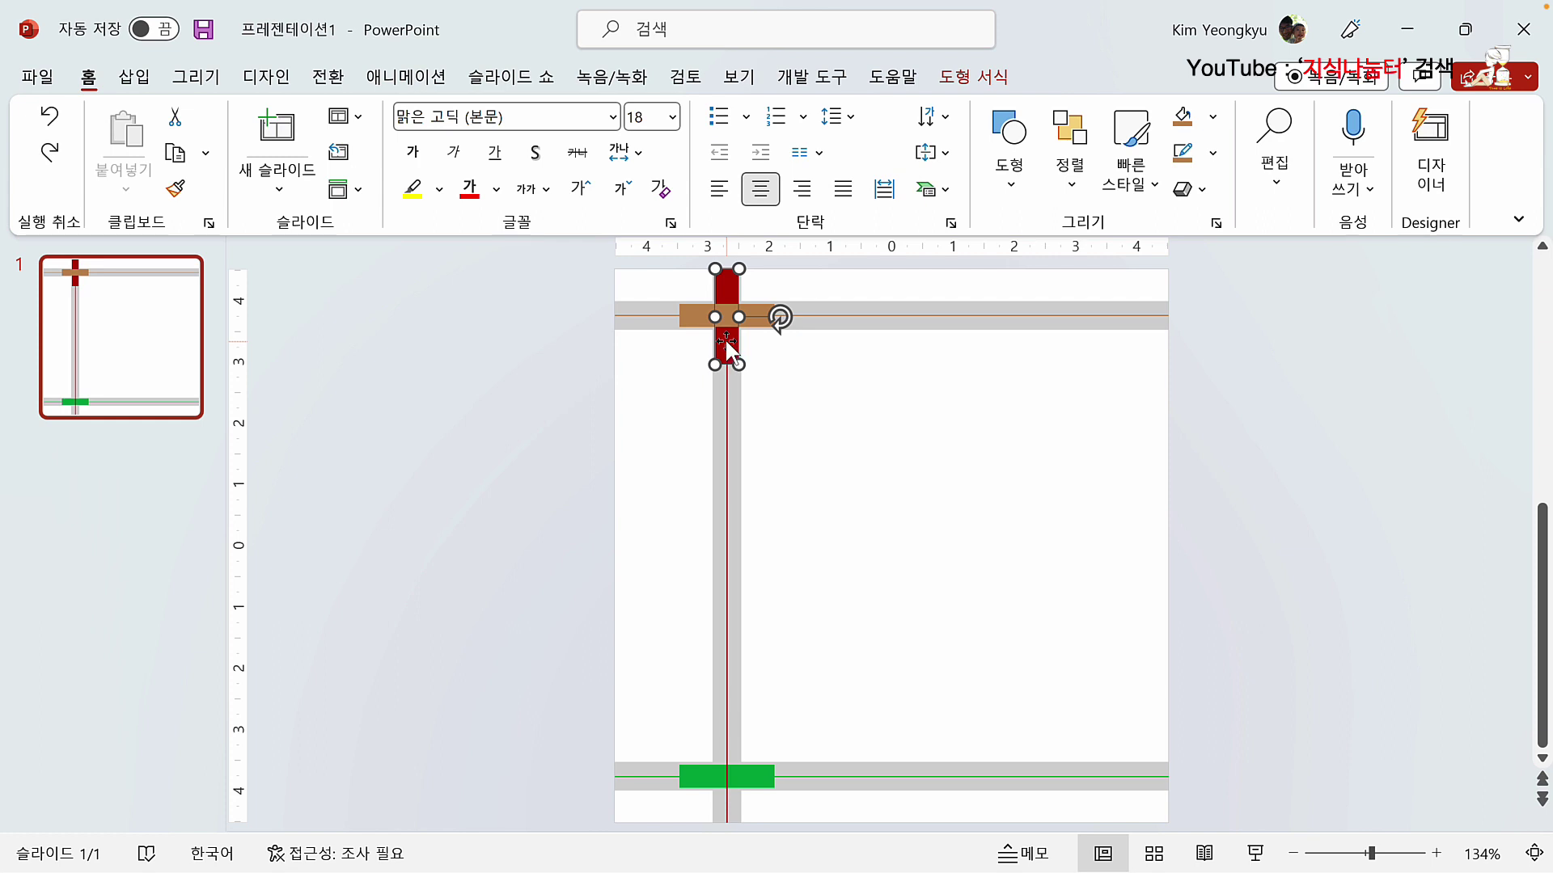
{"action": "right_click", "coordinate": [726, 342]}
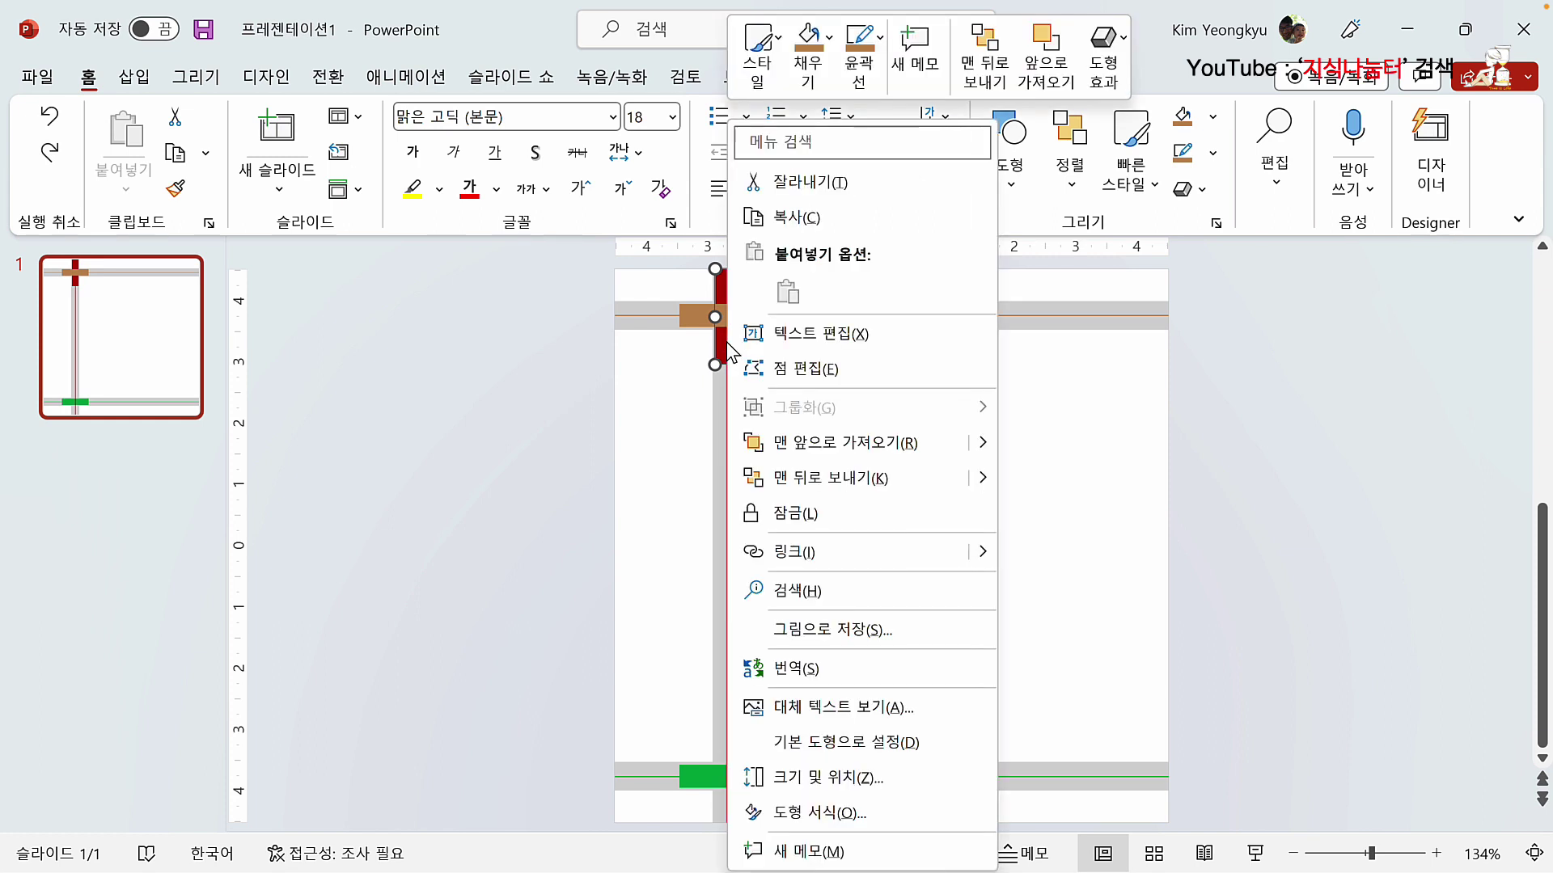
{"action": "left_click", "coordinate": [816, 435]}
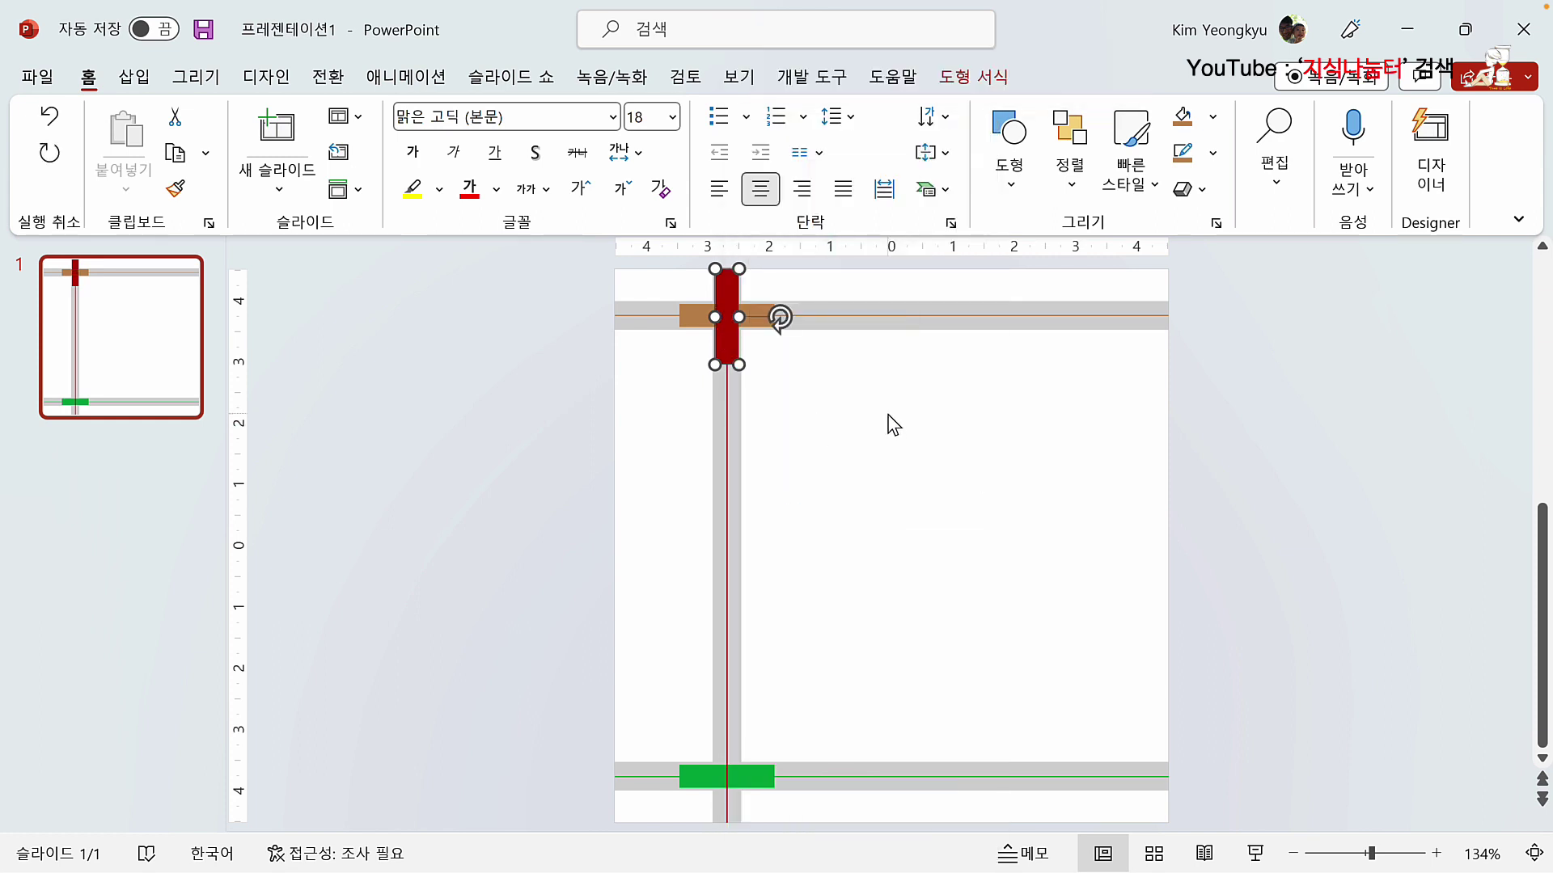
{"action": "left_click", "coordinate": [855, 418]}
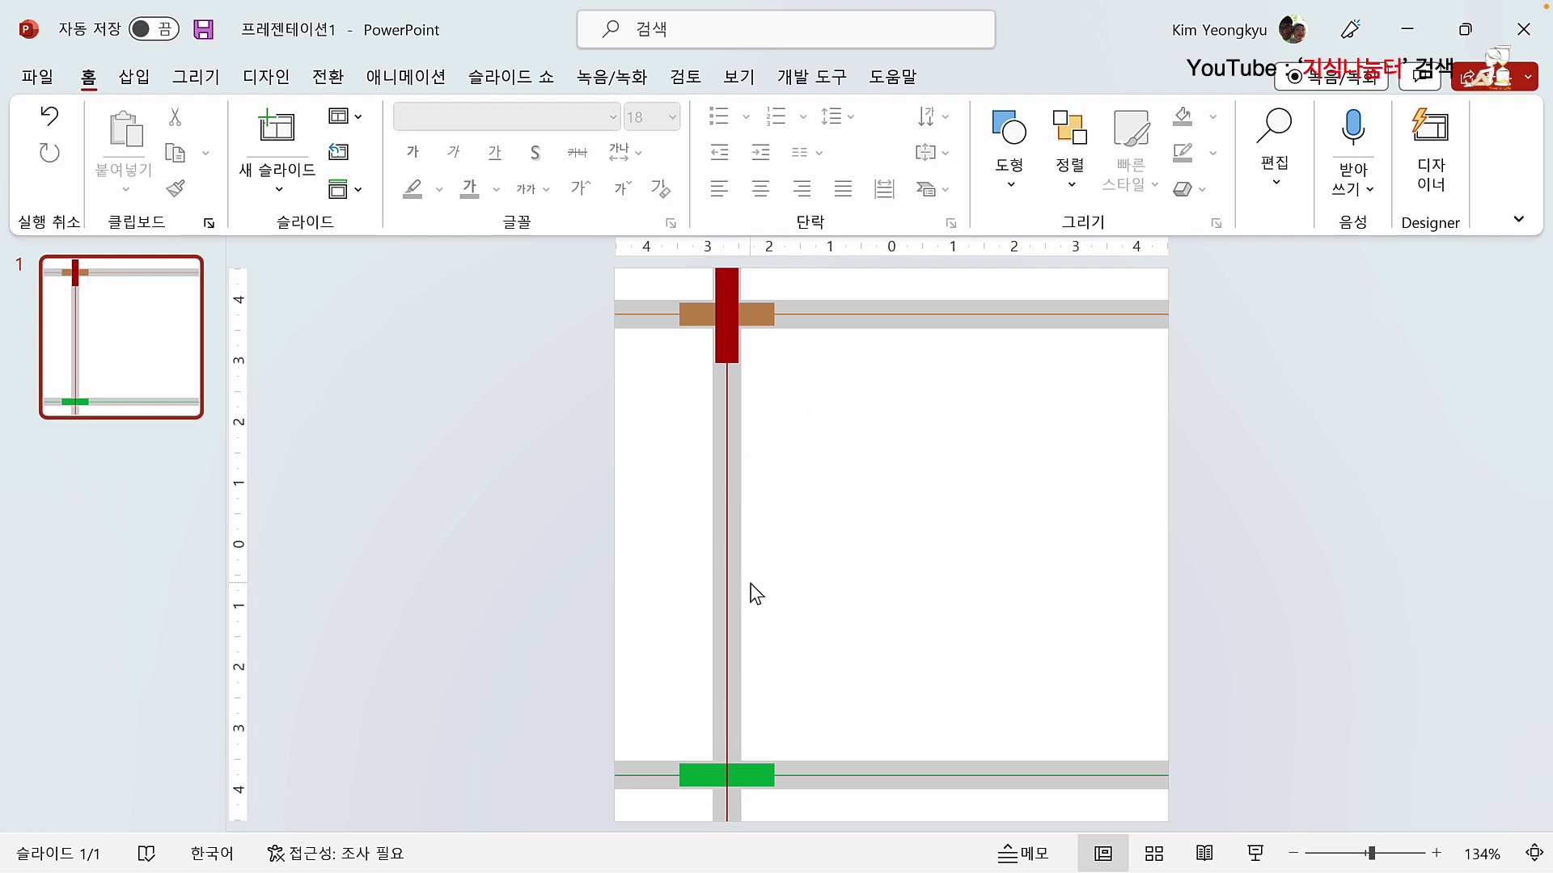
Step: Bring the lower green rectangle to the front so it covers the vertical dark red line
{"action": "left_click", "coordinate": [755, 778]}
{"action": "right_click", "coordinate": [754, 778]}
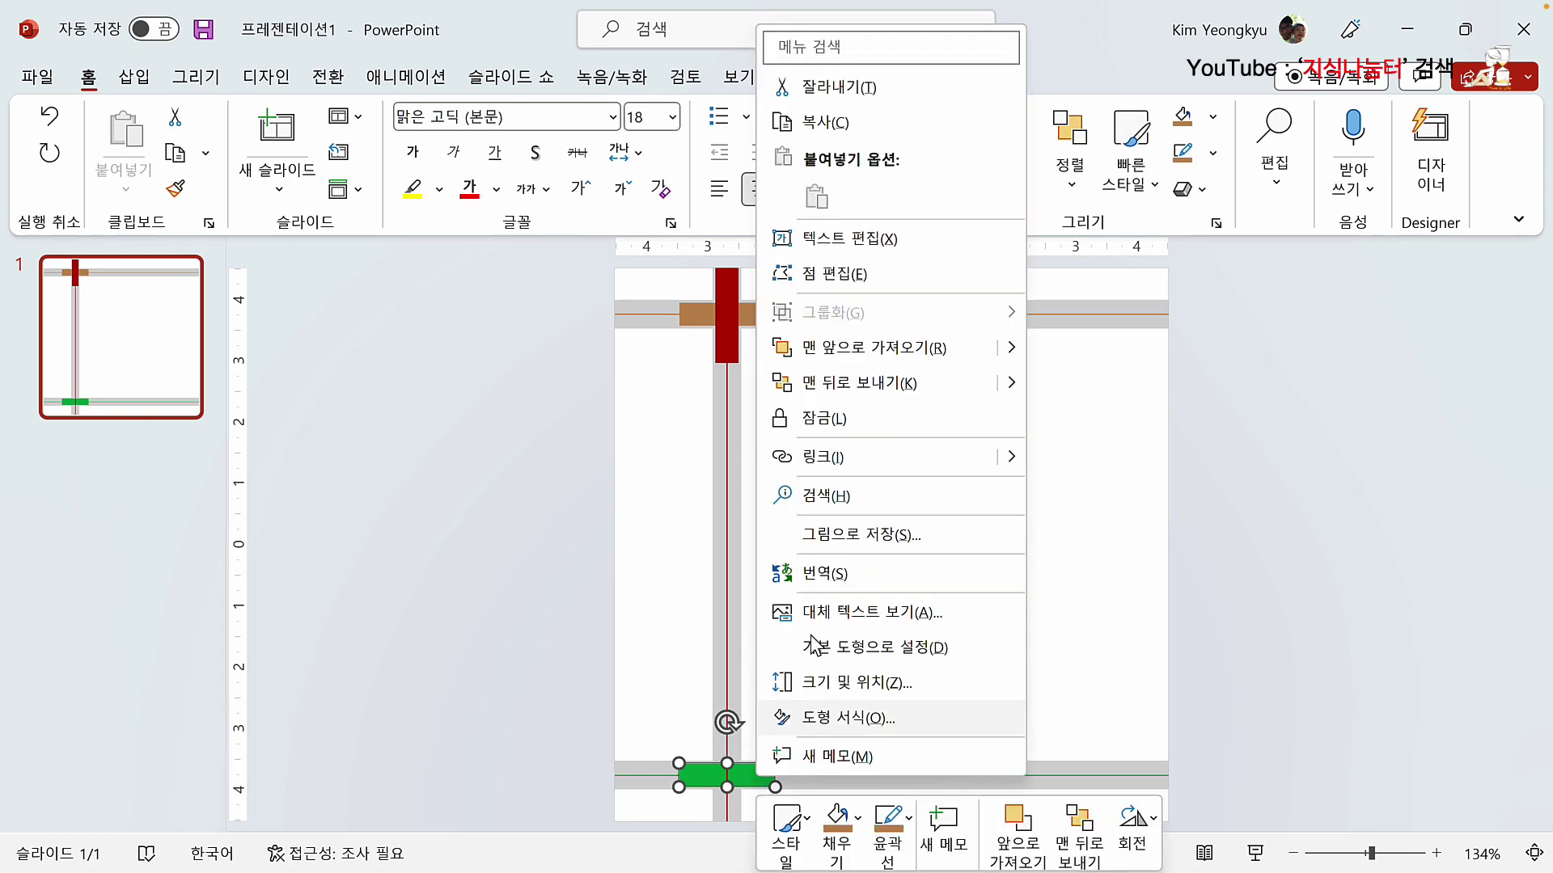
{"action": "left_click", "coordinate": [846, 354]}
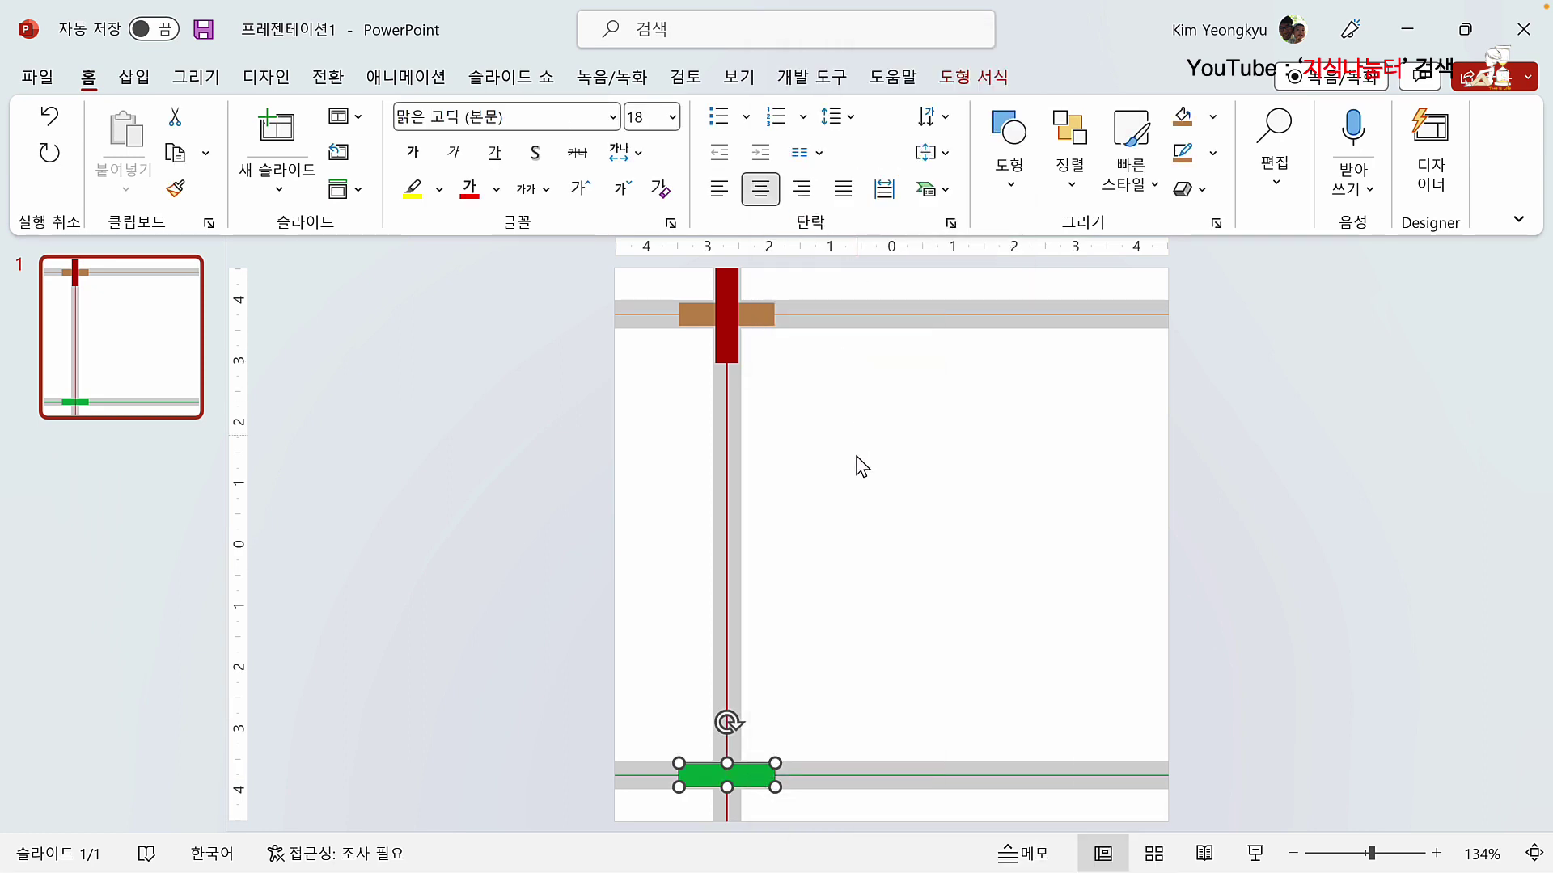
{"action": "left_click", "coordinate": [841, 503]}
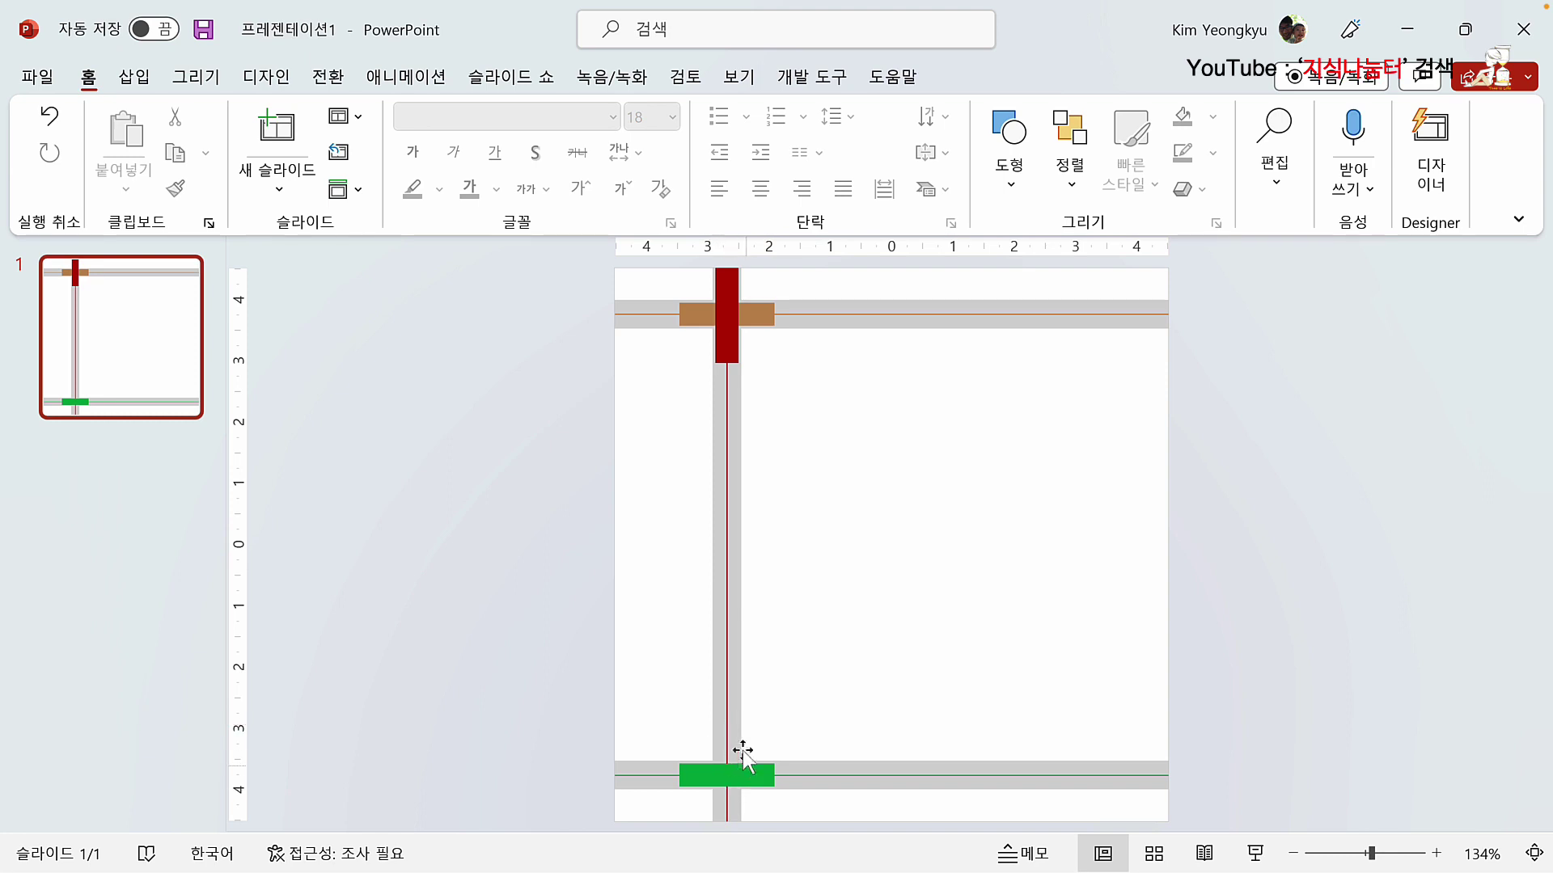
Step: Duplicate the dark red rectangle and place the copy directly below the green rectangle at the vertical bar's lower end
{"action": "left_click", "coordinate": [731, 318]}
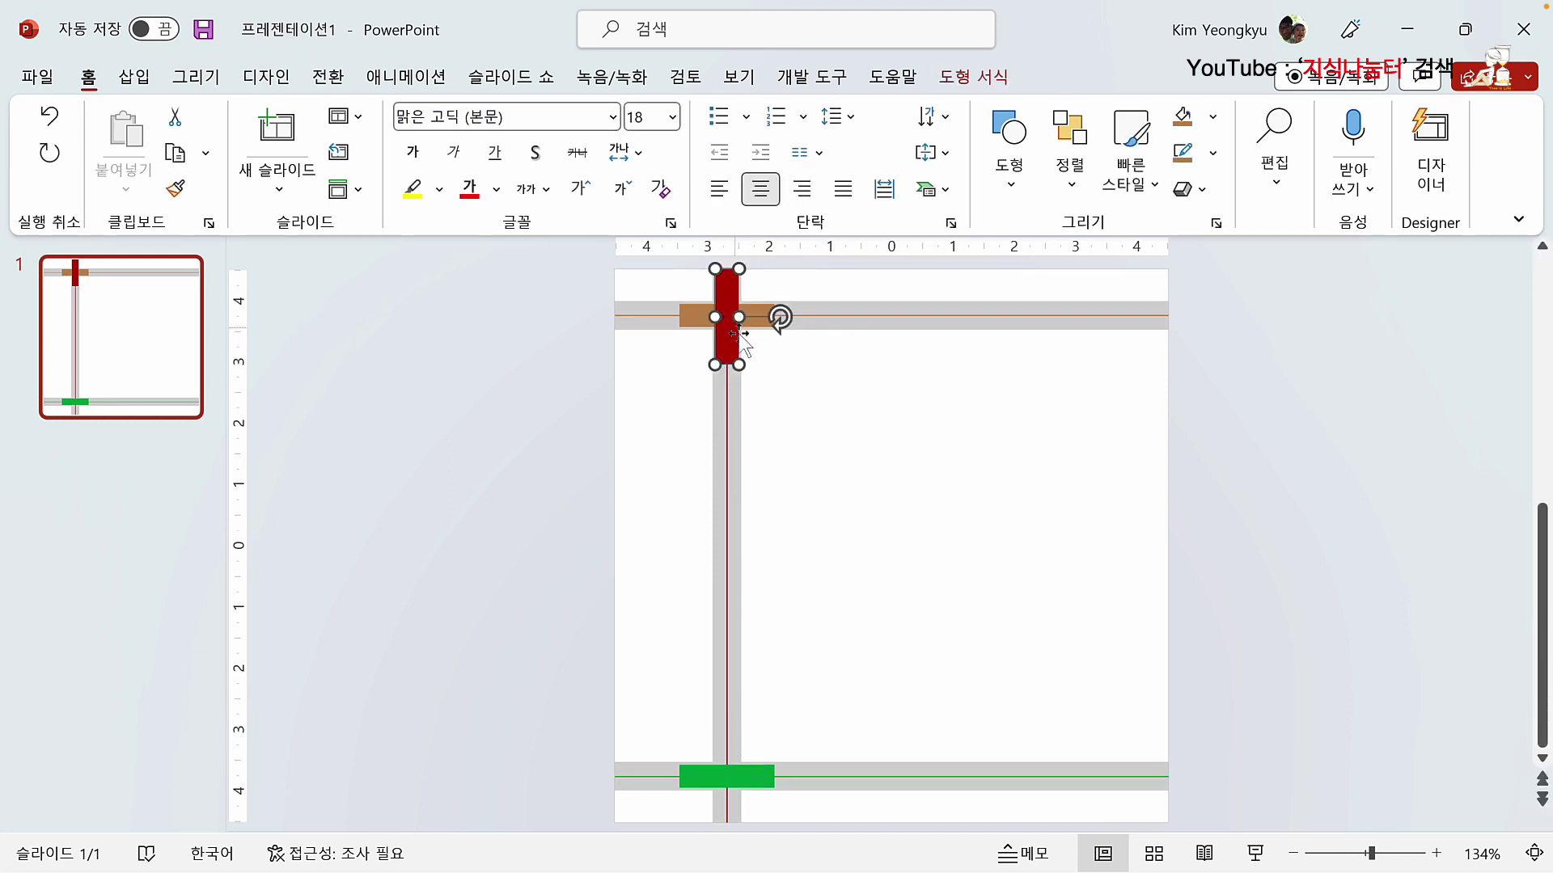
{"action": "key", "text": "ctrl+d"}
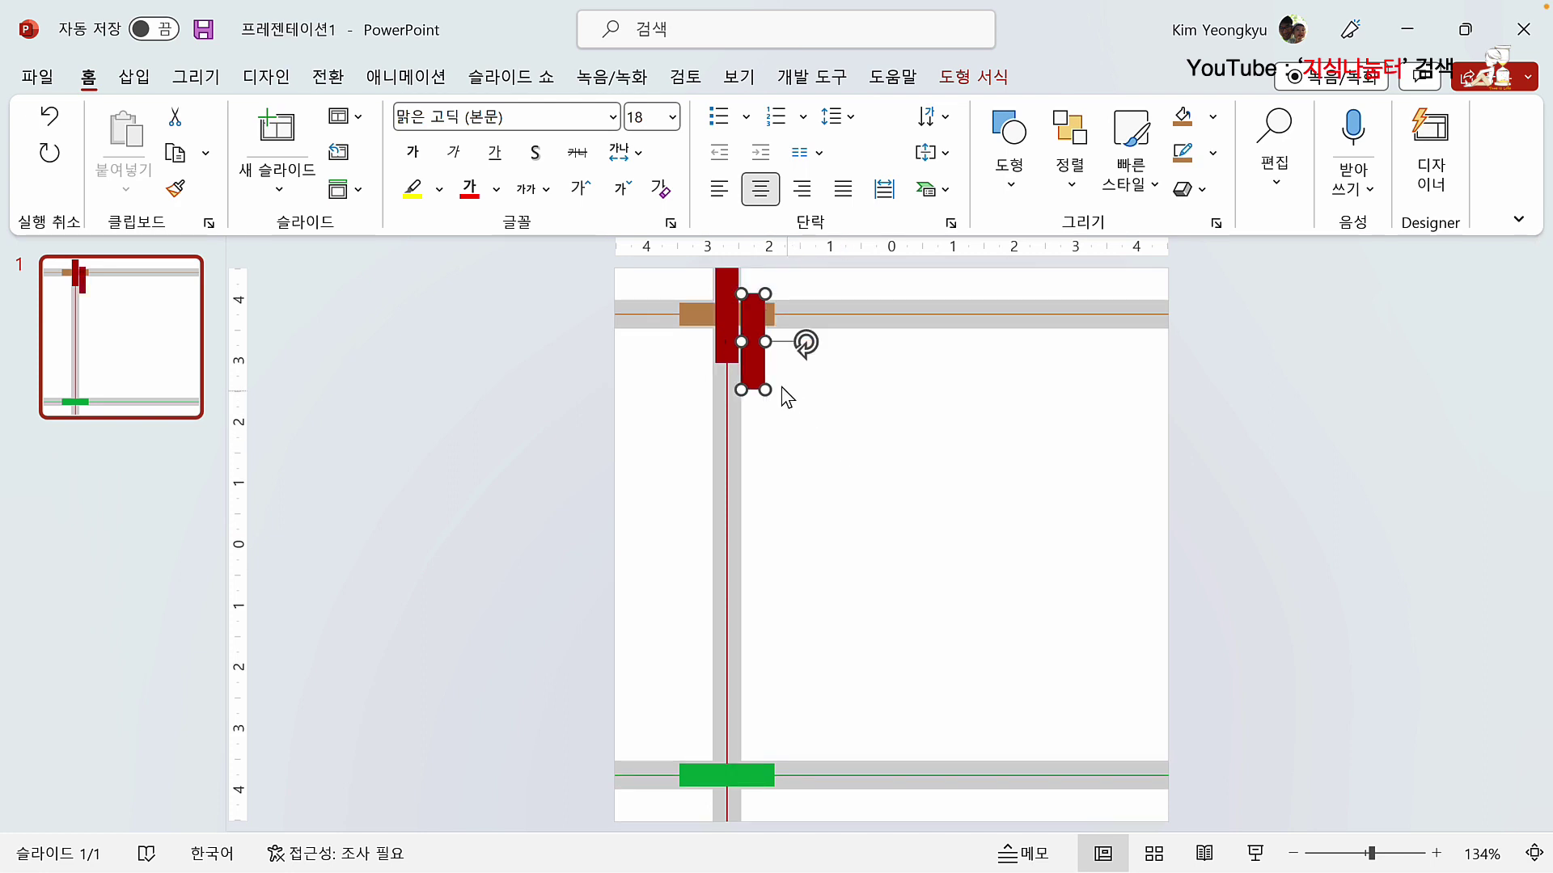
{"action": "left_click_drag", "start_coordinate": [749, 355], "coordinate": [721, 798]}
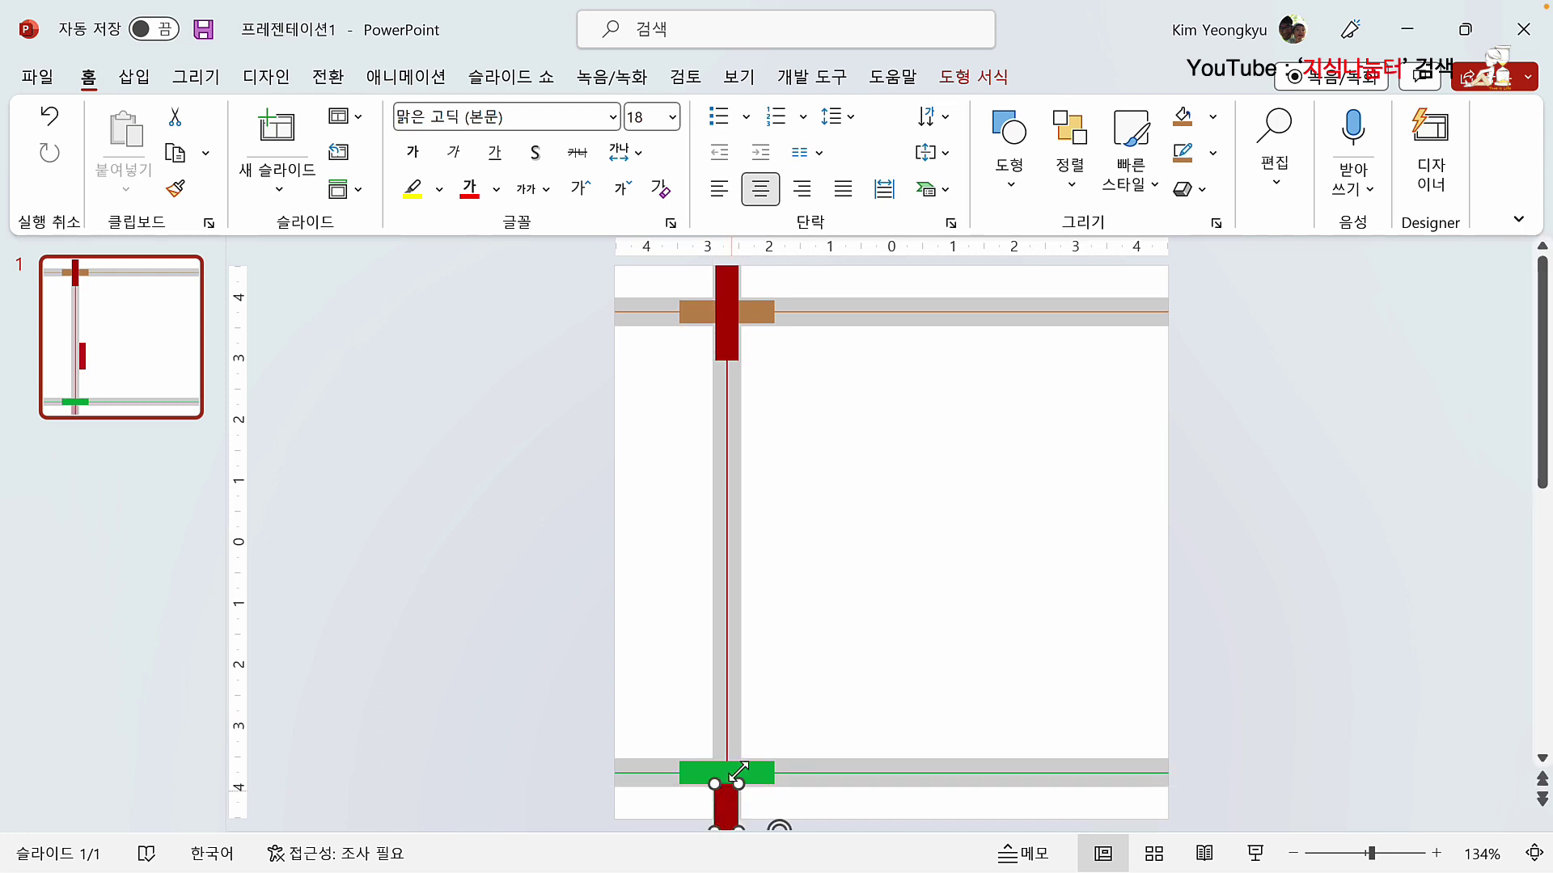
{"action": "left_click", "coordinate": [813, 656]}
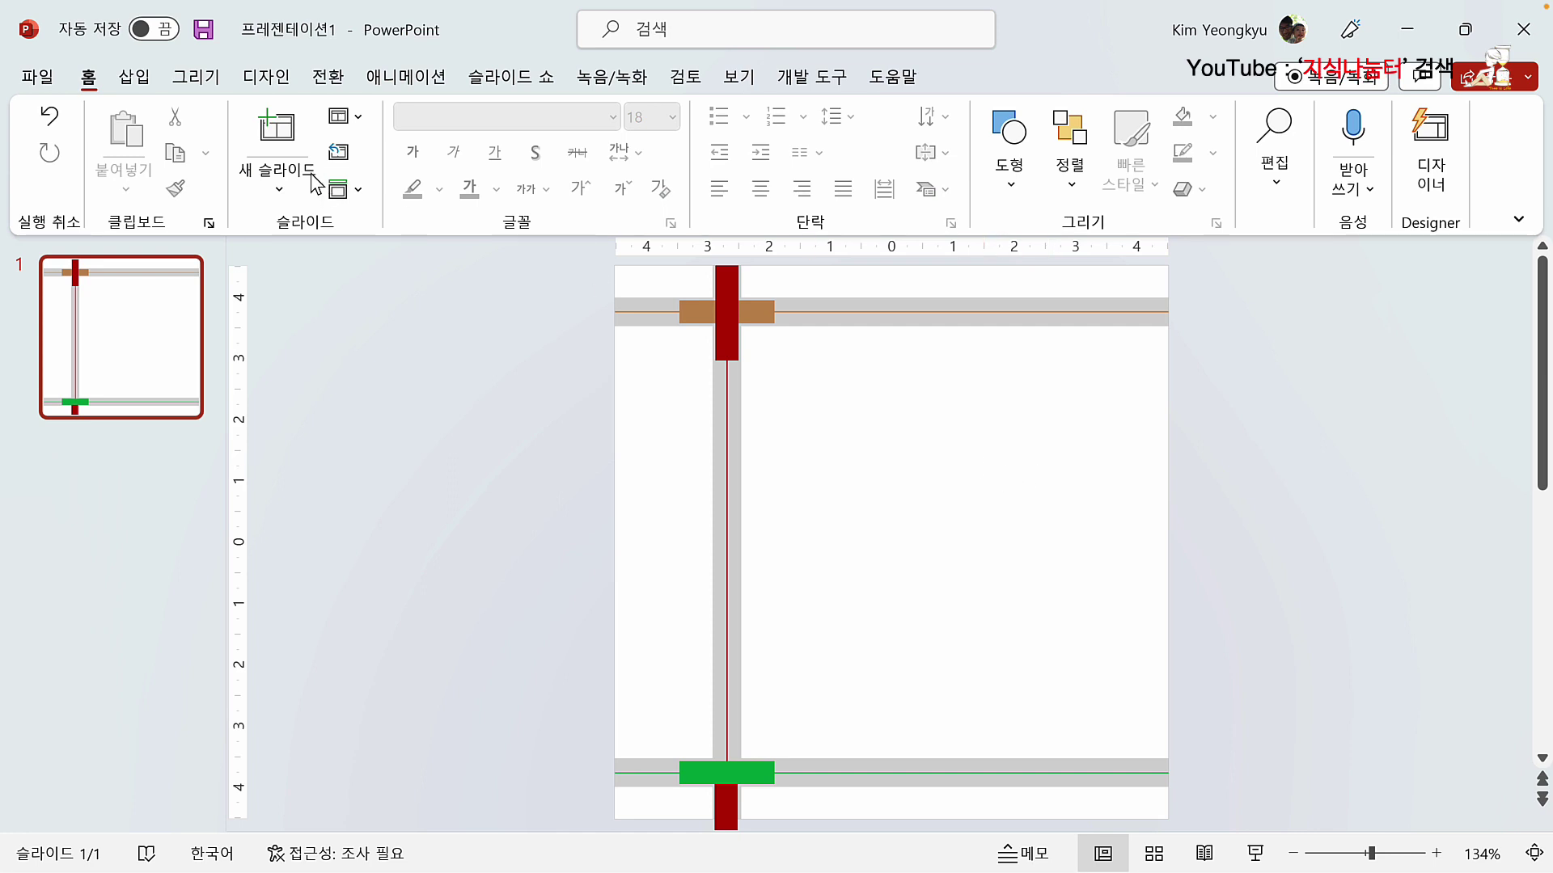
Step: Insert a text box in the slide's empty central area with the text 강남역
{"action": "left_click", "coordinate": [152, 77]}
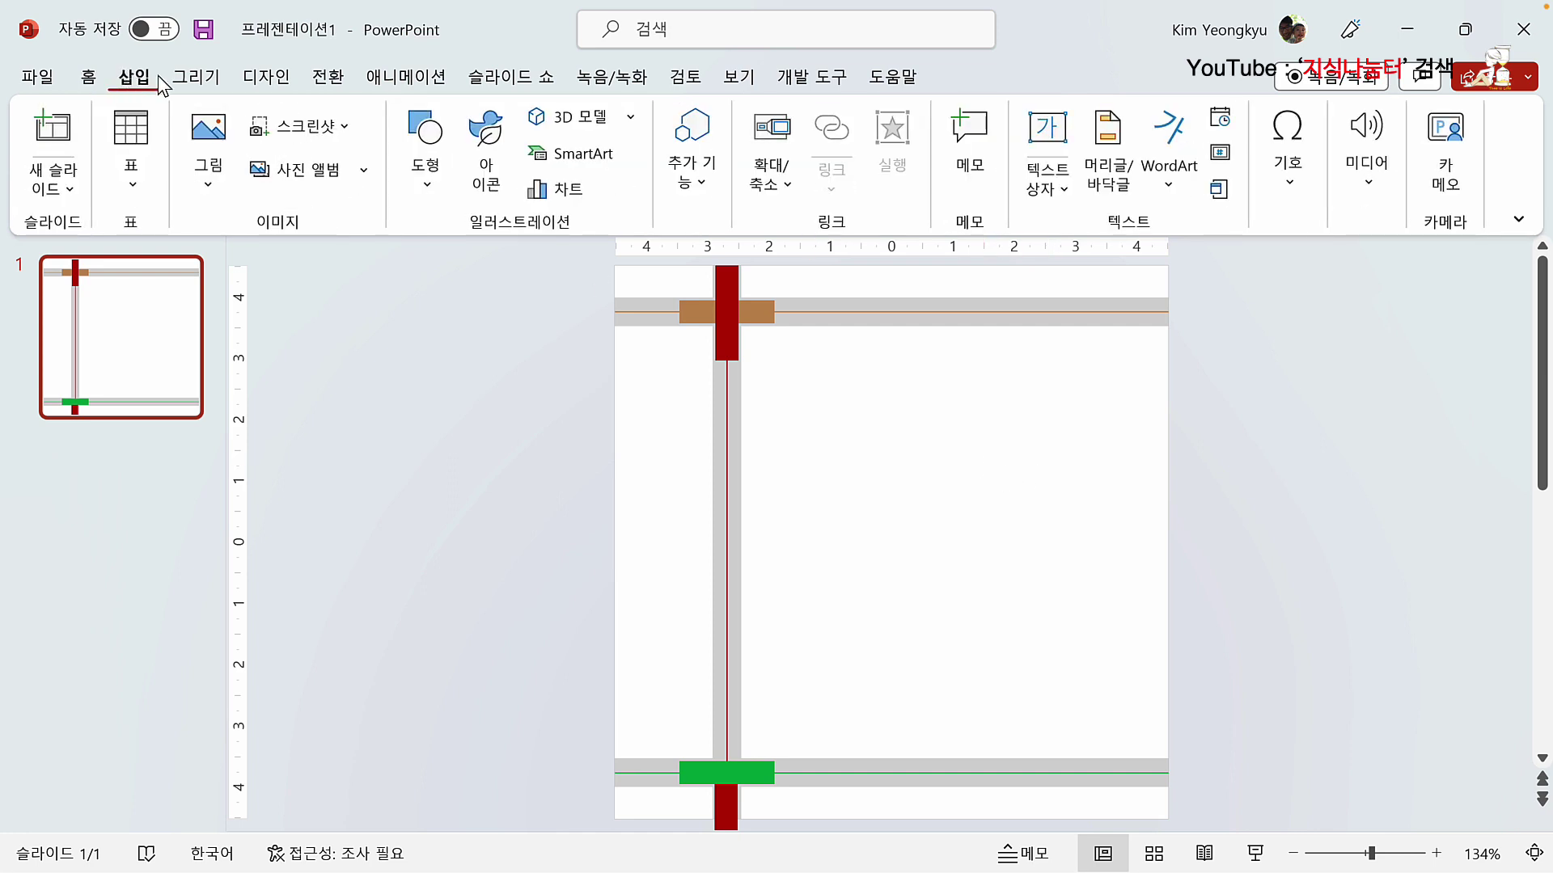
{"action": "left_click", "coordinate": [1048, 149]}
{"action": "left_click", "coordinate": [892, 497]}
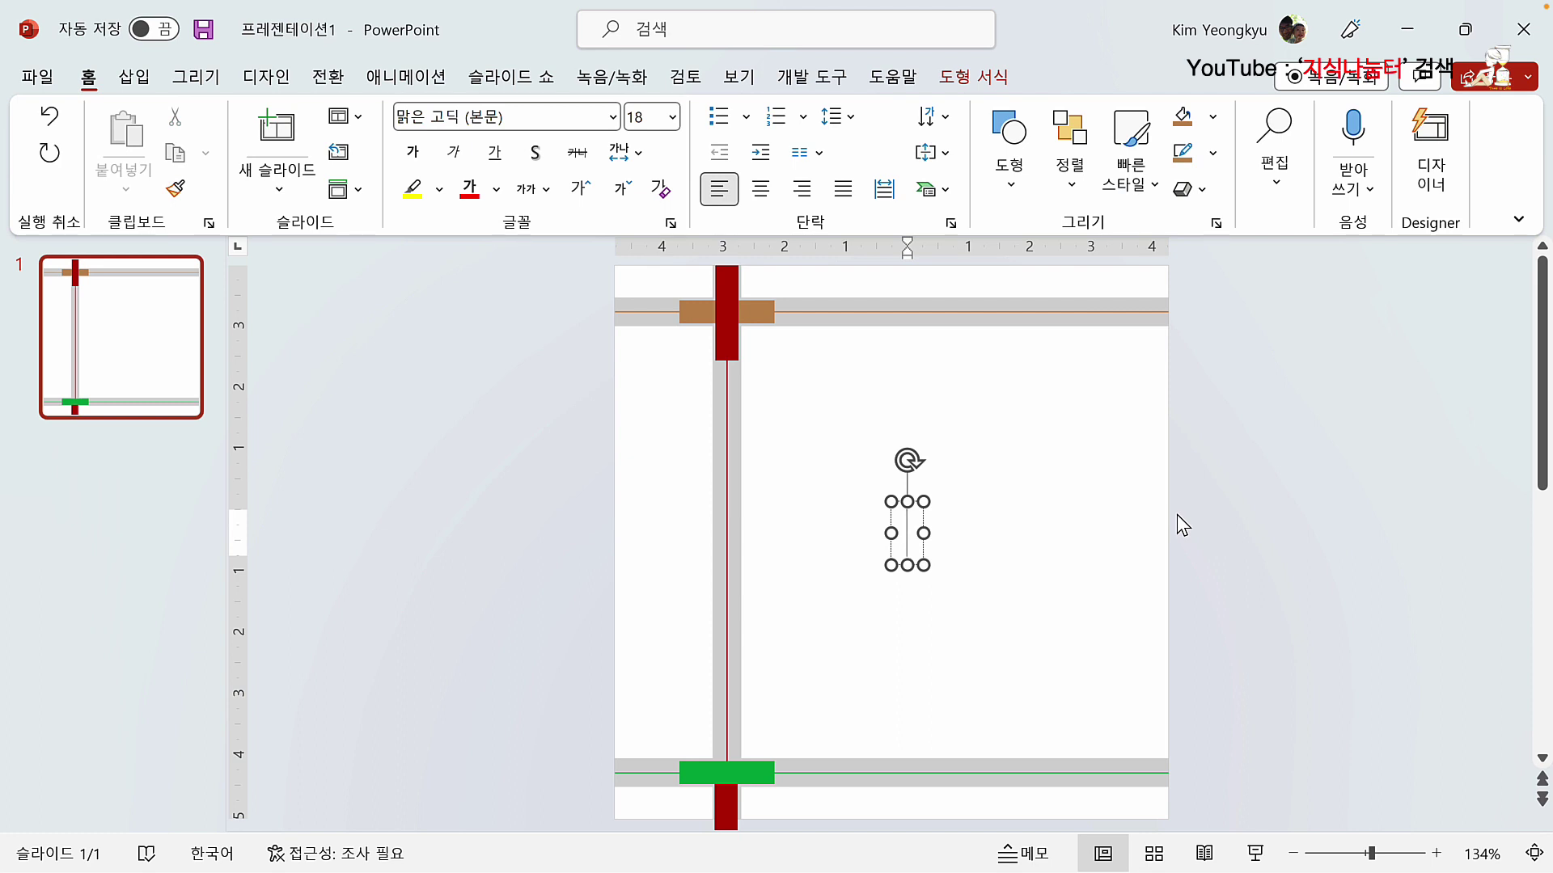
{"action": "type", "text": "rkd"}
{"action": "key", "text": "BackSpace"}
{"action": "key", "text": "BackSpace"}
{"action": "key", "text": "BackSpace"}
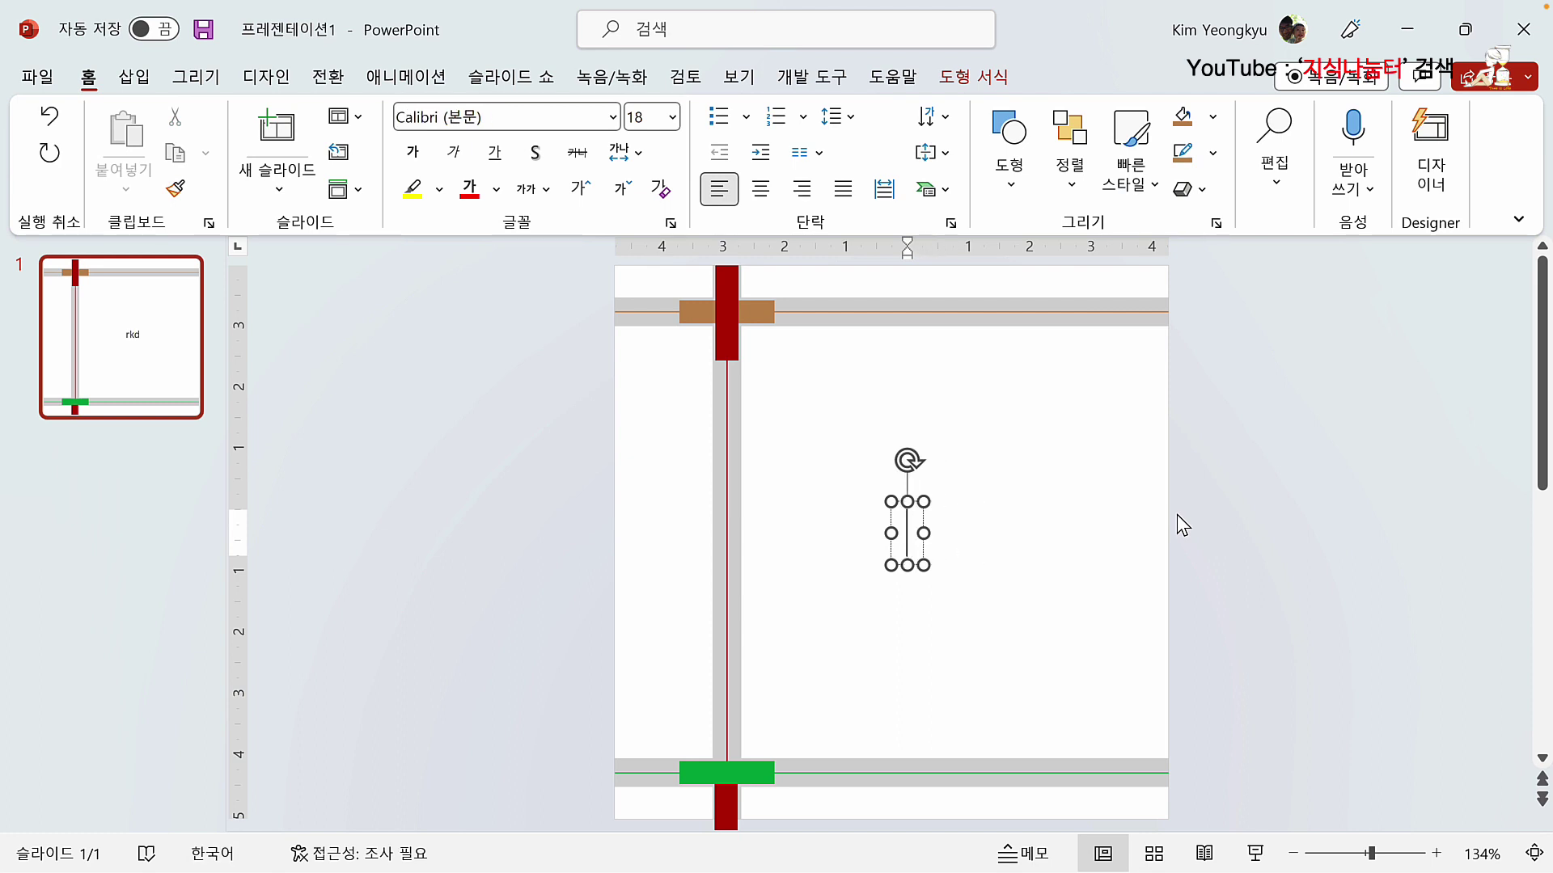
{"action": "type", "text": "강남역"}
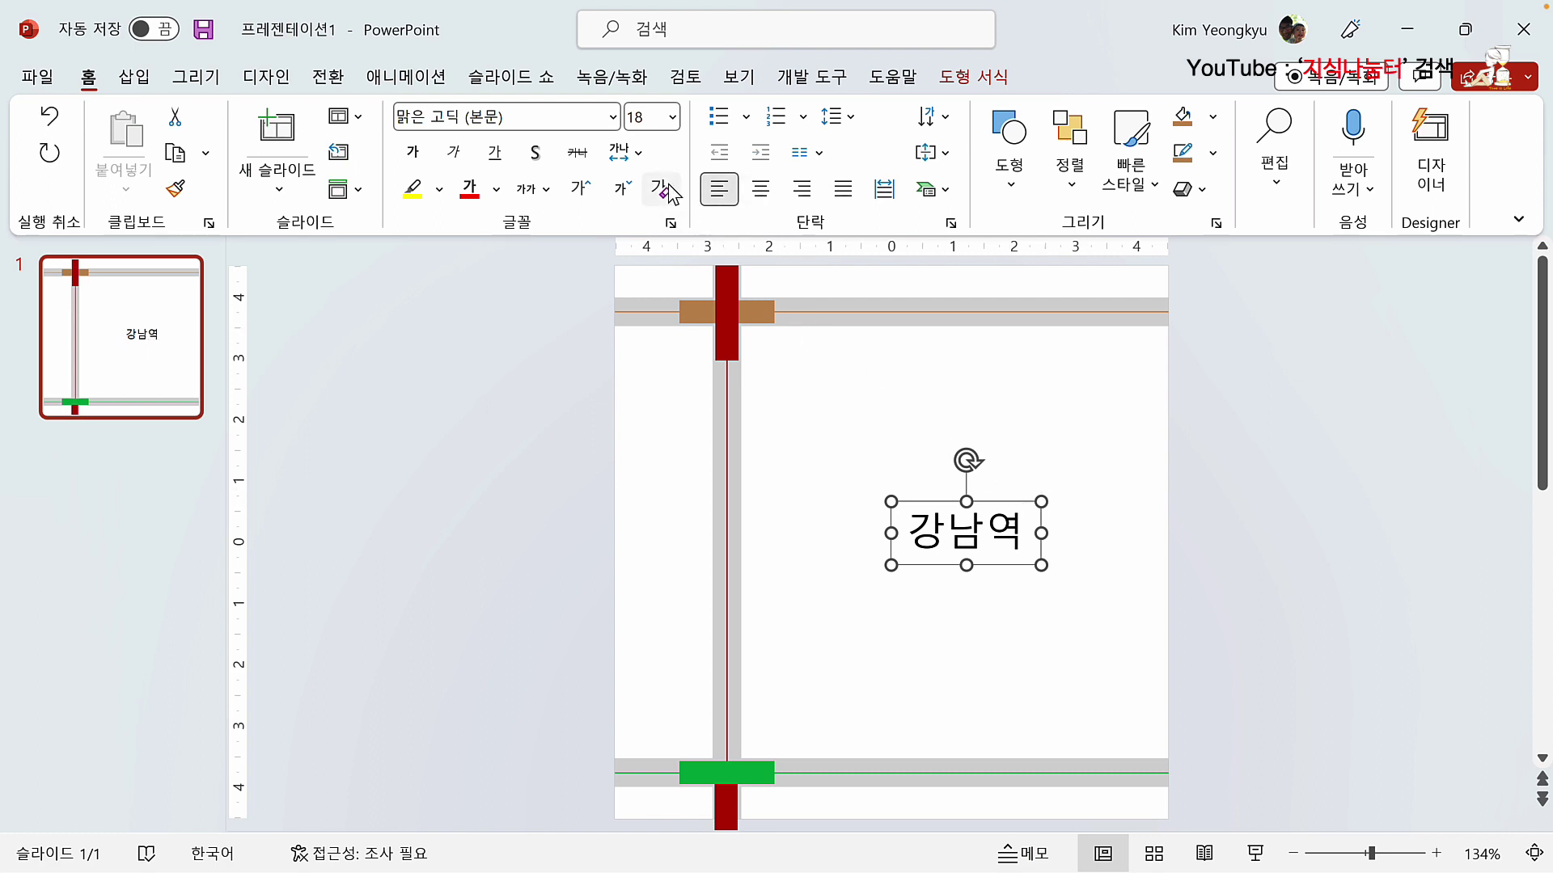
Step: Reduce the 강남역 label's font size to 7 and place the label on the lower green rectangle
{"action": "left_click", "coordinate": [620, 193]}
{"action": "left_click", "coordinate": [619, 193]}
{"action": "left_click", "coordinate": [619, 192]}
{"action": "left_click", "coordinate": [619, 192]}
{"action": "left_click", "coordinate": [620, 192]}
{"action": "left_click", "coordinate": [619, 193]}
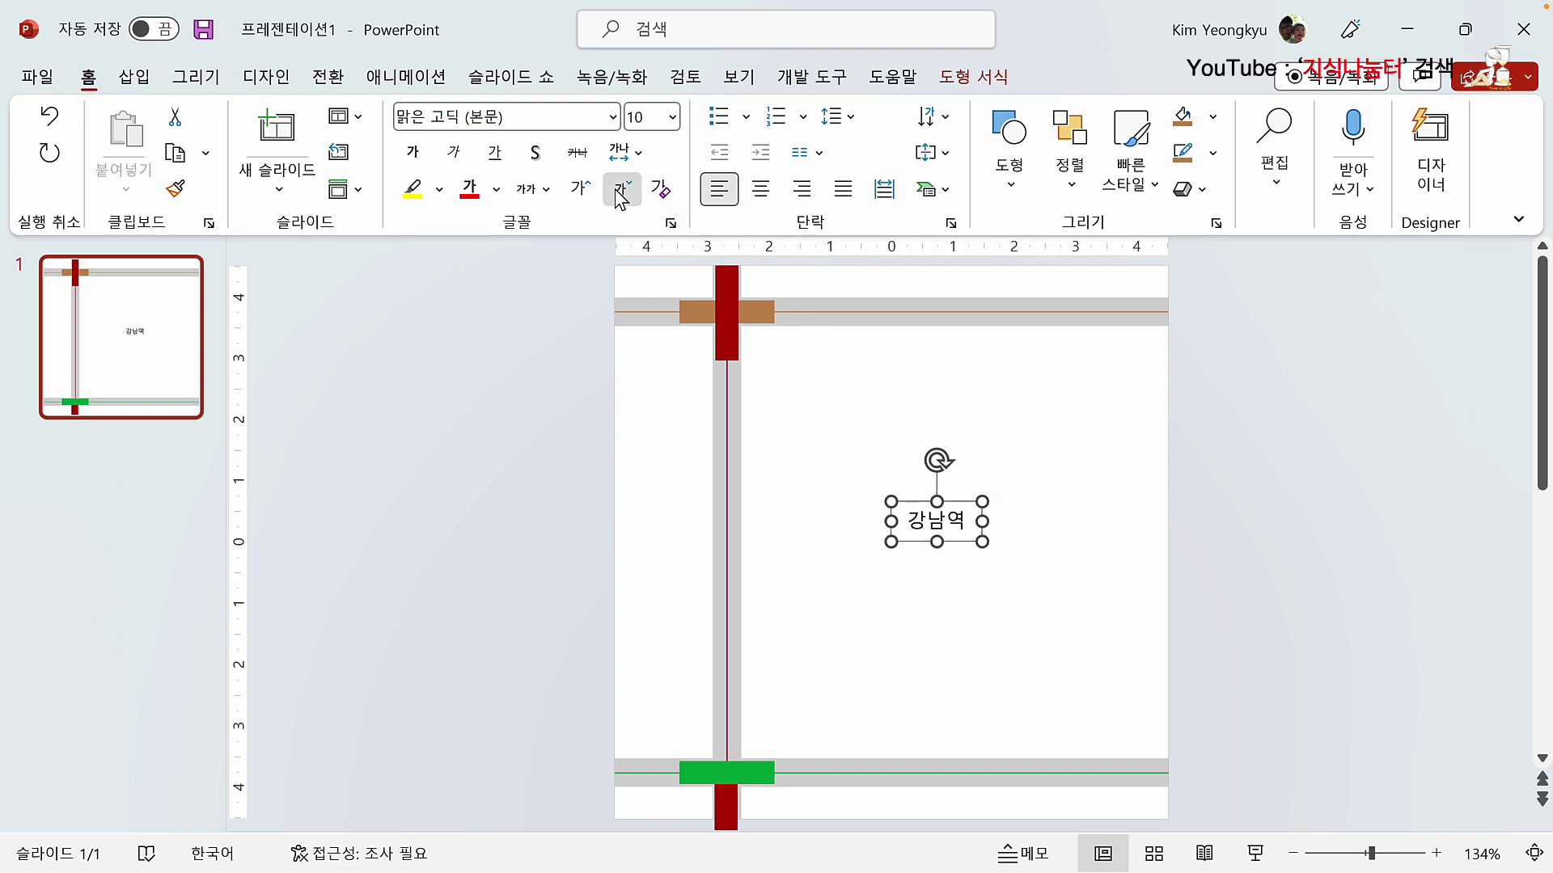
{"action": "left_click", "coordinate": [620, 193]}
{"action": "left_click", "coordinate": [619, 192]}
{"action": "left_click", "coordinate": [620, 193]}
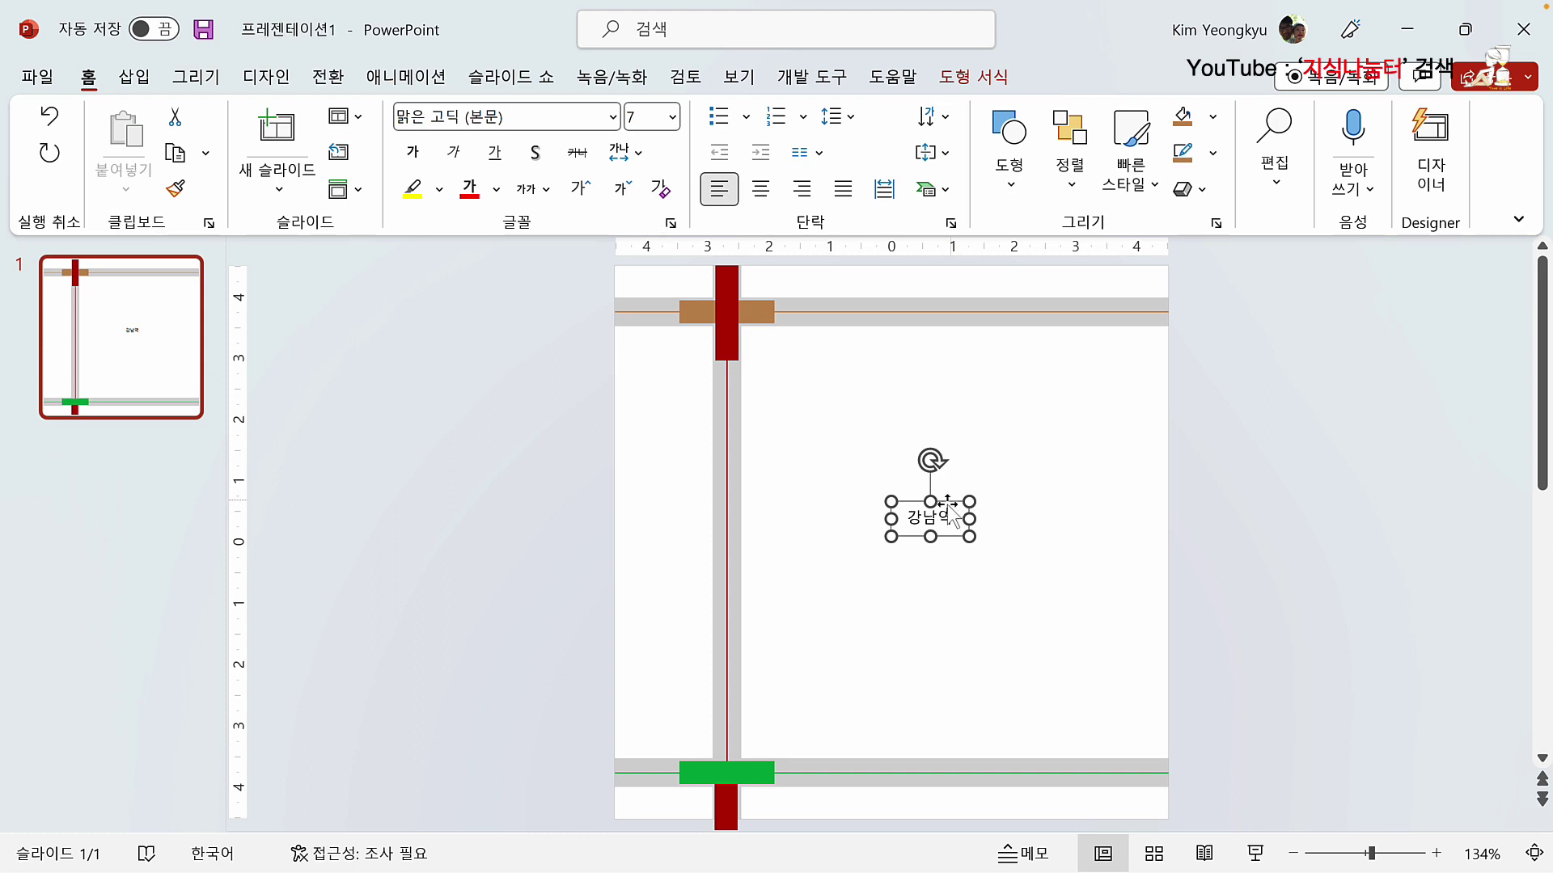
{"action": "left_click_drag", "start_coordinate": [949, 509], "coordinate": [743, 761]}
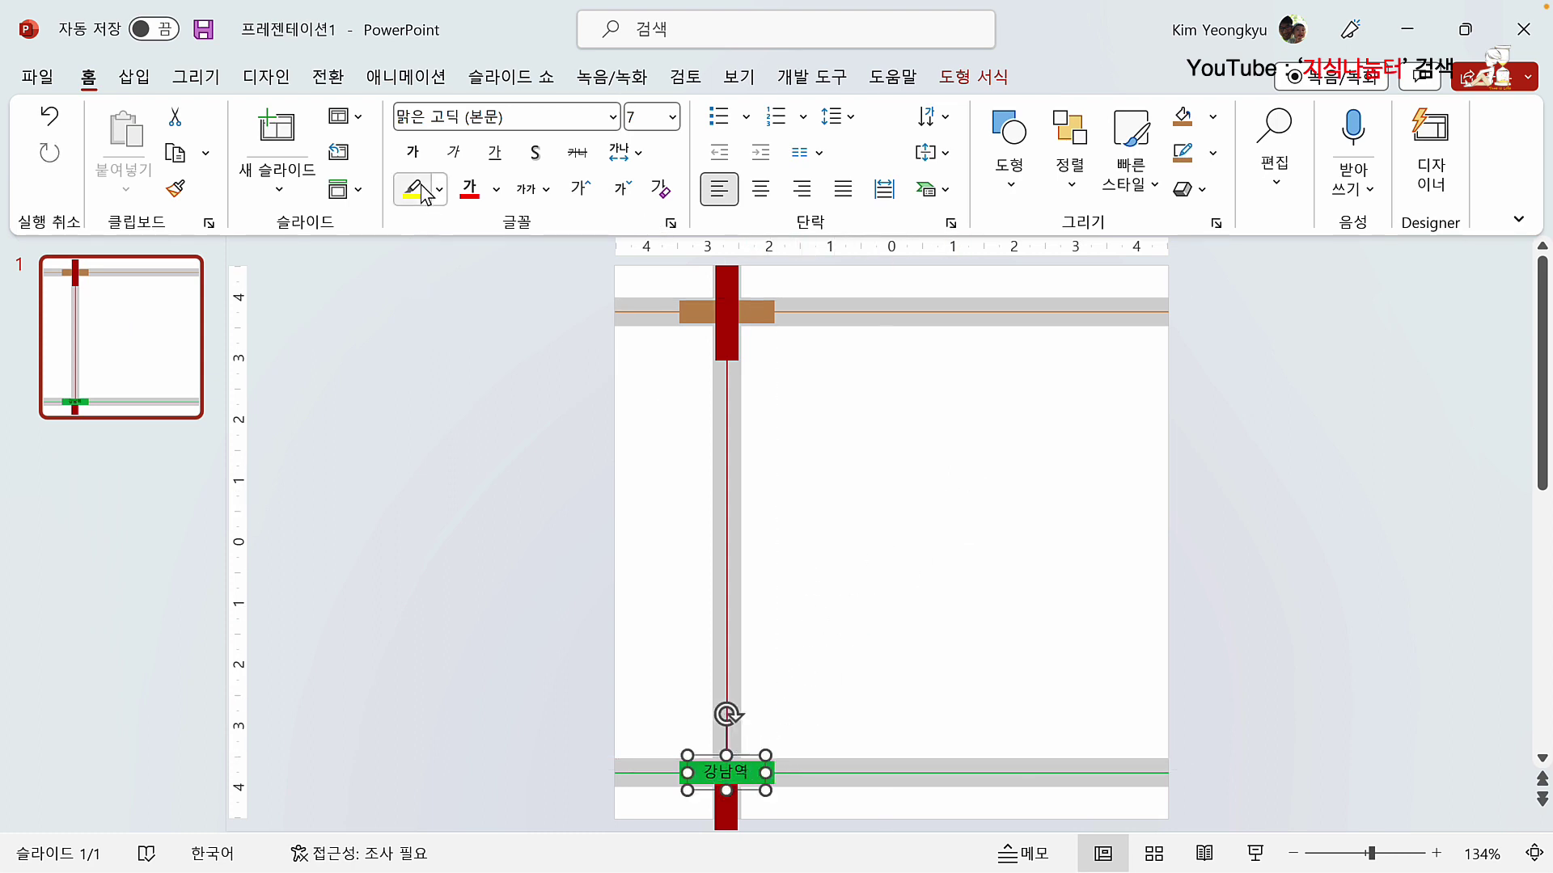
Step: Make the 강남역 label on the lower green rectangle bold and set its text colour to white
{"action": "left_click", "coordinate": [412, 152]}
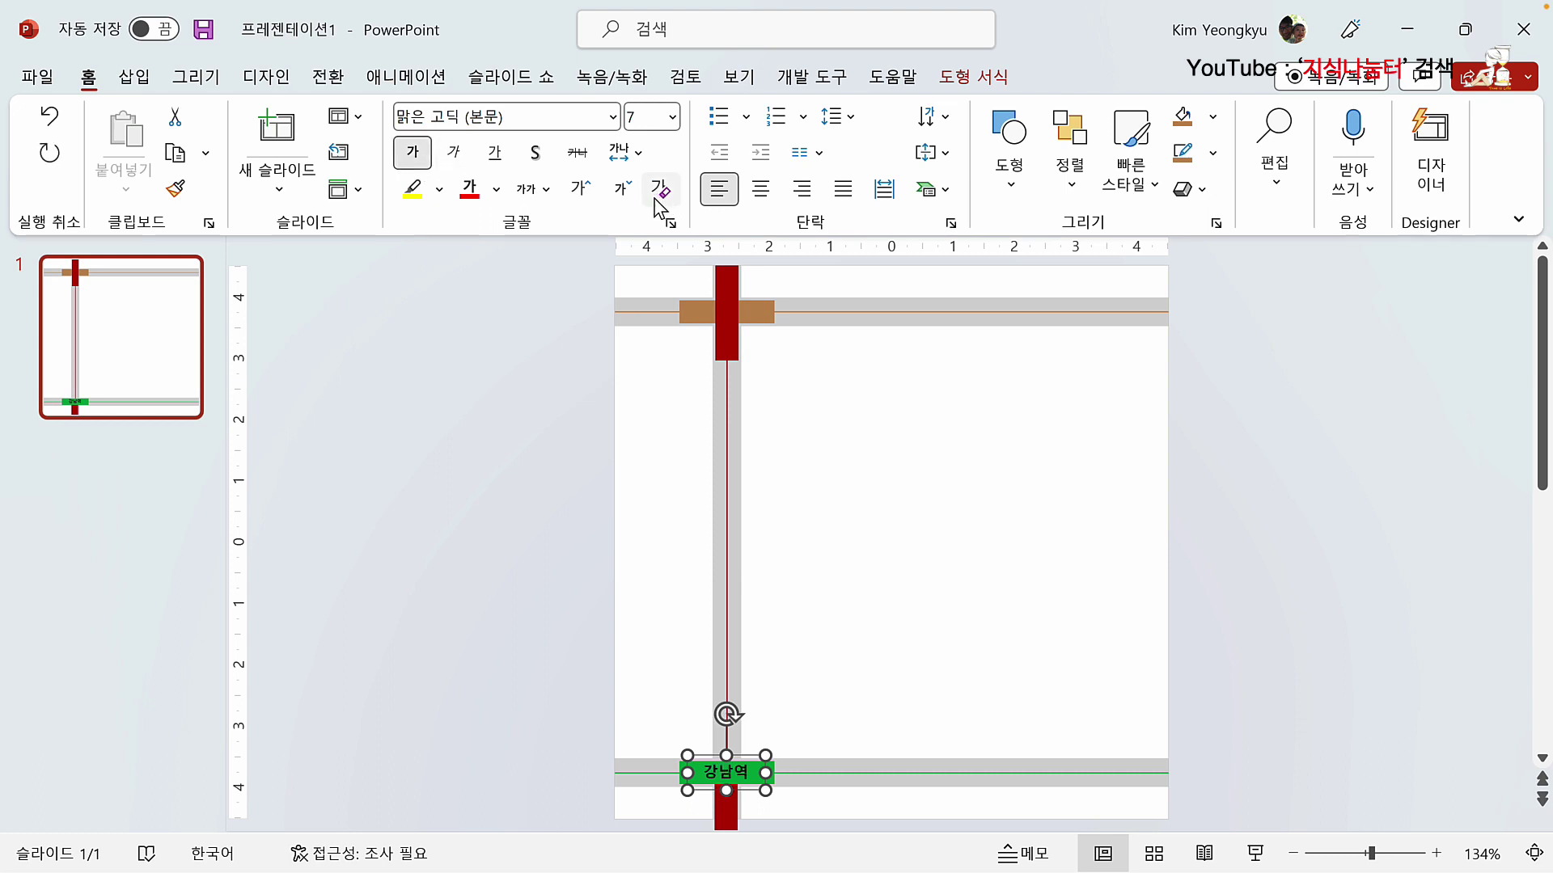
{"action": "left_click", "coordinate": [495, 189]}
{"action": "left_click", "coordinate": [464, 256]}
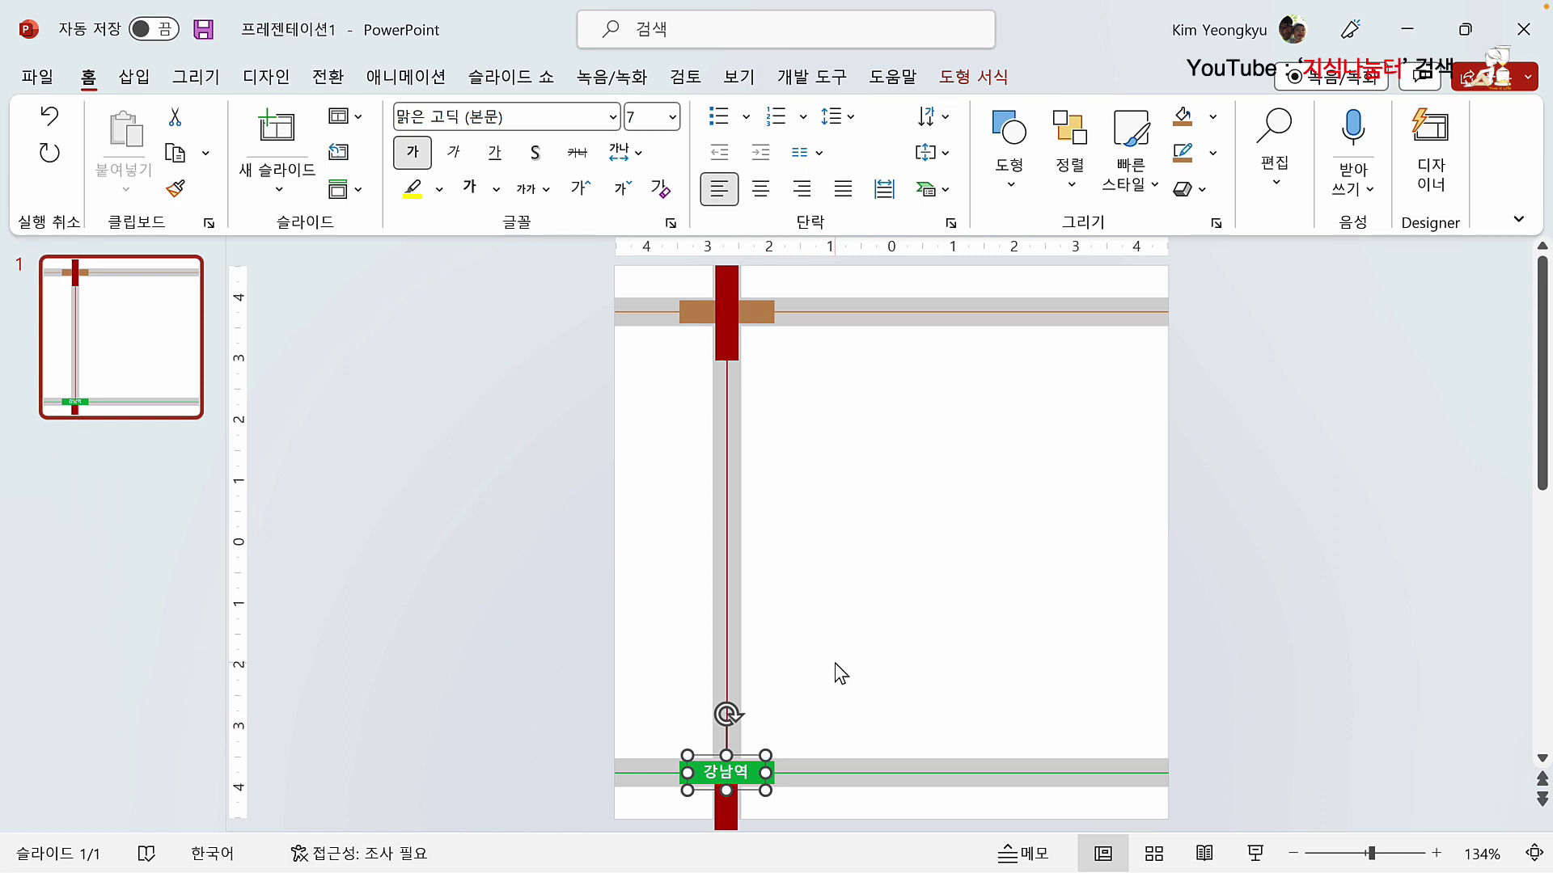
Step: Duplicate the 강남역 label onto the upper brown rectangle and change the copy's text to 신논현역
{"action": "key", "text": "ctrl+d"}
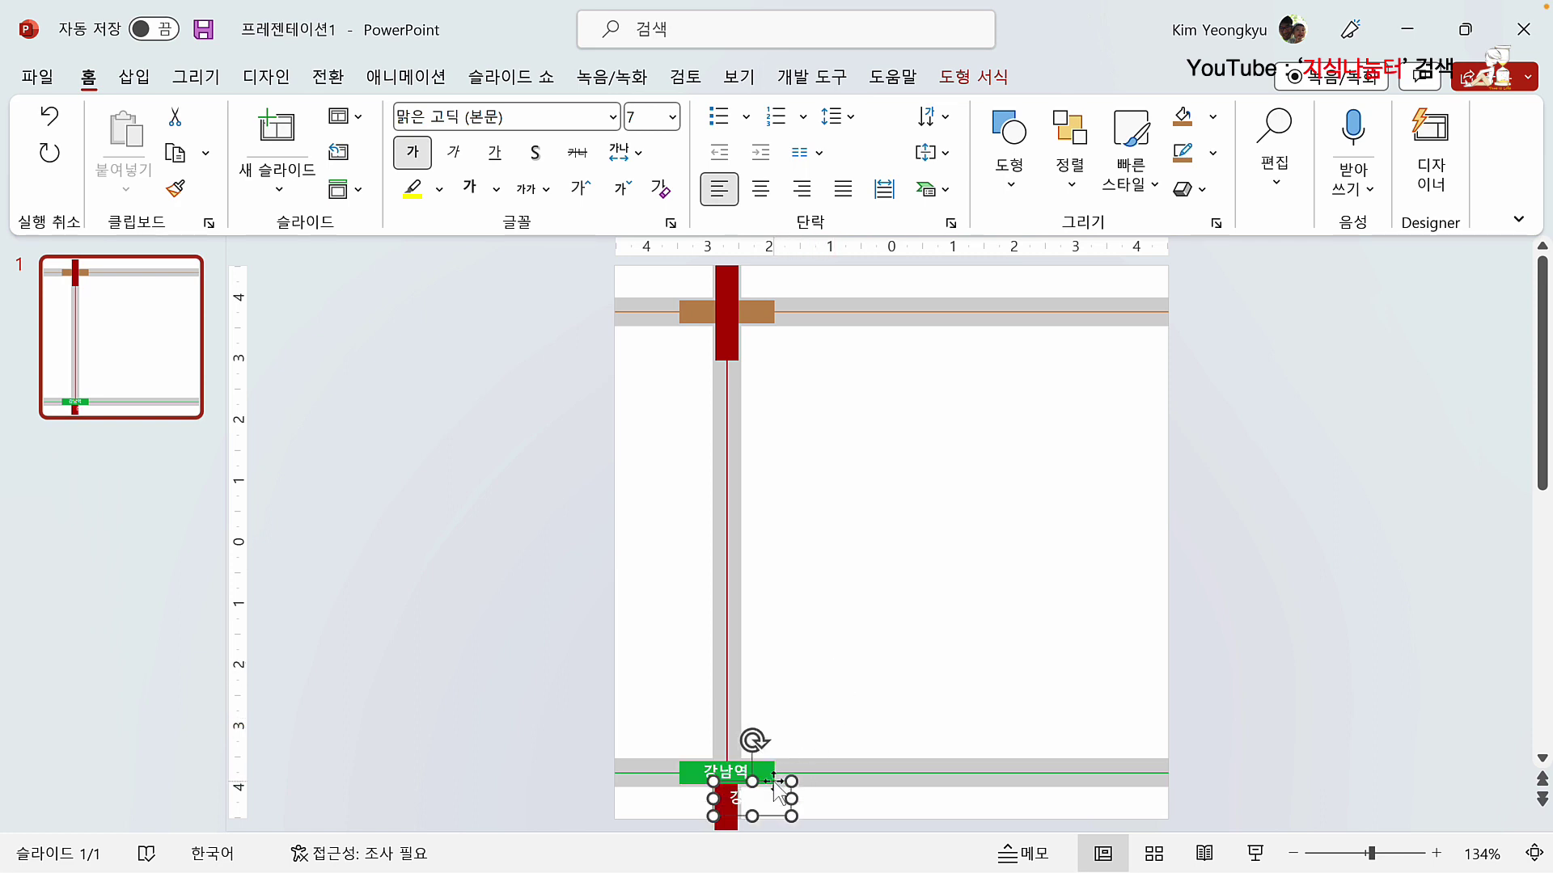
{"action": "left_click_drag", "start_coordinate": [774, 783], "coordinate": [745, 315]}
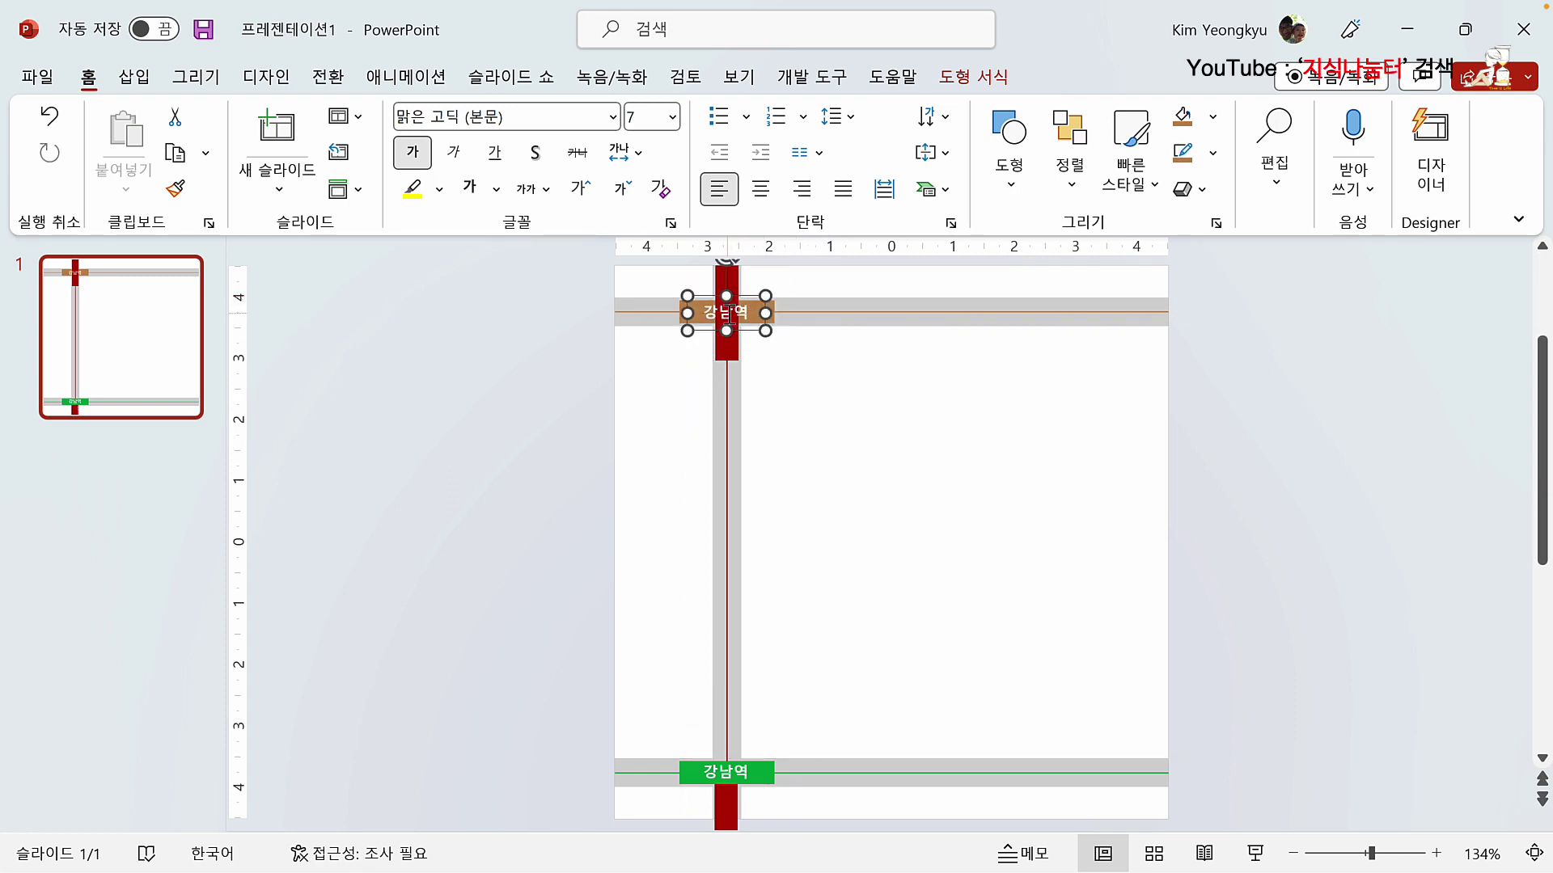
{"action": "double_click", "coordinate": [731, 314]}
{"action": "type", "text": "ㅅ"}
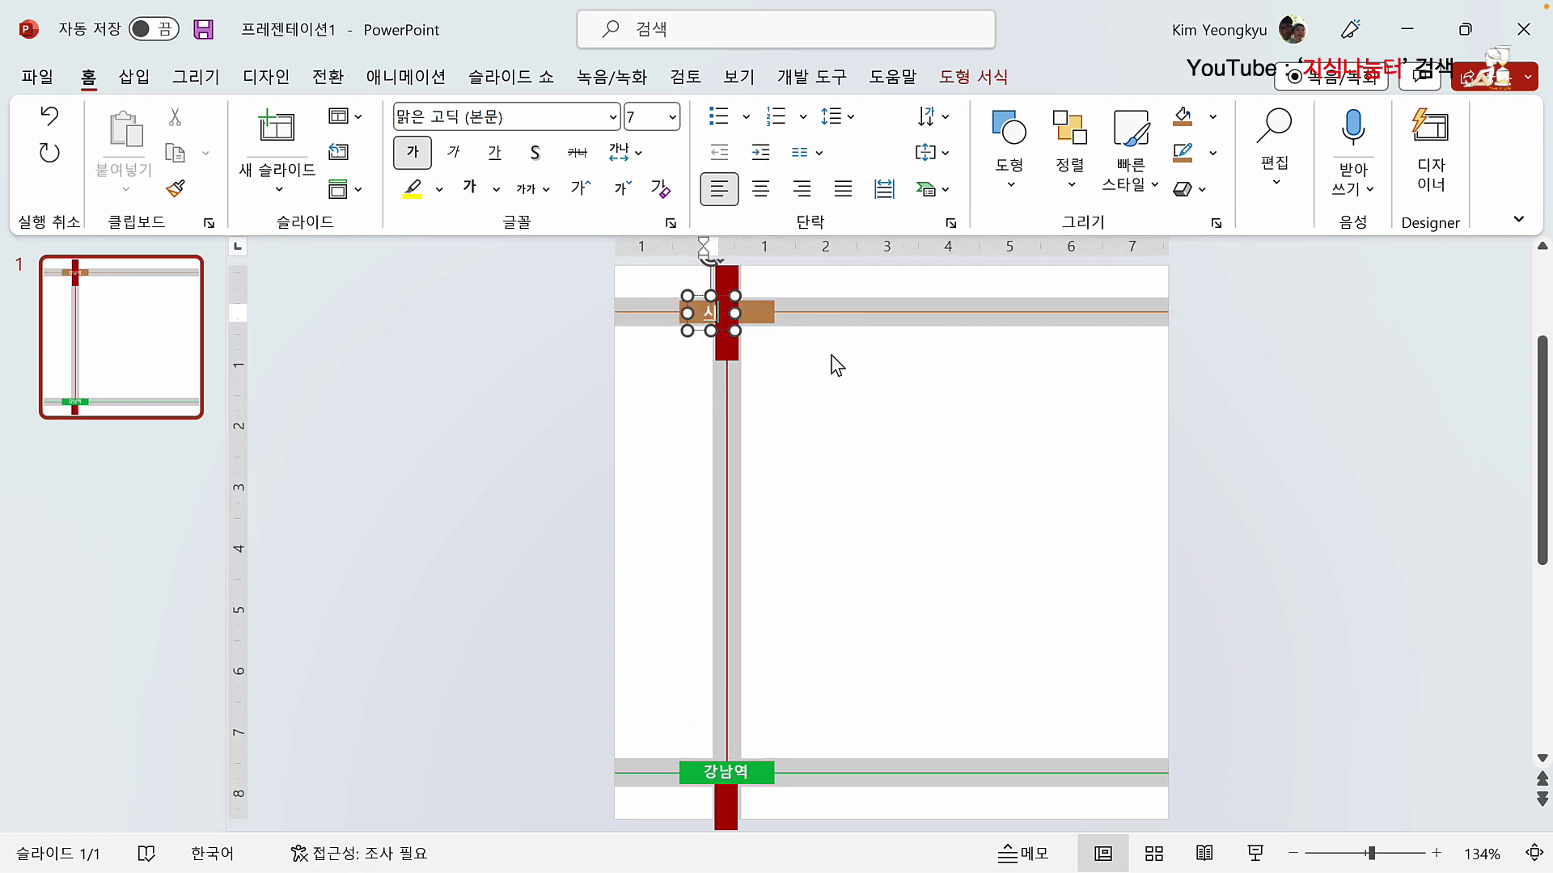
{"action": "type", "text": "논현역"}
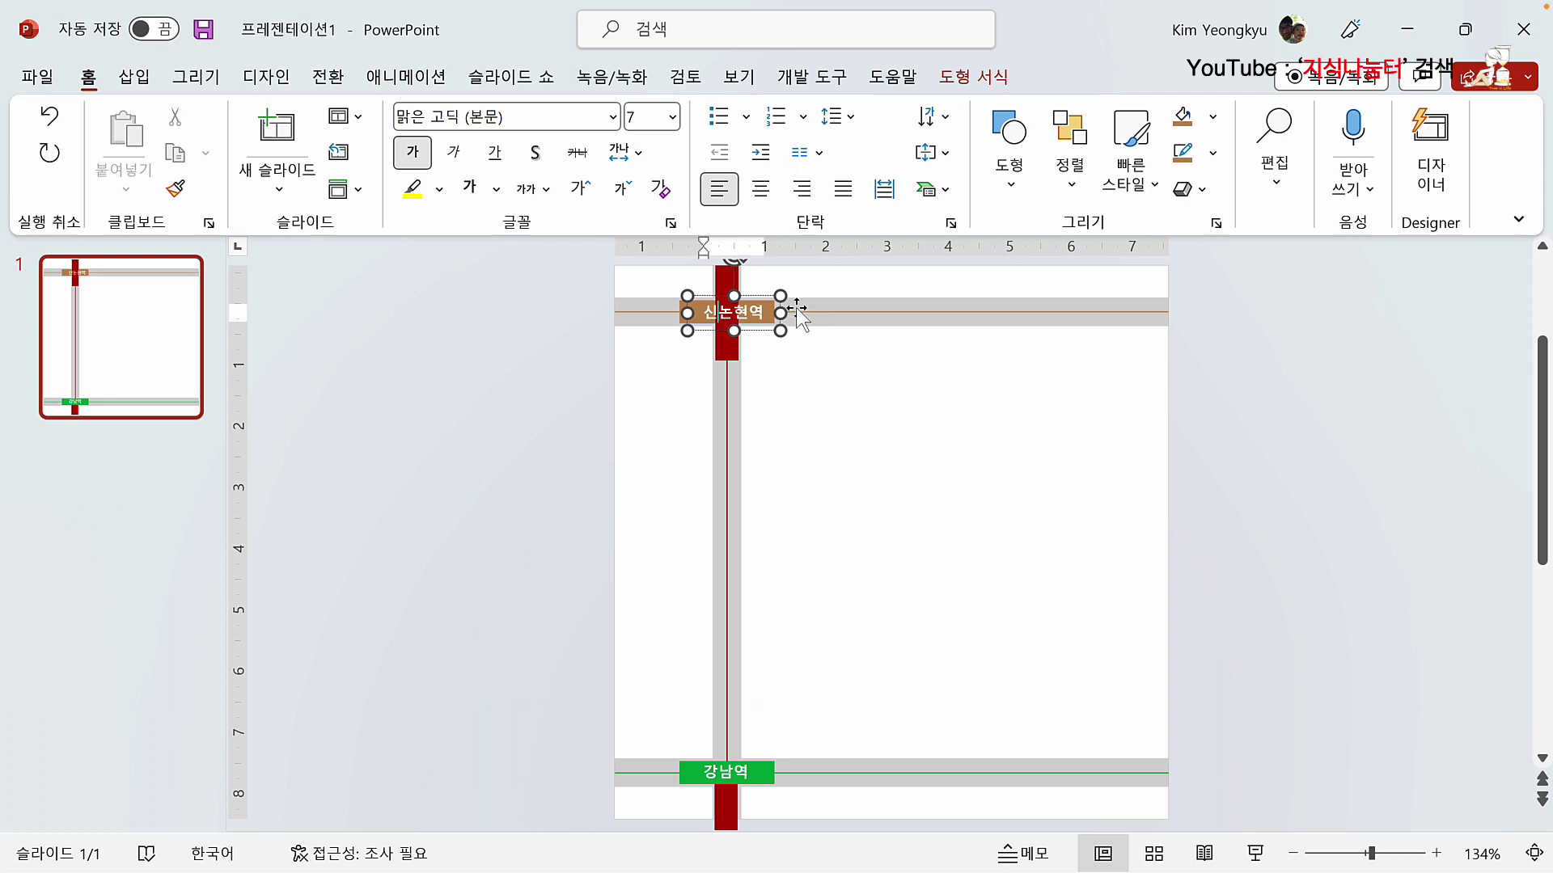
{"action": "left_click", "coordinate": [779, 296]}
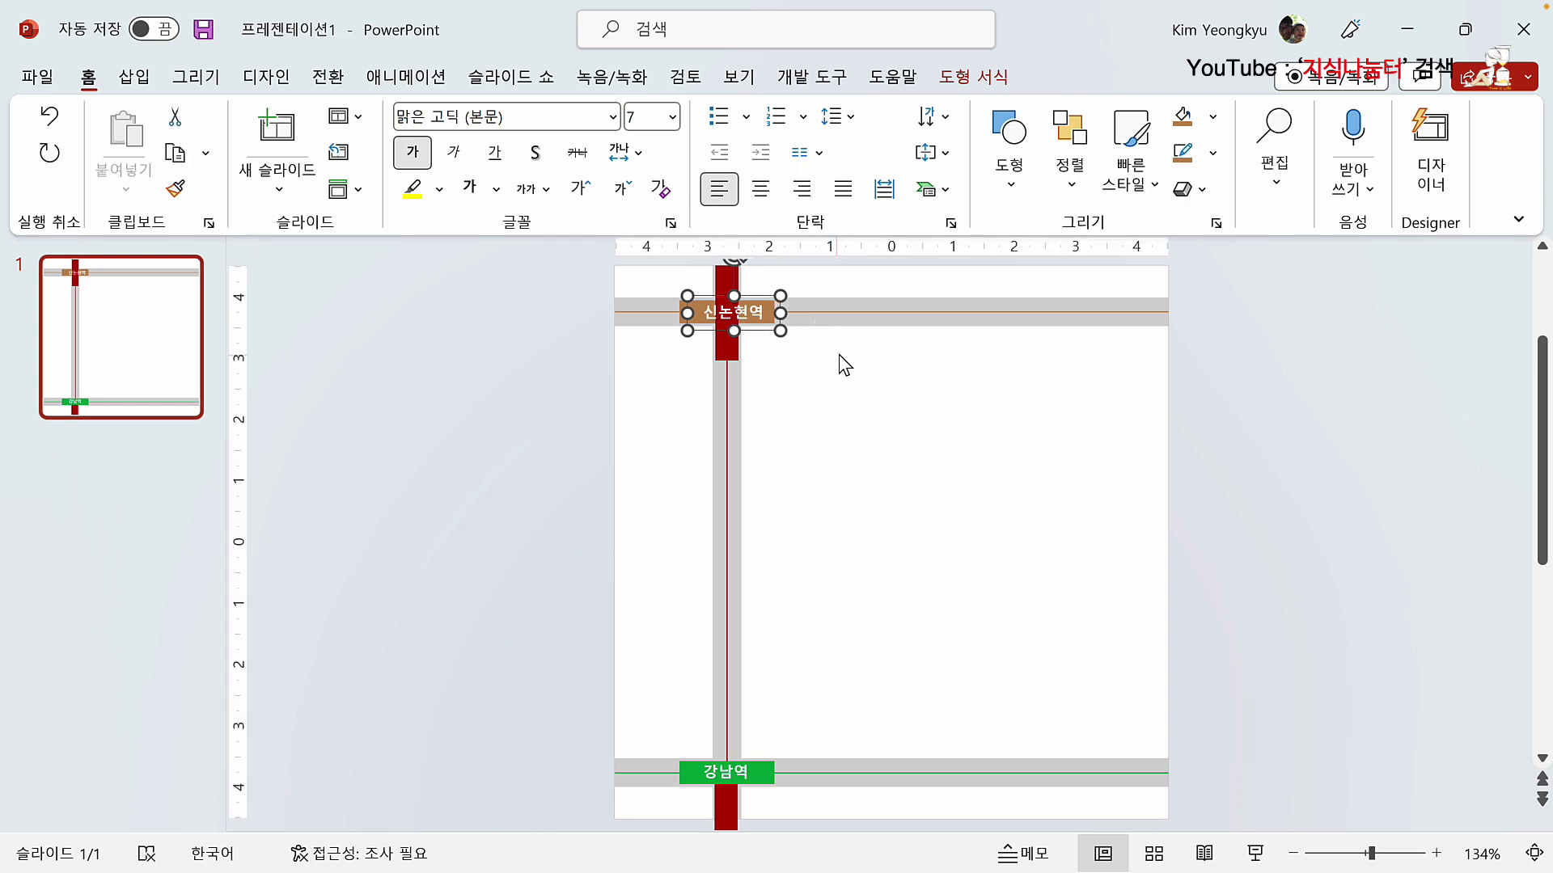
Step: Set the 신논현역 label's text direction to vertical and place it on the upper dark red rectangle
{"action": "left_click", "coordinate": [947, 118]}
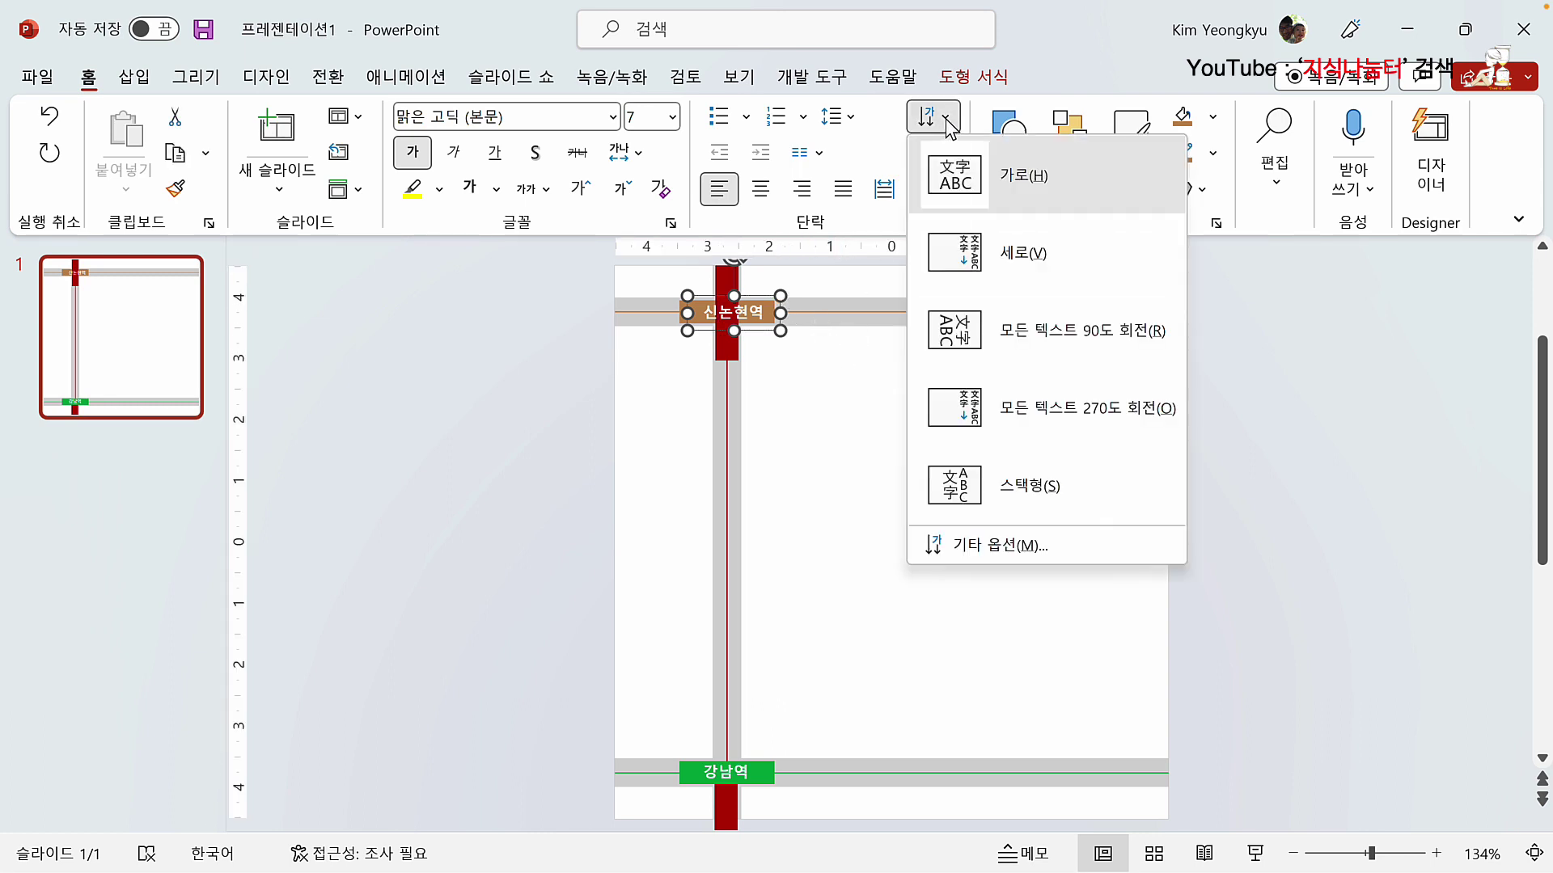
{"action": "left_click", "coordinate": [950, 252]}
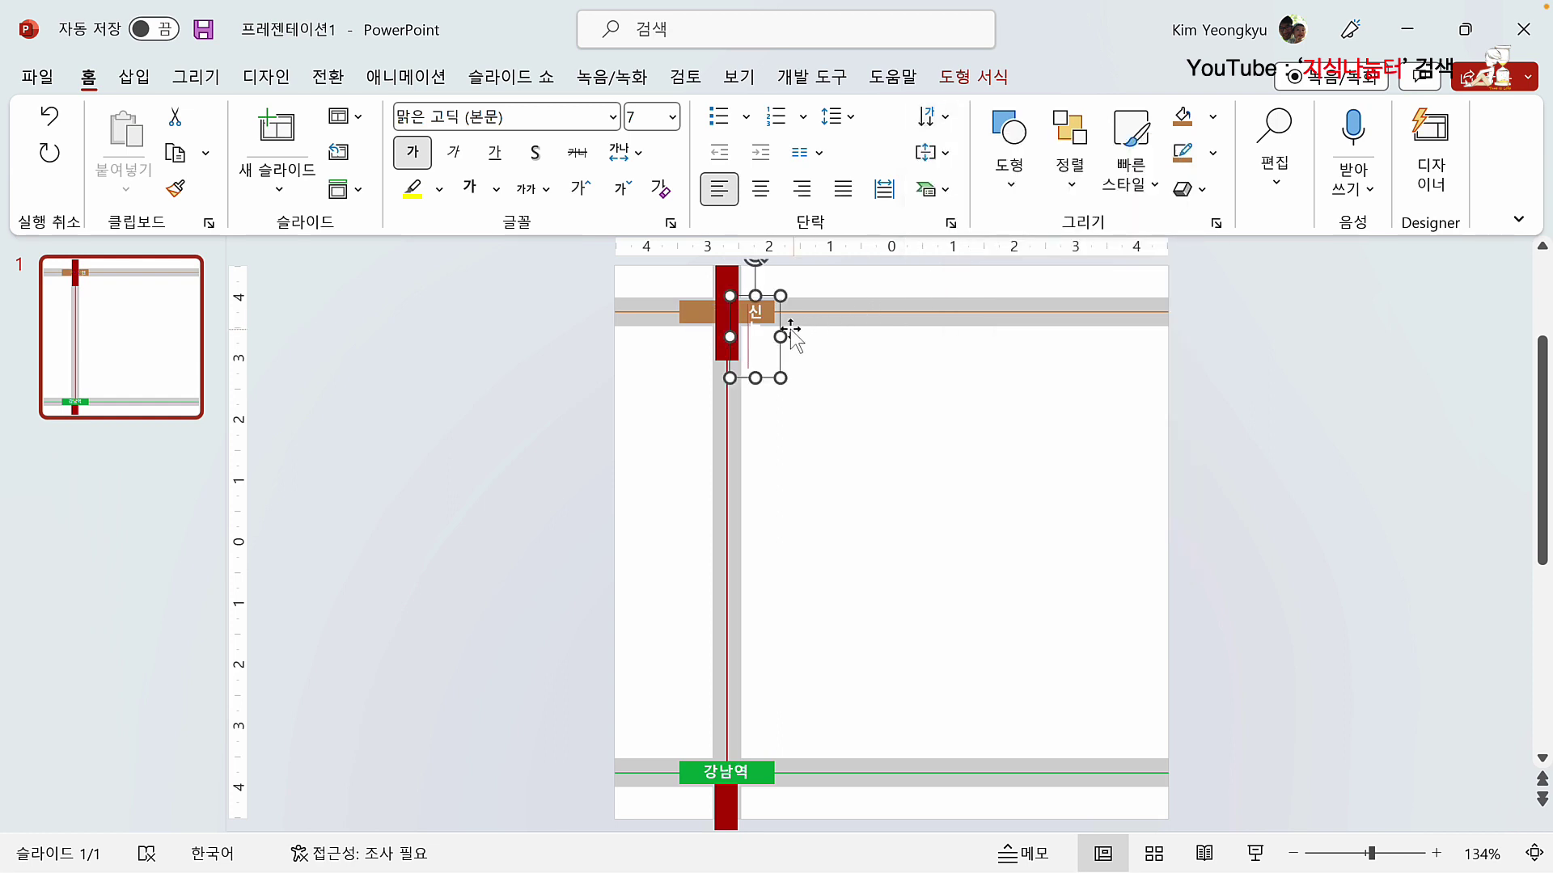
{"action": "left_click_drag", "start_coordinate": [779, 326], "coordinate": [749, 318]}
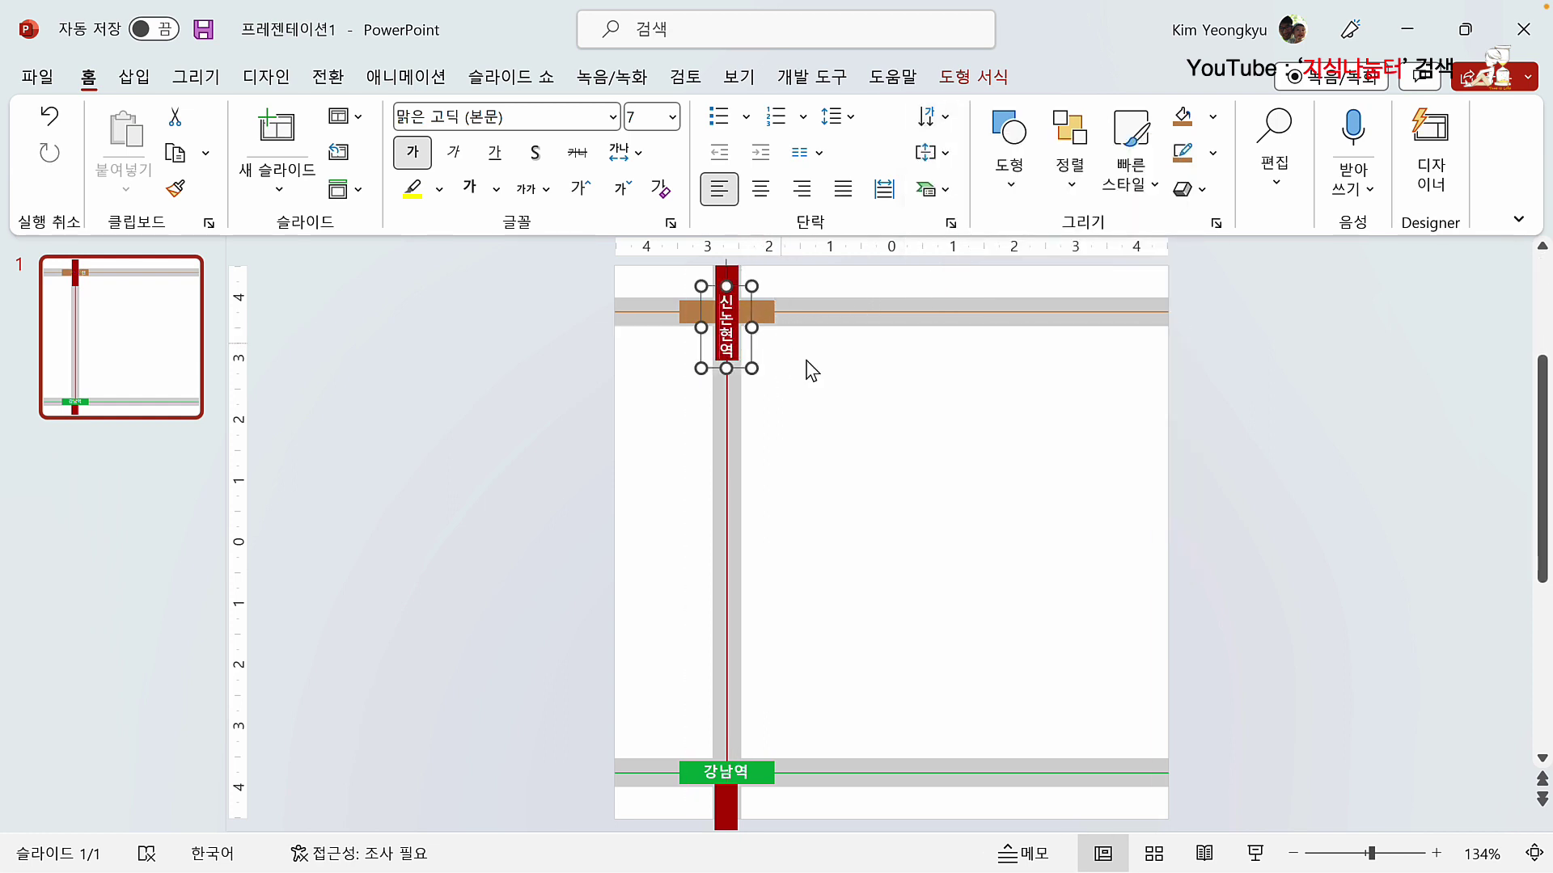
{"action": "left_click", "coordinate": [859, 413]}
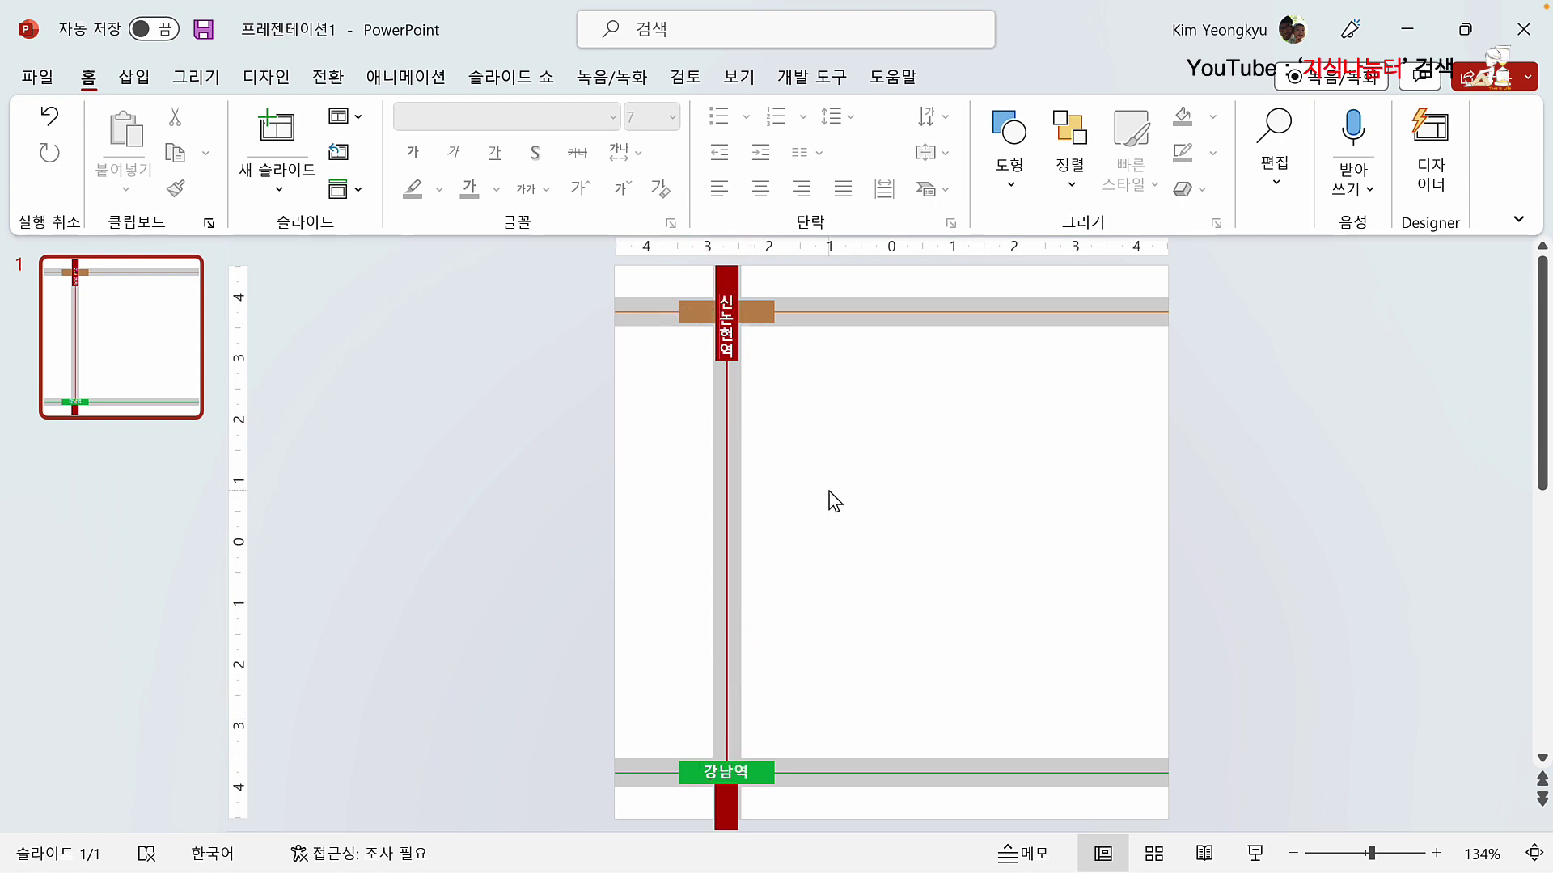
Step: Draw a small circle about 0.42 cm across in the empty area beside the vertical road
{"action": "left_click", "coordinate": [134, 78]}
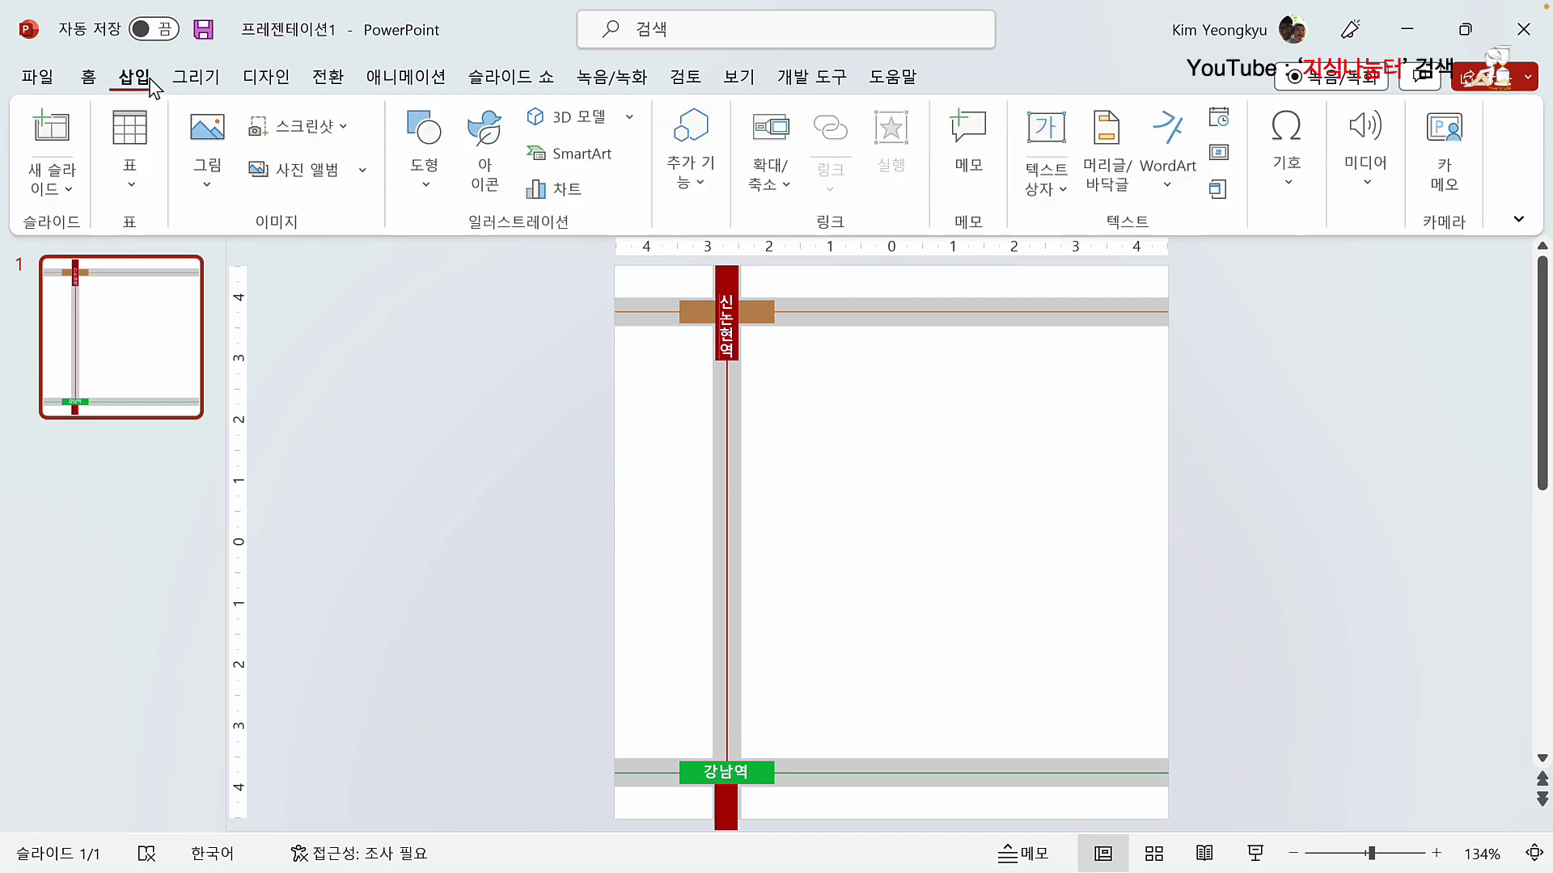
{"action": "left_click", "coordinate": [426, 153]}
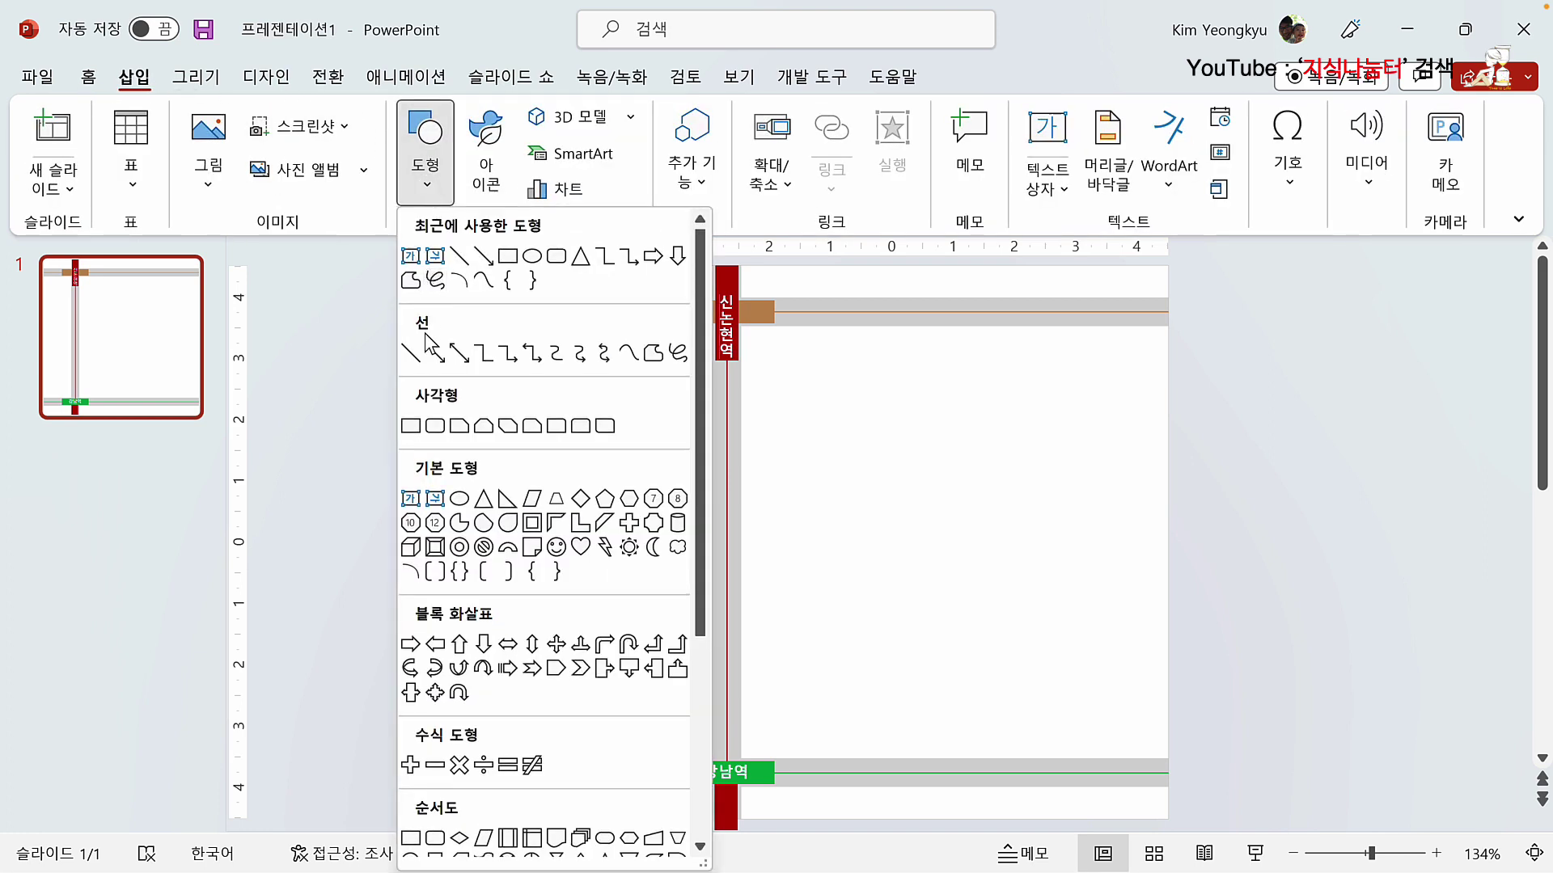
{"action": "left_click", "coordinate": [458, 523]}
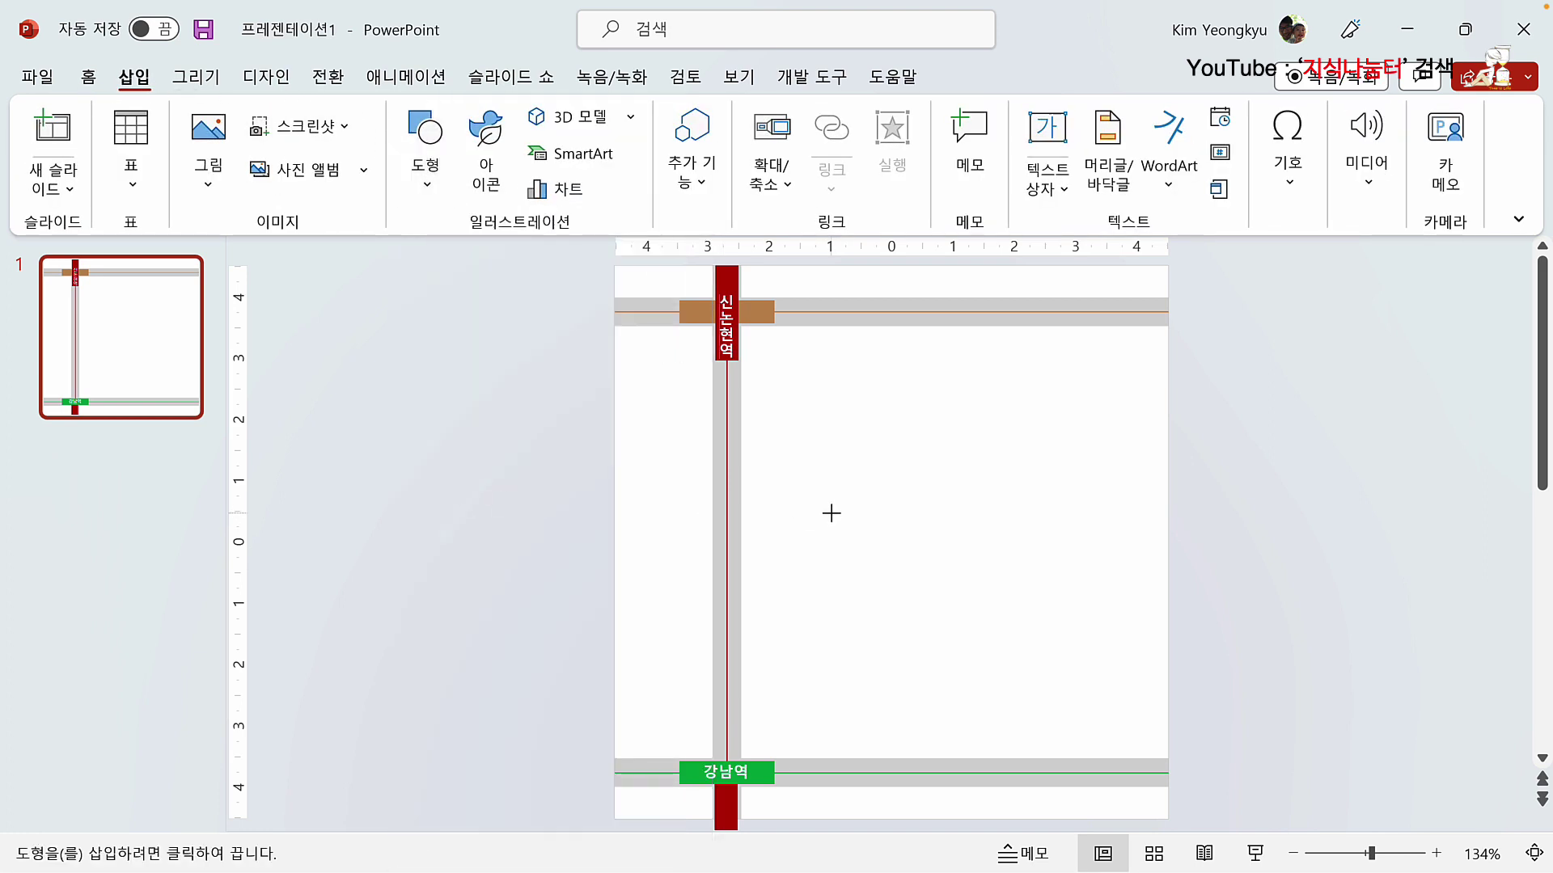
{"action": "left_click_drag", "start_coordinate": [836, 522], "coordinate": [844, 528]}
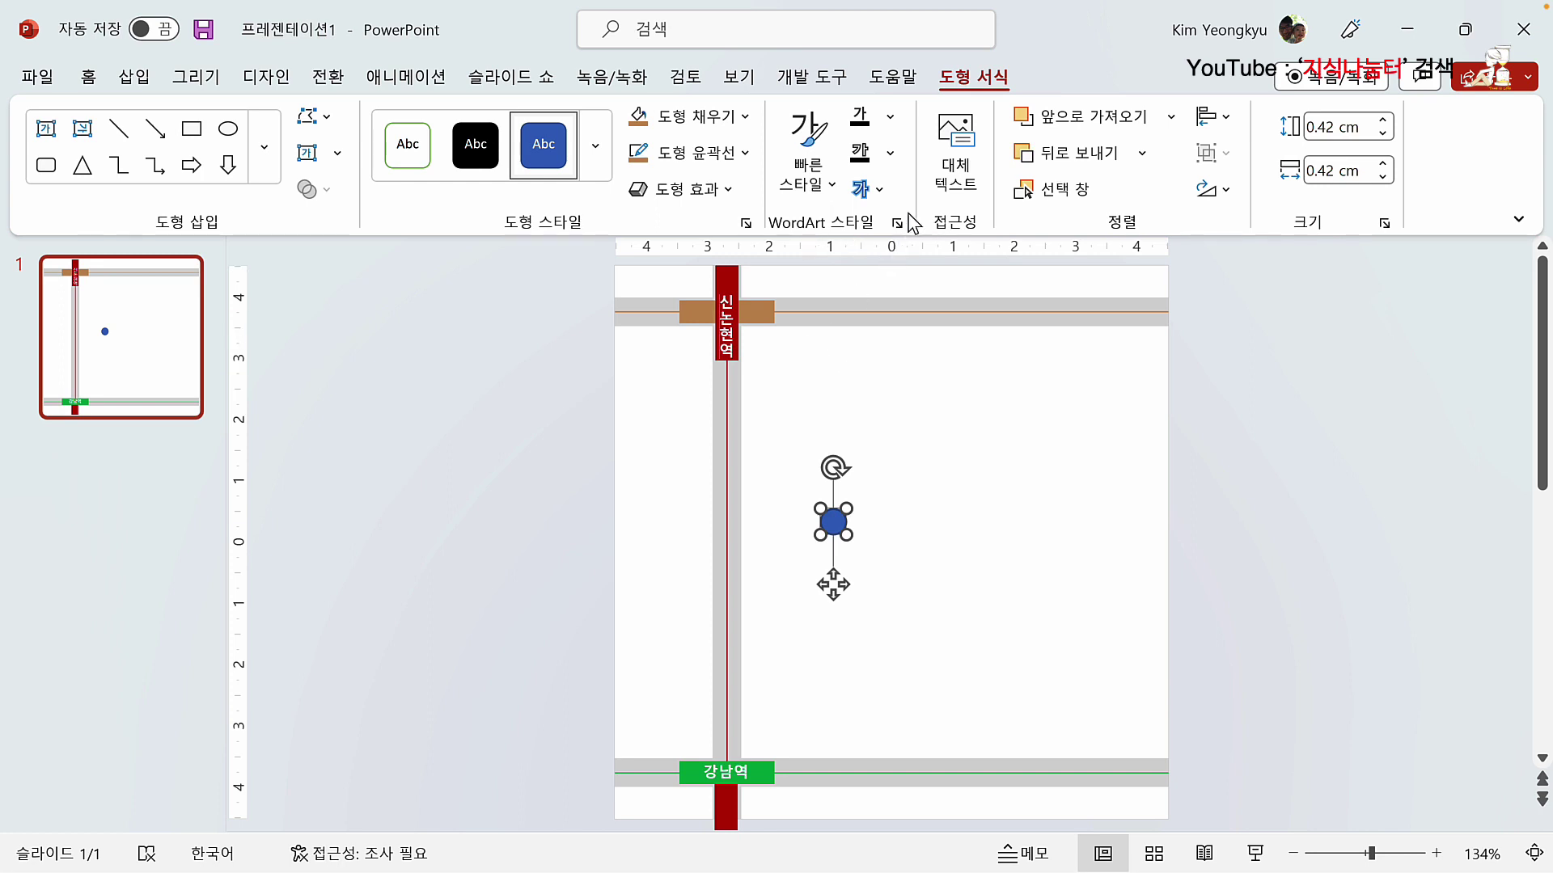
Step: Give the small circle a white fill and a green outline
{"action": "left_click", "coordinate": [742, 115]}
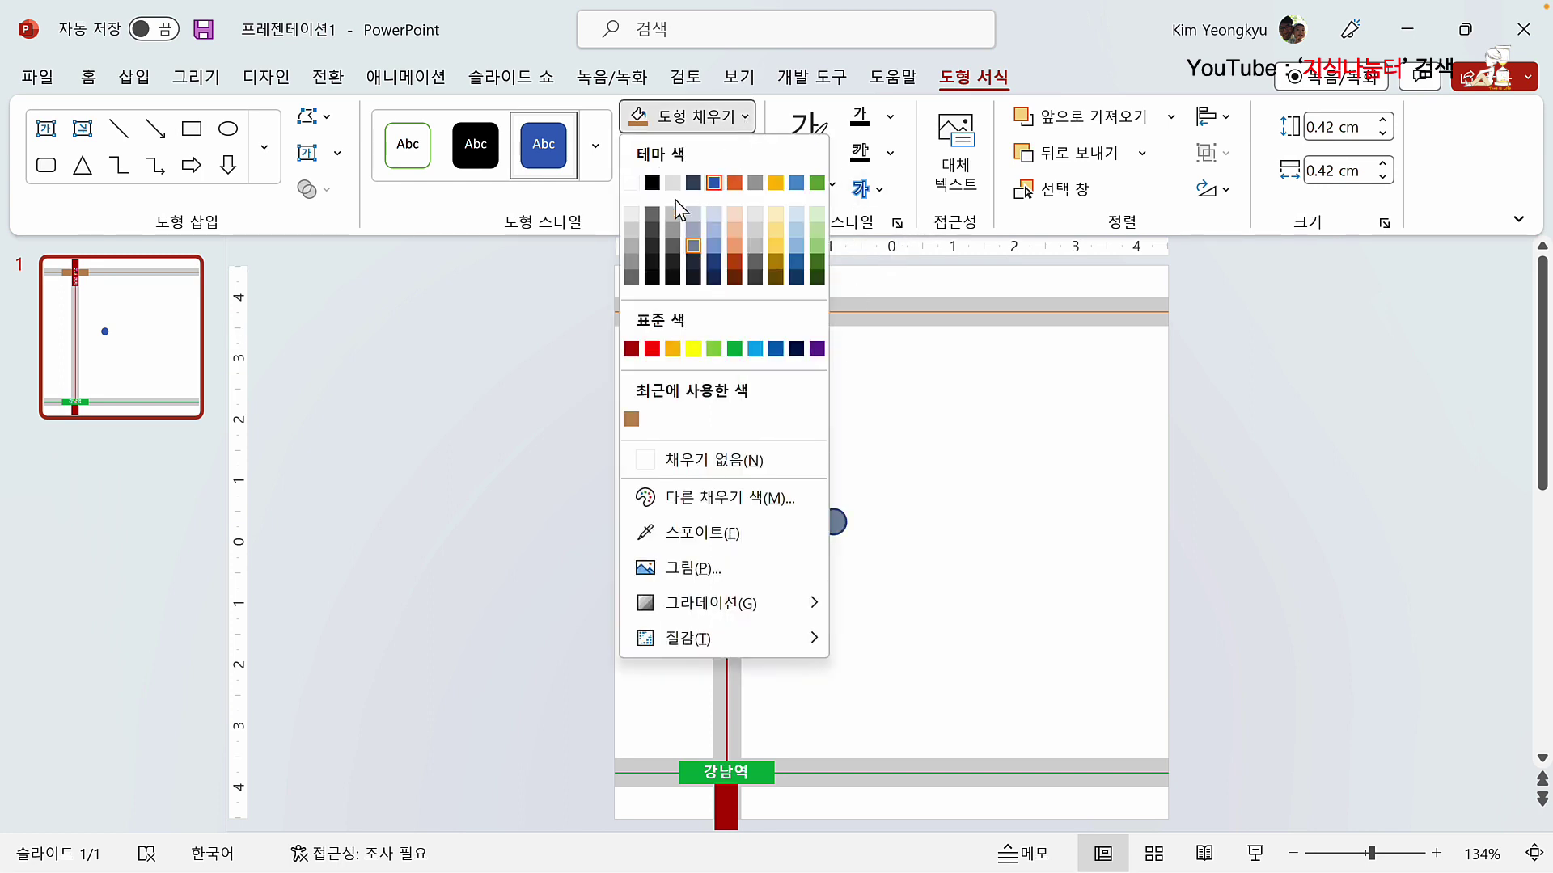
{"action": "left_click", "coordinate": [631, 183]}
{"action": "left_click", "coordinate": [744, 153]}
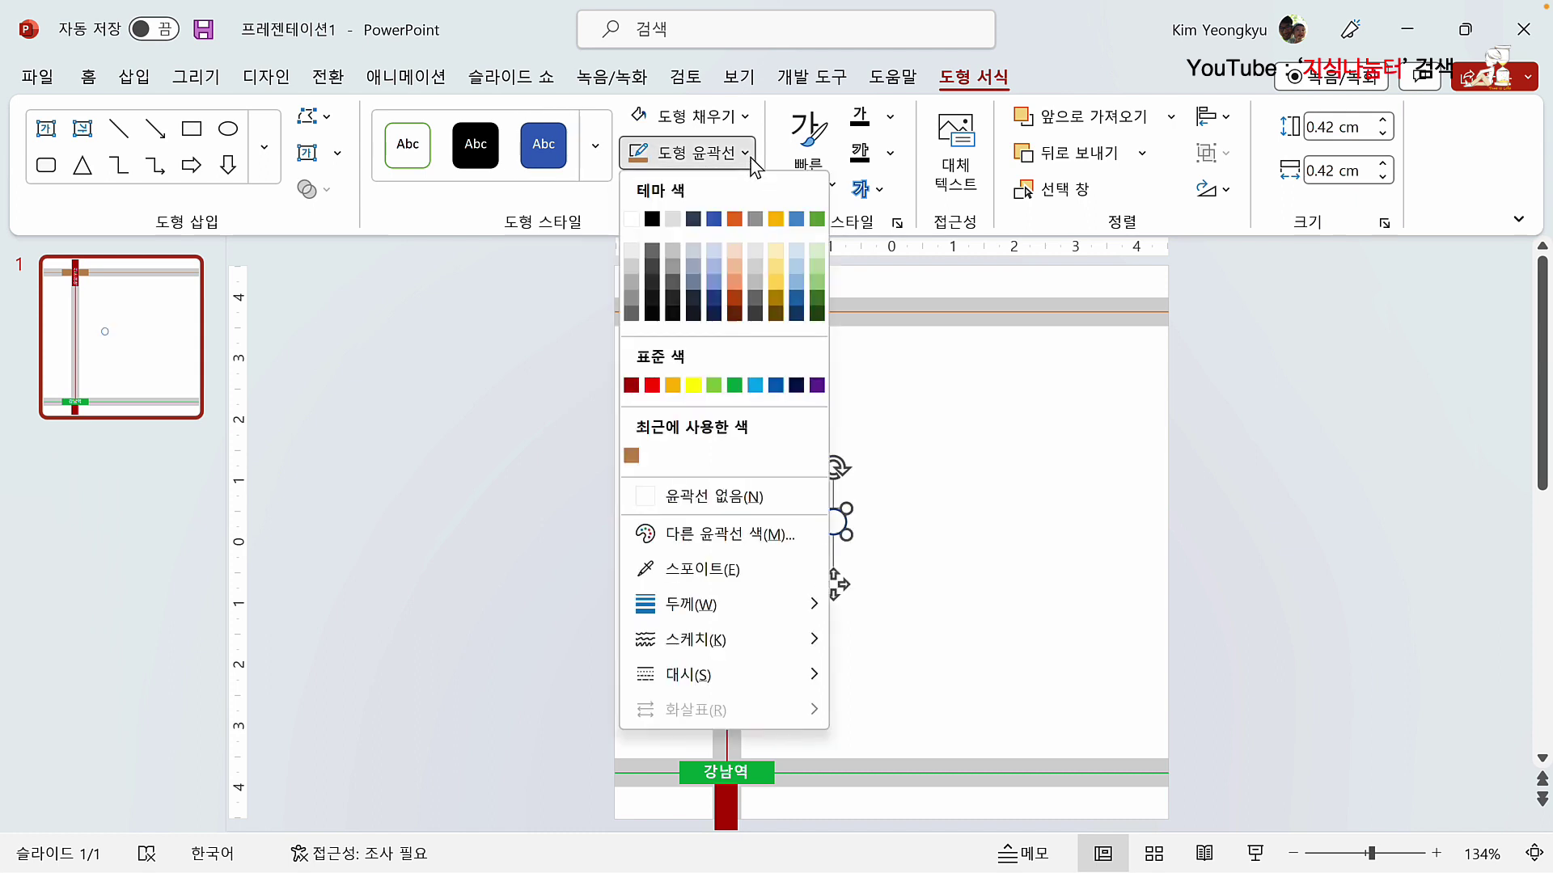
{"action": "left_click", "coordinate": [733, 385]}
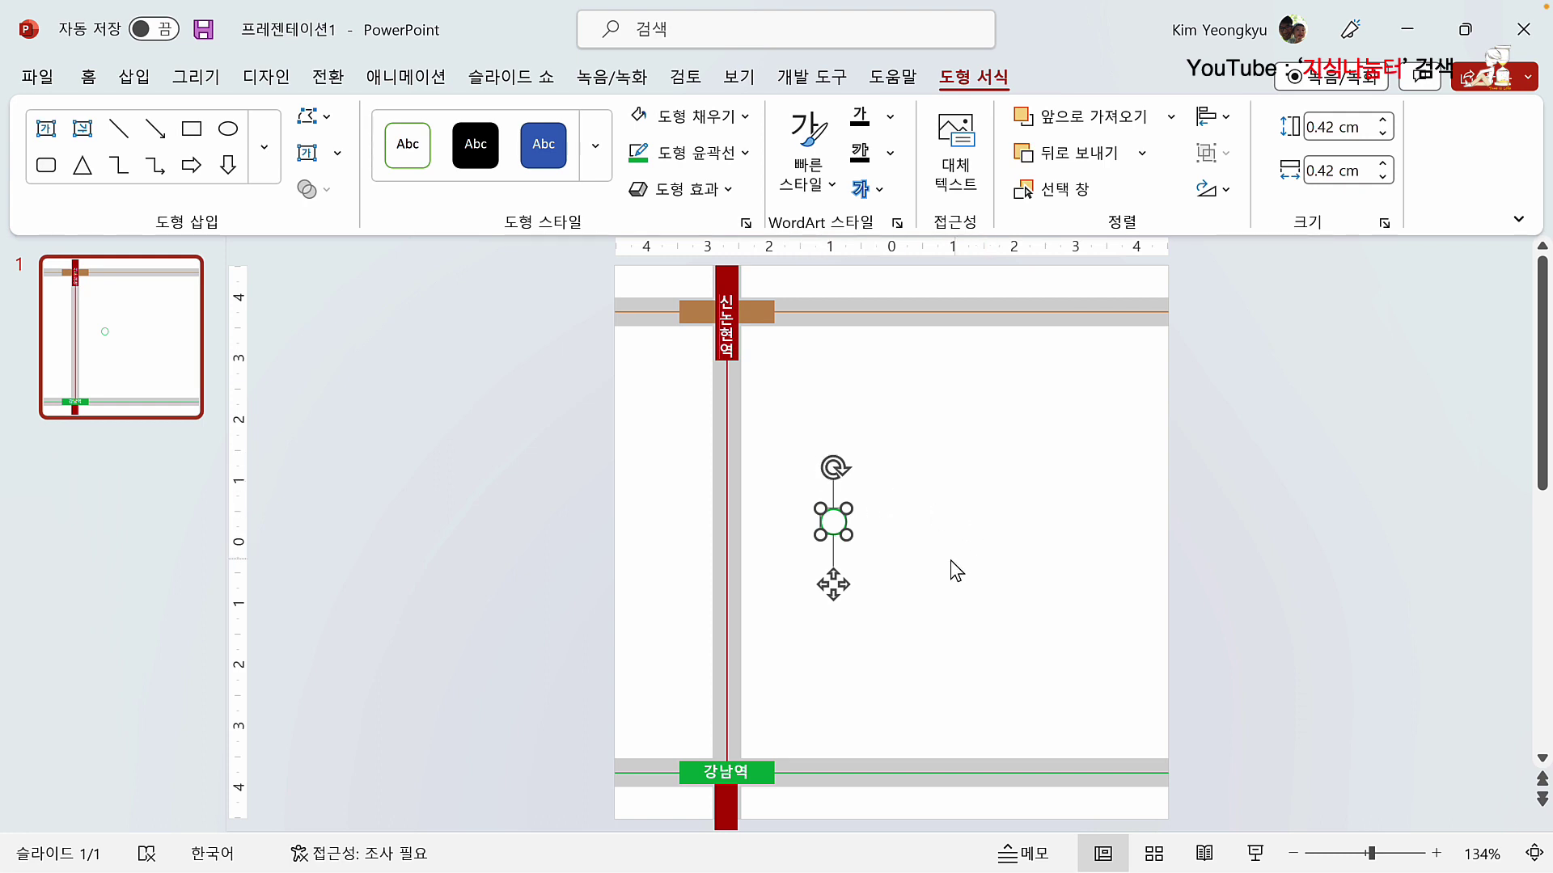
Step: Enter the number 2 inside the circle, at font size 10.5 and in green
{"action": "type", "text": "1"}
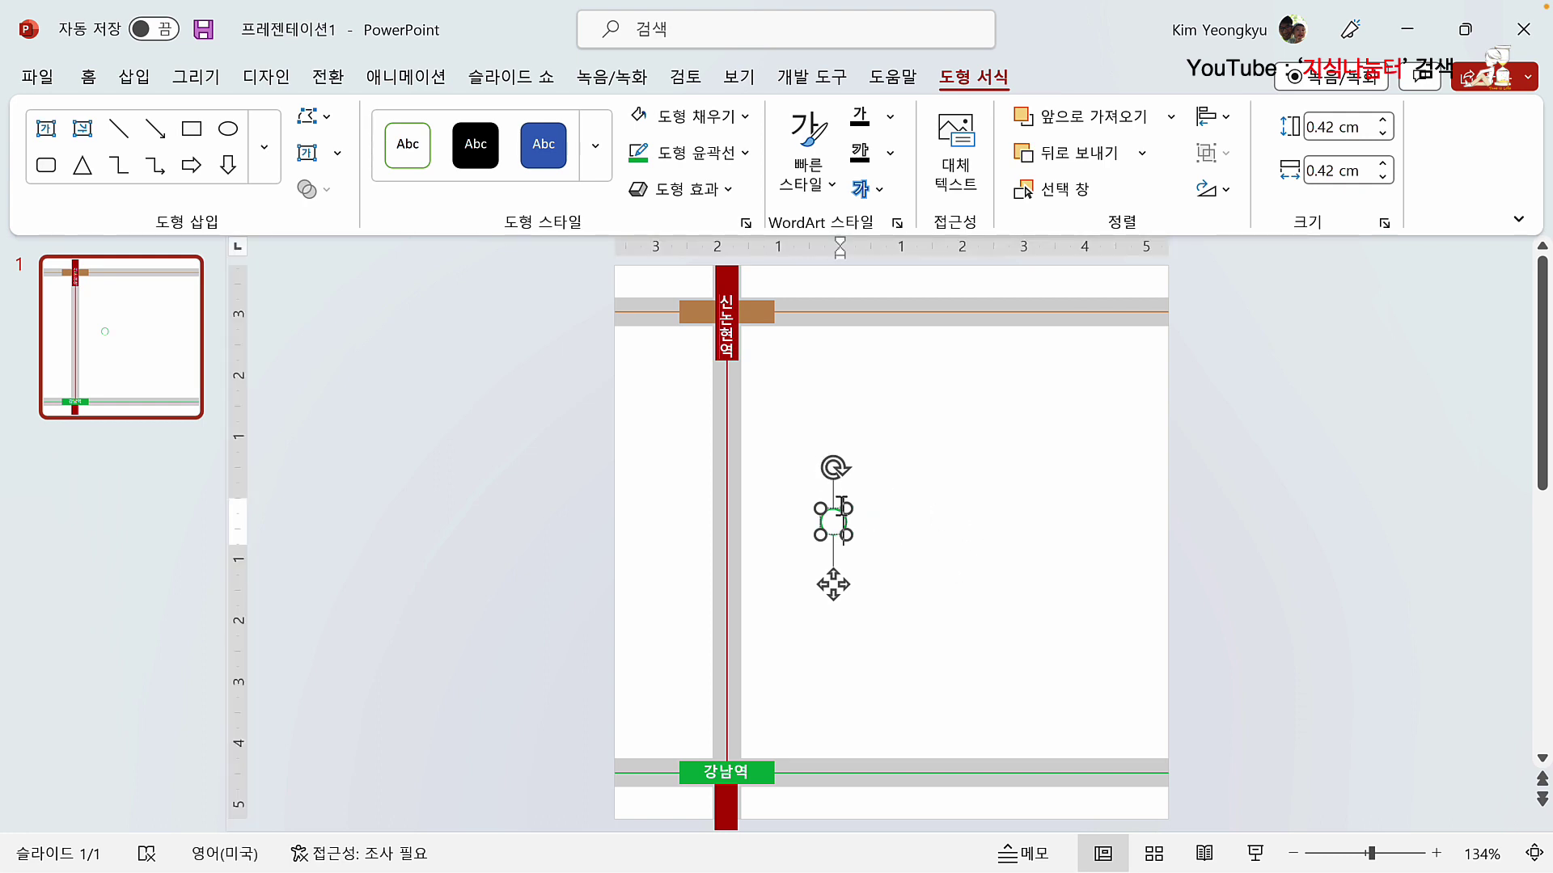
{"action": "left_click", "coordinate": [835, 501]}
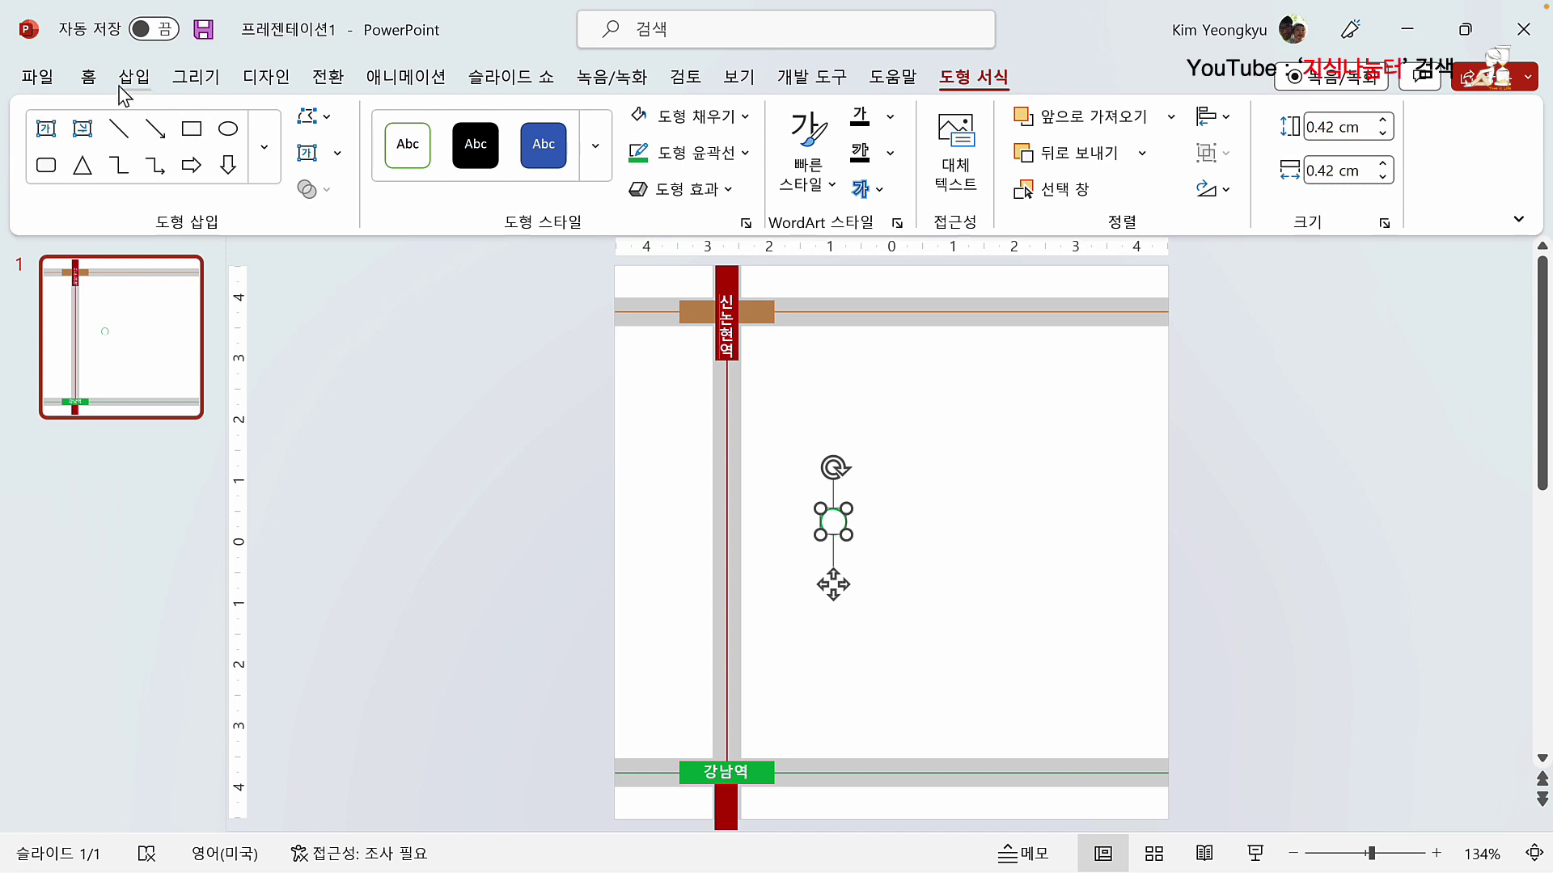
{"action": "left_click", "coordinate": [89, 77]}
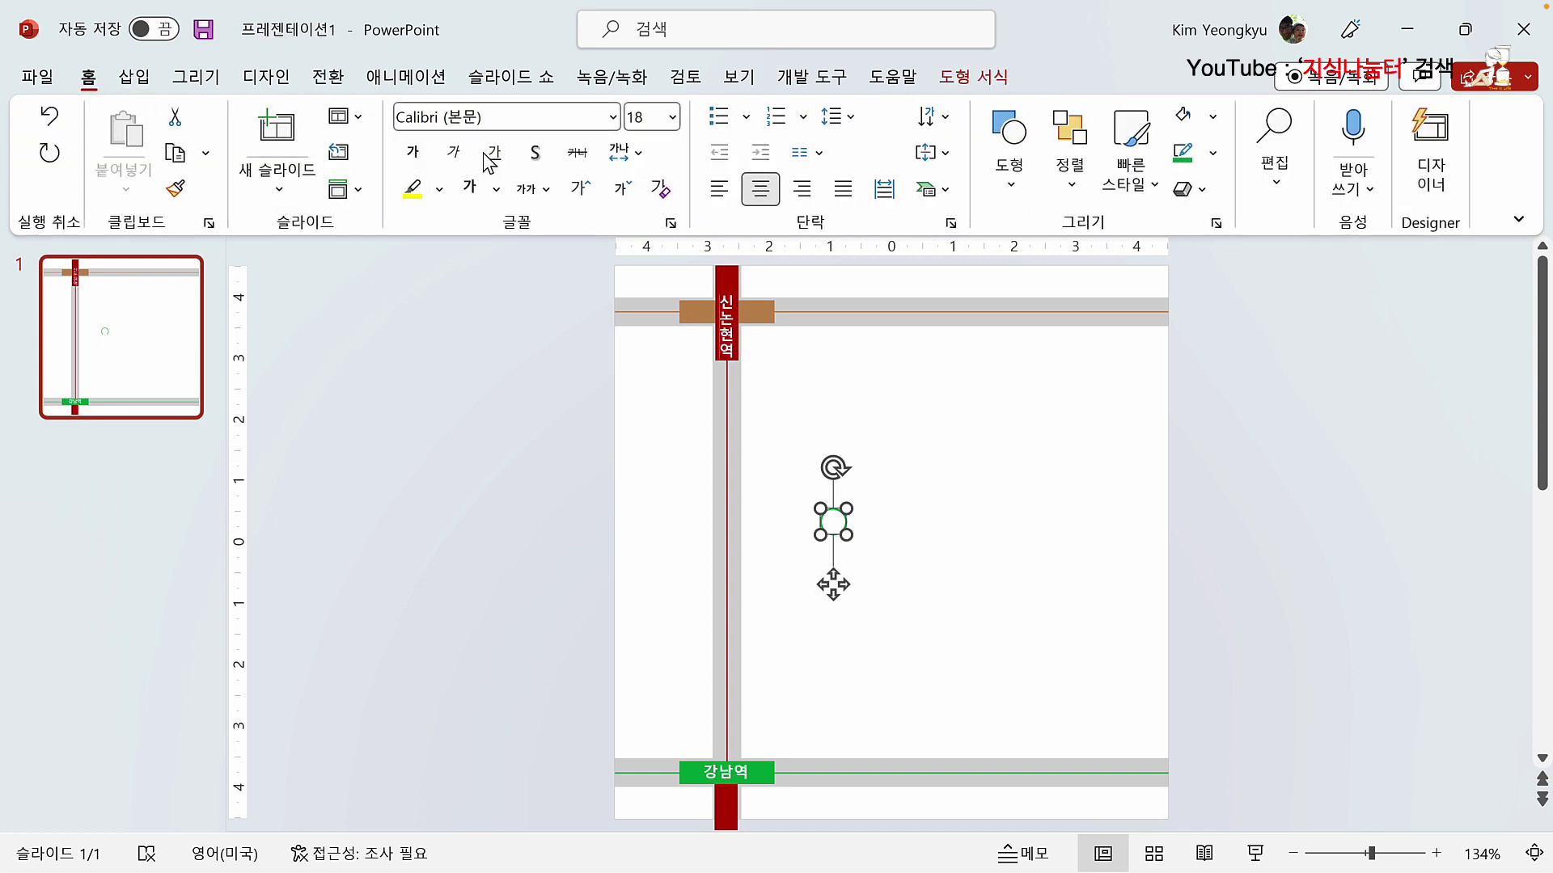
{"action": "left_click", "coordinate": [621, 193]}
{"action": "left_click", "coordinate": [621, 192]}
{"action": "left_click", "coordinate": [621, 193]}
{"action": "left_click", "coordinate": [621, 192]}
{"action": "left_click", "coordinate": [621, 193]}
{"action": "left_click", "coordinate": [495, 190]}
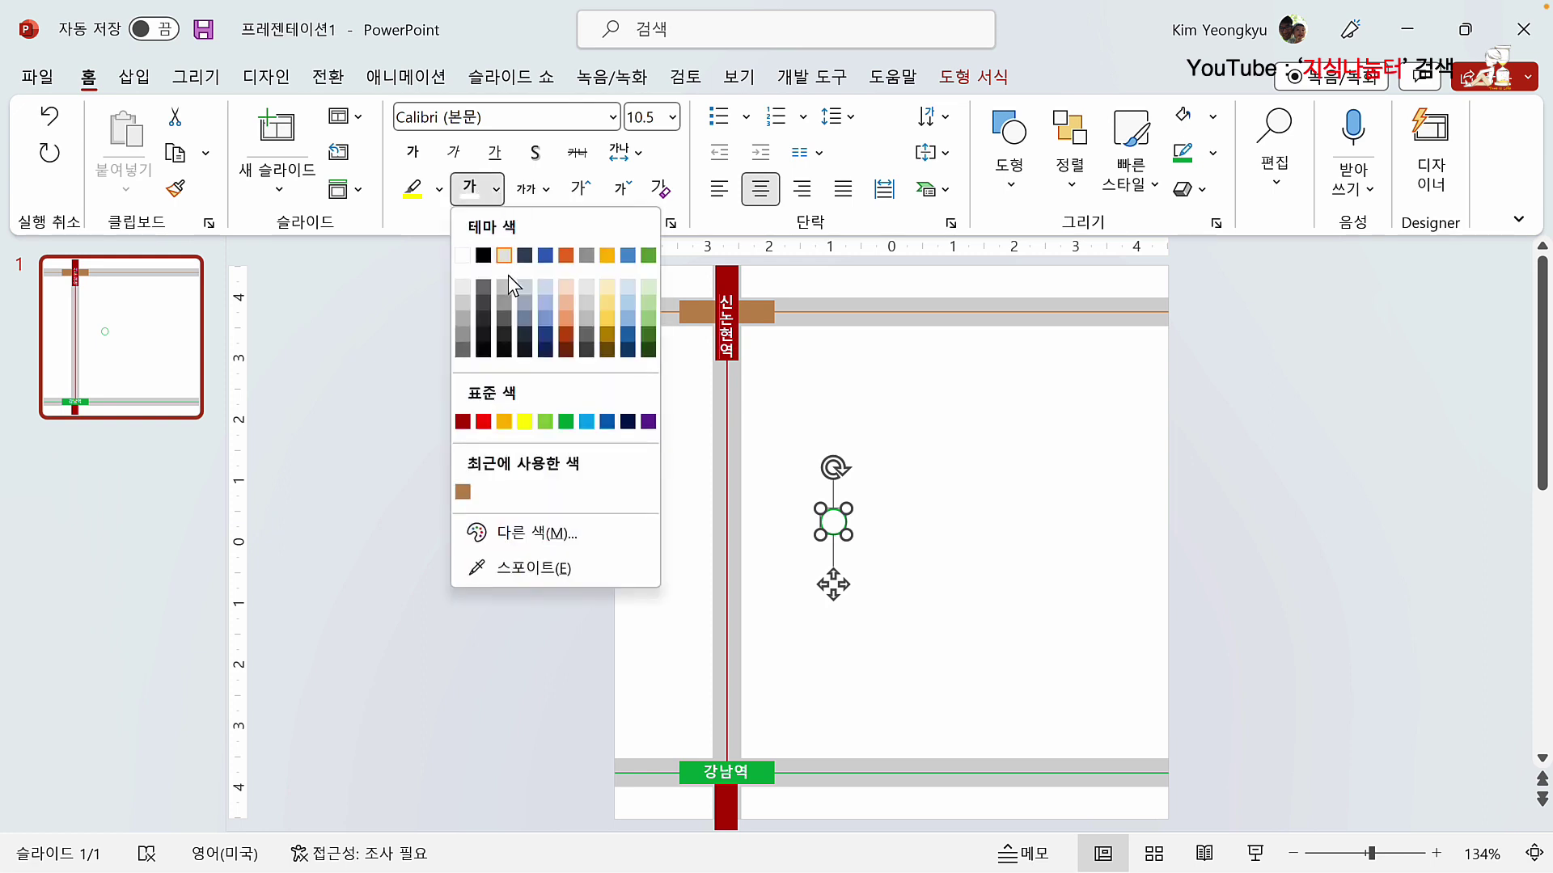
{"action": "left_click", "coordinate": [569, 418]}
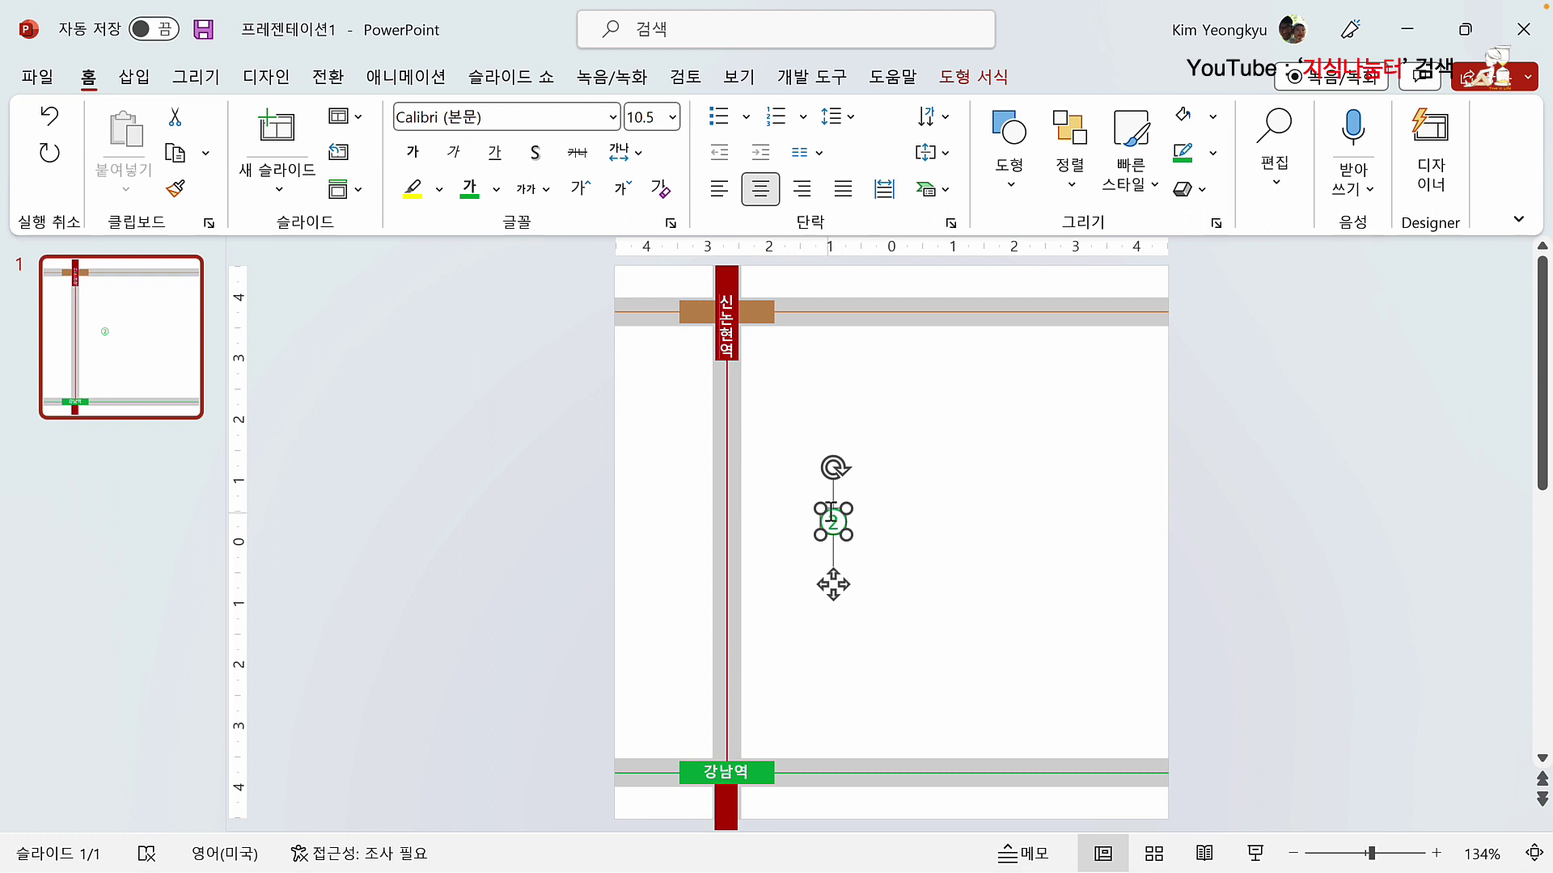
Step: Set the circle's text box margins to 0 cm on all four sides
{"action": "right_click", "coordinate": [845, 509]}
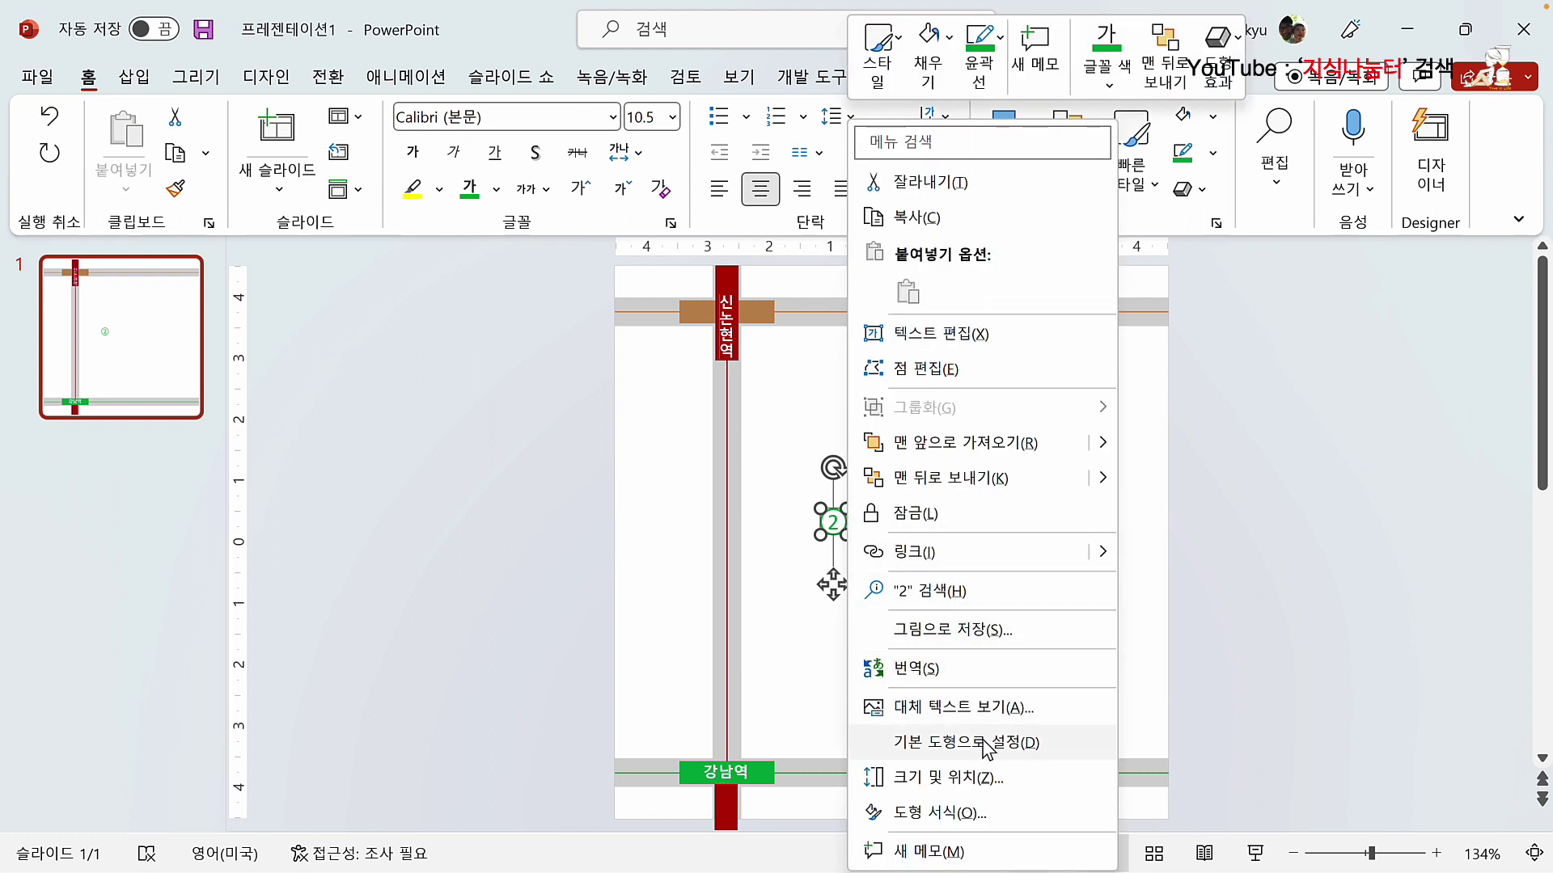
{"action": "left_click", "coordinate": [946, 778]}
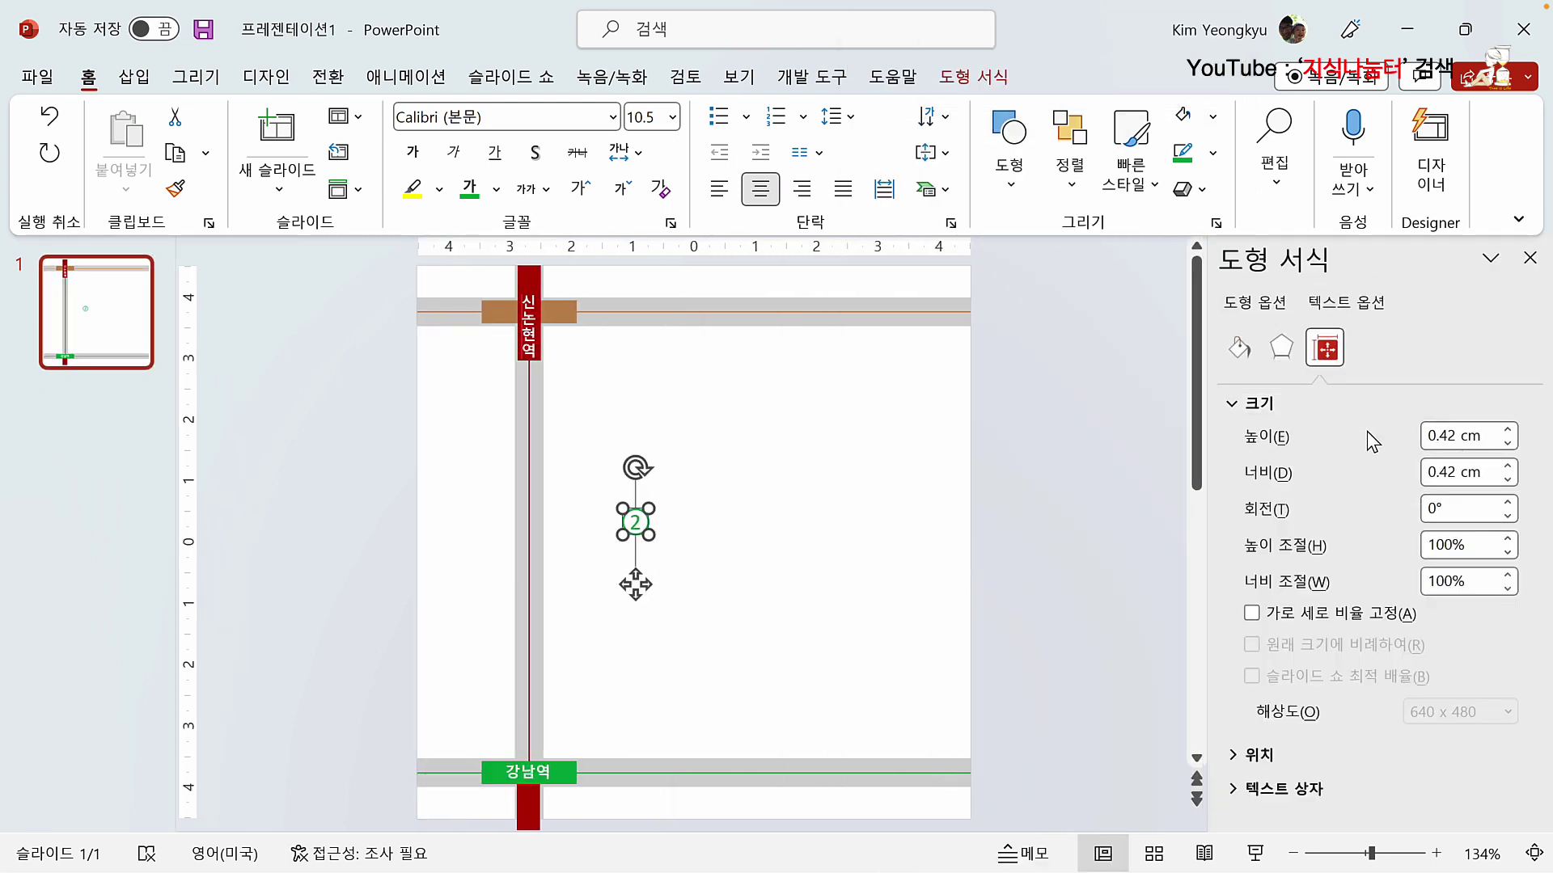
{"action": "left_click", "coordinate": [1435, 548]}
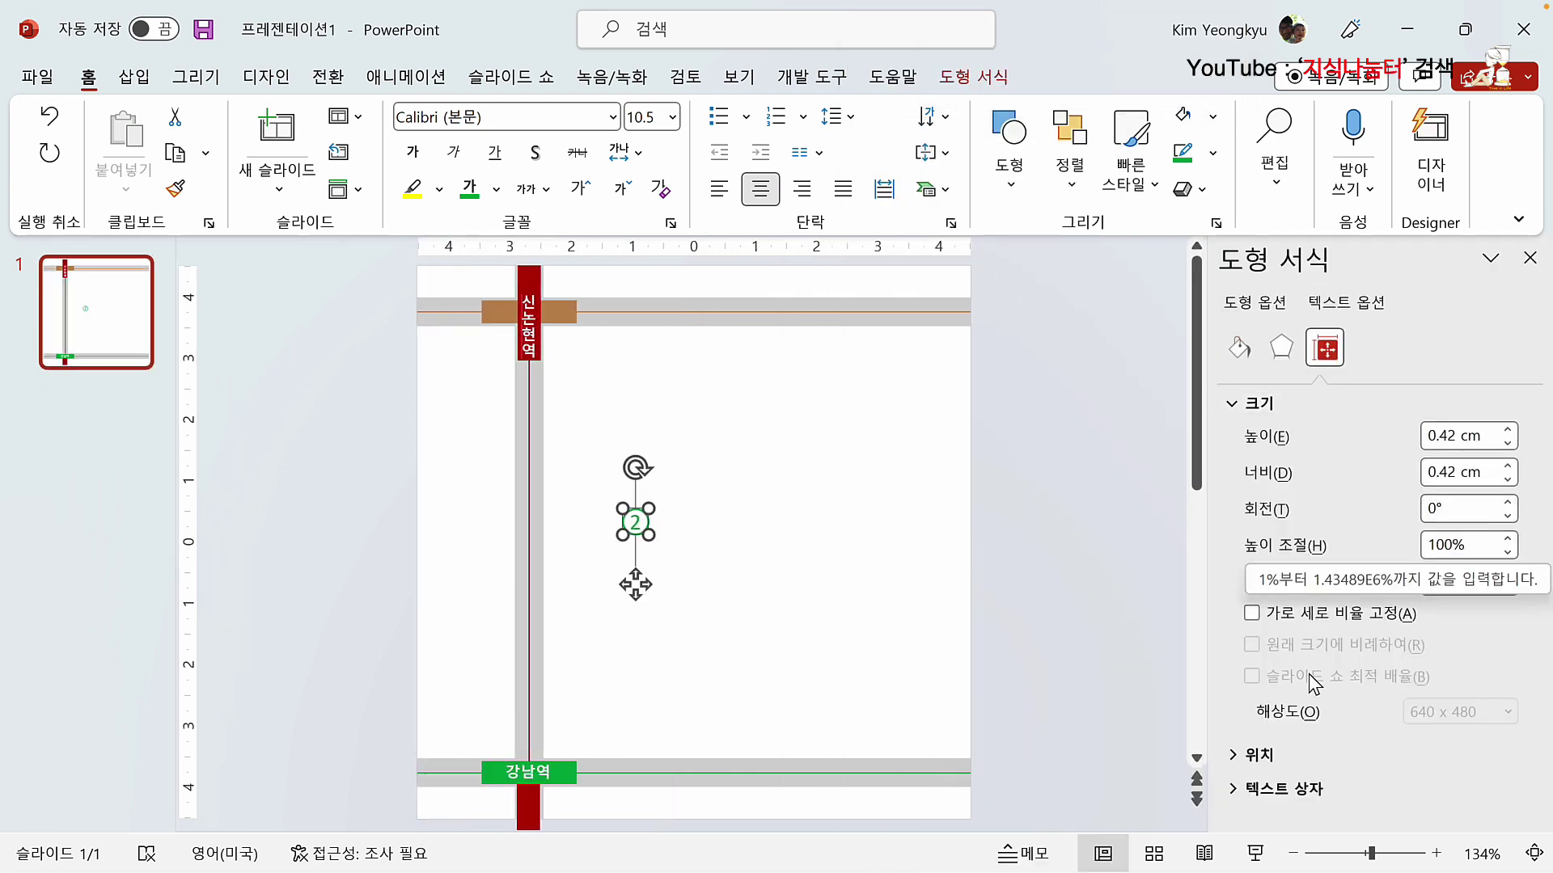
{"action": "left_click", "coordinate": [1235, 789]}
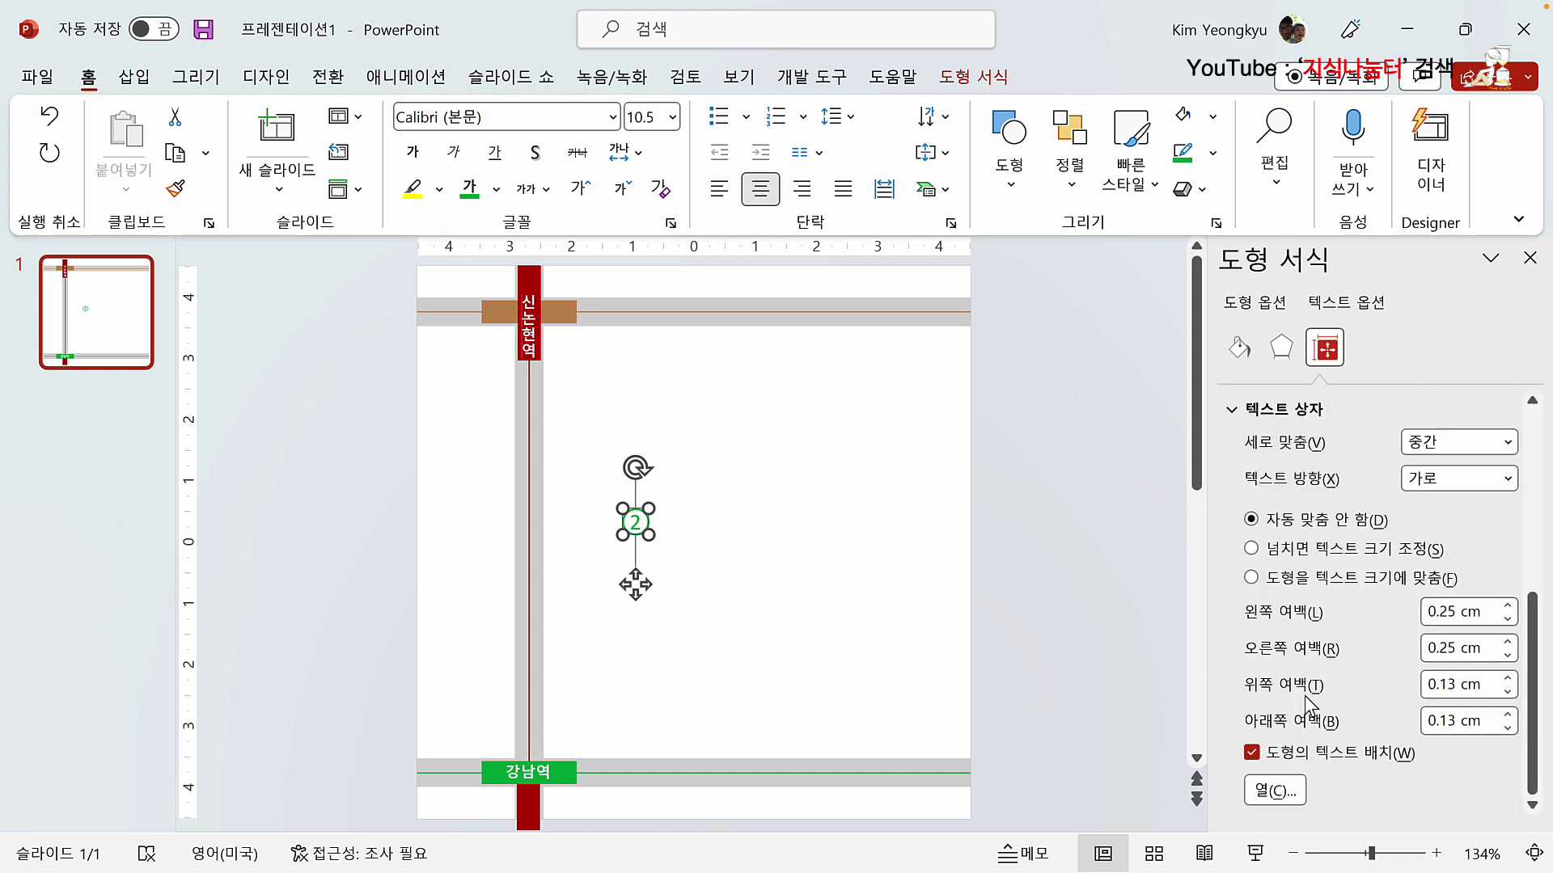
{"action": "left_click_drag", "start_coordinate": [1456, 611], "coordinate": [1408, 719]}
{"action": "type", "text": "0"}
{"action": "type", "text": "0"}
{"action": "type", "text": "0"}
{"action": "left_click", "coordinate": [1453, 720]}
{"action": "type", "text": "0"}
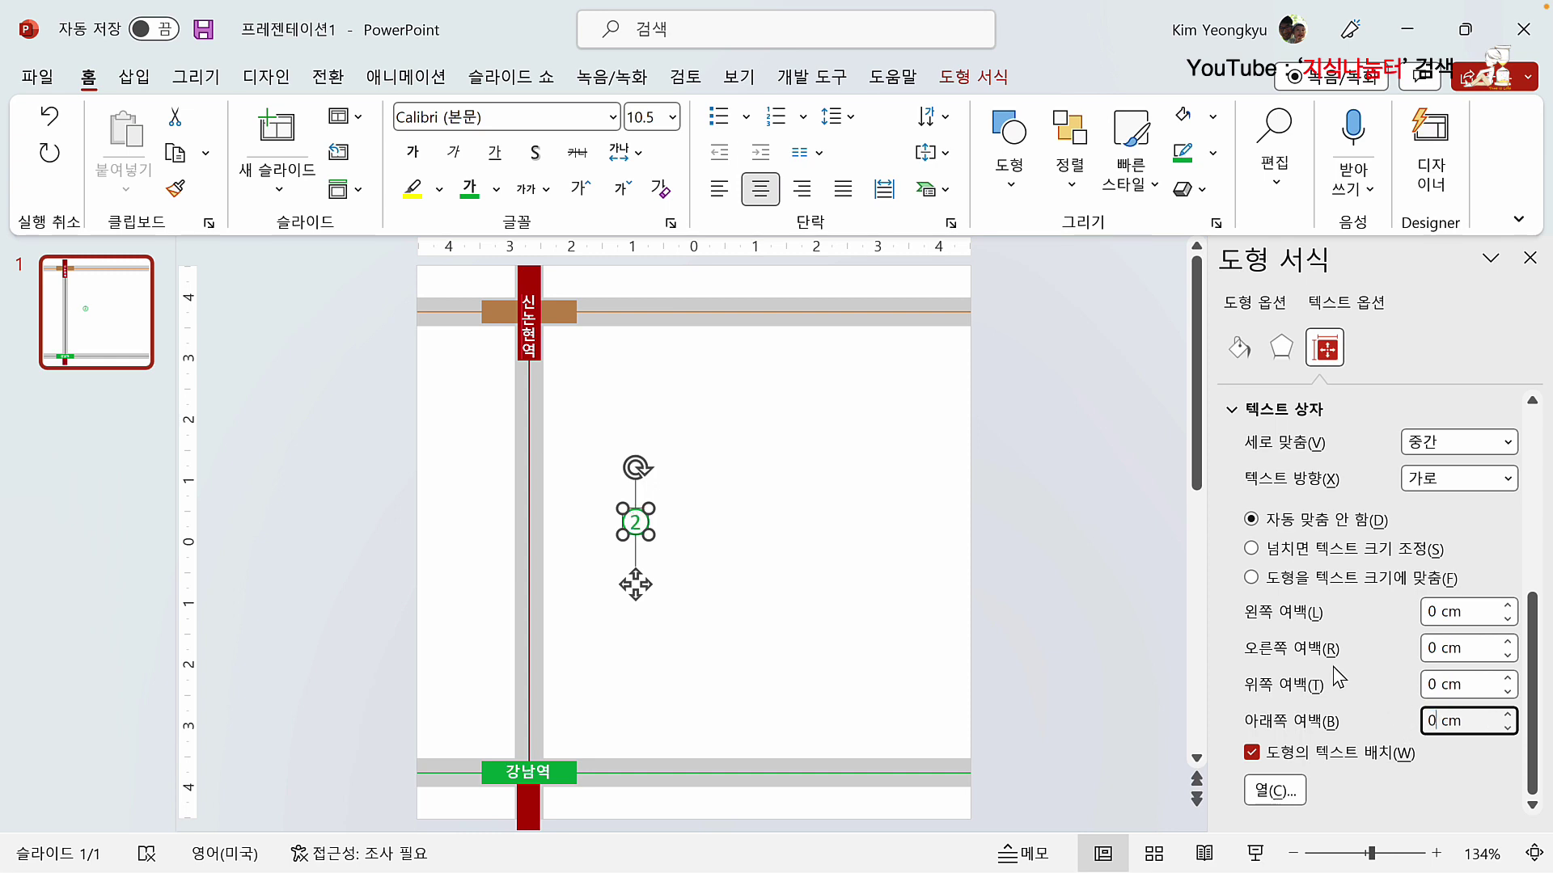
{"action": "left_click", "coordinate": [823, 556]}
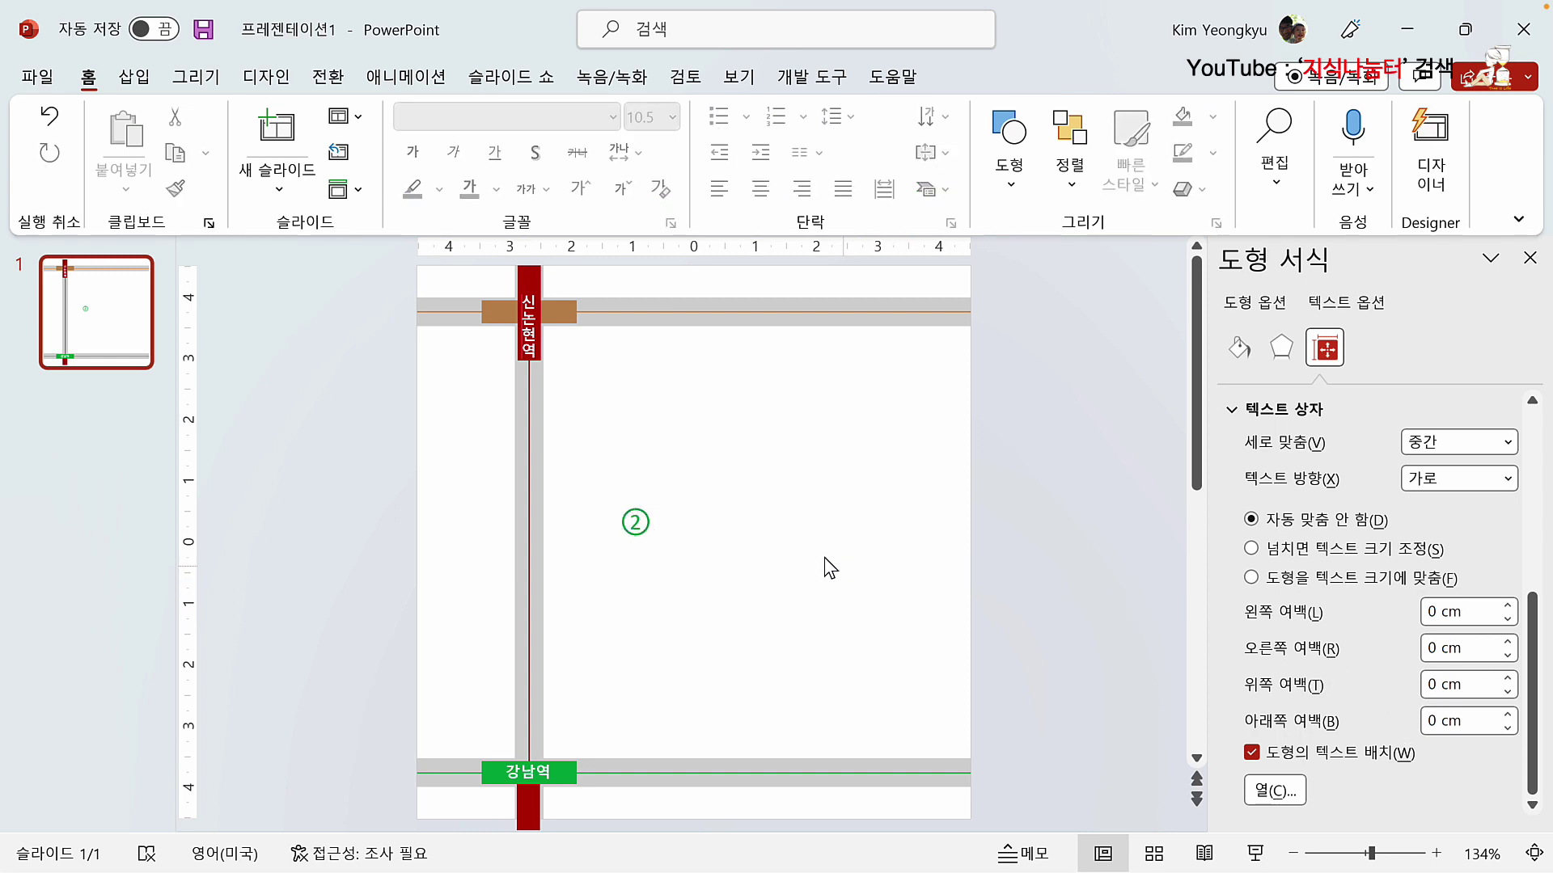
Step: Shrink the numbered circle slightly and move it onto the upper-left corner of the green 강남역 rectangle
{"action": "left_click", "coordinate": [638, 527]}
{"action": "left_click_drag", "start_coordinate": [649, 534], "coordinate": [642, 530]}
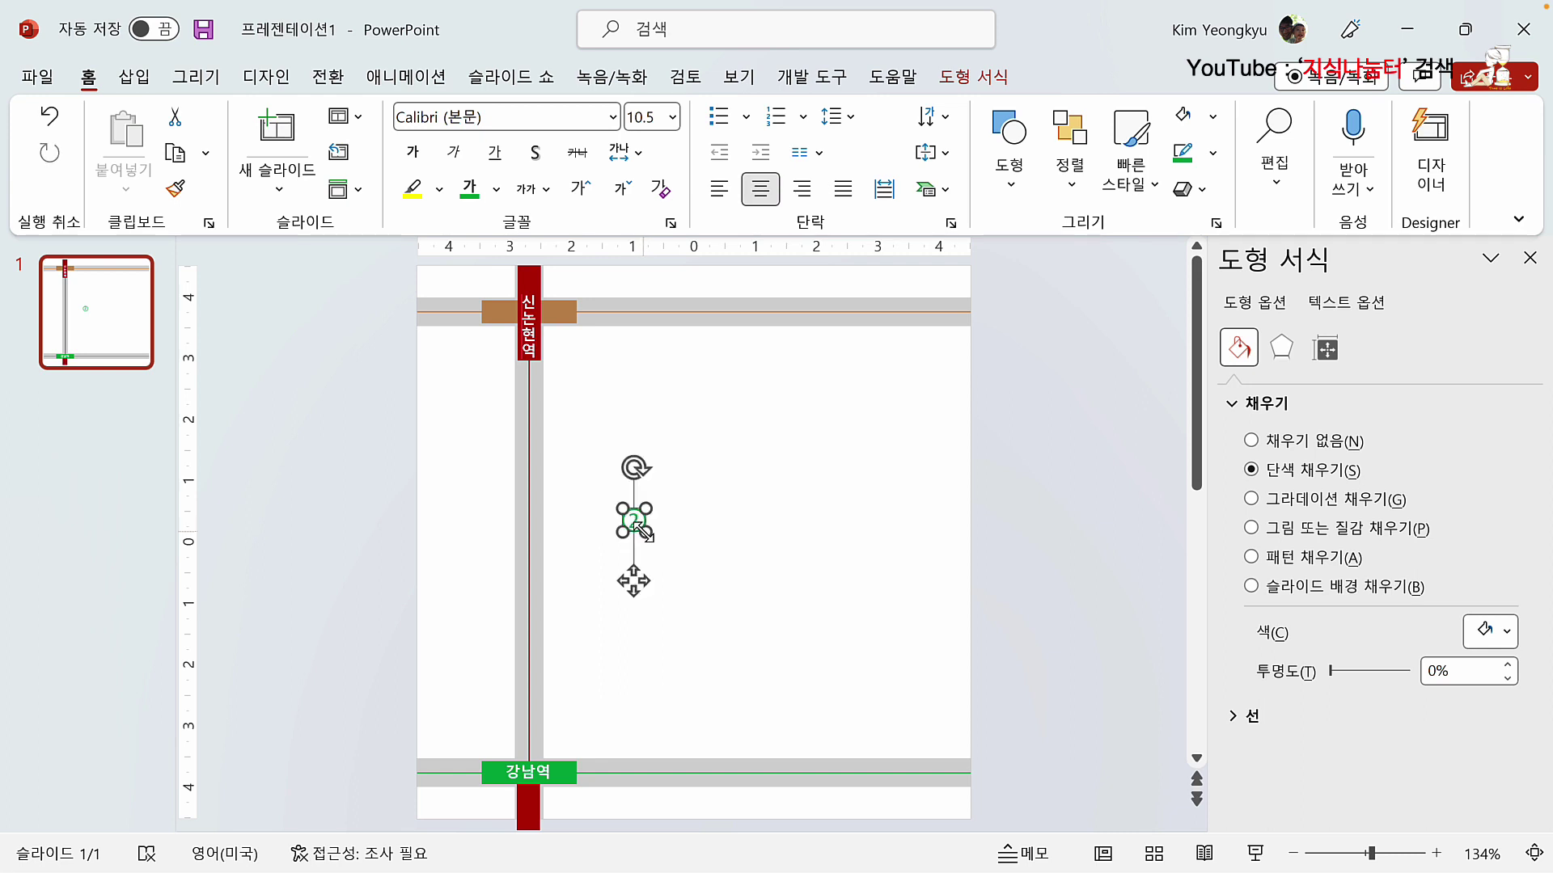
{"action": "left_click", "coordinate": [729, 525]}
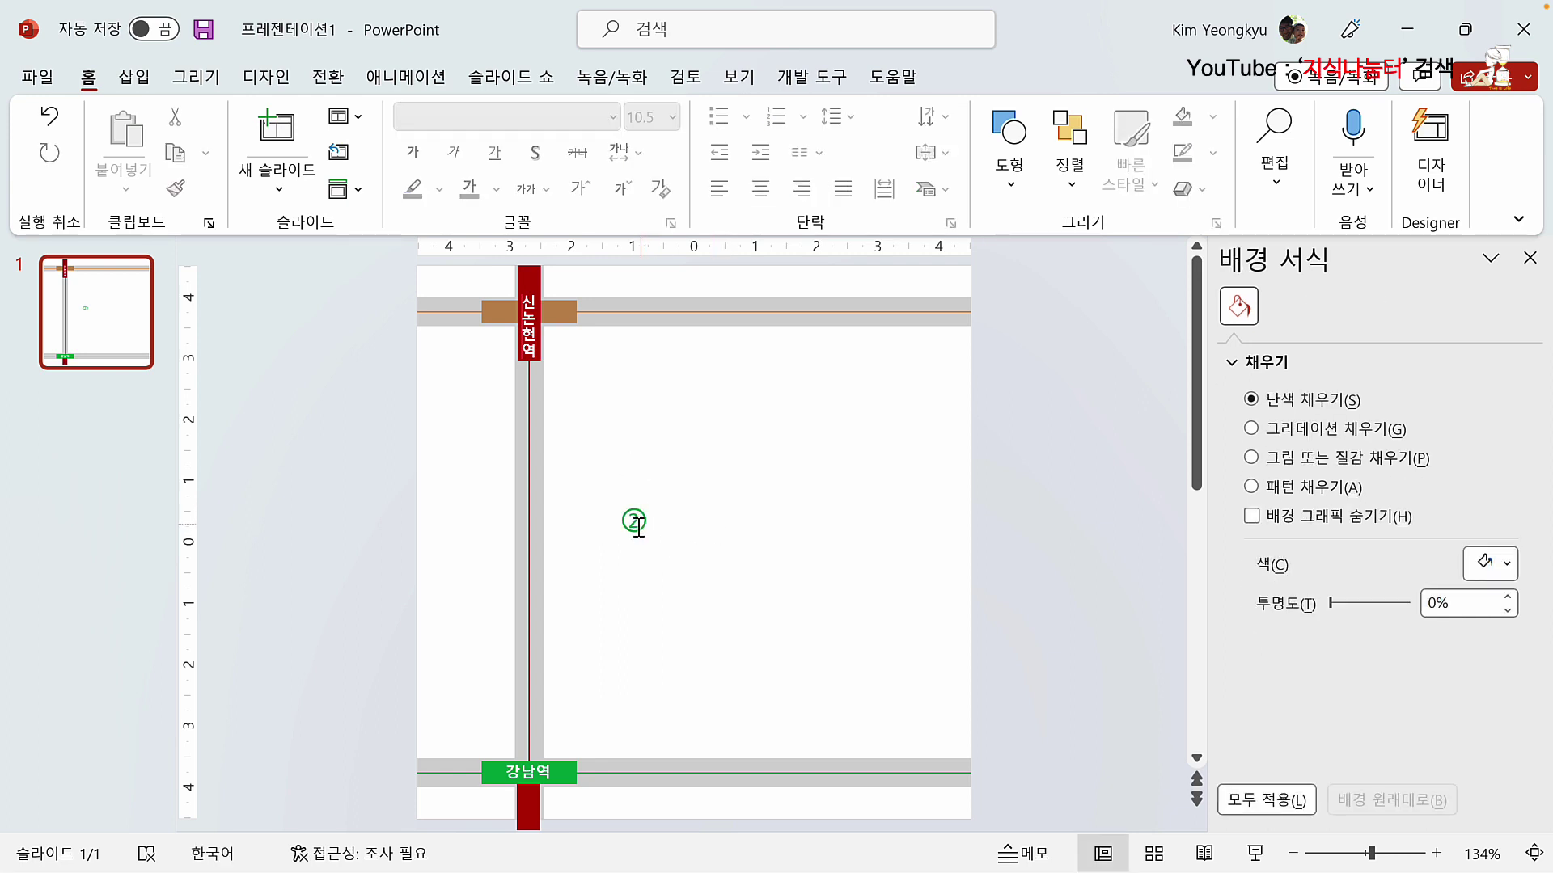
{"action": "left_click_drag", "start_coordinate": [644, 530], "coordinate": [503, 777]}
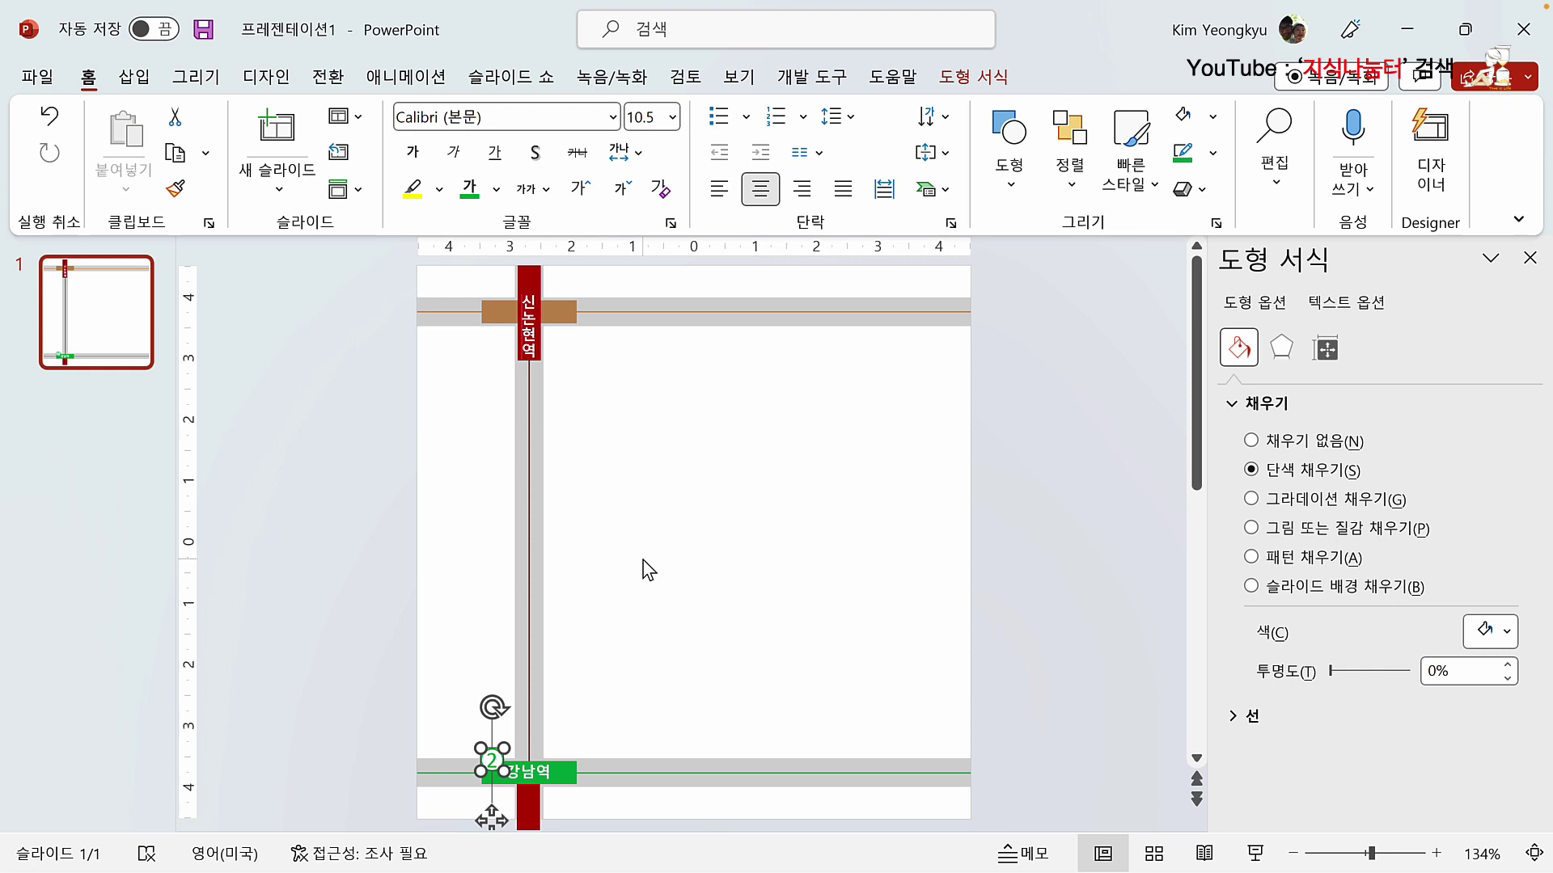
Step: Duplicate the circle numbered 2 and change the copy's number to 9
{"action": "key", "text": "ctrl+d"}
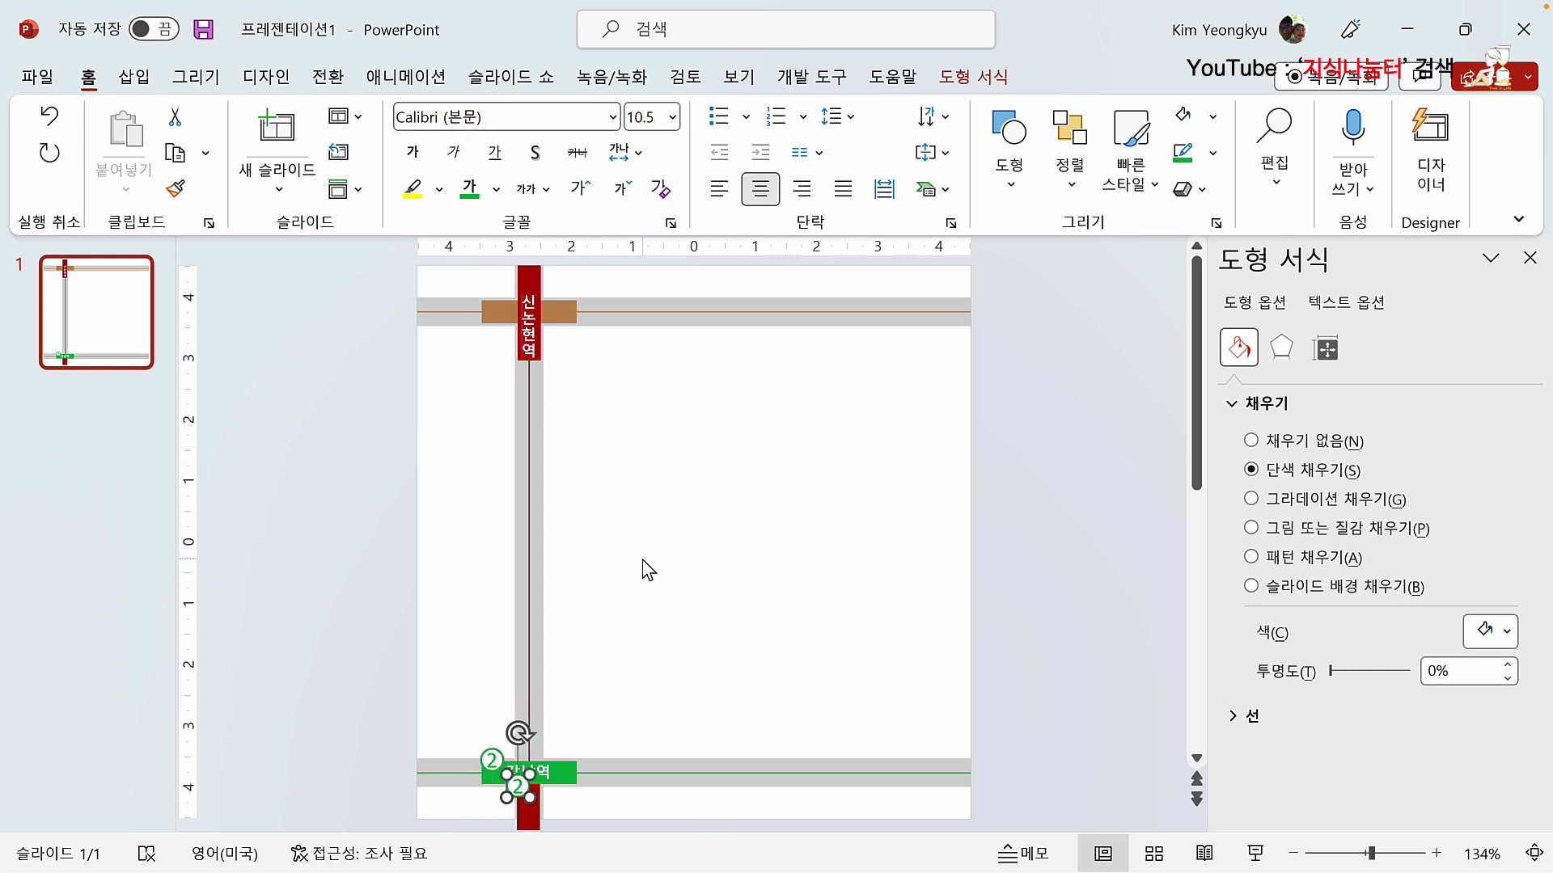
{"action": "left_click", "coordinate": [517, 786]}
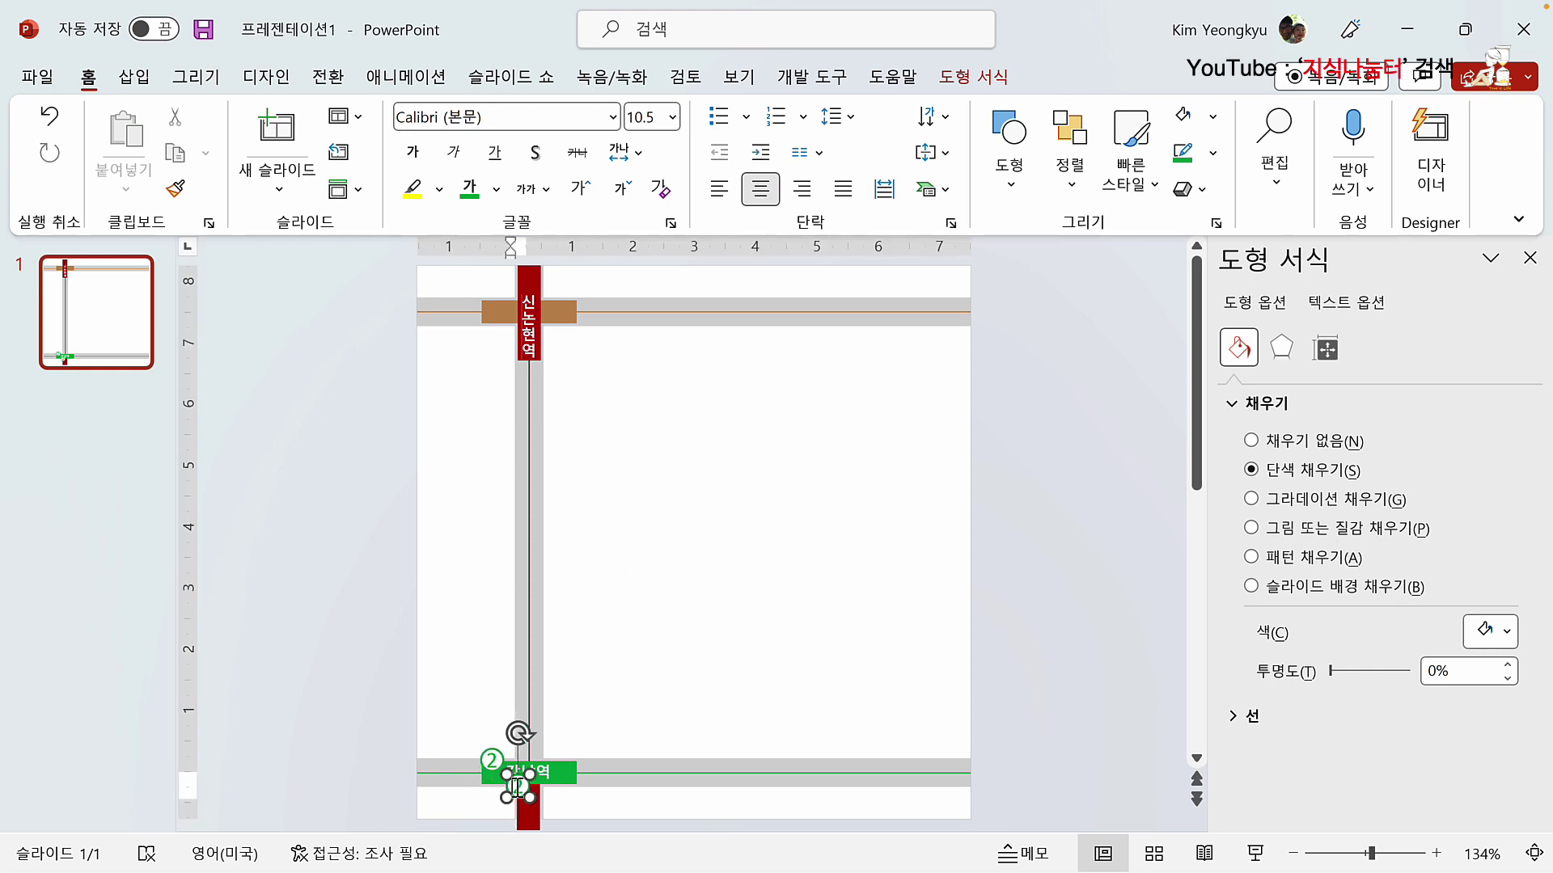
{"action": "double_click", "coordinate": [517, 786]}
{"action": "type", "text": "9"}
{"action": "key", "text": "Escape"}
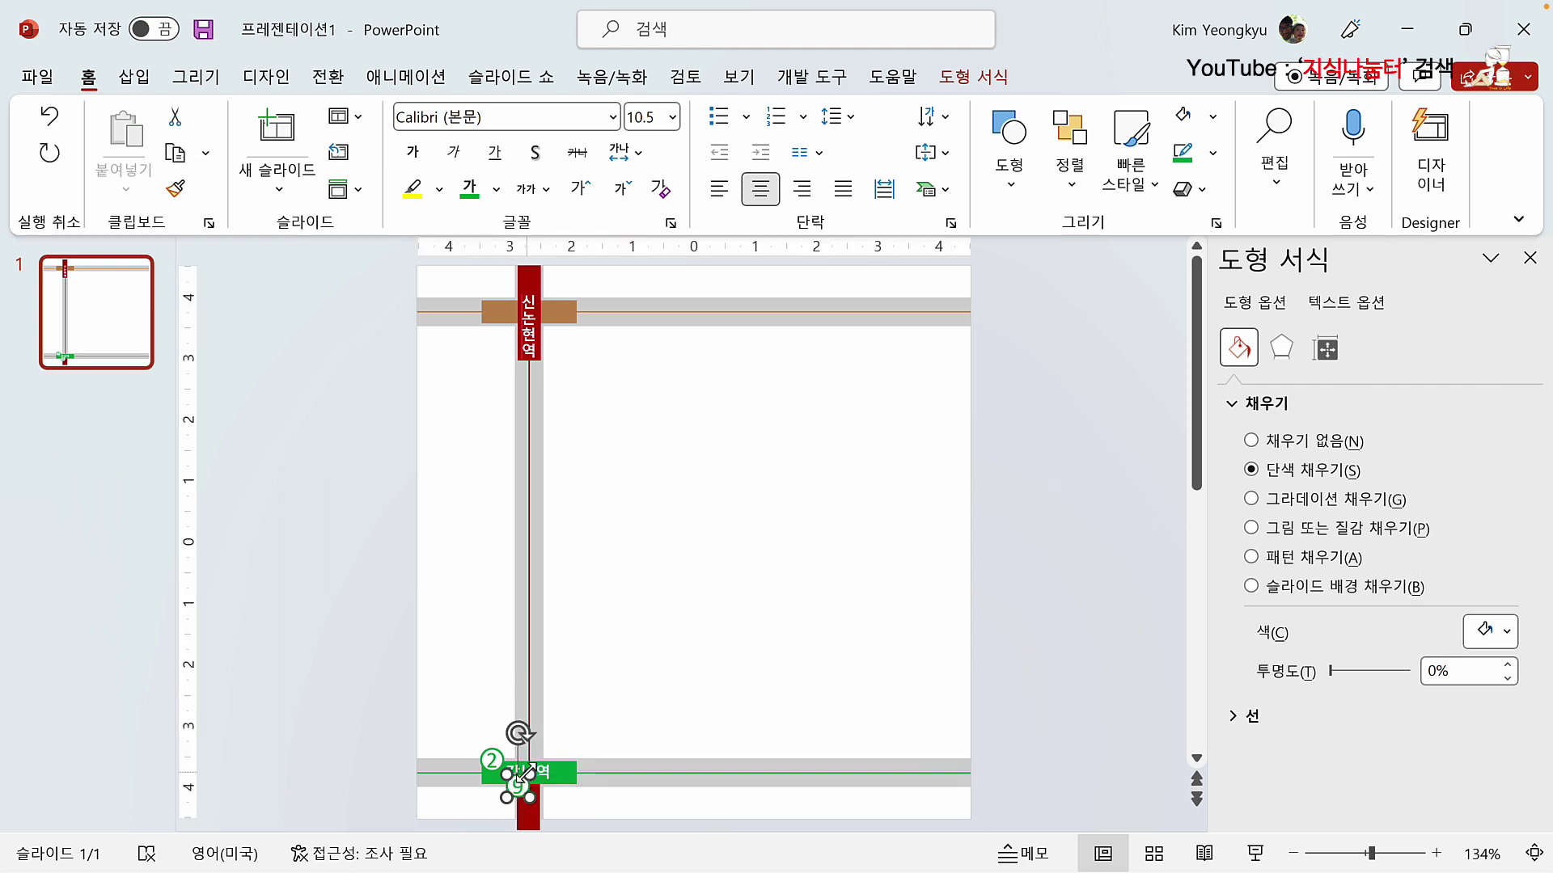
Step: Colour the 9 circle's number and outline in the recently used brown and move it onto the upper-left corner of the brown rectangle
{"action": "left_click", "coordinate": [496, 194]}
{"action": "left_click", "coordinate": [462, 494]}
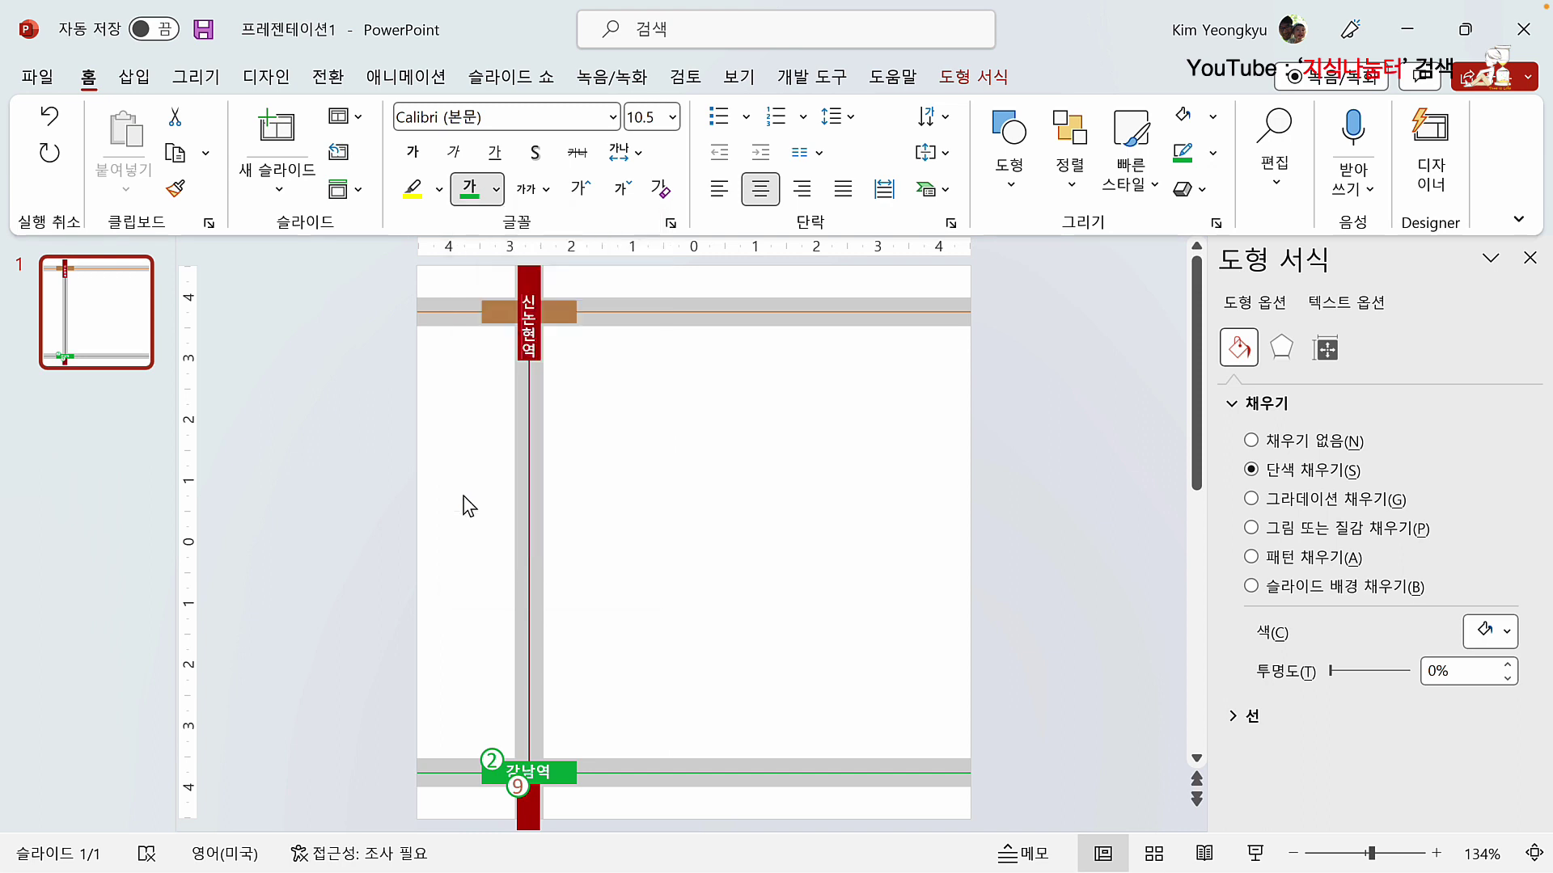
{"action": "left_click", "coordinate": [973, 77]}
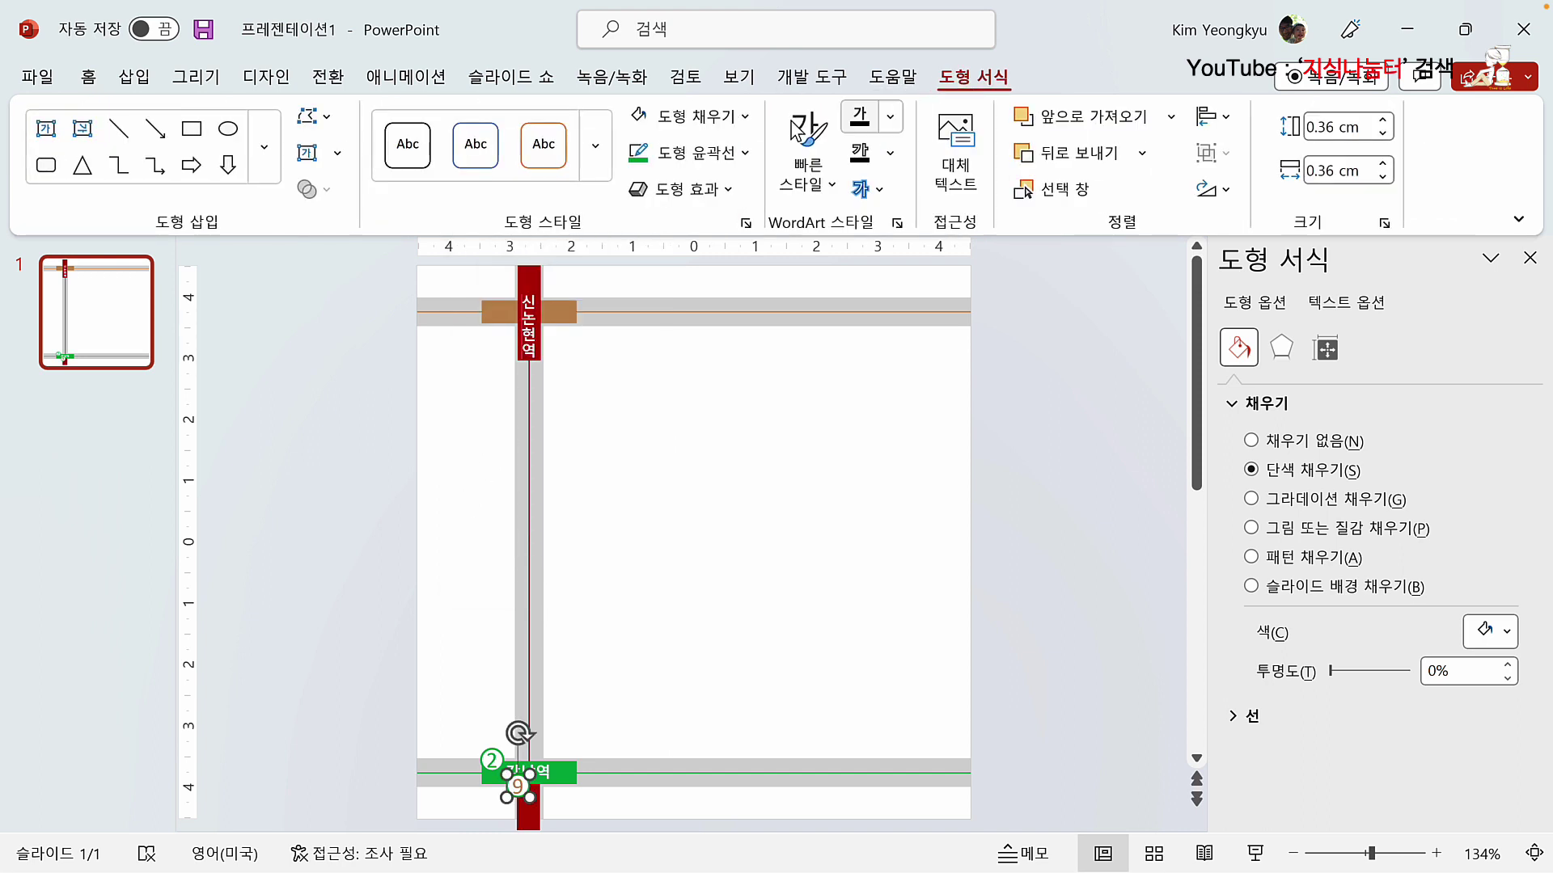
{"action": "left_click", "coordinate": [744, 153]}
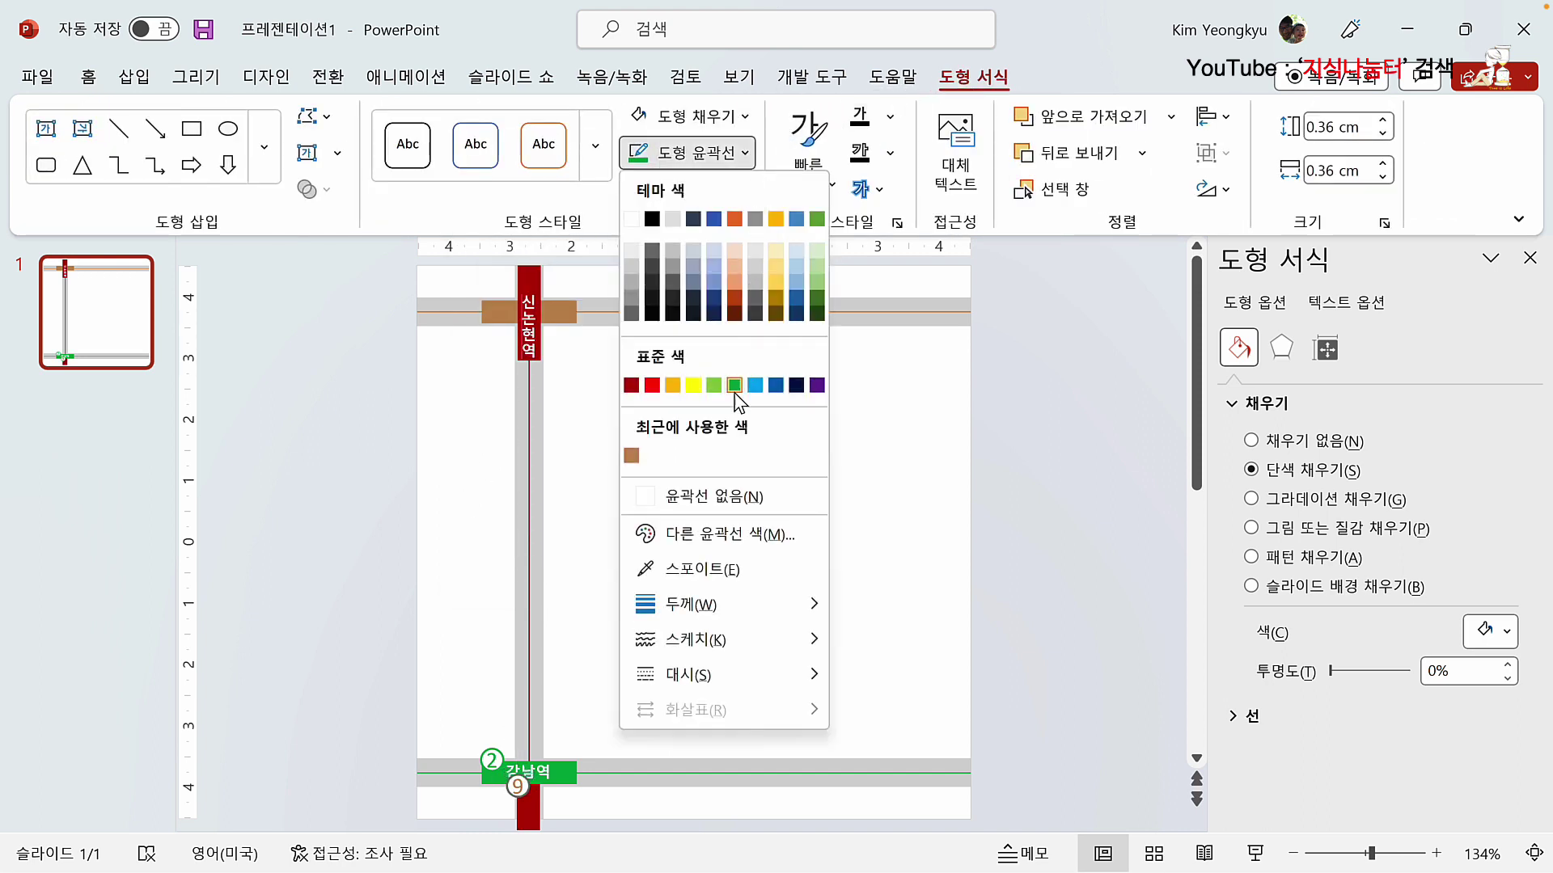
{"action": "left_click", "coordinate": [632, 457]}
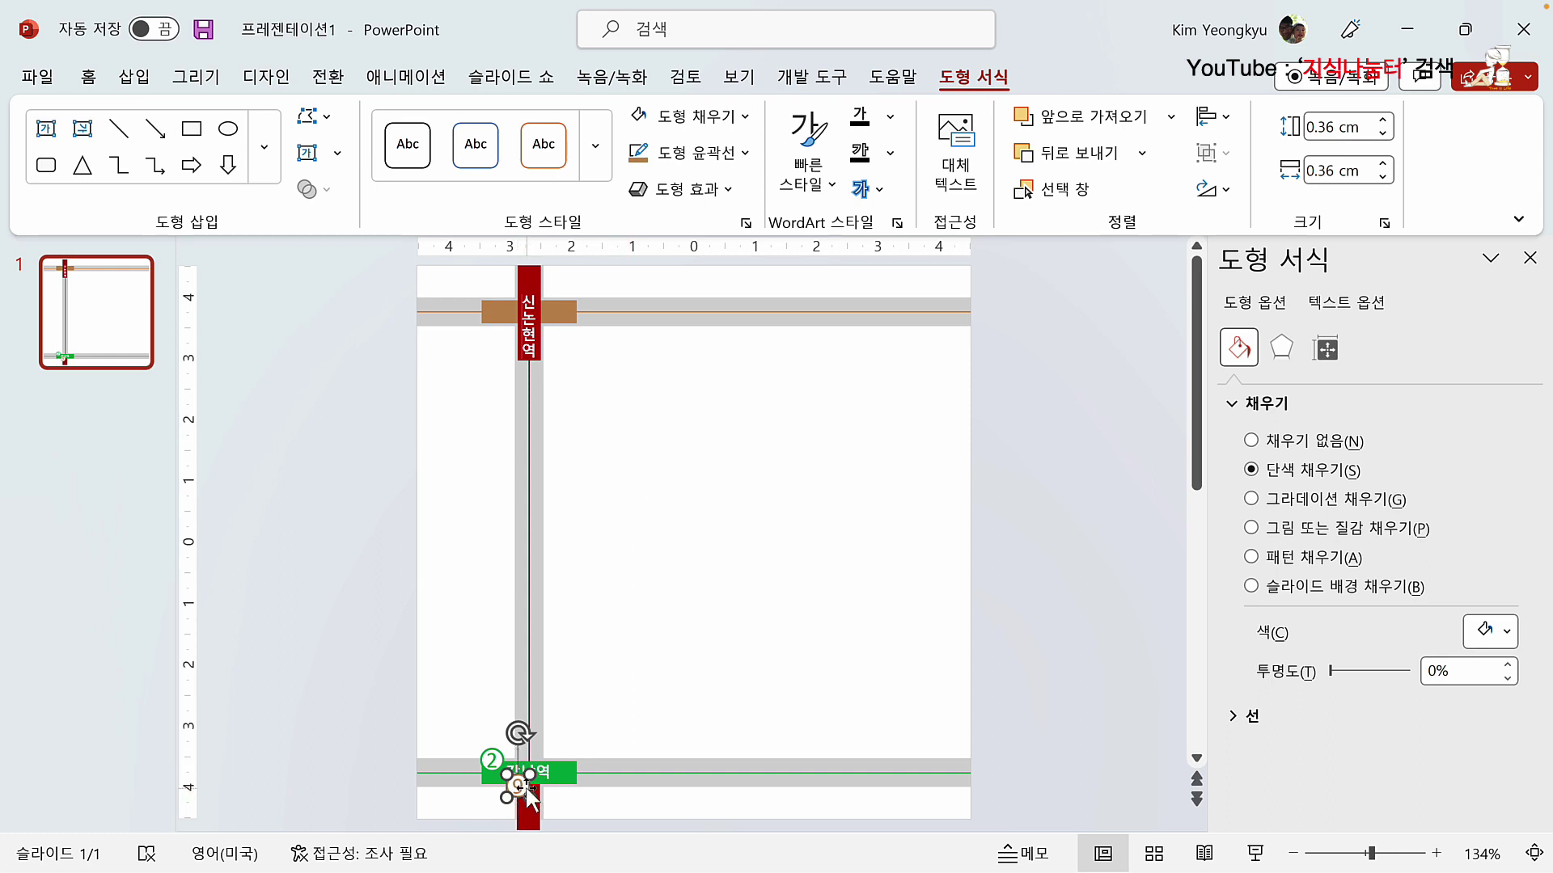
{"action": "left_click_drag", "start_coordinate": [520, 788], "coordinate": [501, 308]}
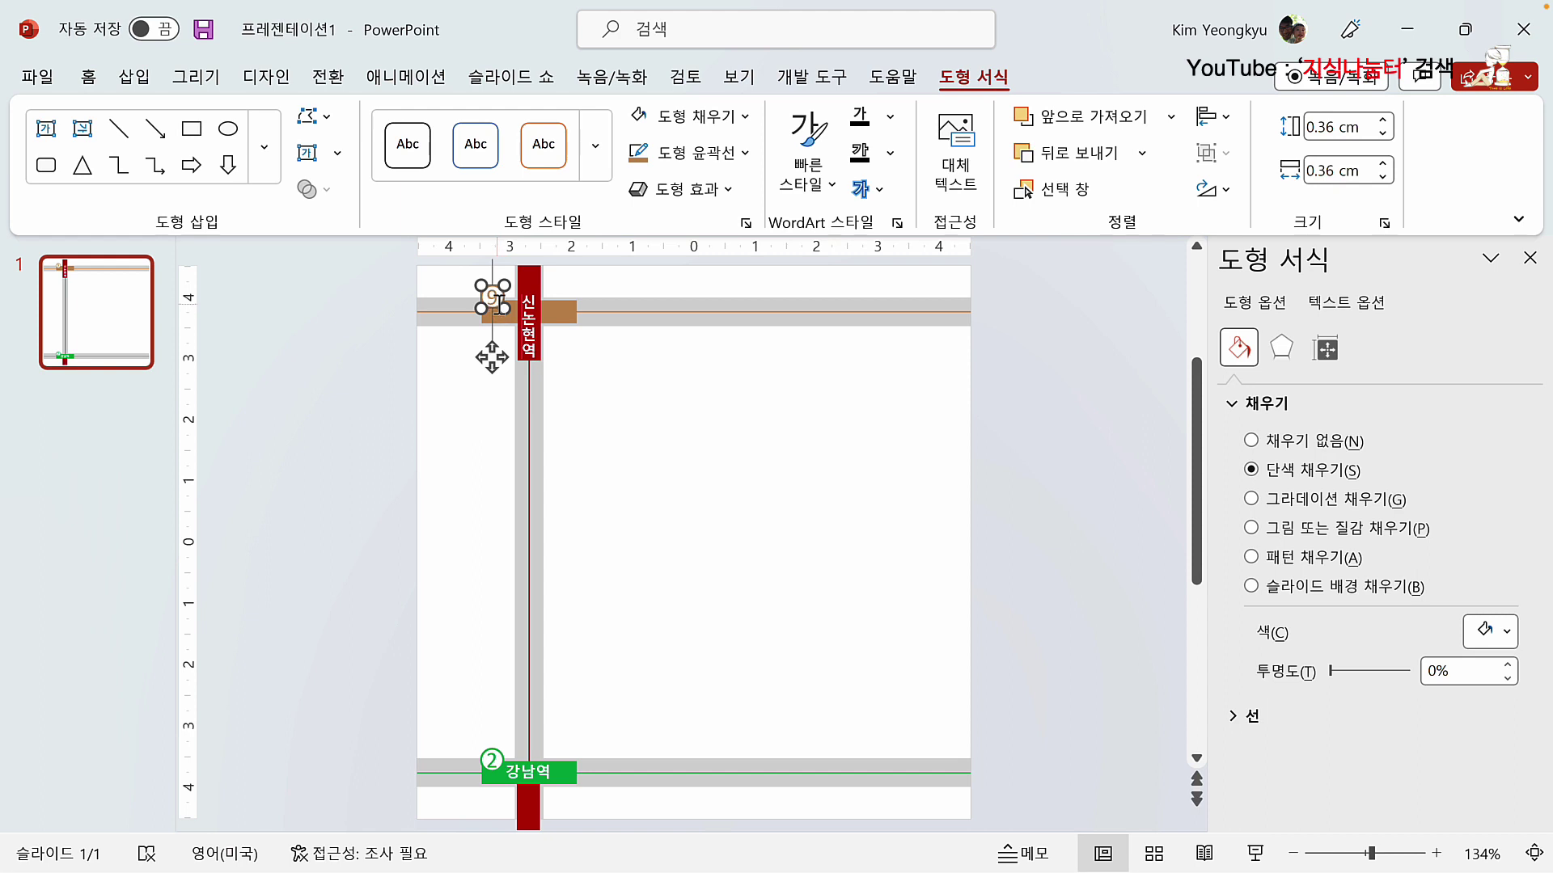
{"action": "left_click_drag", "start_coordinate": [503, 308], "coordinate": [502, 304]}
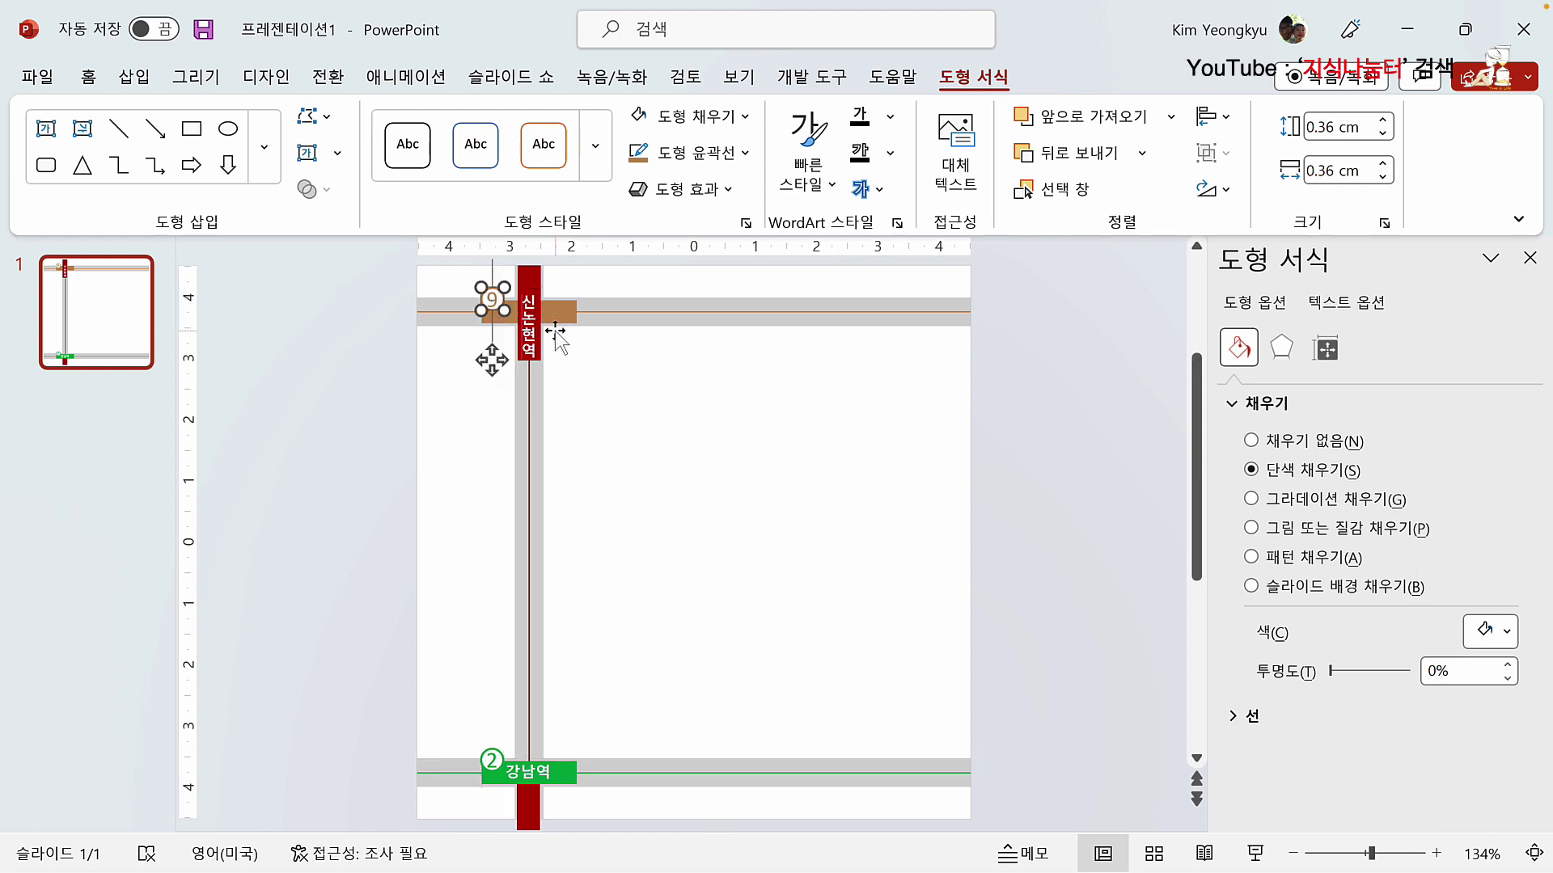
Step: Duplicate the circle numbered 9 and turn the copy into a rounded rectangle about 1.11 cm wide and 0.33 cm high
{"action": "left_click_drag", "start_coordinate": [493, 301], "coordinate": [501, 340]}
{"action": "left_click_drag", "start_coordinate": [600, 428], "coordinate": [647, 808]}
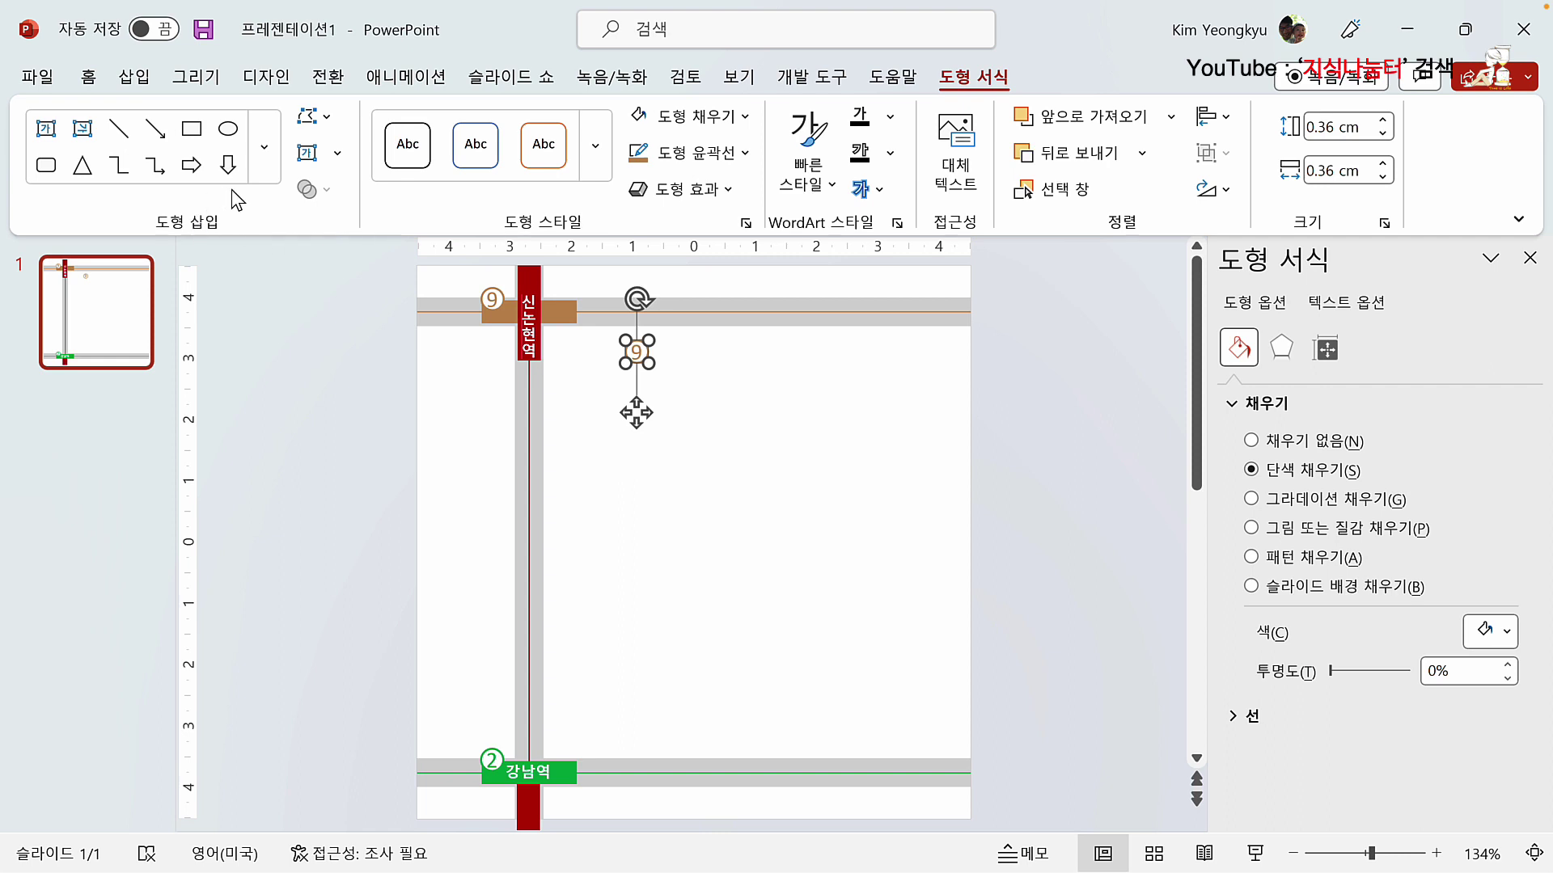
{"action": "left_click", "coordinate": [326, 122]}
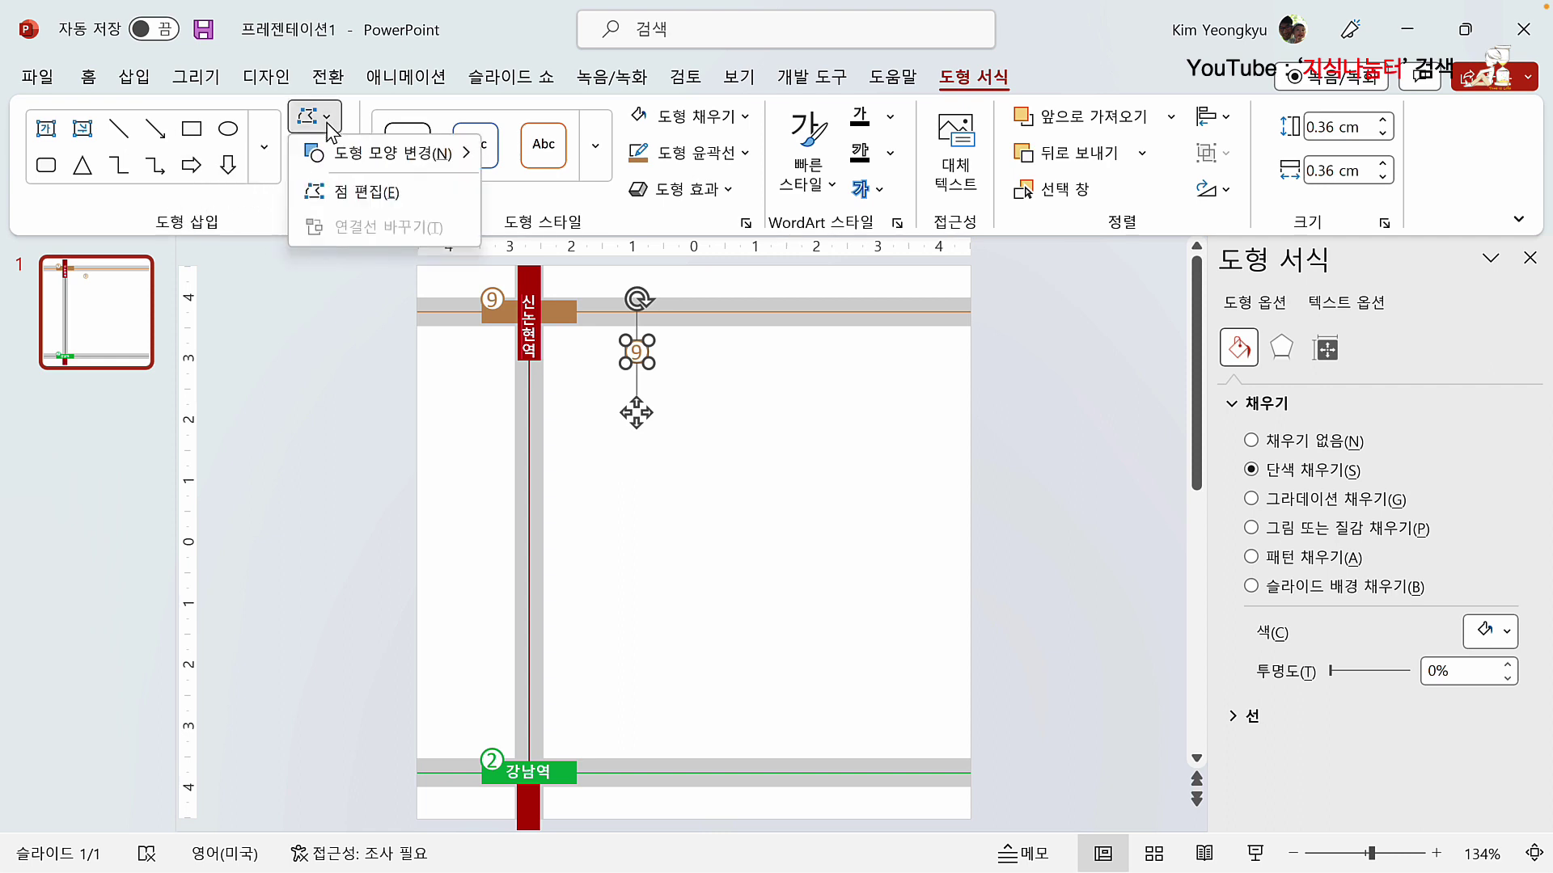
{"action": "mouse_move", "coordinate": [412, 156]}
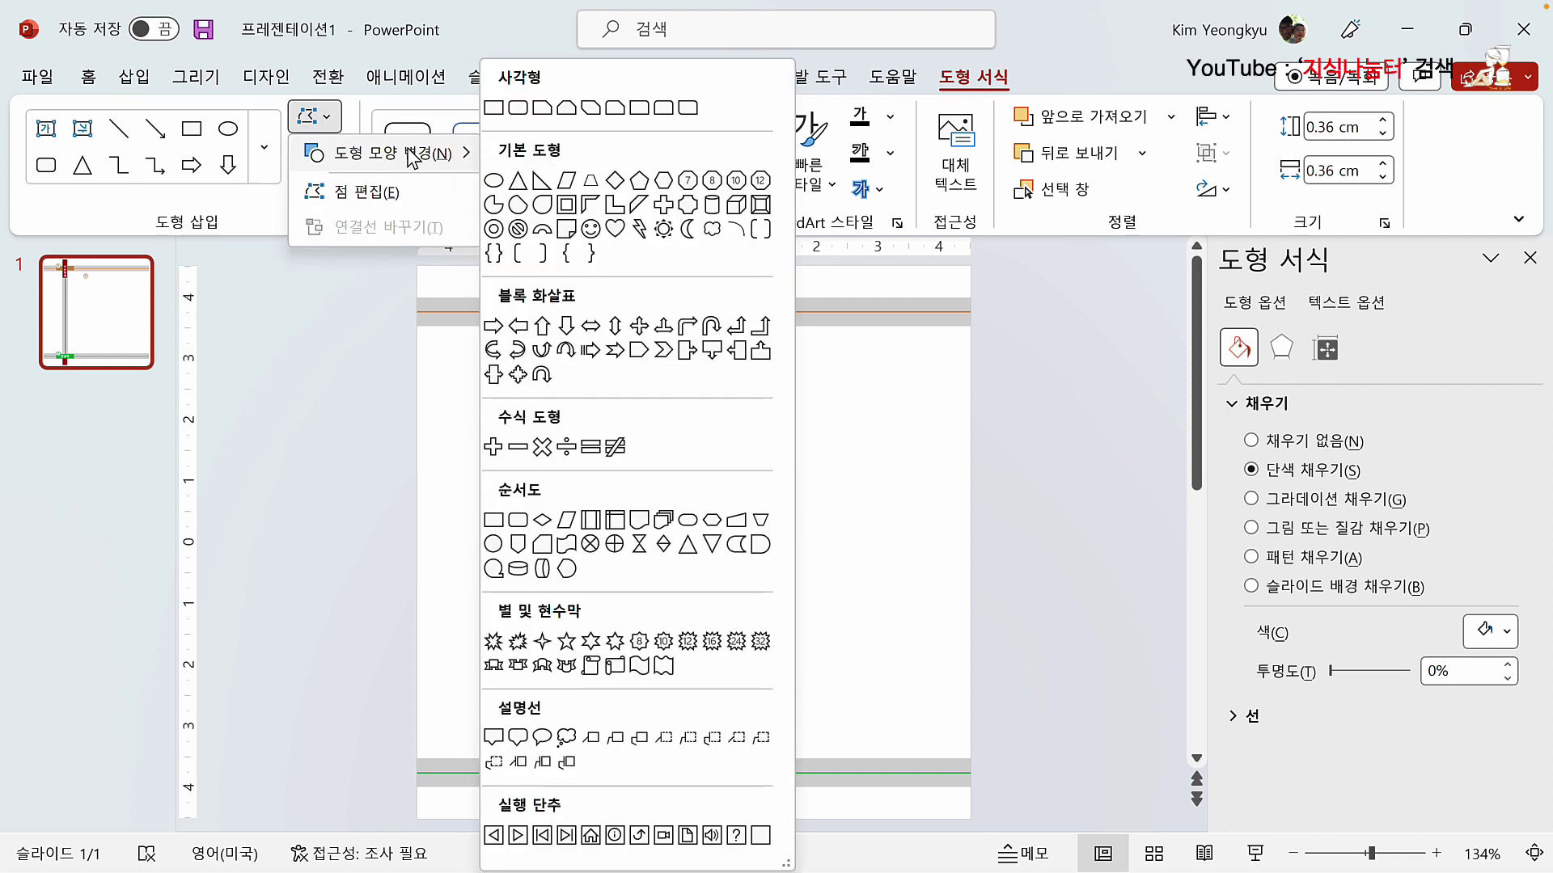
{"action": "left_click", "coordinate": [518, 109]}
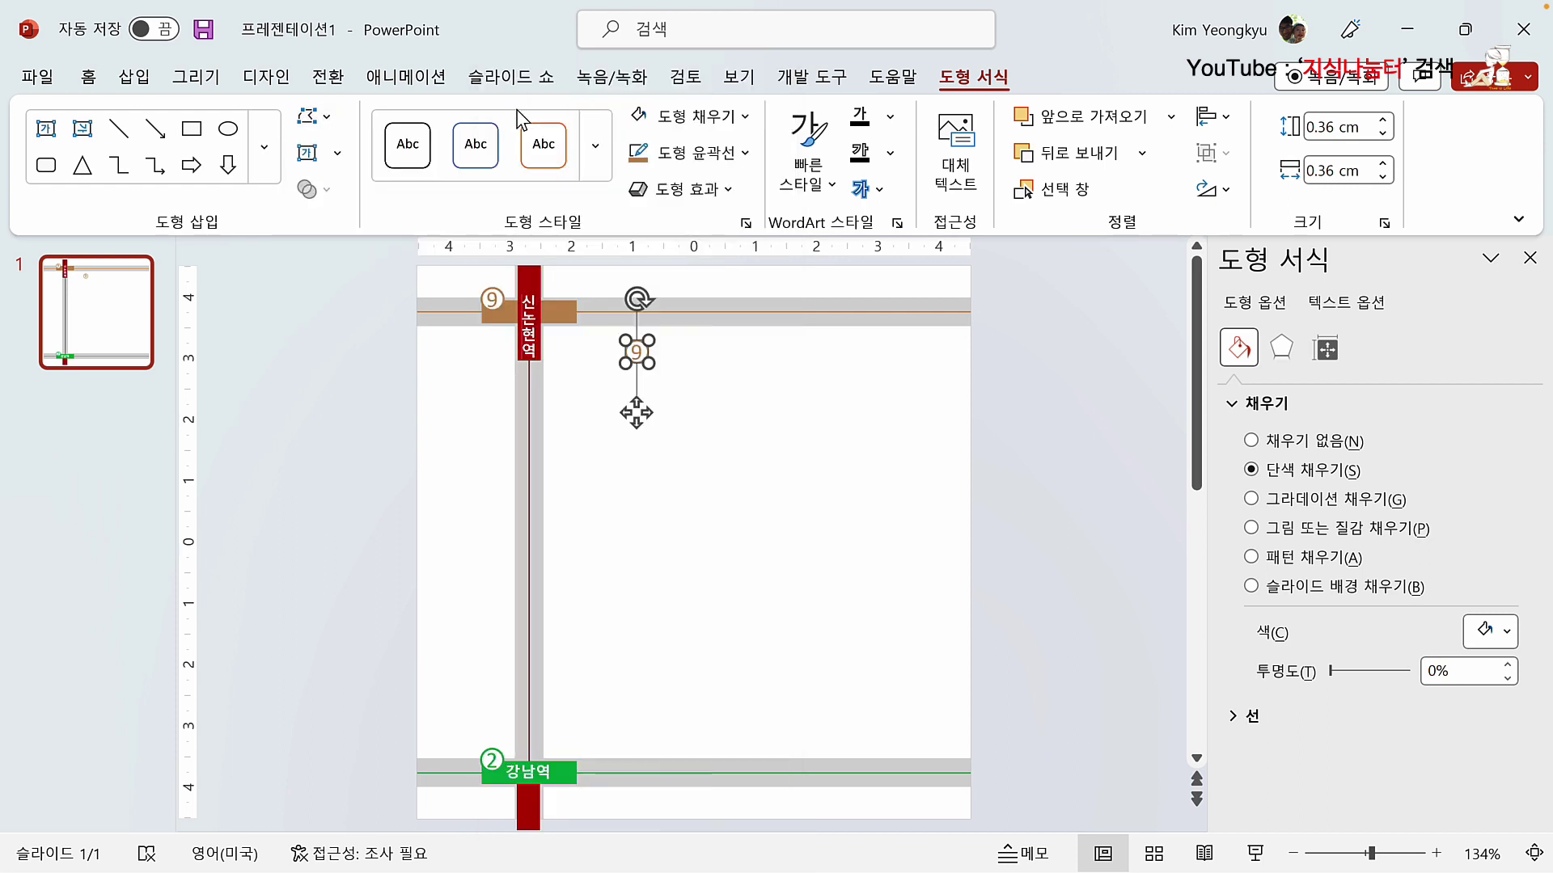
{"action": "left_click_drag", "start_coordinate": [647, 368], "coordinate": [693, 361]}
Step: Replace the rounded rectangle's text with 신분당 and colour its outline and text dark red
{"action": "double_click", "coordinate": [659, 356]}
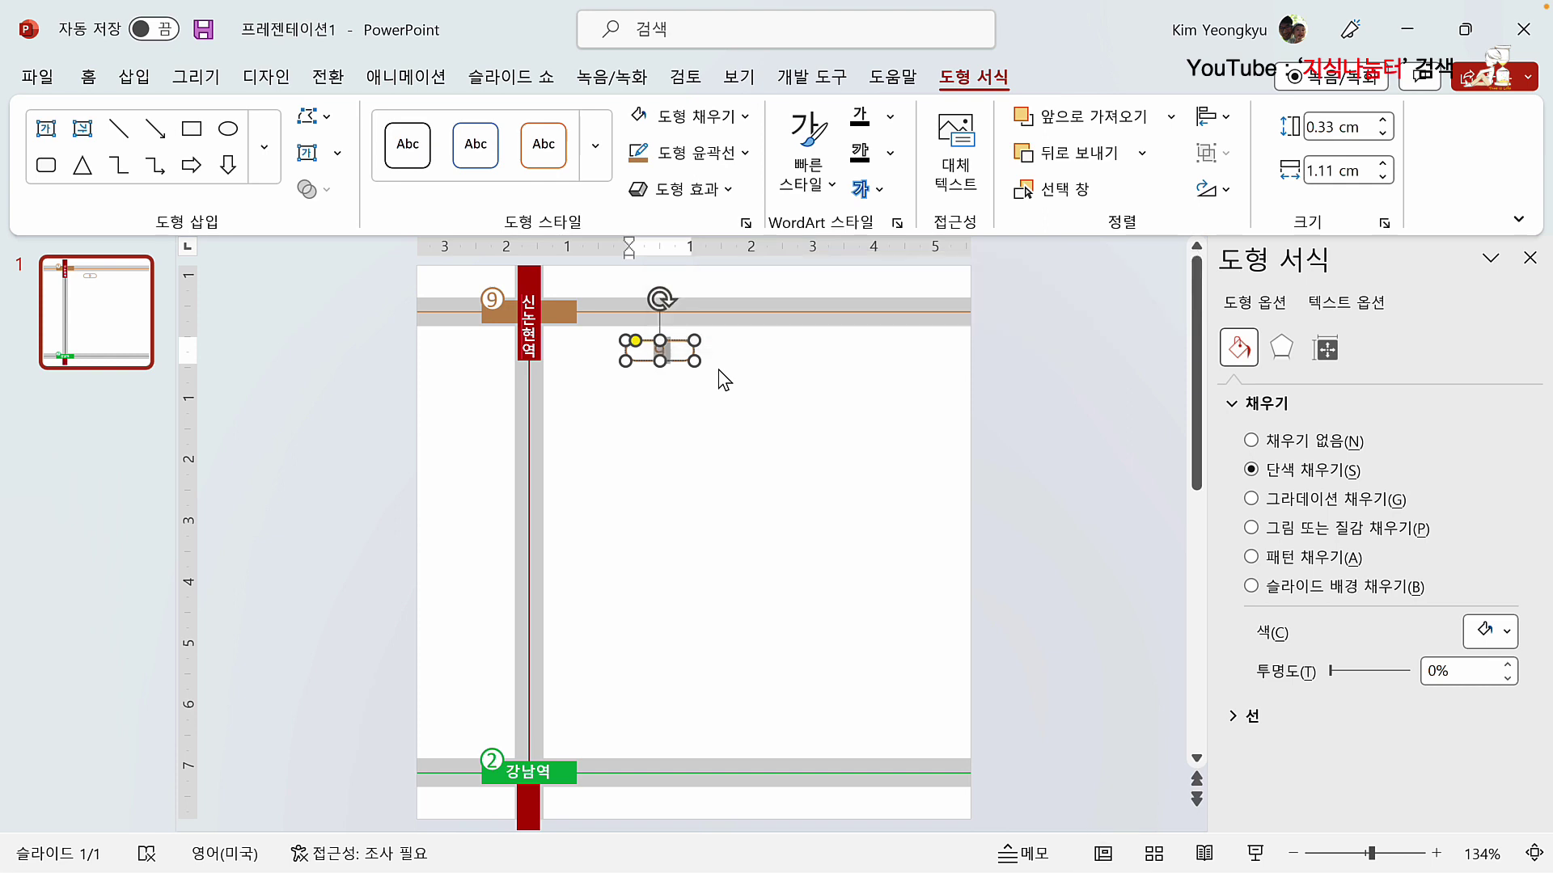
{"action": "type", "text": "신분당"}
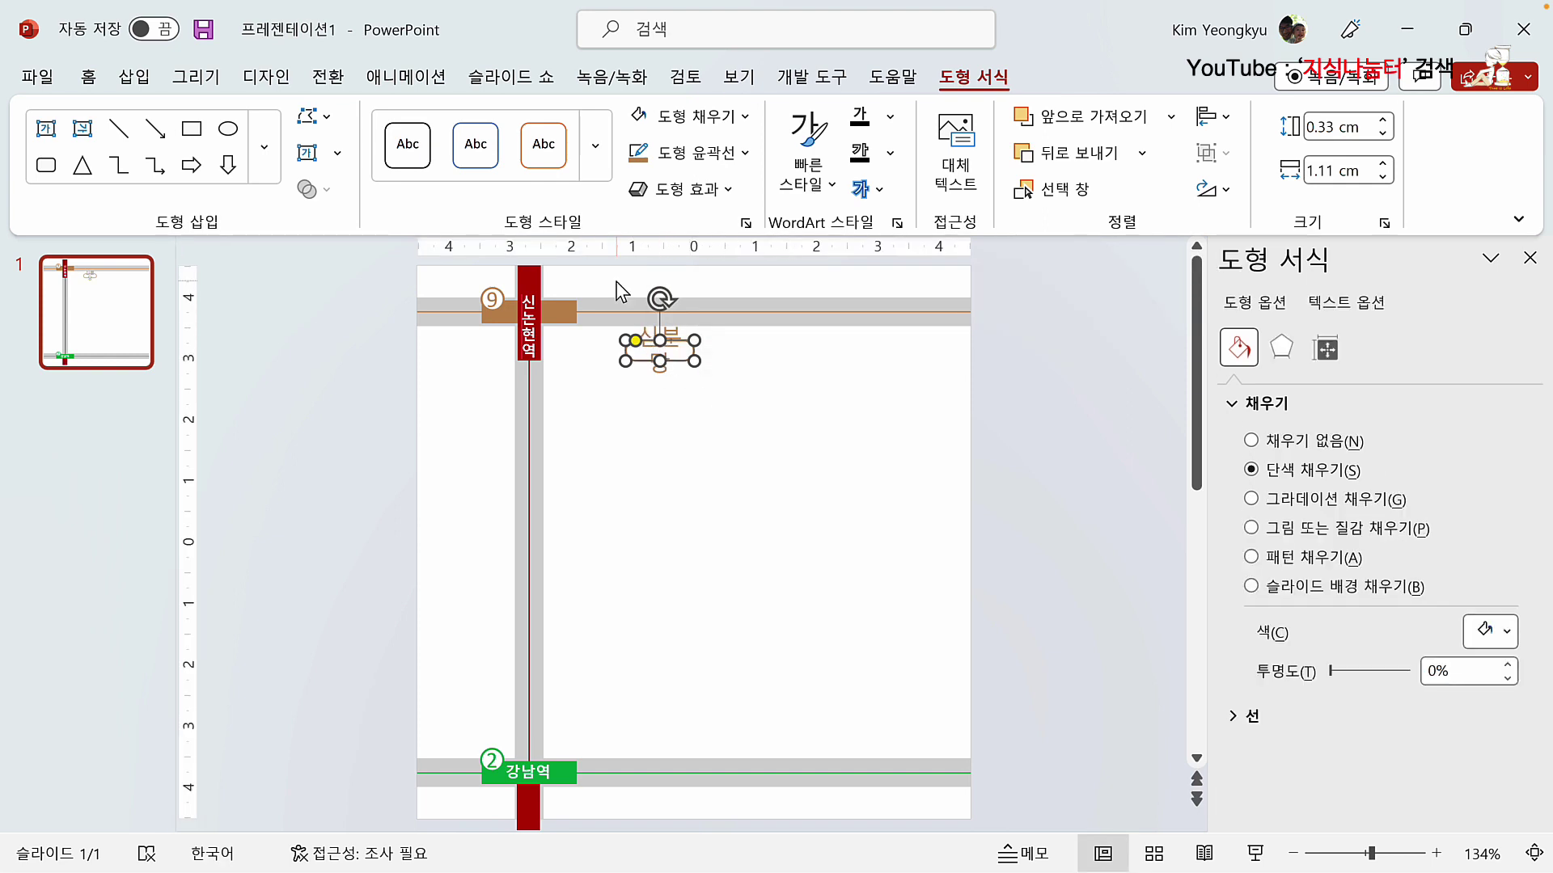
{"action": "left_click", "coordinate": [744, 153]}
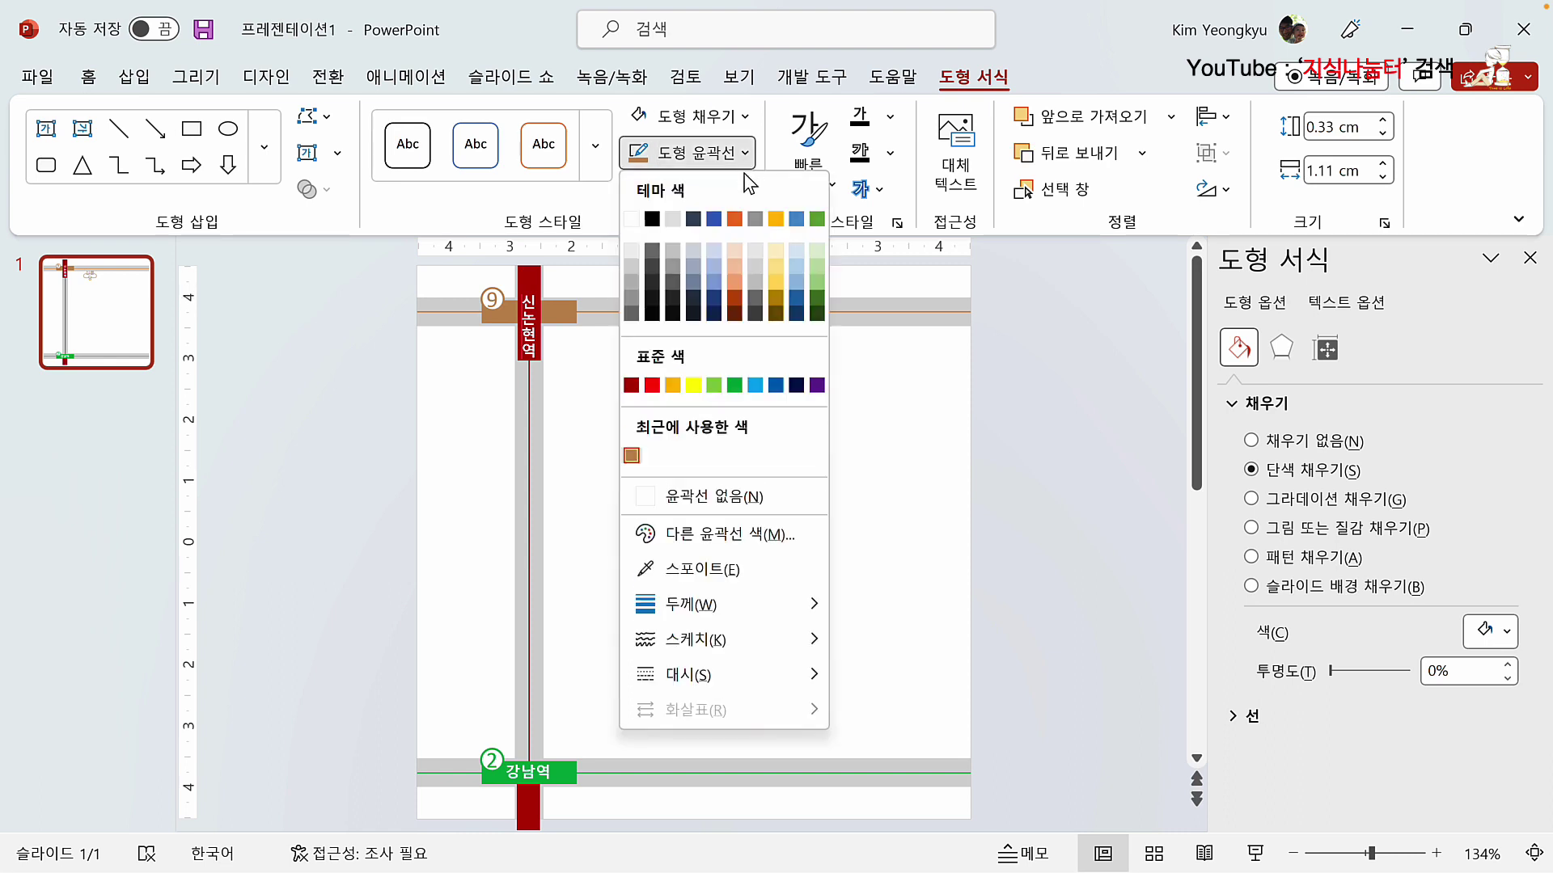
{"action": "left_click", "coordinate": [632, 384]}
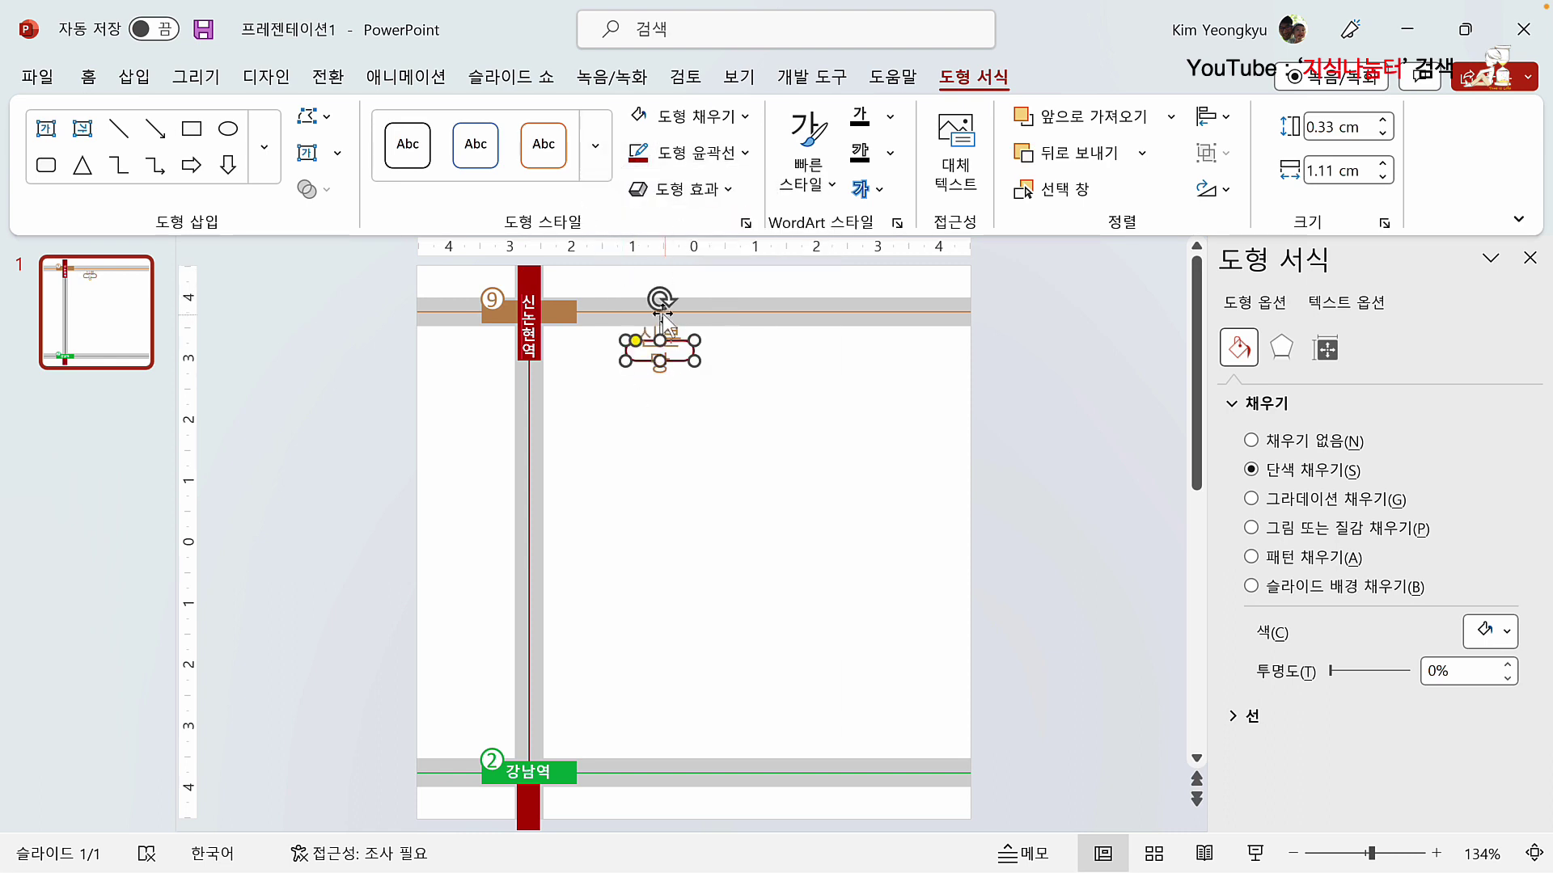
{"action": "left_click", "coordinate": [87, 77]}
{"action": "left_click", "coordinate": [496, 191]}
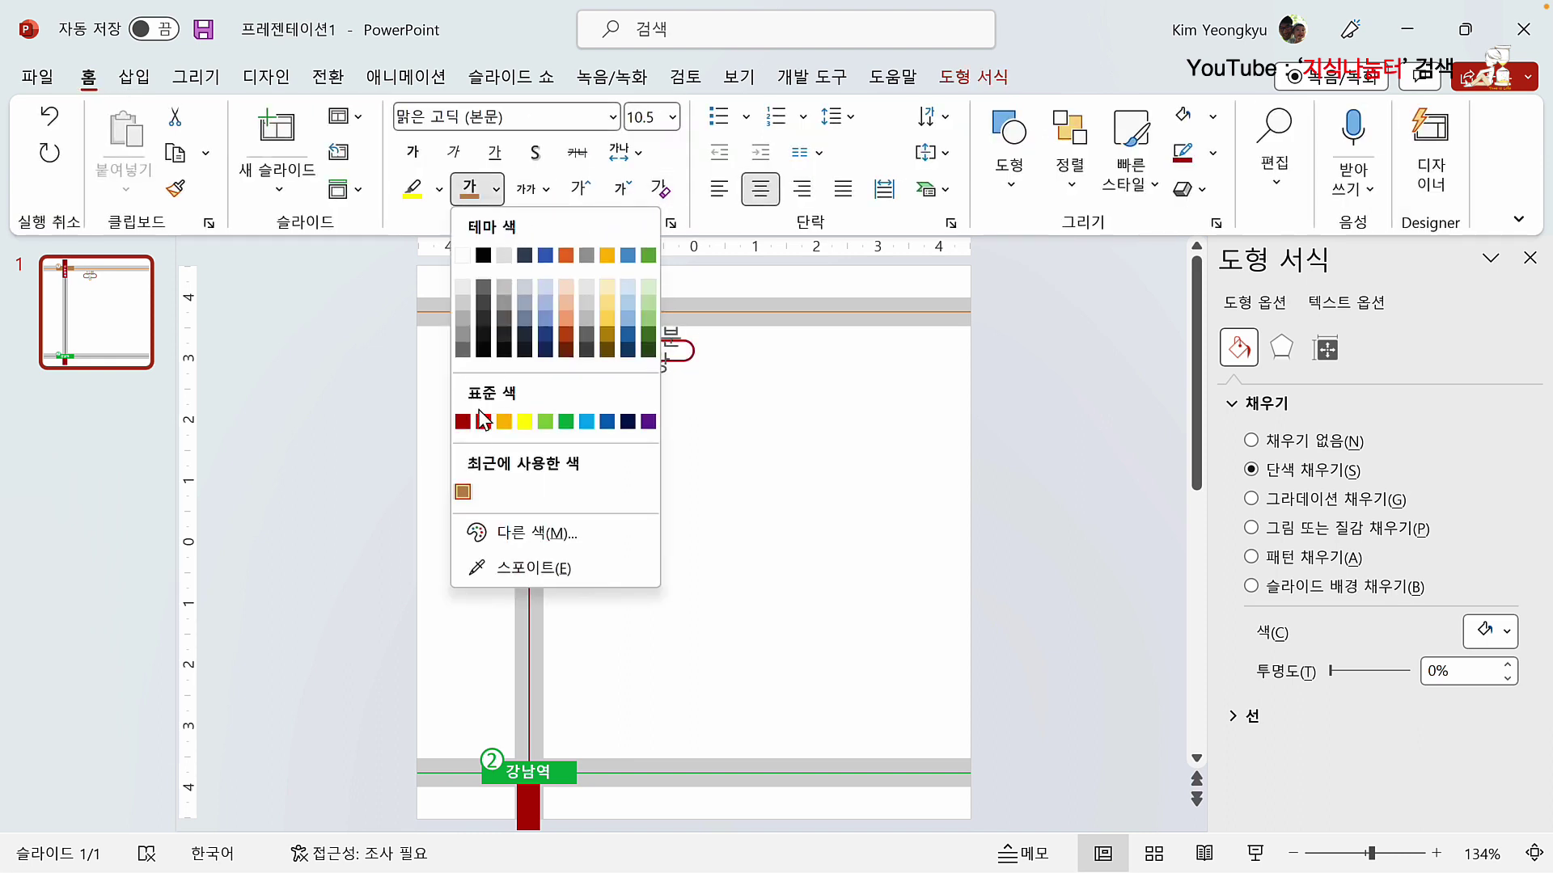
{"action": "left_click", "coordinate": [464, 421]}
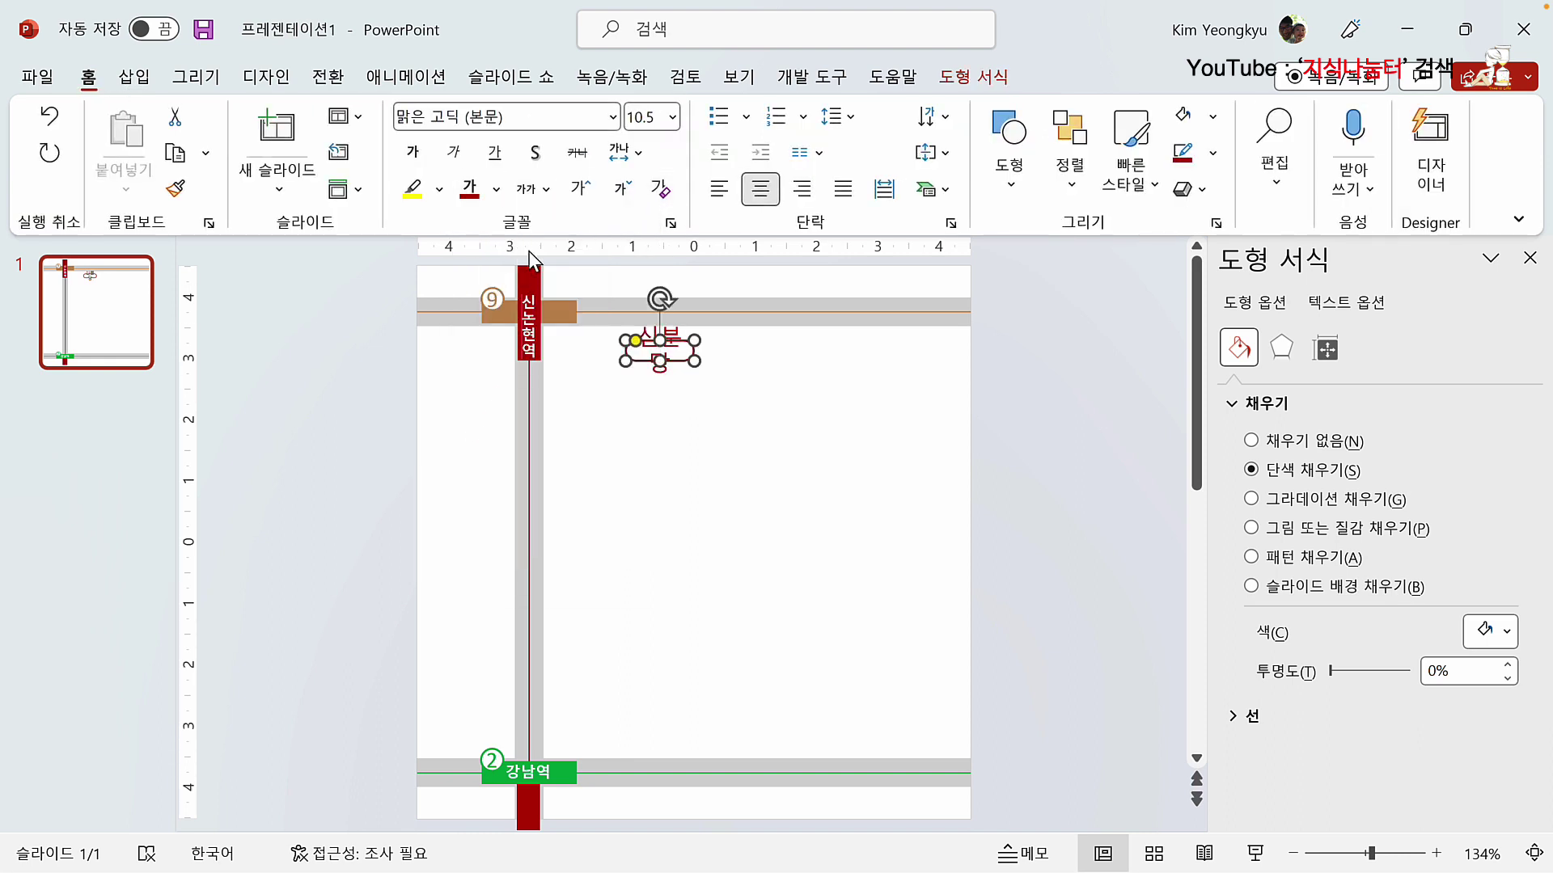
Step: Make the 신분당 label bold at font size 7 and place it at the top end of the dark red 신논현역 rectangle
{"action": "left_click", "coordinate": [619, 192]}
{"action": "left_click", "coordinate": [619, 194]}
{"action": "left_click", "coordinate": [619, 194]}
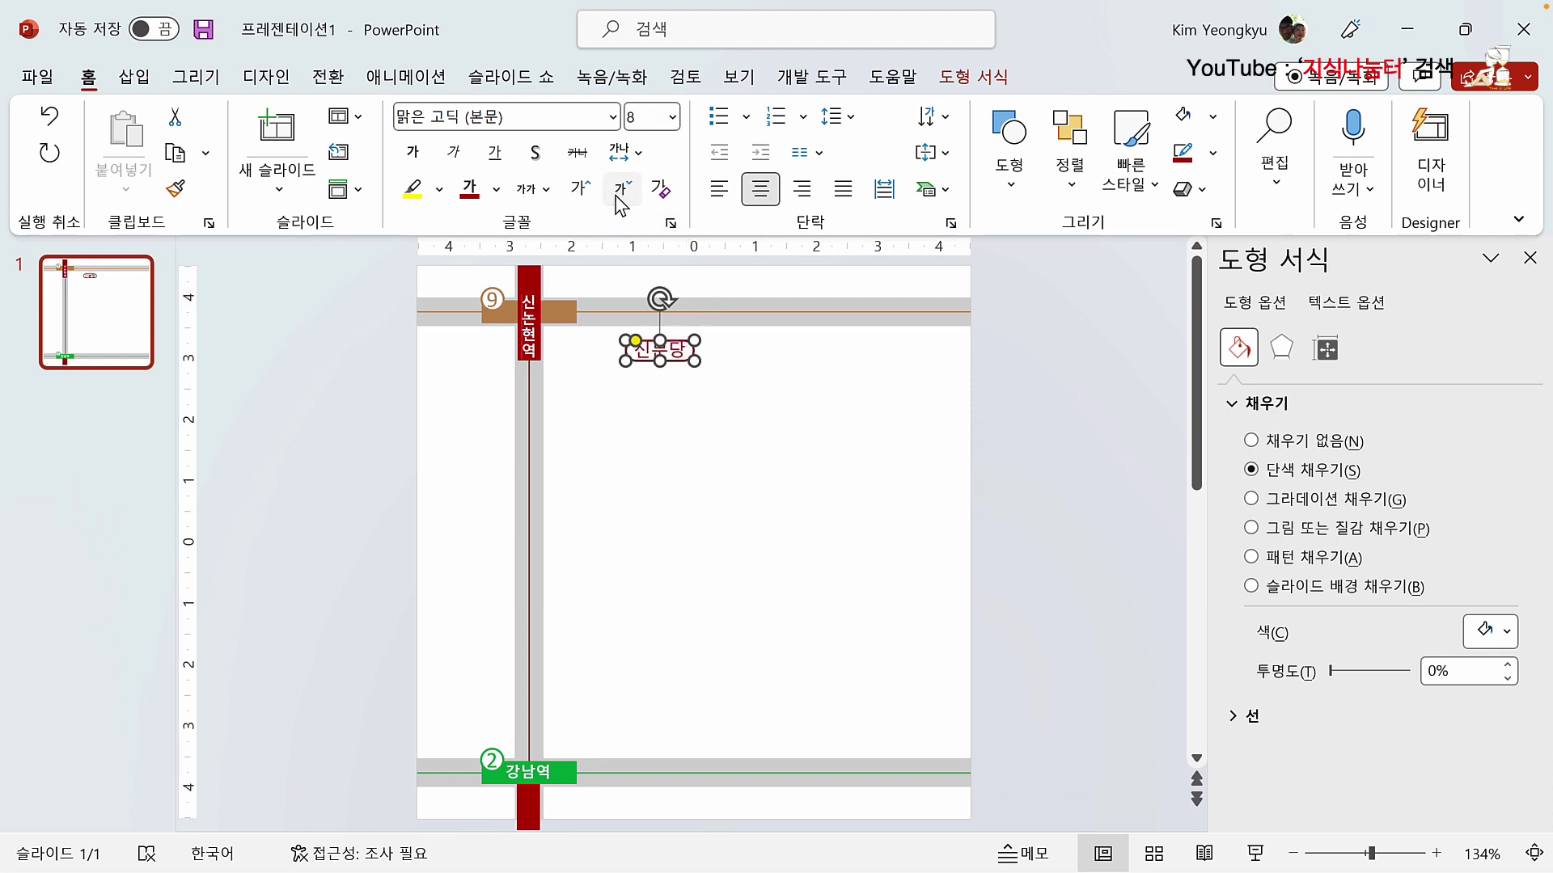
{"action": "left_click", "coordinate": [620, 194]}
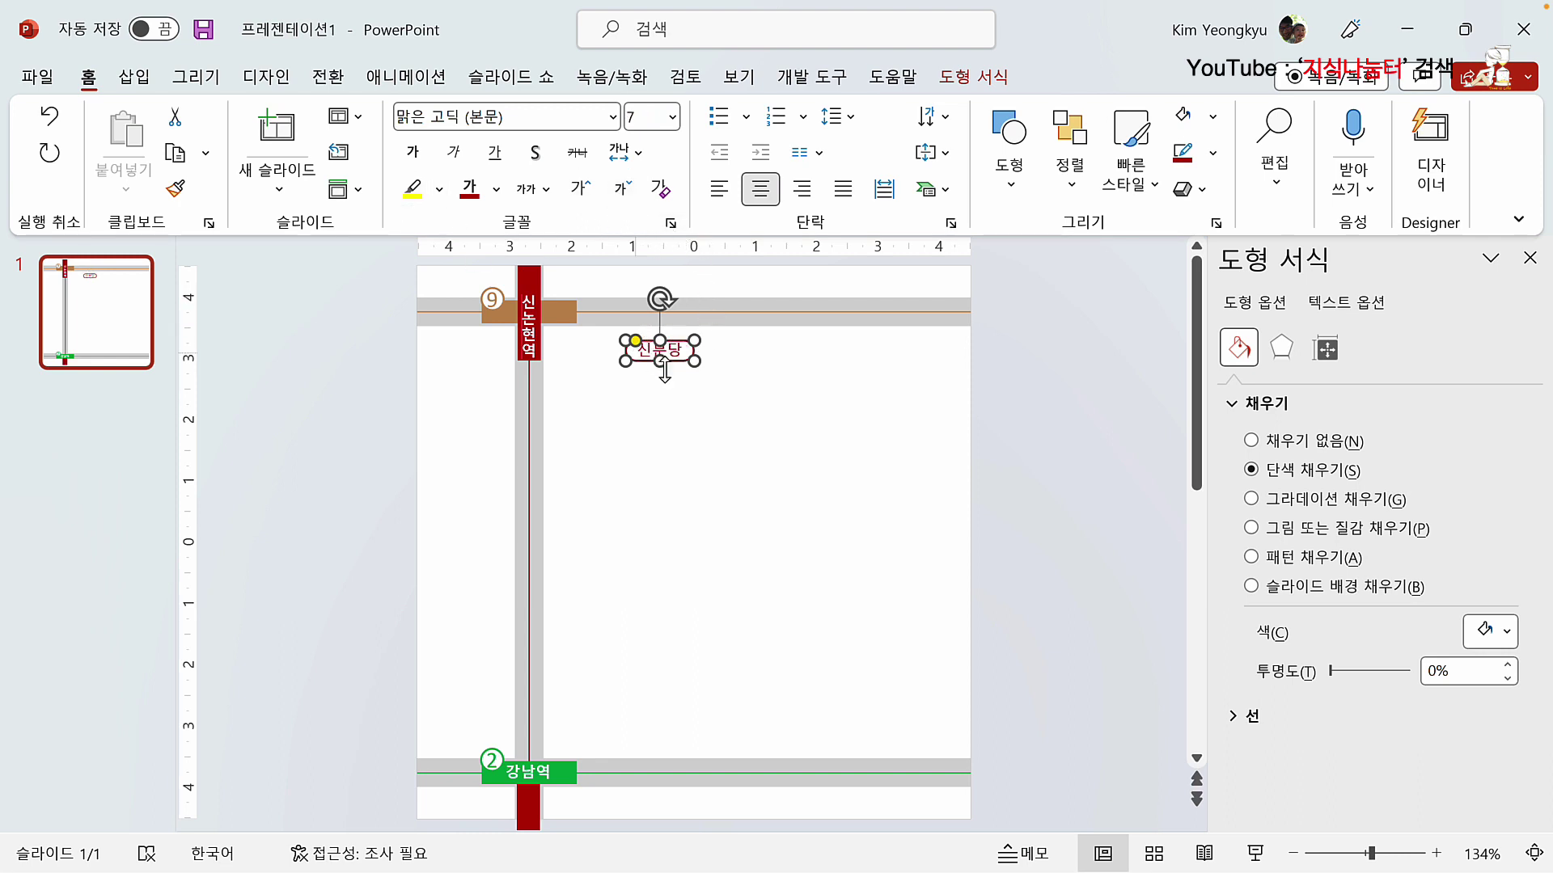
{"action": "left_click", "coordinate": [412, 153]}
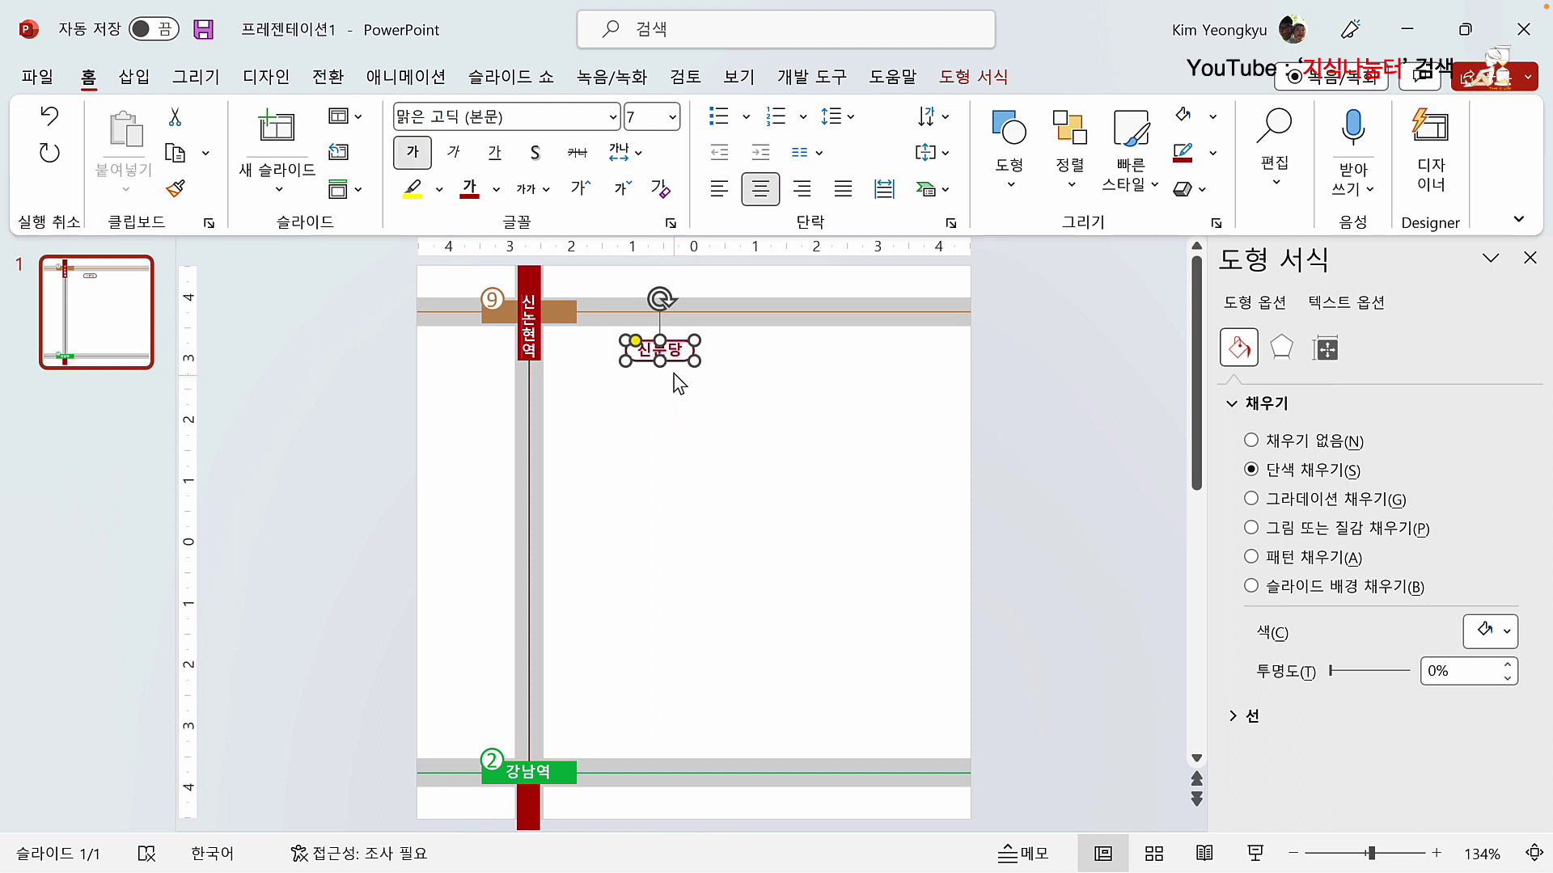
{"action": "left_click_drag", "start_coordinate": [677, 362], "coordinate": [548, 292]}
{"action": "left_click", "coordinate": [620, 380]}
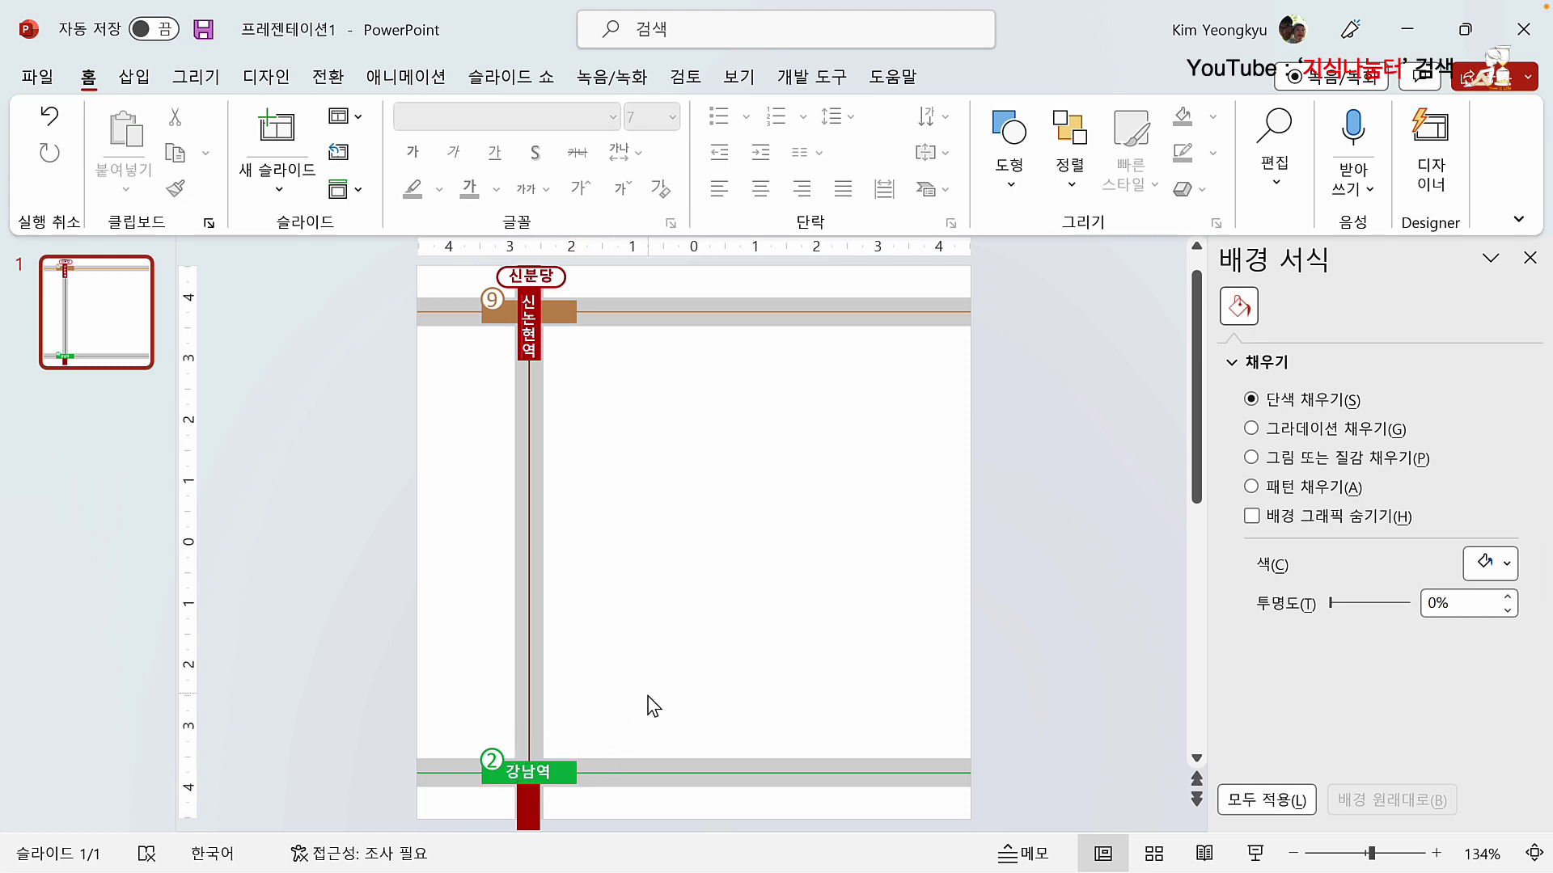
Step: Duplicate the green circle numbered 2, change the copy's number to 11 and reduce its font size to 6
{"action": "left_click", "coordinate": [490, 748]}
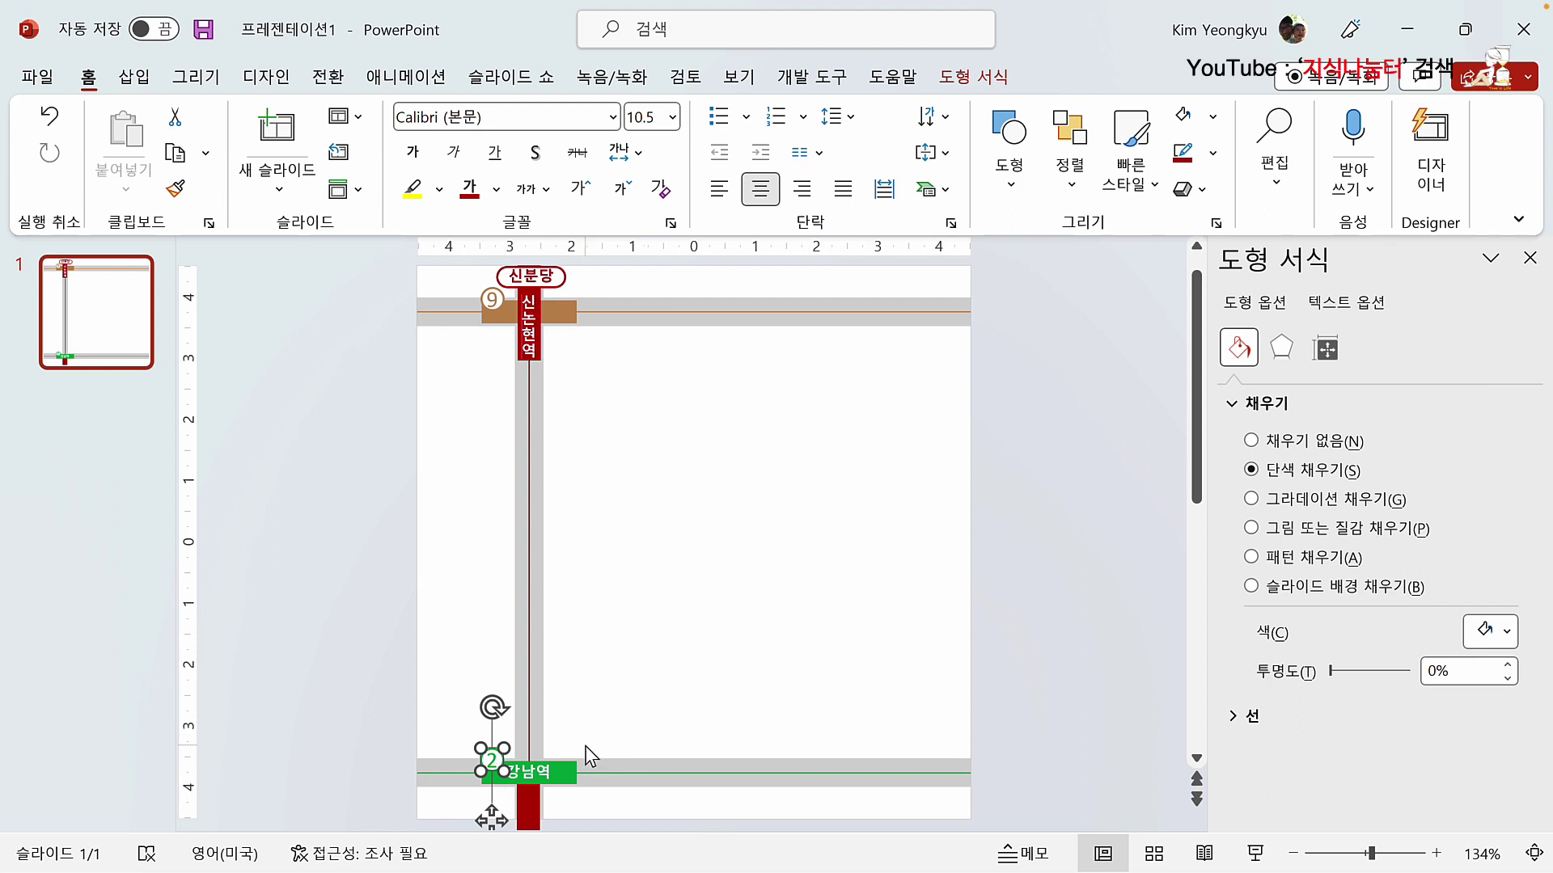
{"action": "key", "text": "ctrl+d"}
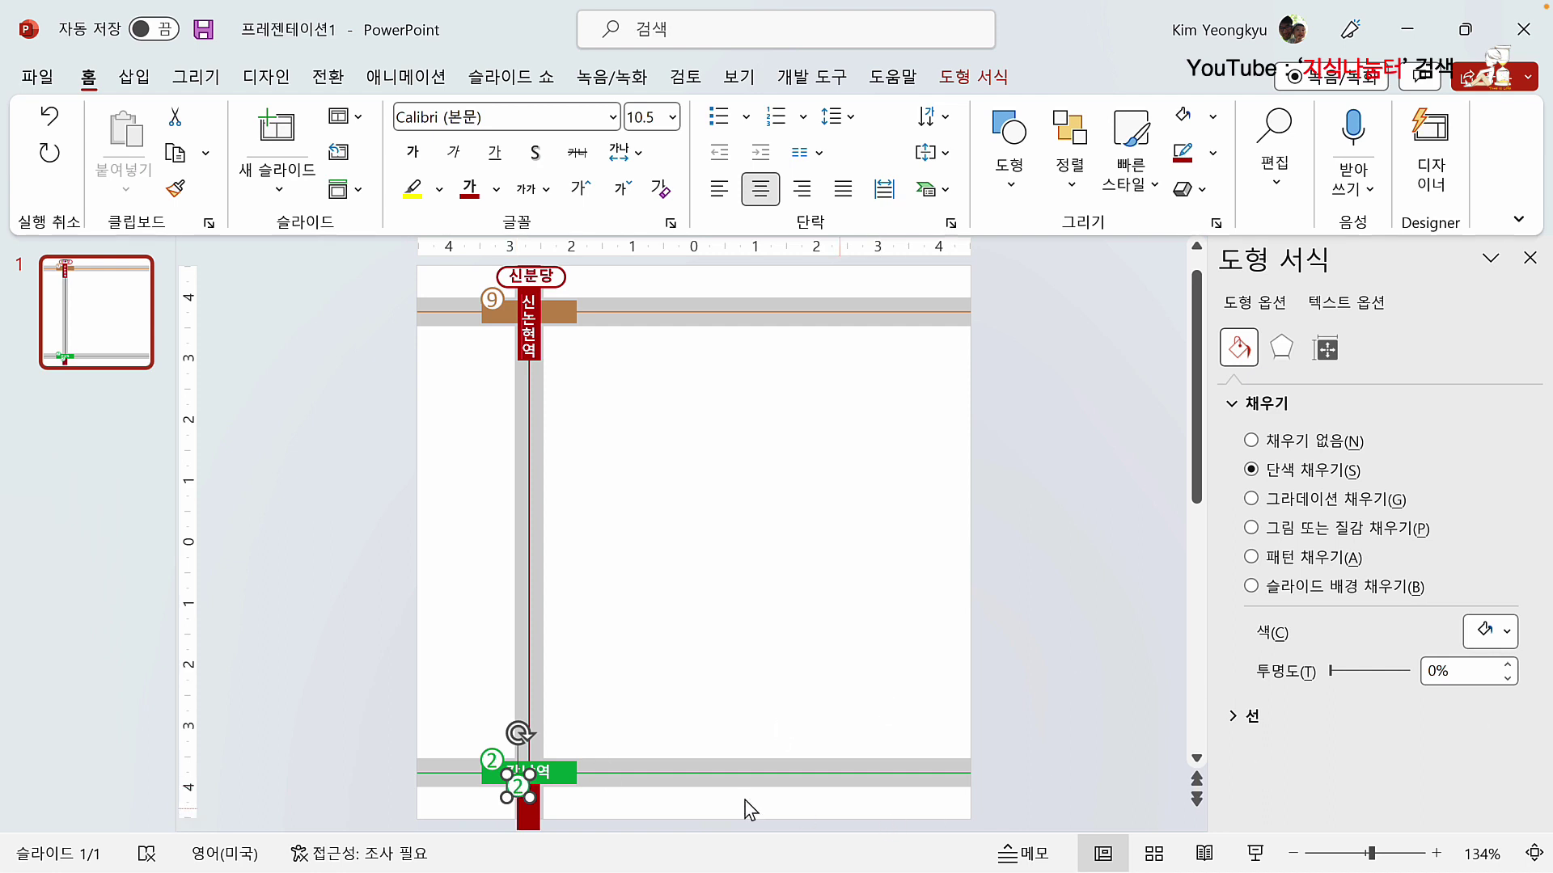
{"action": "left_click", "coordinate": [518, 786]}
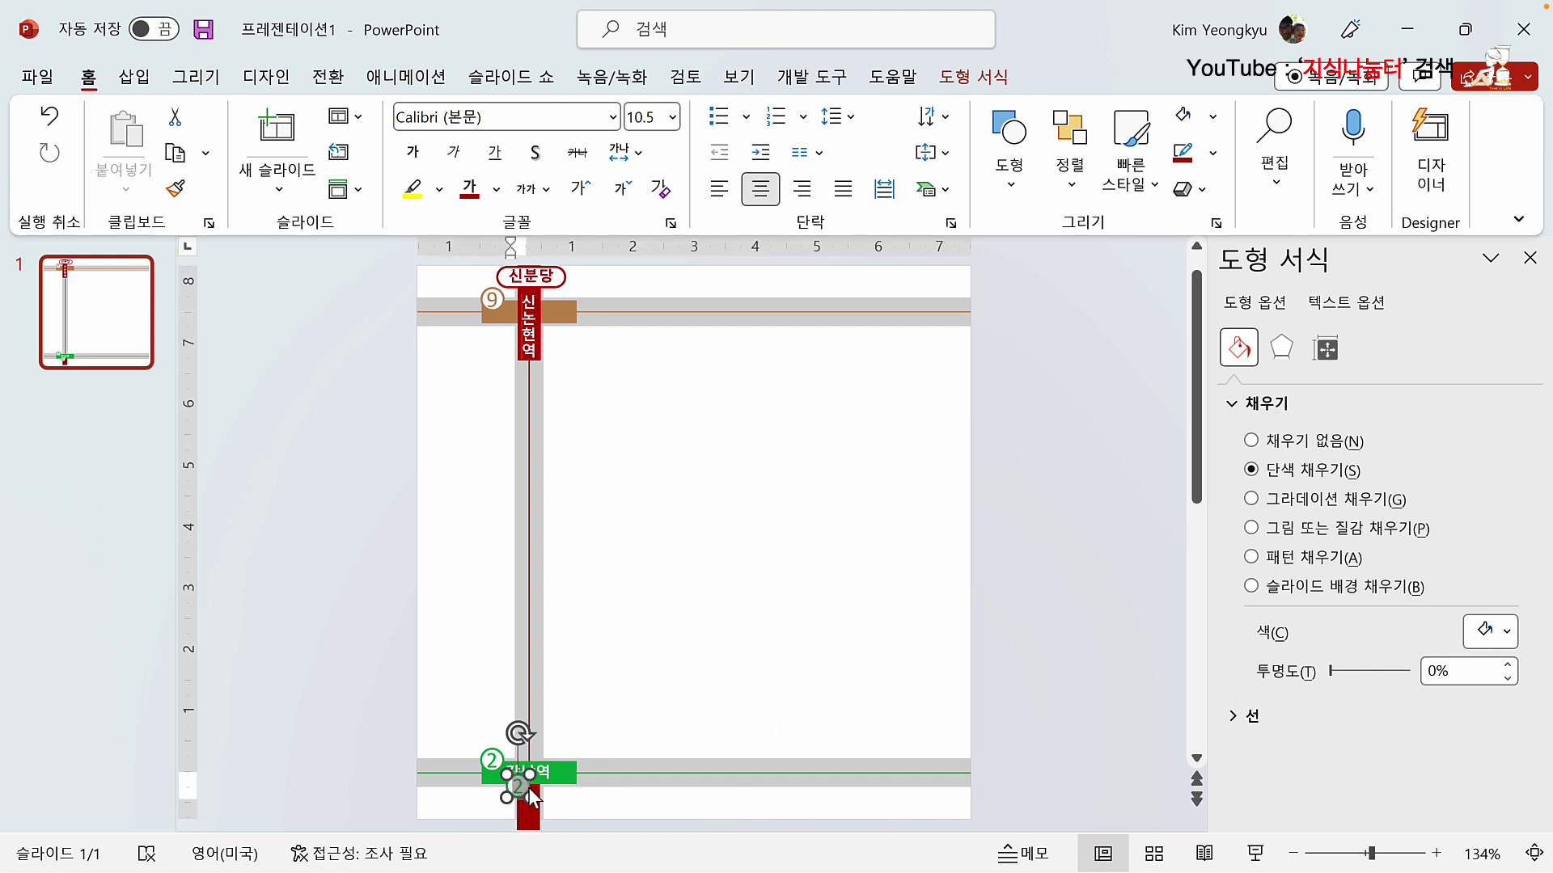
{"action": "key", "text": "Escape"}
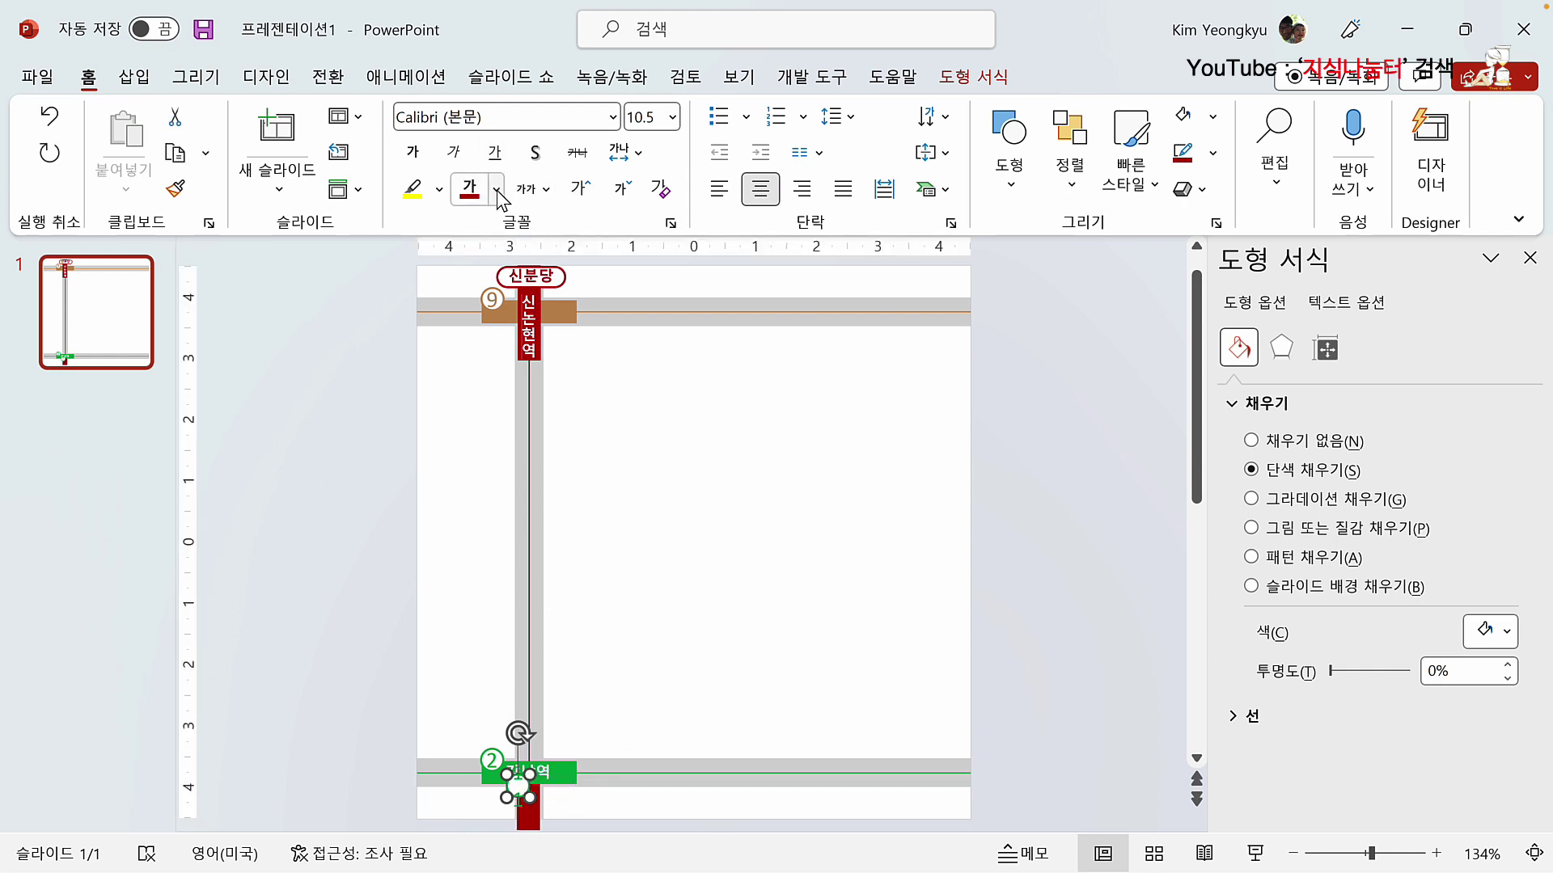
{"action": "left_click", "coordinate": [625, 190]}
{"action": "left_click", "coordinate": [624, 191]}
{"action": "left_click", "coordinate": [629, 191]}
{"action": "left_click", "coordinate": [629, 191]}
Step: Colour the outline and the number of the circle numbered 11 black
{"action": "left_click", "coordinate": [973, 77]}
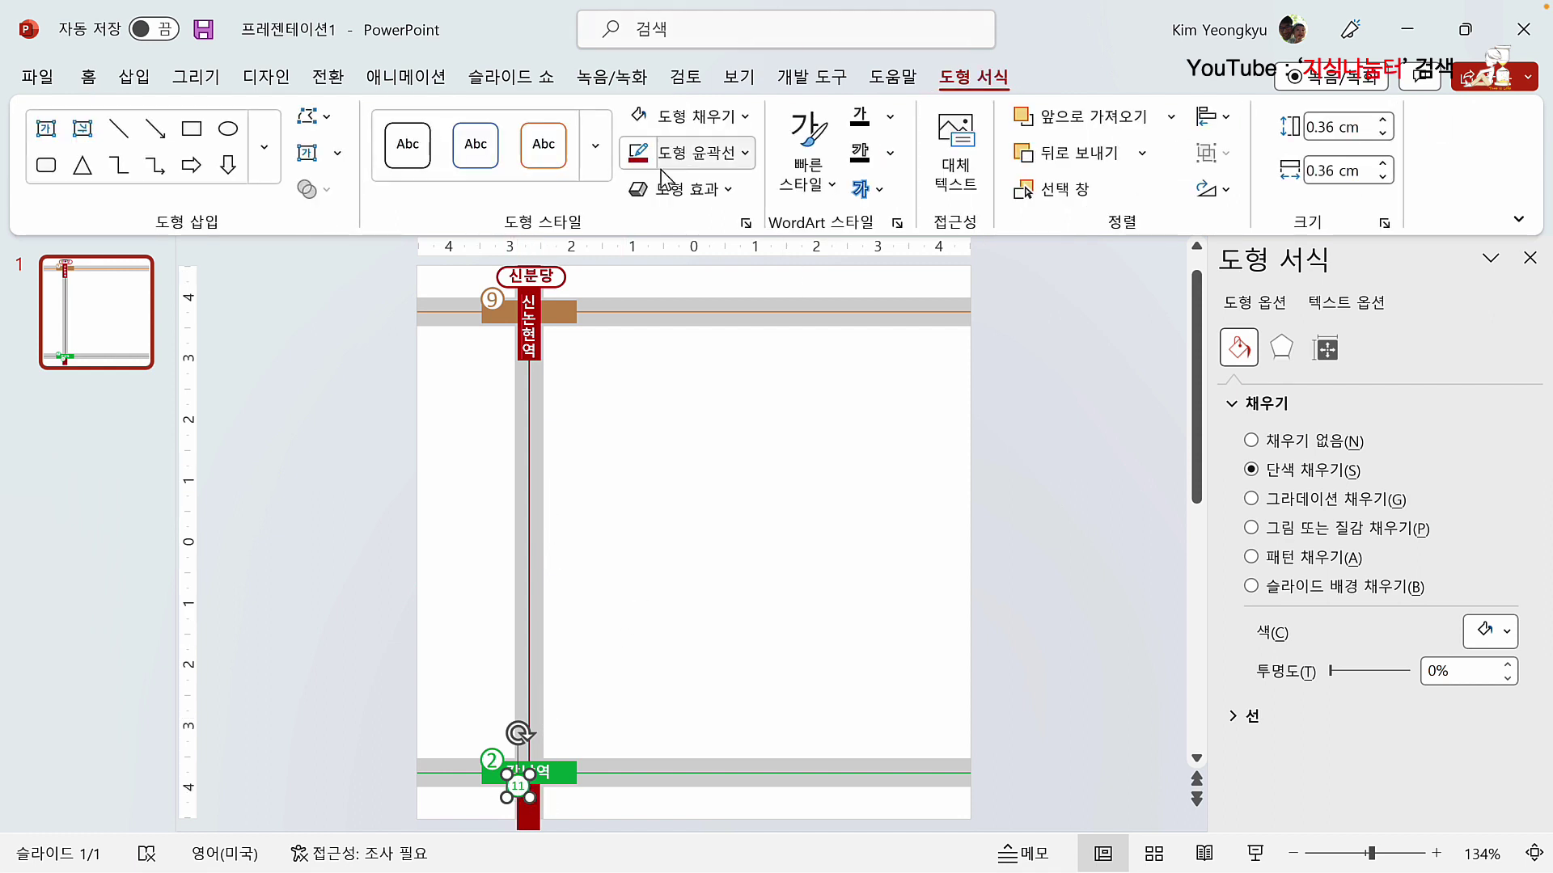
{"action": "left_click", "coordinate": [744, 157]}
{"action": "left_click", "coordinate": [651, 216]}
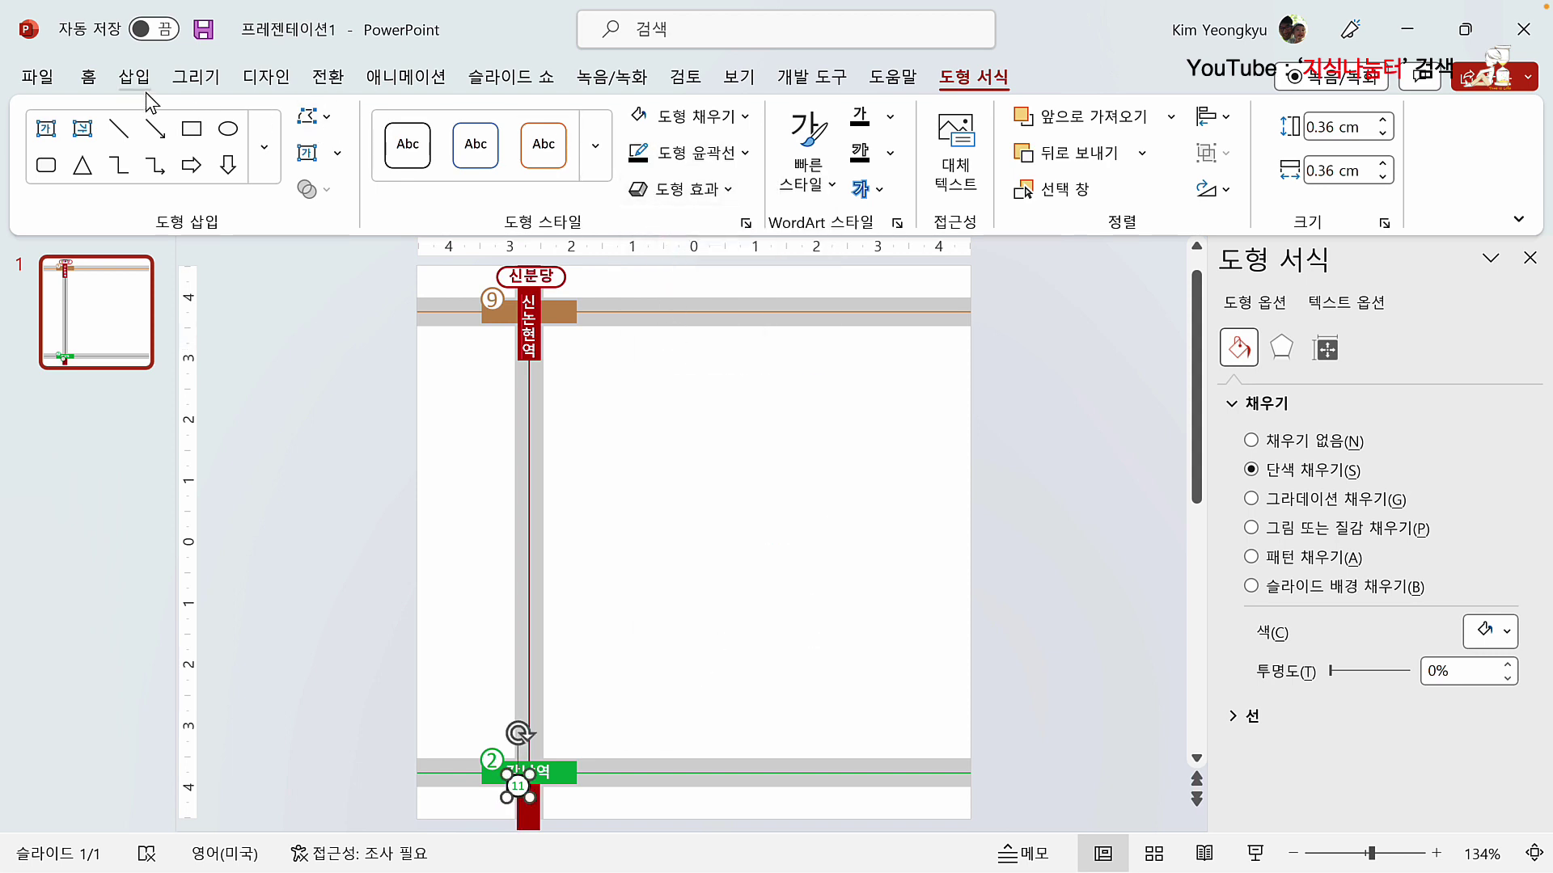
{"action": "left_click", "coordinate": [88, 77]}
{"action": "left_click", "coordinate": [497, 191]}
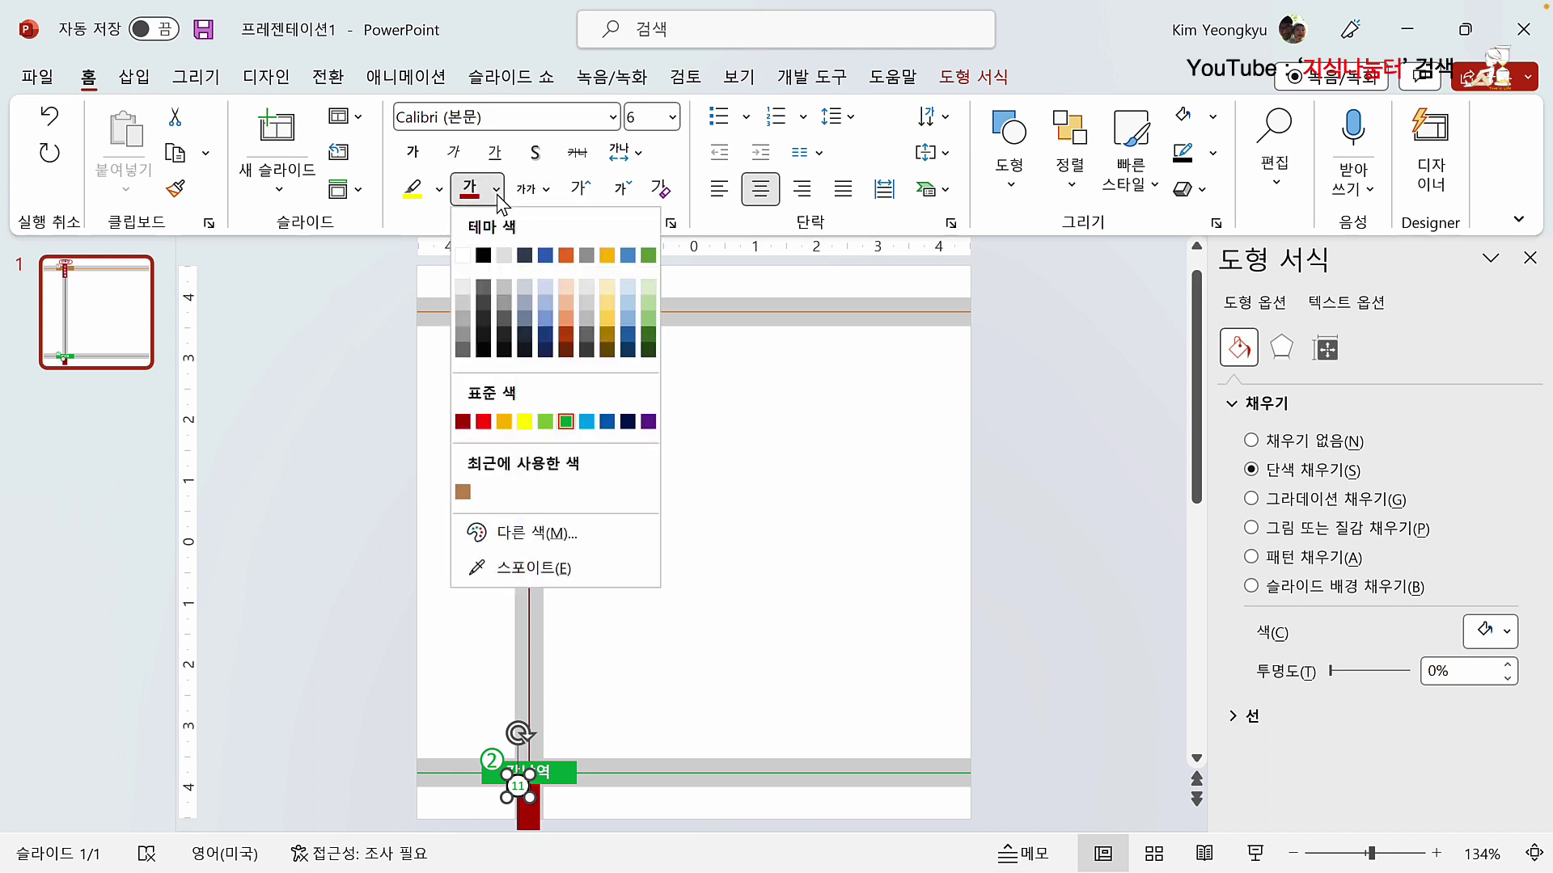
{"action": "left_click", "coordinate": [483, 255]}
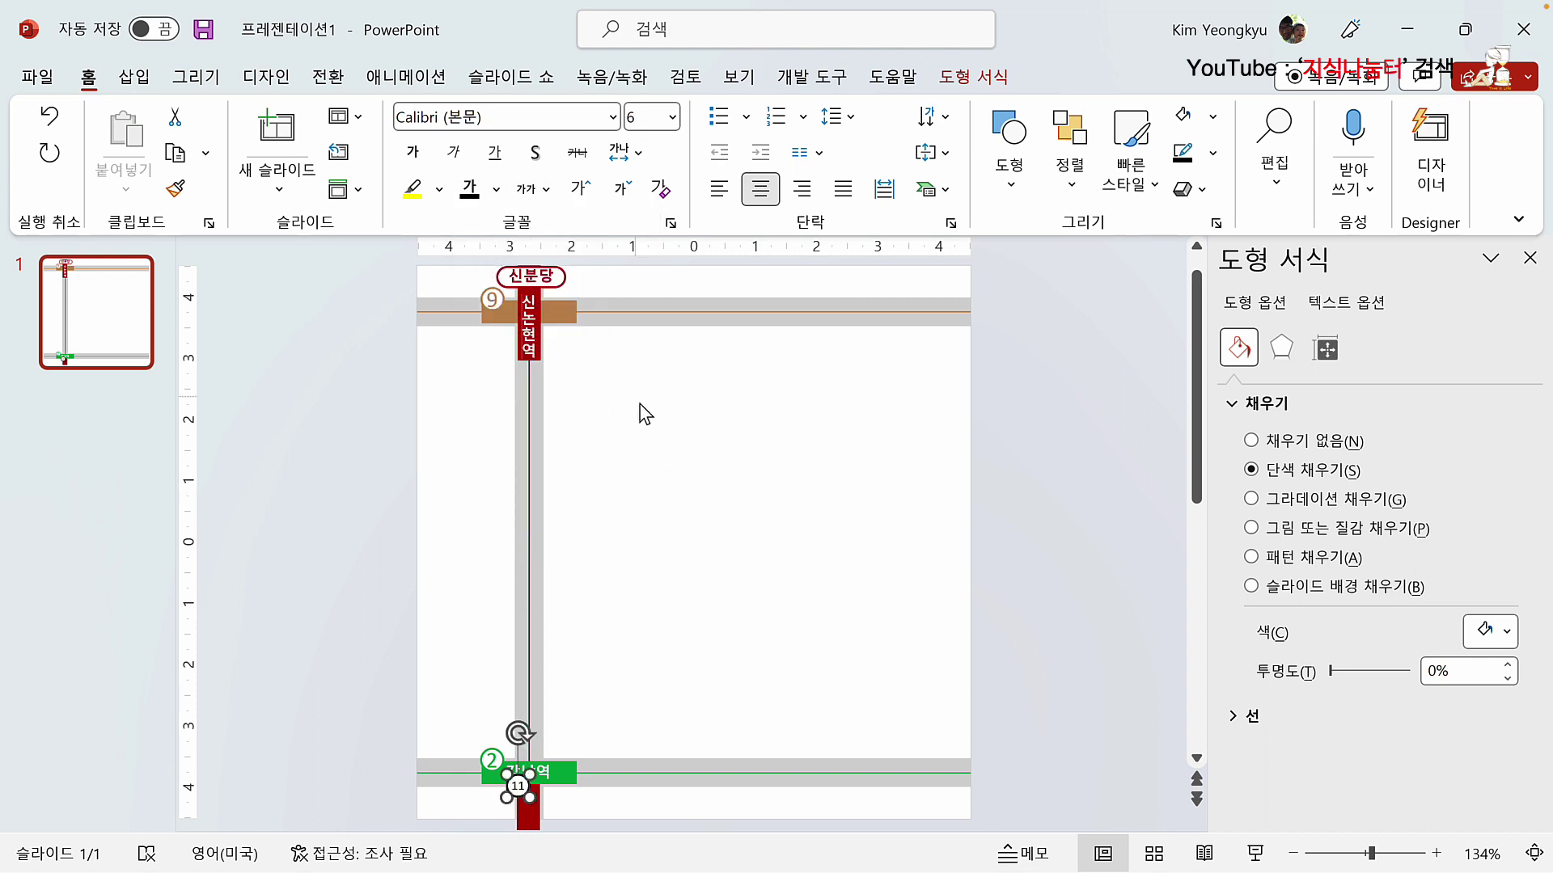
Step: Reduce the 11's font size to 5 and move its circle to the upper edge of the 강남역 rectangle, right of the vertical line
{"action": "left_click", "coordinate": [622, 190]}
{"action": "left_click_drag", "start_coordinate": [526, 794], "coordinate": [558, 758]}
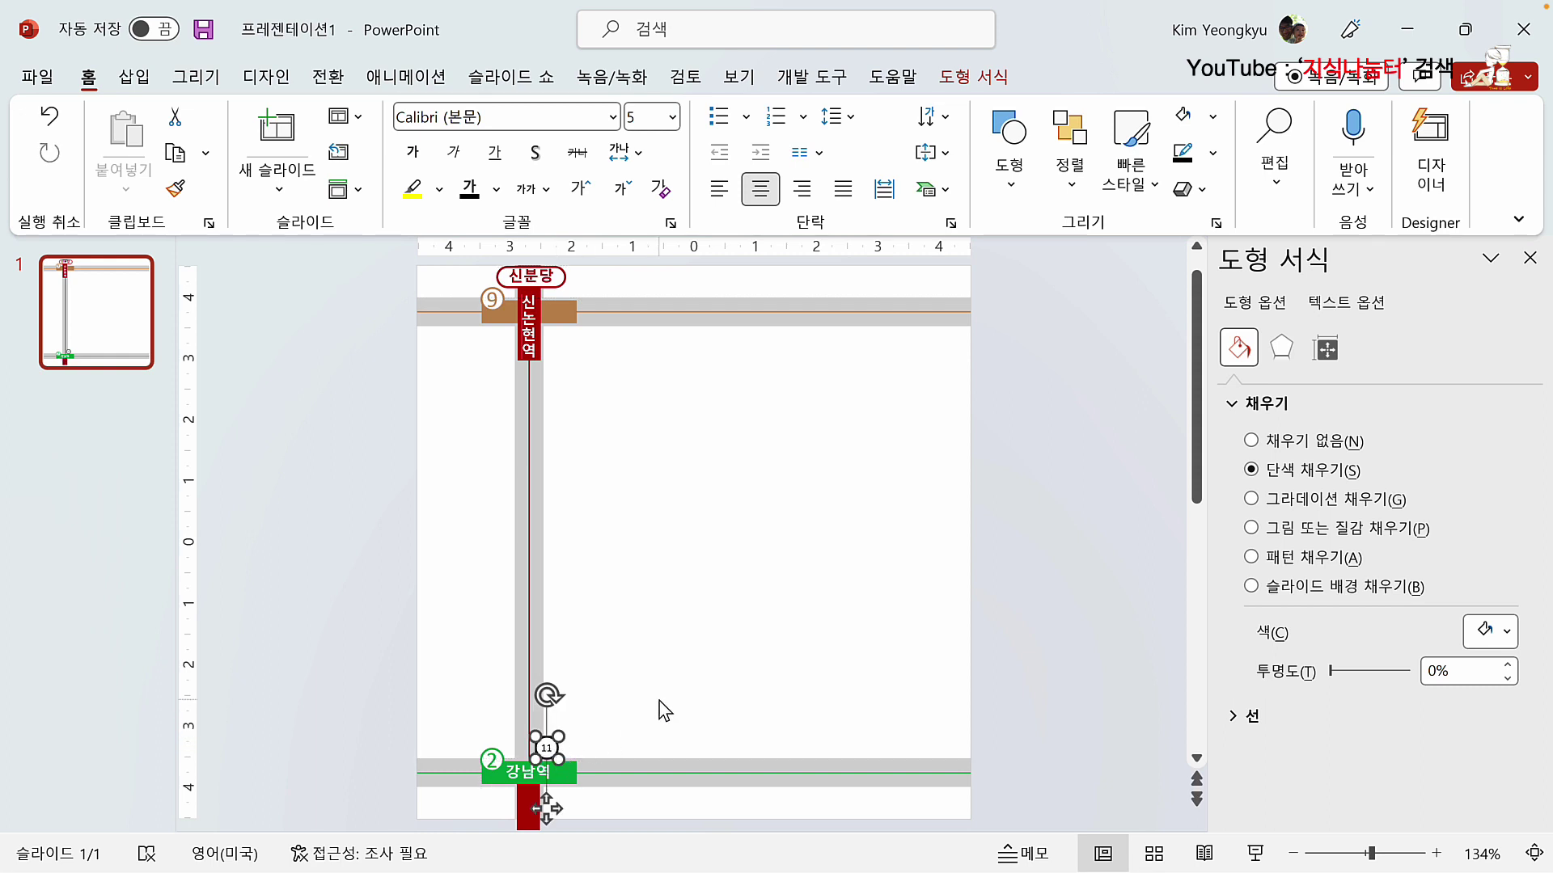
Step: Duplicate the circle numbered 11, place the copy just left of the original and change its number to 10
{"action": "key", "text": "ctrl+d"}
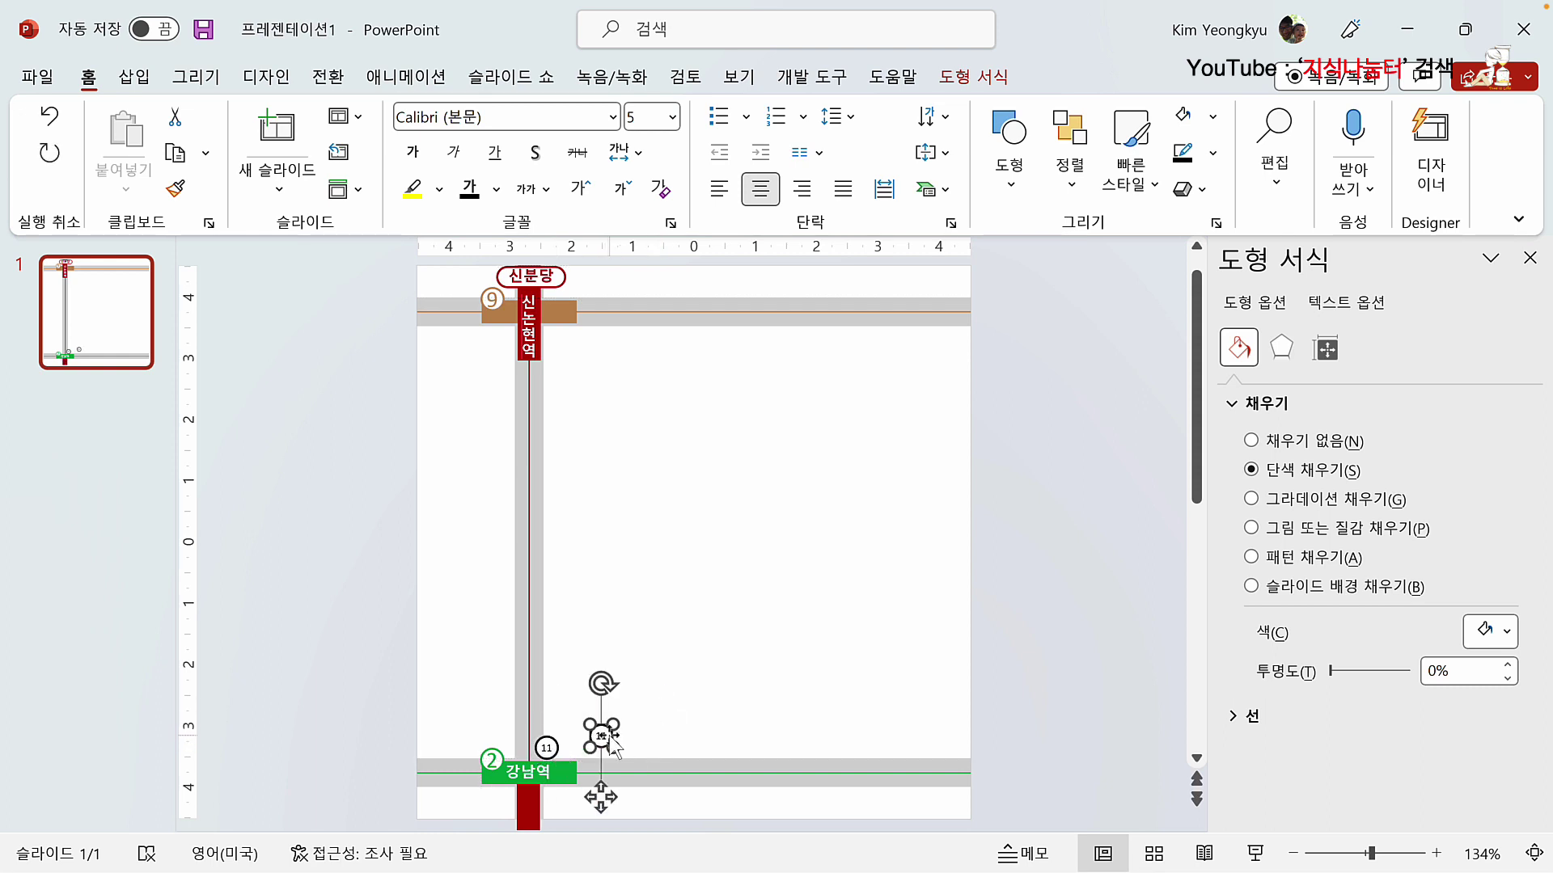
{"action": "left_click_drag", "start_coordinate": [612, 738], "coordinate": [524, 747]}
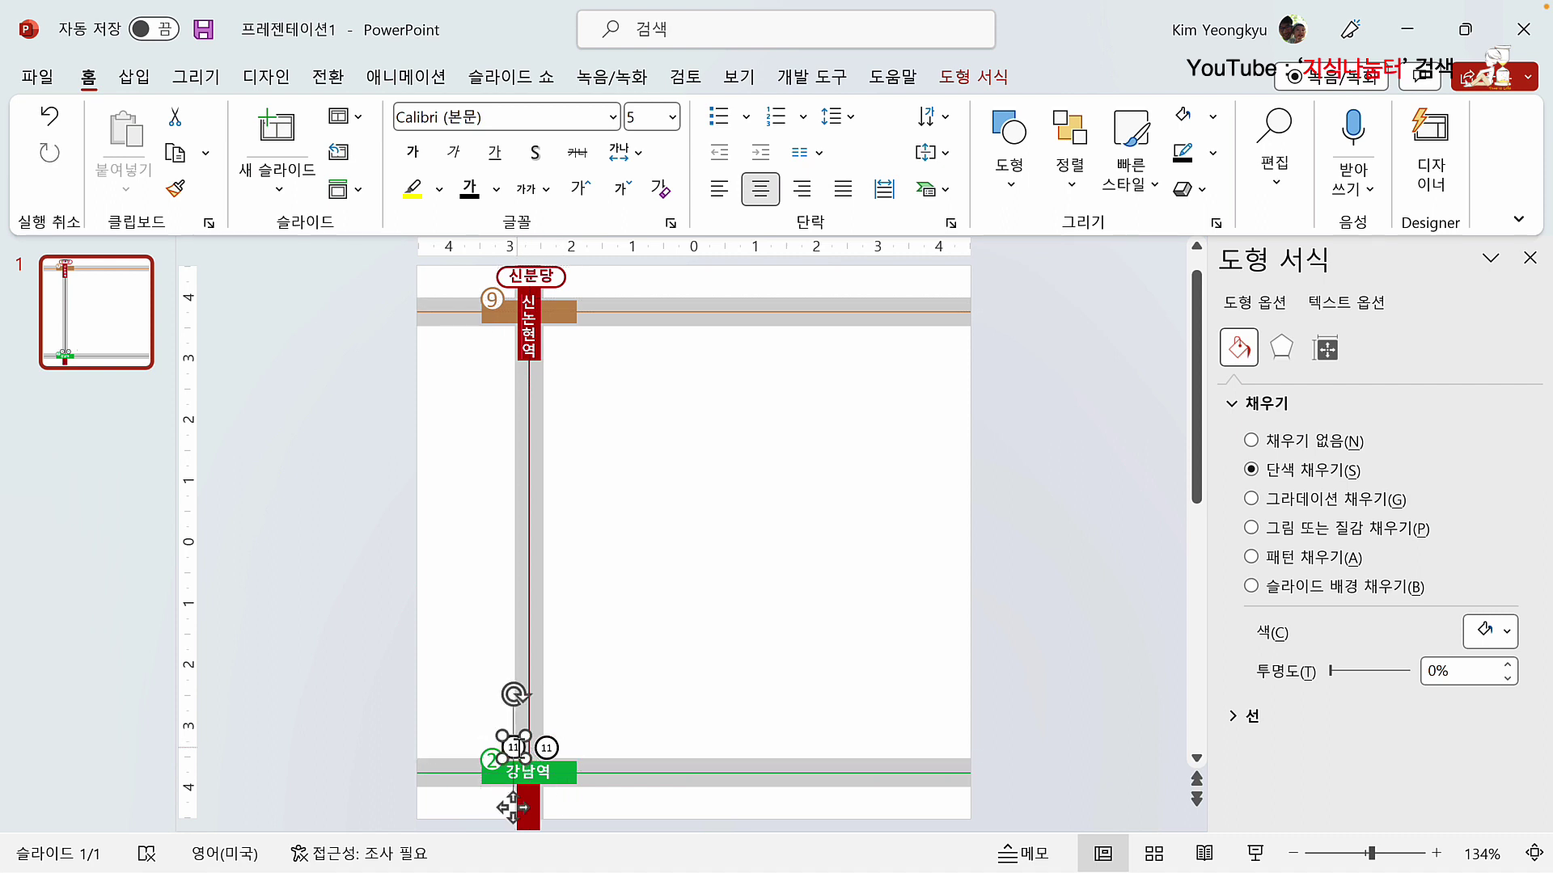
{"action": "left_click", "coordinate": [521, 748]}
{"action": "key", "text": "BackSpace"}
{"action": "type", "text": "0"}
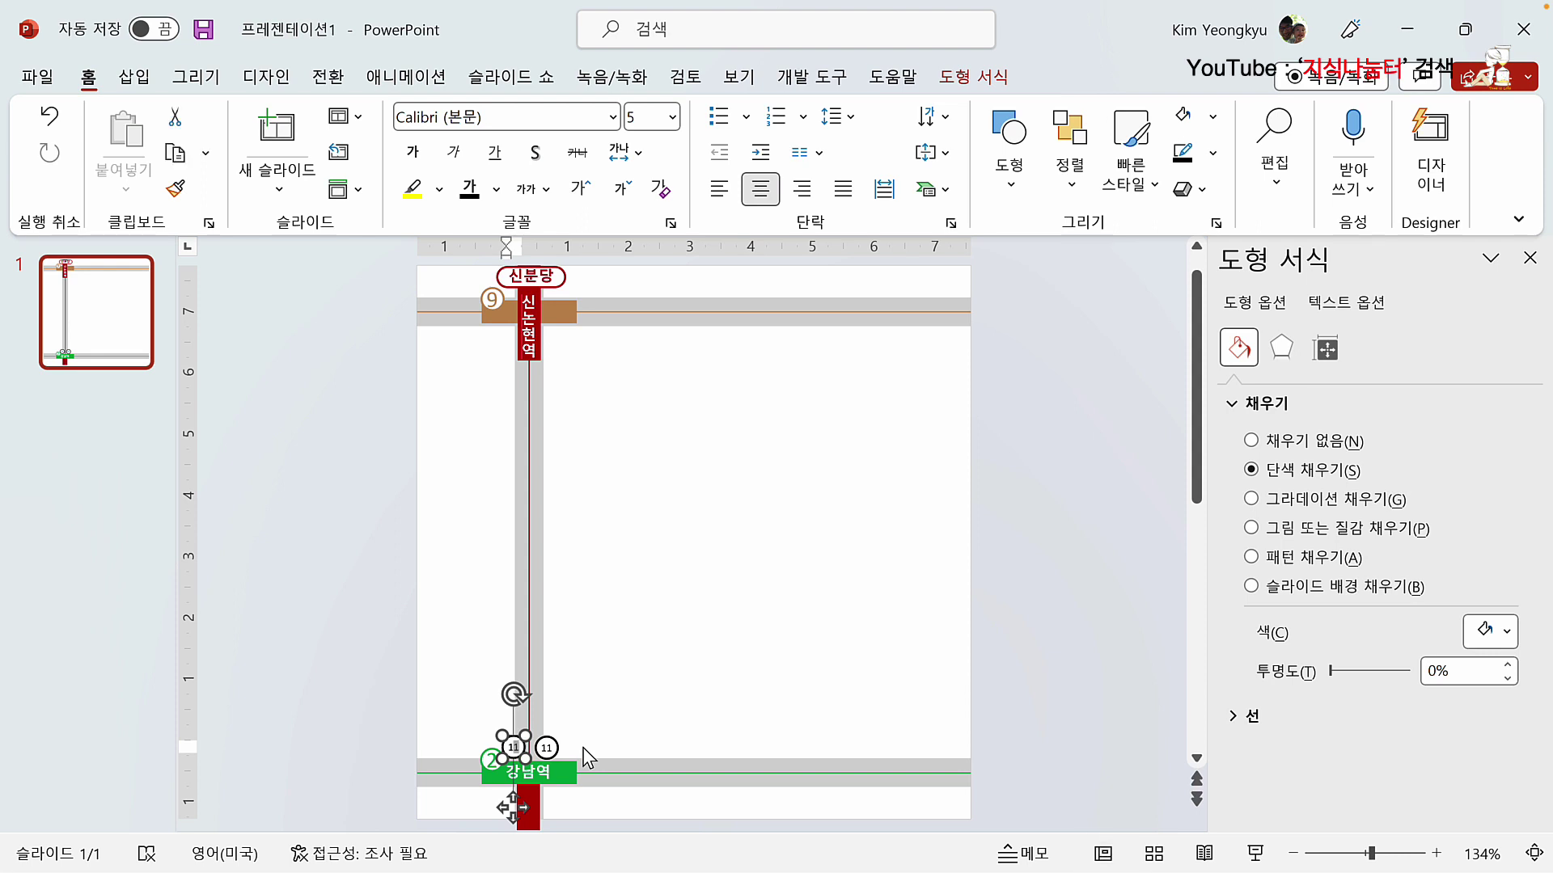
Step: Move the circles numbered 10 and 11 together upward, clear of the green 강남역 rectangle
{"action": "left_click", "coordinate": [555, 750], "text": "shift"}
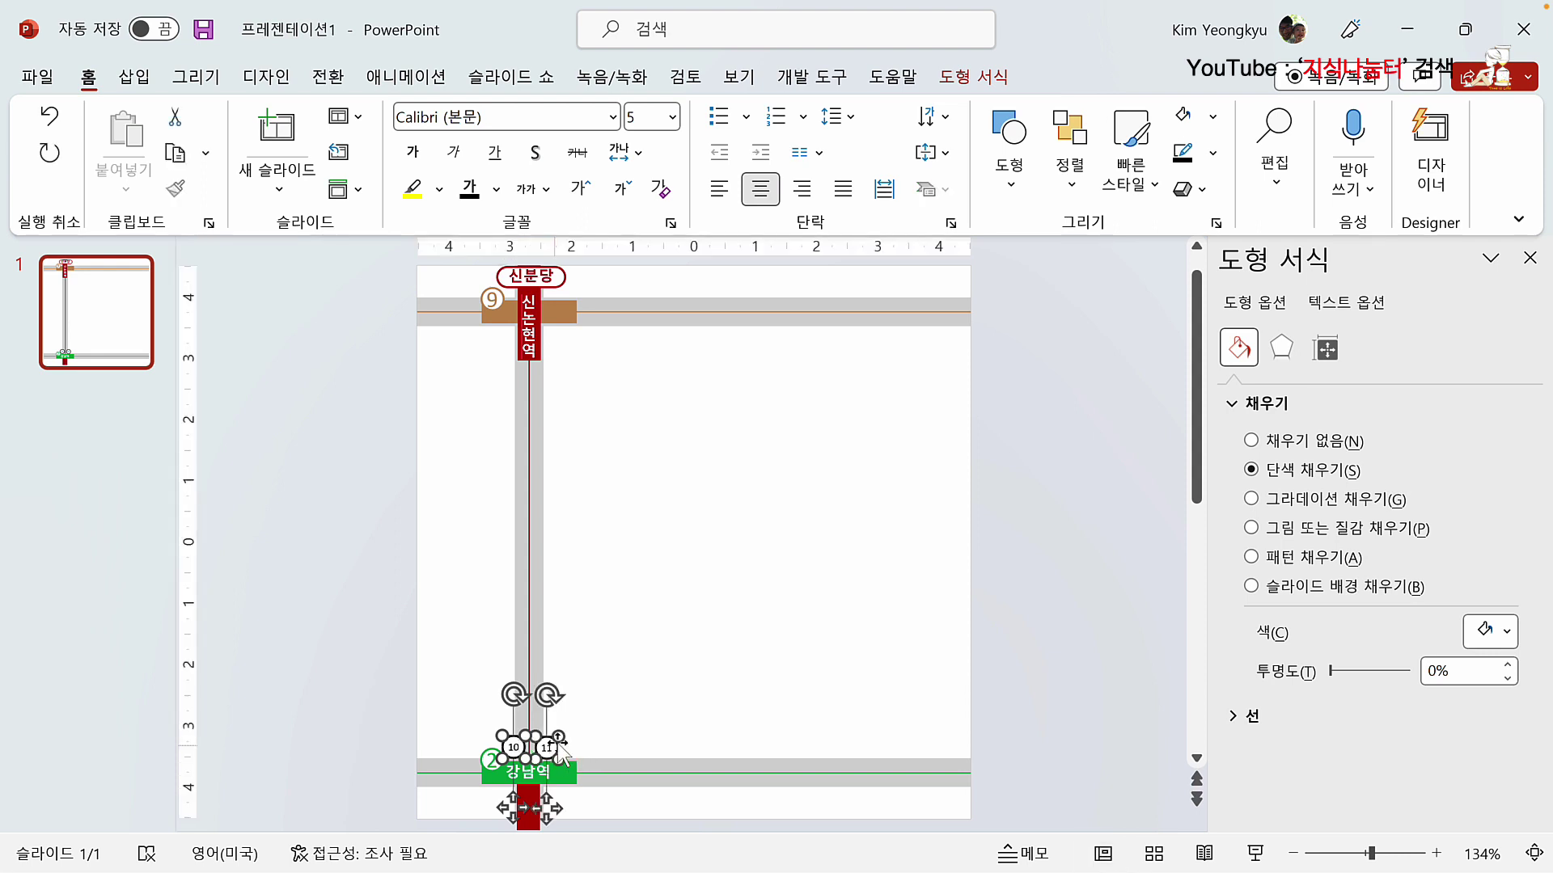
{"action": "key", "text": "Up"}
{"action": "key", "text": "Up"}
{"action": "key", "text": "Up"}
{"action": "key", "text": "Up"}
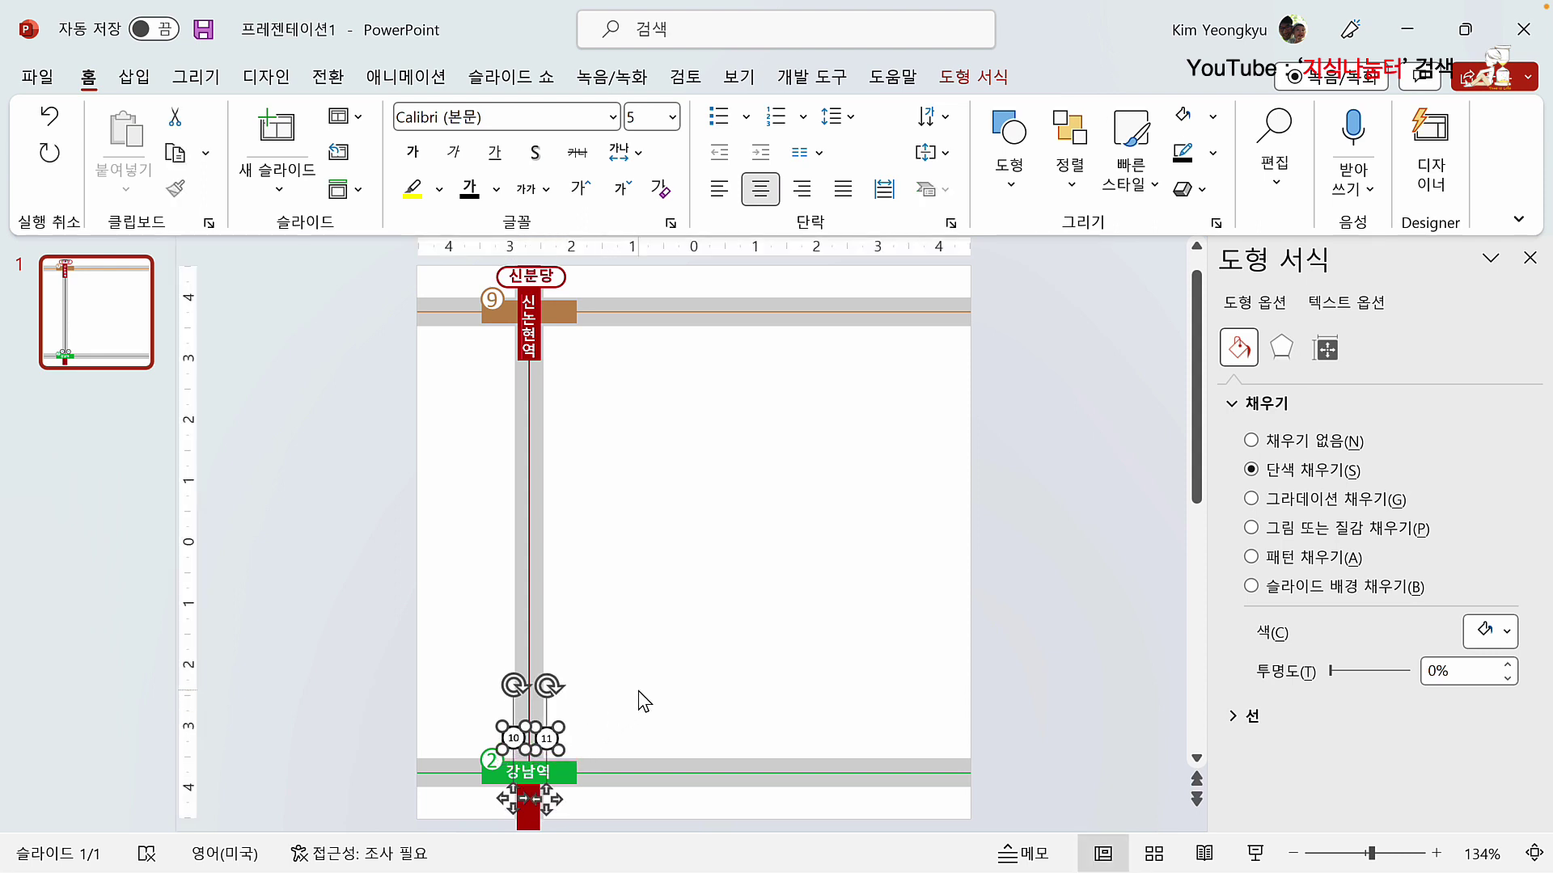
{"action": "key", "text": "ctrl+Up"}
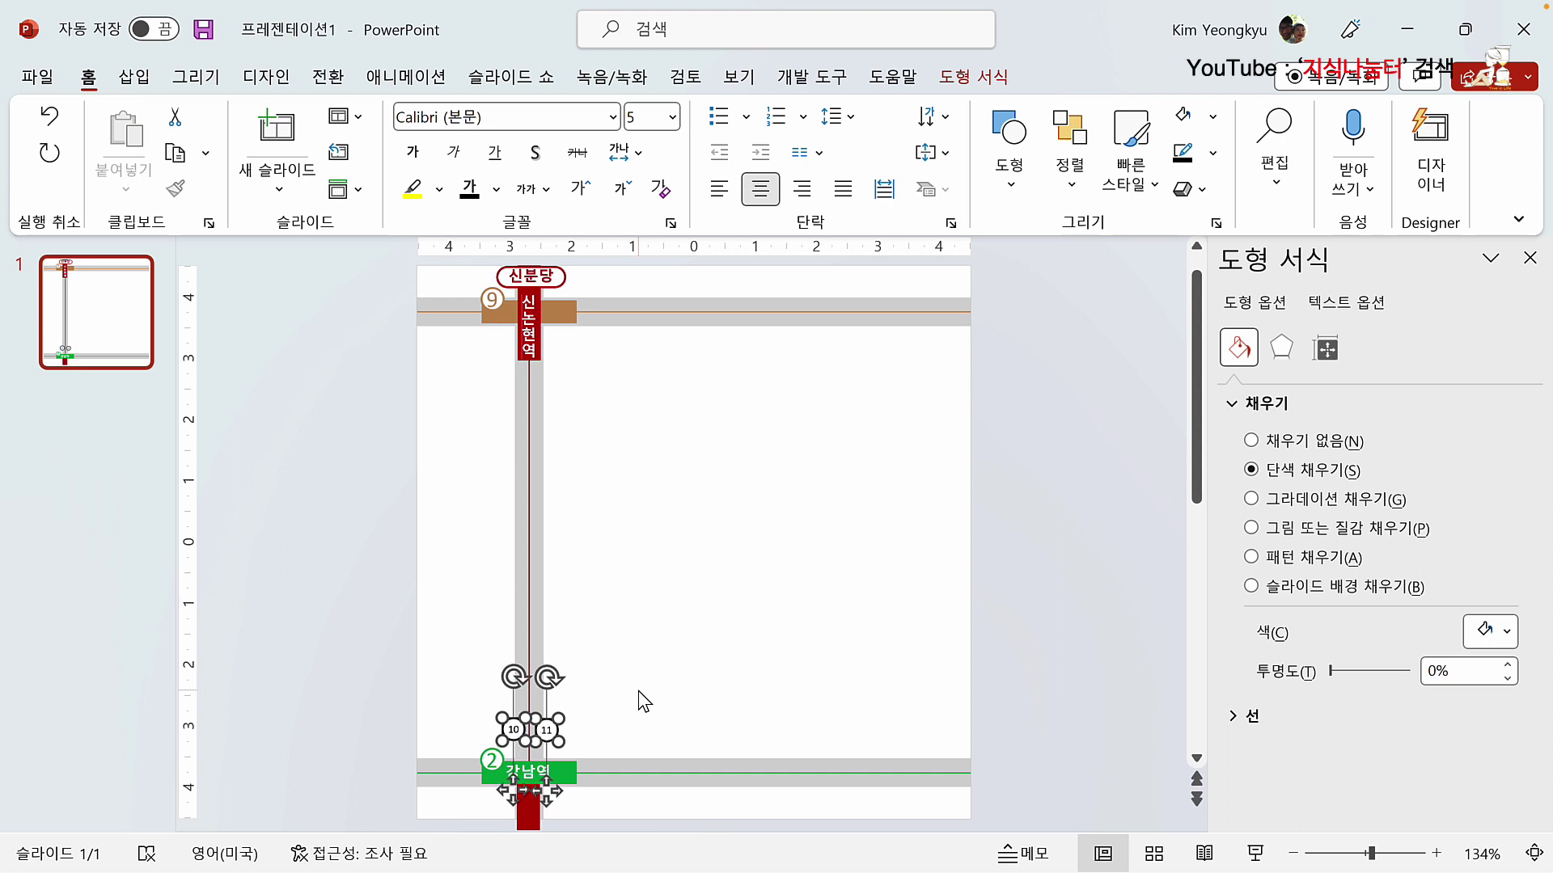
Step: Duplicate the circle numbered 11, place the copy just above the right end of the 강남역 rectangle and change its number to 12
{"action": "left_click", "coordinate": [638, 692]}
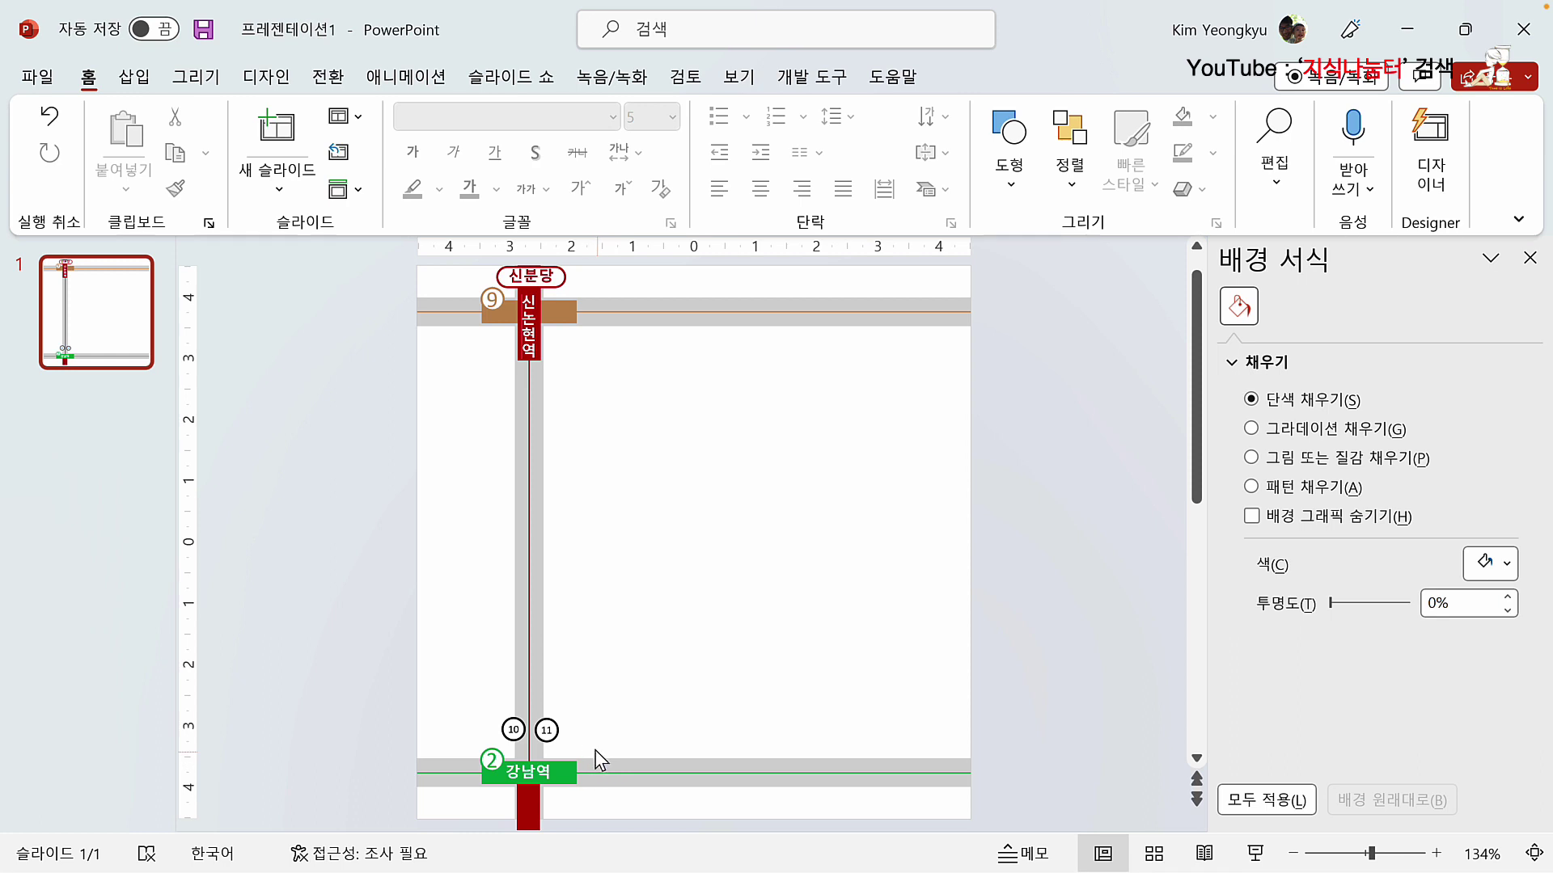
{"action": "left_click", "coordinate": [550, 730]}
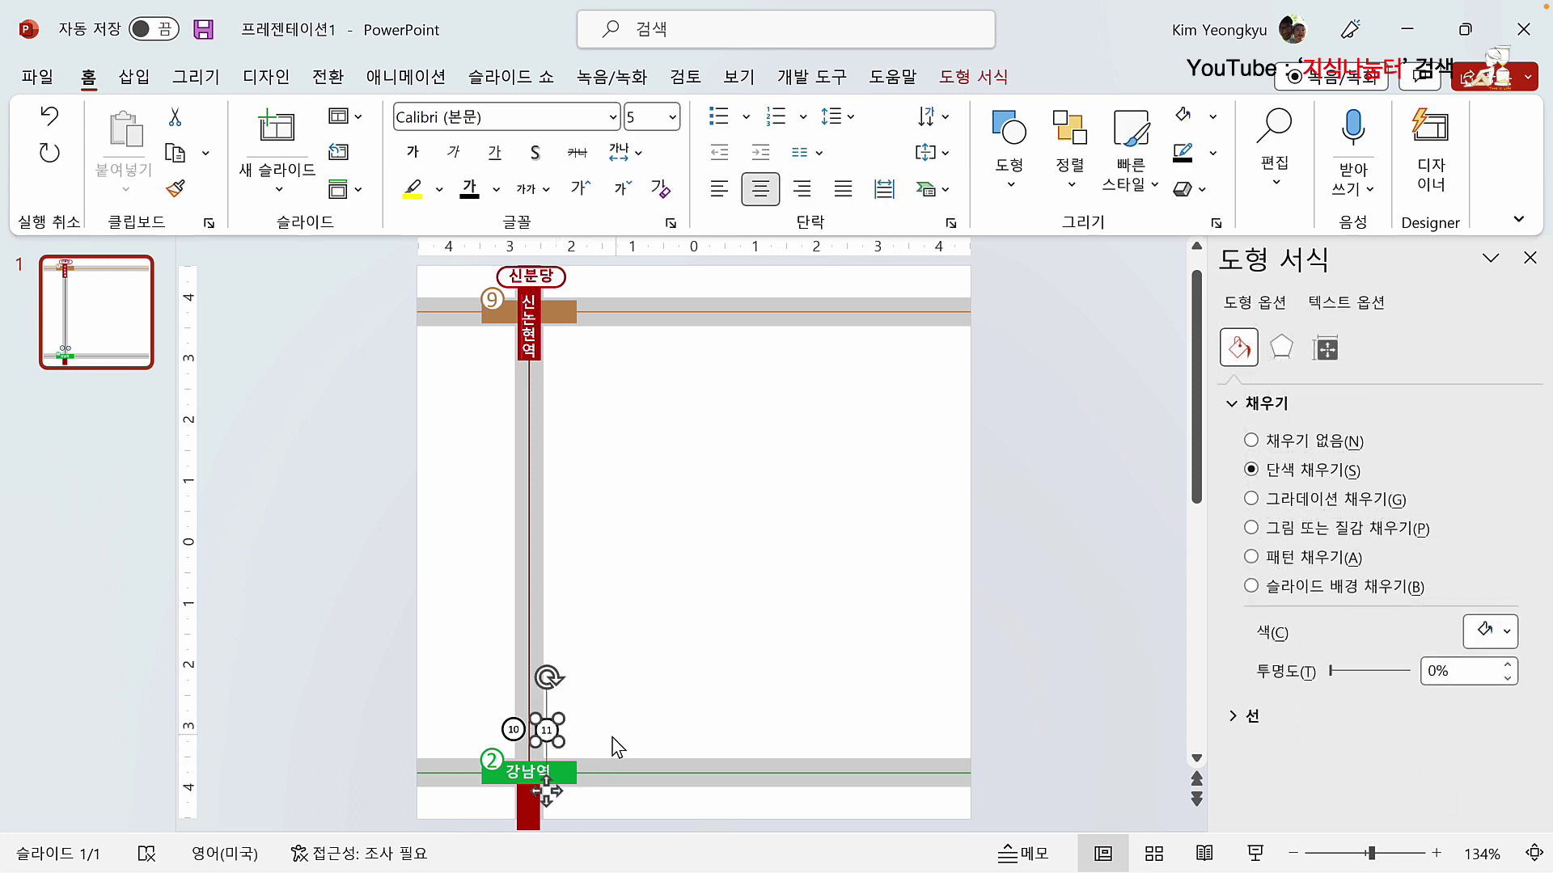
{"action": "left_click_drag", "start_coordinate": [547, 791], "coordinate": [572, 817]}
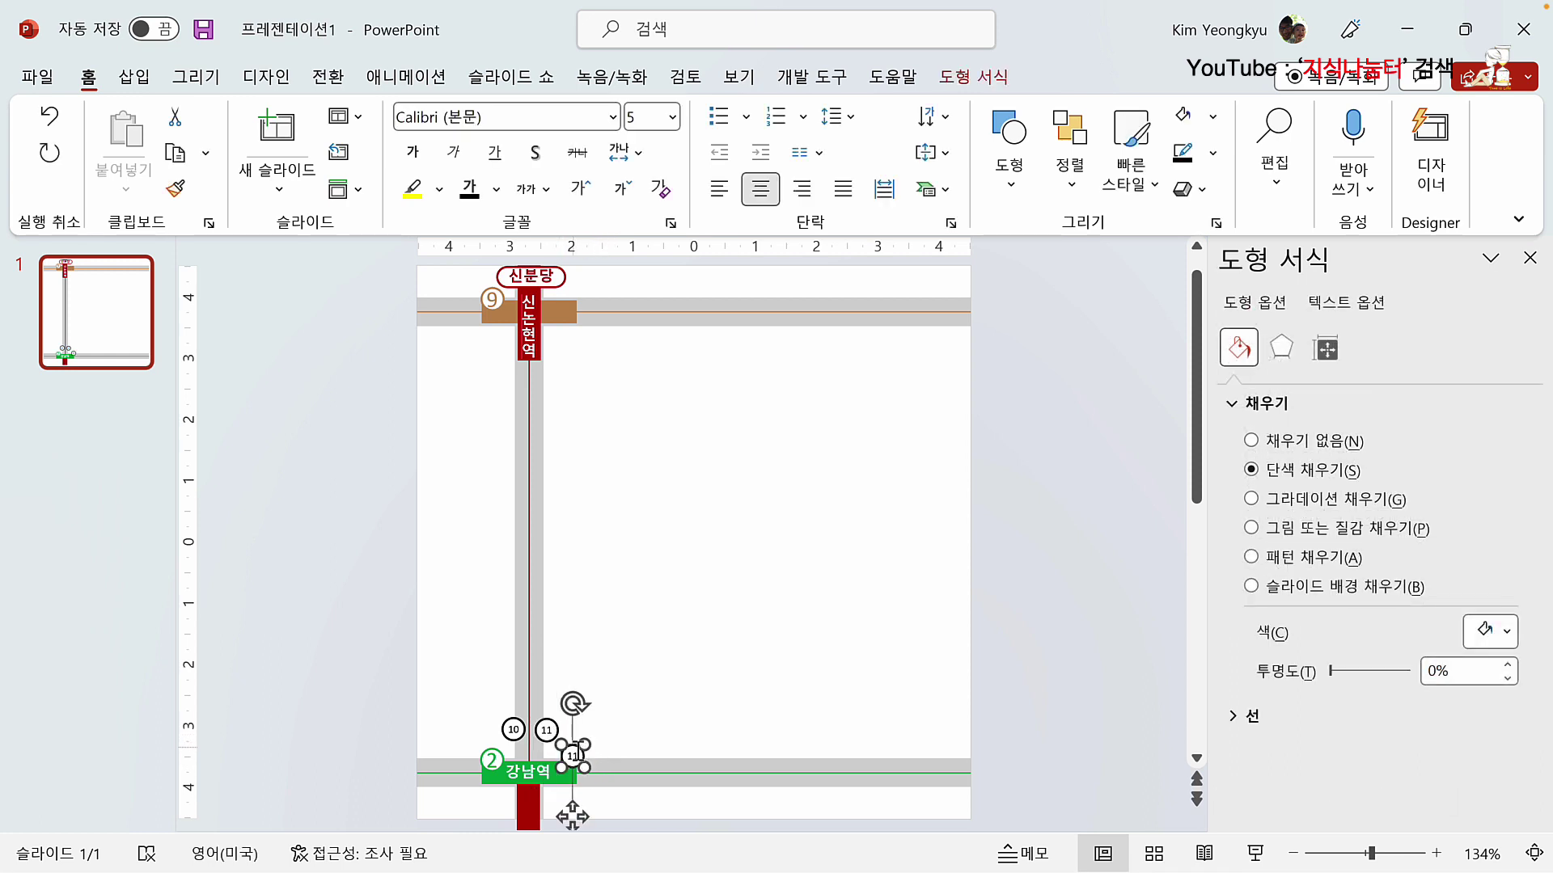
{"action": "left_click_drag", "start_coordinate": [588, 754], "coordinate": [609, 762]}
{"action": "left_click", "coordinate": [610, 762]}
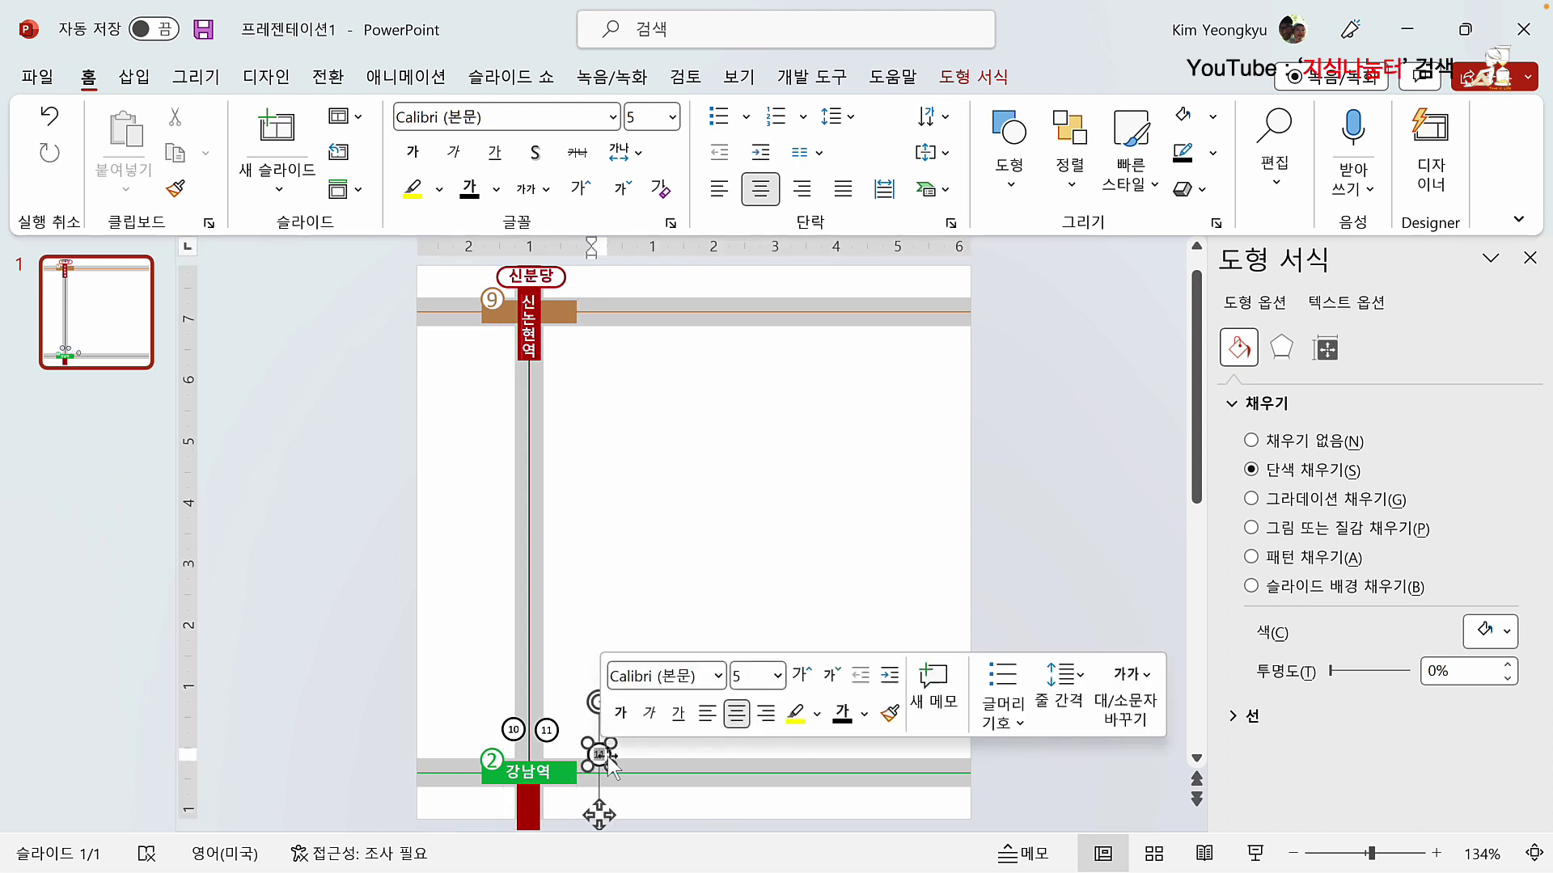
{"action": "left_click", "coordinate": [644, 748]}
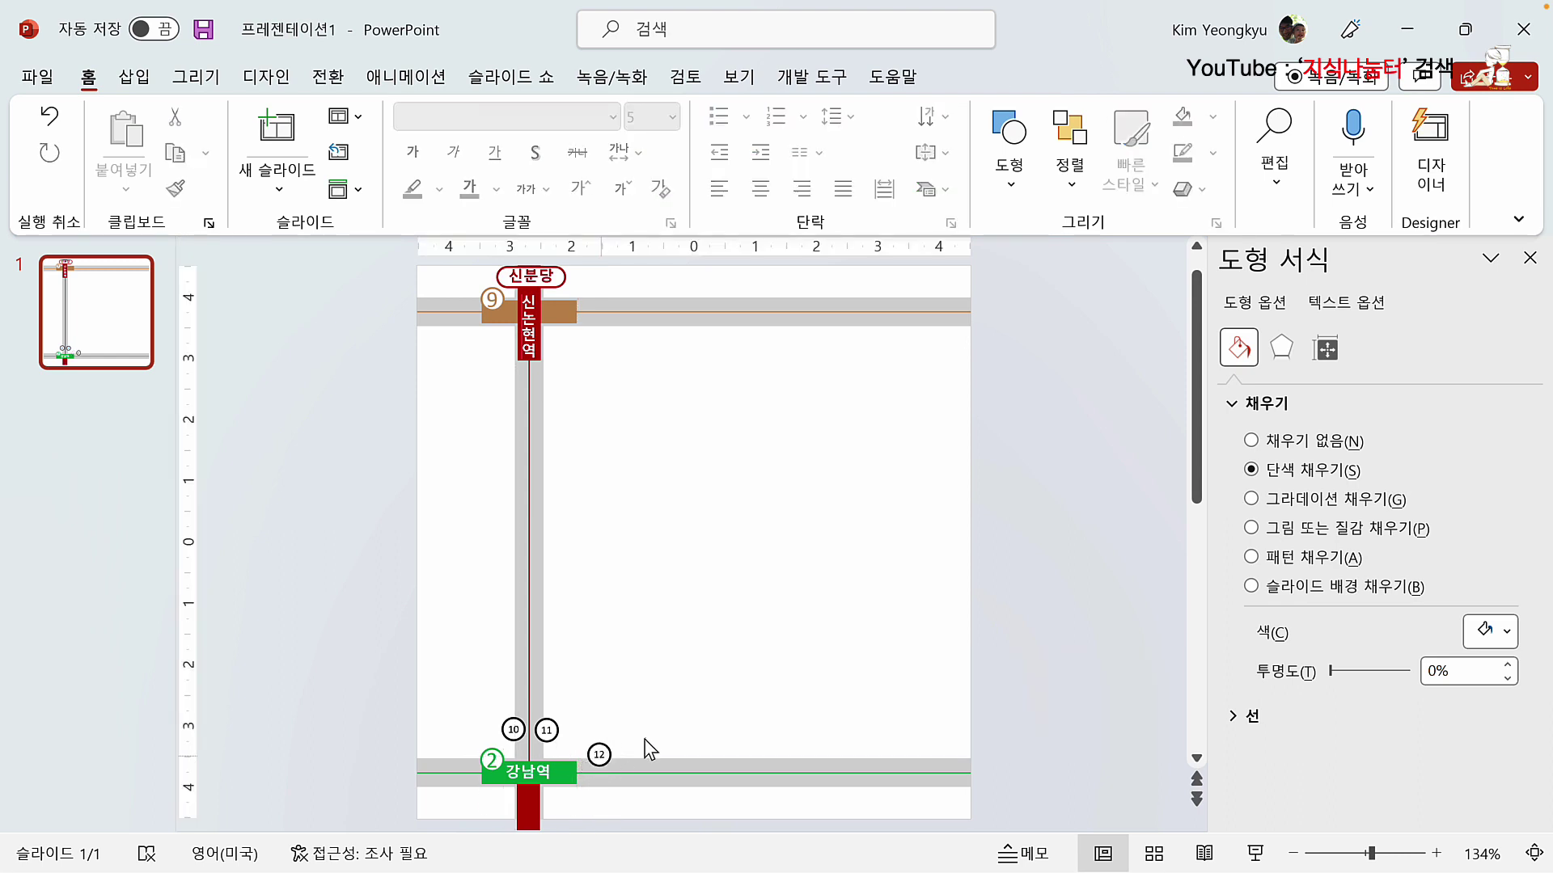
Step: Duplicate the circle numbered 12, change the copy's number to 1 and place it directly below the 12, under the green line
{"action": "left_click", "coordinate": [598, 755]}
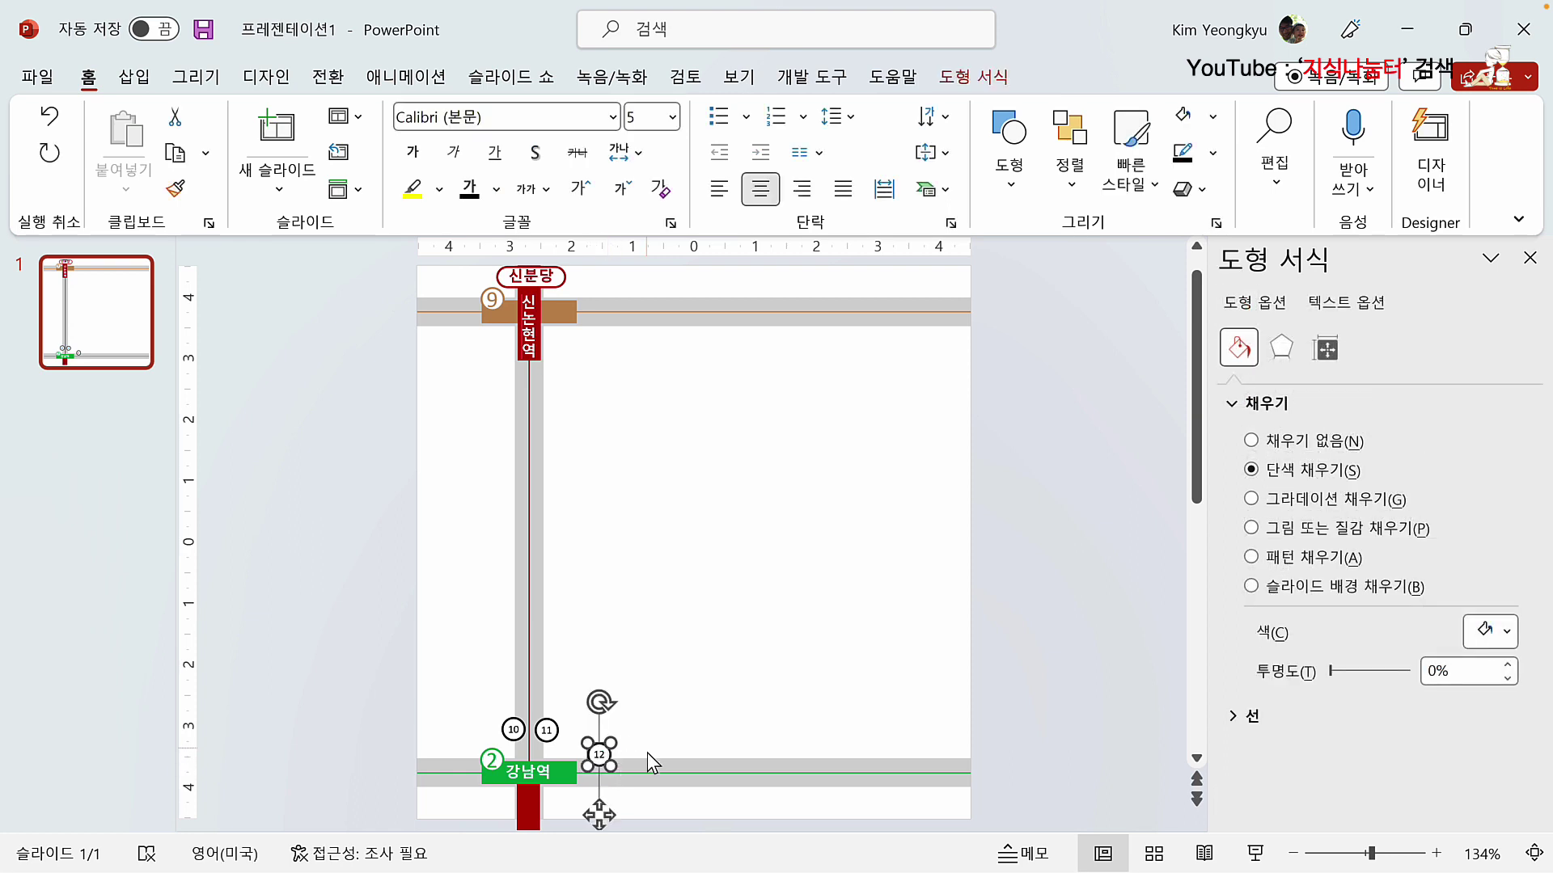
{"action": "key", "text": "ctrl+d"}
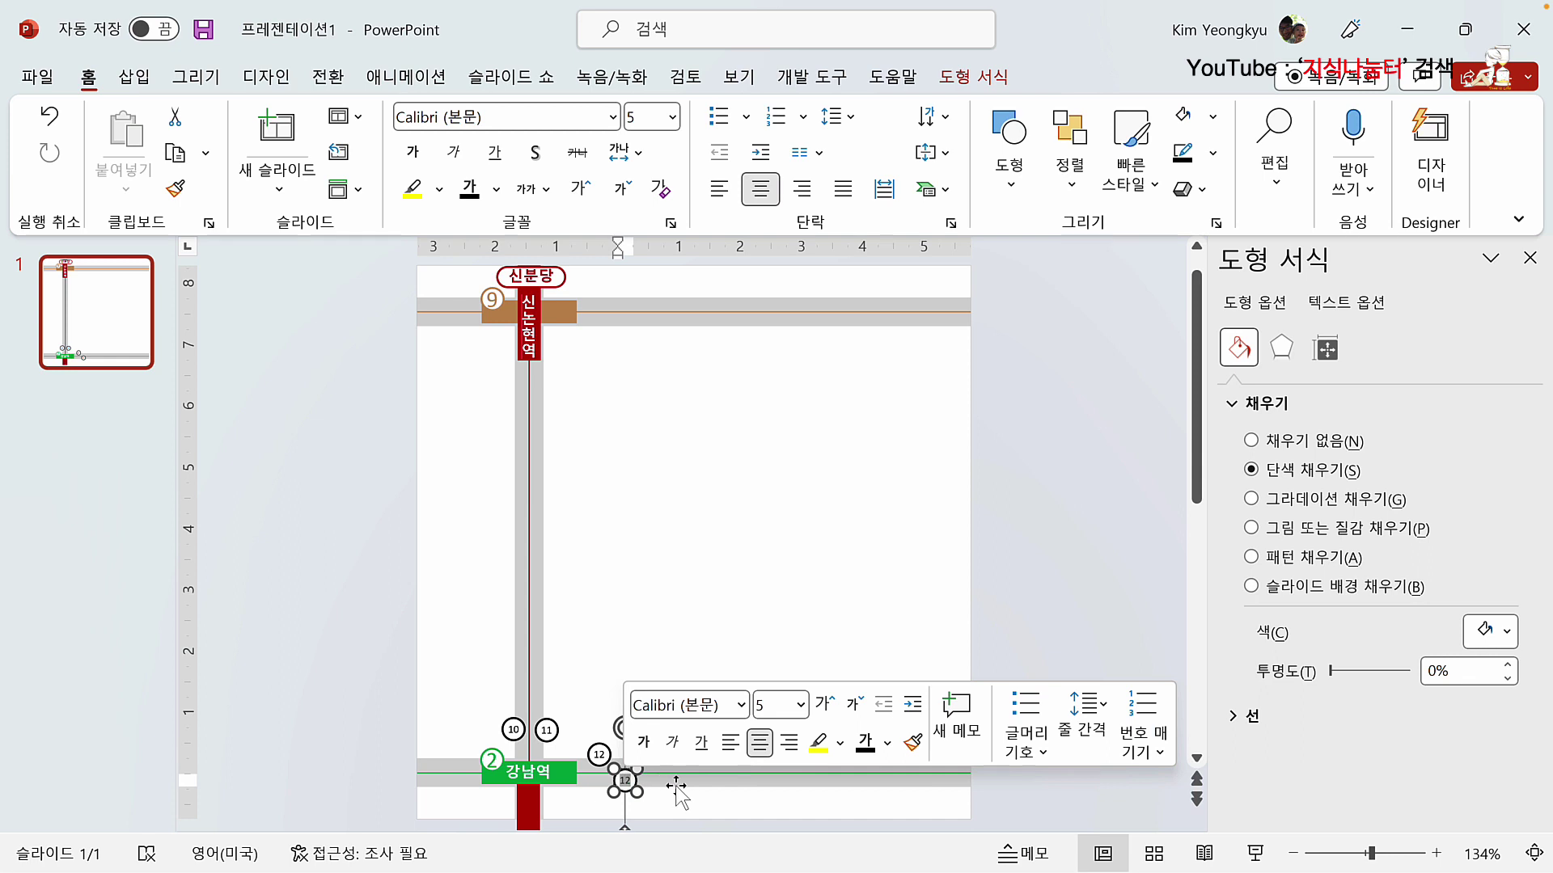
{"action": "left_click", "coordinate": [693, 762]}
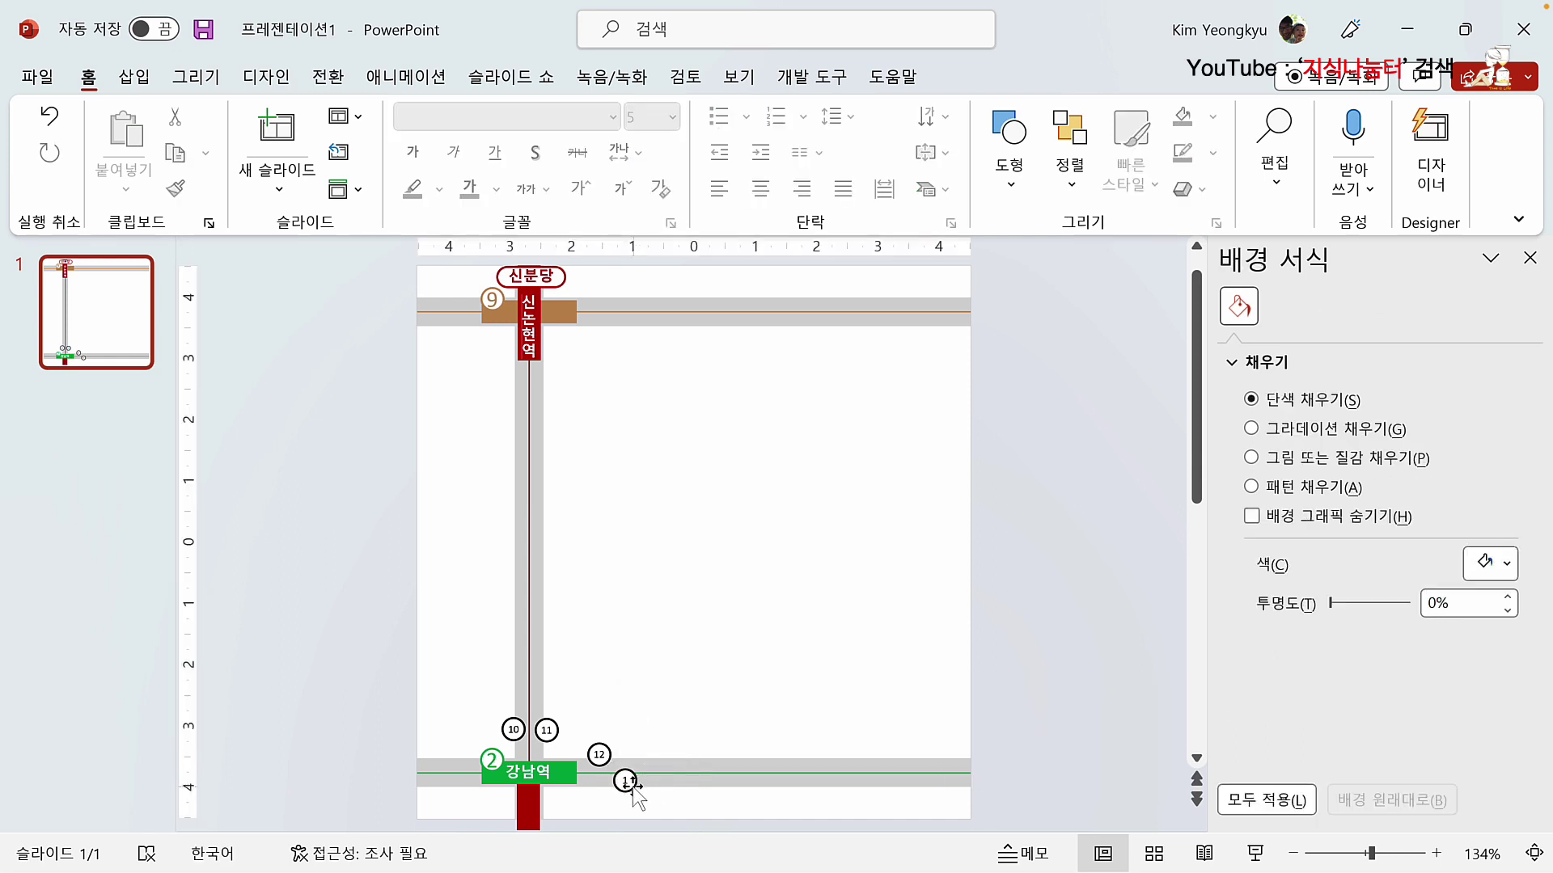
{"action": "left_click_drag", "start_coordinate": [627, 782], "coordinate": [606, 799]}
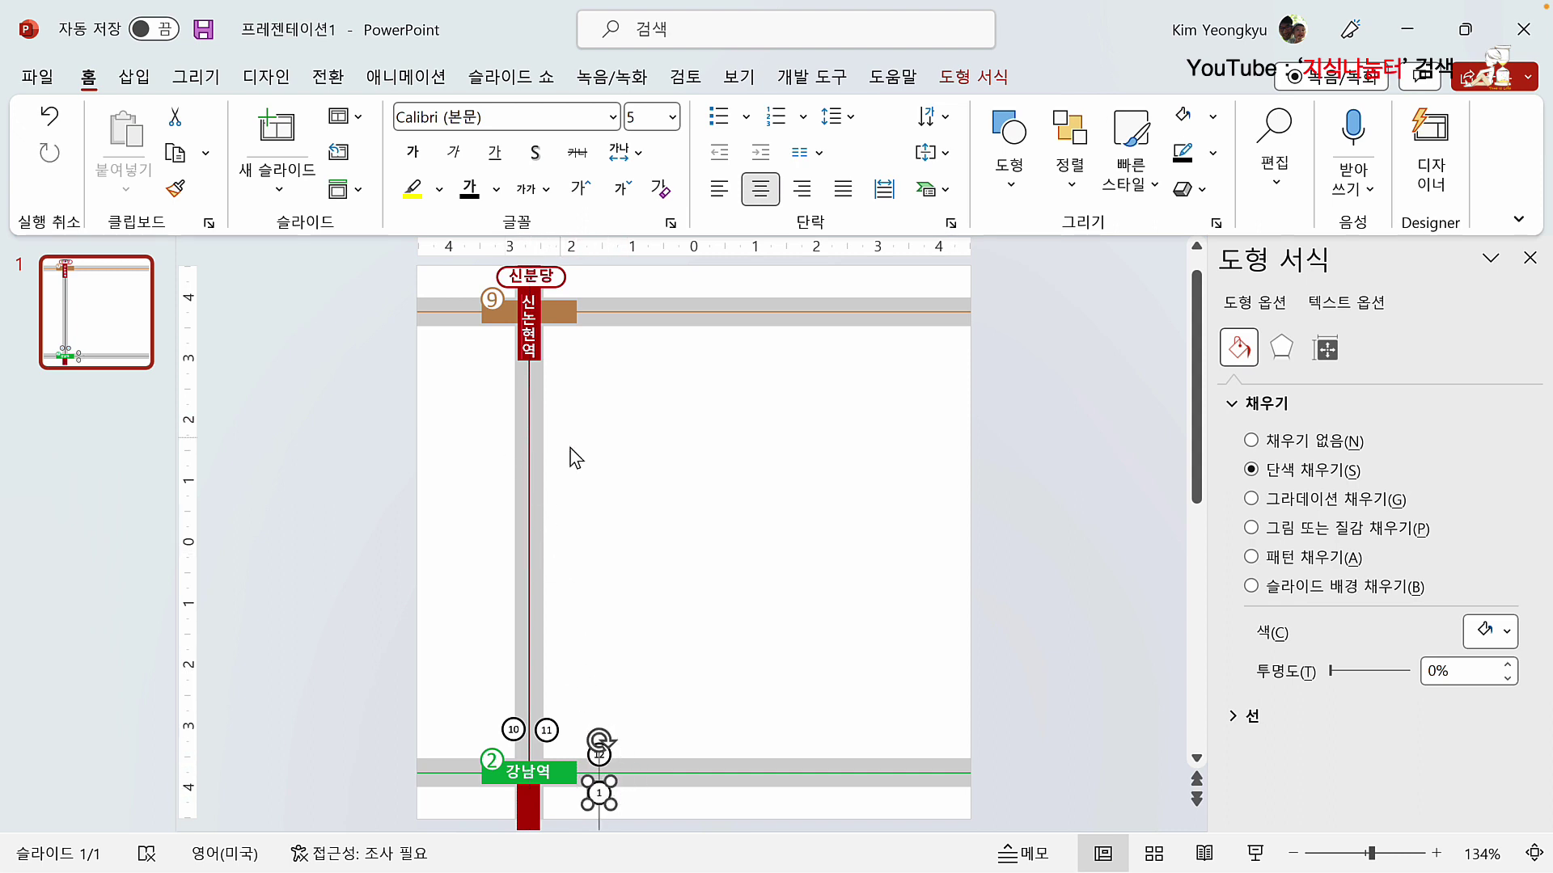
Step: Duplicate the circle numbered 11, place the copy below 신논현역 on the right side of the vertical line and change its number to 6
{"action": "left_click", "coordinate": [553, 723]}
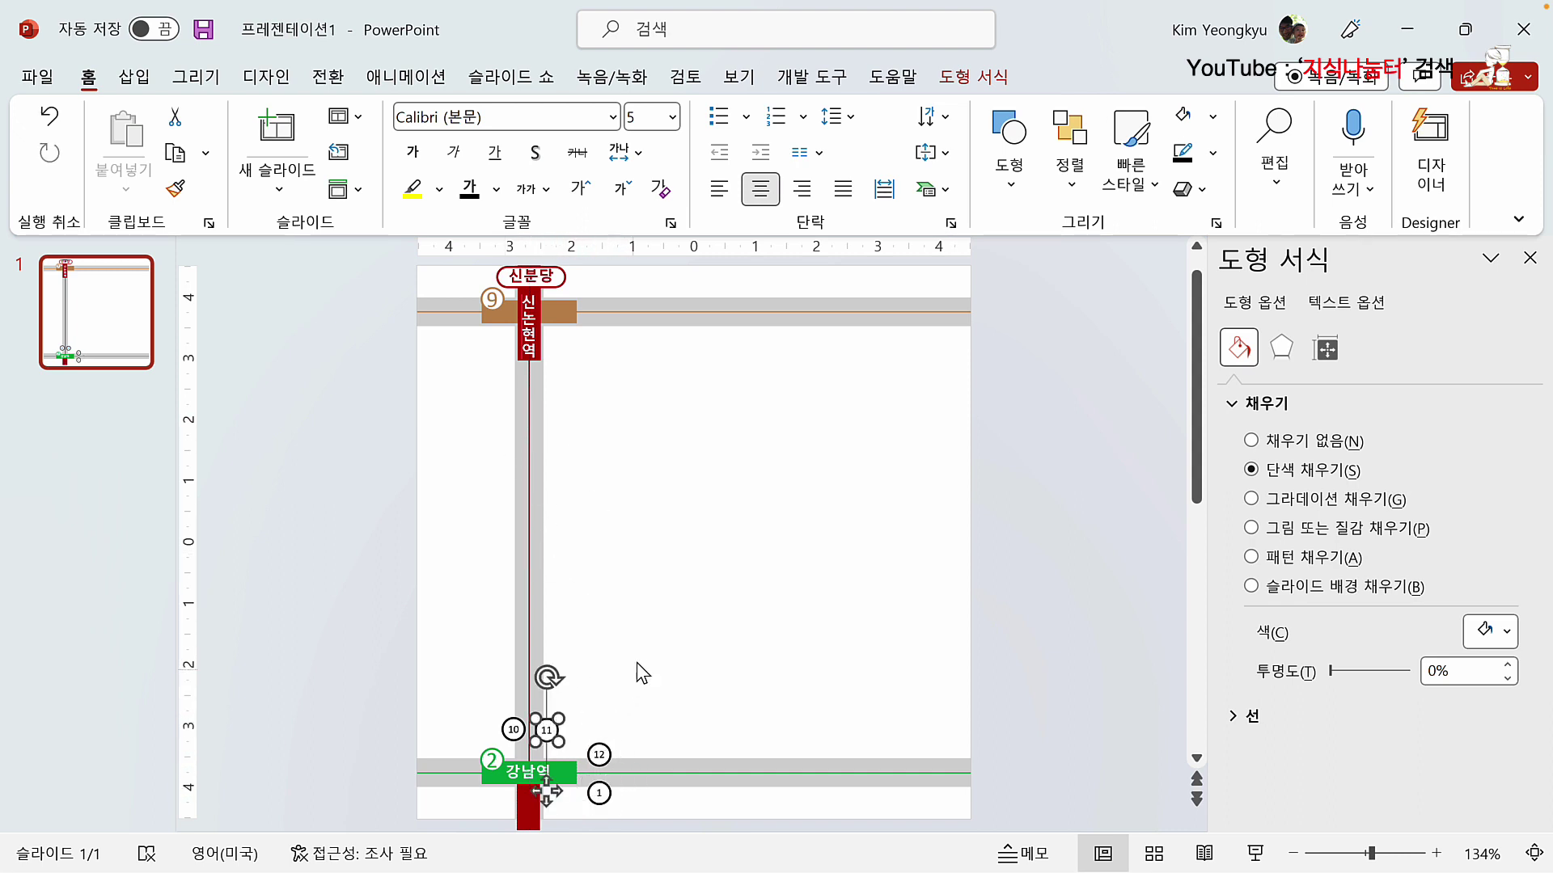
{"action": "key", "text": "ctrl+d"}
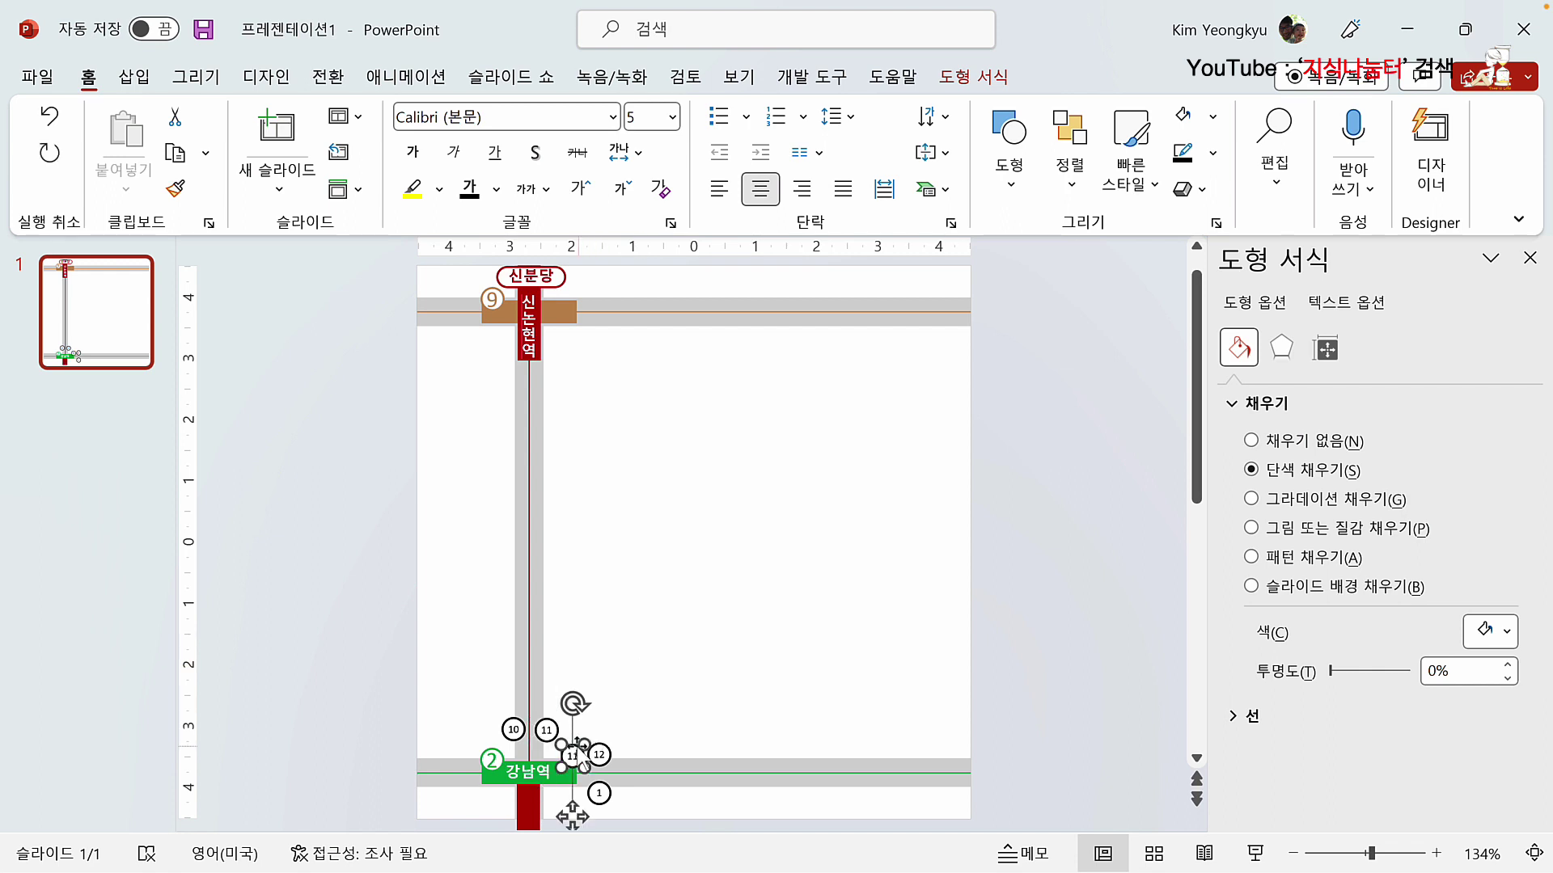
{"action": "left_click_drag", "start_coordinate": [574, 746], "coordinate": [547, 382]}
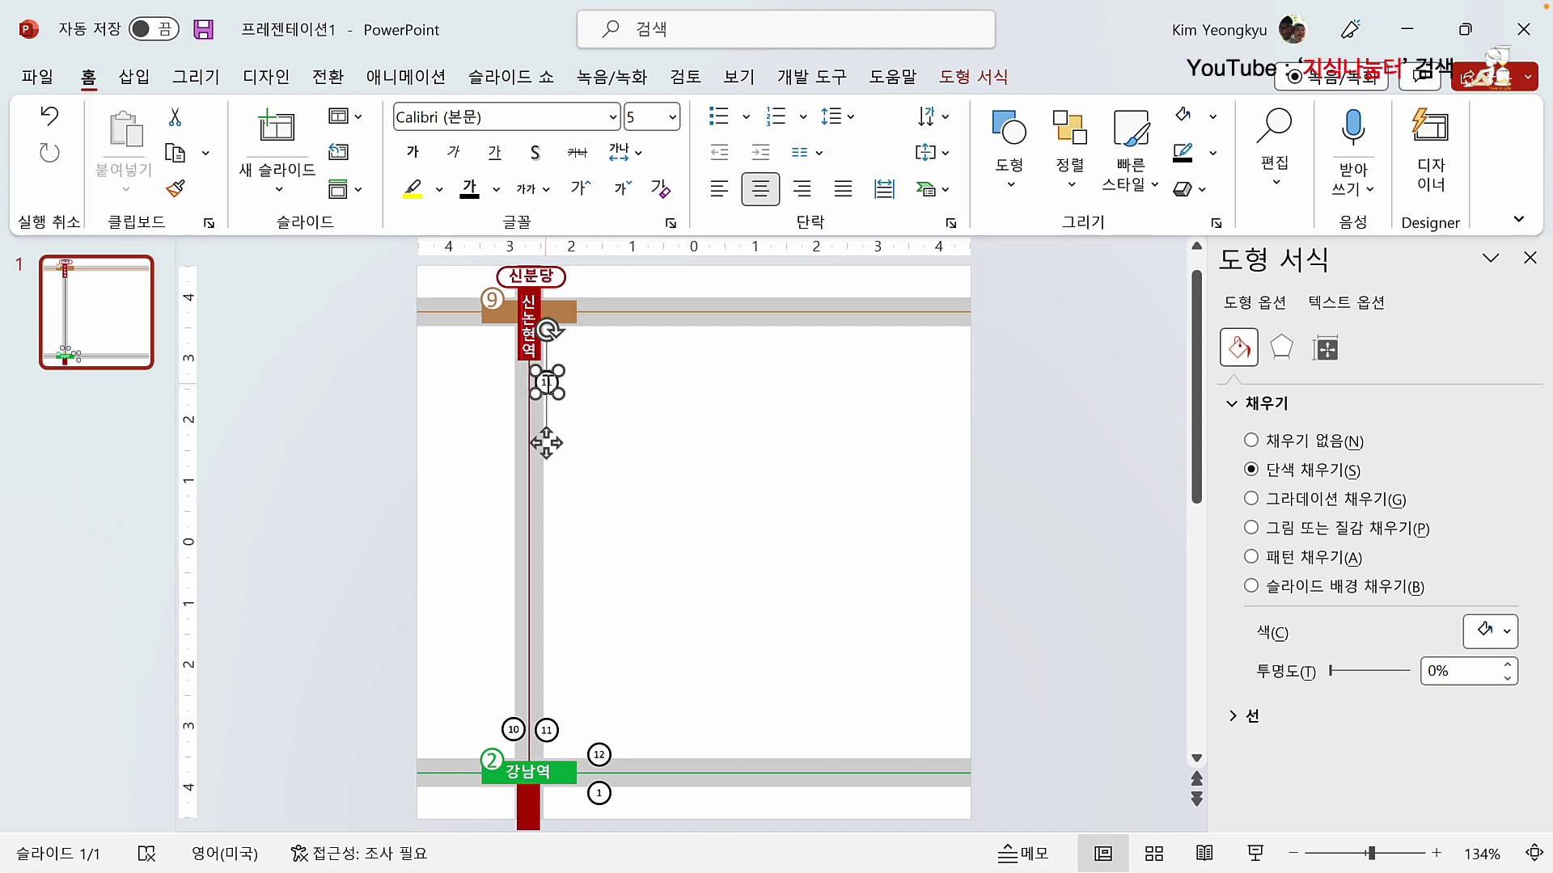
{"action": "key", "text": "F2"}
{"action": "type", "text": "6"}
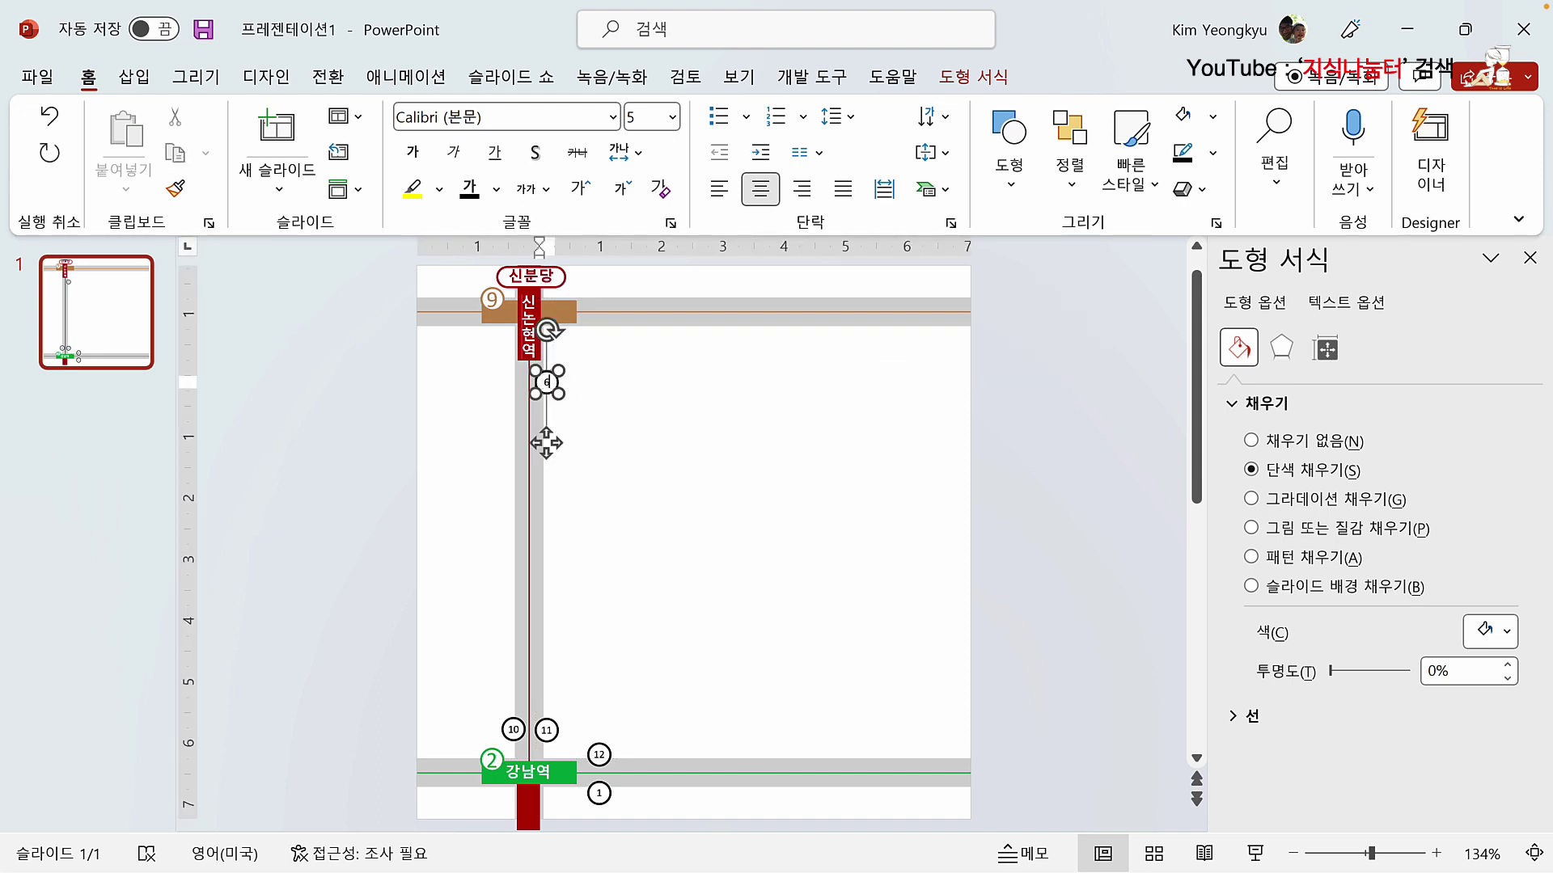
{"action": "left_click", "coordinate": [566, 392]}
{"action": "left_click", "coordinate": [558, 388]}
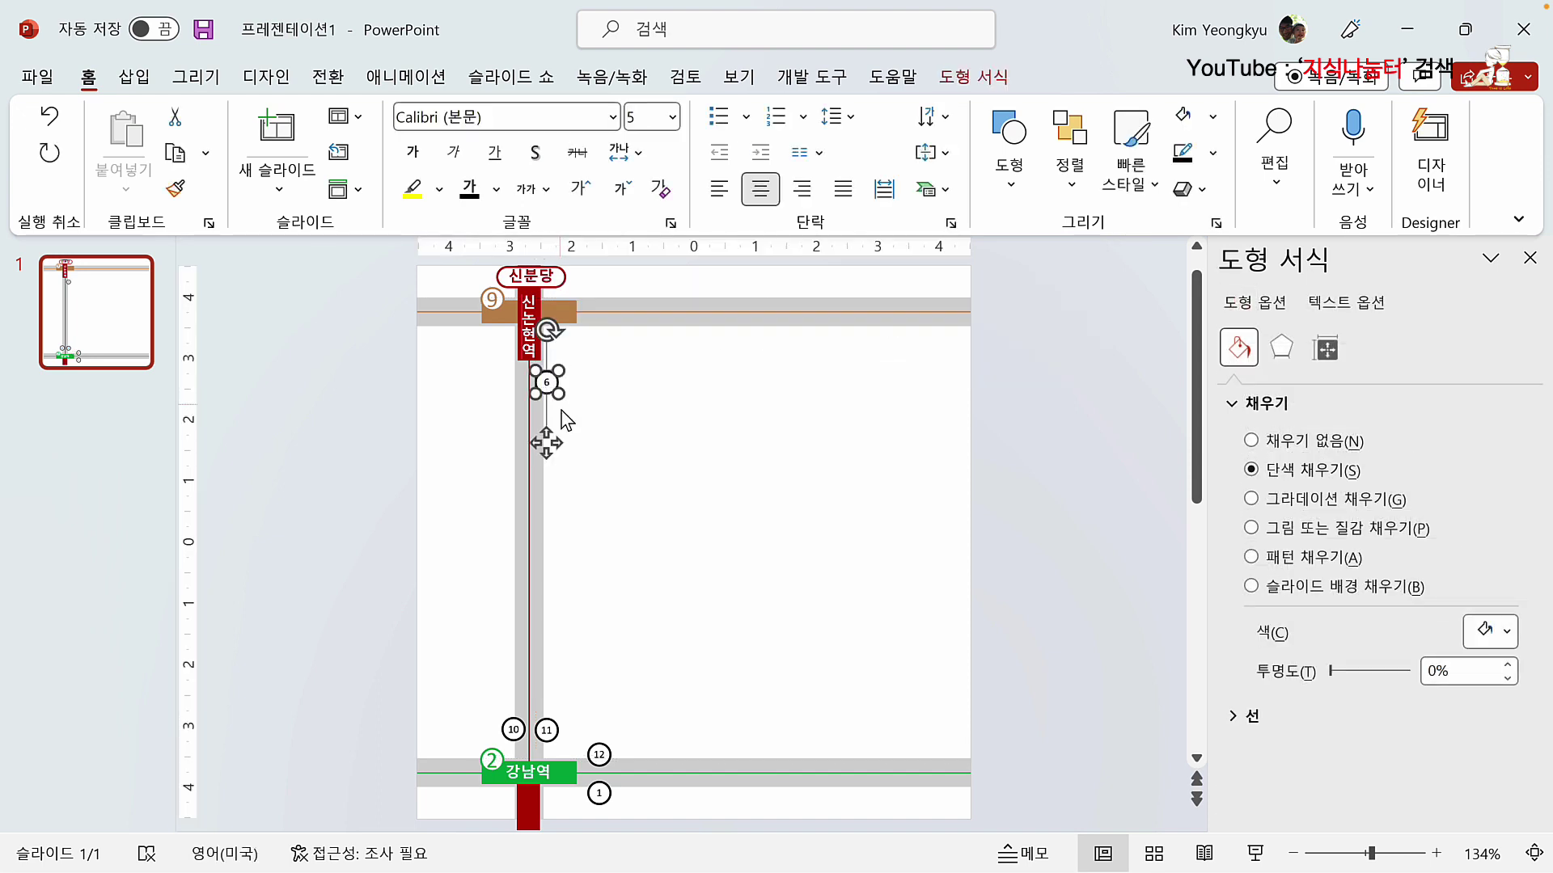
Step: Duplicate the circle numbered 6, place the copy level with it on the left side of the vertical line and change its number to 7
{"action": "key", "text": "ctrl+d"}
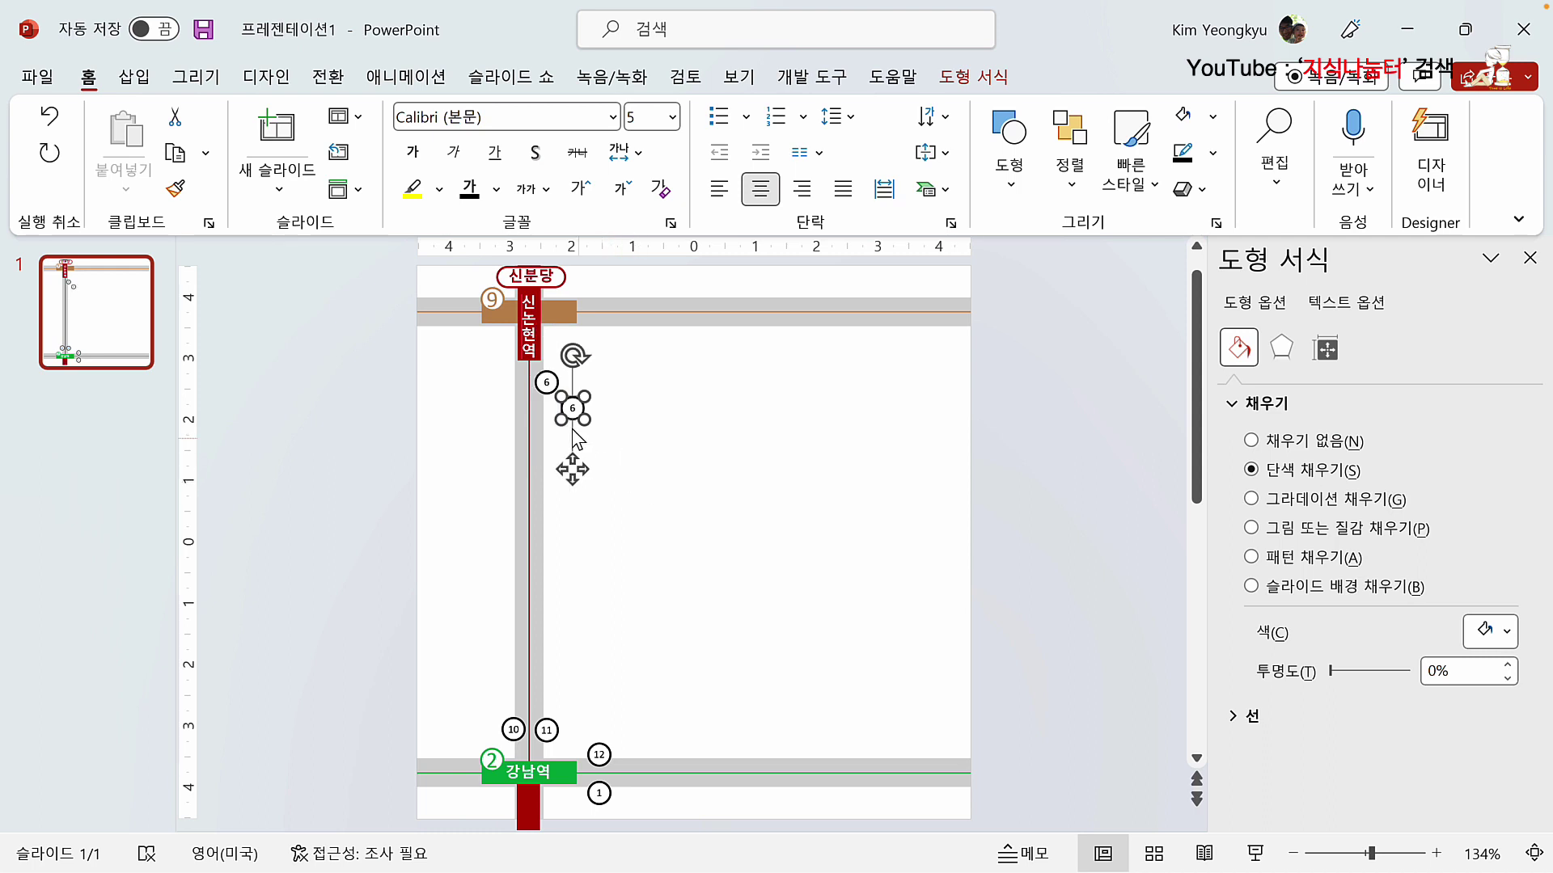
{"action": "left_click_drag", "start_coordinate": [574, 410], "coordinate": [509, 384]}
{"action": "double_click", "coordinate": [509, 383]}
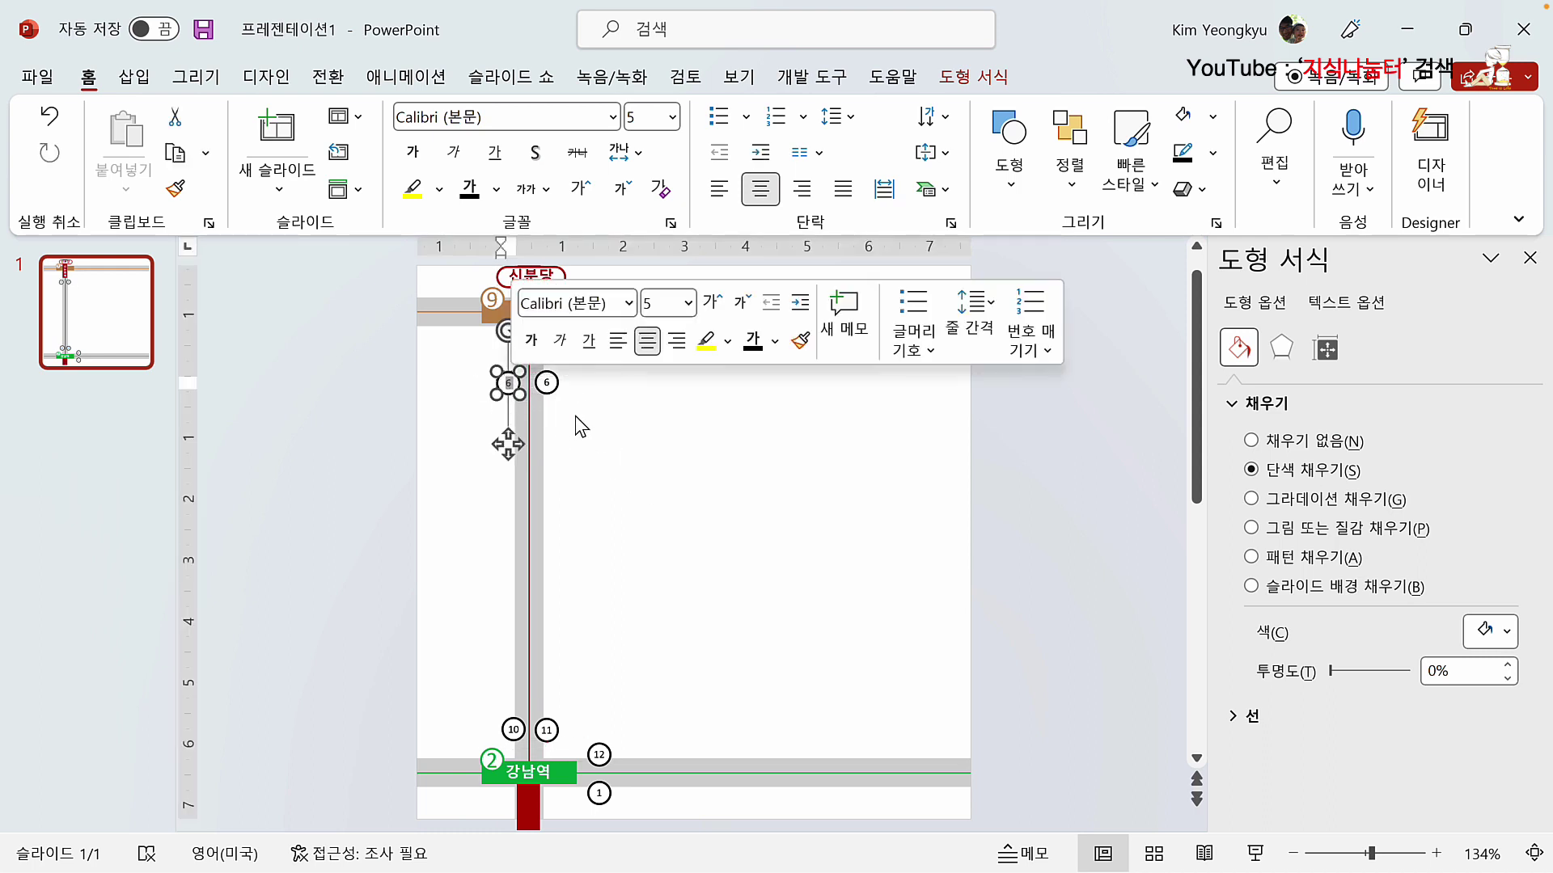
{"action": "type", "text": "7"}
{"action": "left_click", "coordinate": [589, 494]}
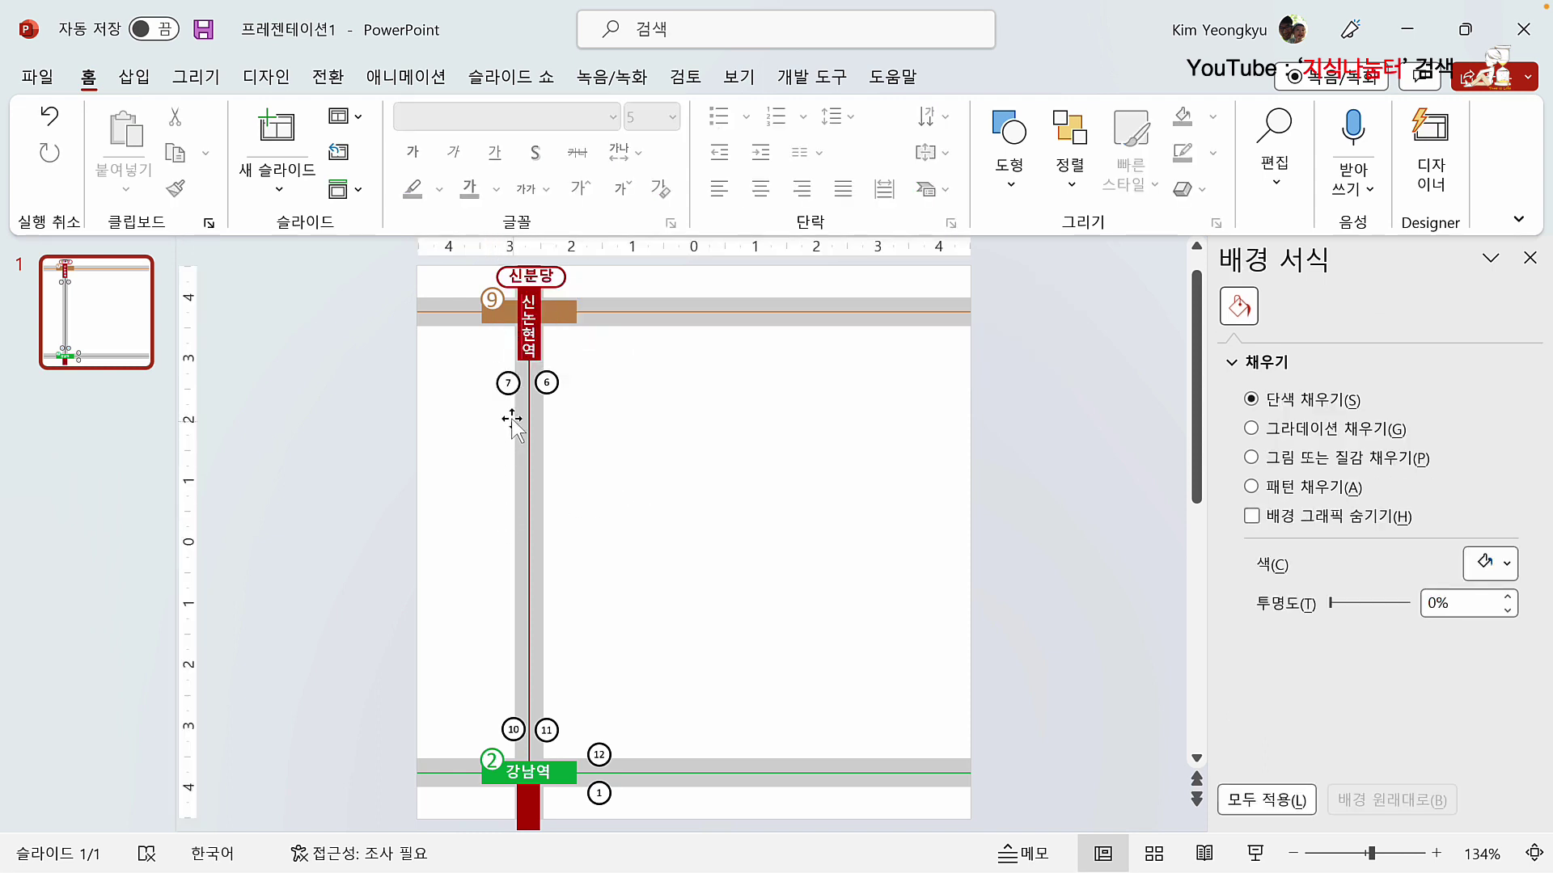
Step: Set the outline weight of the six exit circles 7, 6, 10, 11, 12 and 1 to ¾ pt
{"action": "left_click", "coordinate": [508, 397]}
{"action": "left_click", "coordinate": [547, 382], "text": "shift"}
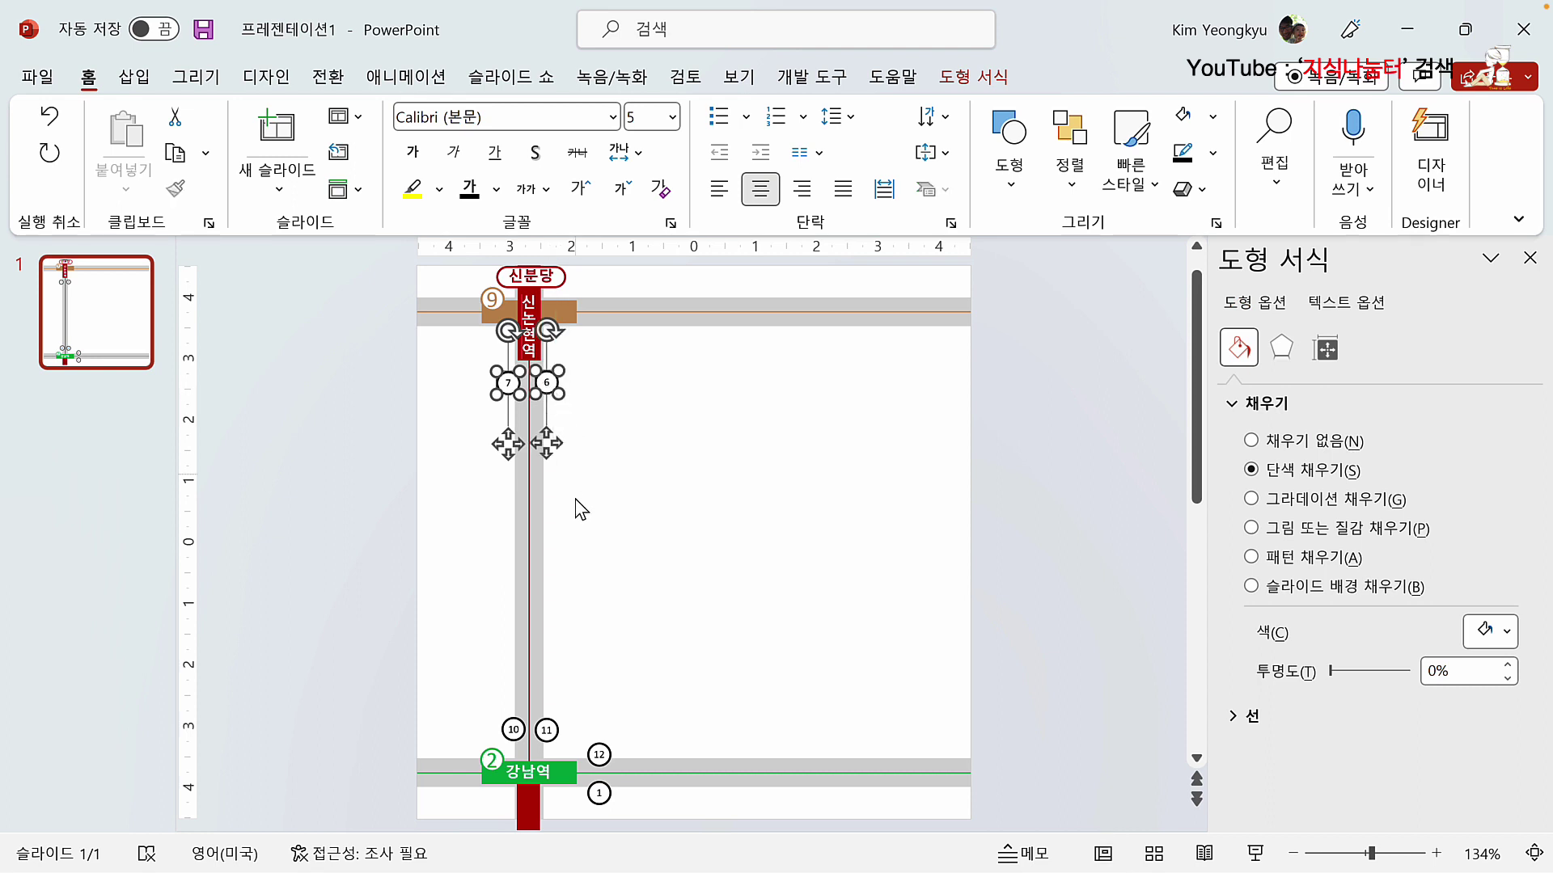
{"action": "left_click", "coordinate": [514, 727], "text": "shift"}
{"action": "left_click", "coordinate": [547, 730], "text": "shift"}
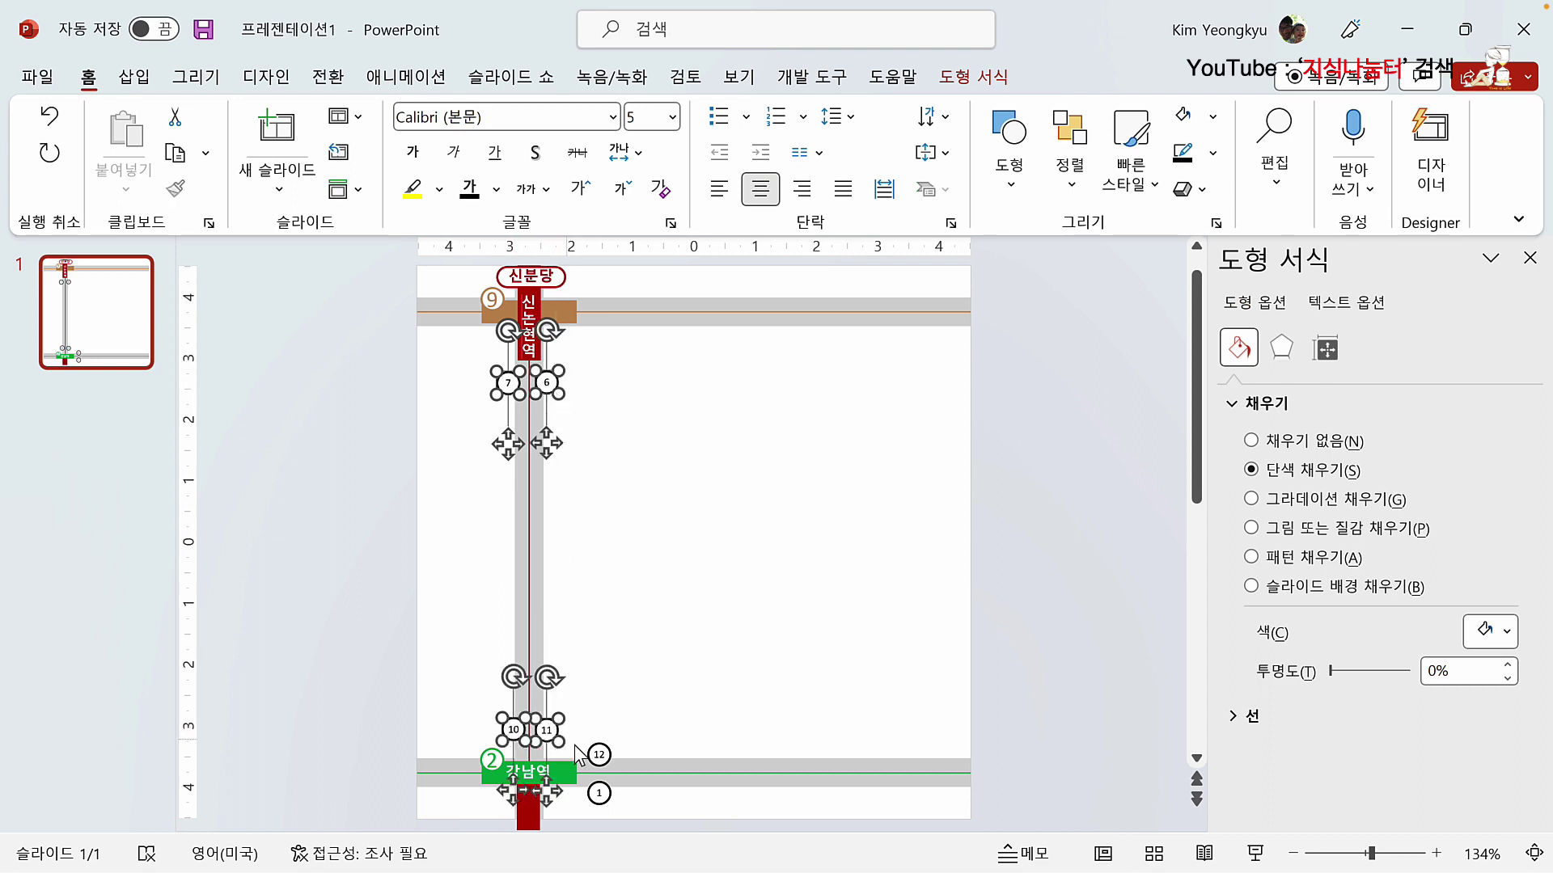
{"action": "left_click", "coordinate": [599, 755], "text": "shift"}
{"action": "left_click", "coordinate": [599, 794], "text": "shift"}
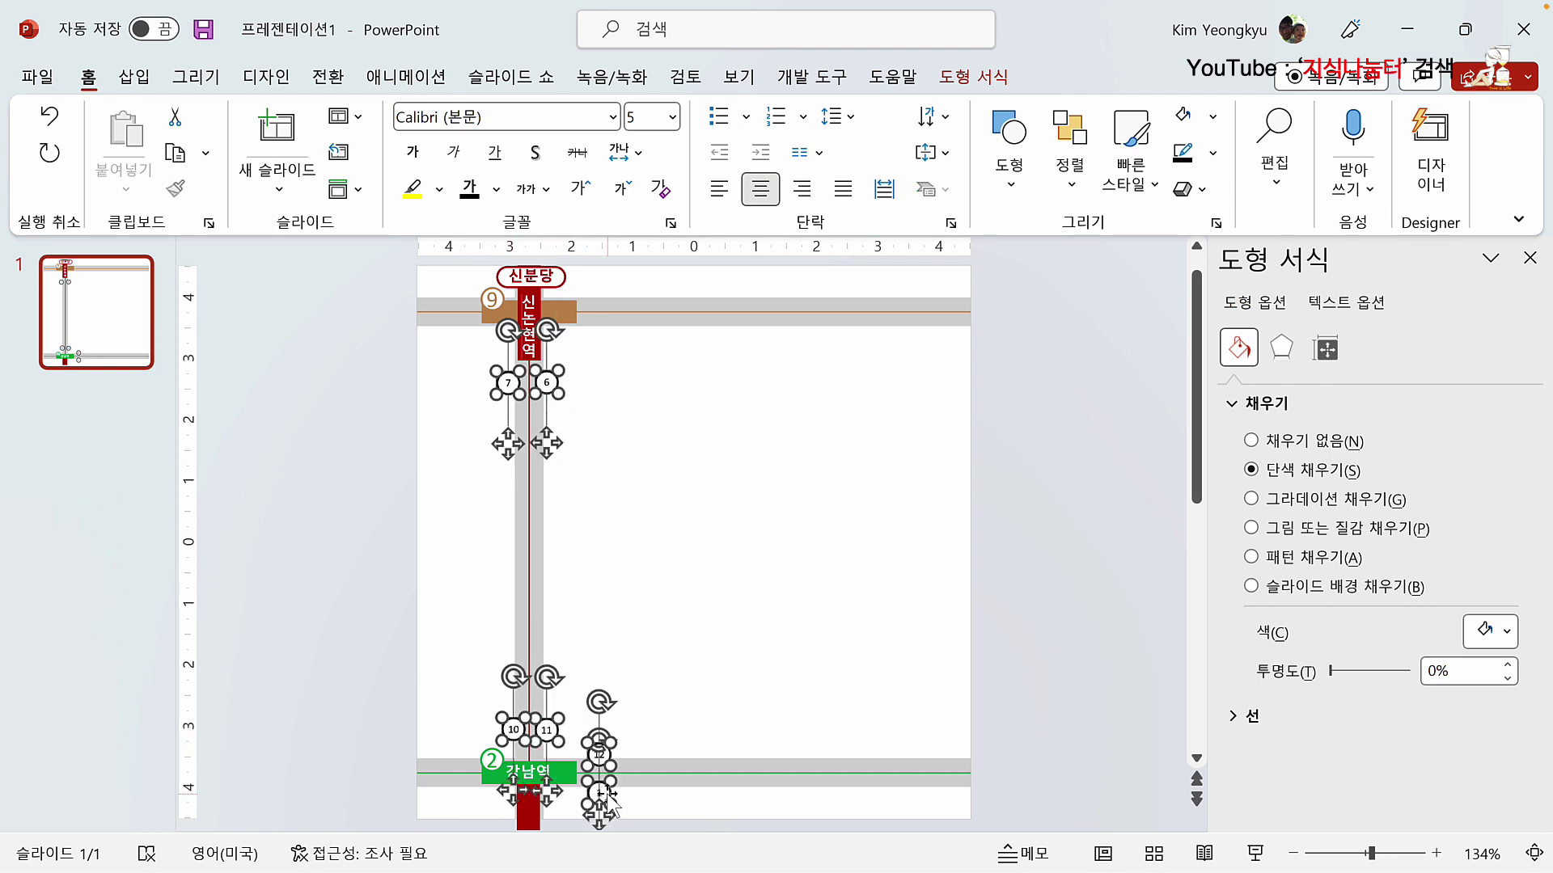
{"action": "left_click", "coordinate": [973, 76]}
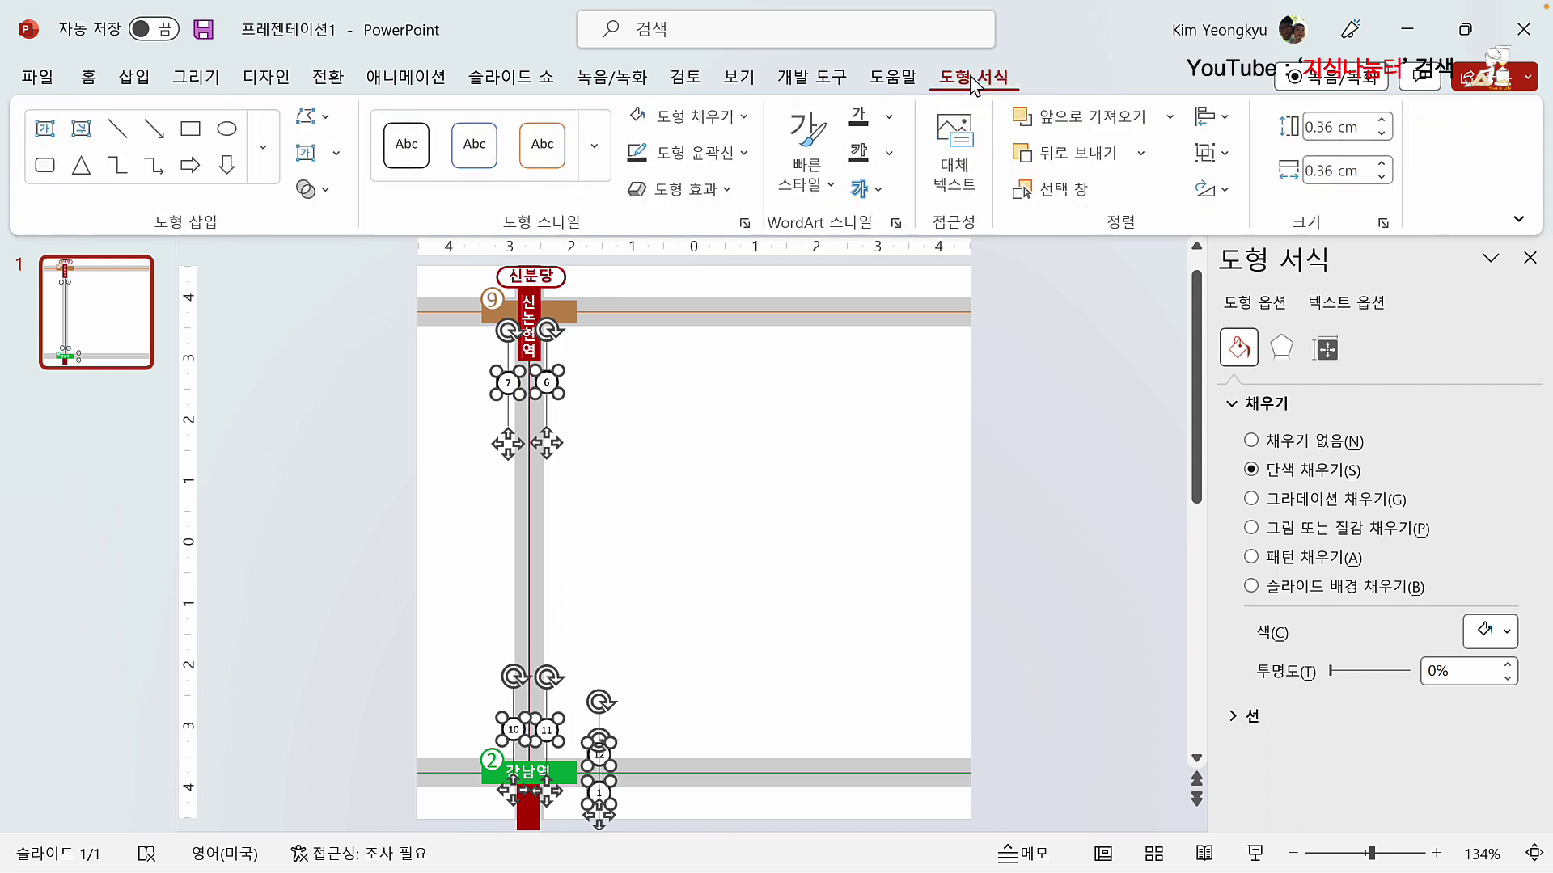
{"action": "left_click", "coordinate": [744, 154]}
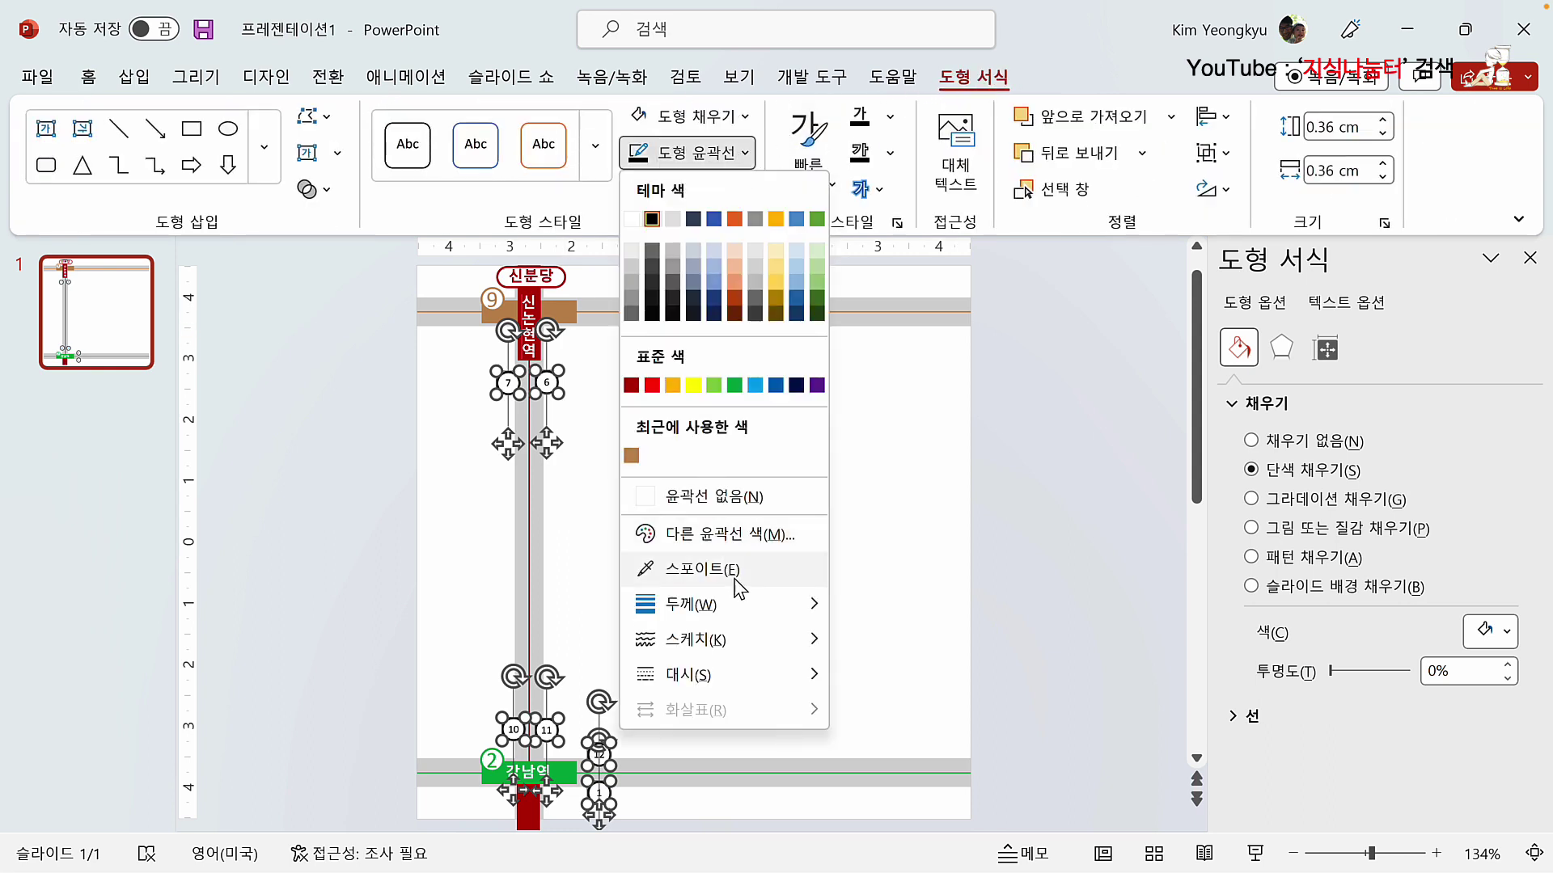
{"action": "mouse_move", "coordinate": [776, 604]}
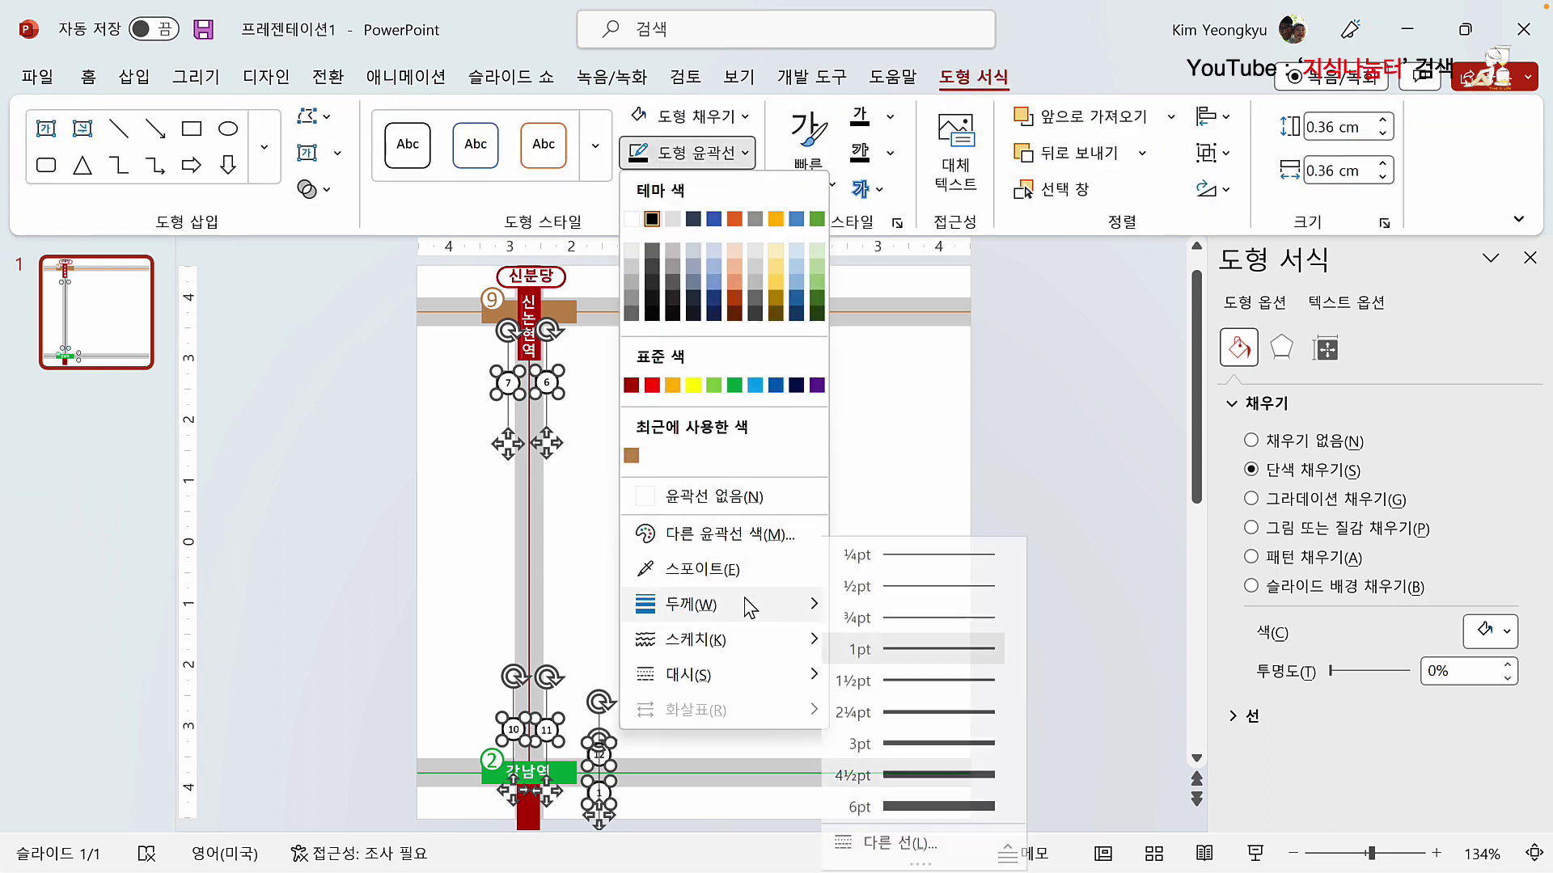
{"action": "left_click", "coordinate": [921, 621]}
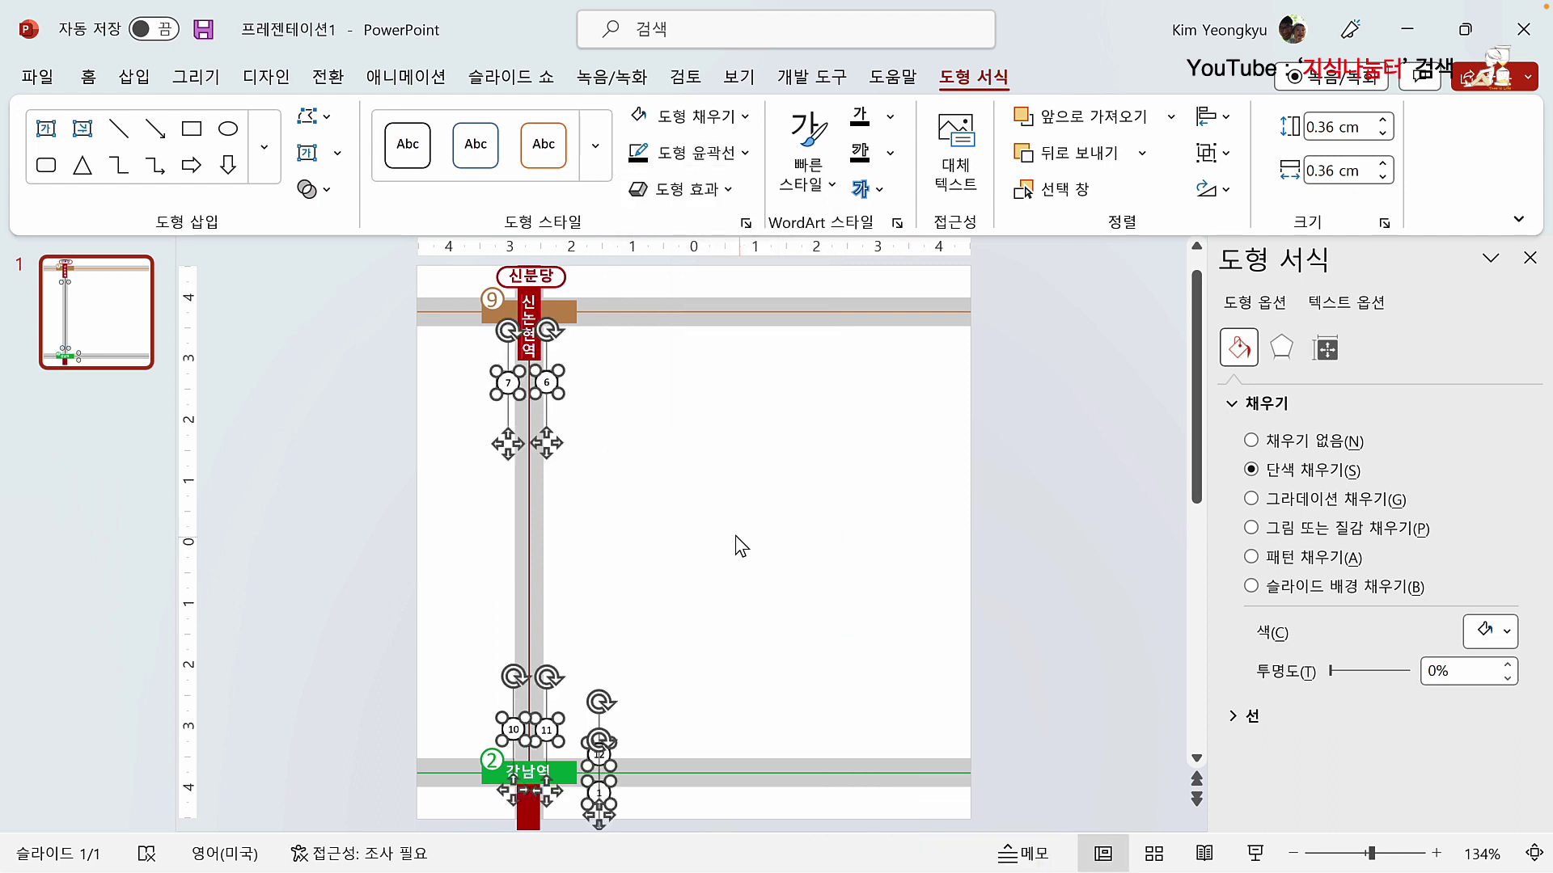
Step: Increase the font size of the numbers in all six exit circles to 7
{"action": "left_click", "coordinate": [88, 77]}
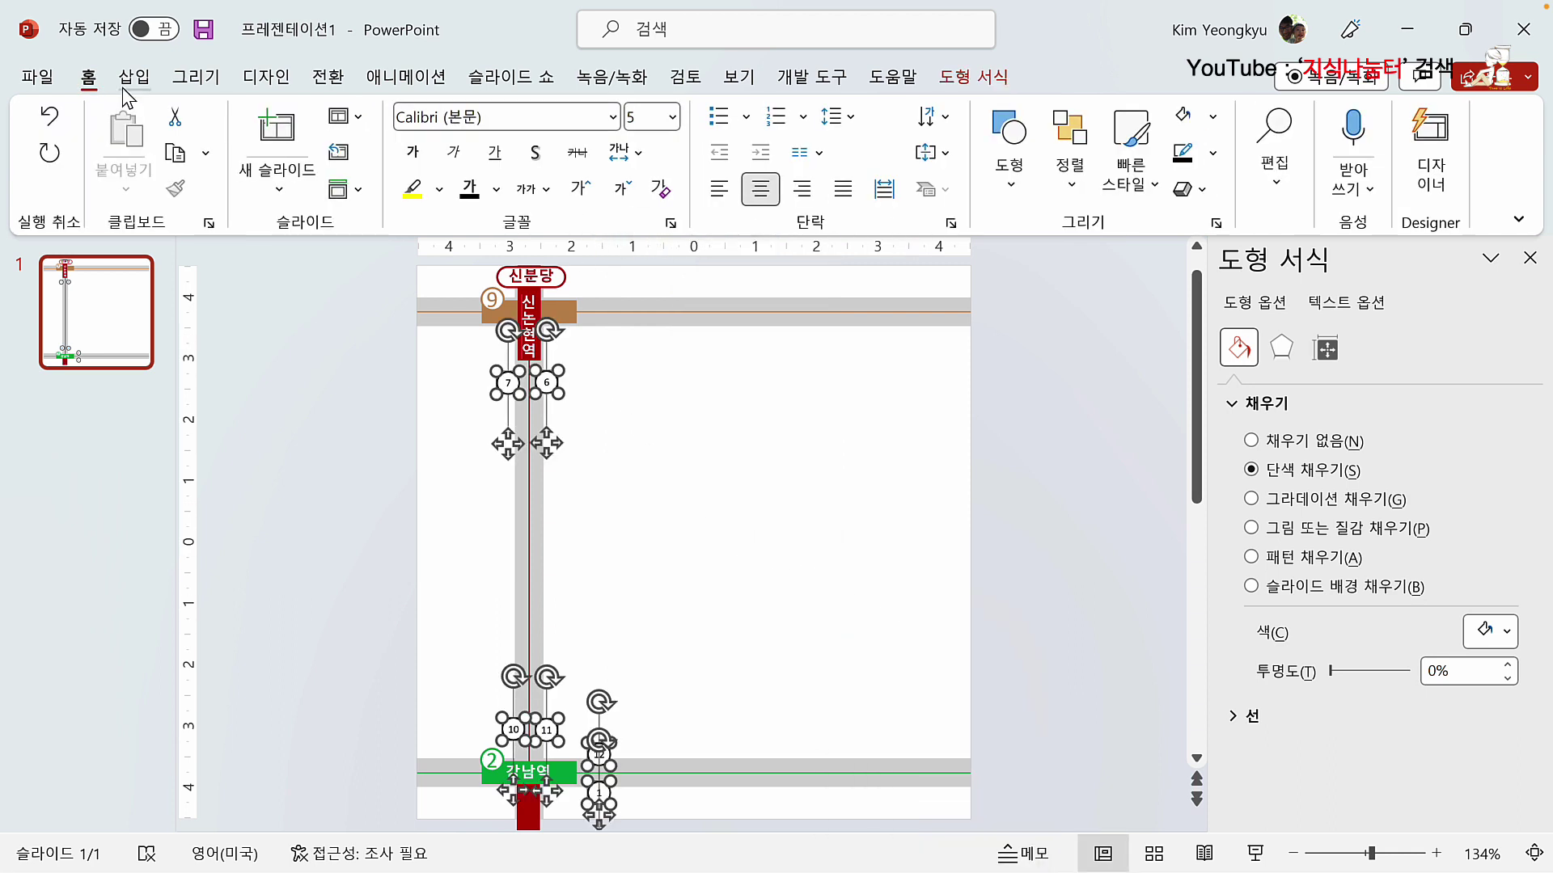
{"action": "left_click", "coordinate": [582, 191]}
{"action": "left_click", "coordinate": [581, 191]}
{"action": "left_click", "coordinate": [672, 457]}
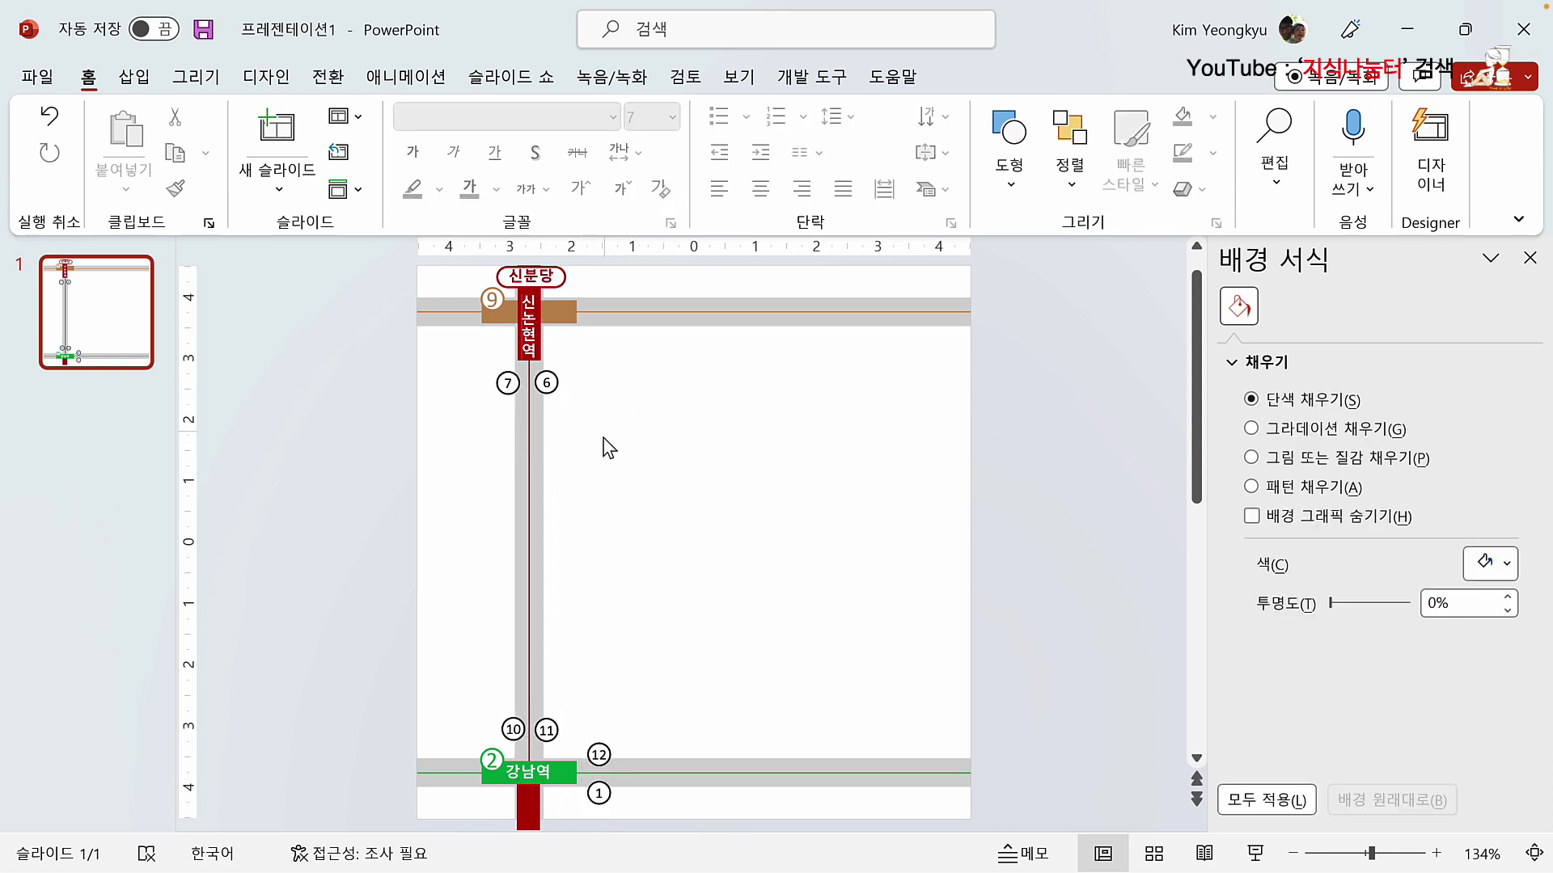
Step: Fill the circles numbered 6 and 11 with yellow
{"action": "left_click", "coordinate": [552, 387]}
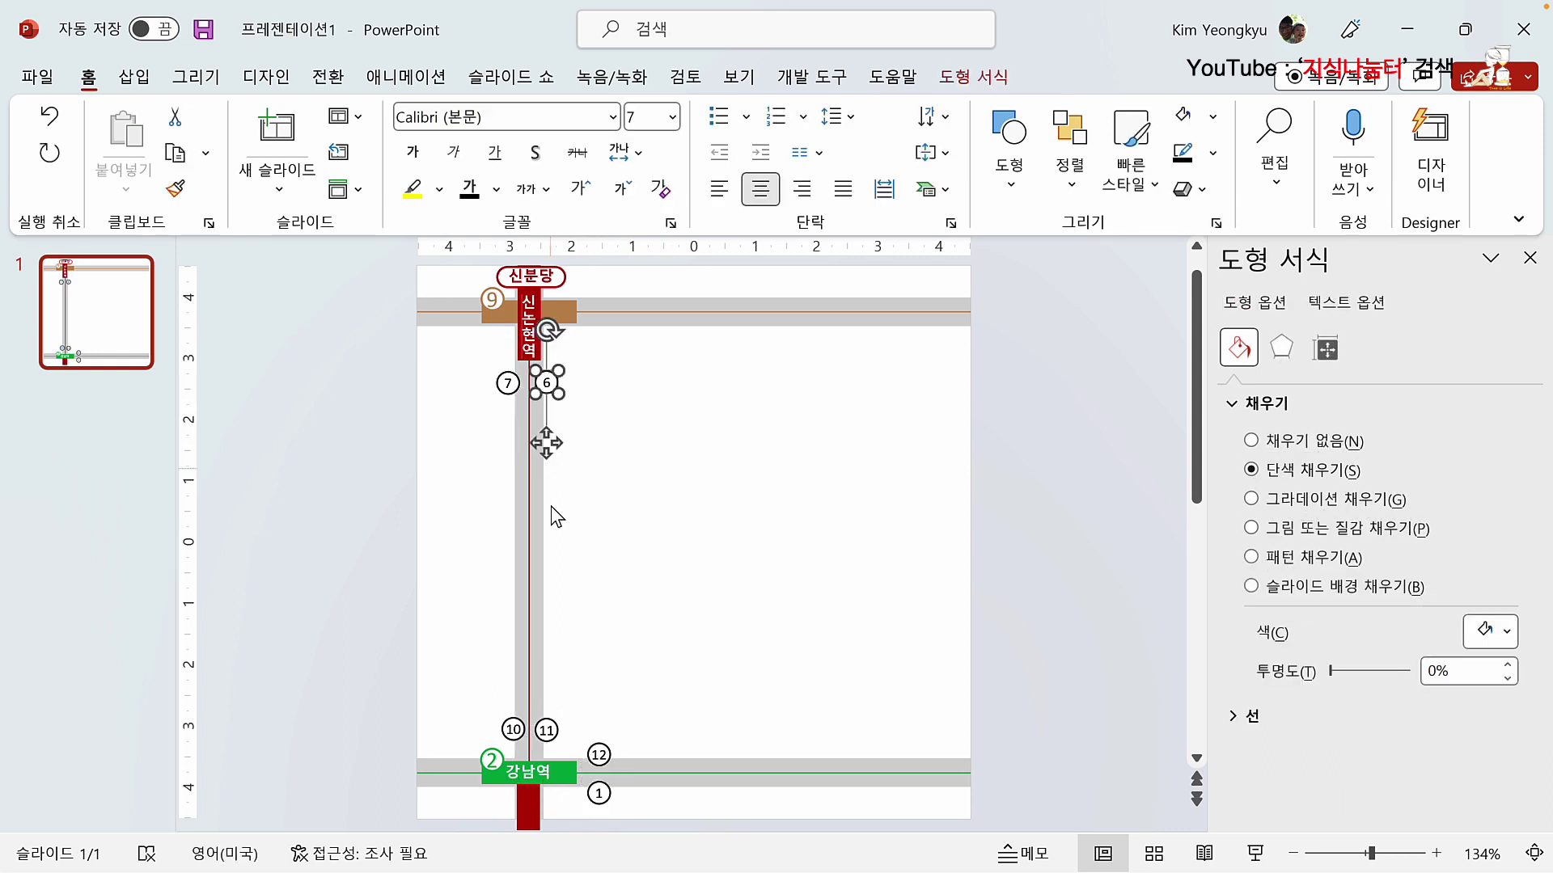
{"action": "left_click", "coordinate": [548, 731], "text": "shift"}
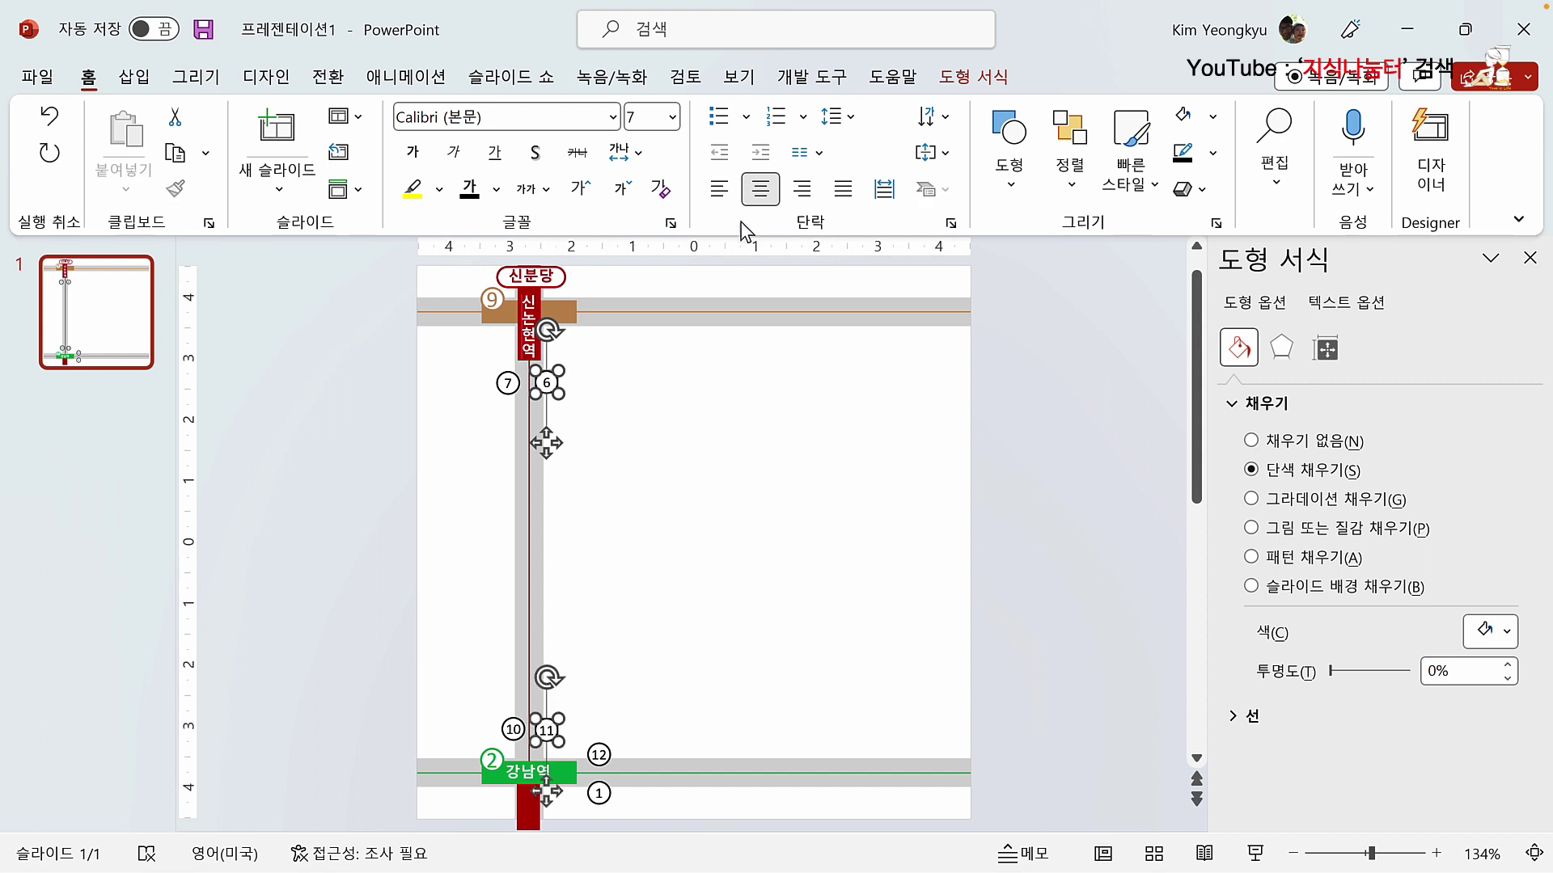
{"action": "left_click", "coordinate": [970, 77]}
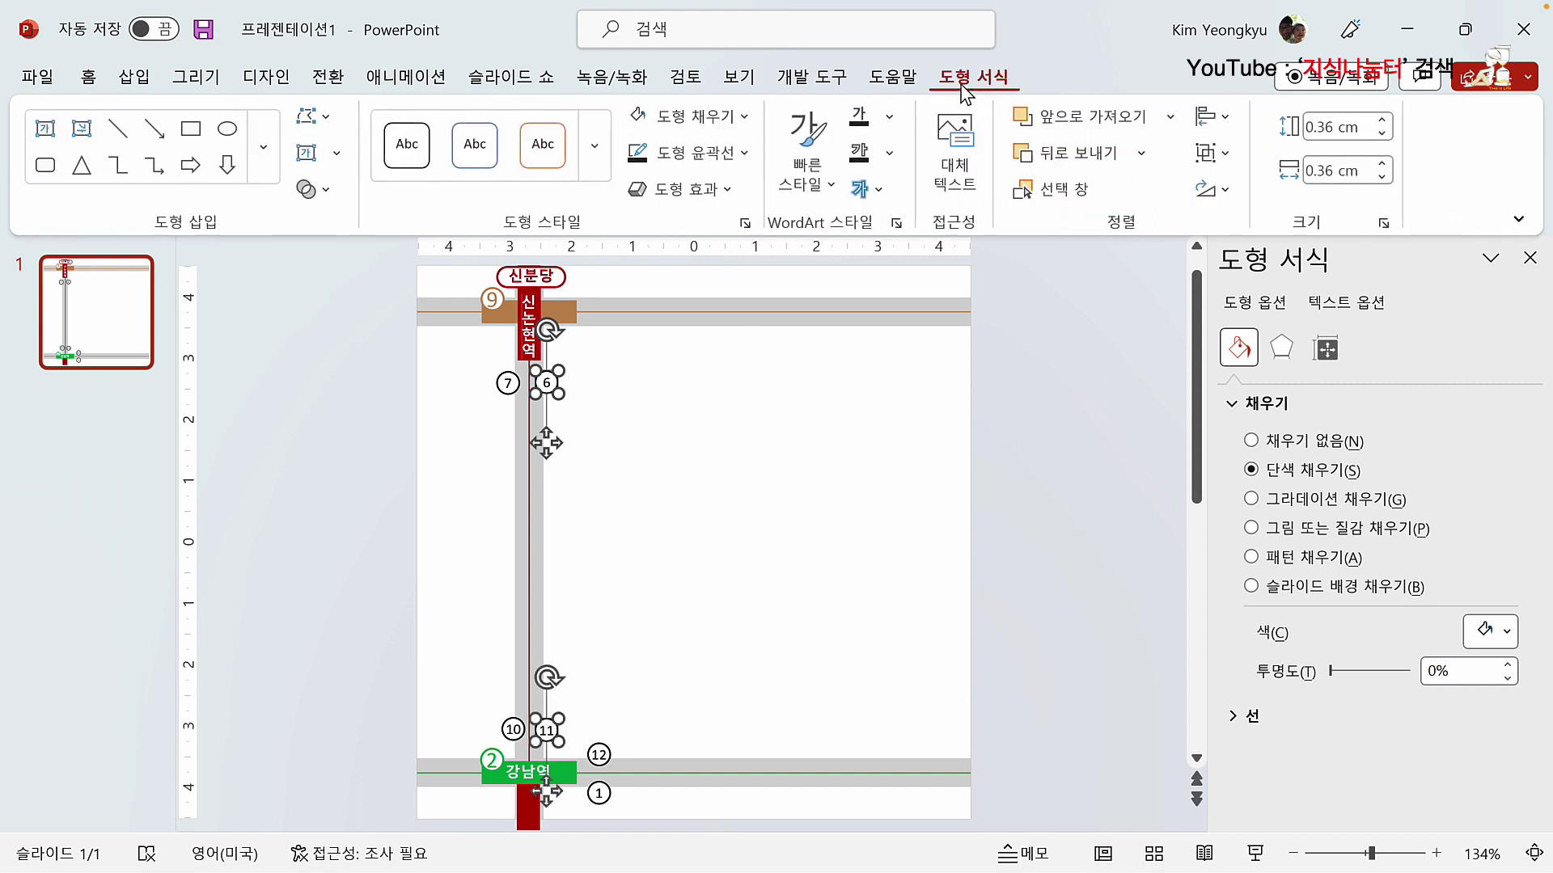
{"action": "left_click", "coordinate": [735, 127]}
{"action": "left_click", "coordinate": [693, 347]}
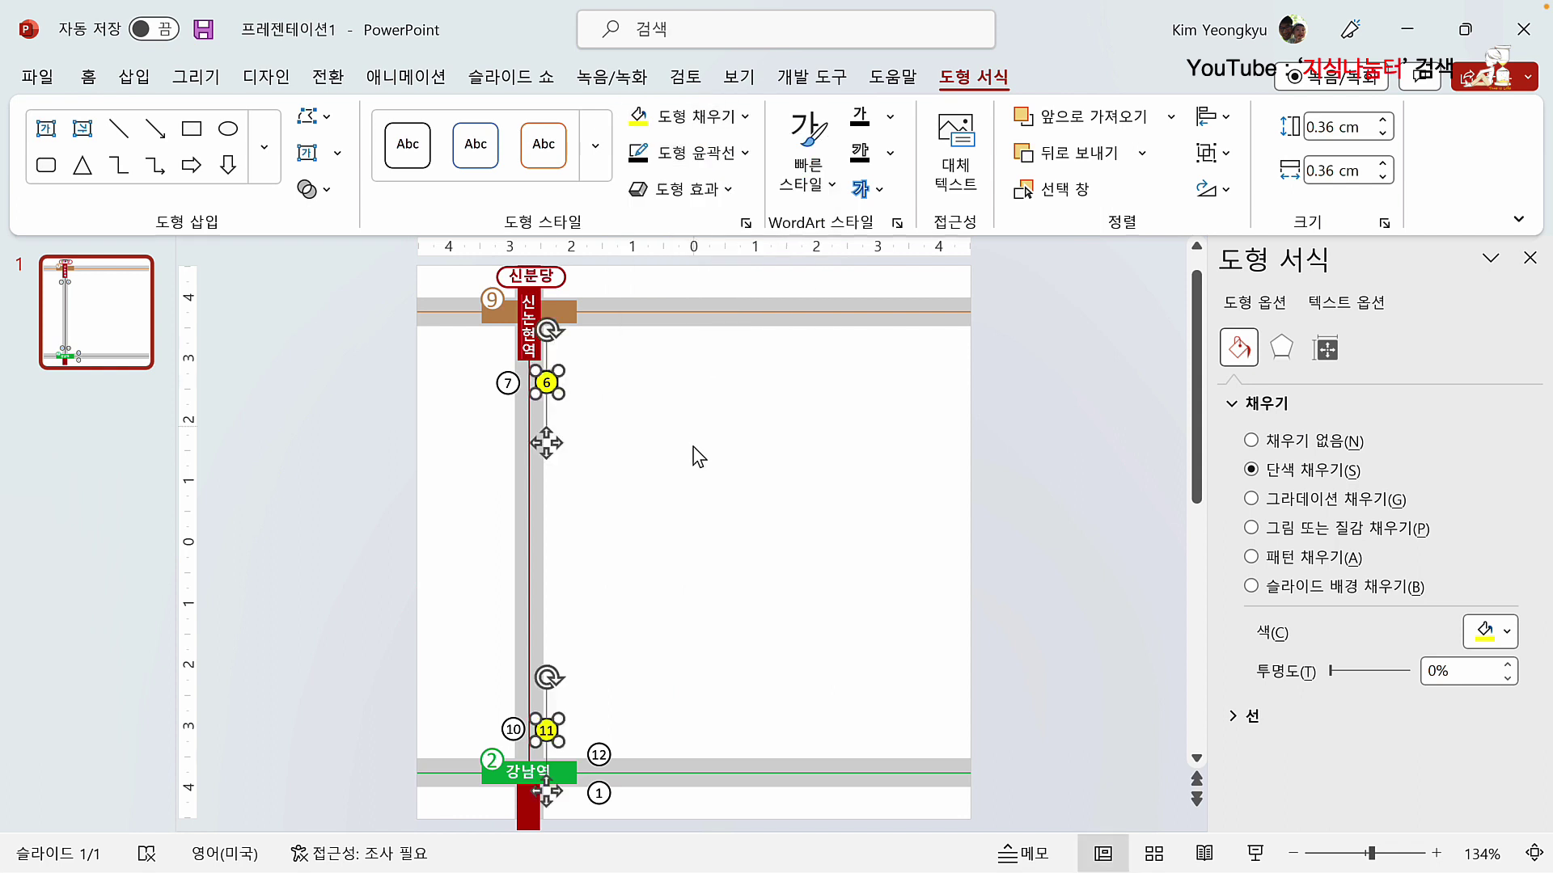
{"action": "left_click", "coordinate": [687, 501]}
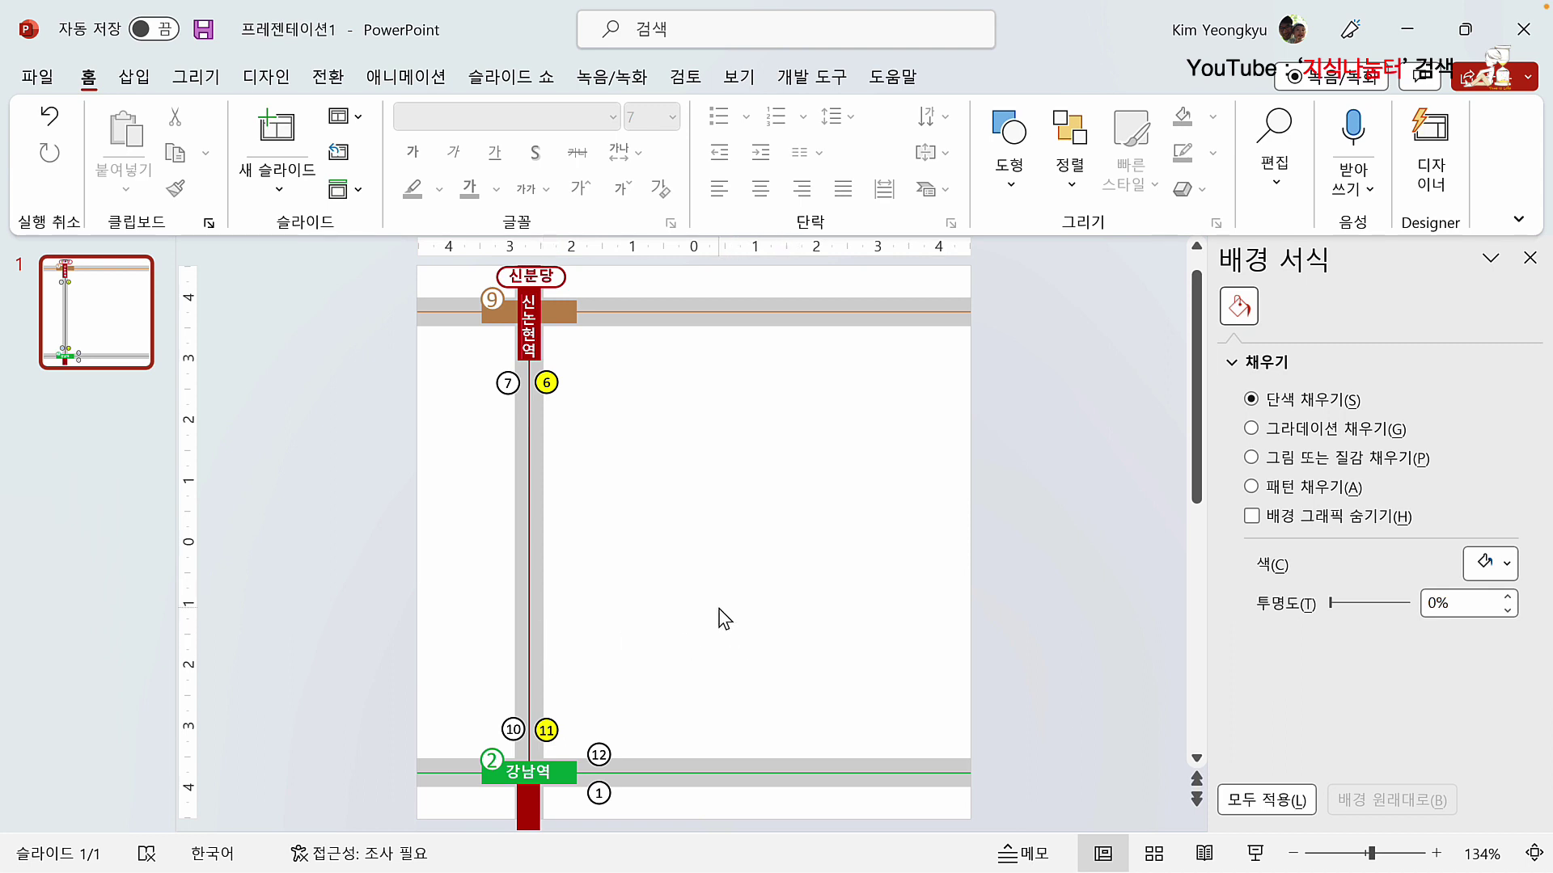
Step: Copy the lower grey road into a thin side road, about 5.17 × 0.22 cm, running right from the vertical road above 강남역
{"action": "left_click", "coordinate": [725, 759]}
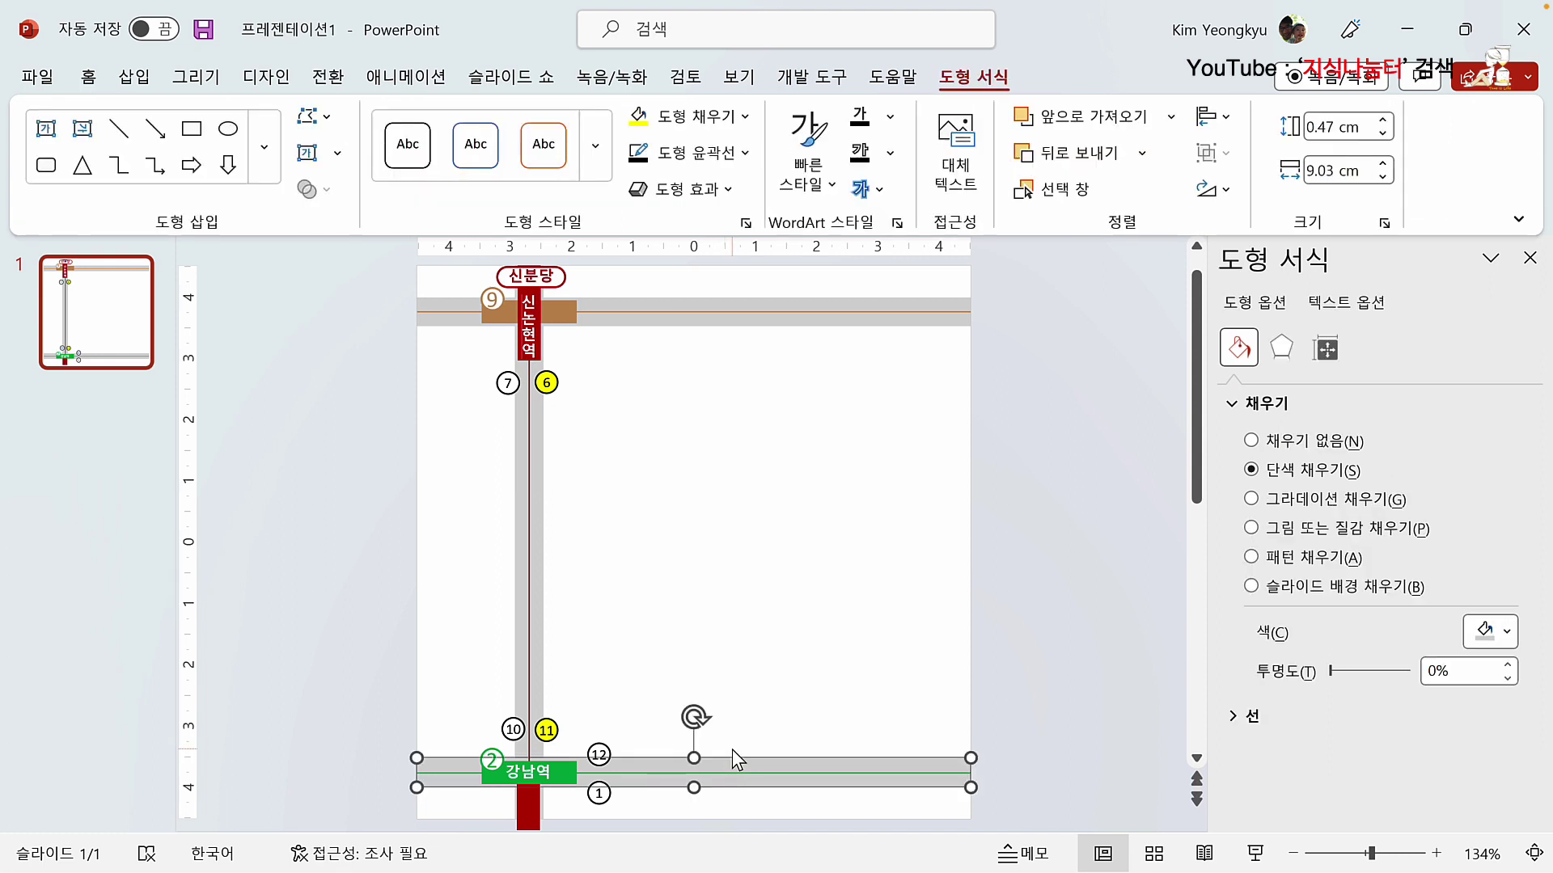
{"action": "left_click_drag", "start_coordinate": [733, 752], "coordinate": [711, 561]}
{"action": "left_click_drag", "start_coordinate": [555, 569], "coordinate": [683, 627]}
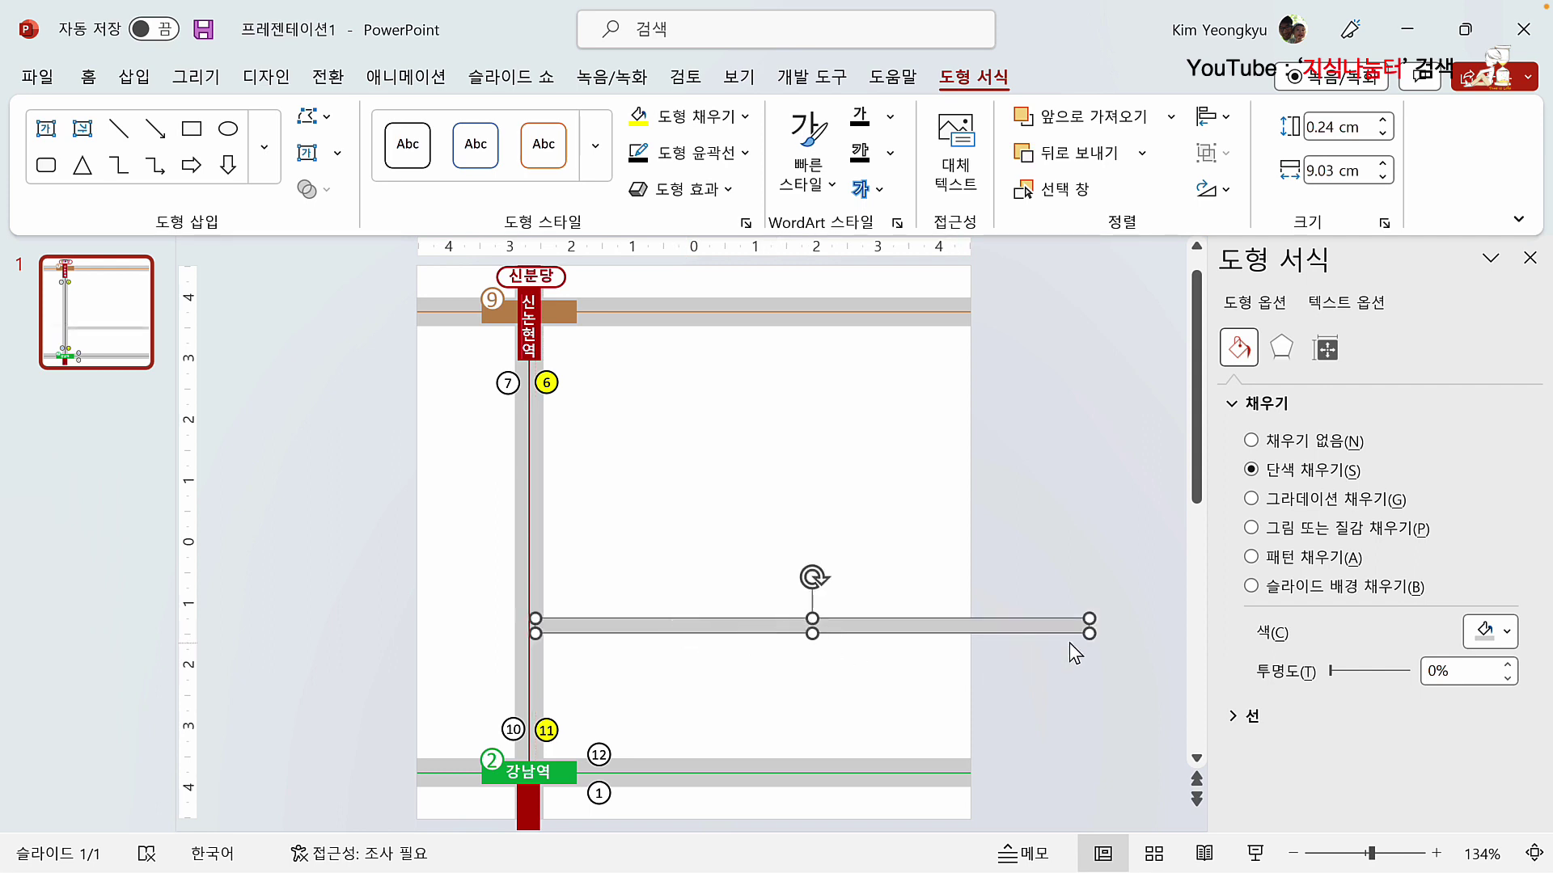
{"action": "left_click_drag", "start_coordinate": [1088, 627], "coordinate": [852, 633]}
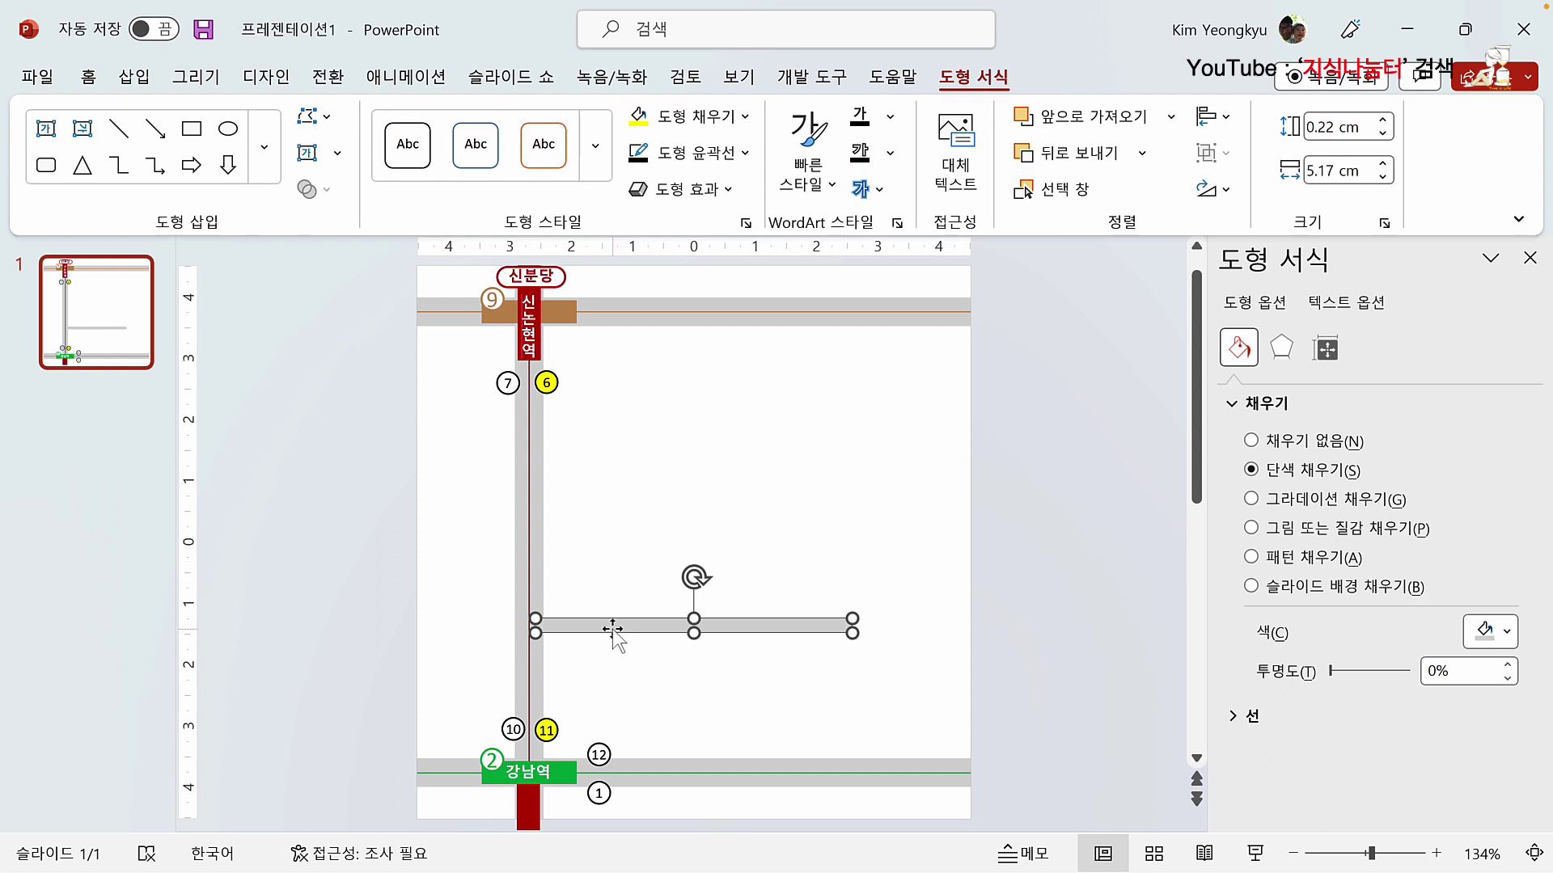
Step: Duplicate the thin side road and place the copy parallel above it, starting at the vertical road
{"action": "key", "text": "ctrl+d"}
{"action": "left_click_drag", "start_coordinate": [701, 488], "coordinate": [586, 555]}
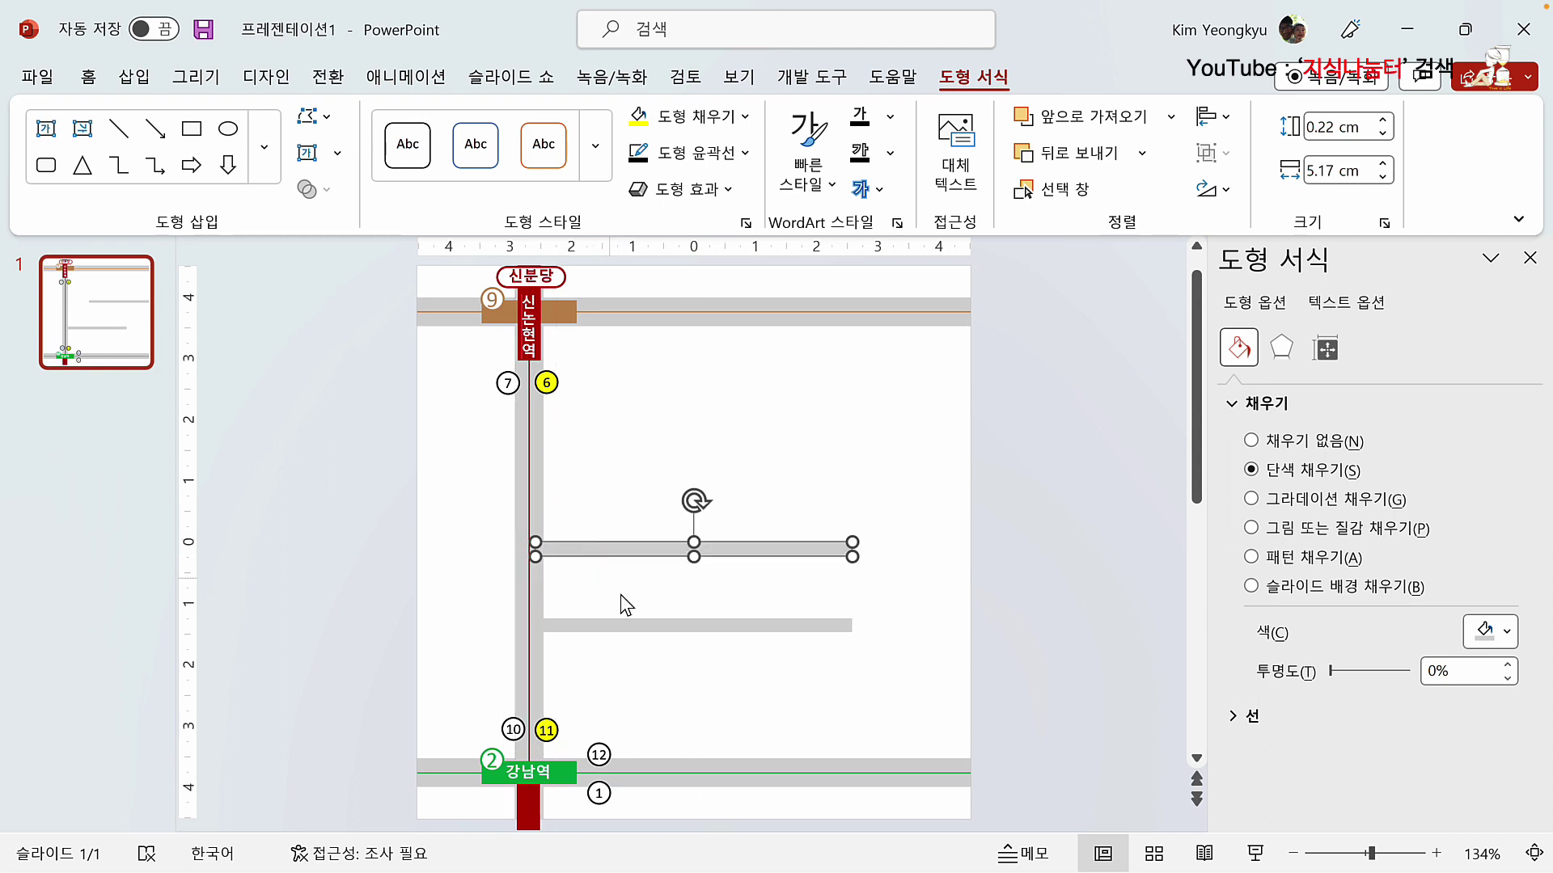
Step: Move the lower short horizontal road down, keeping it aligned with the ends of the upper one
{"action": "left_click_drag", "start_coordinate": [635, 628], "coordinate": [636, 659]}
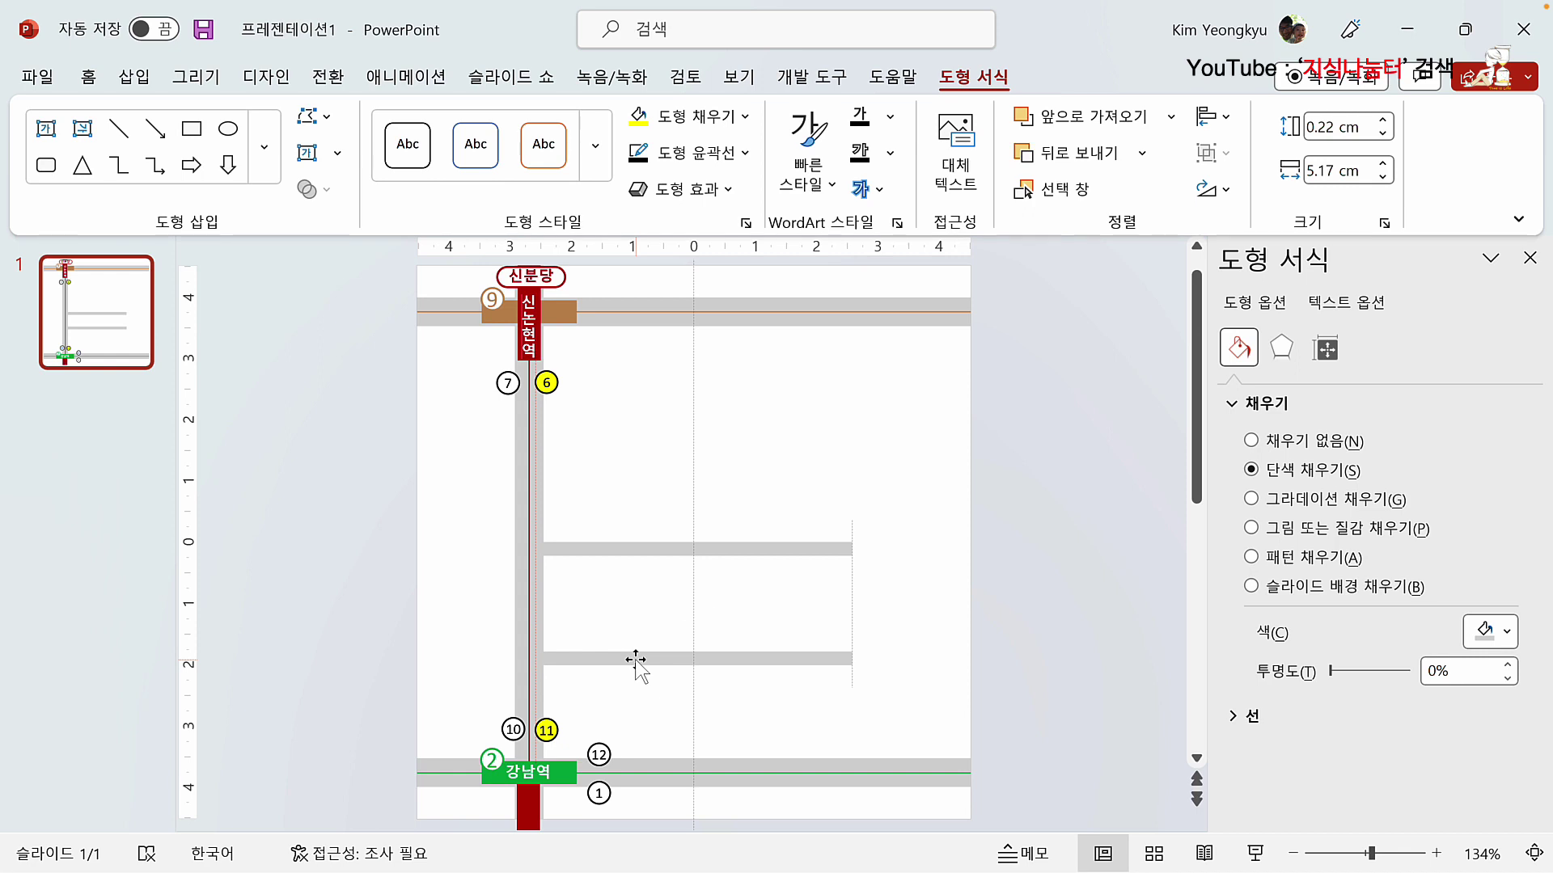
{"action": "left_click_drag", "start_coordinate": [636, 659], "coordinate": [635, 659]}
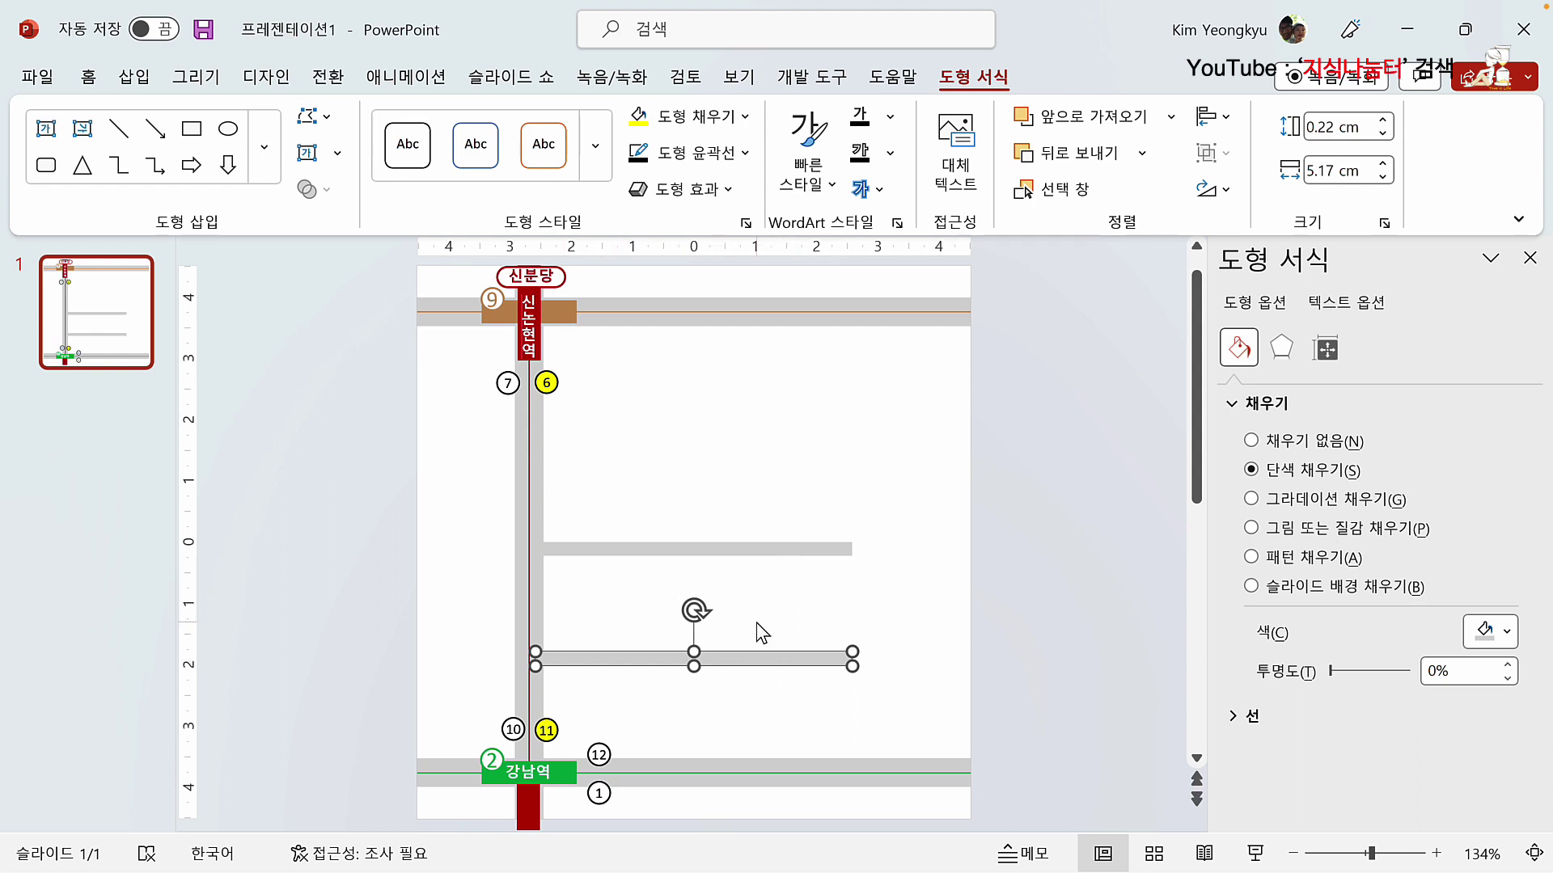
Step: Copy a horizontal road and reshape it into a vertical road about 7.24 cm tall and 0.18 cm wide, just east of the station labels
{"action": "left_click_drag", "start_coordinate": [720, 656], "coordinate": [752, 398], "text": "ctrl"}
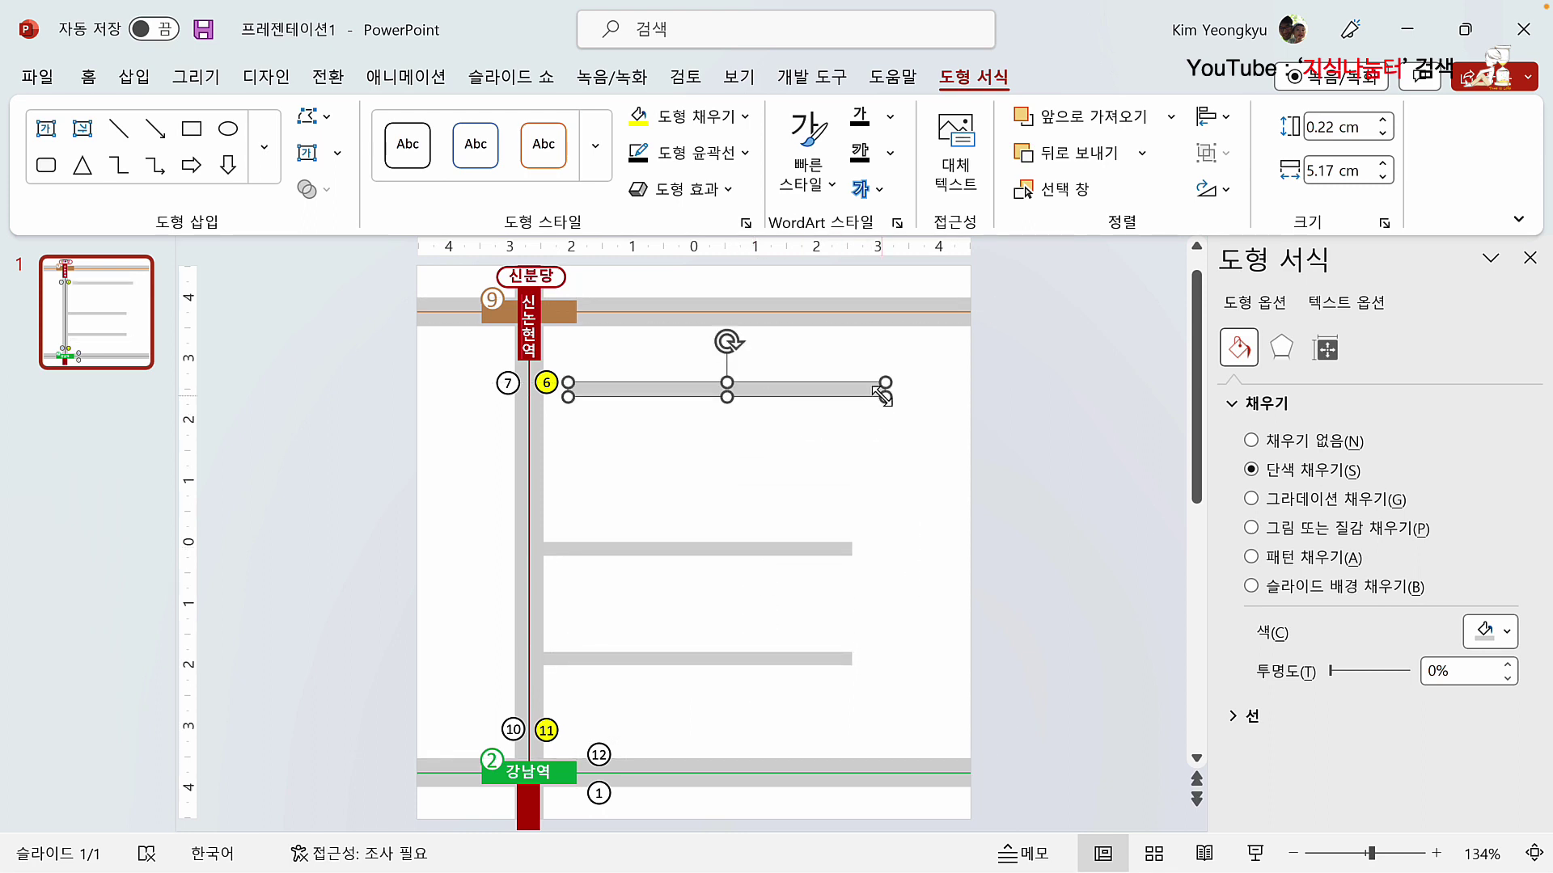
{"action": "left_click_drag", "start_coordinate": [880, 401], "coordinate": [626, 674]}
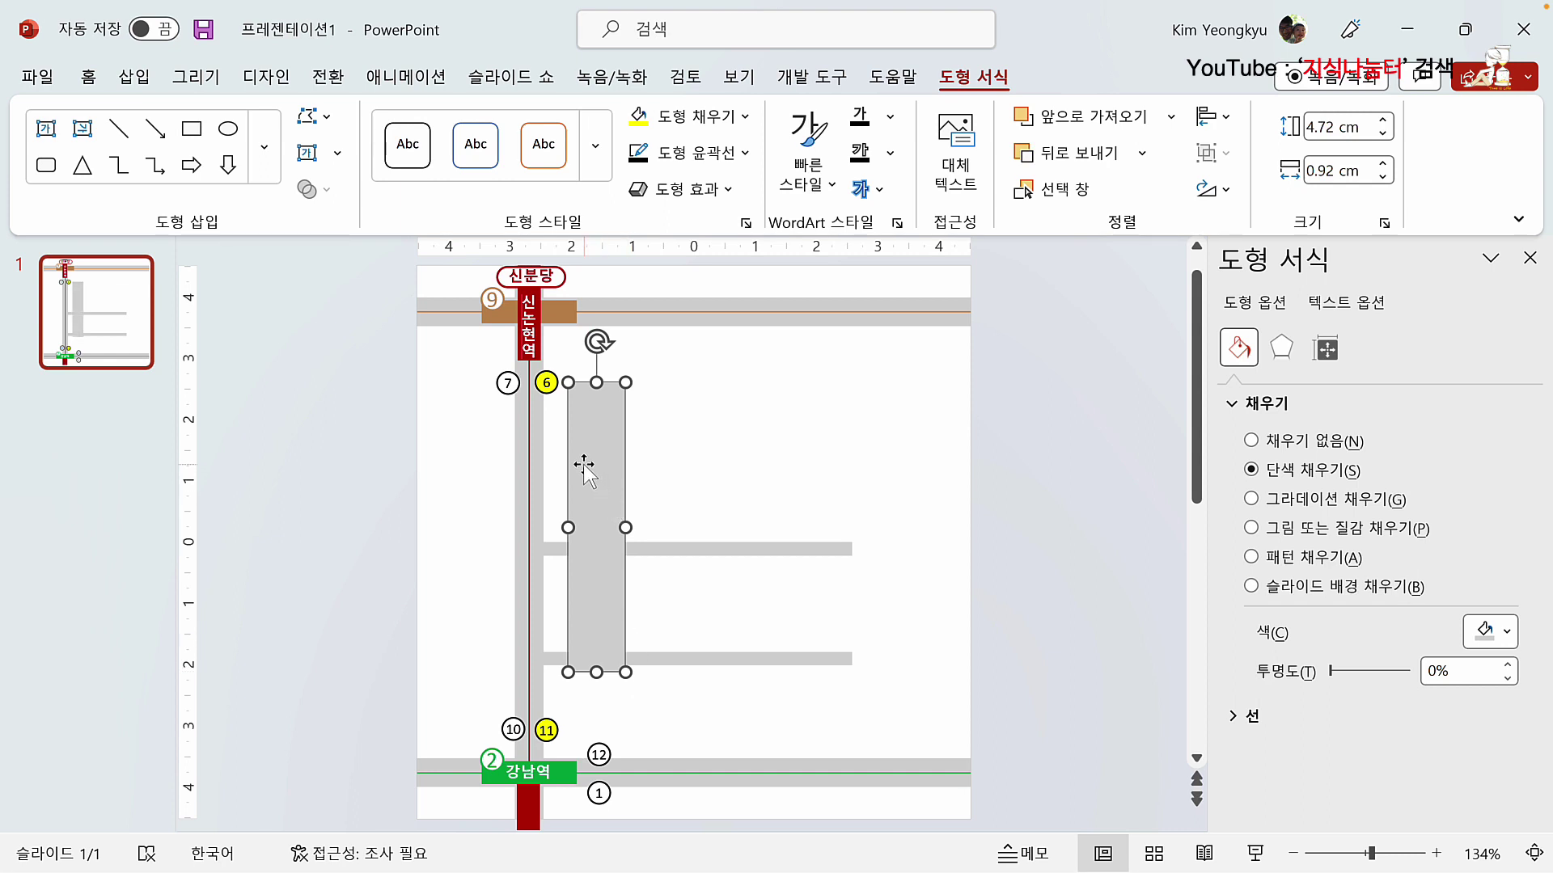
{"action": "left_click_drag", "start_coordinate": [584, 465], "coordinate": [600, 408]}
{"action": "left_click_drag", "start_coordinate": [643, 461], "coordinate": [597, 464]}
{"action": "left_click_drag", "start_coordinate": [593, 616], "coordinate": [594, 770]}
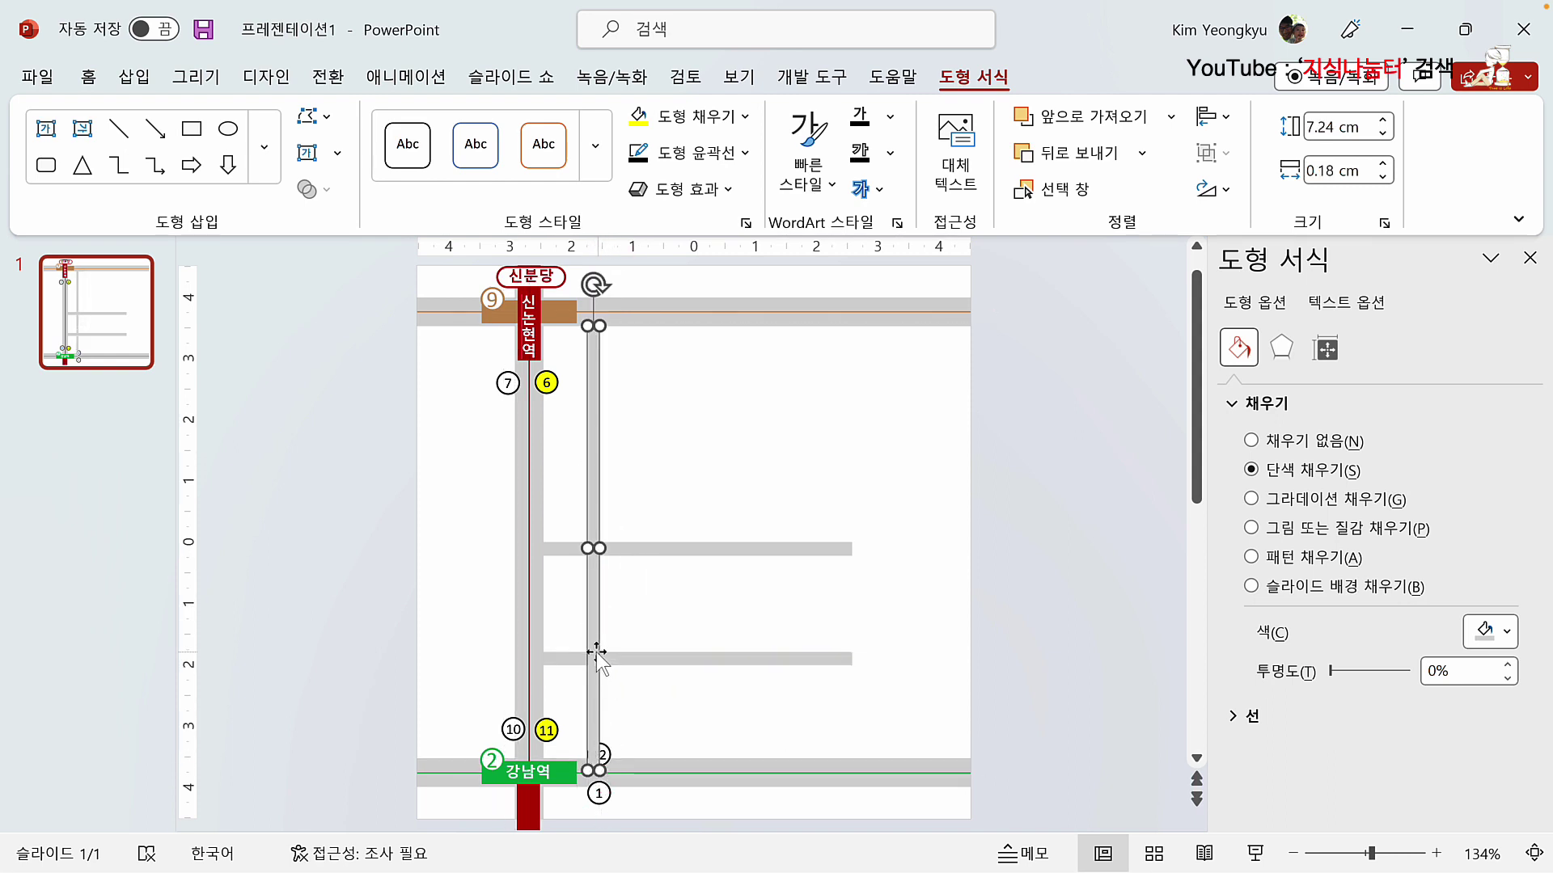
{"action": "left_click_drag", "start_coordinate": [596, 655], "coordinate": [588, 639]}
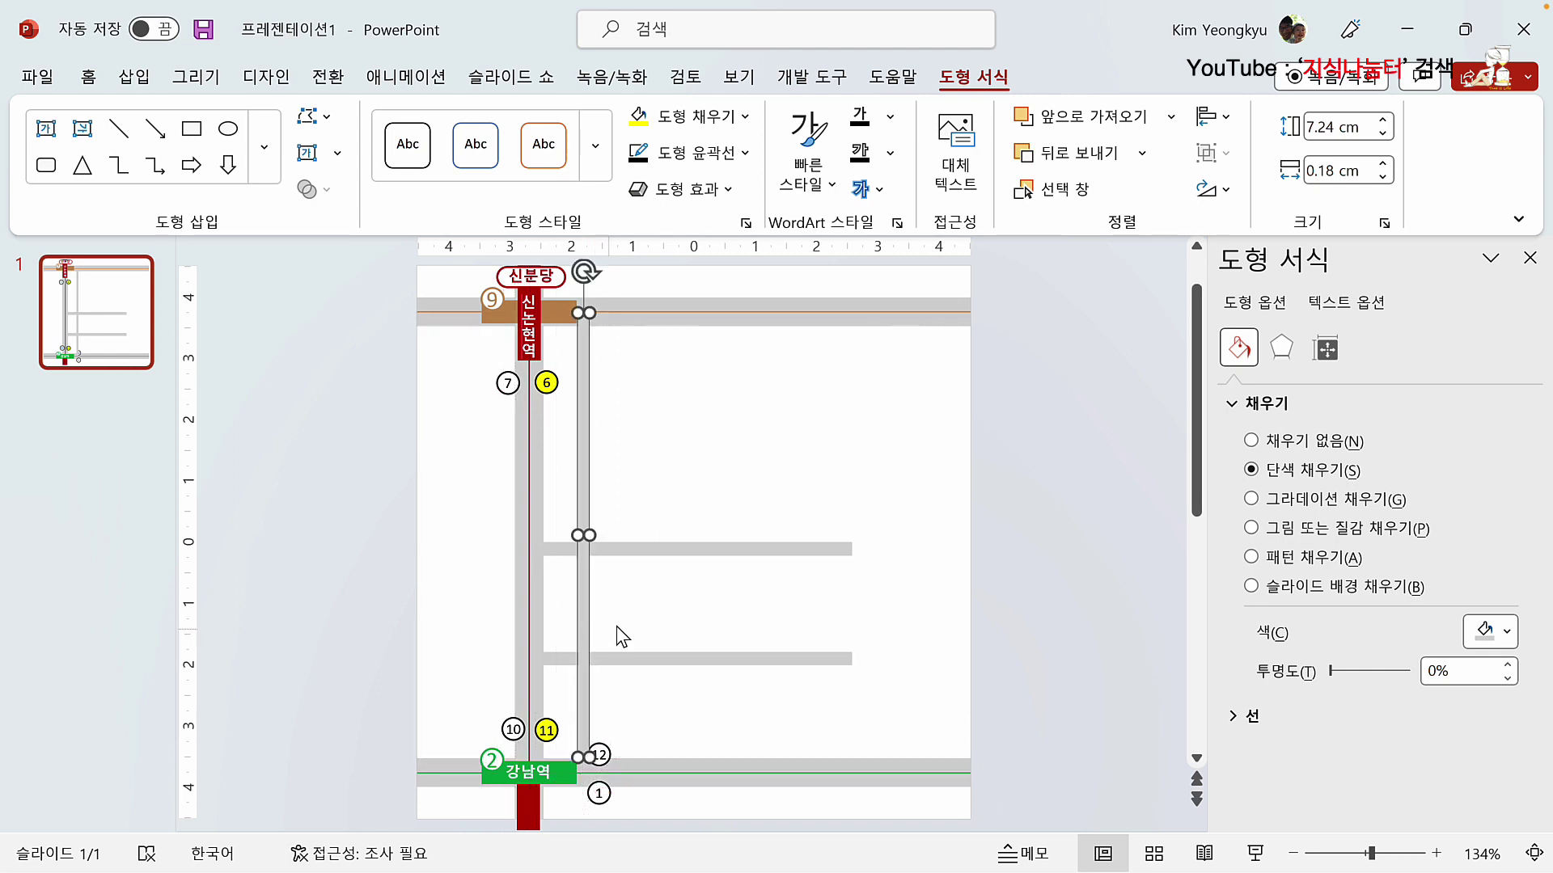
Step: Send the new narrow vertical road to the back, behind the exit circles and other roads
{"action": "right_click", "coordinate": [581, 442]}
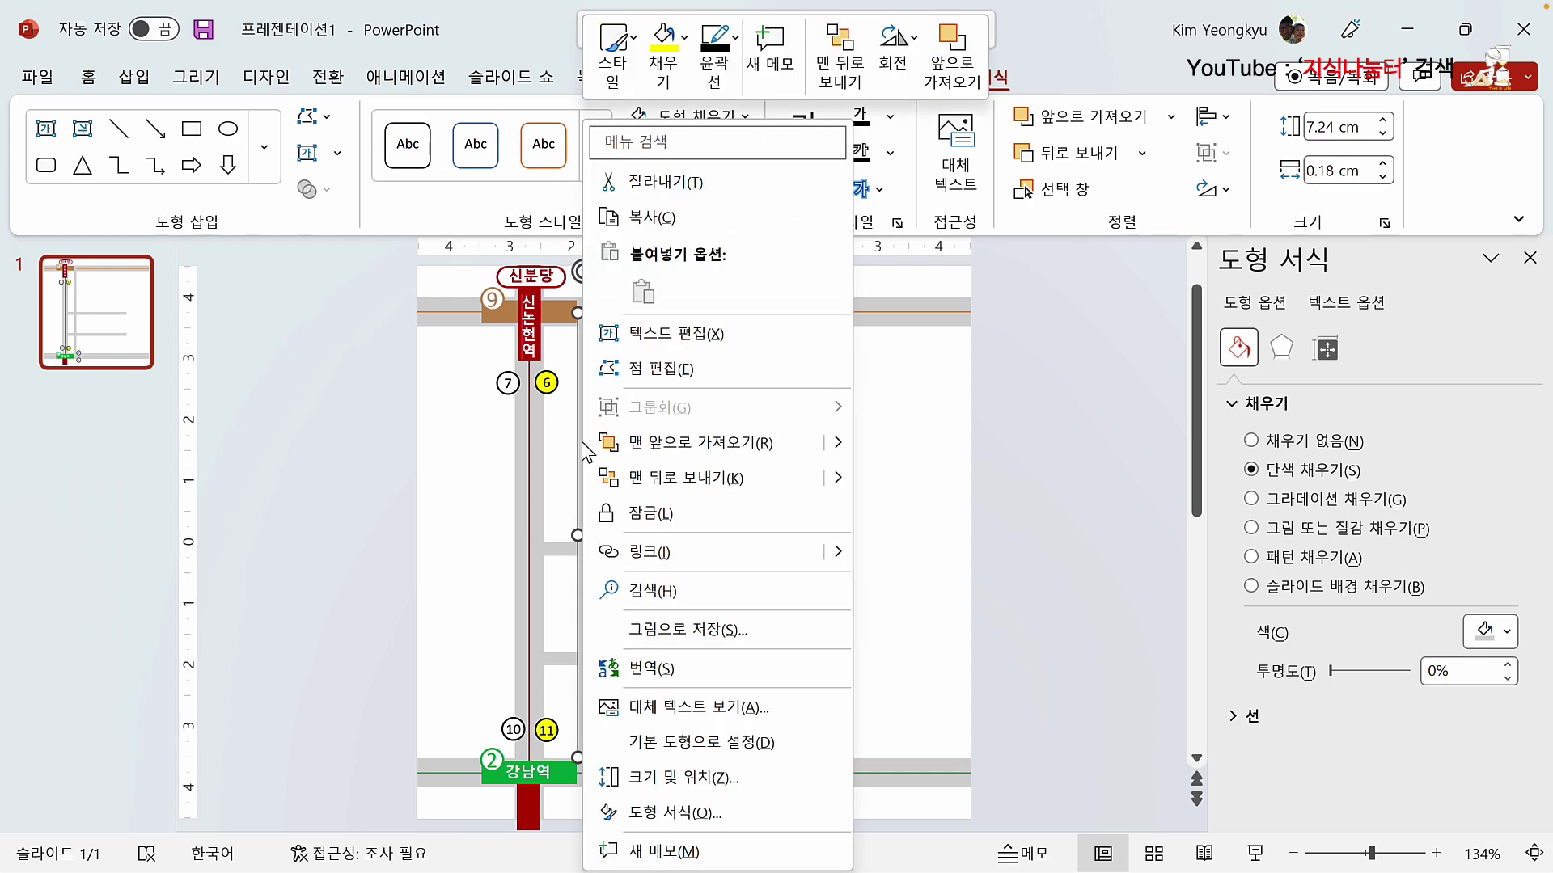
{"action": "left_click", "coordinate": [651, 464]}
{"action": "left_click", "coordinate": [709, 482]}
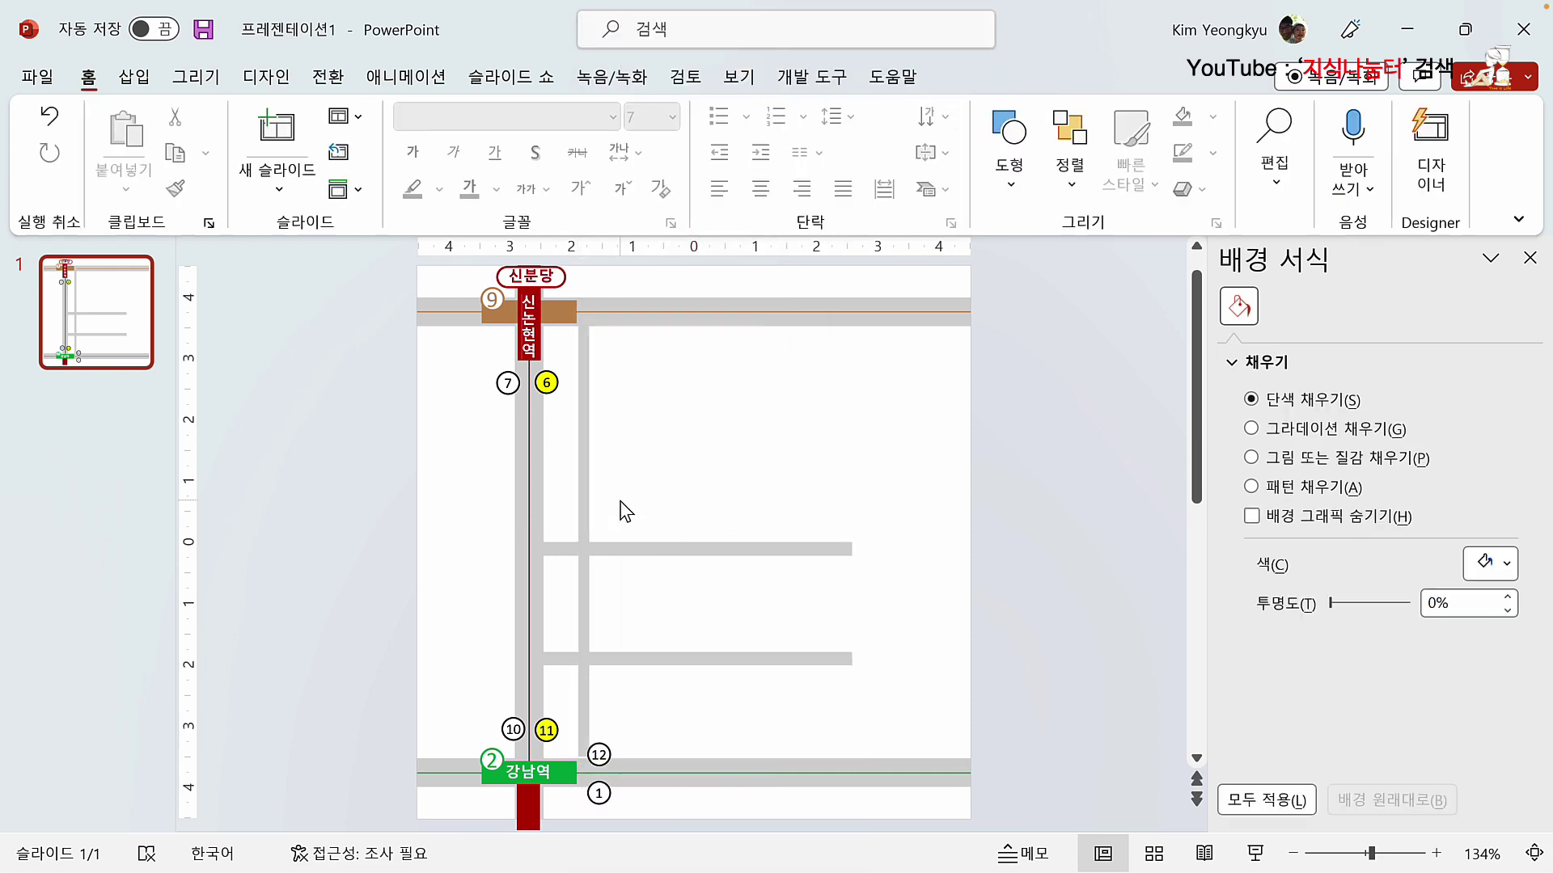
{"action": "left_click", "coordinate": [598, 540]}
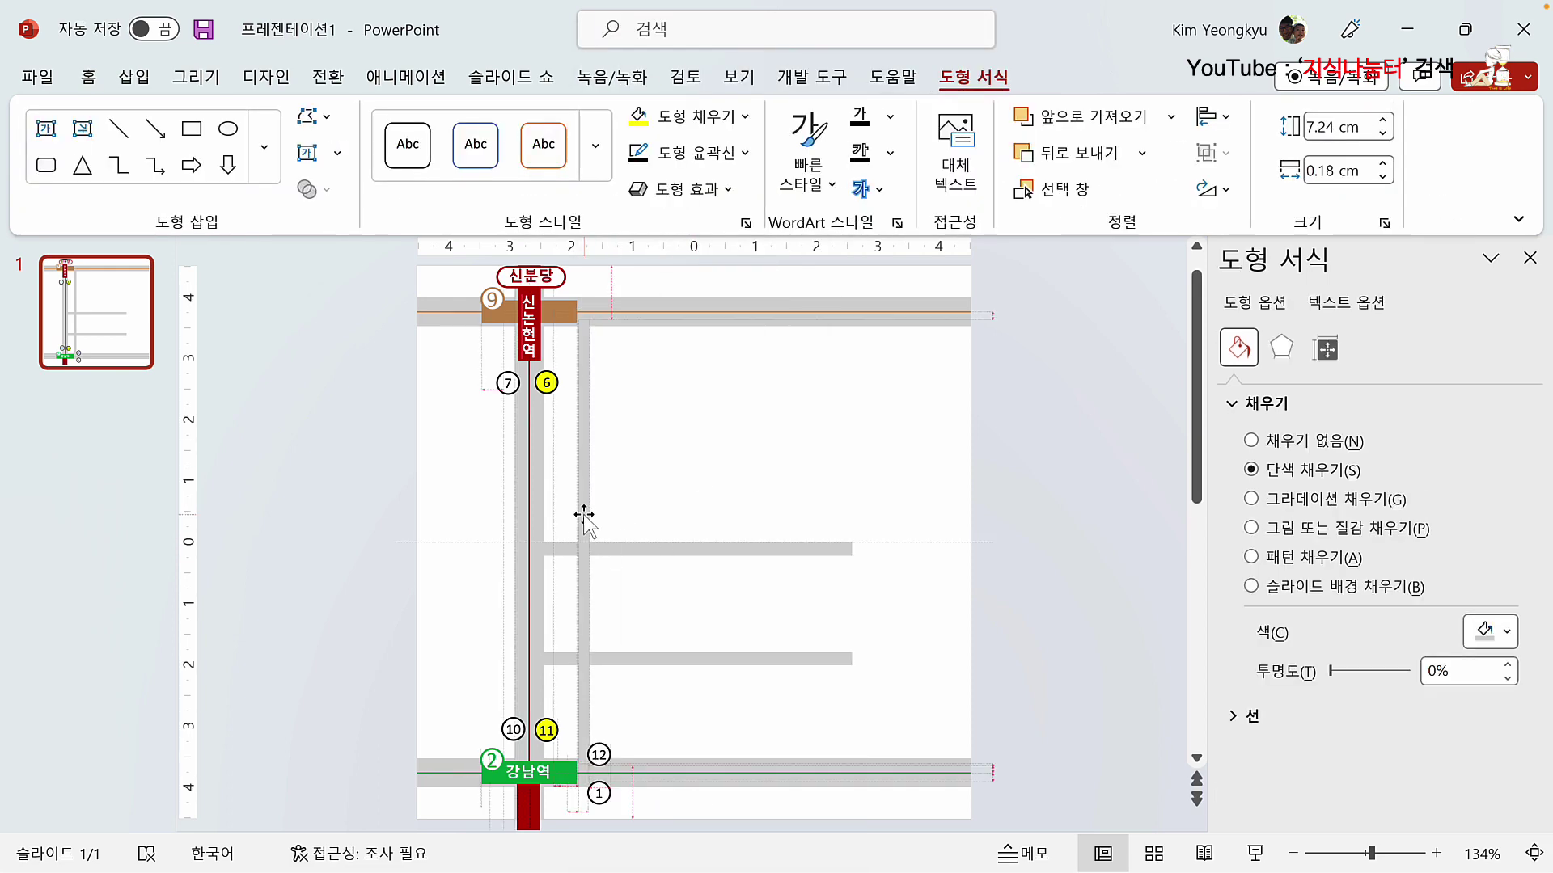
{"action": "left_click", "coordinate": [670, 483]}
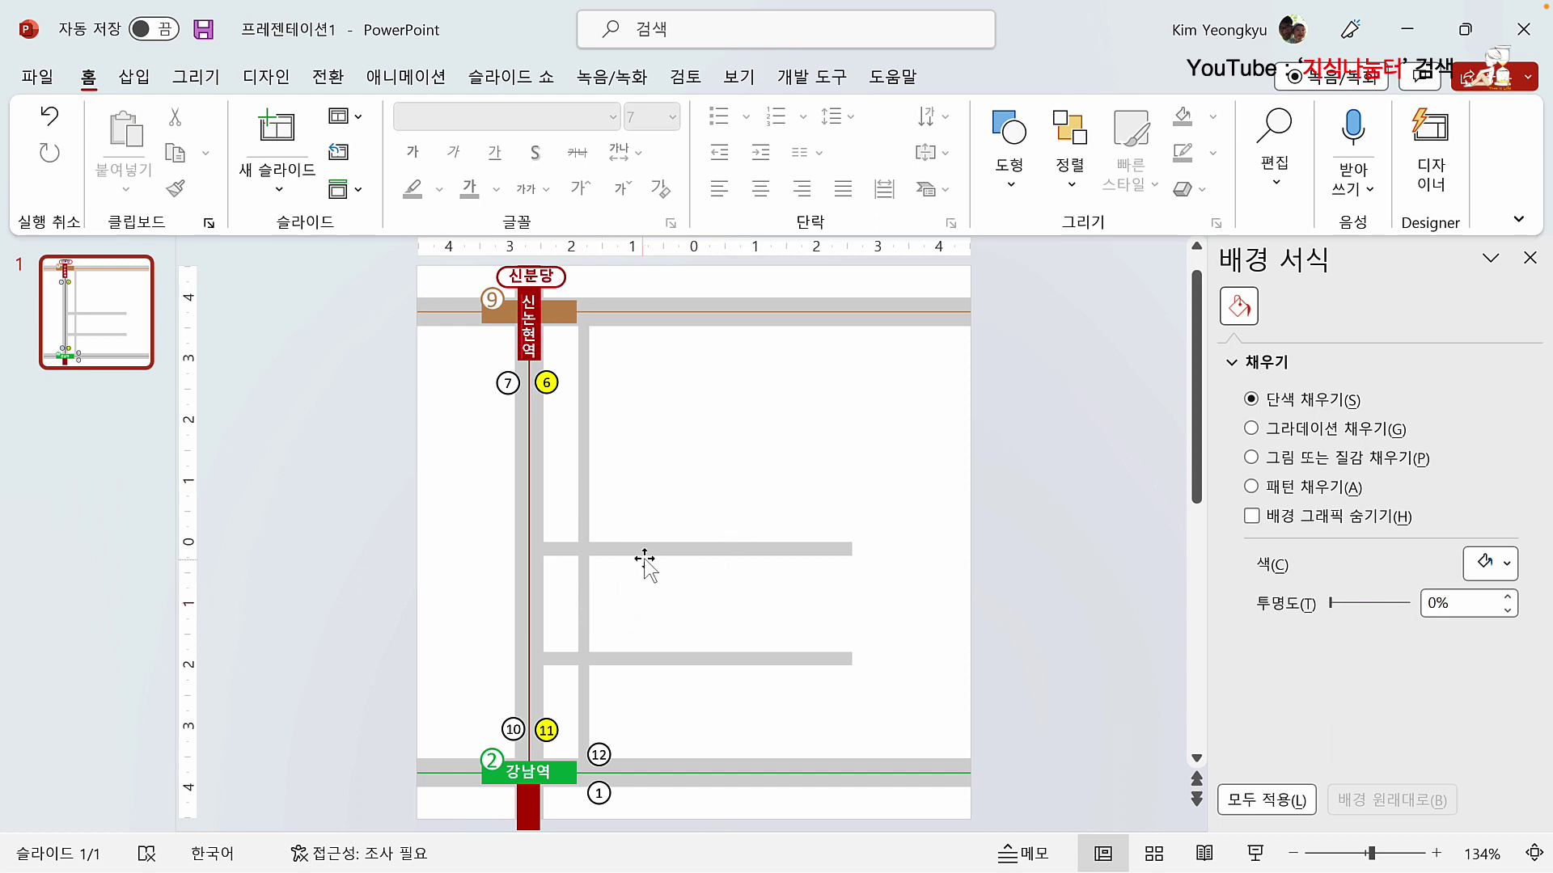
Step: Copy the upper short horizontal road midway between the two, starting at the narrow vertical road, and shorten it to about 3.58 cm
{"action": "left_click", "coordinate": [683, 555]}
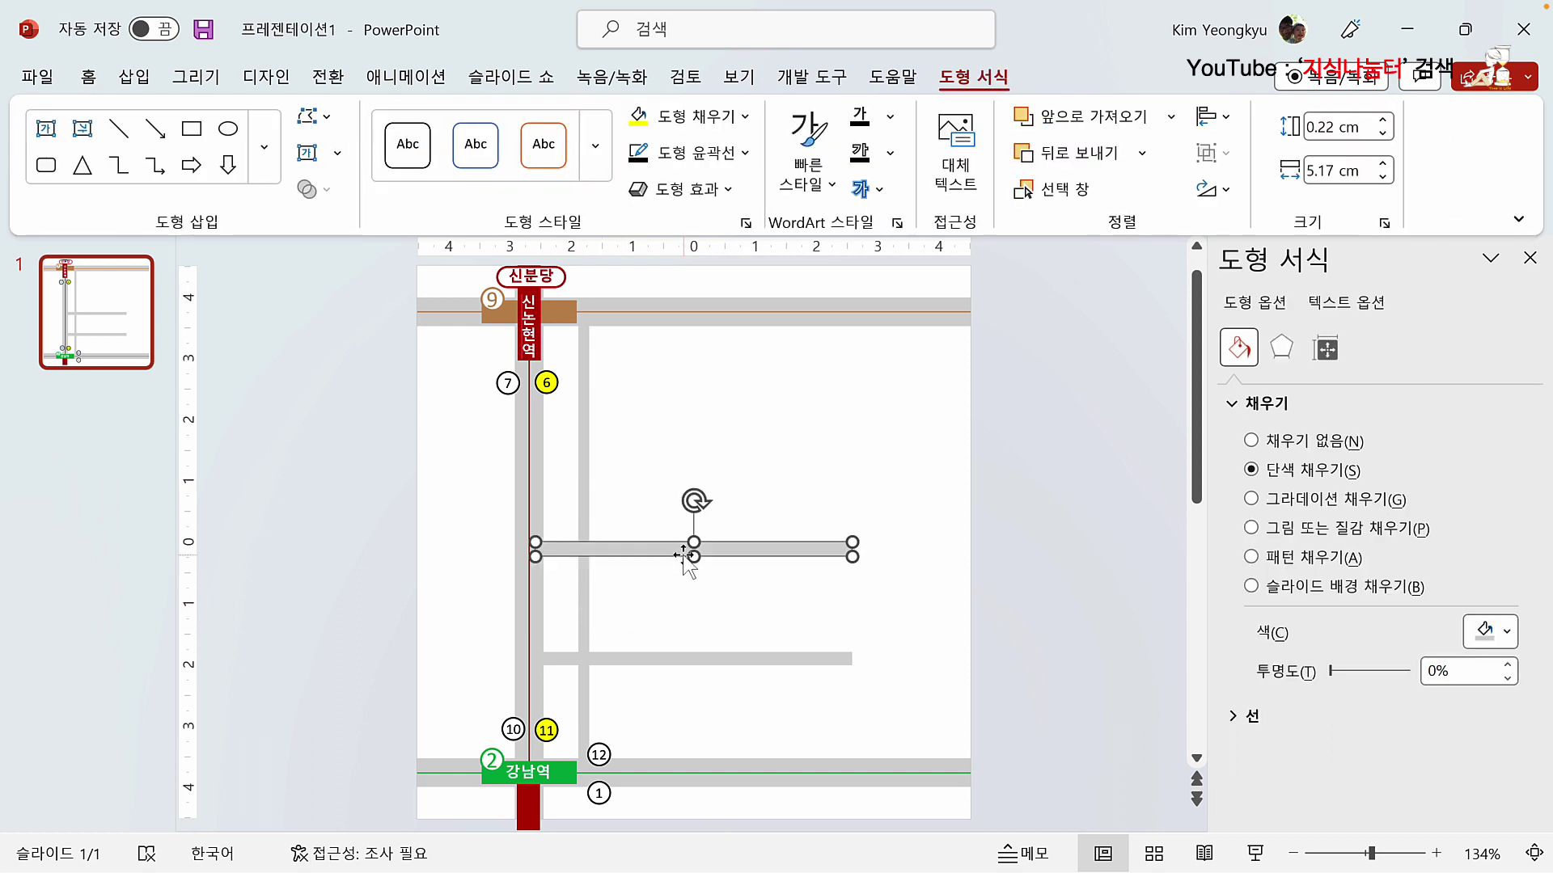
{"action": "mouse_move", "coordinate": [684, 555]}
{"action": "left_mouse_down"}
{"action": "mouse_move", "coordinate": [642, 578]}
{"action": "mouse_move", "coordinate": [644, 610]}
{"action": "left_mouse_up"}
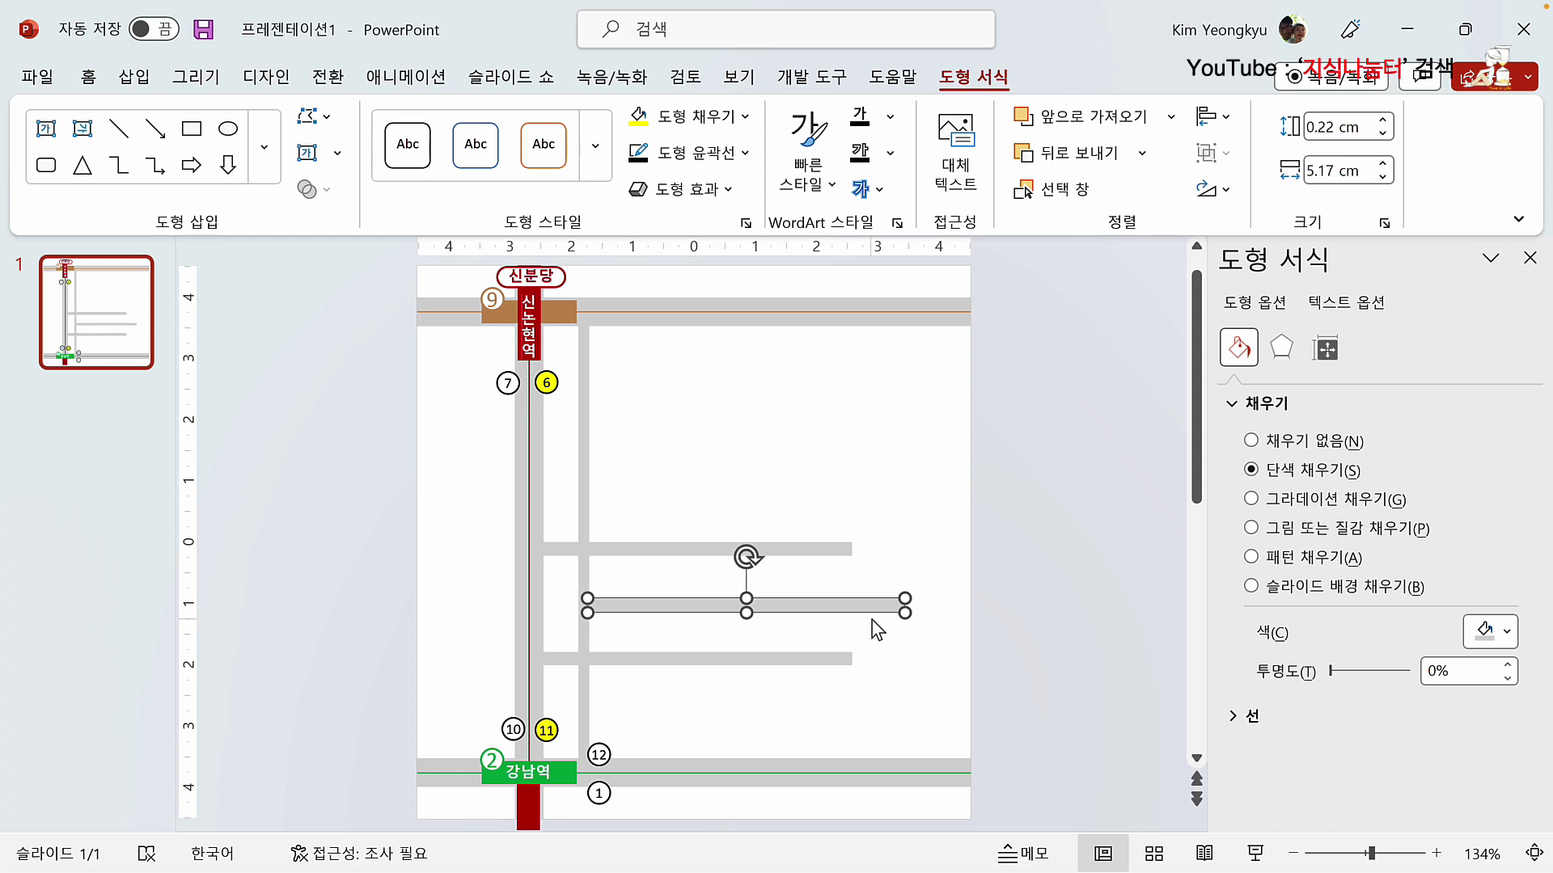
{"action": "left_click_drag", "start_coordinate": [905, 612], "coordinate": [845, 615]}
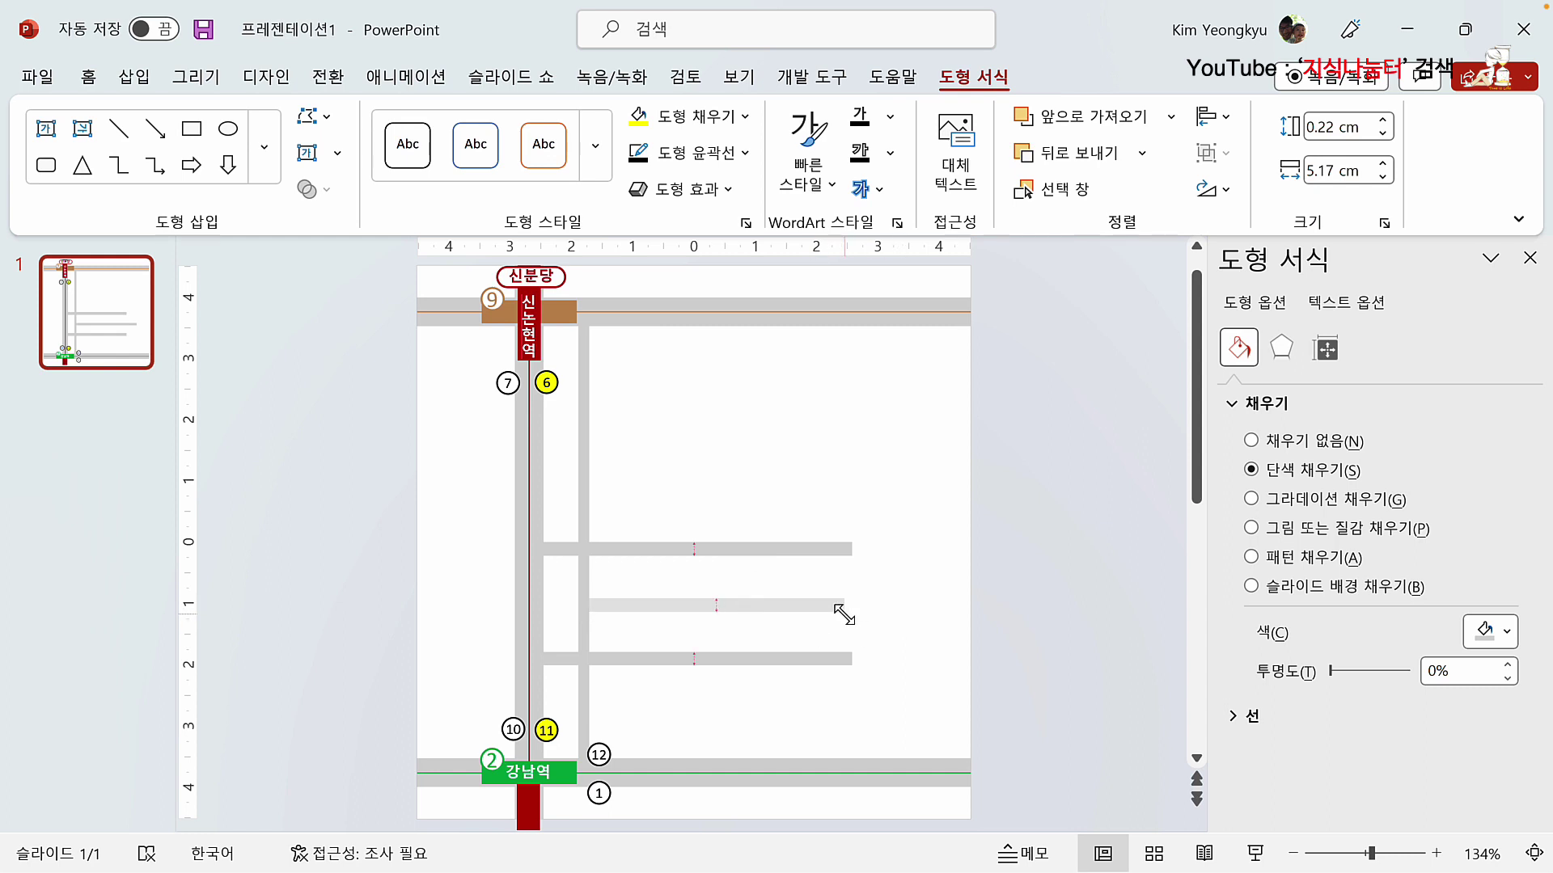
{"action": "left_click_drag", "start_coordinate": [840, 615], "coordinate": [808, 612]}
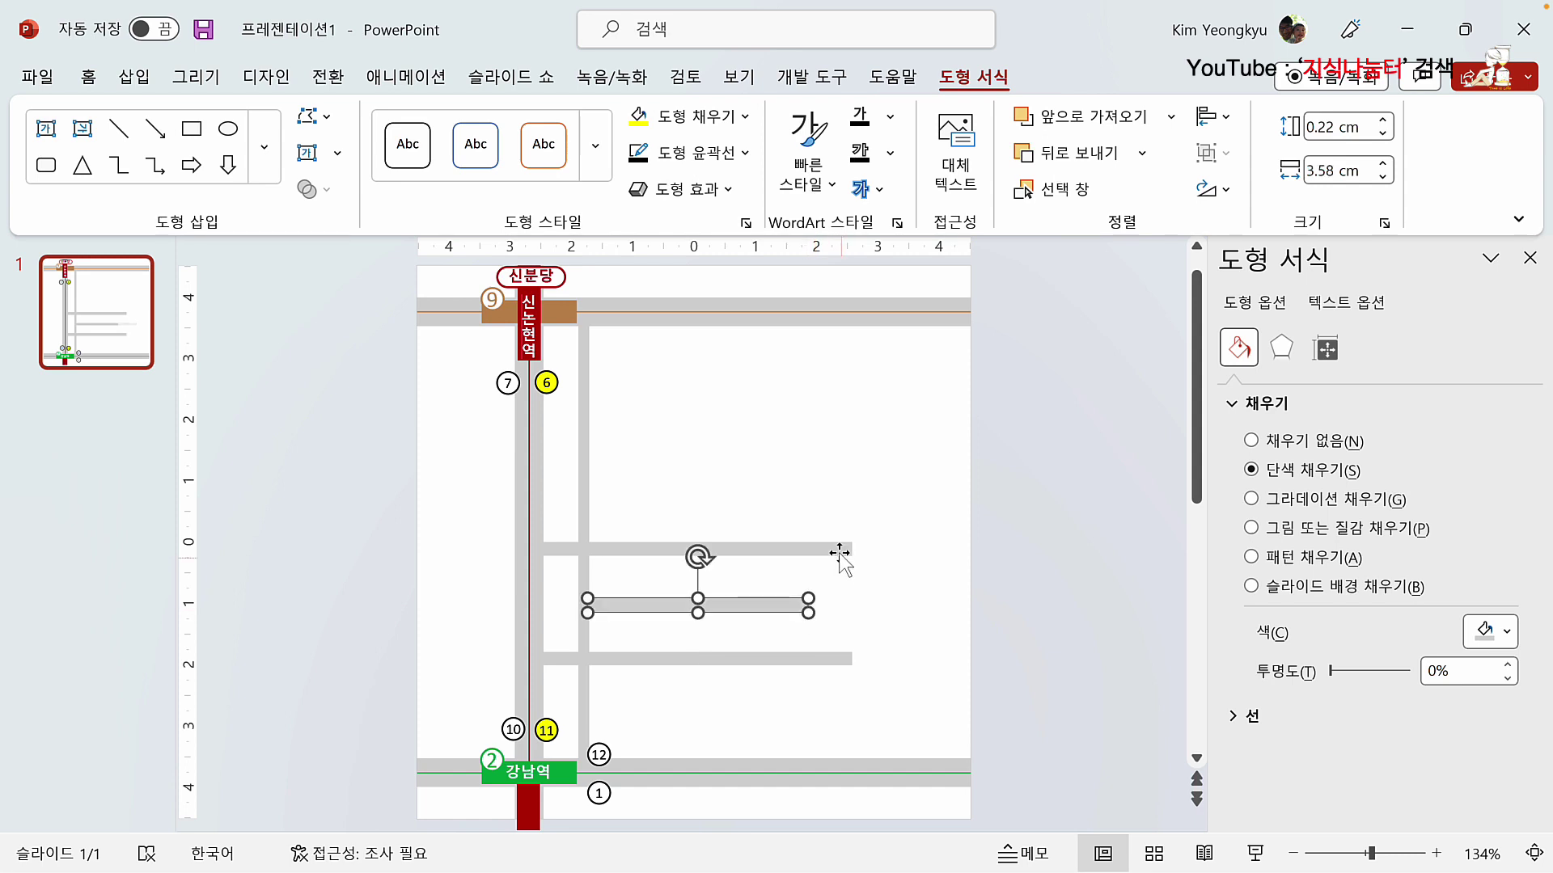
Step: Shorten the lowest short horizontal road to about 4.44 cm and lengthen the middle one to about 3.75 cm
{"action": "left_click", "coordinate": [849, 660]}
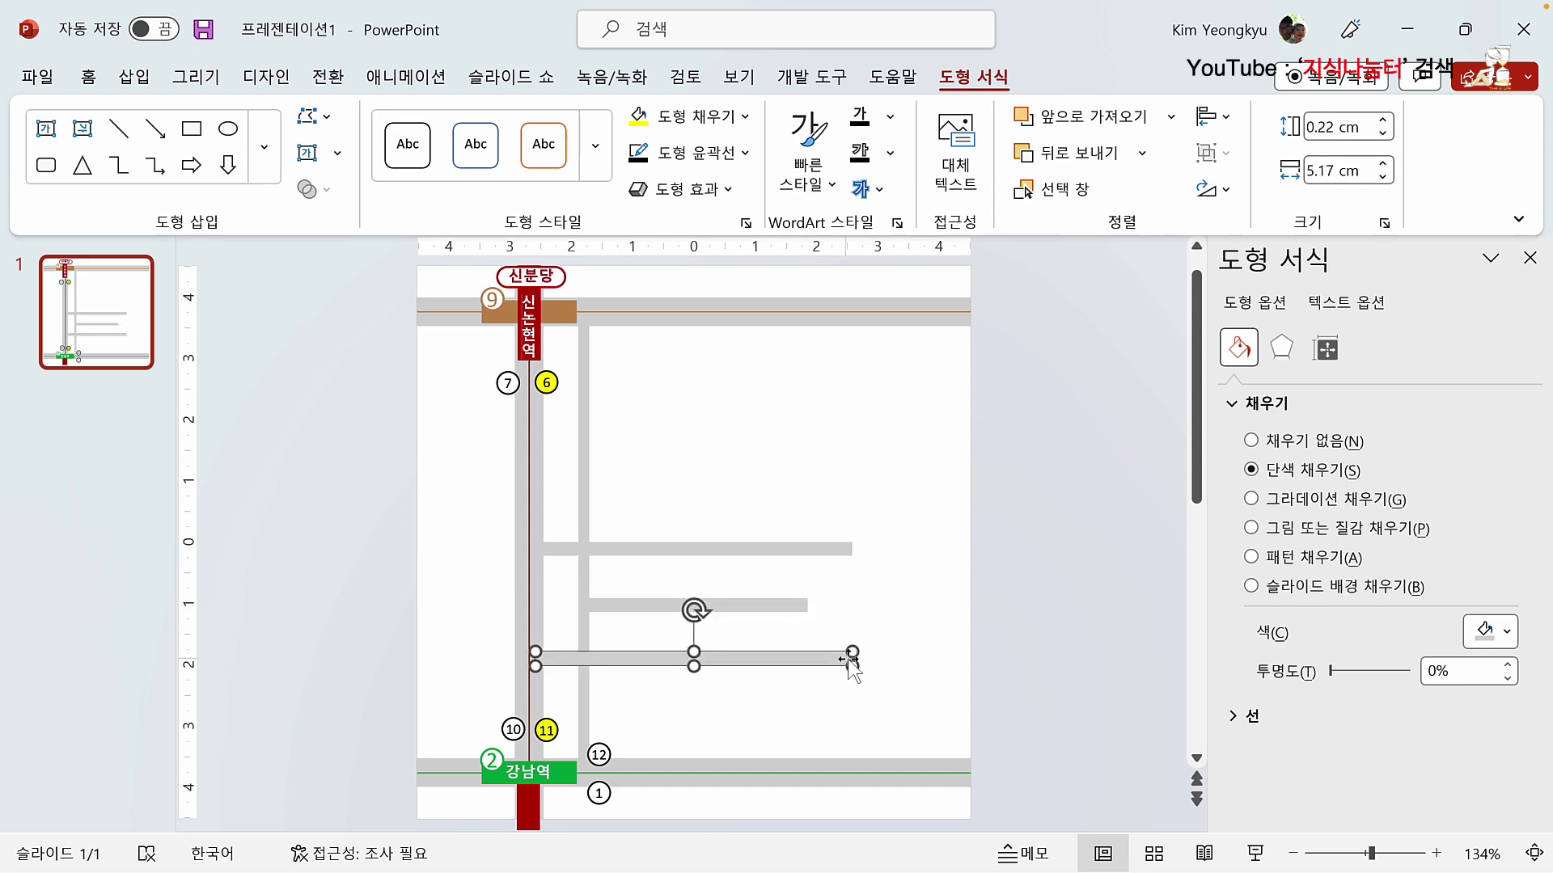
{"action": "left_click_drag", "start_coordinate": [852, 665], "coordinate": [827, 666]}
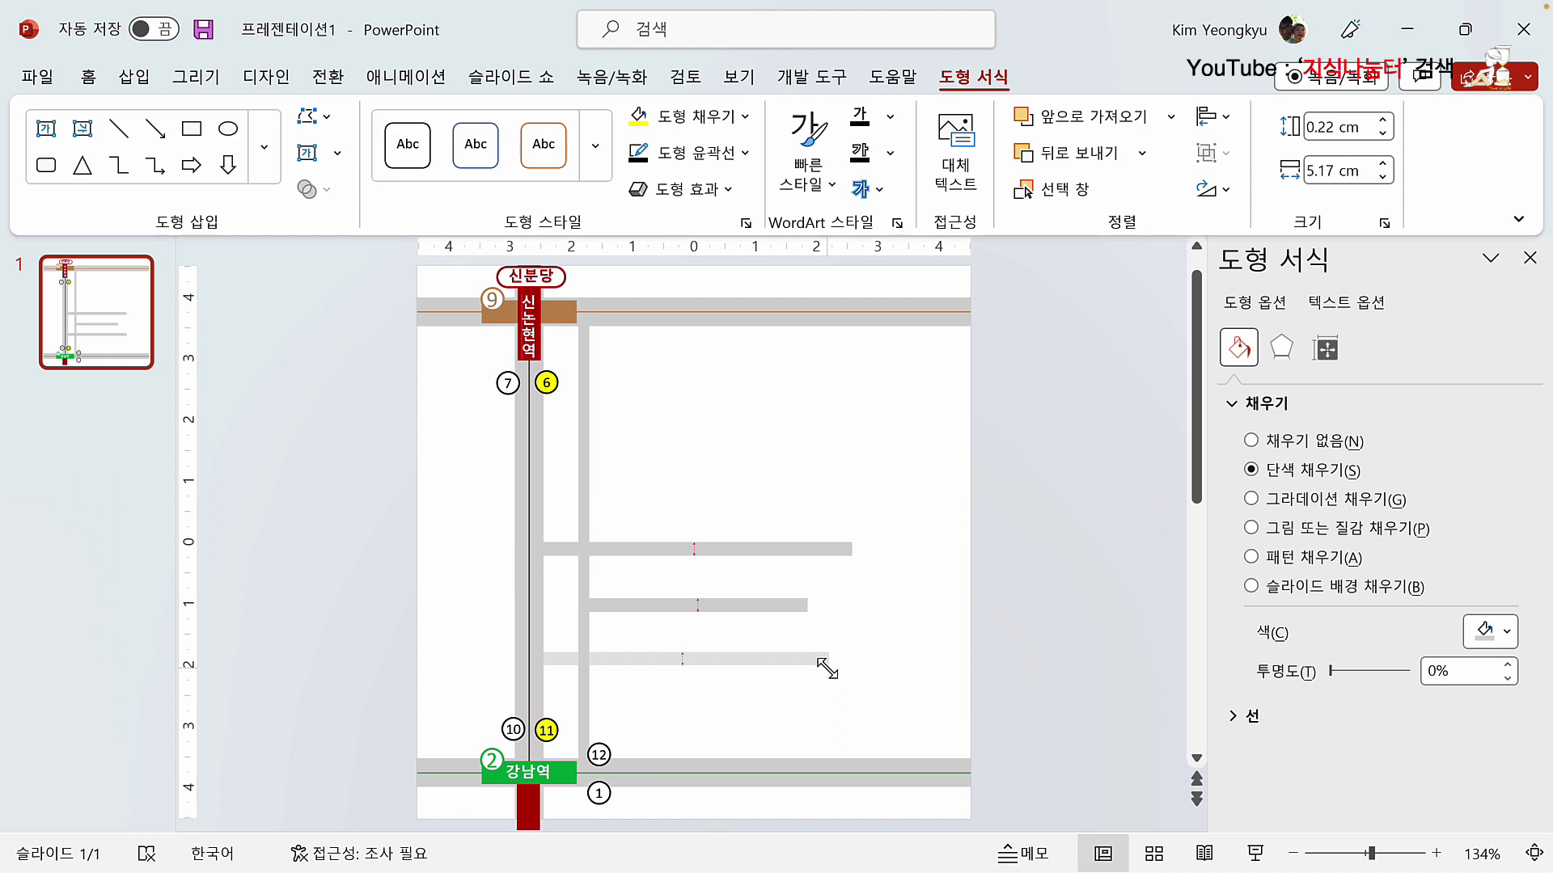
{"action": "left_click_drag", "start_coordinate": [826, 668], "coordinate": [807, 666]}
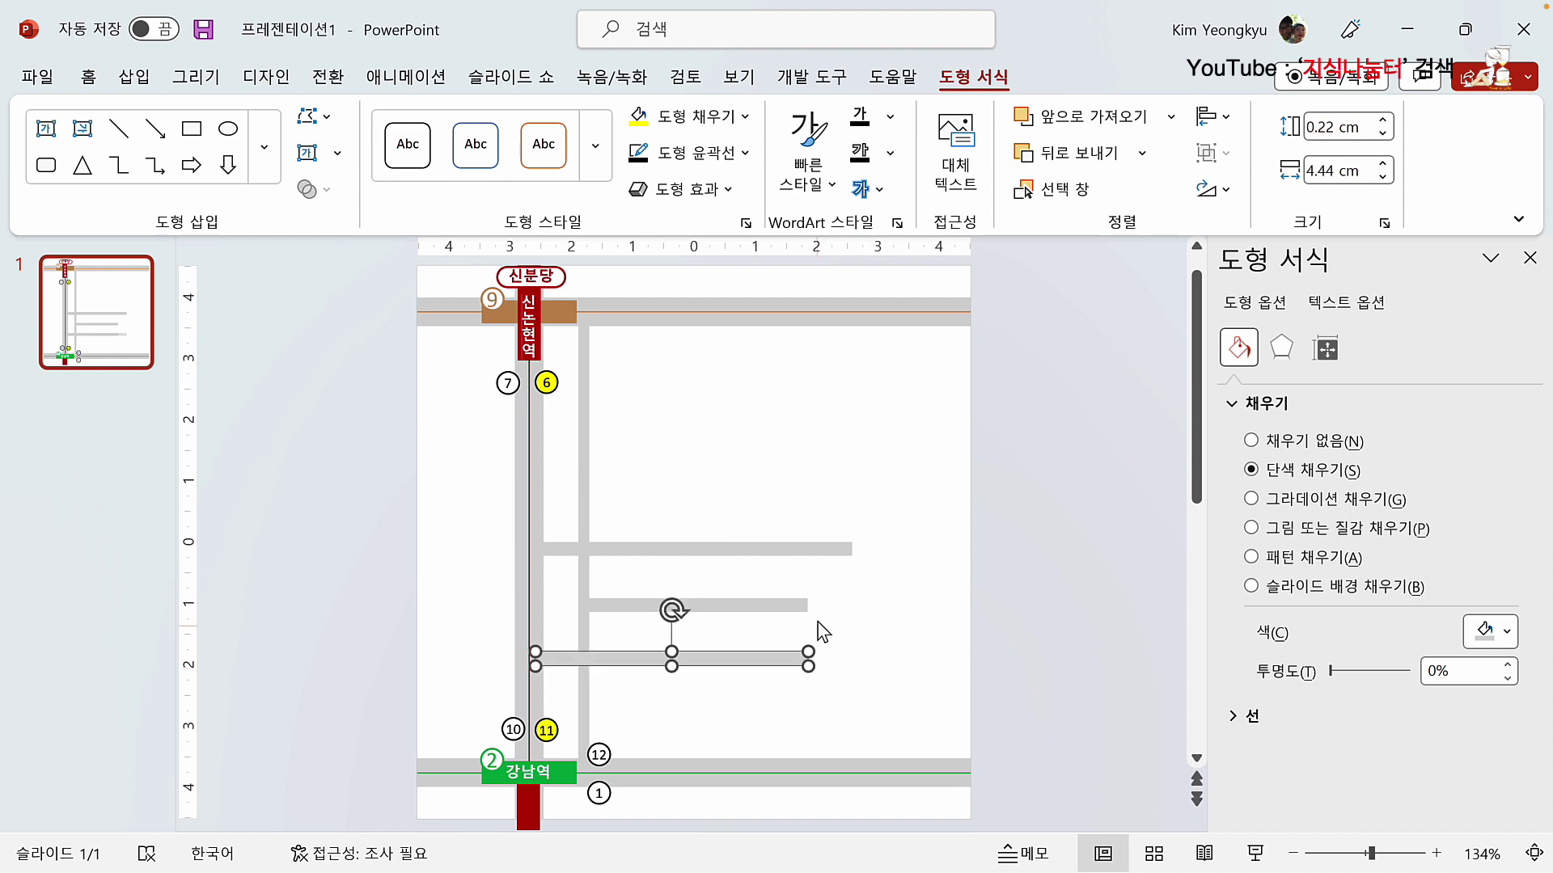
{"action": "left_click", "coordinate": [804, 605]}
{"action": "left_click_drag", "start_coordinate": [808, 606], "coordinate": [818, 612]}
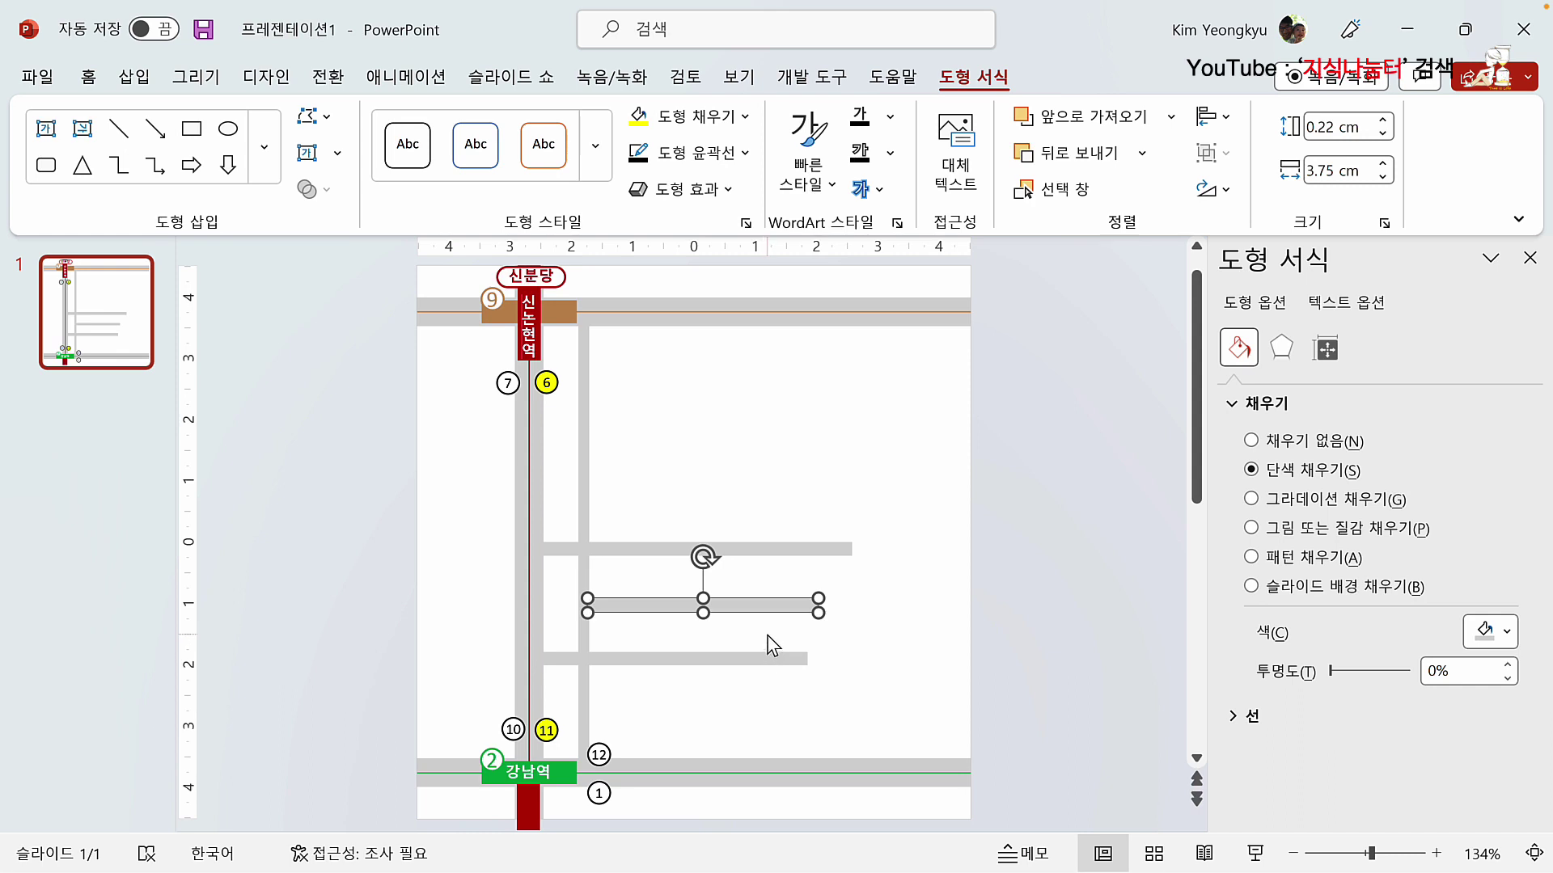
Step: Copy the middle road, rotate it into a diagonal across the three roads' east ends, and resize it to about 0.3 by 3.68 cm
{"action": "left_click_drag", "start_coordinate": [767, 634], "coordinate": [830, 660]}
{"action": "left_click_drag", "start_coordinate": [765, 585], "coordinate": [867, 533]}
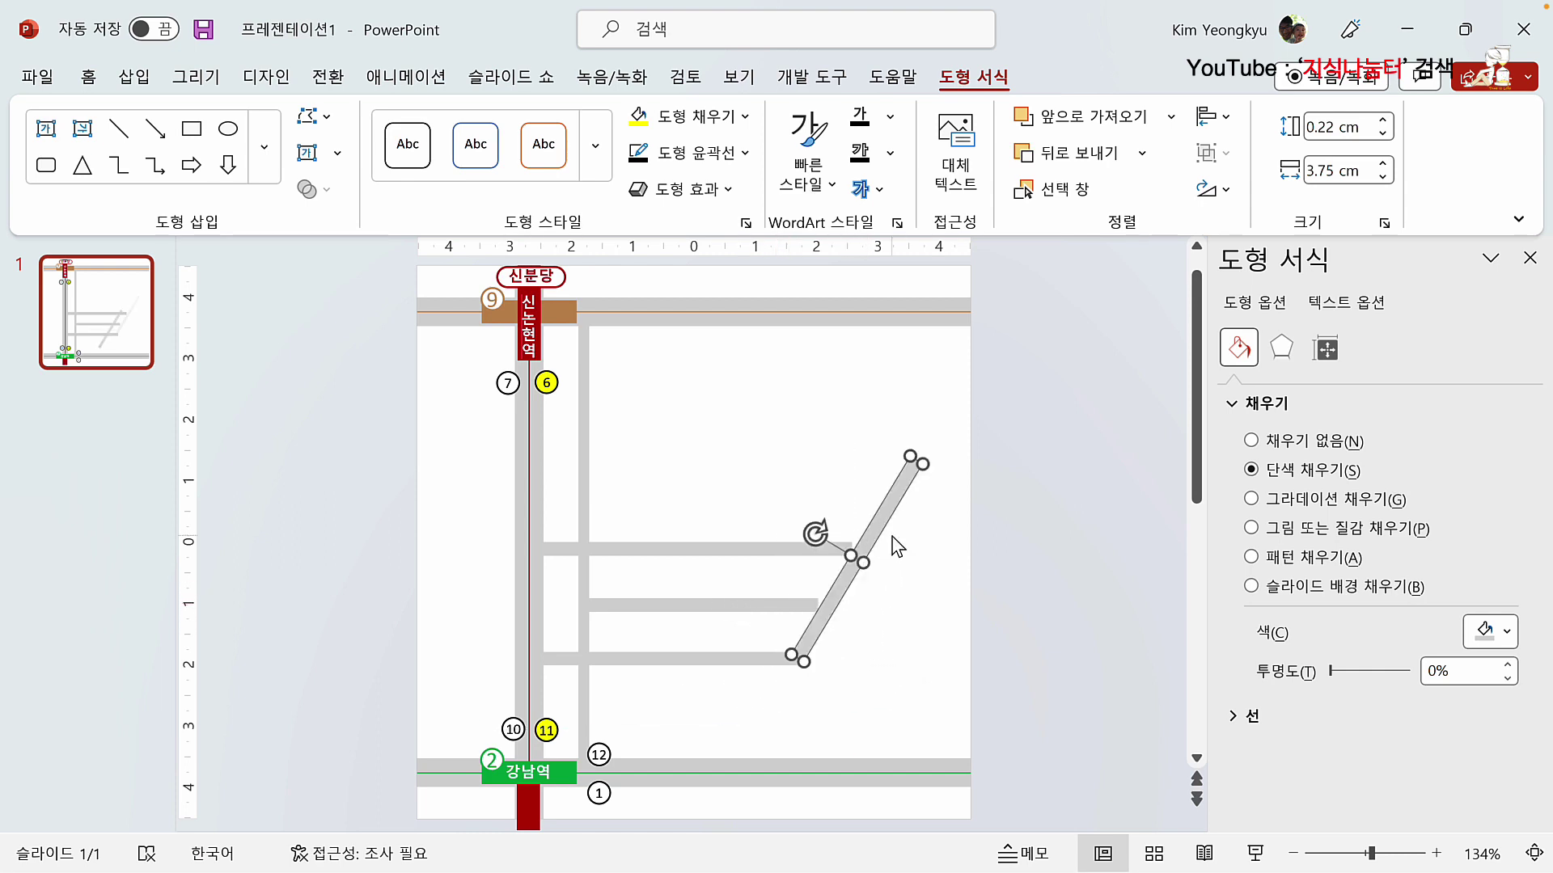
{"action": "left_click_drag", "start_coordinate": [908, 454], "coordinate": [903, 458]}
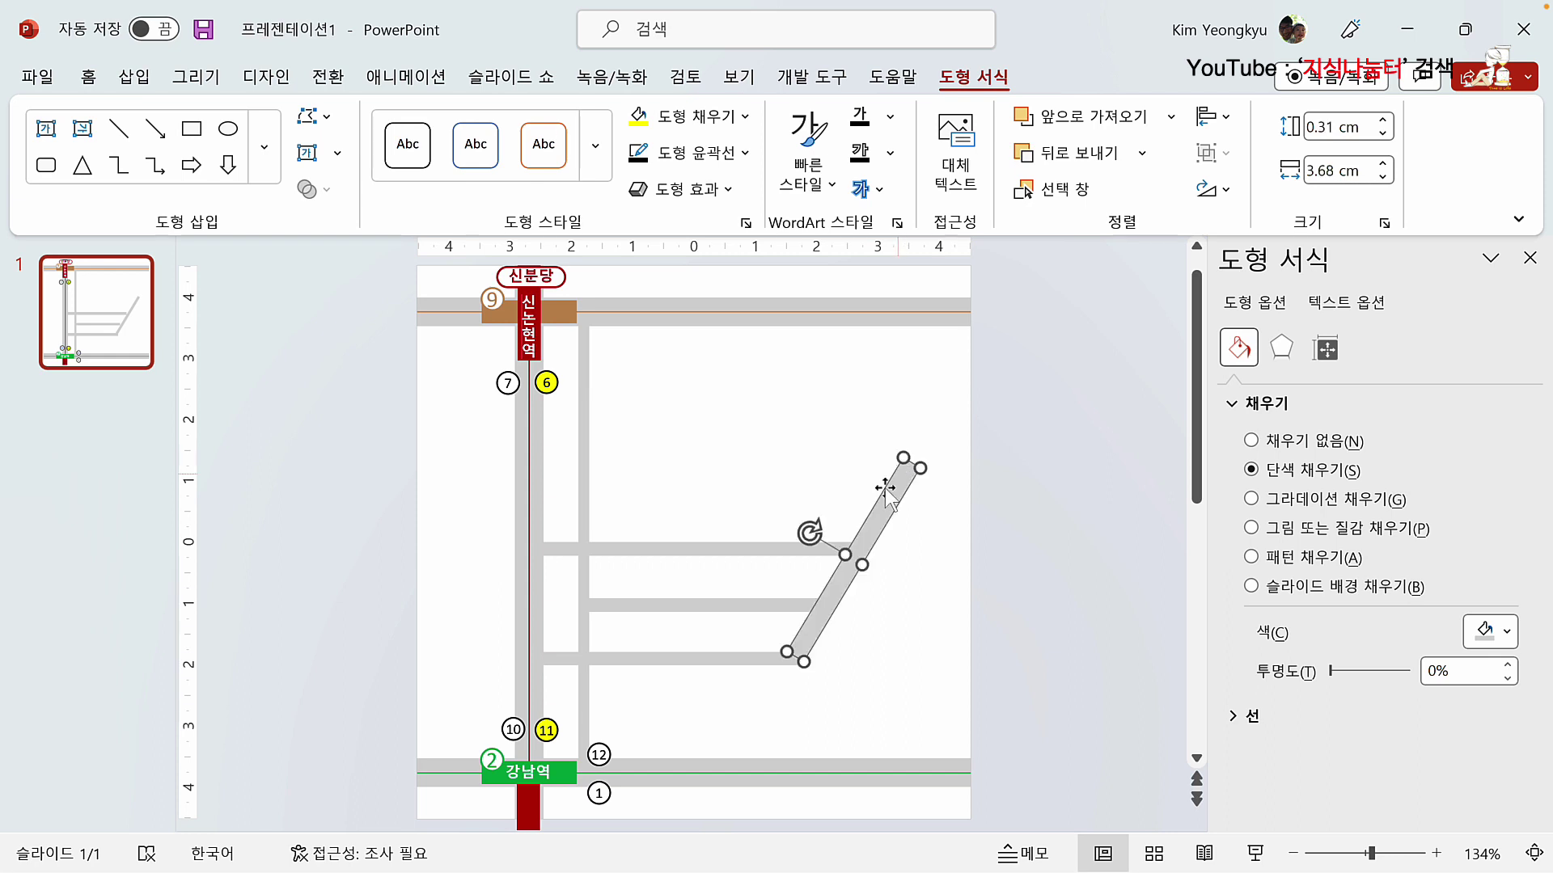
{"action": "left_click_drag", "start_coordinate": [863, 563], "coordinate": [808, 533]}
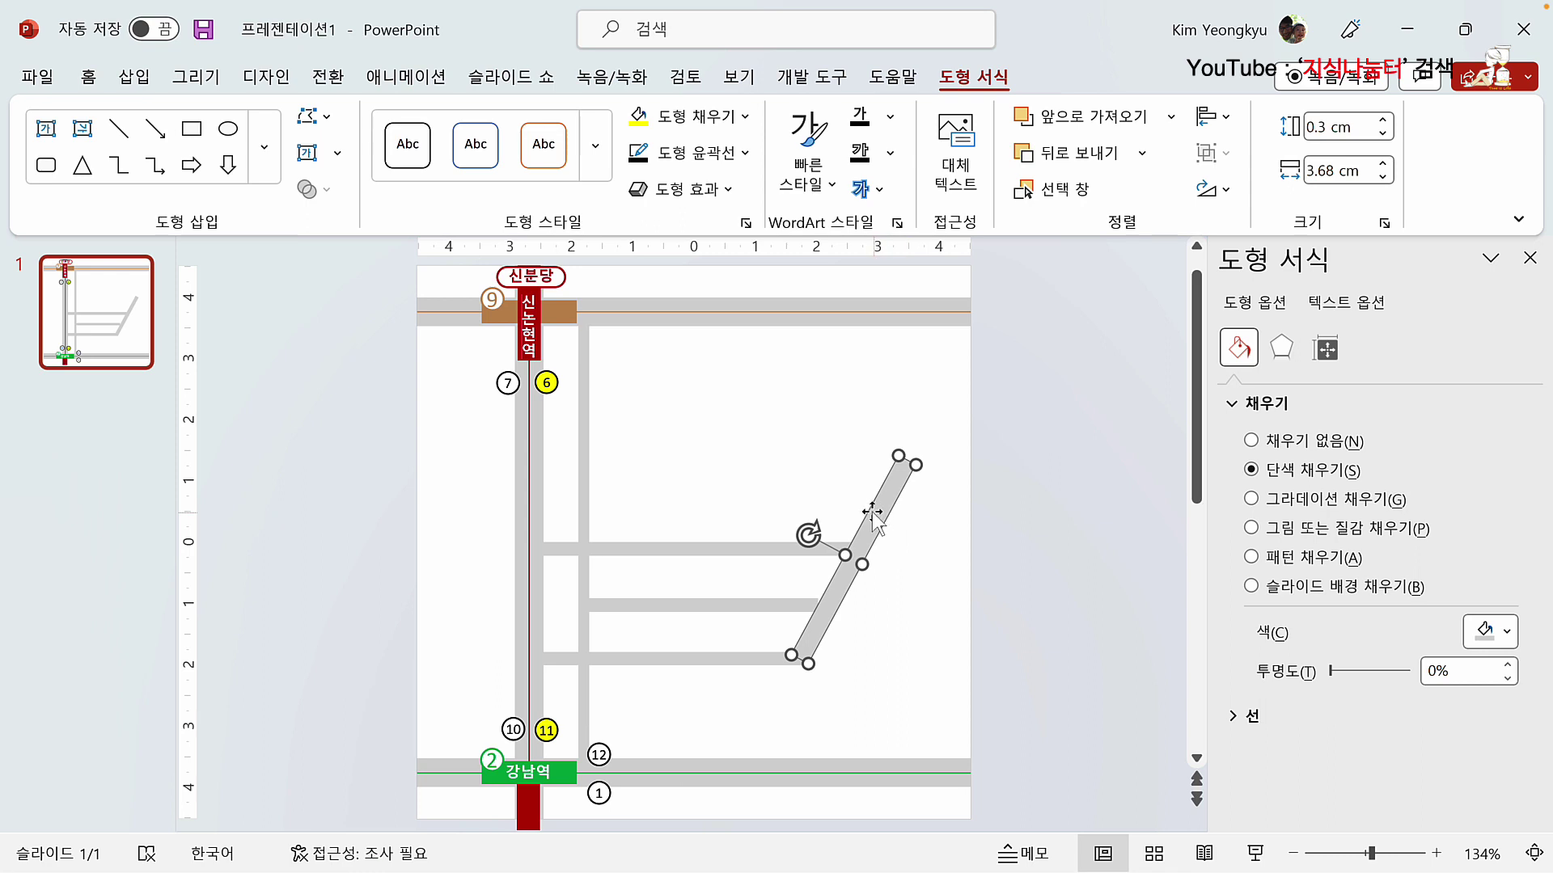
{"action": "left_click_drag", "start_coordinate": [875, 514], "coordinate": [871, 513]}
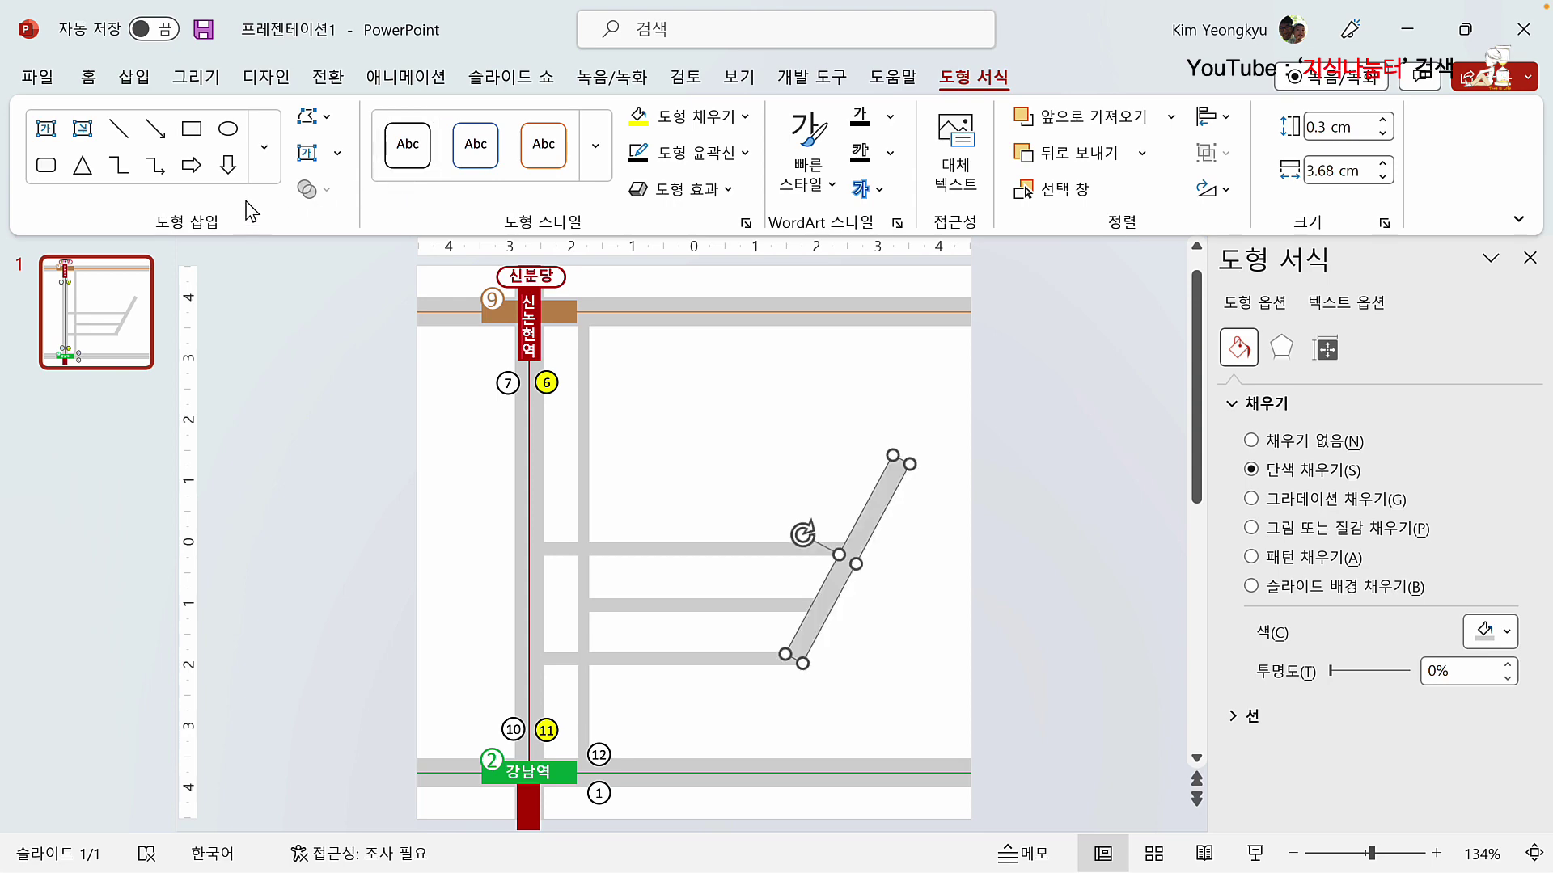
Step: Change the diagonal road's shape to a rounded rectangle and round its ends fully
{"action": "left_click", "coordinate": [312, 117]}
{"action": "mouse_move", "coordinate": [393, 162]}
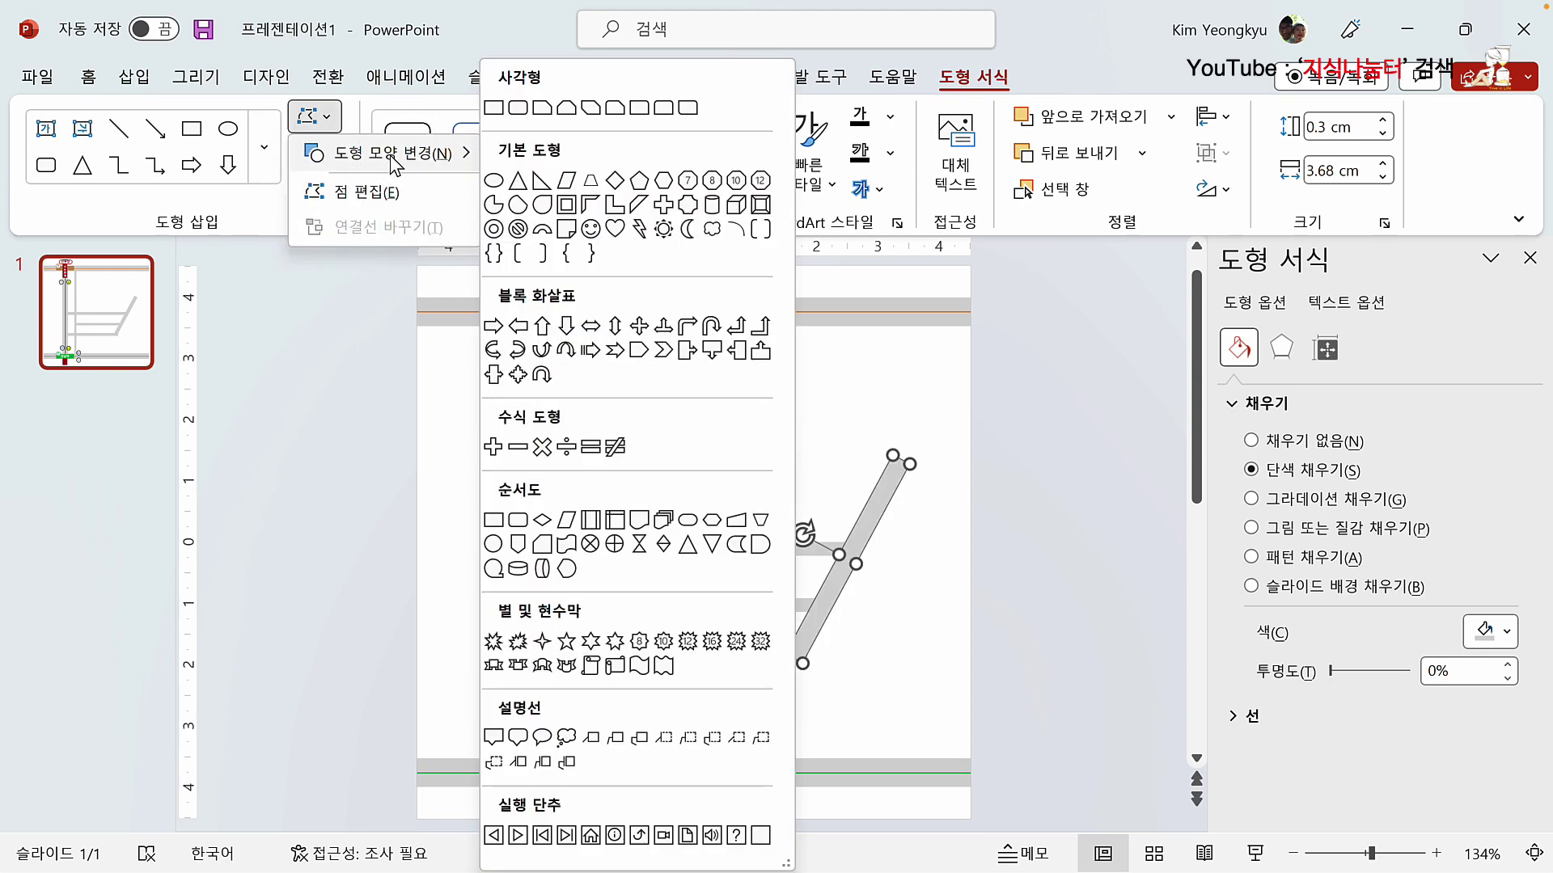
{"action": "left_click", "coordinate": [520, 108]}
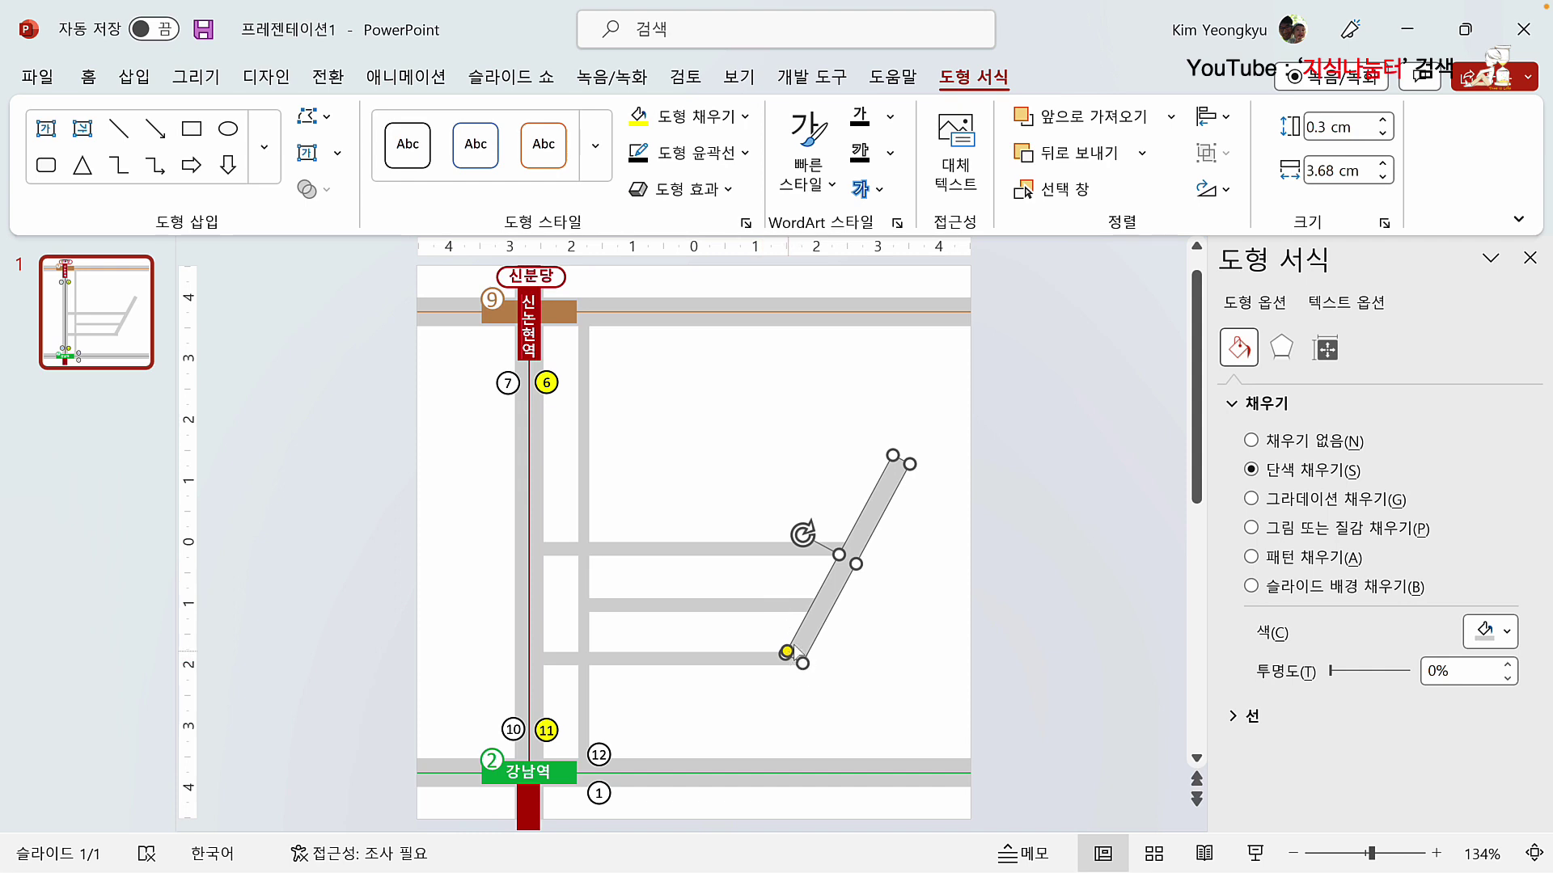
{"action": "left_click_drag", "start_coordinate": [787, 652], "coordinate": [794, 657]}
{"action": "left_click", "coordinate": [894, 607]}
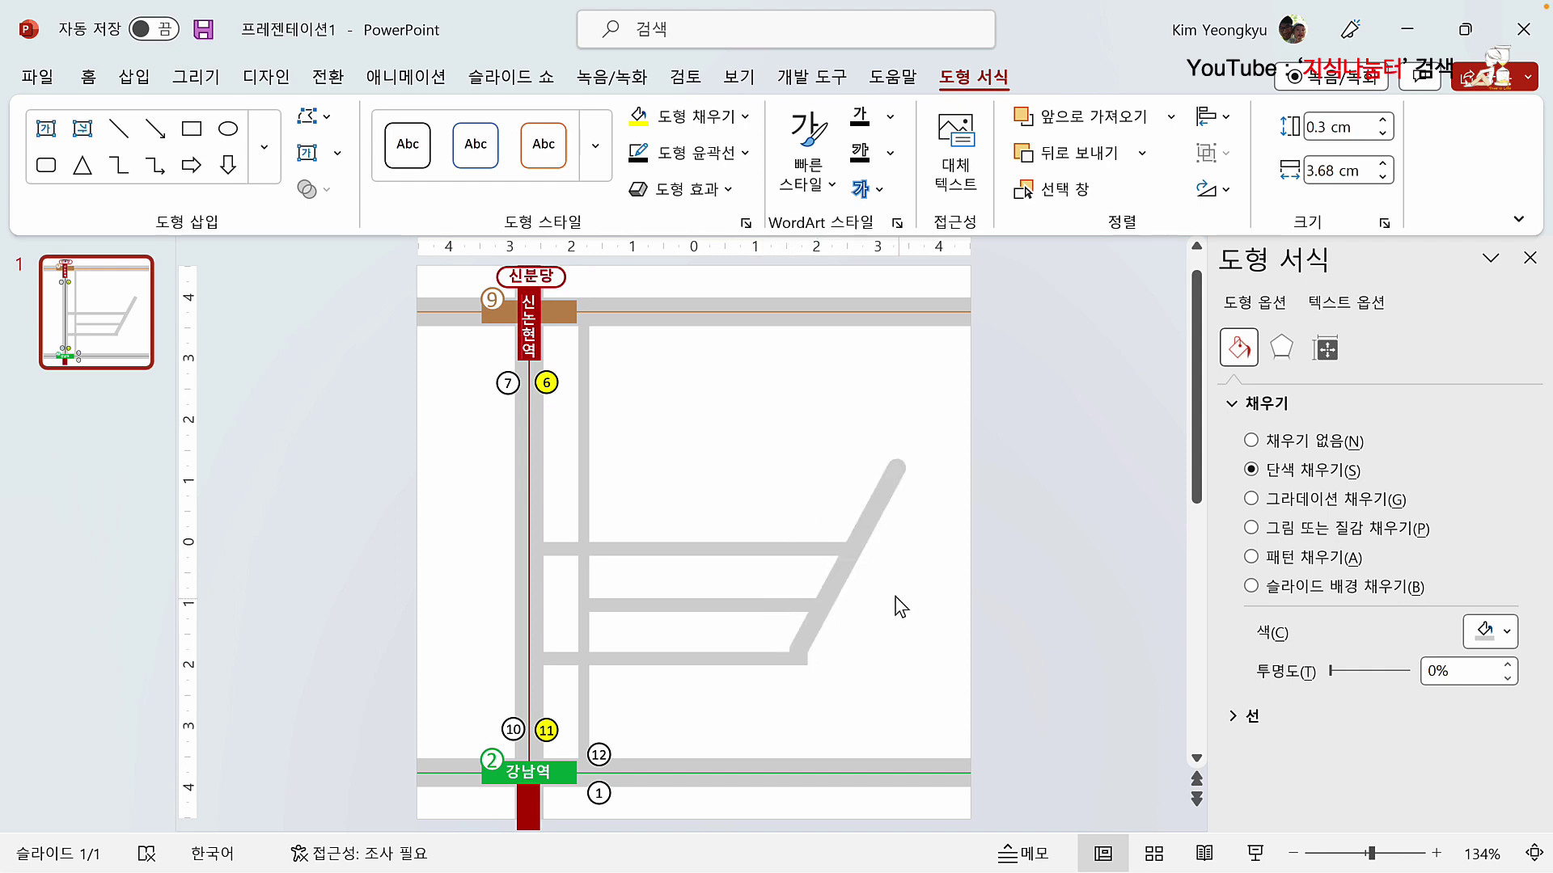
Step: Nudge the diagonal road so its rounded lower end covers the corner of the lowest short horizontal road
{"action": "left_click", "coordinate": [828, 590]}
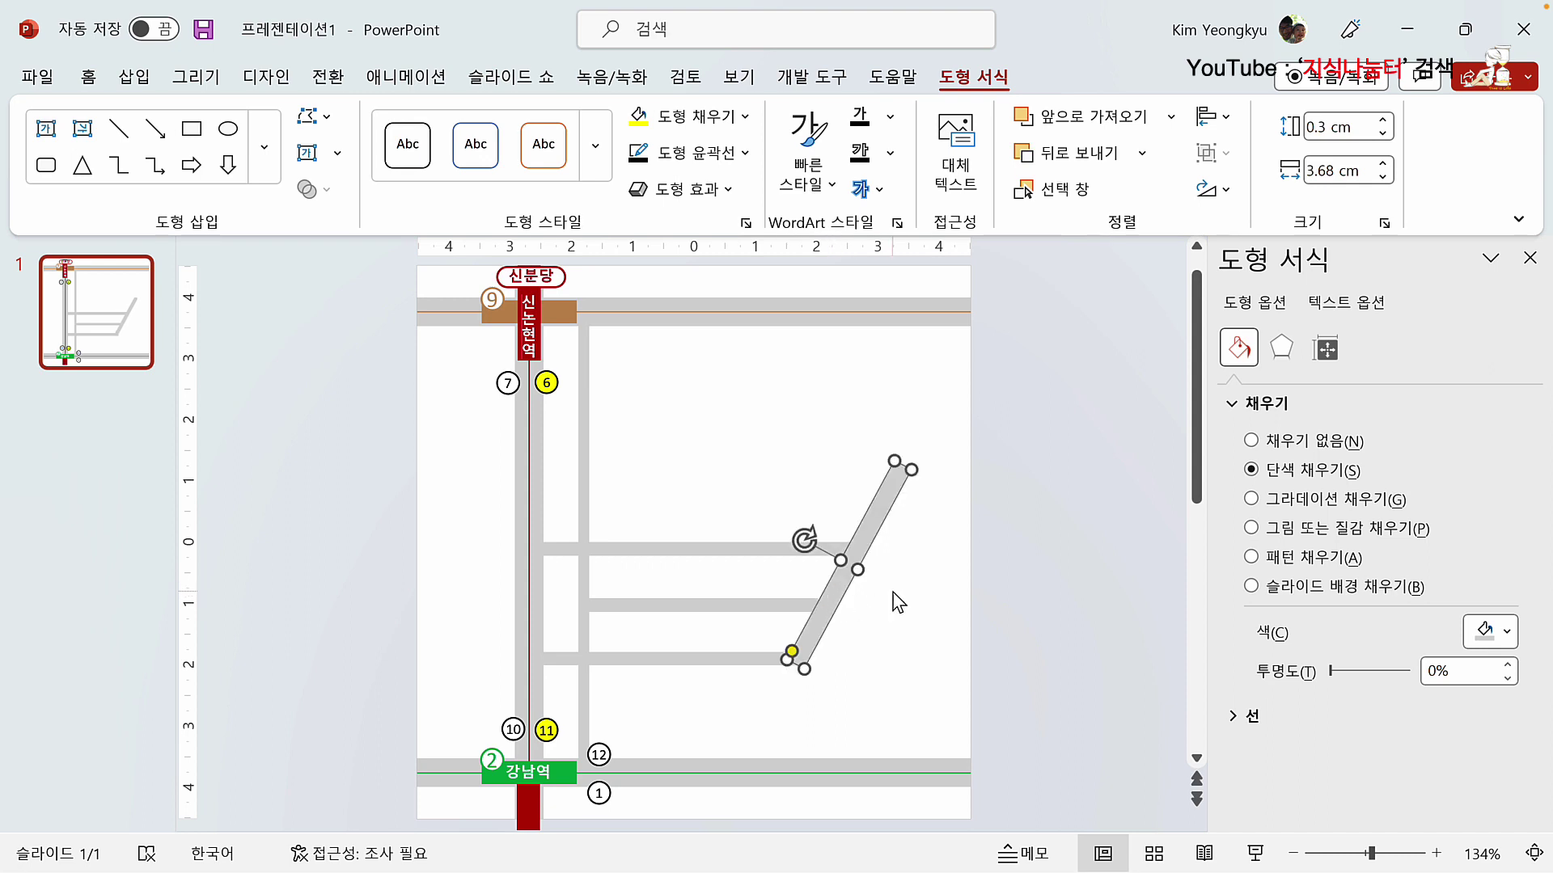
{"action": "key", "text": "ctrl+Right"}
{"action": "key", "text": "ctrl+Down"}
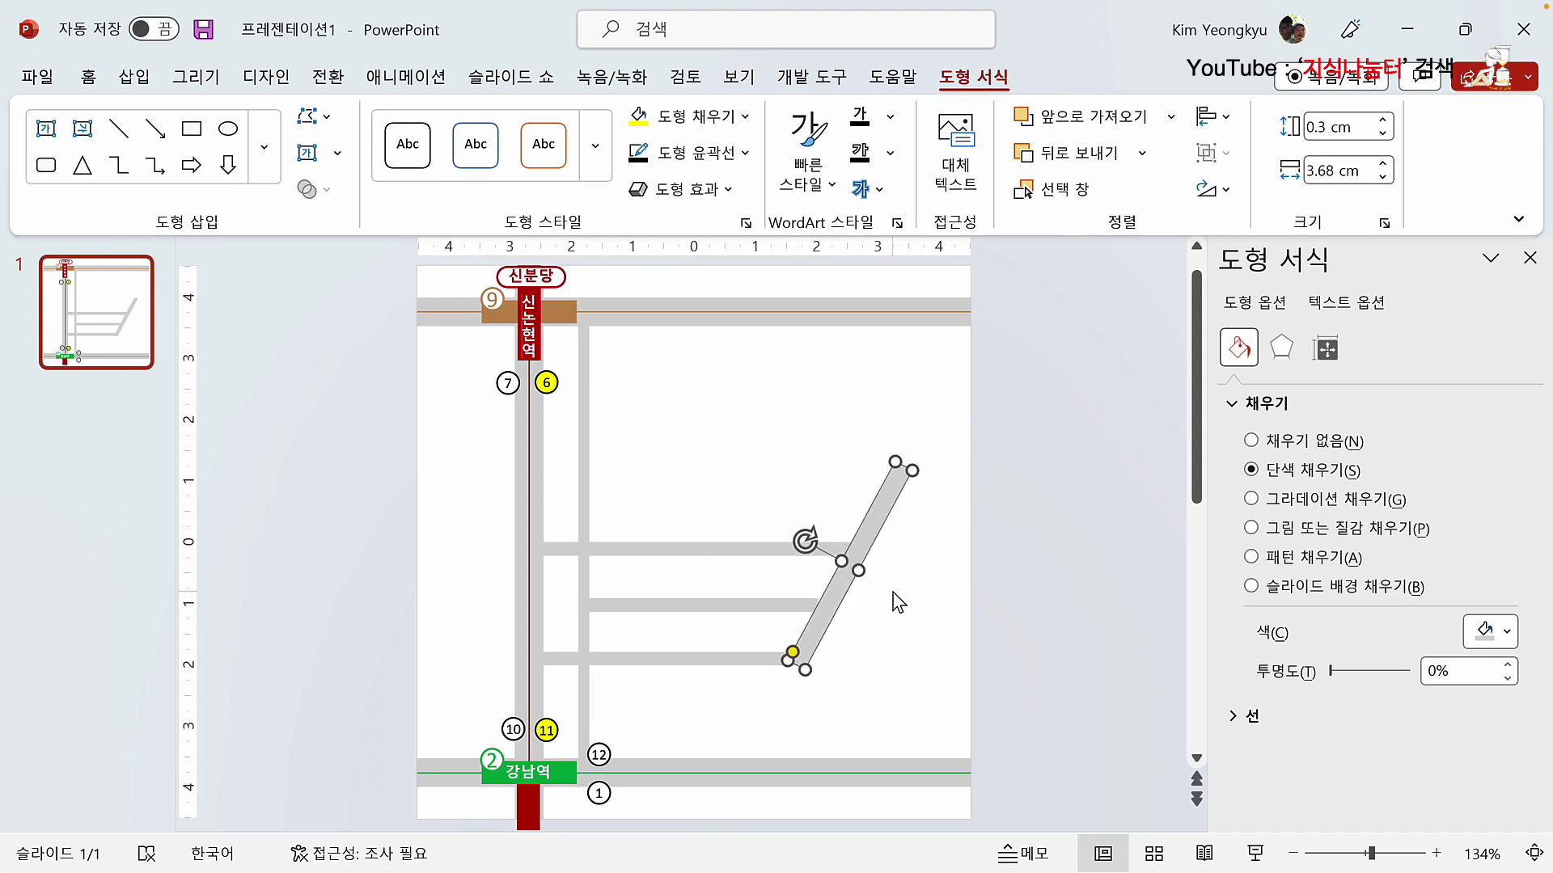
{"action": "left_click", "coordinate": [894, 605]}
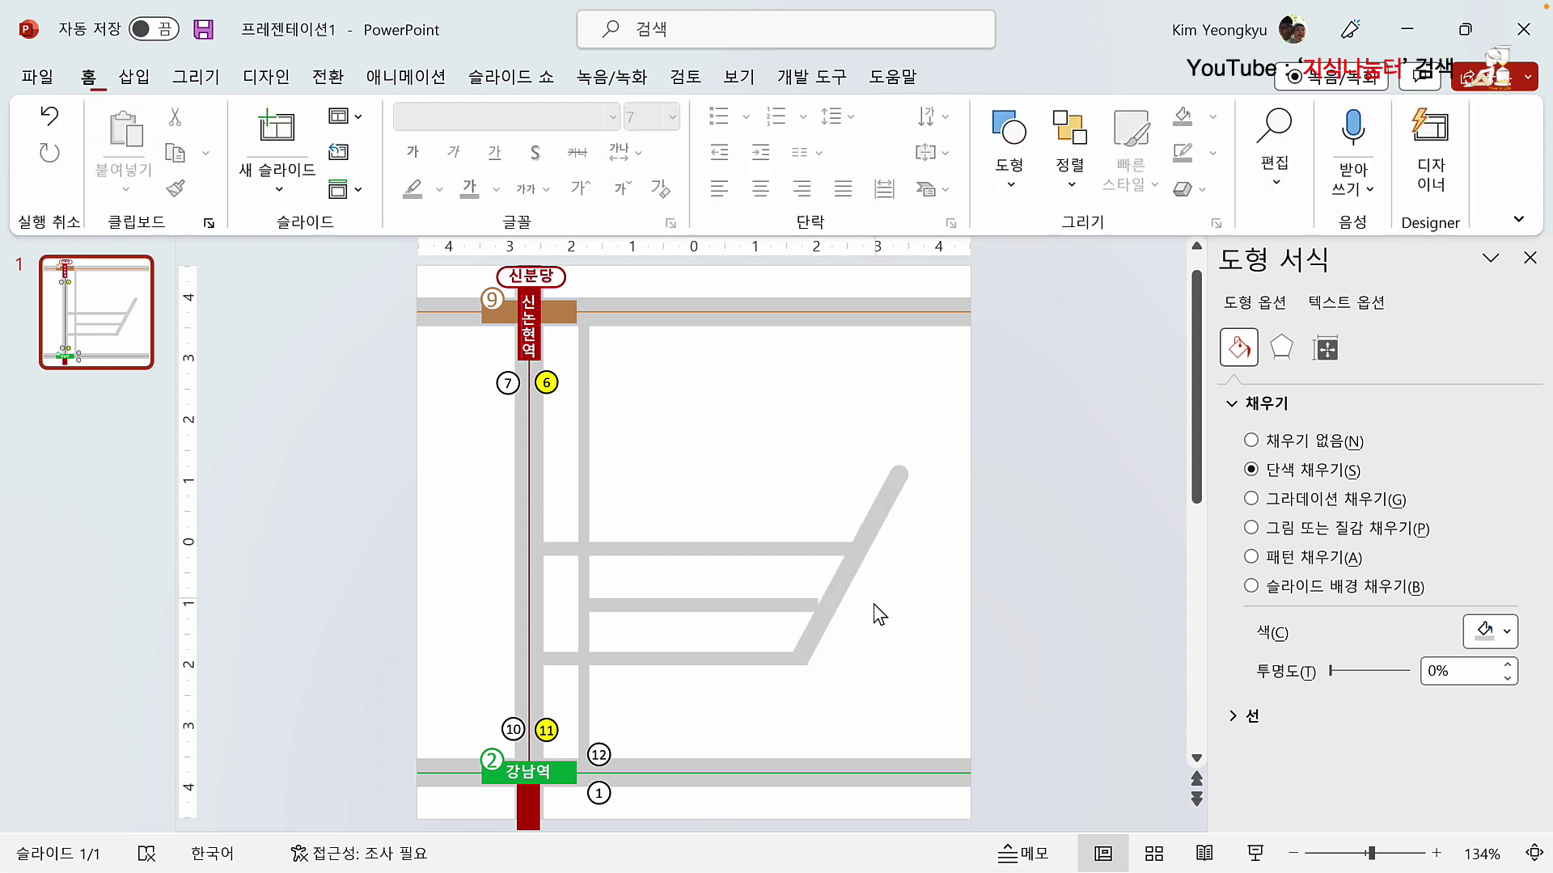
Step: Extend the middle short horizontal road's east end so it joins the diagonal road
{"action": "left_click", "coordinate": [787, 605]}
{"action": "left_click_drag", "start_coordinate": [817, 605], "coordinate": [831, 615]}
{"action": "left_click", "coordinate": [849, 549]}
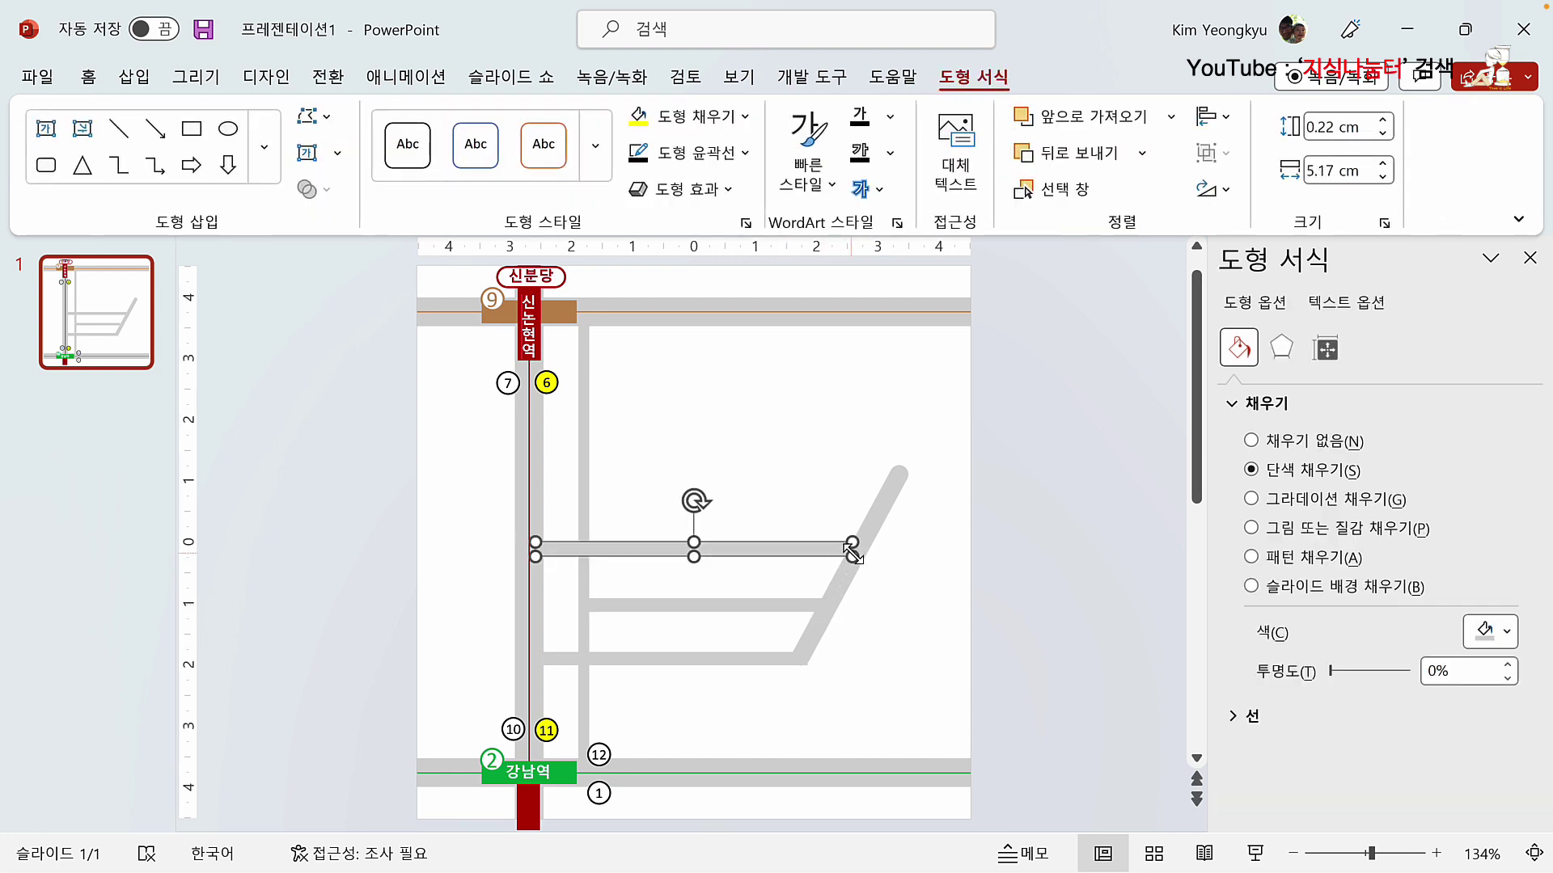
{"action": "left_click", "coordinate": [907, 627]}
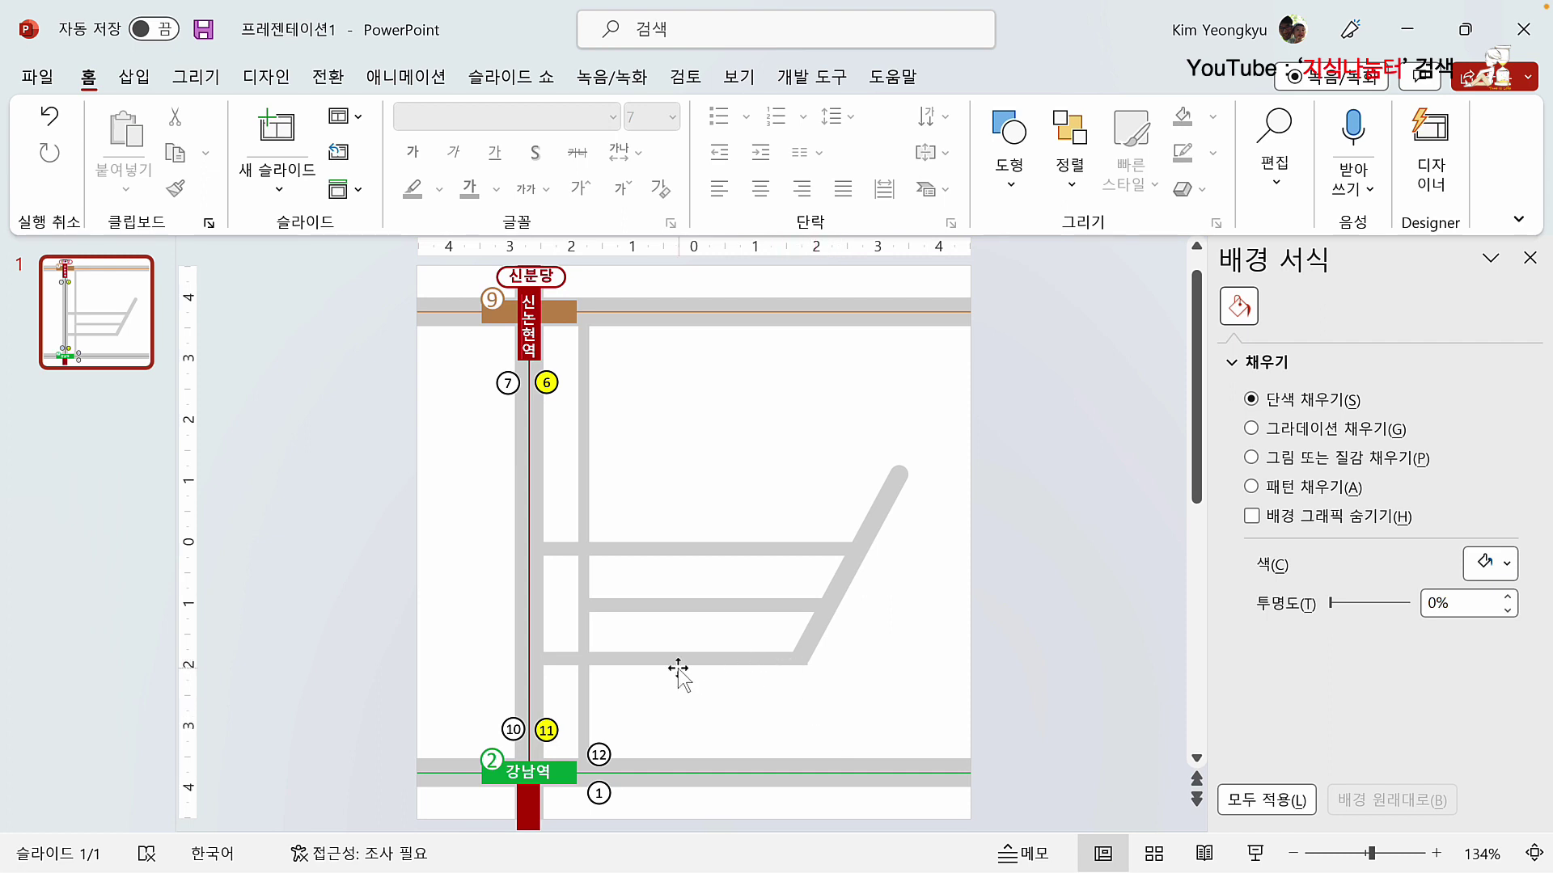
Step: Duplicate the diagonal road, resize it to about 0.25 by 1.16 cm, and angle it down from the lowest horizontal road's corner
{"action": "left_click", "coordinate": [813, 632]}
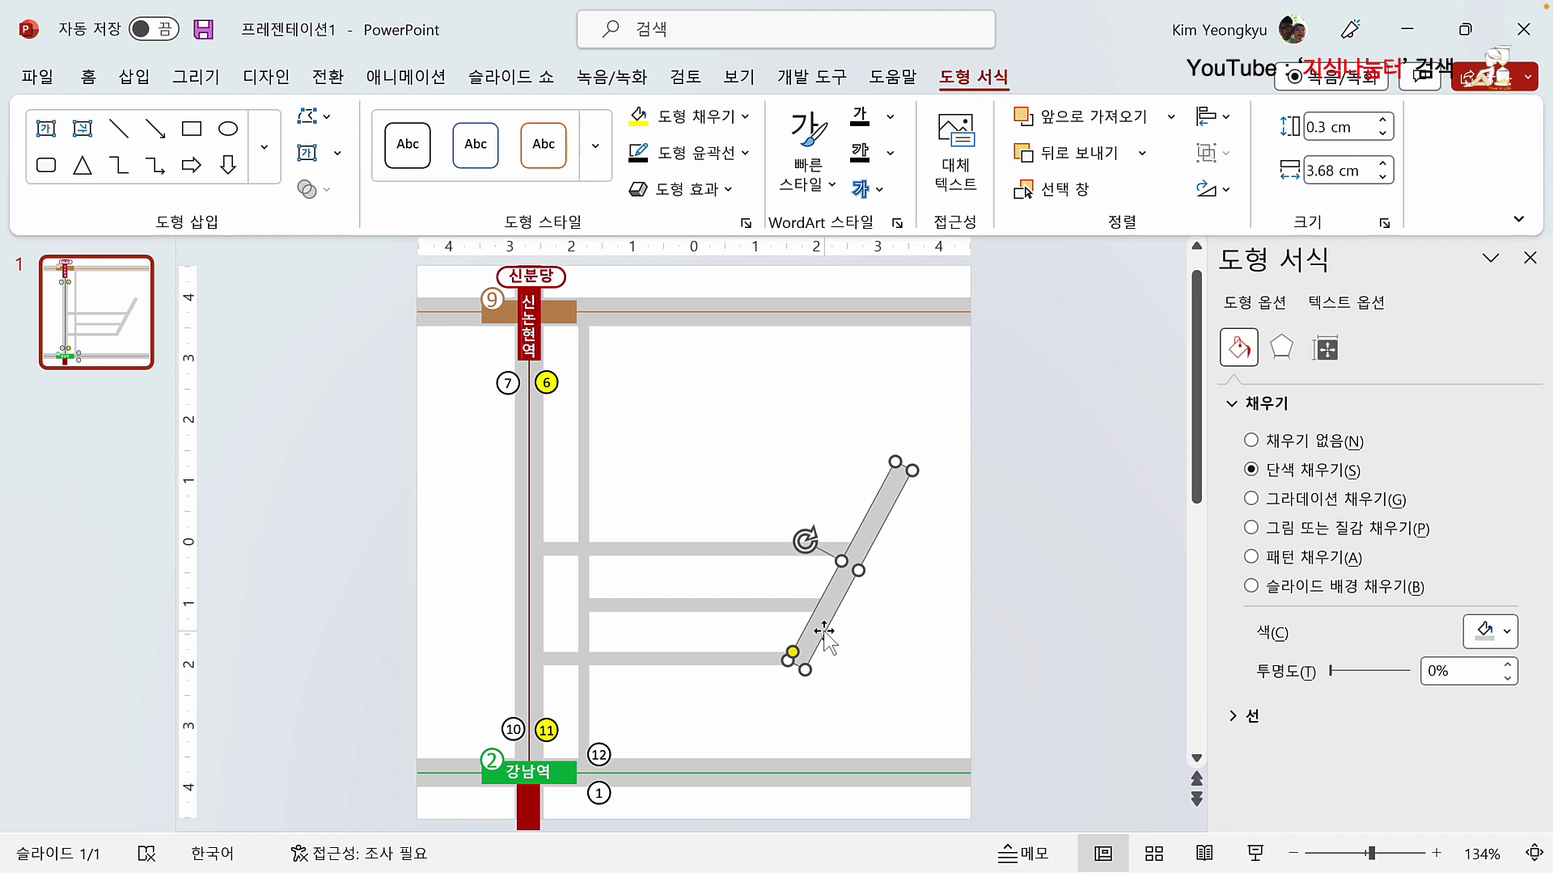
{"action": "key", "text": "ctrl+d"}
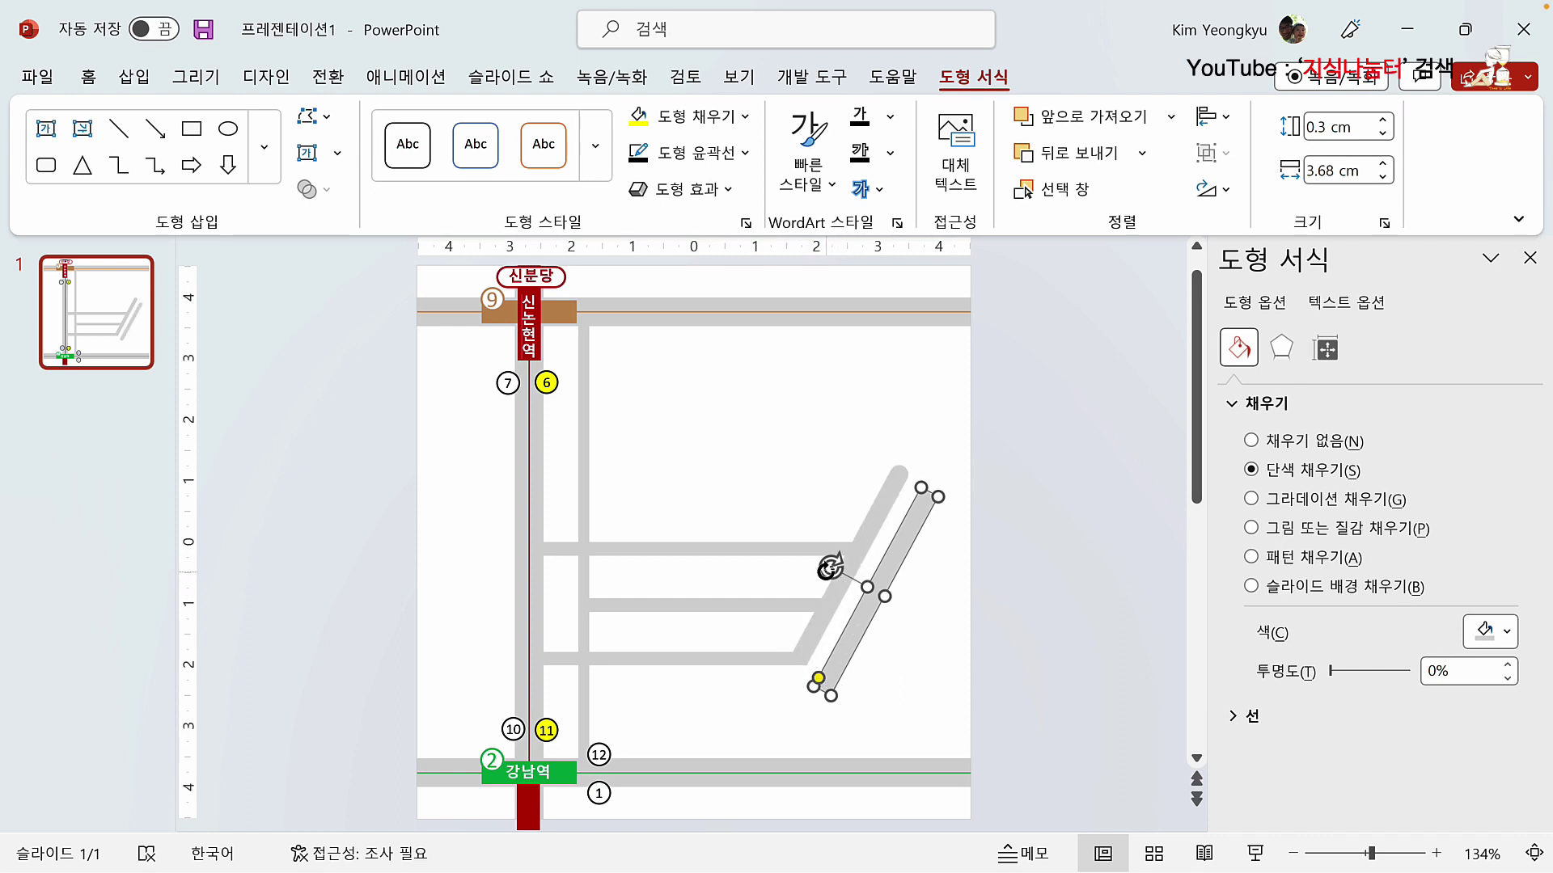
{"action": "left_click_drag", "start_coordinate": [938, 497], "coordinate": [866, 619]}
{"action": "left_click_drag", "start_coordinate": [866, 623], "coordinate": [829, 715]}
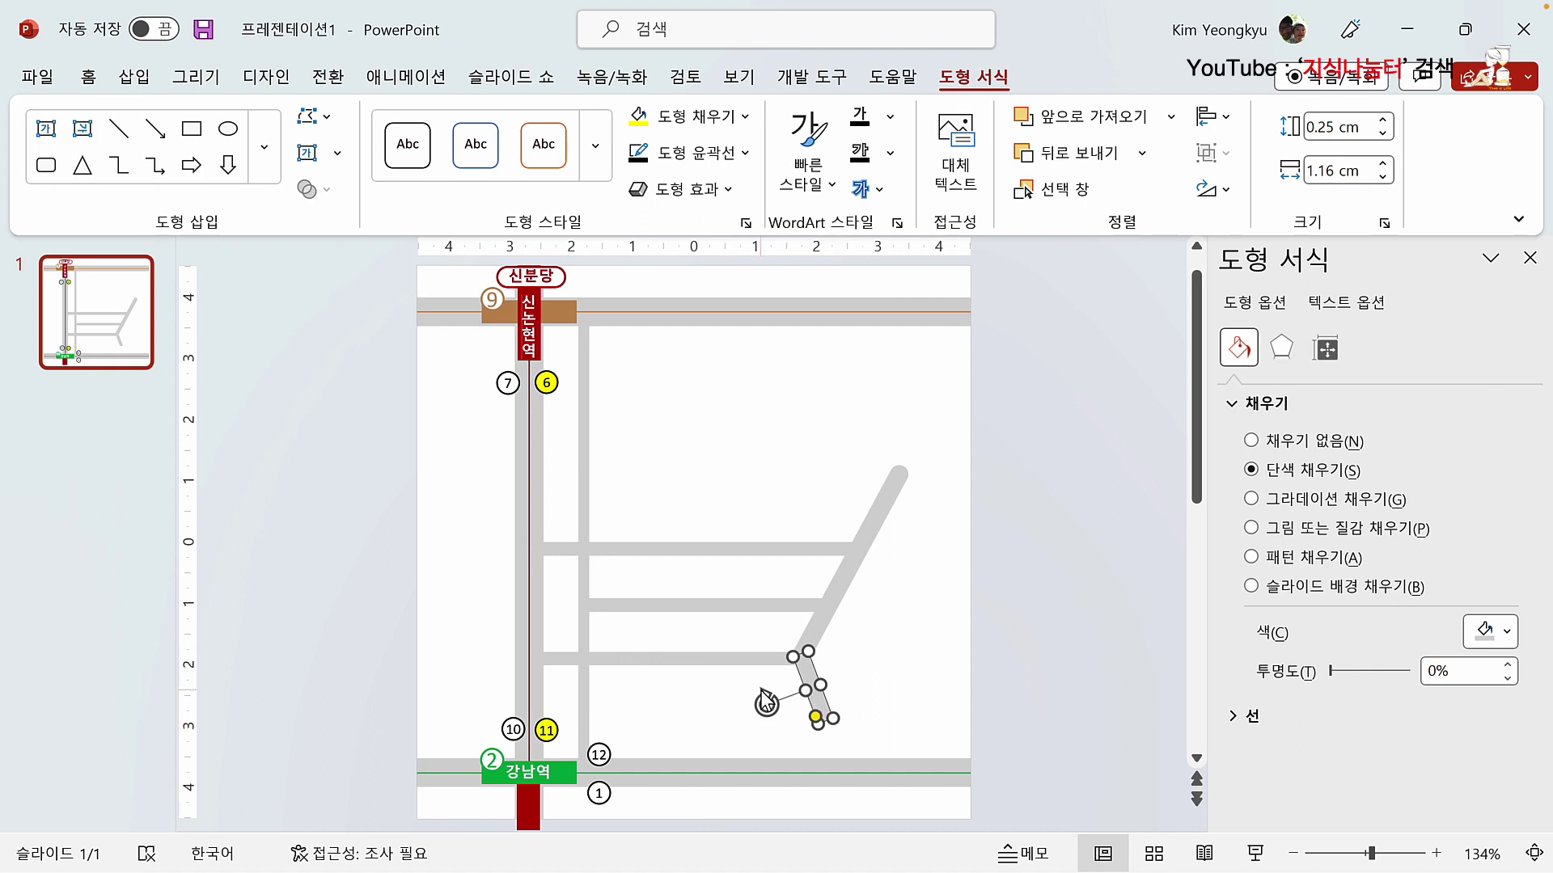
Step: Duplicate the short diagonal road, turn it vertical between that road's lower end and the 강남역 main road, and send it to the back
{"action": "key", "text": "ctrl+d"}
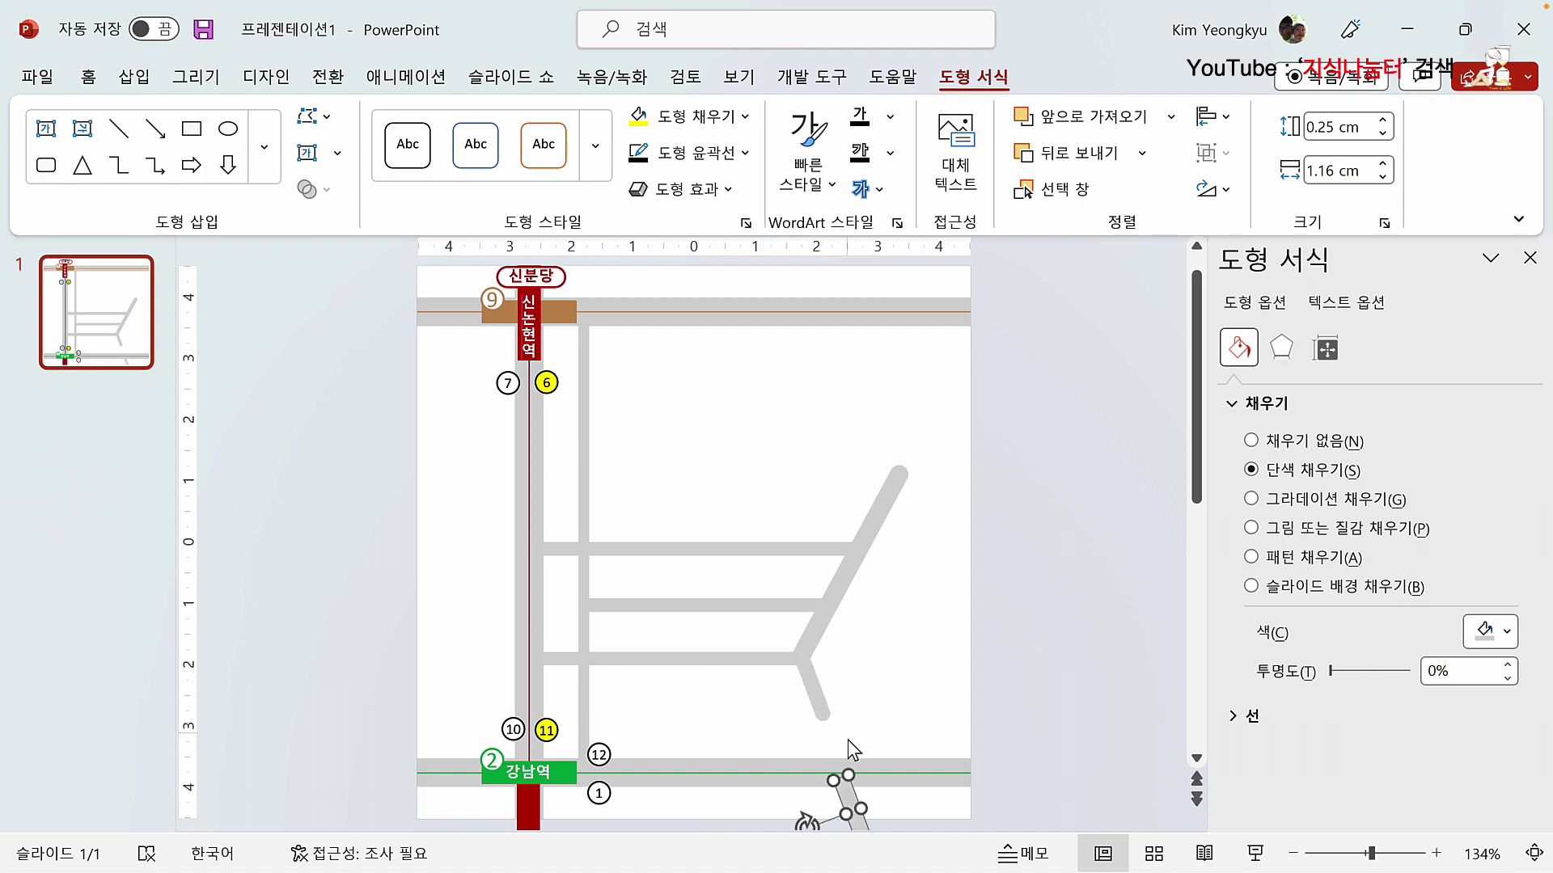
{"action": "left_click_drag", "start_coordinate": [844, 794], "coordinate": [822, 734]}
{"action": "right_click", "coordinate": [824, 737]}
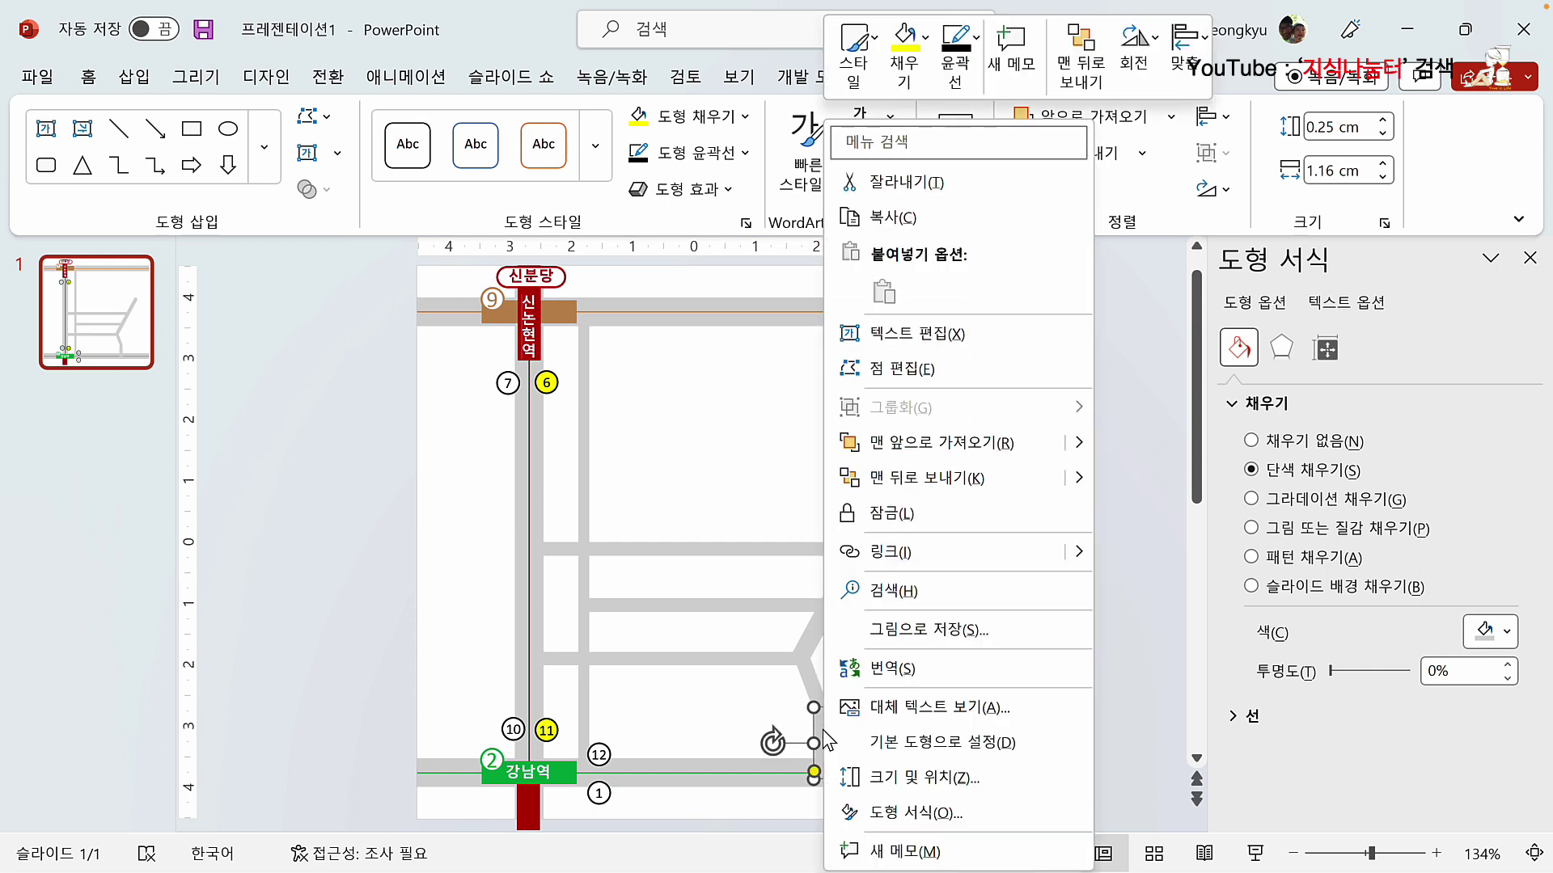
{"action": "left_click", "coordinate": [929, 495]}
{"action": "left_click", "coordinate": [934, 606]}
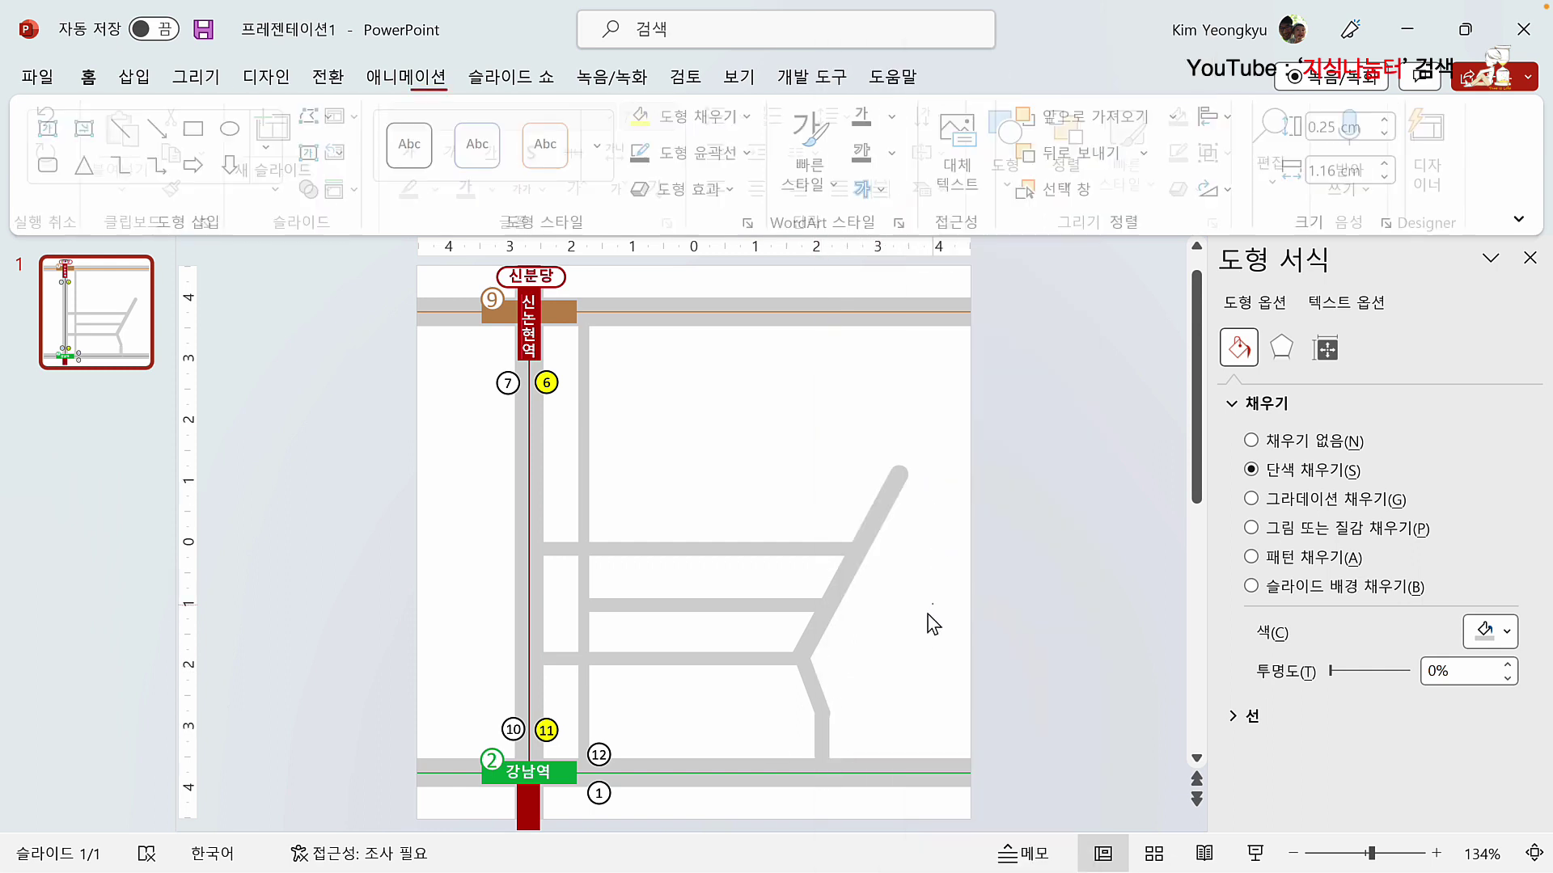
Step: Nudge the short vertical road so it lines up with the lower end of the short diagonal road
{"action": "left_click", "coordinate": [819, 756]}
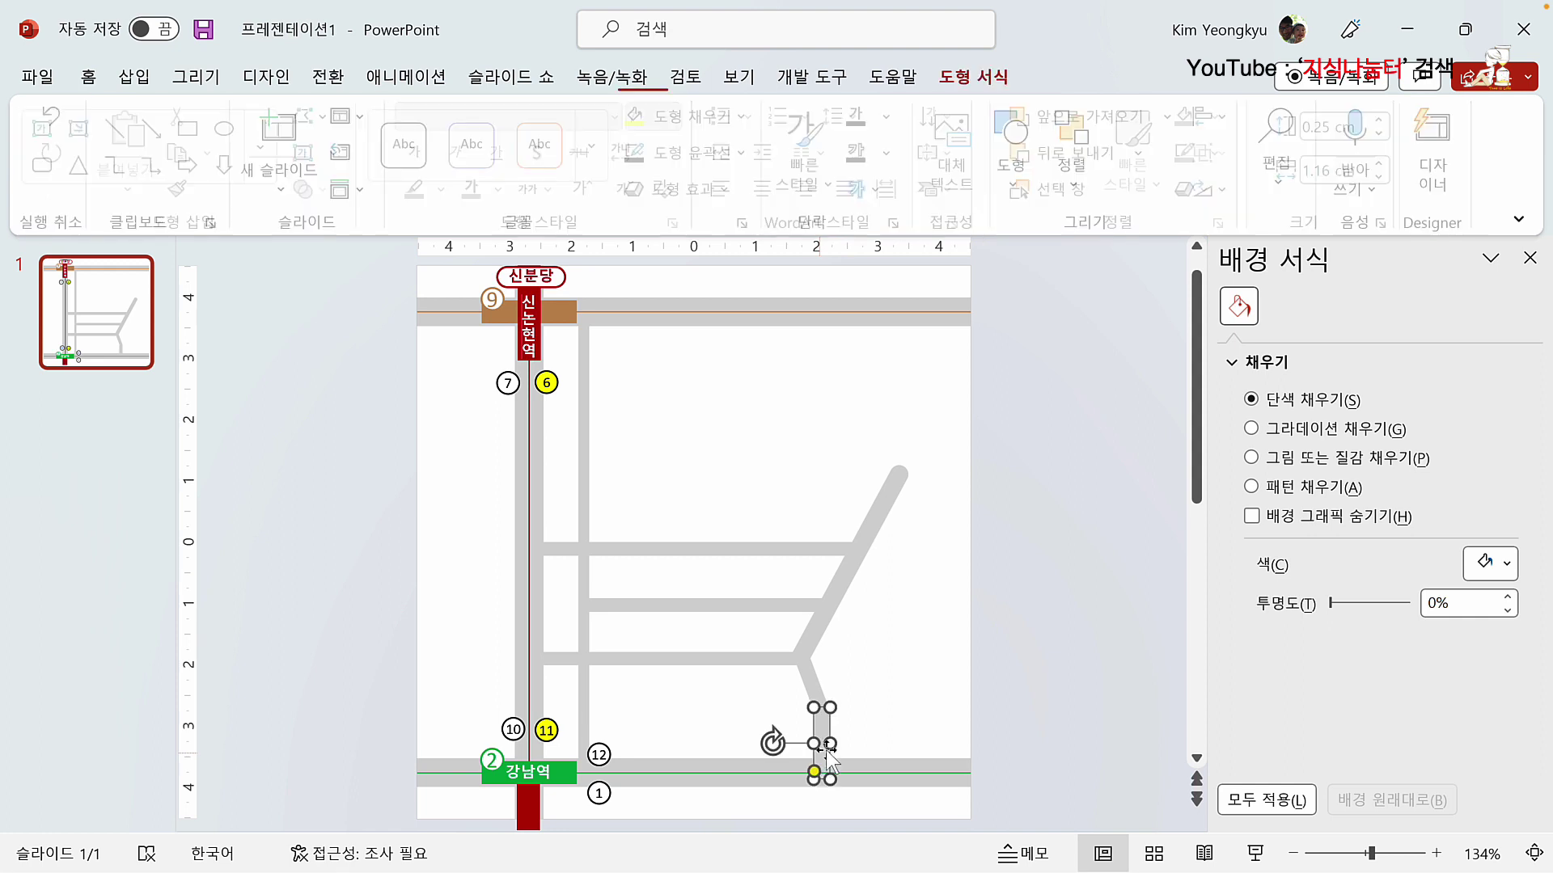
{"action": "left_click_drag", "start_coordinate": [821, 740], "coordinate": [827, 745]}
{"action": "left_click", "coordinate": [870, 720]}
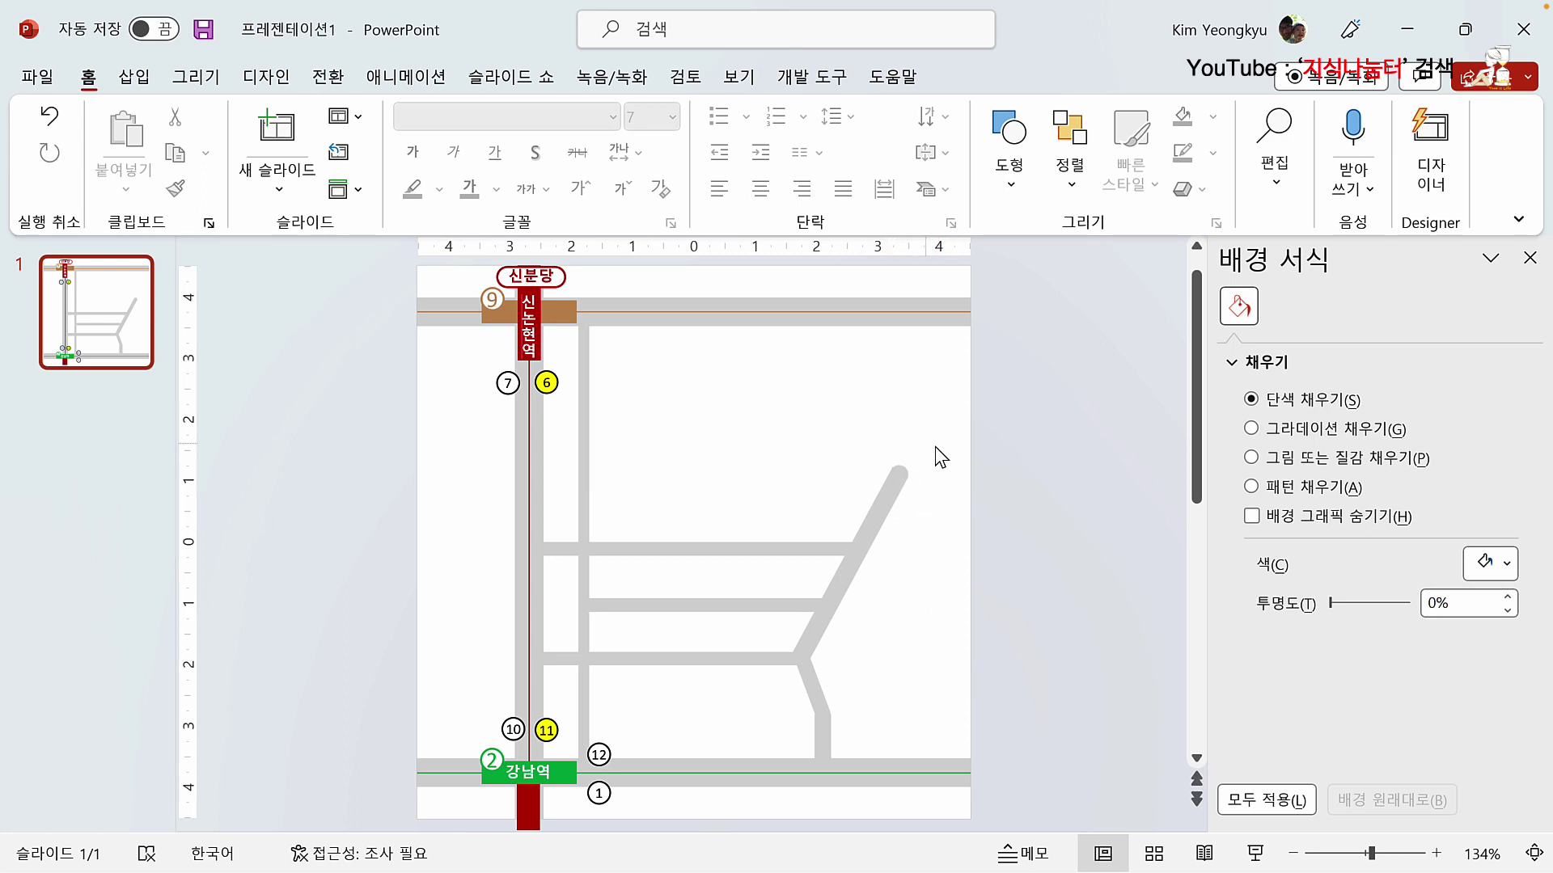
Step: Draw a rounded rectangle about 3.79 cm high and 1.21 cm wide over the slide's east edge, beside the diagonal road
{"action": "left_click", "coordinate": [134, 79]}
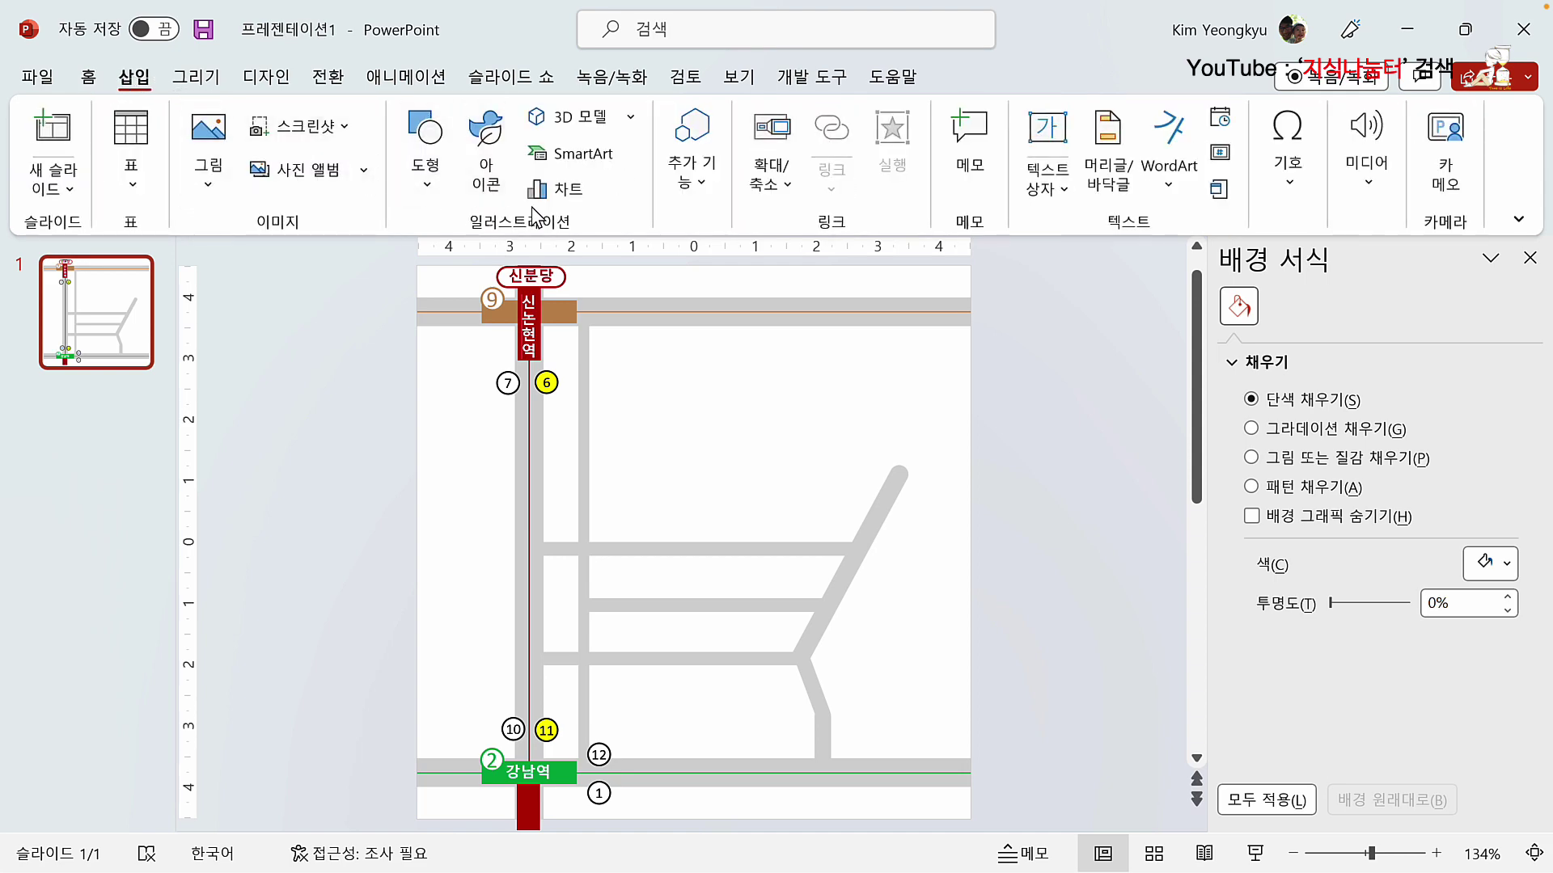
{"action": "left_click", "coordinate": [424, 187]}
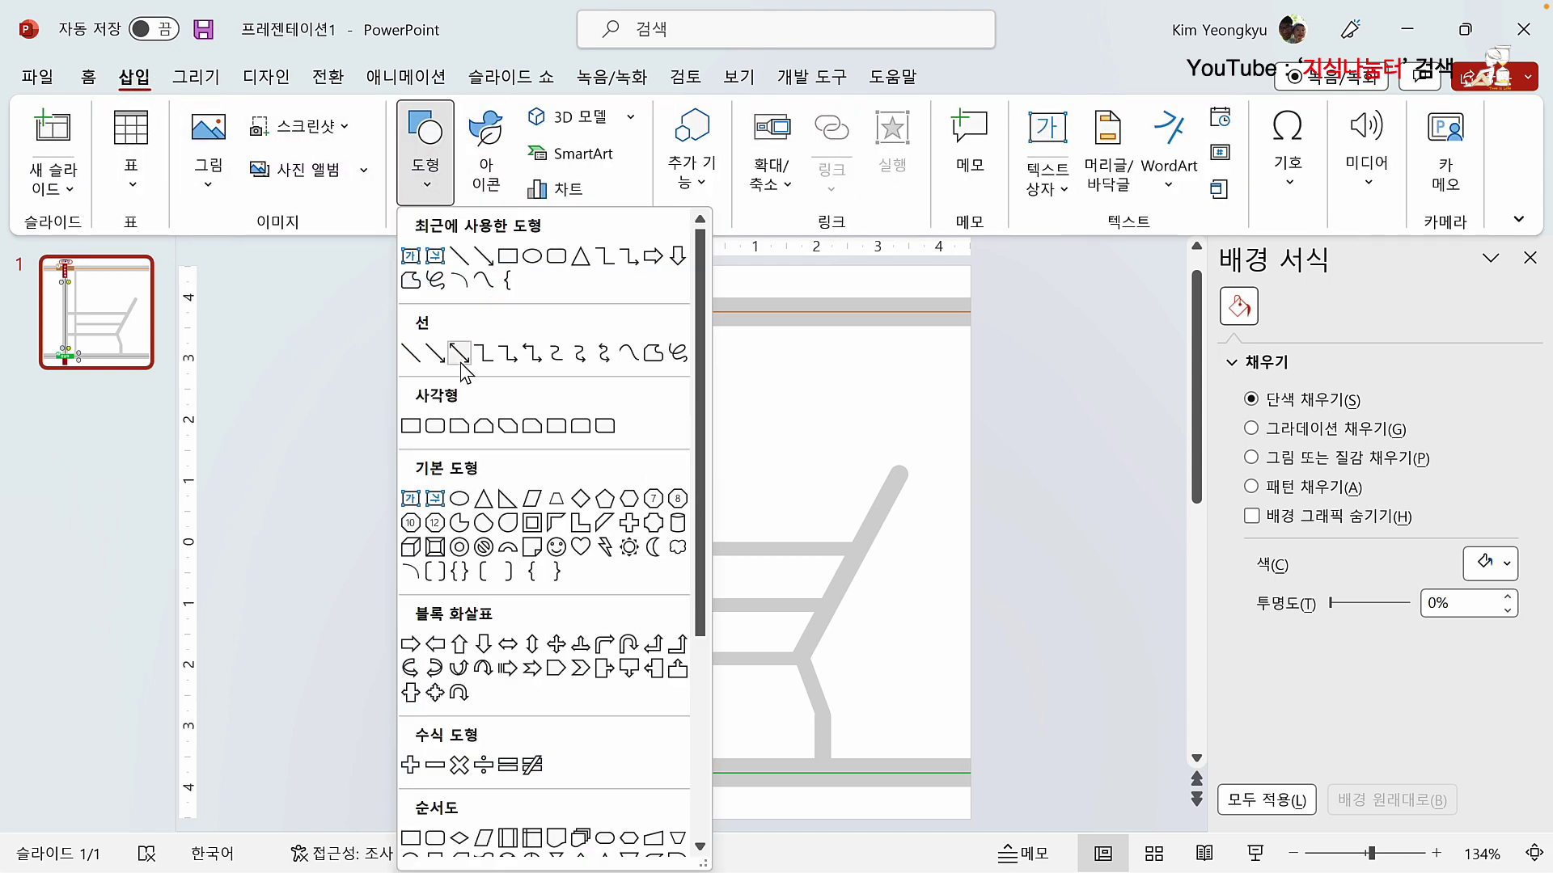
{"action": "left_click", "coordinate": [435, 426]}
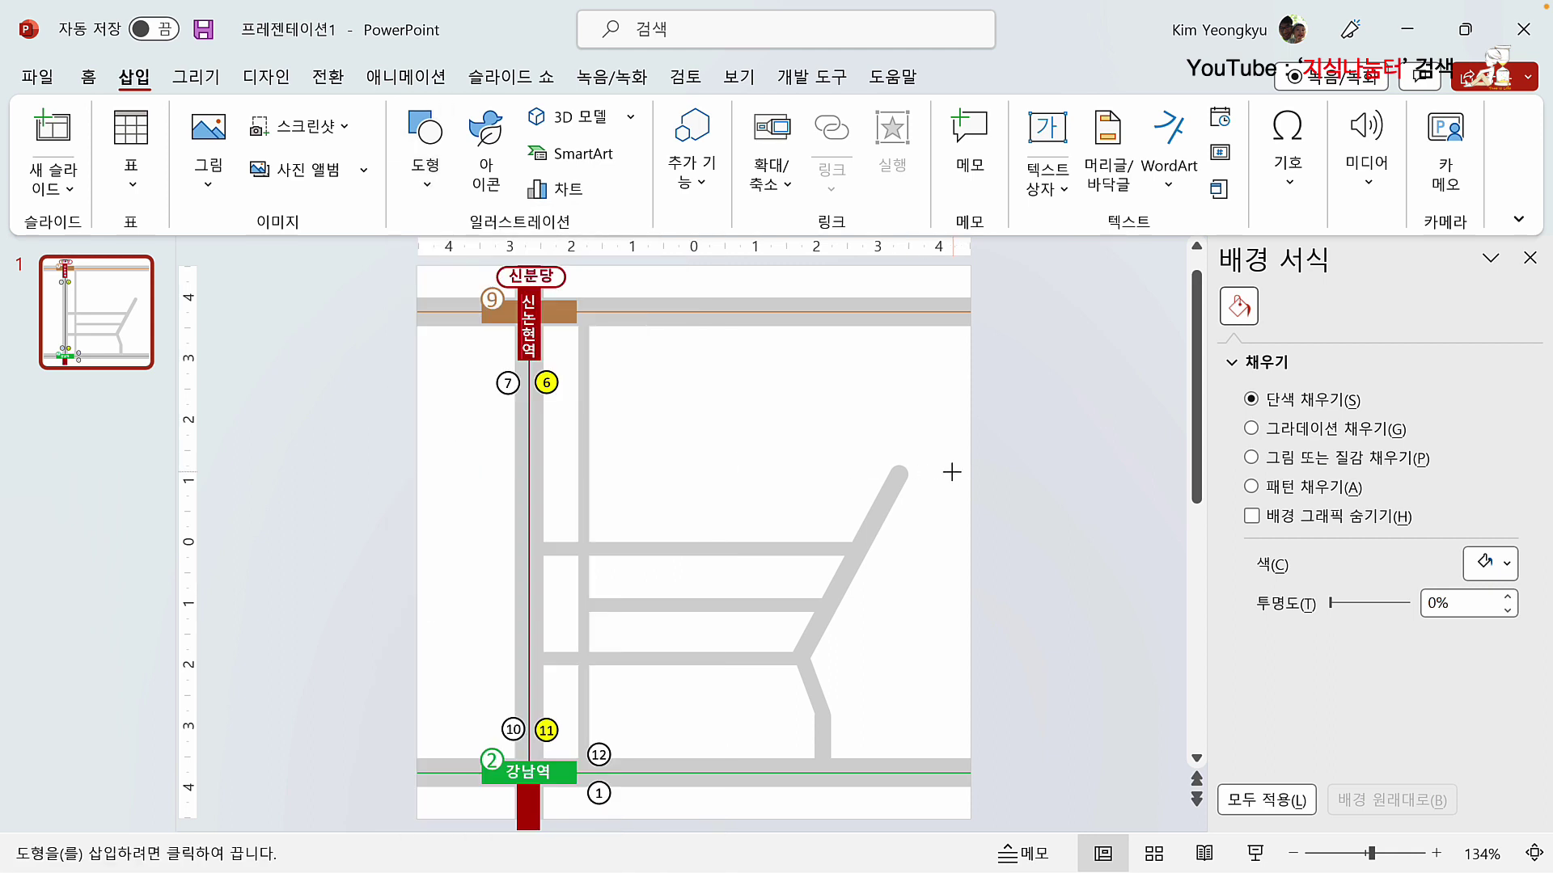
{"action": "left_click_drag", "start_coordinate": [966, 486], "coordinate": [900, 719]}
{"action": "left_click_drag", "start_coordinate": [927, 632], "coordinate": [997, 610]}
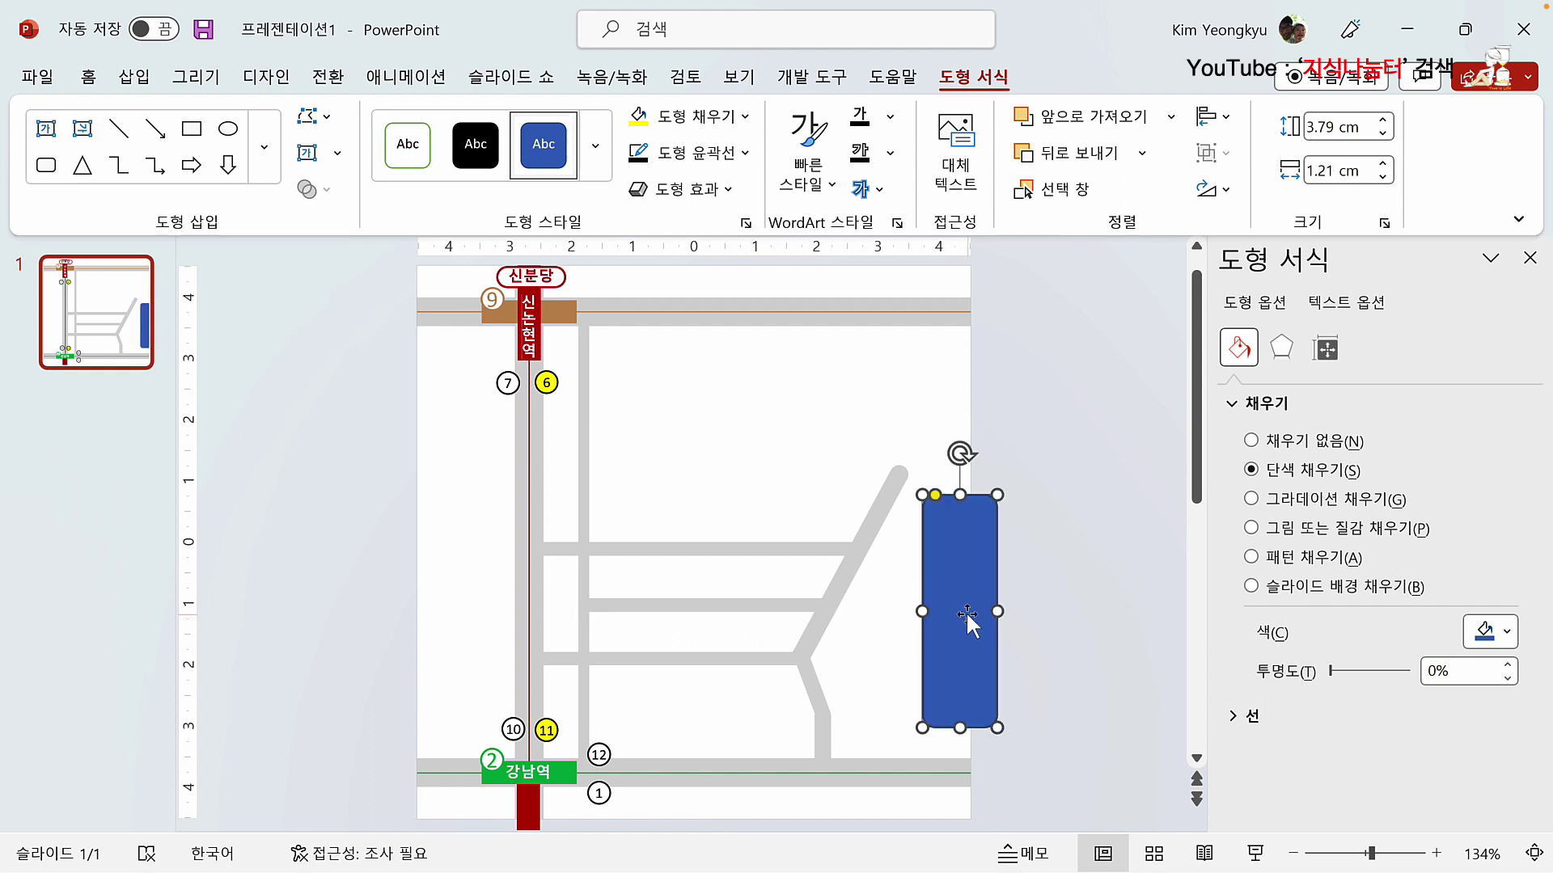
Step: Fill the rounded rectangle with the standard light green and remove its outline
{"action": "left_click", "coordinate": [745, 116]}
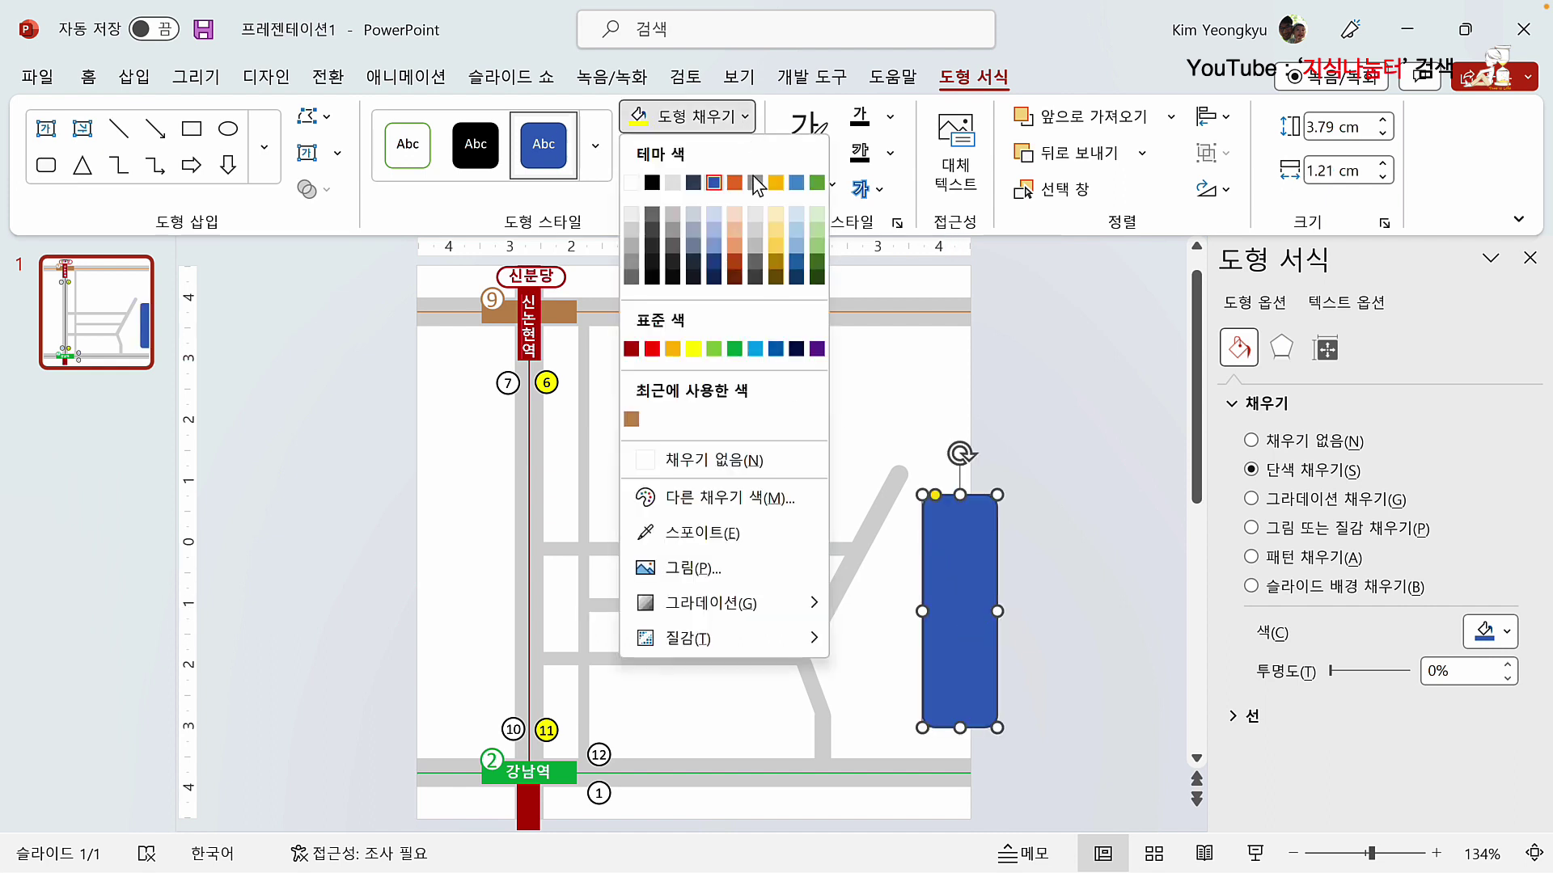
{"action": "left_click", "coordinate": [714, 348]}
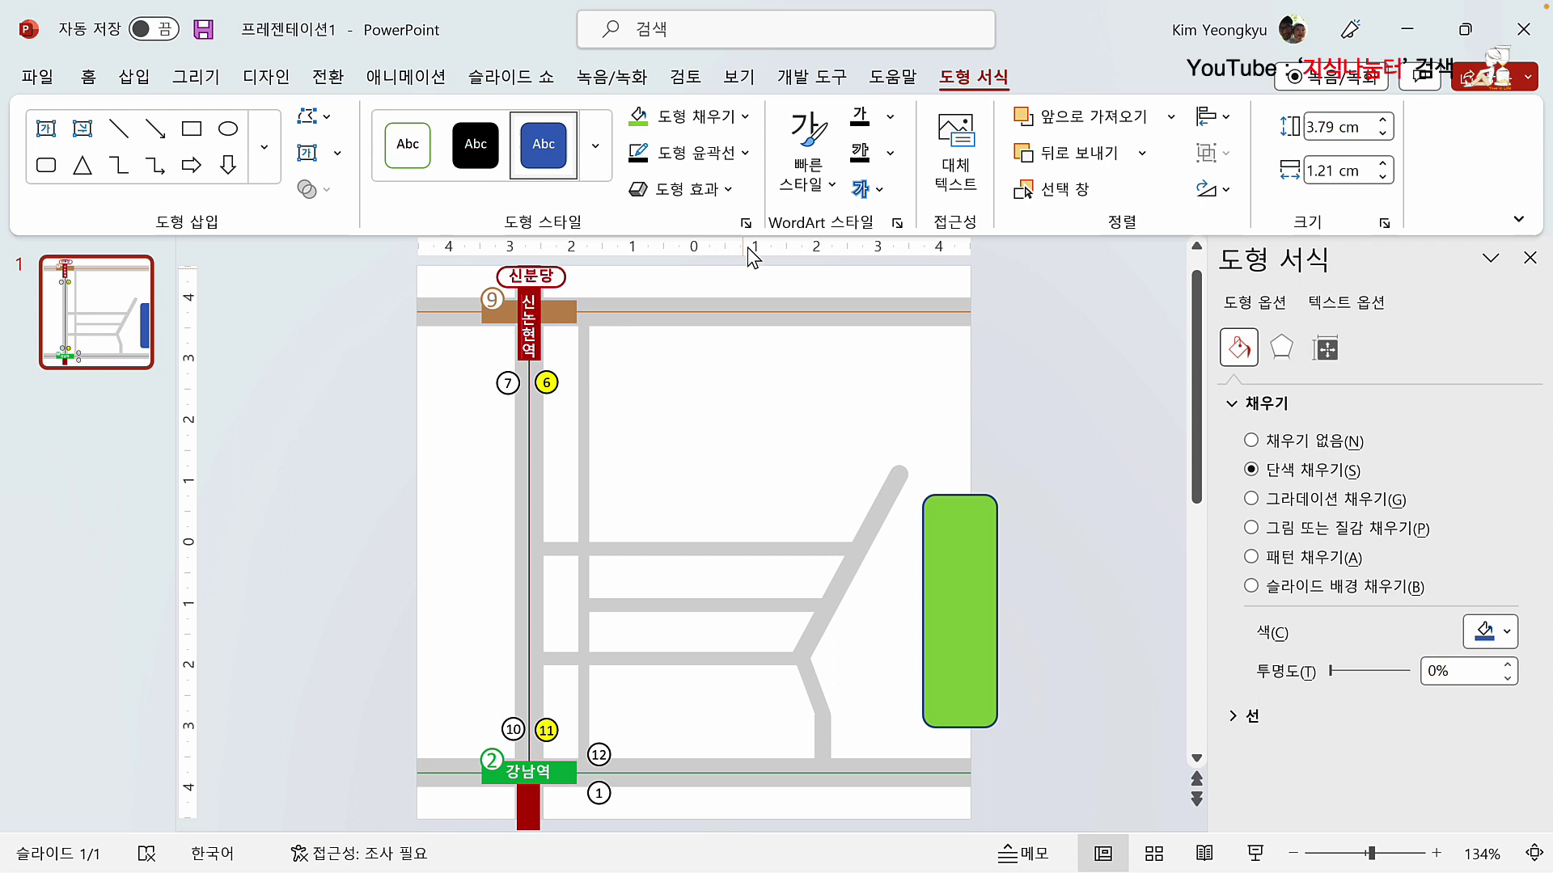
{"action": "left_click", "coordinate": [746, 153]}
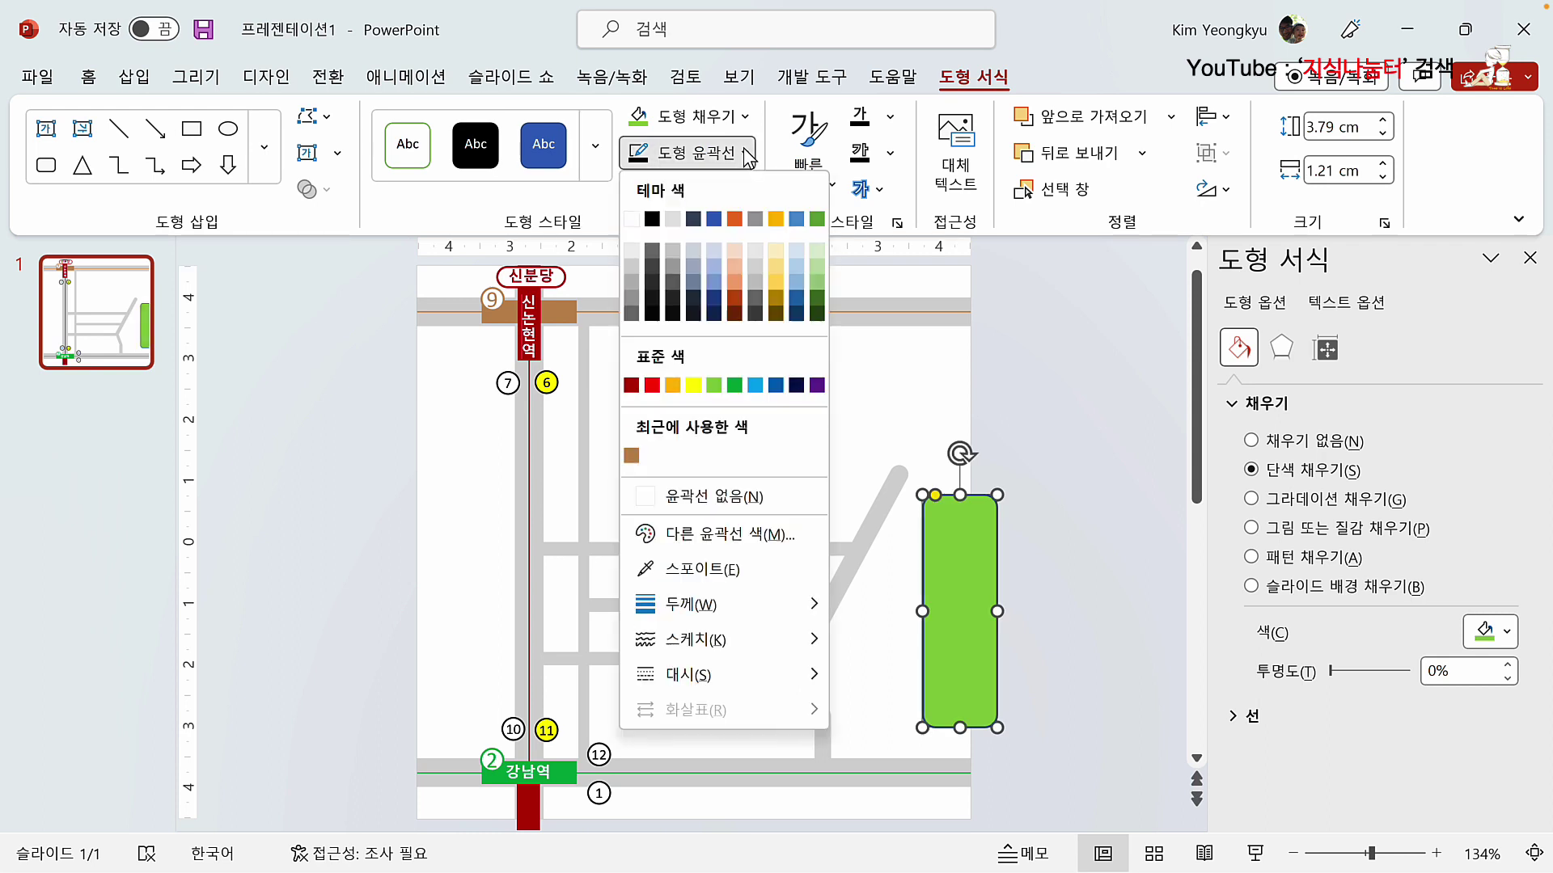
{"action": "left_click", "coordinate": [722, 496]}
{"action": "left_click", "coordinate": [995, 420]}
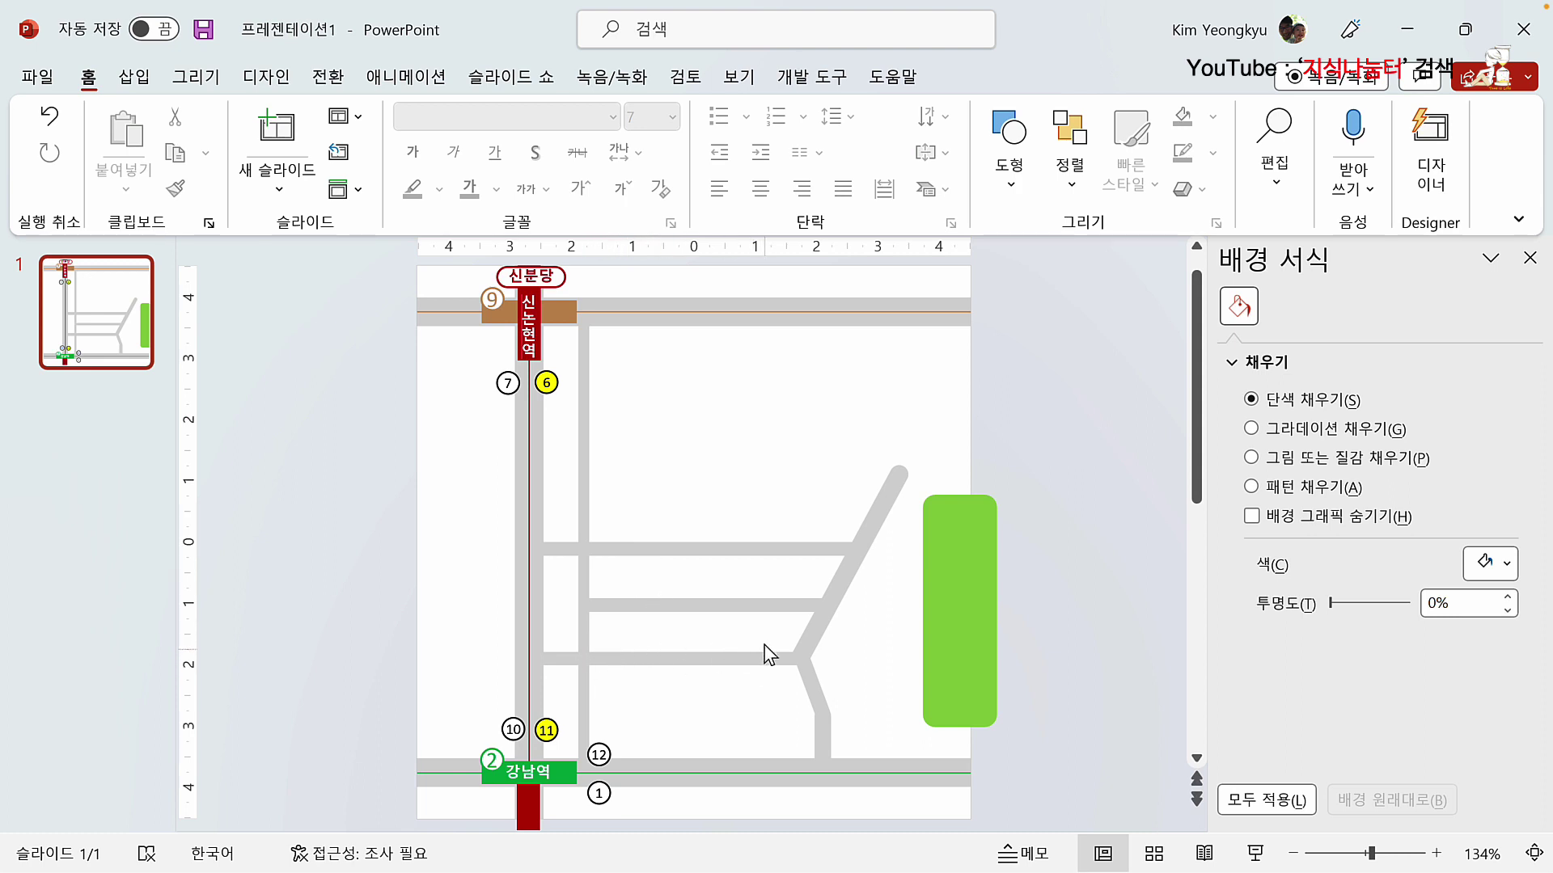
Step: Copy the long thin vertical road and shrink it to about 1.01 by 0.13 cm, linking the middle and lowest short horizontal roads
{"action": "left_click", "coordinate": [583, 629]}
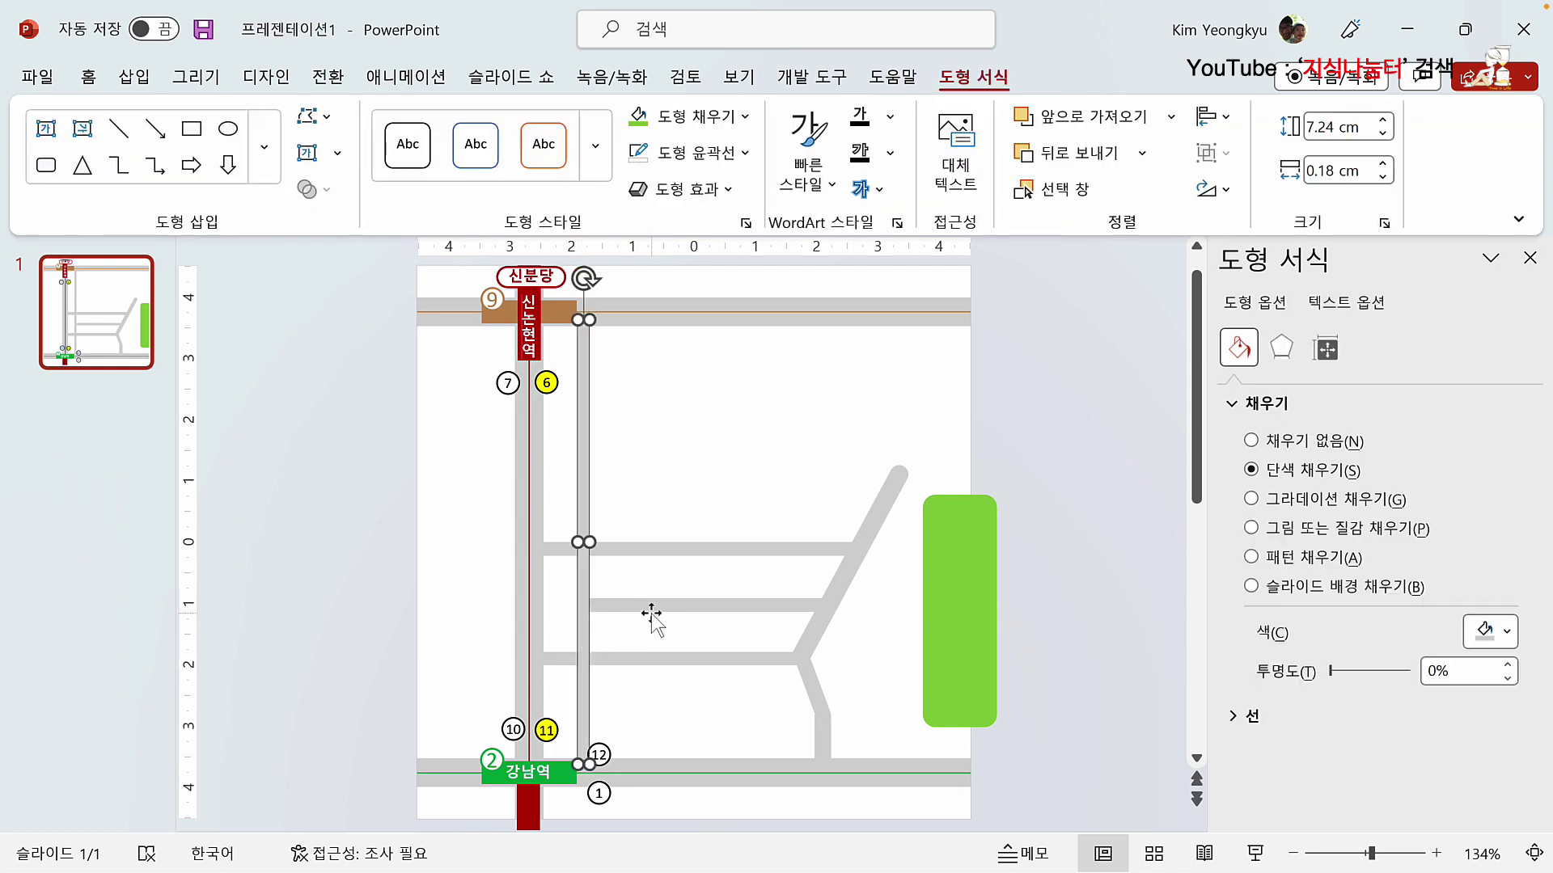
{"action": "left_click_drag", "start_coordinate": [651, 612], "coordinate": [735, 419]}
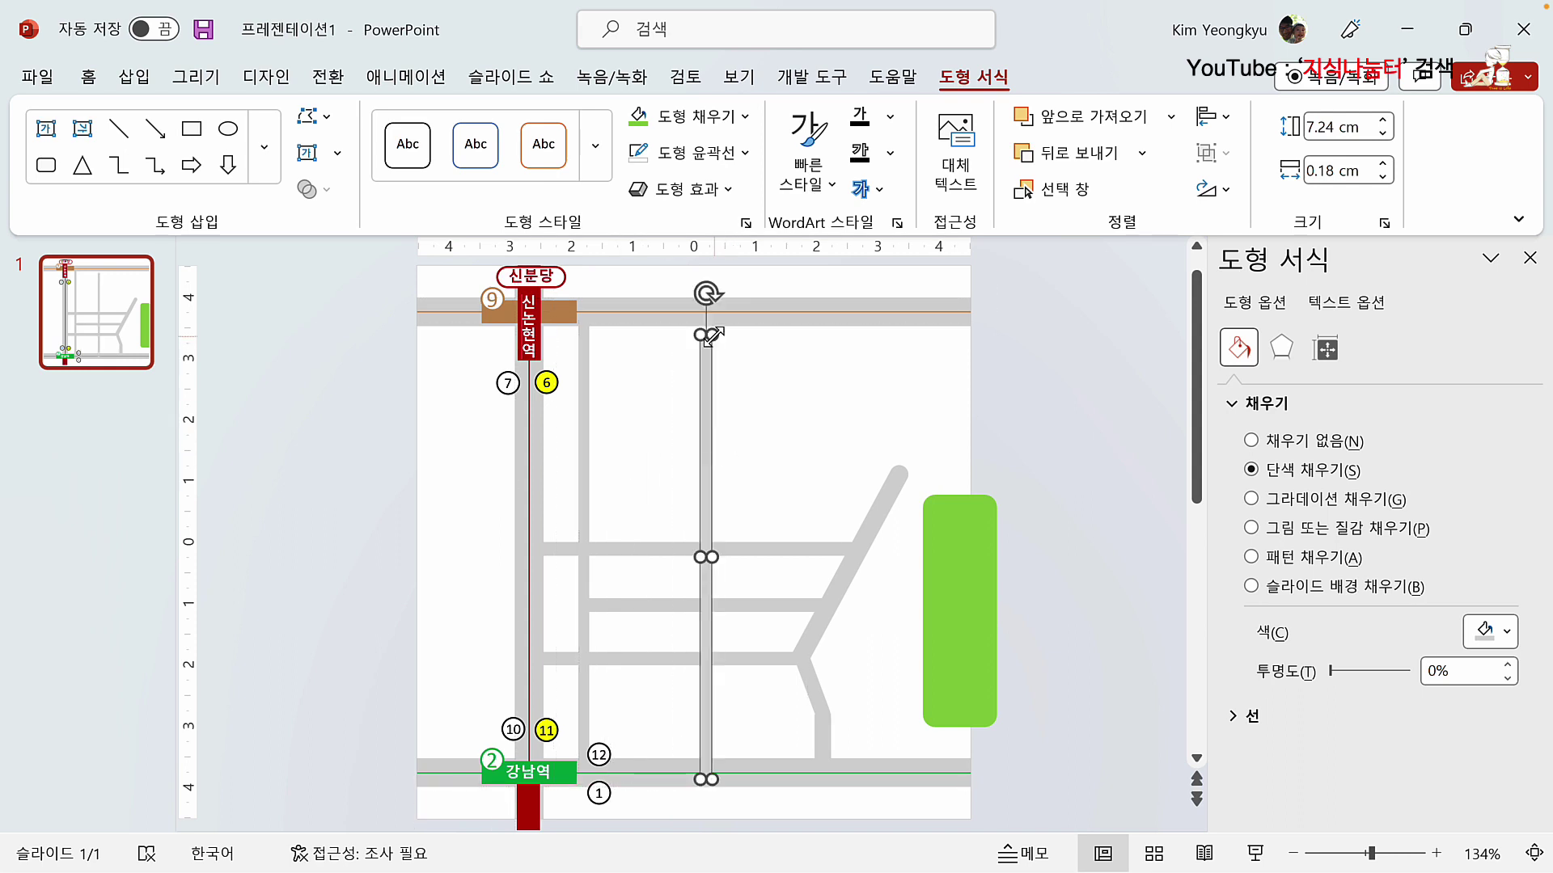
{"action": "mouse_move", "coordinate": [710, 287]}
{"action": "left_mouse_down"}
{"action": "mouse_move", "coordinate": [704, 702]}
{"action": "mouse_move", "coordinate": [703, 659]}
{"action": "mouse_move", "coordinate": [645, 655]}
{"action": "mouse_move", "coordinate": [643, 687]}
{"action": "mouse_move", "coordinate": [634, 624]}
{"action": "mouse_move", "coordinate": [634, 660]}
{"action": "left_mouse_up"}
{"action": "left_click", "coordinate": [751, 720]}
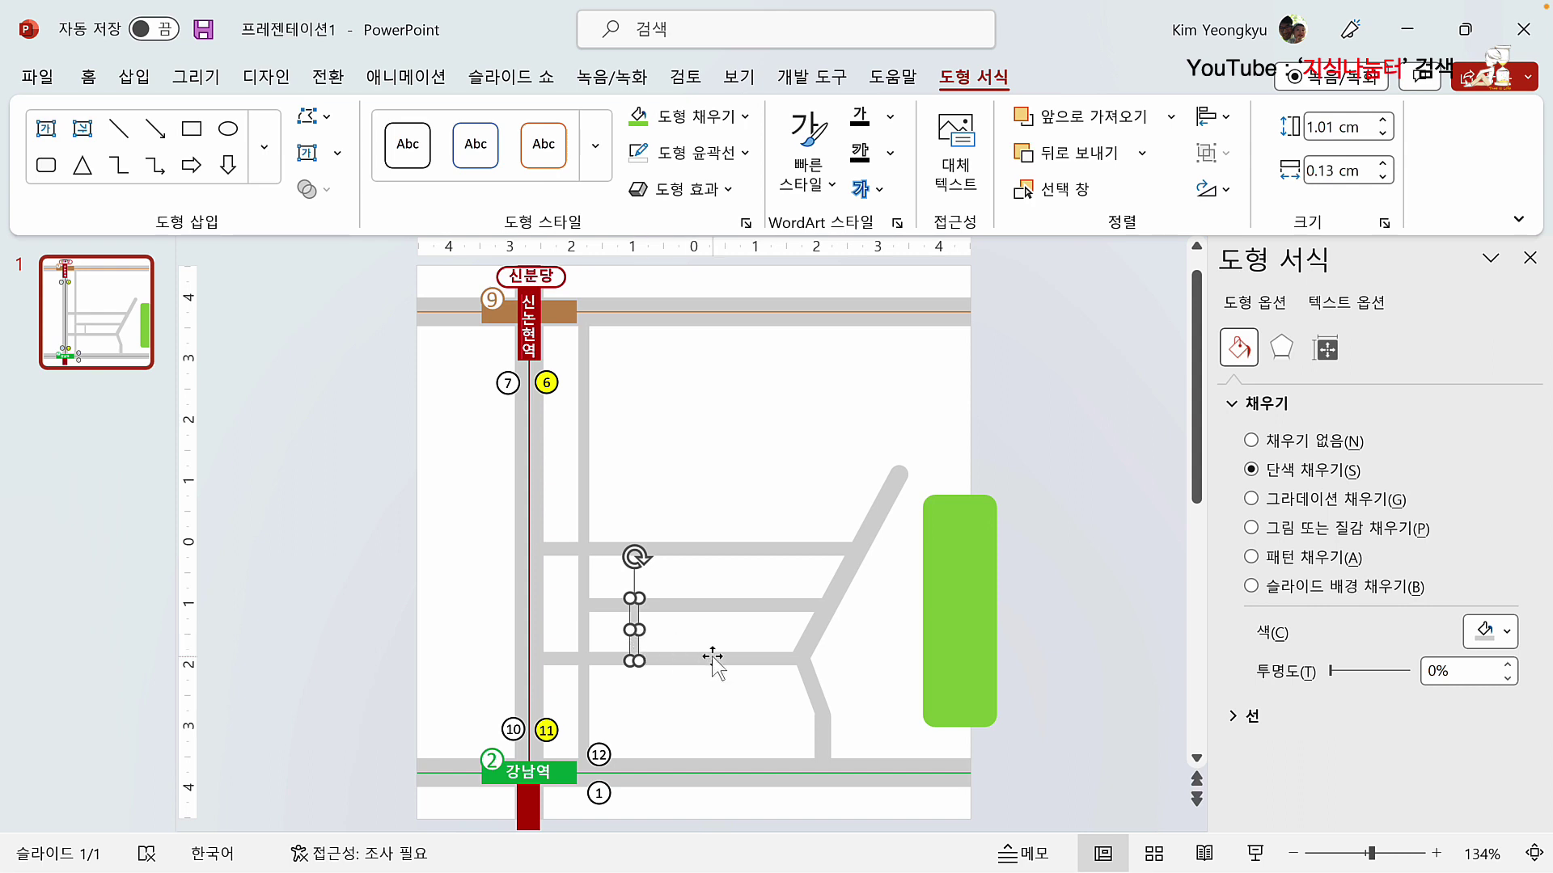
Step: Duplicate the small connecting road and place it slightly further east, between the upper and middle short horizontal roads
{"action": "key", "text": "ctrl+d"}
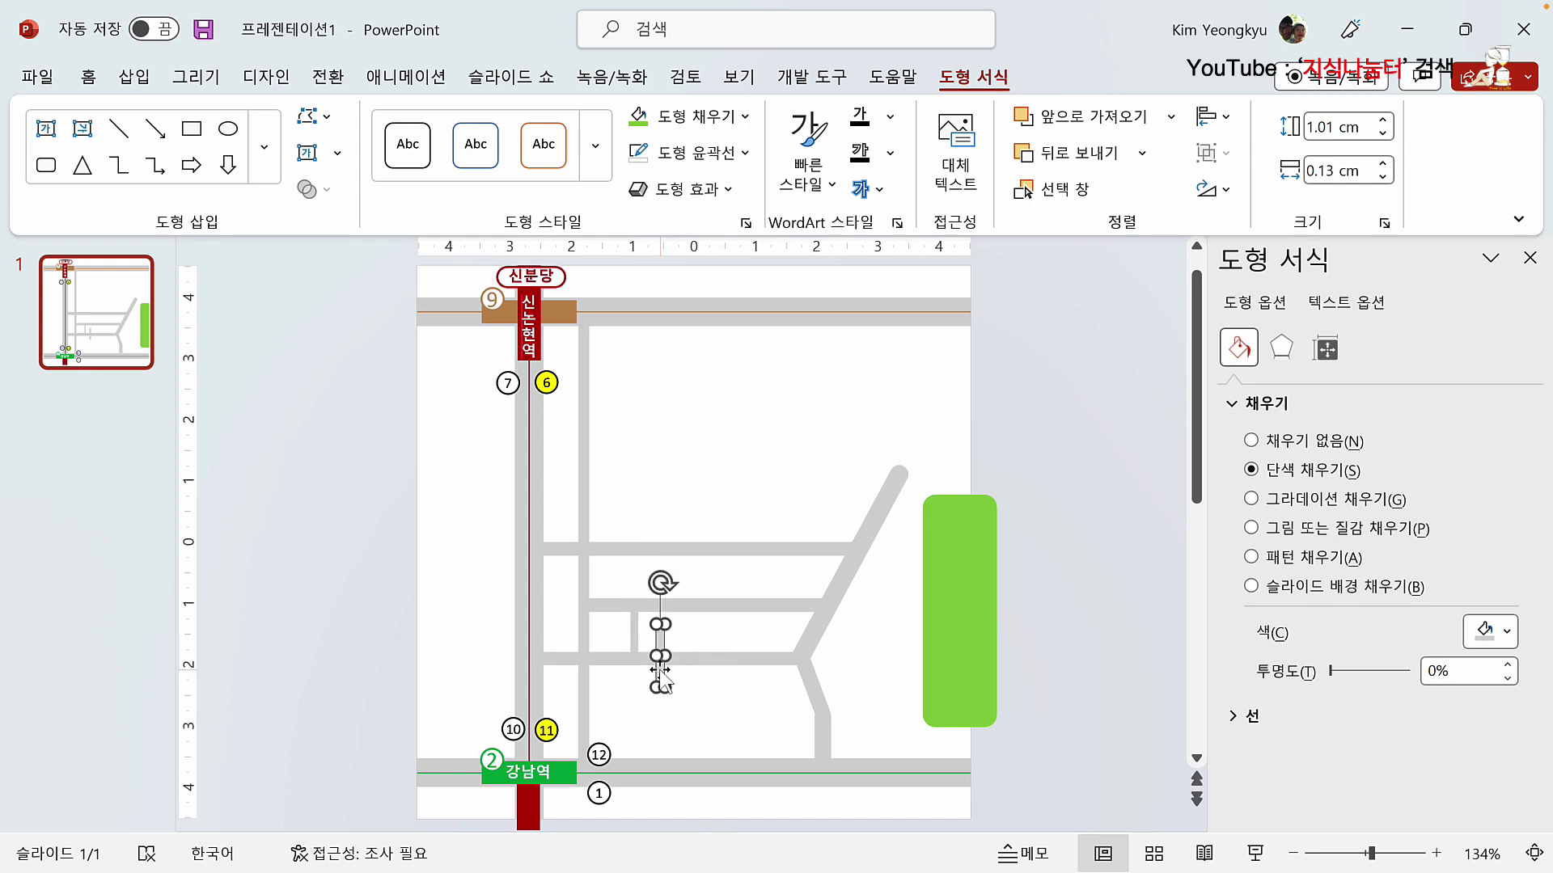
{"action": "left_click_drag", "start_coordinate": [662, 682], "coordinate": [647, 590]}
{"action": "left_click", "coordinate": [686, 633]}
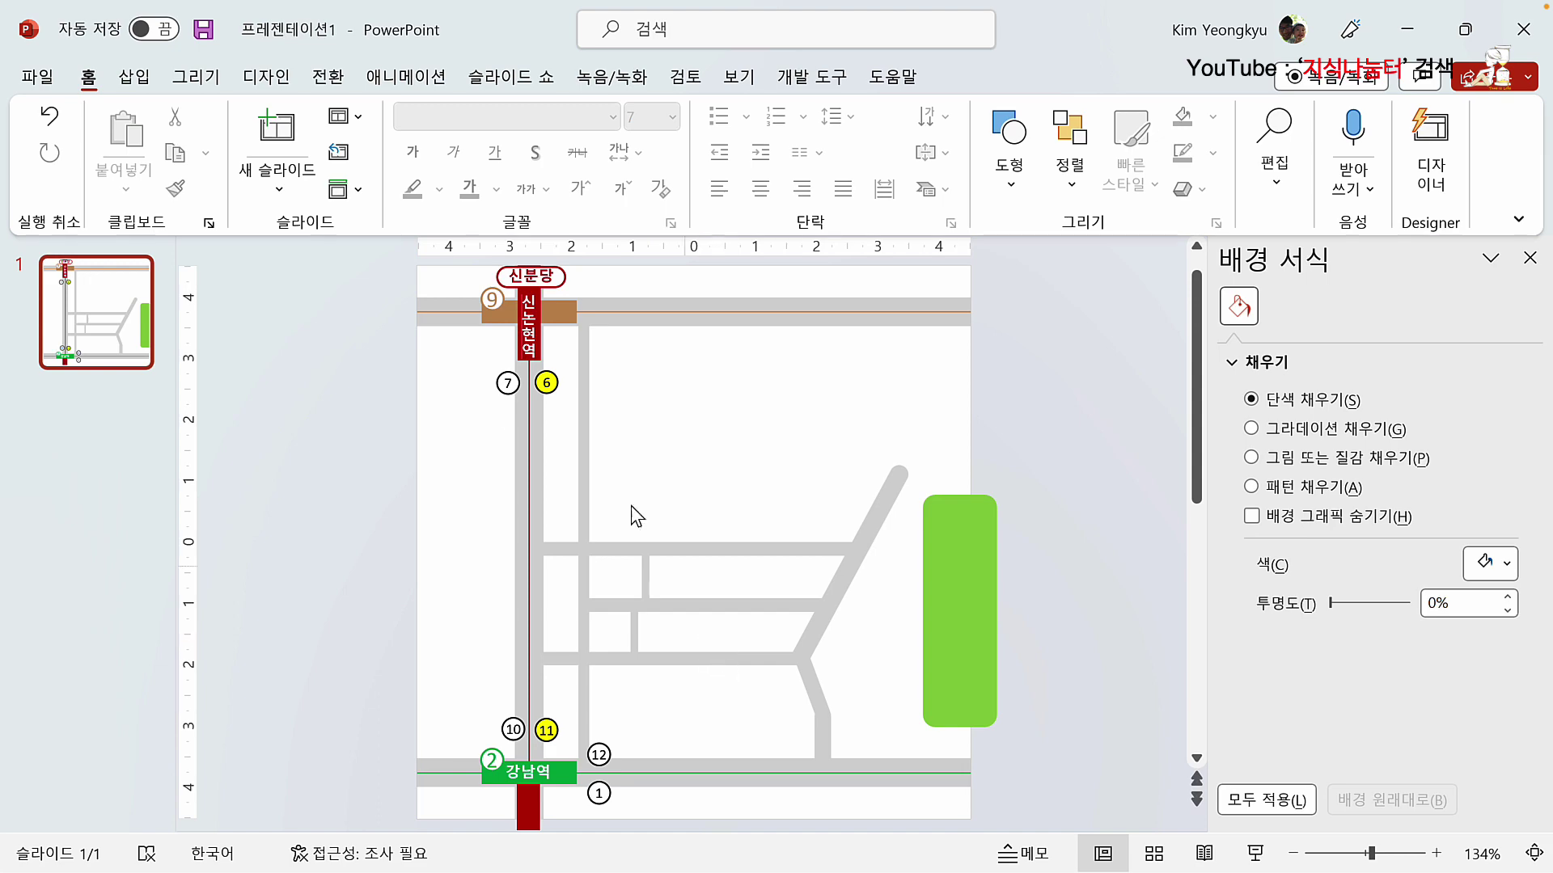
Step: Draw a circle about 0.44 cm across just above the lowest short horizontal road, beside the long thin vertical road
{"action": "left_click", "coordinate": [136, 78]}
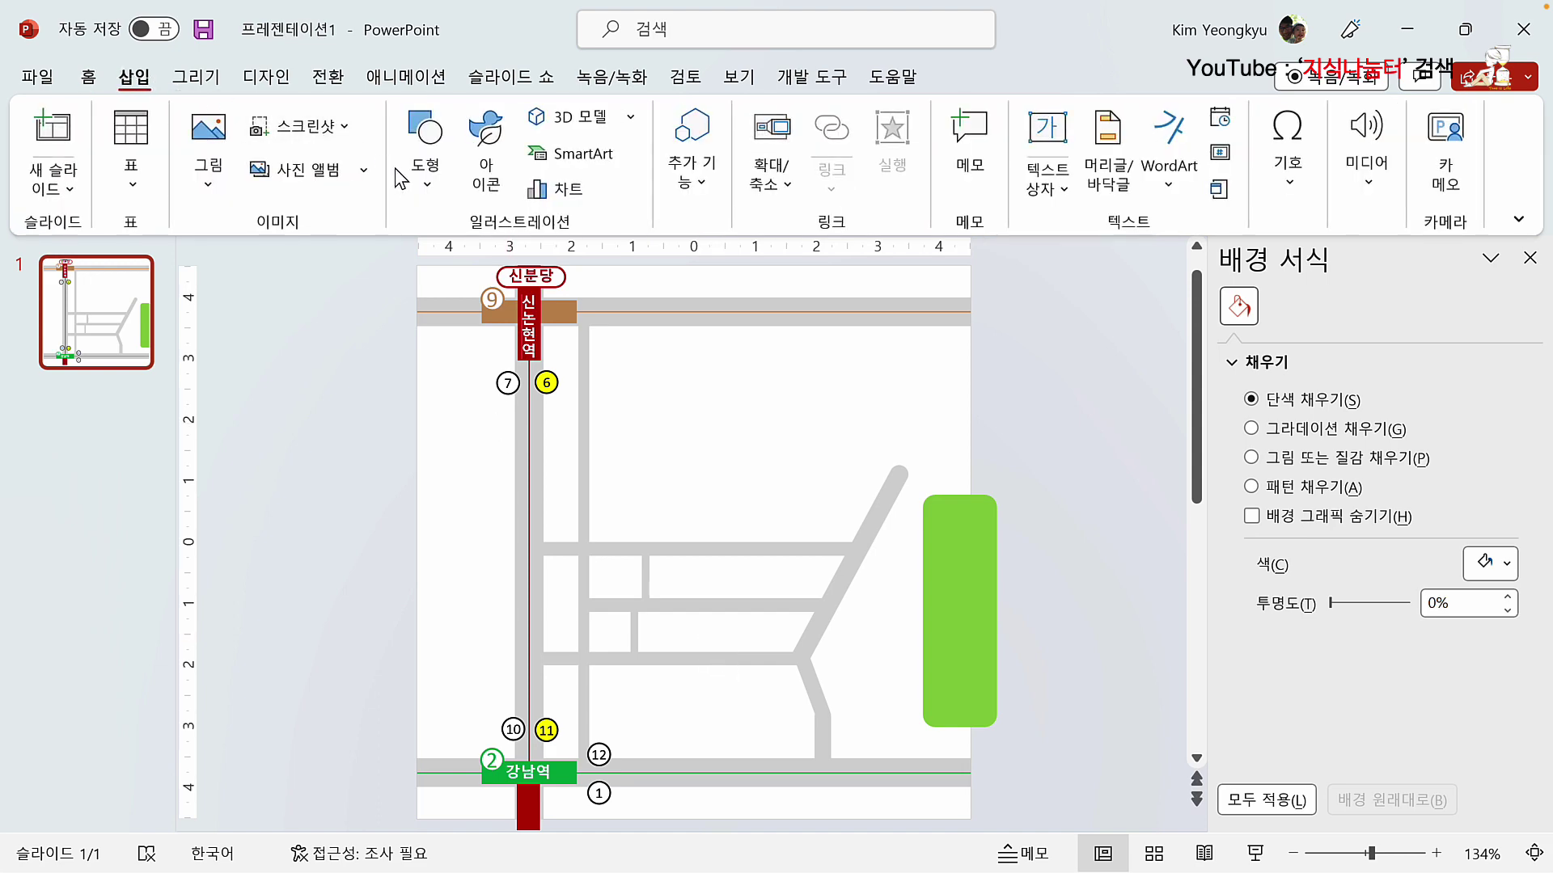
{"action": "left_click", "coordinate": [425, 153]}
{"action": "left_click", "coordinate": [460, 498]}
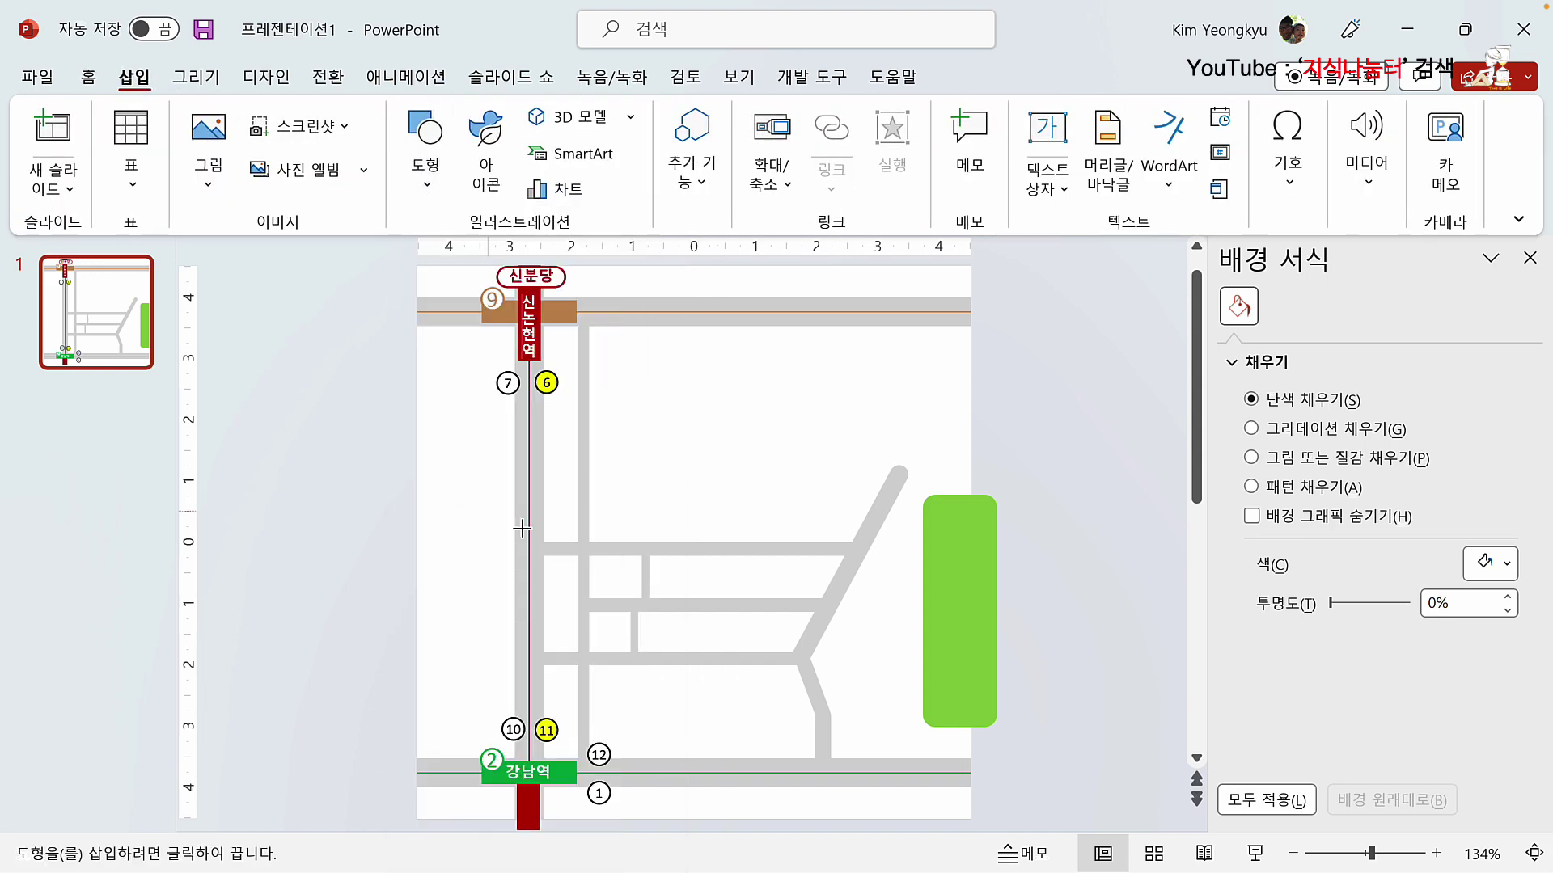
{"action": "left_click_drag", "start_coordinate": [643, 702], "coordinate": [609, 641]}
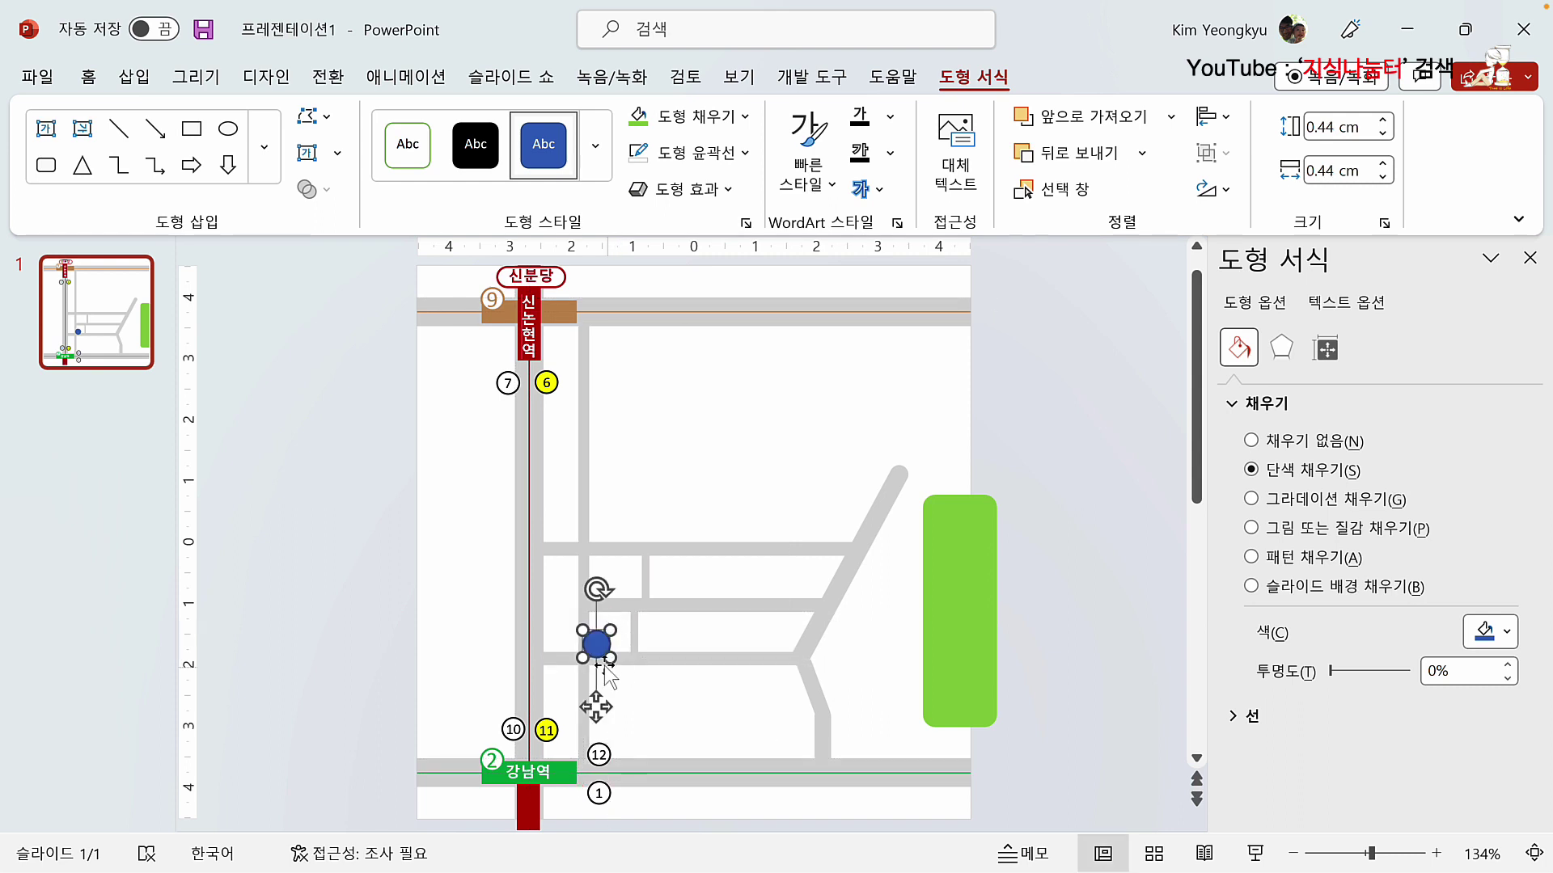
Step: Fill the circle with the standard blue and remove its outline
{"action": "left_click", "coordinate": [743, 116]}
{"action": "left_click", "coordinate": [776, 349]}
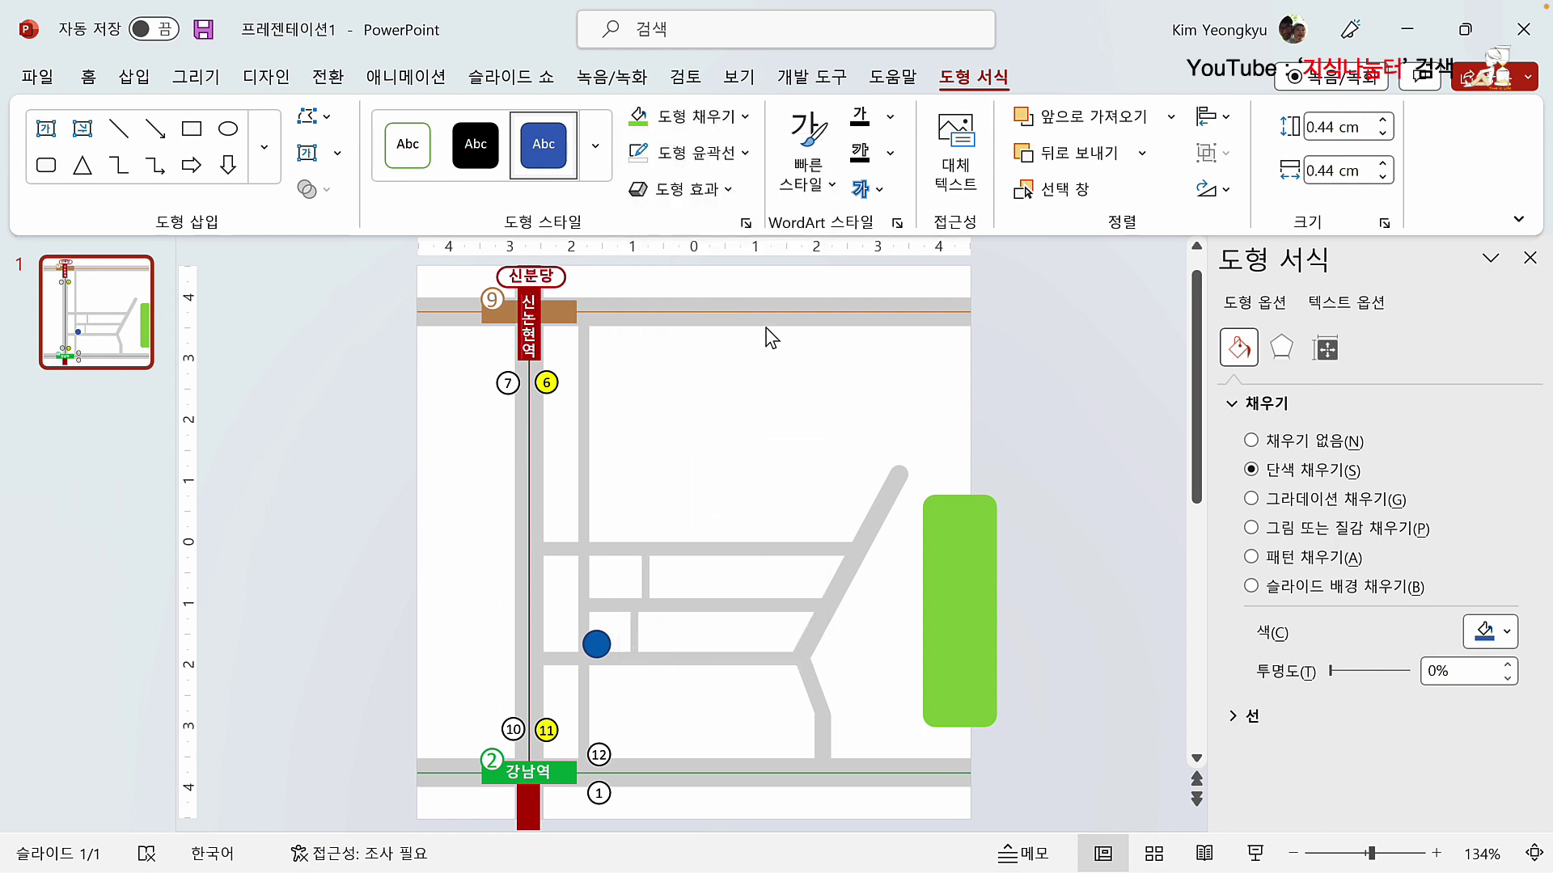
{"action": "left_click", "coordinate": [748, 162]}
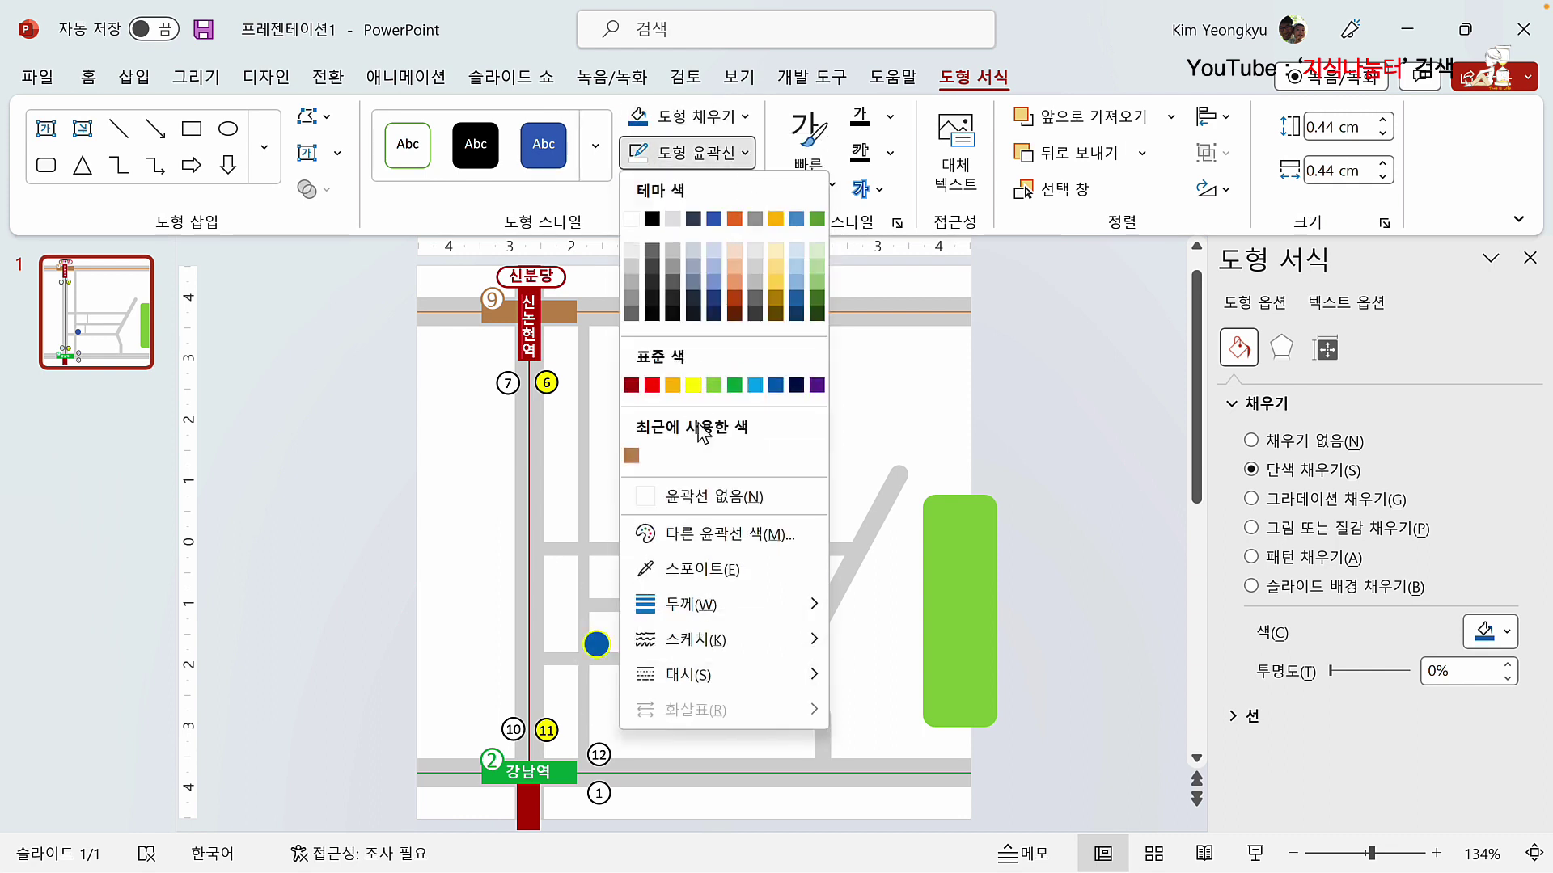
{"action": "left_click", "coordinate": [709, 494]}
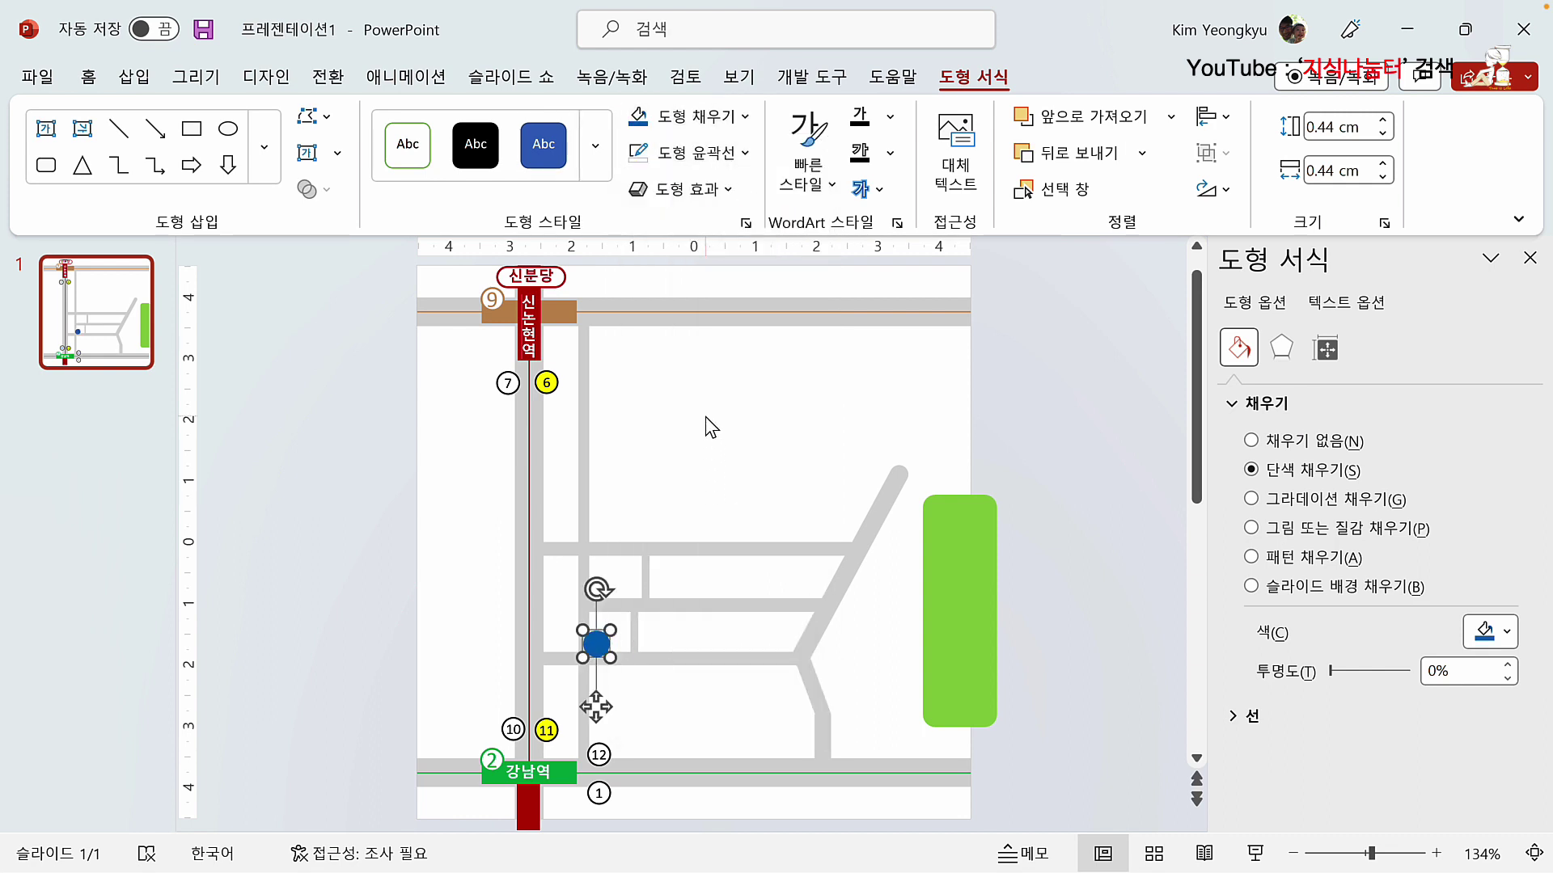
Step: Label the blue circle 1 and reduce its text to 10.5 pt
{"action": "type", "text": "1"}
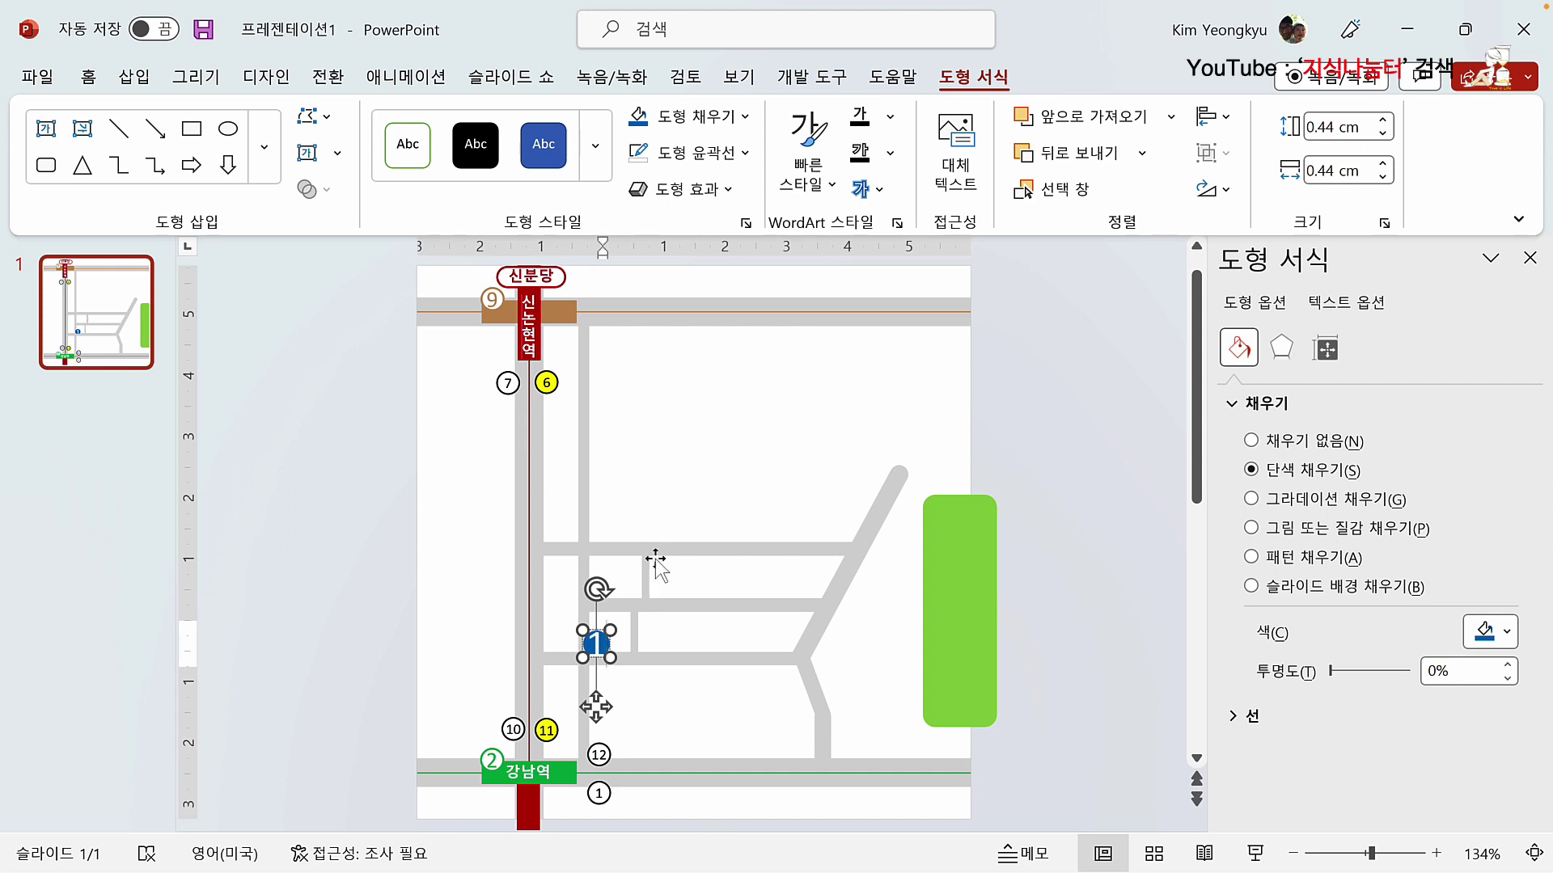
{"action": "key", "text": "Escape"}
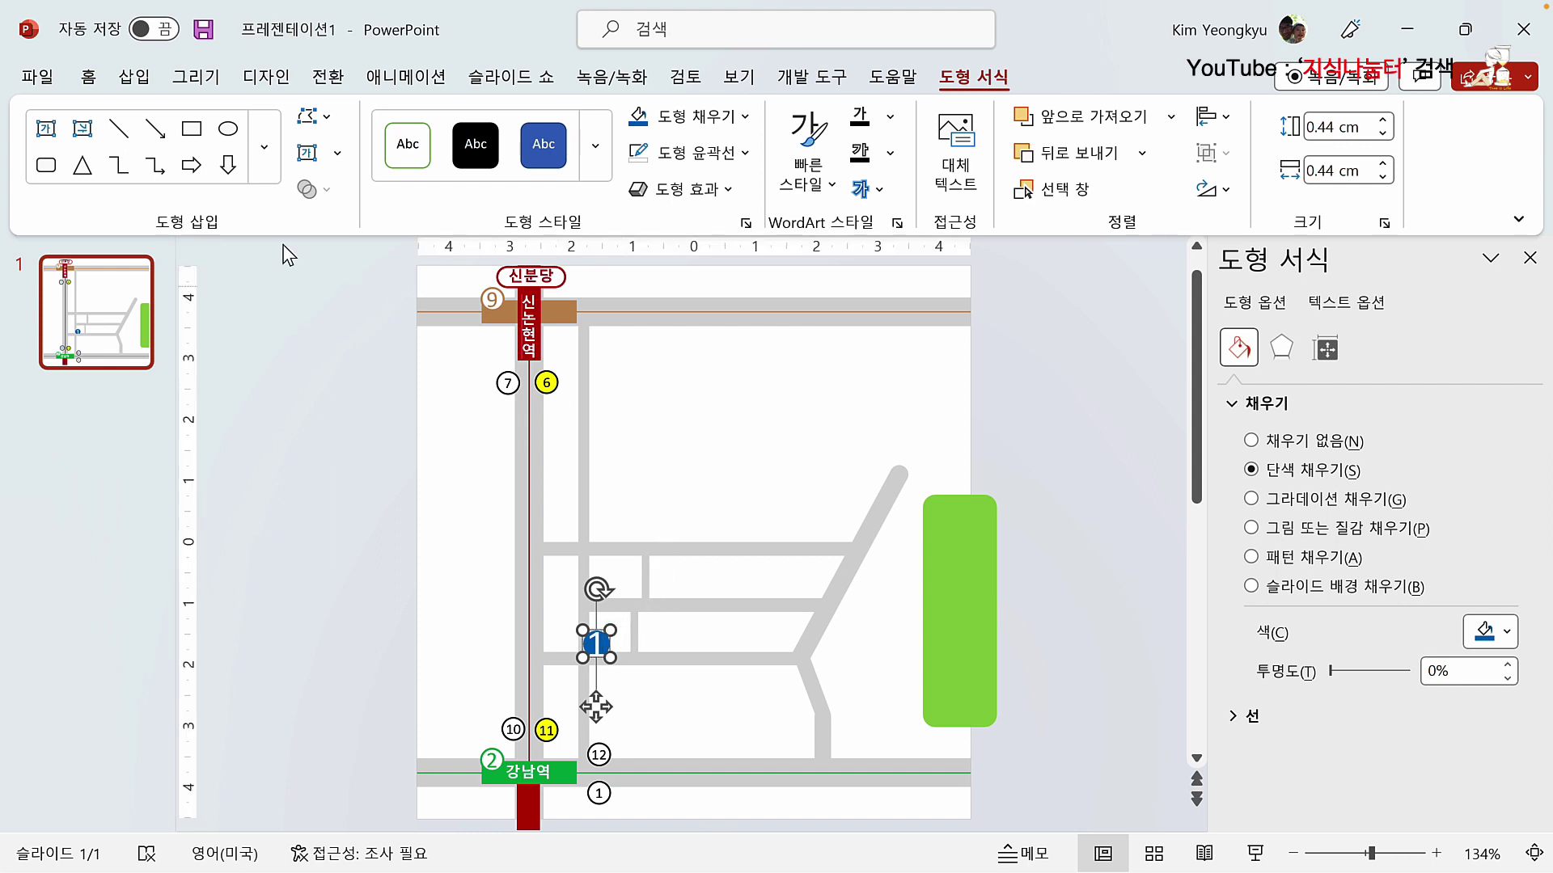
{"action": "left_click", "coordinate": [88, 77]}
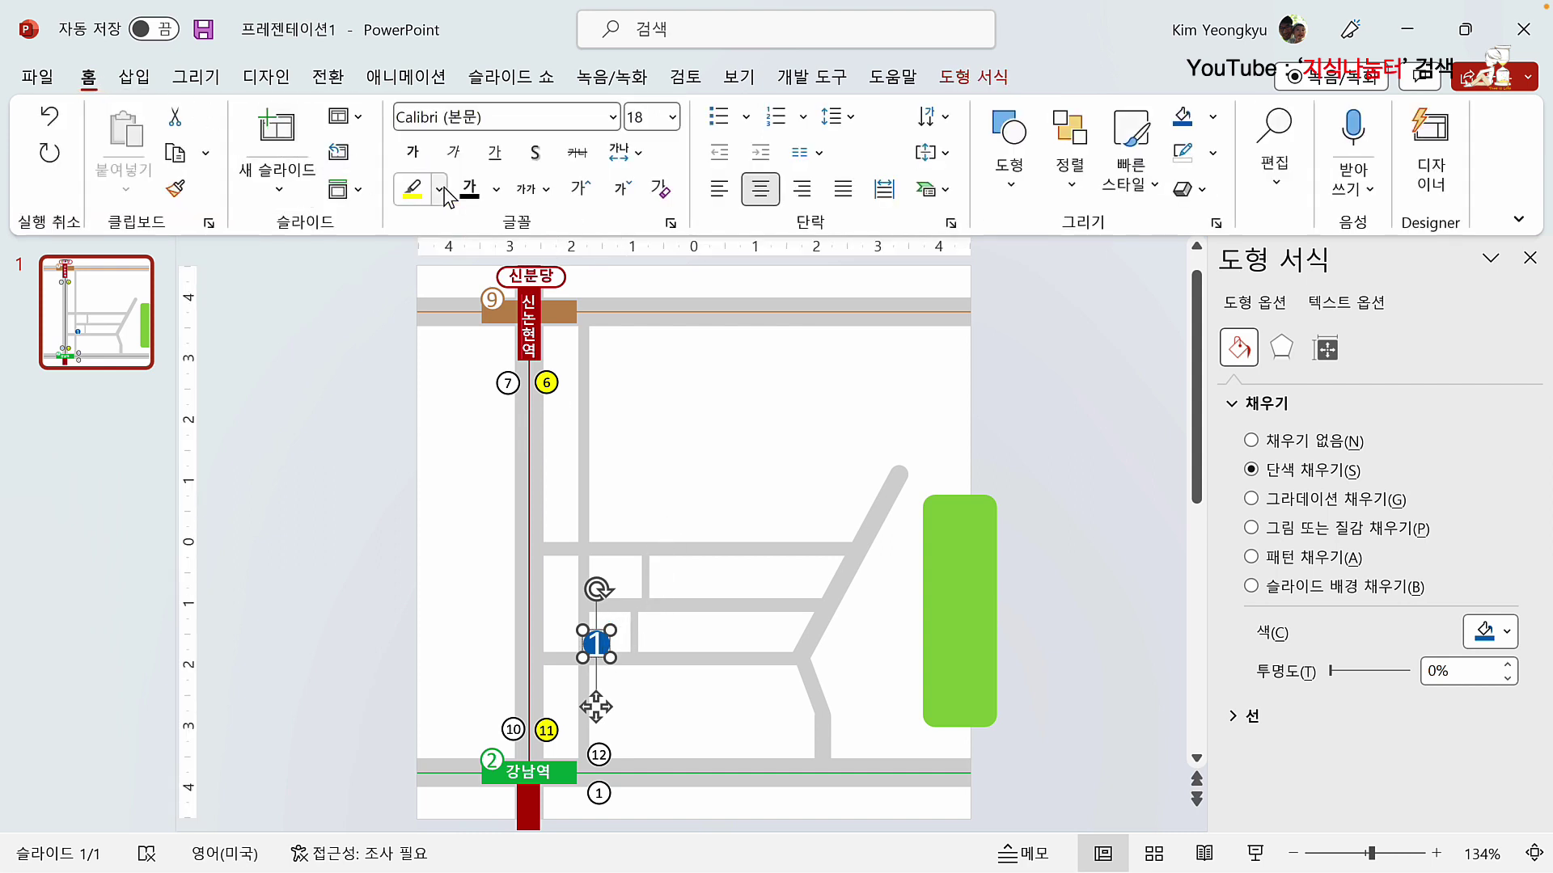
{"action": "left_click", "coordinate": [622, 191]}
{"action": "left_click", "coordinate": [623, 190]}
{"action": "left_click", "coordinate": [623, 191]}
{"action": "left_click", "coordinate": [623, 191]}
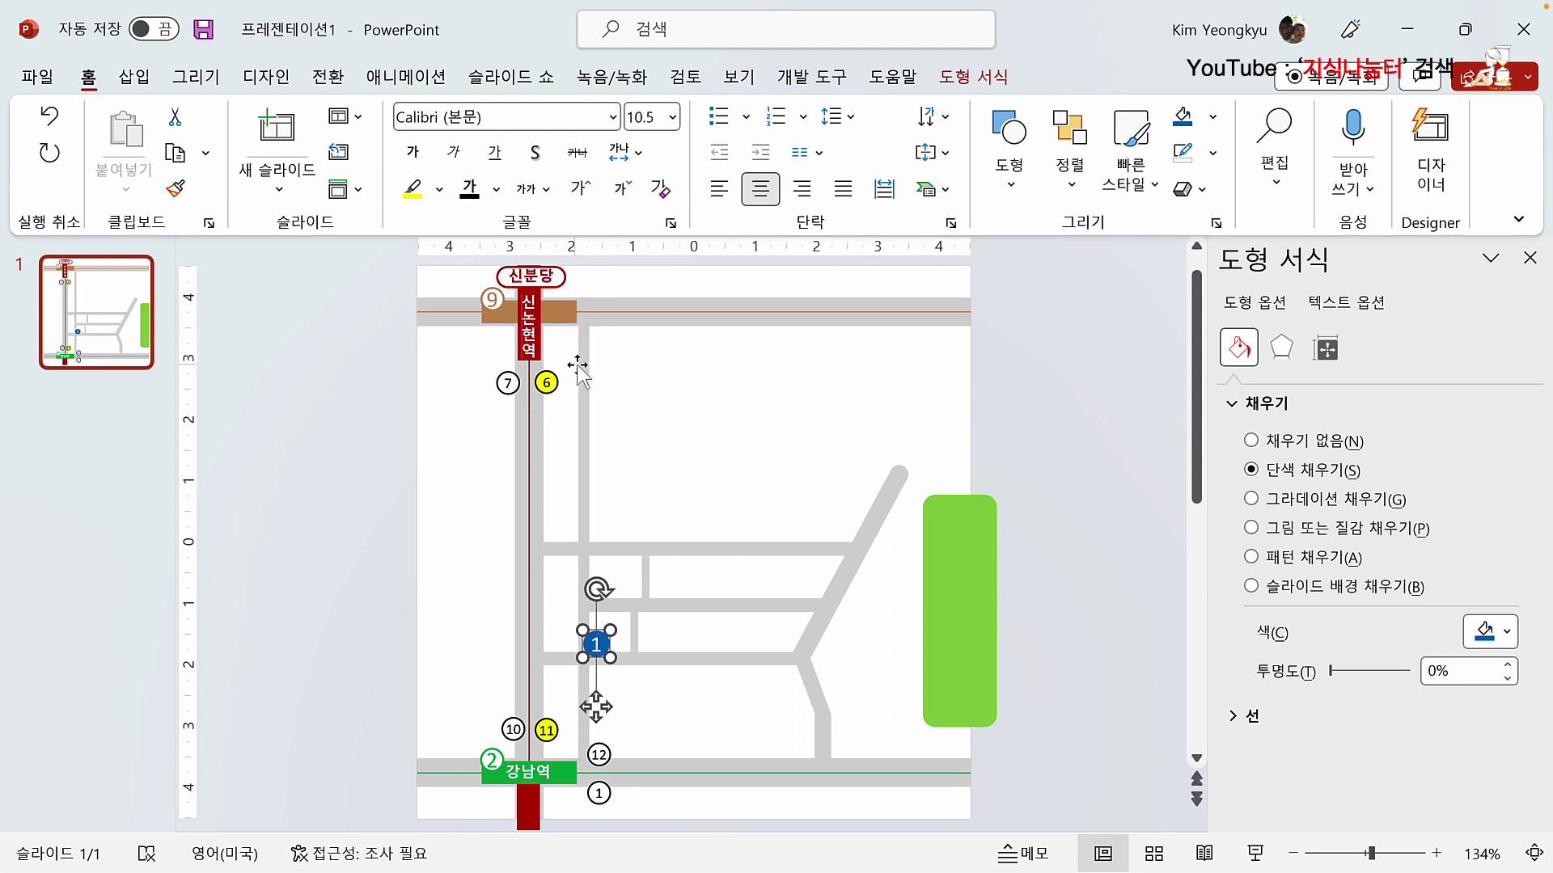
{"action": "left_click", "coordinate": [448, 493]}
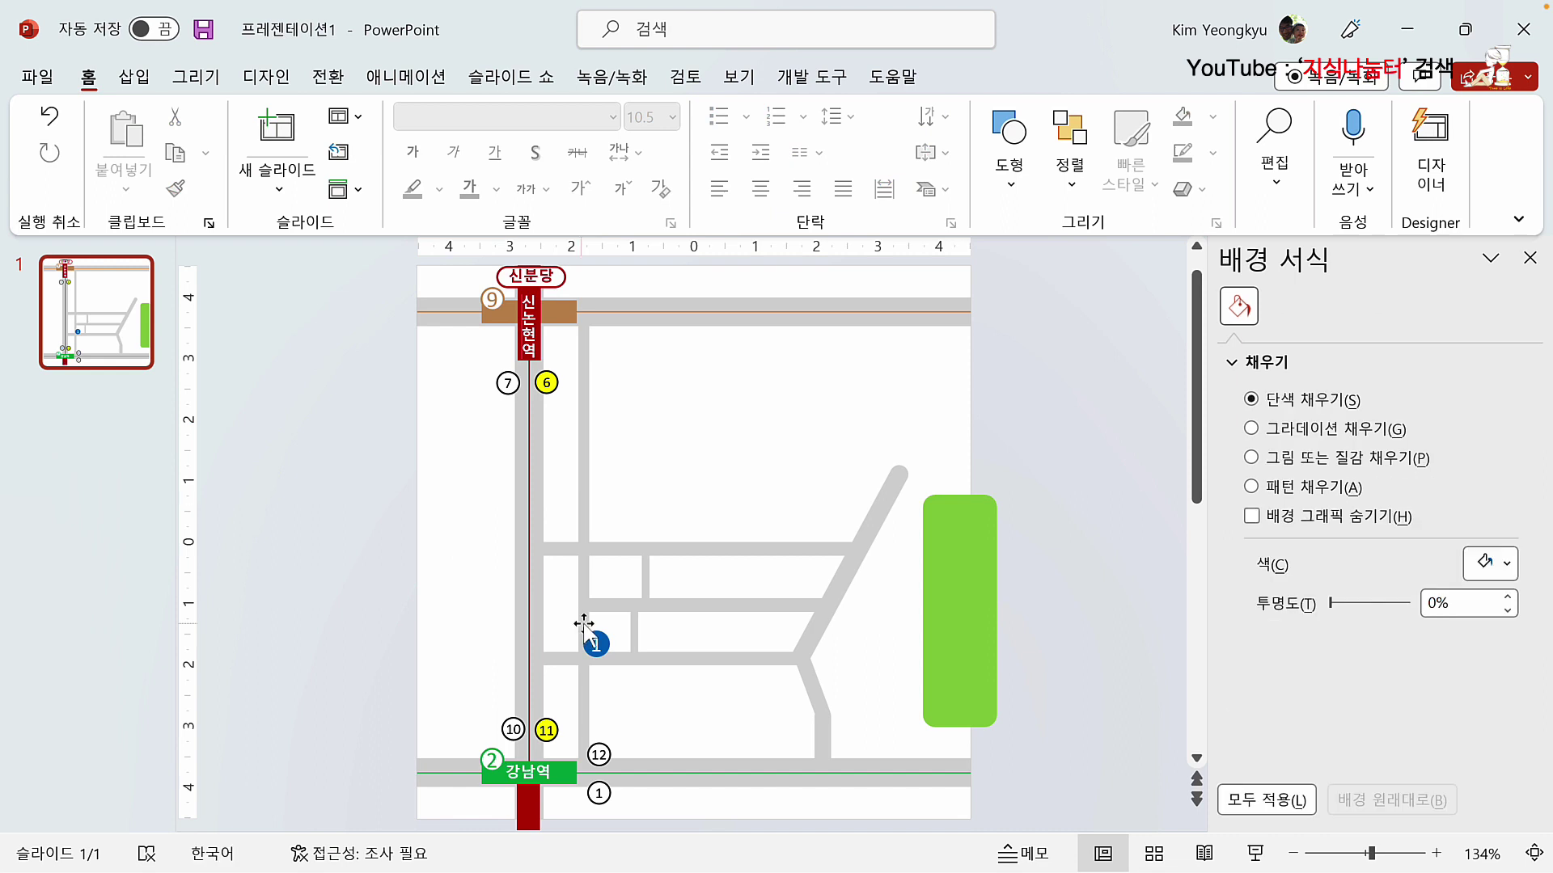
Step: Duplicate the blue circle marker, place it just east of the lower small connecting road, and label it 2
{"action": "left_click", "coordinate": [603, 647]}
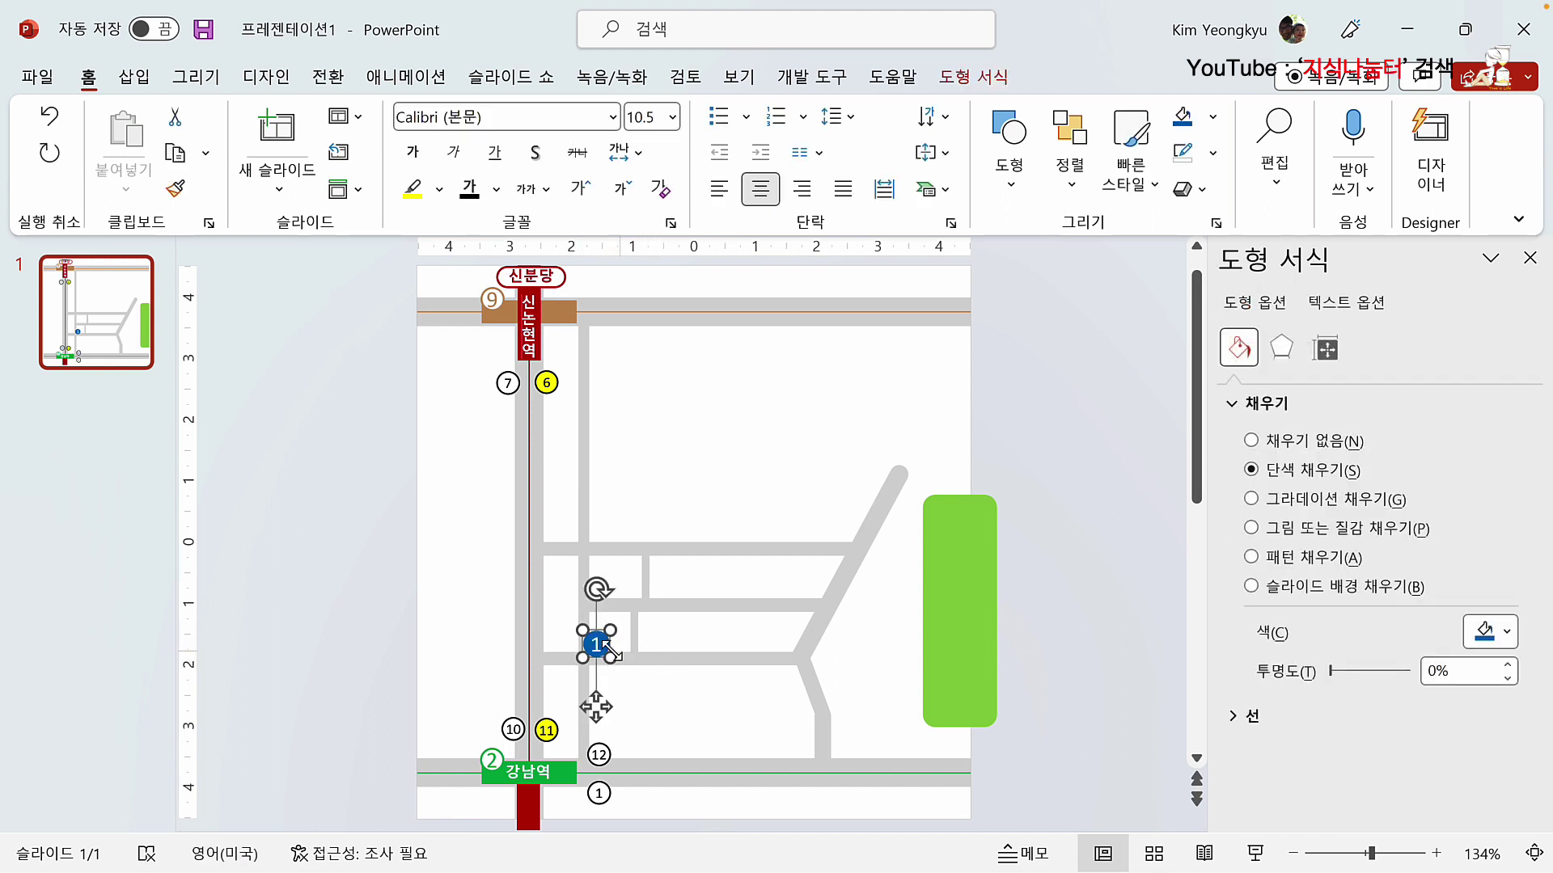
{"action": "key", "text": "ctrl+d"}
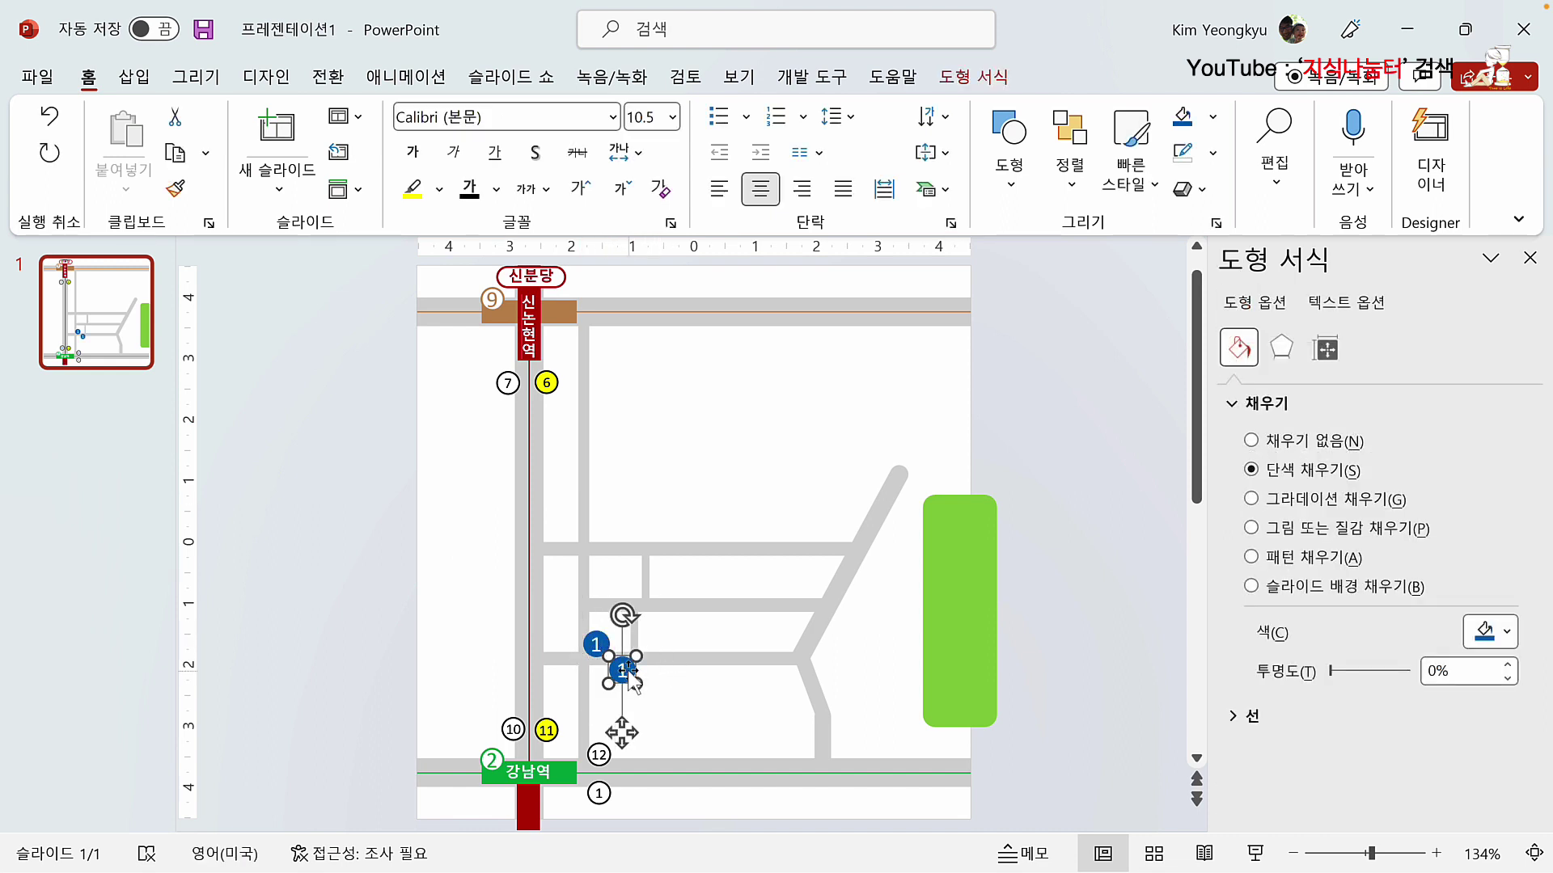
{"action": "left_click_drag", "start_coordinate": [631, 676], "coordinate": [651, 645]}
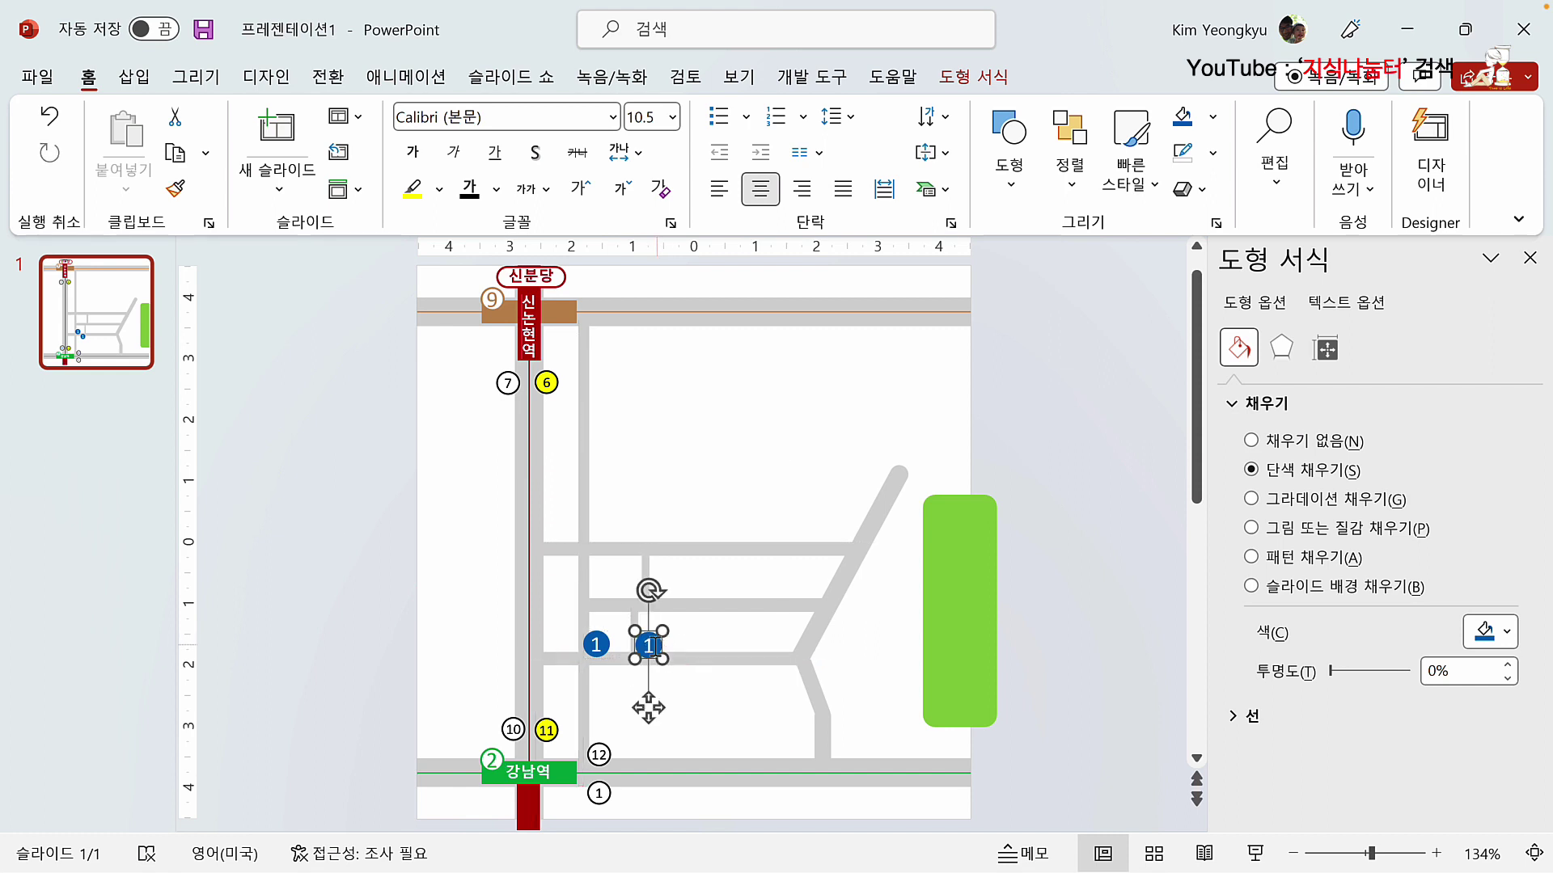
{"action": "type", "text": "2"}
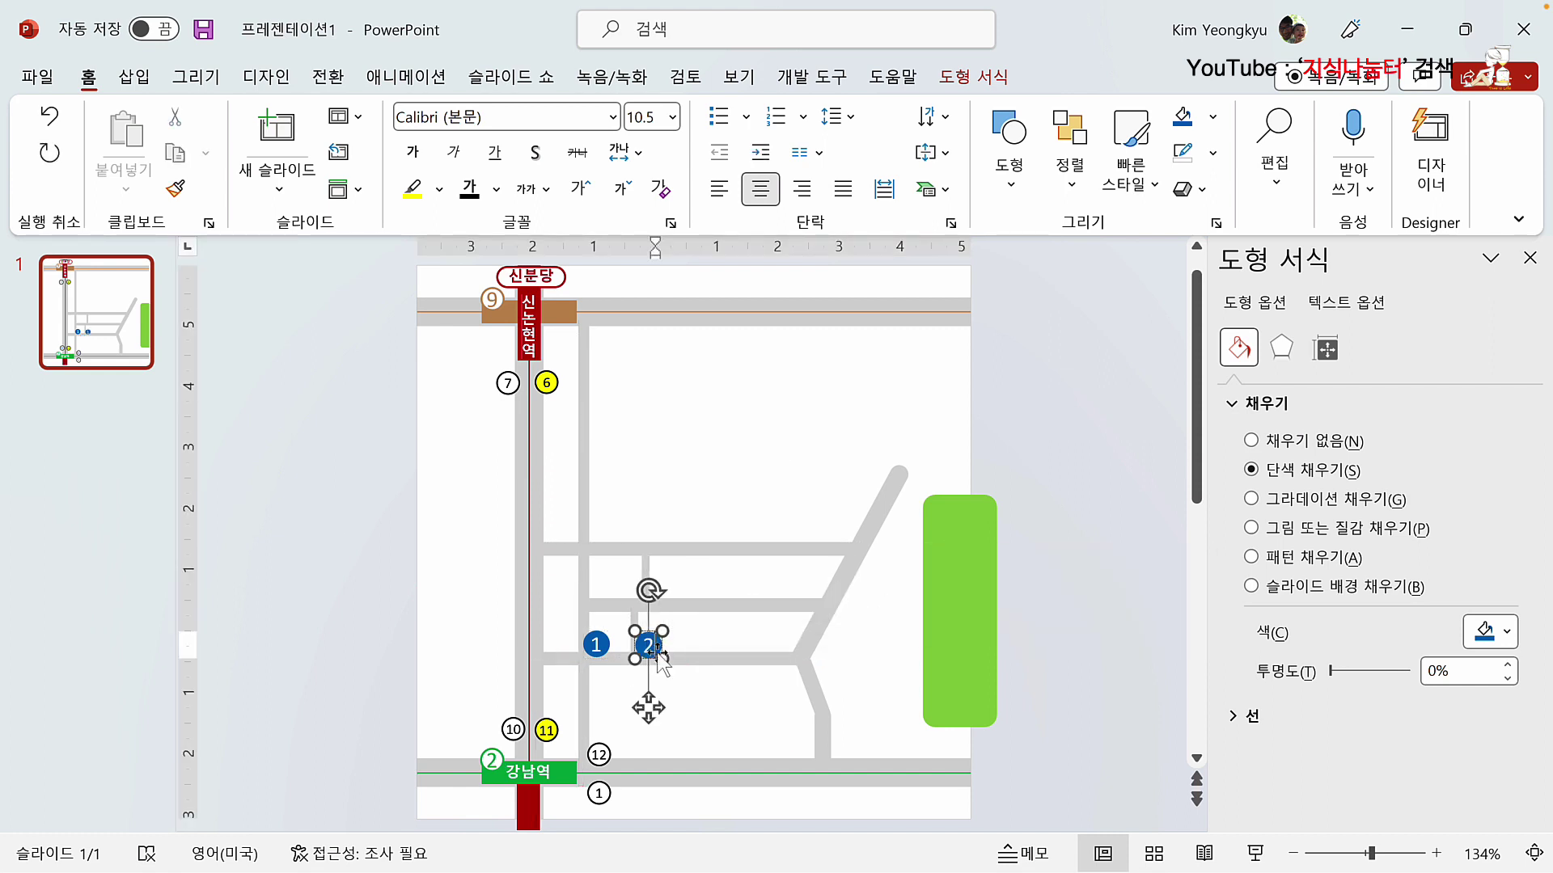
{"action": "left_click", "coordinate": [688, 697]}
Step: Copy circle marker 2 to the bend where the two diagonal roads meet and label it 3
{"action": "left_click", "coordinate": [659, 656]}
{"action": "left_click_drag", "start_coordinate": [659, 657], "coordinate": [838, 668]}
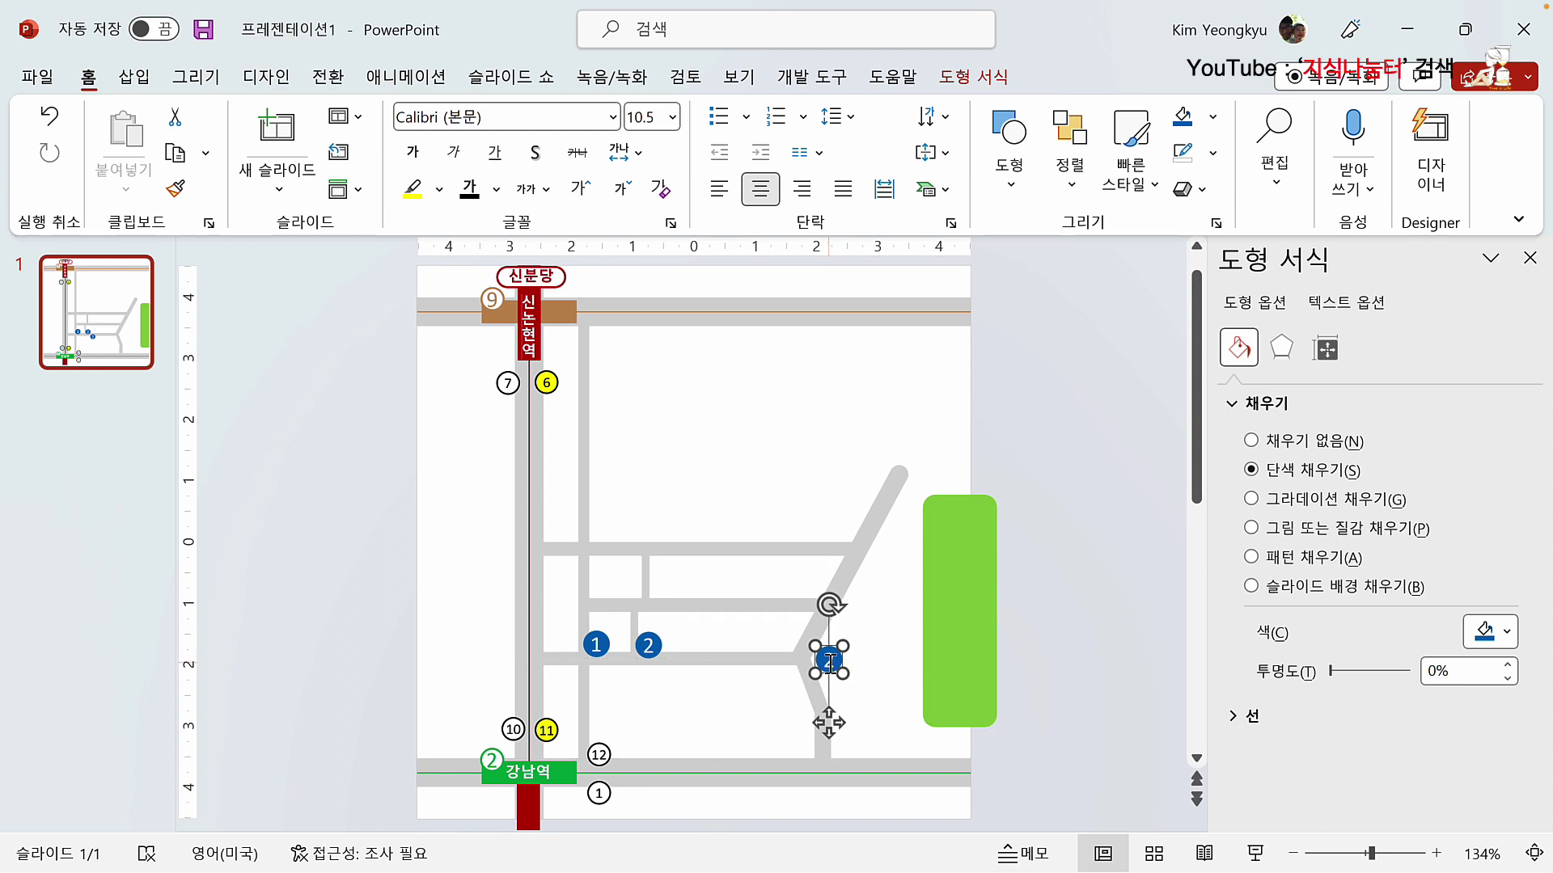
{"action": "left_click", "coordinate": [837, 668]}
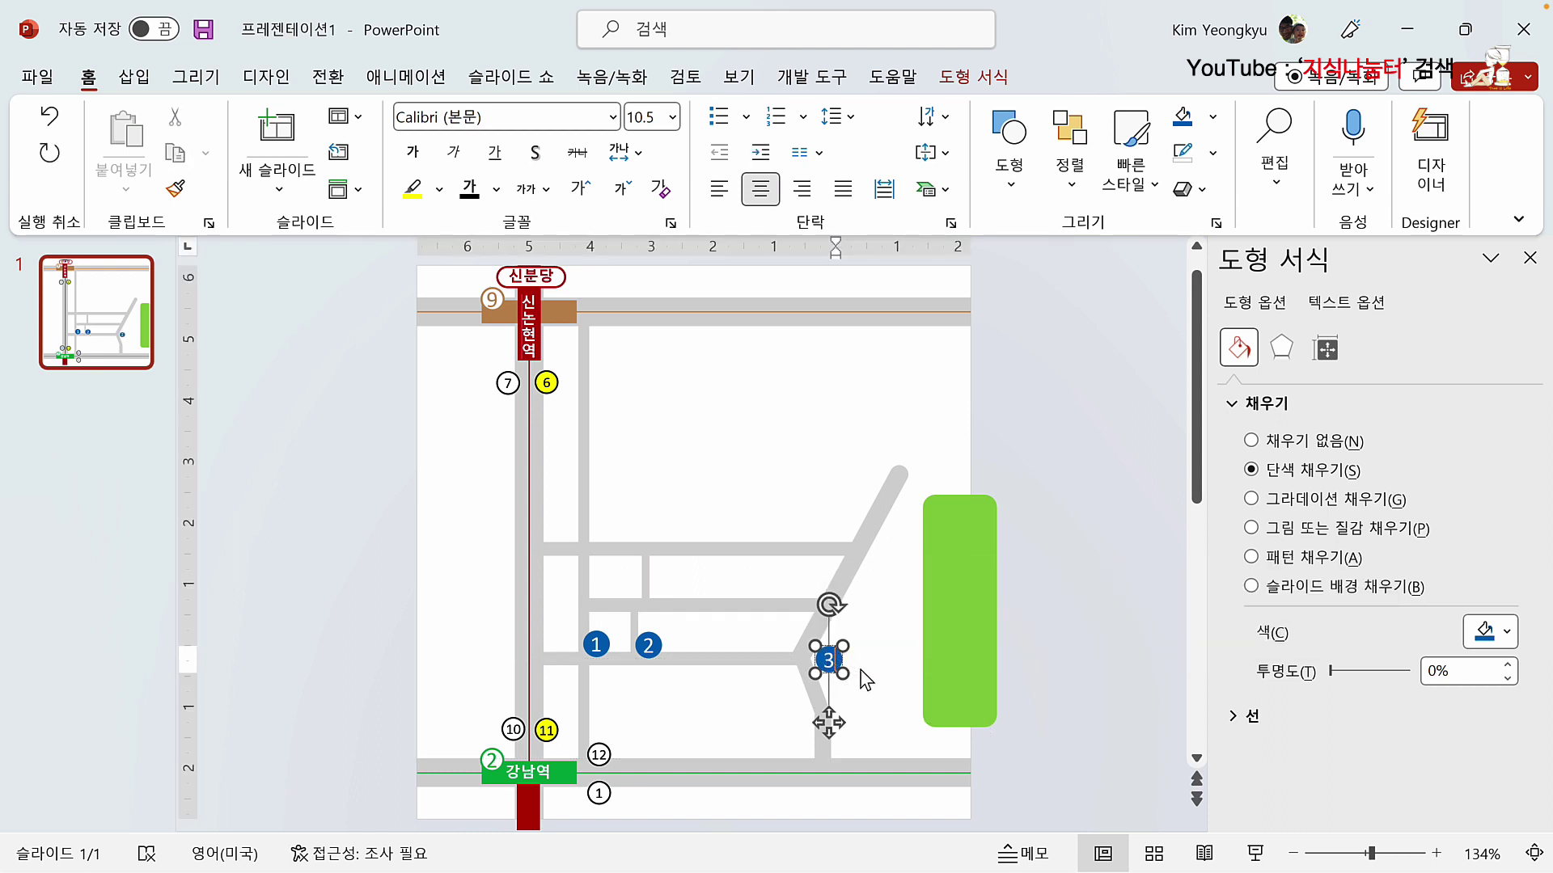
Step: Copy circle marker 3 to the east side of the diagonal road, level with the middle horizontal road, and label it 4
{"action": "left_click", "coordinate": [842, 671]}
{"action": "left_click", "coordinate": [831, 660]}
{"action": "type", "text": "3"}
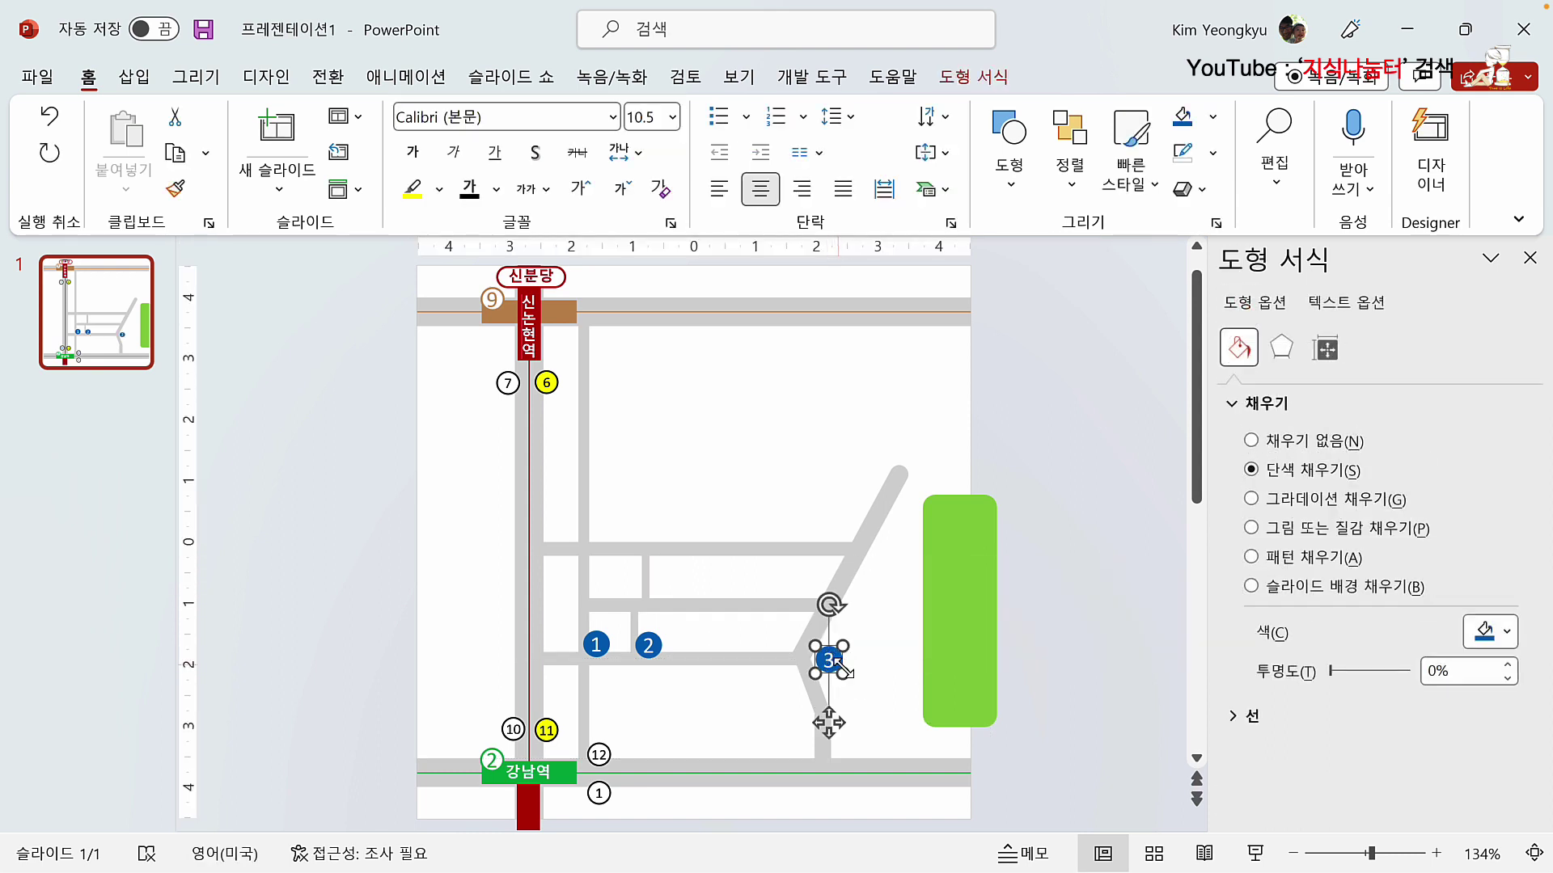
{"action": "left_click_drag", "start_coordinate": [837, 663], "coordinate": [861, 600]}
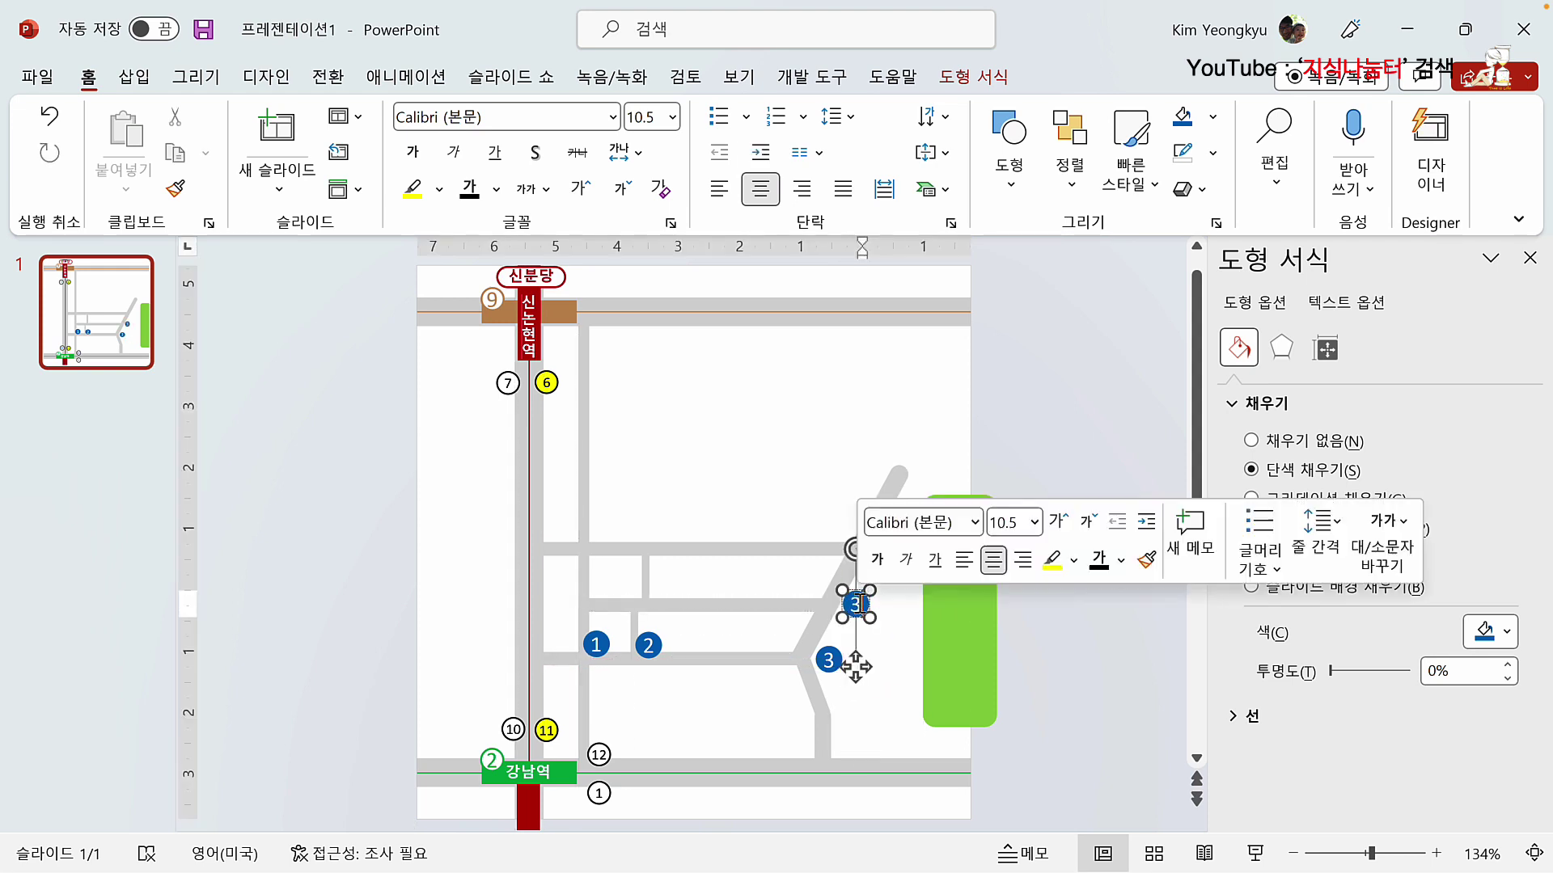
{"action": "type", "text": "4"}
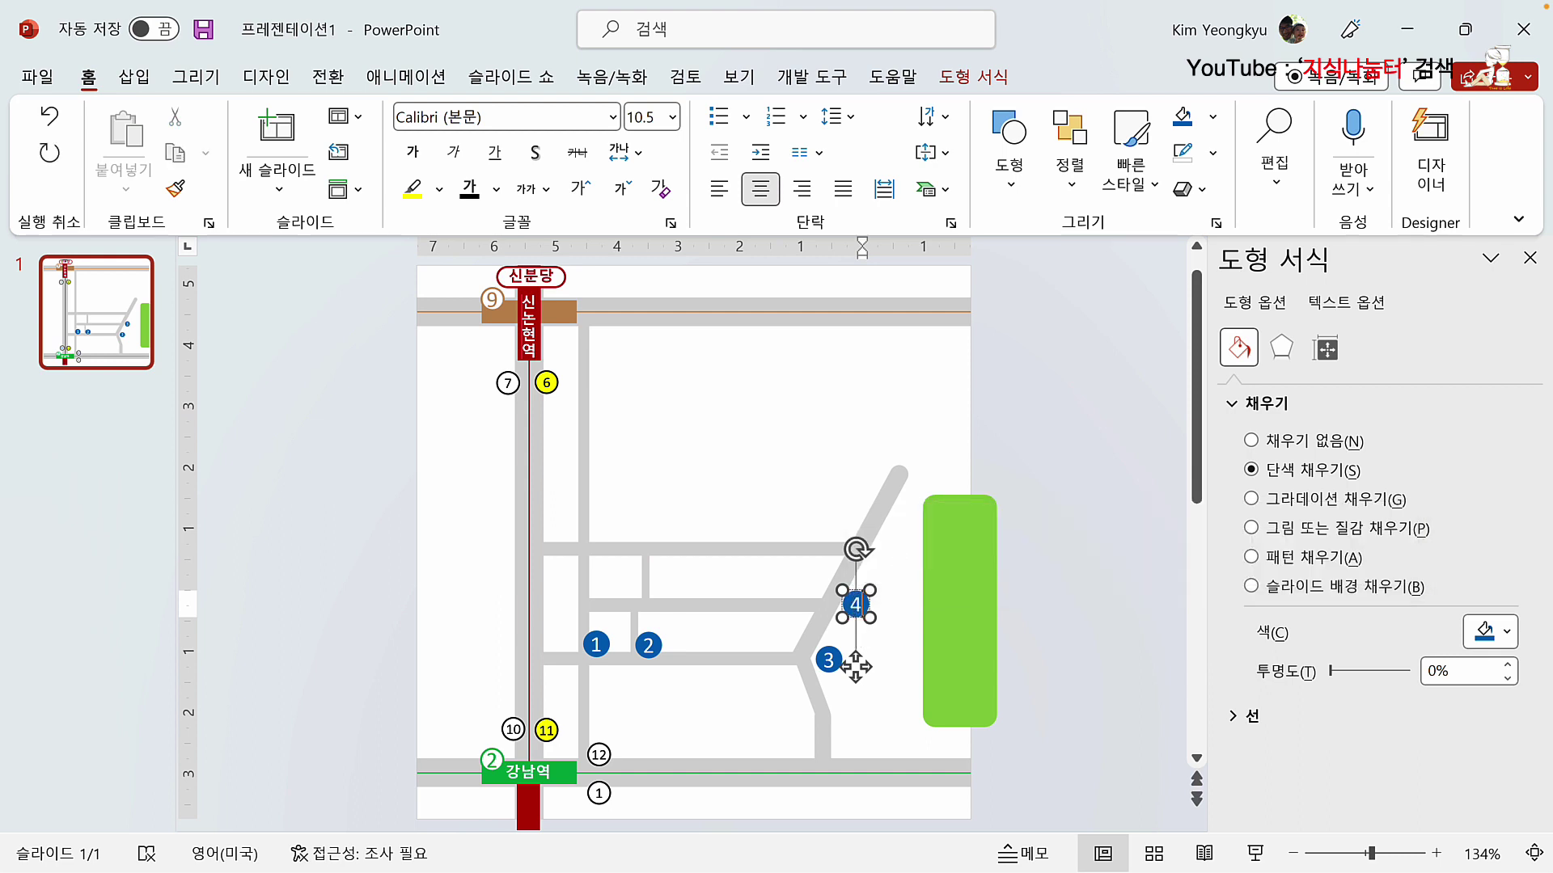
{"action": "left_click", "coordinate": [731, 558]}
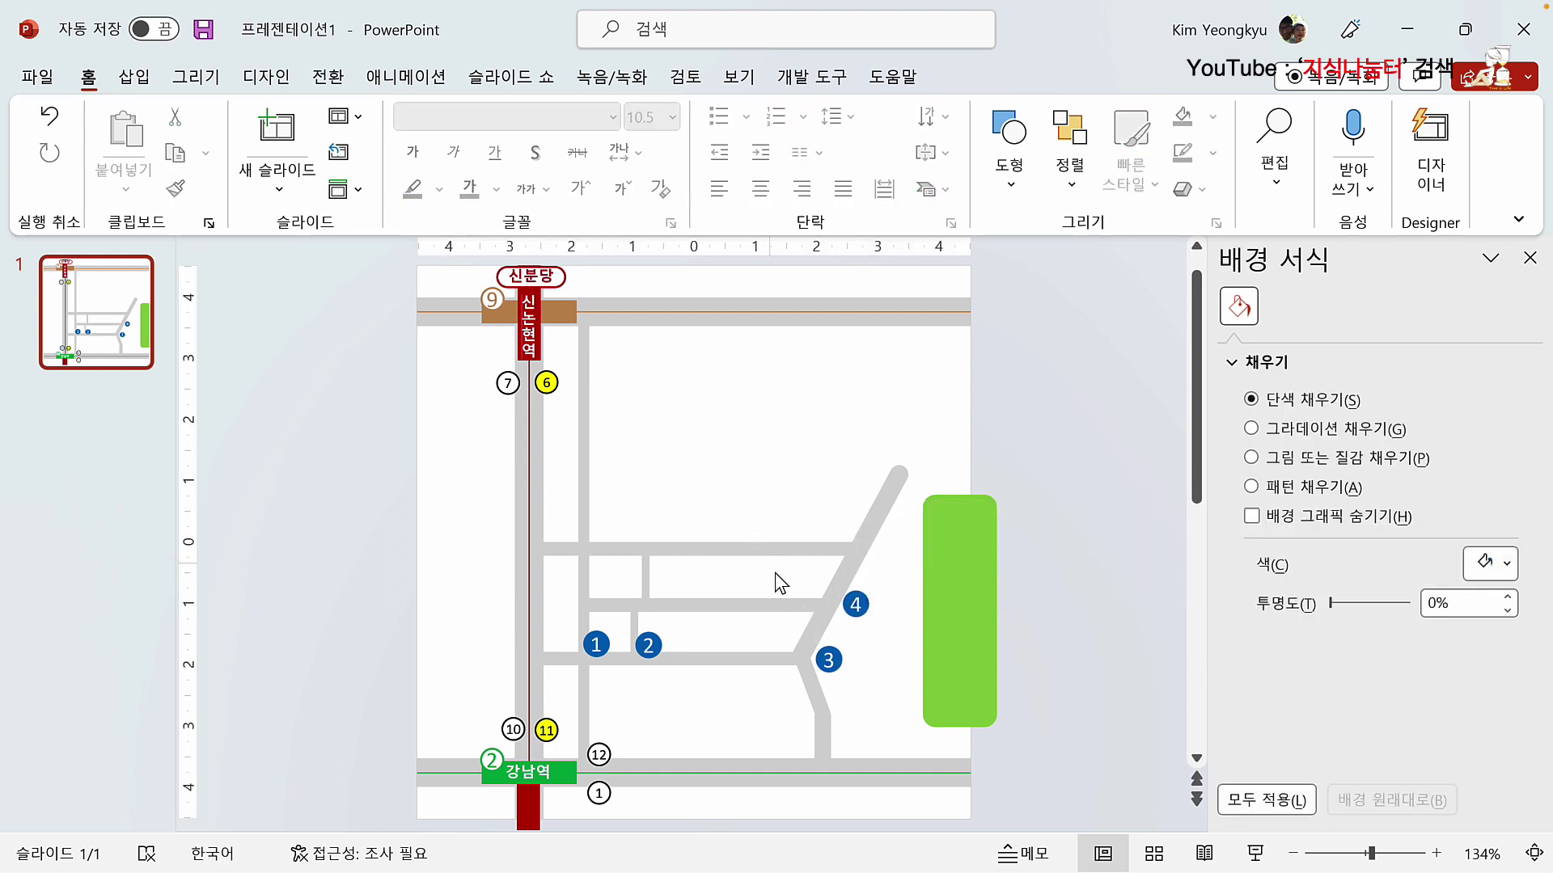
Step: Duplicate circle marker 4, place it just above the middle horizontal road west of the diagonal road, and label it 5
{"action": "left_click", "coordinate": [862, 612]}
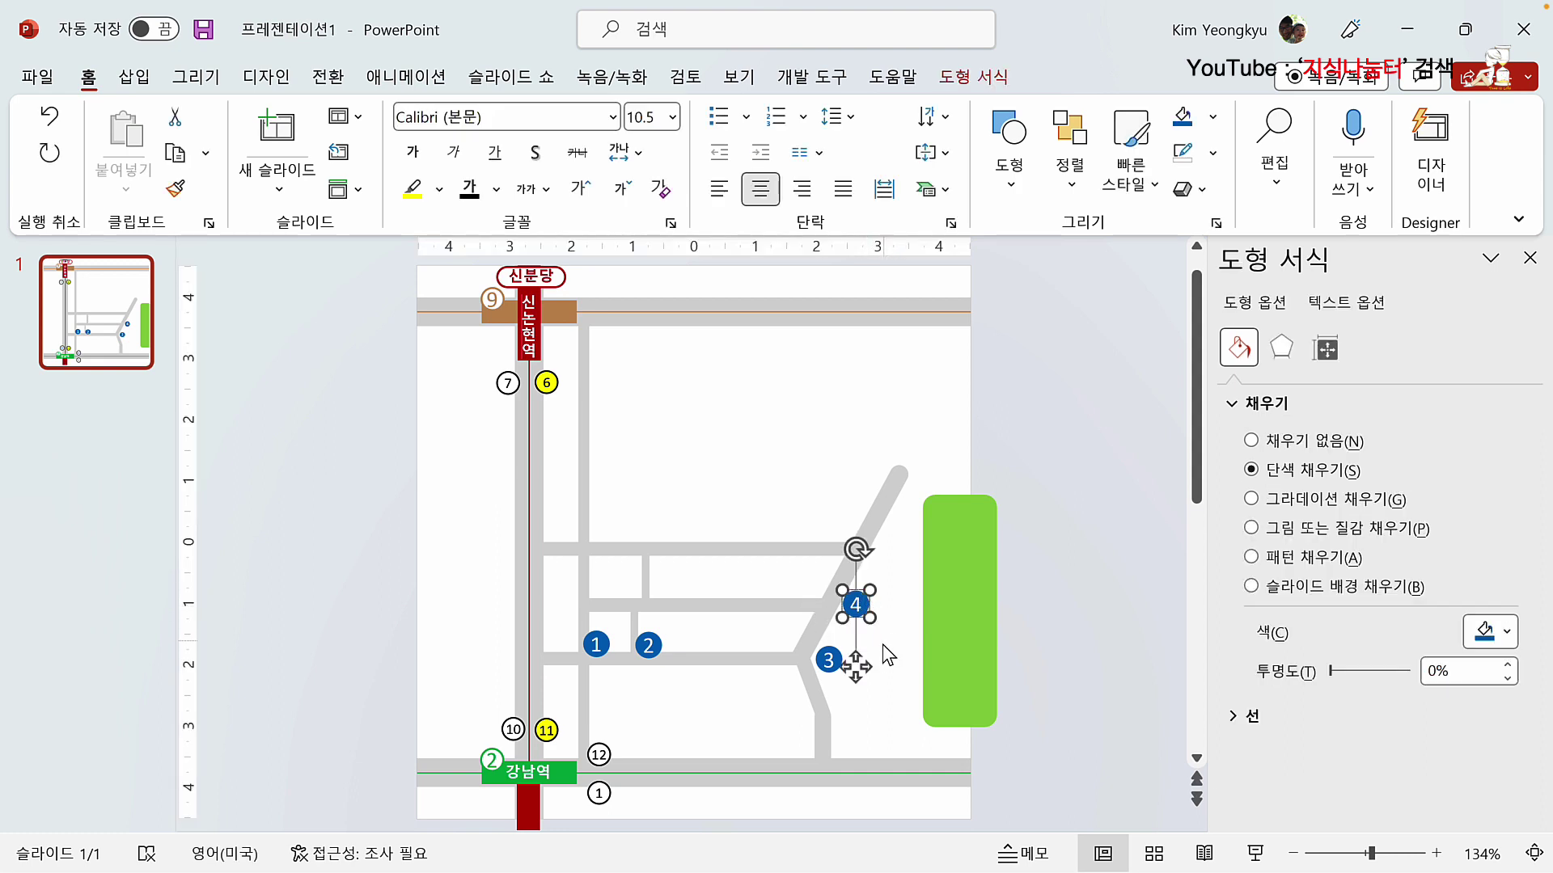
{"action": "key", "text": "ctrl+d"}
{"action": "left_click_drag", "start_coordinate": [894, 639], "coordinate": [796, 595]}
{"action": "double_click", "coordinate": [797, 595]}
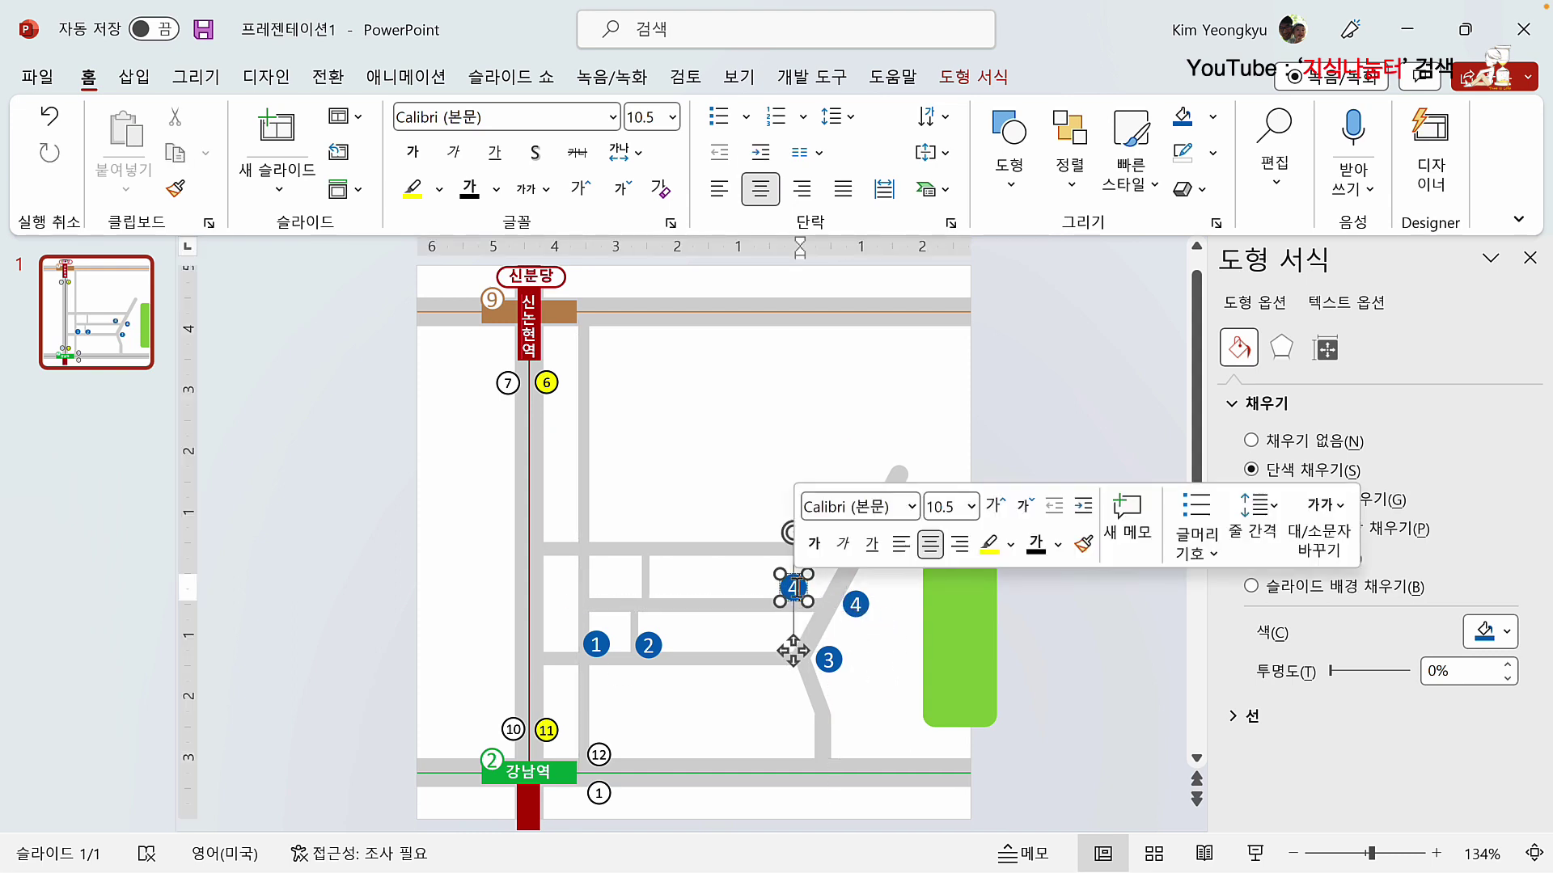
{"action": "type", "text": "5"}
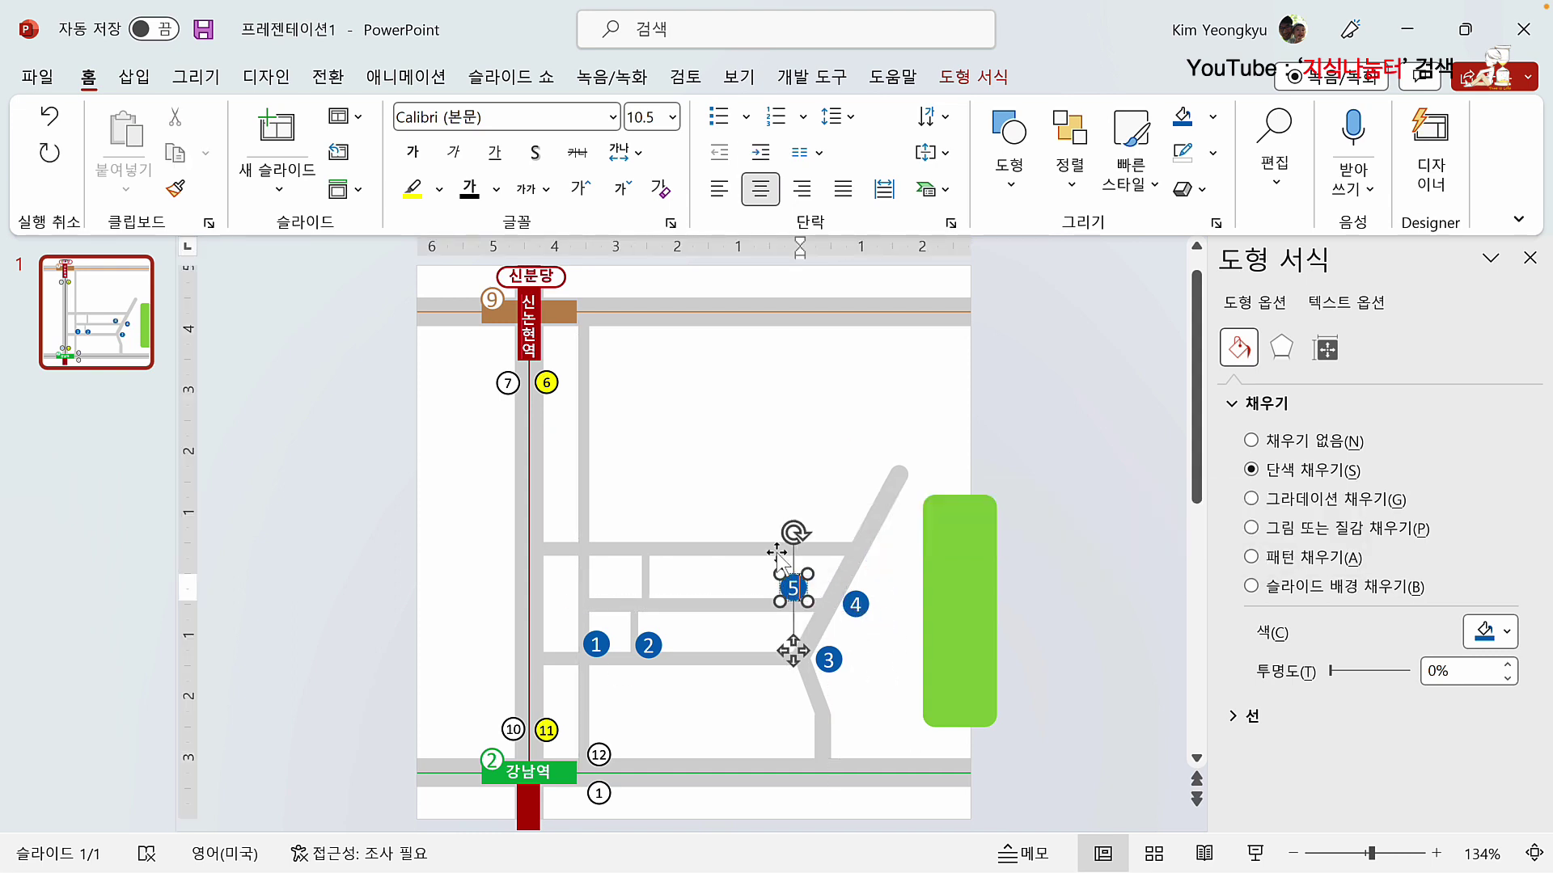
{"action": "left_click", "coordinate": [746, 495]}
Step: Fill circle marker 5 with the standard red
{"action": "left_click", "coordinate": [796, 588]}
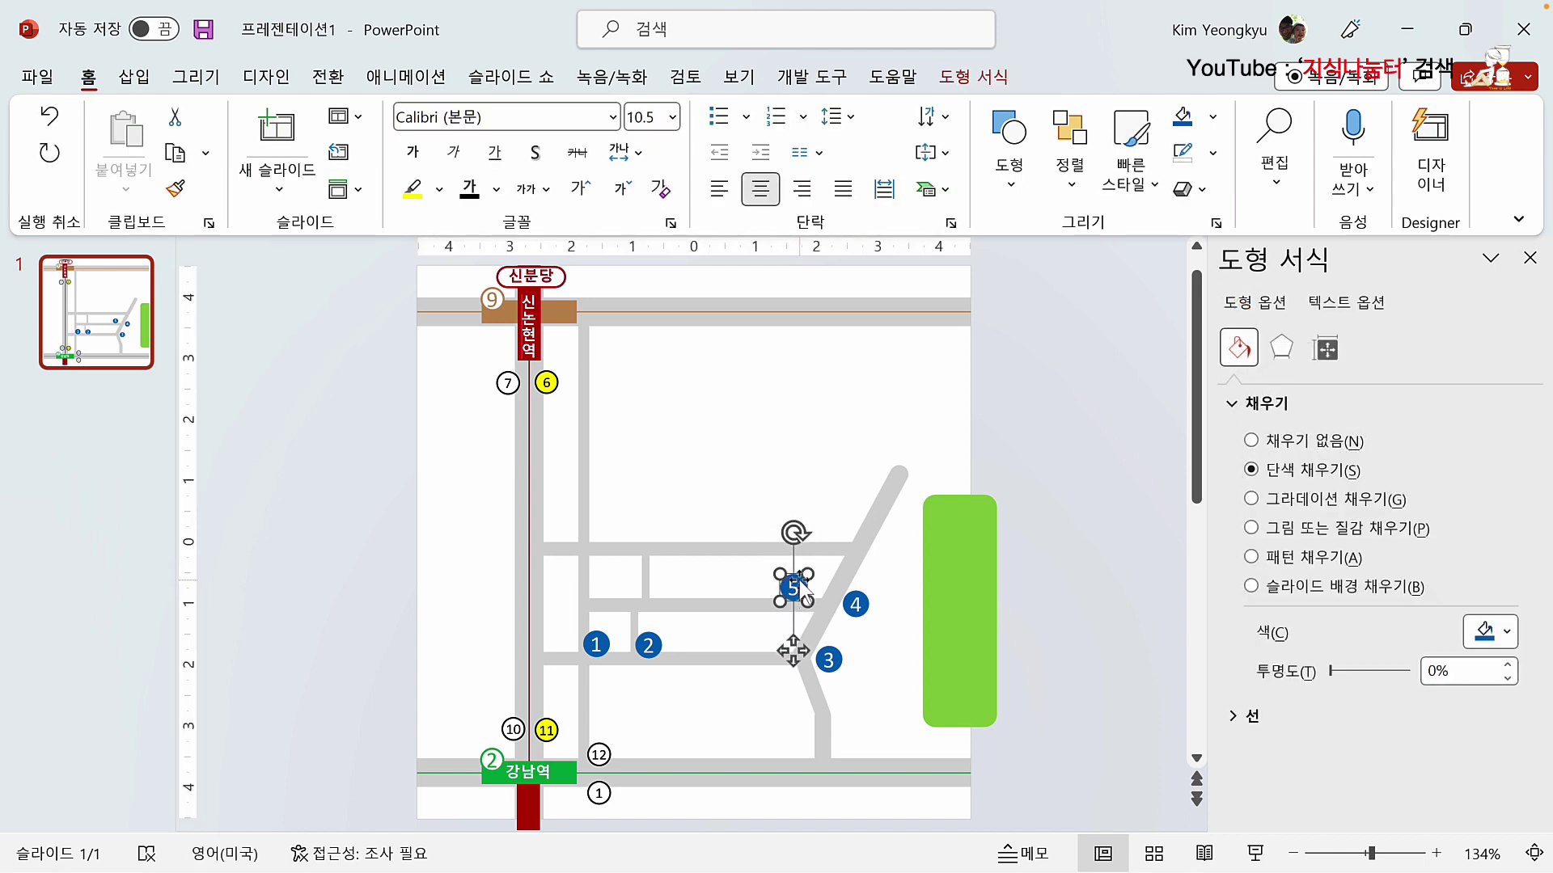
{"action": "left_click", "coordinate": [971, 77]}
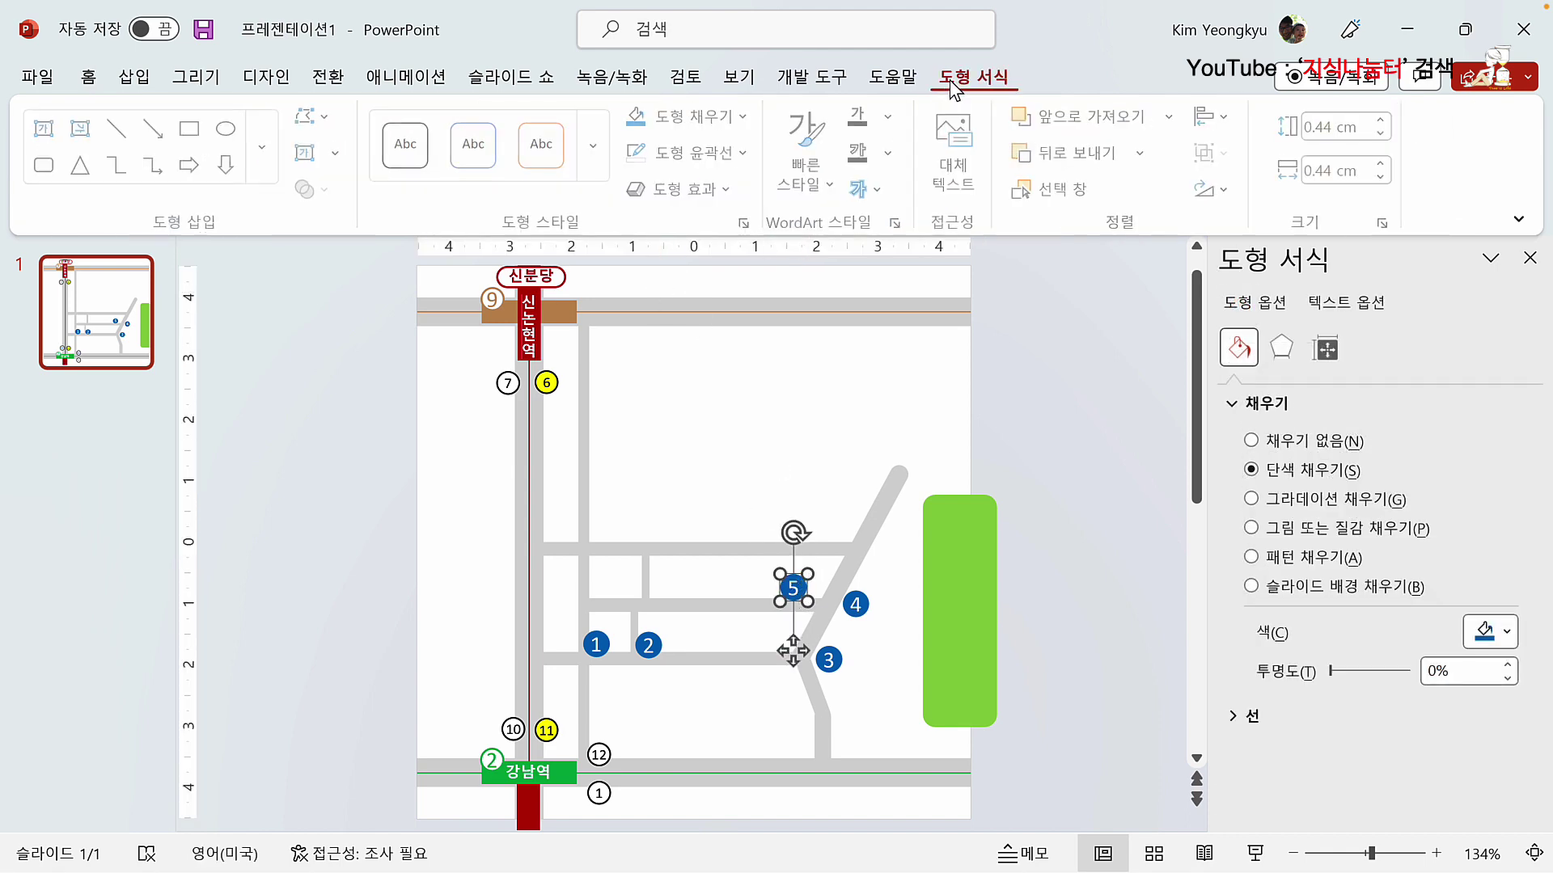
{"action": "left_click", "coordinate": [746, 118]}
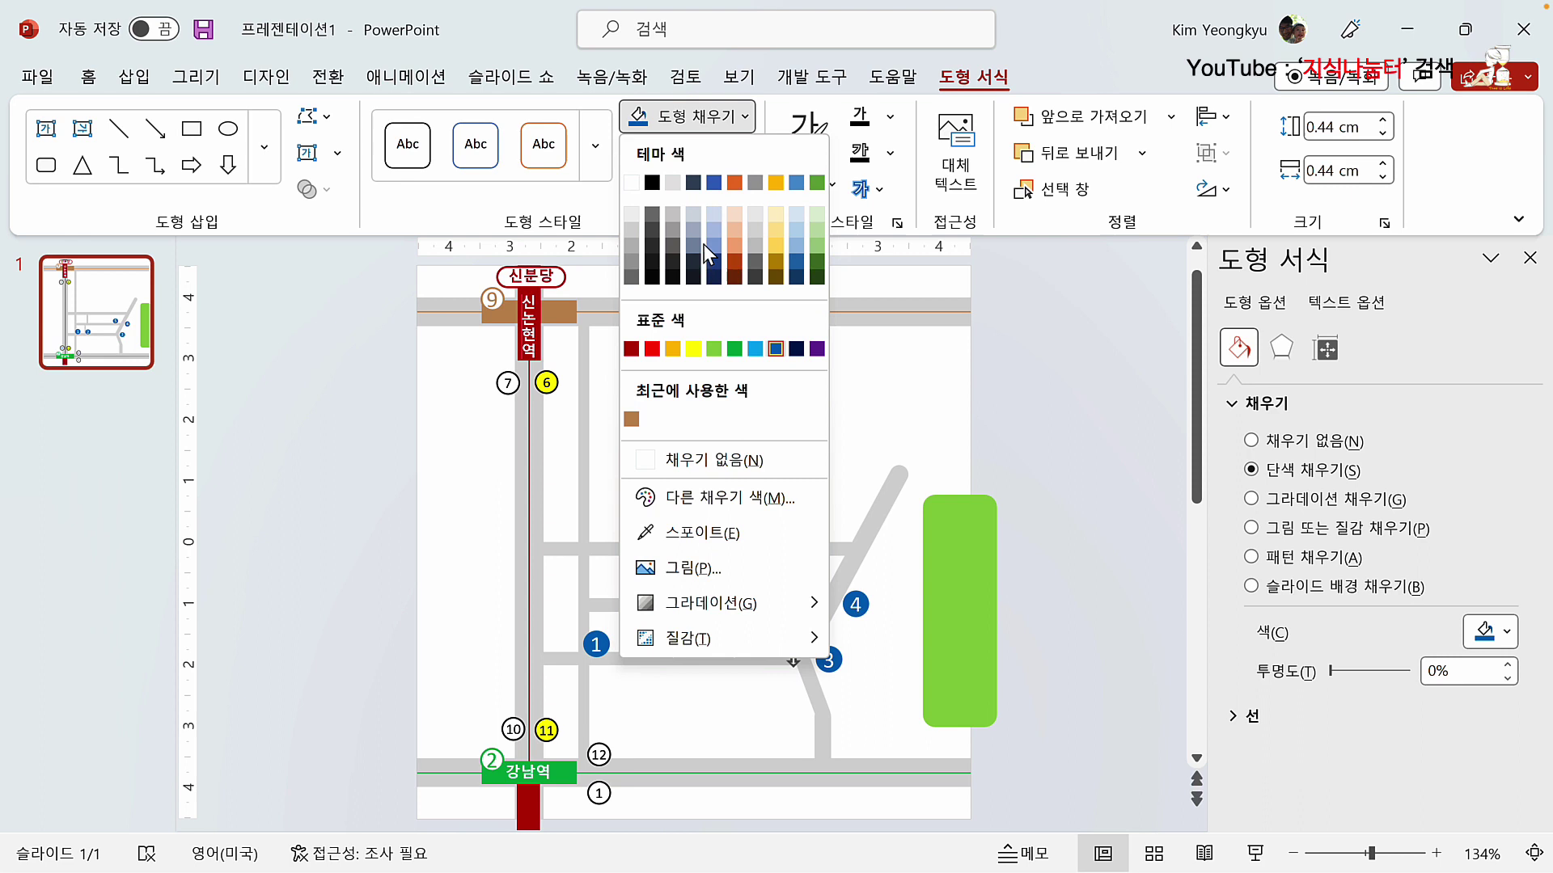
{"action": "left_click", "coordinate": [657, 351]}
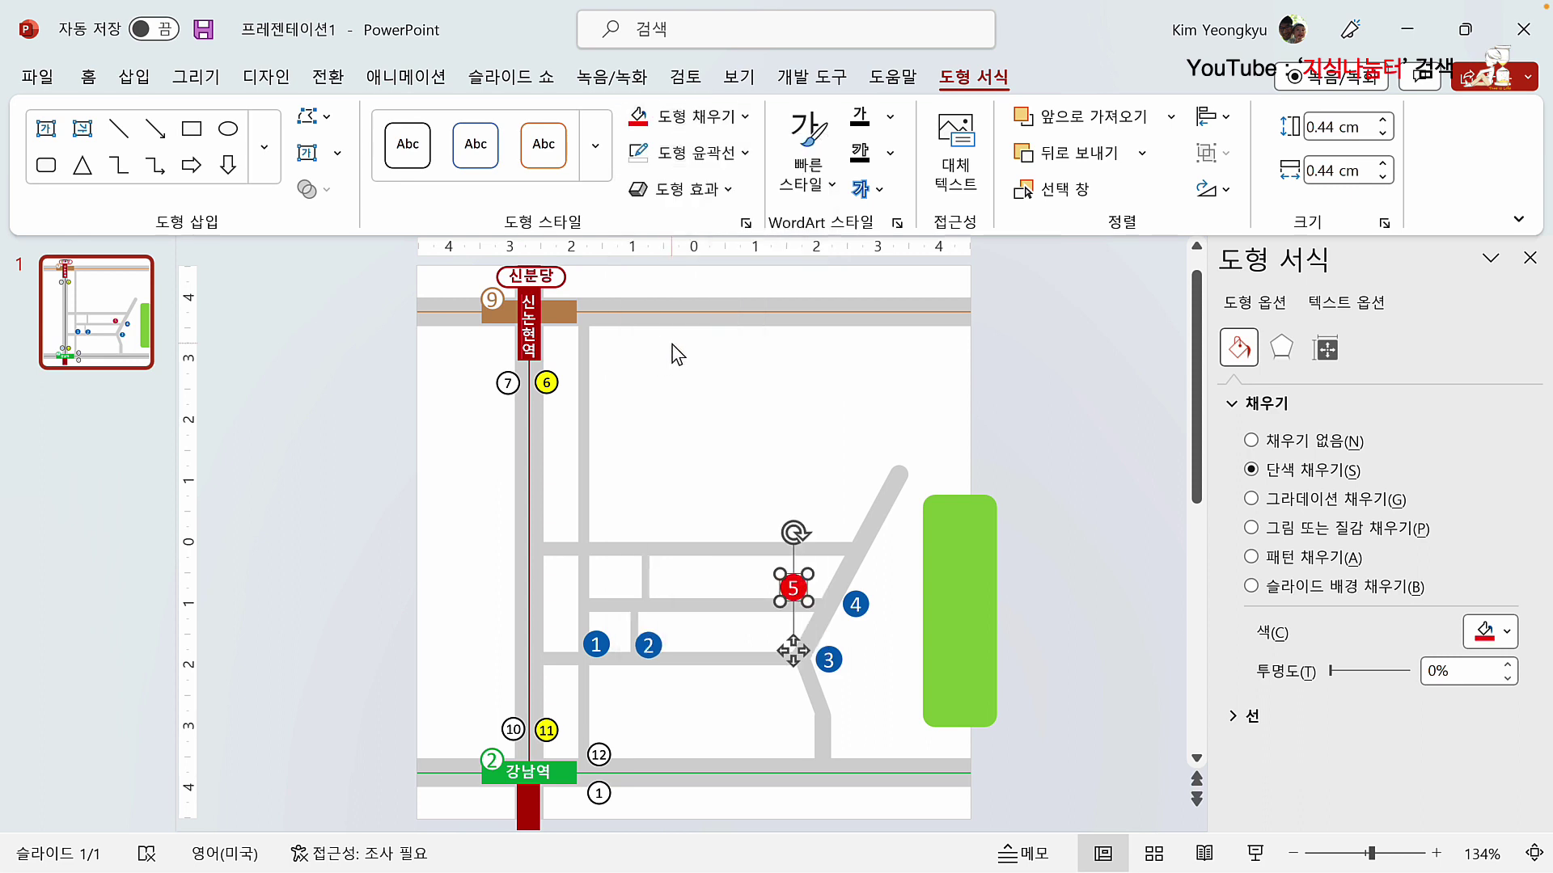
{"action": "left_click", "coordinate": [434, 495]}
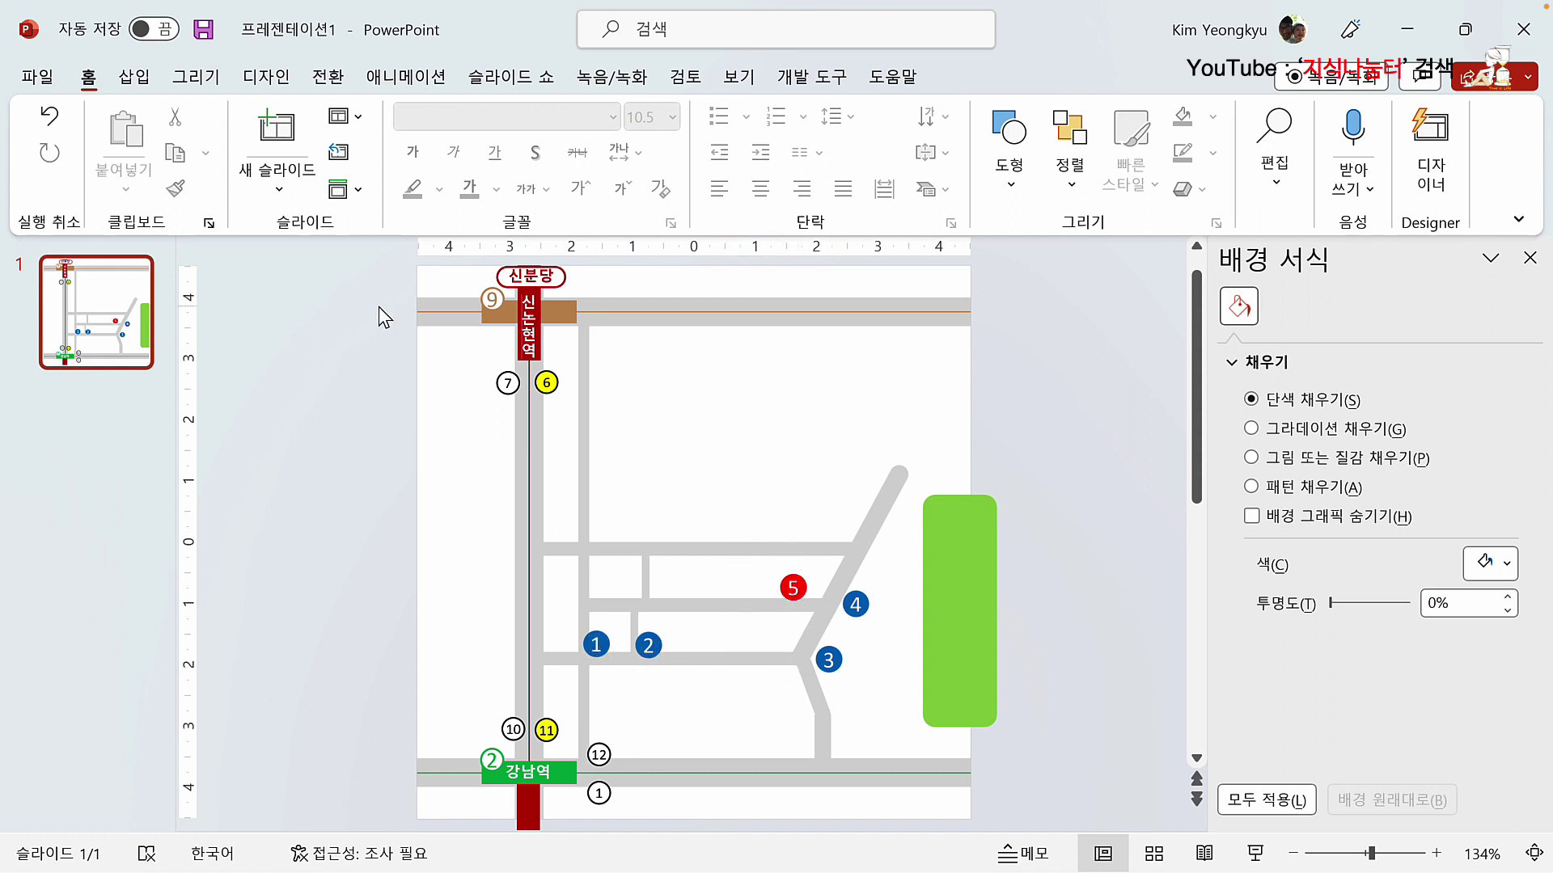
Step: Insert a text box reading 세븐일레븐 in the empty area above the horizontal roads
{"action": "left_click", "coordinate": [132, 77]}
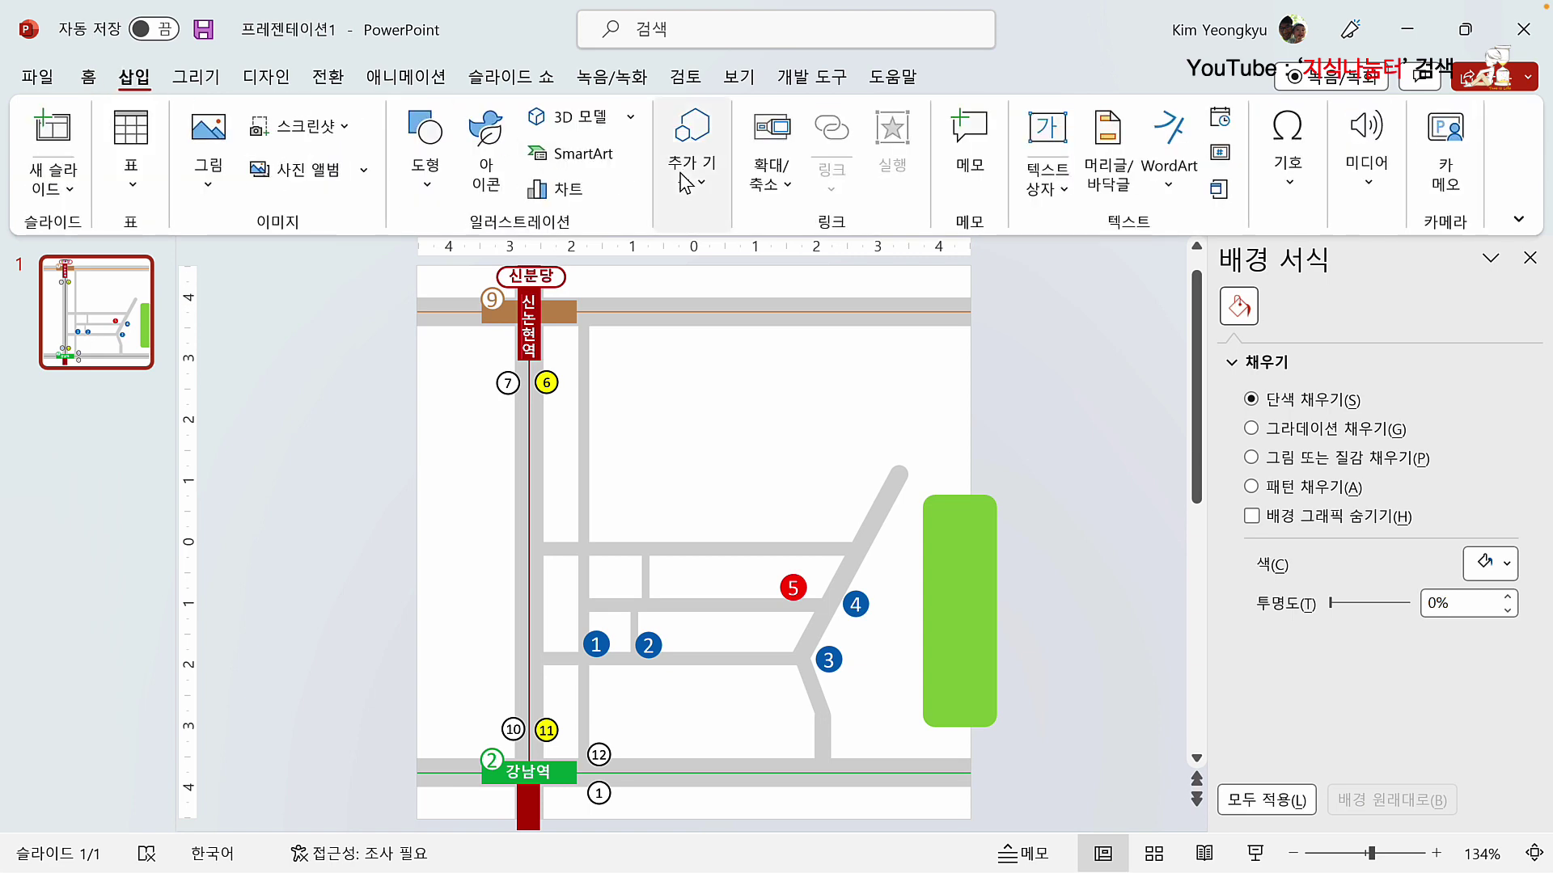
{"action": "left_click", "coordinate": [665, 423]}
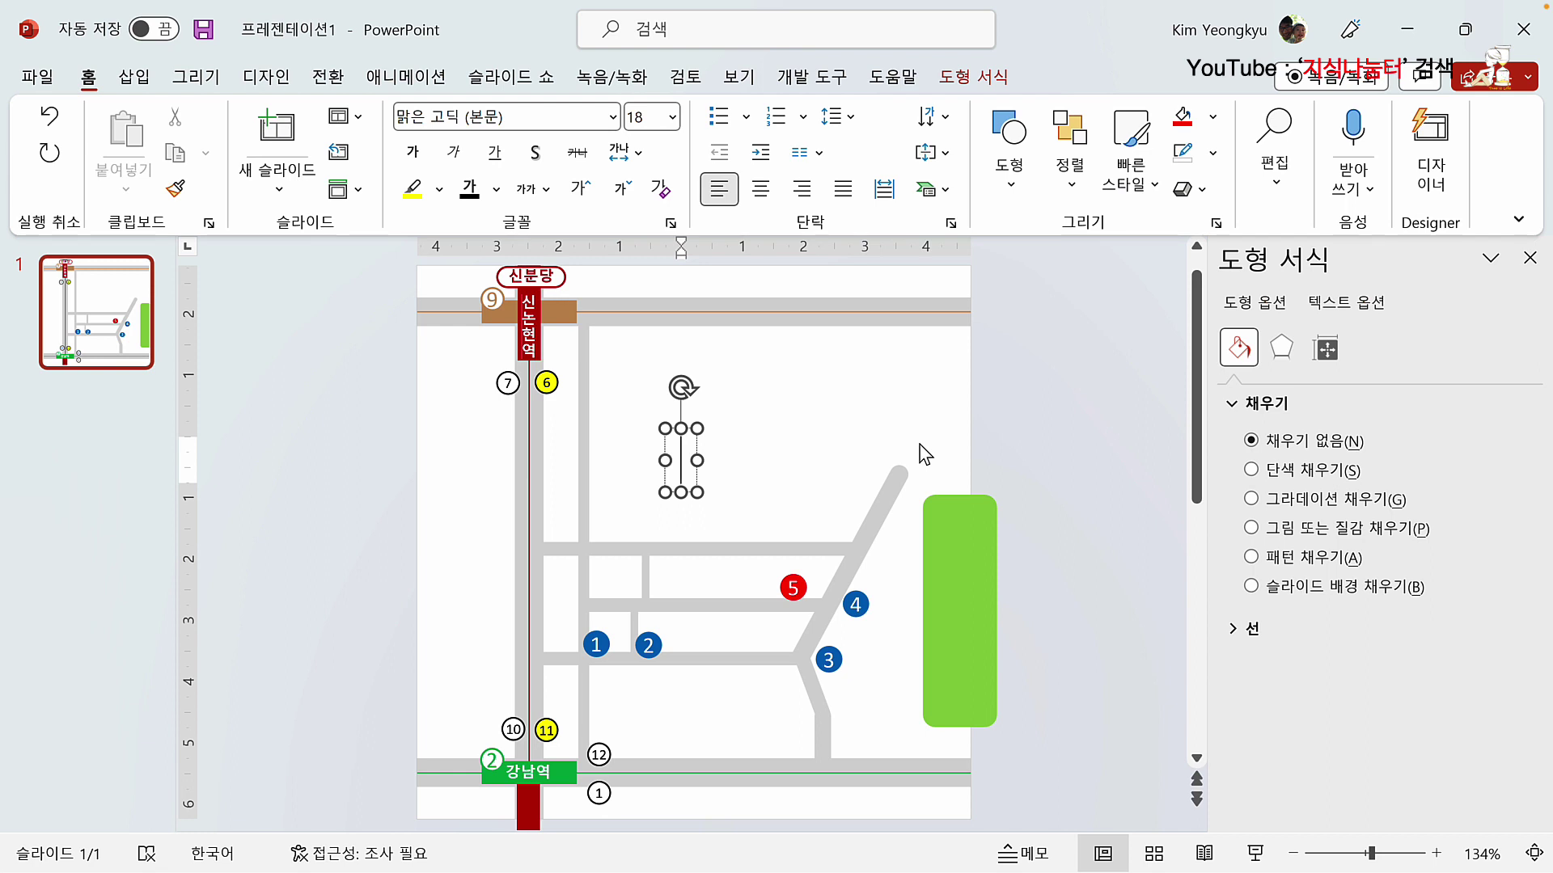
{"action": "type", "text": "세븐일"}
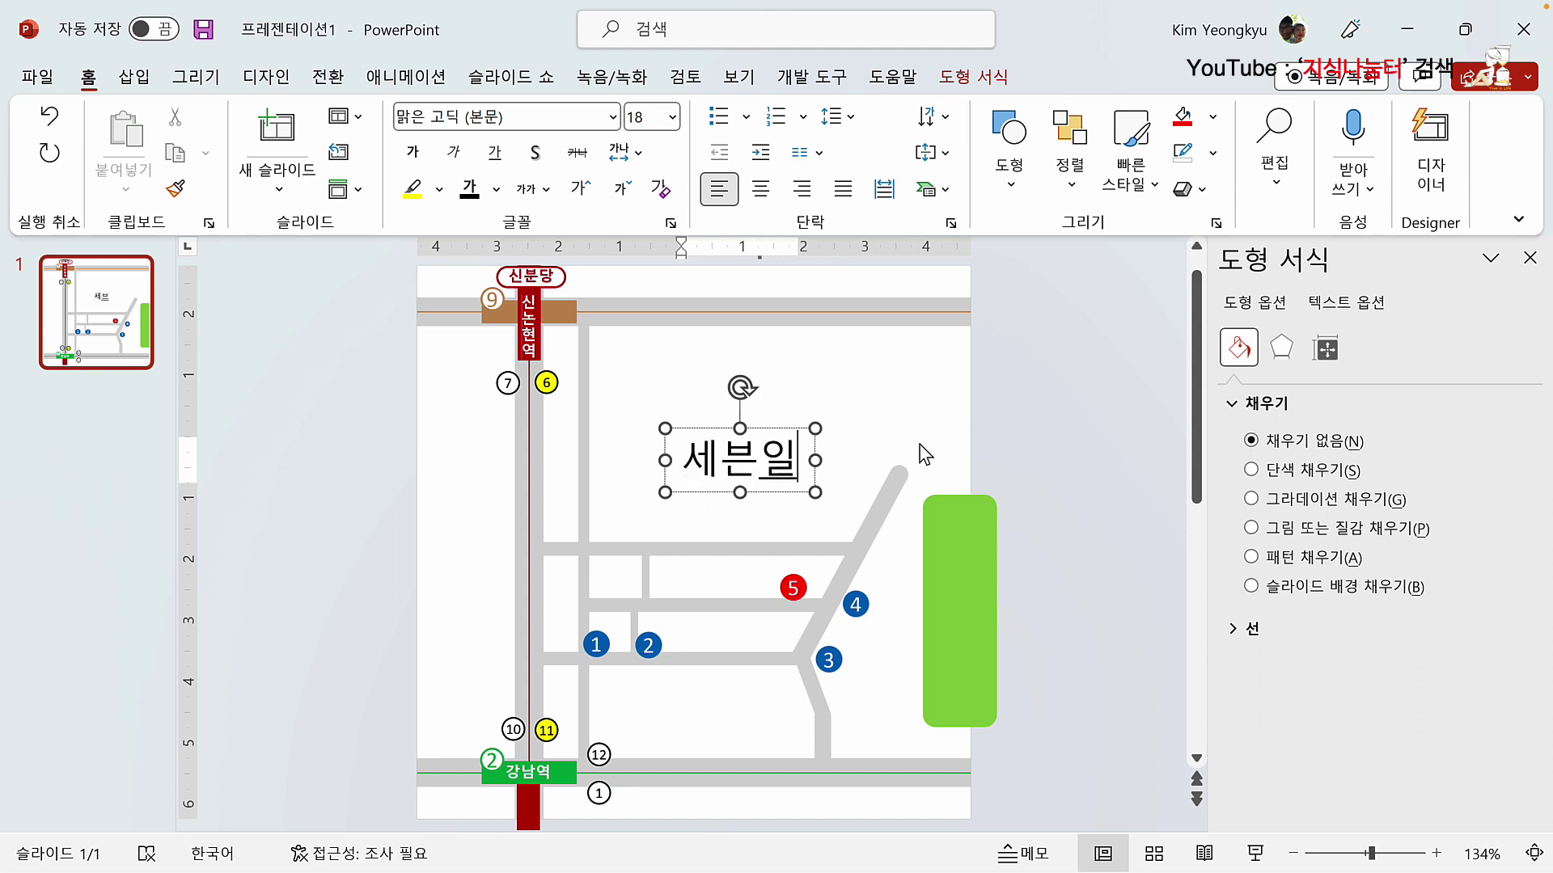
{"action": "type", "text": "렙븐"}
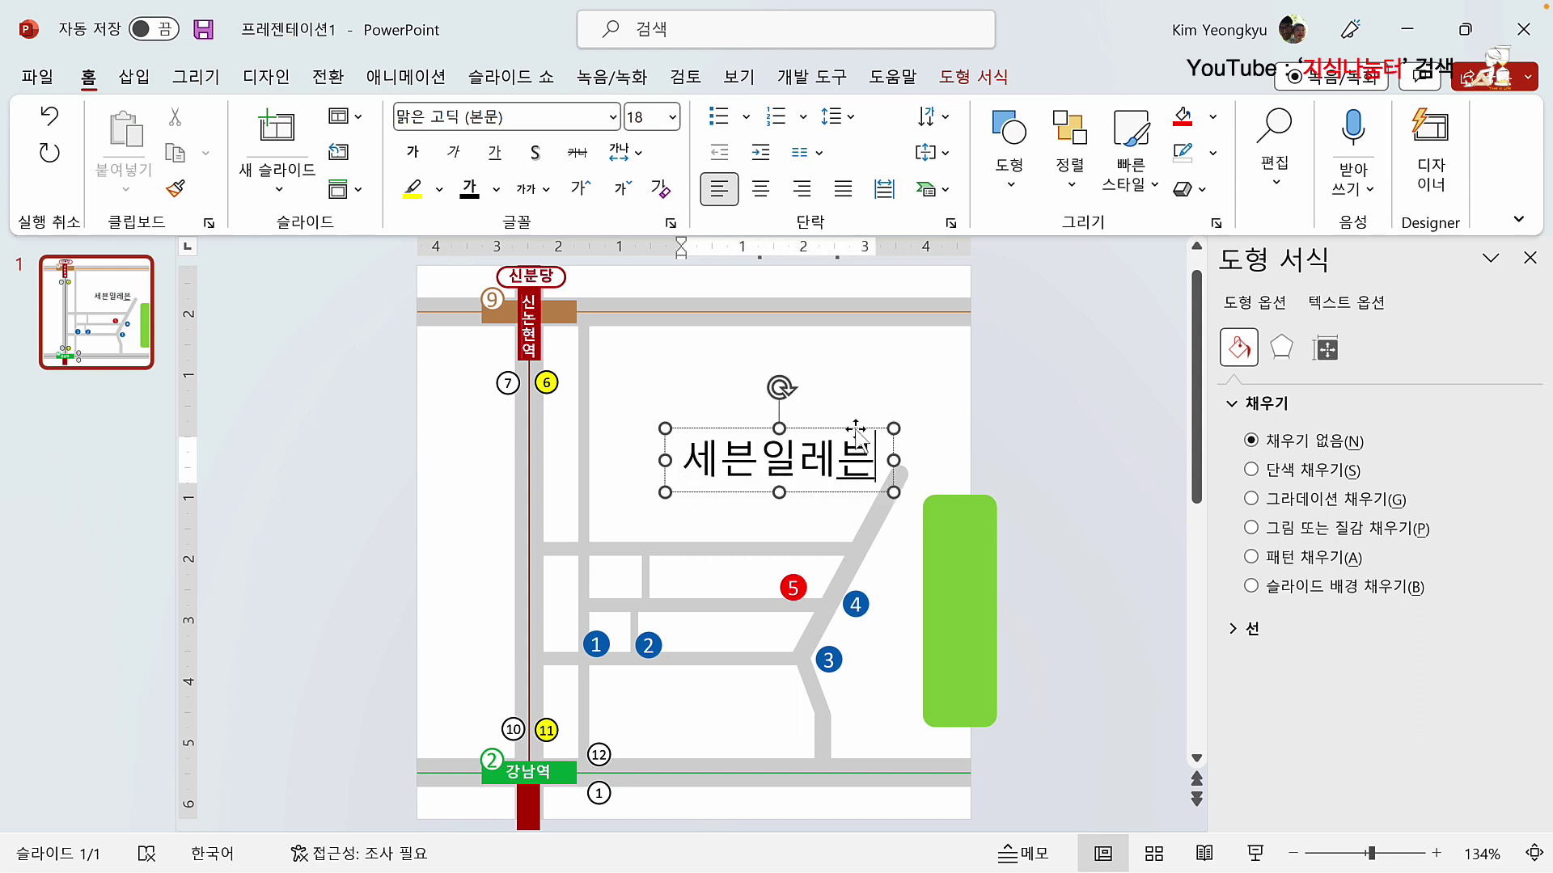
{"action": "left_click", "coordinate": [856, 428]}
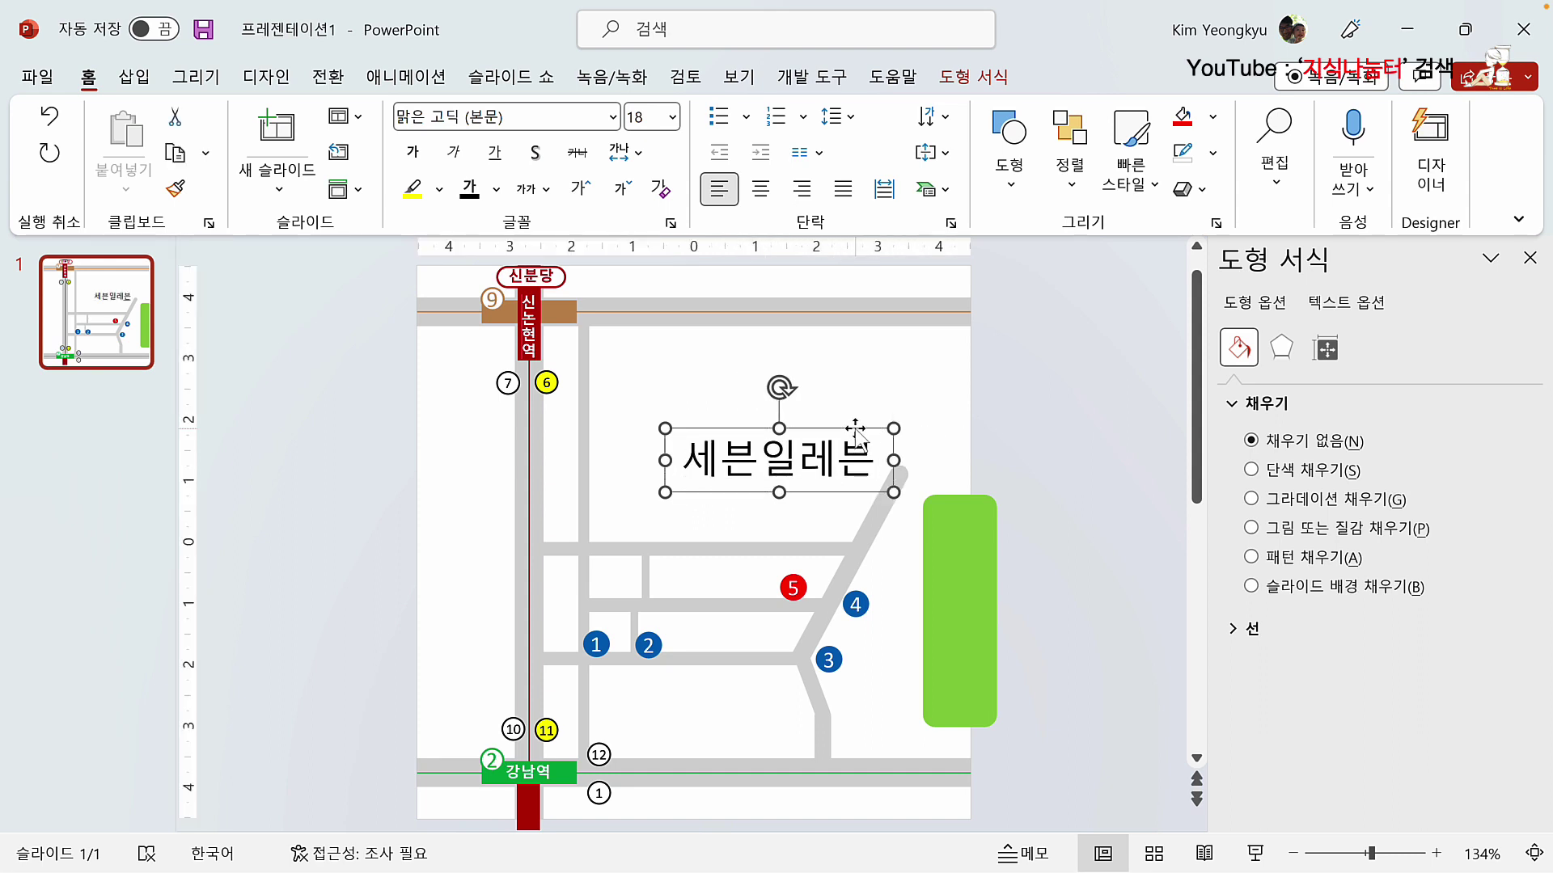
Step: Reduce the 세븐일레븐 label's text to 5 pt
{"action": "left_click", "coordinate": [621, 190]}
{"action": "left_click", "coordinate": [621, 191]}
{"action": "left_click", "coordinate": [621, 190]}
{"action": "left_click", "coordinate": [621, 190]}
{"action": "left_click", "coordinate": [621, 191]}
{"action": "left_click", "coordinate": [621, 190]}
{"action": "left_click", "coordinate": [621, 190]}
{"action": "left_click", "coordinate": [621, 190]}
{"action": "left_click", "coordinate": [621, 190]}
{"action": "left_click", "coordinate": [621, 190]}
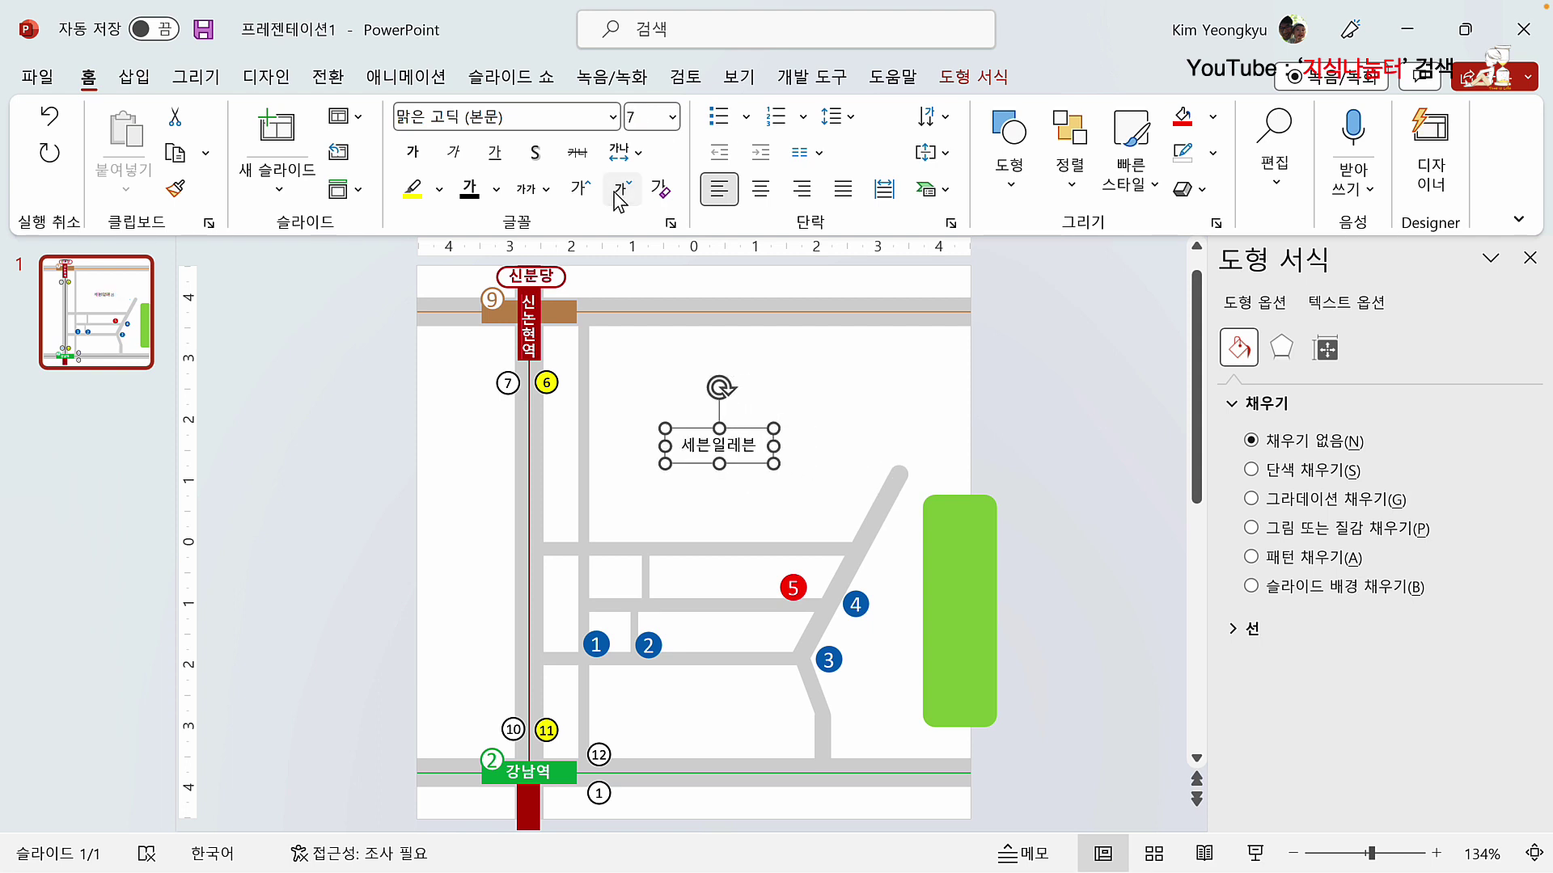
{"action": "left_click", "coordinate": [621, 190]}
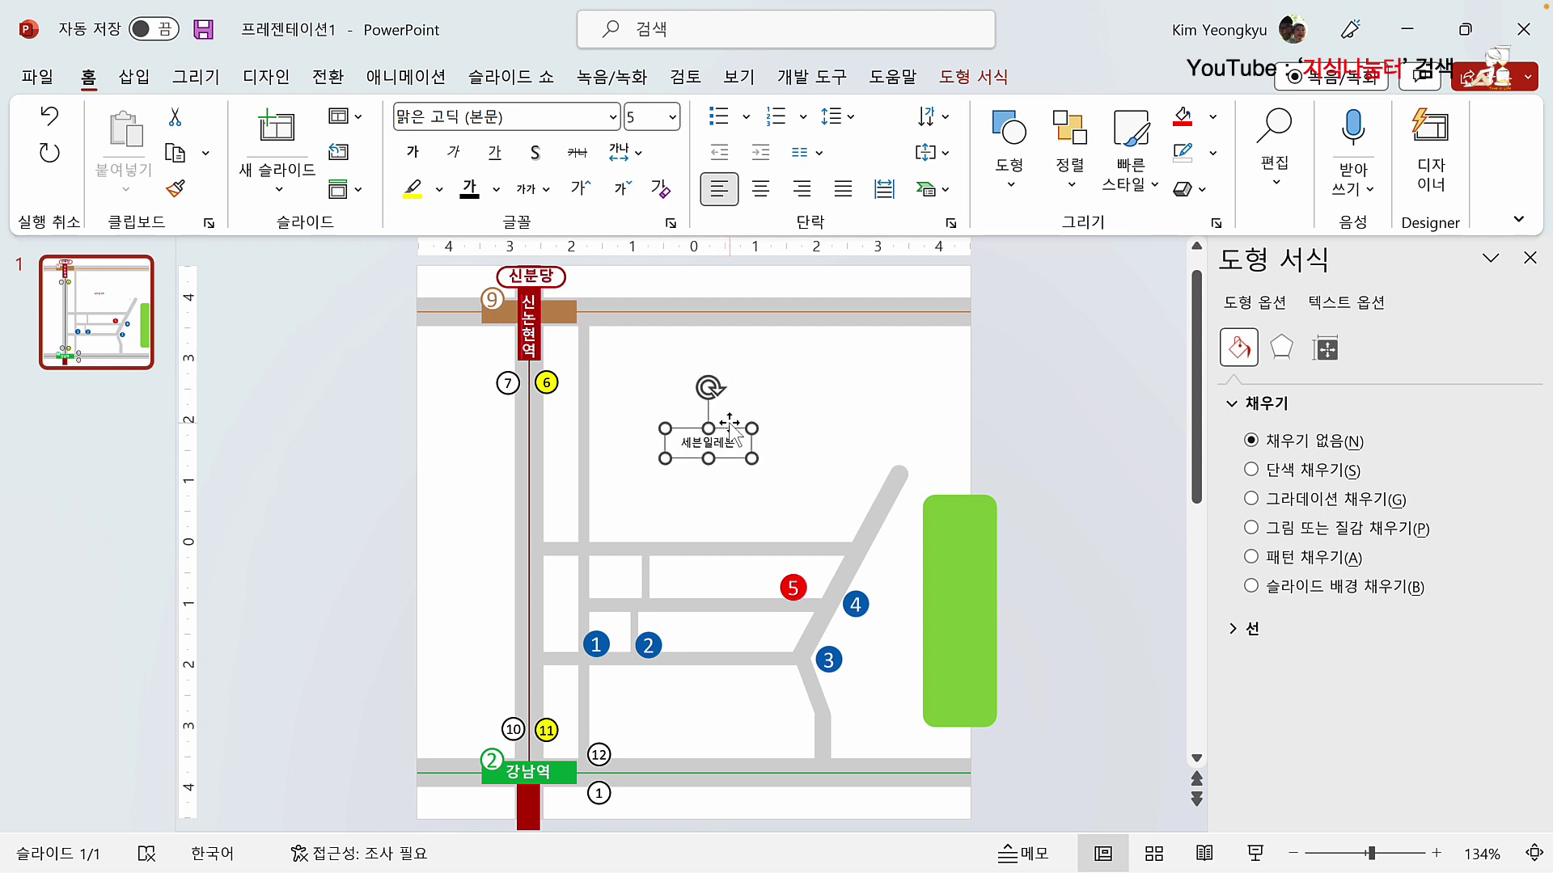
Step: Place the 세븐일레븐 label above marker 1 and use copies of it to name the other markers and the green block
{"action": "mouse_move", "coordinate": [730, 422]}
{"action": "left_mouse_down"}
{"action": "mouse_move", "coordinate": [655, 501]}
{"action": "mouse_move", "coordinate": [603, 599]}
{"action": "left_mouse_up"}
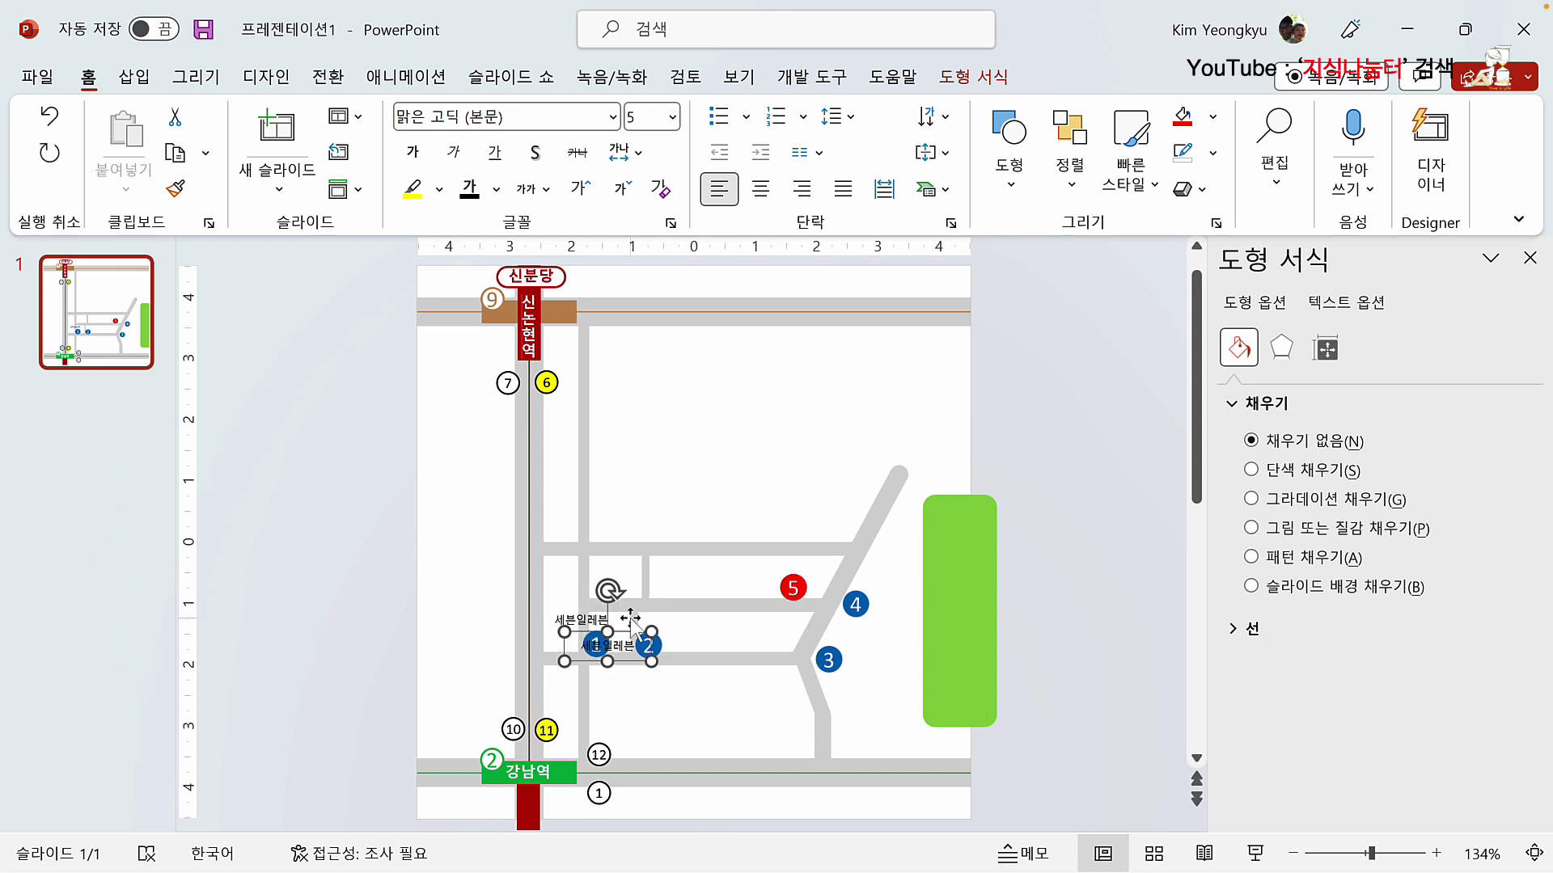
{"action": "left_click_drag", "start_coordinate": [624, 635], "coordinate": [711, 659]}
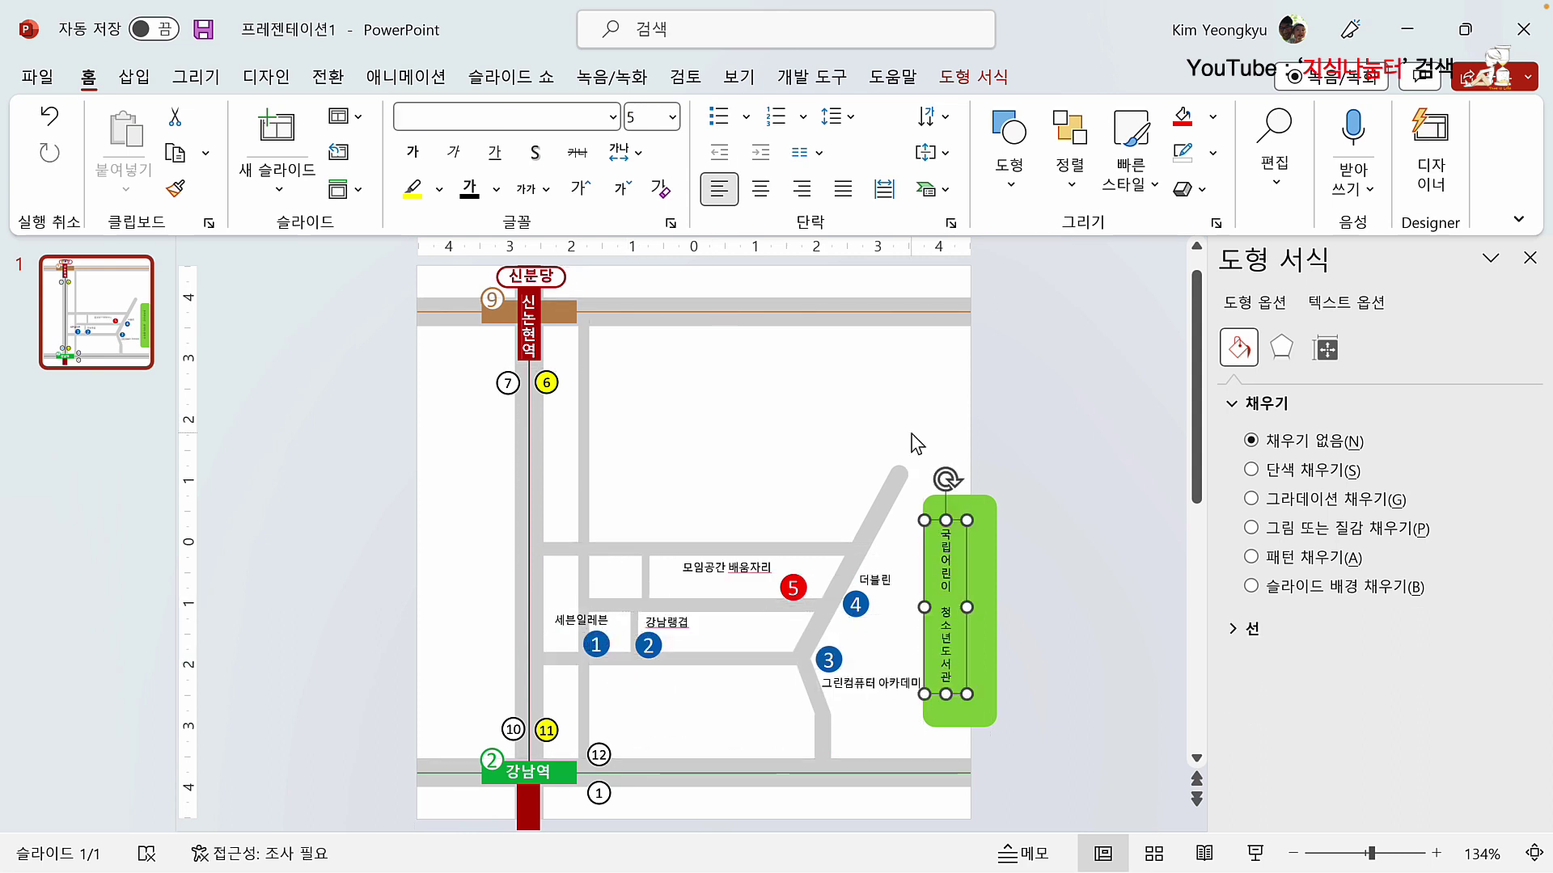
Step: Enlarge the 모임공간 배움자리 label's text to 7 pt, widen its box to fit one line, and make the text bold
{"action": "left_click", "coordinate": [722, 584]}
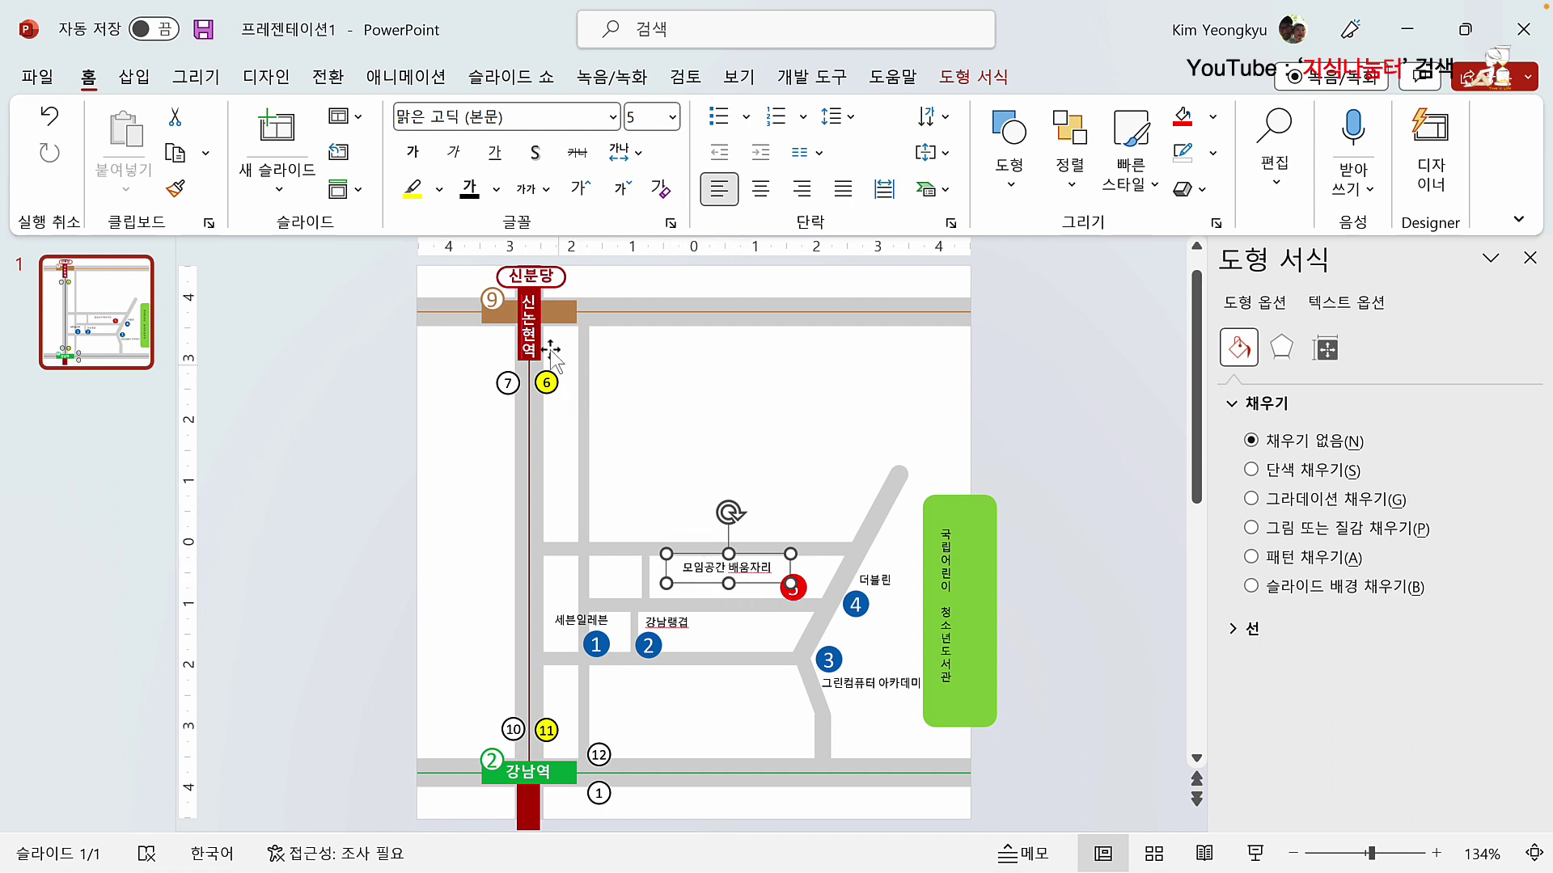
{"action": "left_click", "coordinate": [580, 189]}
{"action": "left_click", "coordinate": [580, 189]}
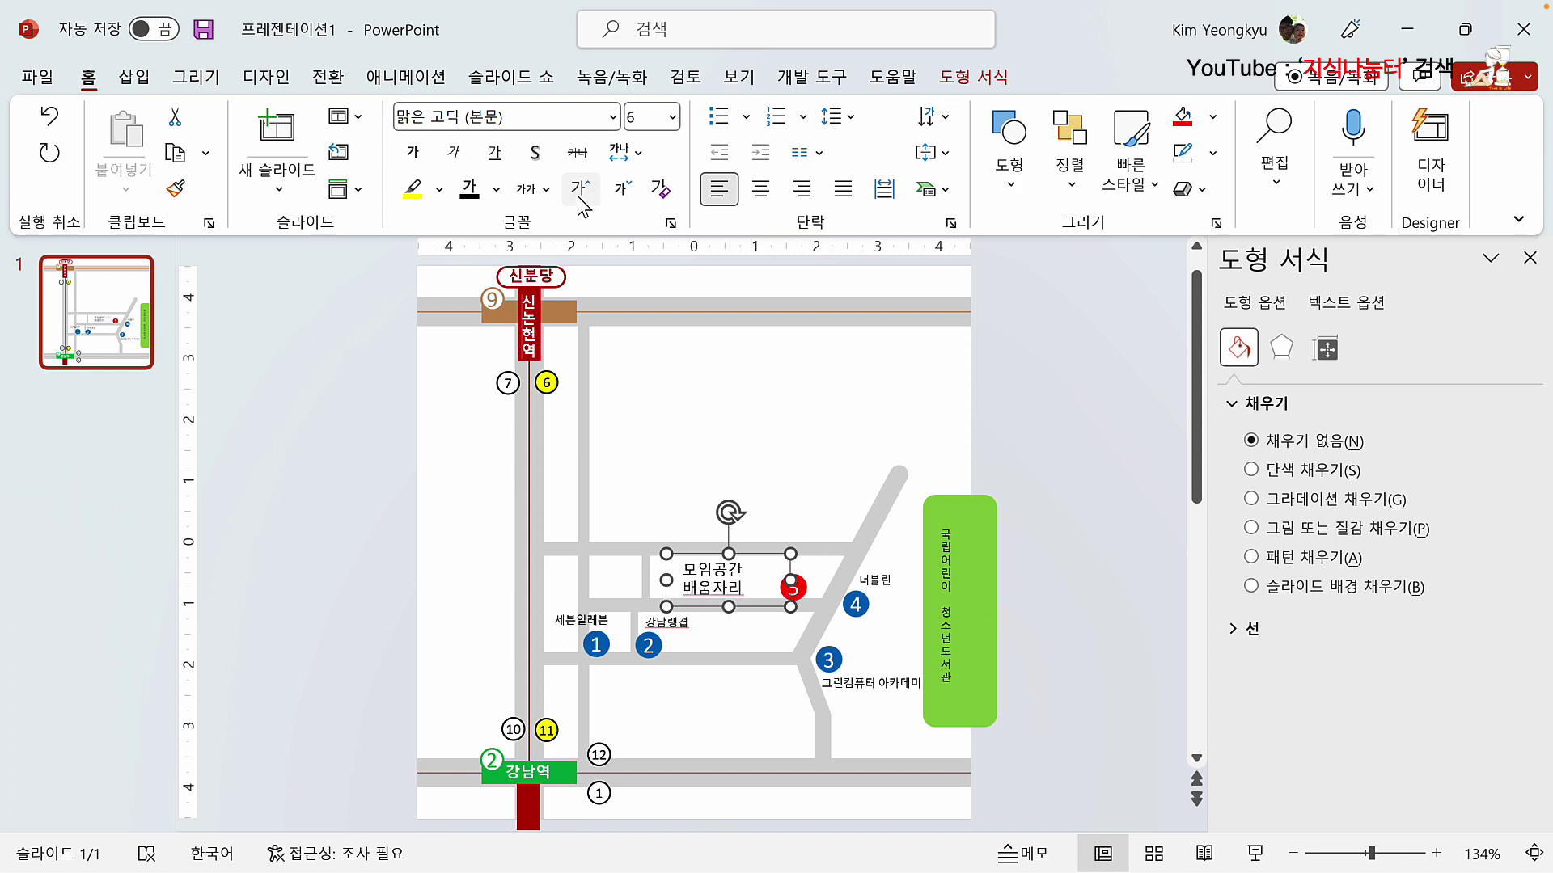
{"action": "left_click_drag", "start_coordinate": [666, 580], "coordinate": [630, 578]}
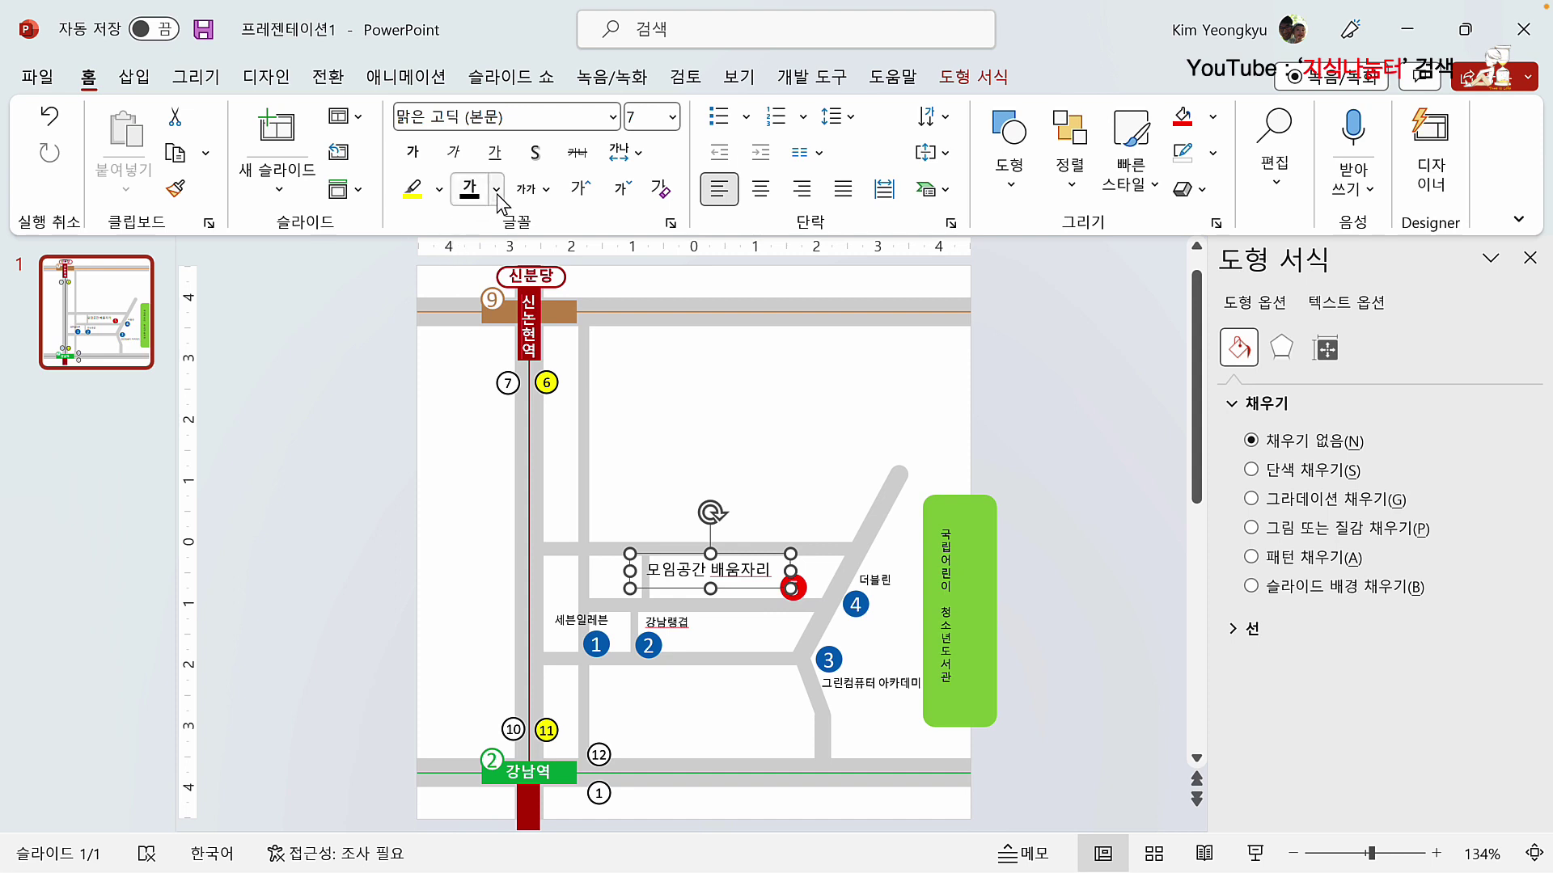
{"action": "left_click", "coordinate": [412, 152]}
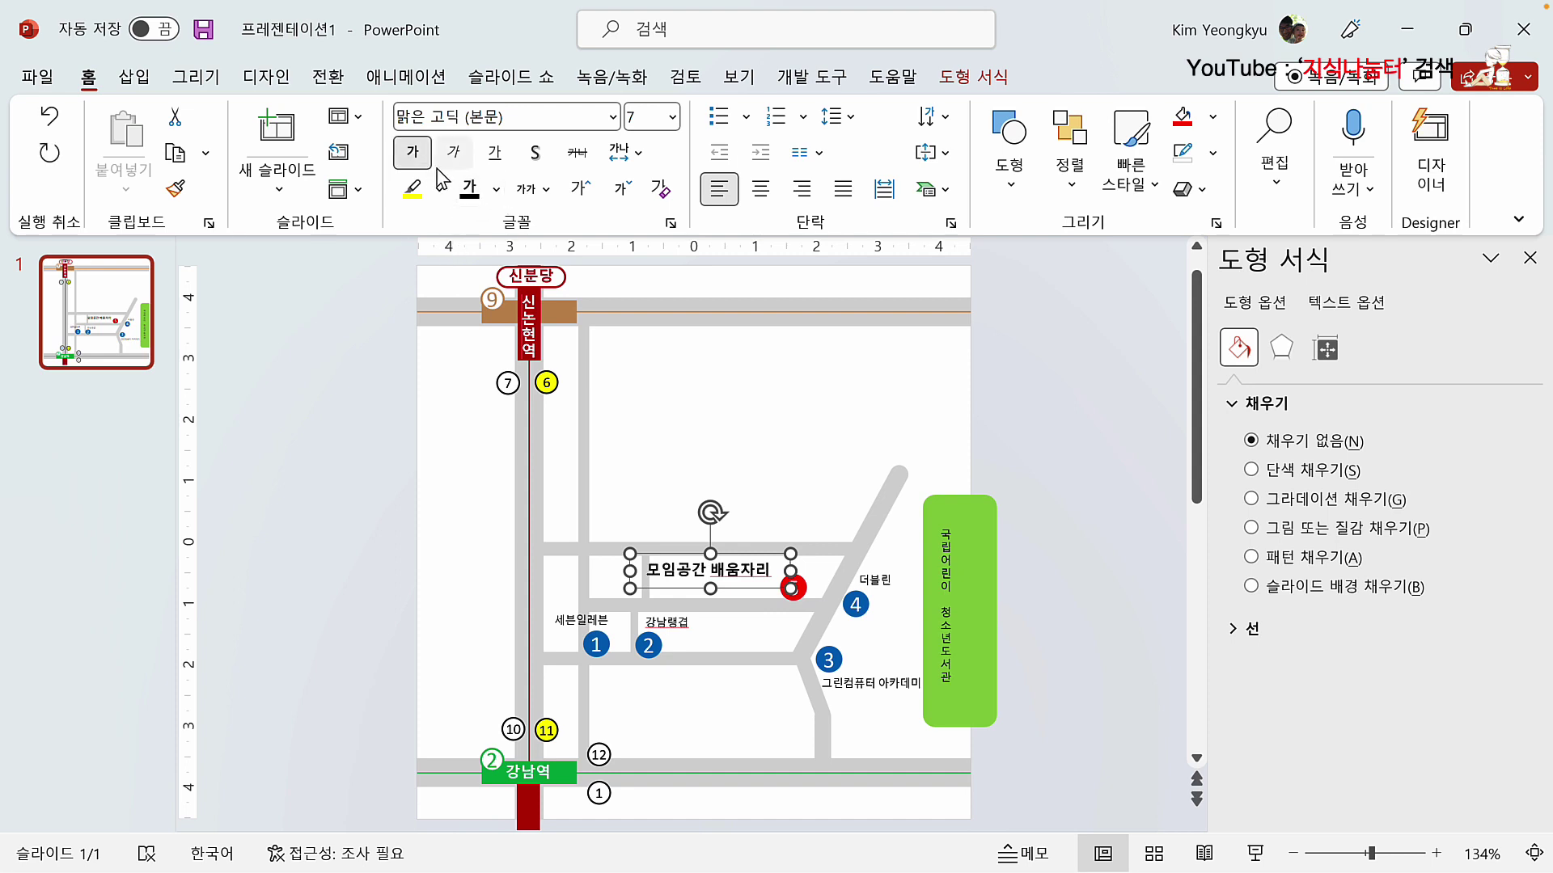
Step: Color the 모임공간 배움자리 text white and fill its box with red
{"action": "left_click", "coordinate": [496, 189]}
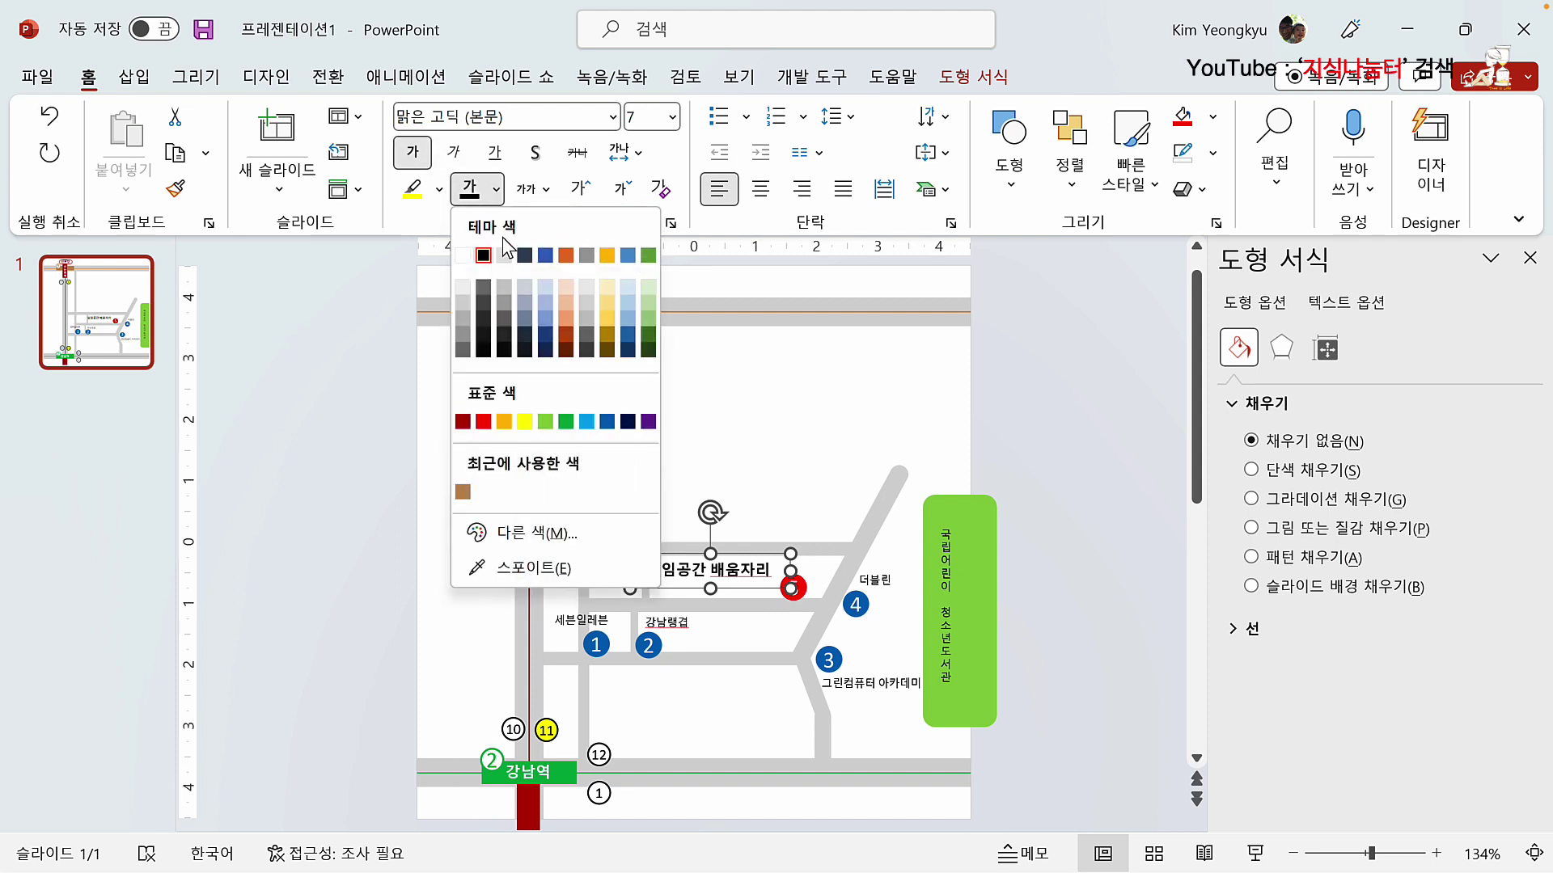
{"action": "left_click", "coordinate": [464, 301]}
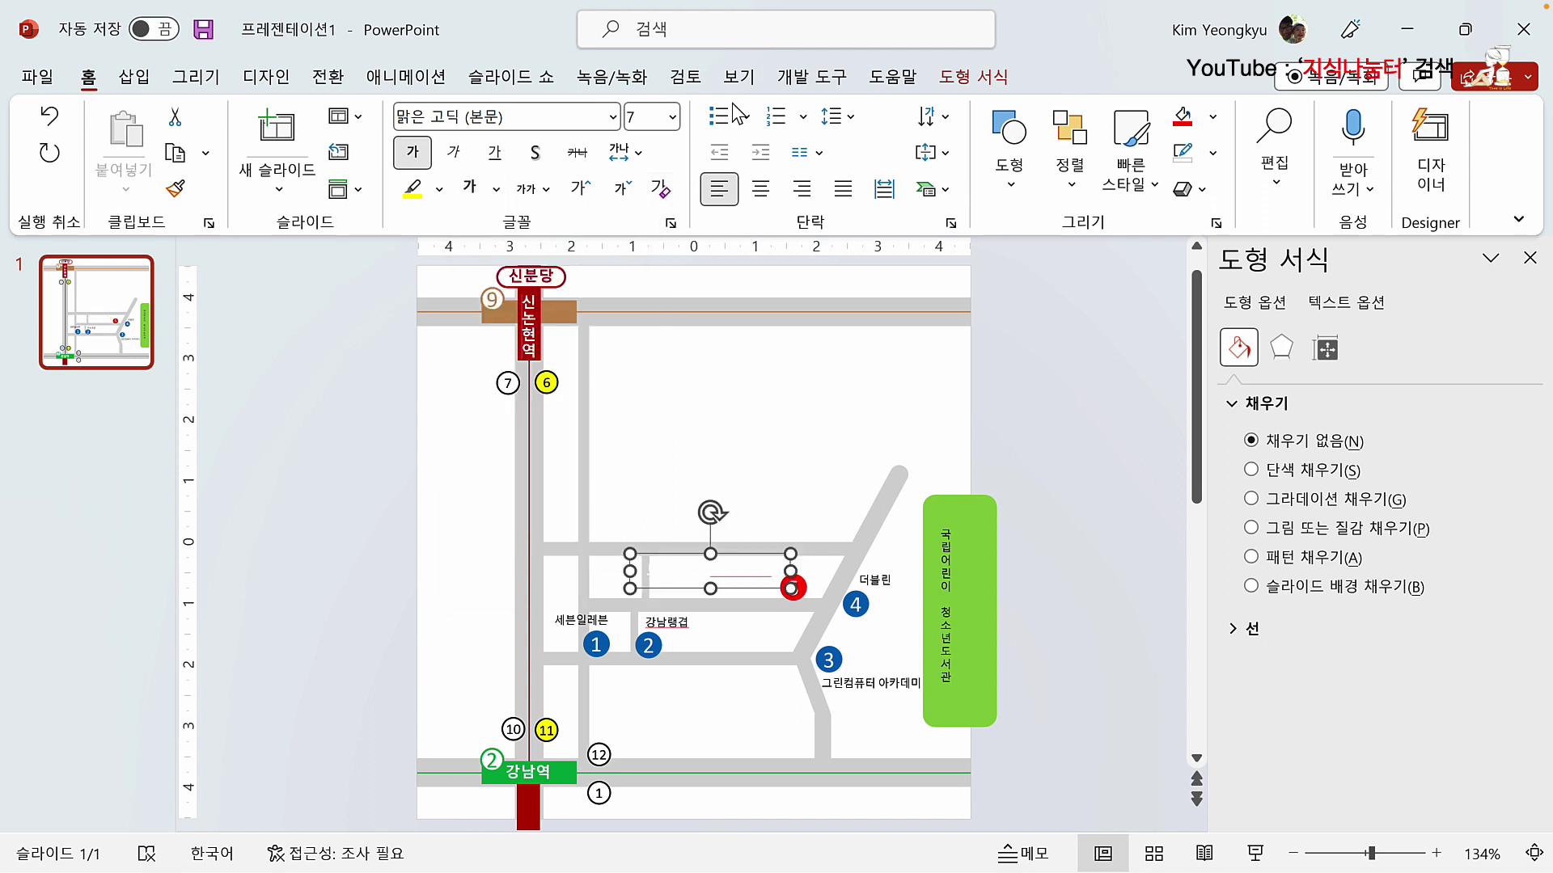
{"action": "left_click", "coordinate": [978, 78]}
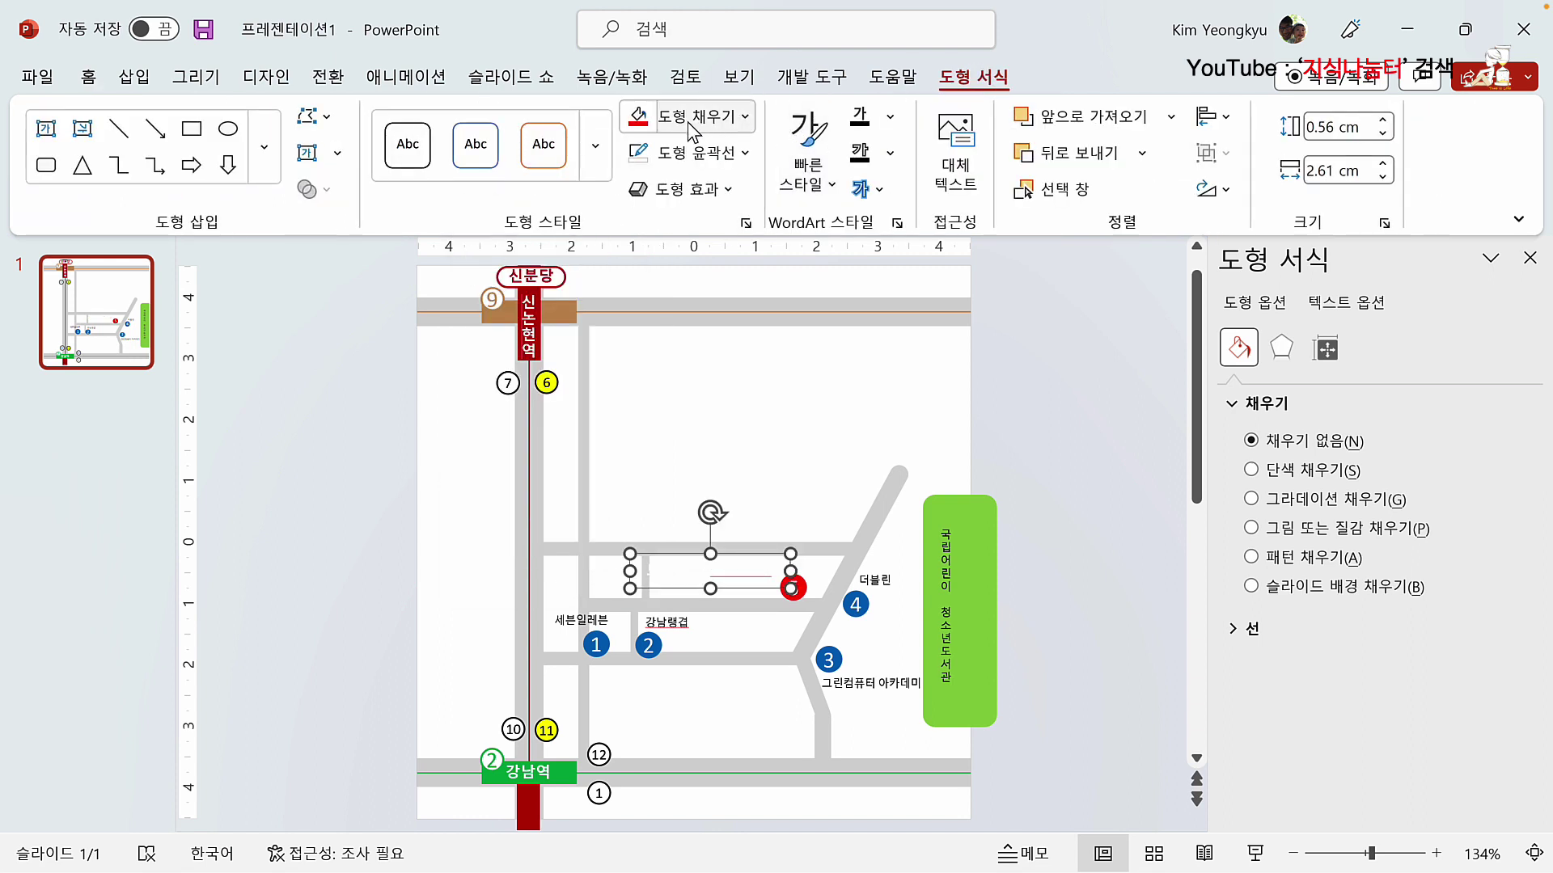
{"action": "left_click", "coordinate": [639, 122]}
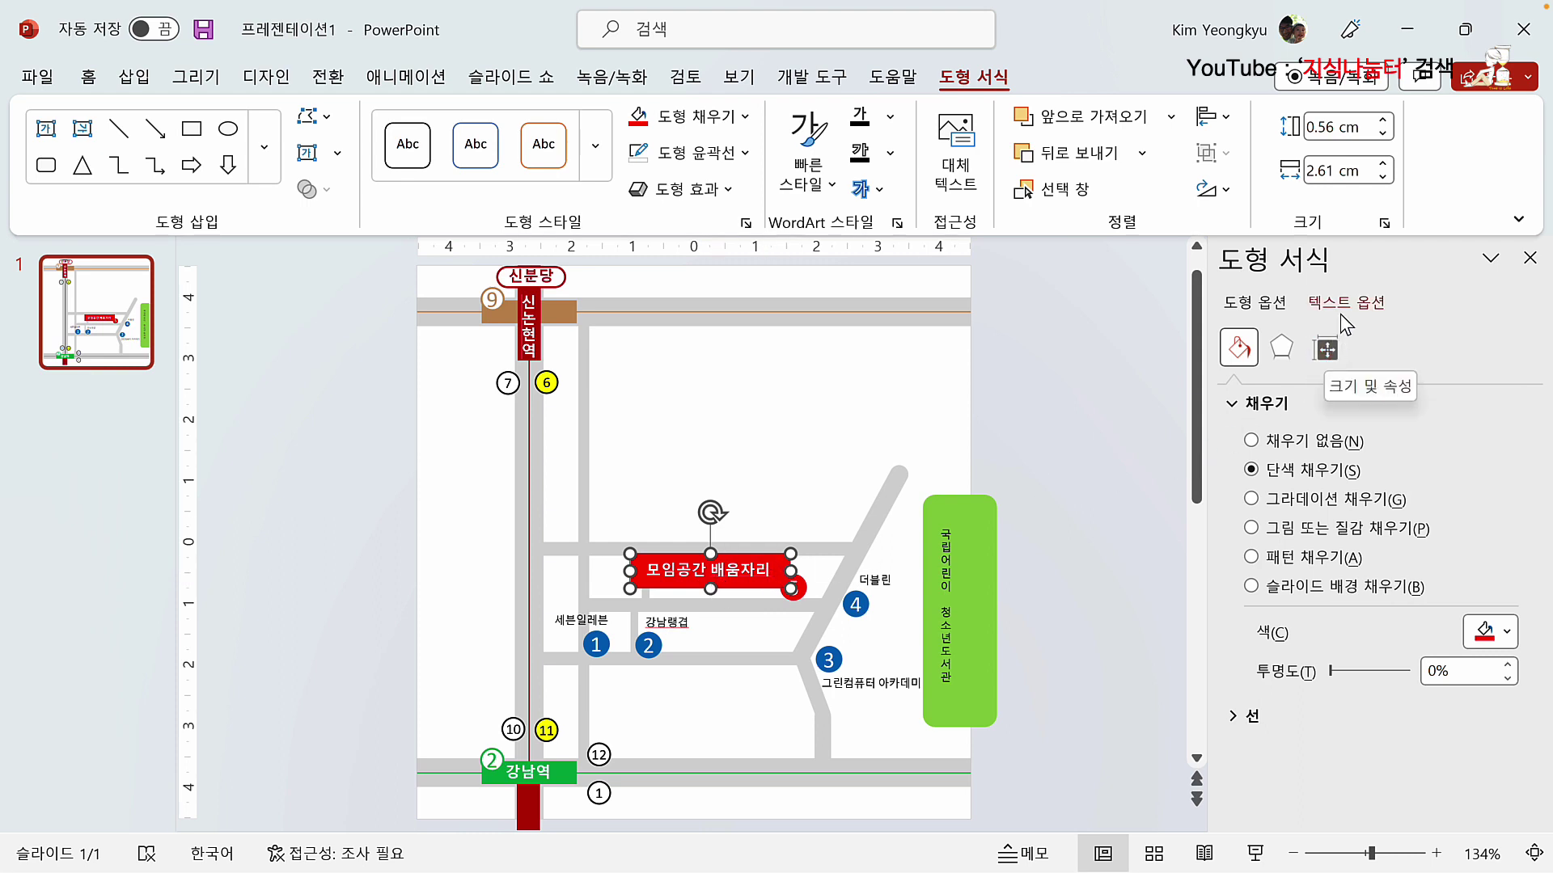
Step: Set all four inner text margins of the 모임공간 배움자리 label to 0 cm
{"action": "left_click", "coordinate": [1334, 346]}
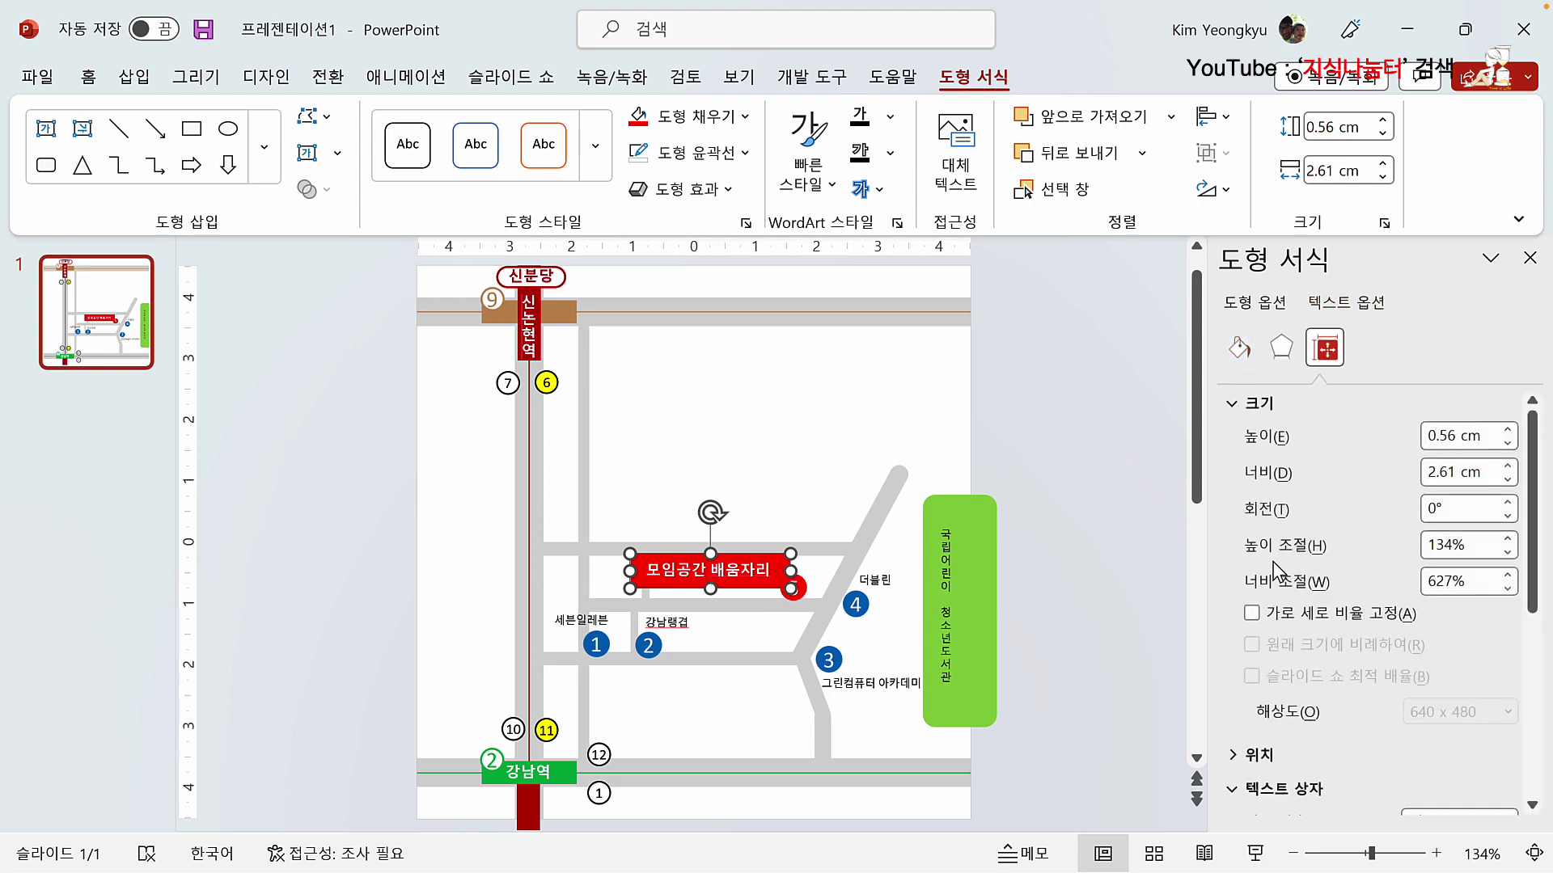
{"action": "scroll", "coordinate": [1286, 639], "scroll_direction": "down", "scroll_amount": 5}
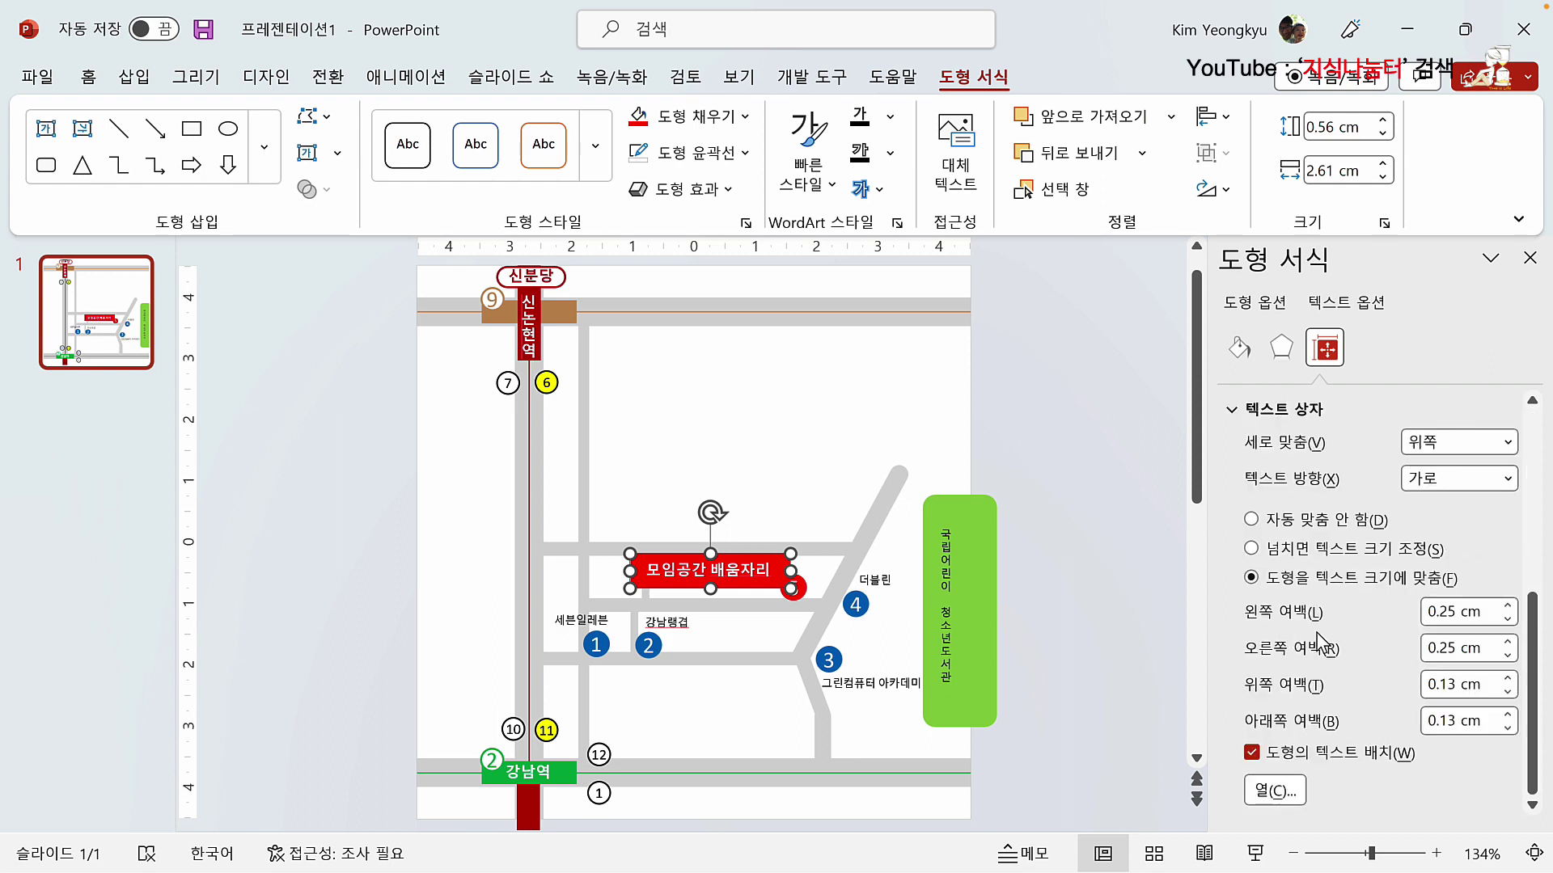
{"action": "double_click", "coordinate": [1454, 614]}
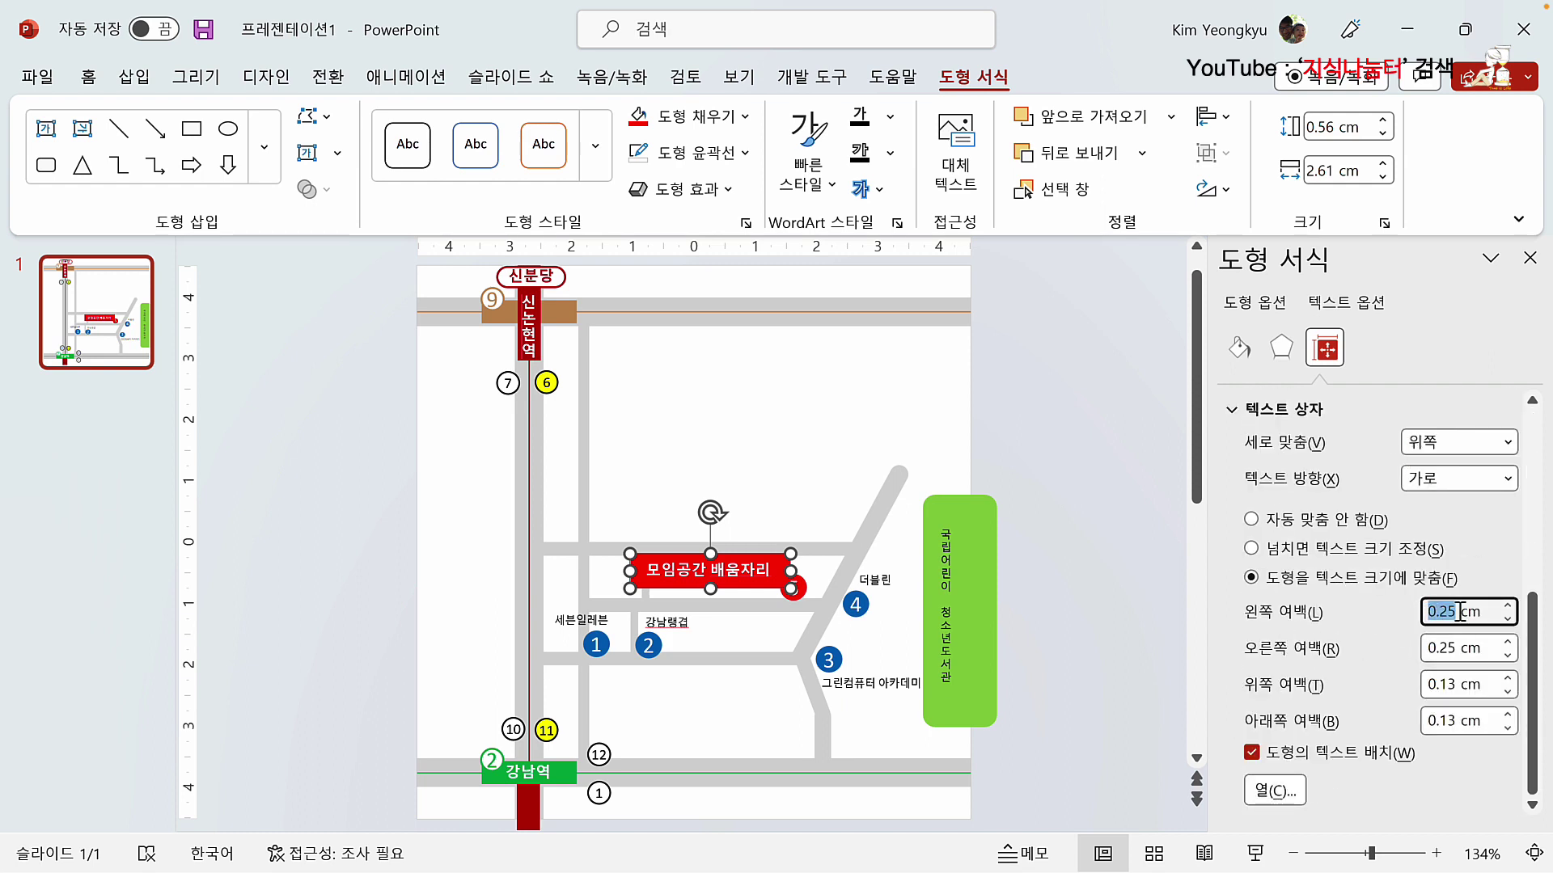
{"action": "type", "text": "0"}
{"action": "key", "text": "Return"}
{"action": "double_click", "coordinate": [1454, 649]}
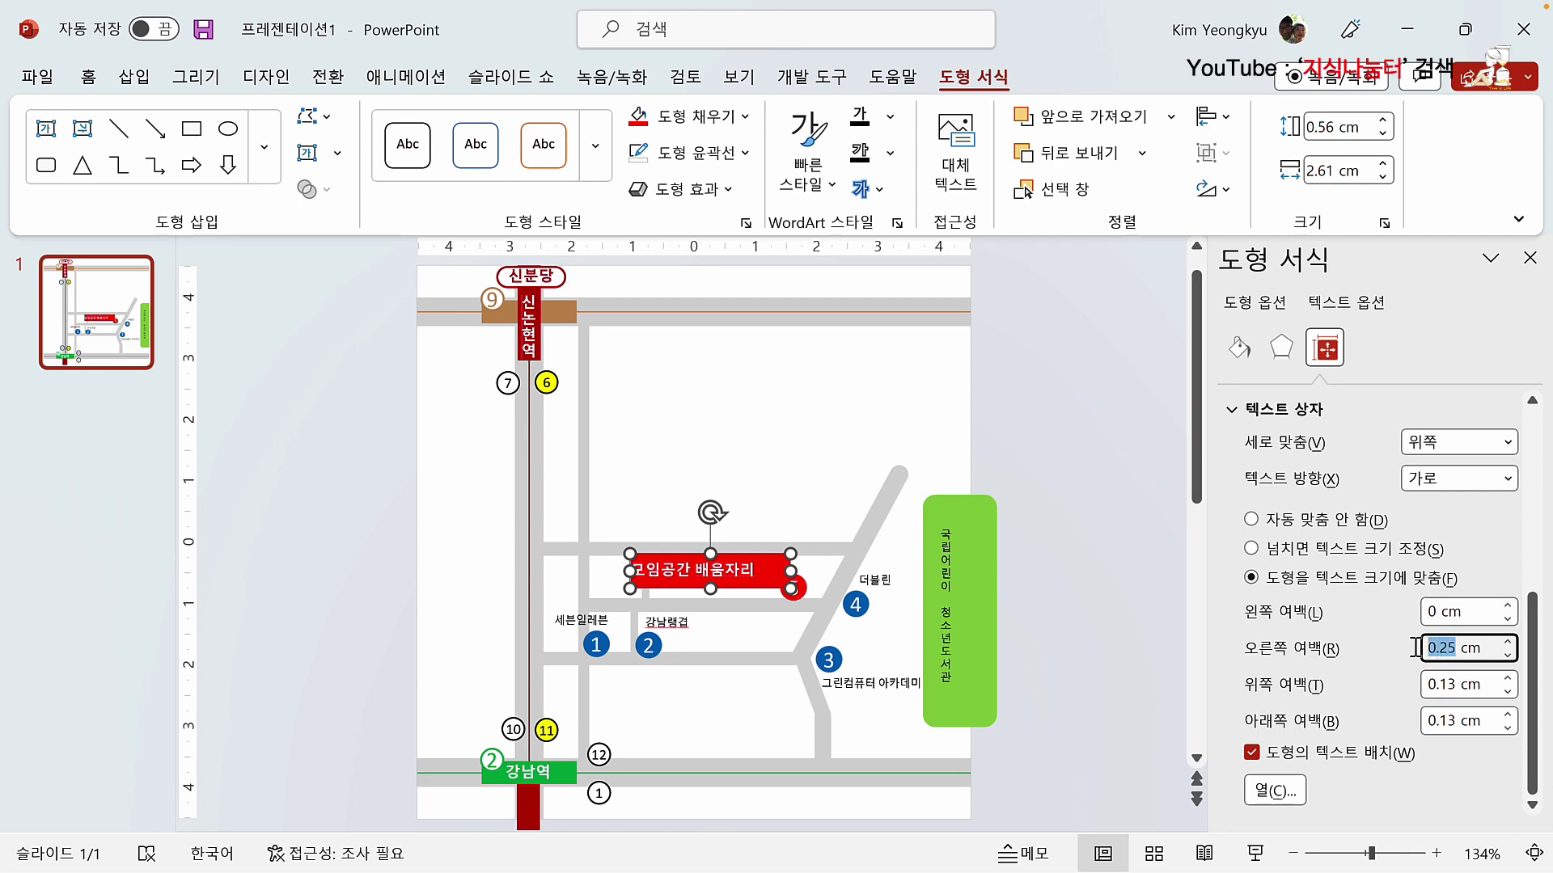
{"action": "type", "text": "0"}
{"action": "double_click", "coordinate": [1452, 684]}
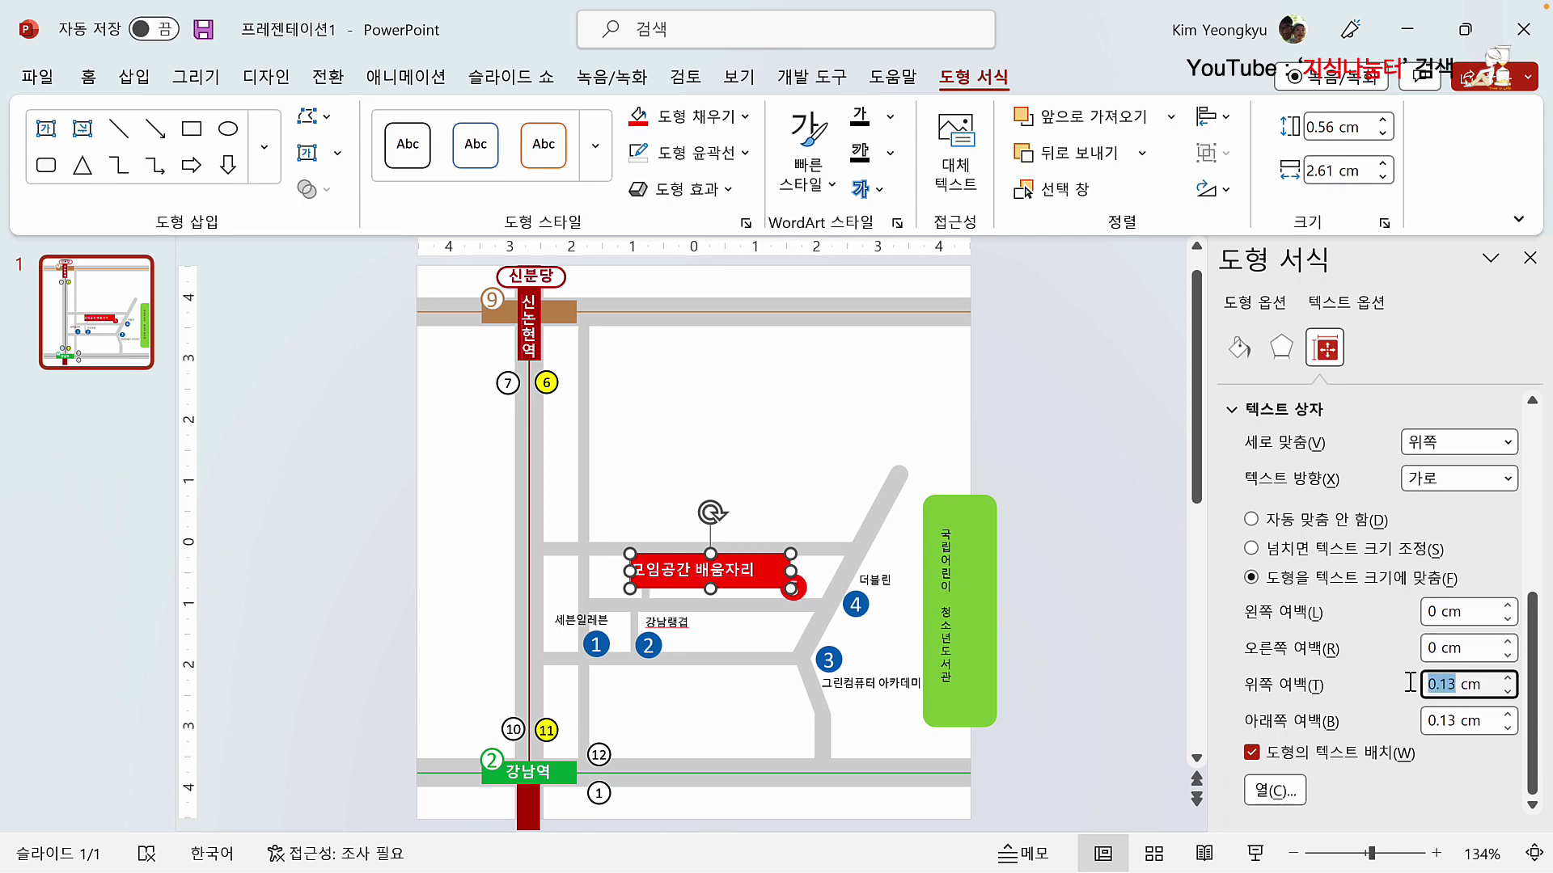
{"action": "type", "text": "0"}
{"action": "double_click", "coordinate": [1441, 721]}
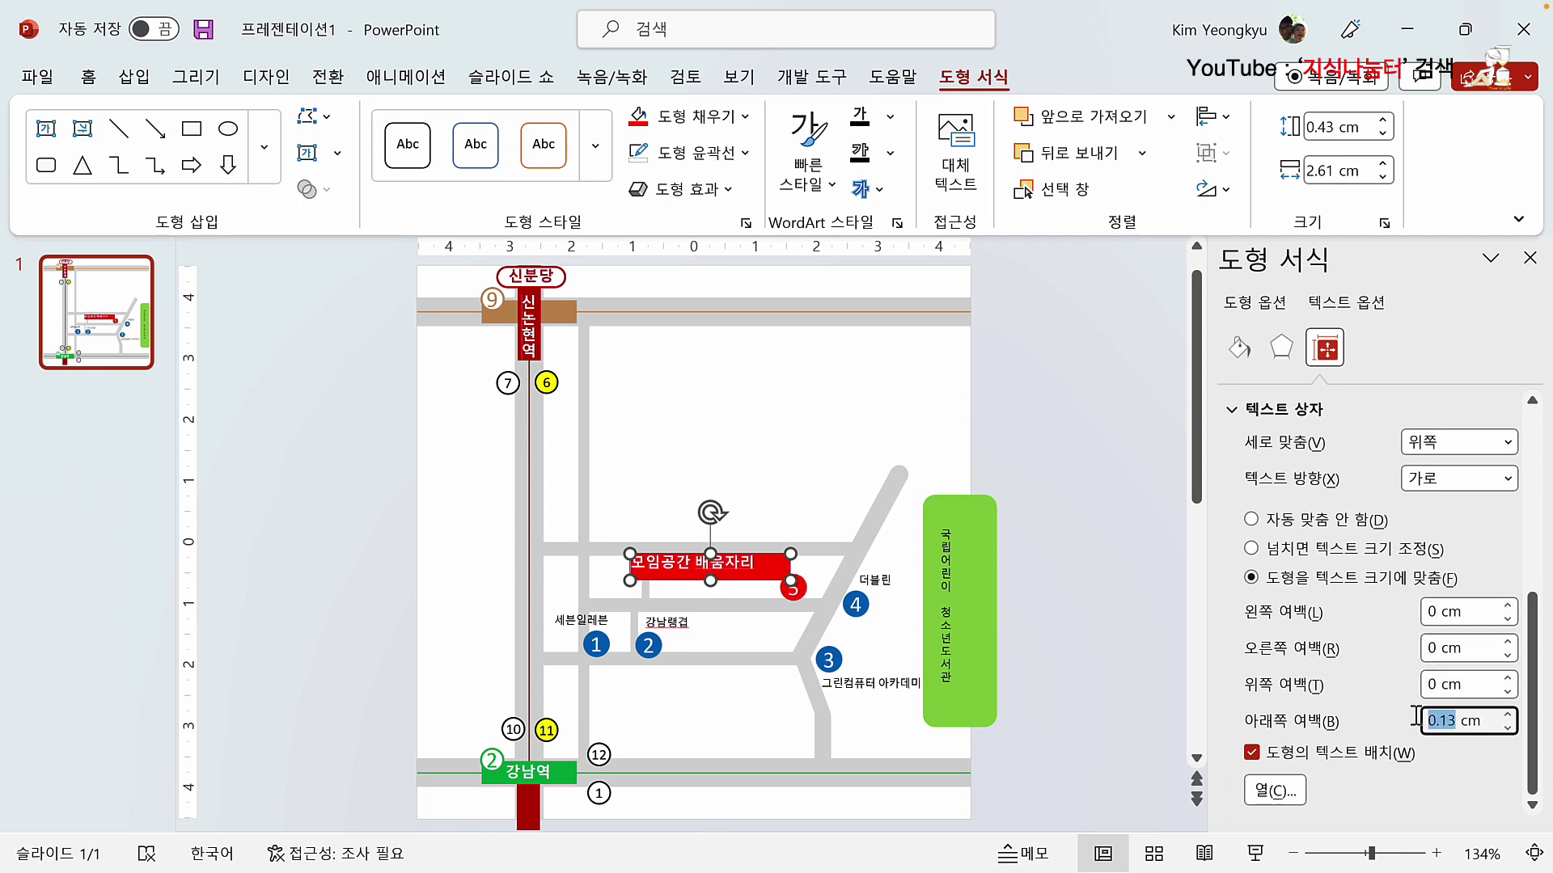
{"action": "type", "text": "0"}
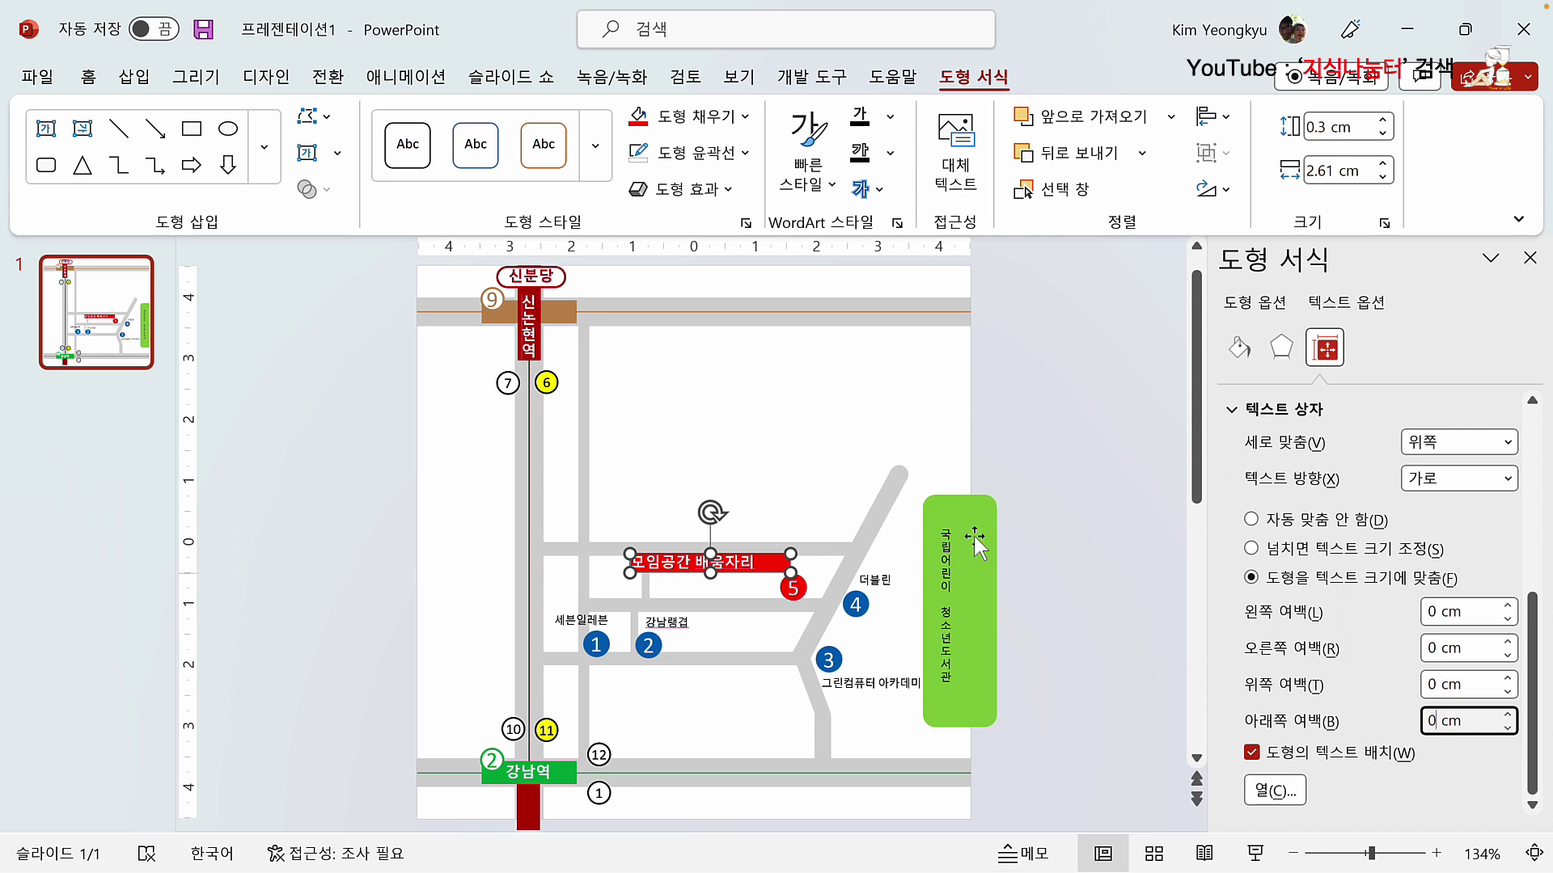
Step: Center the text in the 모임공간 배움자리 label, narrow its red box to fit the text, and reposition it slightly
{"action": "left_click", "coordinate": [88, 76]}
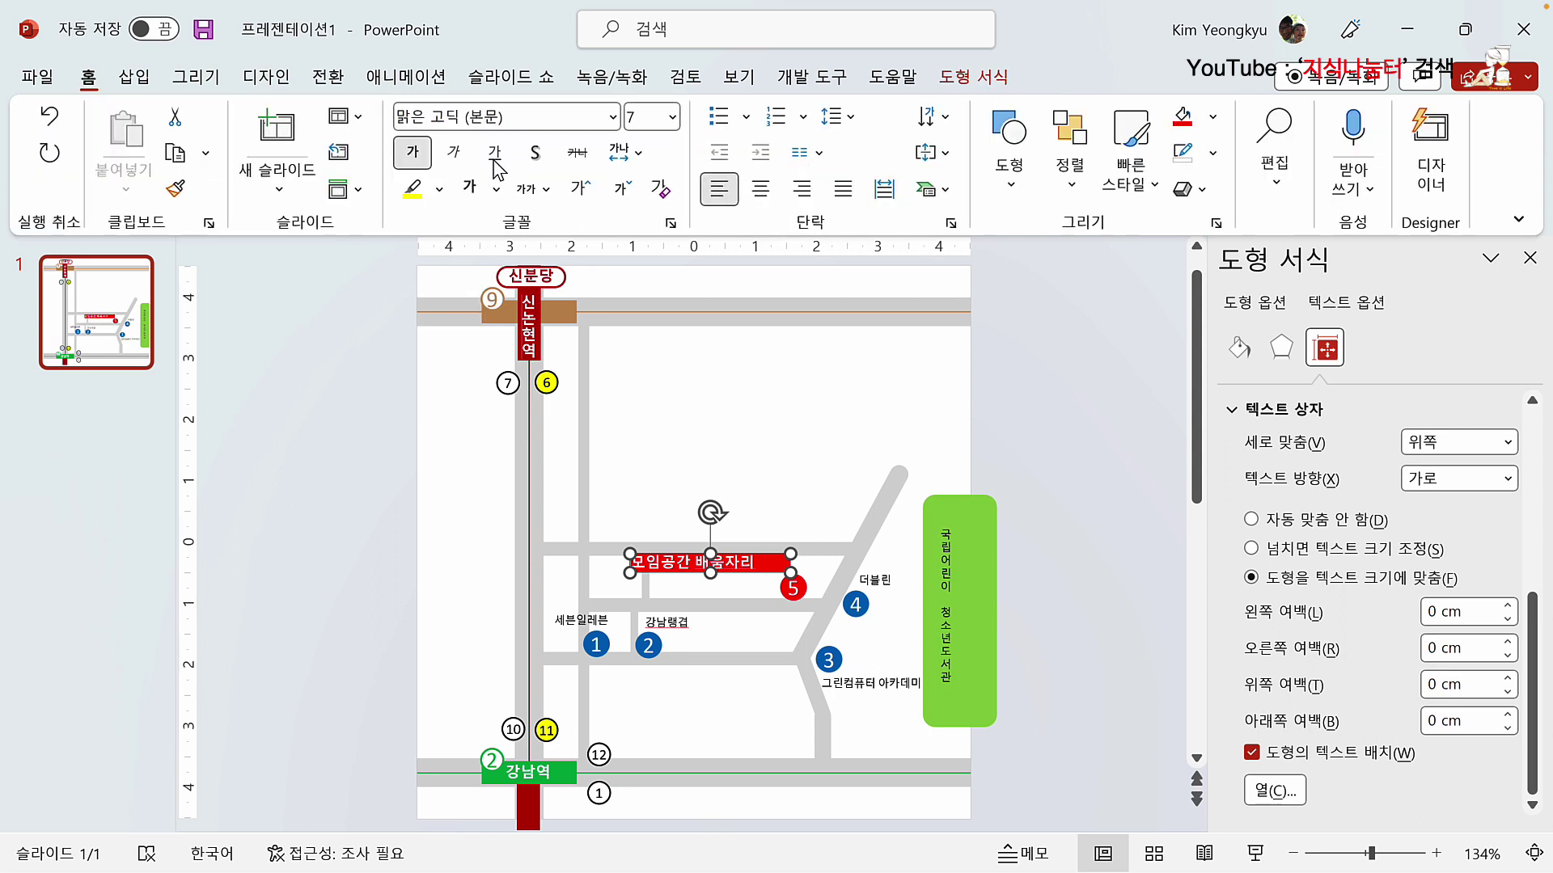
{"action": "left_click", "coordinate": [760, 188]}
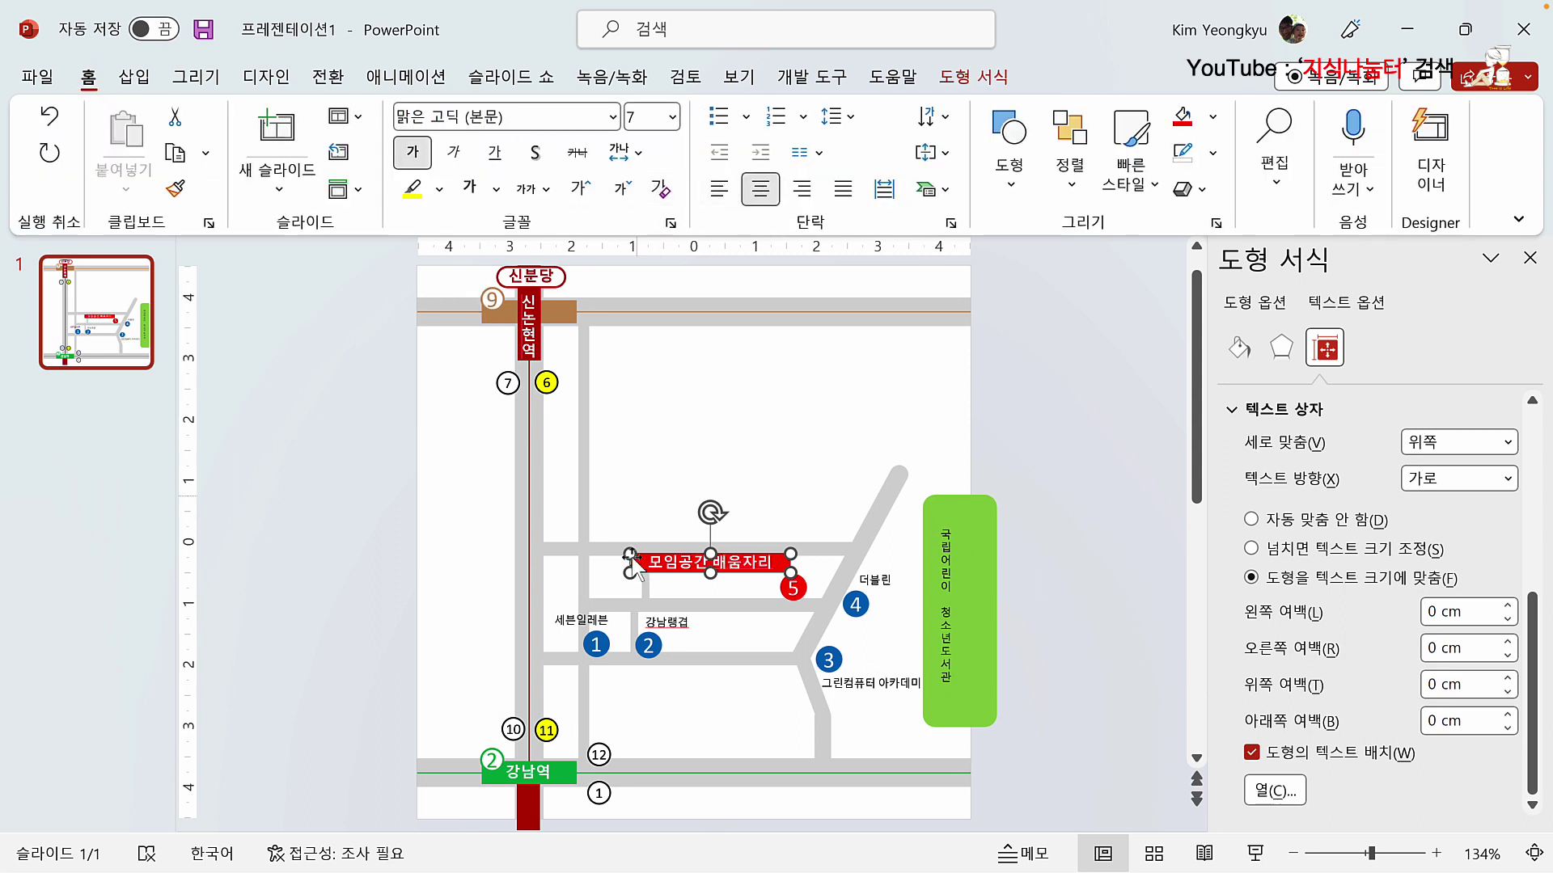
{"action": "left_click_drag", "start_coordinate": [631, 571], "coordinate": [655, 575]}
{"action": "left_click_drag", "start_coordinate": [754, 576], "coordinate": [738, 574]}
{"action": "left_click", "coordinate": [756, 490]}
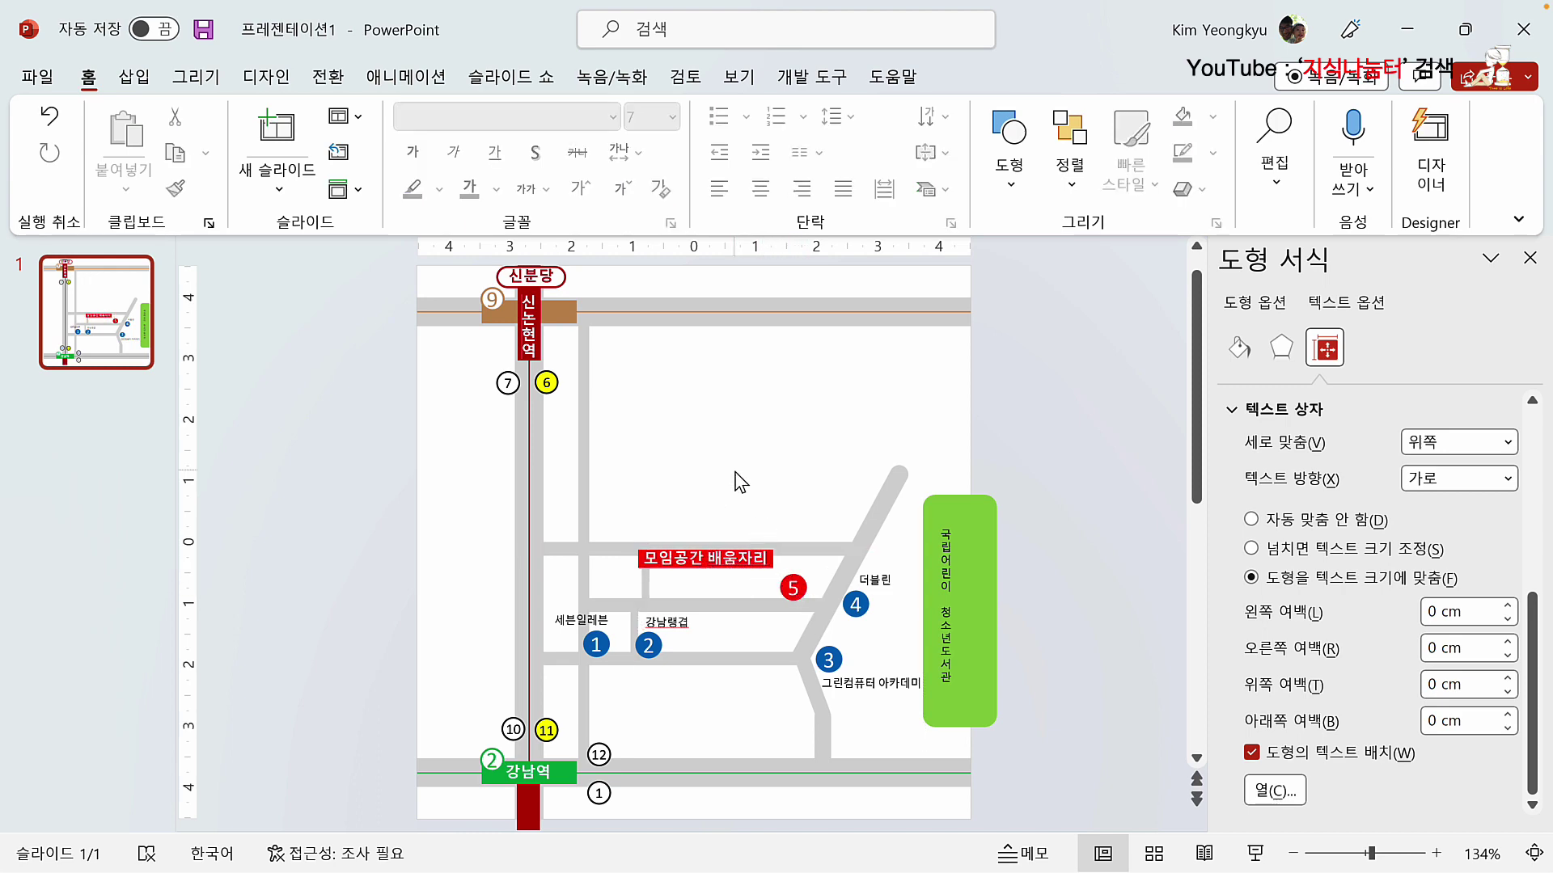
Step: Draw a short arrow from the right end of the 모임공간 배움자리 label to red marker 5
{"action": "left_click", "coordinate": [134, 79]}
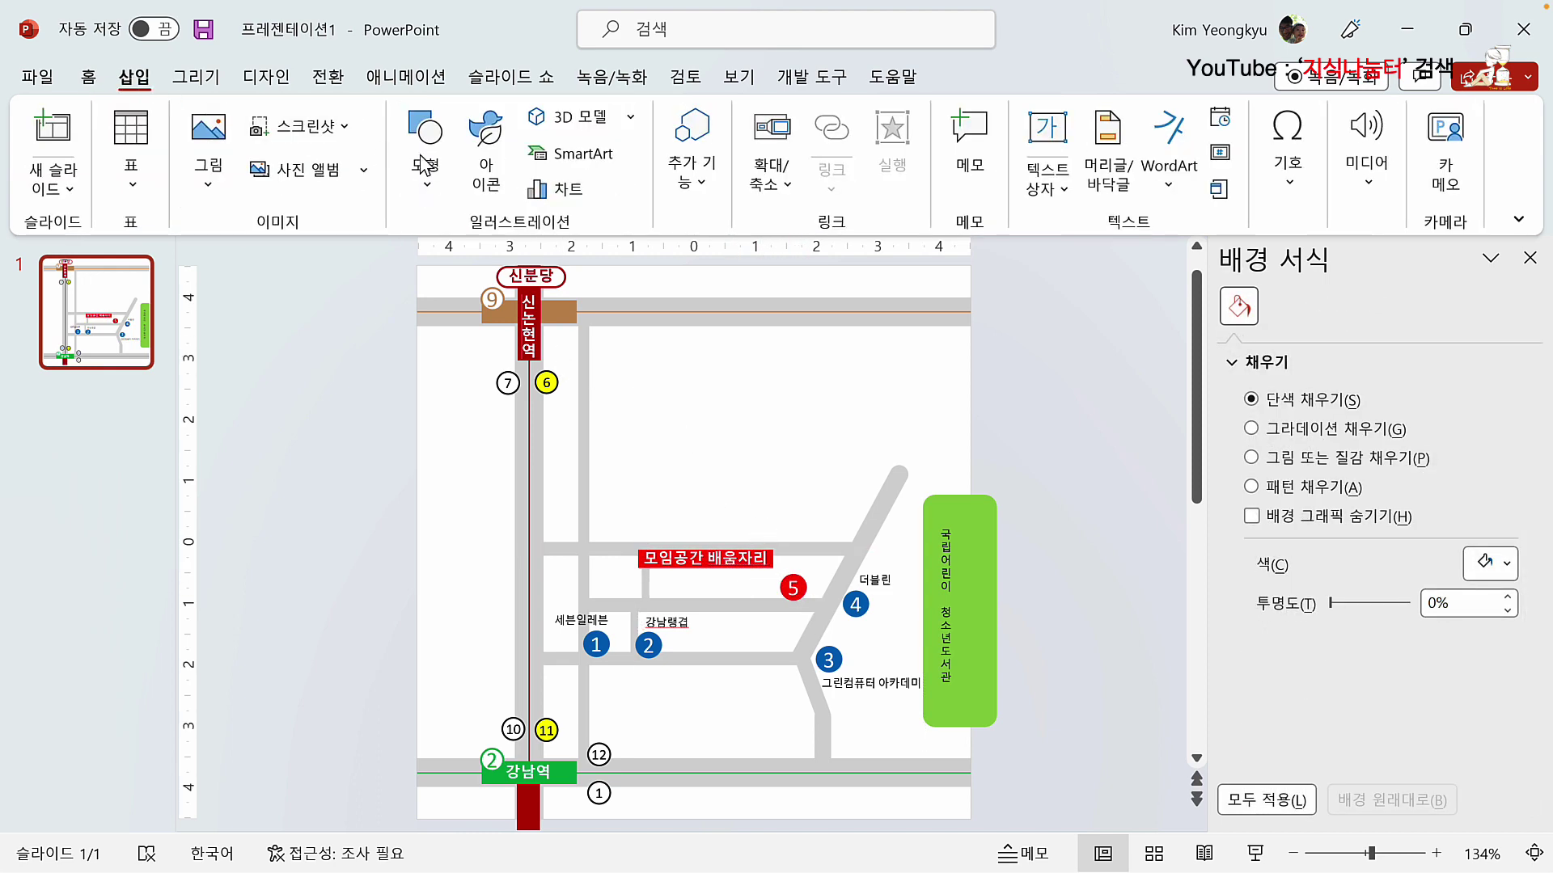
{"action": "left_click", "coordinate": [426, 149]}
{"action": "left_click", "coordinate": [435, 353]}
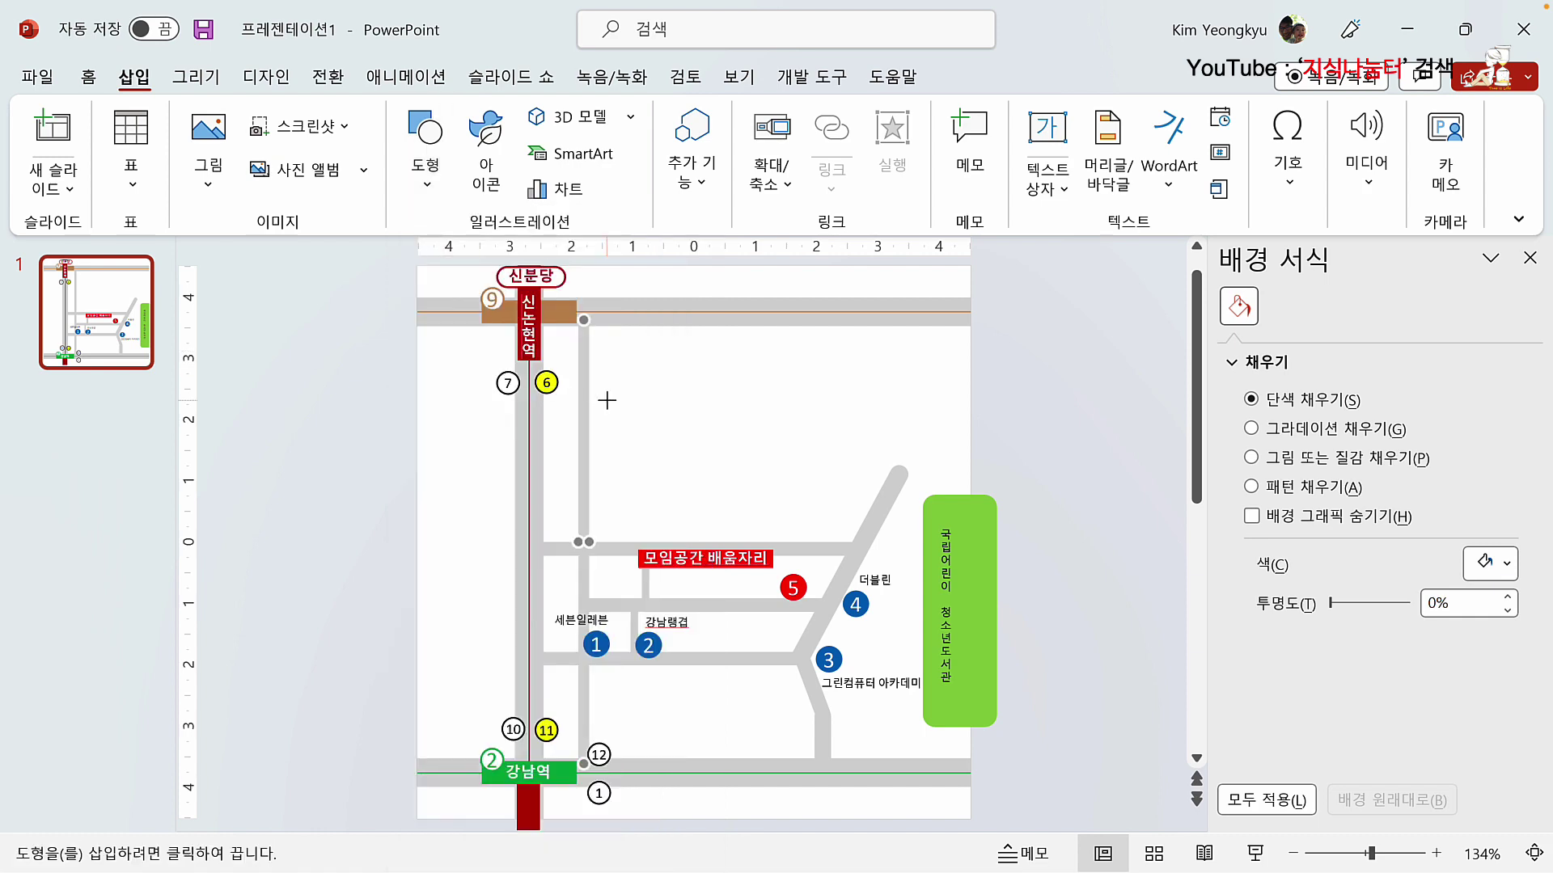
{"action": "left_click_drag", "start_coordinate": [773, 558], "coordinate": [792, 578]}
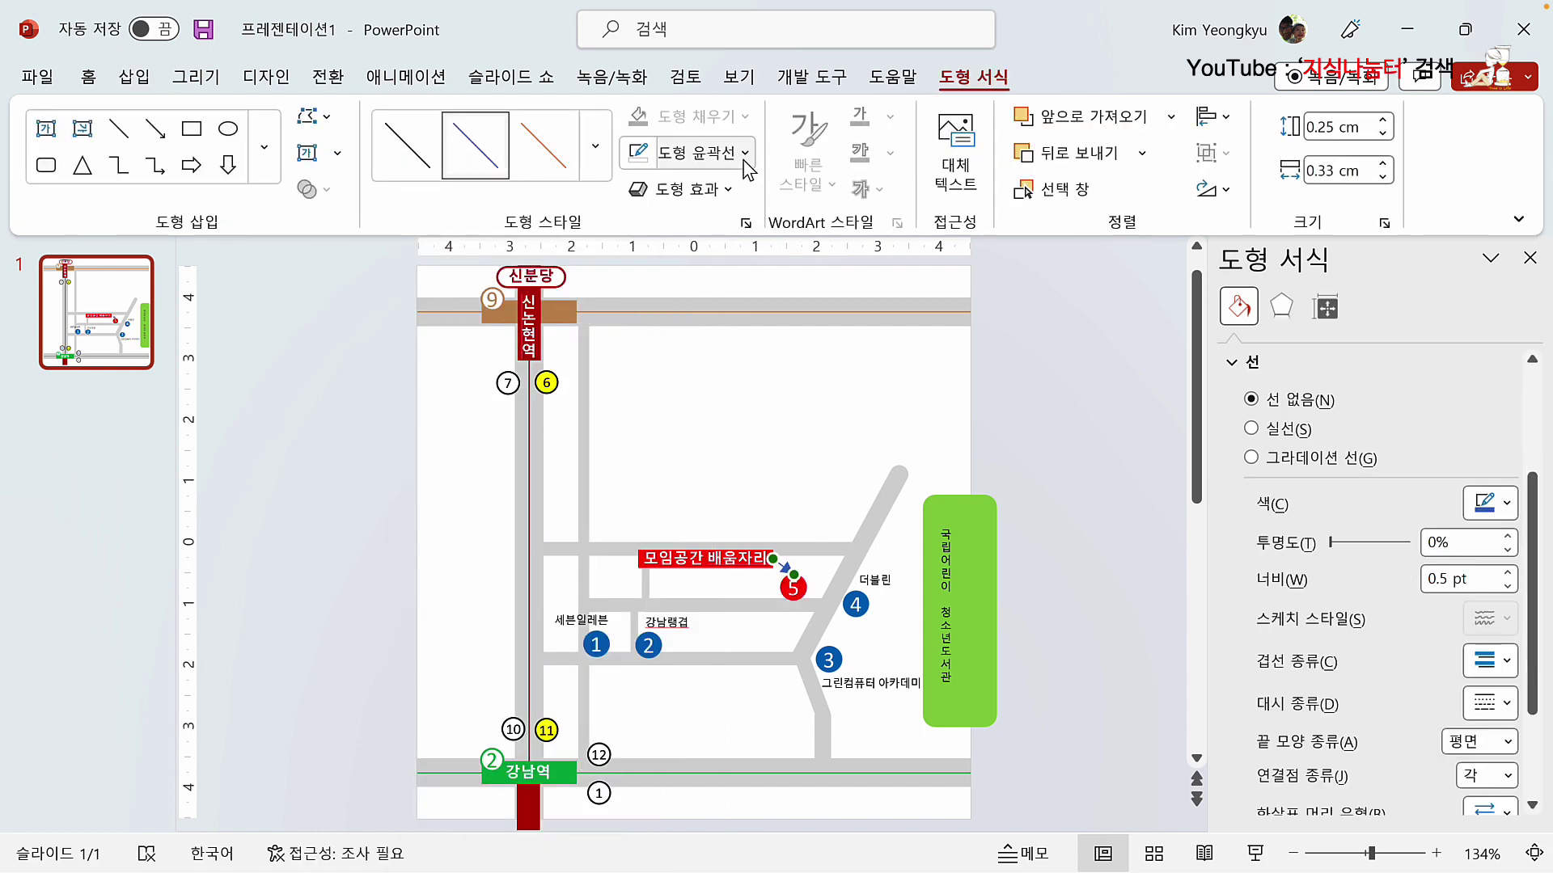
Step: Color the arrow to marker 5 red and set its line width to 1 pt
{"action": "left_click", "coordinate": [694, 152]}
{"action": "left_click", "coordinate": [652, 385]}
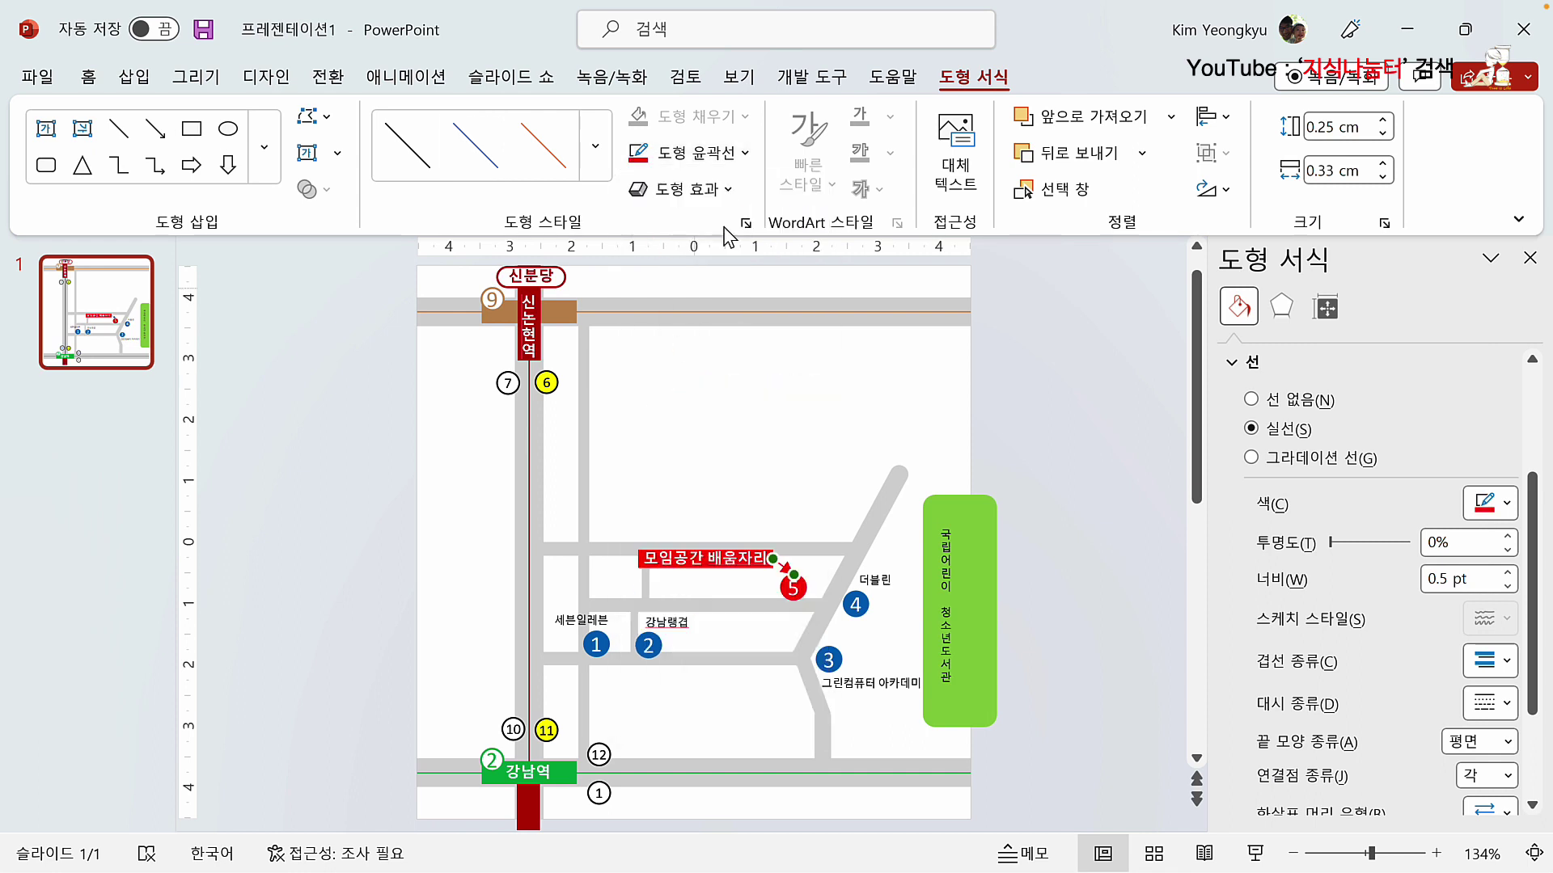
{"action": "left_click", "coordinate": [745, 154]}
{"action": "mouse_move", "coordinate": [772, 605]}
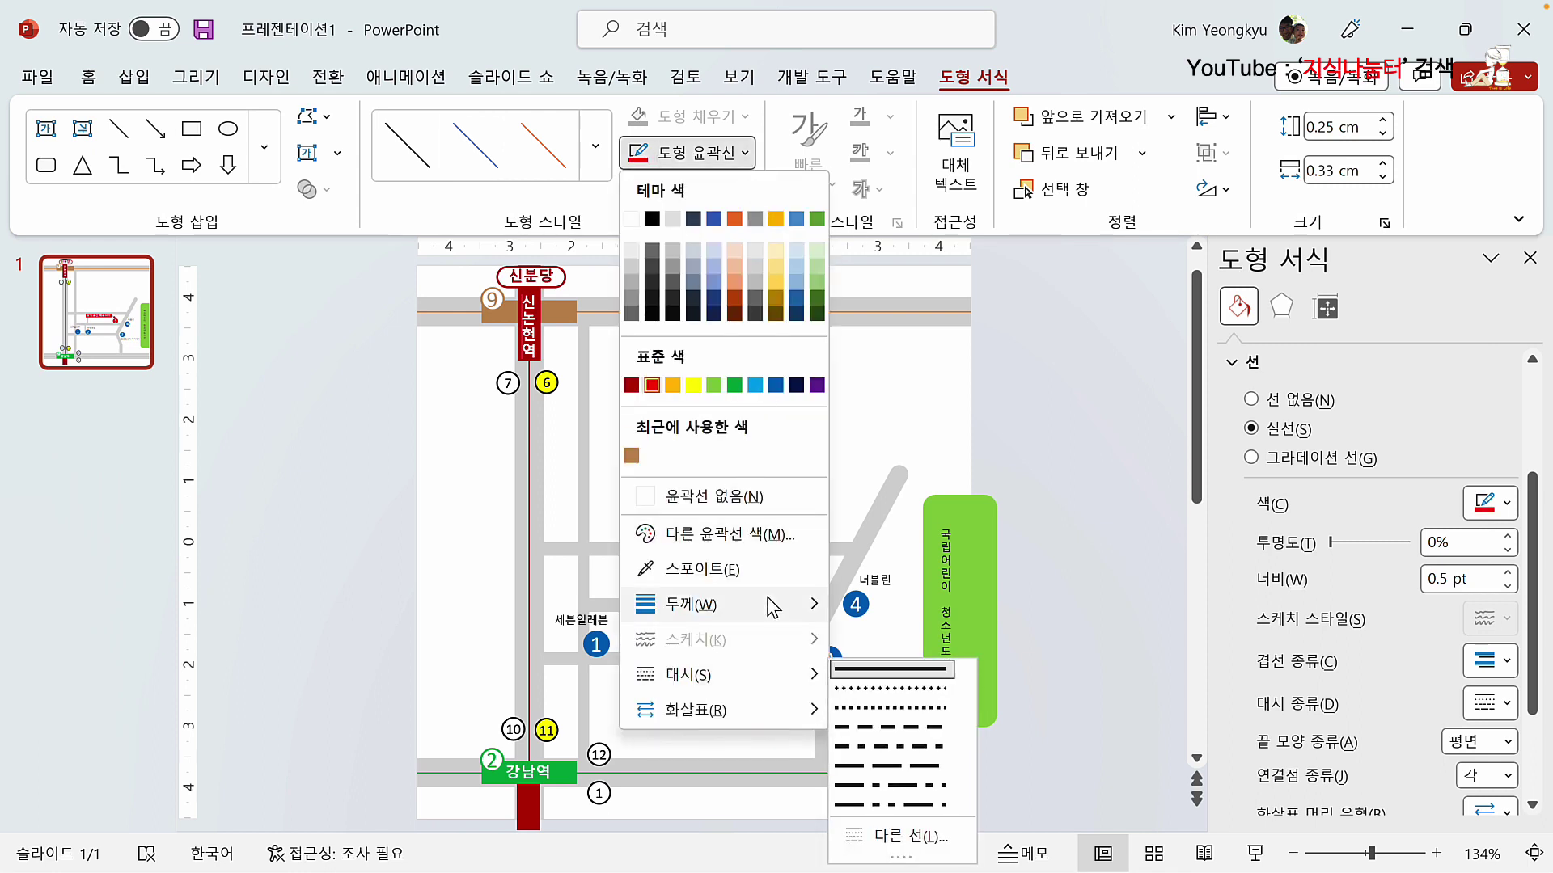
{"action": "left_click", "coordinate": [902, 649]}
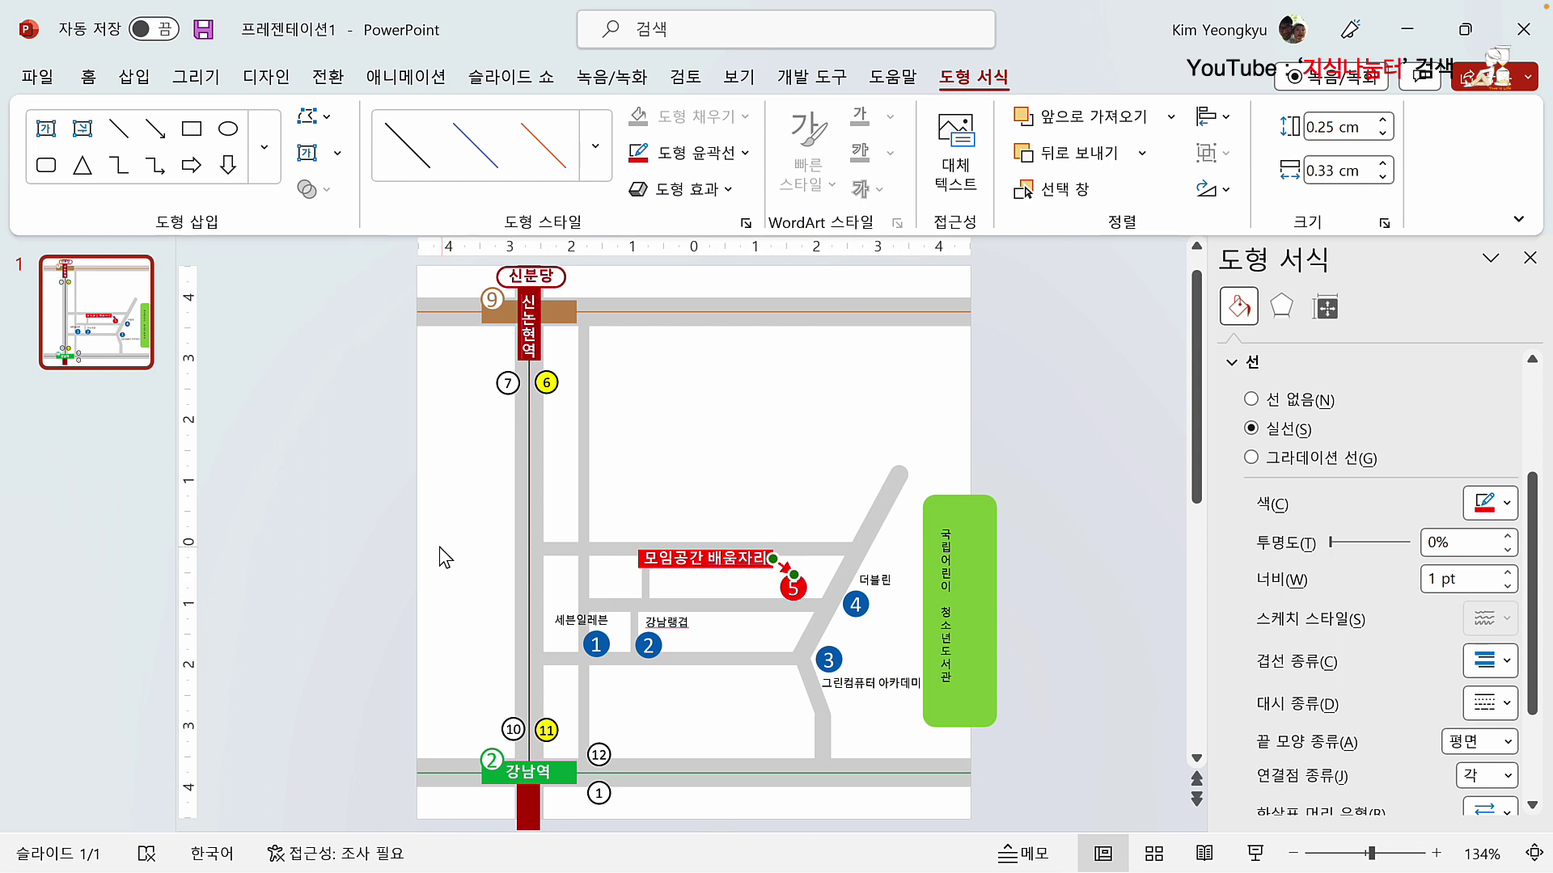
{"action": "left_click", "coordinate": [386, 545]}
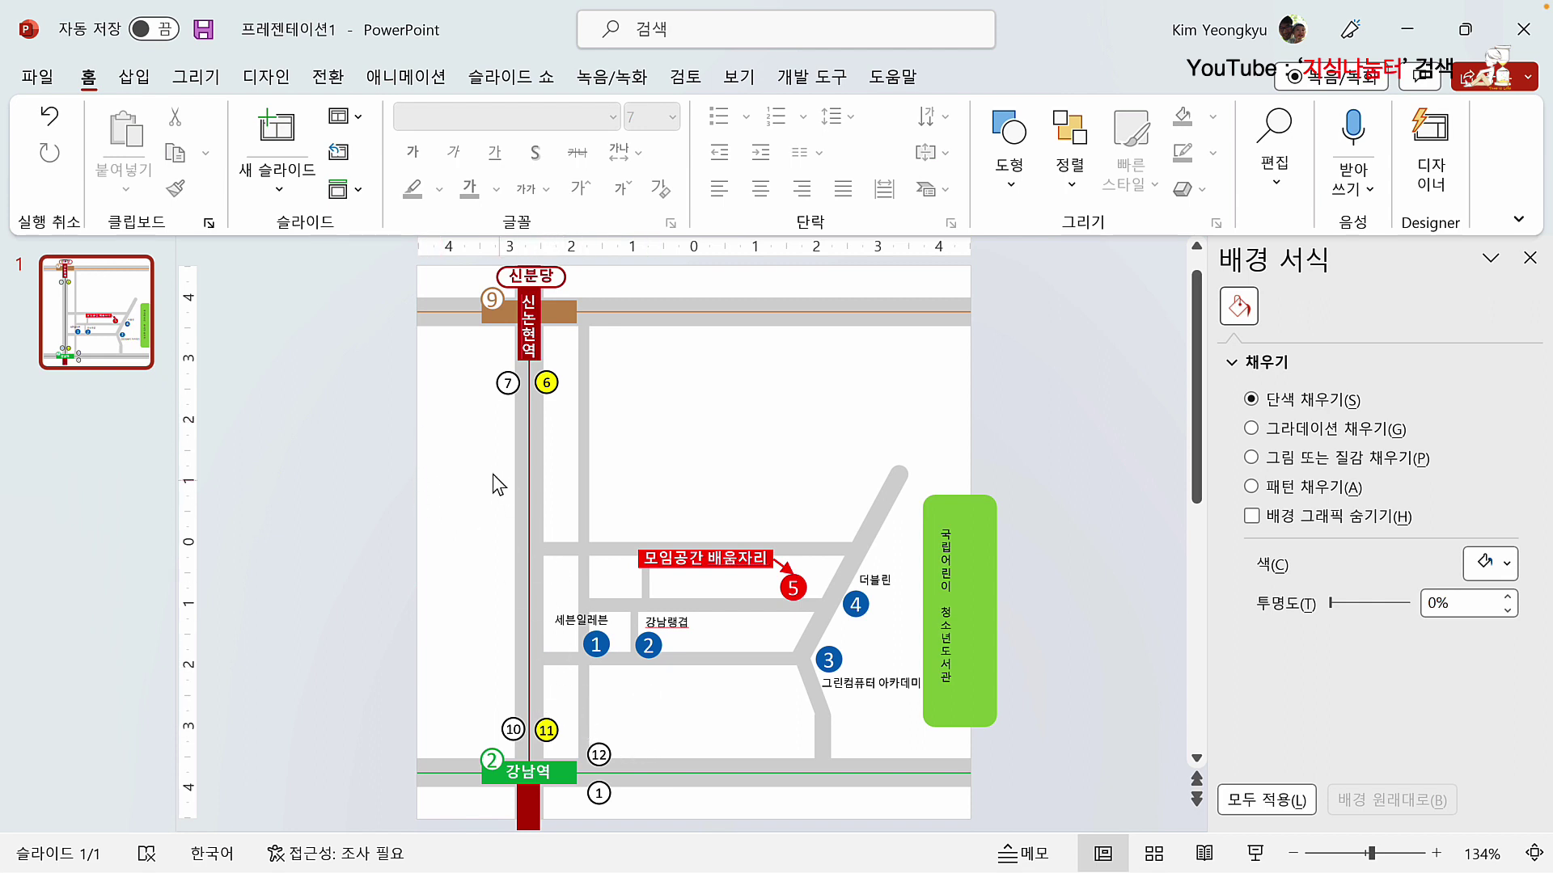
Step: Move the side roads, markers 1 to 5, their labels and the green block up together, leaving exit circles 10 and 11 in place
{"action": "mouse_move", "coordinate": [438, 407]}
{"action": "left_mouse_down"}
{"action": "mouse_move", "coordinate": [745, 504]}
{"action": "mouse_move", "coordinate": [1049, 670]}
{"action": "mouse_move", "coordinate": [1087, 781]}
{"action": "mouse_move", "coordinate": [1088, 764]}
{"action": "left_mouse_up"}
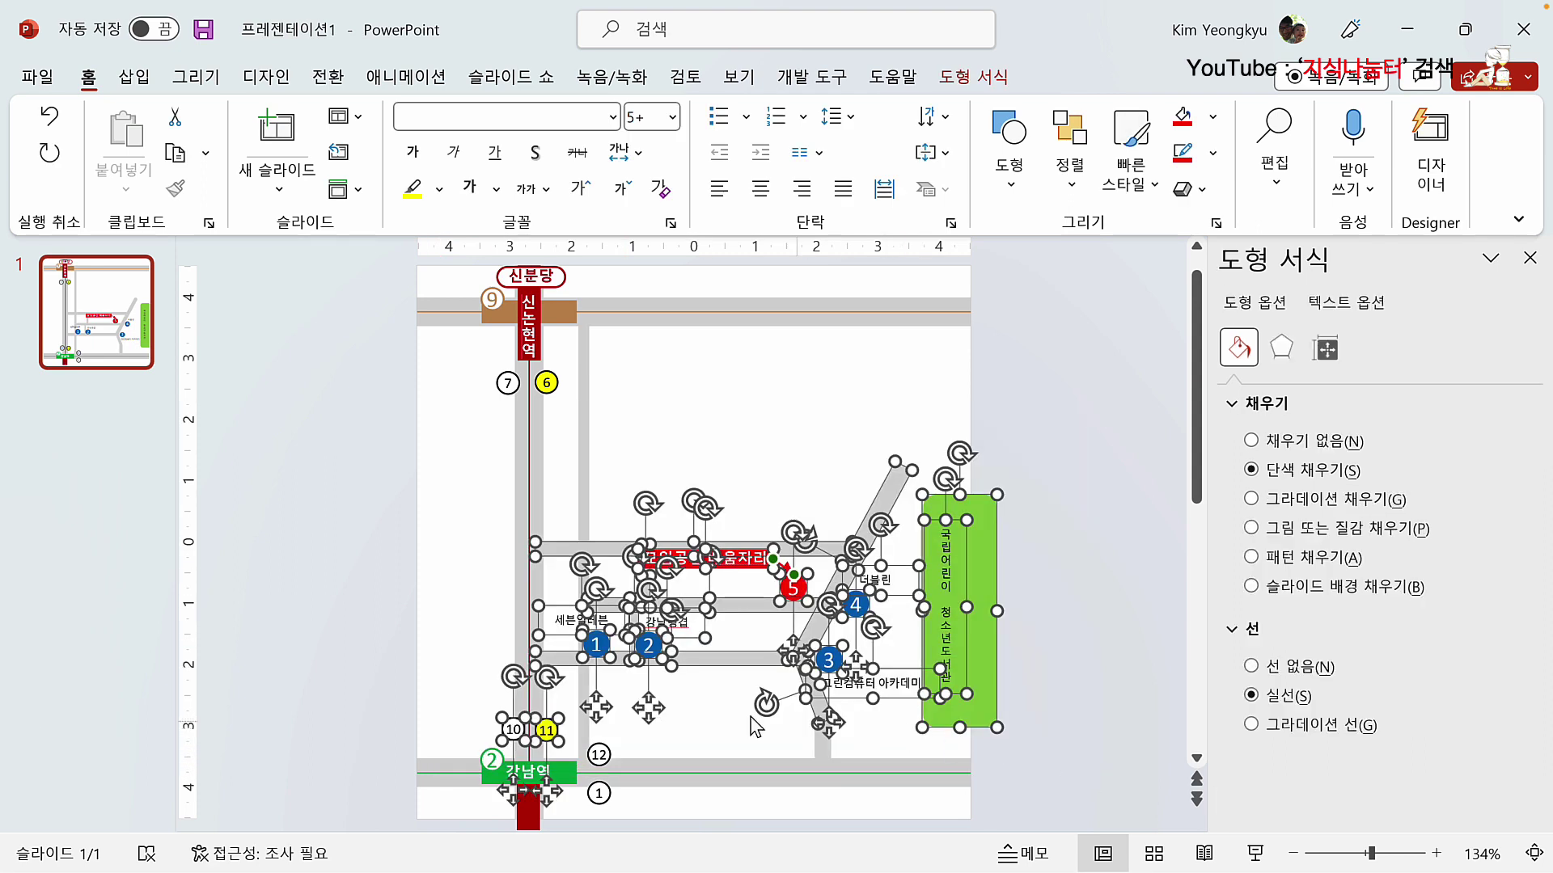
{"action": "left_click_drag", "start_coordinate": [446, 708], "coordinate": [574, 765]}
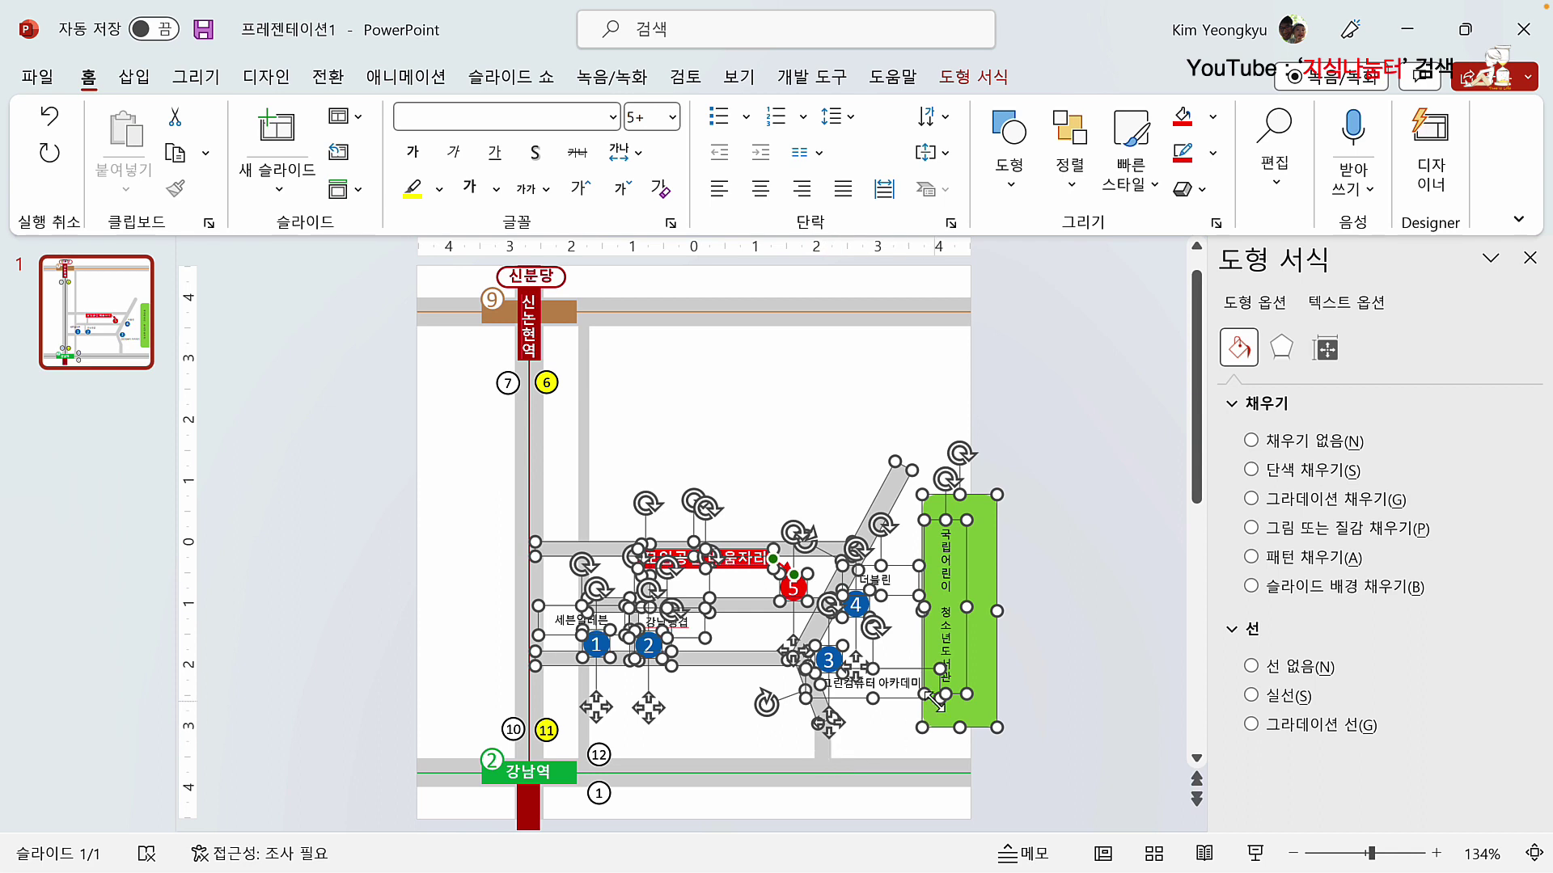
{"action": "key", "text": "Up"}
{"action": "key", "text": "Up"}
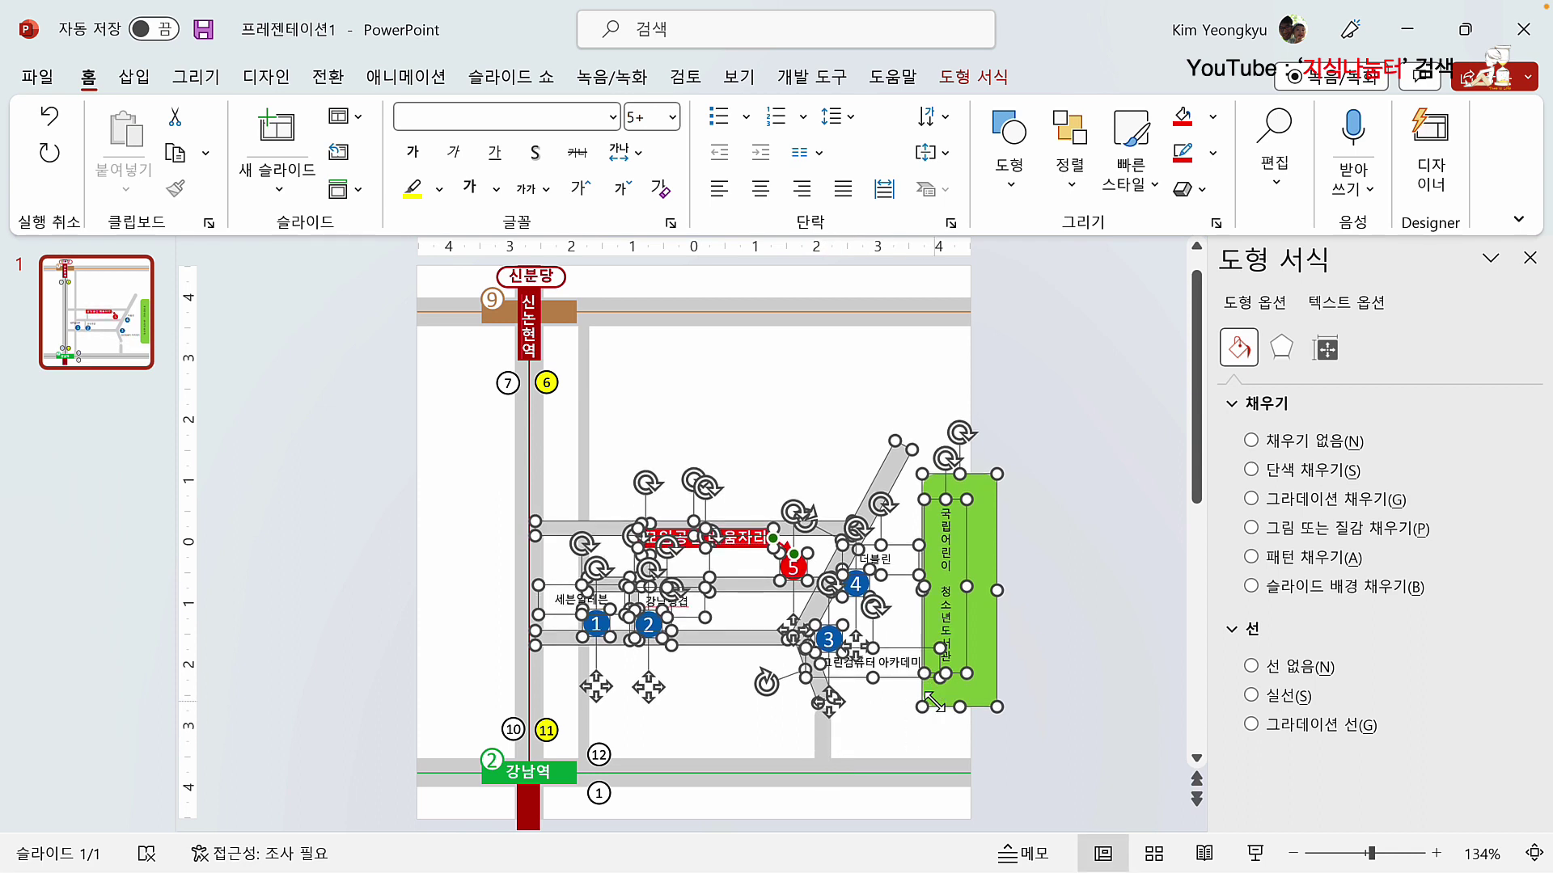
{"action": "key", "text": "ctrl+Up"}
{"action": "key", "text": "ctrl+Up"}
{"action": "left_click", "coordinate": [1075, 720]}
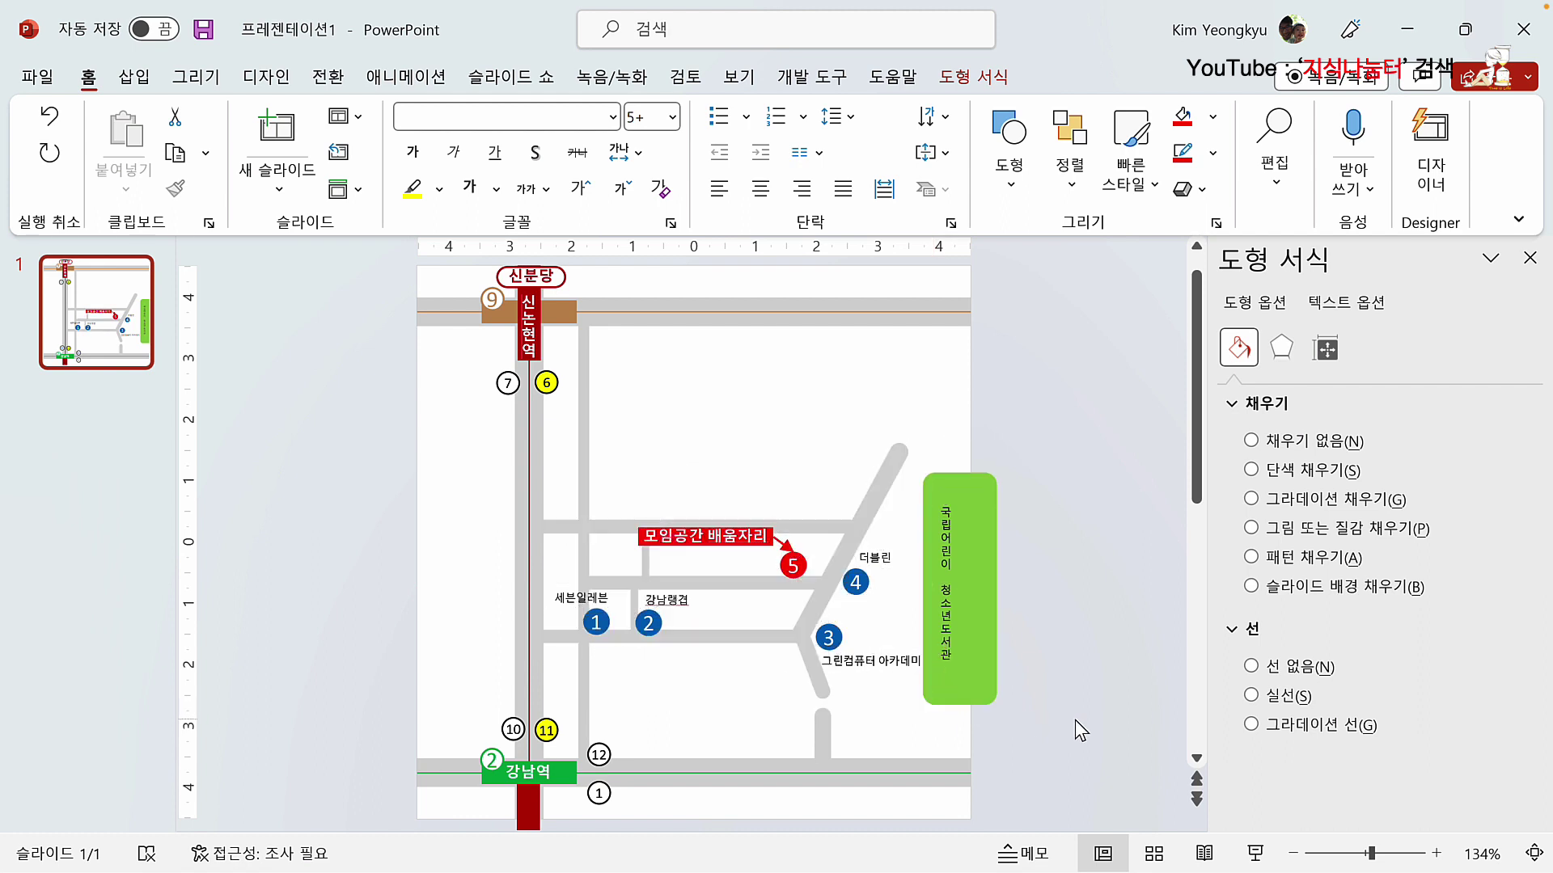
Step: Extend the short vertical road below marker 3 upward so it meets the slanted road again
{"action": "left_click", "coordinate": [823, 731]}
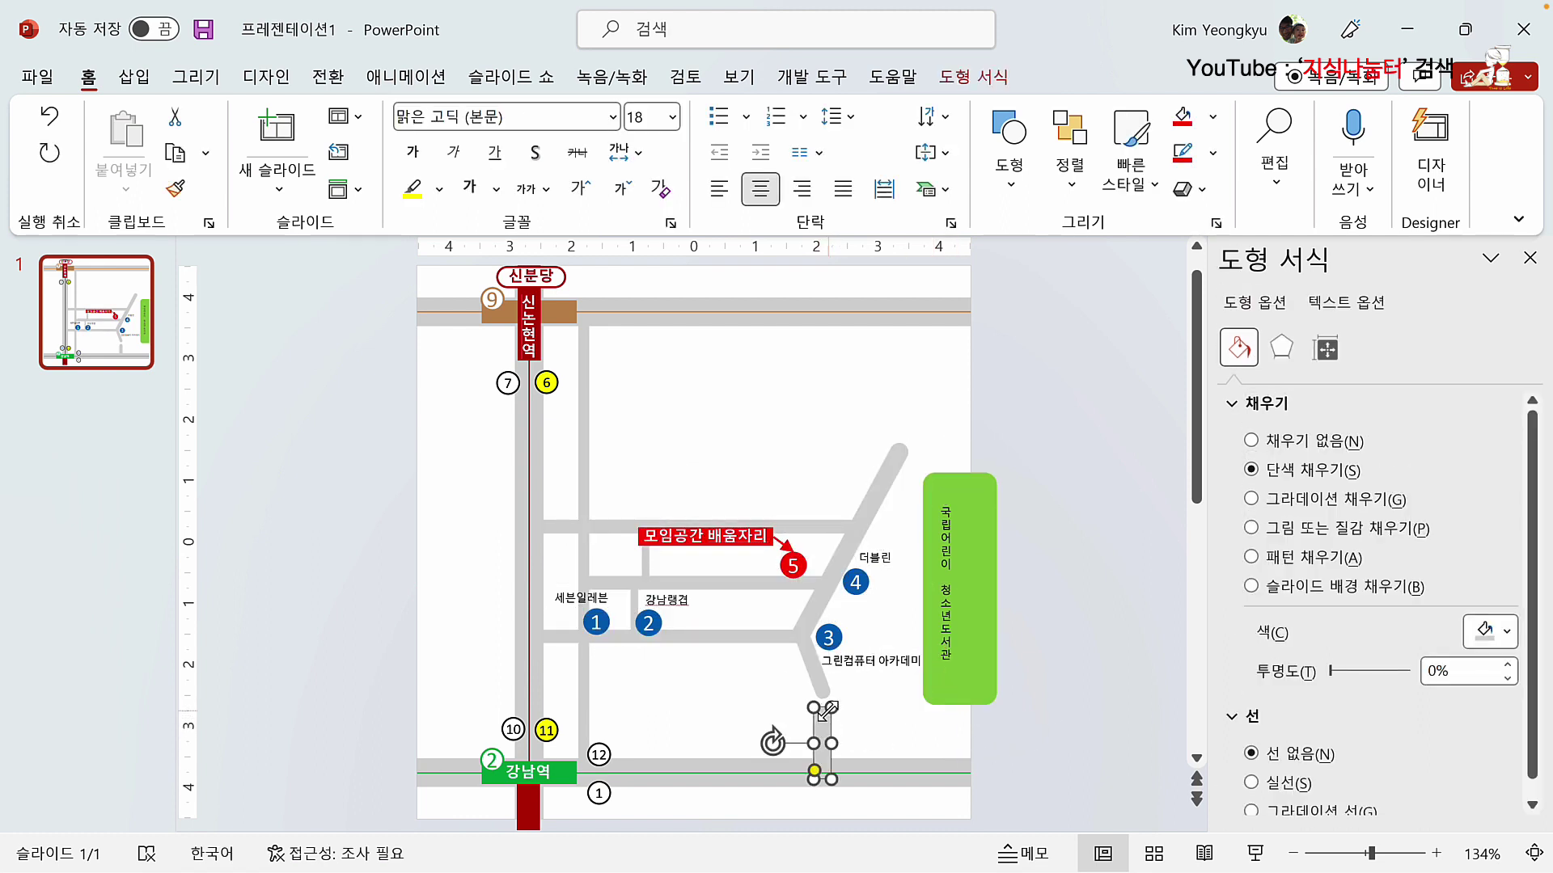
{"action": "left_click_drag", "start_coordinate": [828, 709], "coordinate": [828, 692]}
{"action": "left_click", "coordinate": [981, 700]}
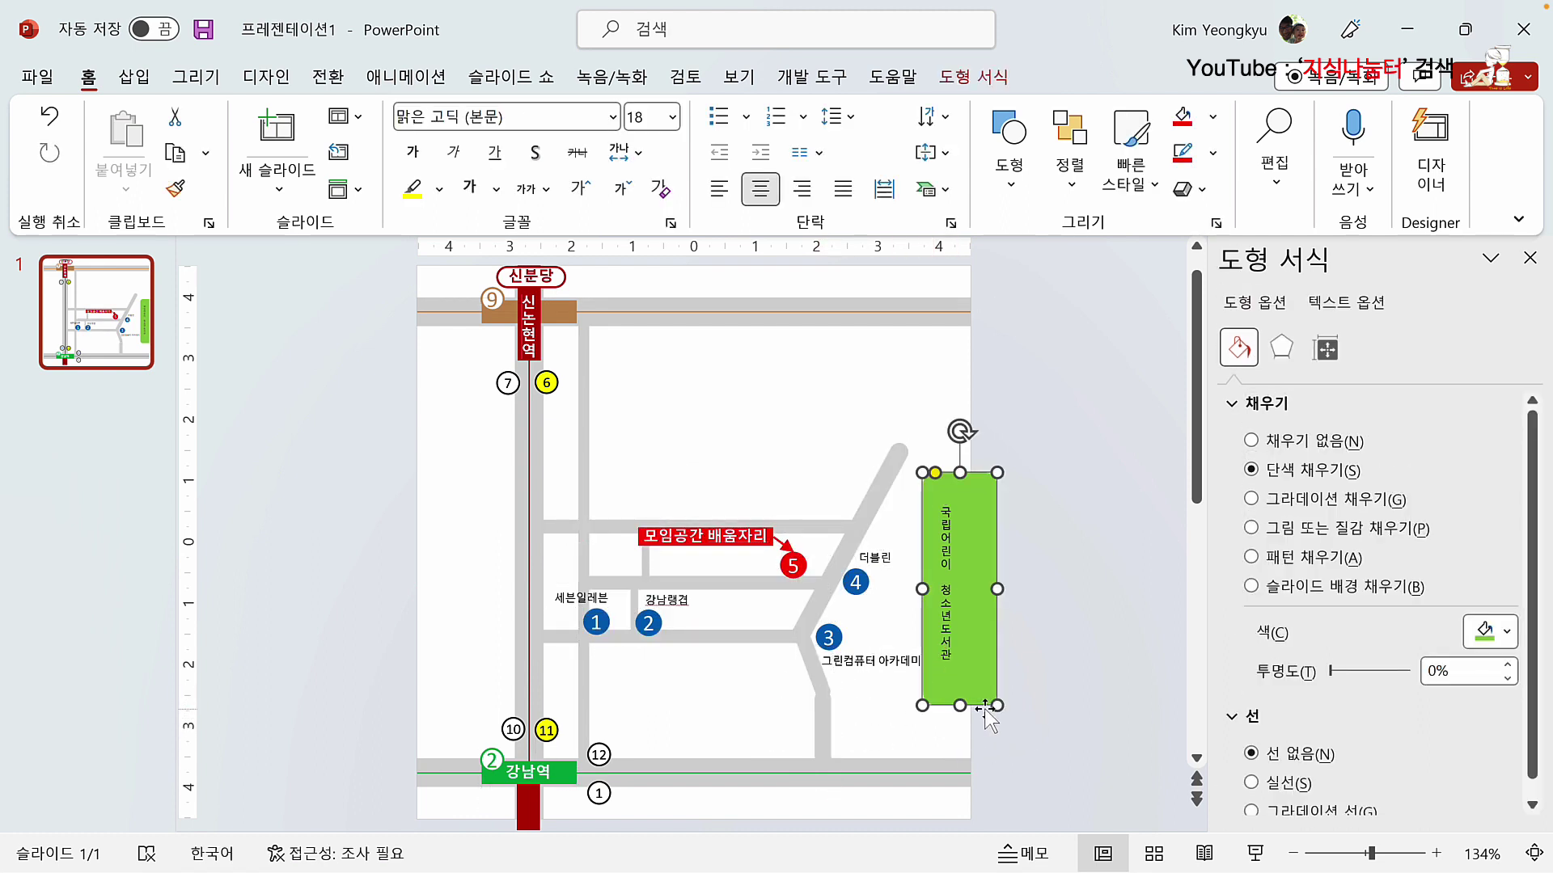
{"action": "left_click", "coordinate": [1005, 735]}
{"action": "left_click", "coordinate": [822, 724]}
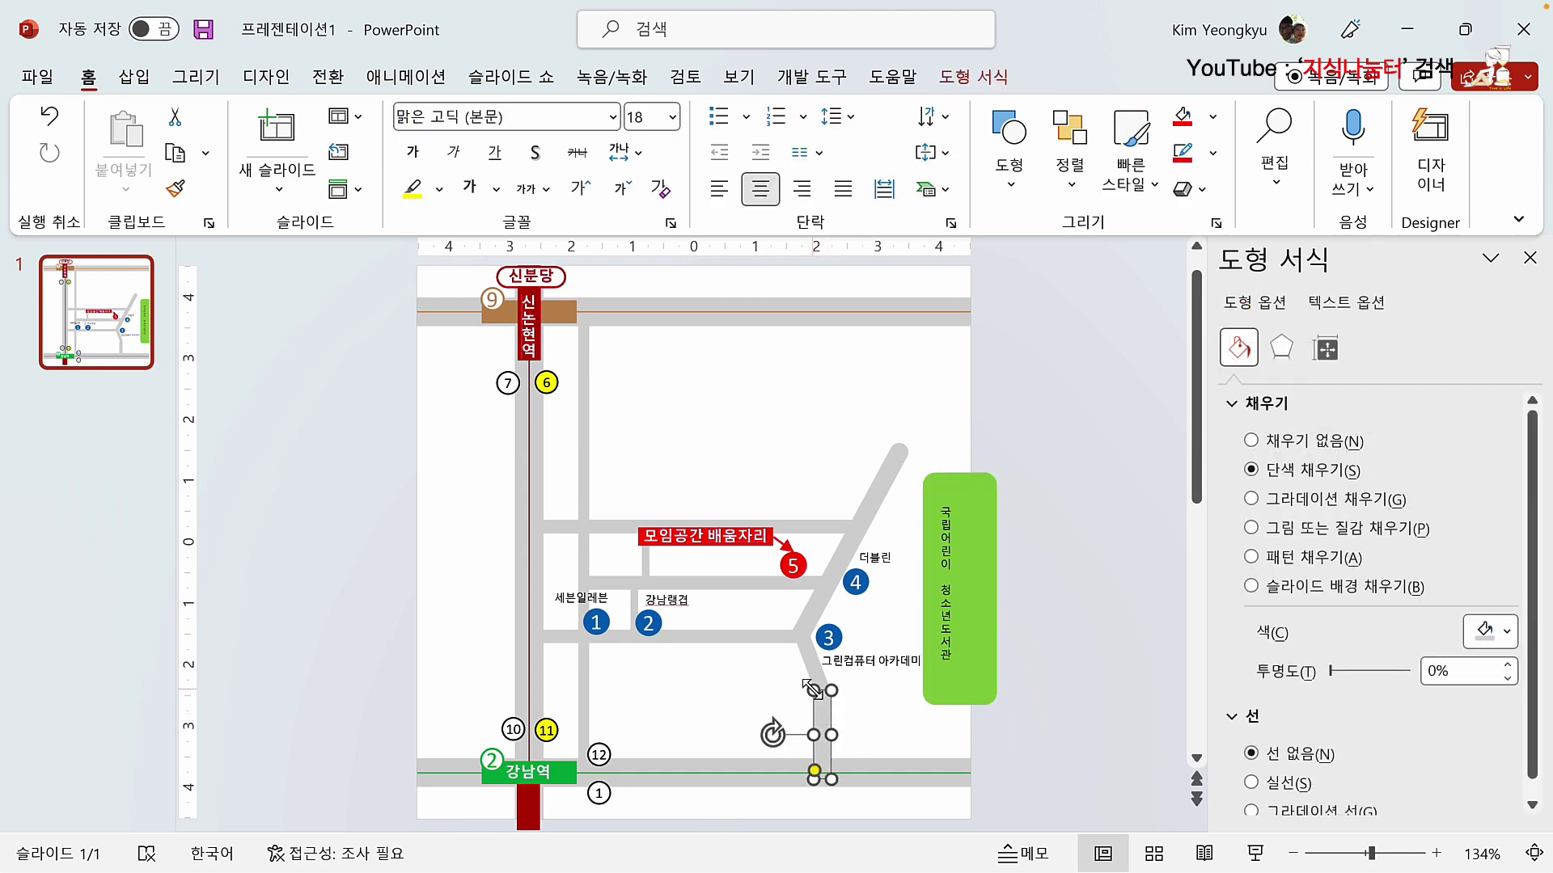
{"action": "left_click", "coordinate": [1022, 711]}
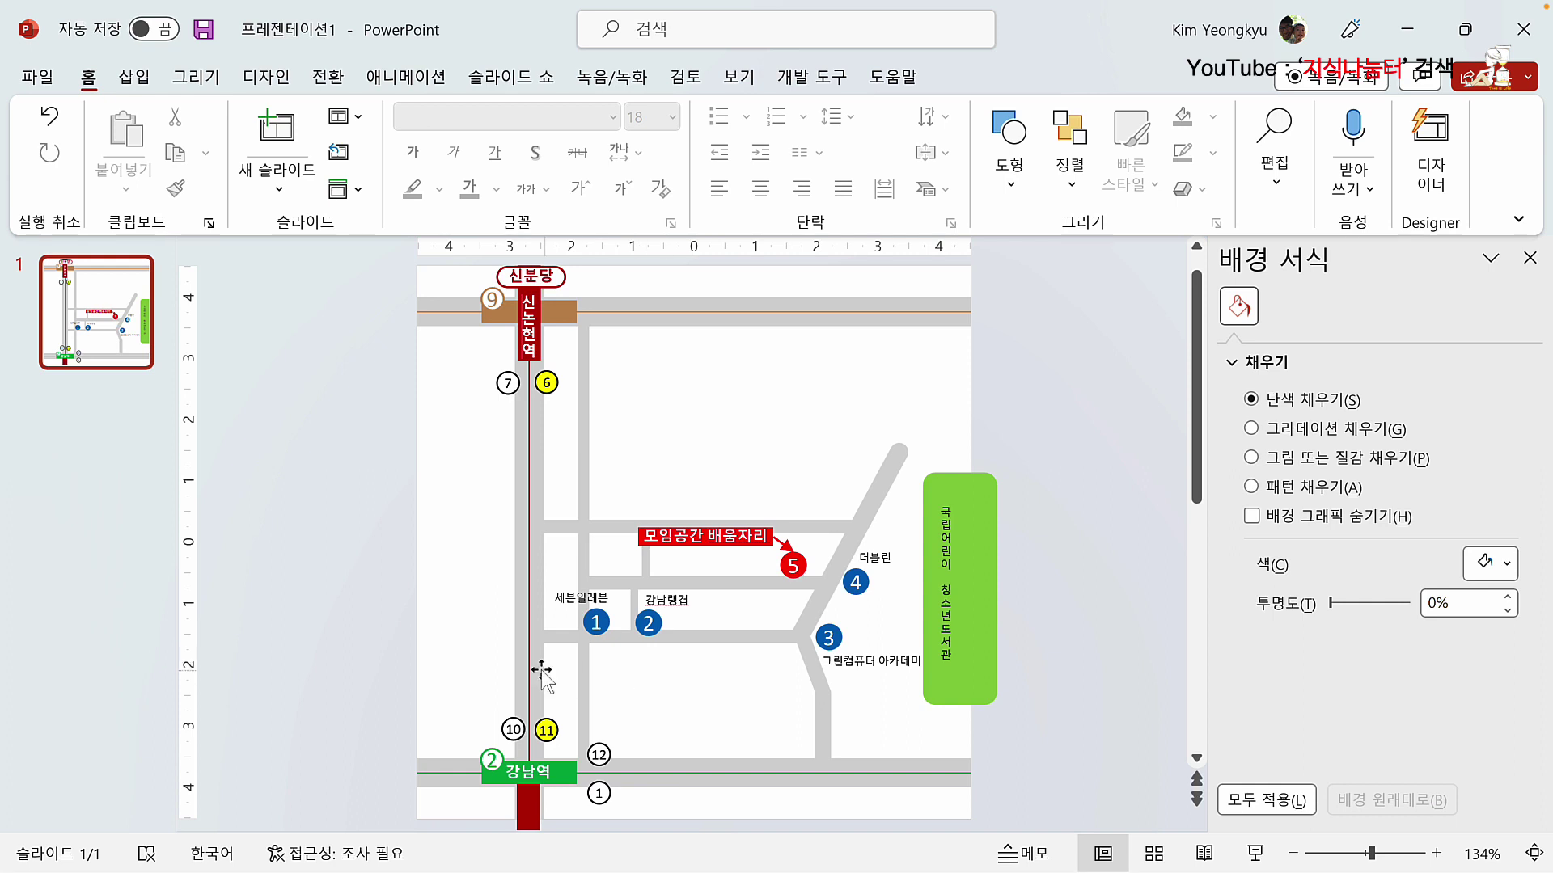
Step: Draw a diamond about 0.45 cm high and 0.35 cm wide beside the main road, above exit circle 11
{"action": "left_click", "coordinate": [134, 77]}
{"action": "left_click", "coordinate": [425, 150]}
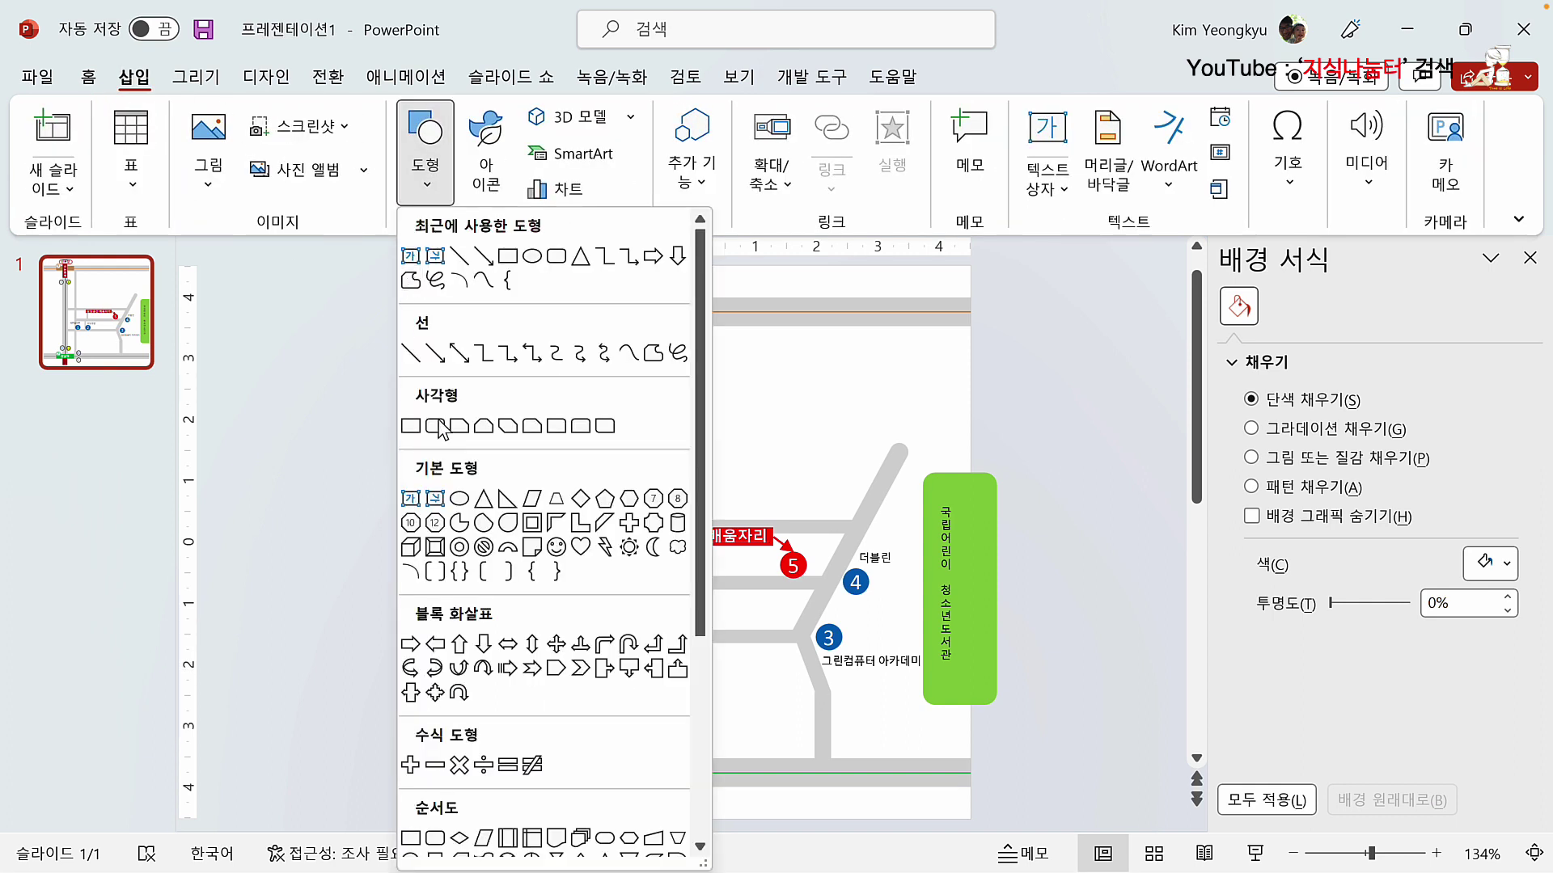
{"action": "left_click", "coordinate": [583, 497]}
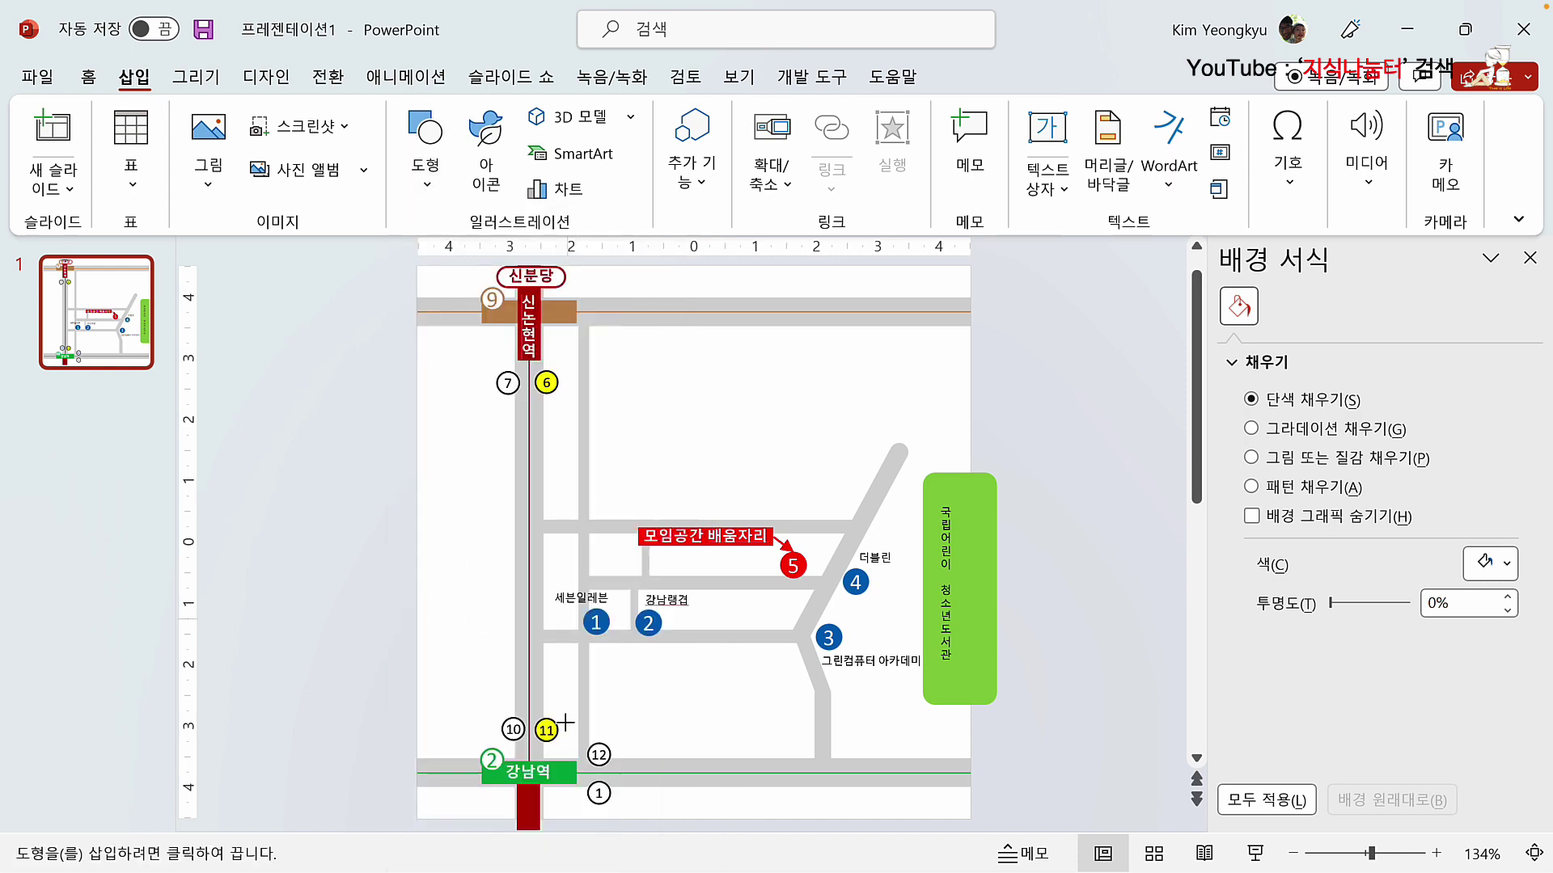
{"action": "left_click_drag", "start_coordinate": [543, 647], "coordinate": [566, 675]}
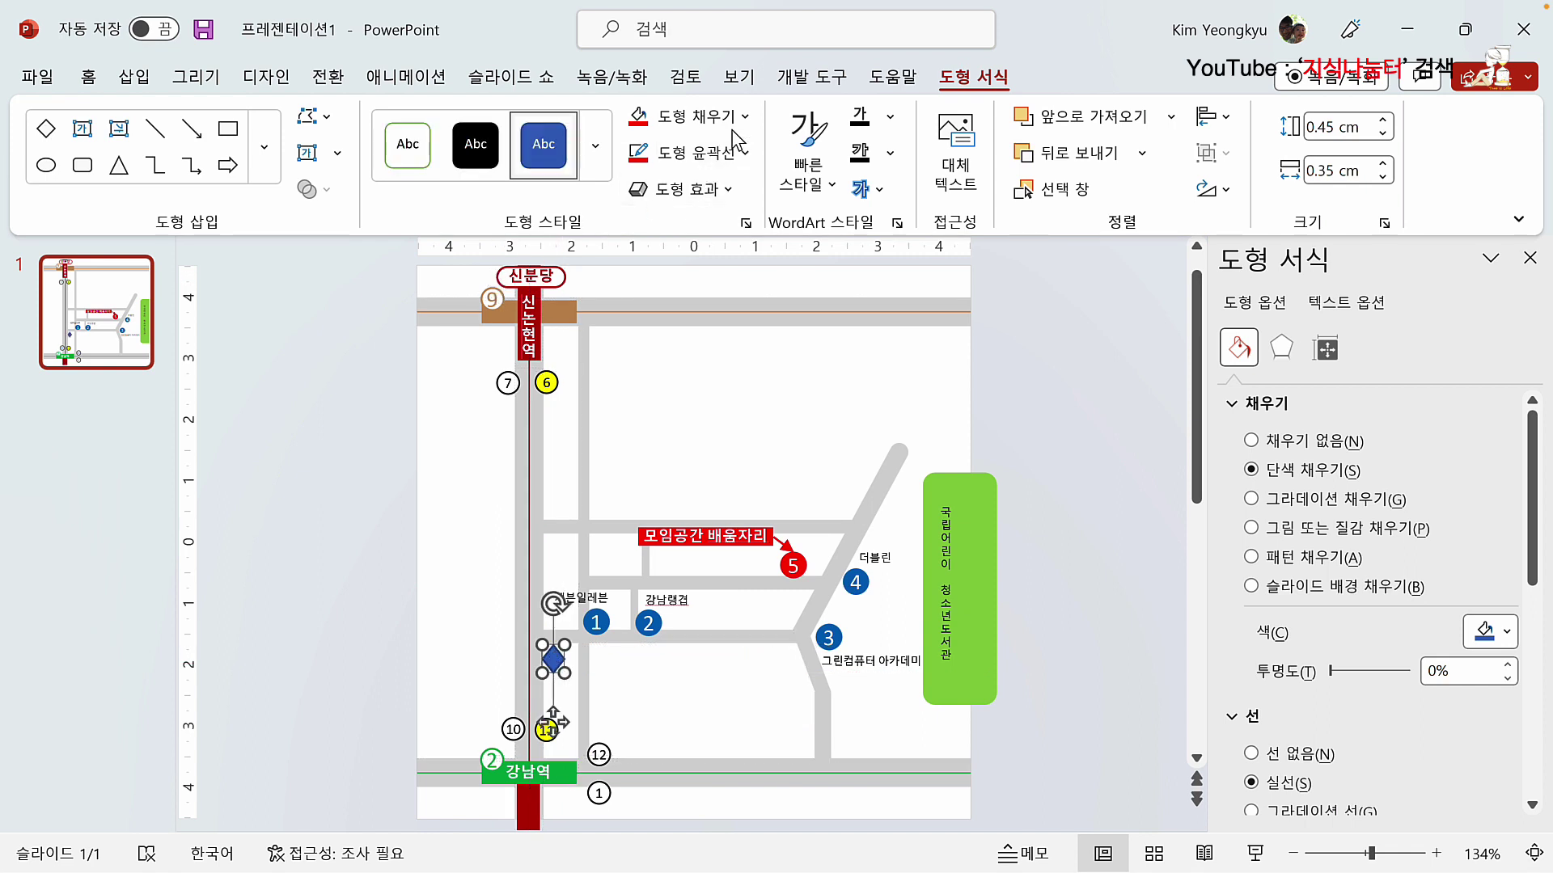
Step: Fill the diamond with purple and remove its outline
{"action": "left_click", "coordinate": [691, 115]}
{"action": "left_click", "coordinate": [816, 348]}
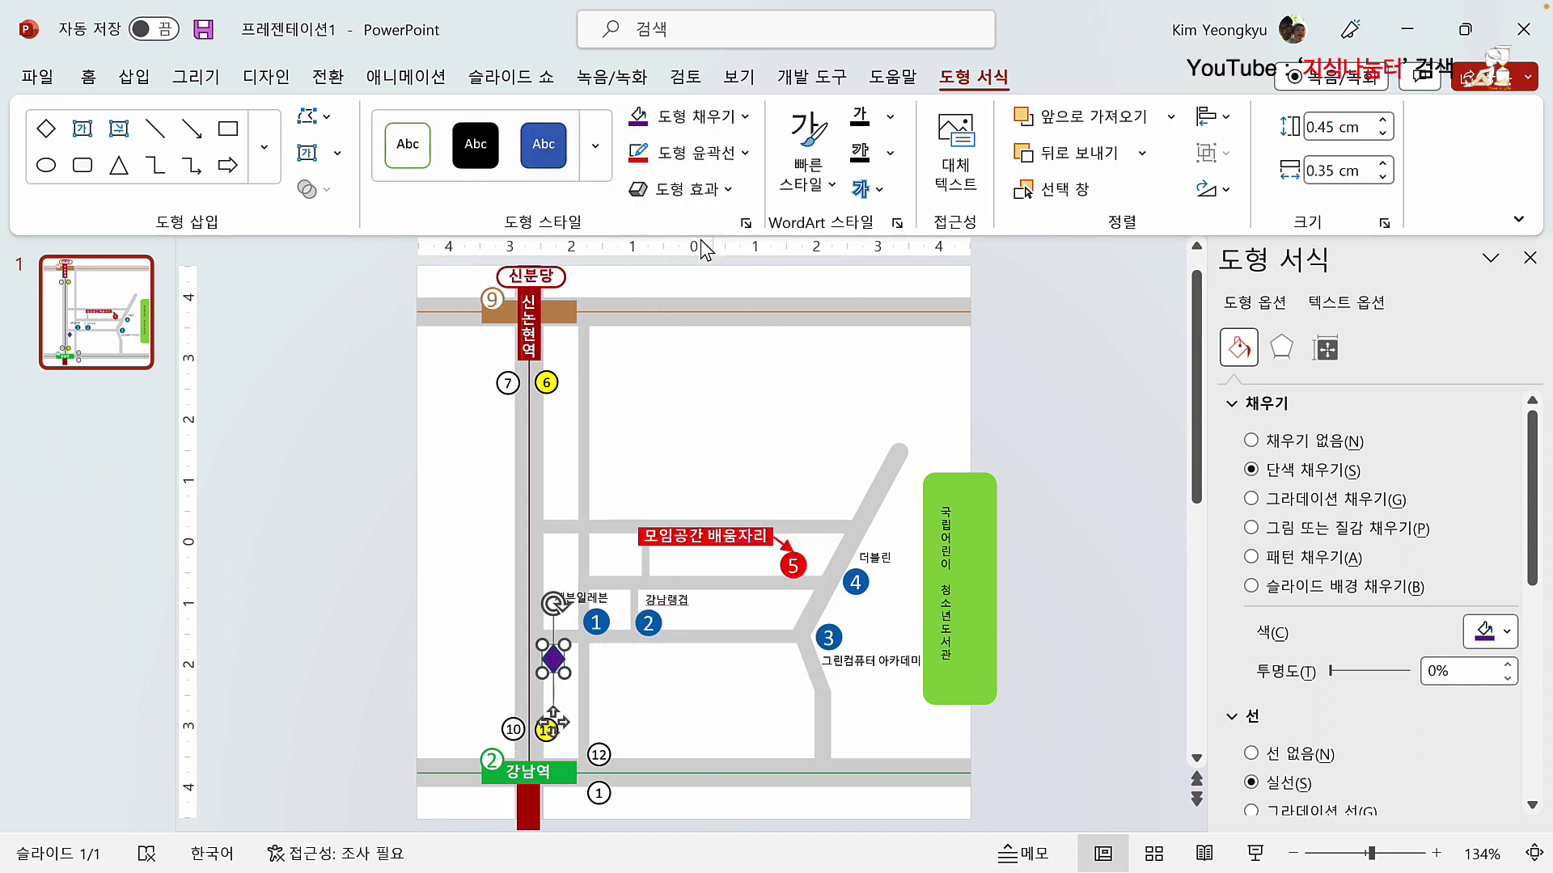
{"action": "left_click", "coordinate": [740, 153]}
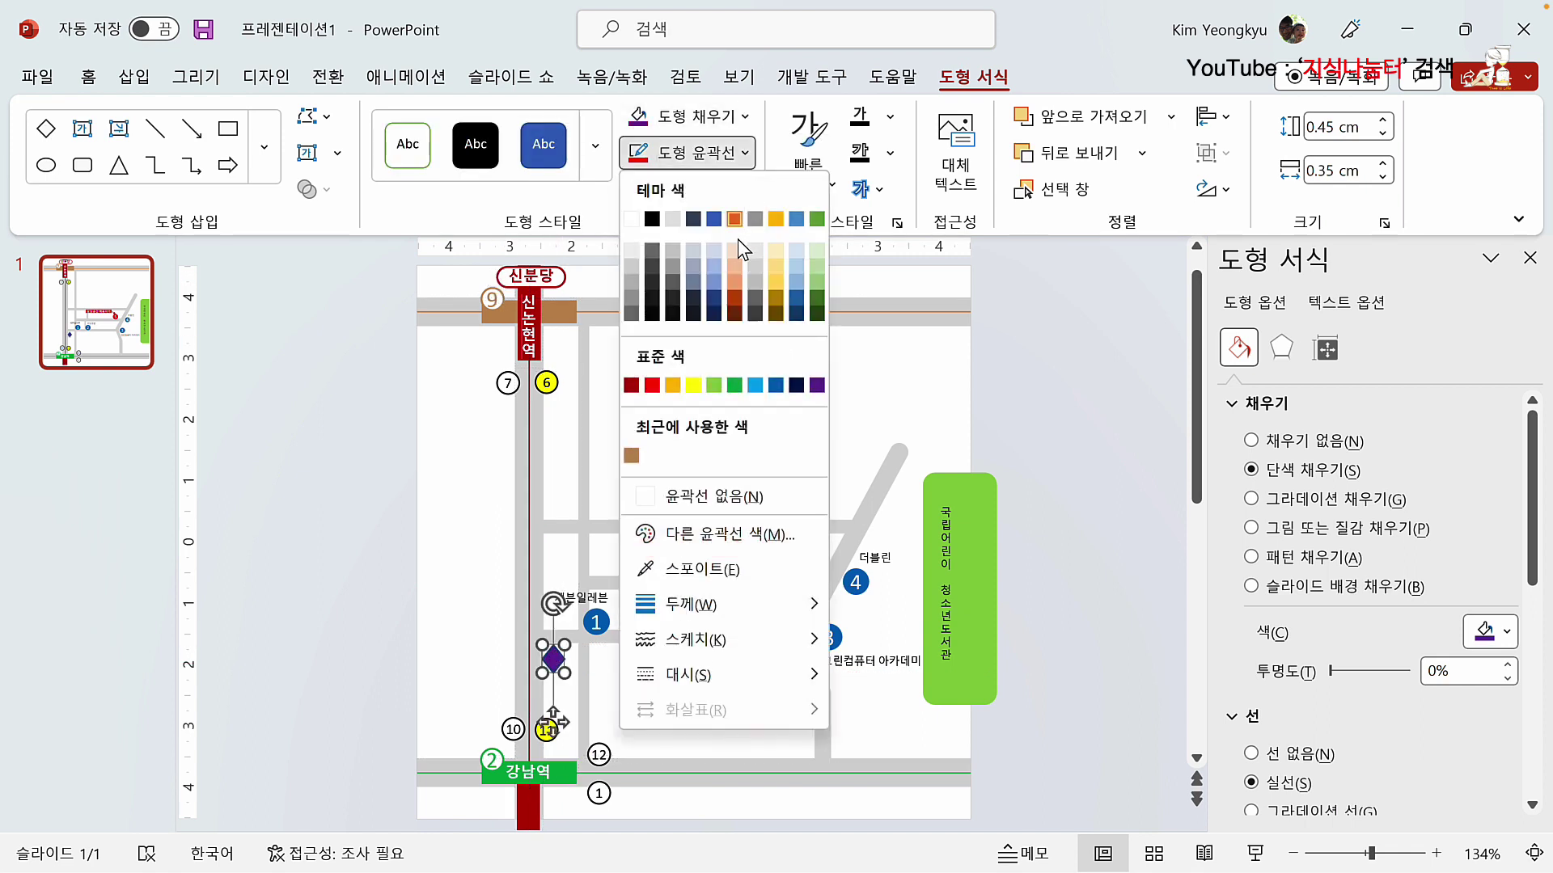
{"action": "left_click", "coordinate": [679, 496]}
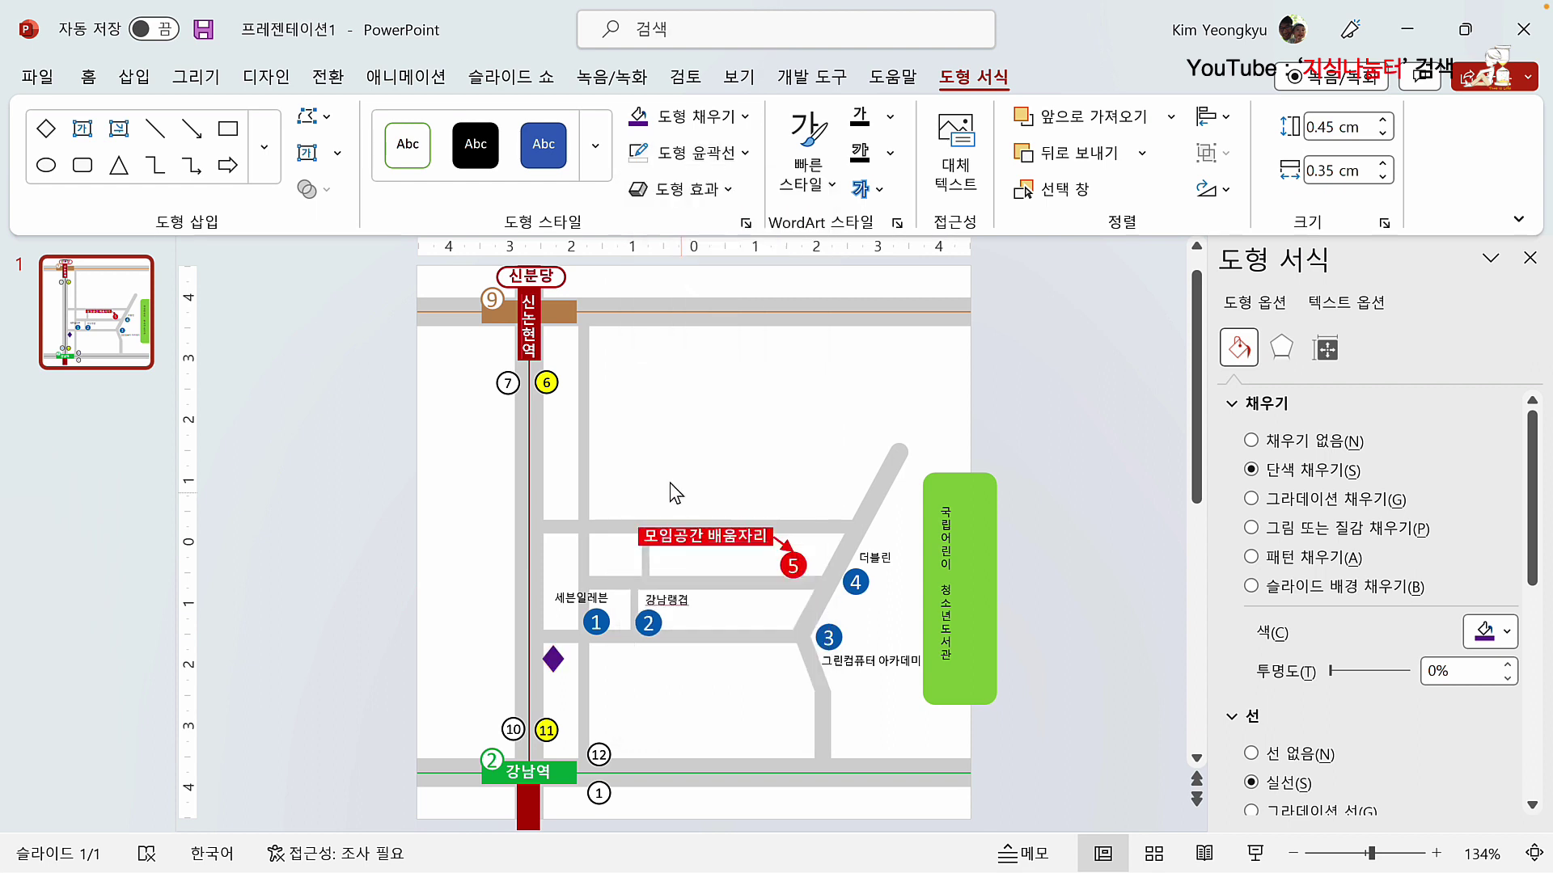
Step: Copy marker 2's name label to just below and right of the purple diamond and change its text to 뉴발란스
{"action": "left_click", "coordinate": [671, 600]}
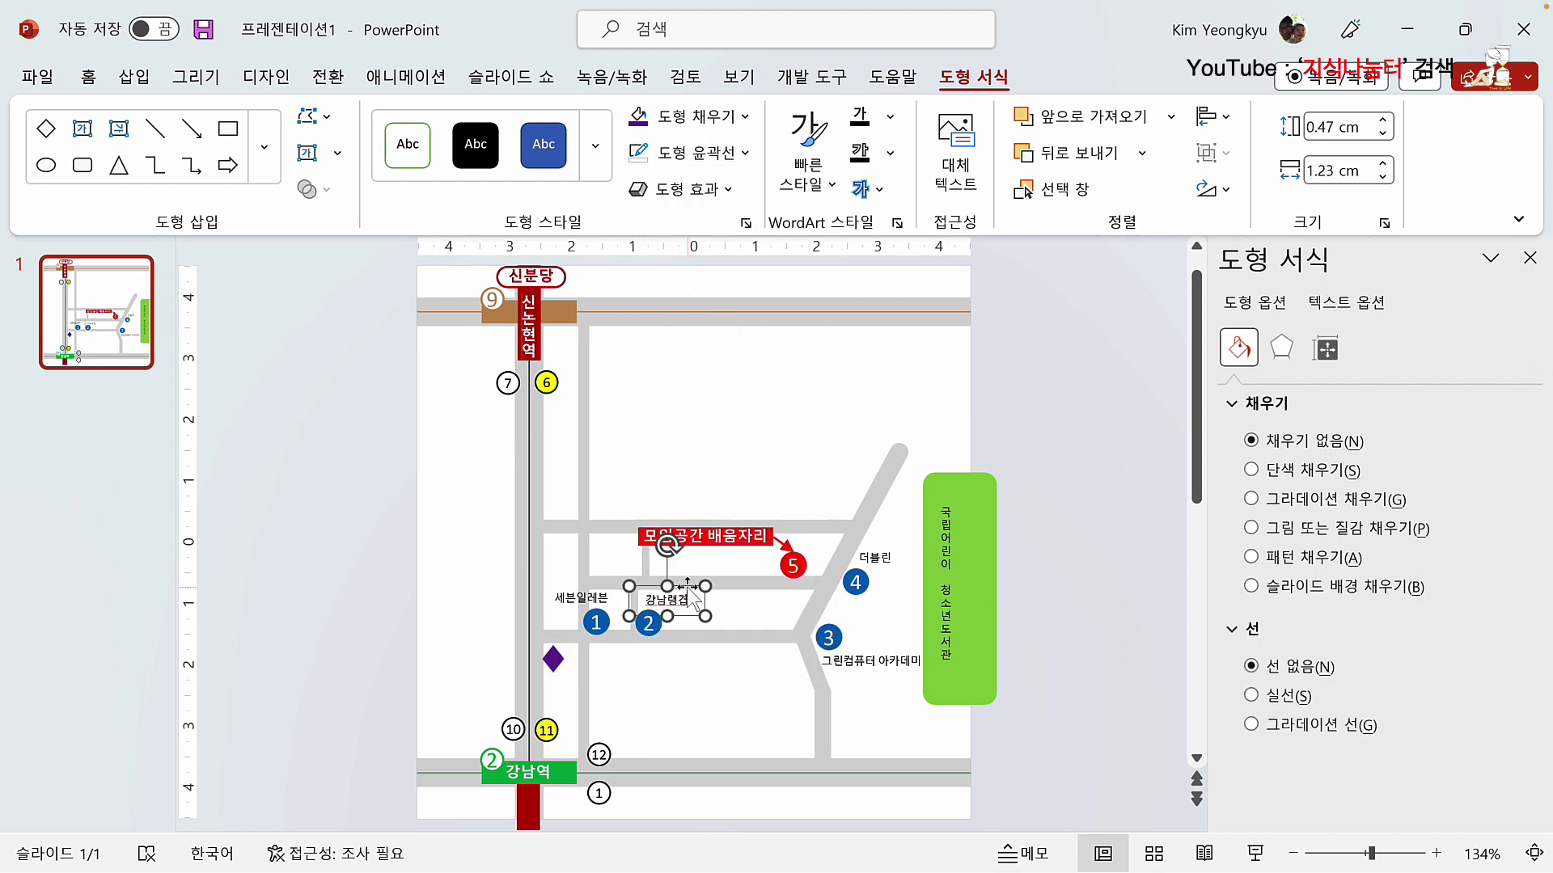
{"action": "left_click_drag", "start_coordinate": [689, 589], "coordinate": [575, 683]}
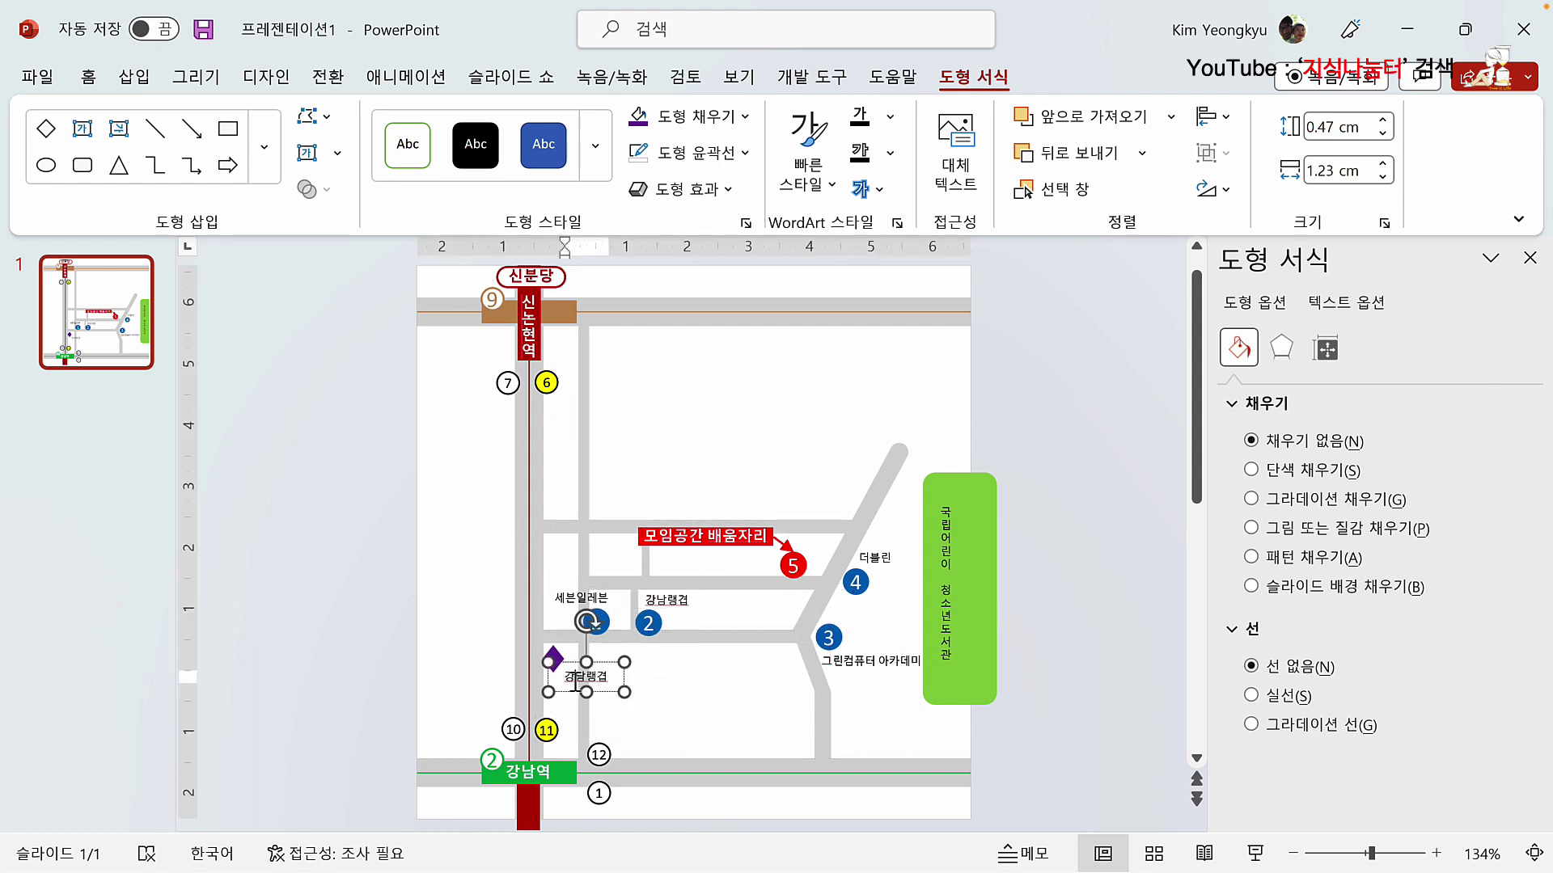
{"action": "type", "text": "뉴발란스"}
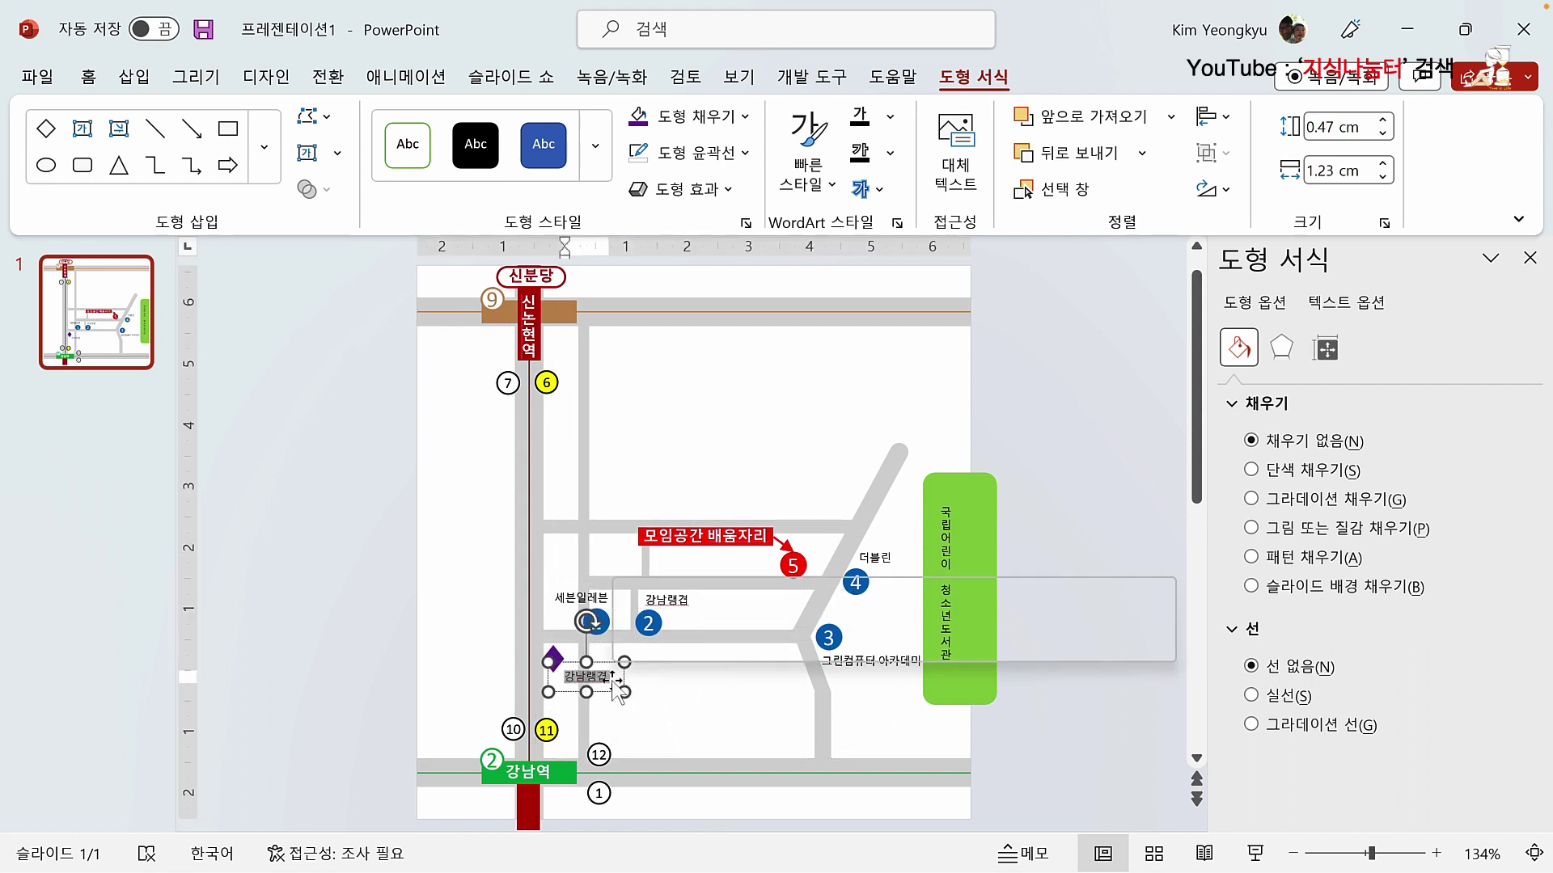
{"action": "left_click", "coordinate": [435, 582]}
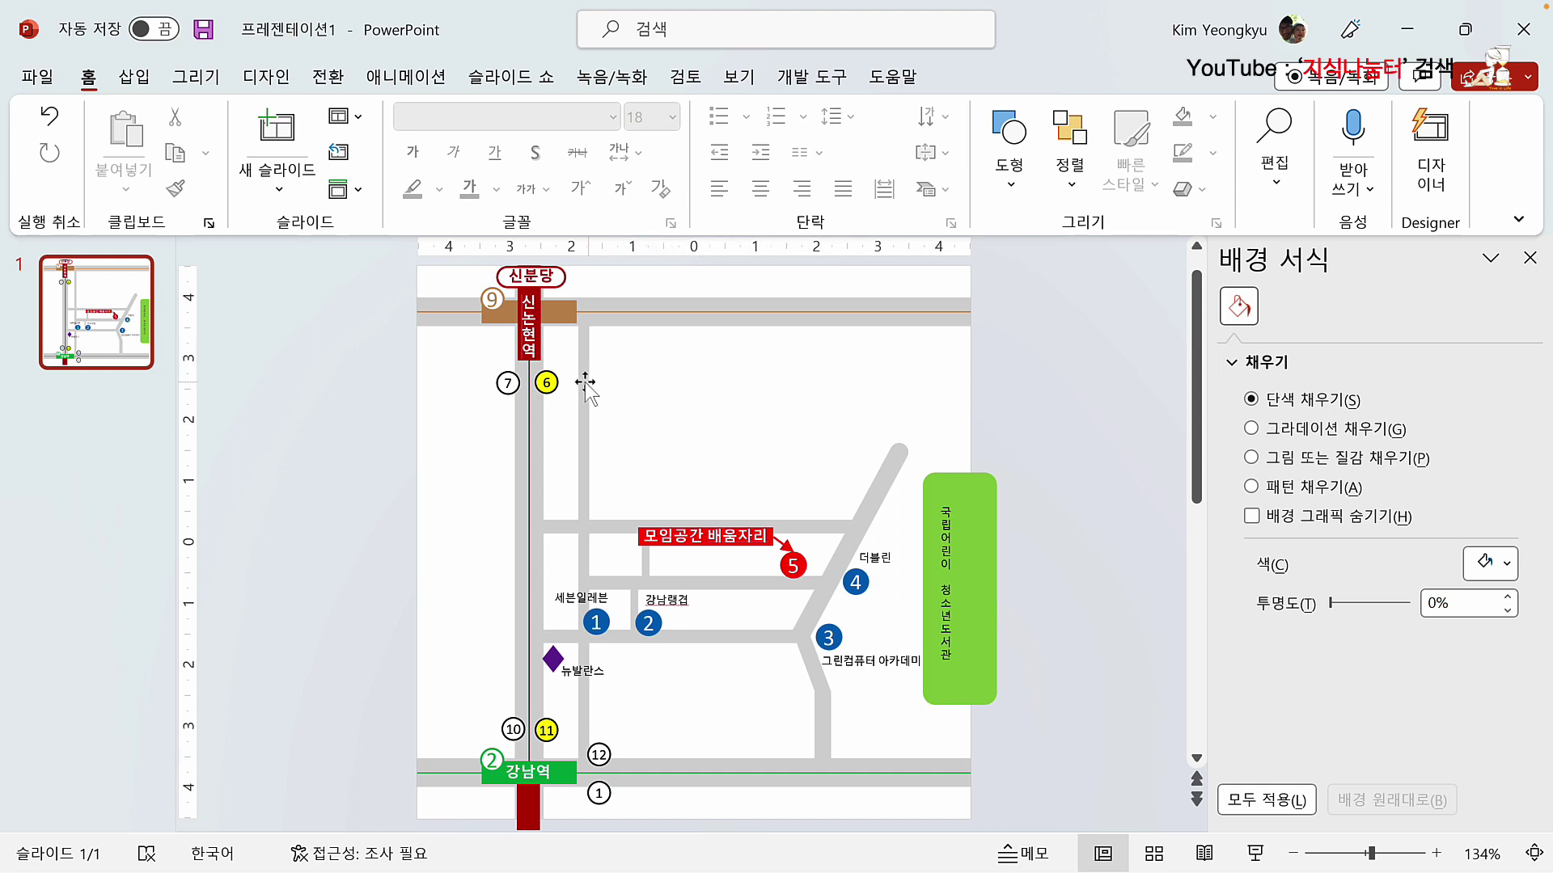
Step: Draw a rectangle about 1.26 cm high and 1.88 cm wide below the brown road and duplicate it into a row of three
{"action": "left_click", "coordinate": [140, 81]}
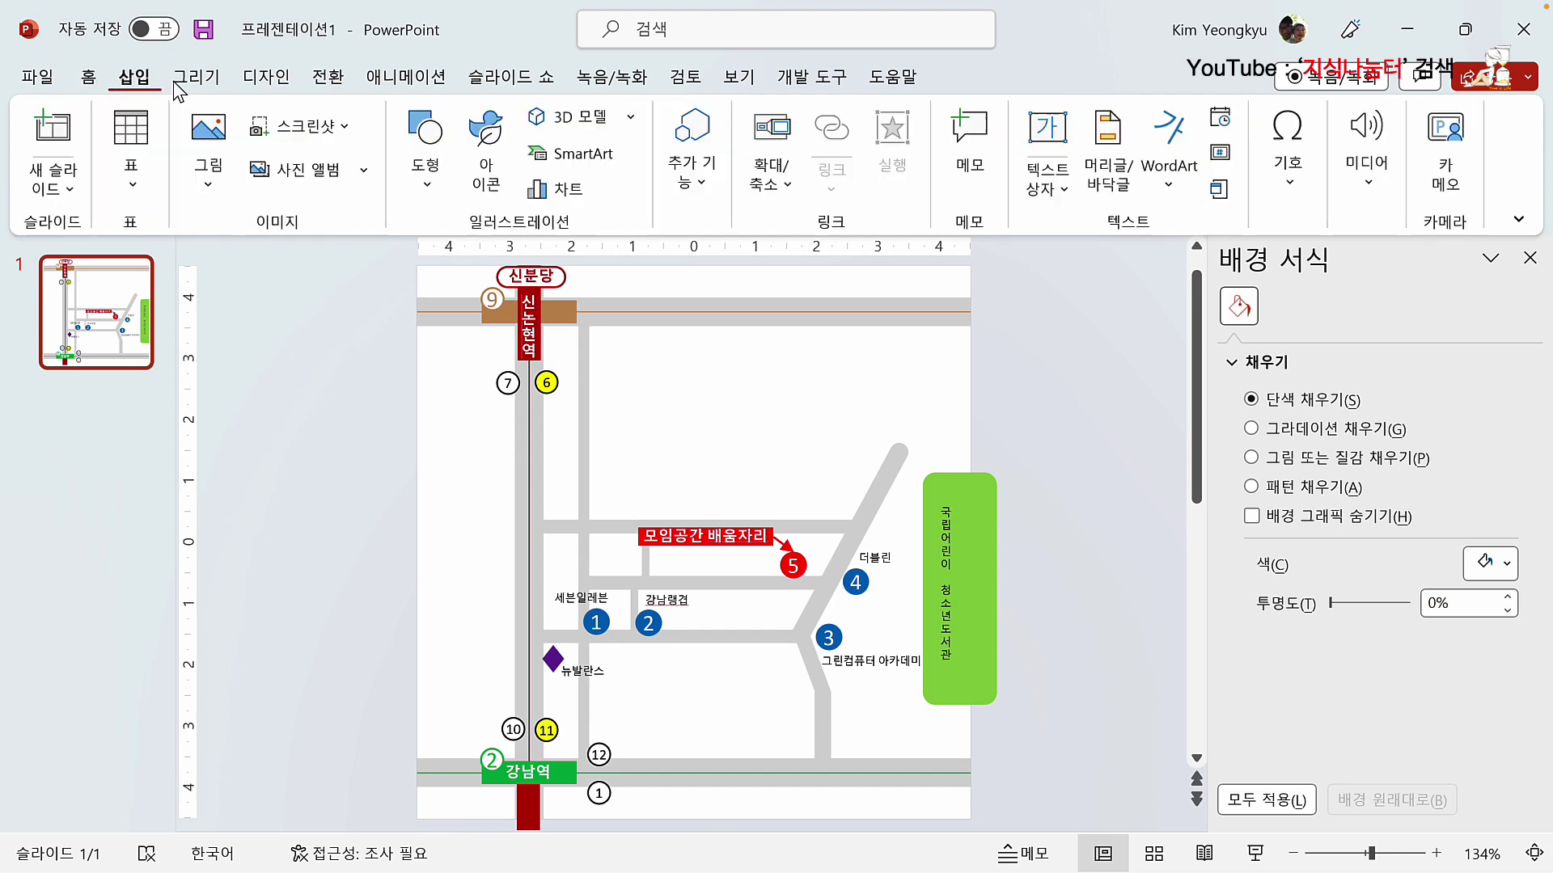
{"action": "left_click", "coordinate": [421, 176]}
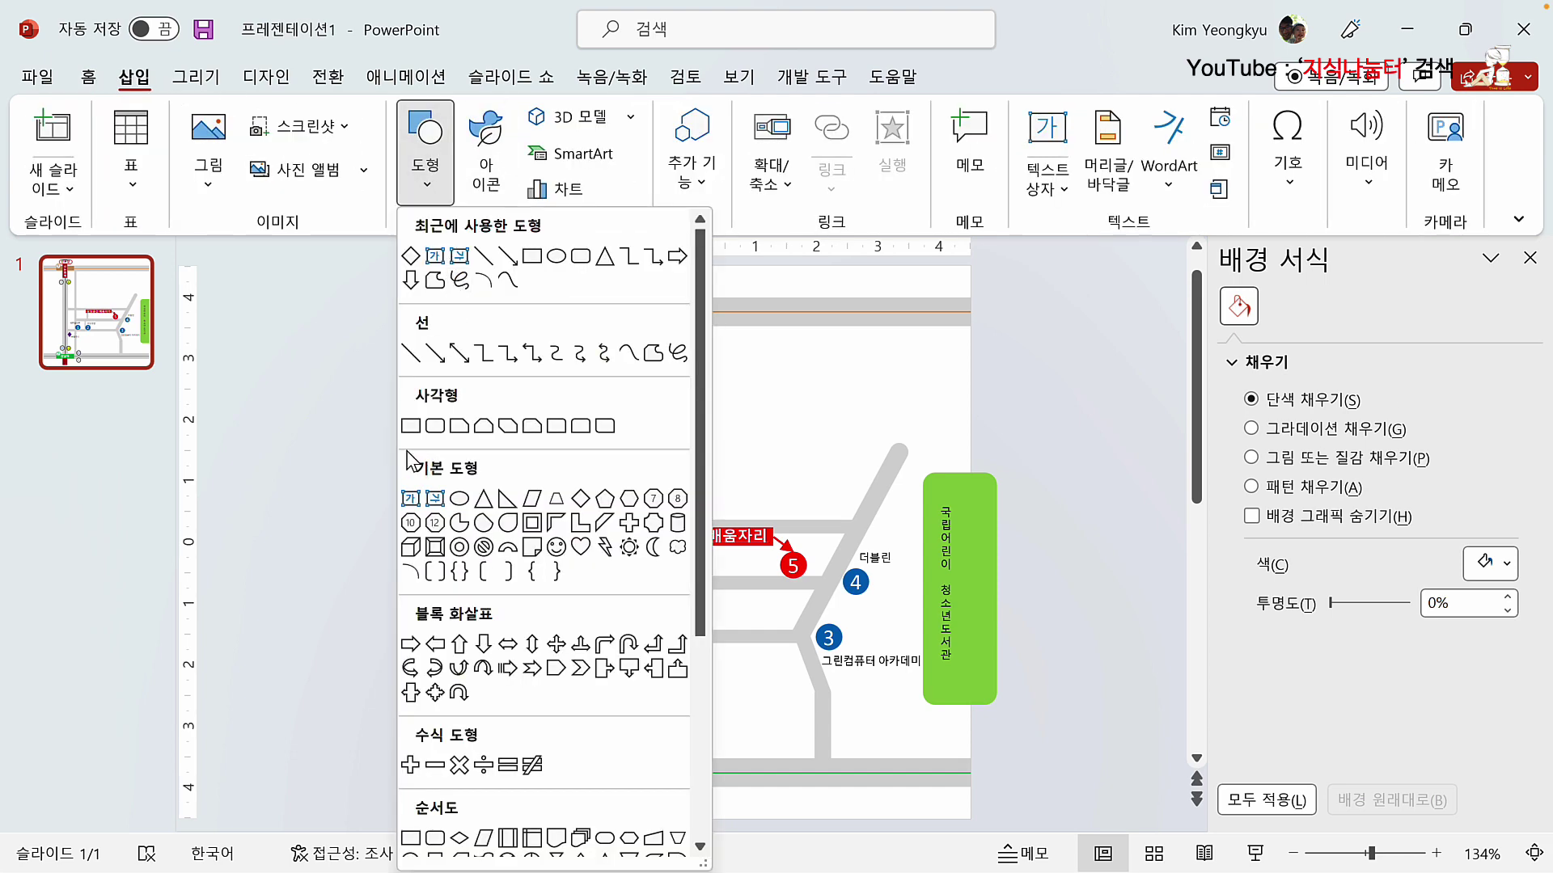
{"action": "left_click", "coordinate": [410, 425]}
{"action": "left_click_drag", "start_coordinate": [600, 338], "coordinate": [716, 417]}
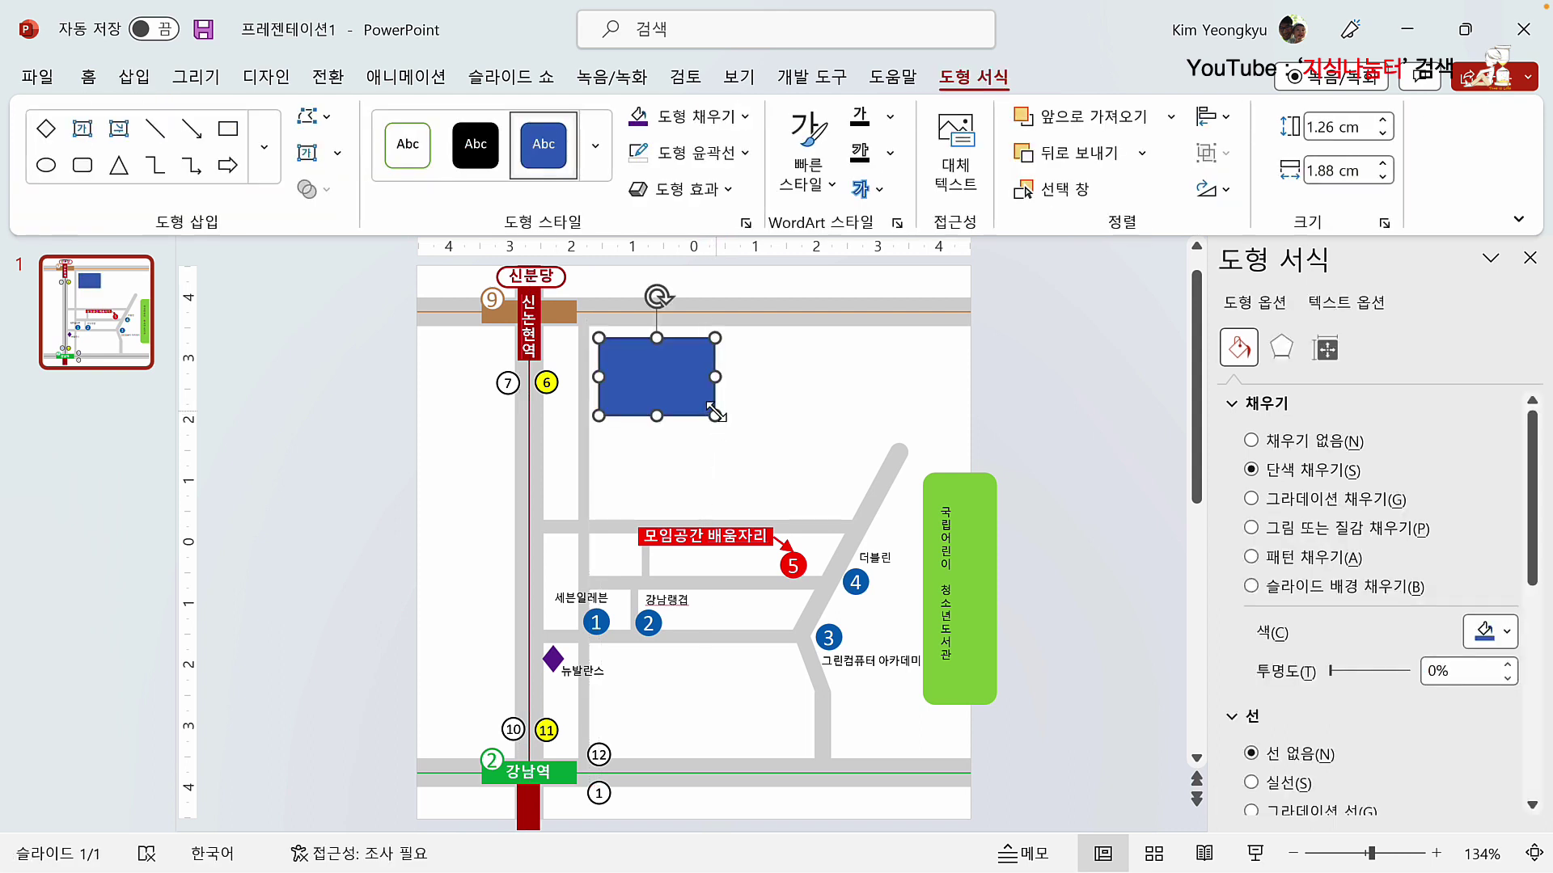
{"action": "left_click_drag", "start_coordinate": [663, 395], "coordinate": [750, 367]}
{"action": "key", "text": "ctrl+d"}
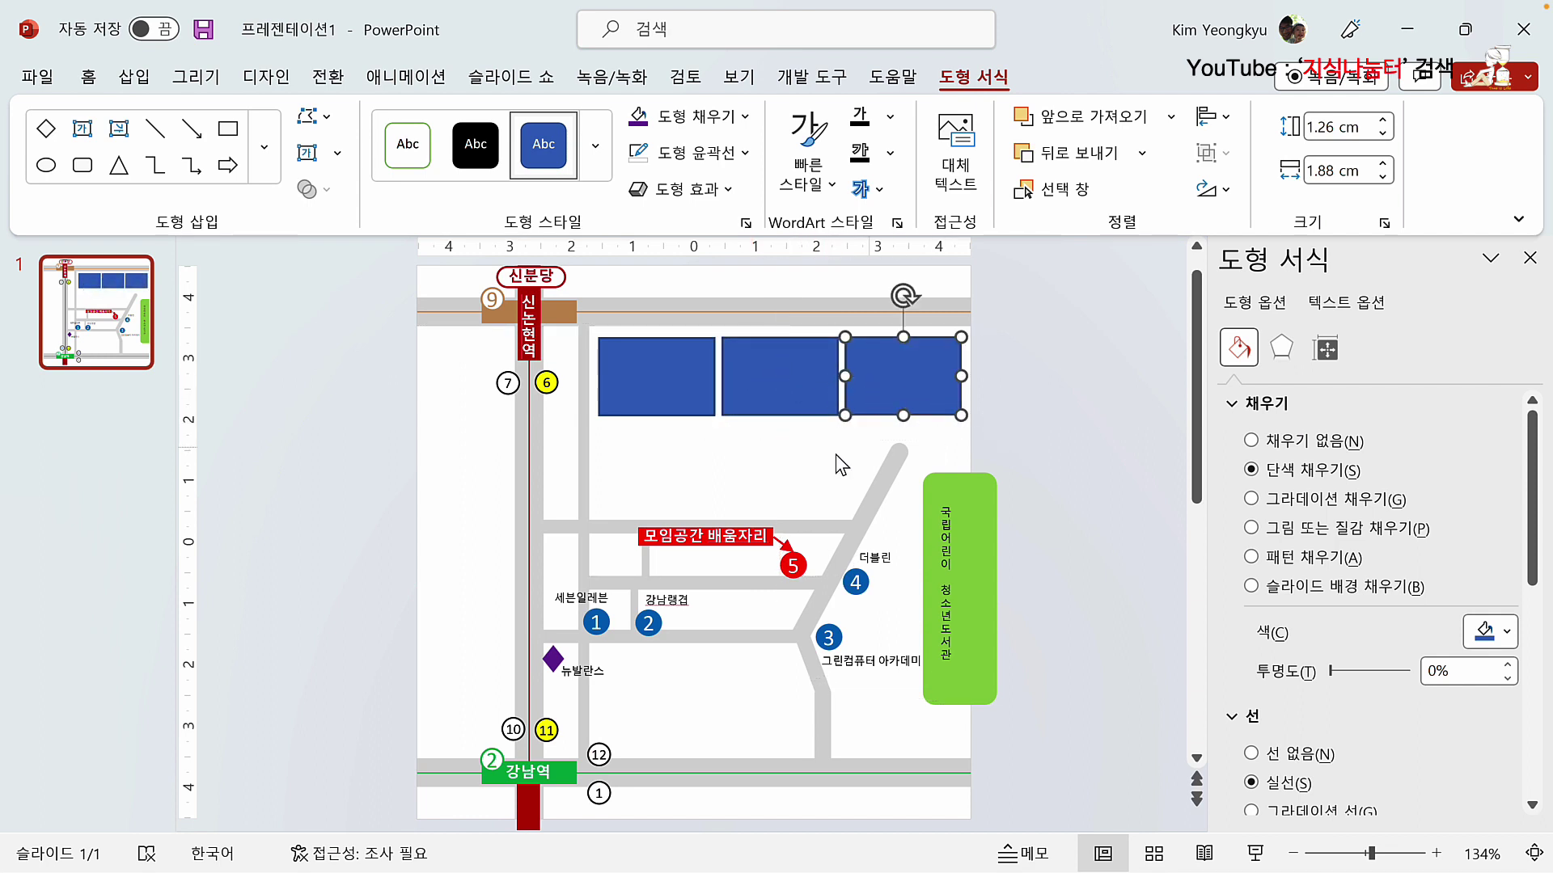
Step: Copy the first two rectangles straight down to start a second row beneath them
{"action": "left_click", "coordinate": [675, 447]}
{"action": "left_click", "coordinate": [638, 388]}
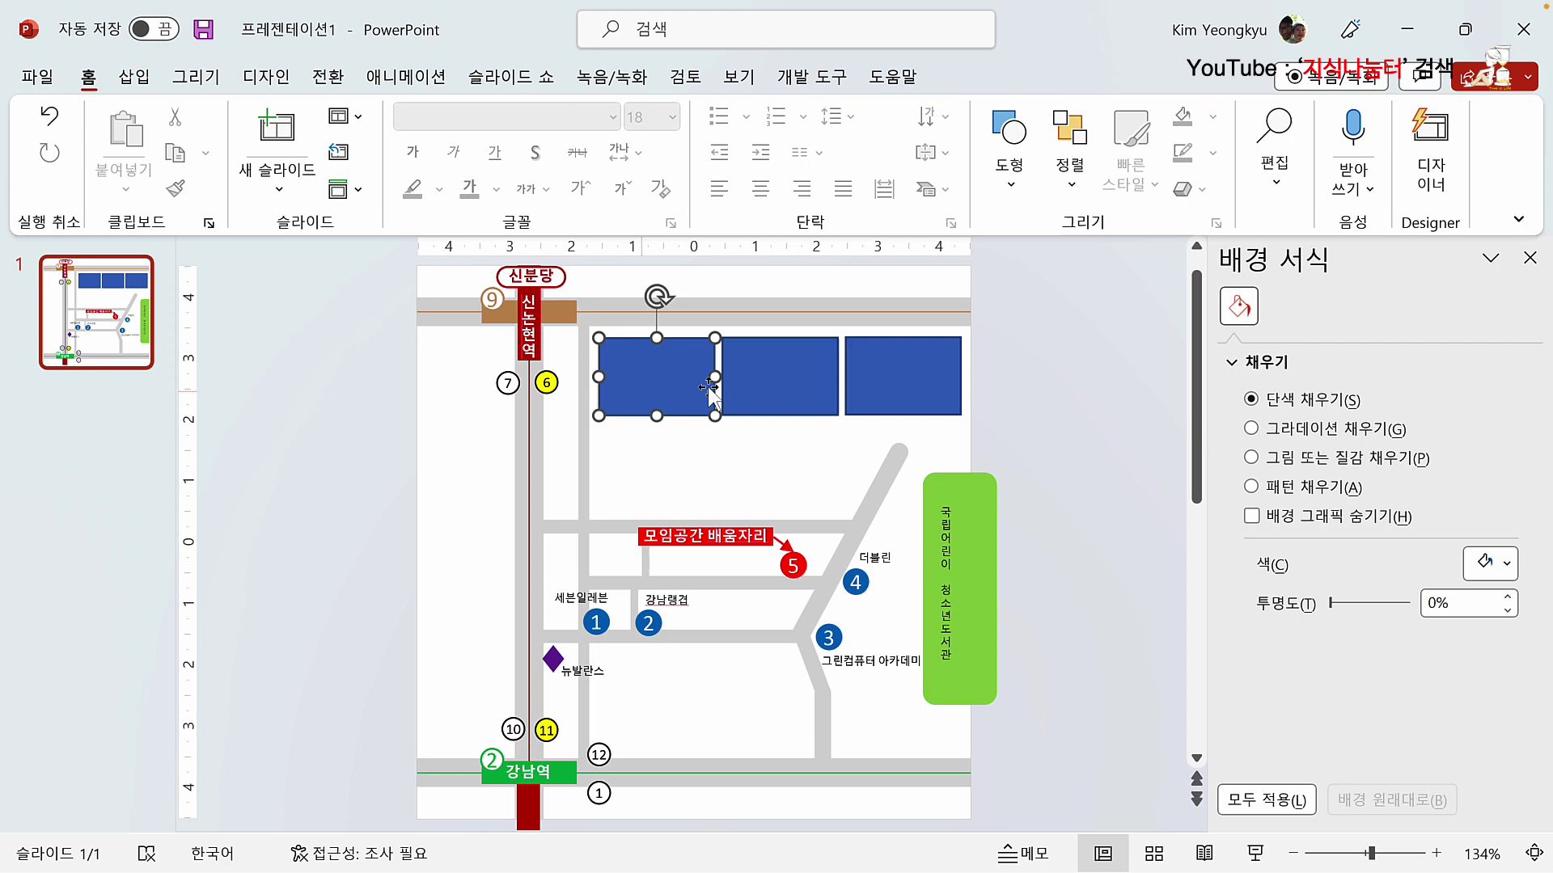
{"action": "left_click", "coordinate": [773, 380], "text": "shift"}
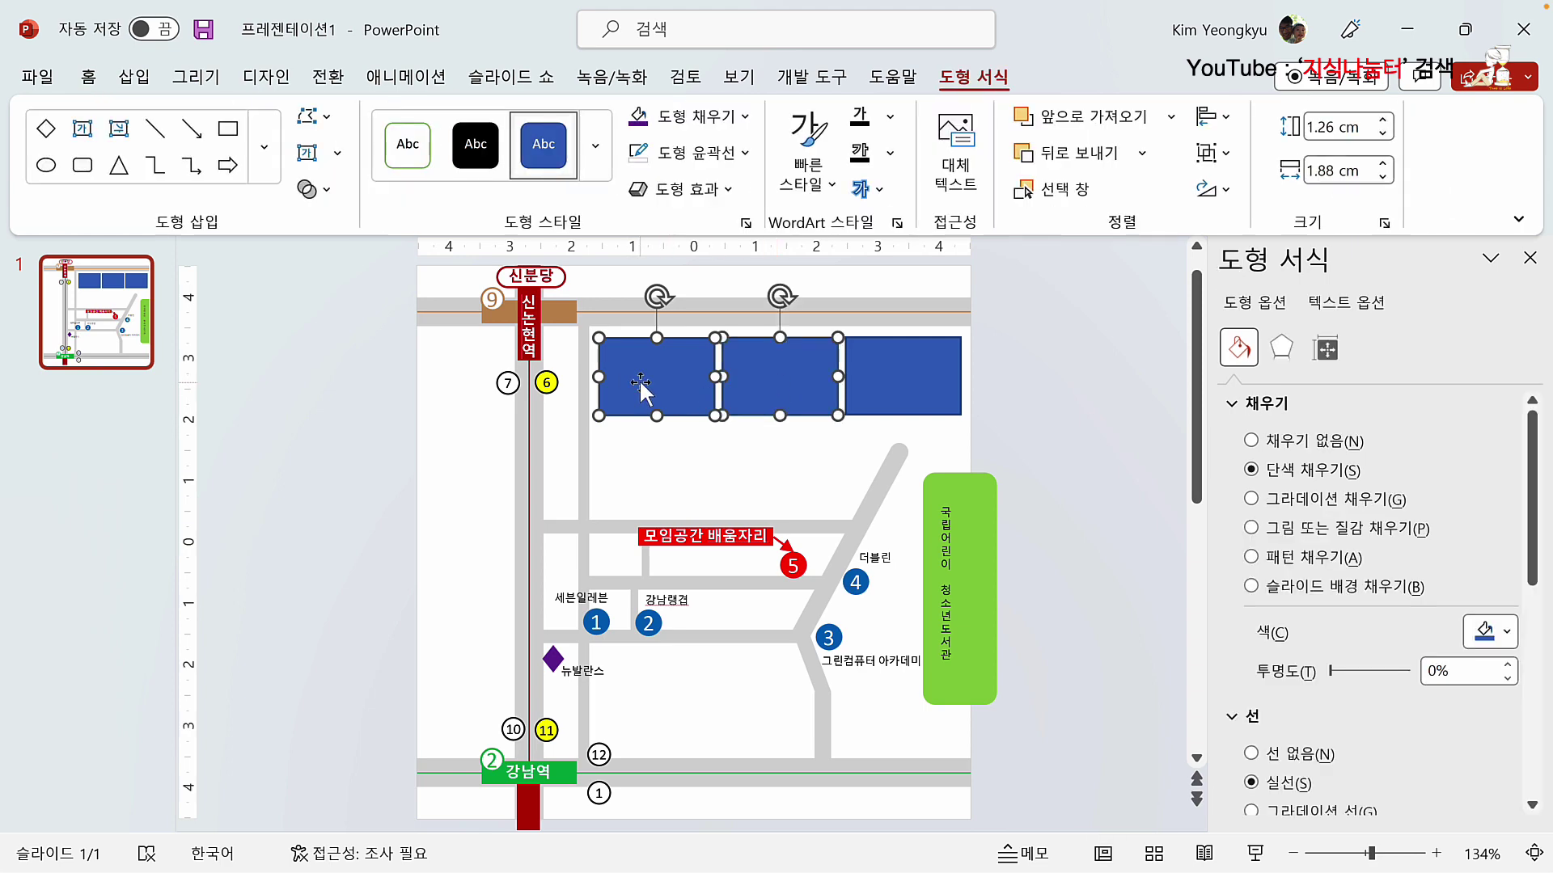
{"action": "left_click_drag", "start_coordinate": [645, 387], "coordinate": [645, 468]}
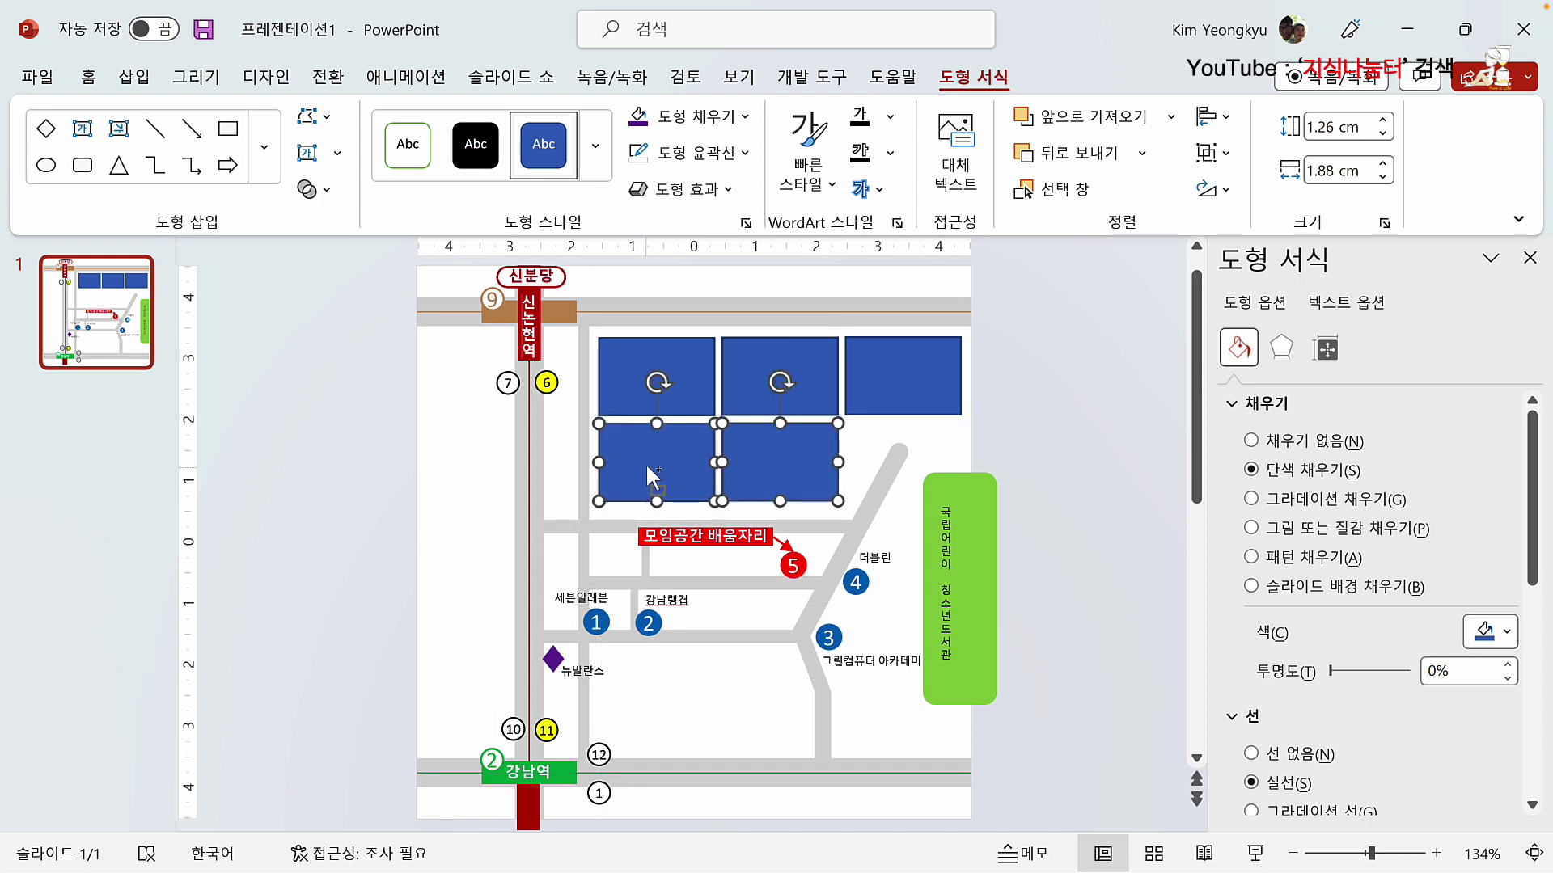
{"action": "left_click", "coordinate": [1035, 431]}
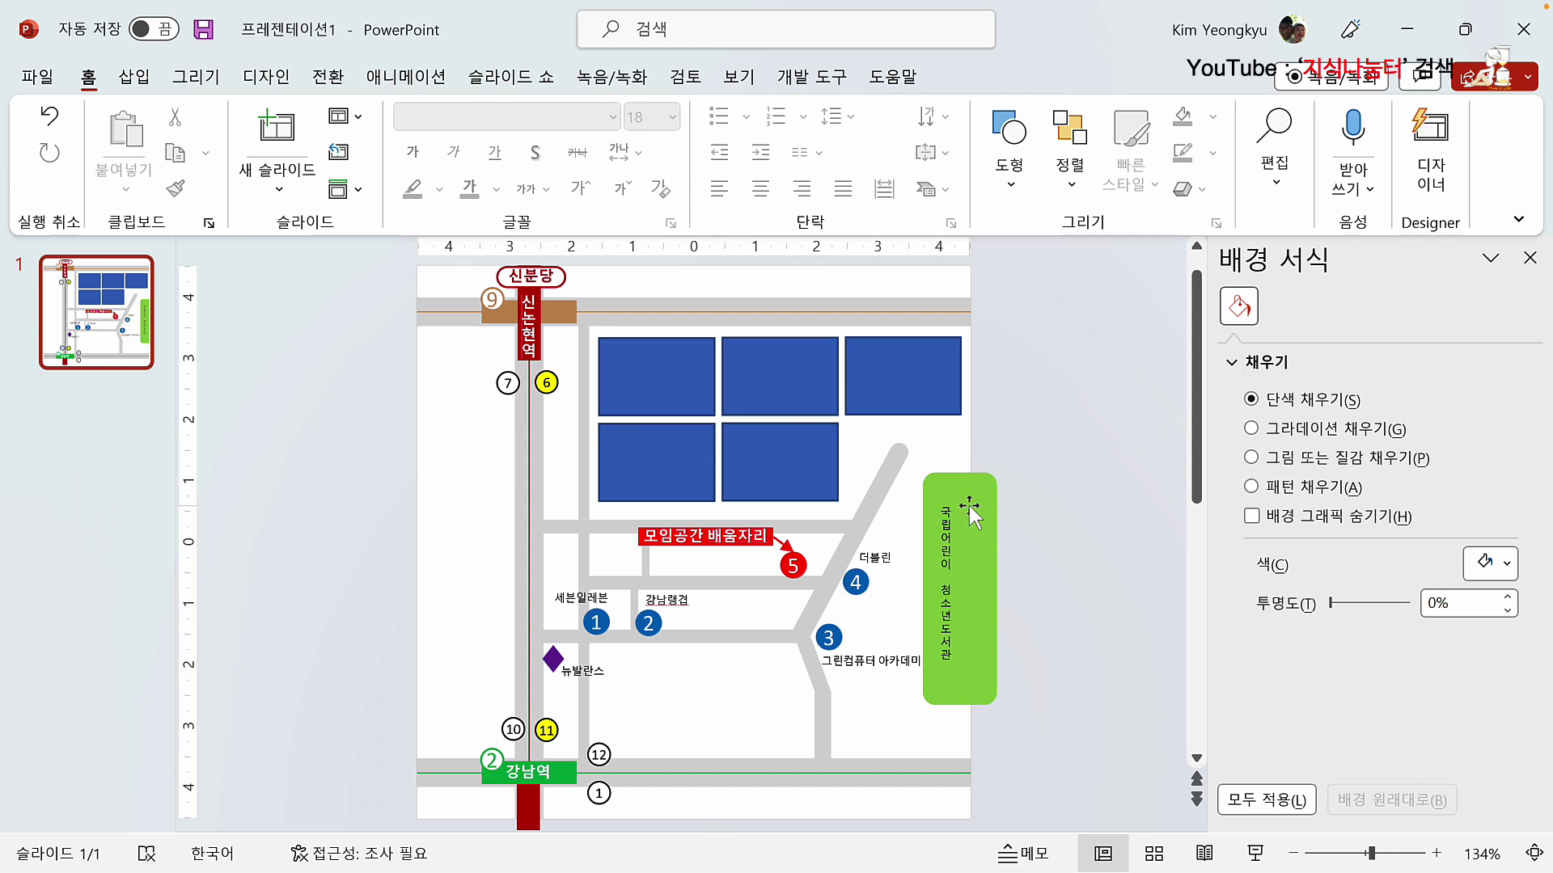
Step: Fill the first rectangle of the upper row with the picture 2-2.png from the 약도1 folder
{"action": "left_click", "coordinate": [642, 366]}
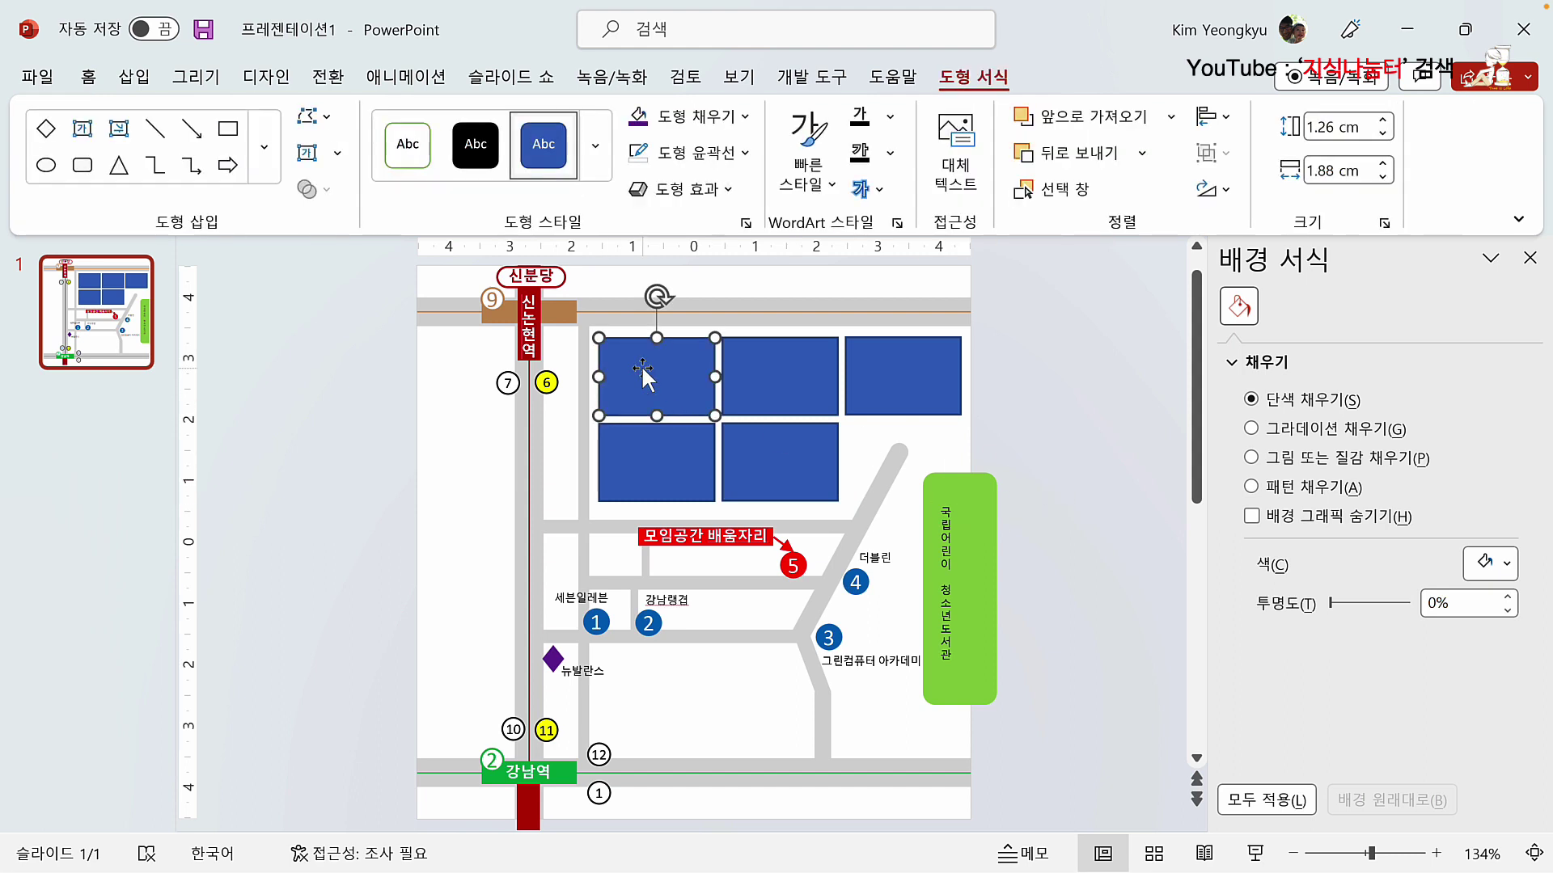
{"action": "left_click", "coordinate": [742, 117]}
{"action": "left_click", "coordinate": [702, 568]}
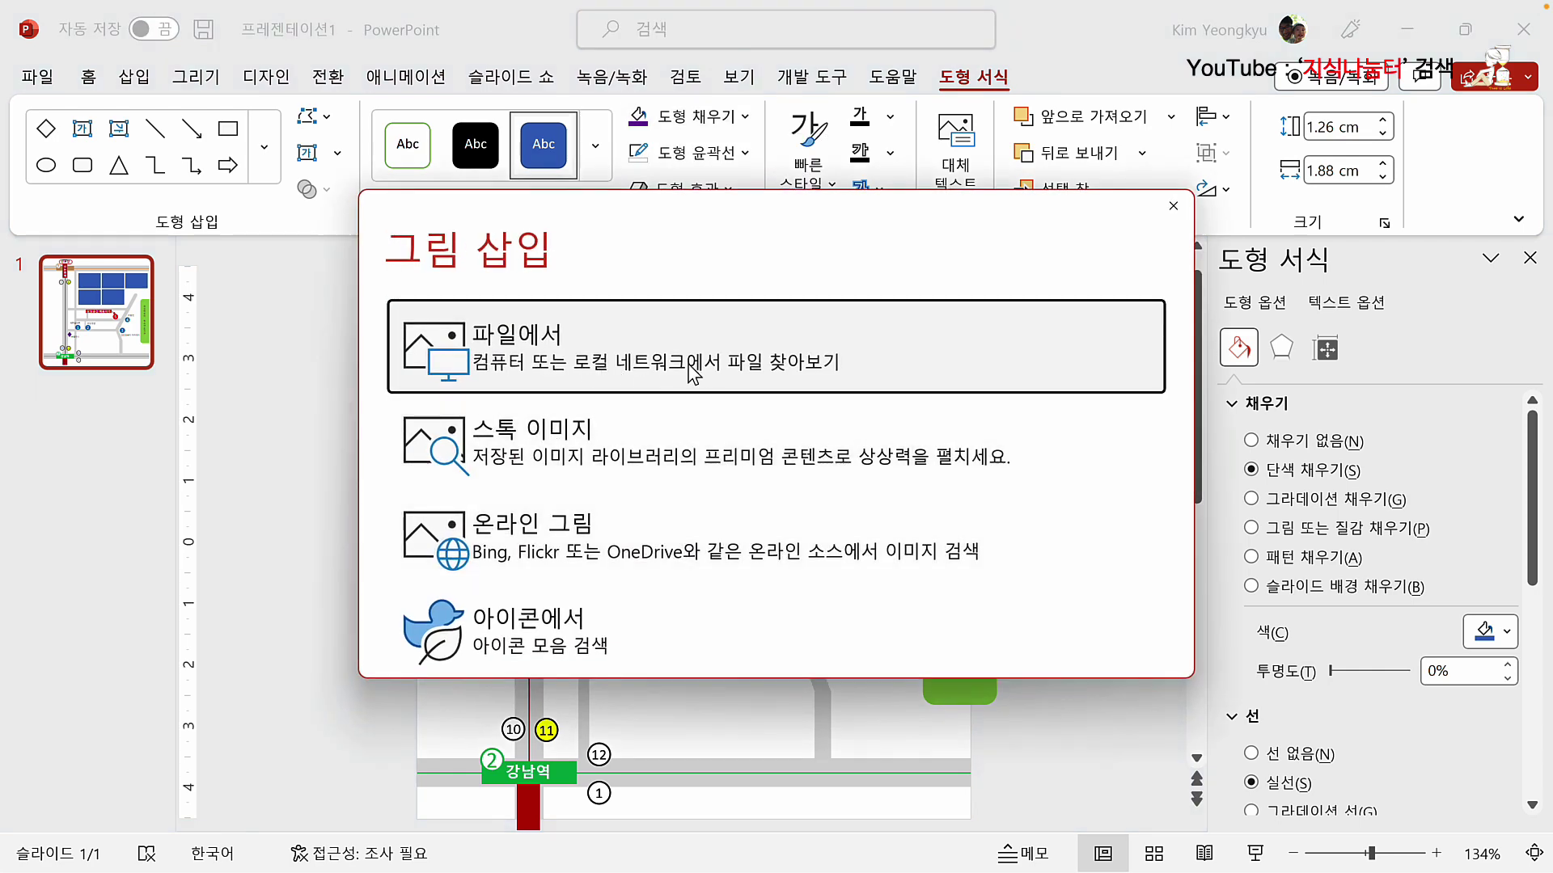
{"action": "left_click", "coordinate": [586, 359]}
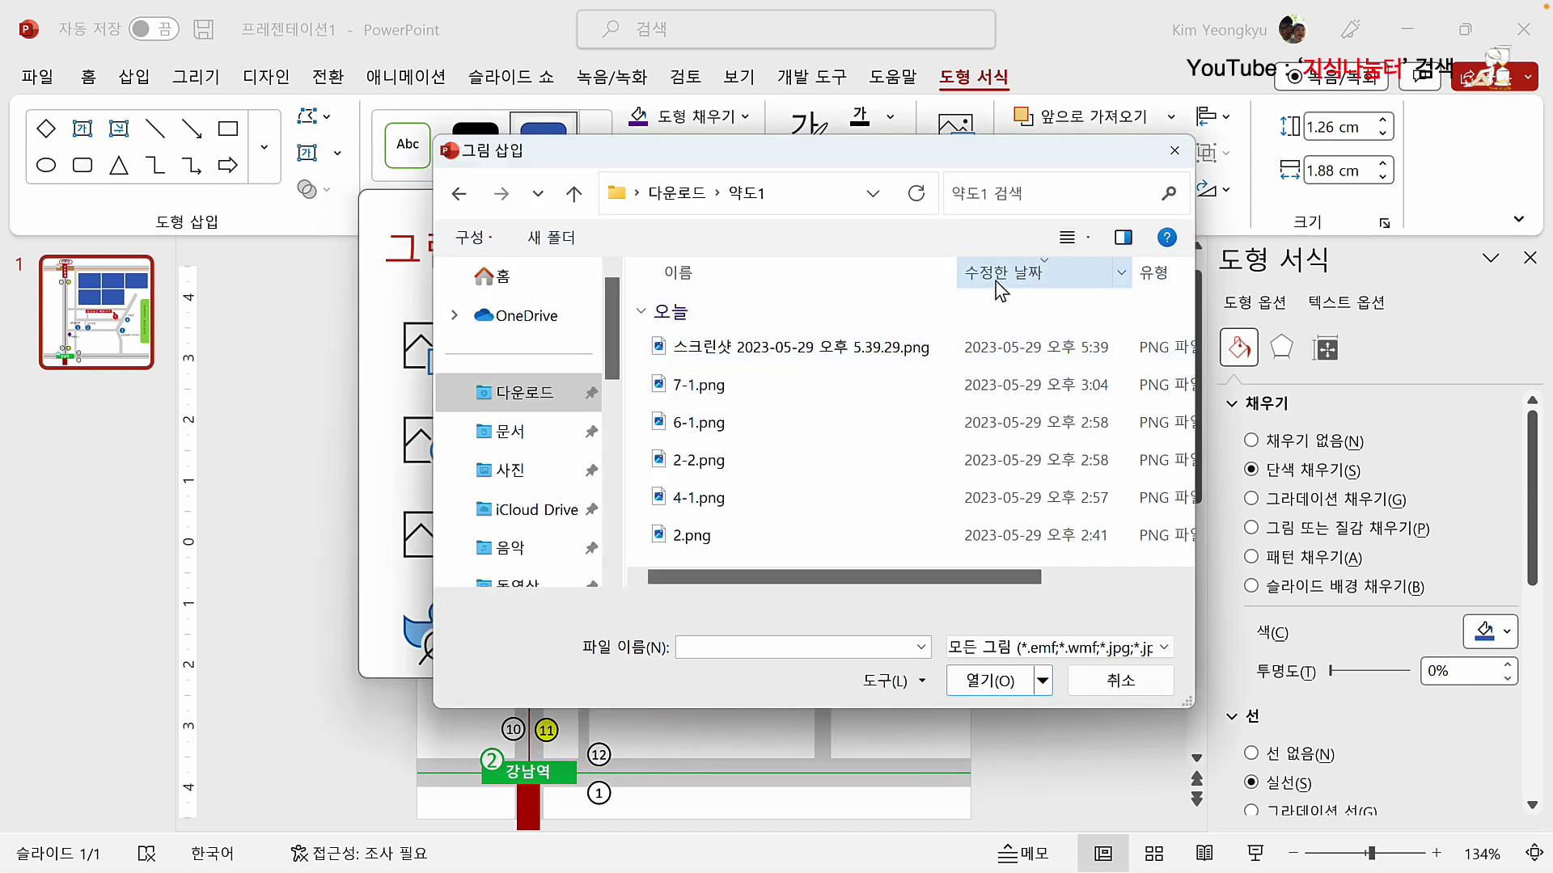
{"action": "left_click", "coordinate": [1091, 239]}
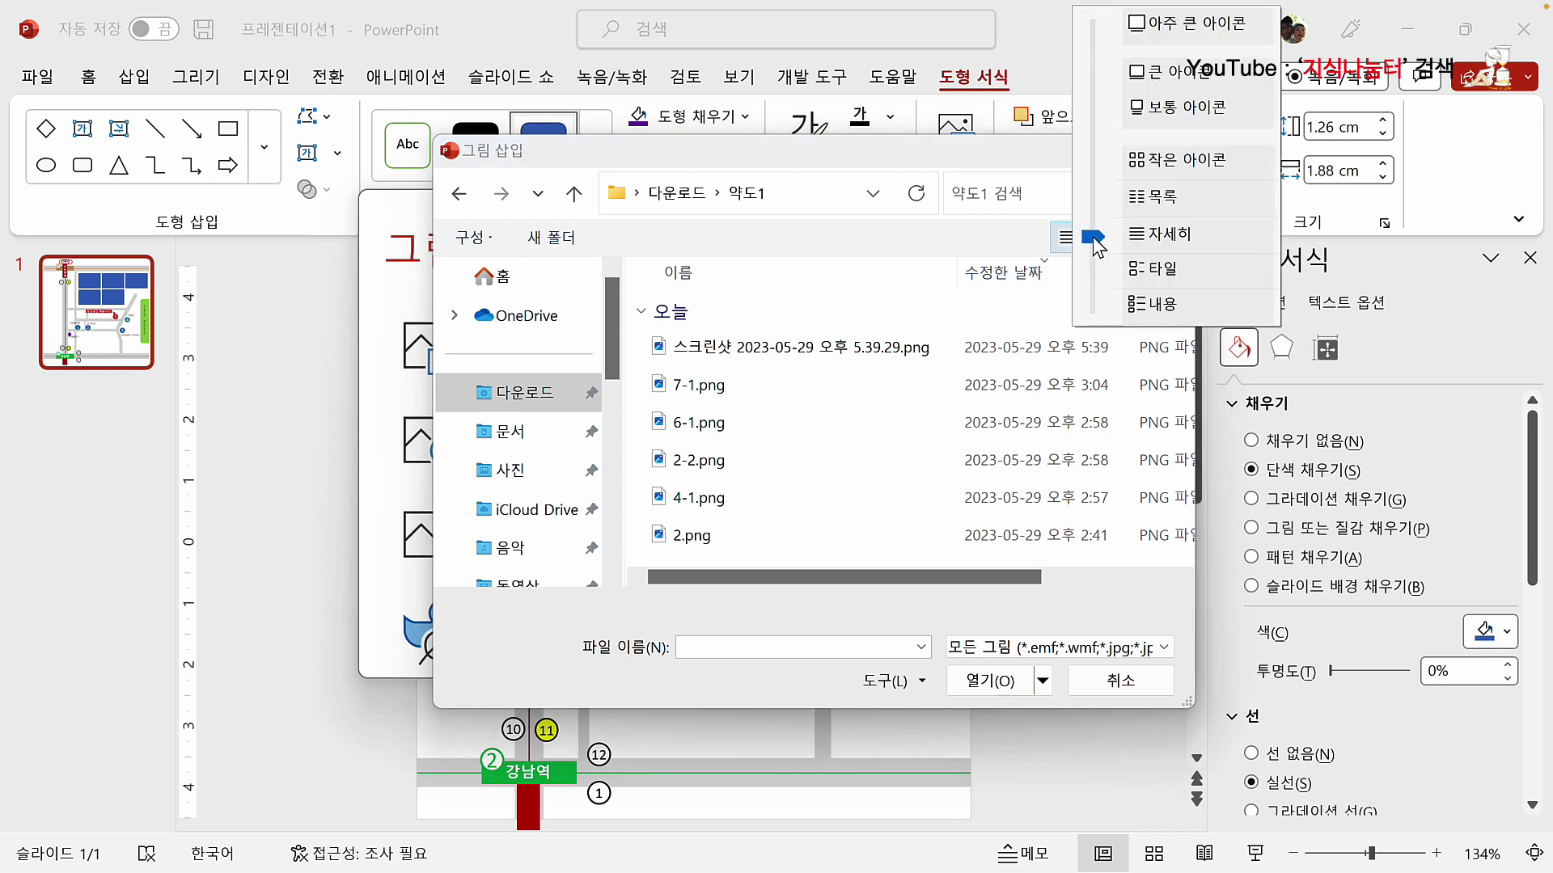
{"action": "left_click", "coordinate": [1169, 79]}
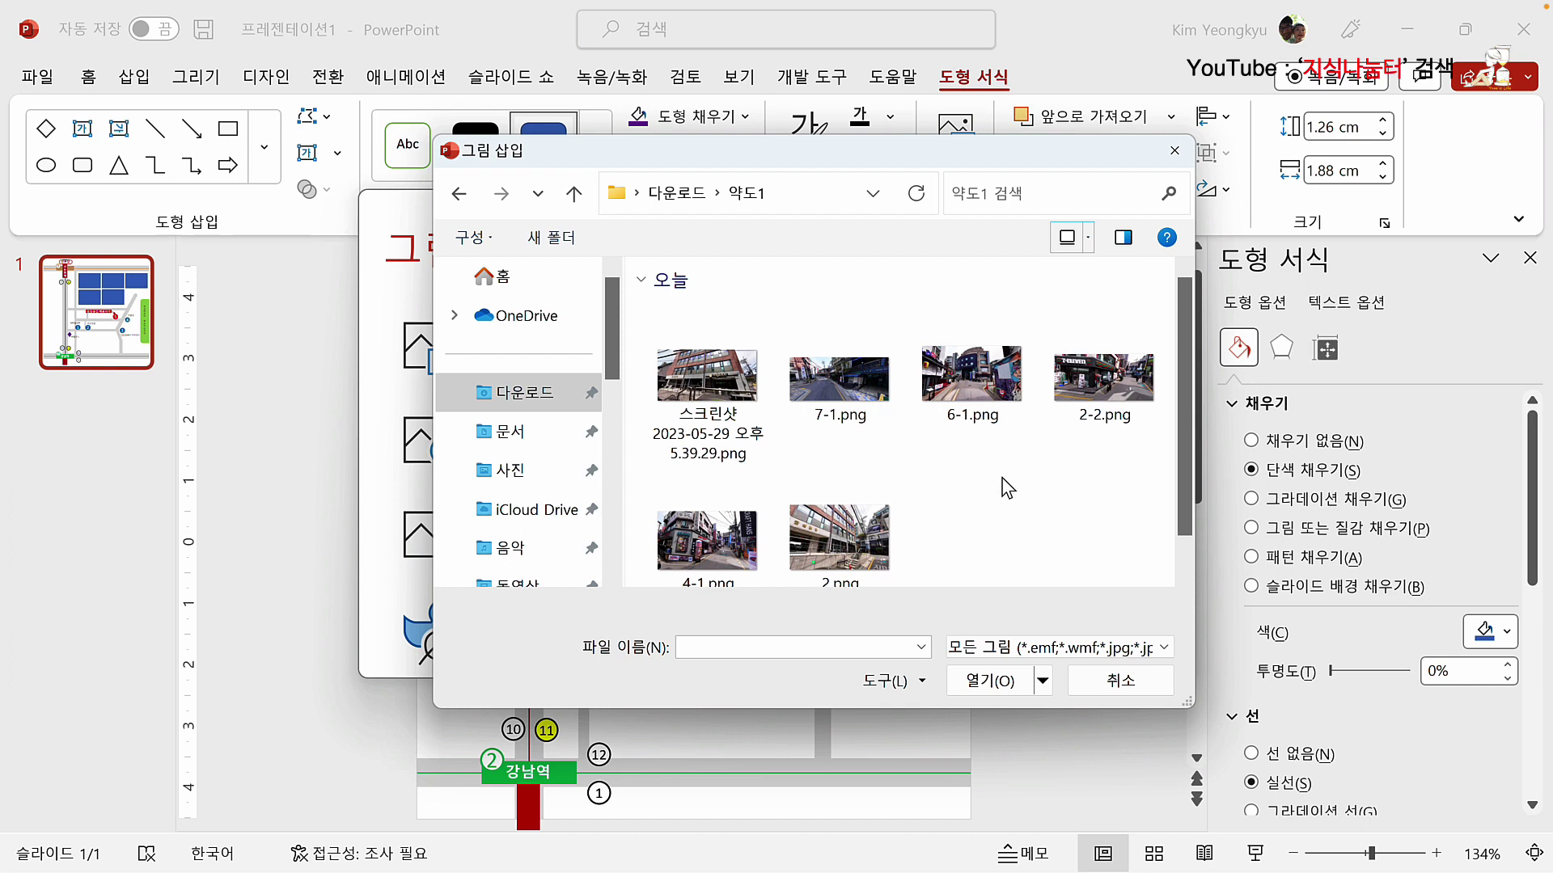
{"action": "left_click", "coordinate": [1104, 388]}
{"action": "left_click", "coordinate": [1002, 678]}
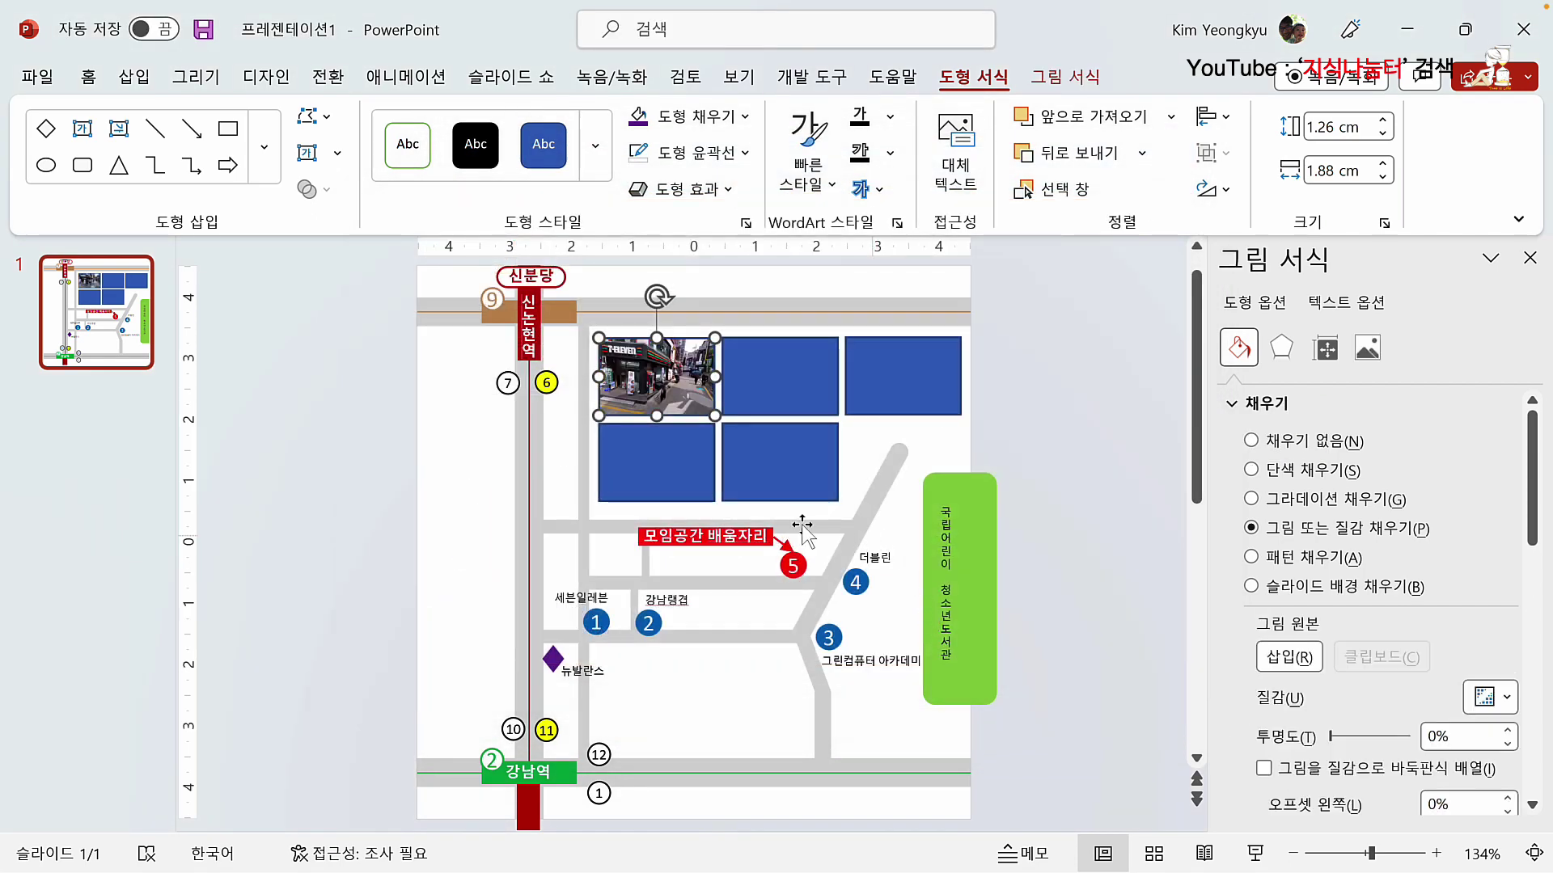
Step: Fill the first rectangle of the lower row with the picture 4-1.png from the 약도1 folder
{"action": "left_click", "coordinate": [654, 477]}
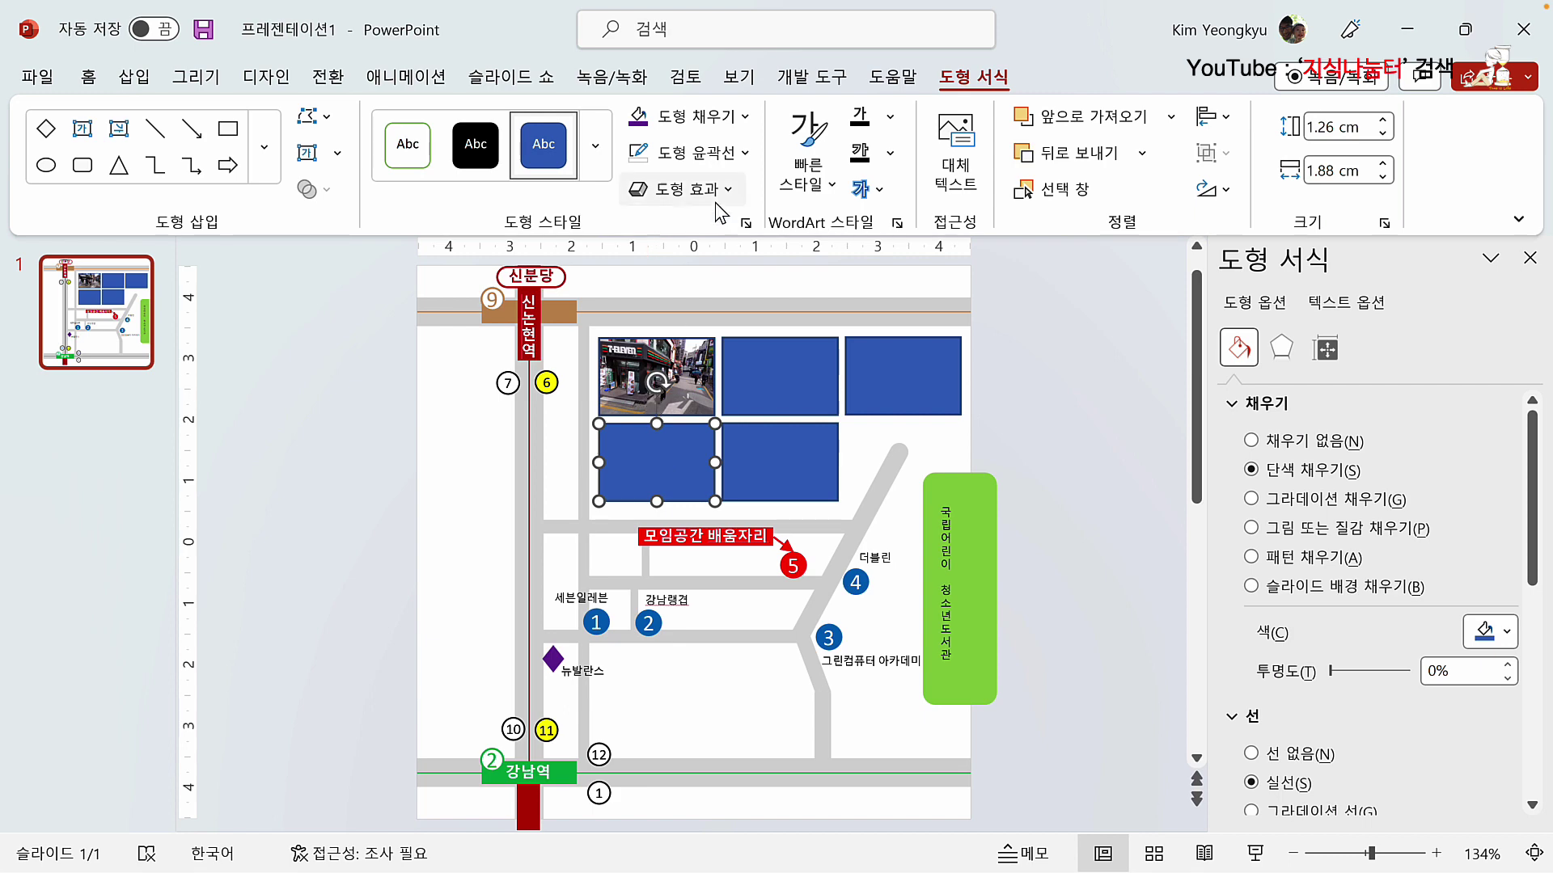
{"action": "left_click", "coordinate": [740, 115]}
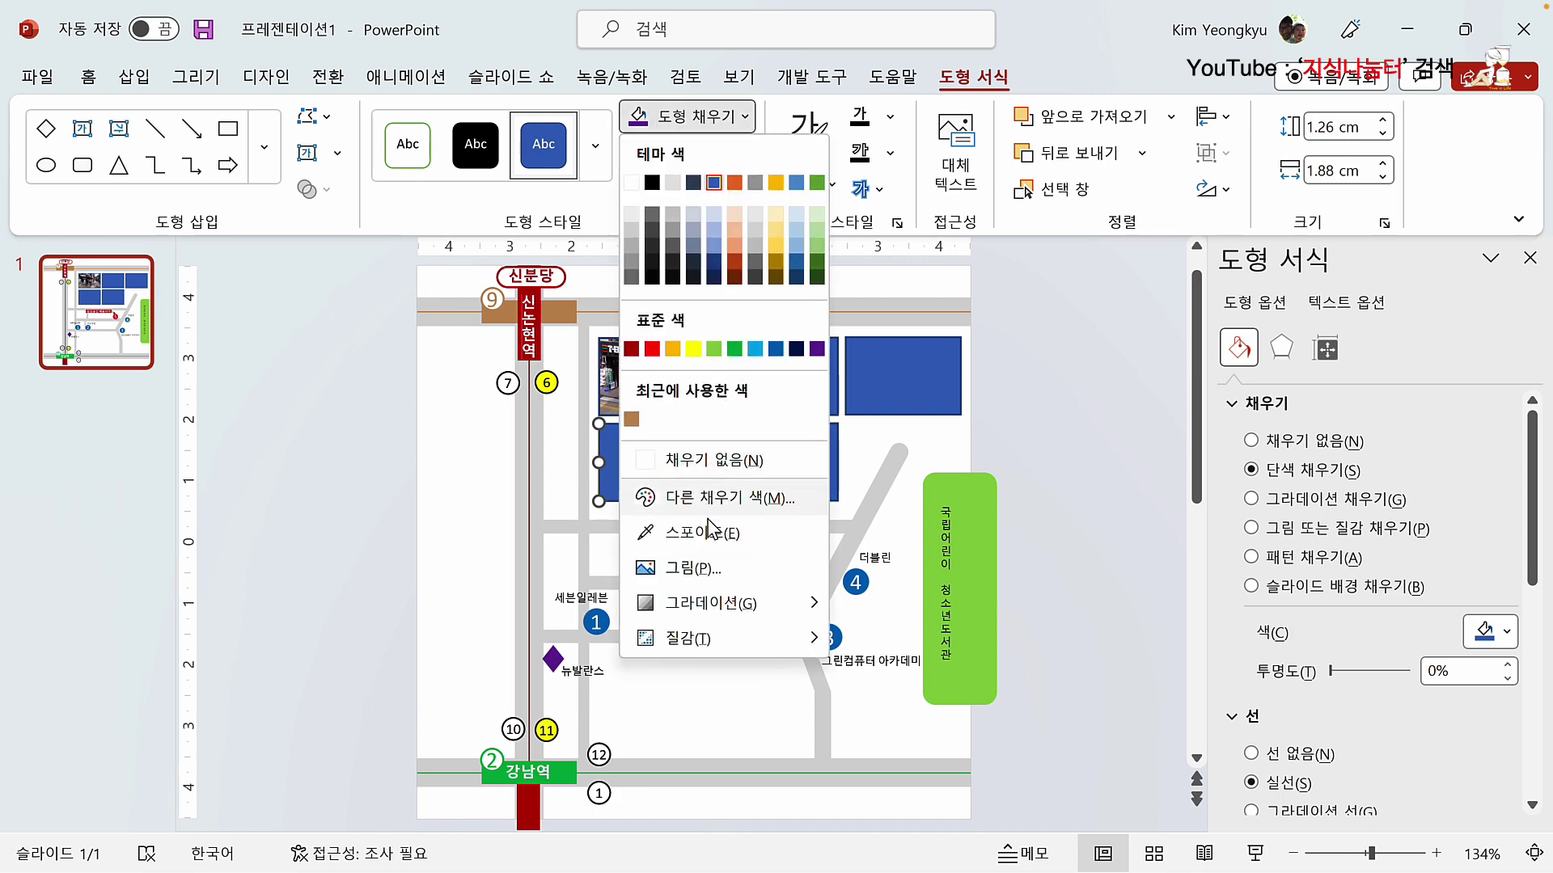
{"action": "left_click", "coordinate": [680, 568]}
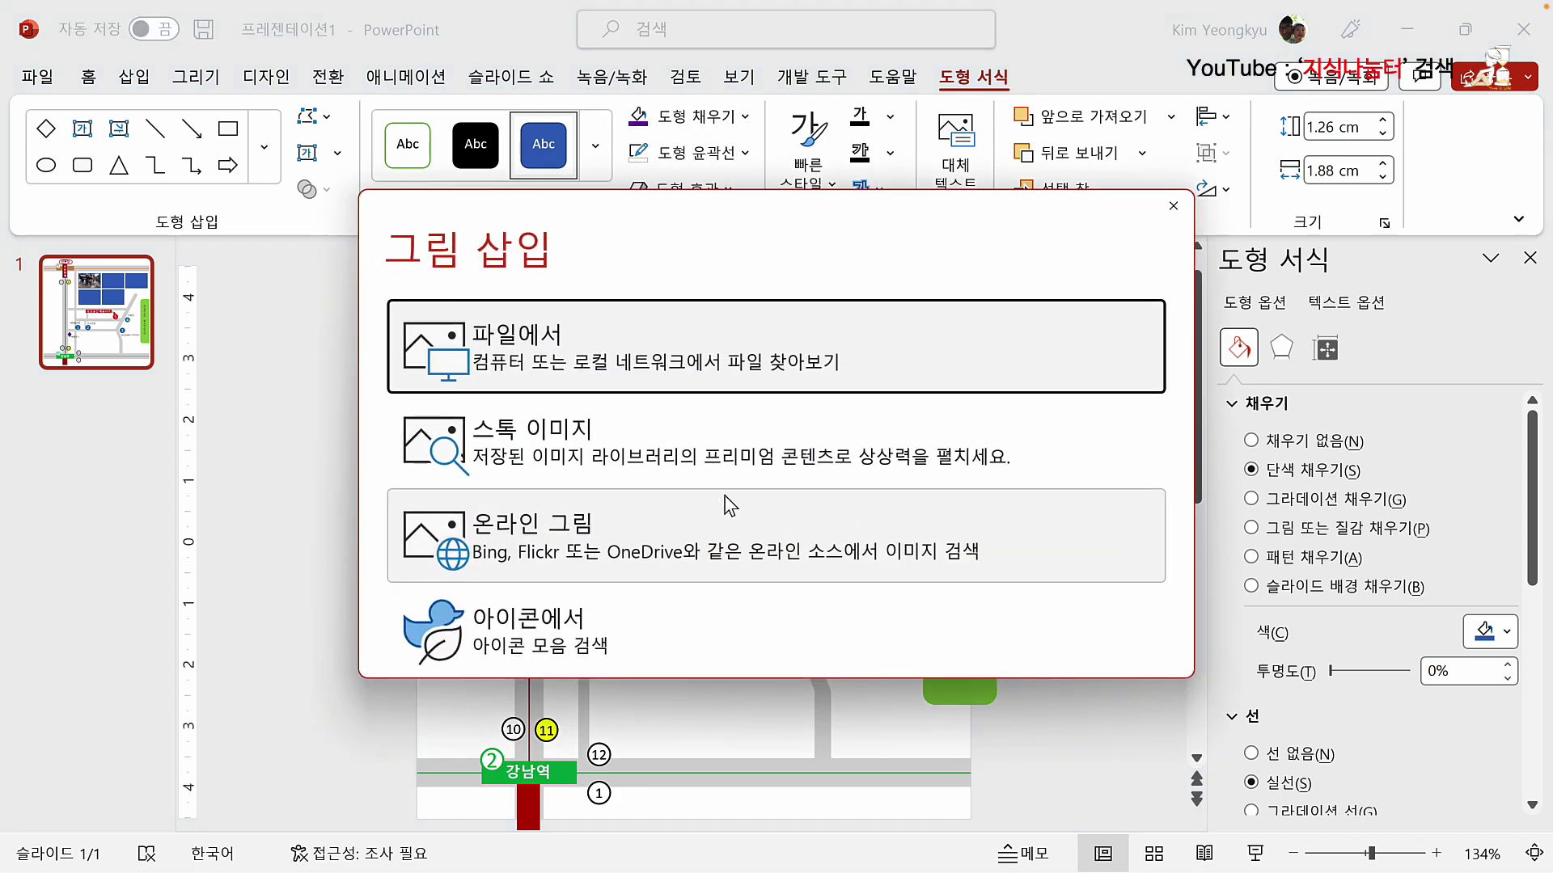
{"action": "left_click", "coordinate": [703, 371]}
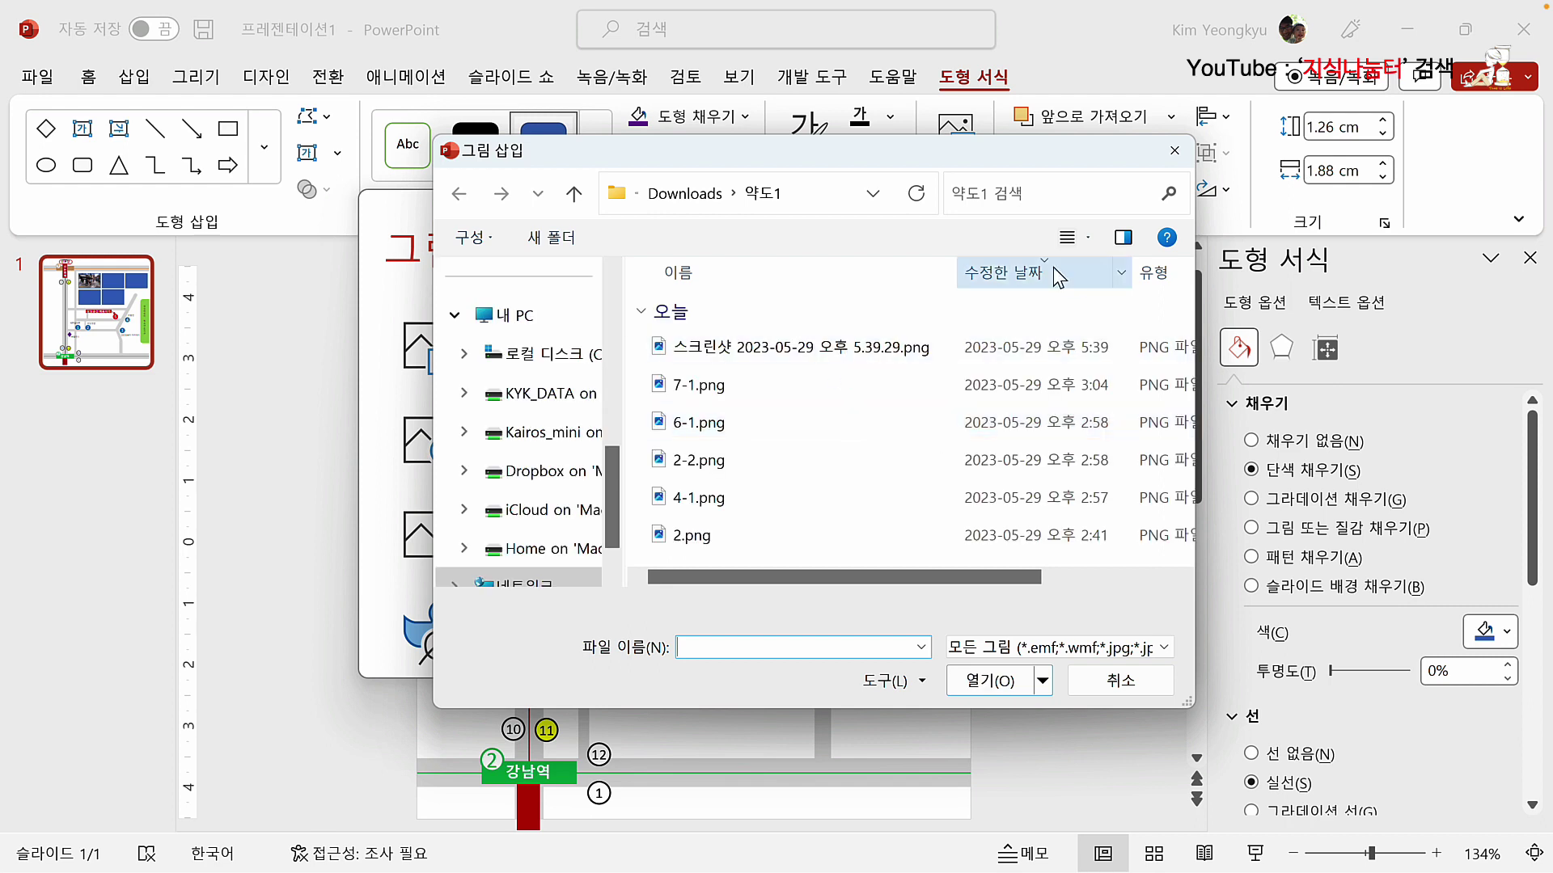
{"action": "left_click", "coordinate": [1087, 237]}
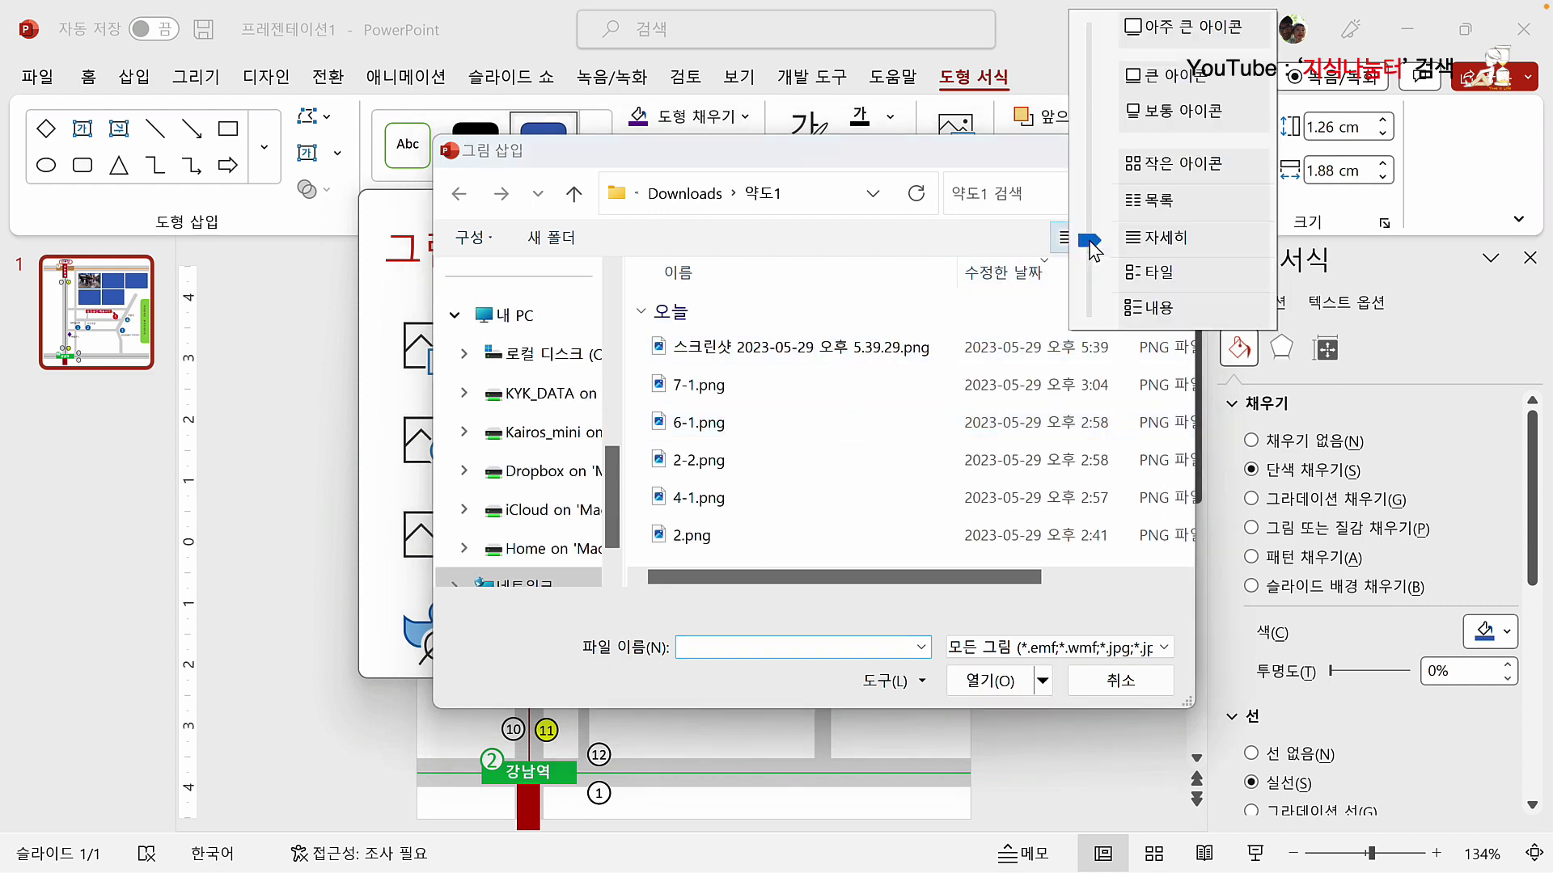
{"action": "left_click", "coordinate": [1174, 109]}
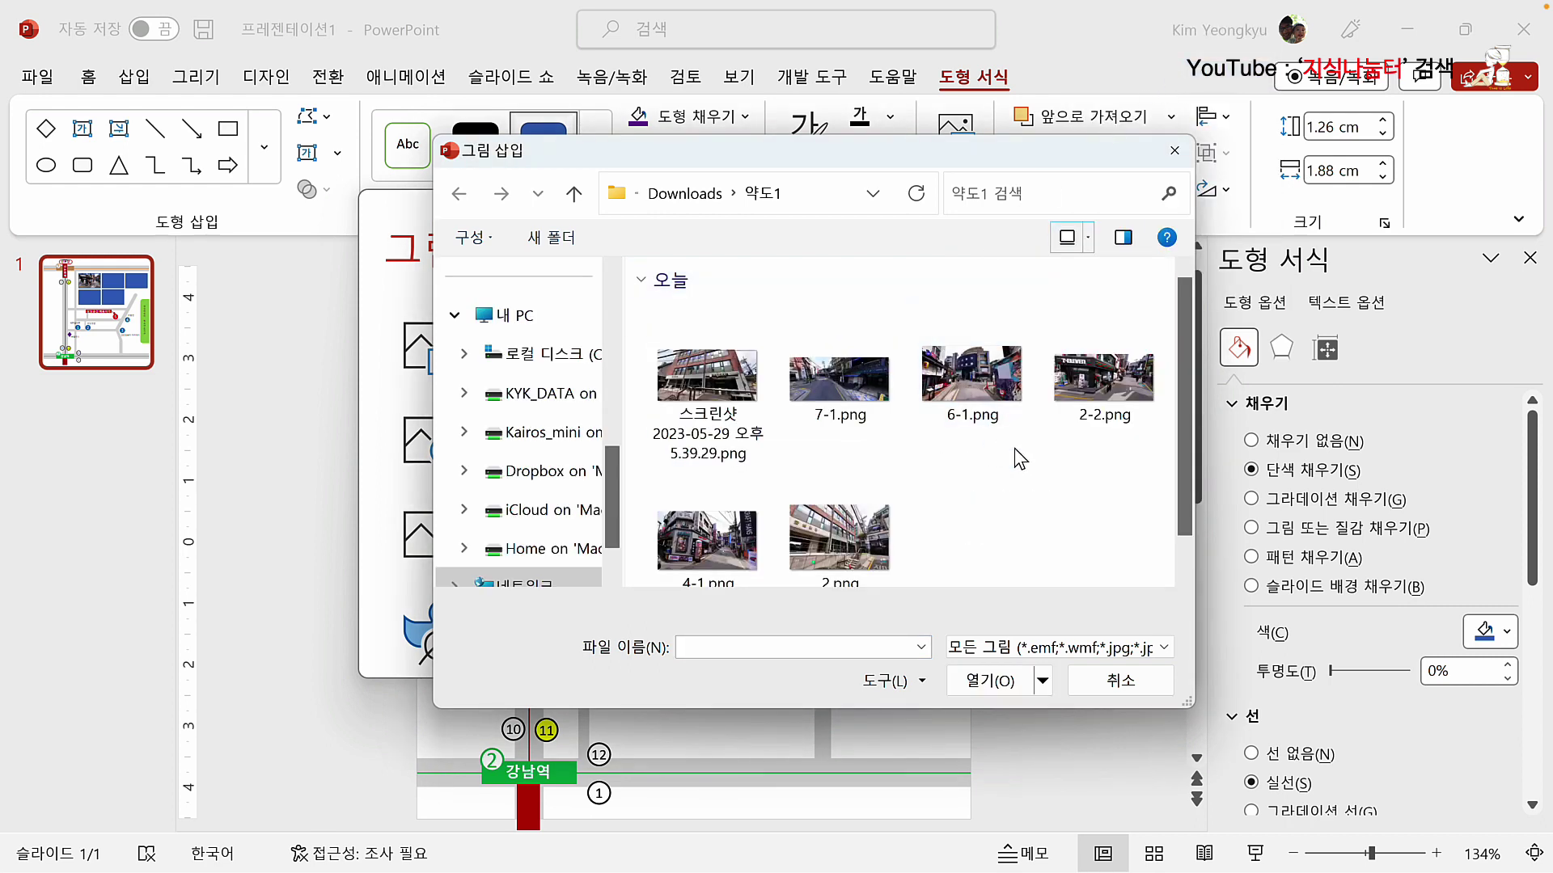
{"action": "left_click", "coordinate": [708, 538]}
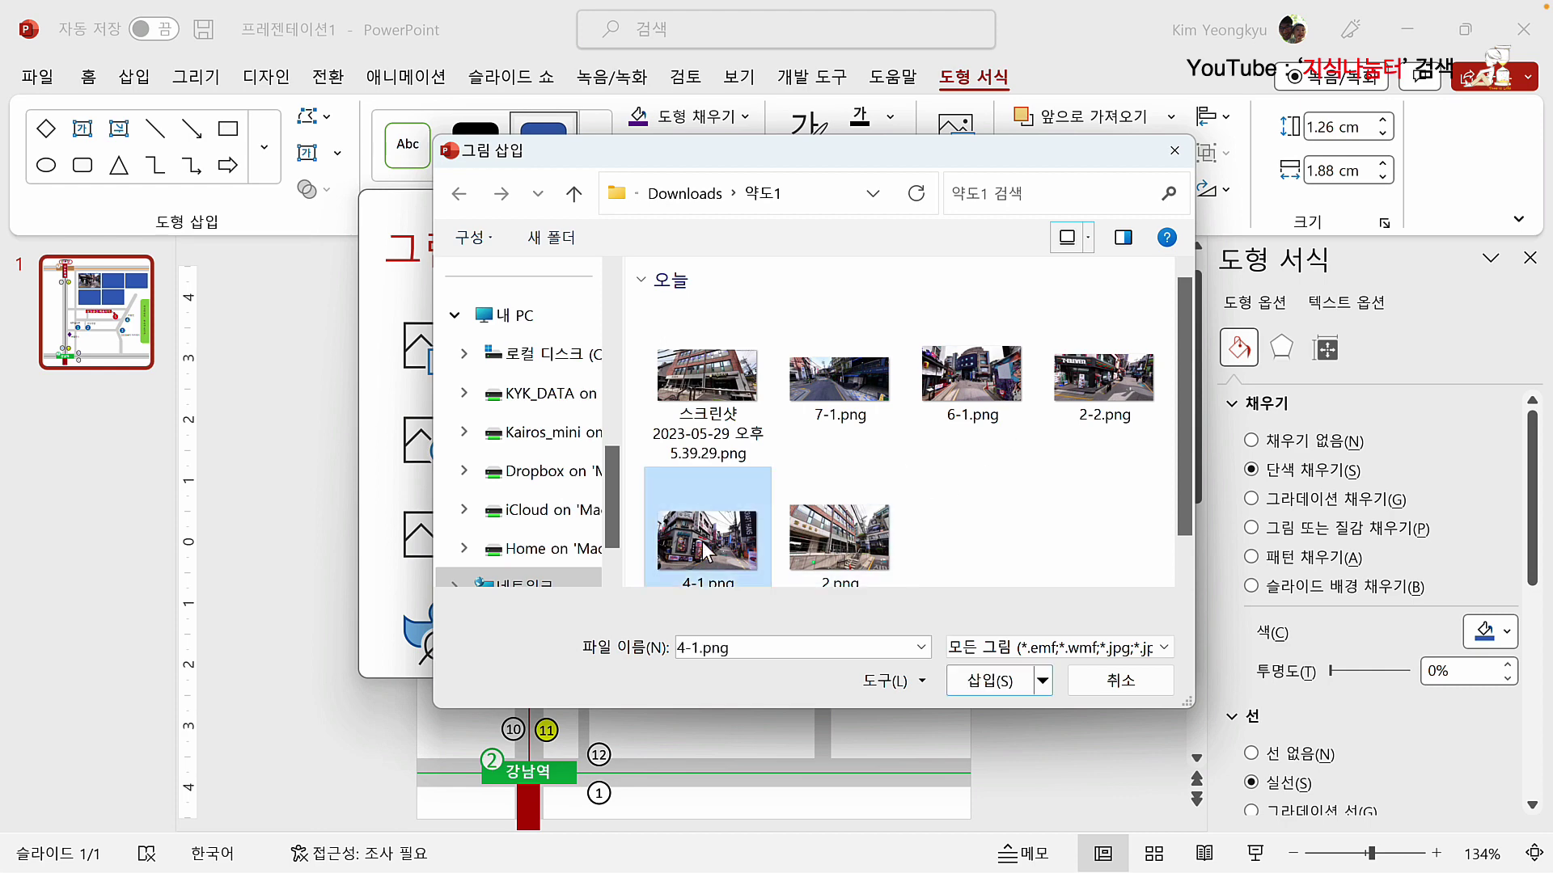
{"action": "left_click", "coordinate": [988, 683]}
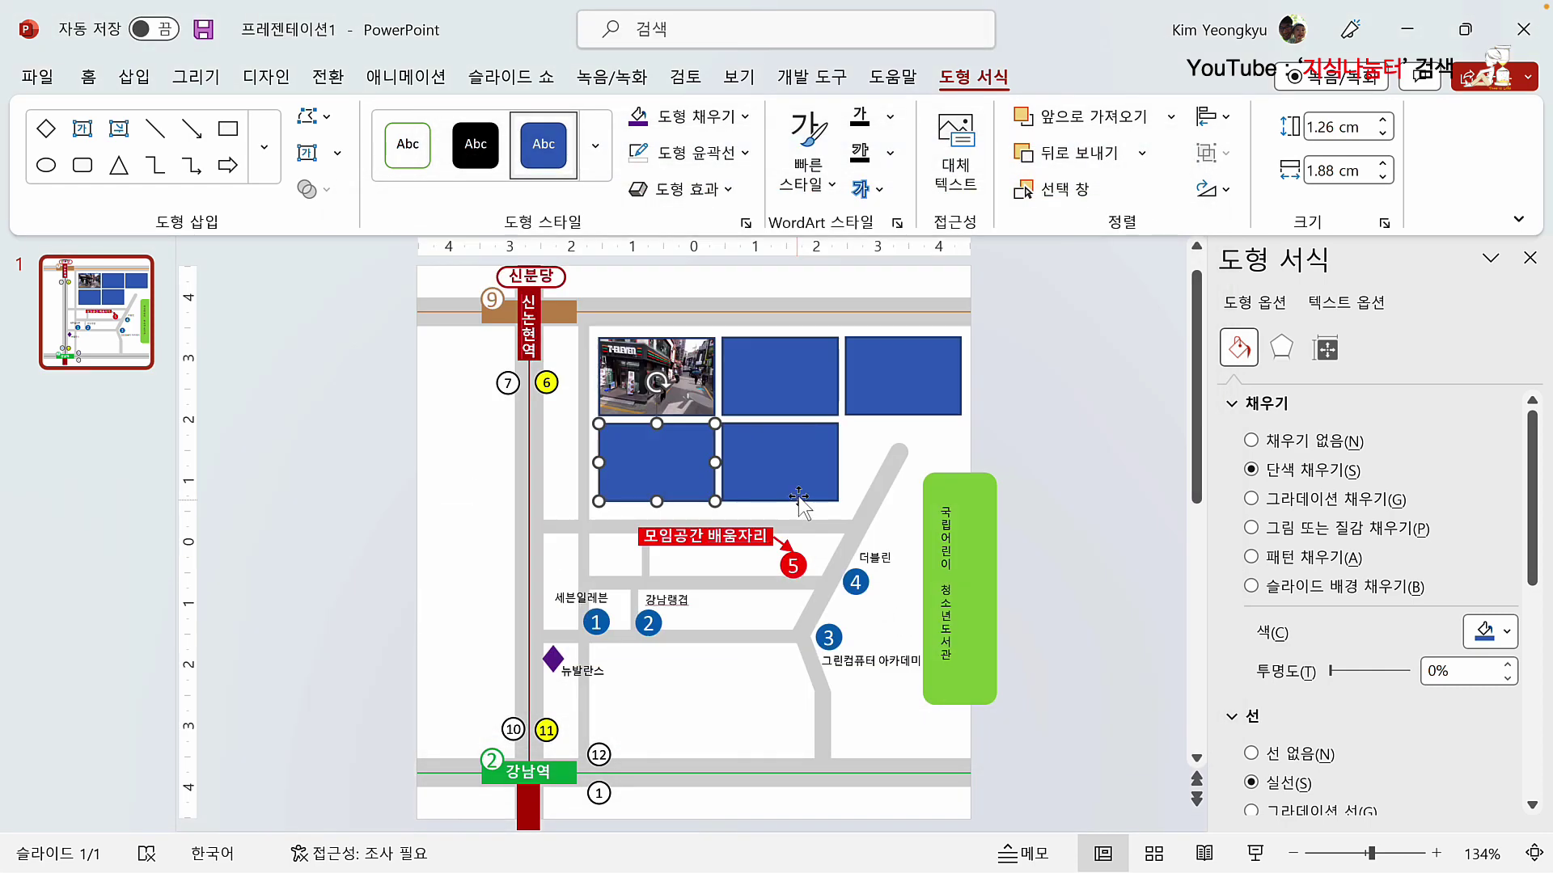
Step: Fill the second rectangle of the upper row with 6-1.png and the second one of the lower row with 7-1.png
{"action": "left_click", "coordinate": [784, 380]}
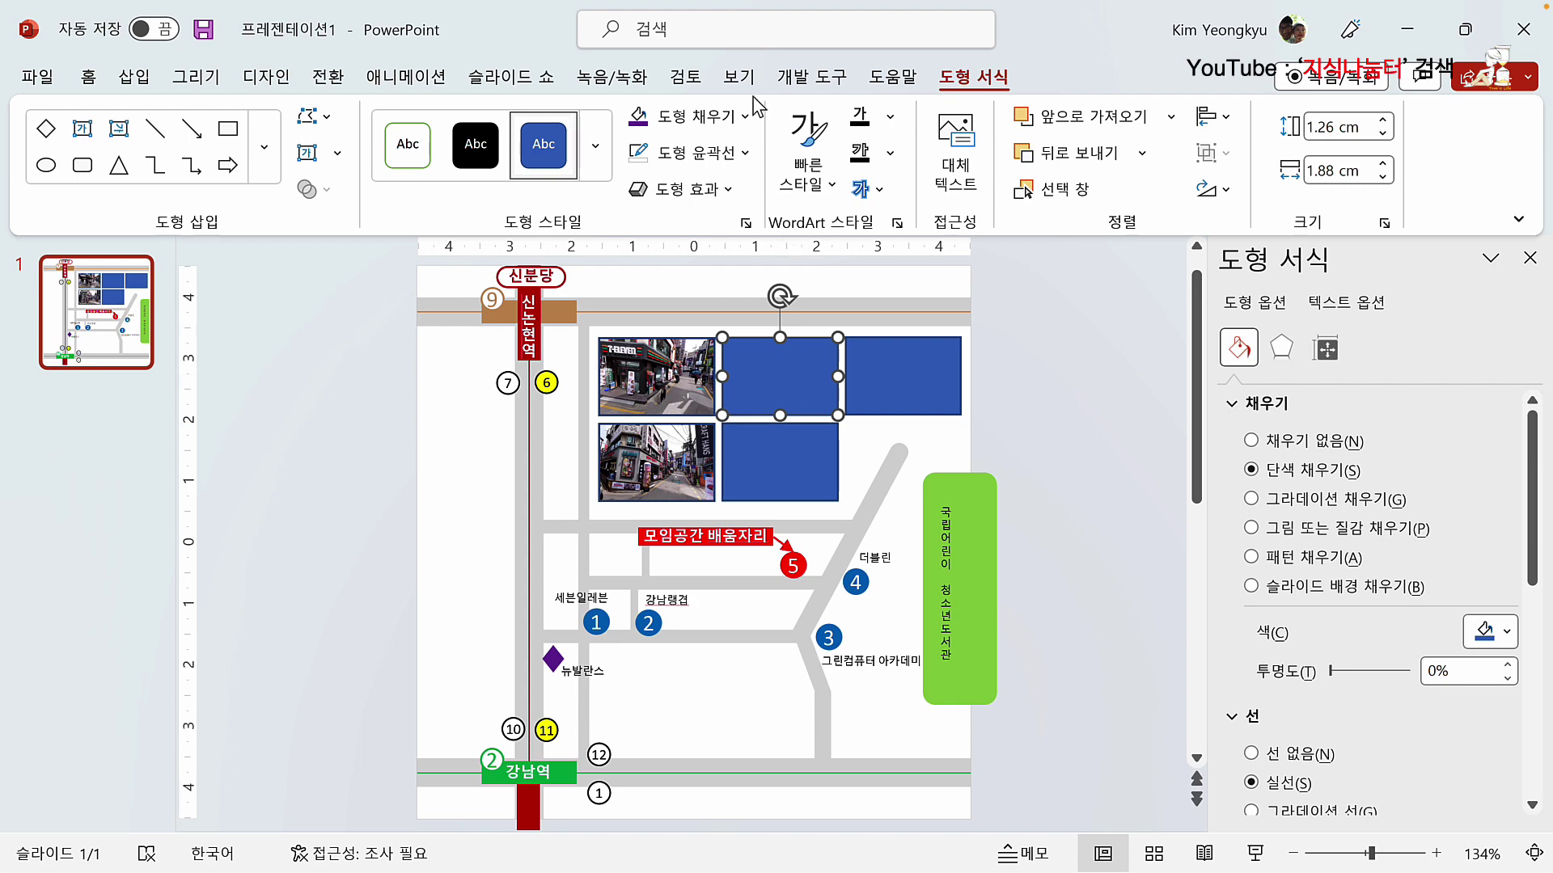
{"action": "left_click", "coordinate": [746, 123]}
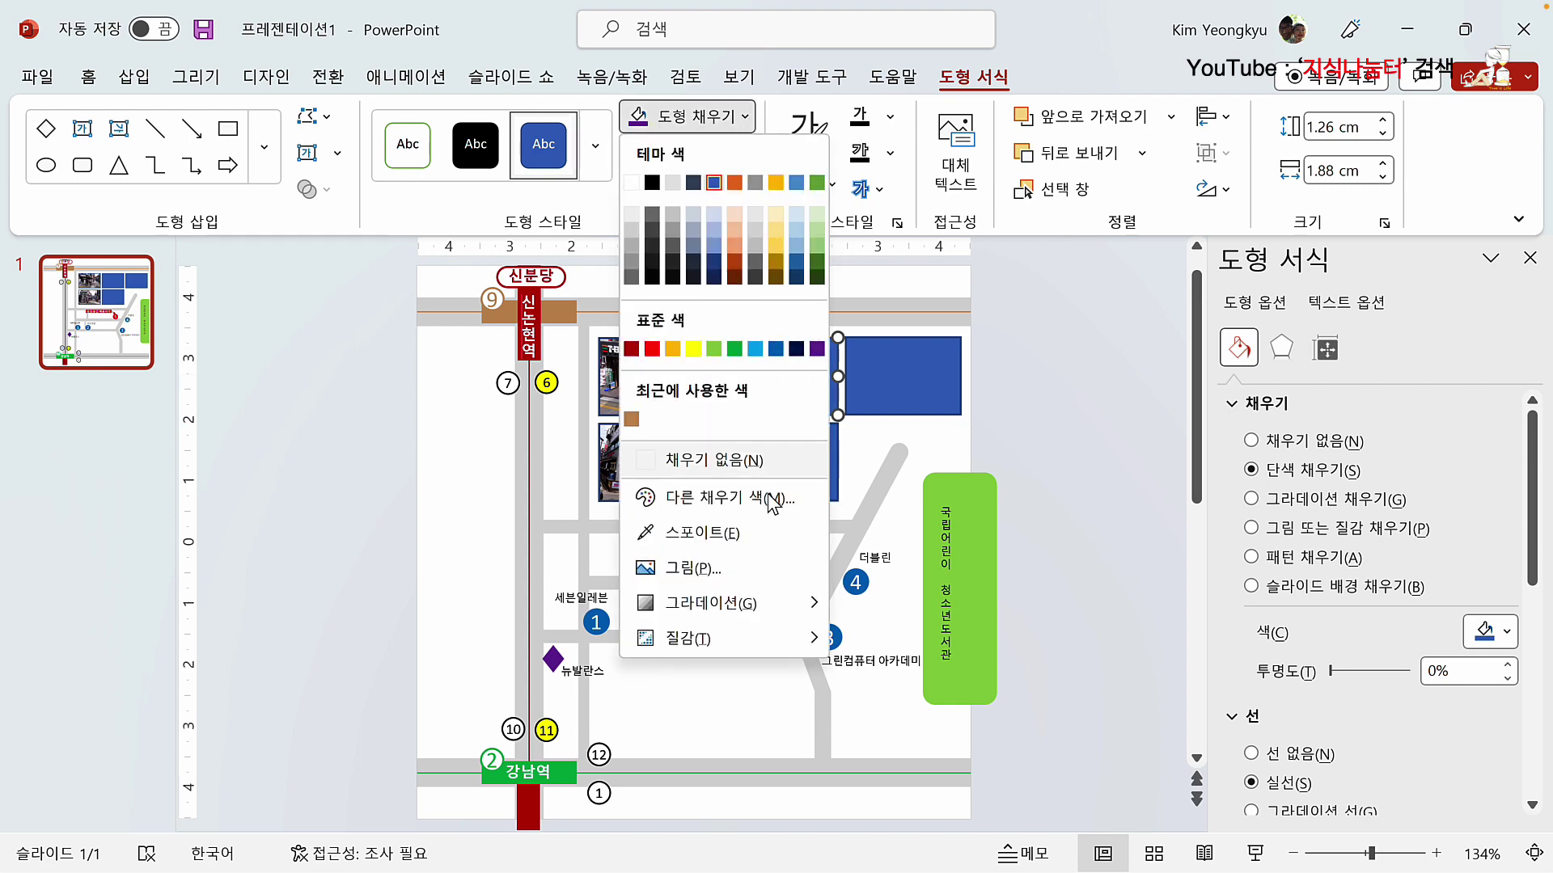
{"action": "left_click", "coordinate": [770, 577]}
{"action": "left_click", "coordinate": [970, 333]}
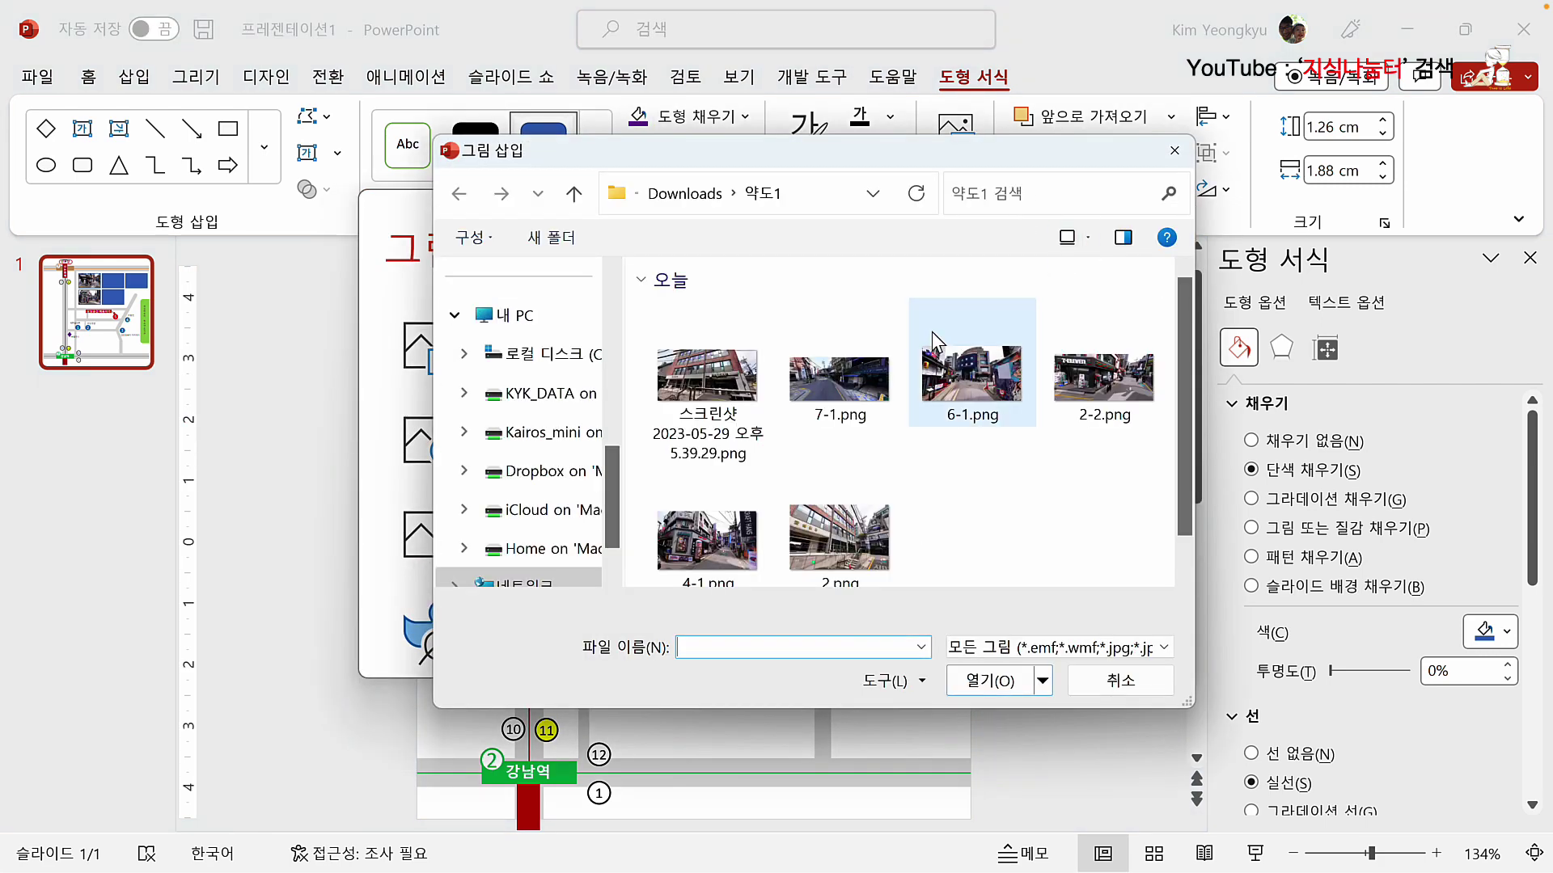
{"action": "left_click", "coordinate": [961, 386]}
{"action": "double_click", "coordinate": [960, 387]}
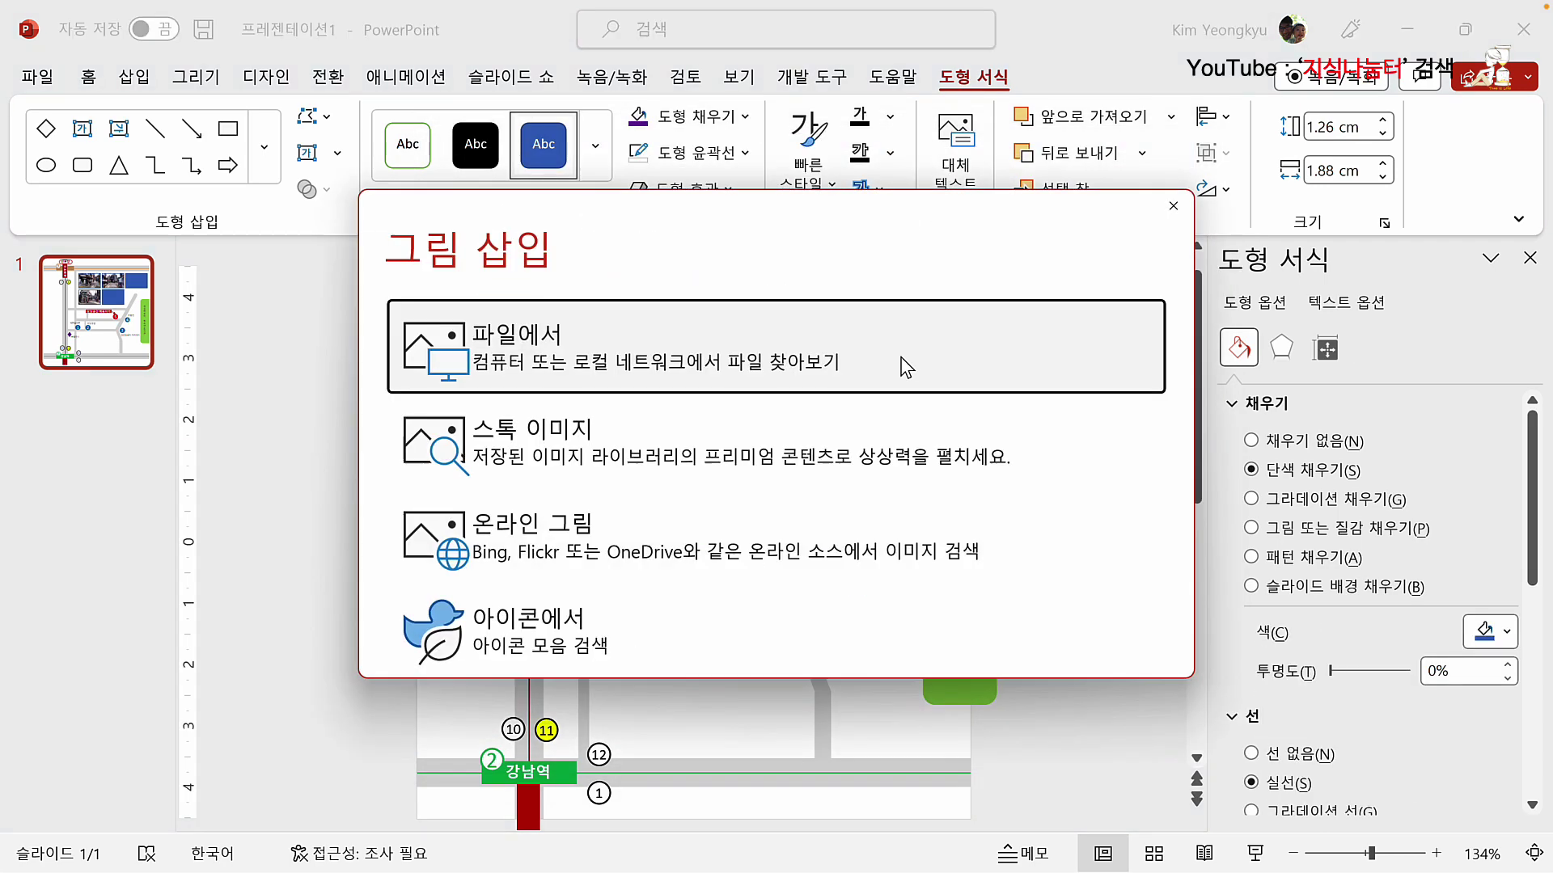
{"action": "left_click", "coordinate": [838, 376]}
{"action": "double_click", "coordinate": [839, 376]}
Step: Fill the third rectangle of the upper row with the picture 스크린샷 2023-05-29 오후 5.39.29.png
{"action": "left_click", "coordinate": [903, 381]}
{"action": "left_click", "coordinate": [746, 117]}
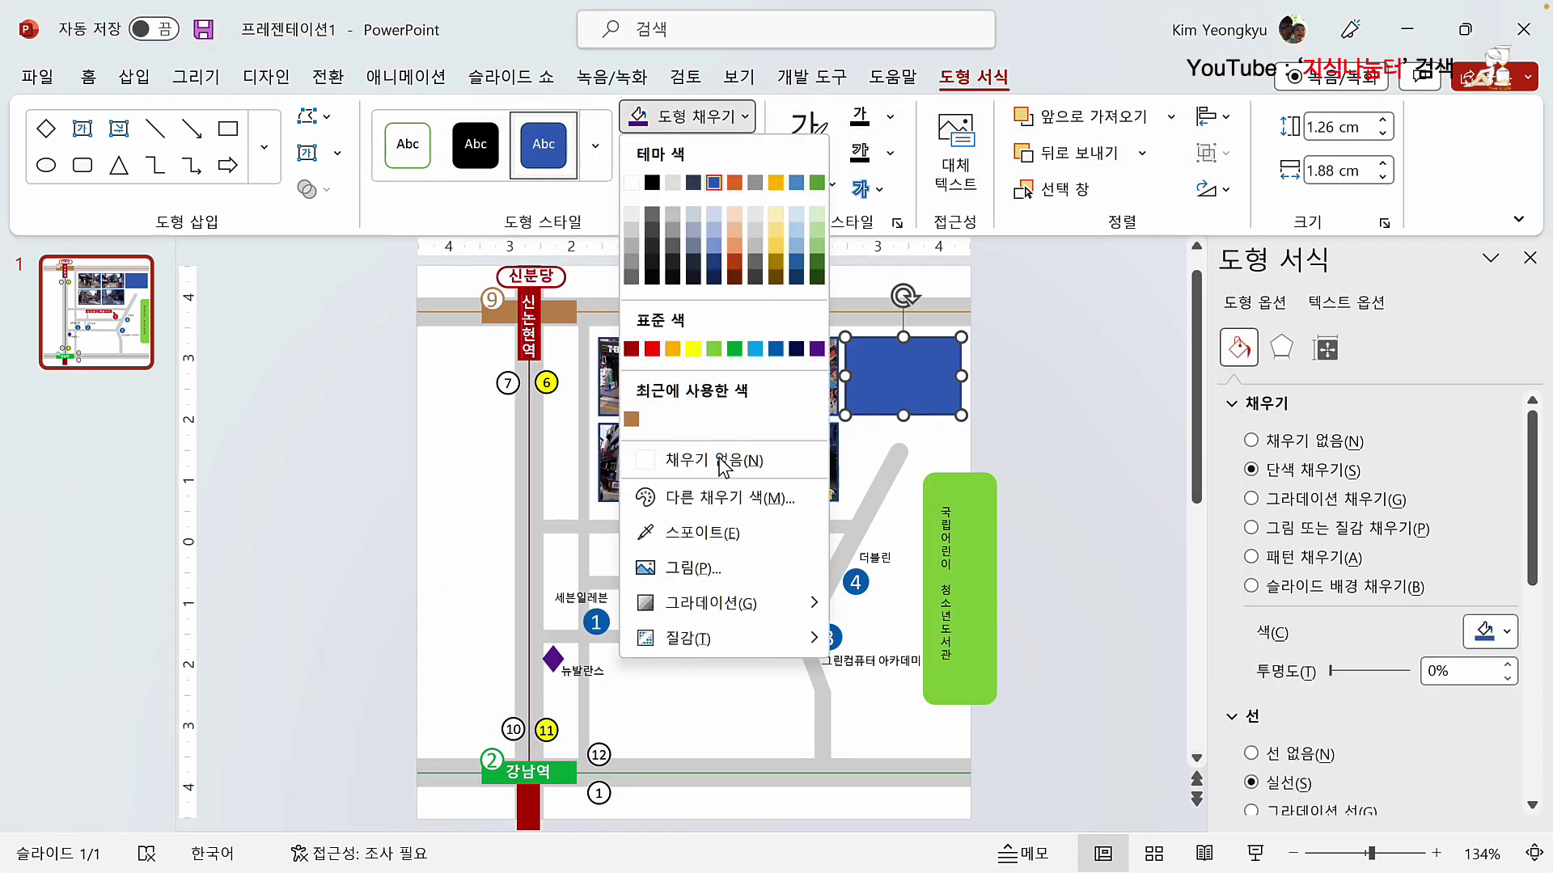
{"action": "left_click", "coordinate": [705, 568]}
{"action": "left_click", "coordinate": [734, 370]}
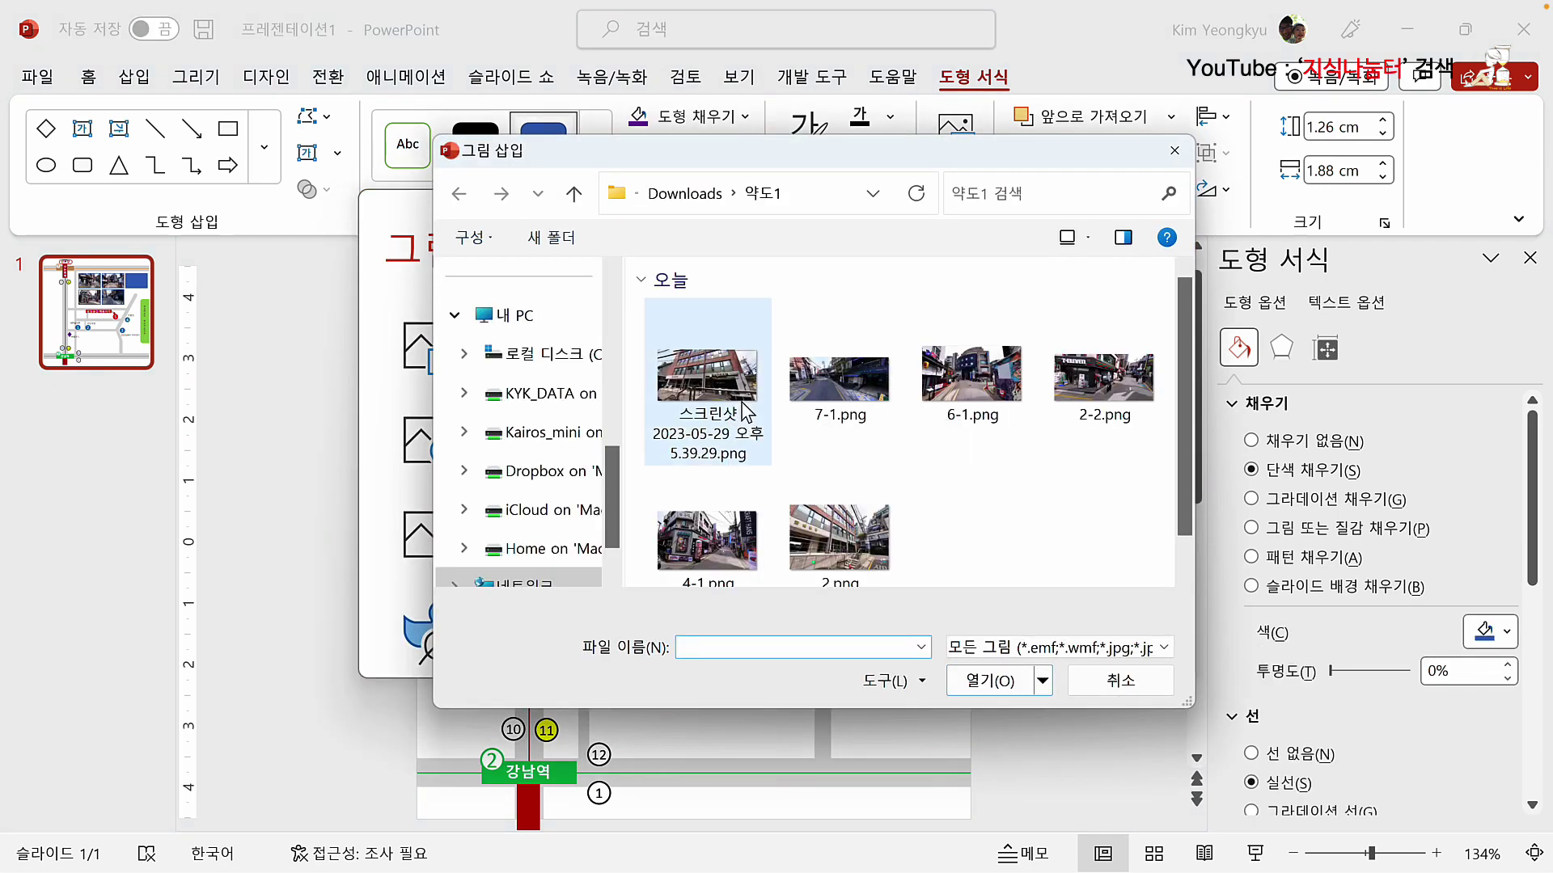
{"action": "double_click", "coordinate": [741, 409]}
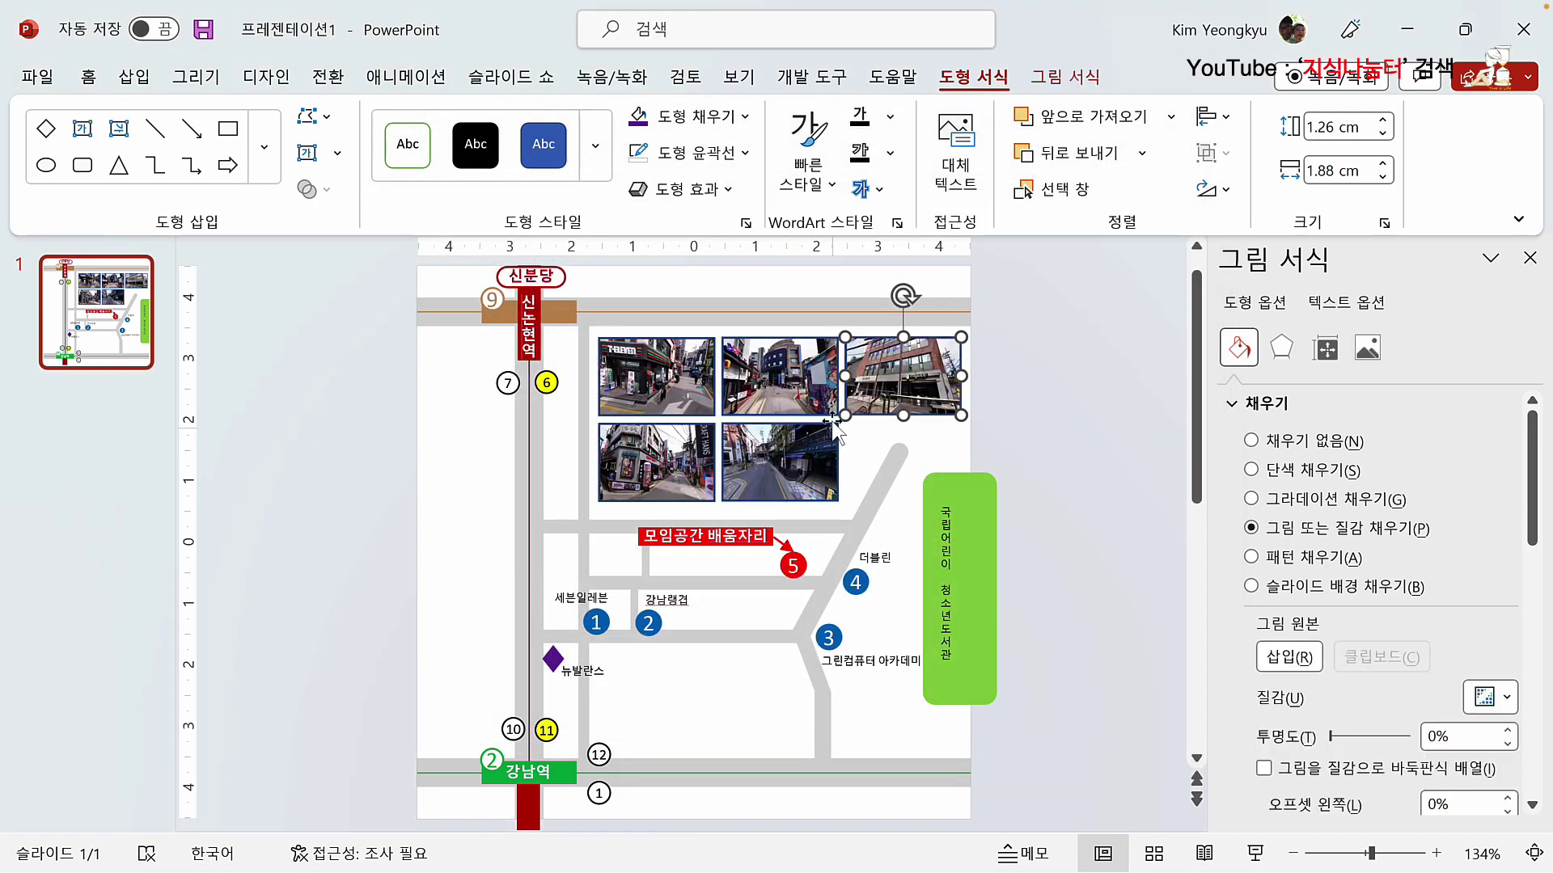
{"action": "left_click", "coordinate": [1023, 437]}
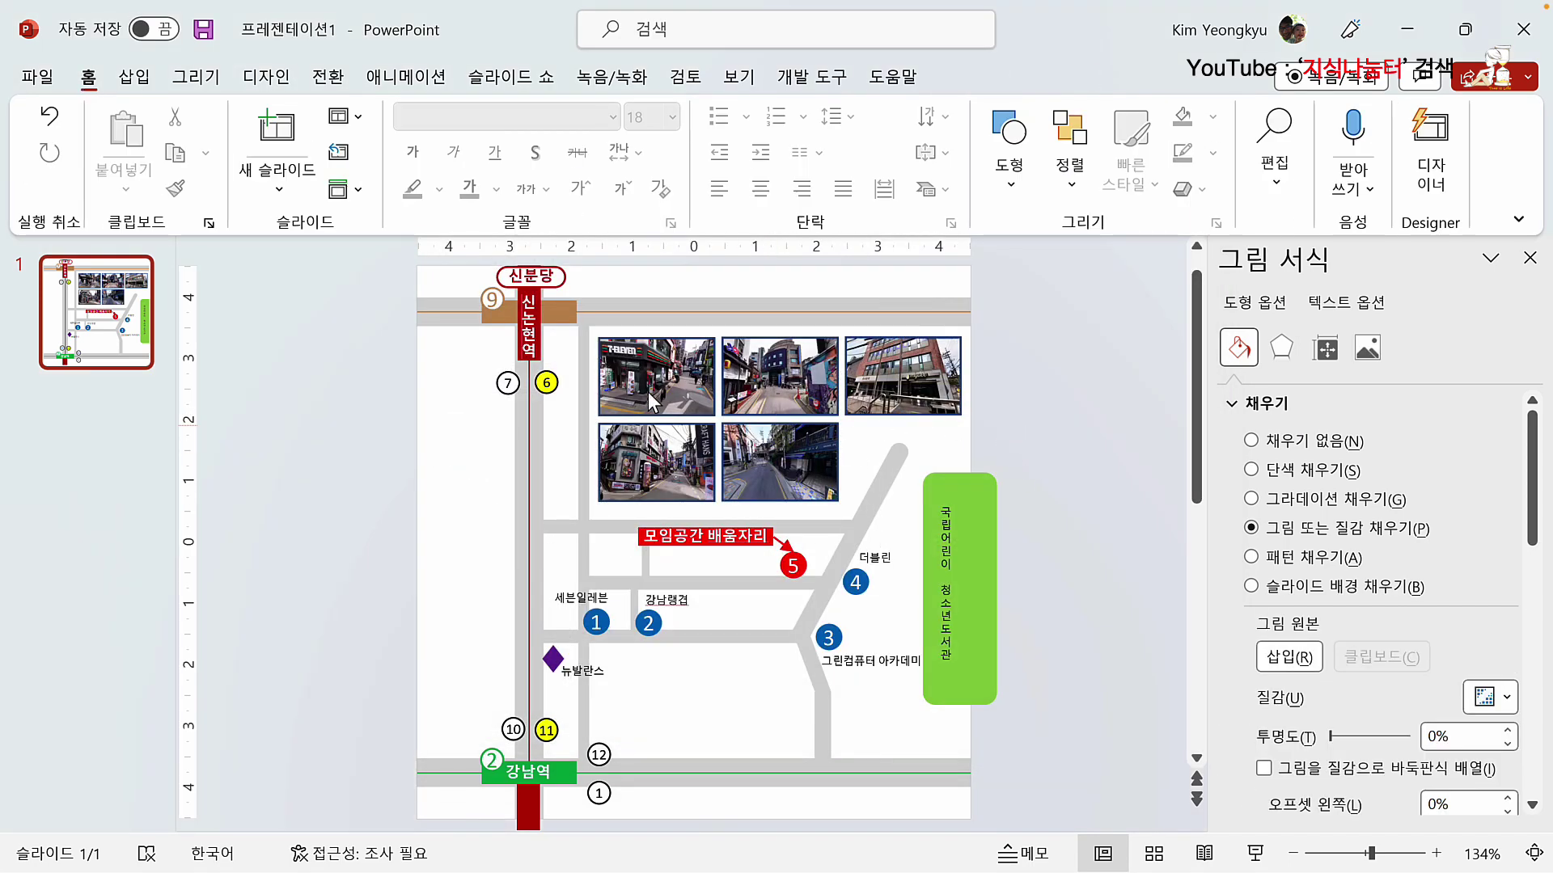
Step: Remove the outlines from all five picture-filled rectangles
{"action": "left_click", "coordinate": [637, 386]}
{"action": "left_click", "coordinate": [780, 390], "text": "shift"}
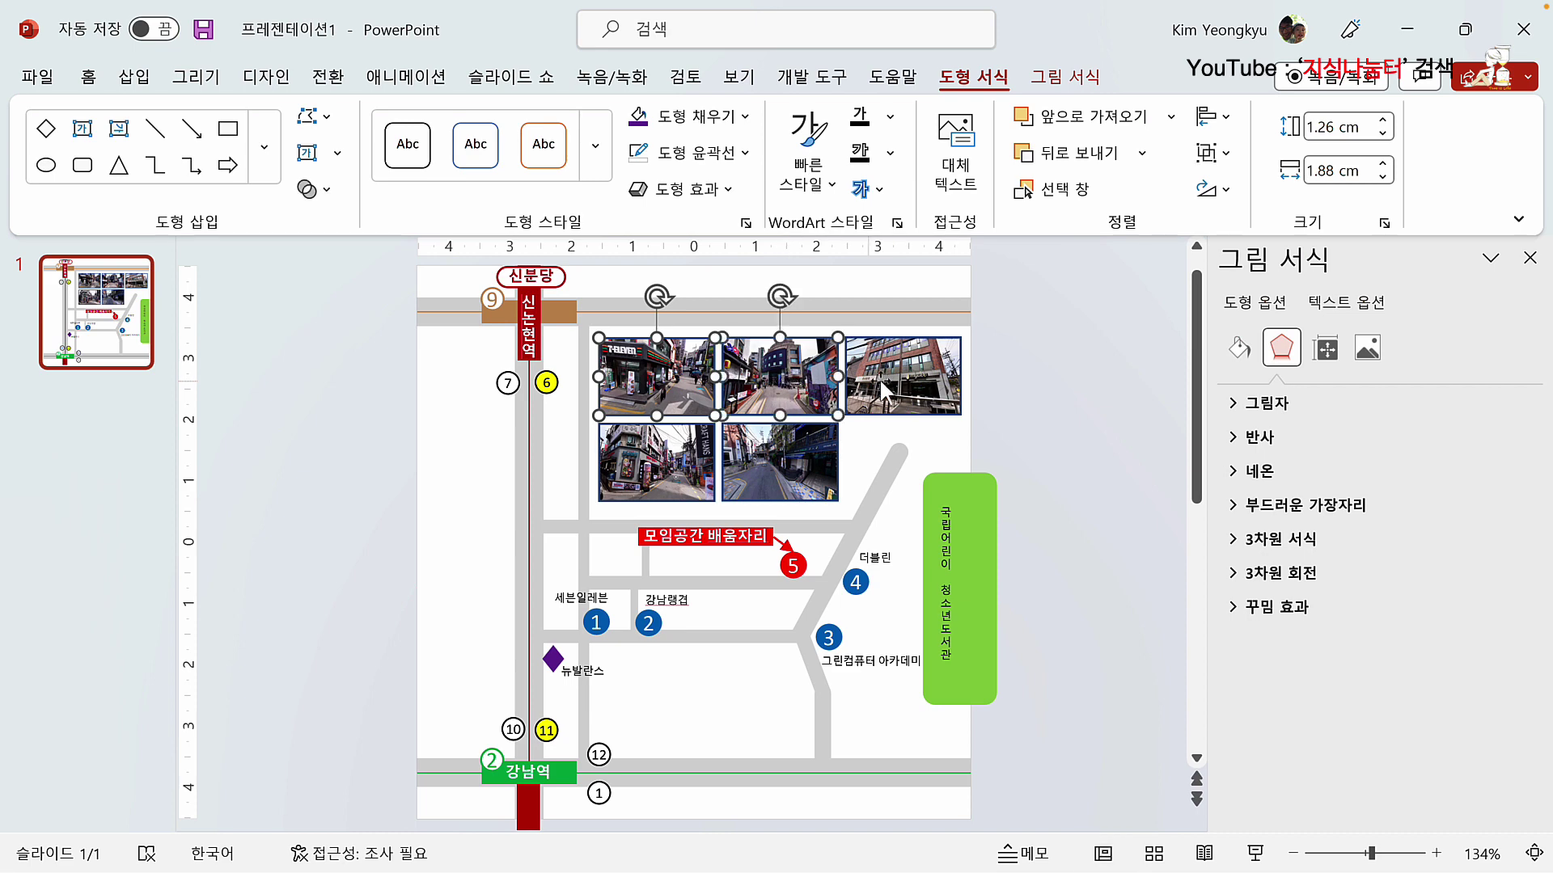
{"action": "left_click", "coordinate": [885, 391], "text": "shift"}
{"action": "left_click", "coordinate": [712, 449], "text": "shift"}
{"action": "left_click", "coordinate": [750, 449], "text": "shift"}
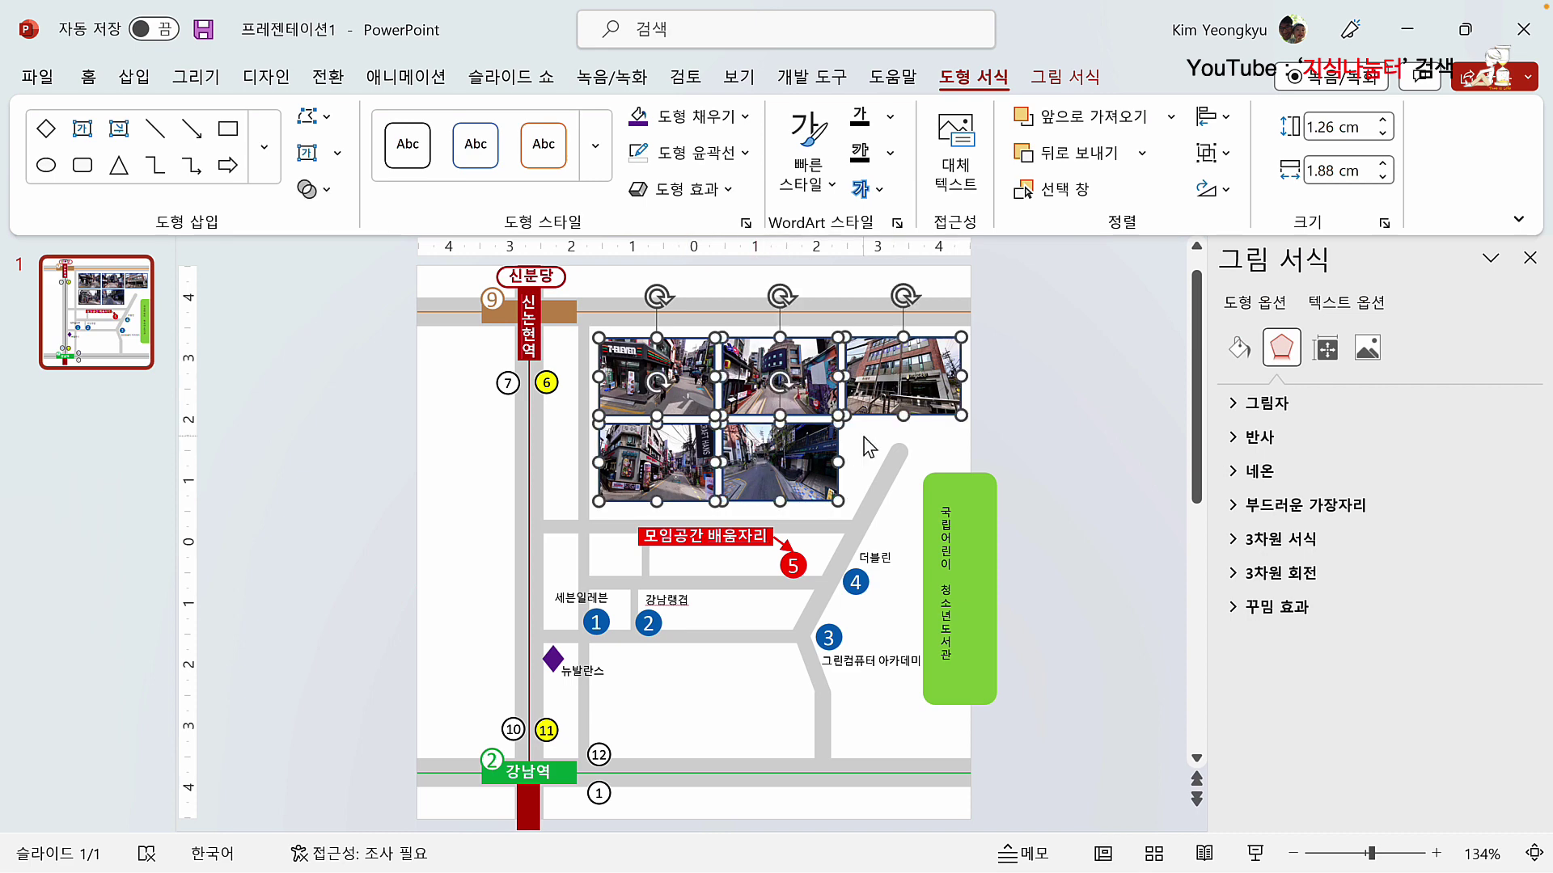
{"action": "left_click", "coordinate": [743, 152]}
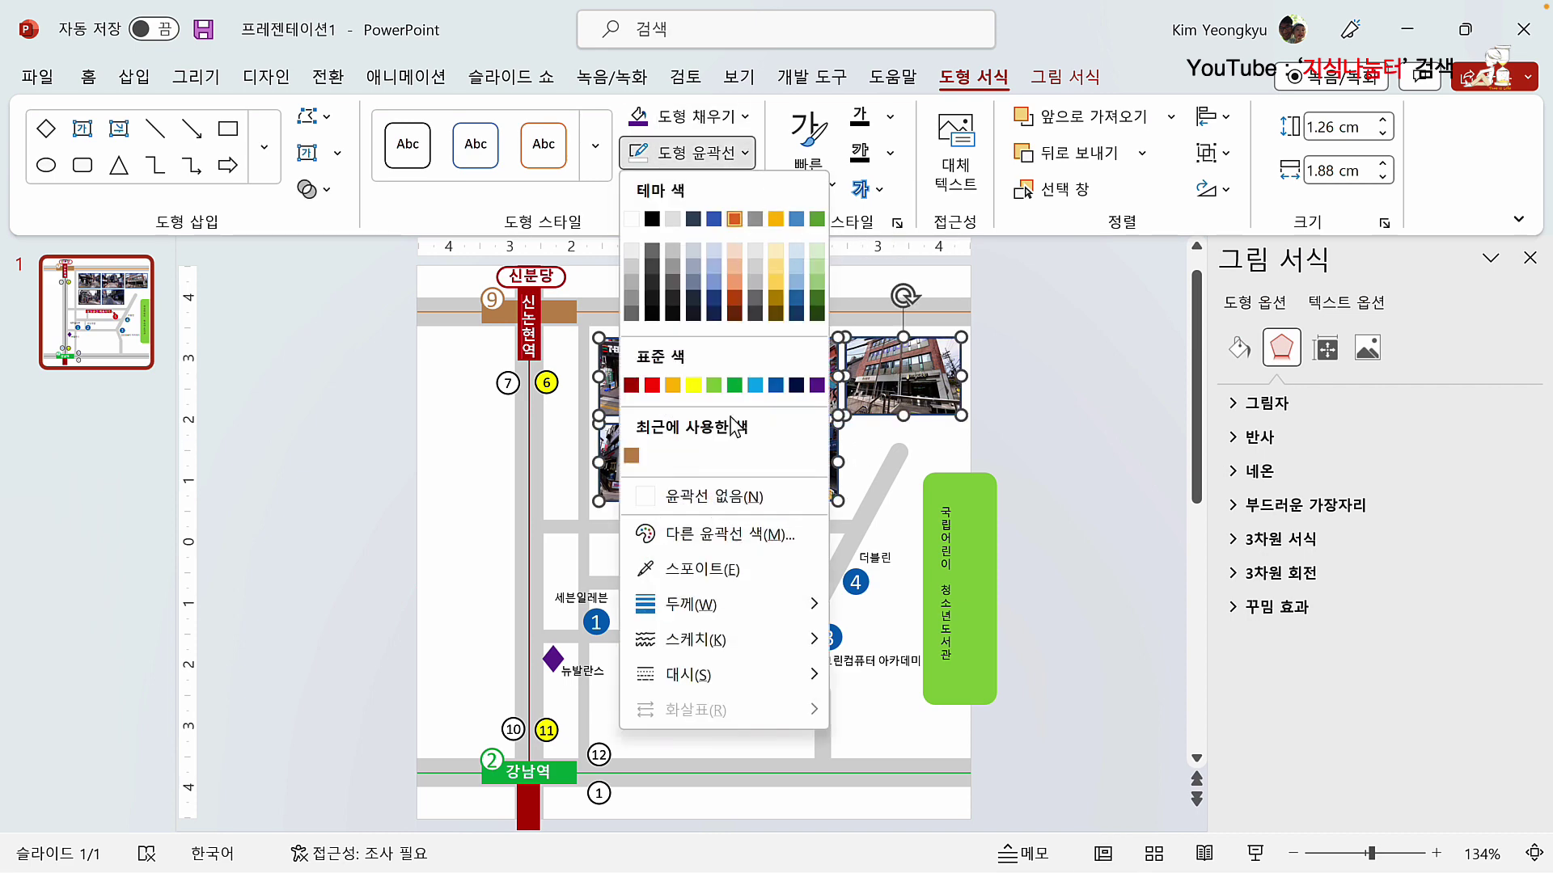
{"action": "left_click", "coordinate": [738, 497]}
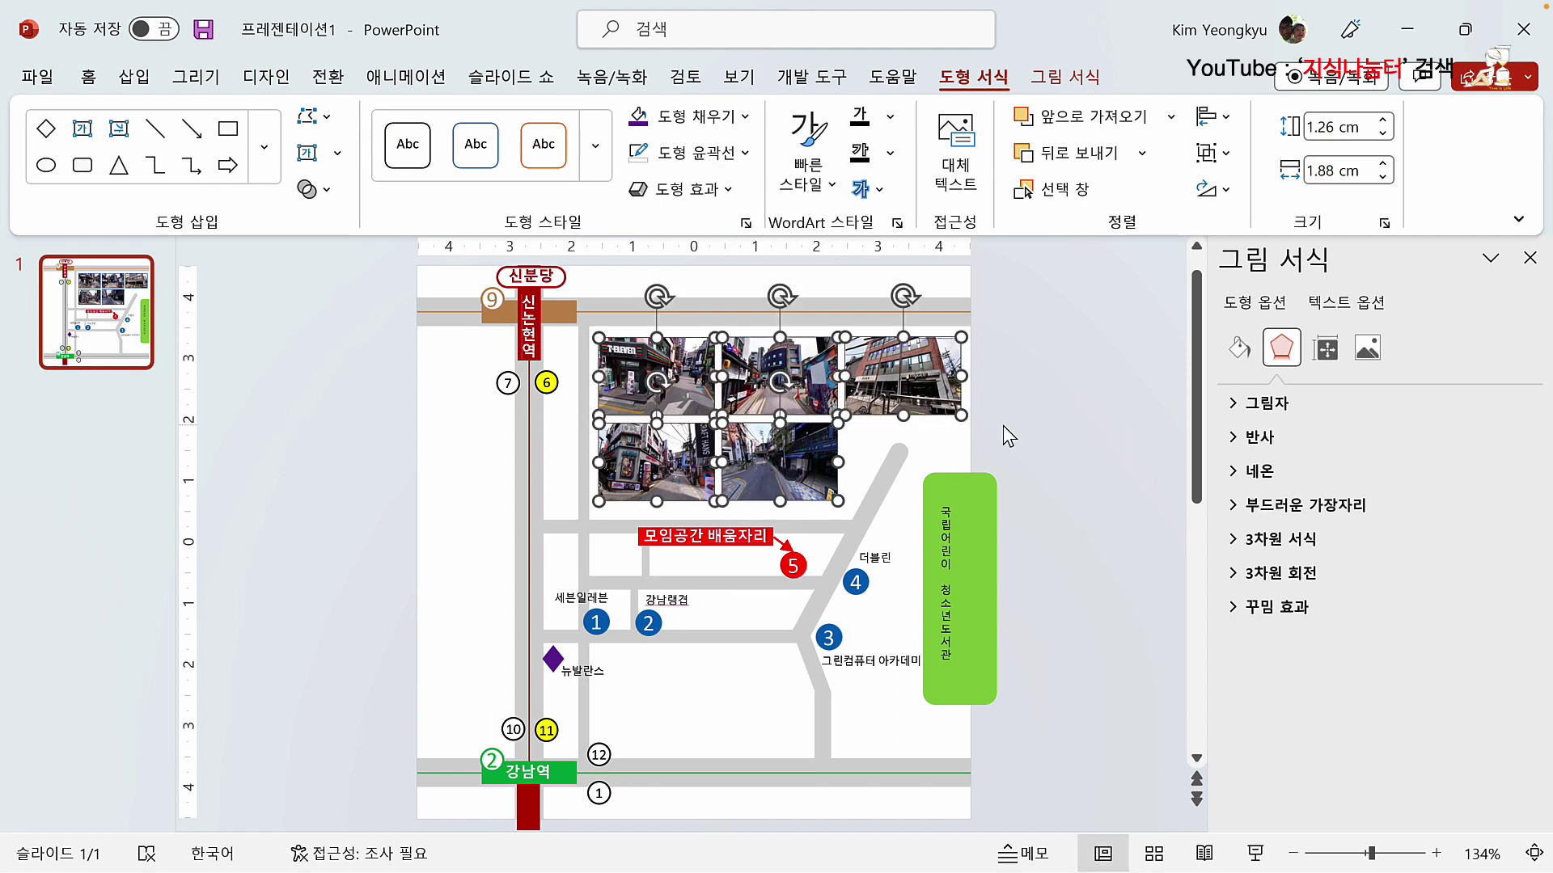
{"action": "left_click", "coordinate": [1043, 437]}
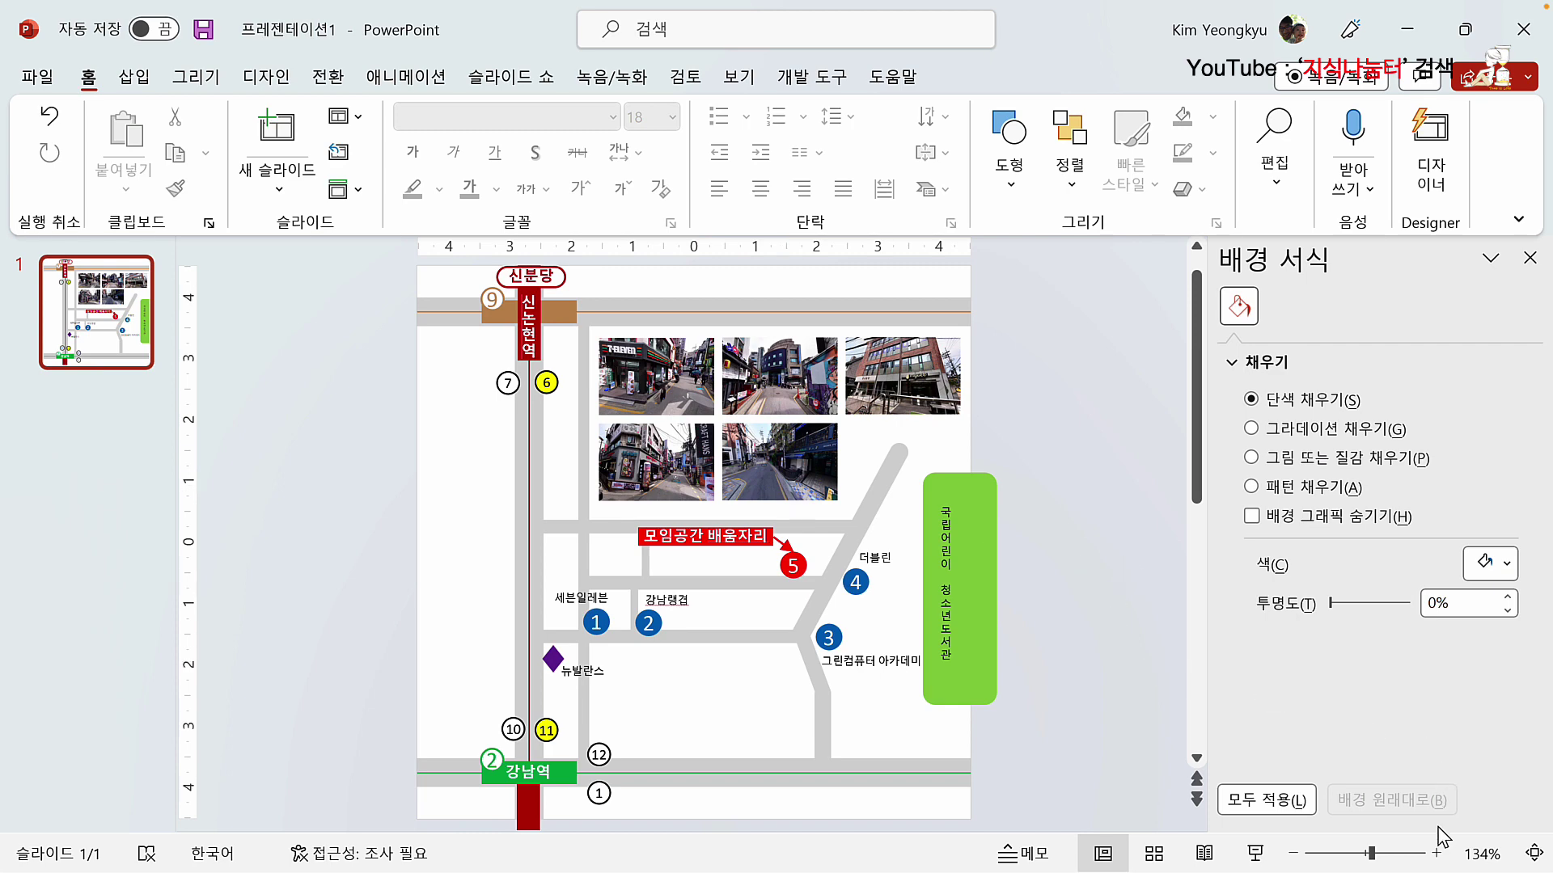
Step: Apply the Crop Fill option to the first photo of the upper row, the 7-Eleven storefront
{"action": "left_click", "coordinate": [1436, 853]}
{"action": "left_click", "coordinate": [1436, 854]}
{"action": "left_click", "coordinate": [1436, 853]}
{"action": "left_click", "coordinate": [1436, 854]}
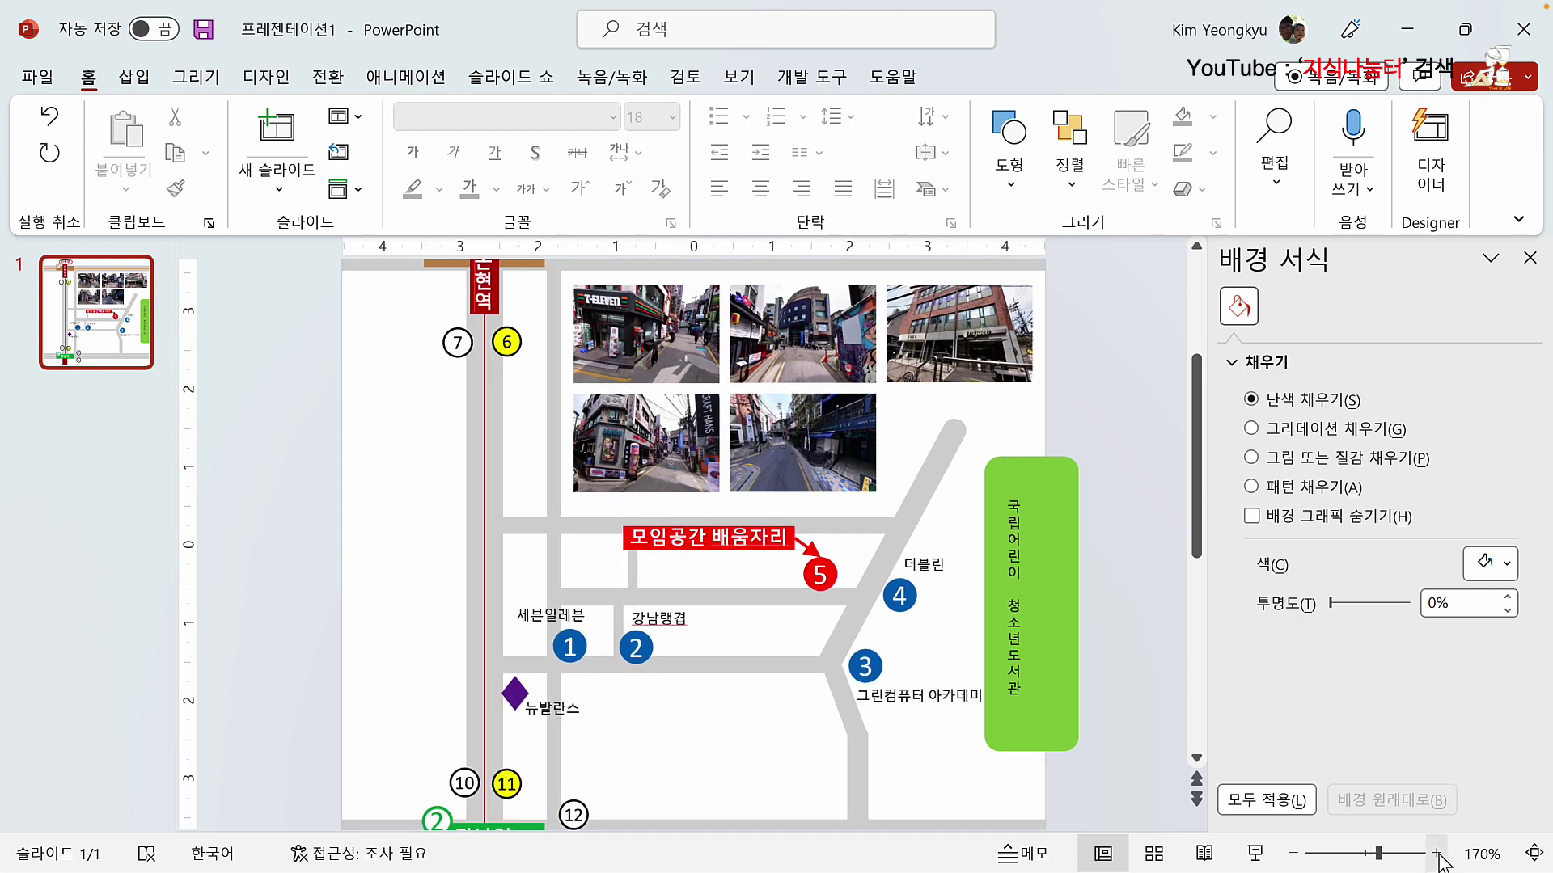
{"action": "left_click", "coordinate": [1436, 854]}
{"action": "left_click", "coordinate": [1436, 853]}
{"action": "left_click", "coordinate": [1436, 853]}
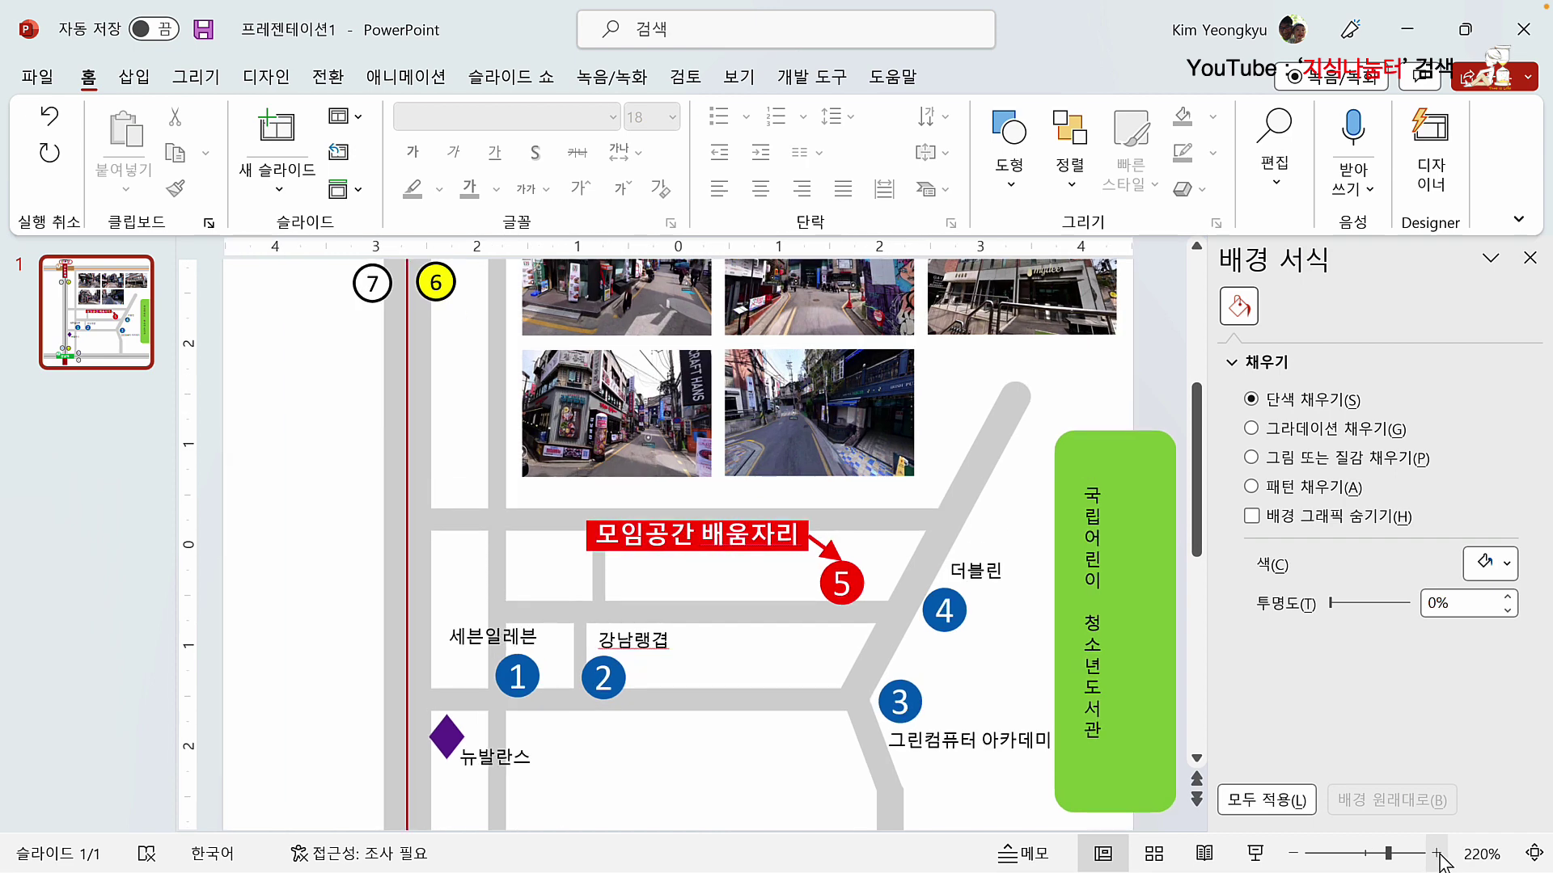
{"action": "left_click", "coordinate": [1436, 853]}
{"action": "left_click", "coordinate": [1436, 853]}
{"action": "left_click", "coordinate": [1436, 853]}
{"action": "left_click", "coordinate": [1436, 853]}
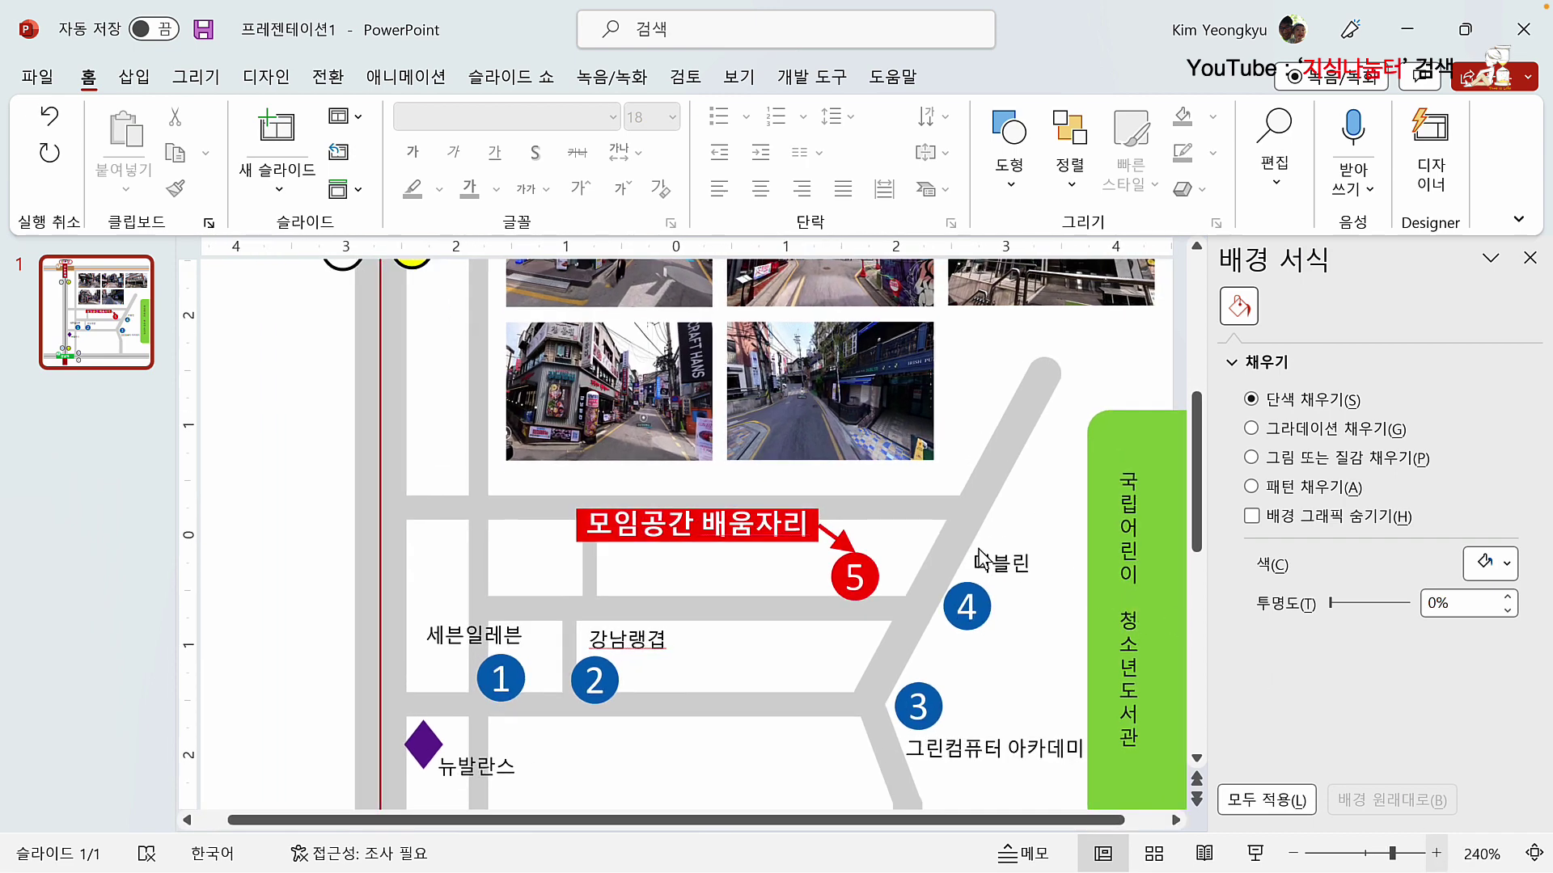
{"action": "scroll", "coordinate": [934, 534], "scroll_direction": "up", "scroll_amount": 1, "text": "ctrl"}
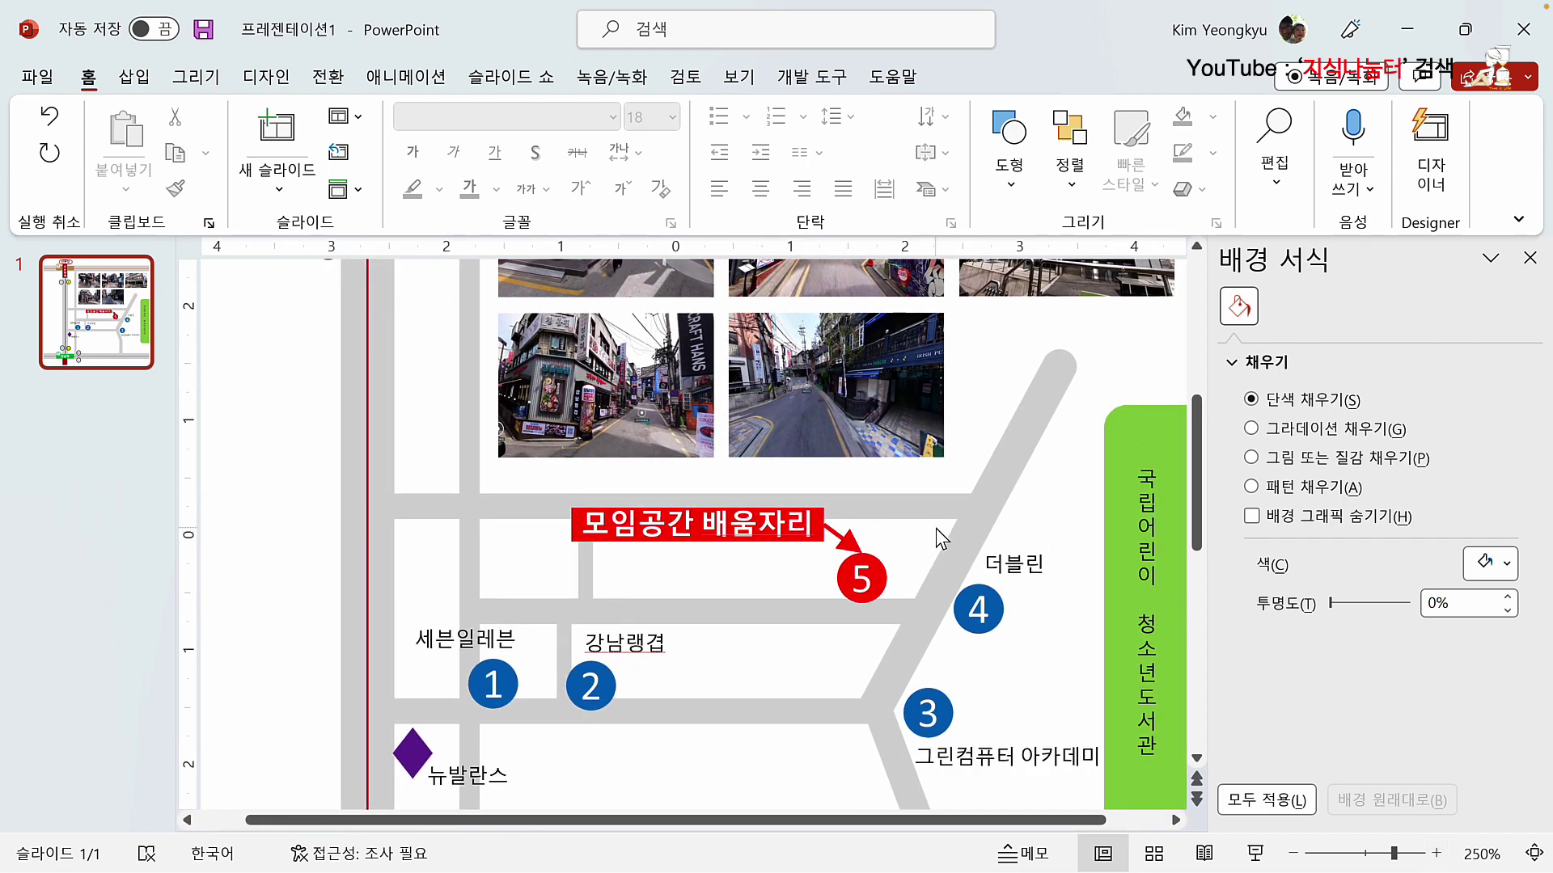
{"action": "scroll", "coordinate": [935, 527], "scroll_direction": "up", "scroll_amount": 4}
{"action": "scroll", "coordinate": [938, 527], "scroll_direction": "up", "scroll_amount": 1}
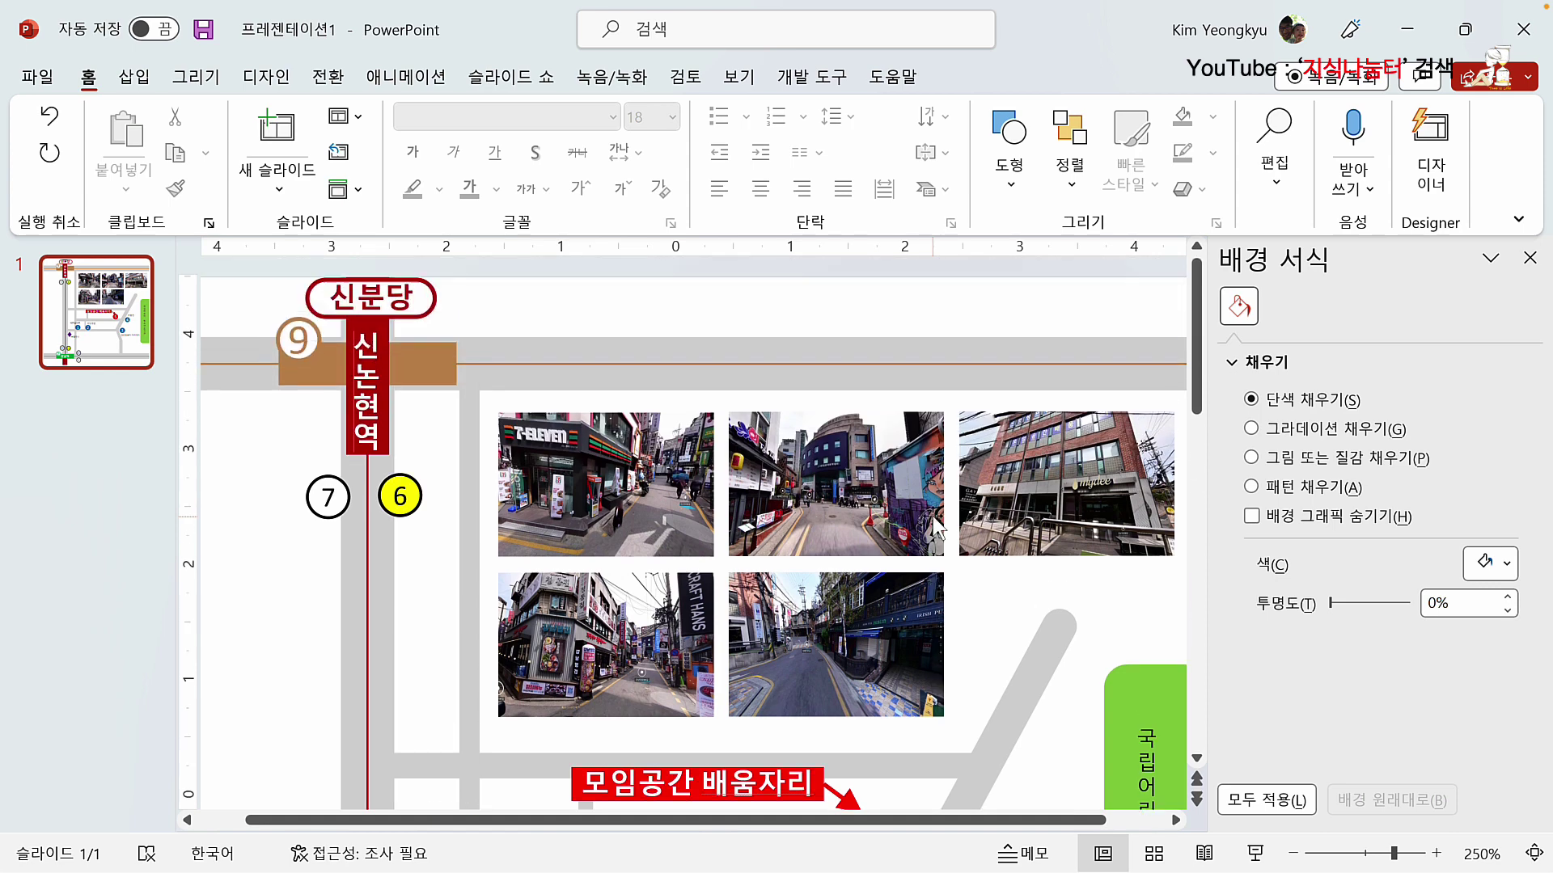
{"action": "left_click", "coordinate": [577, 508]}
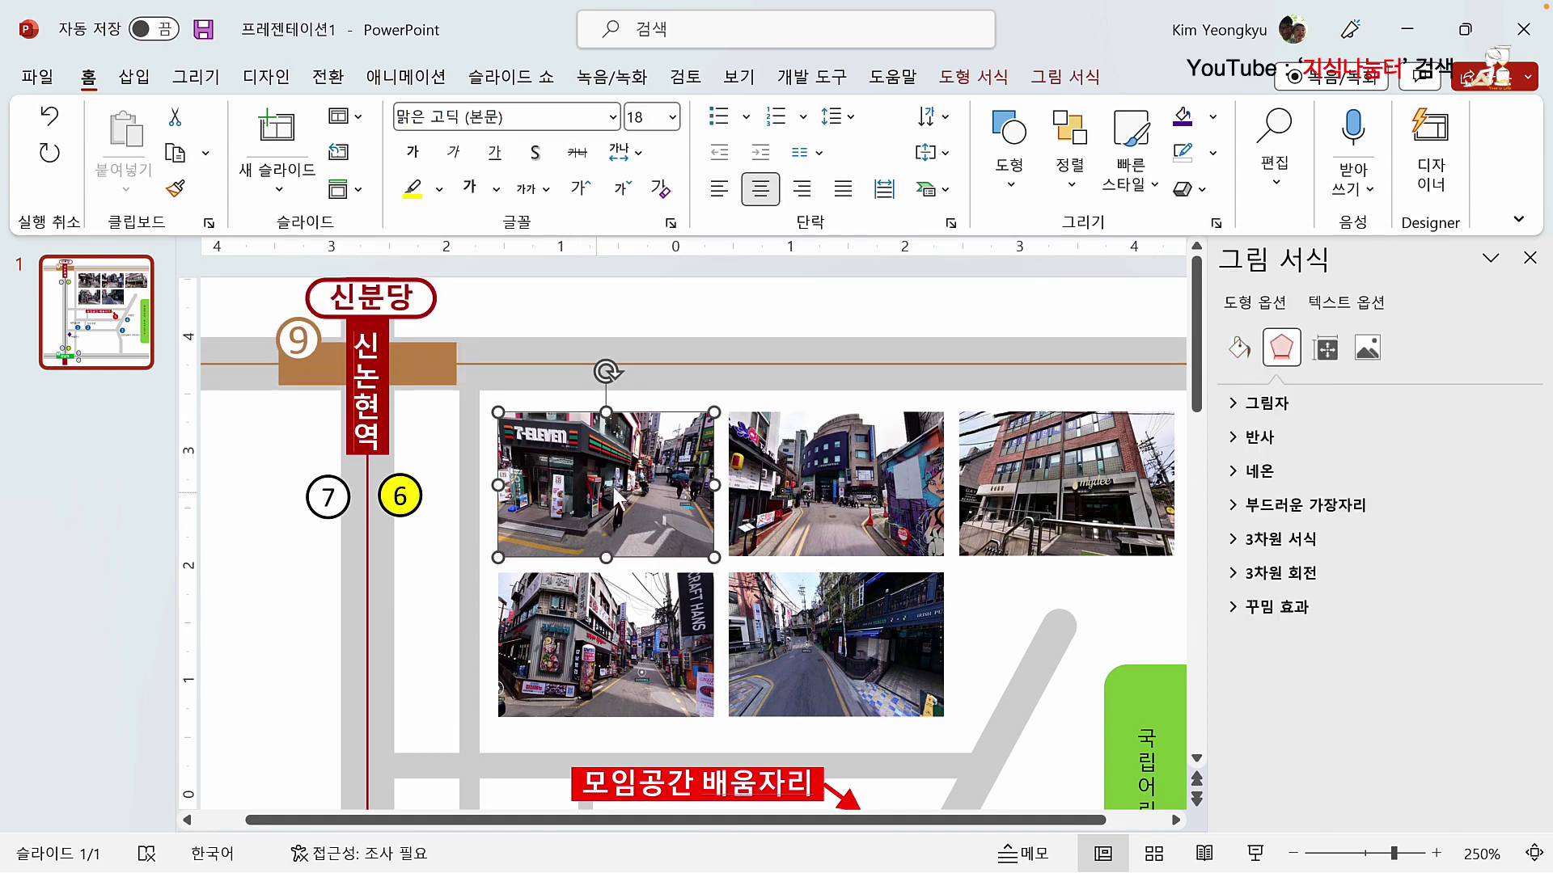
{"action": "left_click", "coordinate": [1065, 76]}
{"action": "left_click", "coordinate": [1285, 190]}
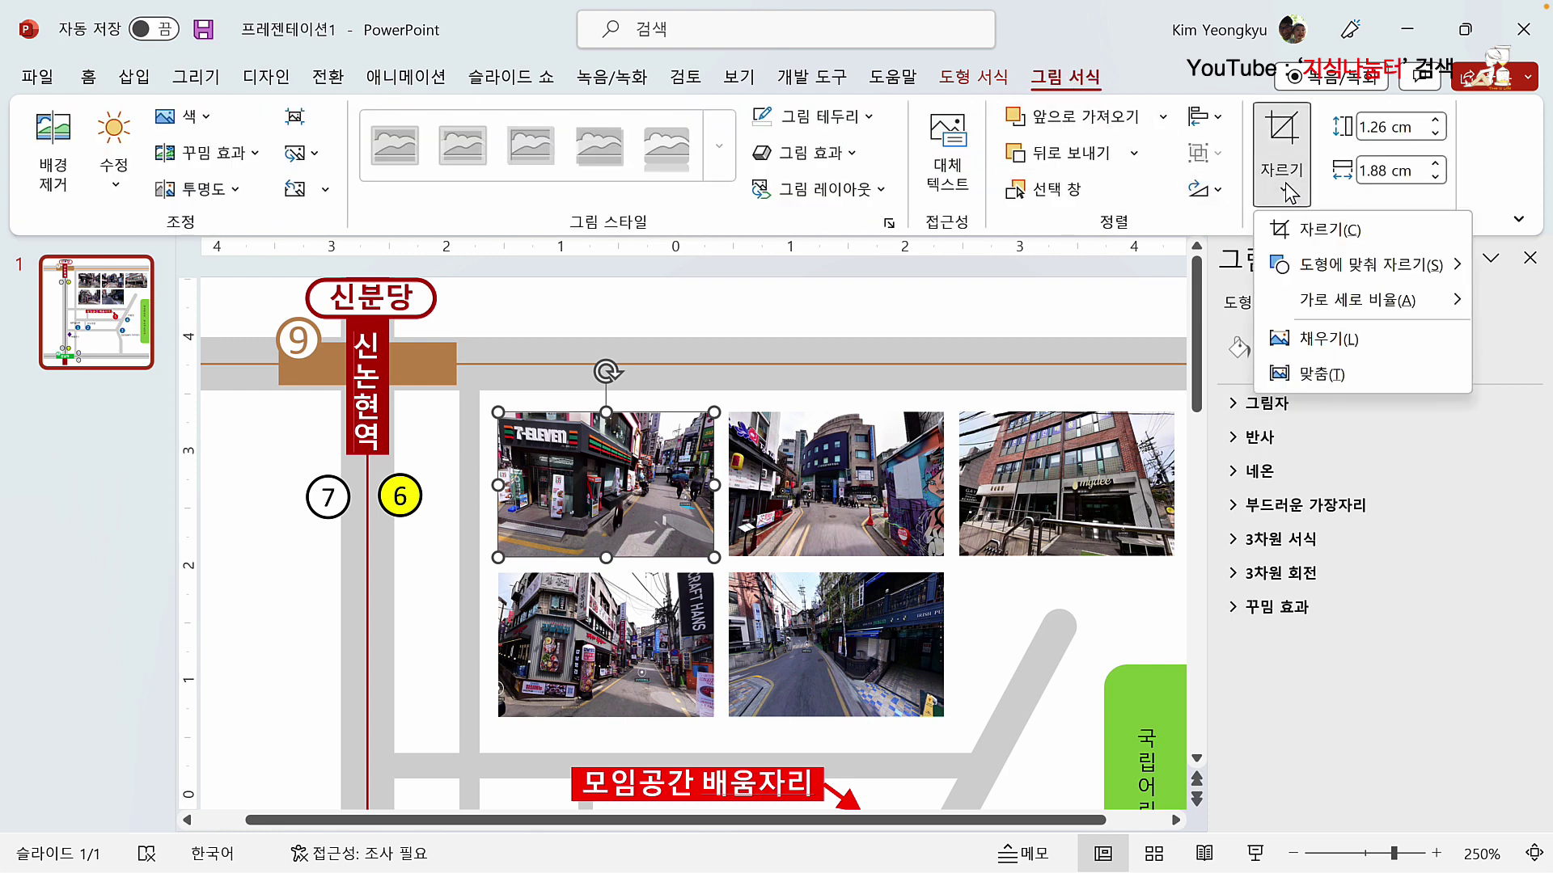
{"action": "left_click", "coordinate": [1327, 340]}
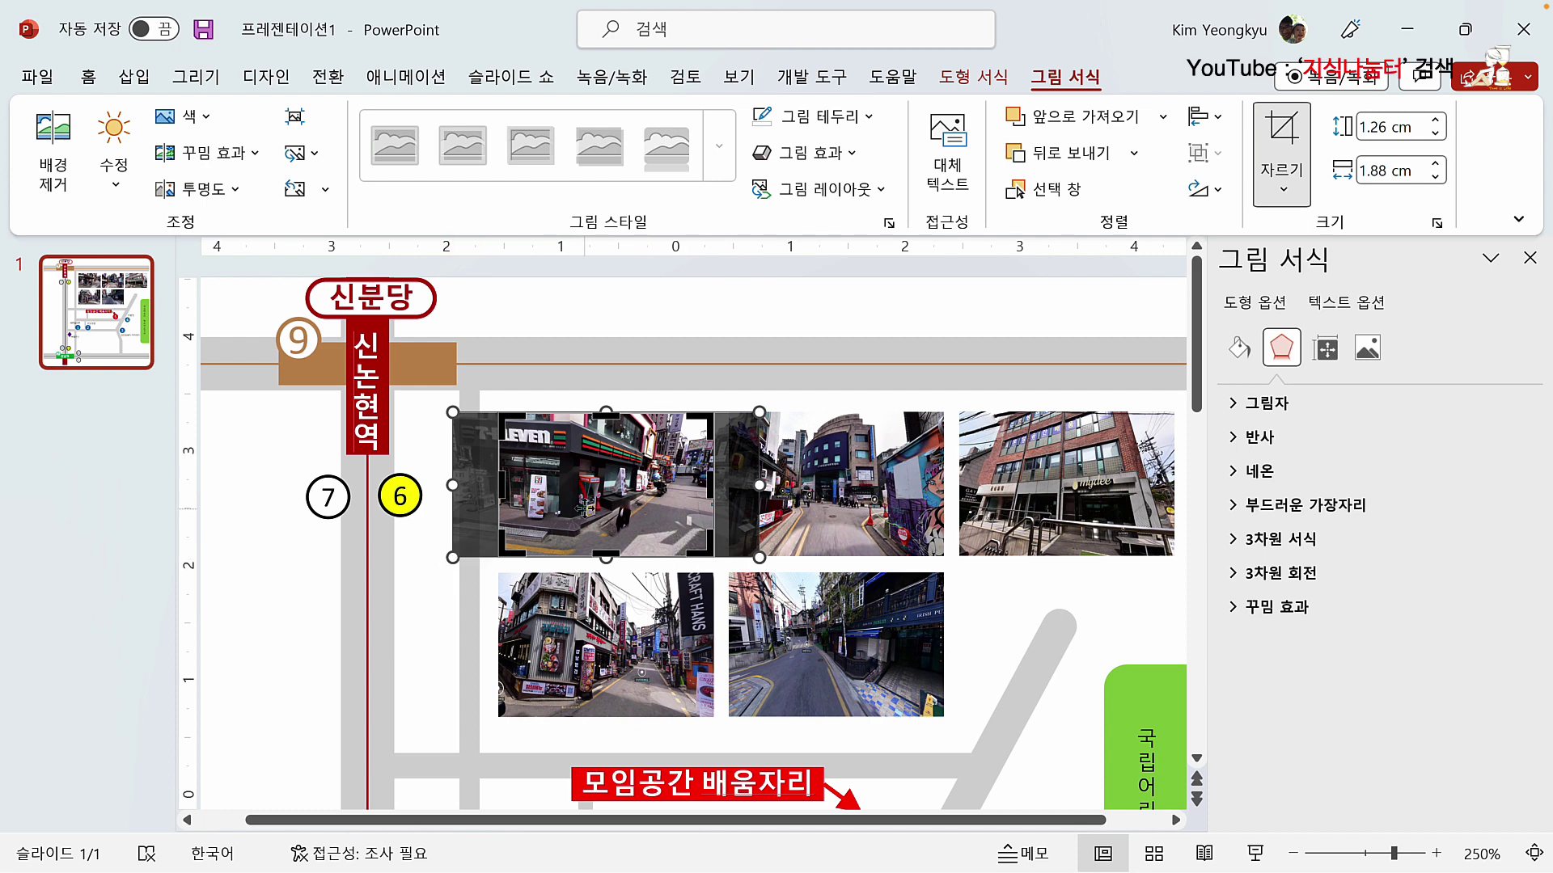
Step: Enlarge and shift the picture inside the 7-Eleven photo's crop frame so the storefront and its sign fill it
{"action": "left_click_drag", "start_coordinate": [576, 496], "coordinate": [559, 472]}
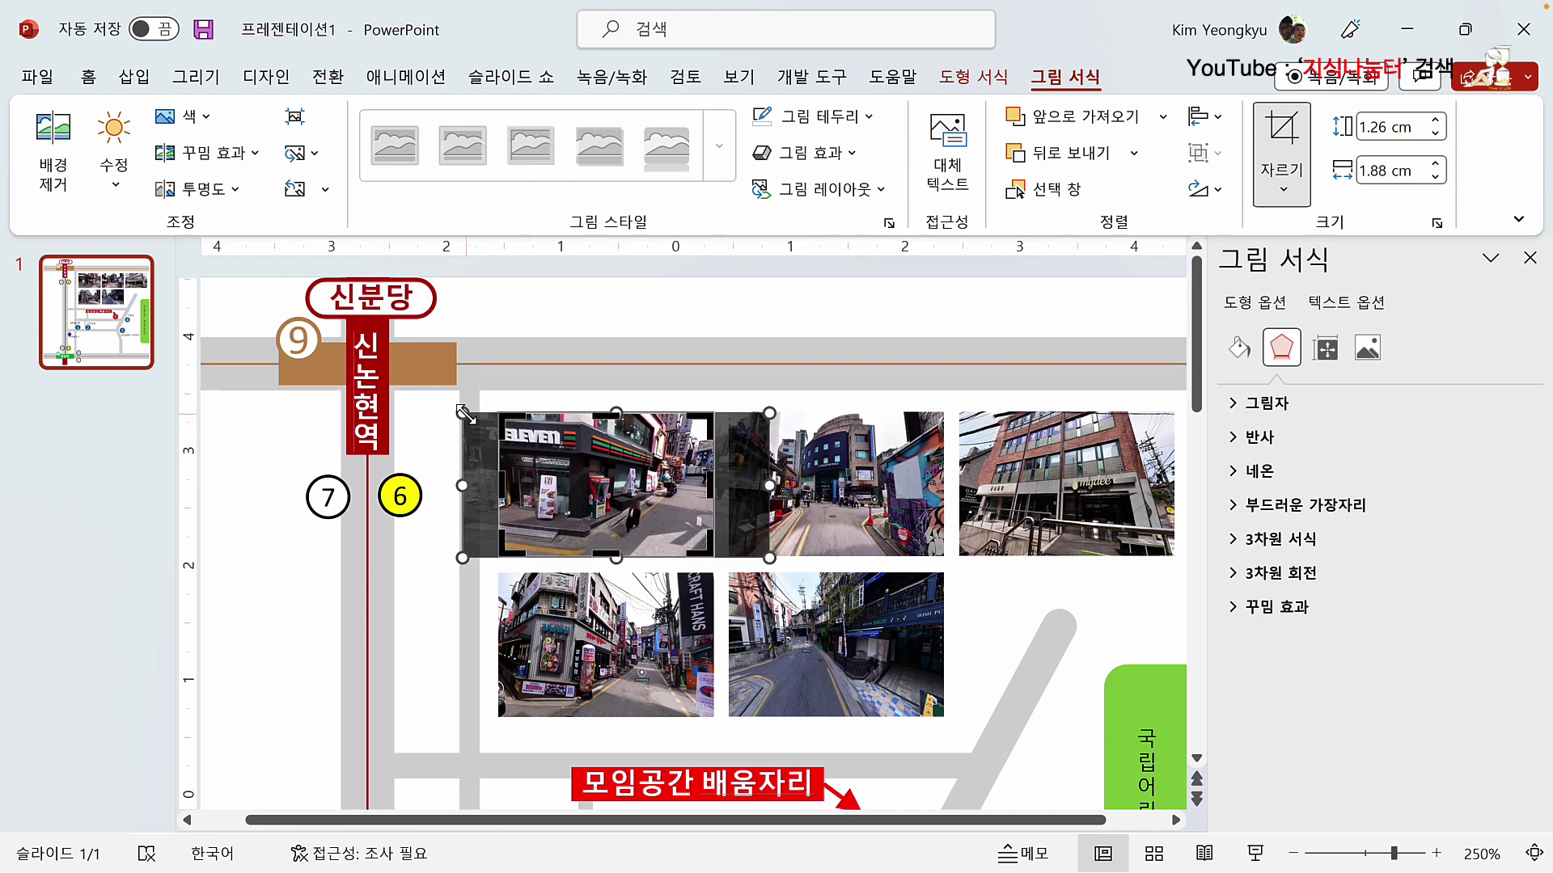
{"action": "left_click_drag", "start_coordinate": [465, 414], "coordinate": [455, 399]}
{"action": "left_click_drag", "start_coordinate": [556, 455], "coordinate": [585, 458]}
{"action": "left_click_drag", "start_coordinate": [803, 558], "coordinate": [792, 557]}
{"action": "left_click_drag", "start_coordinate": [626, 493], "coordinate": [639, 500]}
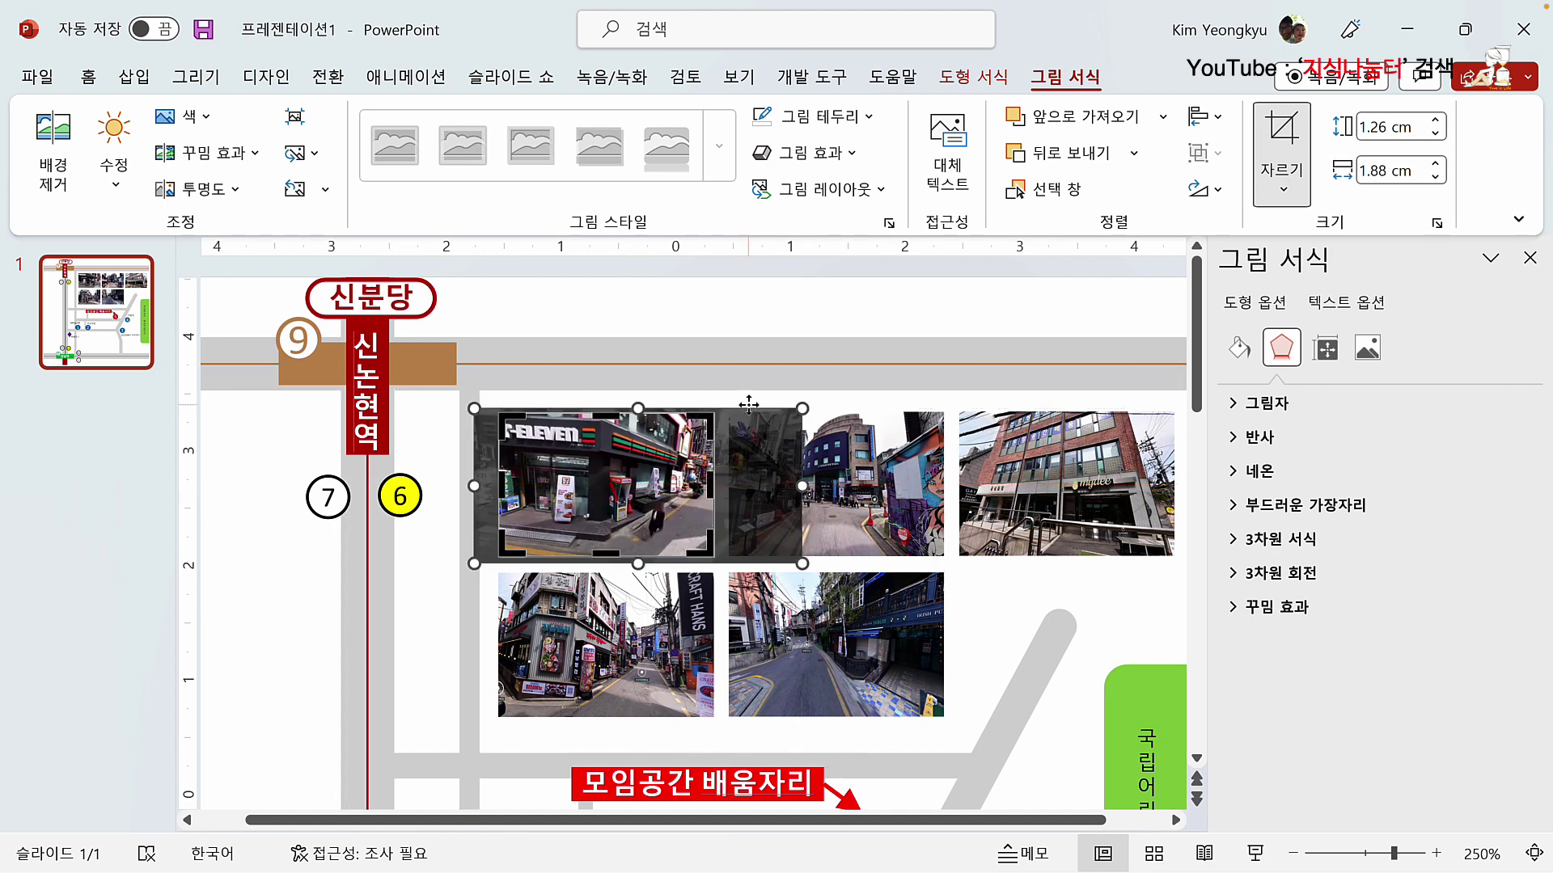
{"action": "left_click", "coordinate": [851, 322]}
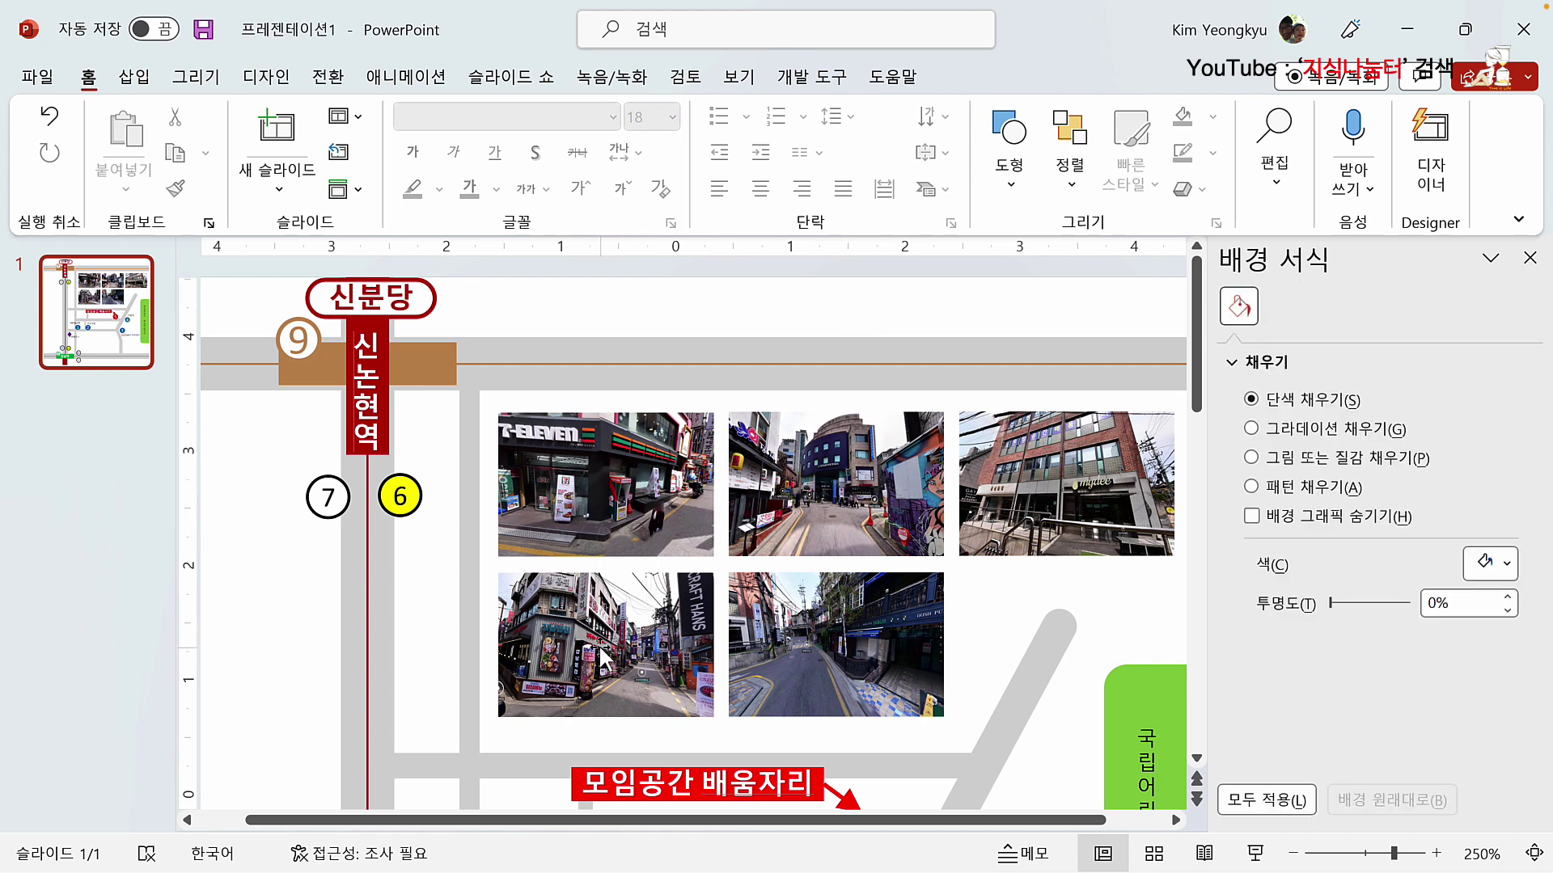
Step: Crop the first lower-row photo with Fill, enlarging and shifting its picture to focus on the corner building
{"action": "left_click", "coordinate": [650, 602]}
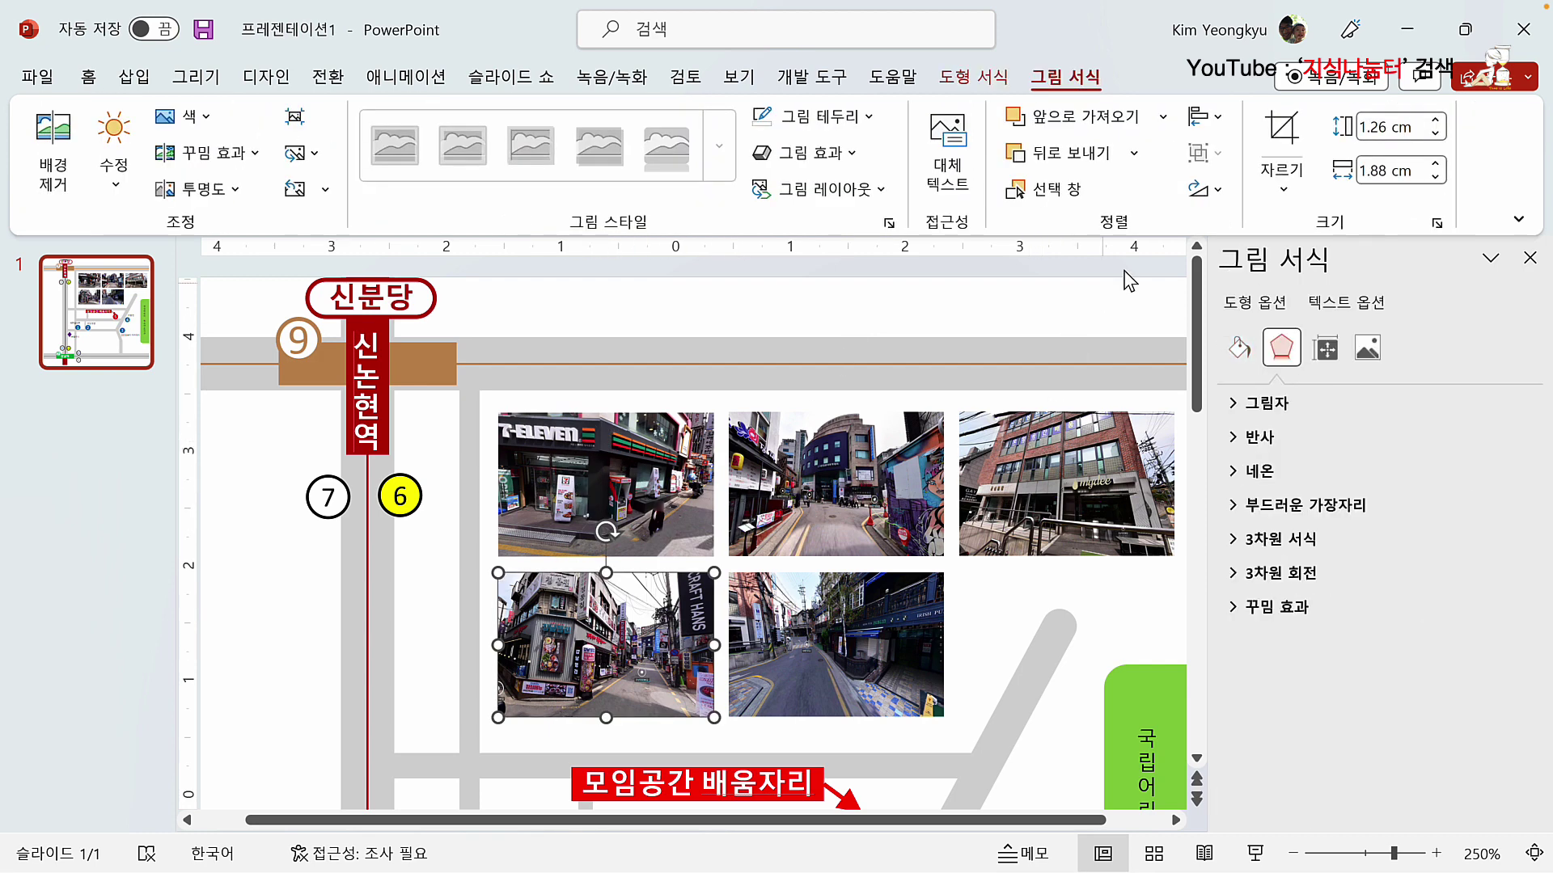
{"action": "left_click", "coordinate": [1282, 190]}
{"action": "left_click", "coordinate": [1327, 339]}
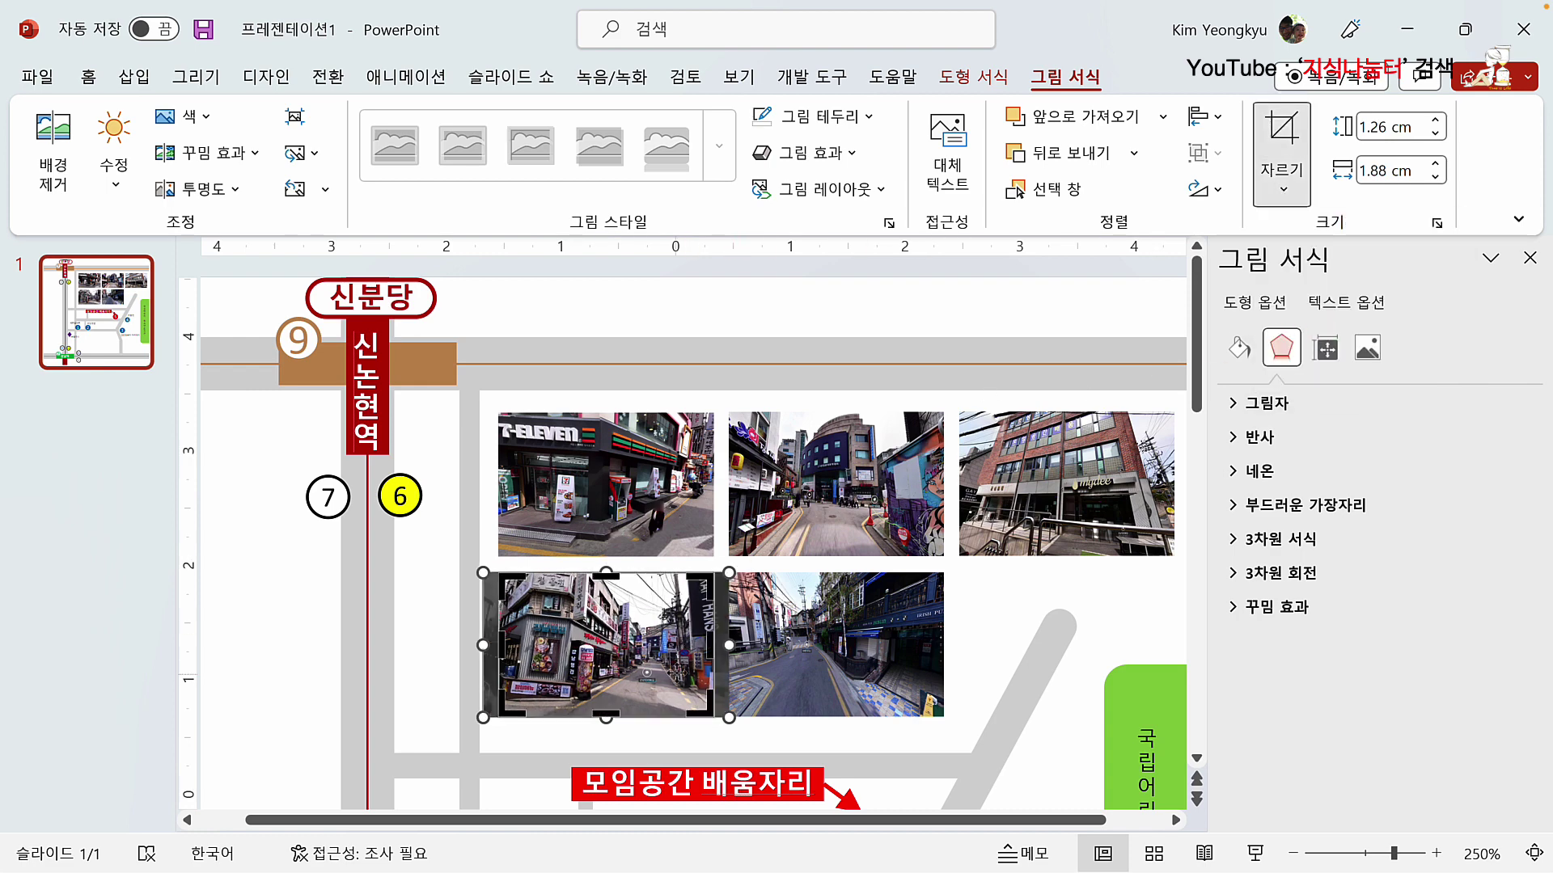
{"action": "left_click_drag", "start_coordinate": [730, 719], "coordinate": [790, 760]}
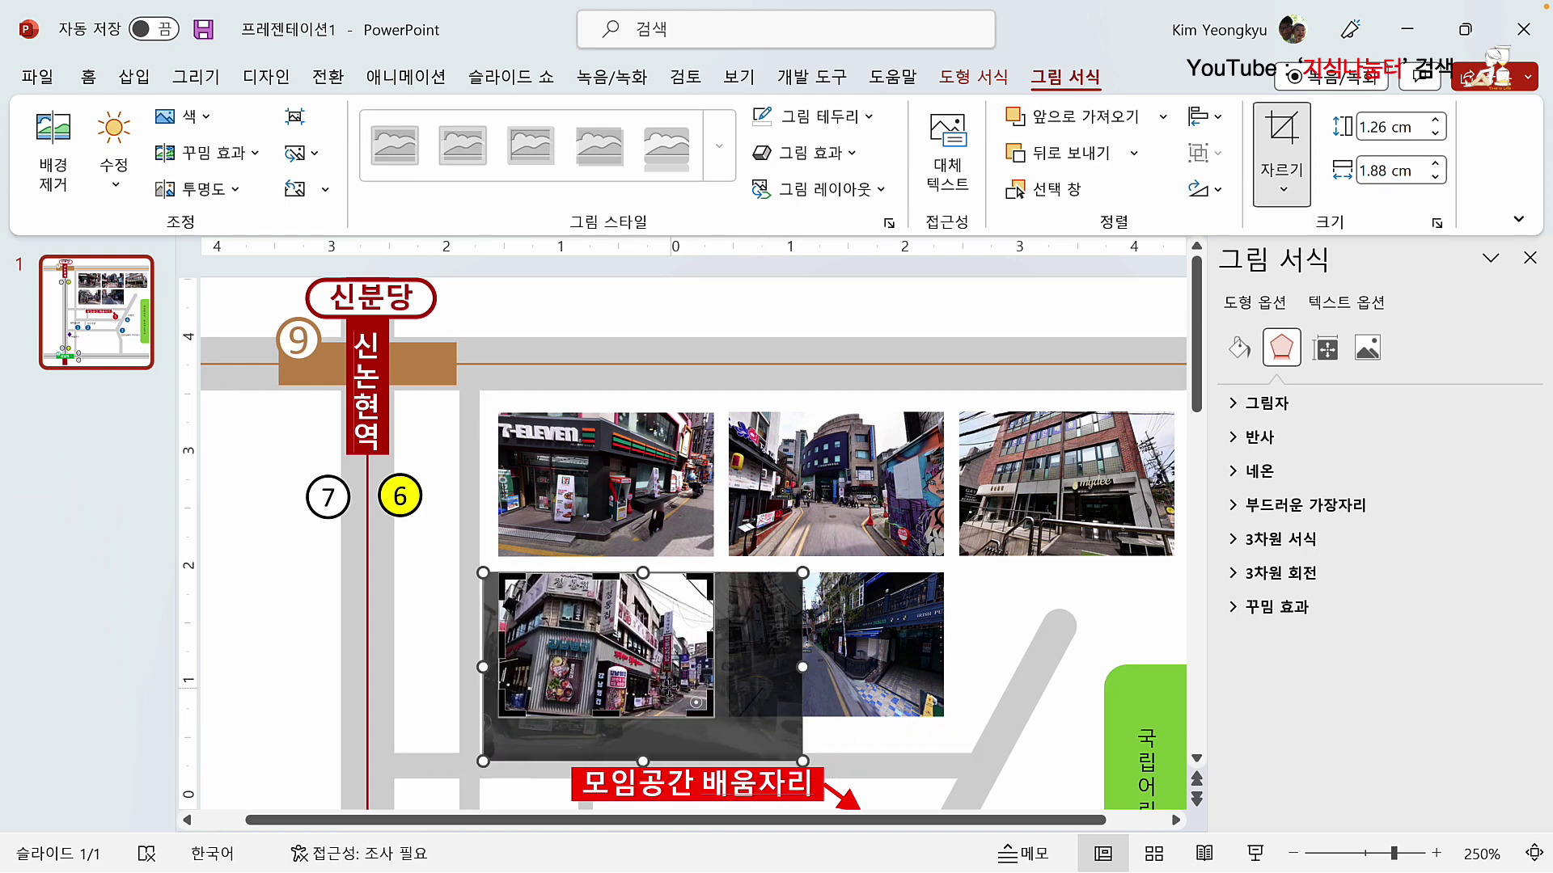
{"action": "left_click_drag", "start_coordinate": [667, 687], "coordinate": [656, 671]}
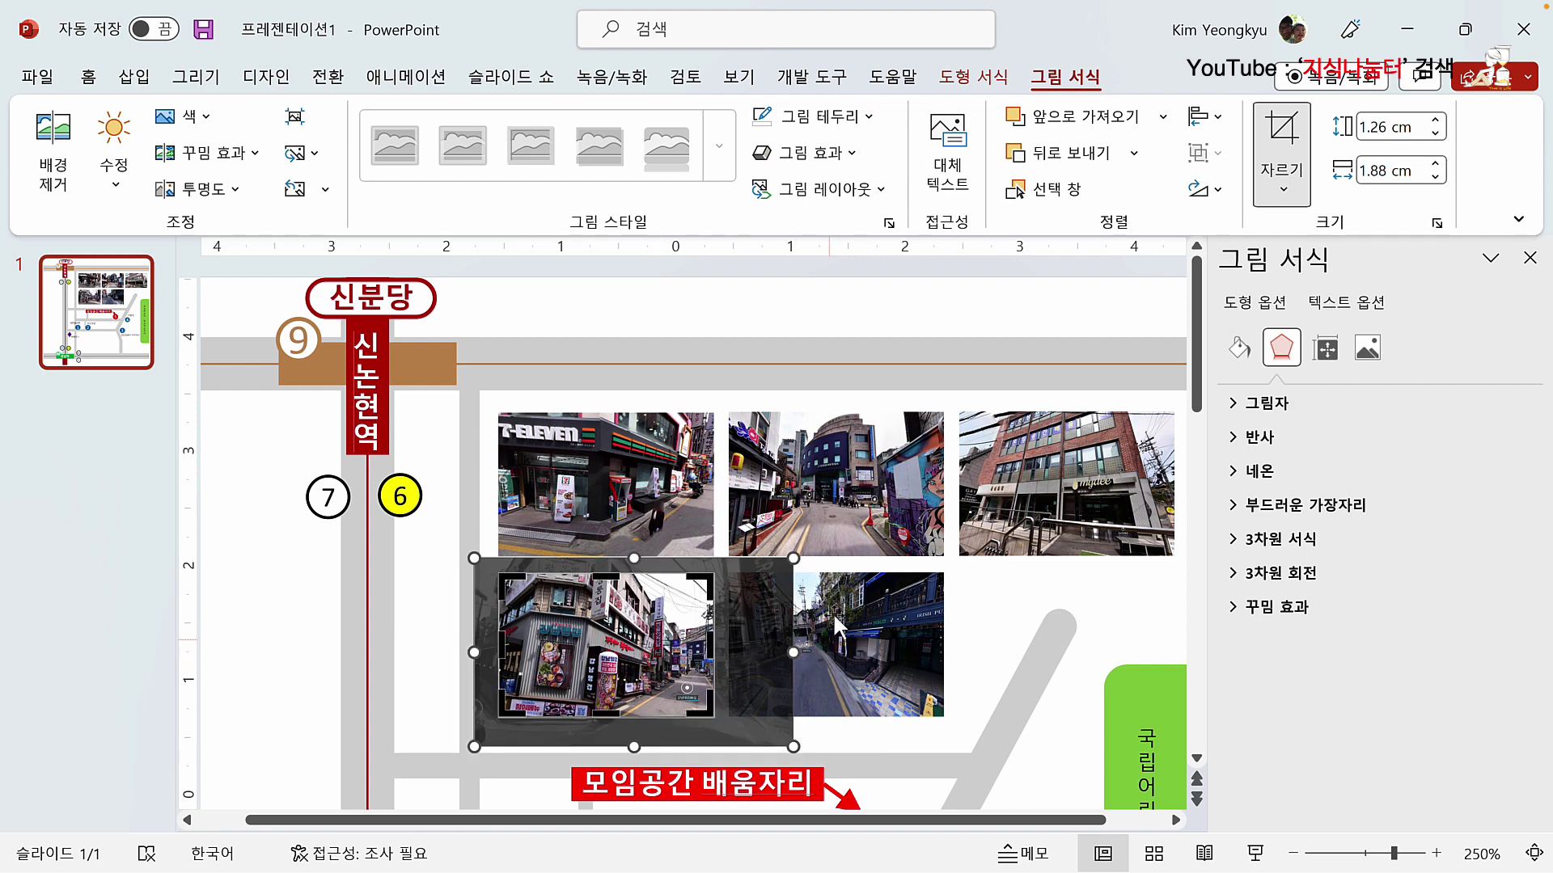
Step: Crop the second upper-row photo with Fill, enlarging and shifting its picture to center the dark blue building's entrance
{"action": "left_click", "coordinate": [849, 537]}
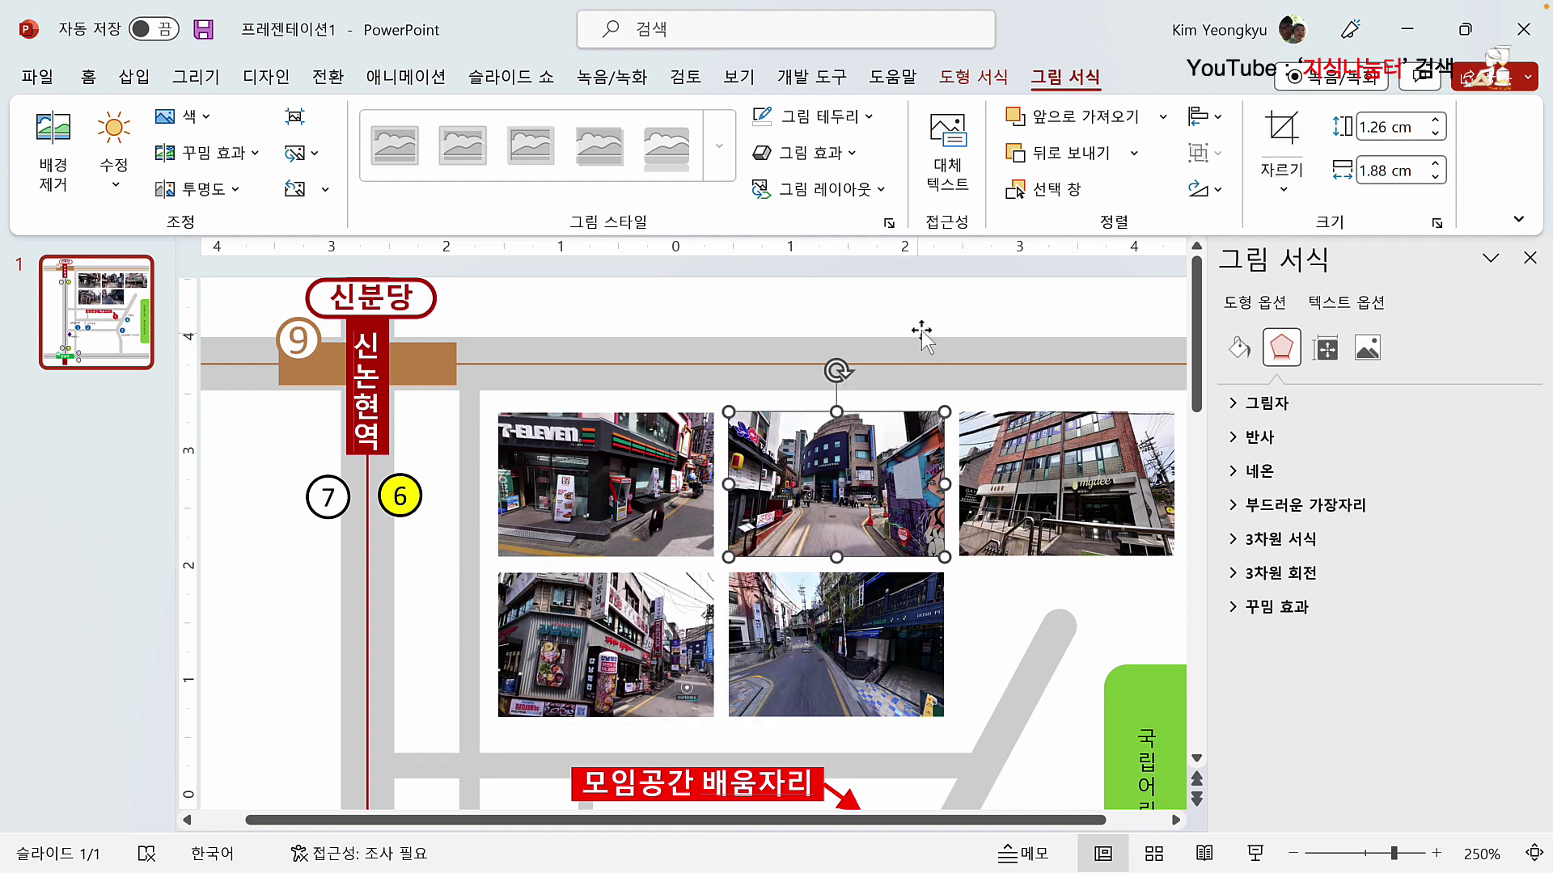
{"action": "left_click", "coordinate": [1290, 184]}
{"action": "left_click", "coordinate": [1312, 346]}
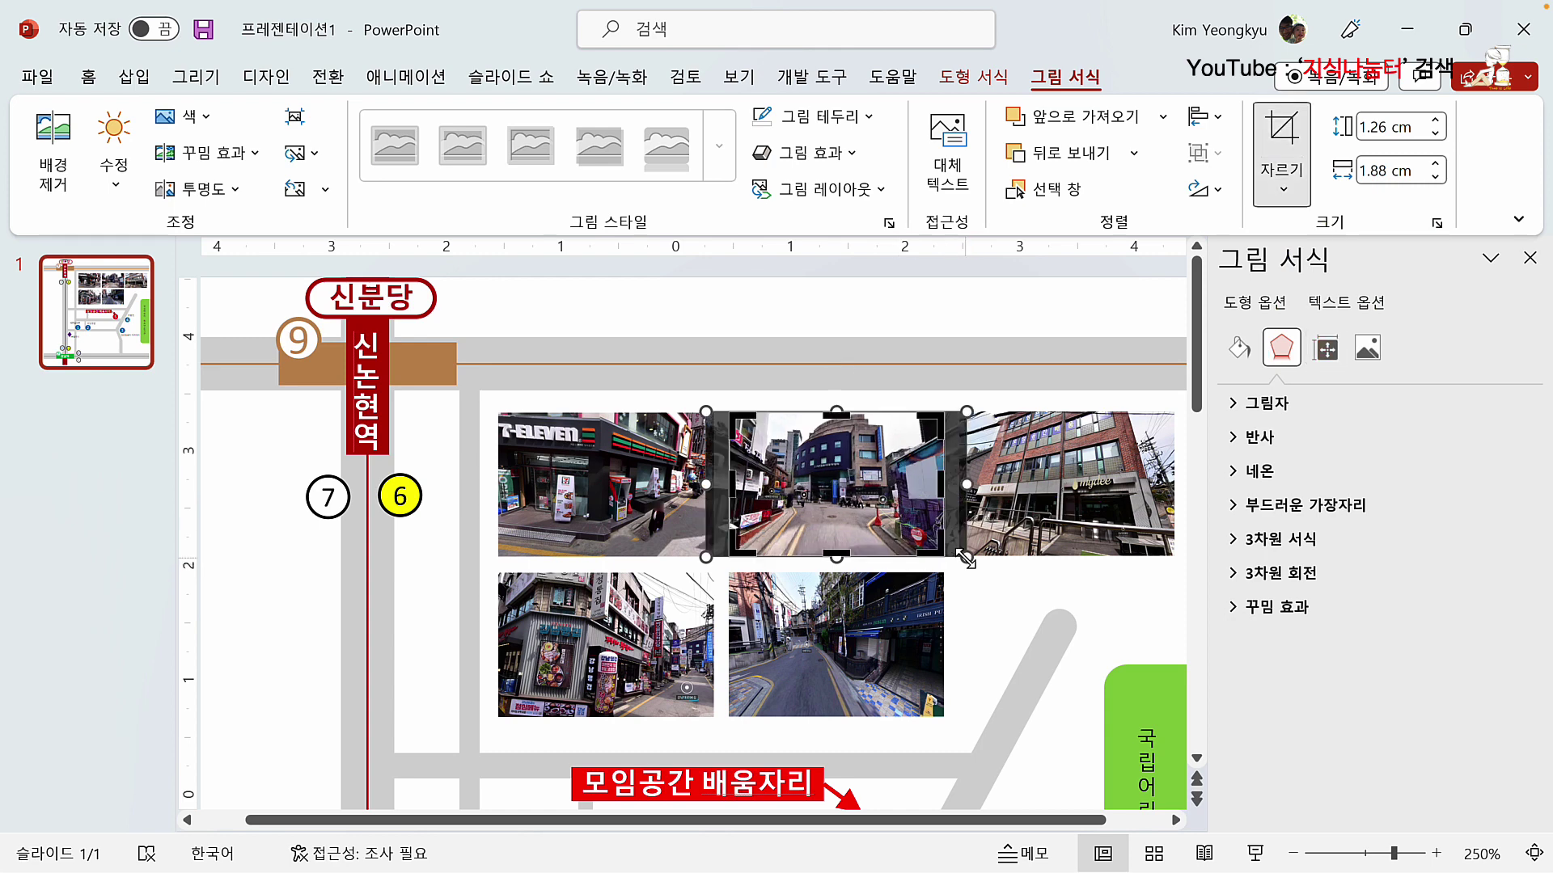
{"action": "left_click_drag", "start_coordinate": [968, 560], "coordinate": [1029, 623]}
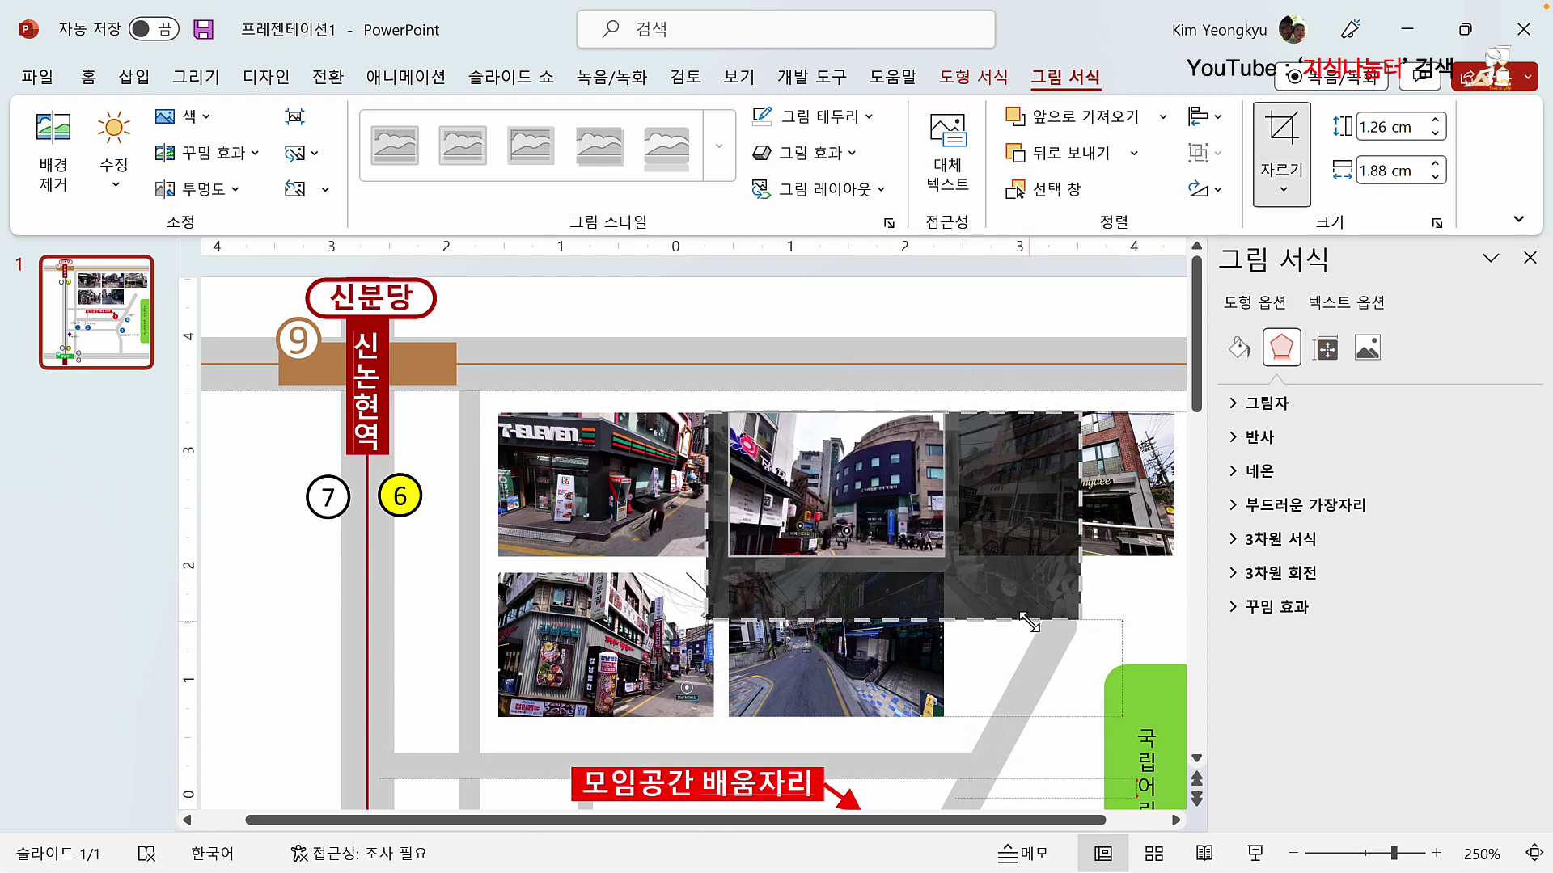
{"action": "mouse_move", "coordinate": [879, 520]}
{"action": "left_mouse_down"}
{"action": "mouse_move", "coordinate": [856, 515]}
{"action": "mouse_move", "coordinate": [866, 526]}
{"action": "left_mouse_up"}
{"action": "left_click_drag", "start_coordinate": [1066, 625], "coordinate": [1108, 662]}
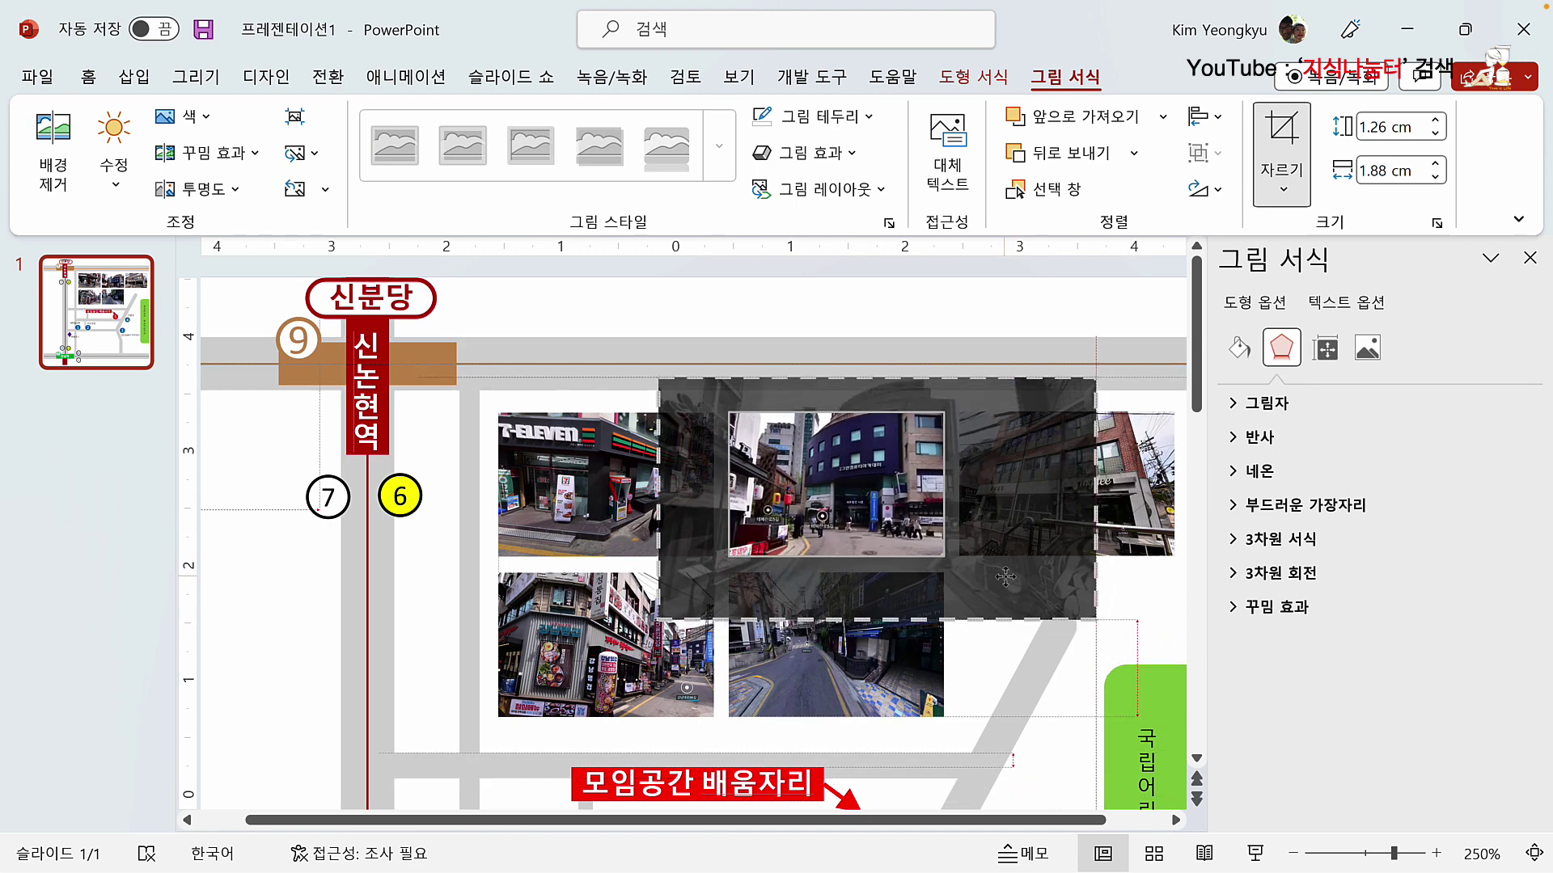
{"action": "left_click_drag", "start_coordinate": [1097, 620], "coordinate": [1191, 694]}
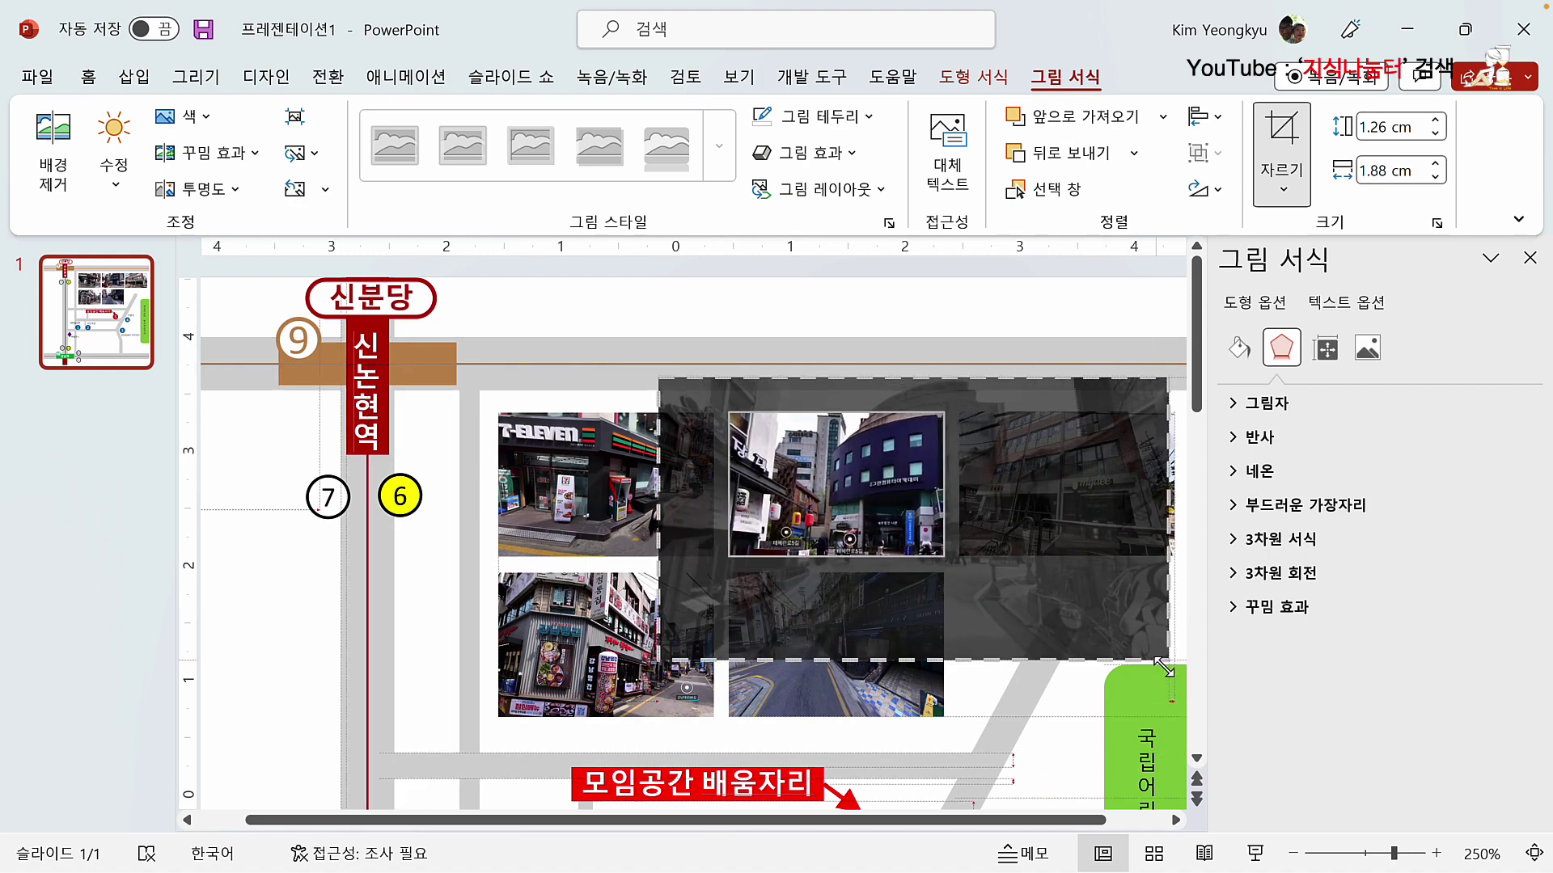
{"action": "left_click_drag", "start_coordinate": [1082, 626], "coordinate": [1019, 588]}
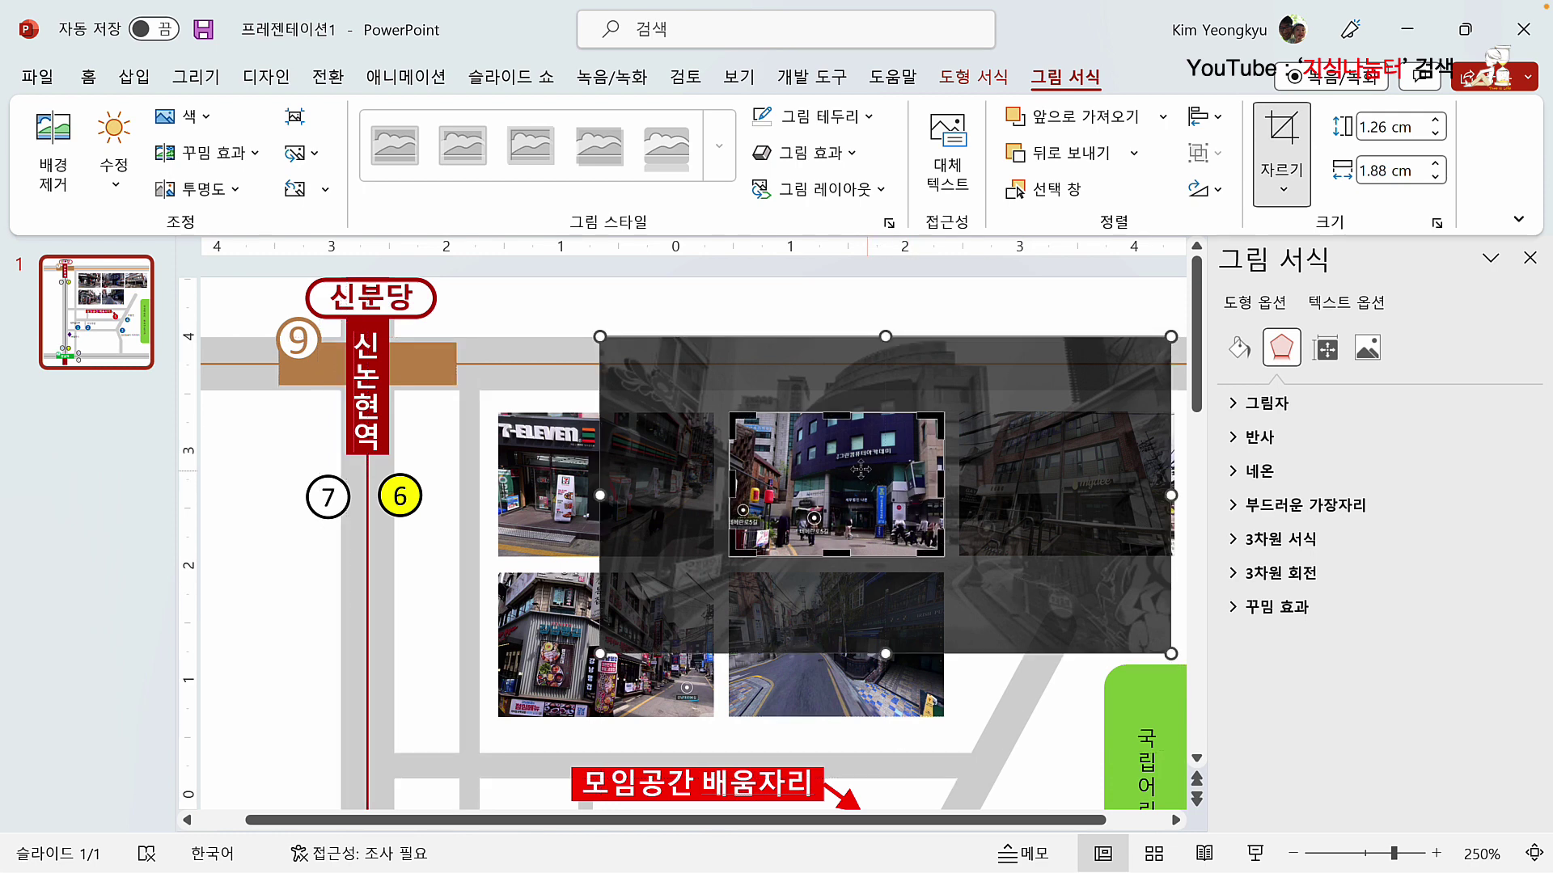
{"action": "left_click_drag", "start_coordinate": [1022, 536], "coordinate": [1010, 536]}
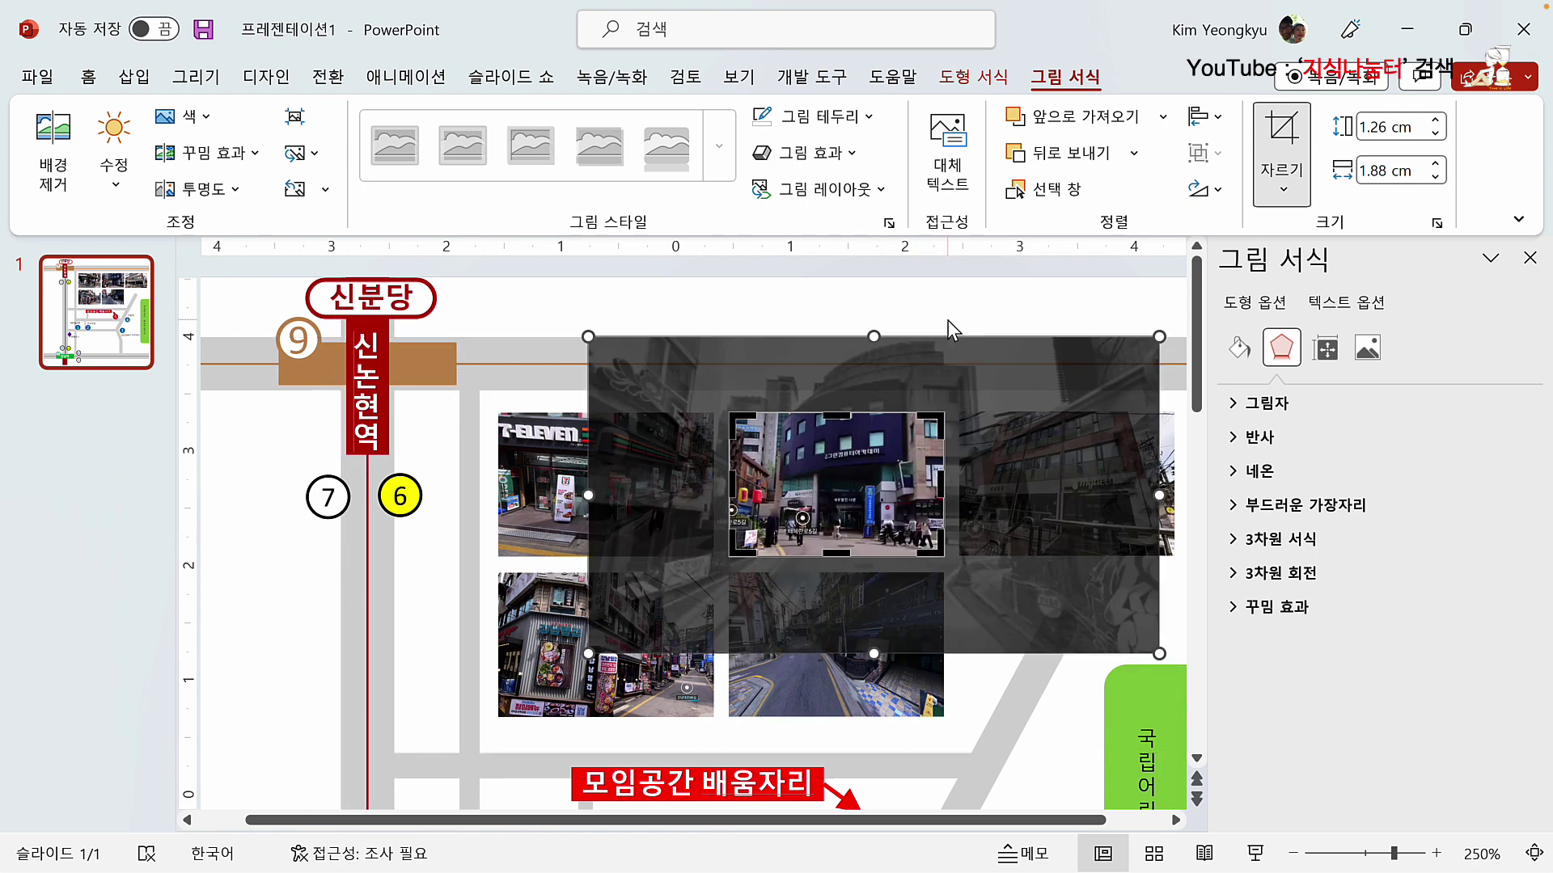
{"action": "left_click", "coordinate": [948, 321]}
Step: Crop the second lower-row photo with Fill, shifting the street view sideways and slightly enlarging it within the frame
{"action": "left_click", "coordinate": [837, 656]}
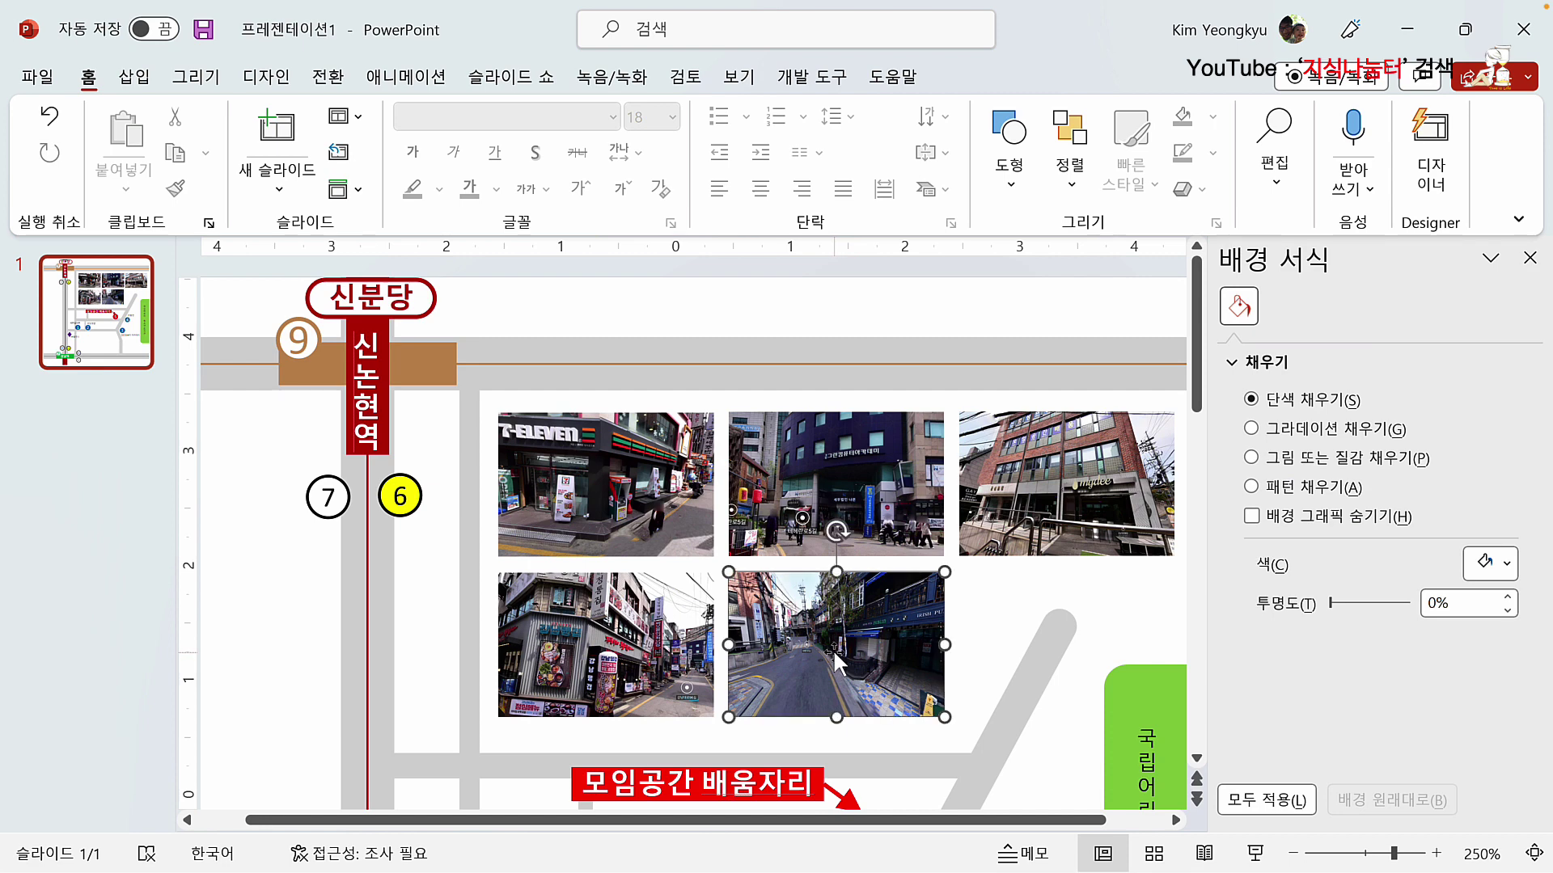
{"action": "left_click", "coordinate": [1282, 193]}
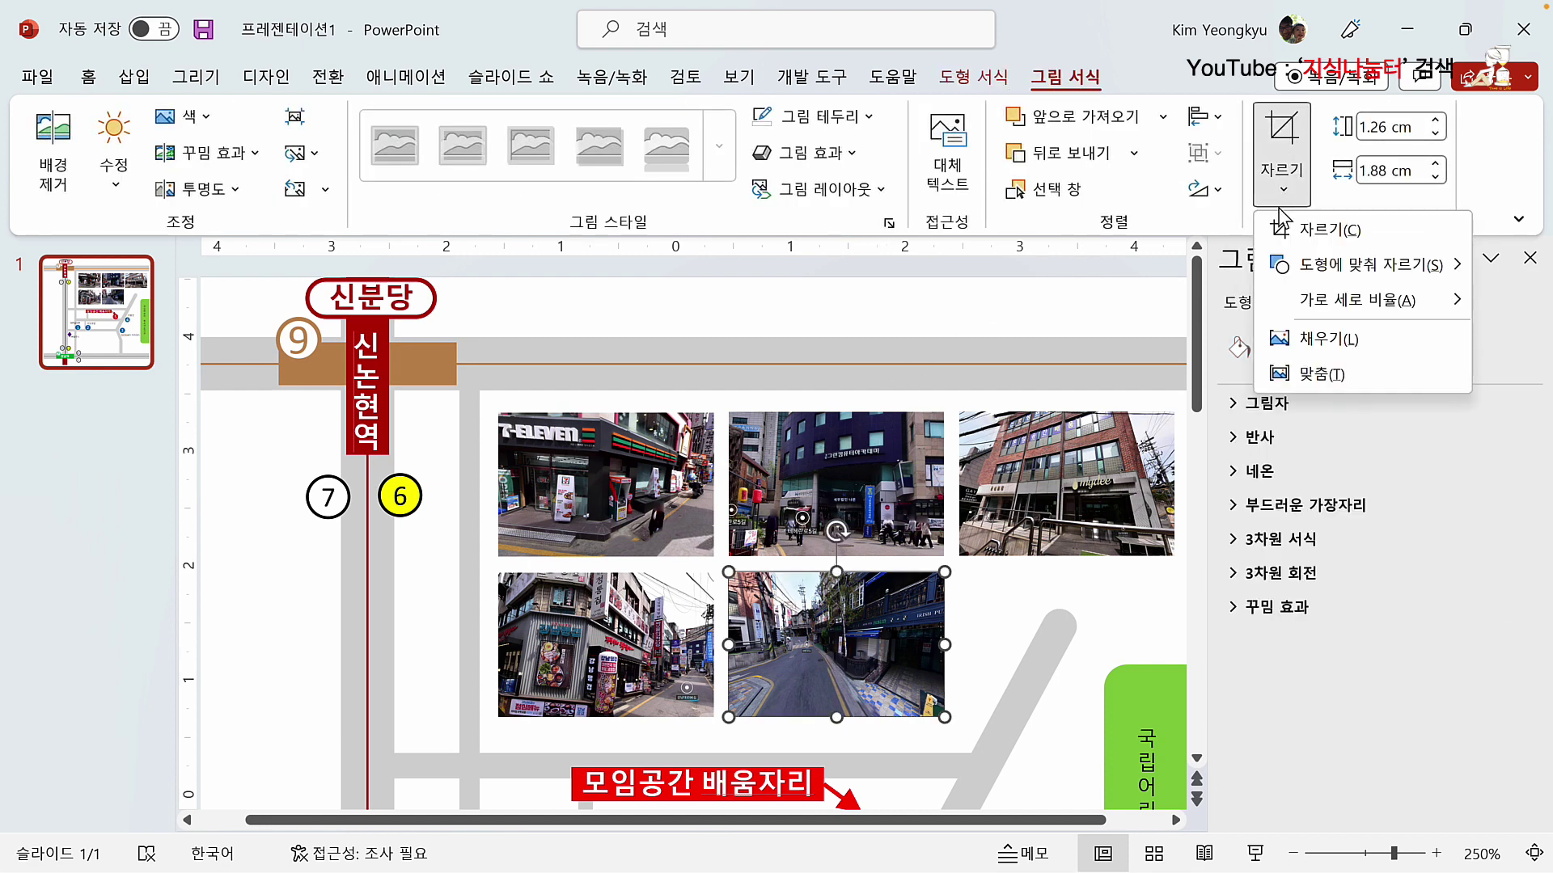
{"action": "left_click", "coordinate": [1326, 339]}
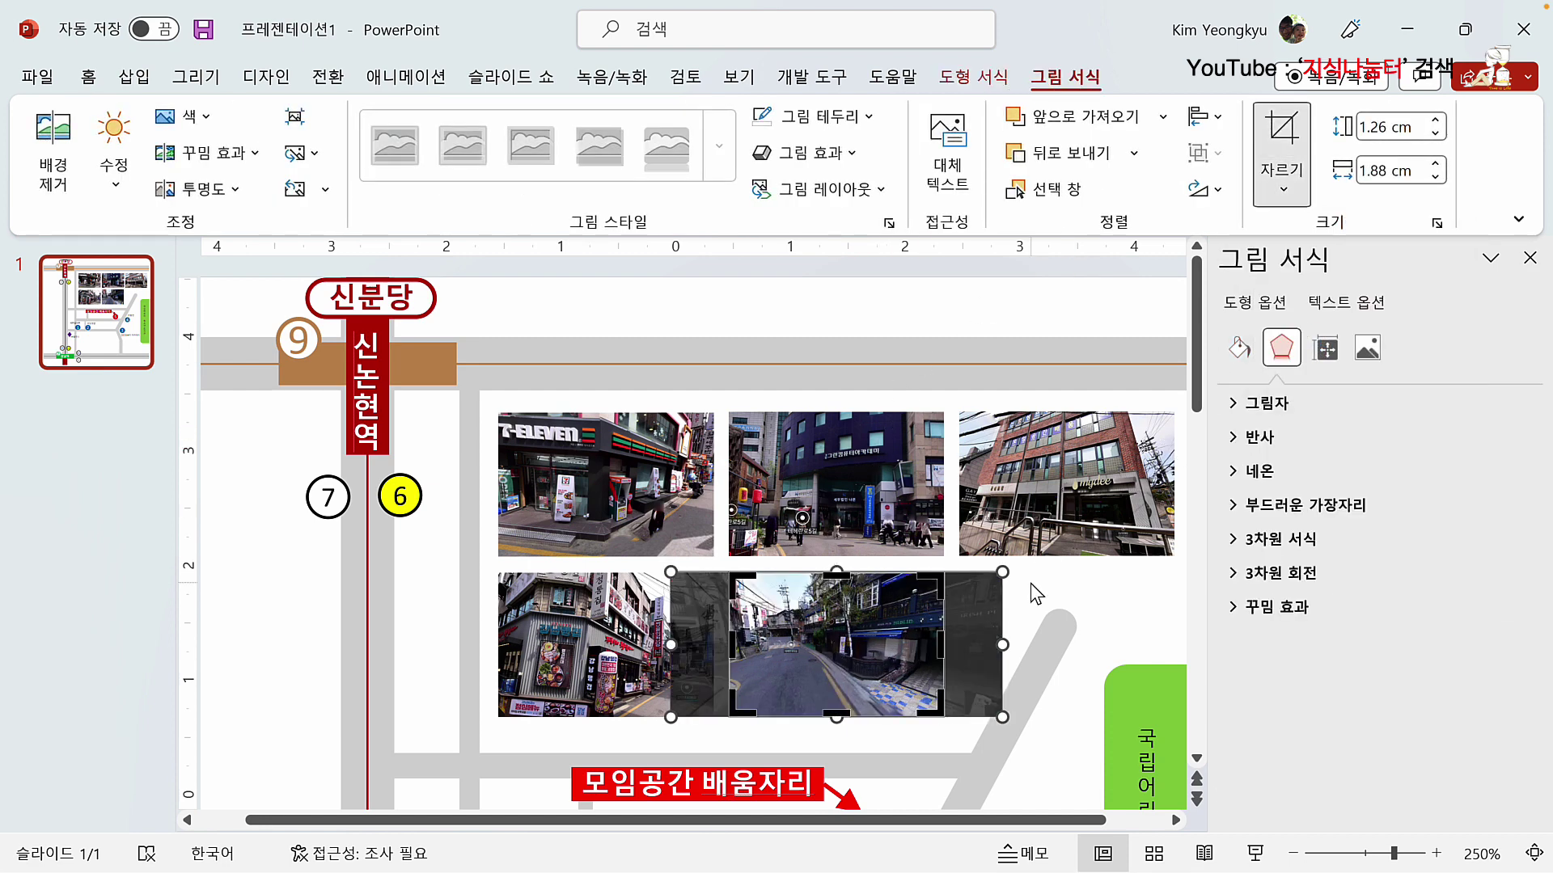
{"action": "left_click_drag", "start_coordinate": [973, 675], "coordinate": [992, 680]}
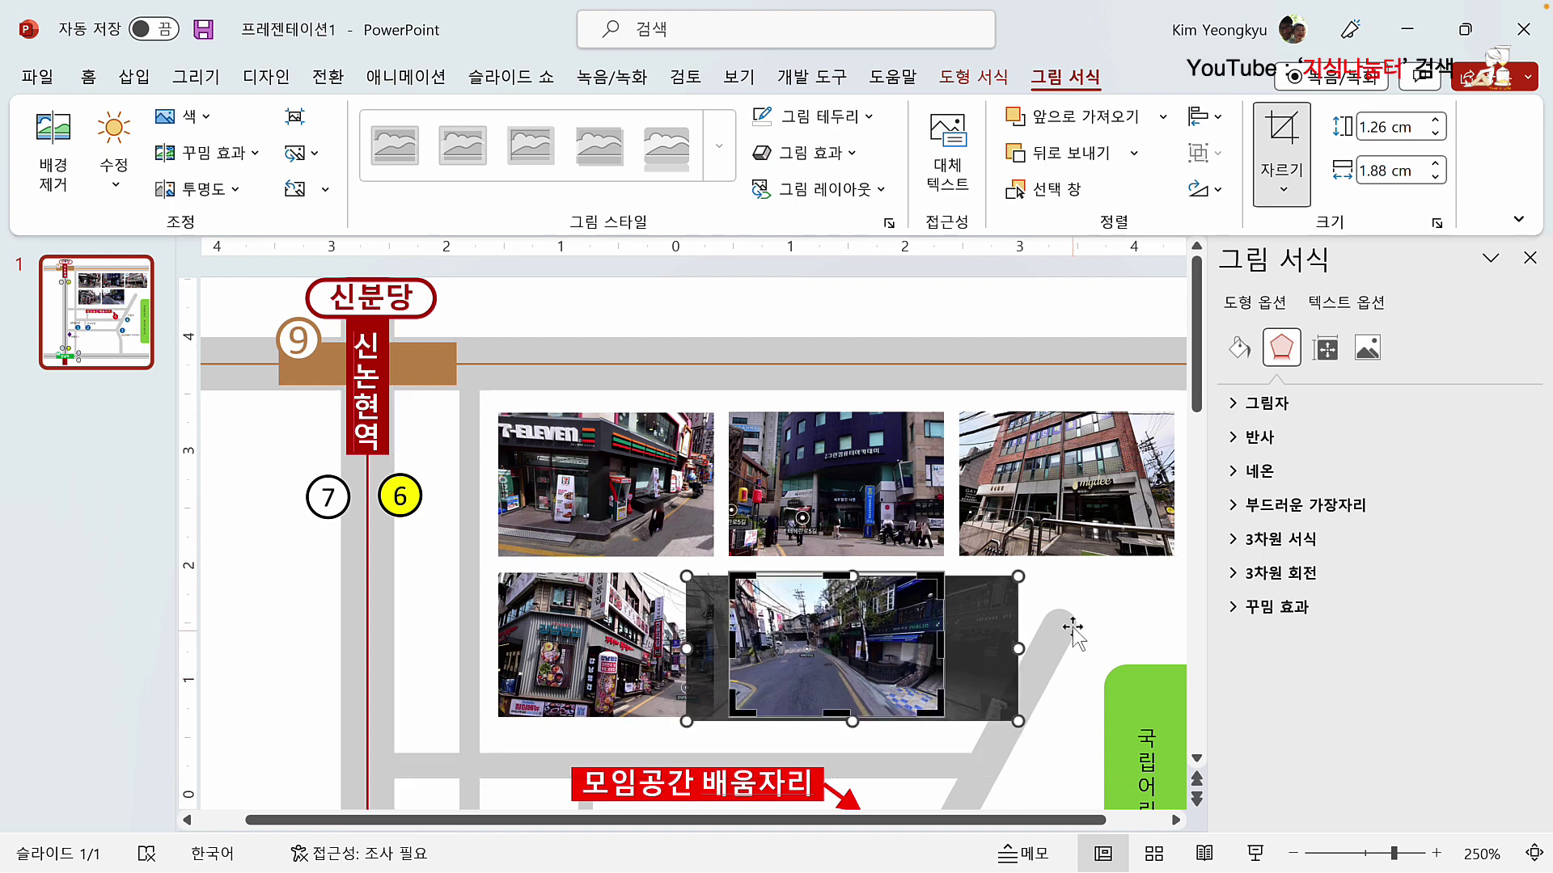
{"action": "left_click_drag", "start_coordinate": [1018, 581], "coordinate": [1035, 568]}
Step: Crop the third upper-row photo with Fill, shifting and enlarging the brick building so its shop sign stays in frame
{"action": "left_click", "coordinate": [1080, 467]}
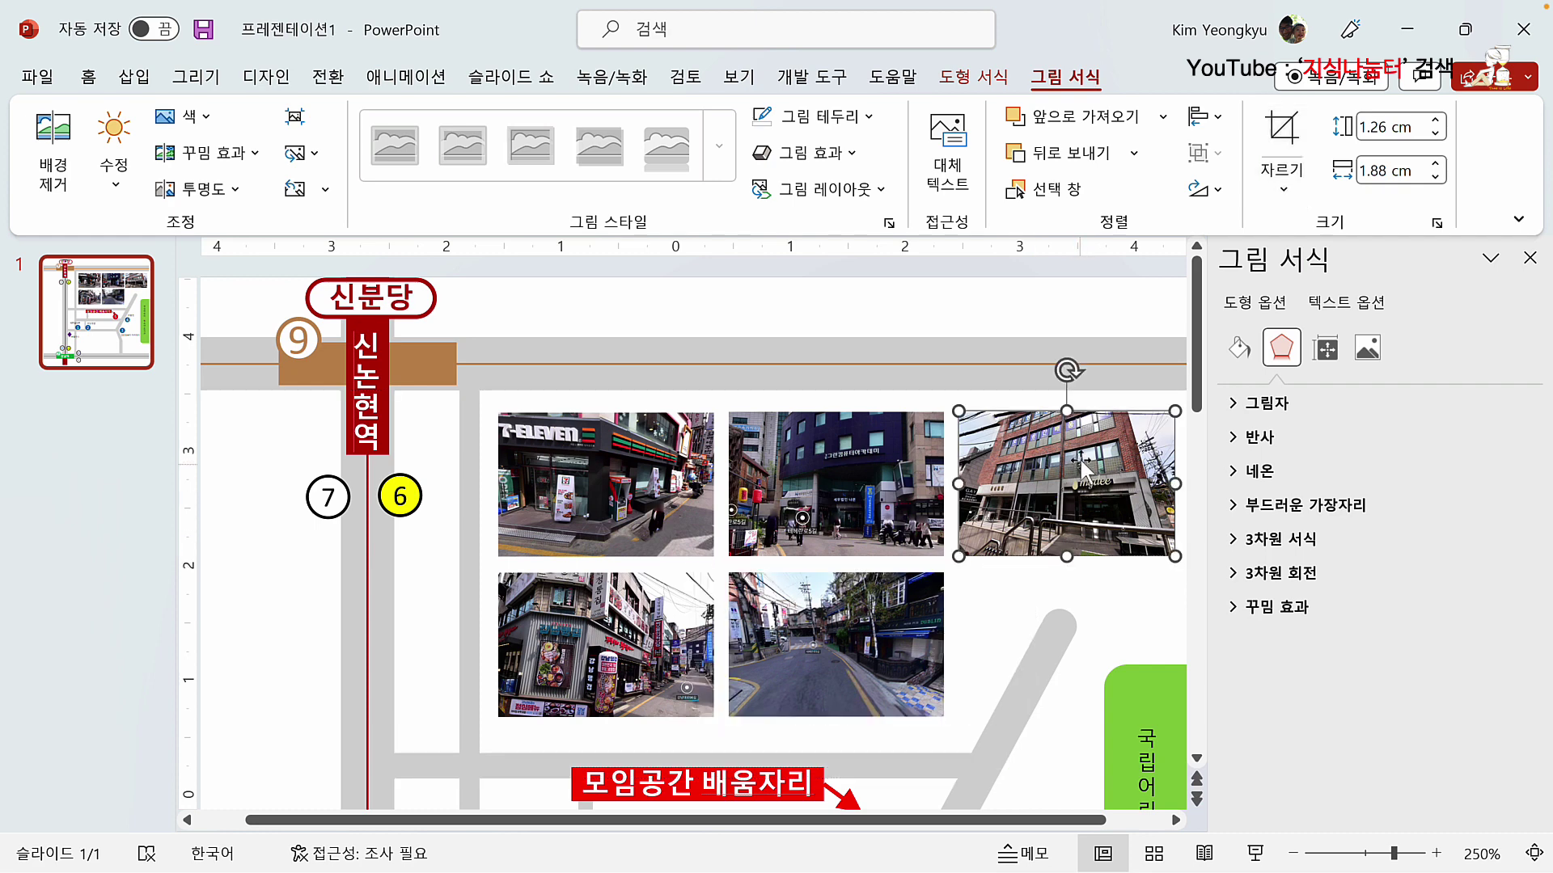
{"action": "left_click", "coordinate": [1282, 189]}
{"action": "left_click", "coordinate": [1294, 335]}
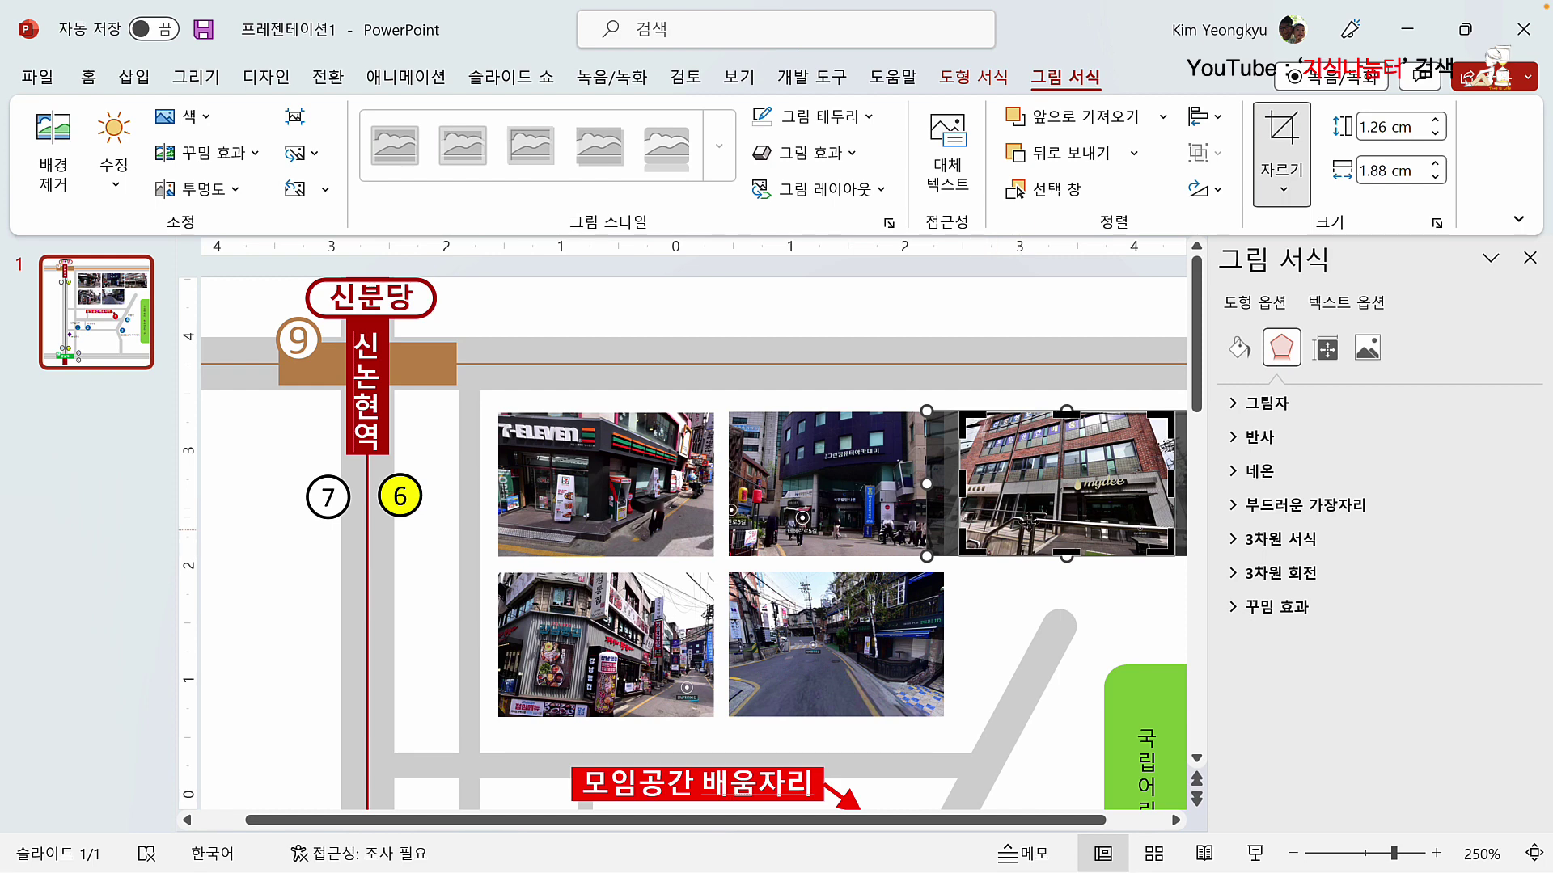
{"action": "left_click_drag", "start_coordinate": [1016, 485], "coordinate": [1035, 488]}
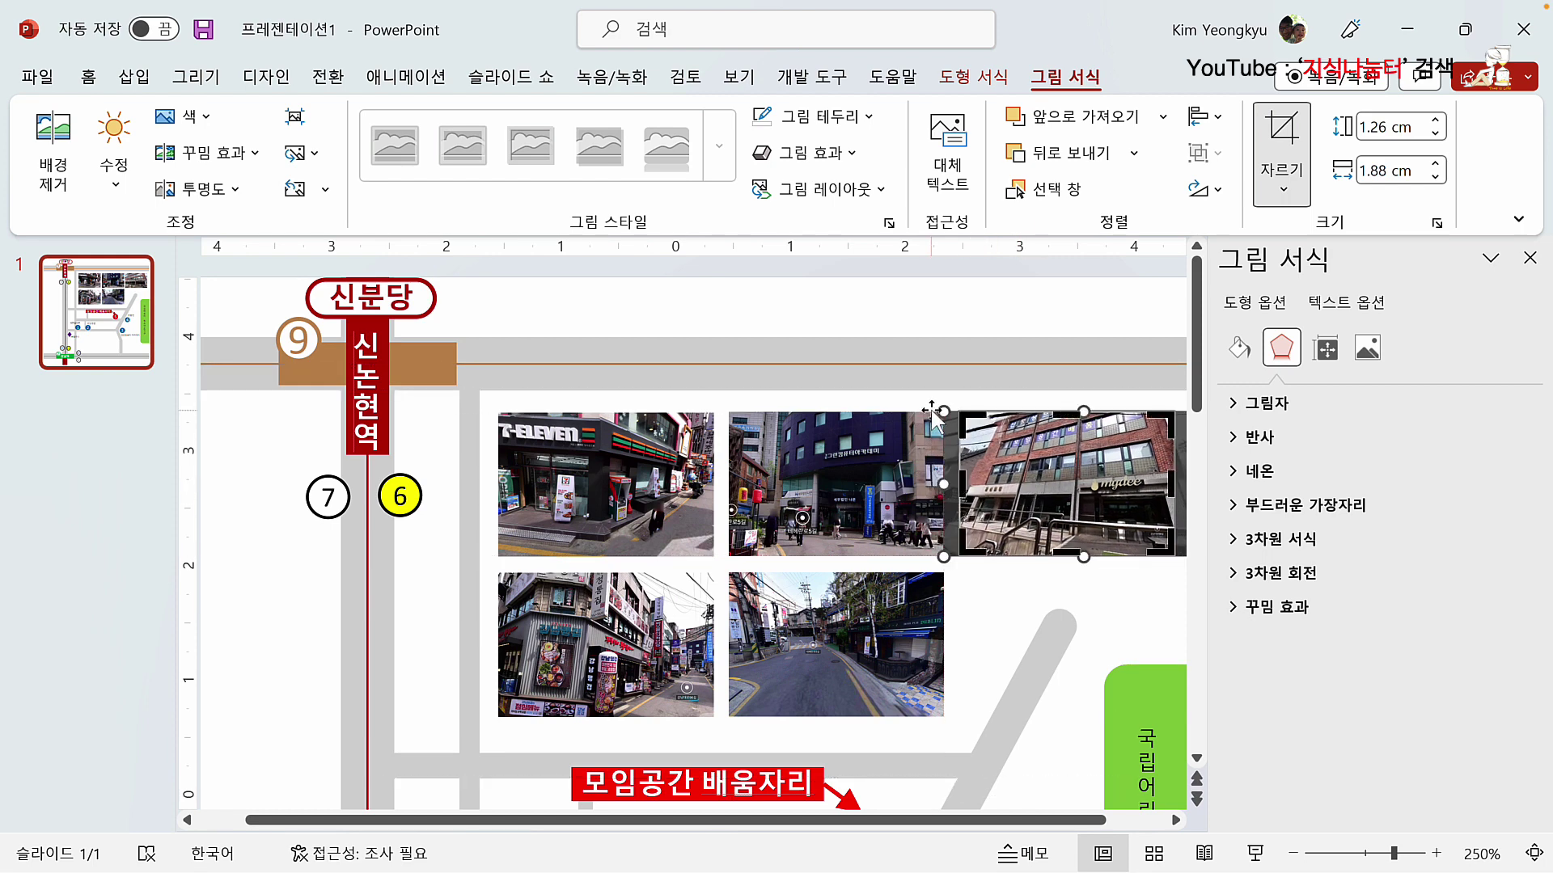
{"action": "left_click_drag", "start_coordinate": [945, 412], "coordinate": [919, 387]}
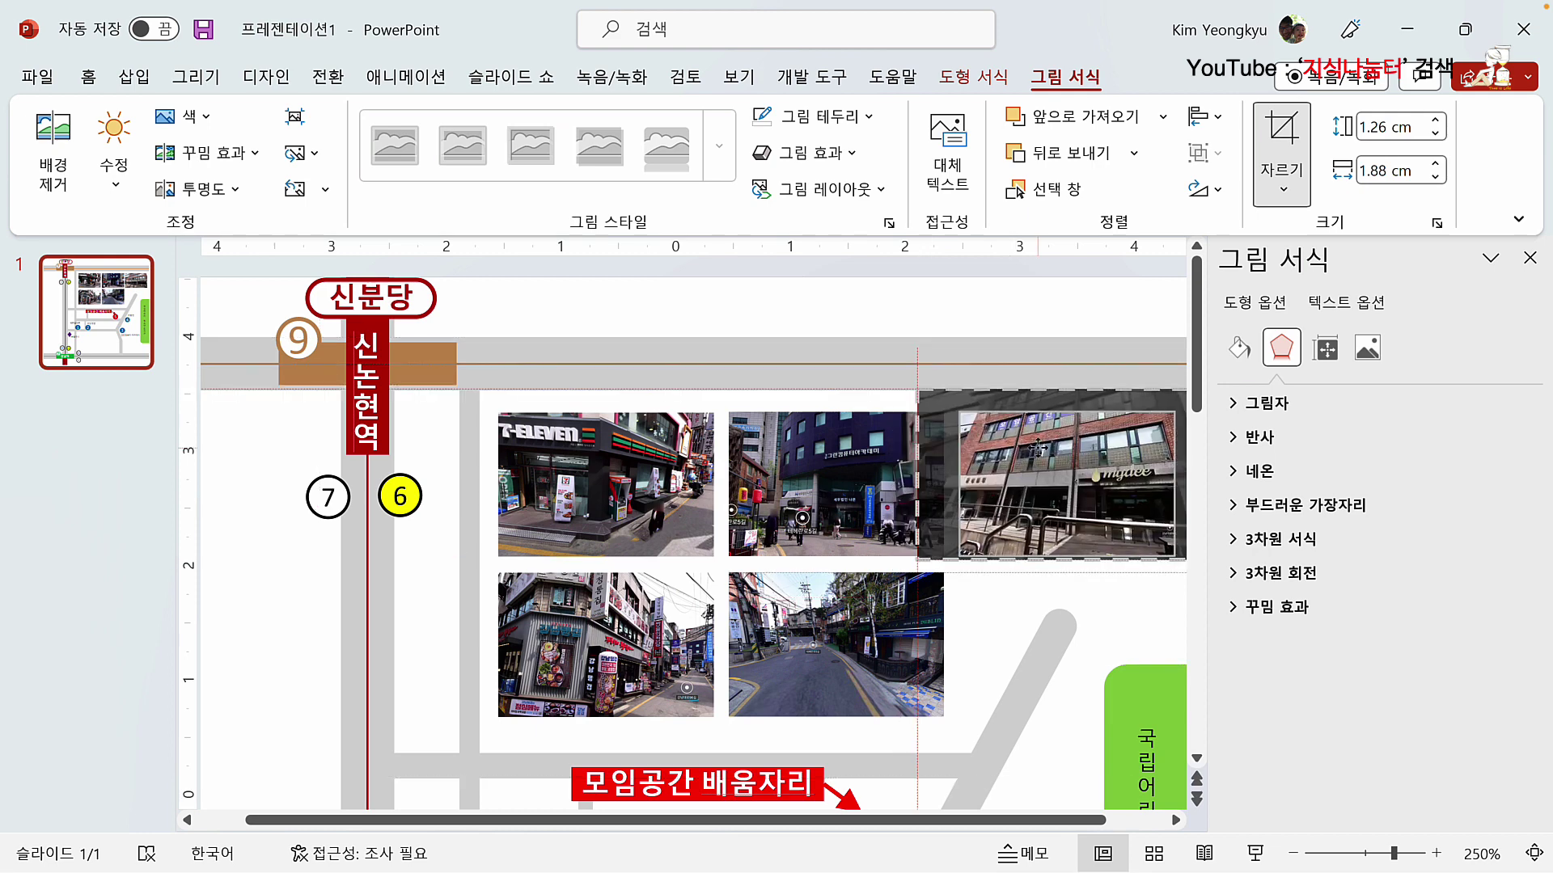
{"action": "left_click", "coordinate": [971, 332]}
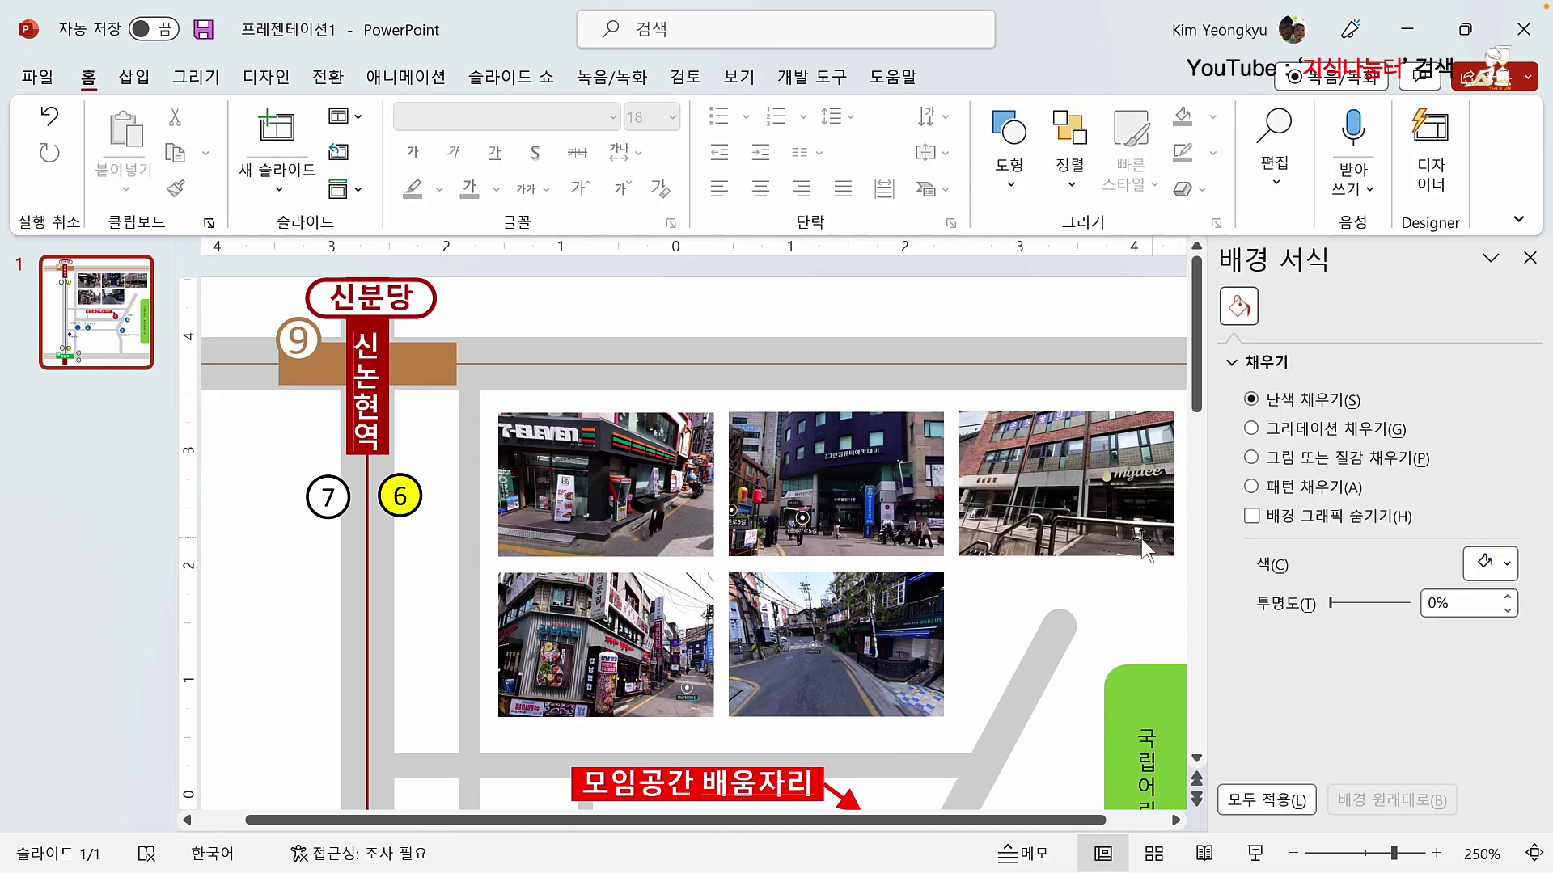
Step: Nudge the first lower-row photo slightly downward, away from the 7-Eleven photo above it
{"action": "left_click", "coordinate": [686, 591]}
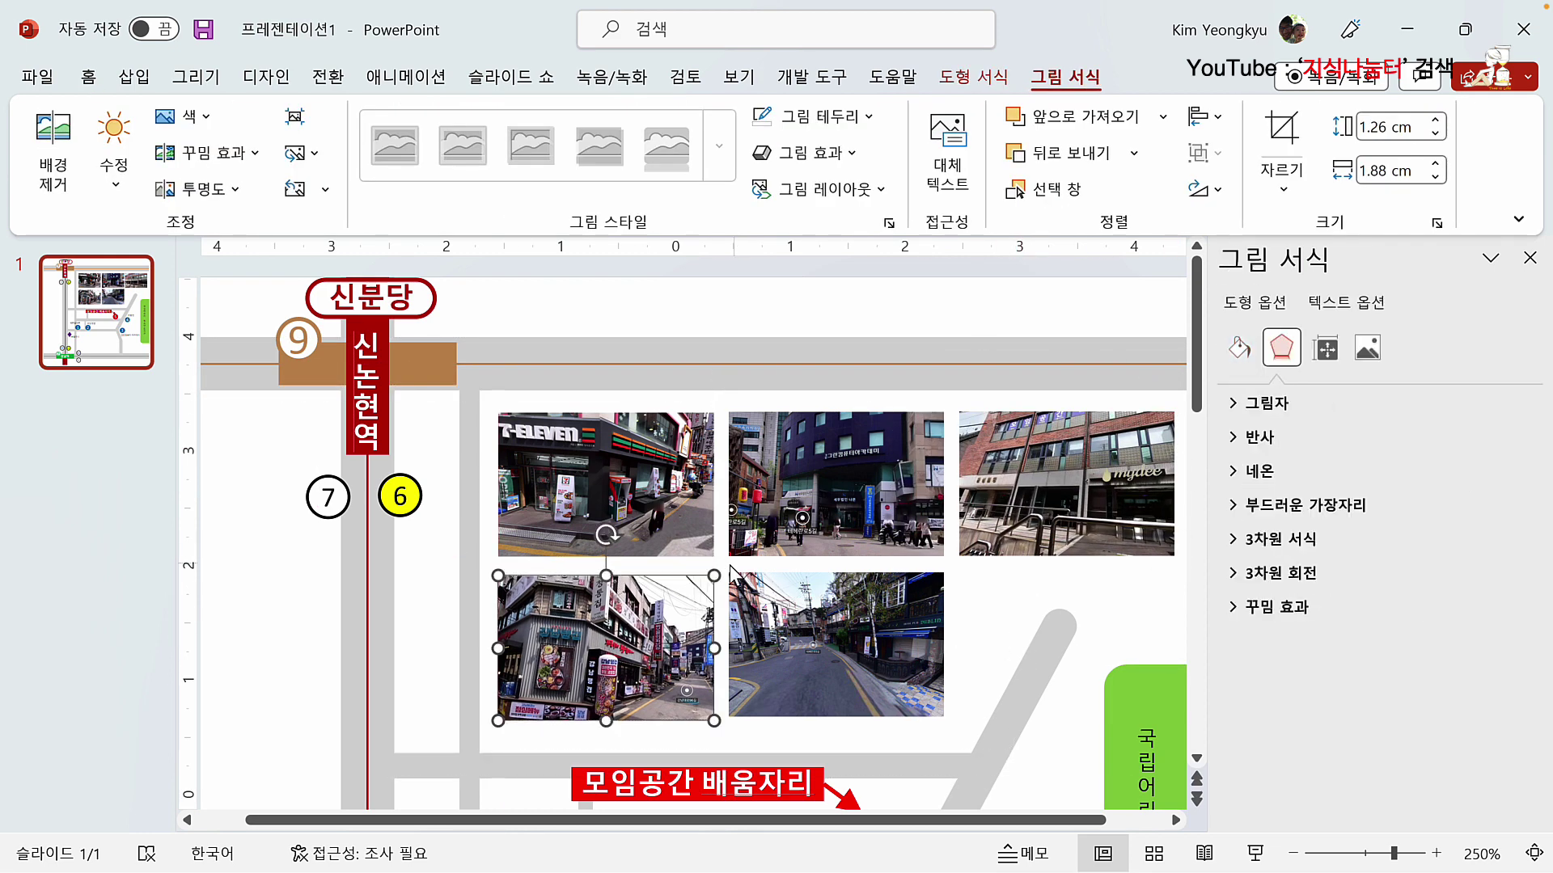
{"action": "left_click", "coordinate": [699, 553]}
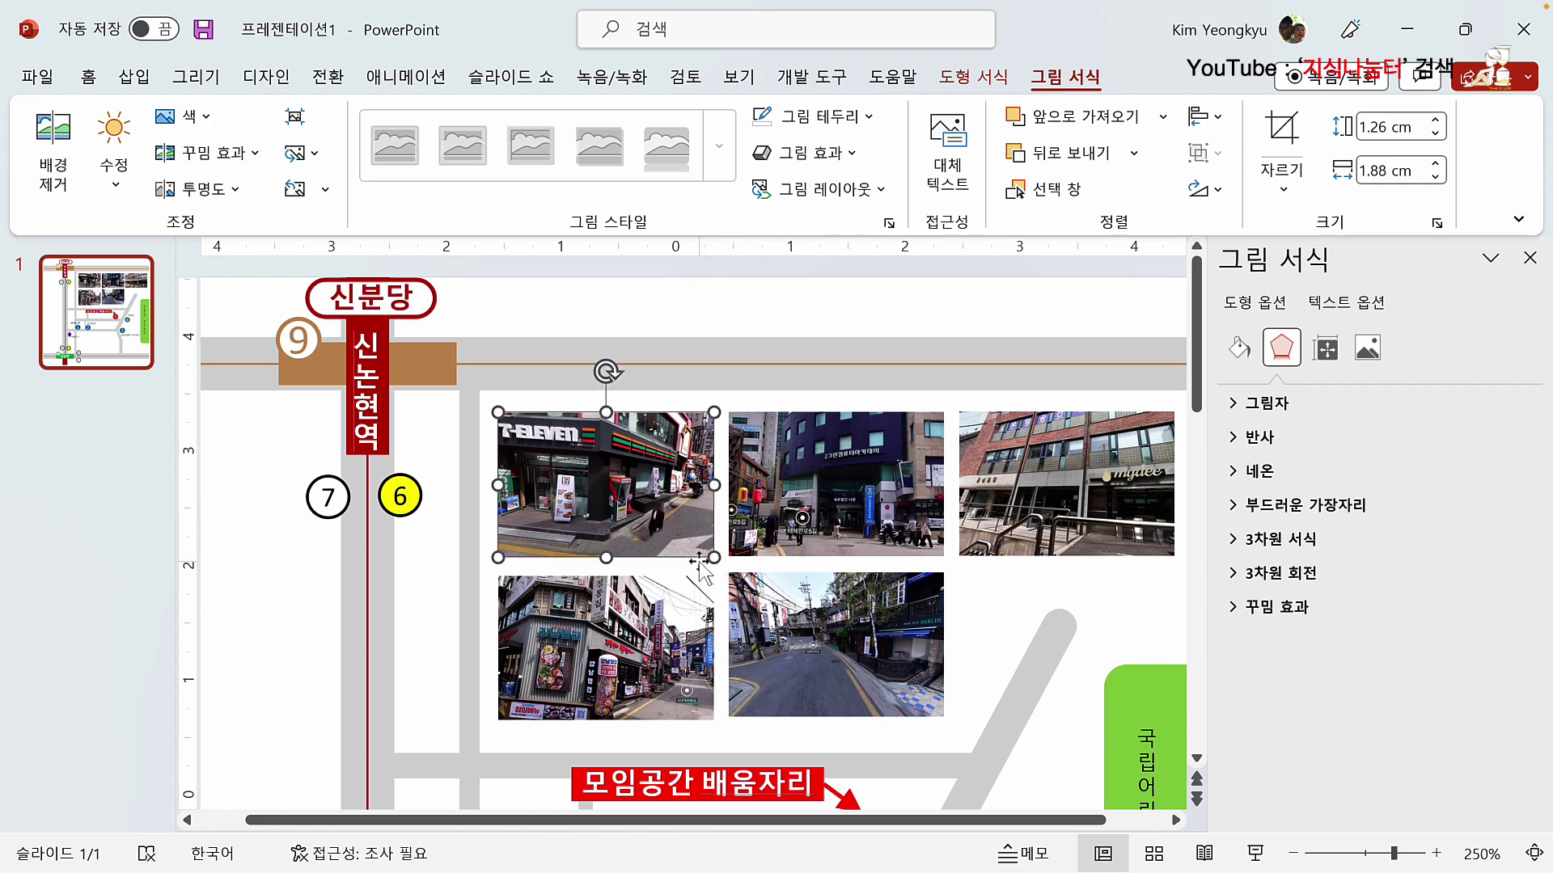
{"action": "left_click", "coordinate": [722, 580]}
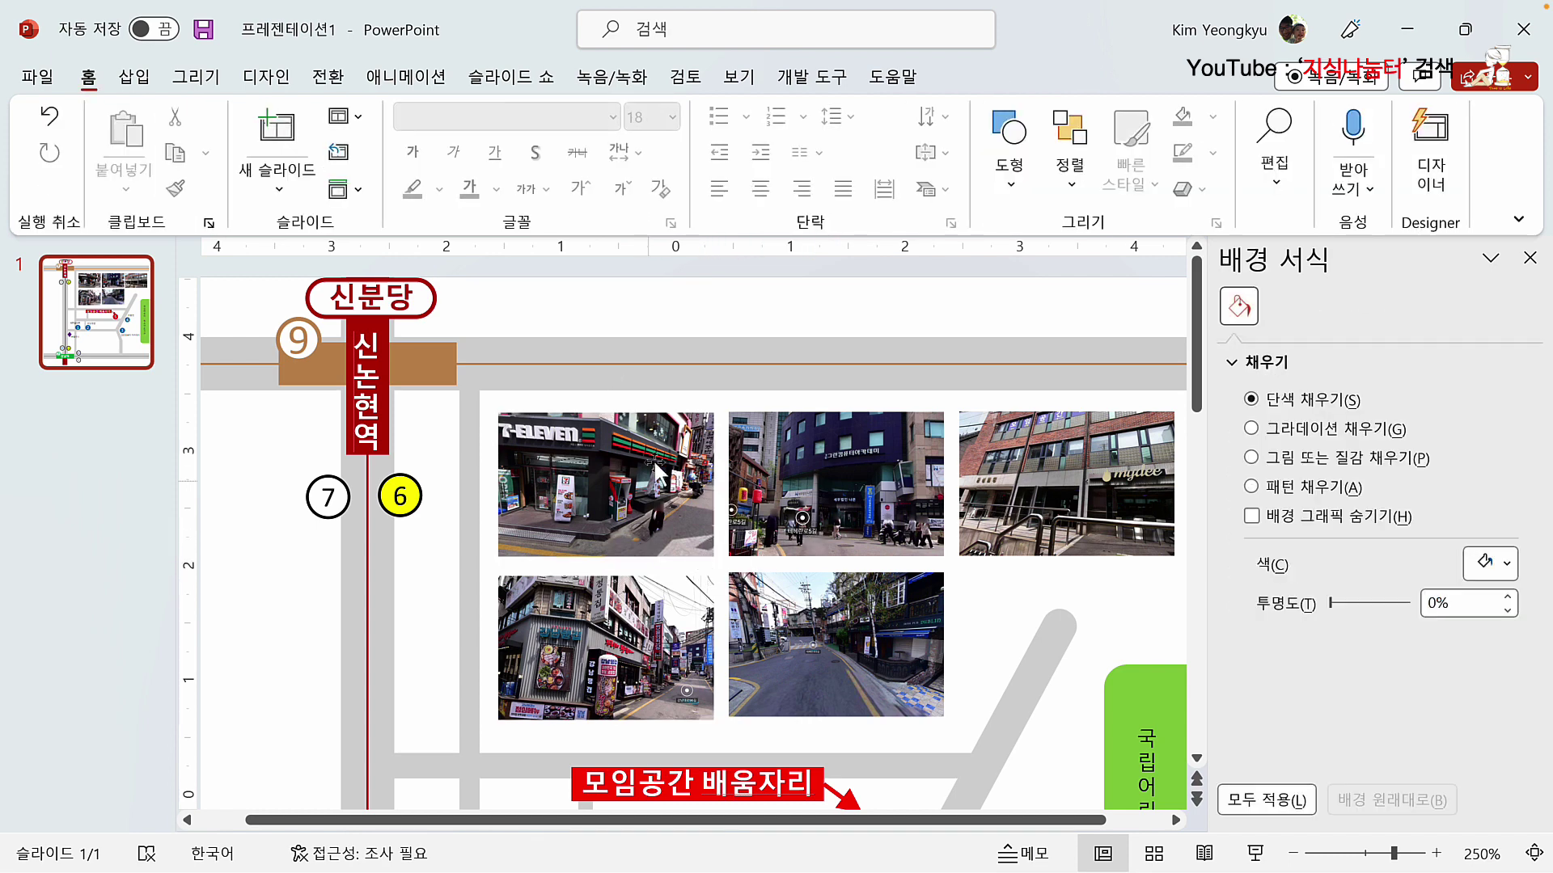
Step: Draw a small arrow line about 0.3 cm high and 0.24 cm wide on the street corner of the 7-Eleven photo
{"action": "left_click", "coordinate": [134, 76]}
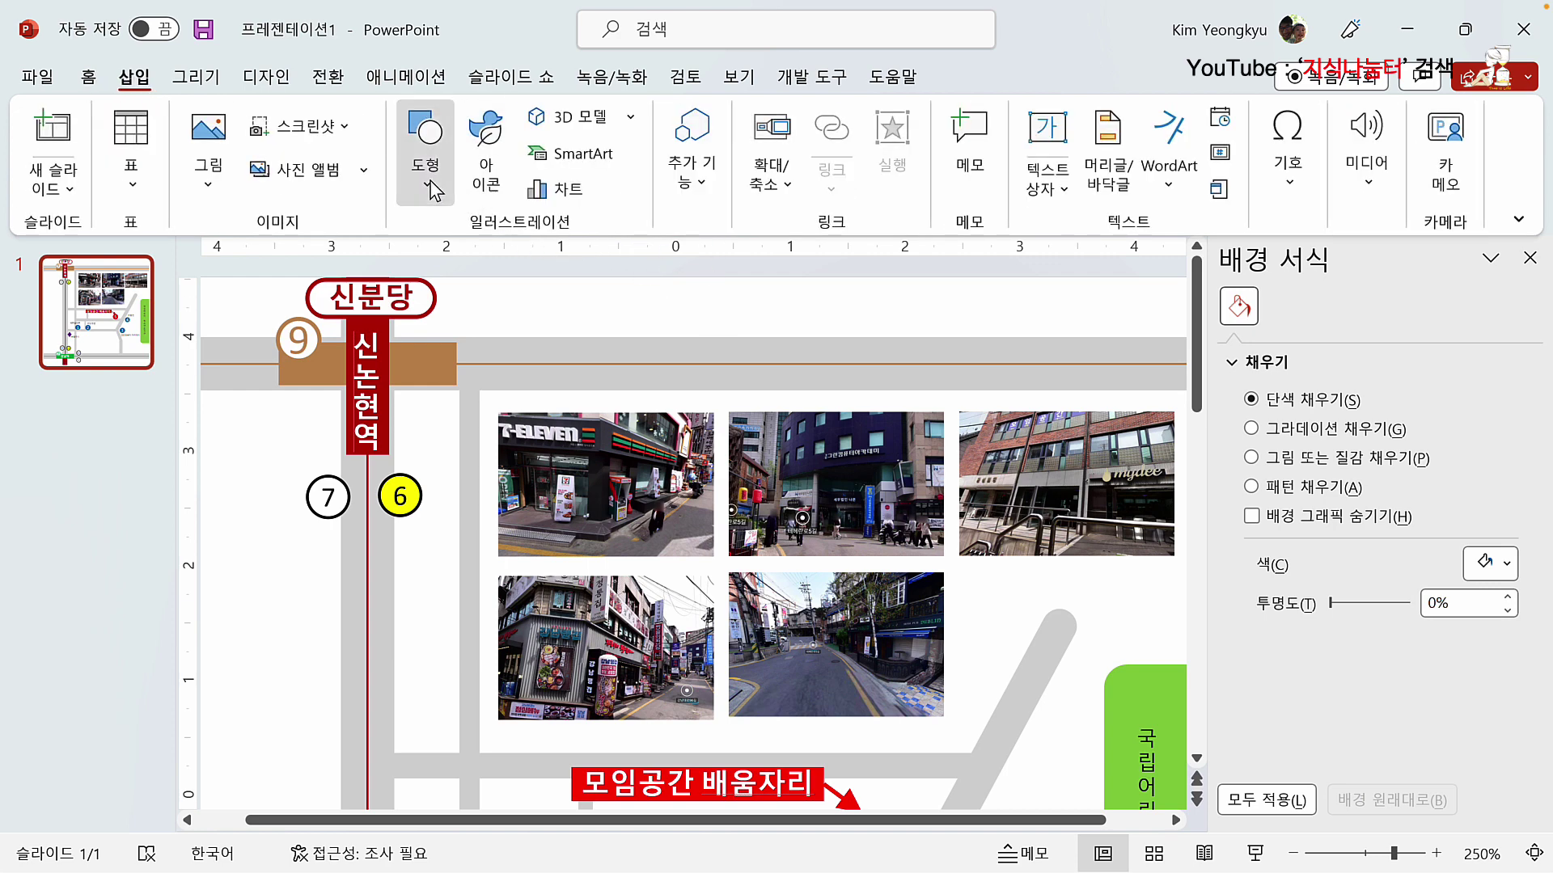
{"action": "left_click", "coordinate": [426, 154]}
{"action": "left_click", "coordinate": [439, 360]}
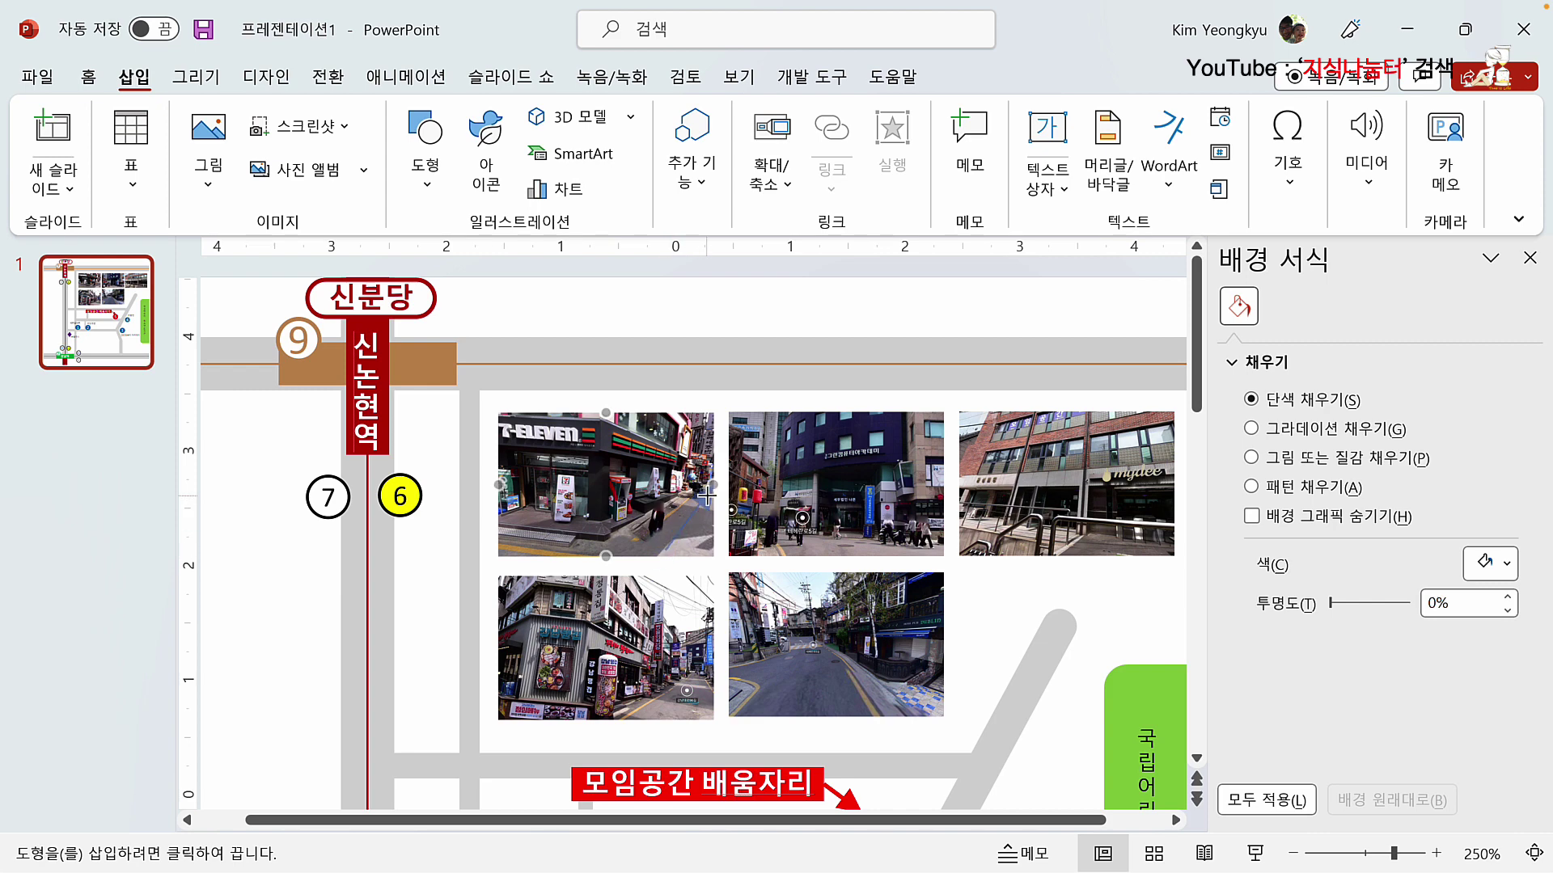
{"action": "left_click_drag", "start_coordinate": [693, 516], "coordinate": [666, 542]}
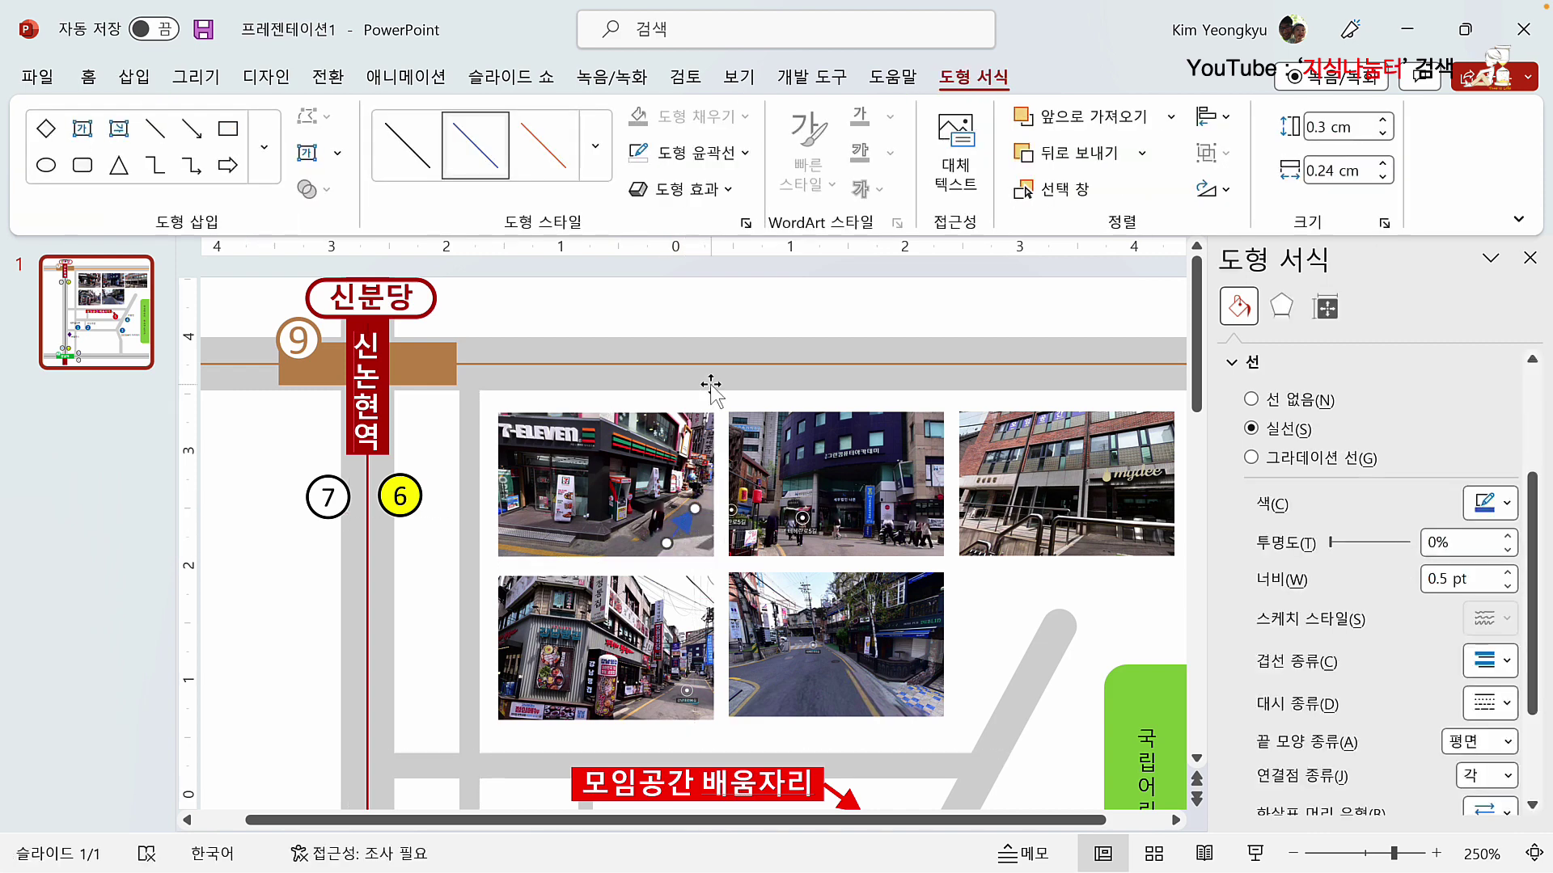
Step: Format the 7-Eleven photo's arrow as a red 2.25 pt line and lengthen it to about 0.51 by 0.41 cm
{"action": "left_click", "coordinate": [745, 153]}
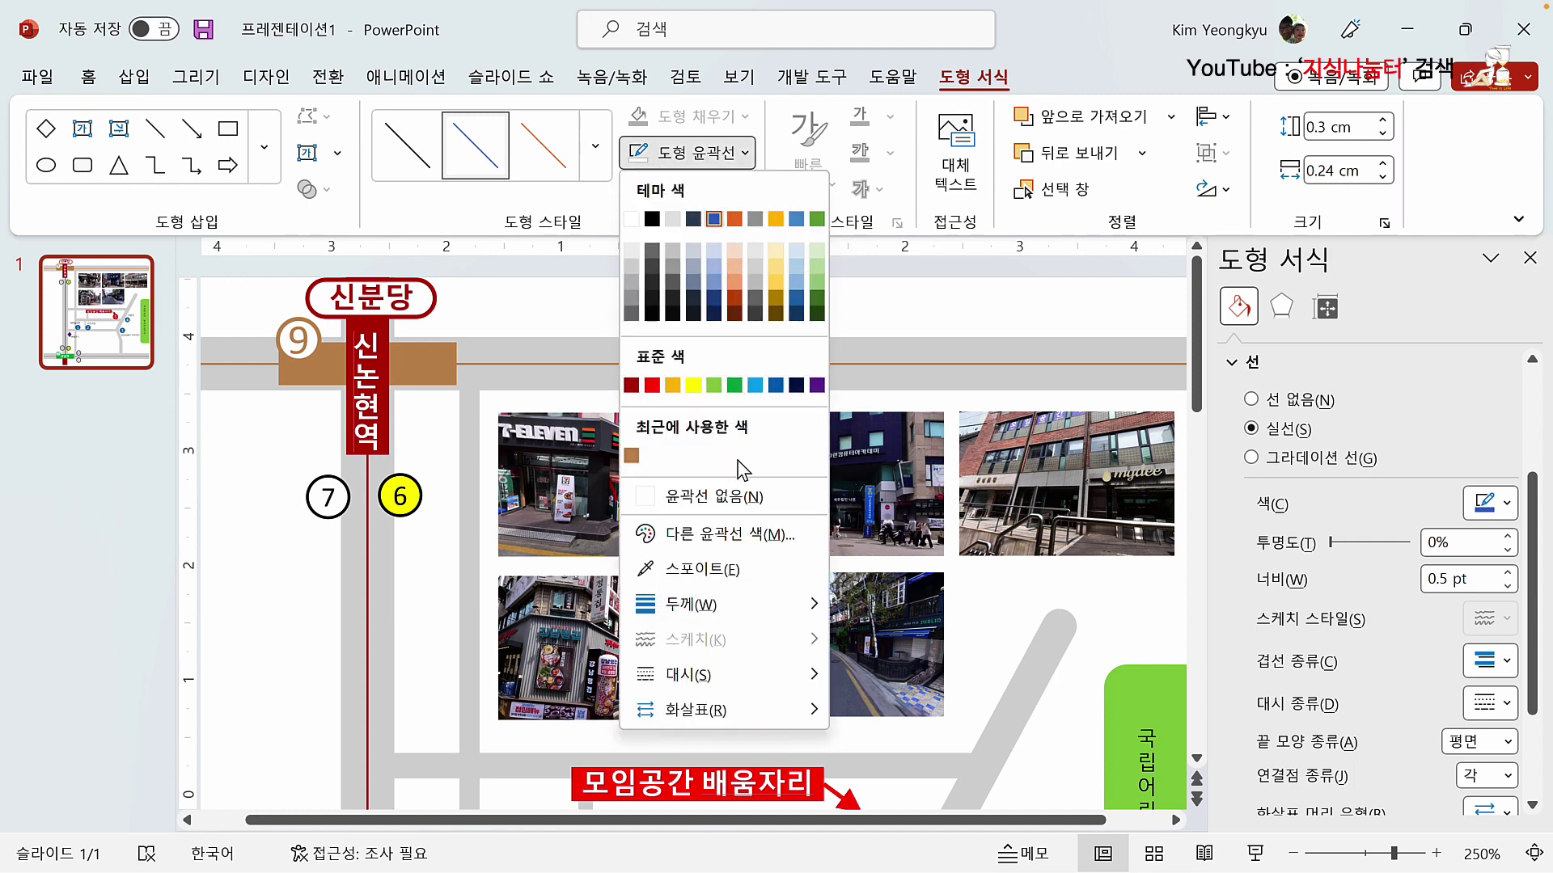
{"action": "left_click", "coordinate": [651, 385]}
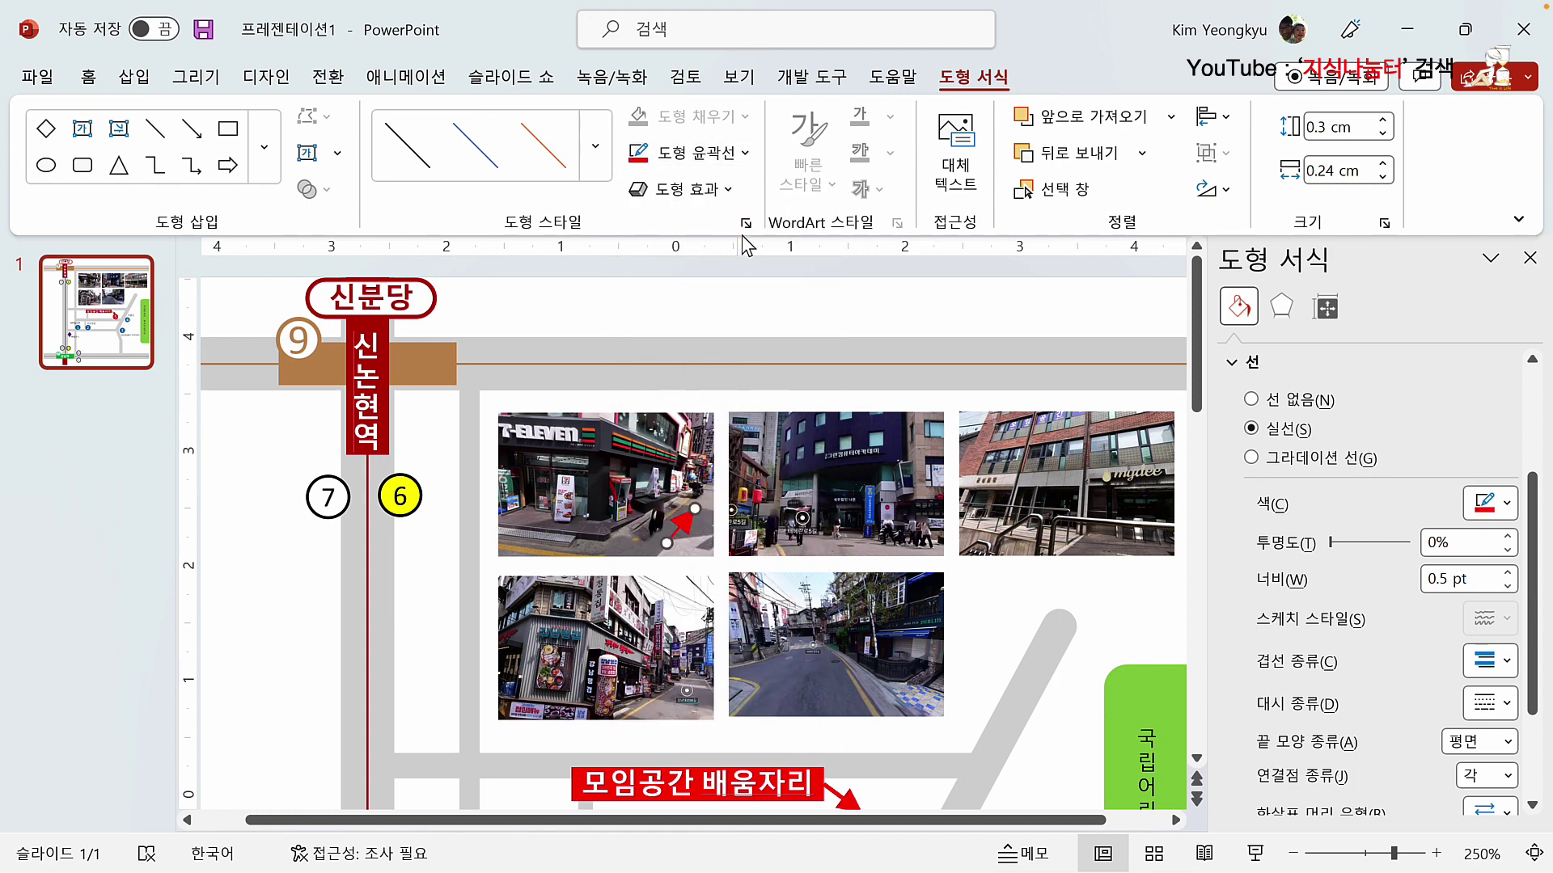
{"action": "left_click", "coordinate": [745, 154]}
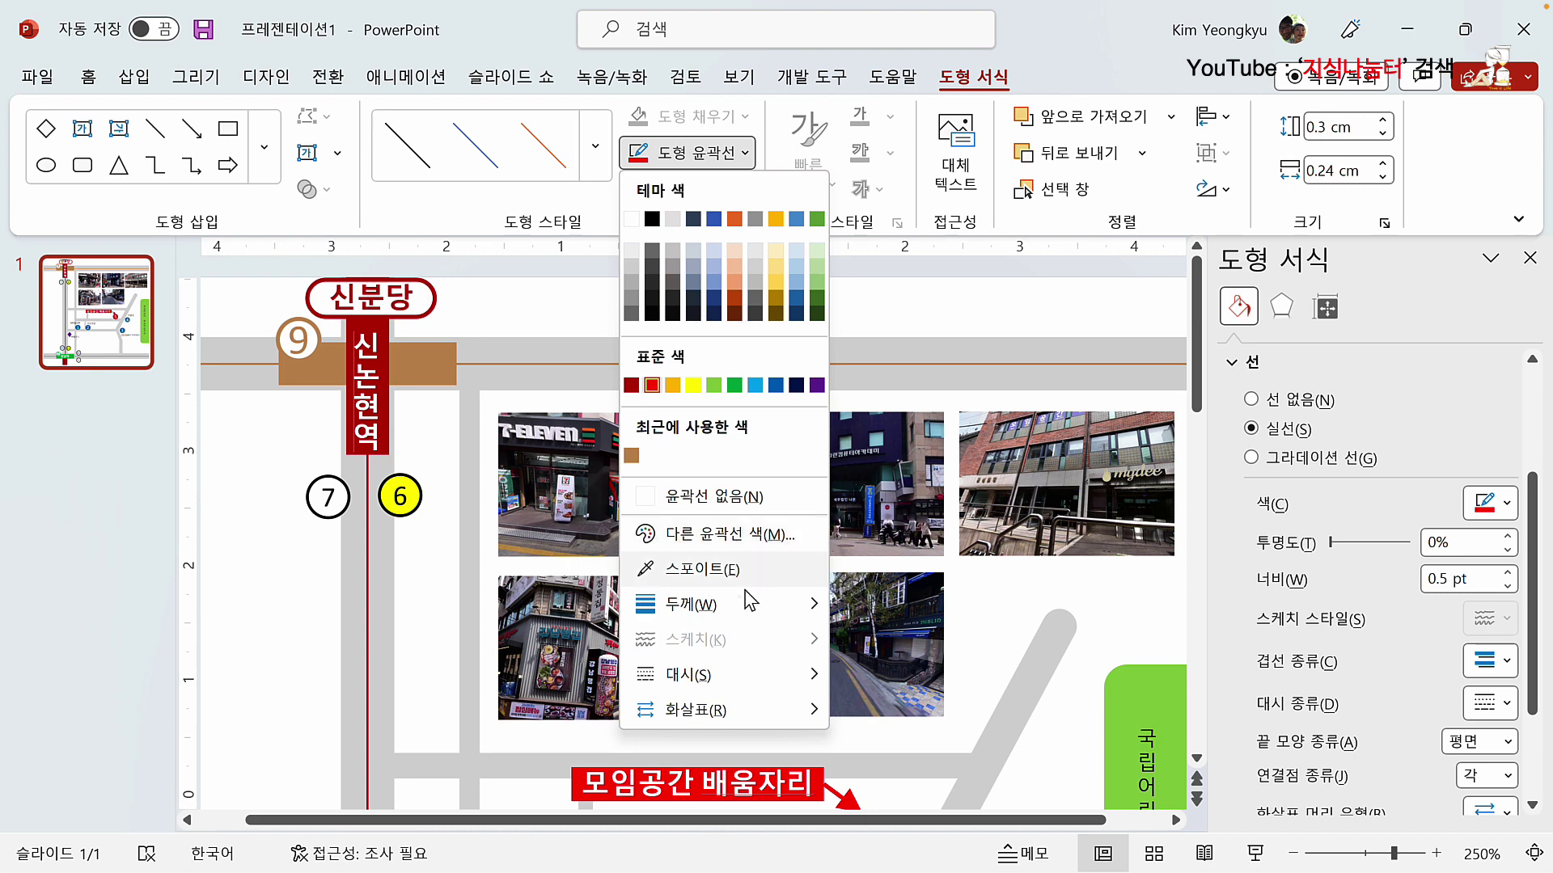
{"action": "mouse_move", "coordinate": [756, 604]}
{"action": "left_click", "coordinate": [916, 713]}
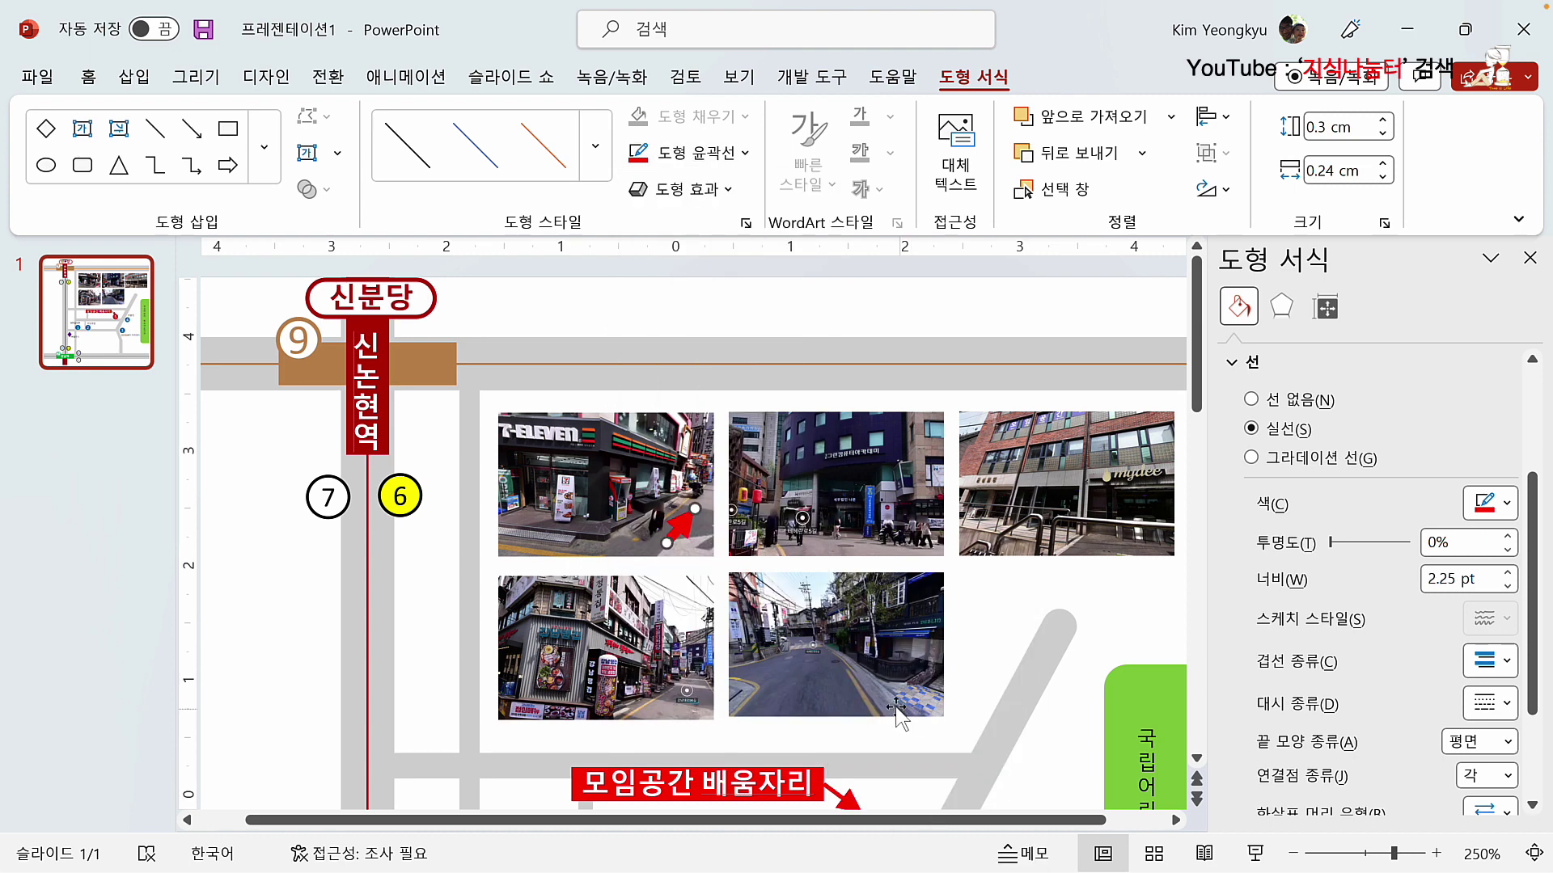
{"action": "mouse_move", "coordinate": [697, 505]}
{"action": "left_mouse_down"}
{"action": "mouse_move", "coordinate": [713, 485]}
{"action": "mouse_move", "coordinate": [678, 530]}
{"action": "left_mouse_up"}
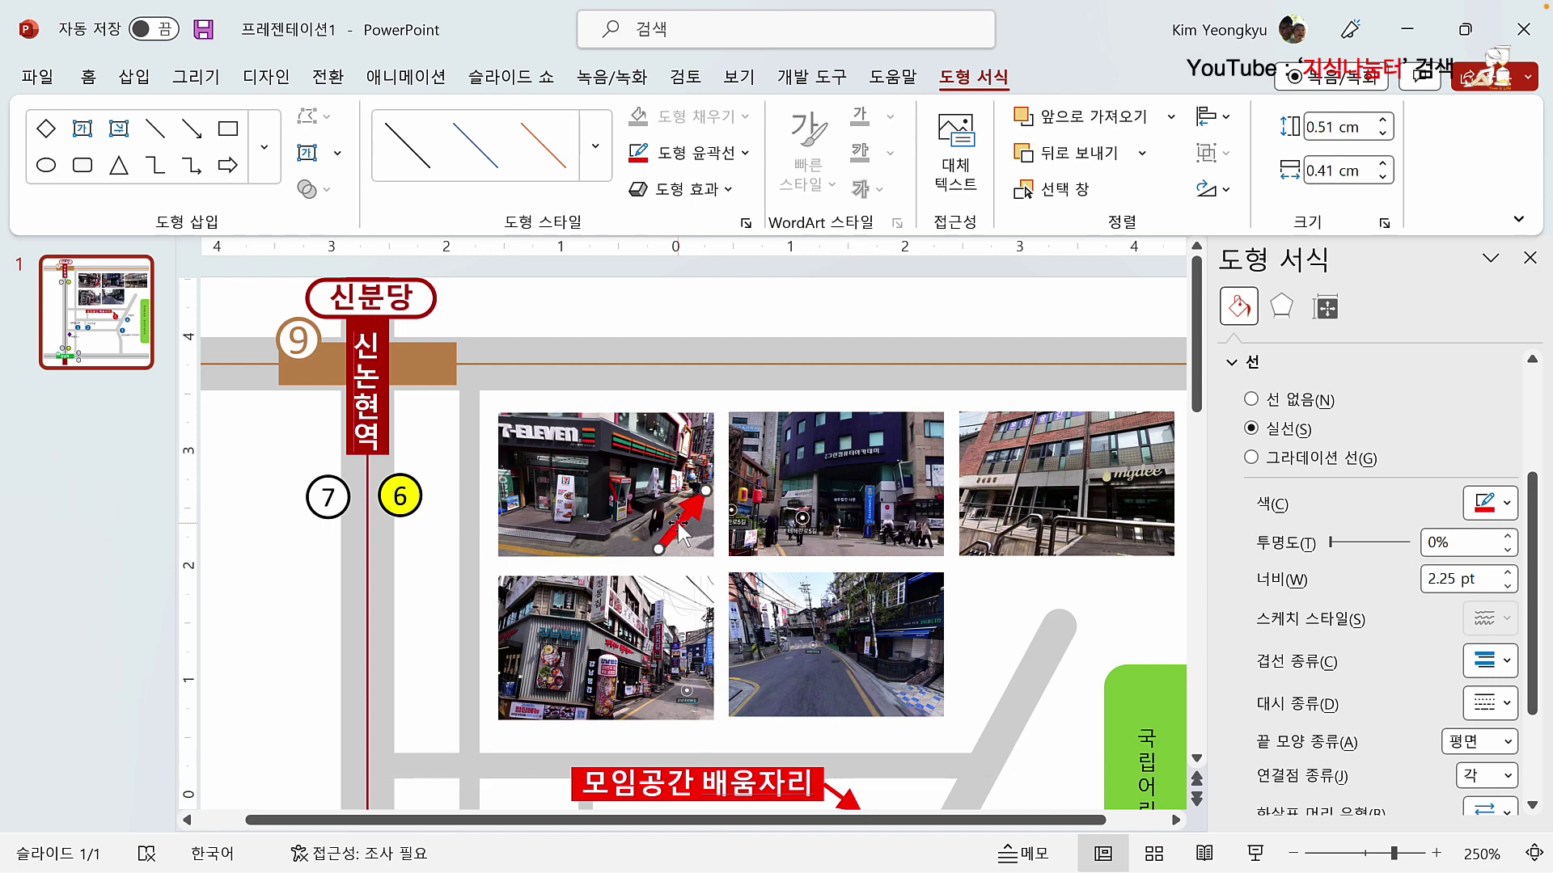
Step: Copy the red arrow onto the alley in the first lower-row photo, sized about 0.3 by 0.32 cm
{"action": "left_click_drag", "start_coordinate": [682, 533], "coordinate": [683, 681]}
{"action": "key", "text": "ctrl+c"}
{"action": "key", "text": "ctrl+v"}
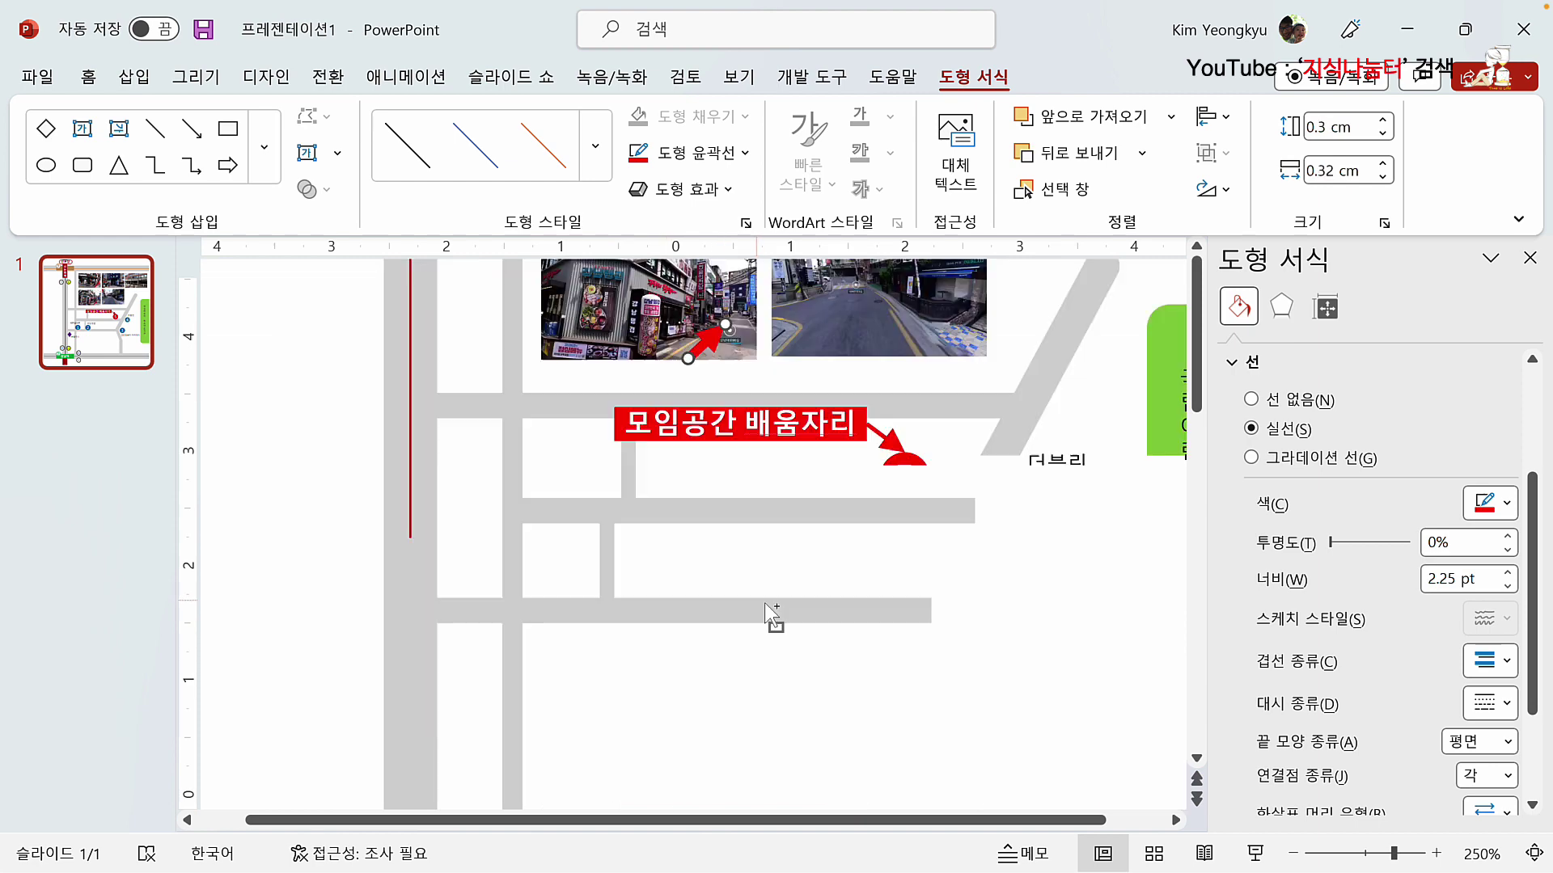
Step: Place copies of the red arrow on the second lower-row and second upper-row photos, turning both to point left
{"action": "left_click_drag", "start_coordinate": [693, 530], "coordinate": [873, 346]}
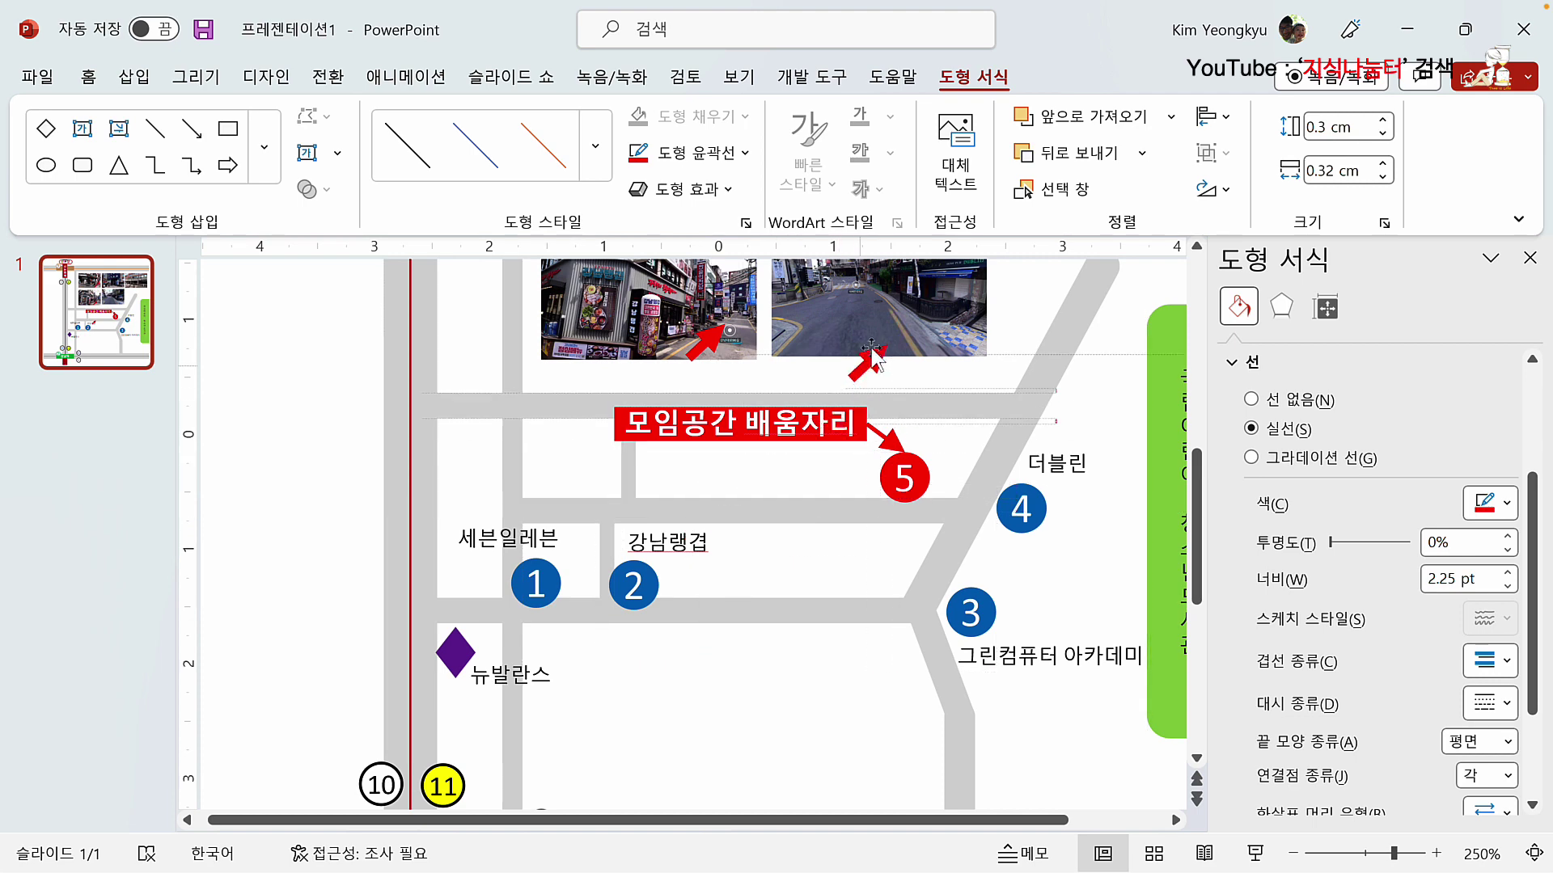
{"action": "scroll", "coordinate": [889, 446], "scroll_direction": "up", "scroll_amount": 2}
{"action": "scroll", "coordinate": [893, 451], "scroll_direction": "up", "scroll_amount": 4}
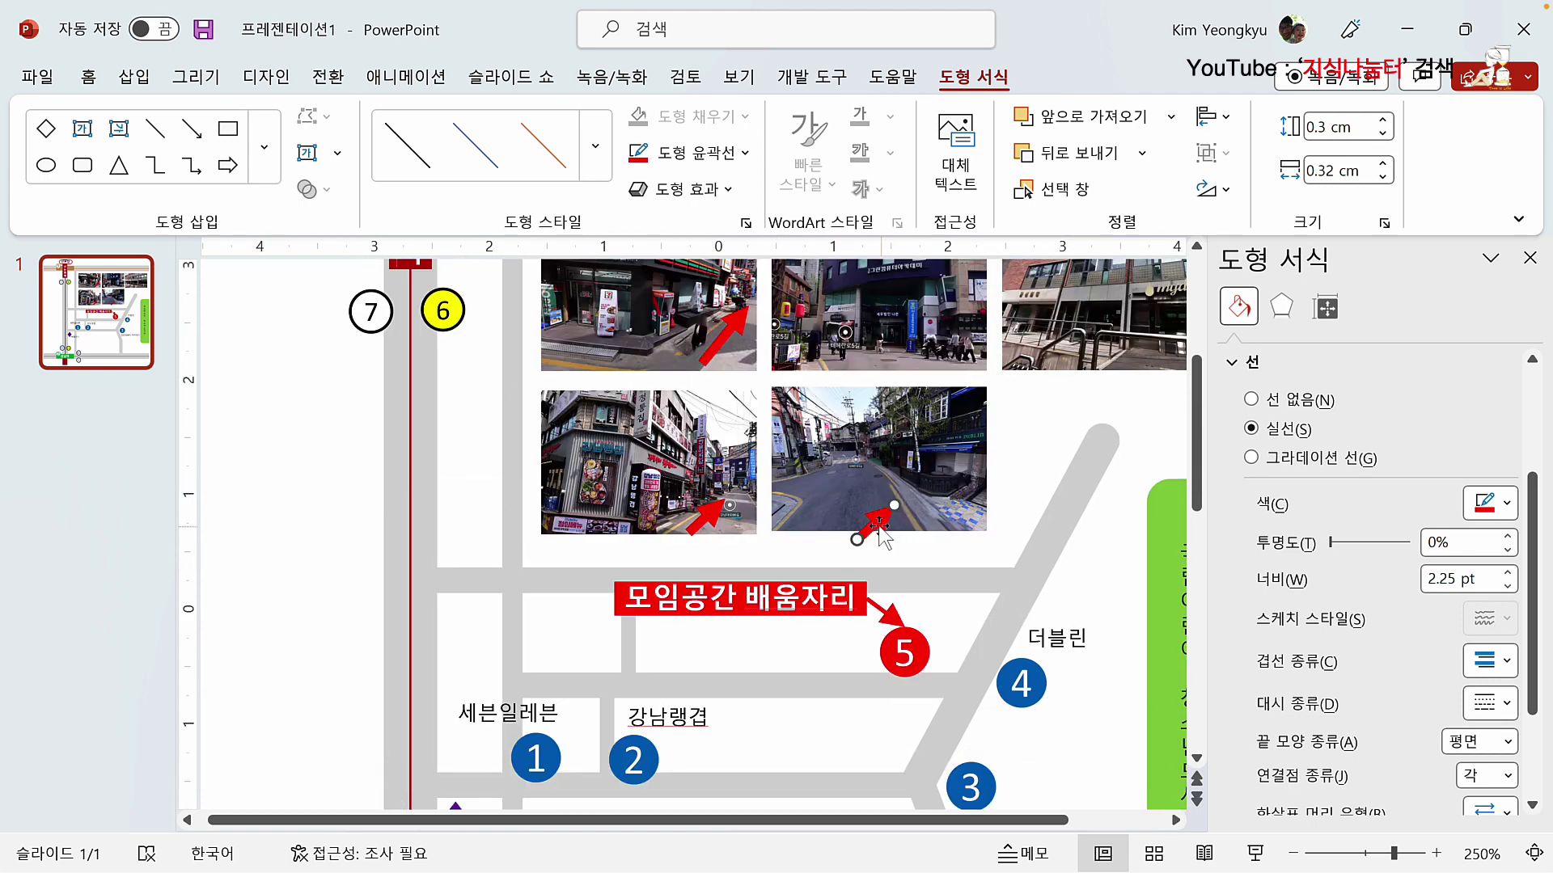
{"action": "mouse_move", "coordinate": [880, 524]}
{"action": "left_mouse_down"}
{"action": "mouse_move", "coordinate": [878, 336]}
{"action": "mouse_move", "coordinate": [772, 299]}
{"action": "mouse_move", "coordinate": [884, 367]}
{"action": "mouse_move", "coordinate": [756, 672]}
{"action": "mouse_move", "coordinate": [773, 699]}
{"action": "mouse_move", "coordinate": [775, 635]}
{"action": "mouse_move", "coordinate": [732, 662]}
{"action": "left_mouse_up"}
{"action": "key", "text": "ctrl+v"}
{"action": "left_click", "coordinate": [1164, 699]}
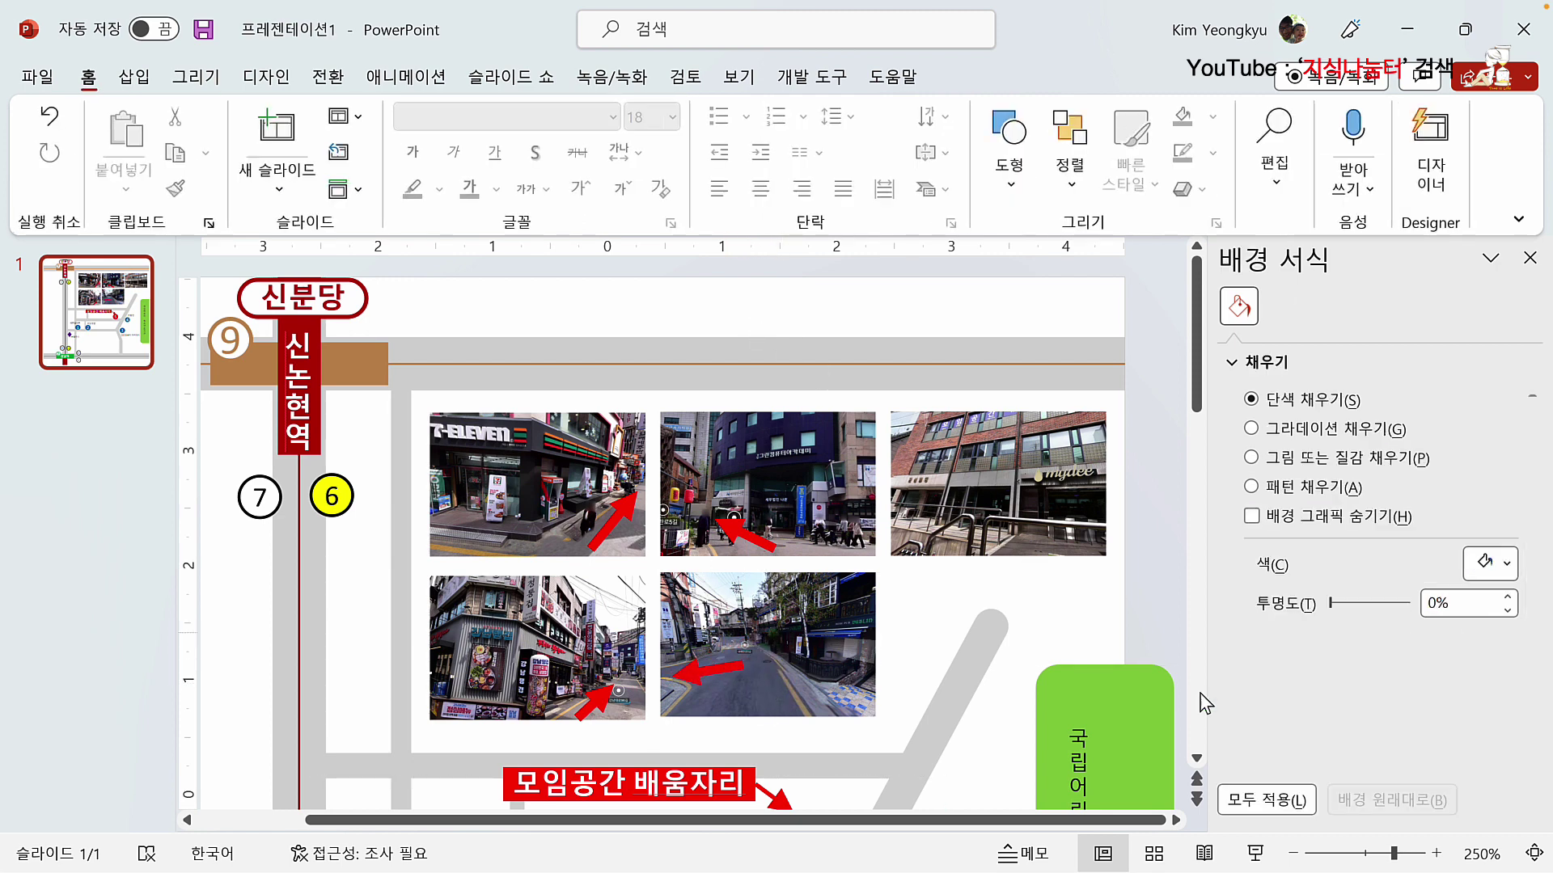
Step: Fit the slide to the window, then duplicate marker 1 onto the 7-Eleven photo and marker 2 onto the first lower-row photo
{"action": "left_click", "coordinate": [1534, 853]}
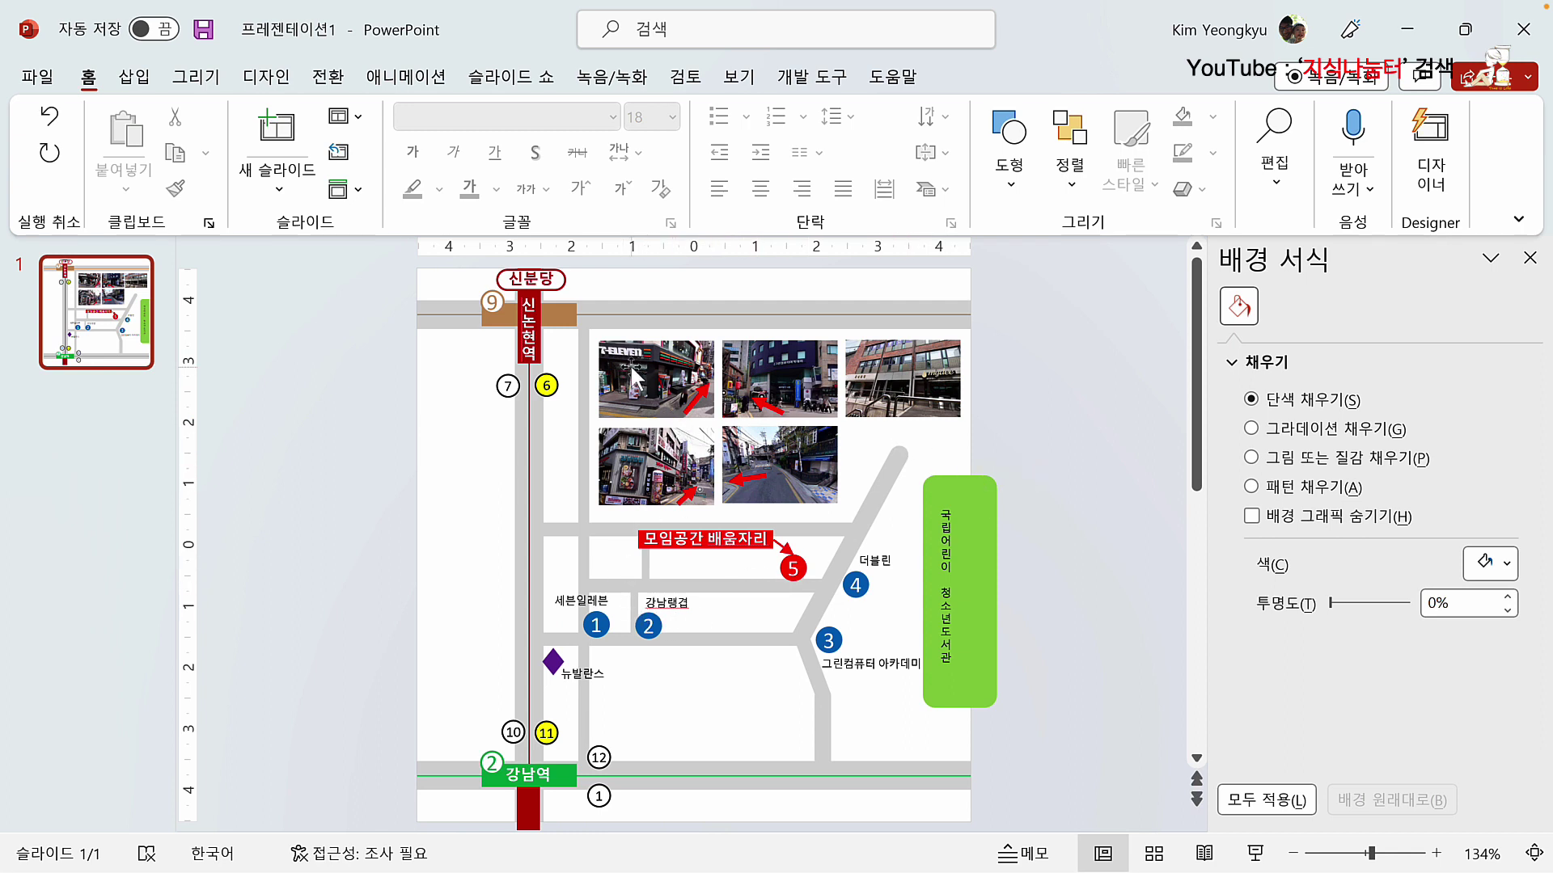
{"action": "left_click", "coordinate": [603, 626]}
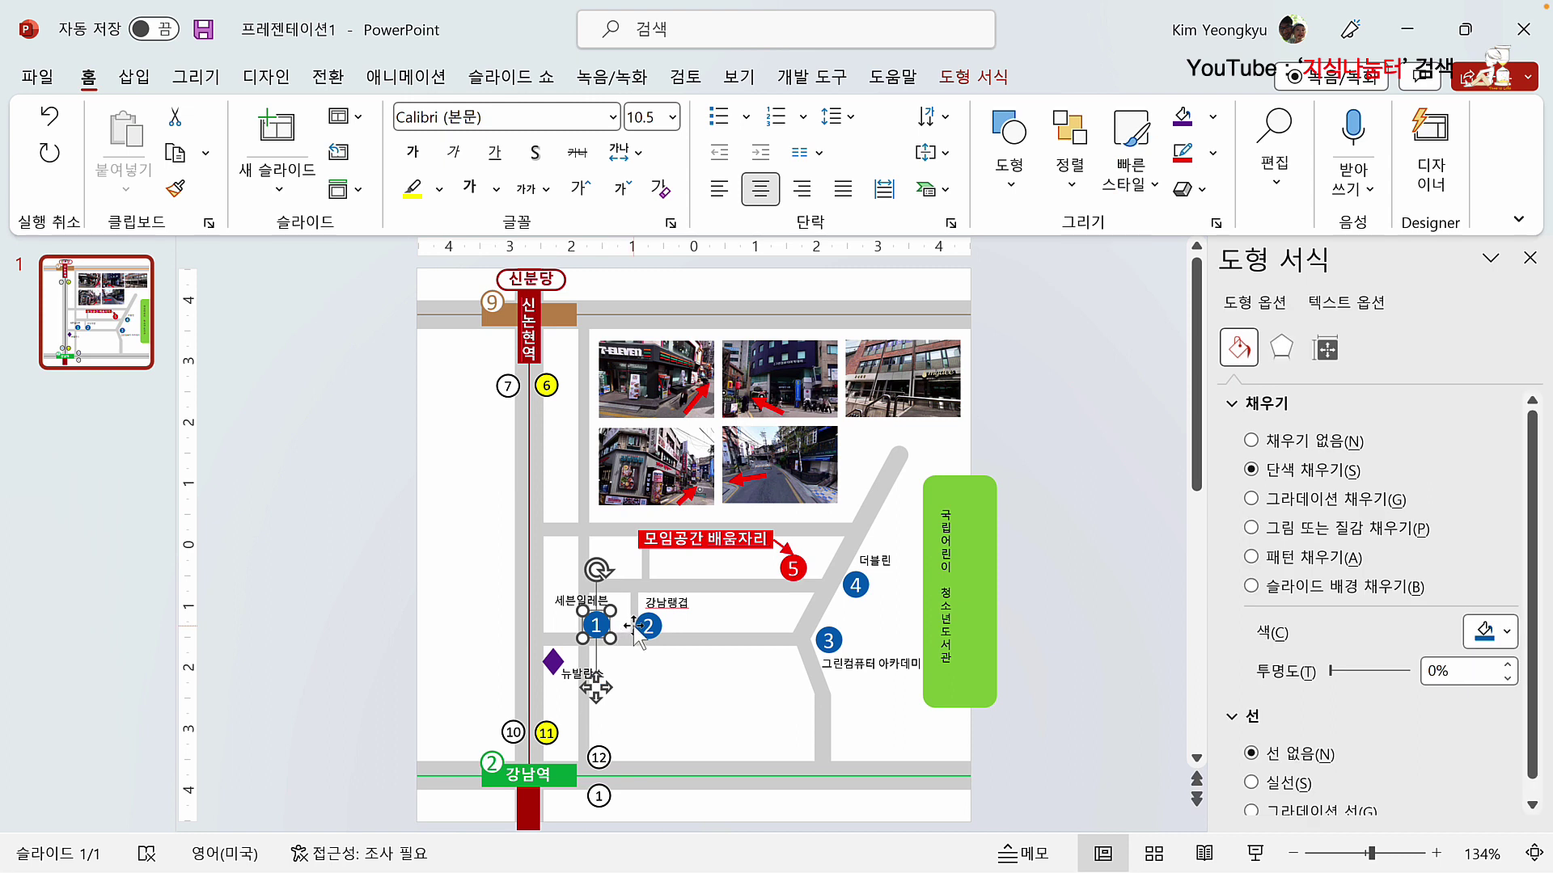
{"action": "key", "text": "ctrl+d"}
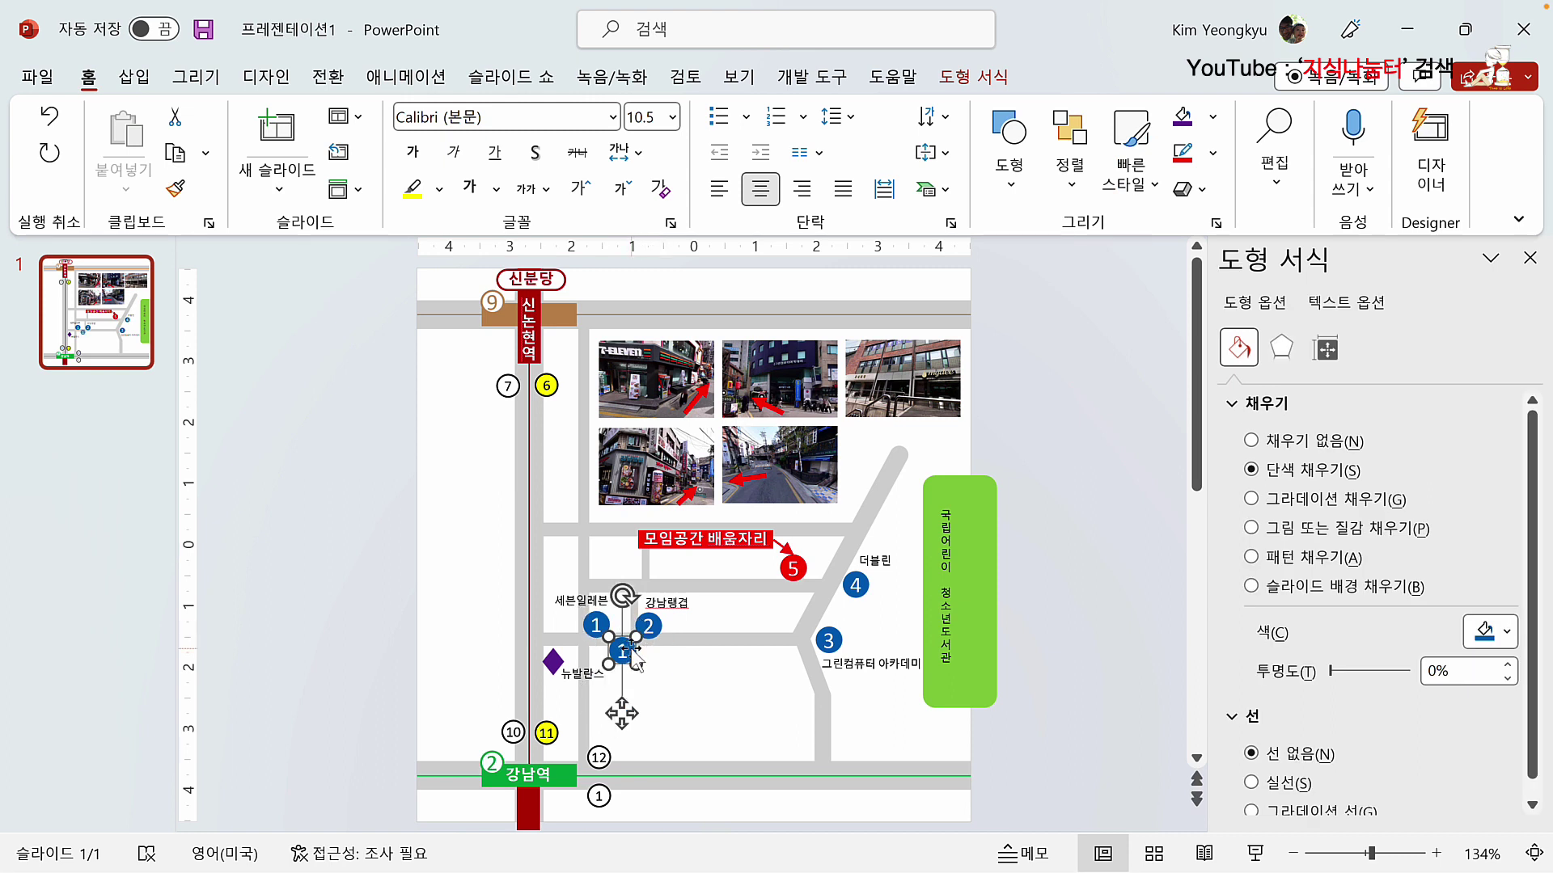
{"action": "mouse_move", "coordinate": [635, 663]}
{"action": "left_mouse_down"}
{"action": "mouse_move", "coordinate": [663, 469]}
{"action": "mouse_move", "coordinate": [635, 502]}
{"action": "mouse_move", "coordinate": [626, 367]}
{"action": "mouse_move", "coordinate": [700, 355]}
{"action": "left_mouse_up"}
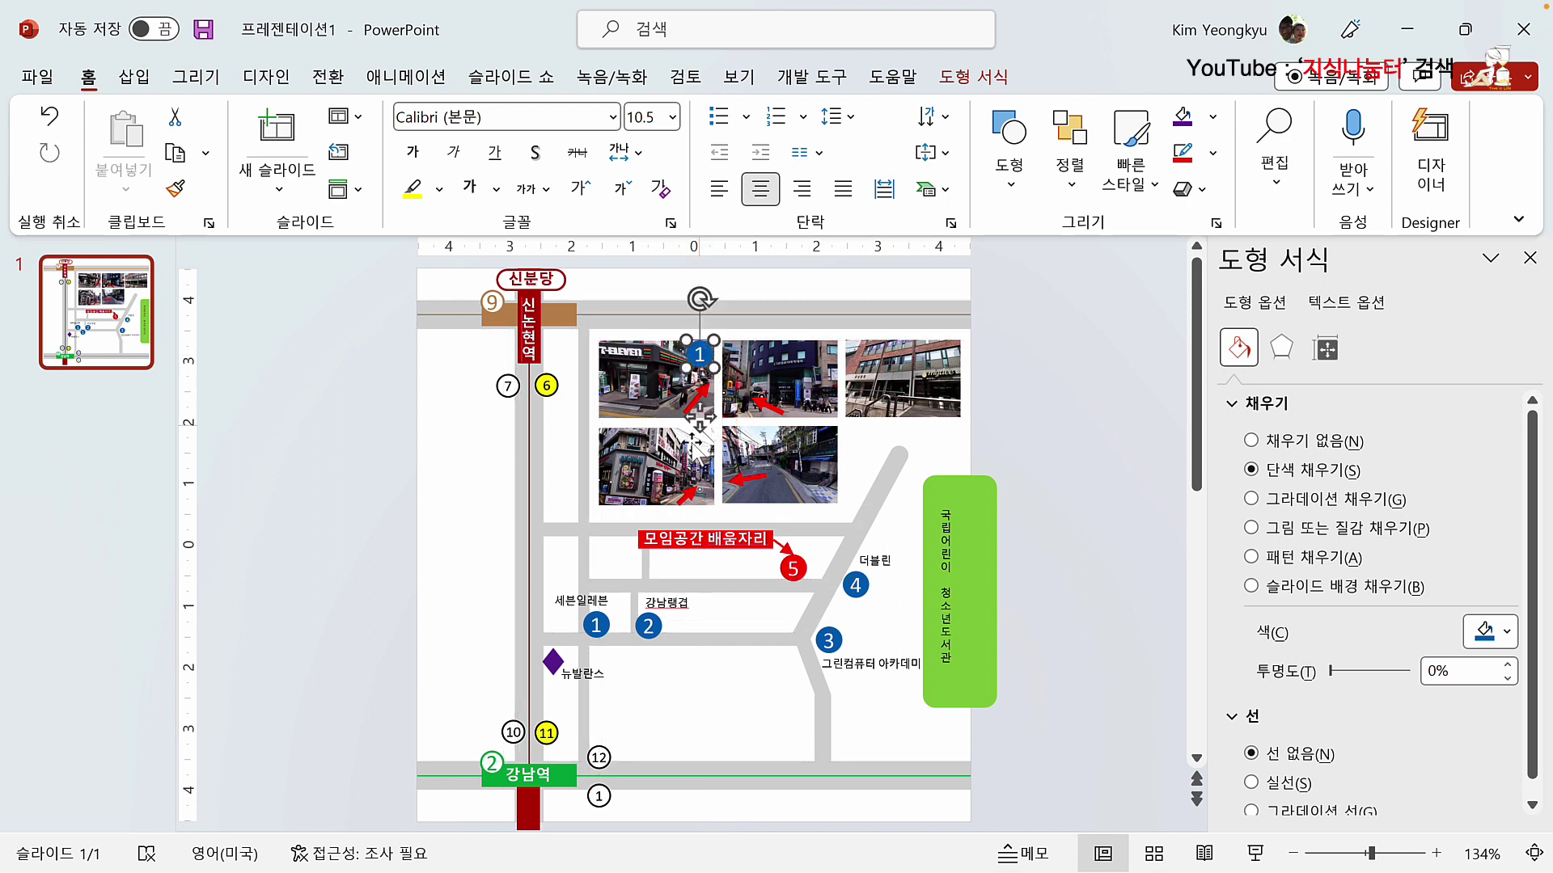
{"action": "left_click", "coordinate": [646, 628]}
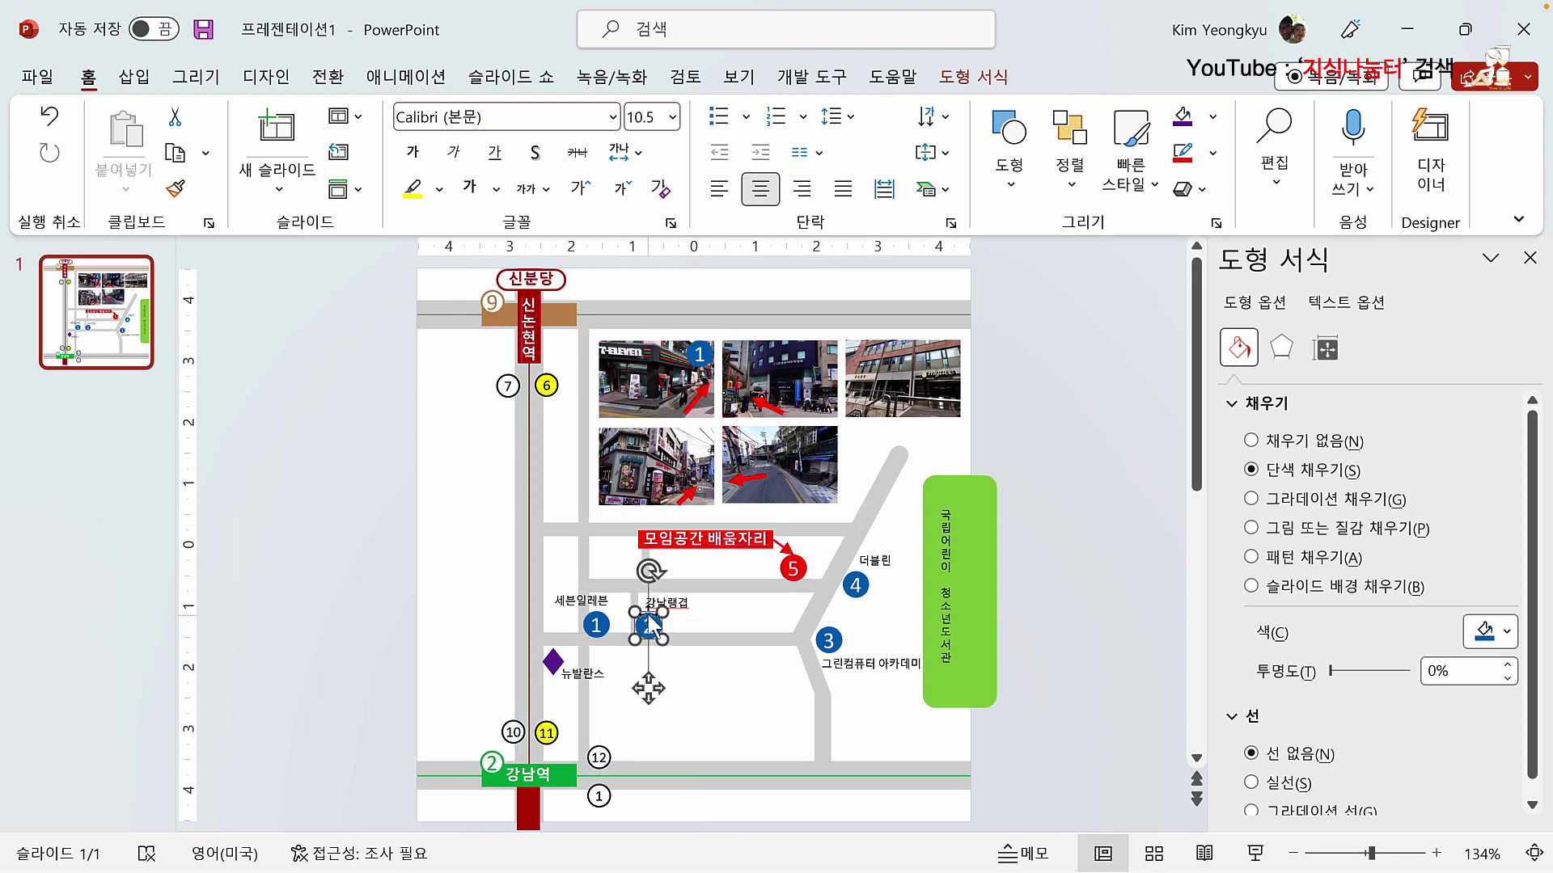
{"action": "mouse_move", "coordinate": [651, 623]}
{"action": "left_mouse_down"}
{"action": "mouse_move", "coordinate": [675, 650]}
{"action": "mouse_move", "coordinate": [710, 450]}
{"action": "left_mouse_up"}
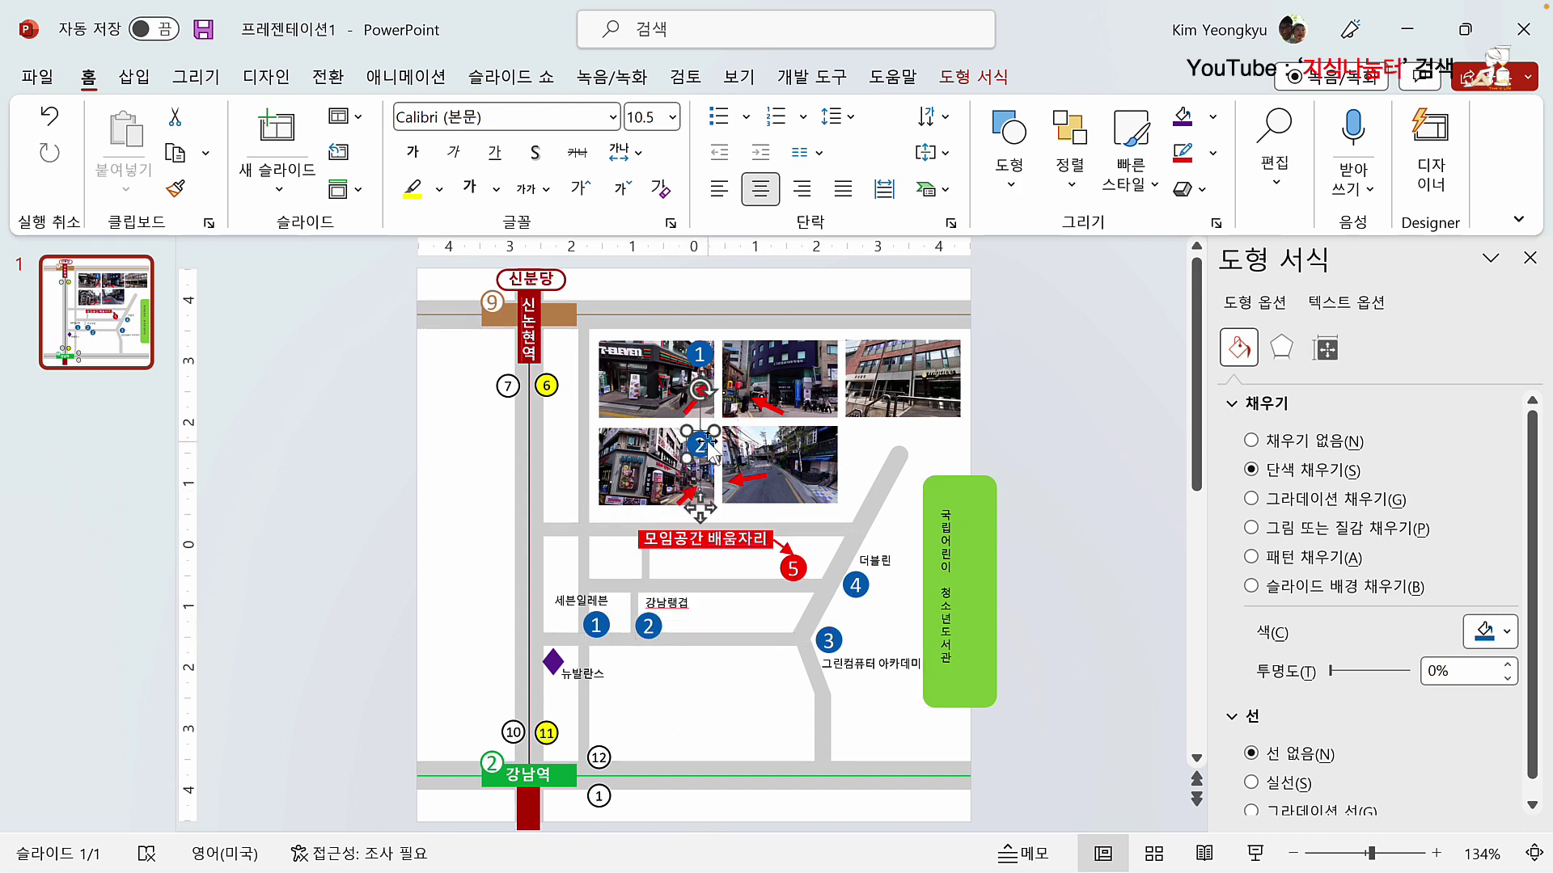
Step: Duplicate blue marker 3 and place the copy in the upper-right corner of the second upper-row photo
{"action": "left_click", "coordinate": [825, 639]}
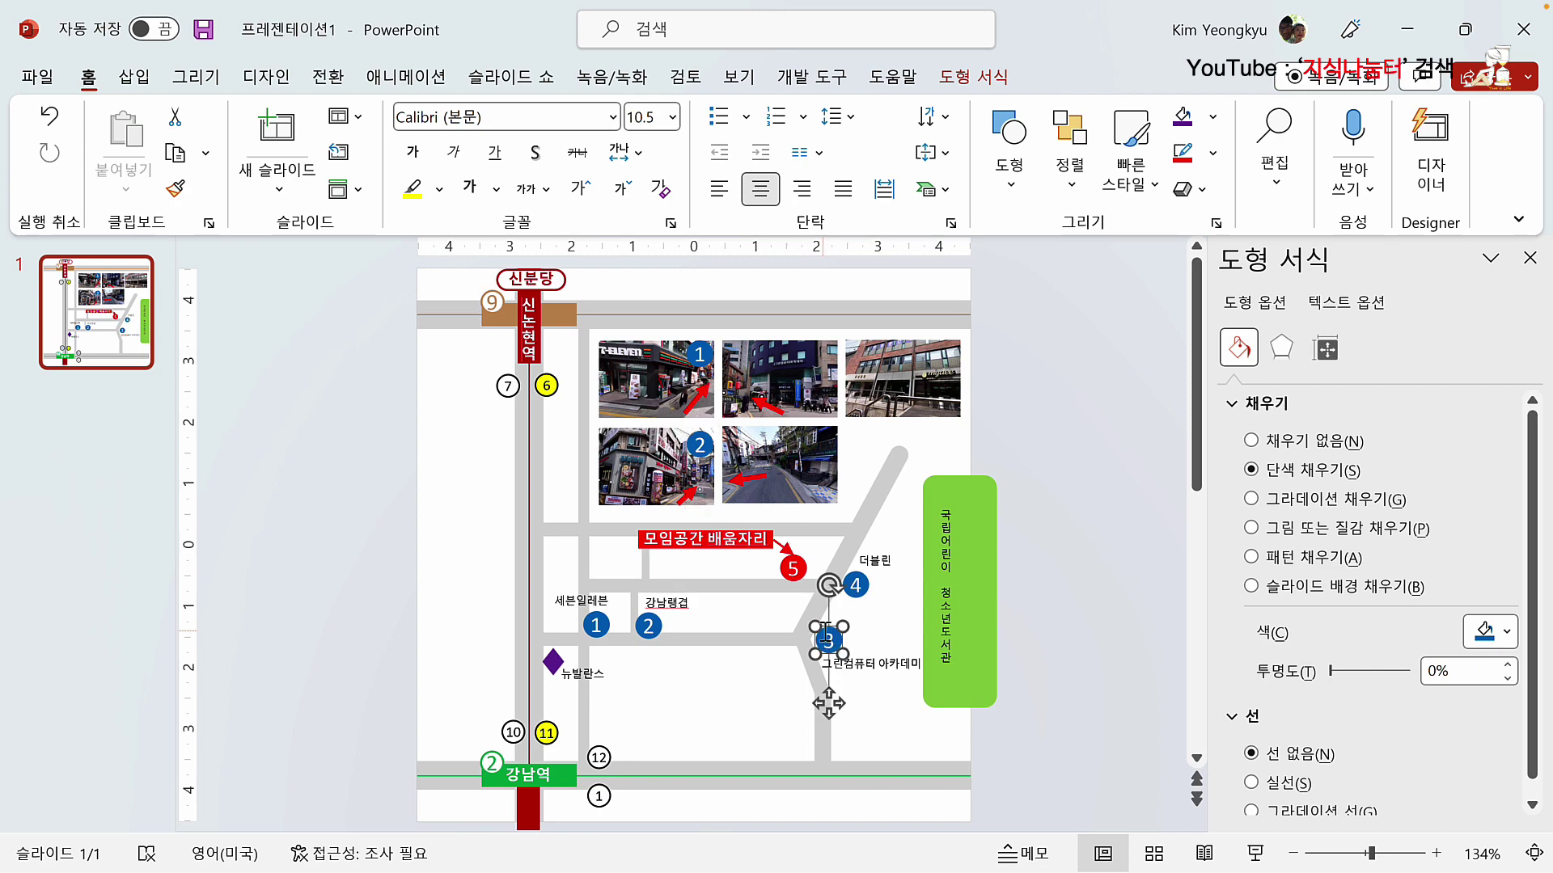
{"action": "left_click_drag", "start_coordinate": [843, 643], "coordinate": [869, 667]}
{"action": "key", "text": "F2"}
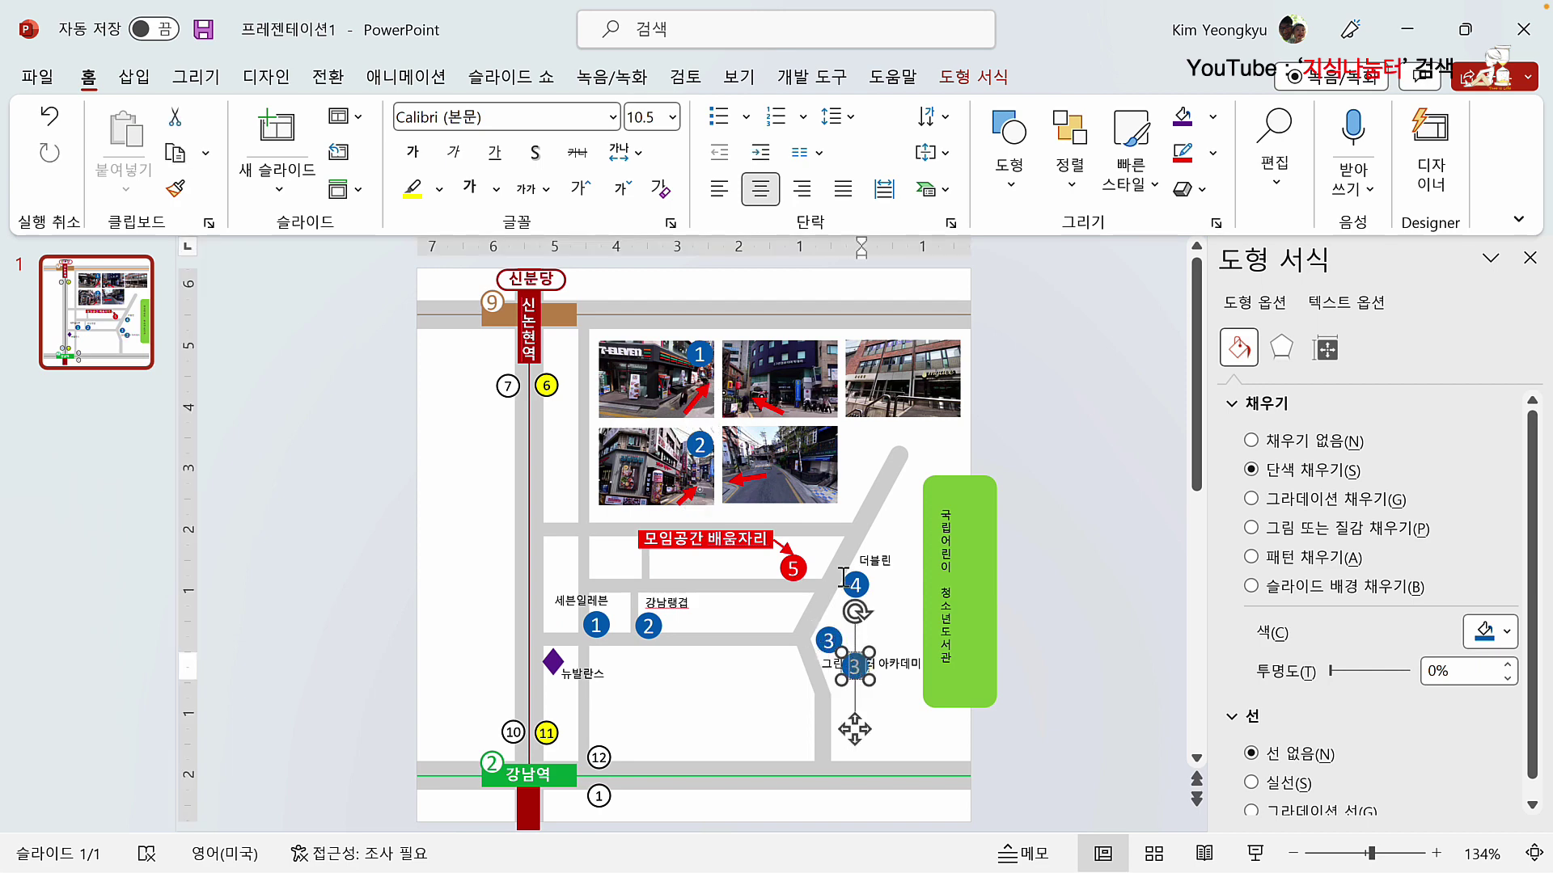
{"action": "left_click", "coordinate": [1037, 697]}
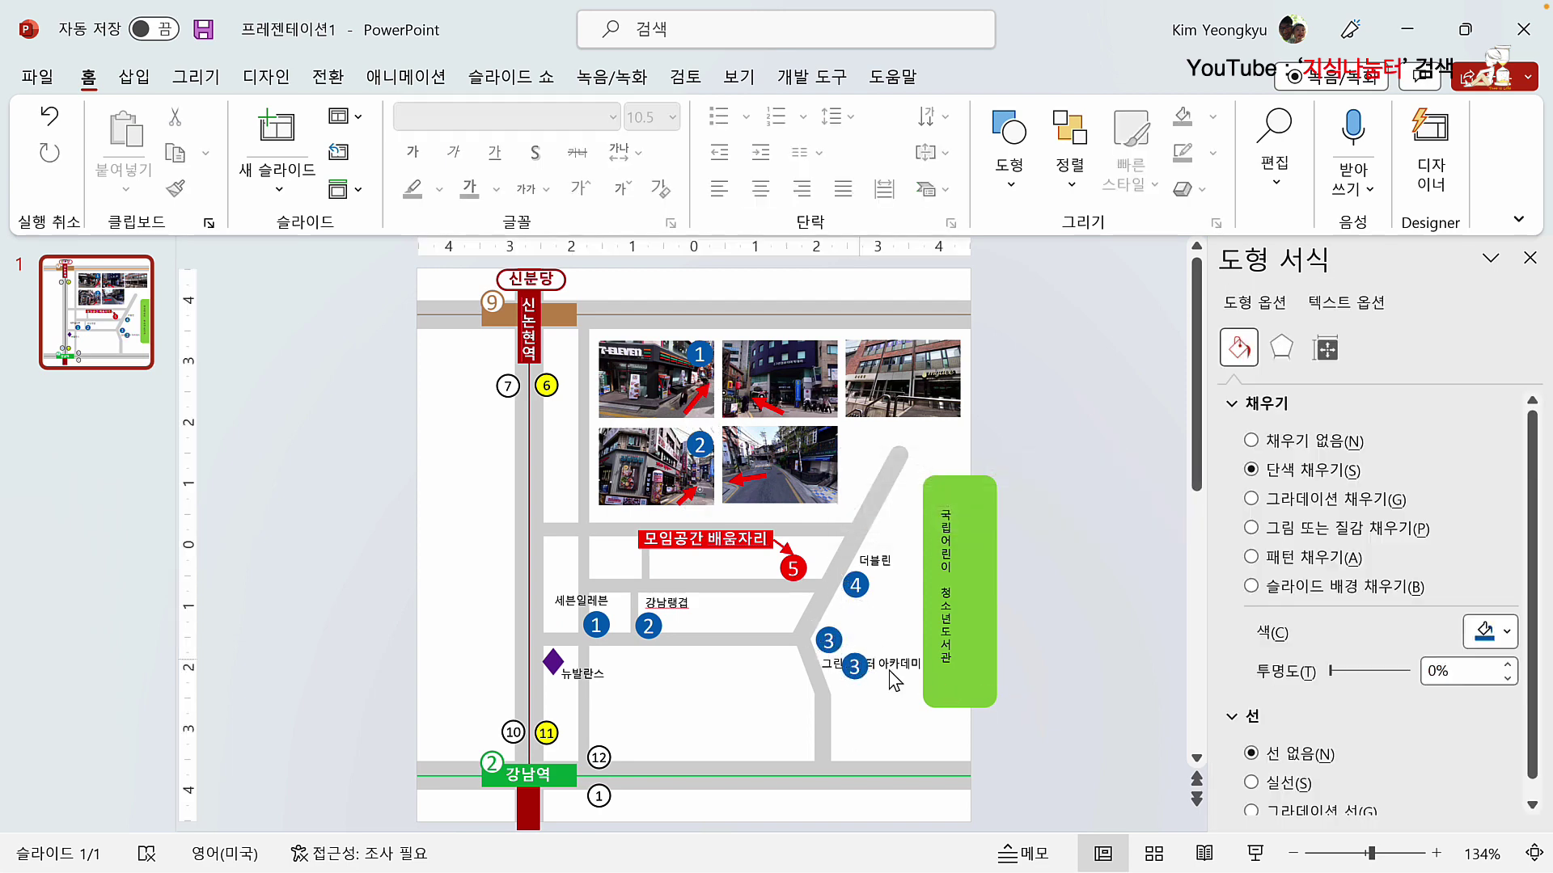
{"action": "left_click", "coordinate": [864, 669]}
{"action": "mouse_move", "coordinate": [868, 677]}
{"action": "left_mouse_down"}
{"action": "mouse_move", "coordinate": [816, 534]}
{"action": "mouse_move", "coordinate": [834, 358]}
{"action": "left_mouse_up"}
Step: Duplicate blue marker 4 and place the copy in the upper-right corner of the second lower-row photo
{"action": "left_click", "coordinate": [856, 590]}
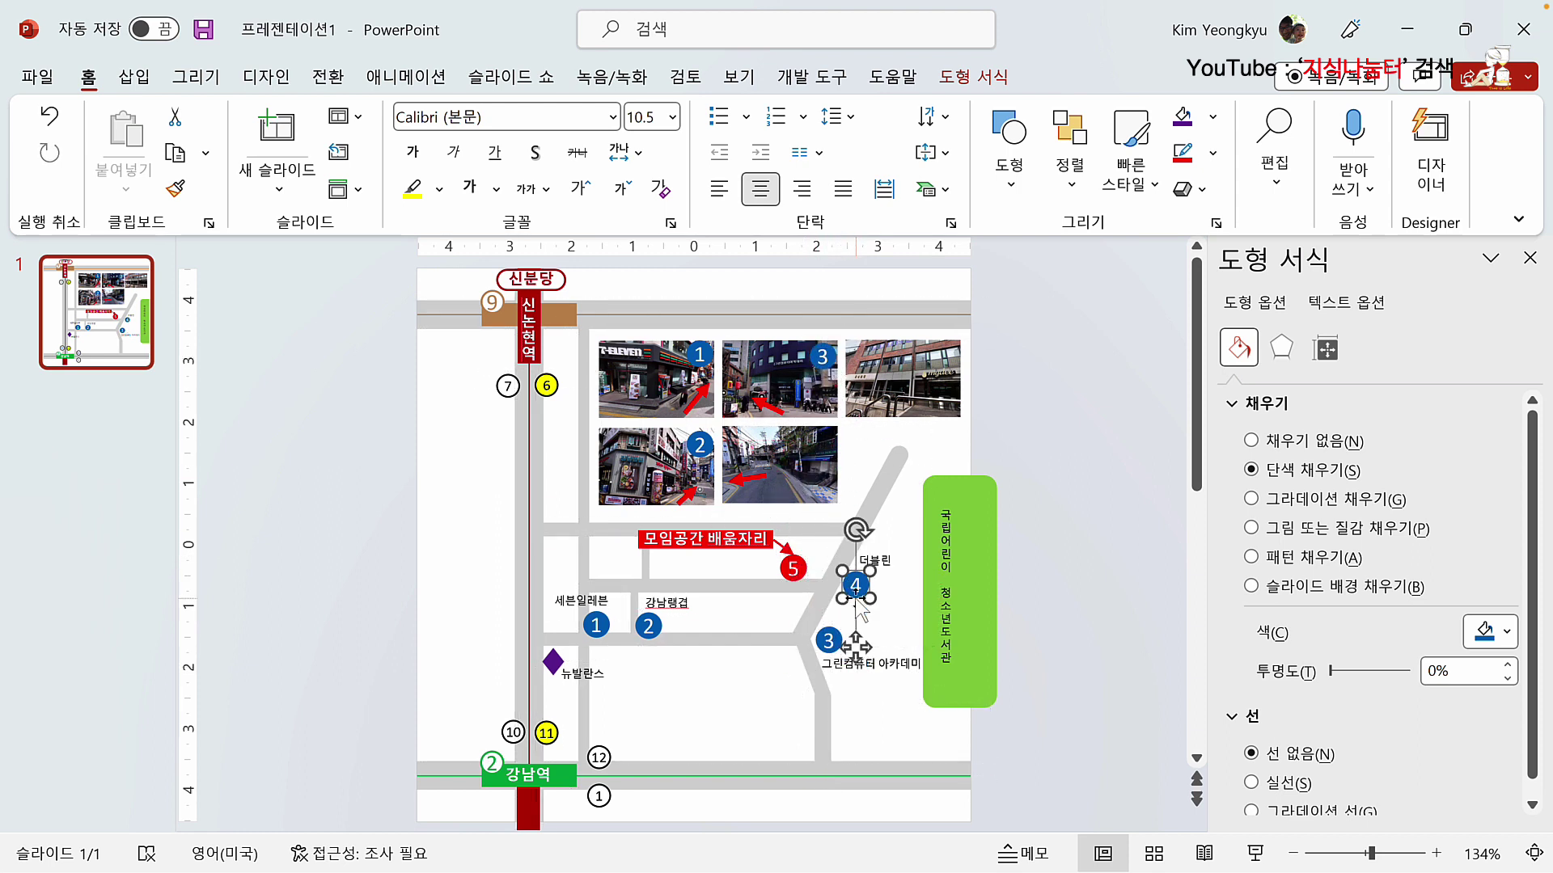
{"action": "key", "text": "ctrl+d"}
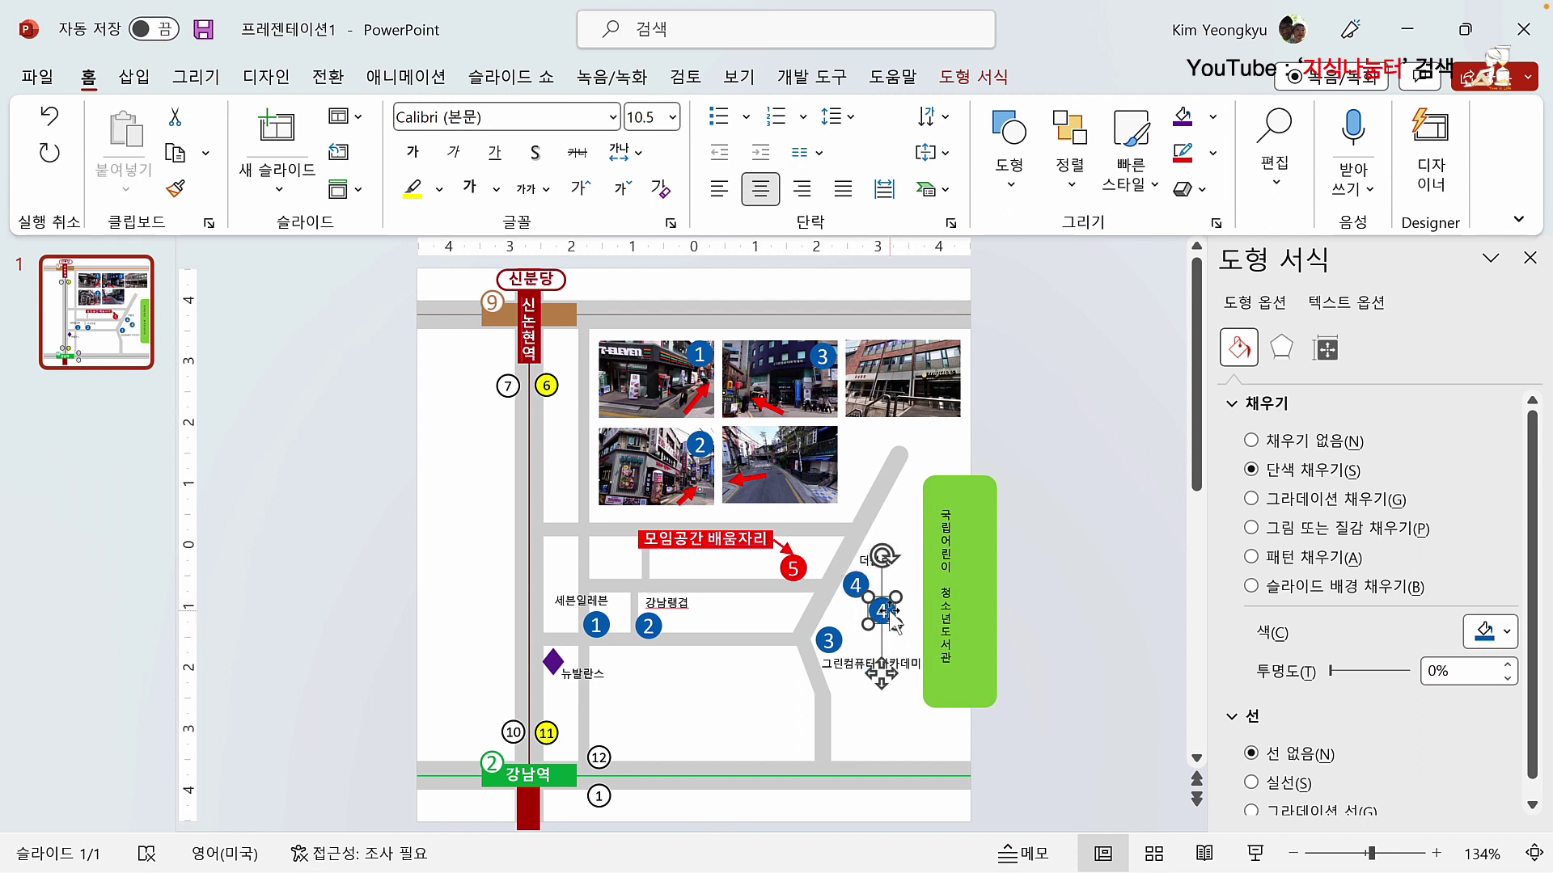
{"action": "mouse_move", "coordinate": [893, 621]}
{"action": "left_mouse_down"}
{"action": "mouse_move", "coordinate": [872, 517]}
{"action": "mouse_move", "coordinate": [823, 440]}
{"action": "left_mouse_up"}
Step: Duplicate red marker 5 and place the copy in the upper-right corner of the third upper-row photo
{"action": "left_click", "coordinate": [793, 568]}
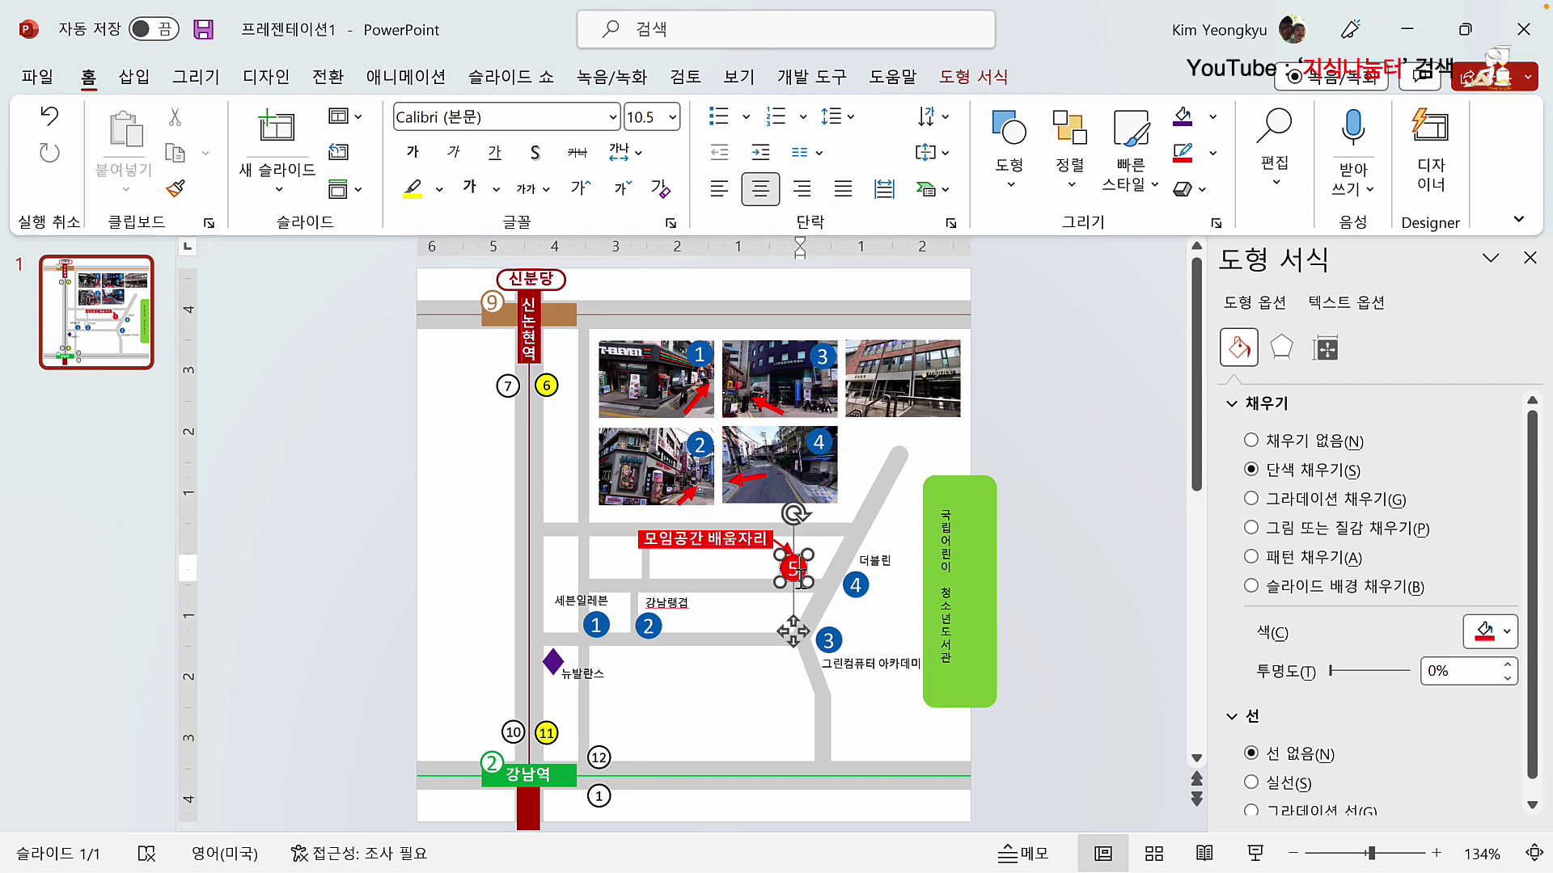
{"action": "key", "text": "Escape"}
{"action": "left_click_drag", "start_coordinate": [793, 631], "coordinate": [819, 657]}
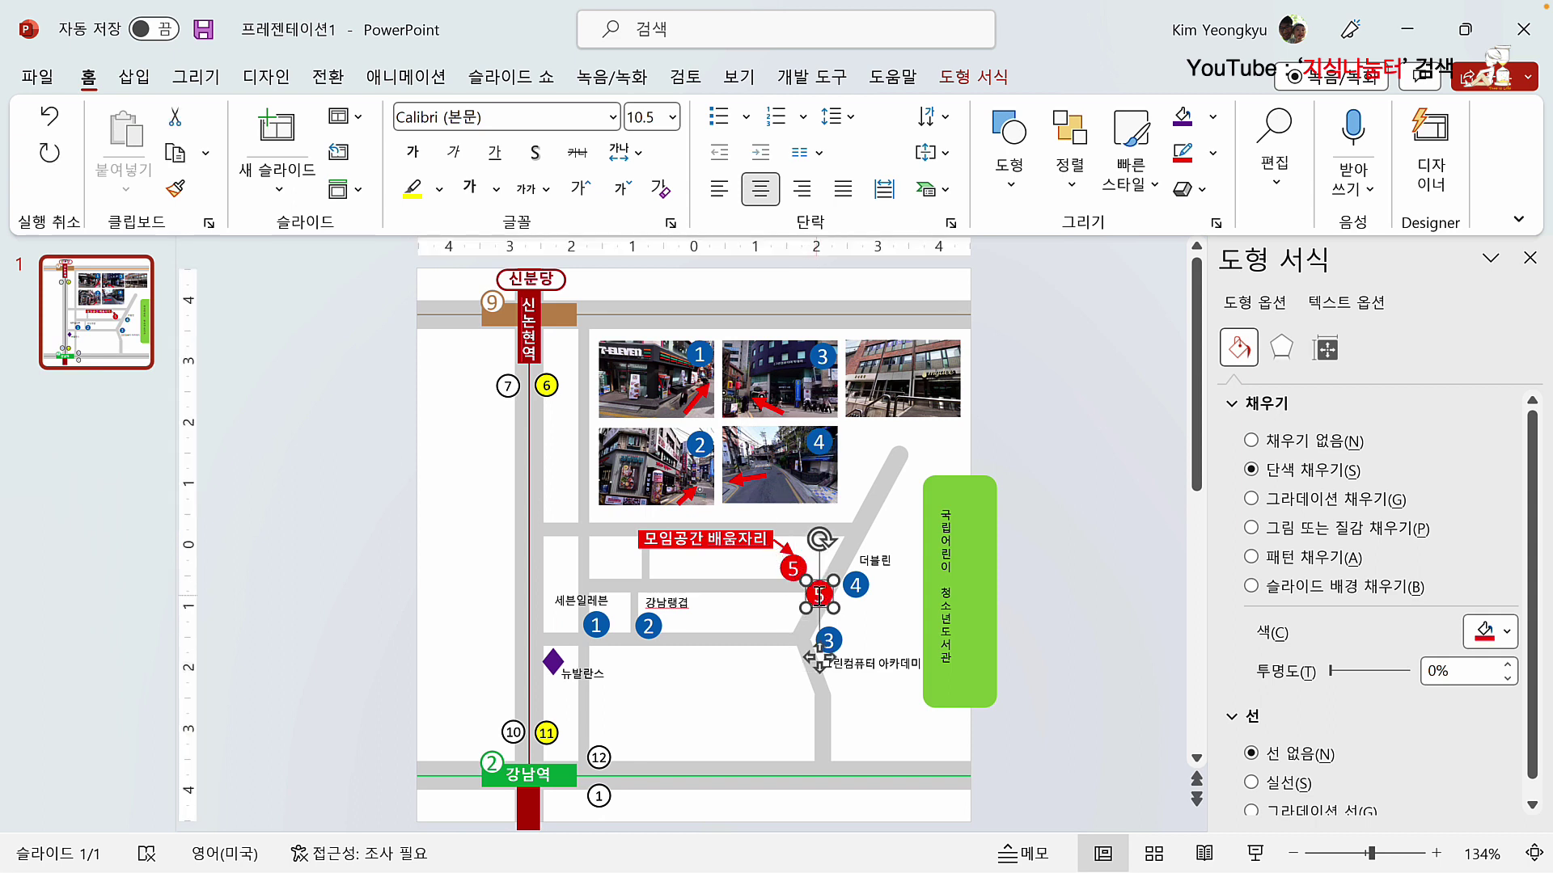
{"action": "left_click_drag", "start_coordinate": [827, 600], "coordinate": [954, 362]}
{"action": "left_click", "coordinate": [1042, 420]}
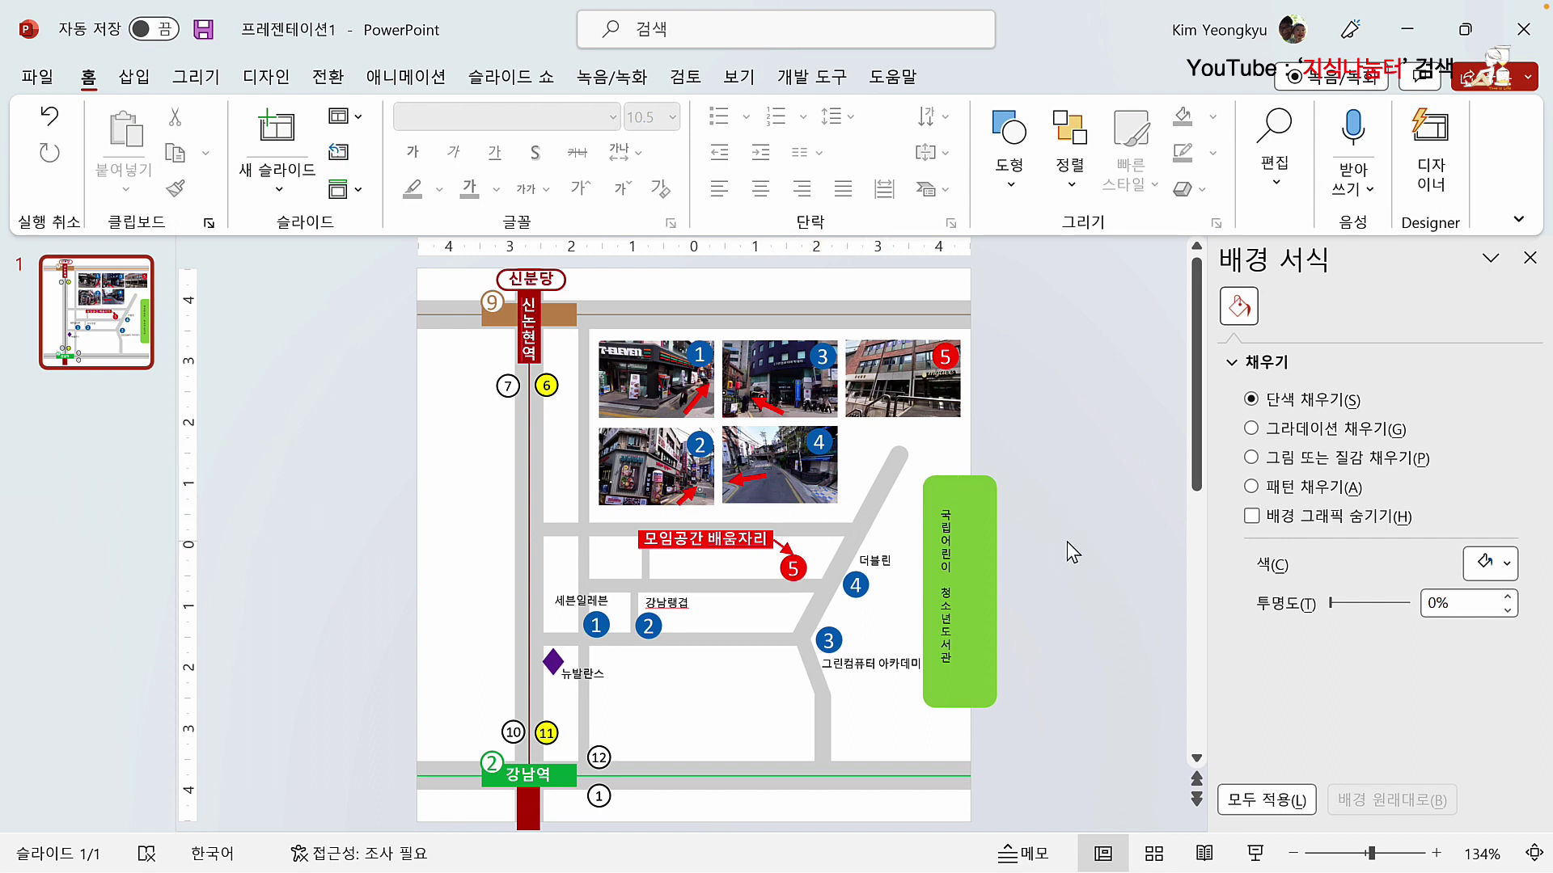
Step: Make the vertical 국립어린이 청소년도서관 label on the green block white and bold
{"action": "left_click", "coordinate": [940, 558]}
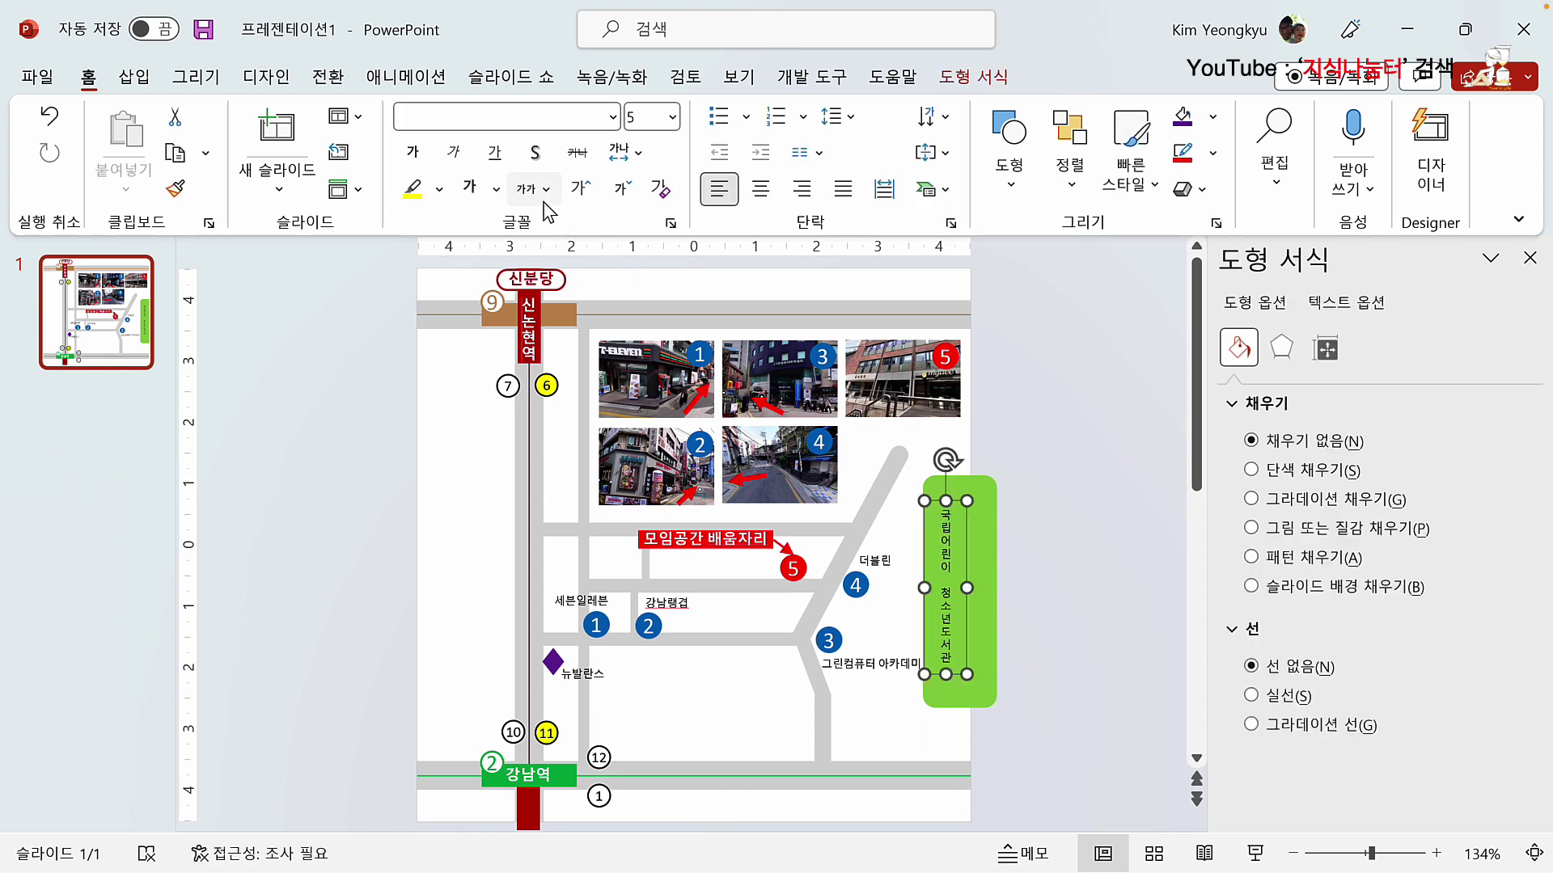
{"action": "left_click", "coordinate": [461, 184]}
{"action": "key", "text": "ctrl+b"}
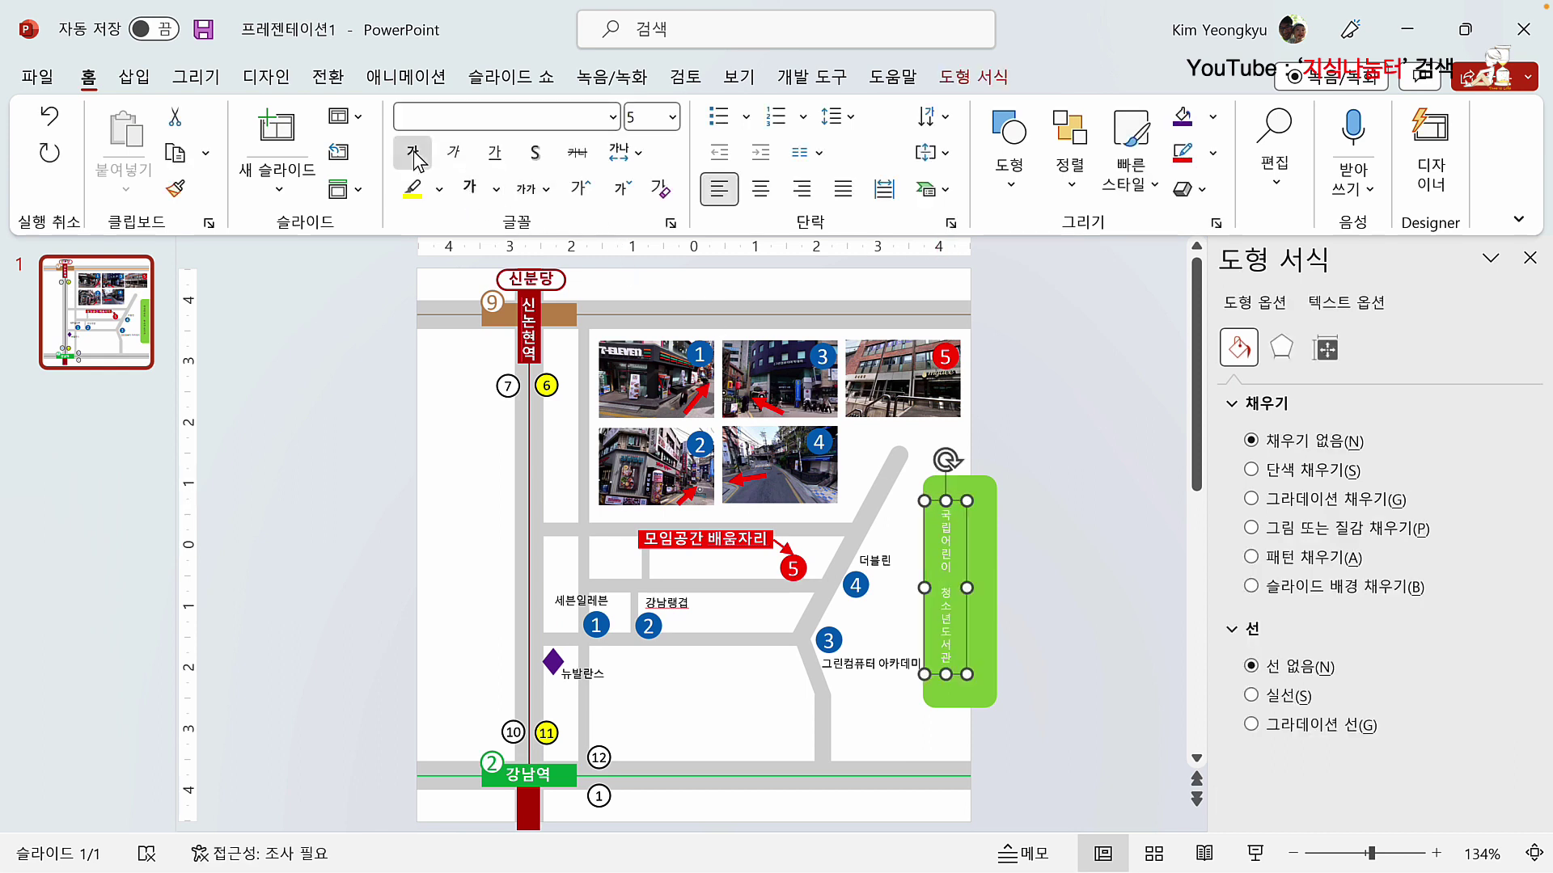
{"action": "left_click", "coordinate": [1025, 467]}
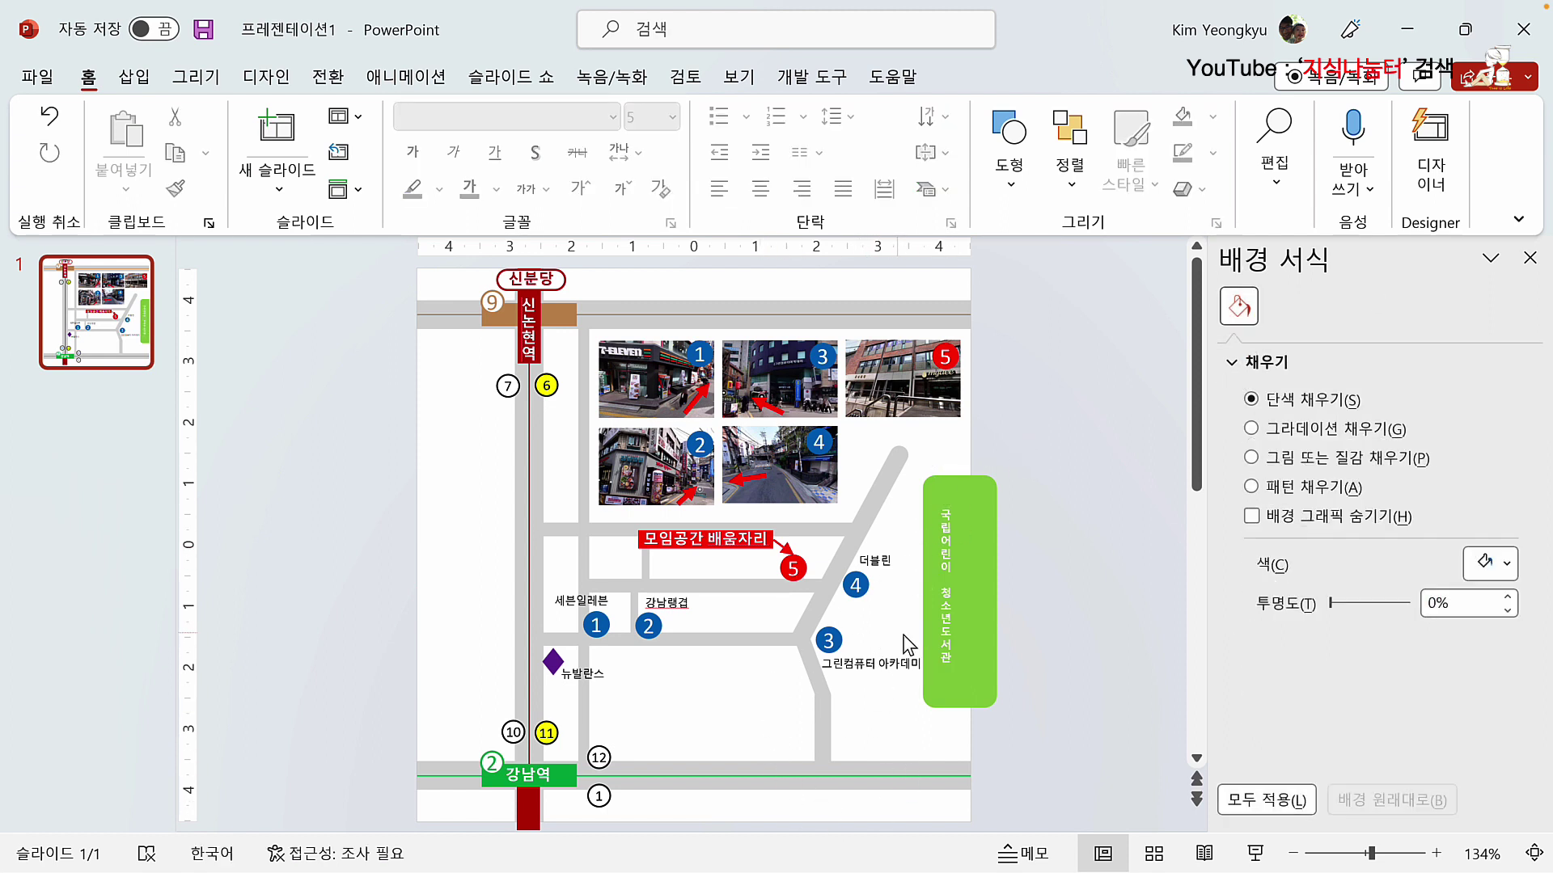
Step: Draw a rectangle about 4.54 cm wide and 1.61 cm high in the map's lower-right corner, over the 강남역 road
{"action": "left_click", "coordinate": [129, 77]}
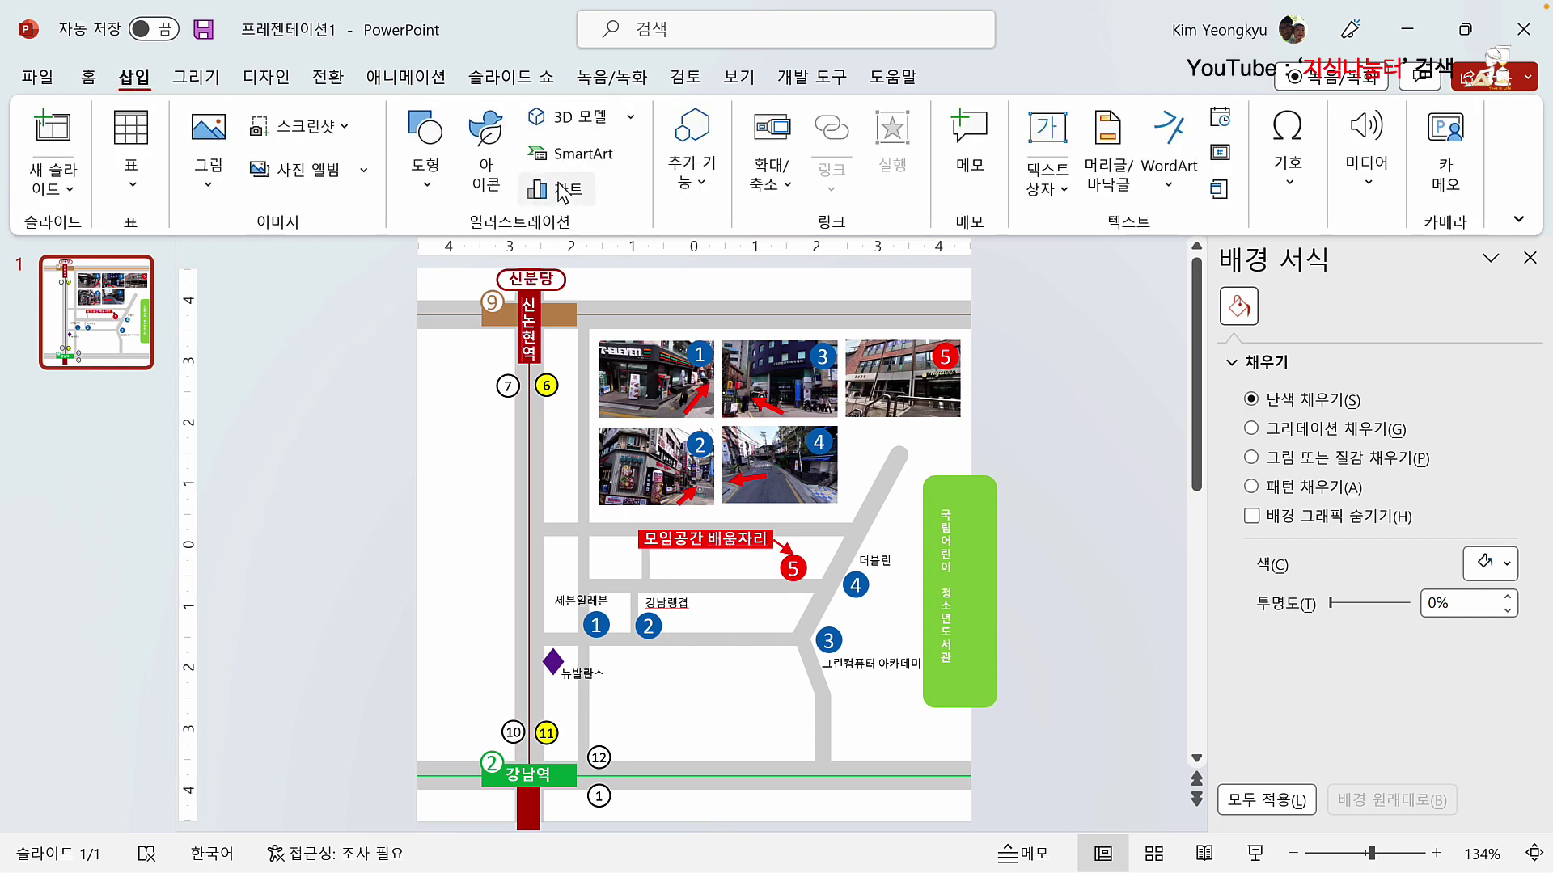
{"action": "left_click", "coordinate": [426, 173]}
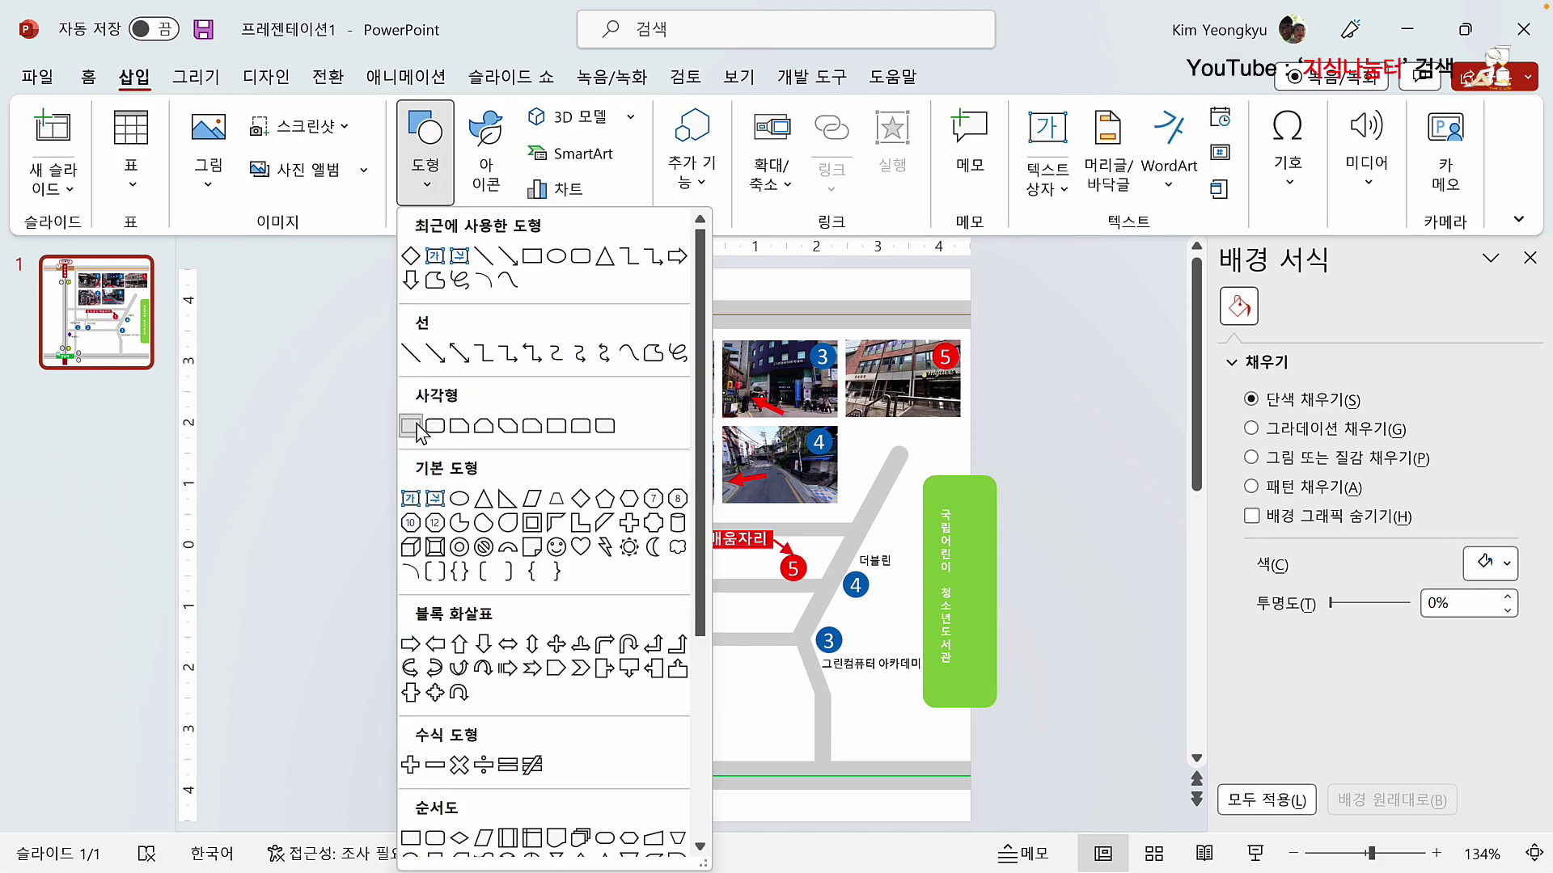
{"action": "left_click", "coordinate": [411, 424]}
{"action": "left_click_drag", "start_coordinate": [677, 700], "coordinate": [956, 814]}
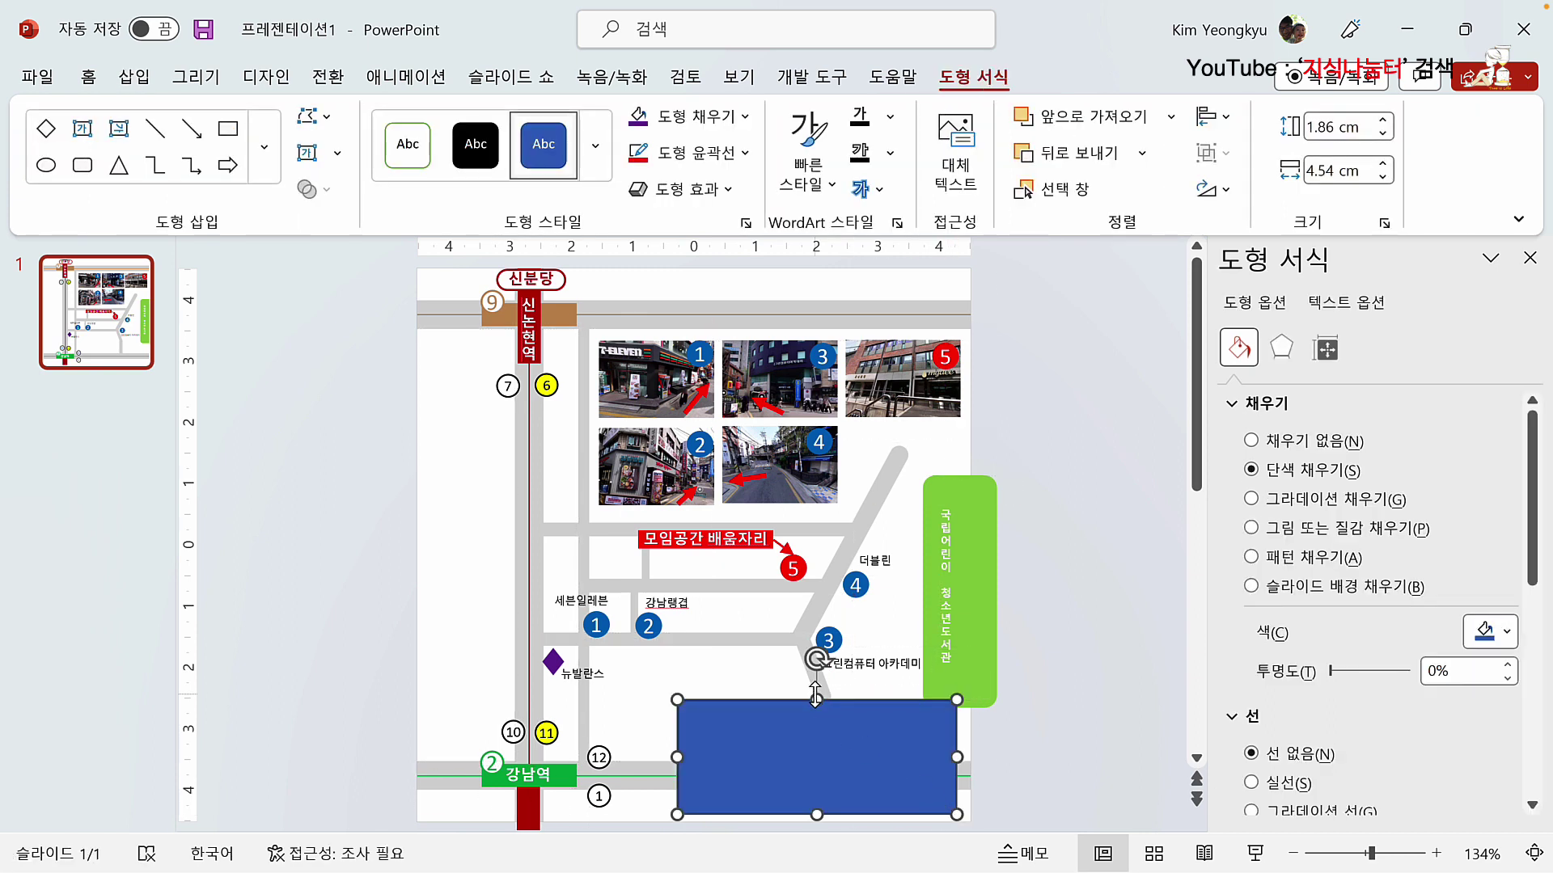
{"action": "left_click_drag", "start_coordinate": [817, 700], "coordinate": [815, 714]}
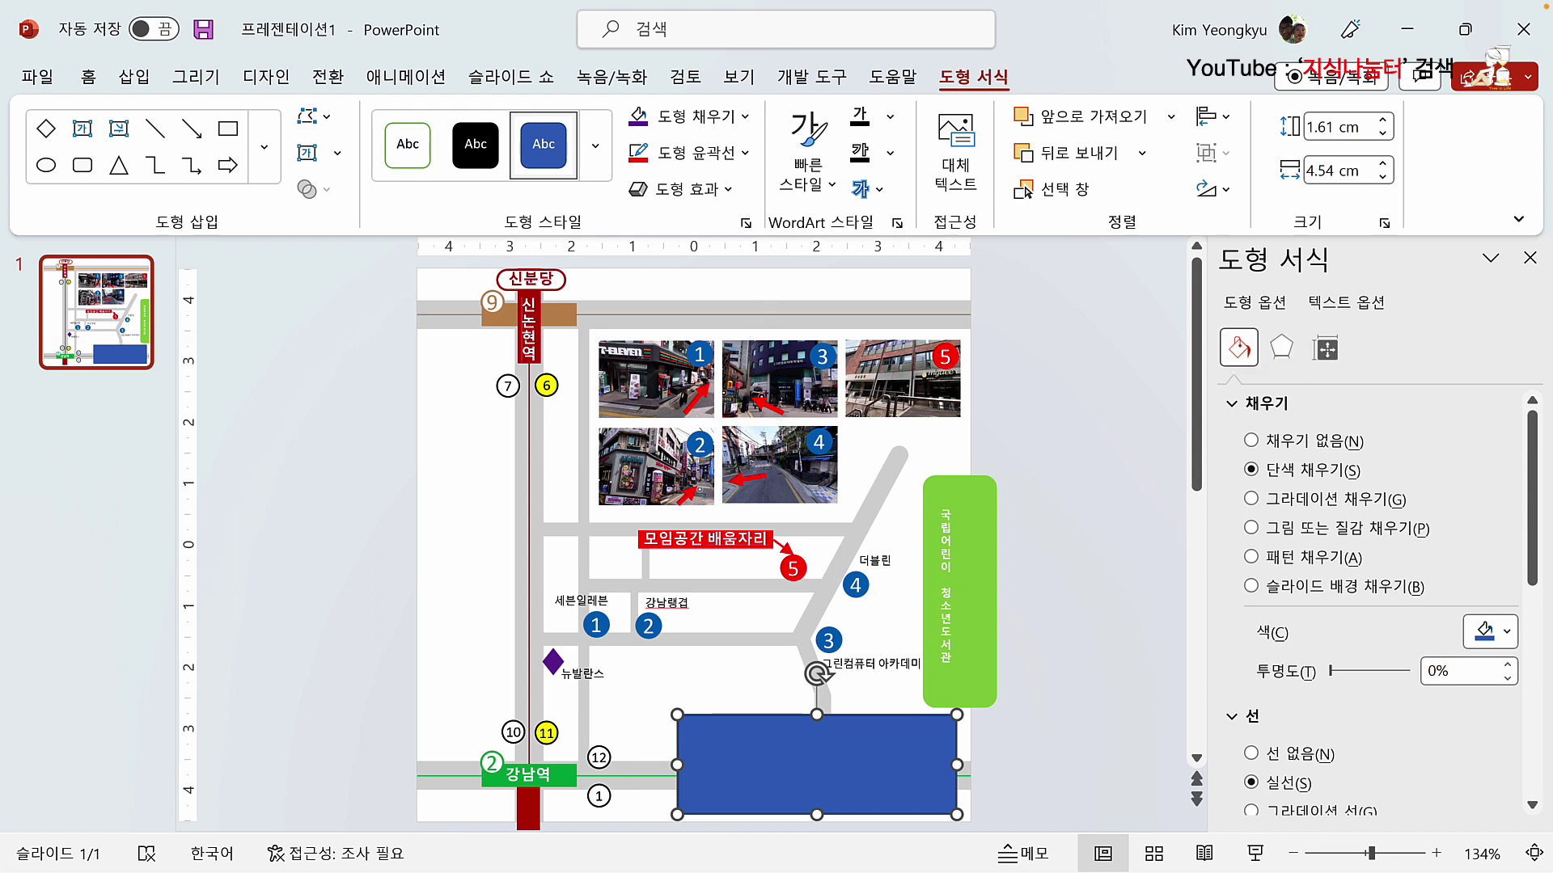
Step: Give the rectangle in the map's lower-right corner a white fill and a green 2¼ pt outline
{"action": "left_click", "coordinate": [744, 116]}
{"action": "left_click", "coordinate": [631, 183]}
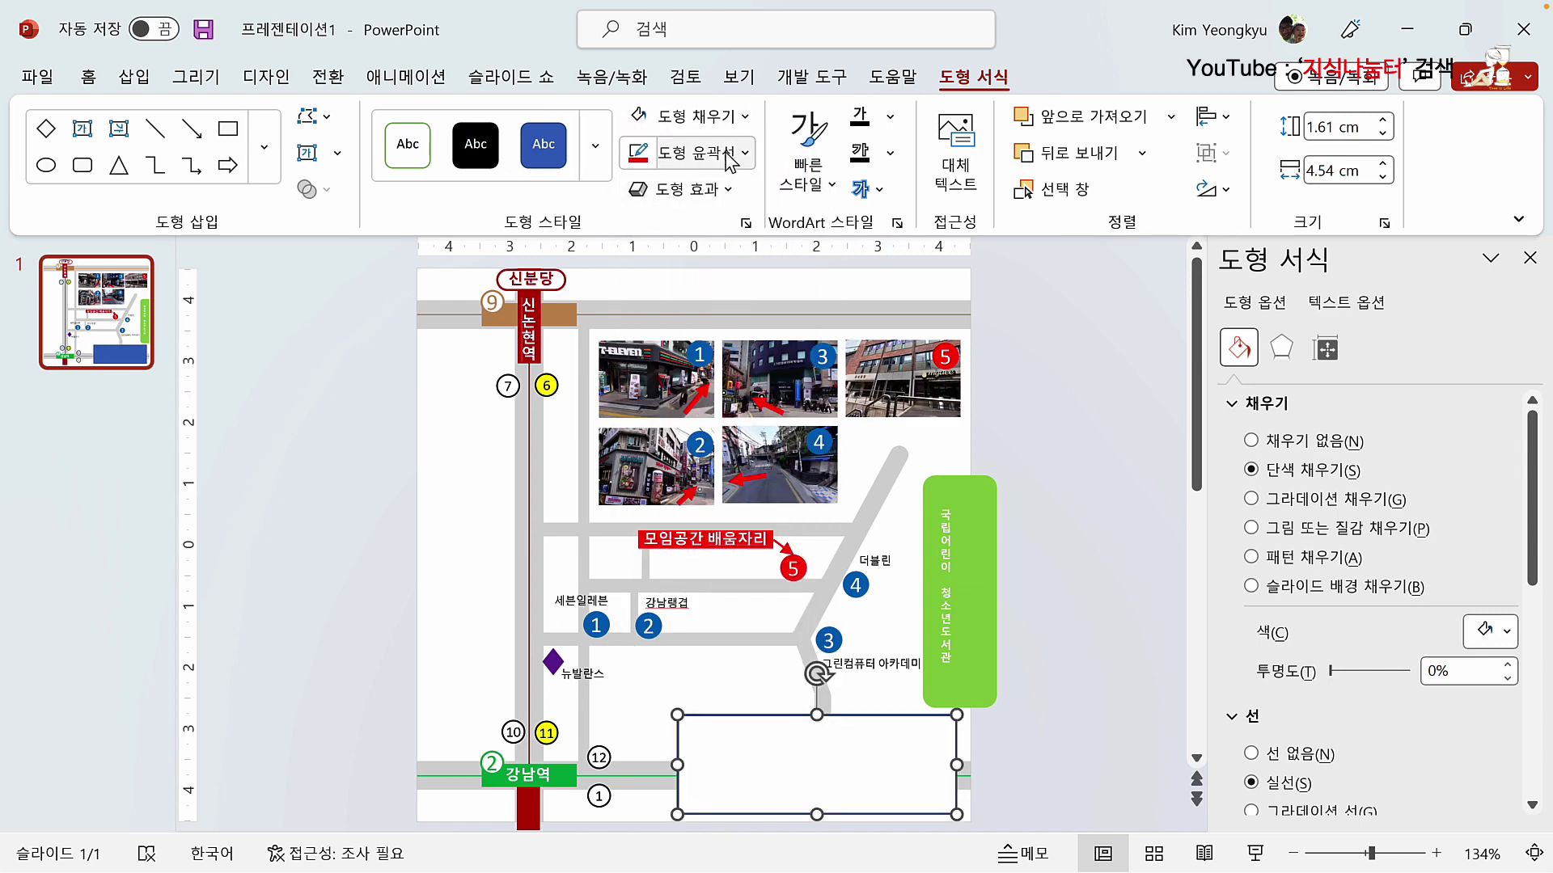
{"action": "left_click", "coordinate": [750, 153]}
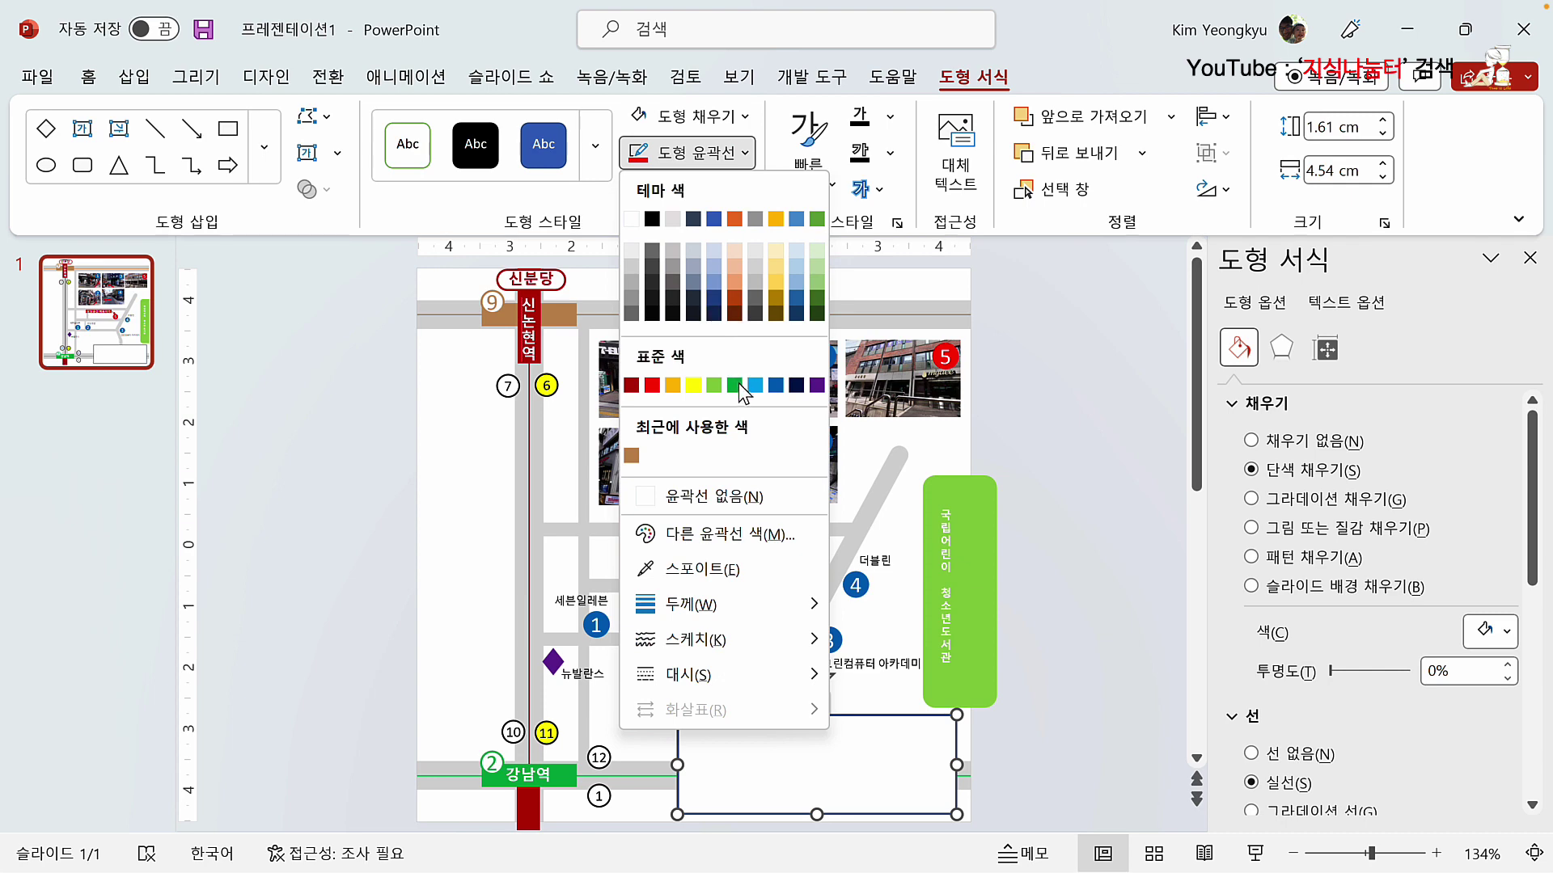
{"action": "left_click", "coordinate": [734, 386]}
{"action": "left_click", "coordinate": [744, 153]}
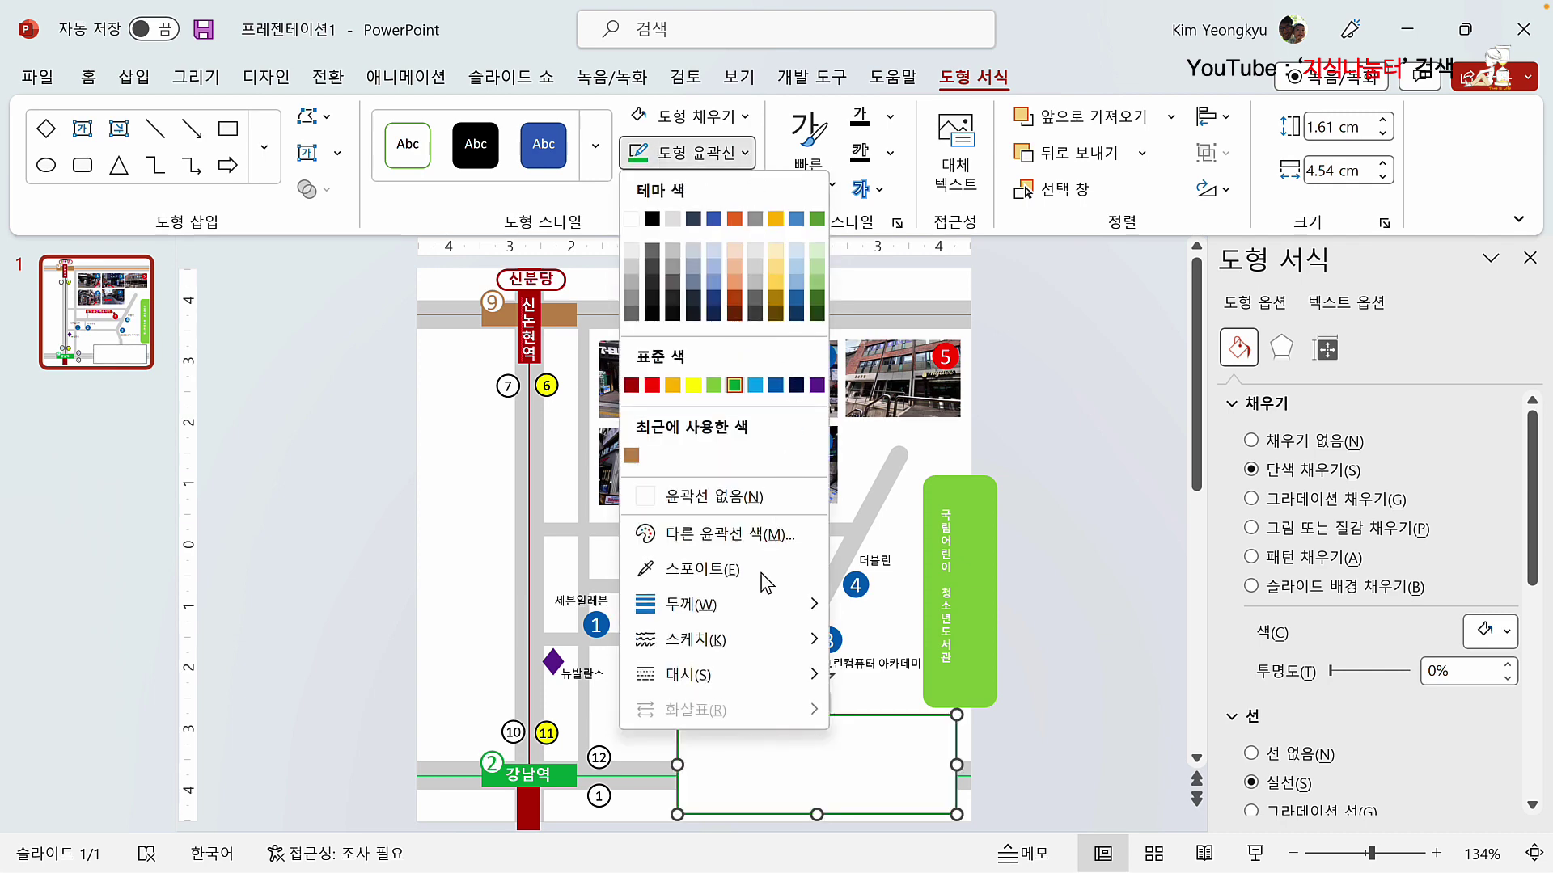
{"action": "mouse_move", "coordinate": [764, 605]}
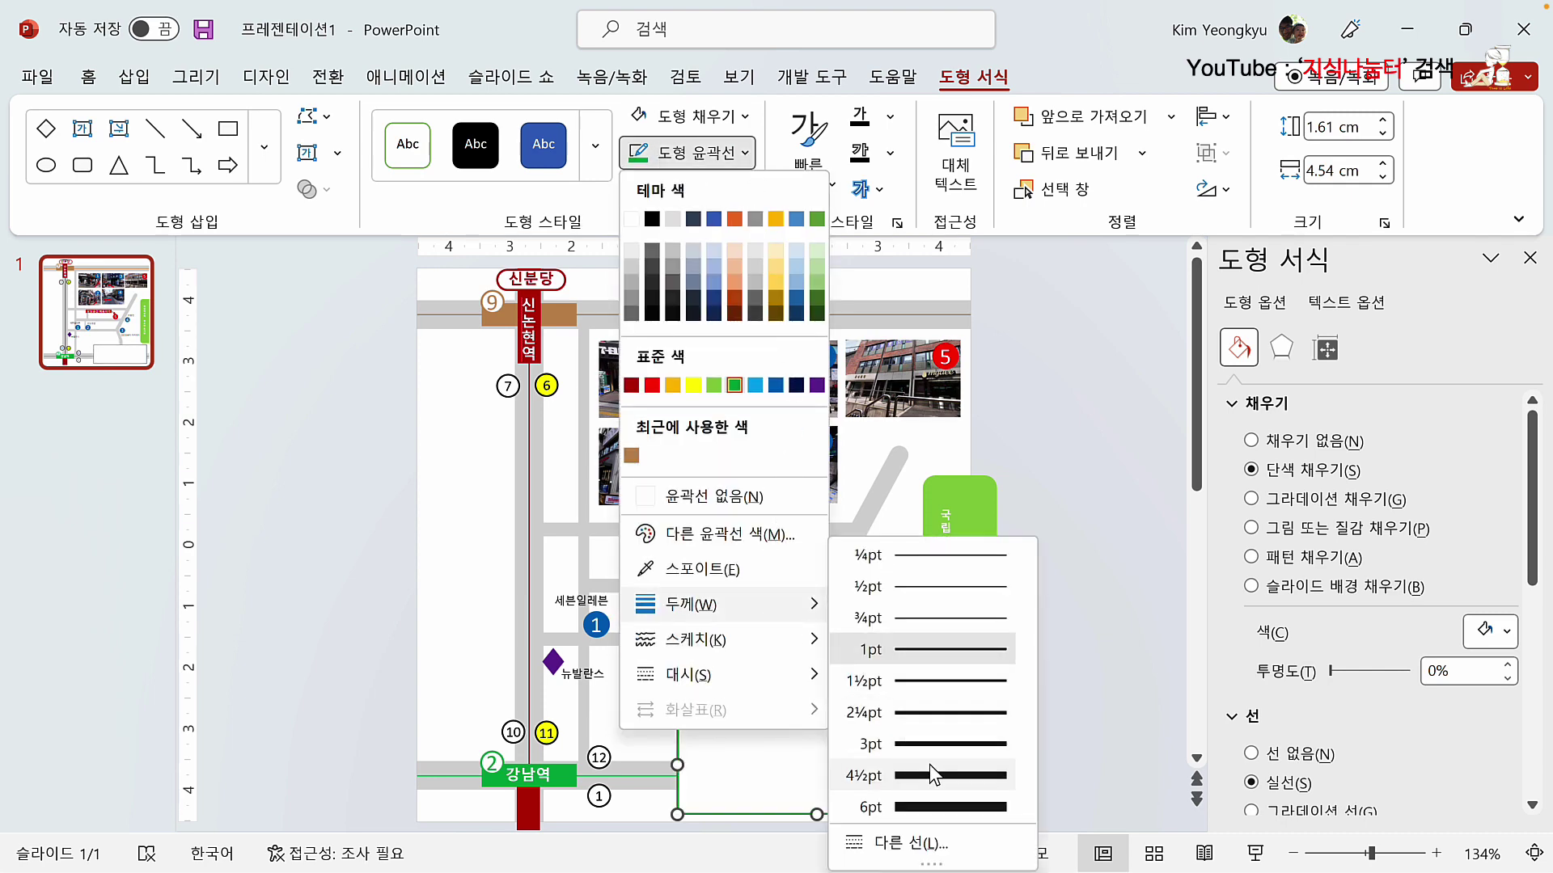
{"action": "left_click", "coordinate": [934, 774]}
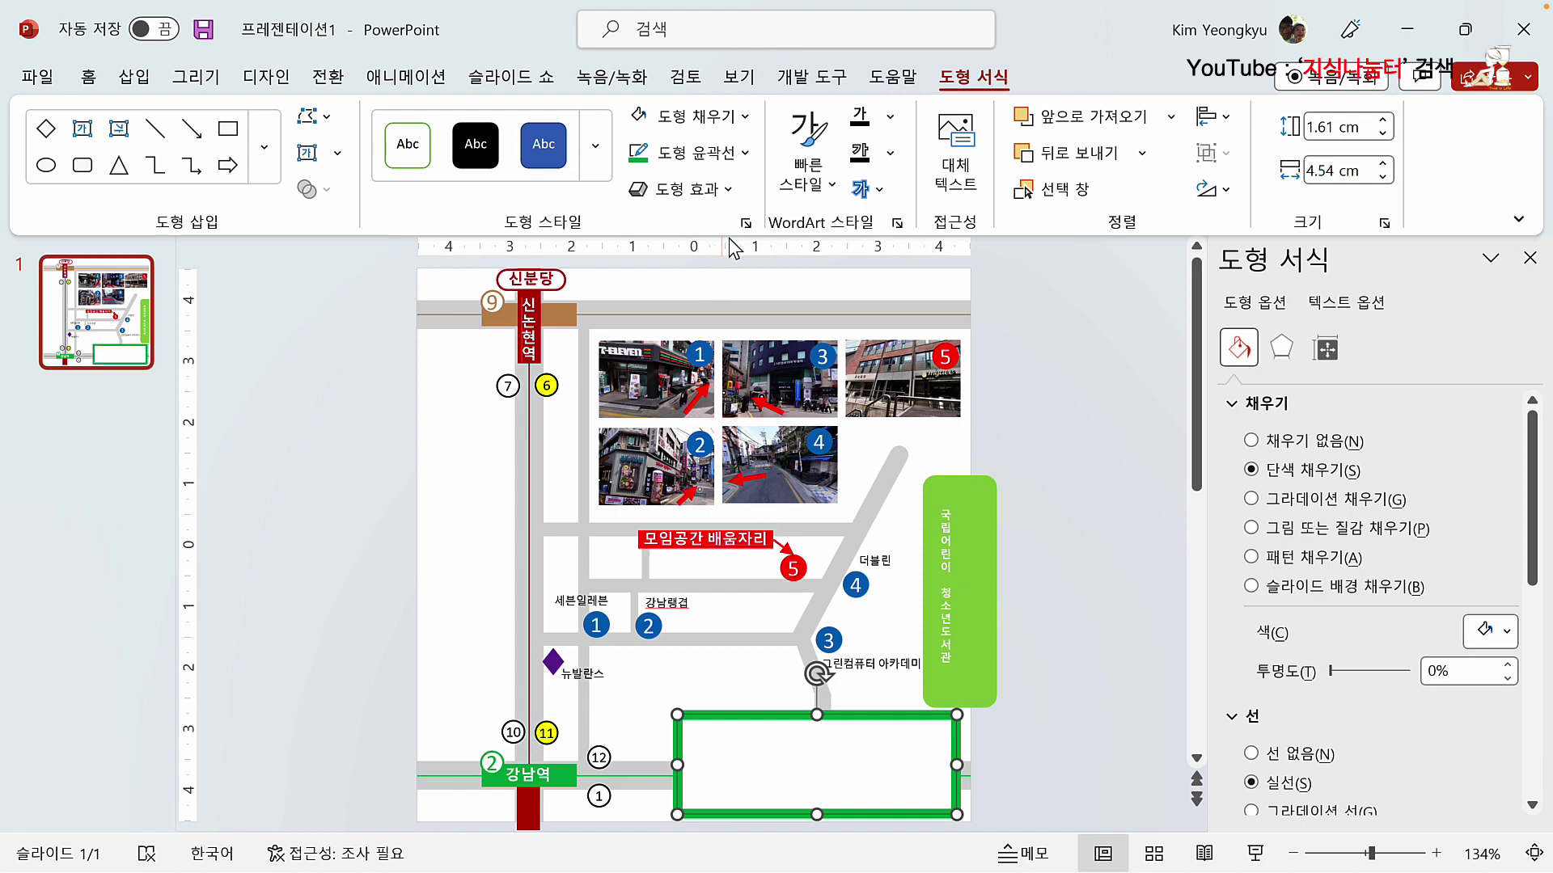
{"action": "key", "text": "Escape"}
Step: Draw a rectangle about 2.01 cm wide and 0.34 cm high over the green-outlined box's upper edge and label it 교육장안내
{"action": "left_click", "coordinate": [134, 76]}
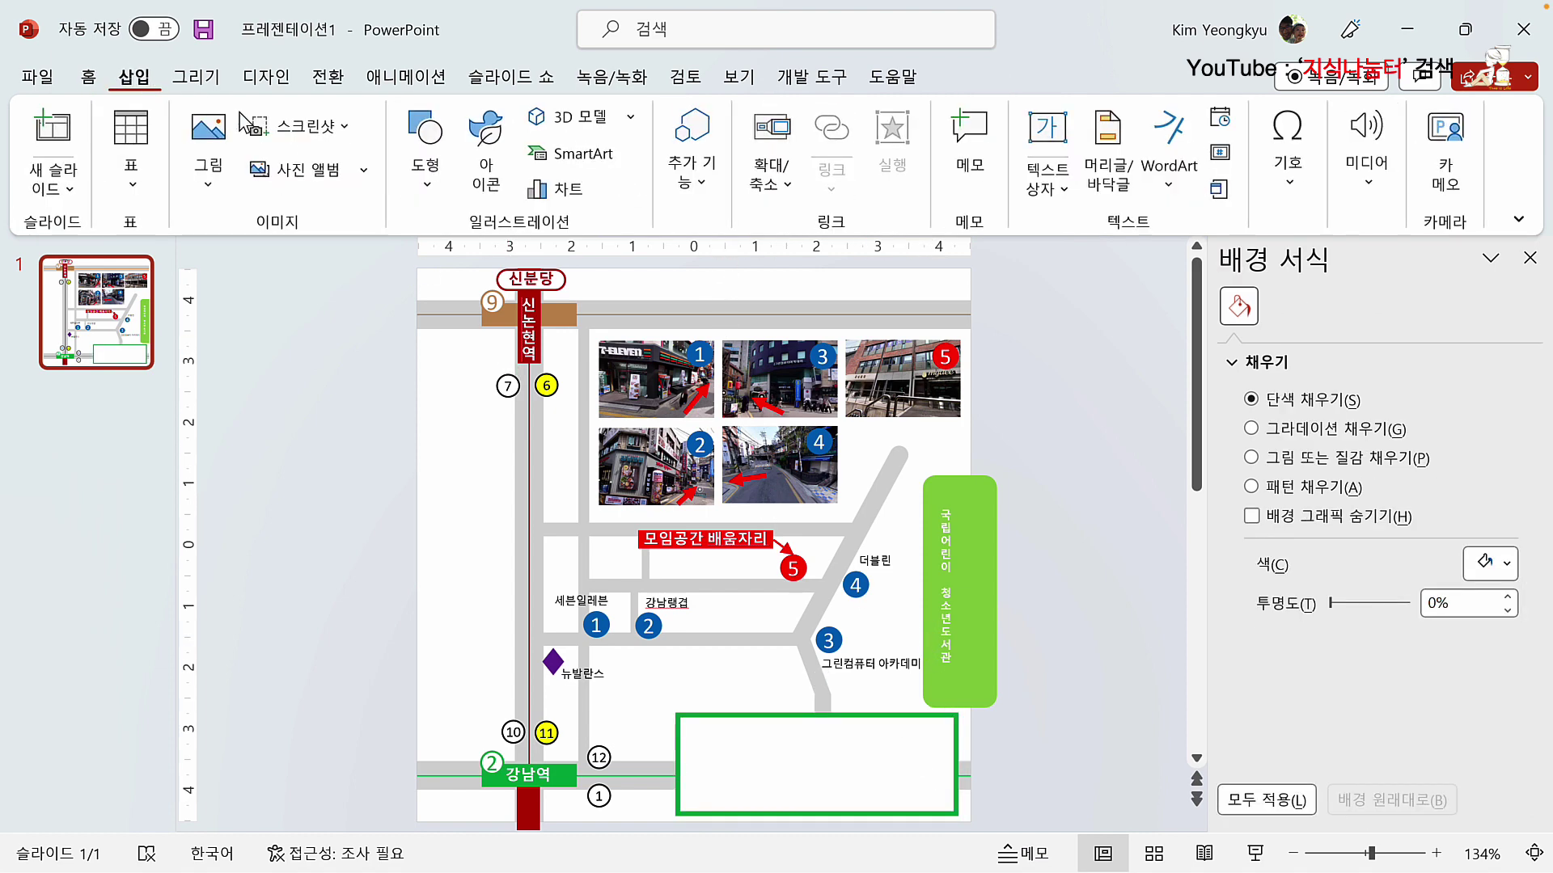
{"action": "left_click", "coordinate": [425, 154]}
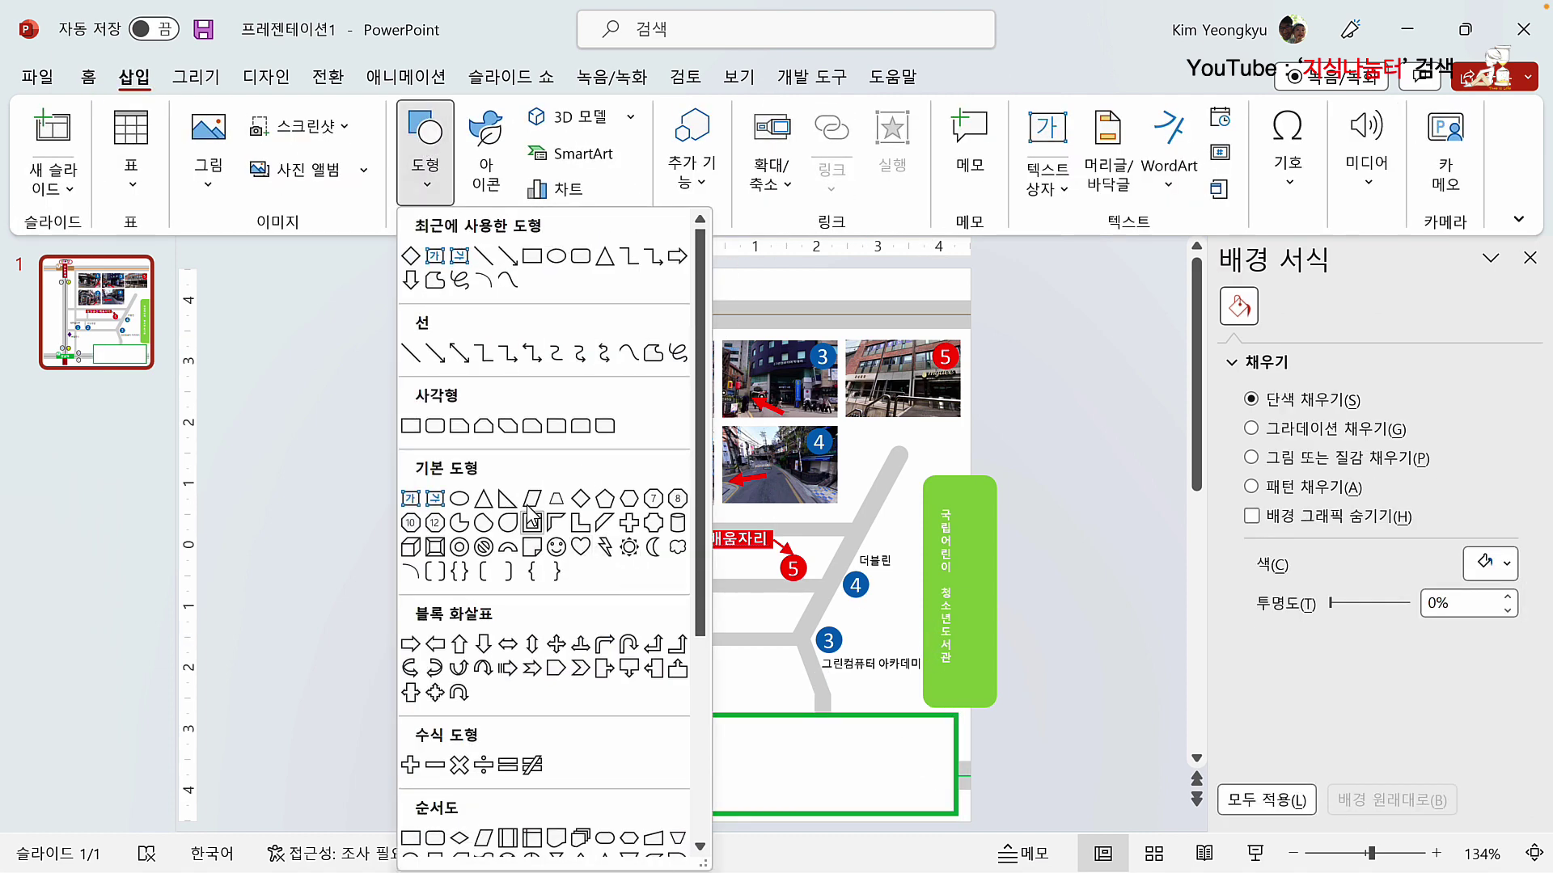
{"action": "left_click", "coordinate": [411, 426]}
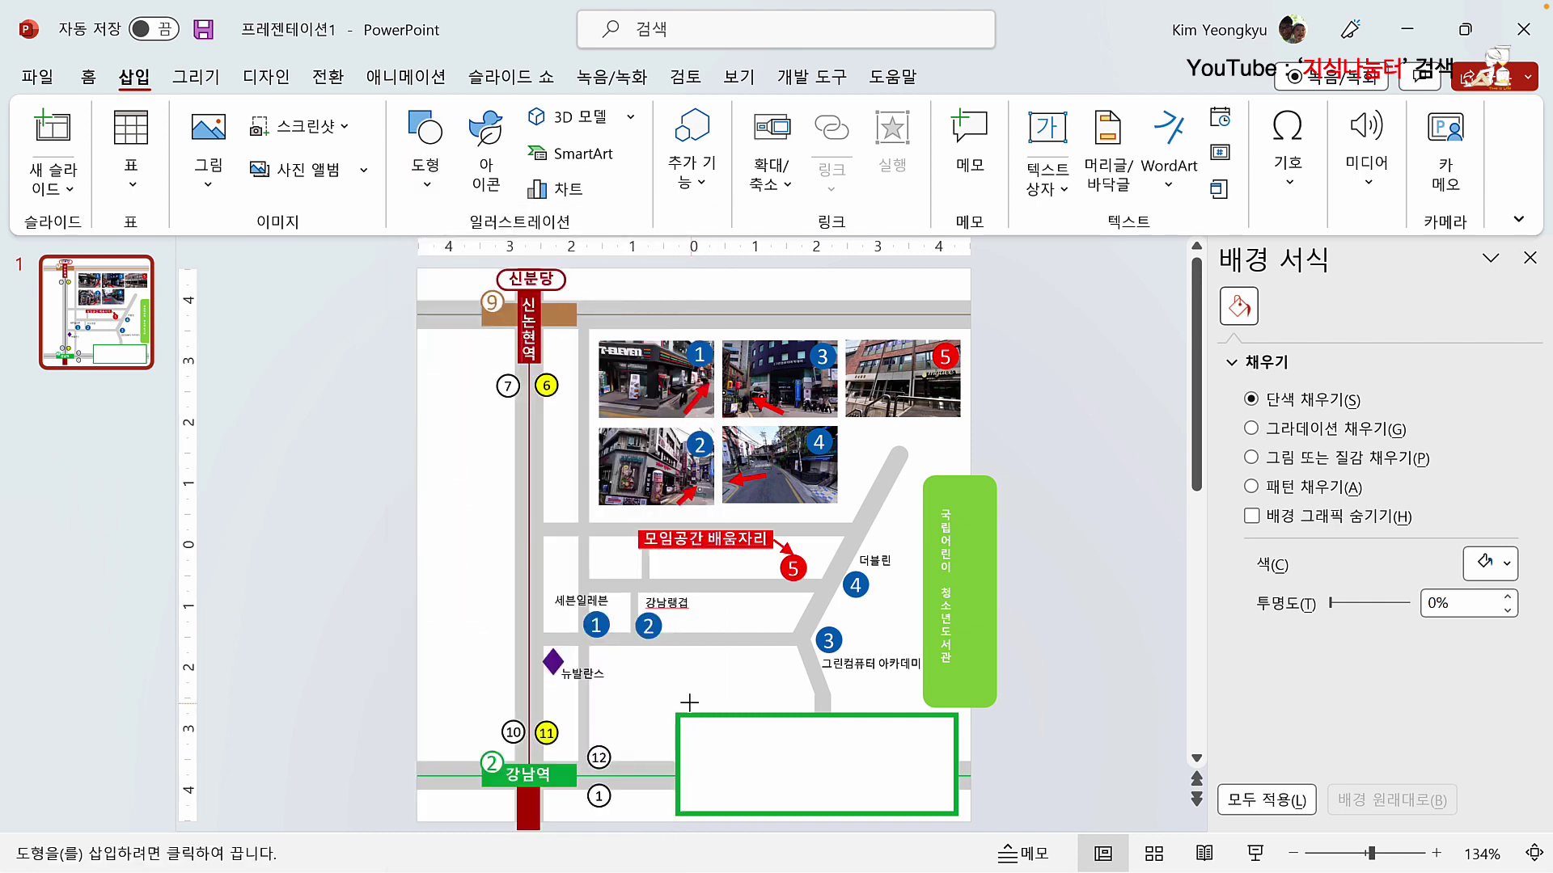
{"action": "left_click_drag", "start_coordinate": [689, 703], "coordinate": [811, 724]}
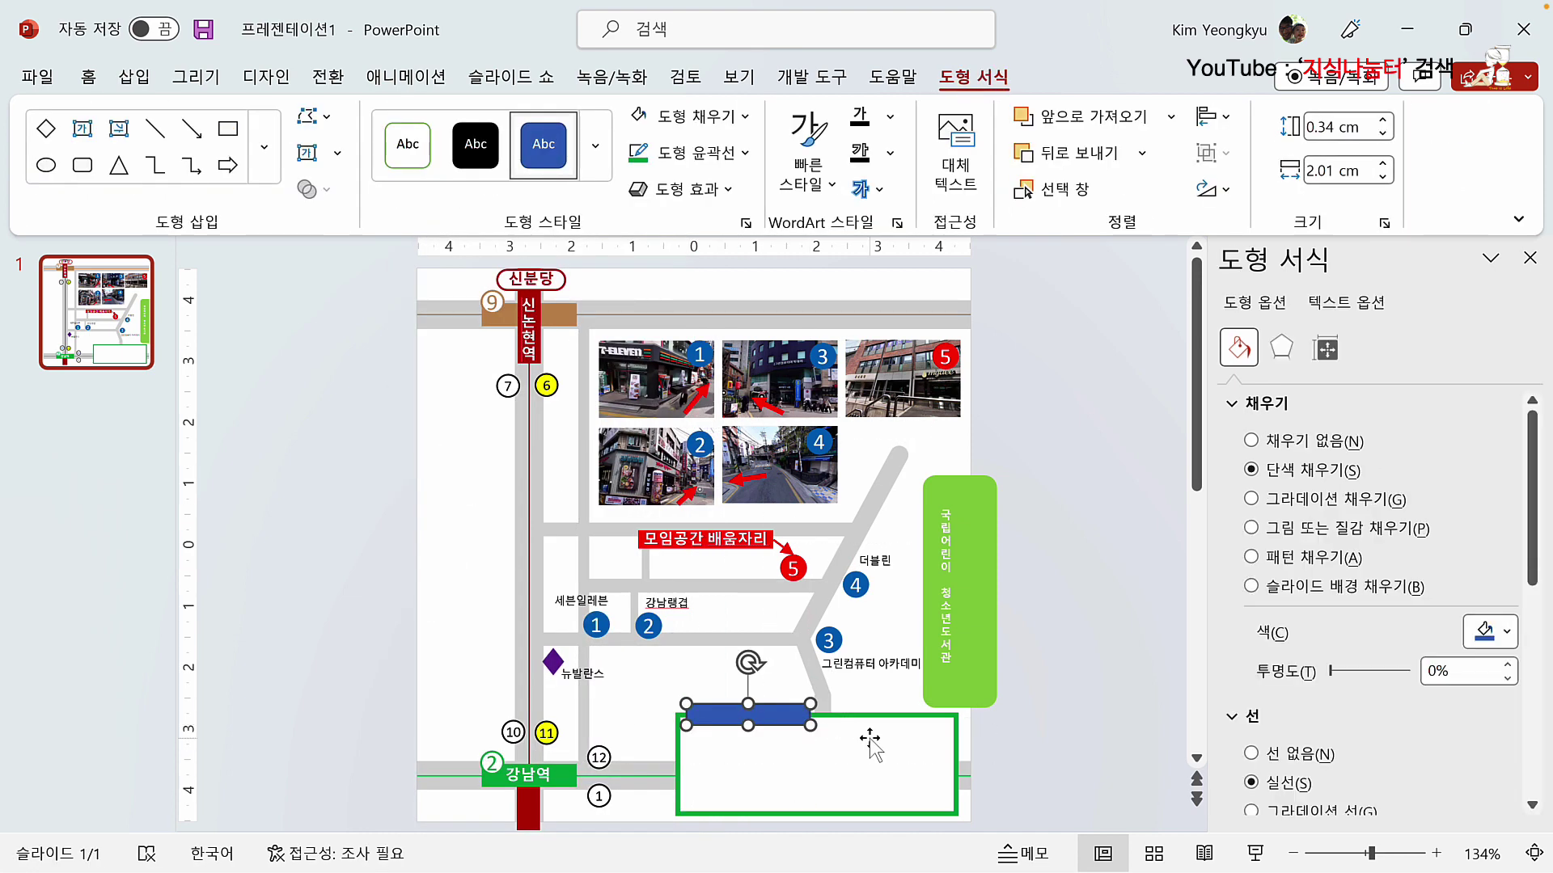
{"action": "type", "text": "교"}
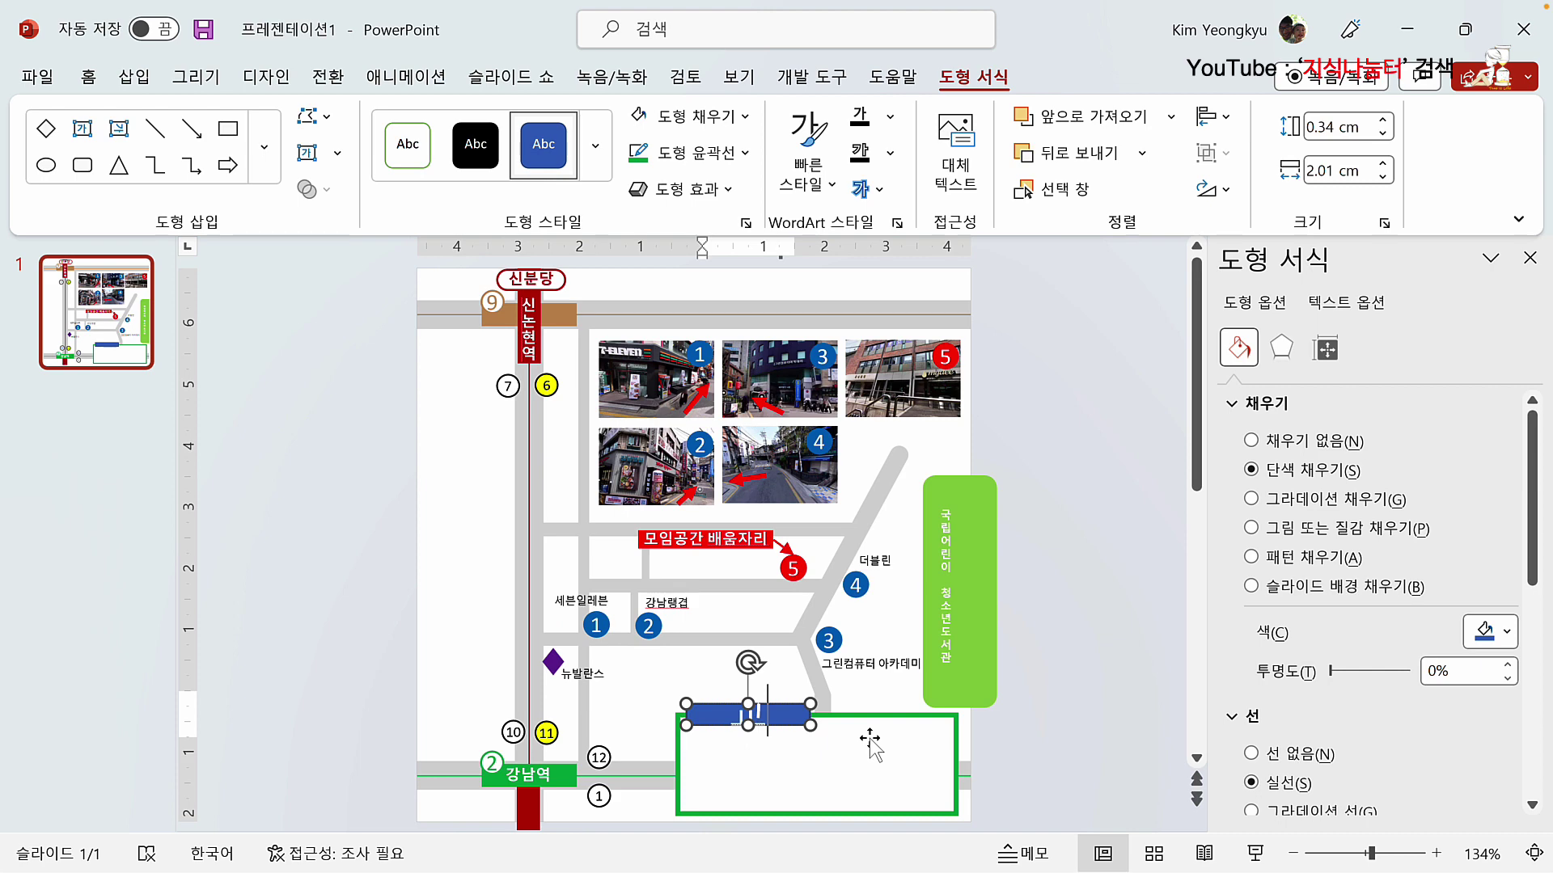
{"action": "type", "text": "육ㅈㅏㅇ안내"}
{"action": "key", "text": "Escape"}
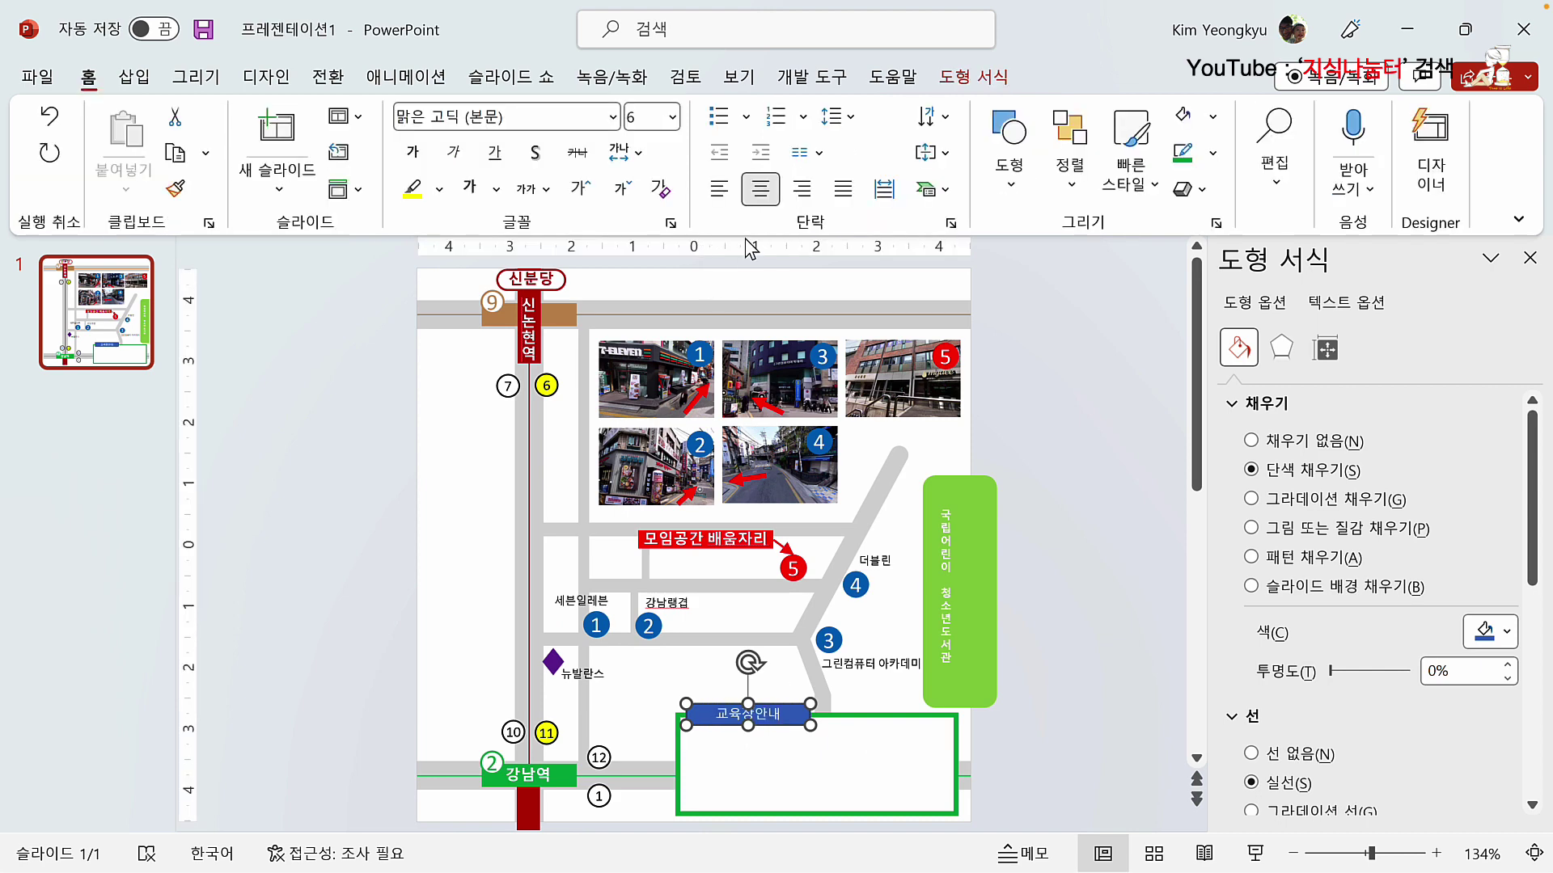
Step: Fill the 교육장안내 title bar with red and remove its outline
{"action": "left_click", "coordinate": [958, 87]}
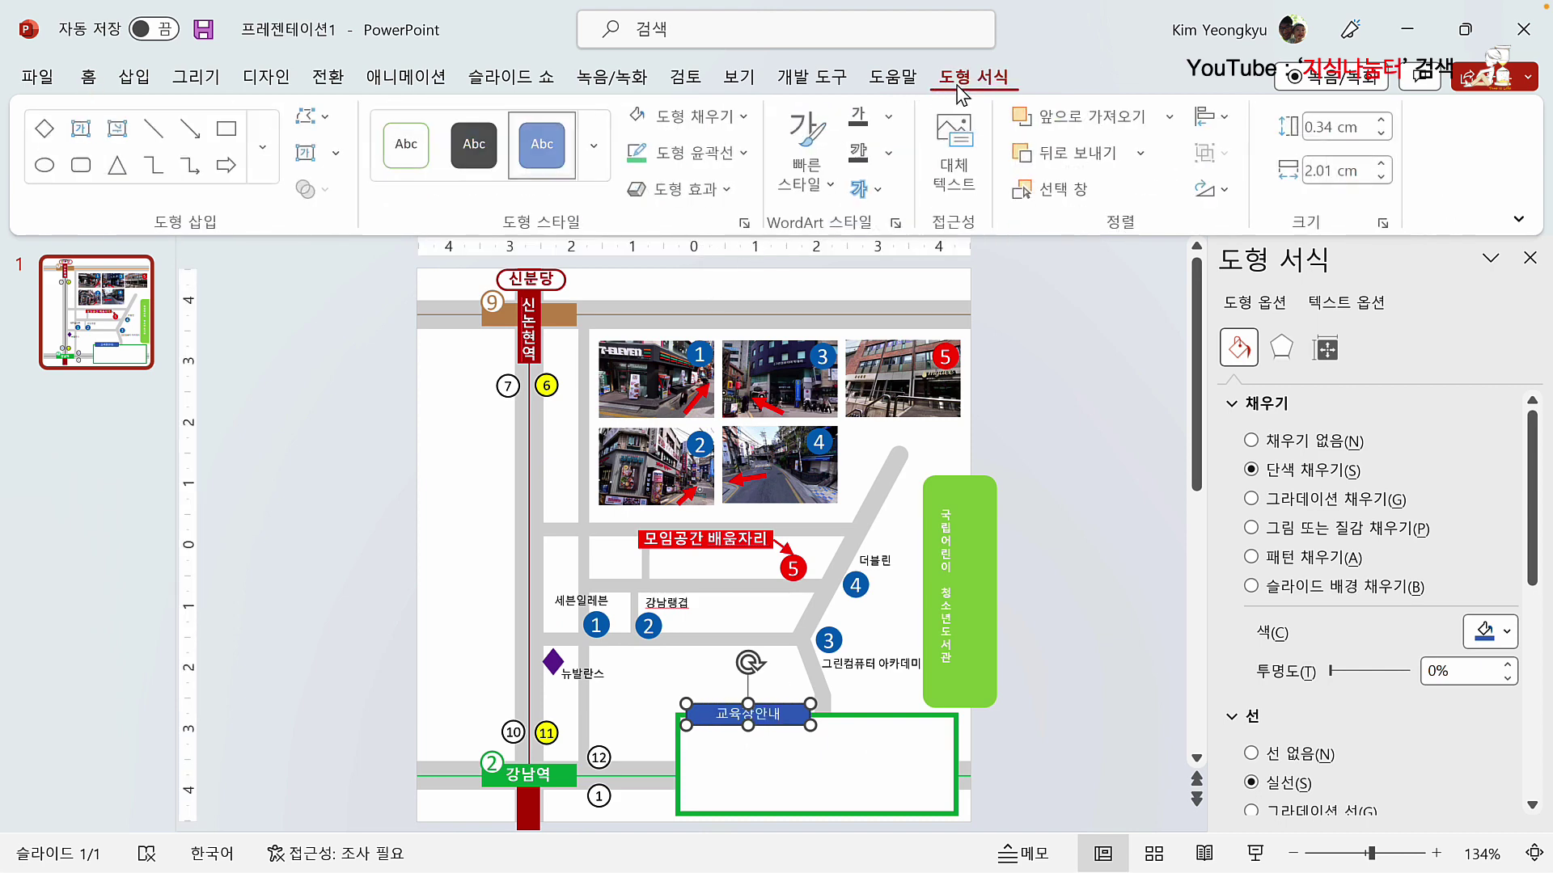
{"action": "left_click", "coordinate": [746, 120]}
{"action": "left_click", "coordinate": [655, 349]}
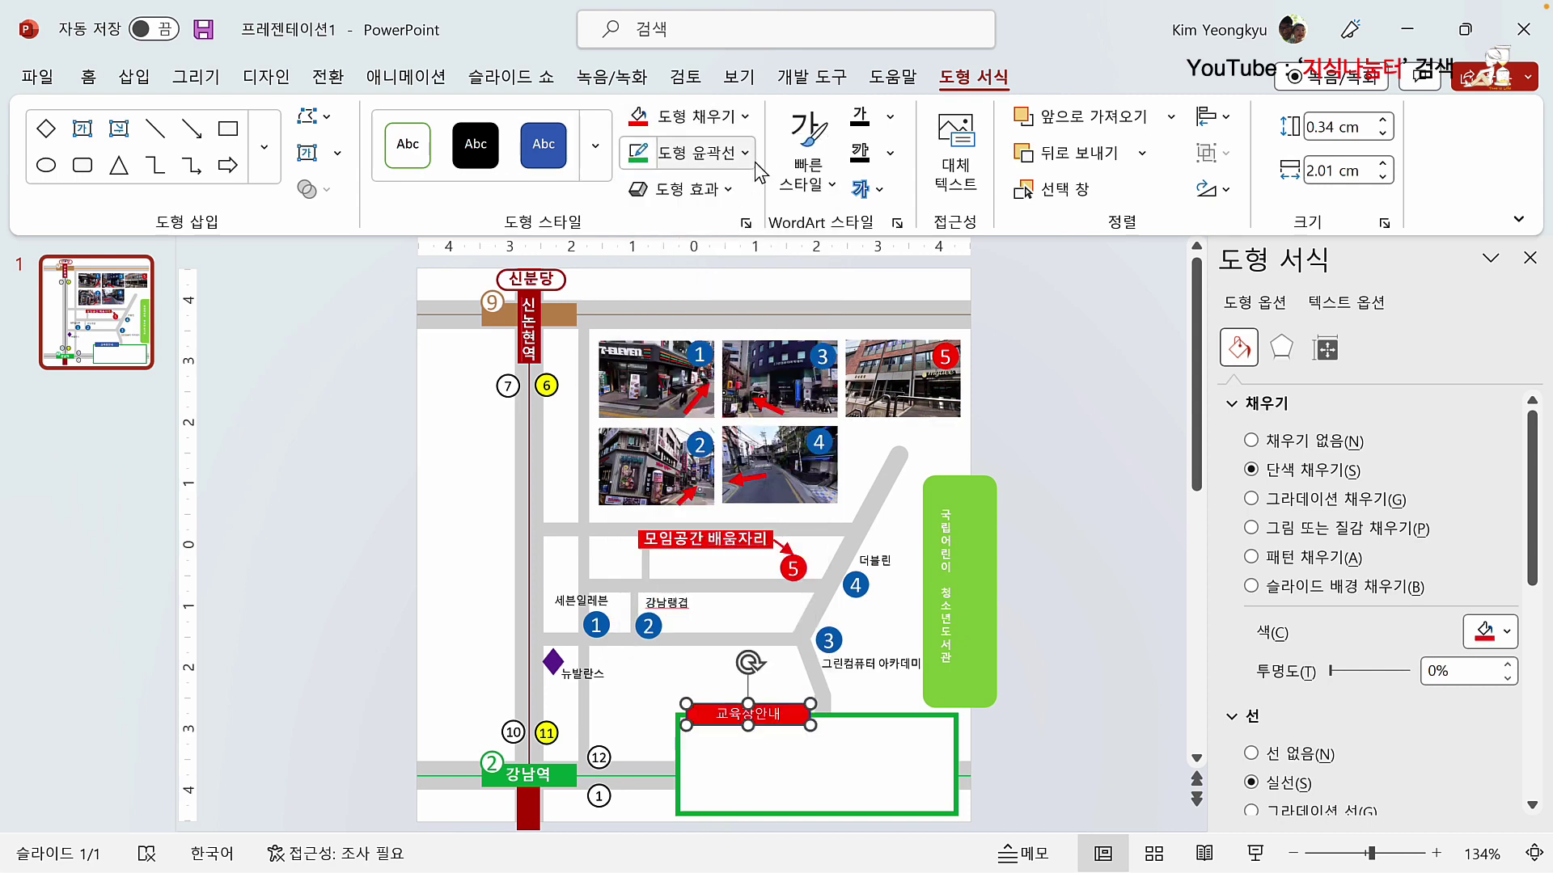
{"action": "left_click", "coordinate": [744, 154]}
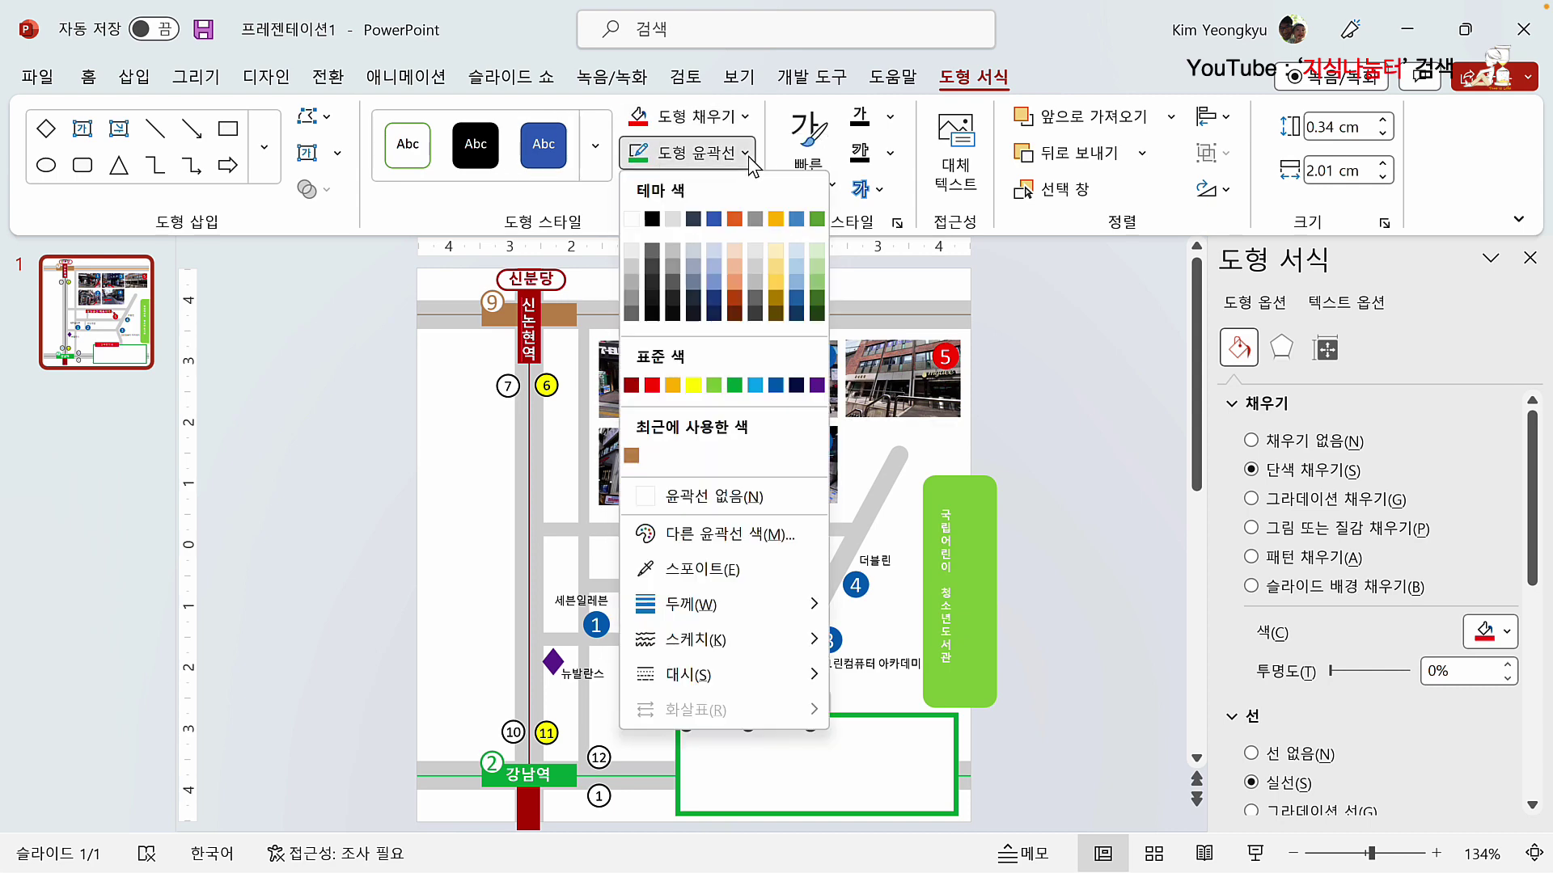
{"action": "left_click", "coordinate": [684, 496]}
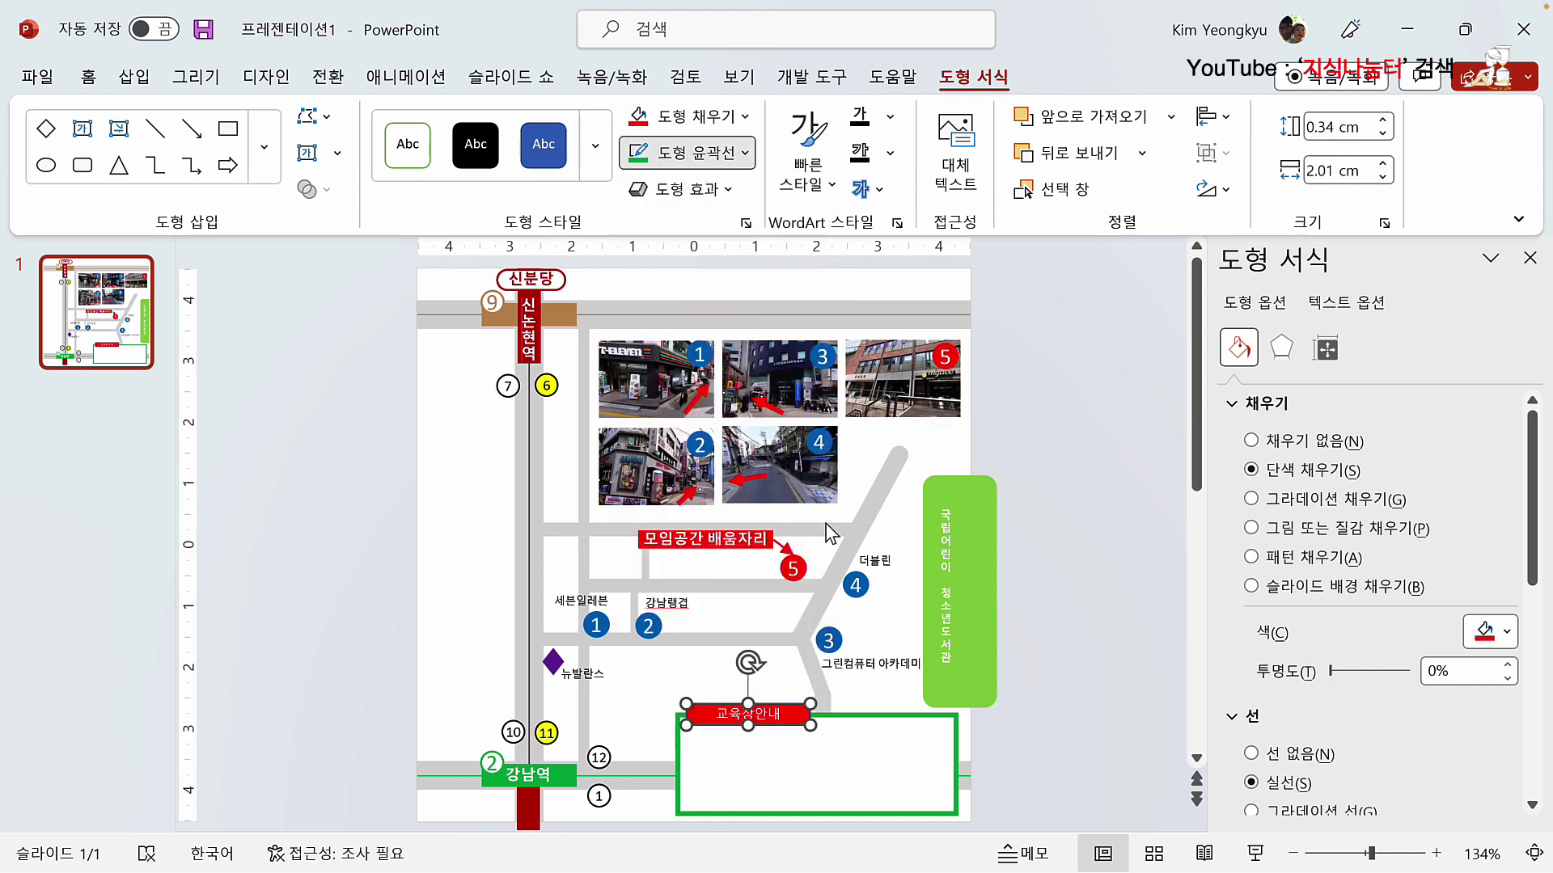
{"action": "left_click", "coordinate": [1089, 619]}
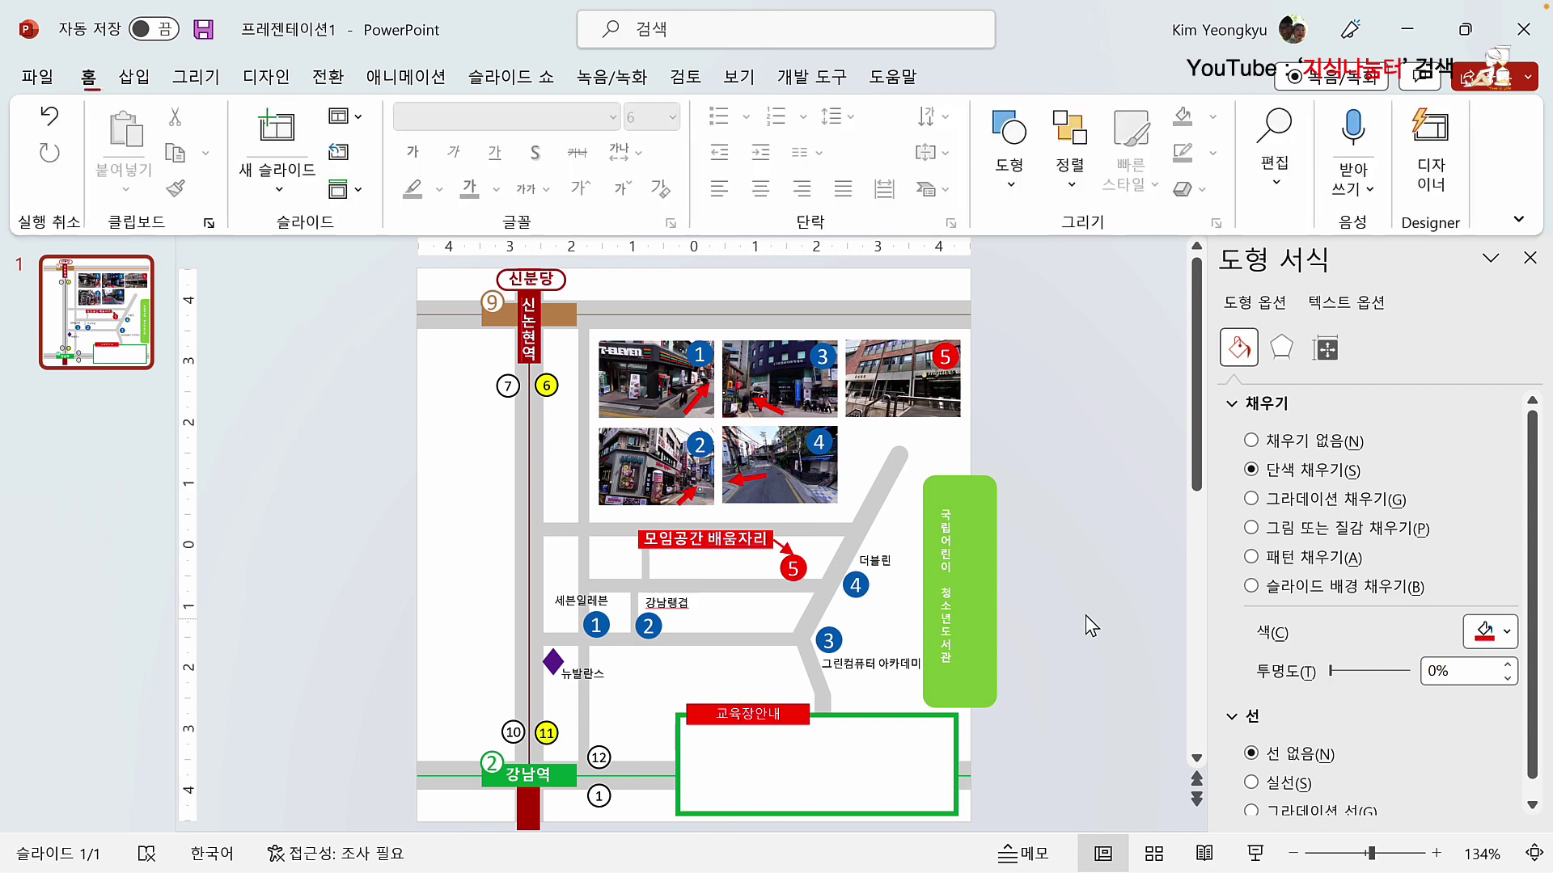
Step: Add a text box inside the green-outlined box with the venue's address and "*교육장 내 주차시설이 없습니다. 가급적이면 대중교통을 이용해 주시기 바랍니다."
{"action": "left_click", "coordinate": [138, 81]}
{"action": "left_click", "coordinate": [1047, 154]}
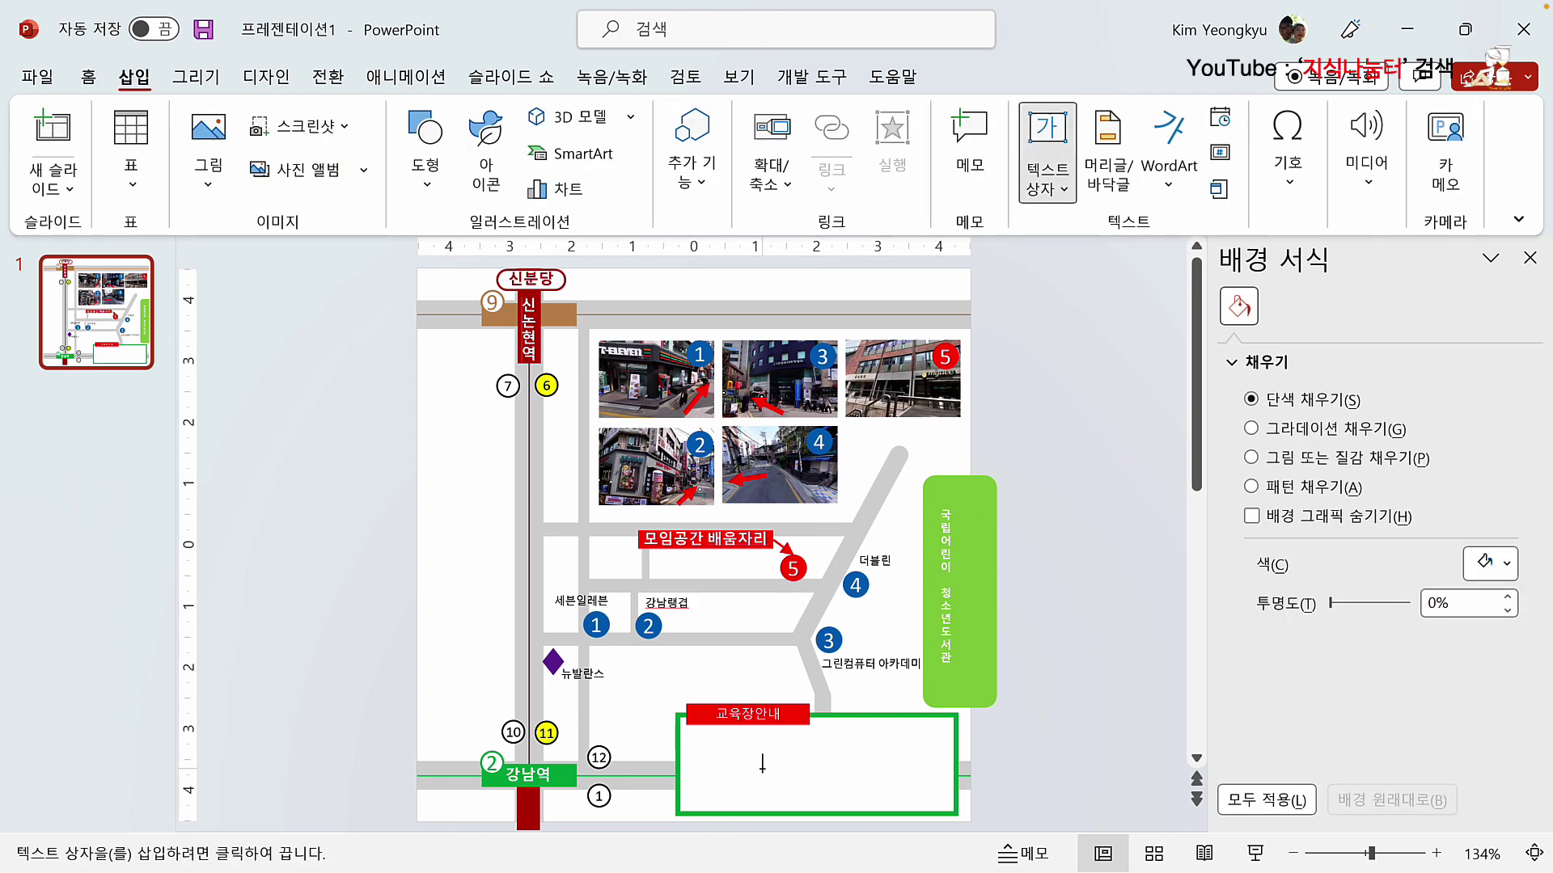
{"action": "left_click_drag", "start_coordinate": [693, 742], "coordinate": [944, 770]}
{"action": "type", "text": "주소: 서울 강남구 테헤란로 3층 모임공간 배움자리 (지하철 2호선 강남역)  *교육장 내 주차시설이 없습니다. 가급적이면 대중교통을 이용해 주시기 바랍니다."}
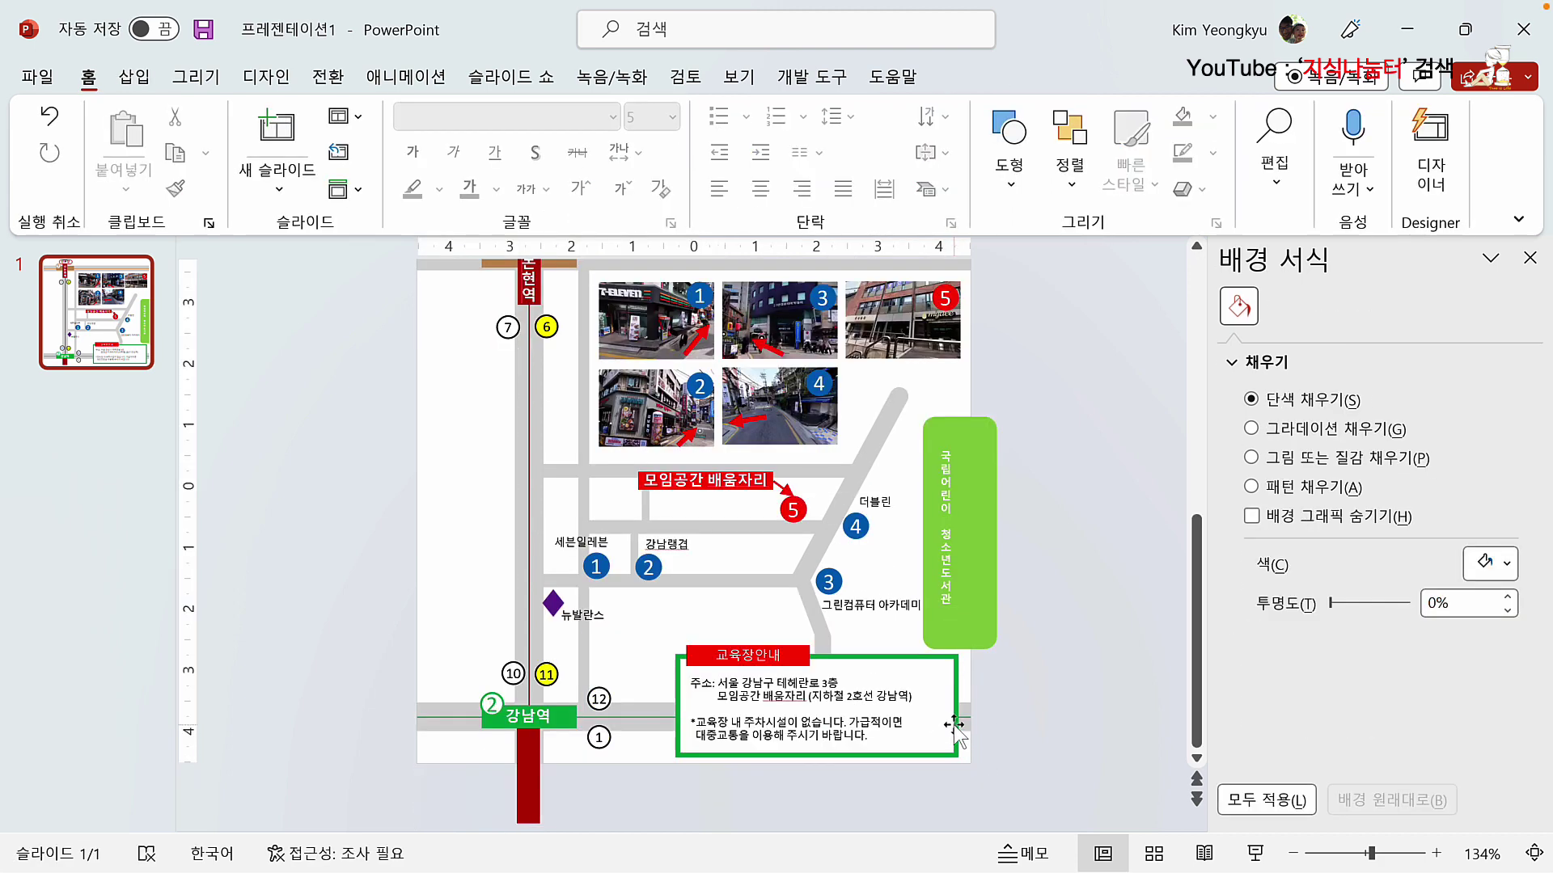
Step: Narrow the green-outlined box to about 4.08 cm wide and reduce its outline weight to 1 pt
{"action": "left_click_drag", "start_coordinate": [956, 710], "coordinate": [928, 713]}
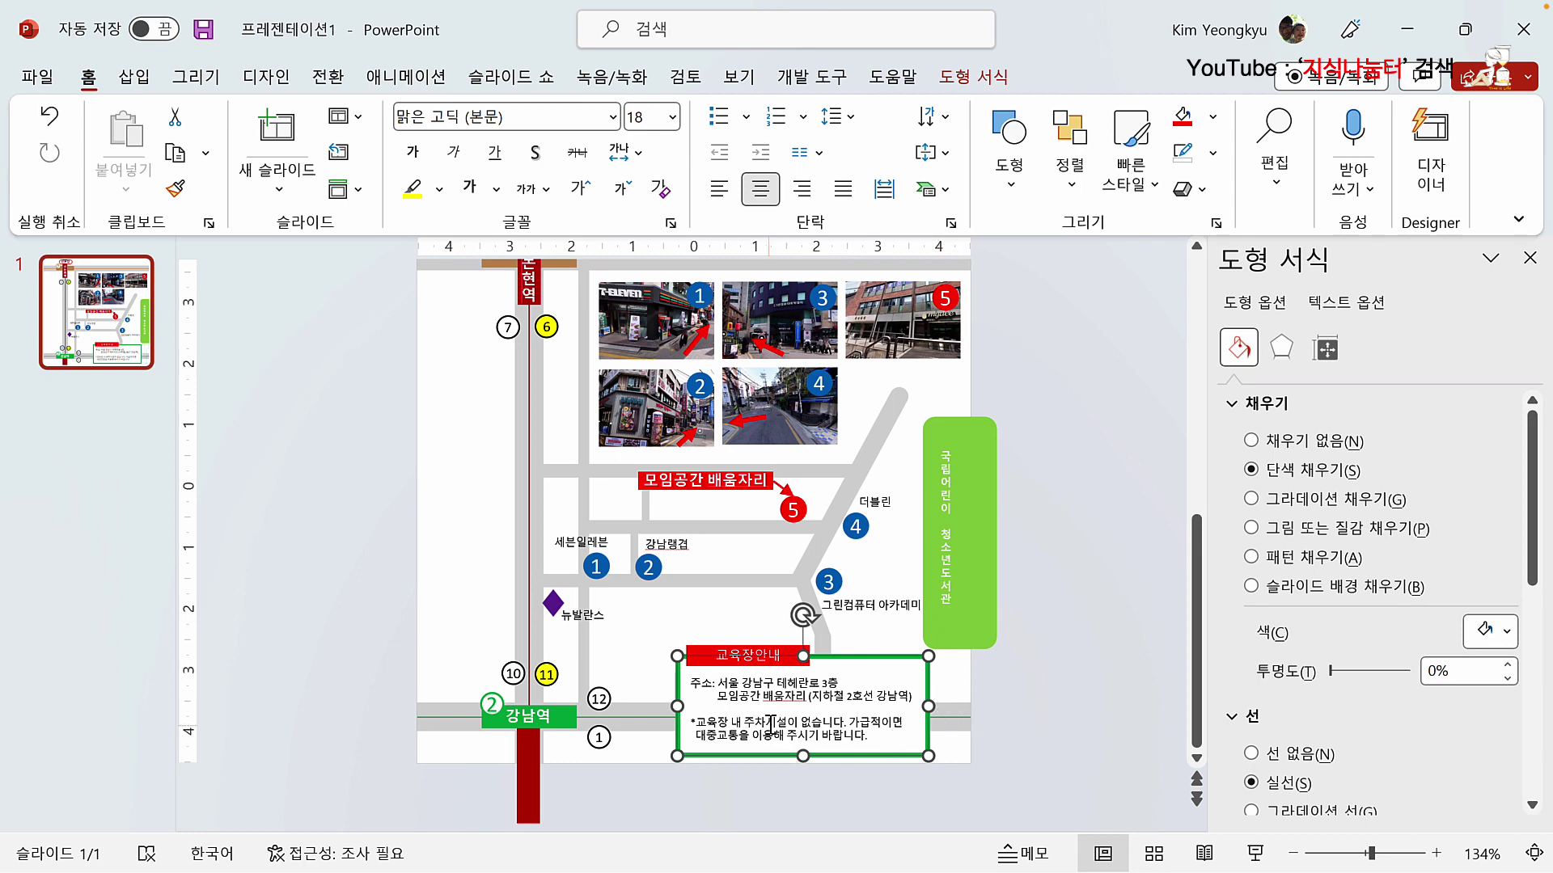
{"action": "left_click", "coordinate": [973, 76]}
{"action": "left_click", "coordinate": [695, 152]}
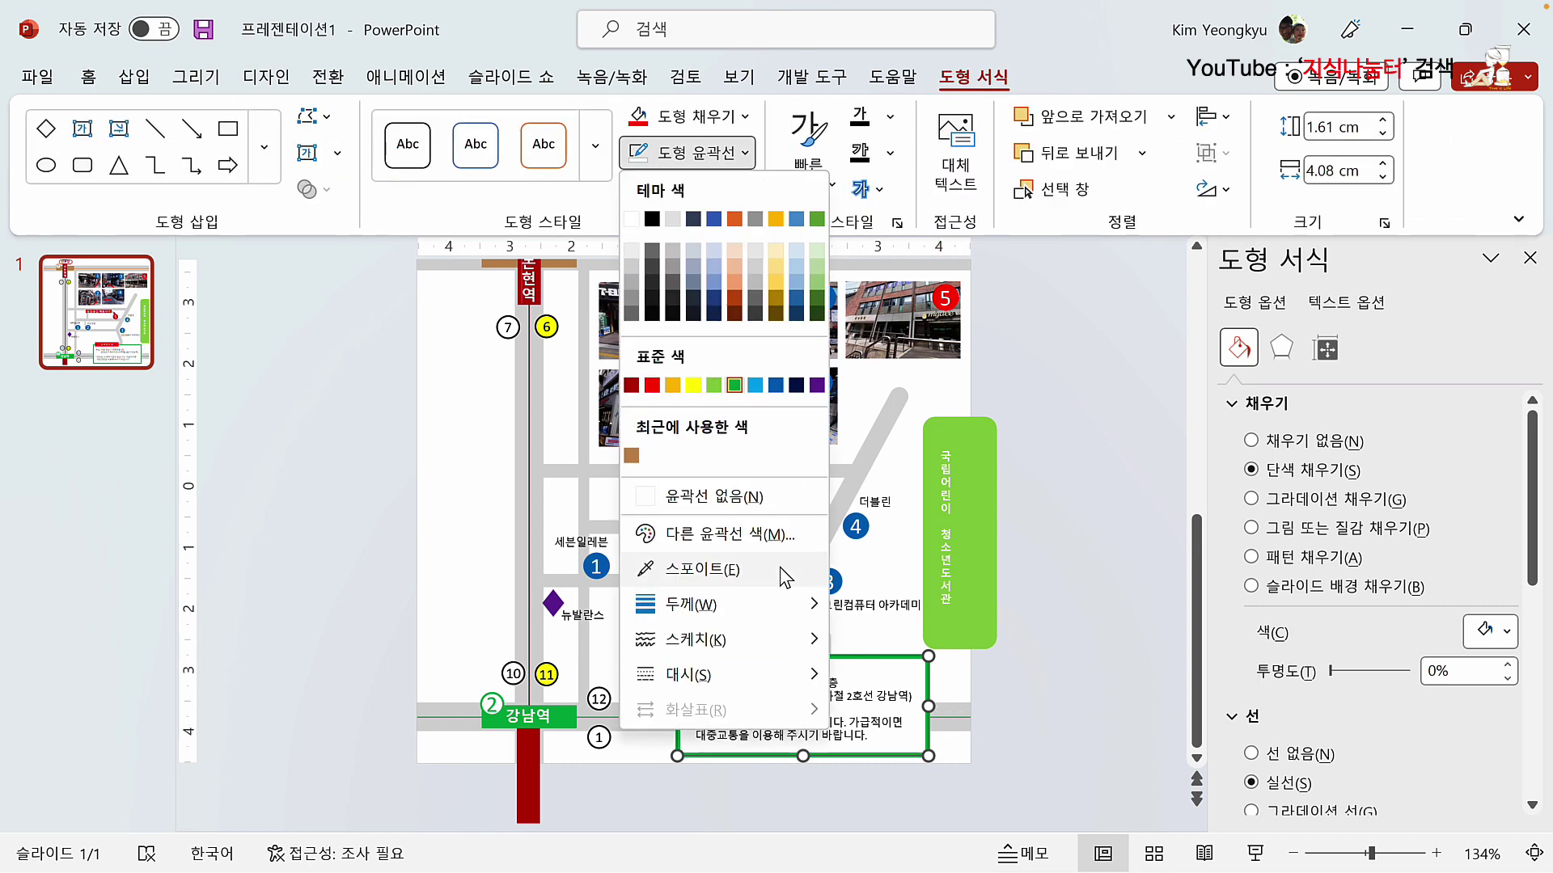
{"action": "mouse_move", "coordinate": [809, 605]}
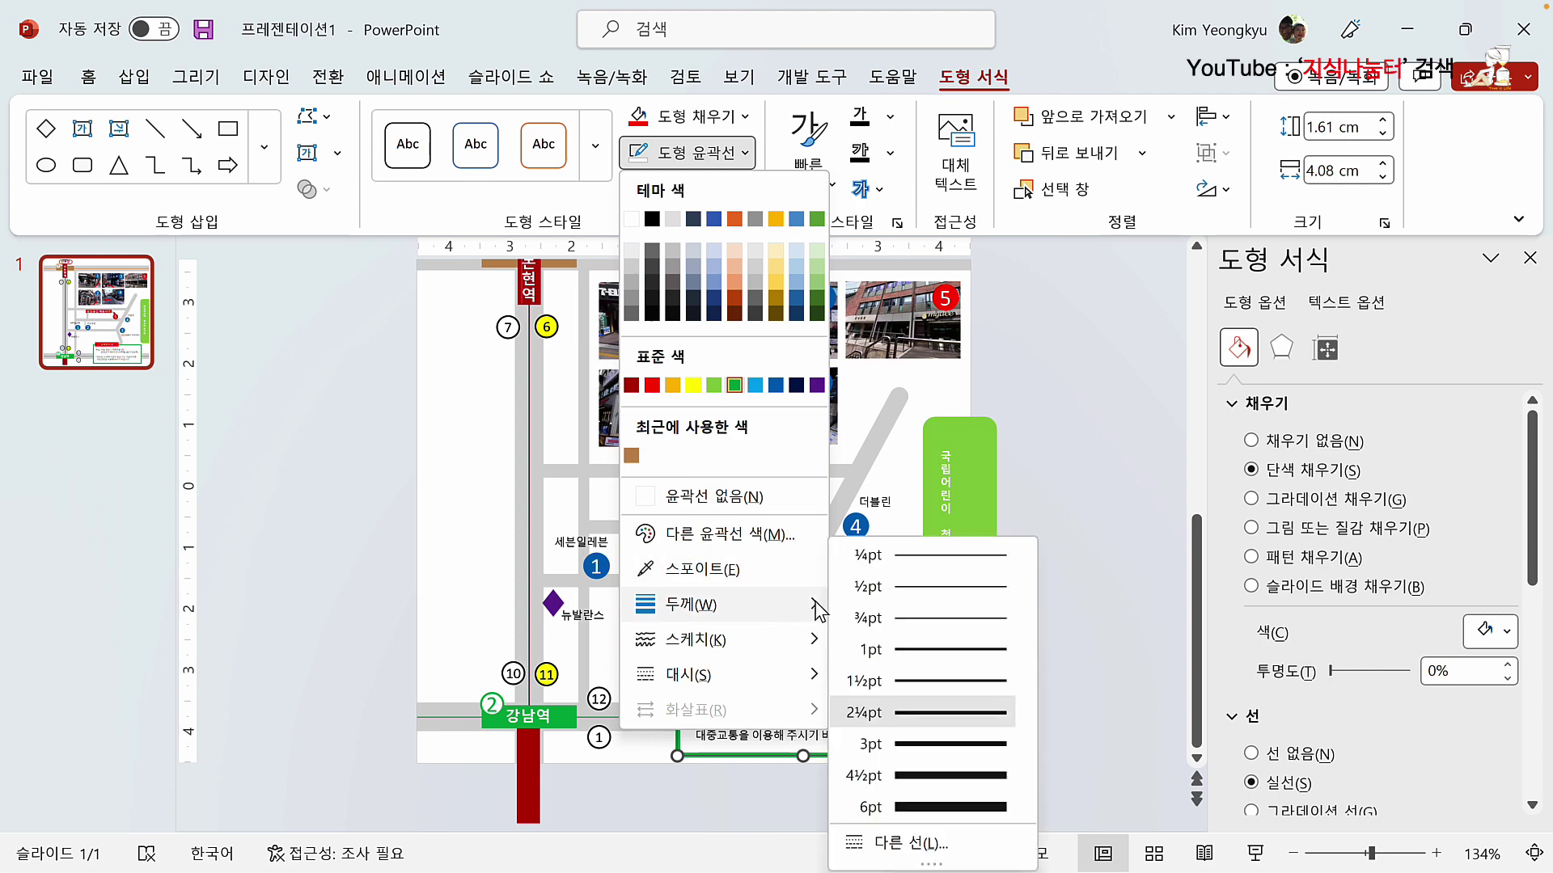
{"action": "left_click", "coordinate": [925, 659]}
{"action": "left_click", "coordinate": [1025, 719]}
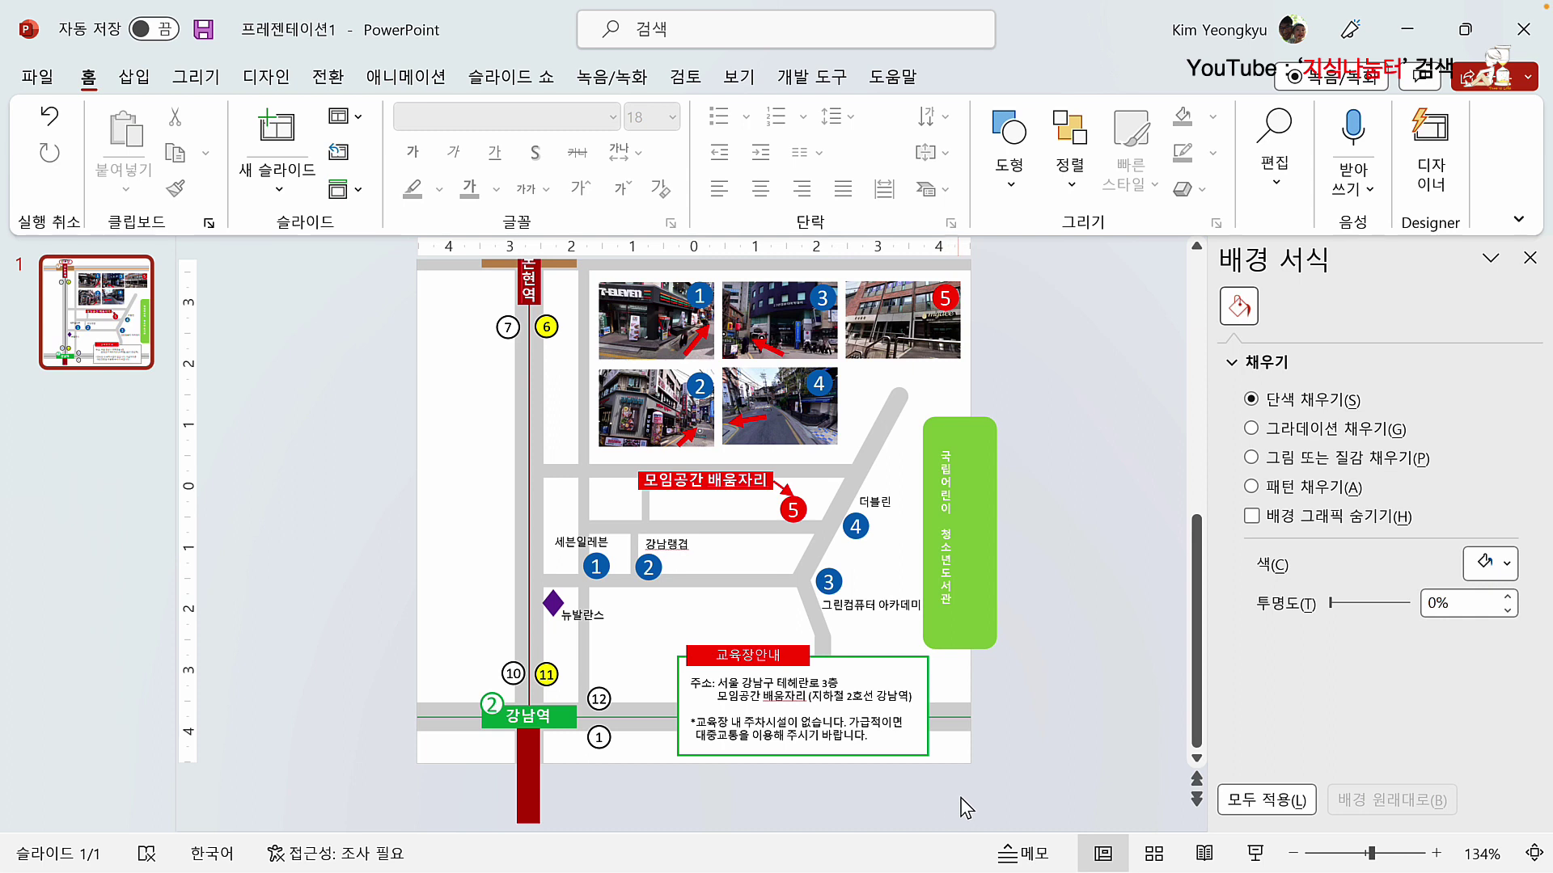
Step: Move the green-outlined box, its title bar and its text together slightly up and to the left
{"action": "left_click_drag", "start_coordinate": [965, 808], "coordinate": [699, 647]}
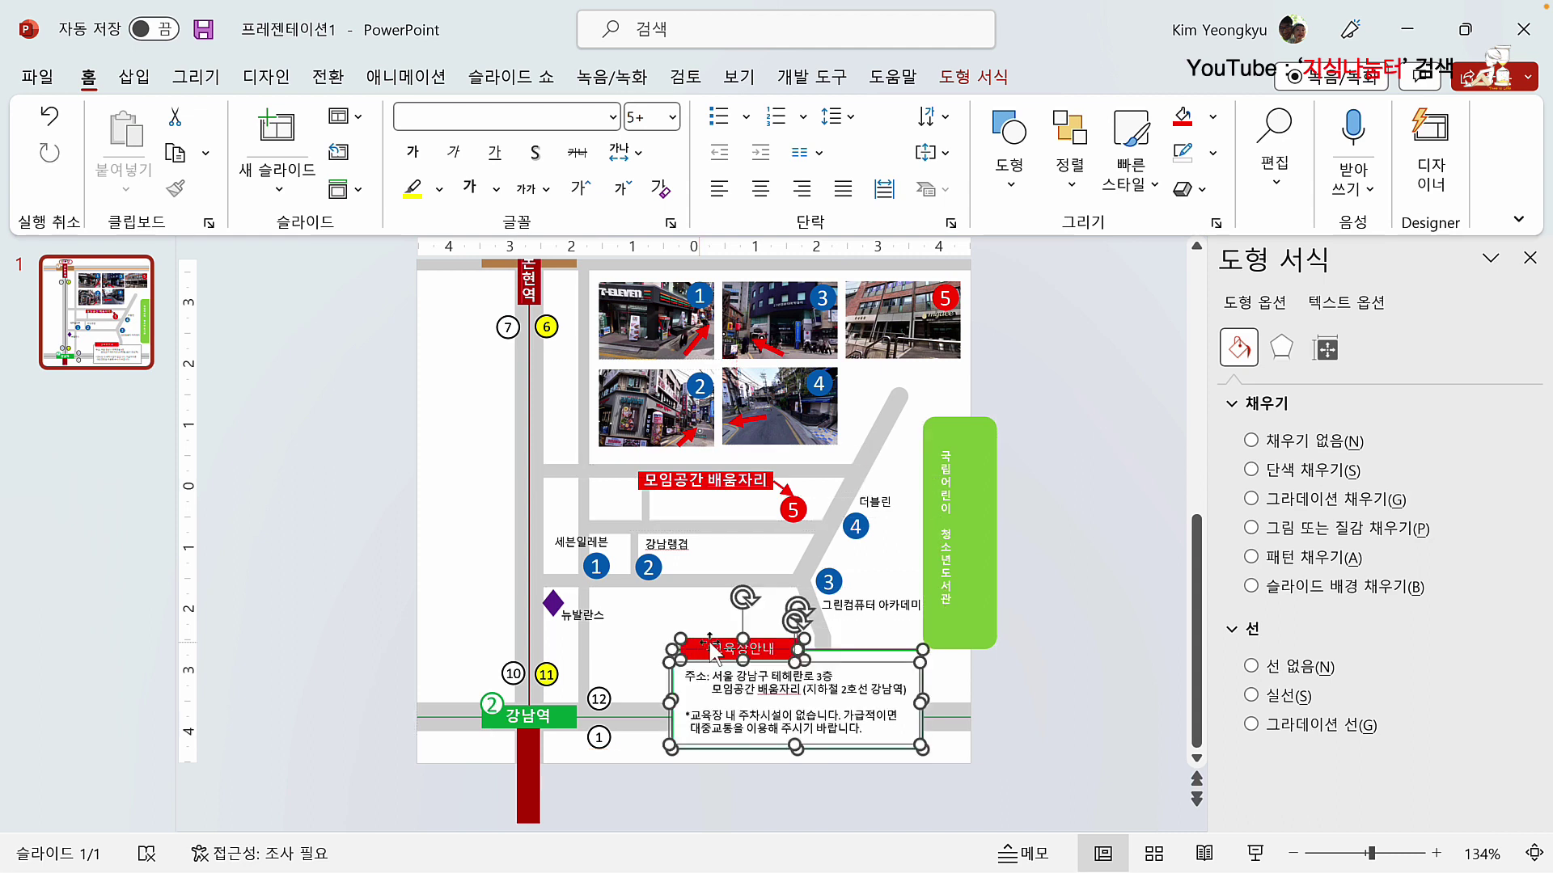
{"action": "left_click", "coordinate": [1037, 710]}
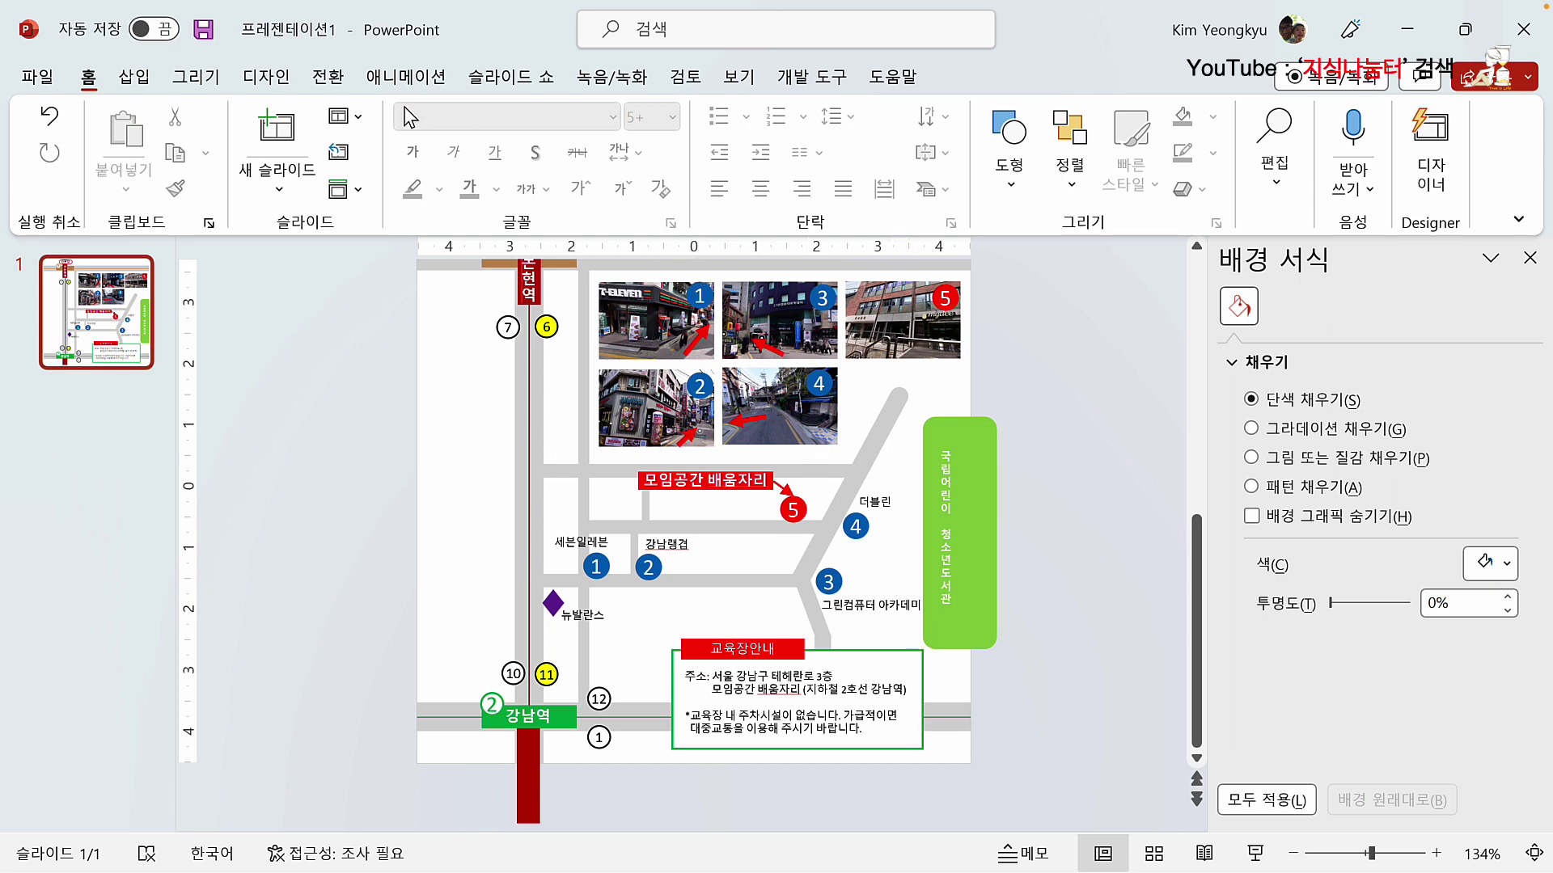
Step: Preview the finished map as a full-screen slide show and return to editing
{"action": "left_click", "coordinate": [489, 81]}
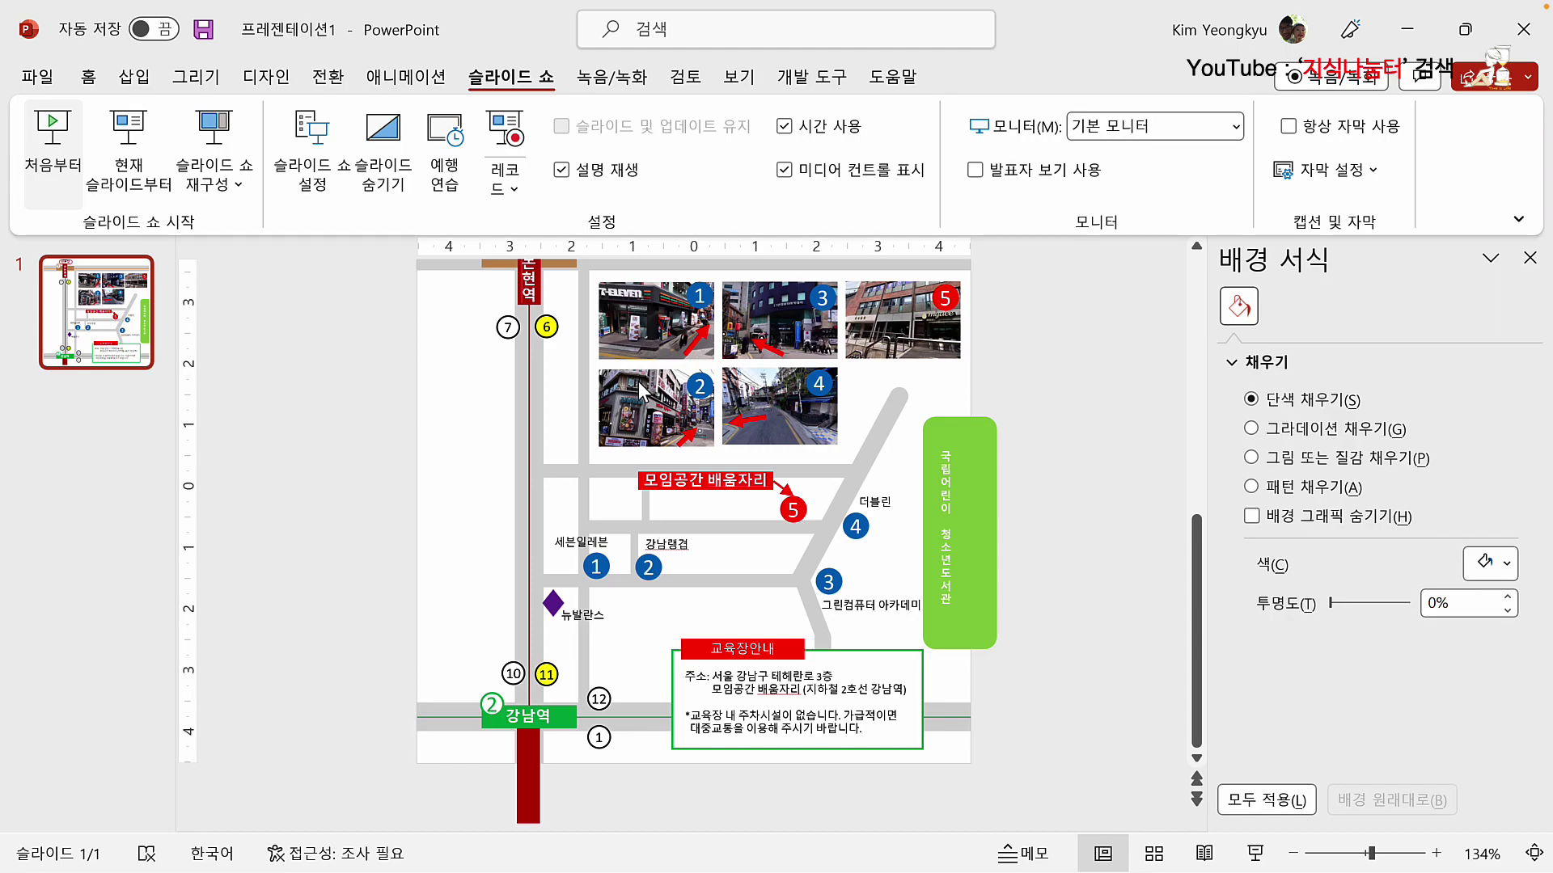
{"action": "key", "text": "F5"}
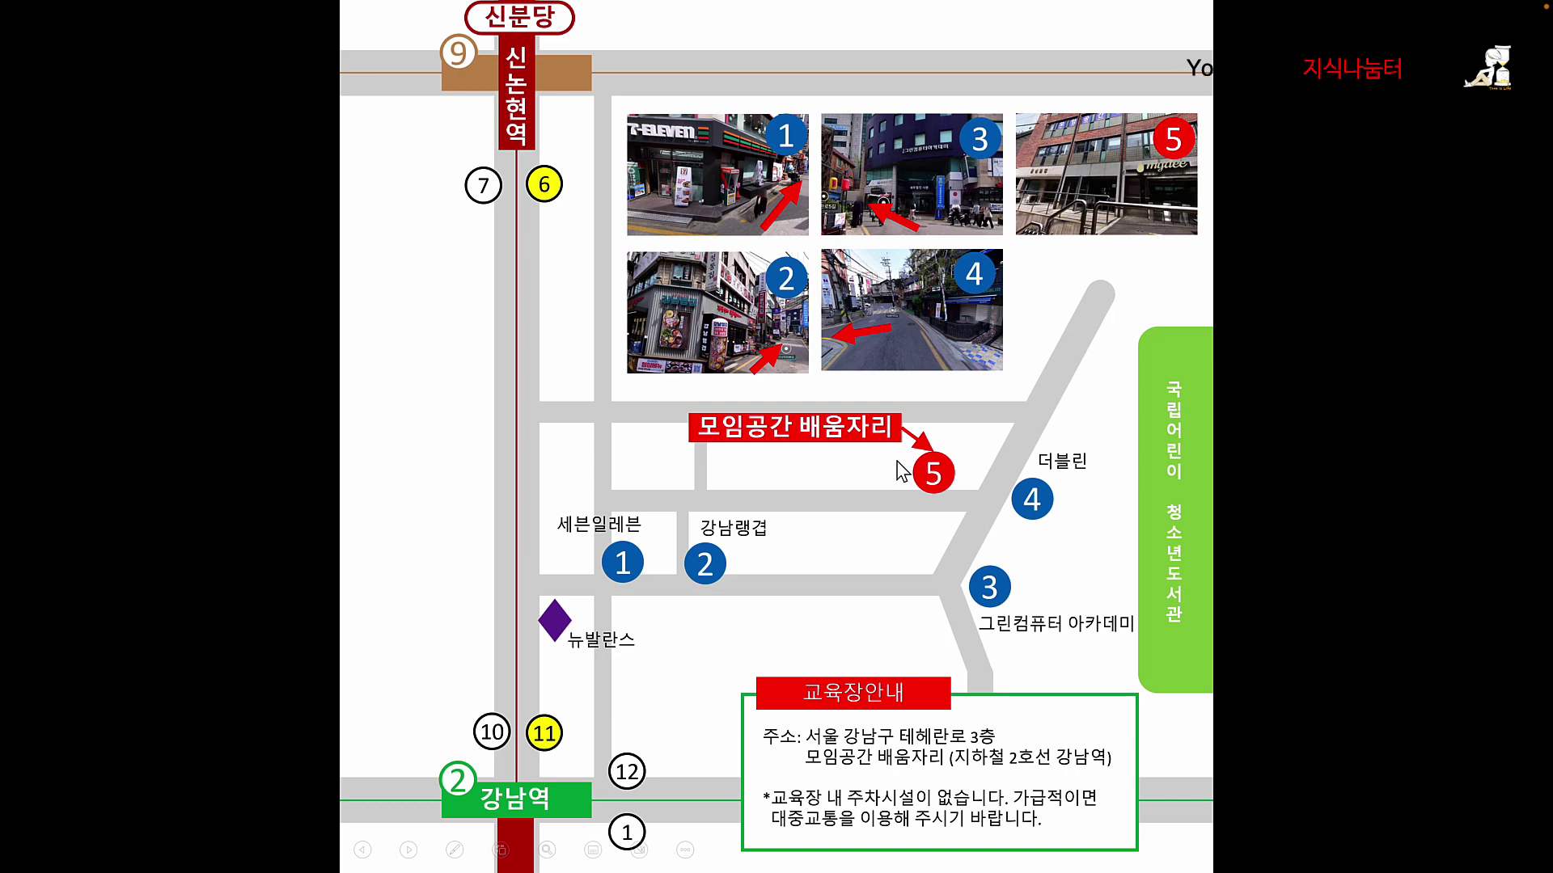
{"action": "key", "text": "Escape"}
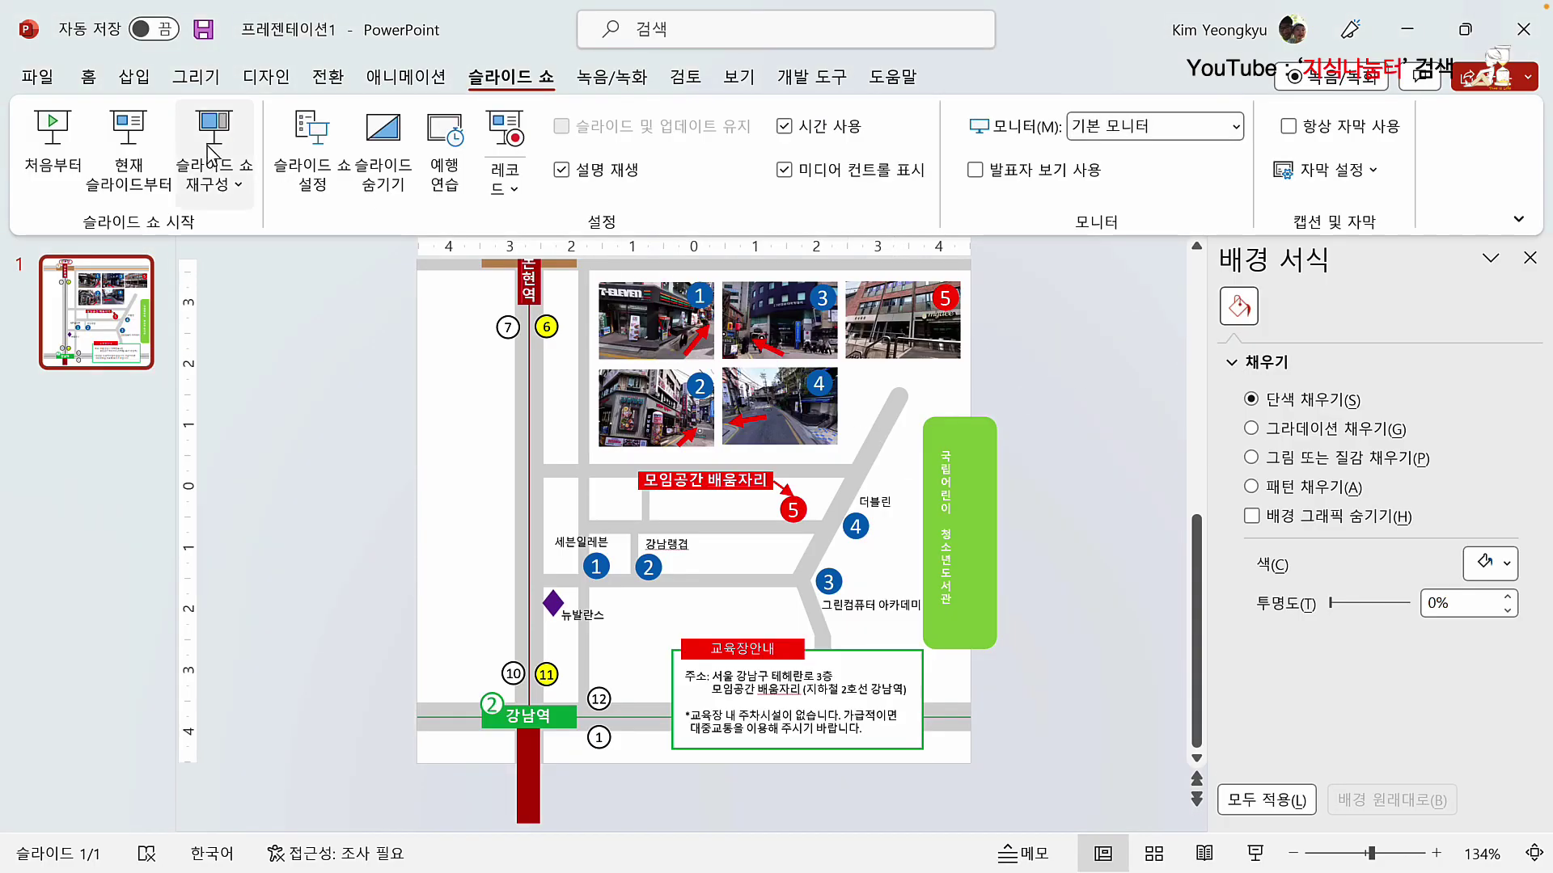
Step: Start exporting the slide as an image in JPEG file interchange format (*.jpg)
{"action": "left_click", "coordinate": [42, 78]}
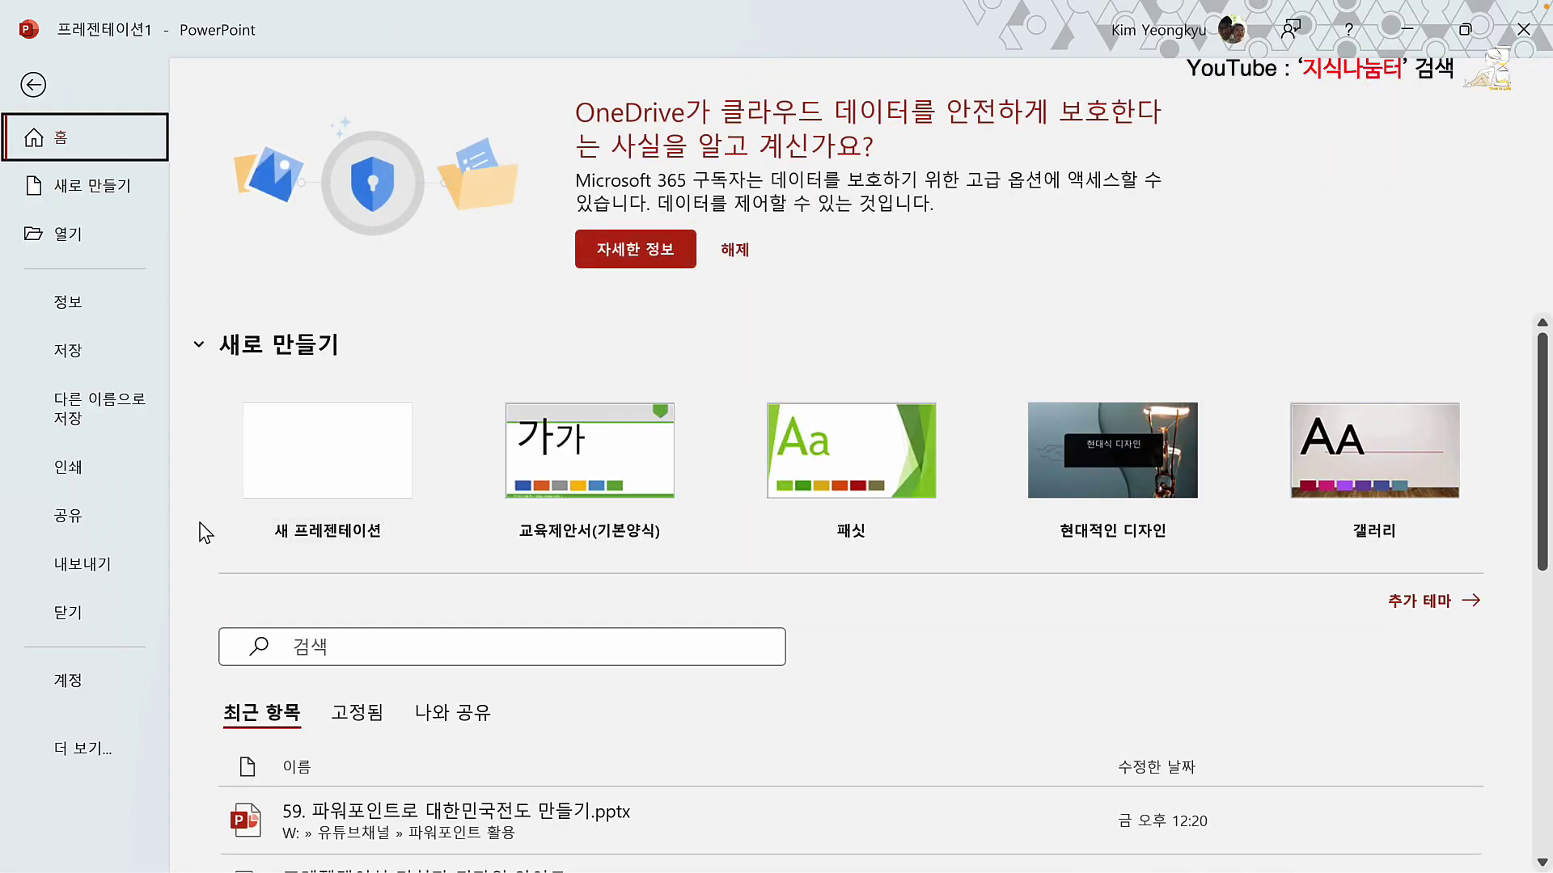
{"action": "left_click", "coordinate": [105, 568]}
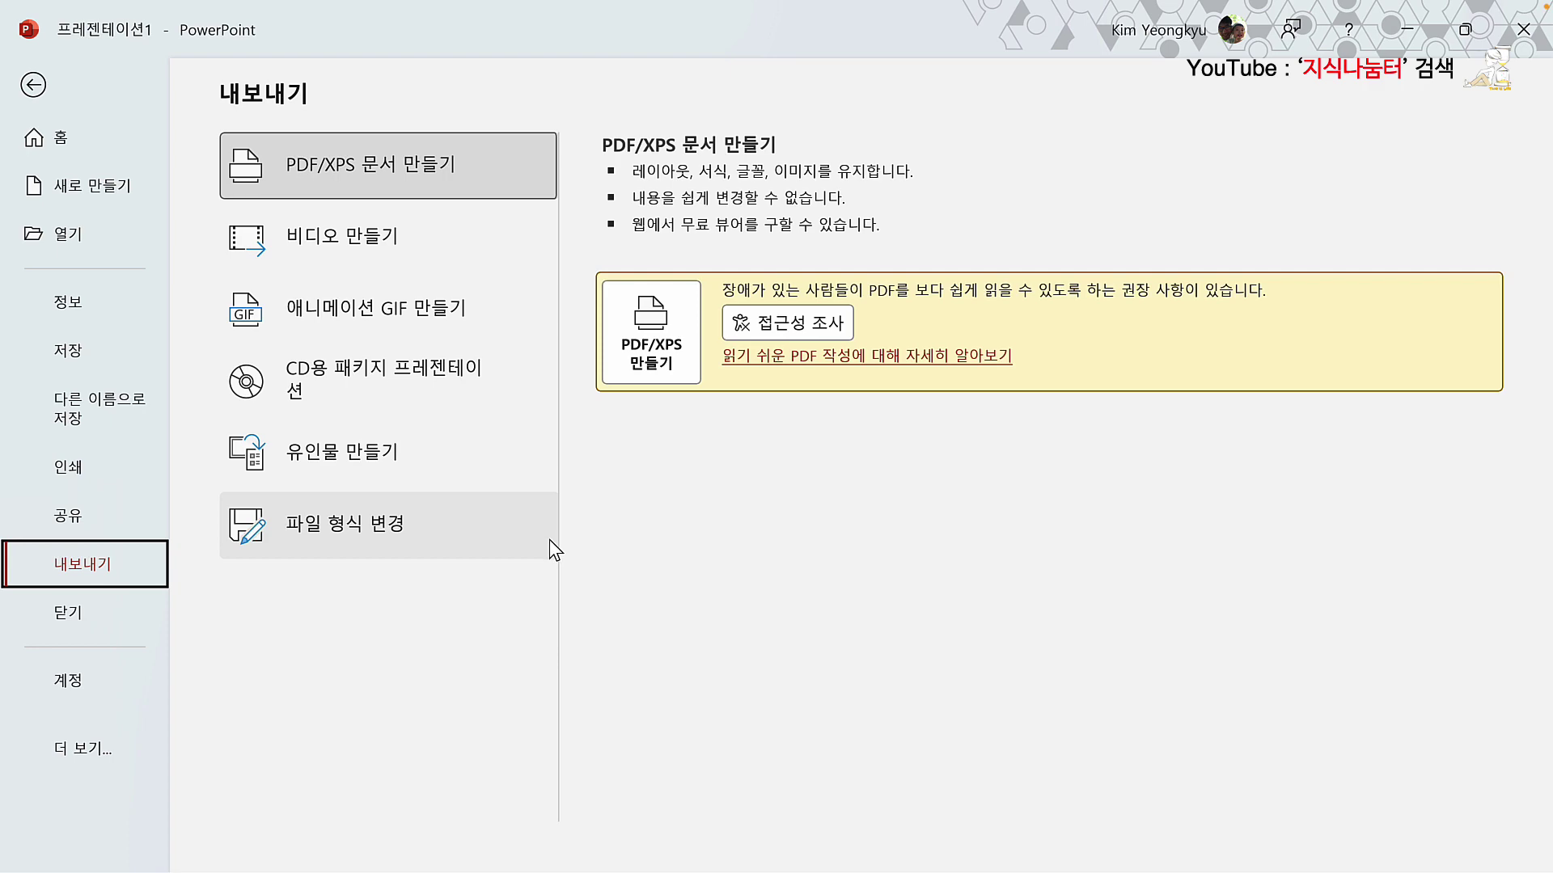
{"action": "left_click", "coordinate": [381, 534]}
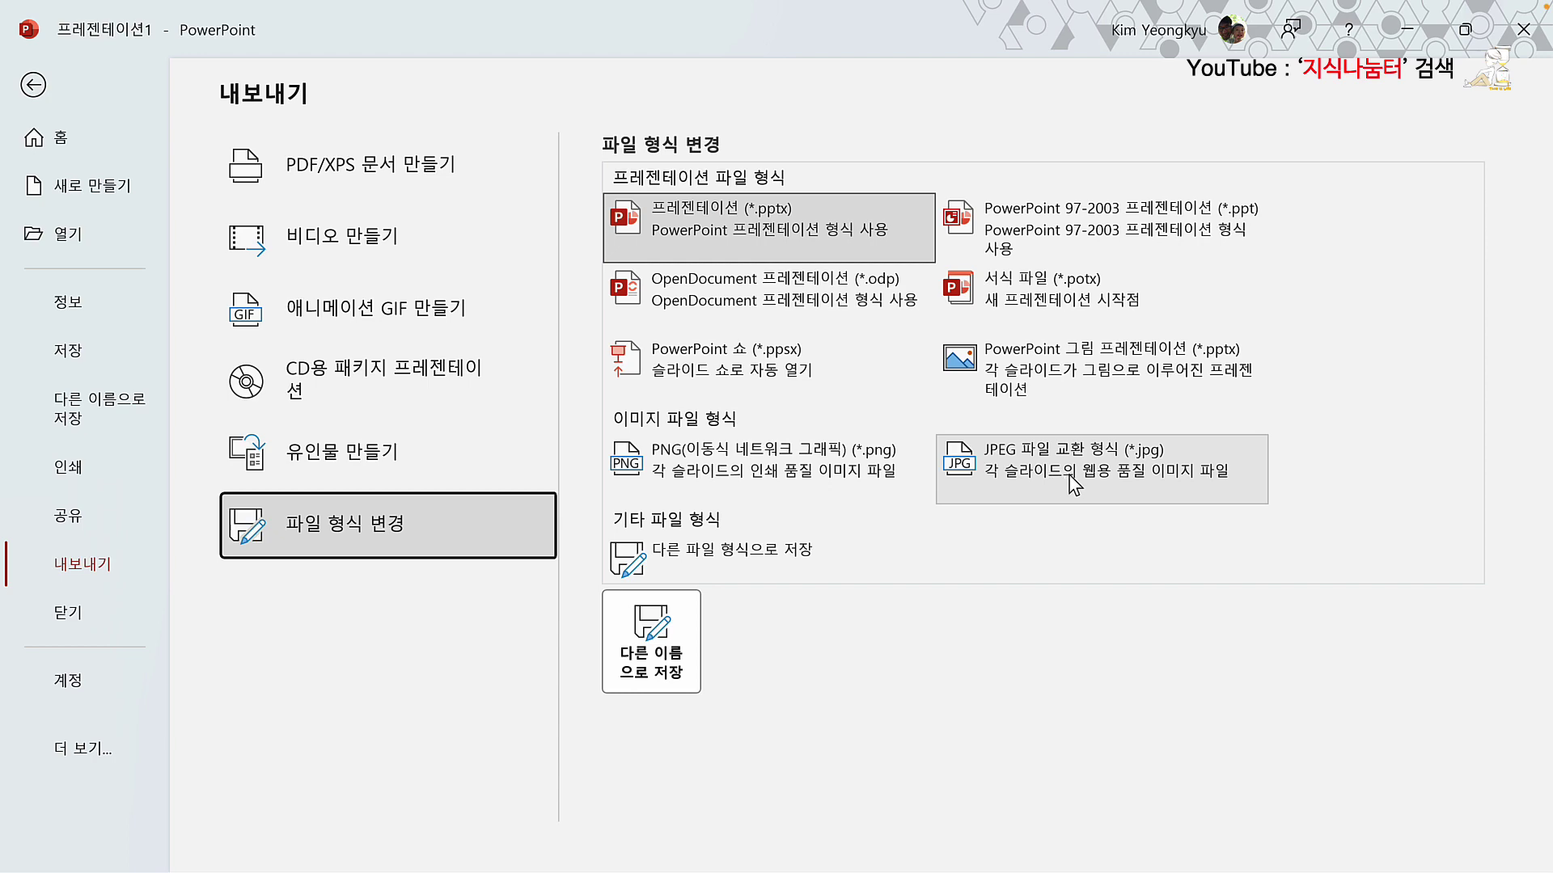
{"action": "left_click", "coordinate": [1059, 478]}
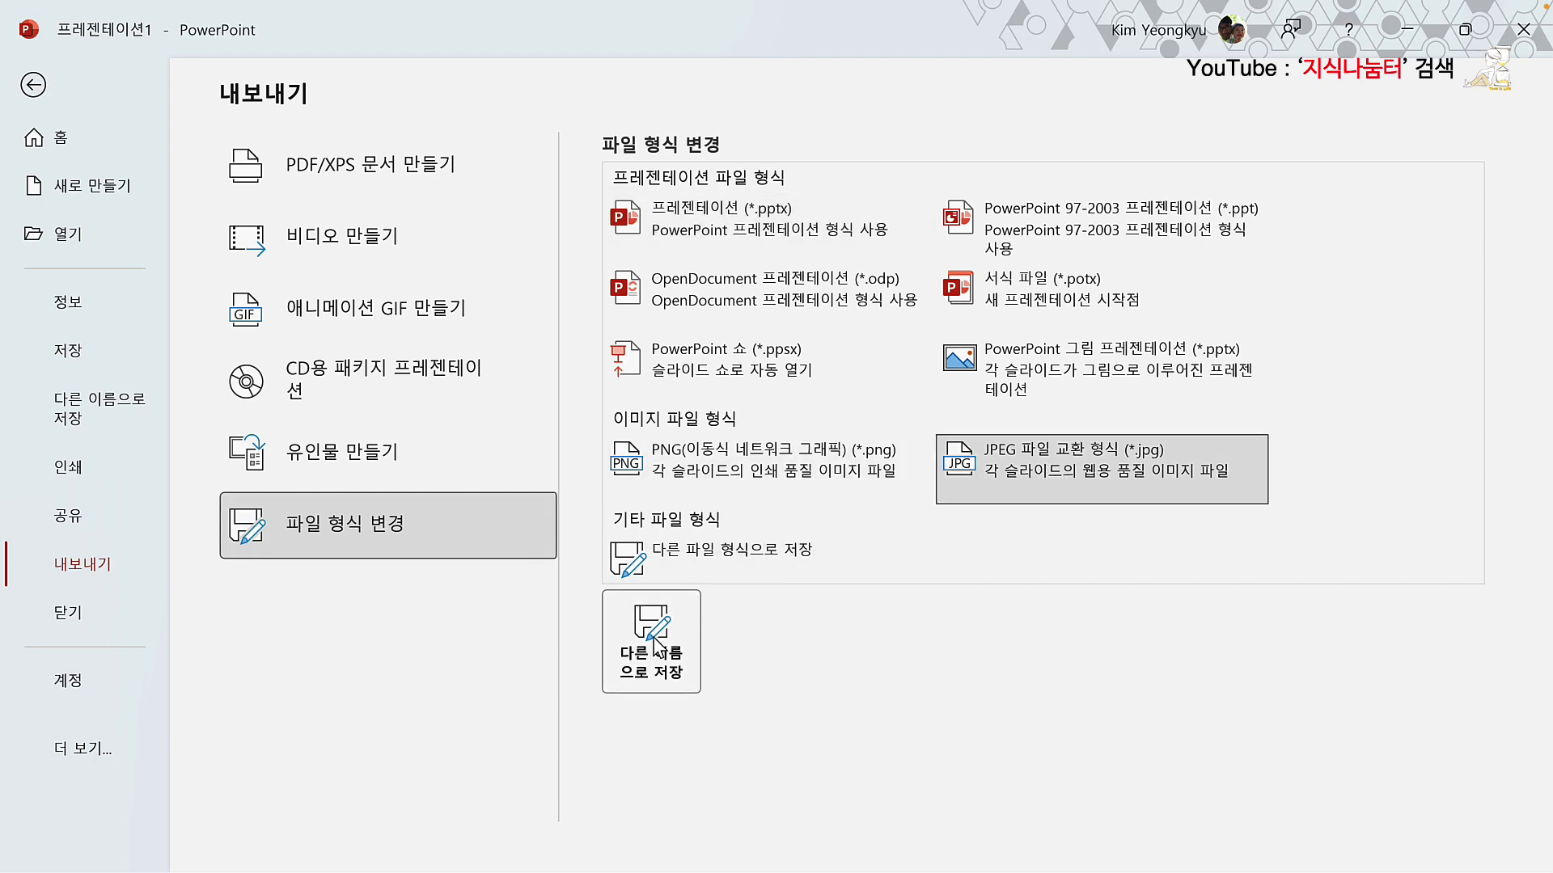
{"action": "left_click", "coordinate": [655, 647]}
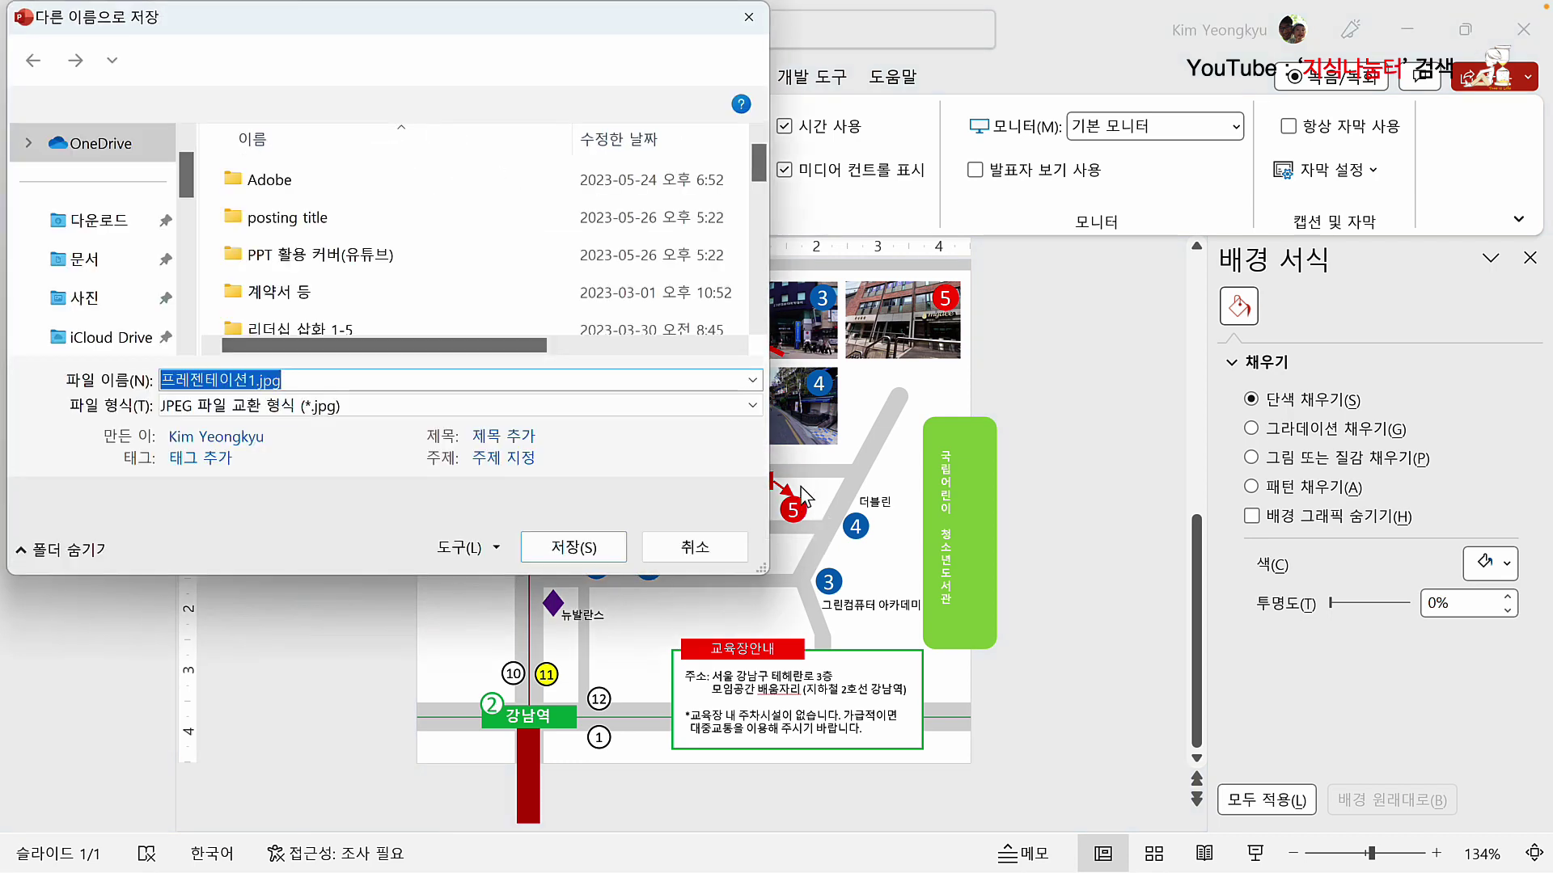
Step: Save the JPEG in the 다운로드 folder under the file name 약도1.jpg
{"action": "left_click_drag", "start_coordinate": [323, 26], "coordinate": [869, 137]}
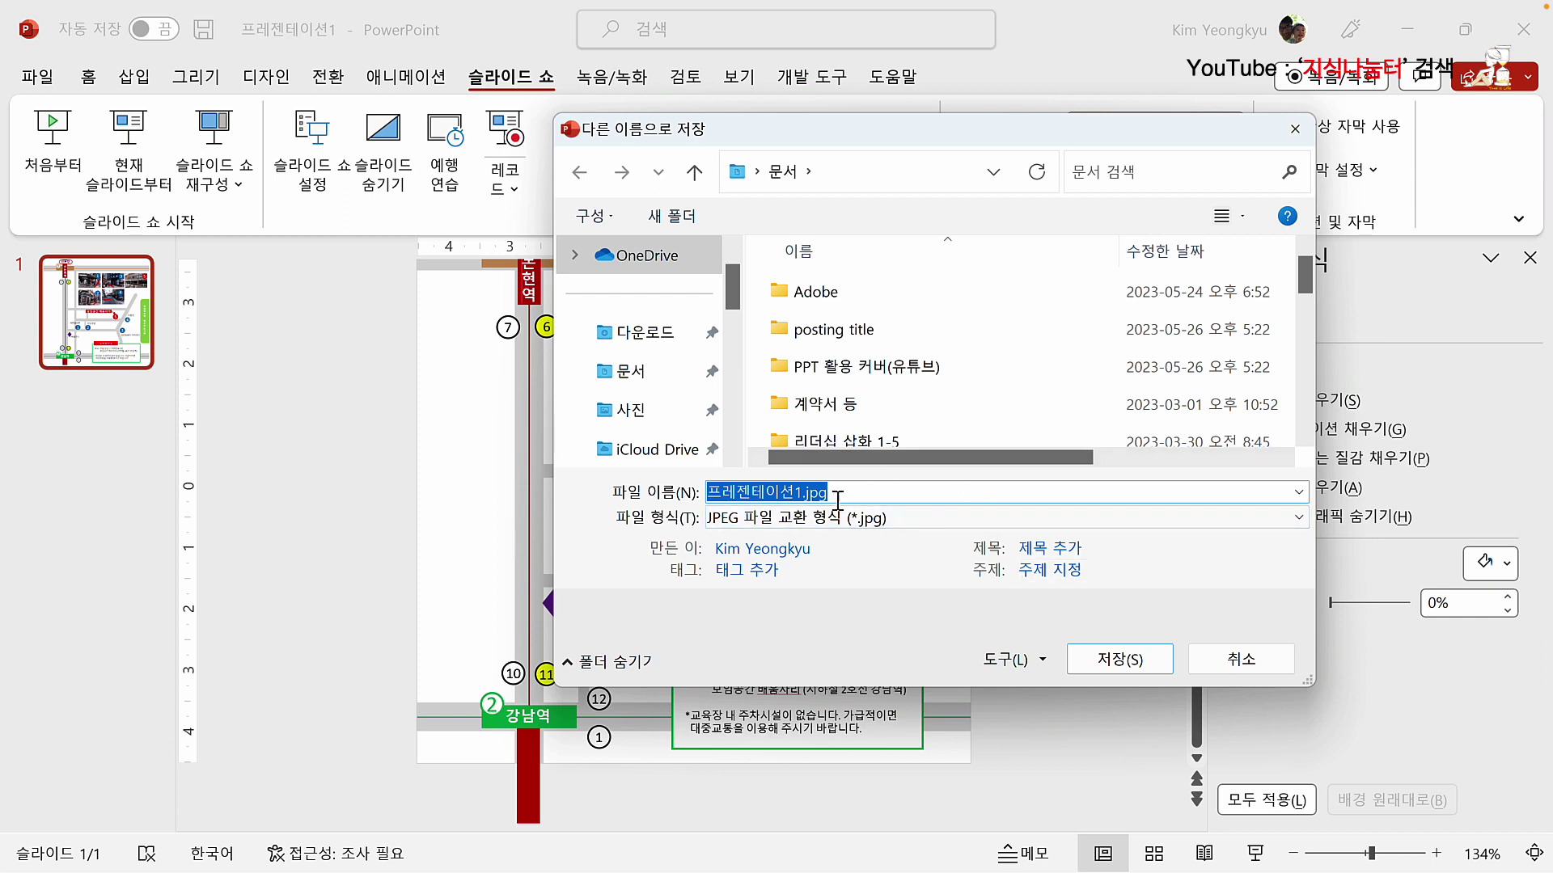
{"action": "left_click", "coordinate": [657, 344]}
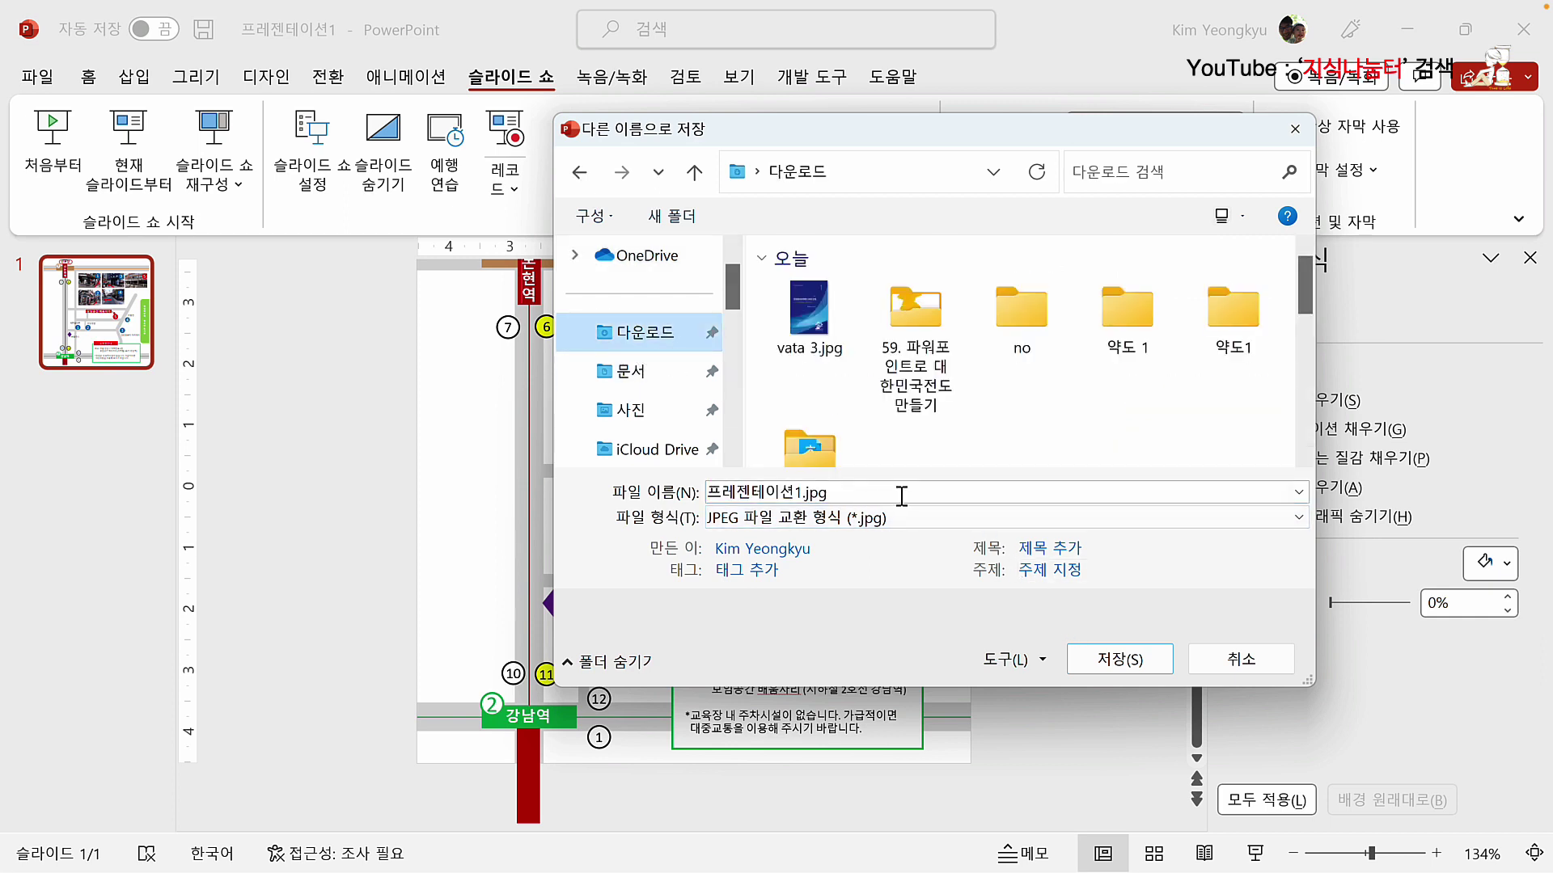
{"action": "left_click", "coordinate": [790, 495]}
{"action": "left_click", "coordinate": [798, 495]}
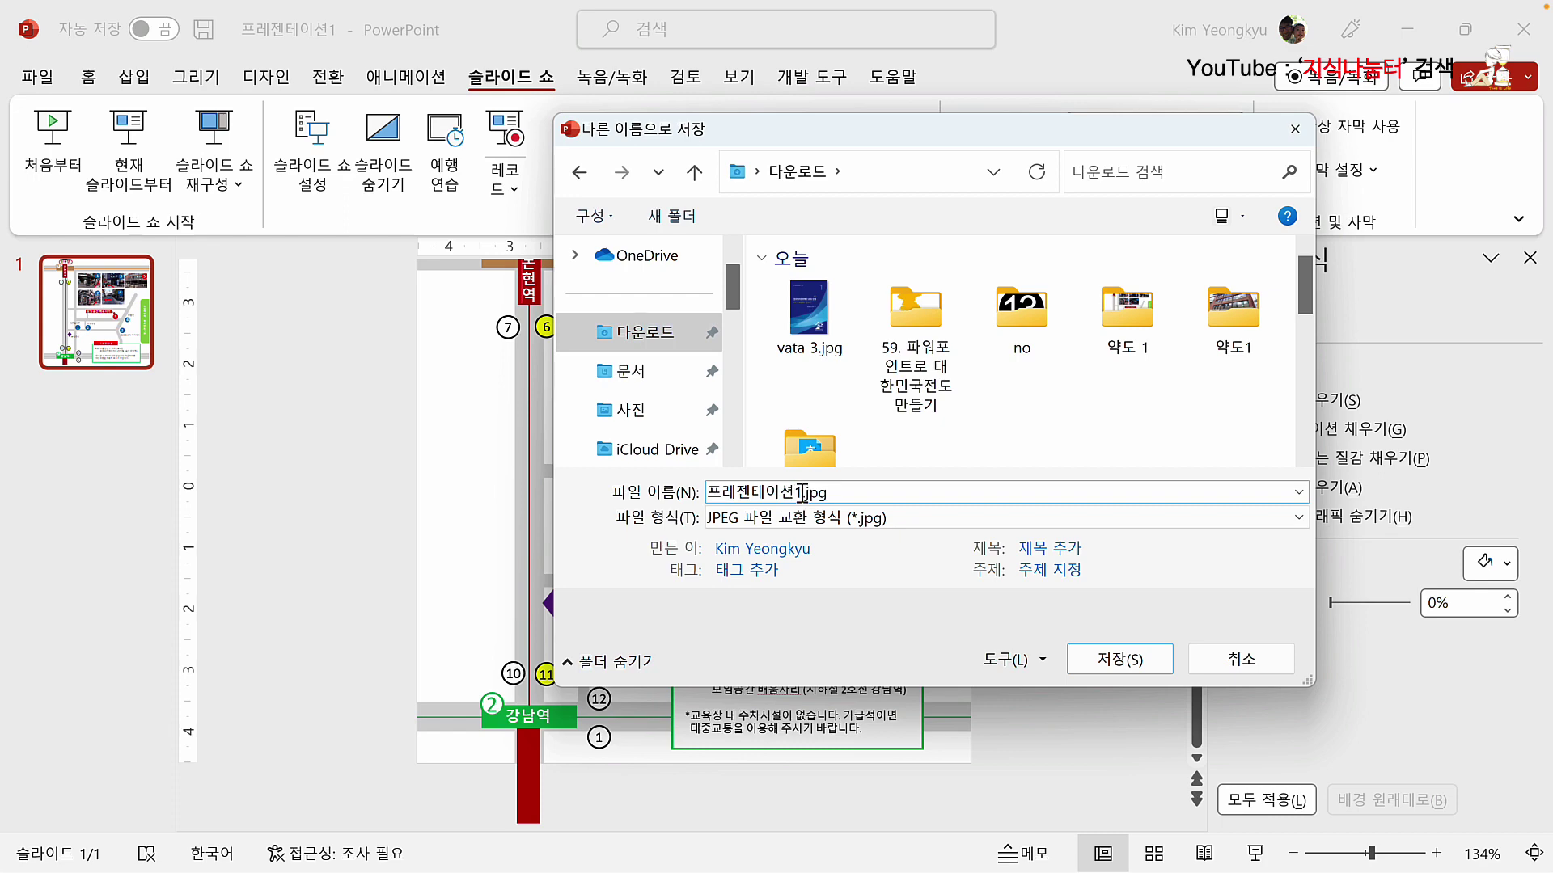
{"action": "left_click_drag", "start_coordinate": [801, 493], "coordinate": [692, 484]}
{"action": "type", "text": "아"}
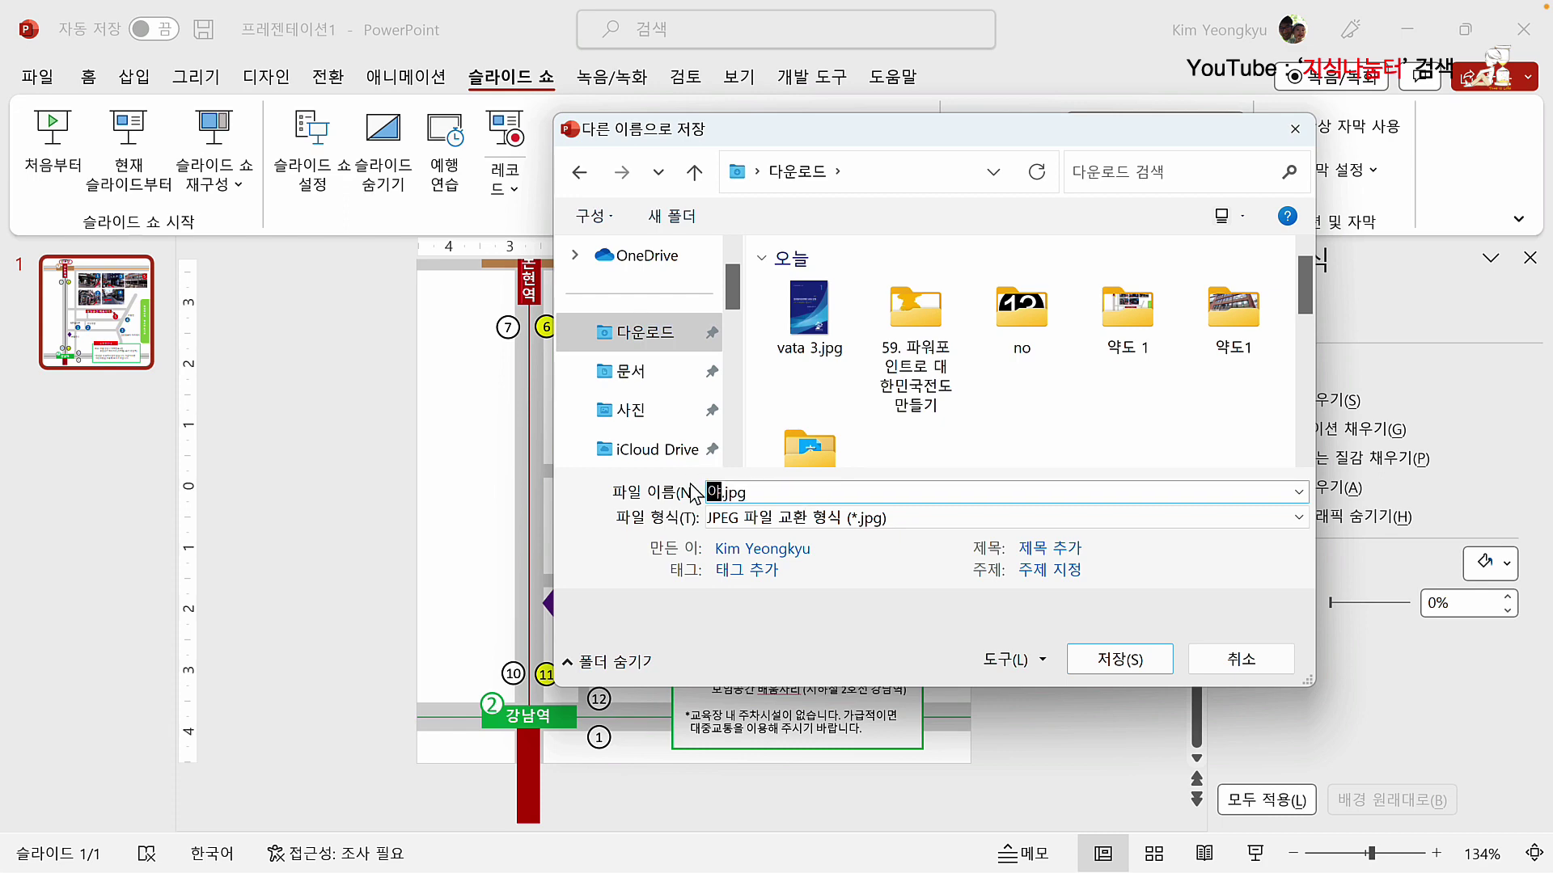
{"action": "type", "text": "도1"}
{"action": "key", "text": "Return"}
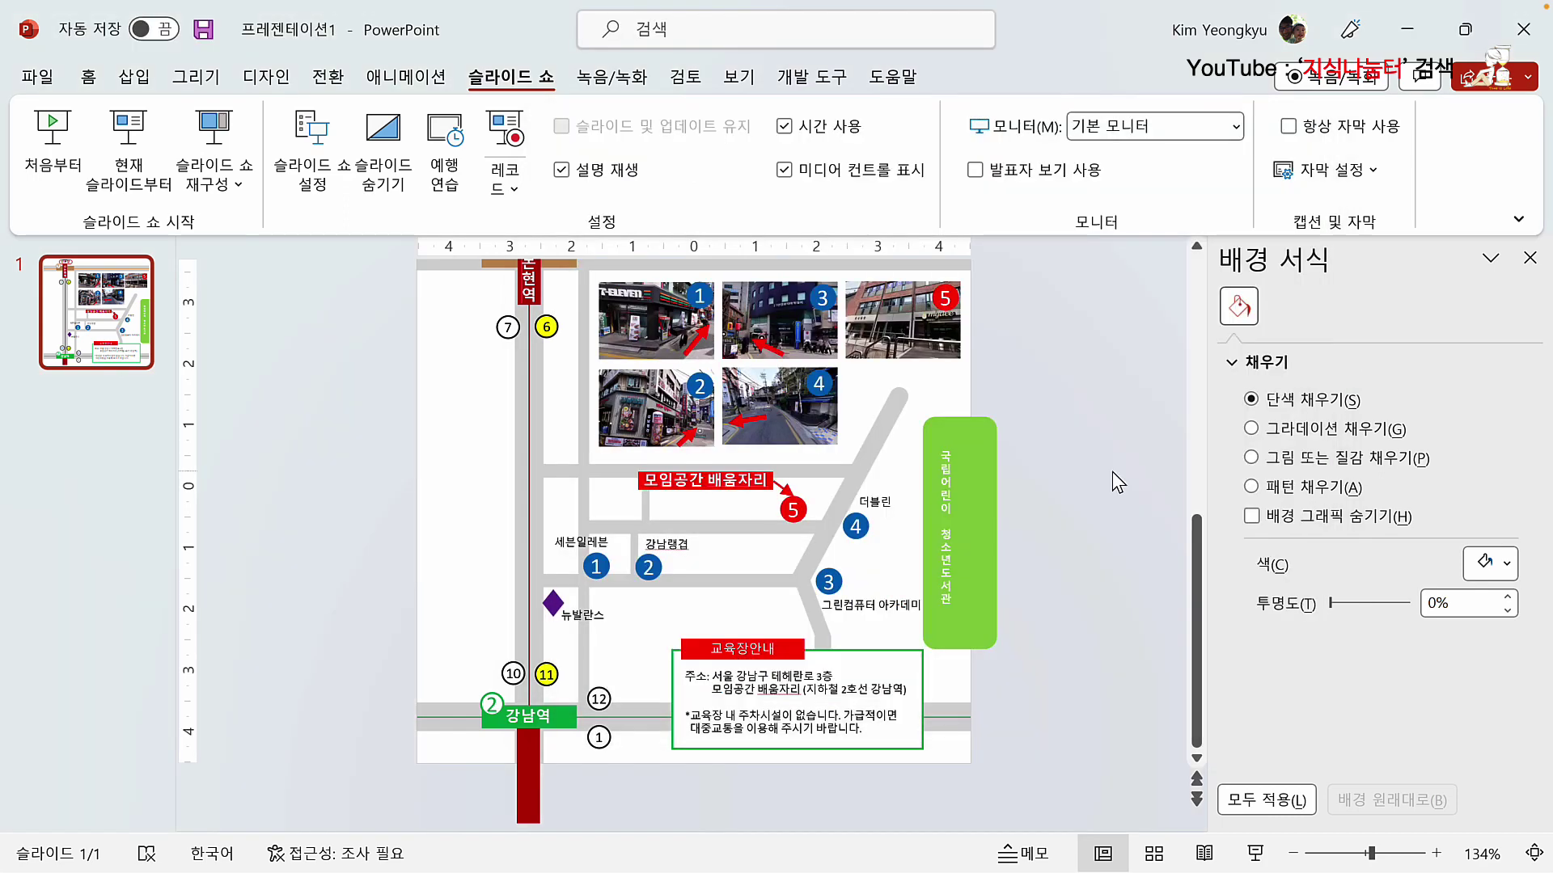